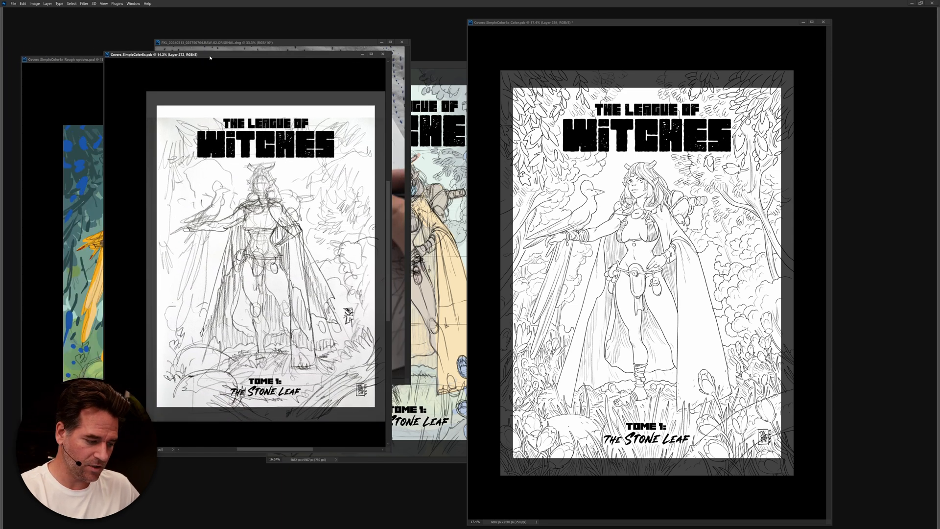
Step: Bring the rough colour options document forward with the interface panels showing, and compare its alternative colour versions by switching layer visibility
left_click(91, 61)
key("Tab")
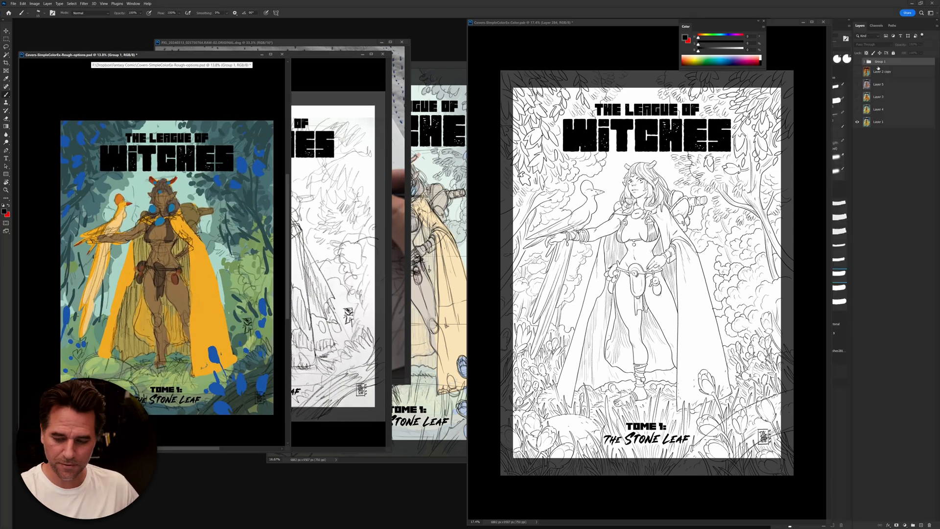
left_click(858, 110)
left_click(857, 106)
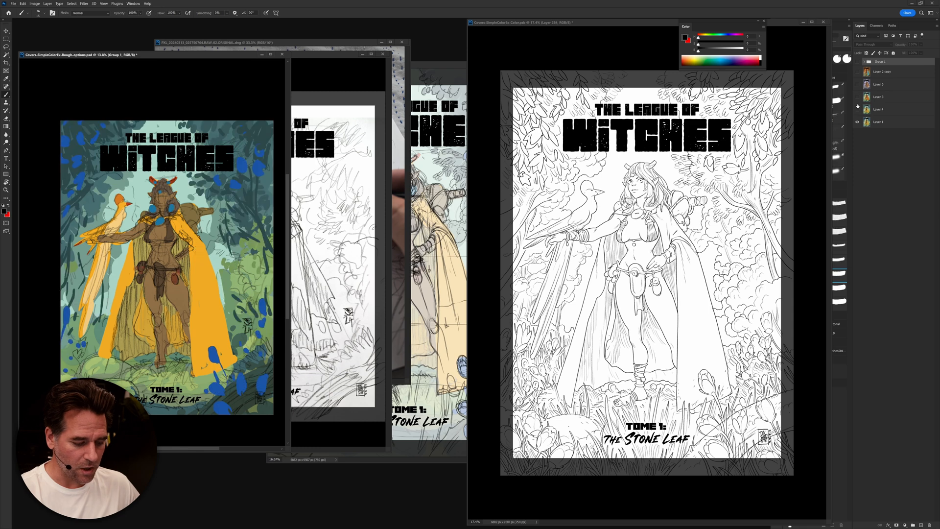
left_click(857, 97)
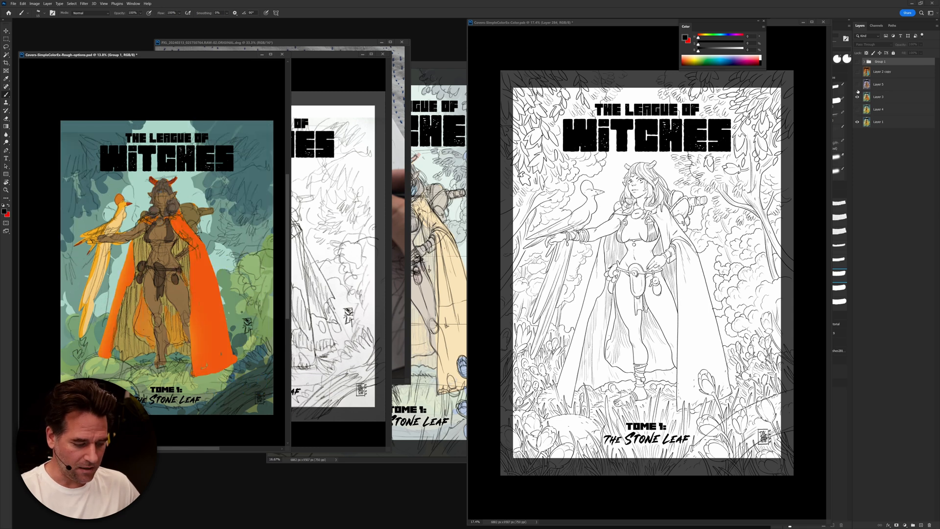
left_click(857, 85)
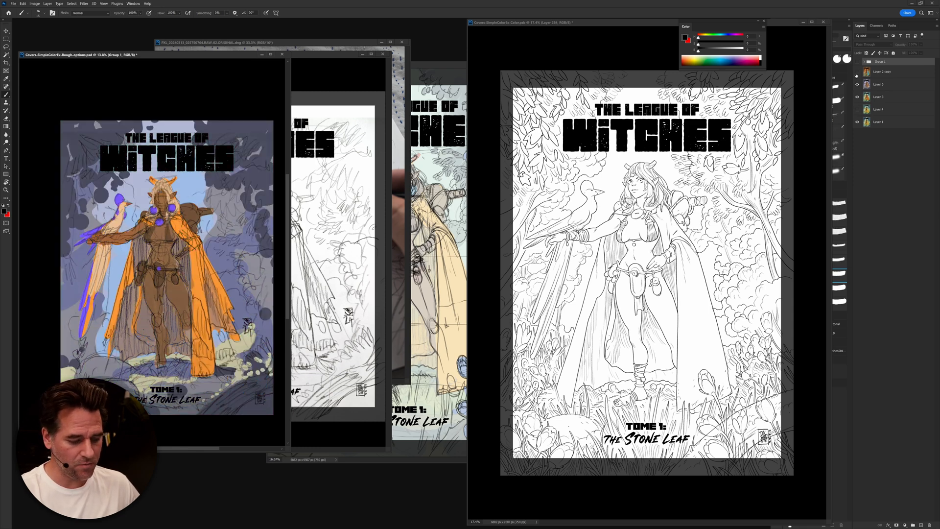
left_click(858, 73)
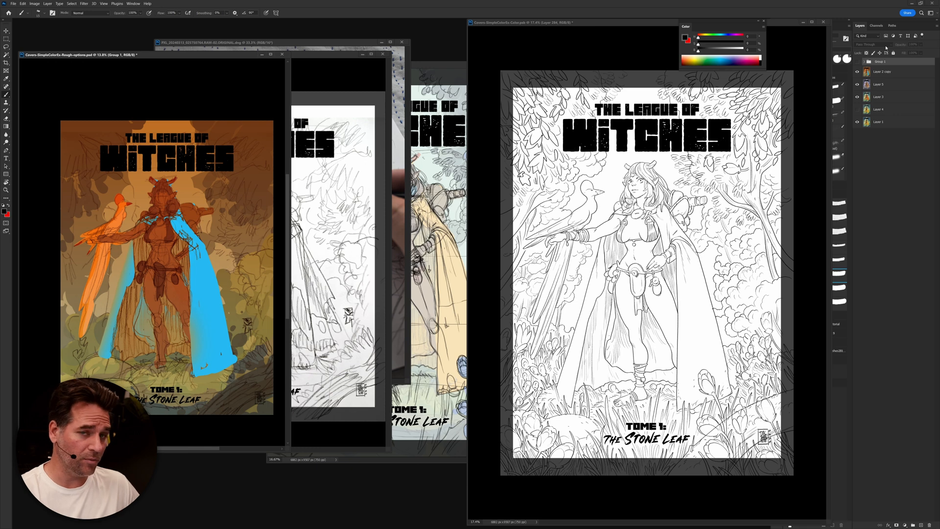
left_click(858, 62)
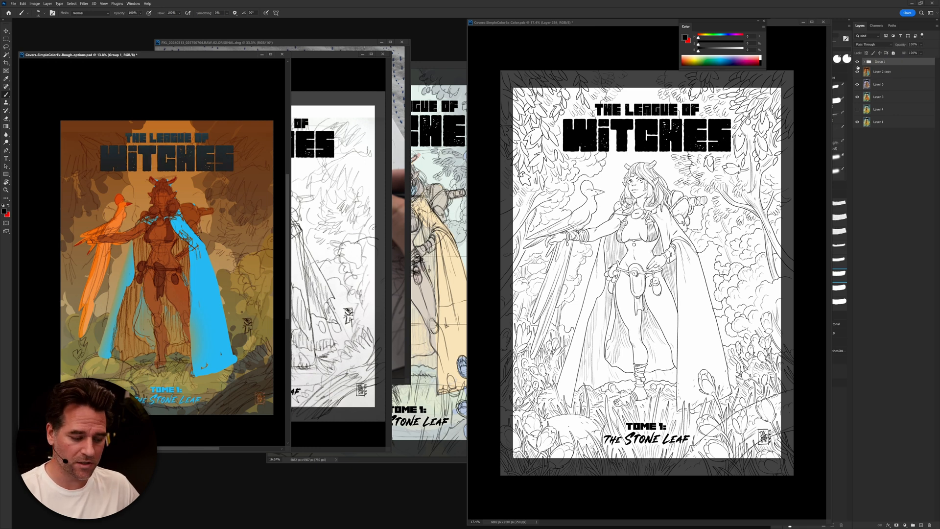
left_click_drag(858, 62, 857, 109)
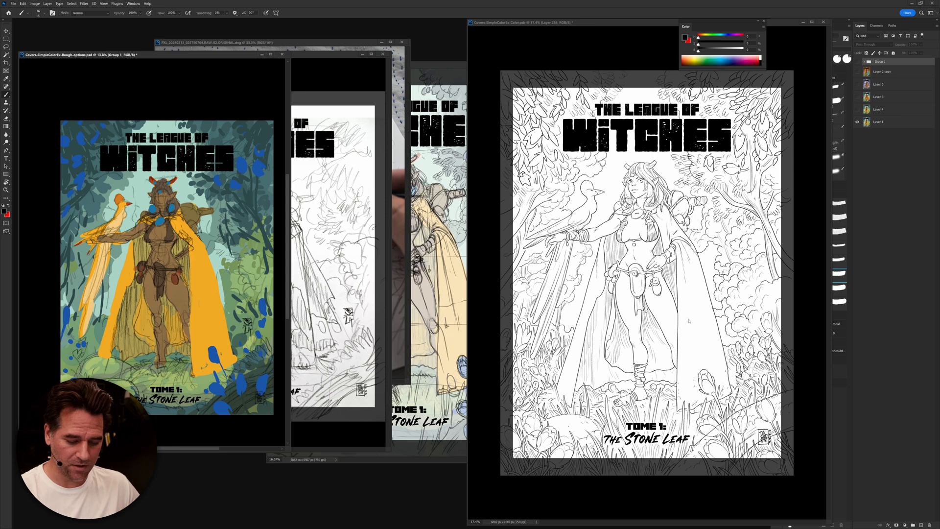
Step: Bring the construction drawing and pencil sketch photo forward, shift the photo clear of the drawing, and put the rough colour options in front
left_click(437, 274)
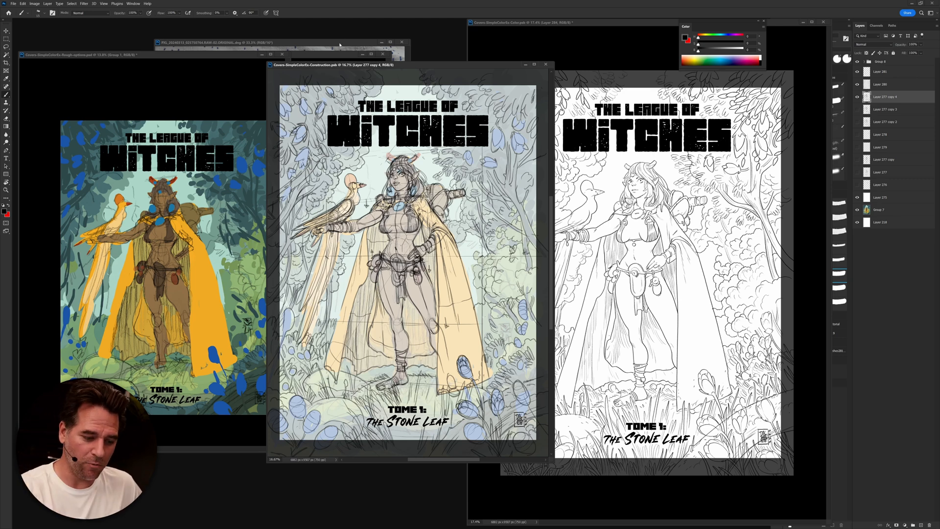
left_click_drag(340, 44, 323, 50)
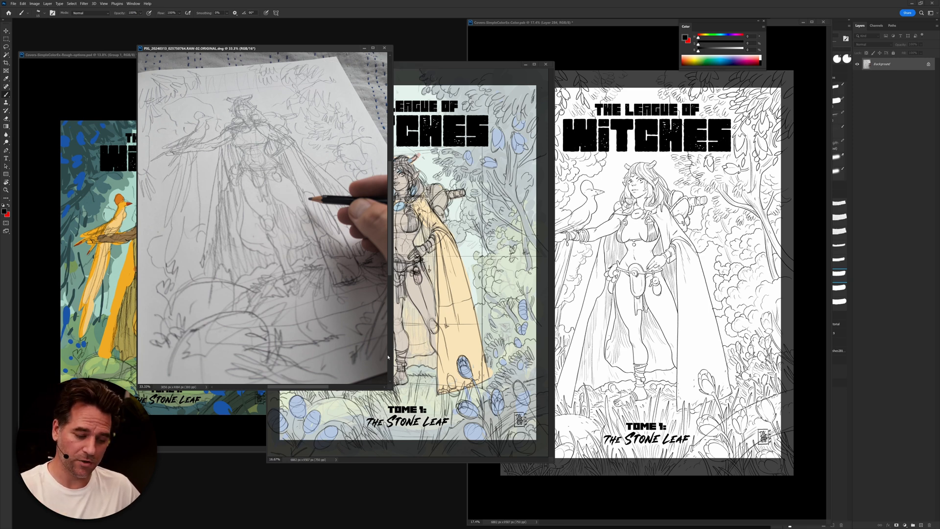
left_click_drag(338, 48, 254, 24)
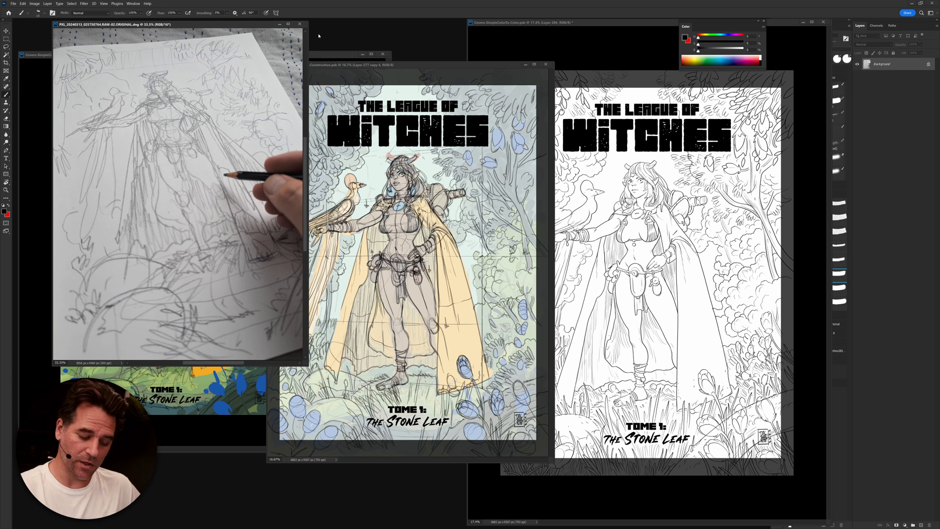
left_click(246, 434)
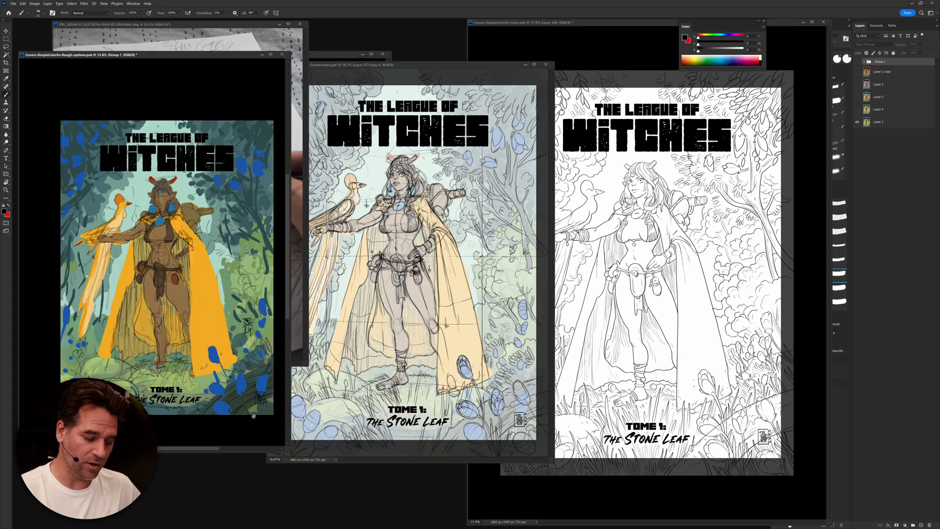
Step: Arrange the construction drawing window beside the line-art colour document so both covers are fully visible side by side
left_click(413, 62)
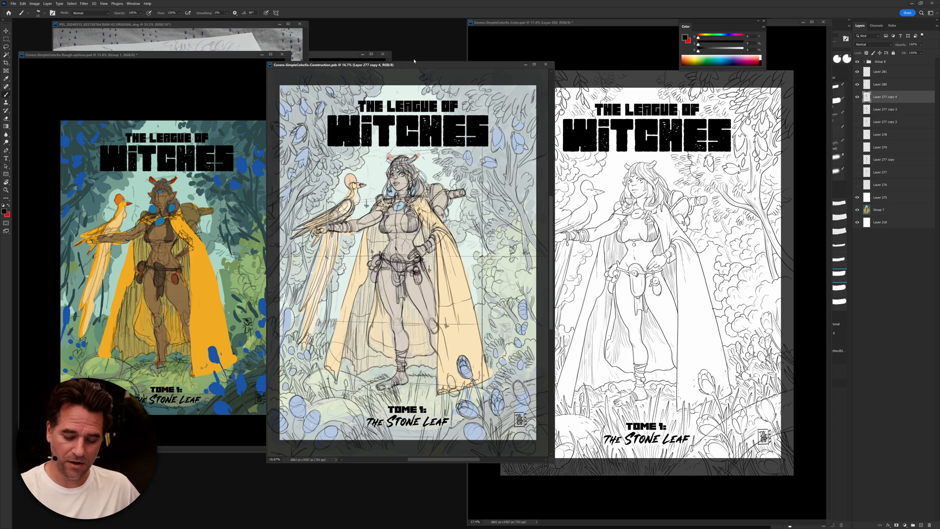
left_click_drag(502, 68, 410, 66)
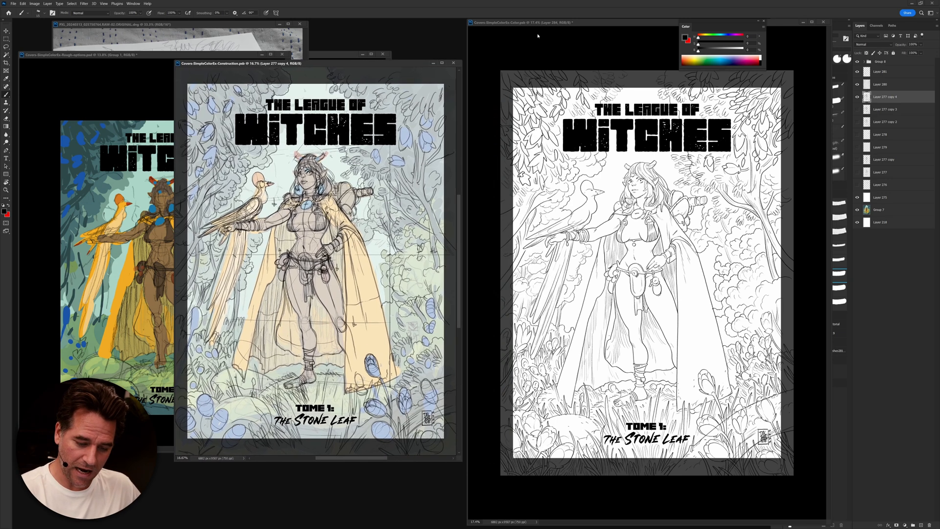
left_click_drag(563, 23, 555, 28)
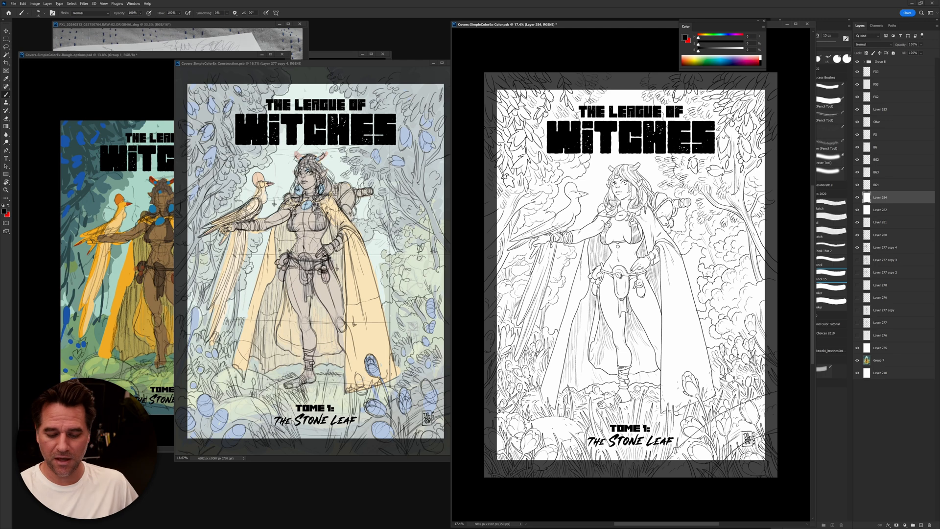
Step: Group the layers from Layer 282 down to Group 7 in the line-art document, hide that group, and select the rearmost background line layer
left_click(891, 211)
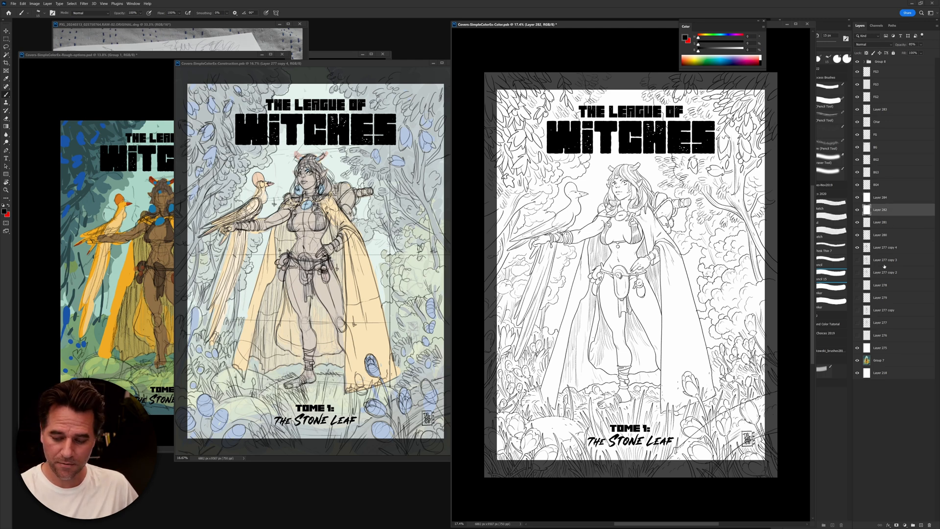
left_click(896, 366, "shift")
key("ctrl+g")
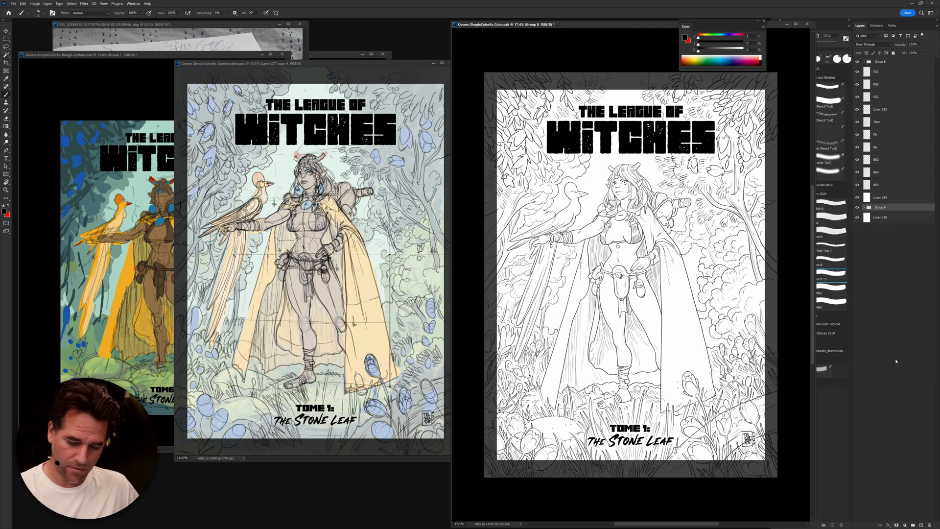
left_click(858, 207)
left_click(833, 222)
left_click(832, 229)
left_click(879, 185)
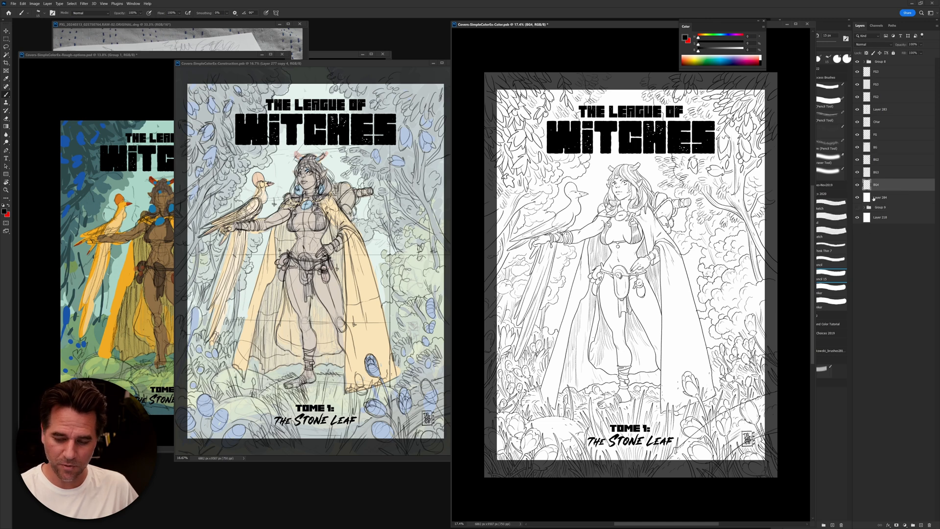
Step: Hide the title group and the line-art layers, and reveal the three foreground plant layers one at a time to review them
left_click(857, 62)
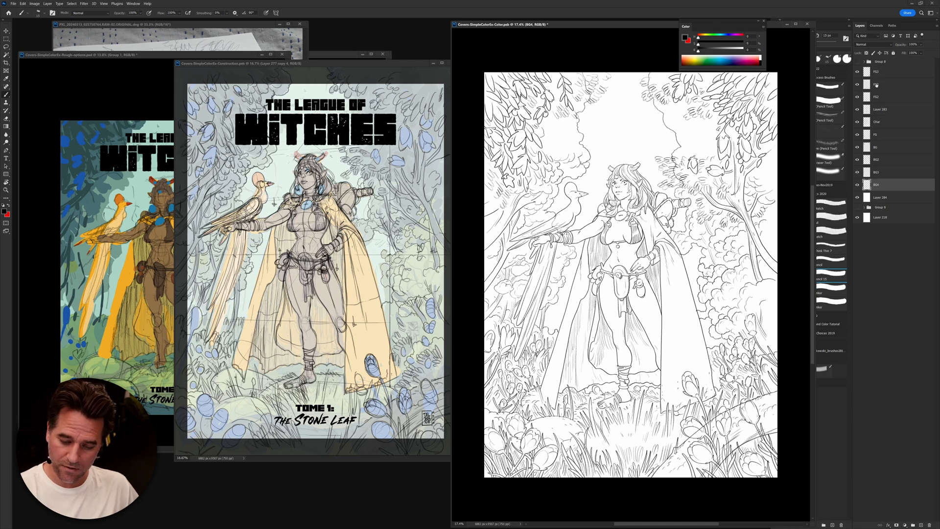
left_click(858, 84)
left_click(858, 85)
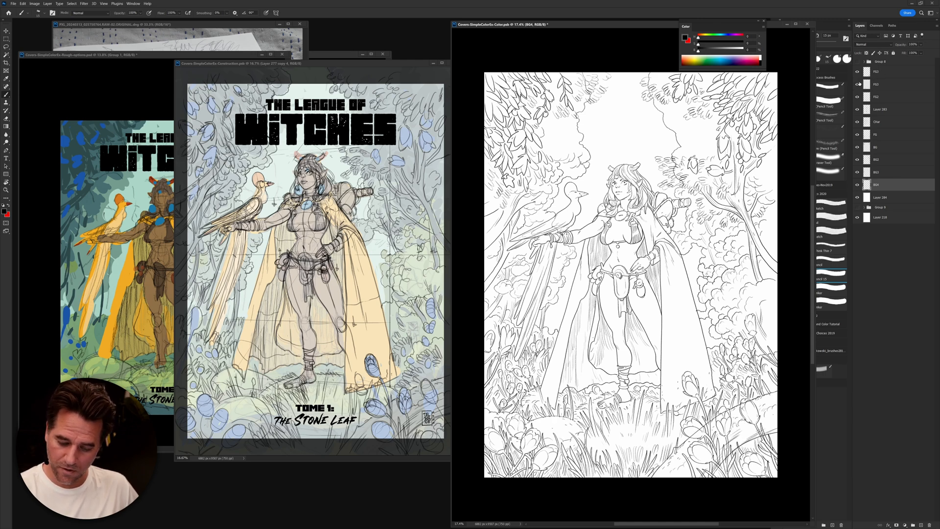
left_click_drag(857, 72, 858, 172)
left_click(858, 72)
left_click(857, 85)
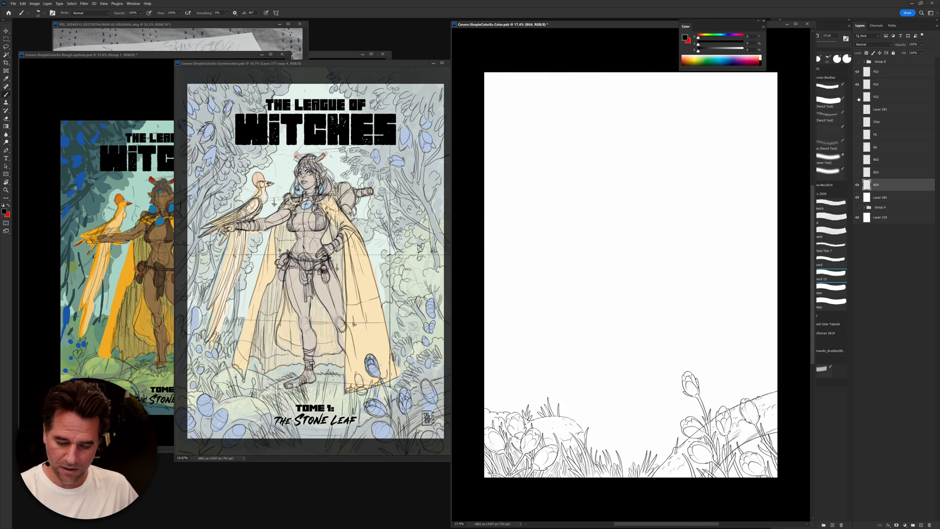
left_click(857, 97)
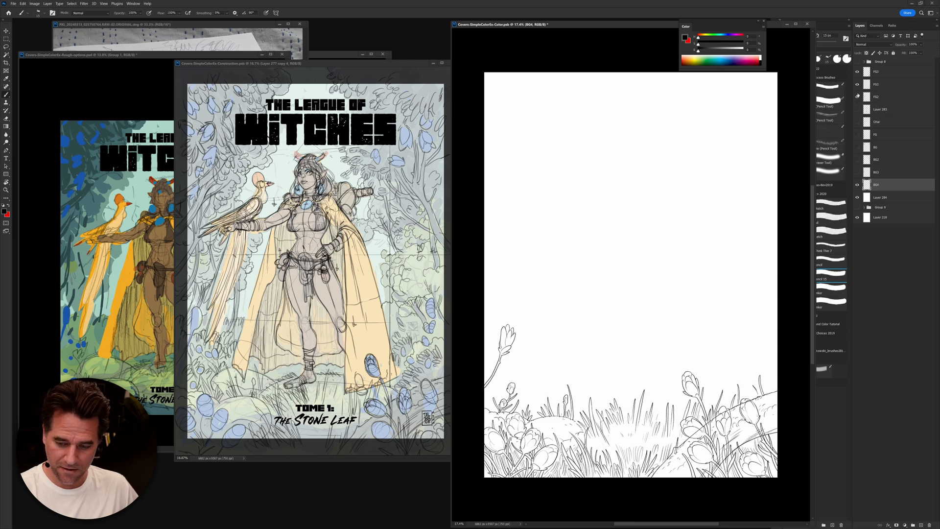
Step: Show the Char layer and the extra figure line layer above it, and merge that layer down into Char
left_click(858, 109)
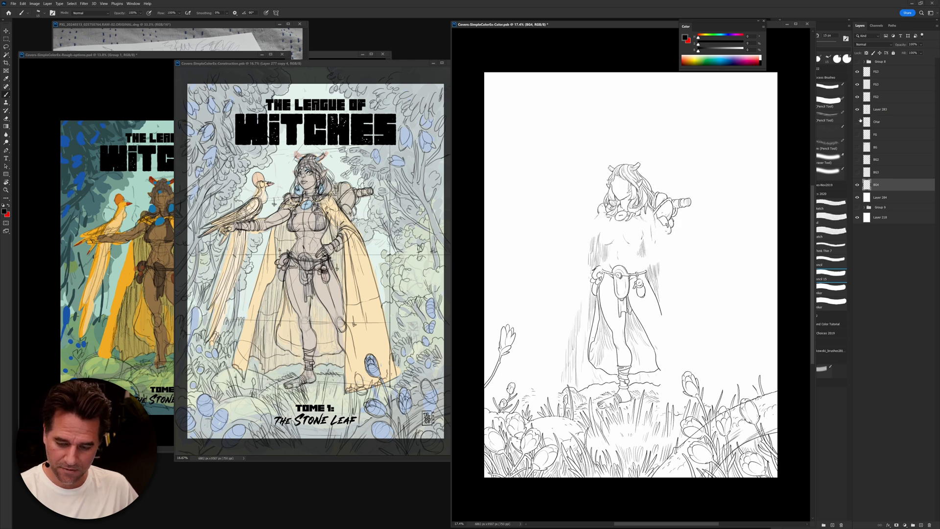
left_click(858, 122)
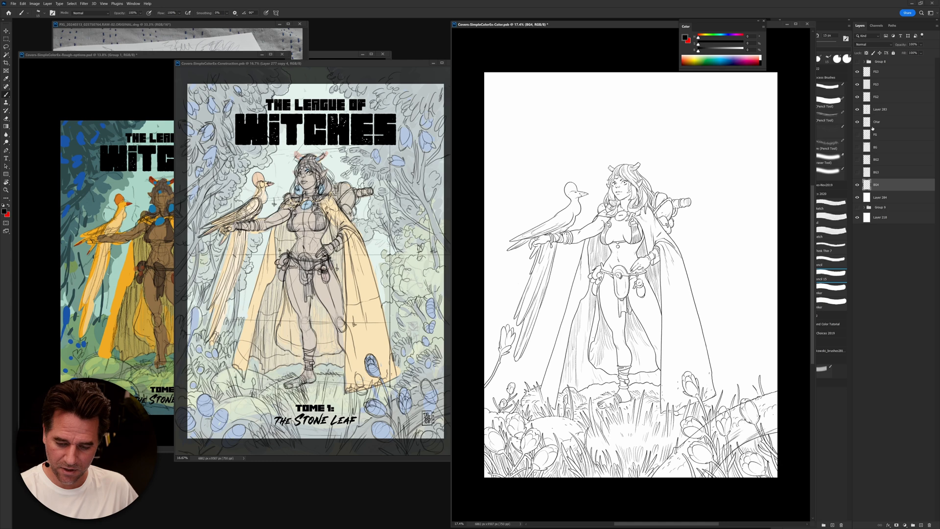
left_click(871, 114)
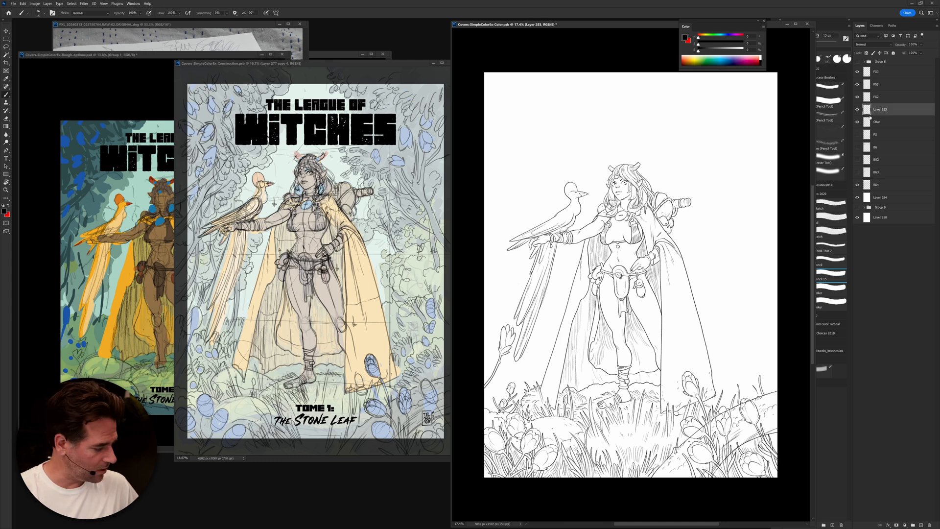
key("ctrl+e")
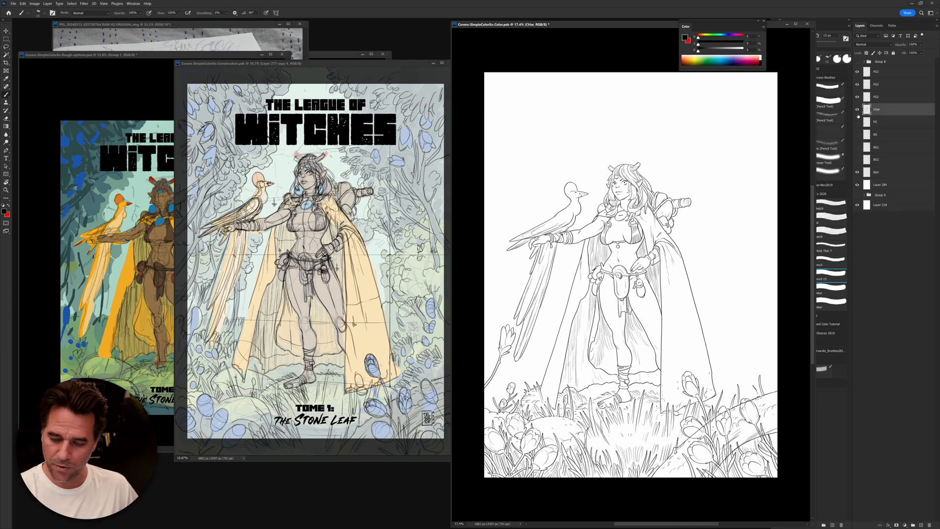
Step: Show the remaining midground and background line-art layers one at a time, toggling the tree and foliage layers to check what each contains
left_click(857, 122)
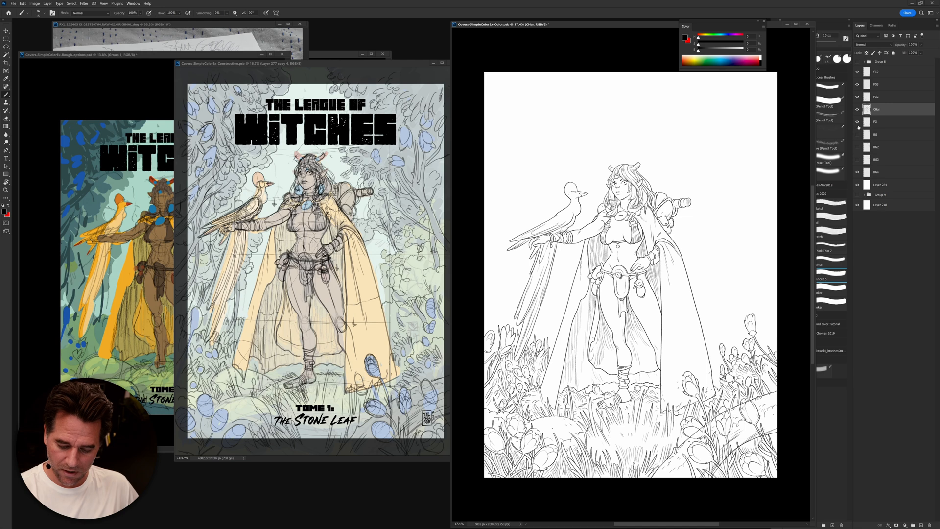
left_click(858, 134)
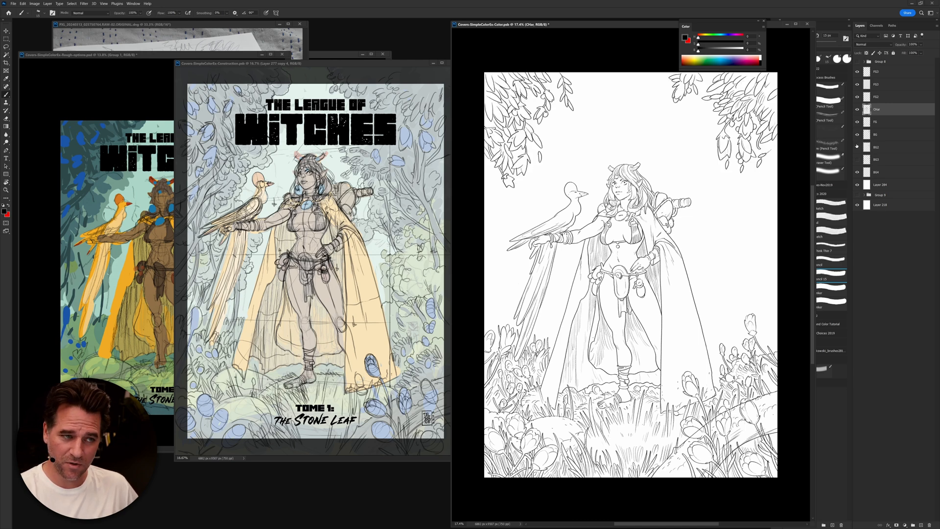
left_click(865, 138)
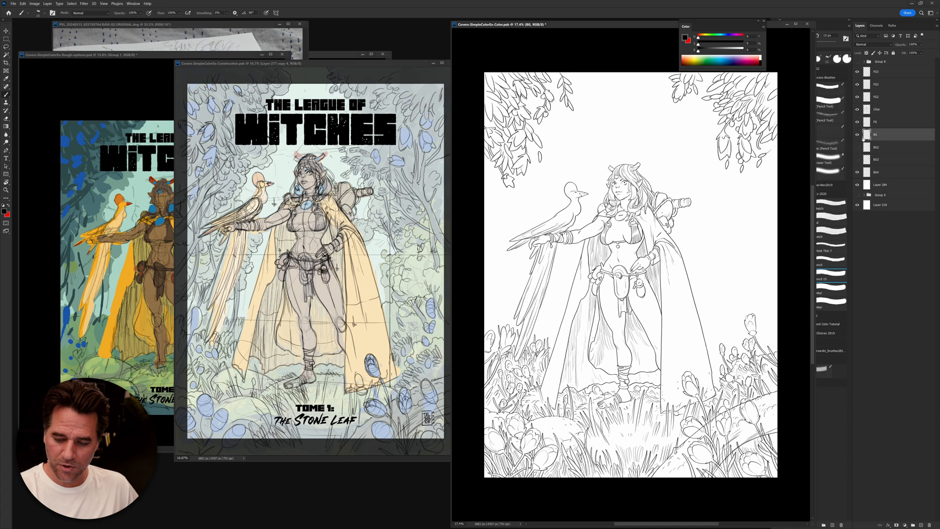
left_click(858, 147)
left_click(858, 159)
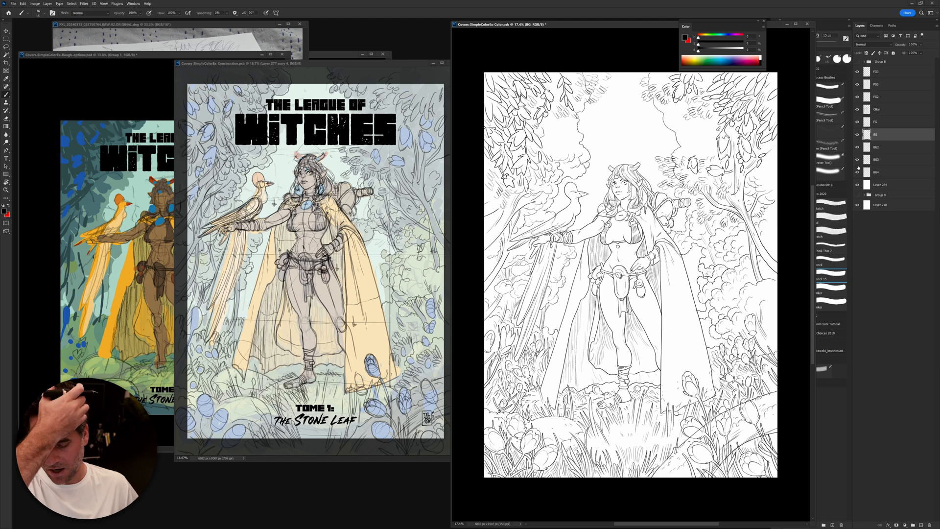
left_click(858, 160)
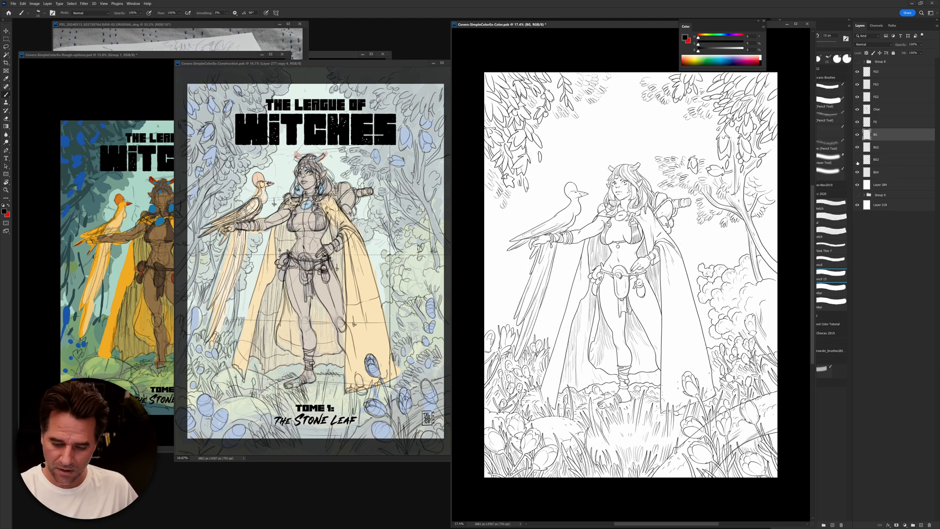
left_click(857, 160)
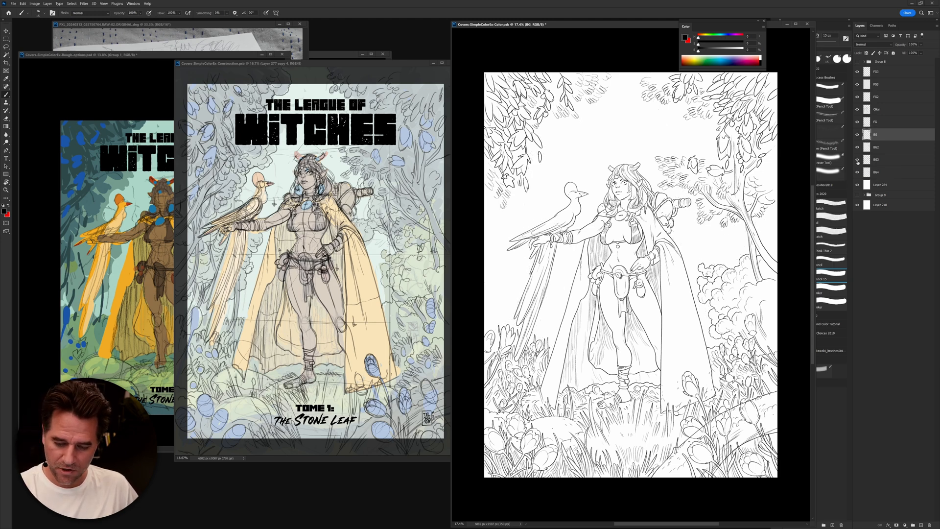
left_click(858, 162)
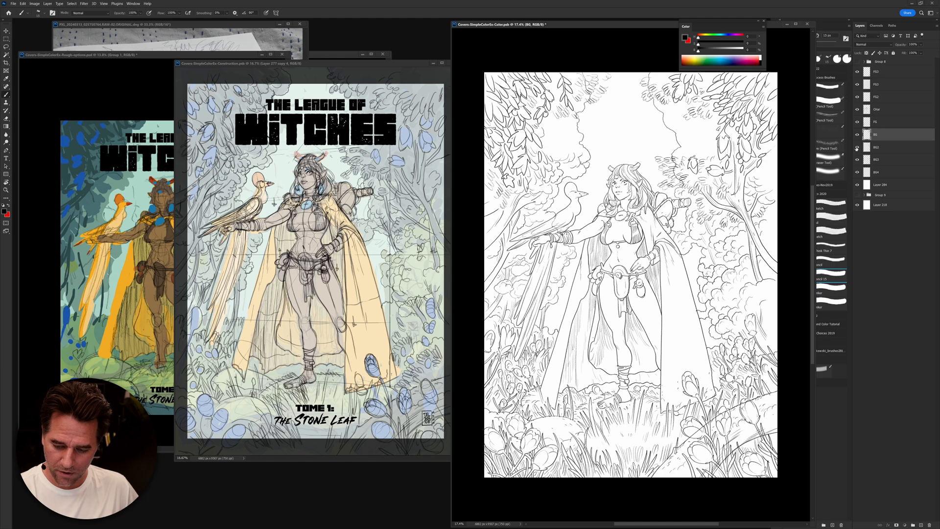
left_click(864, 149)
left_click(858, 149)
left_click(858, 149)
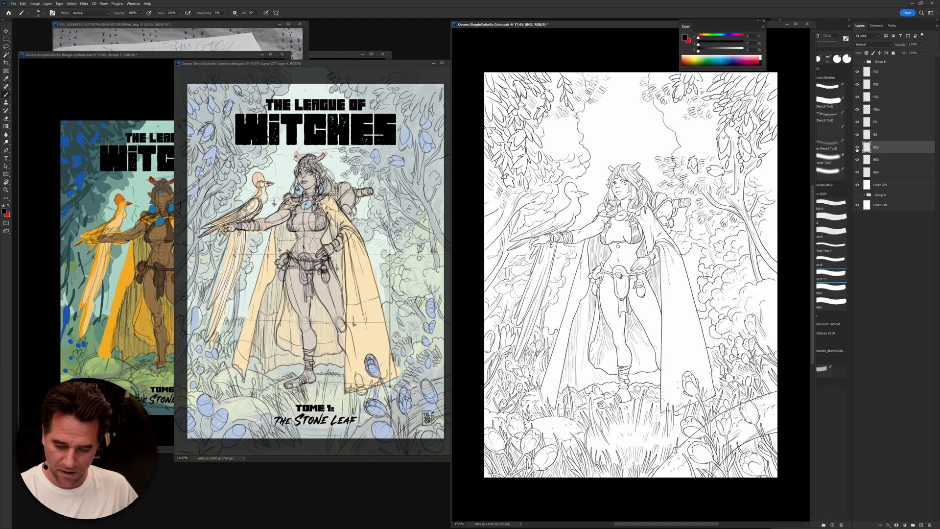
Step: Turn the title group back on over the enlarged witch line art
left_click(699, 143, "ctrl")
left_click_drag(559, 165, 597, 178)
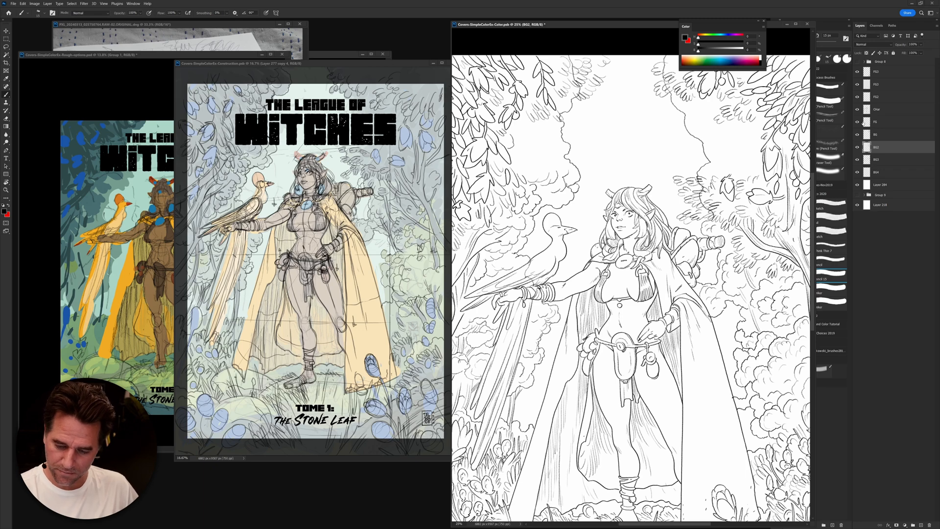
left_click(858, 62)
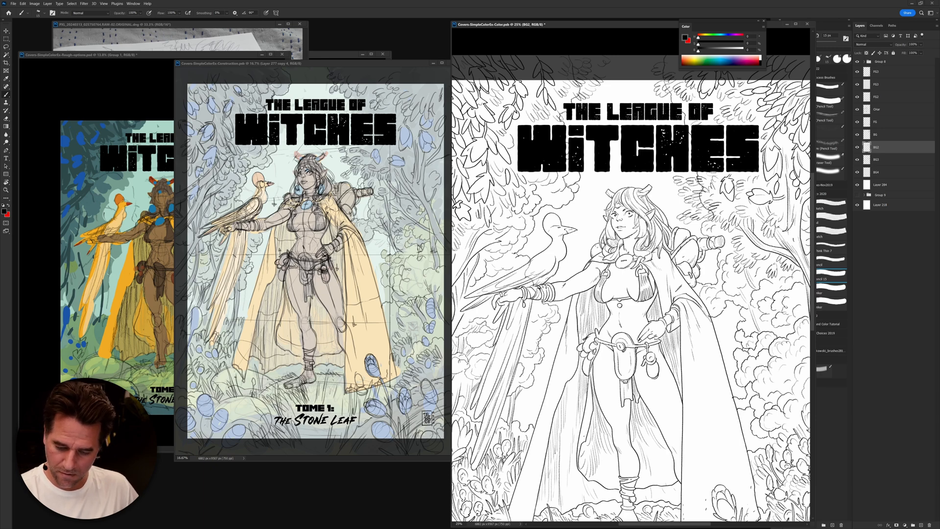
Step: Hide the title group, then toggle the BG3 and BG2 layers to check which background foliage each one holds
left_click(858, 62)
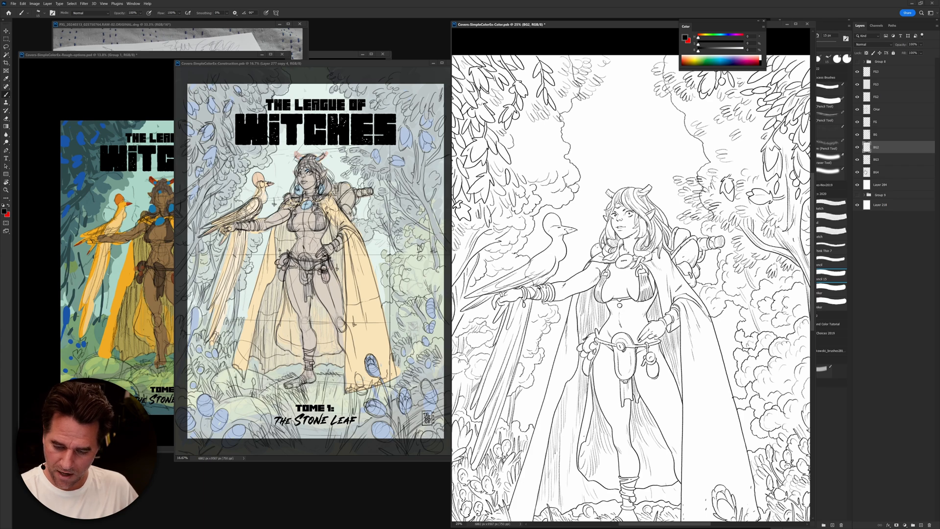
left_click(857, 160)
left_click(857, 160)
left_click(861, 163)
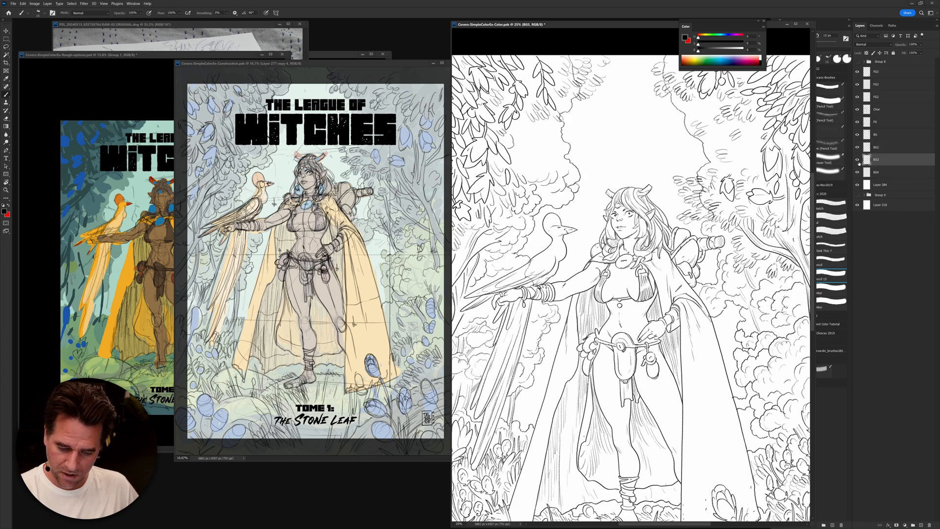
key("l")
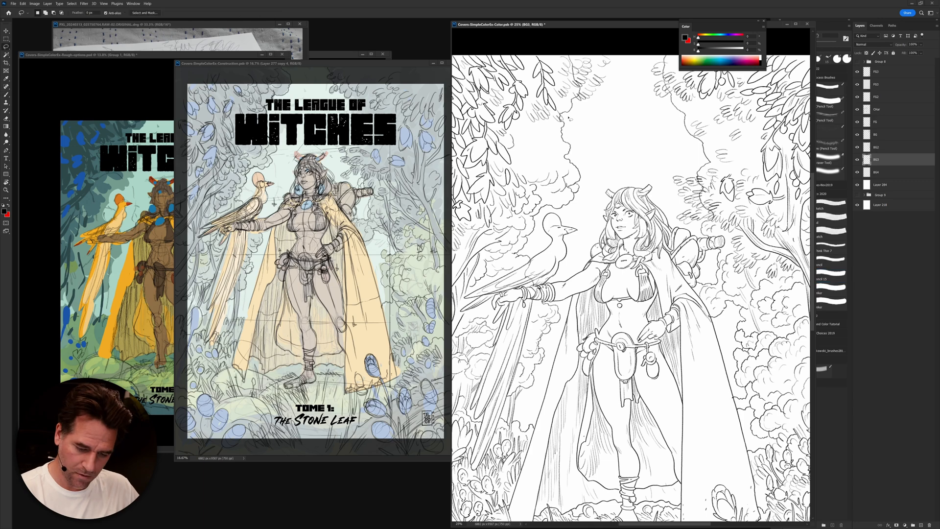
left_click(862, 147)
left_click(858, 147)
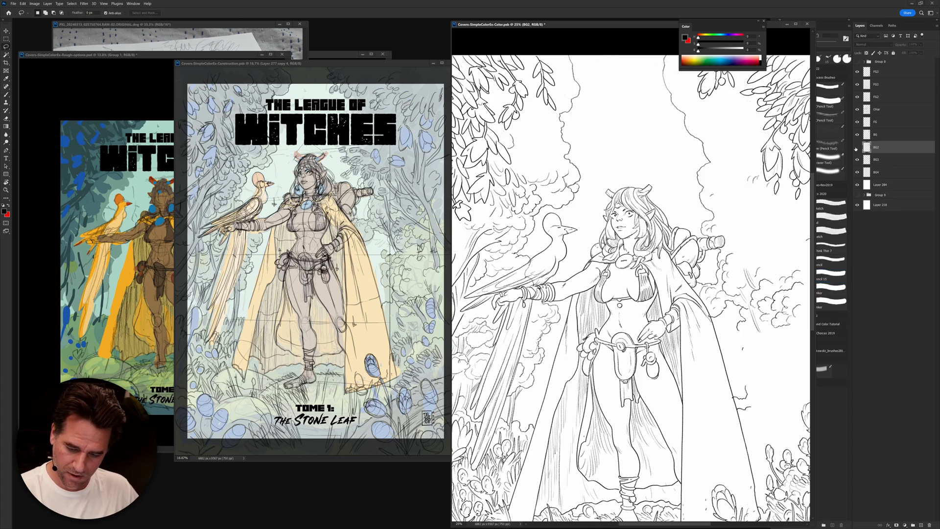
left_click(857, 147)
Step: Lasso a small spot in the foliage above the bird on the BG2 layer and delete its contents
mouse_move(563, 107)
left_mouse_down()
mouse_move(553, 126)
mouse_move(571, 126)
mouse_move(564, 108)
left_mouse_up()
key("Delete")
key("ctrl+d")
key("b")
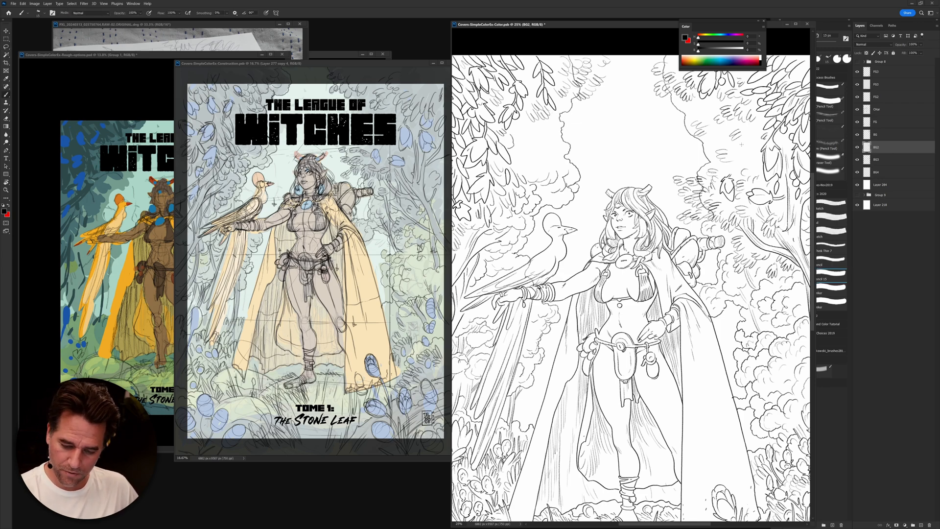
Step: Brush loose leaf strokes into the tree foliage above the witch's backpack on the BG2 layer
mouse_move(715, 134)
left_mouse_down()
mouse_move(731, 131)
mouse_move(720, 139)
left_mouse_up()
mouse_move(709, 151)
left_mouse_down()
mouse_move(721, 144)
mouse_move(727, 160)
mouse_move(744, 157)
left_mouse_up()
left_click_drag(730, 174, 748, 148)
mouse_move(701, 120)
left_mouse_down()
mouse_move(713, 113)
mouse_move(701, 109)
left_mouse_up()
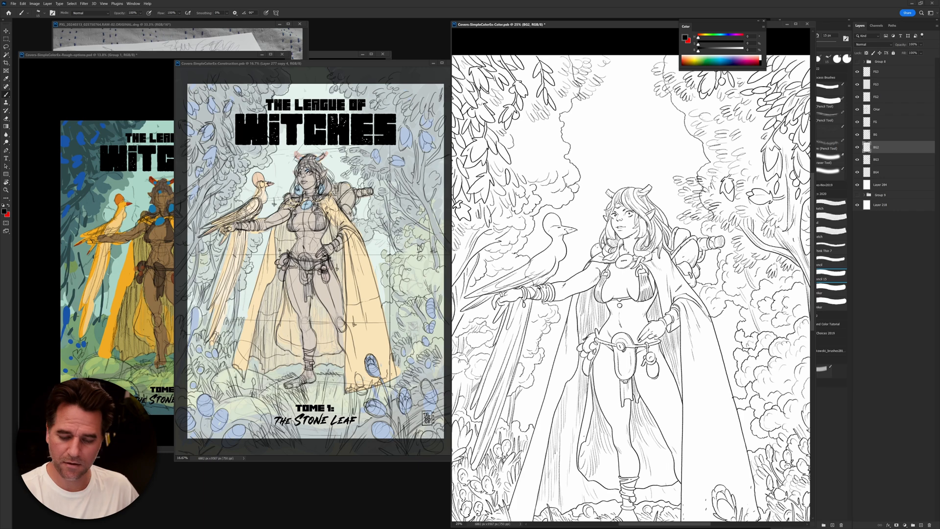
key("ctrl+z")
left_click_drag(743, 142, 754, 136)
left_click_drag(746, 147, 759, 139)
mouse_move(697, 114)
left_mouse_down()
mouse_move(712, 106)
mouse_move(716, 116)
left_mouse_up()
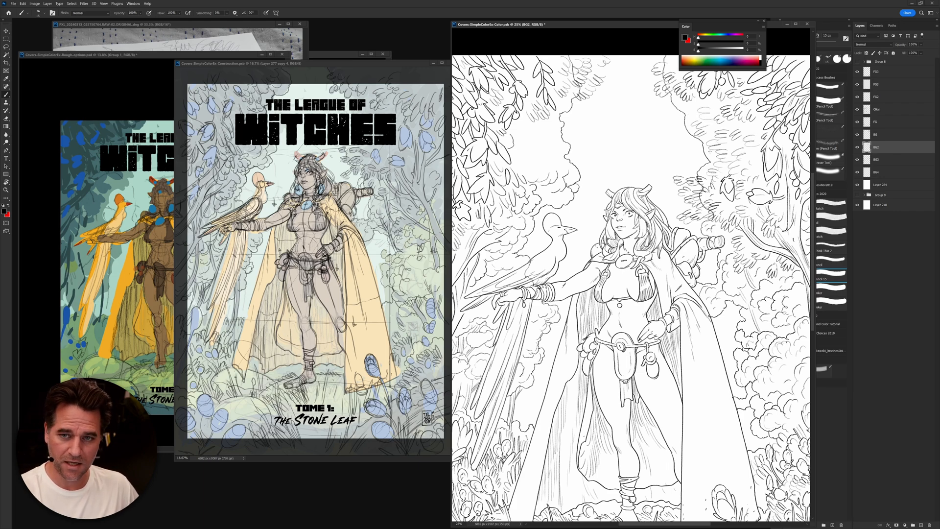
Step: Undo the leaf strokes and the preceding deletion on BG2, leaving the BG2 layer visible
key("ctrl+z")
key("ctrl+z")
key("ctrl+z")
key("ctrl+z")
key("ctrl+z")
key("ctrl+z")
key("ctrl+z")
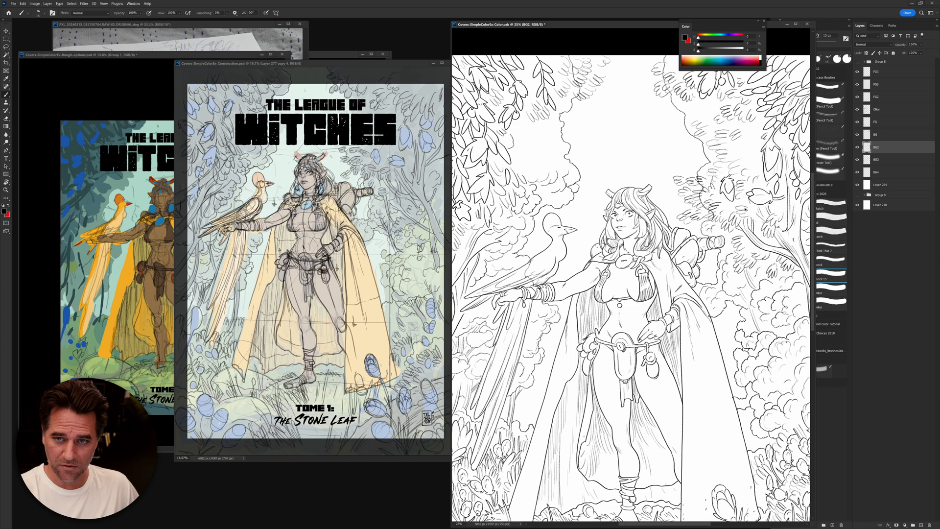
key("ctrl+z")
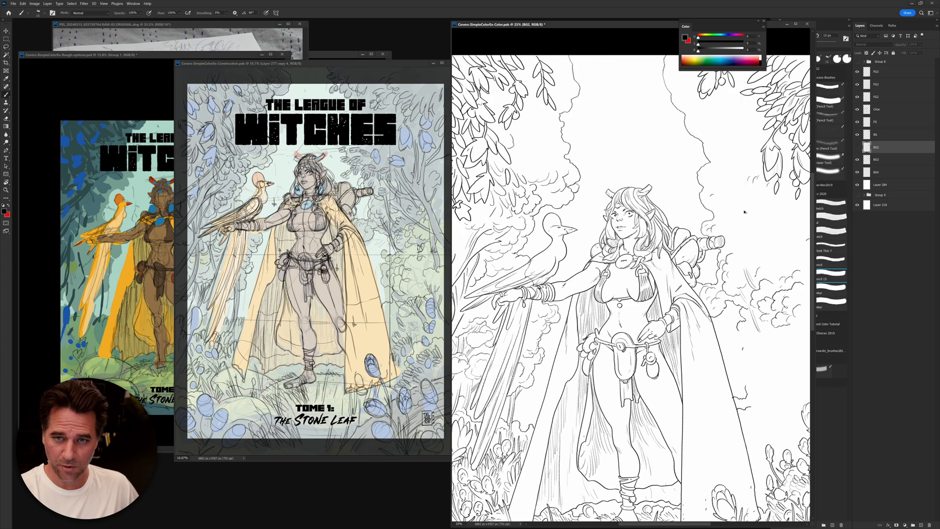
key("ctrl+shift+z")
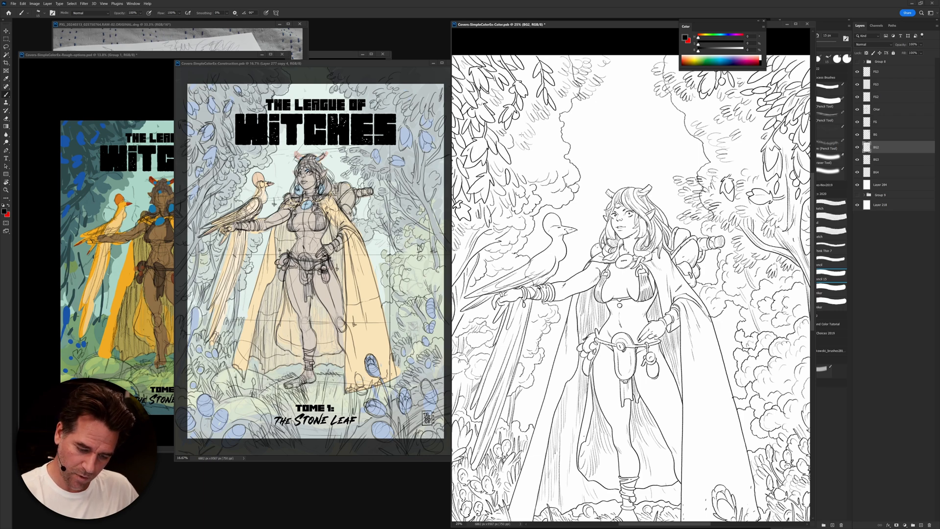
Step: Check the BG3 layer's contents, then lasso and delete a short piece of its tree contour above the witch's backpack
left_click(858, 159)
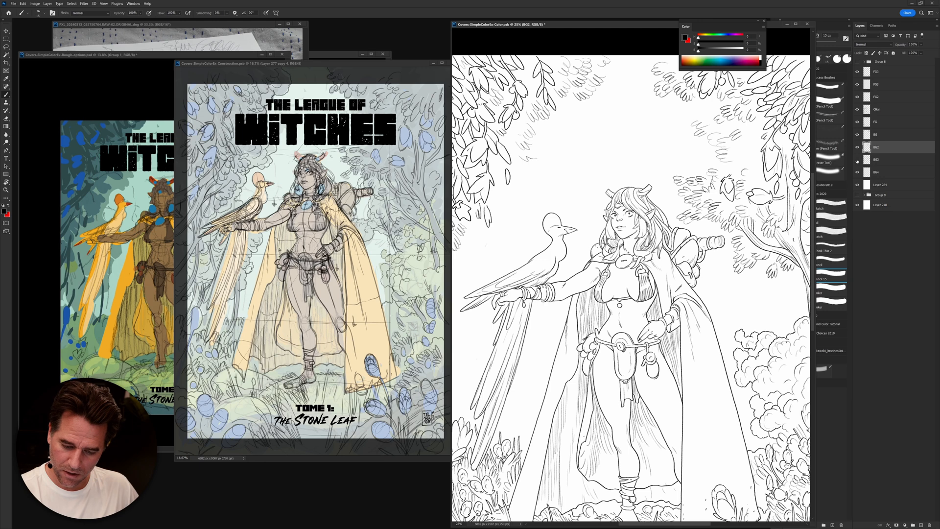
left_click(857, 160)
key("l")
mouse_move(692, 119)
left_mouse_down()
mouse_move(685, 128)
mouse_move(693, 120)
left_mouse_up()
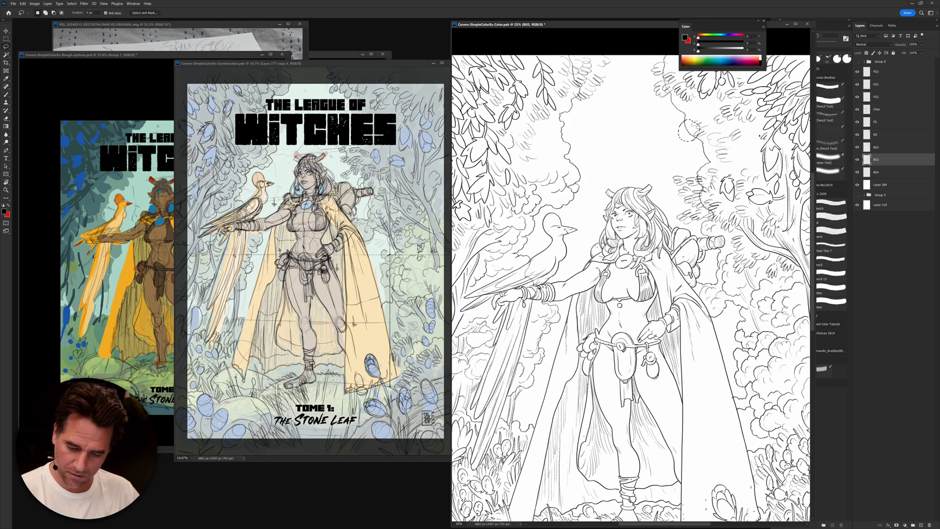
left_click(858, 64)
key("ctrl+d")
key("b")
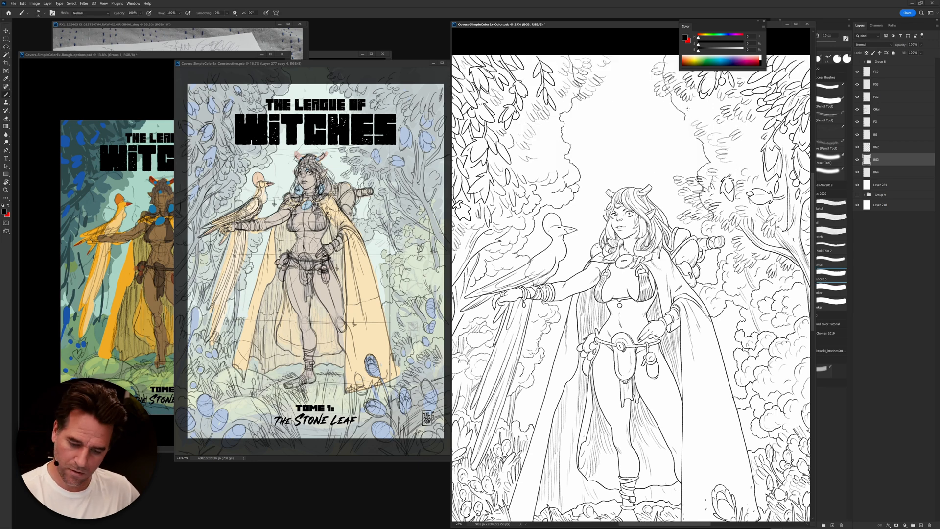
Step: Redraw the missing tree contour on BG3 with brush and eraser touch-ups, and turn the title group back on
left_click_drag(681, 123, 682, 134)
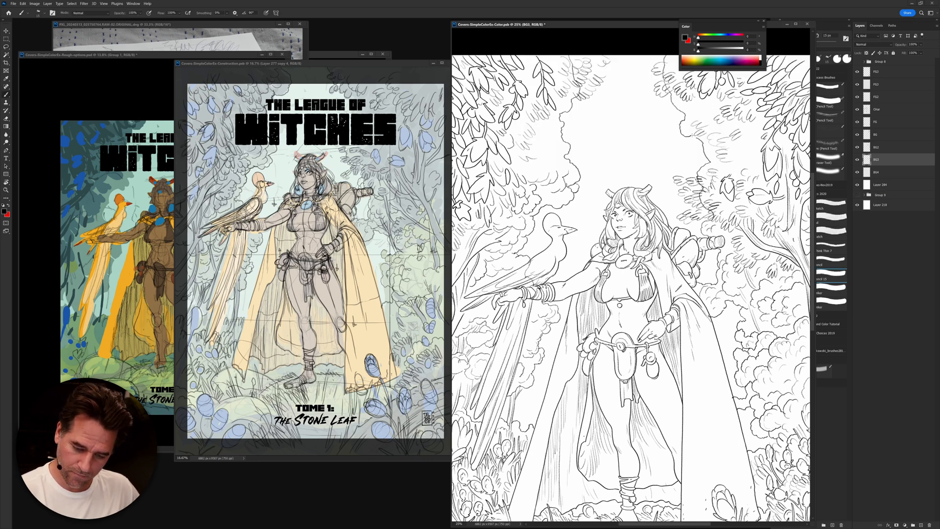
key("e")
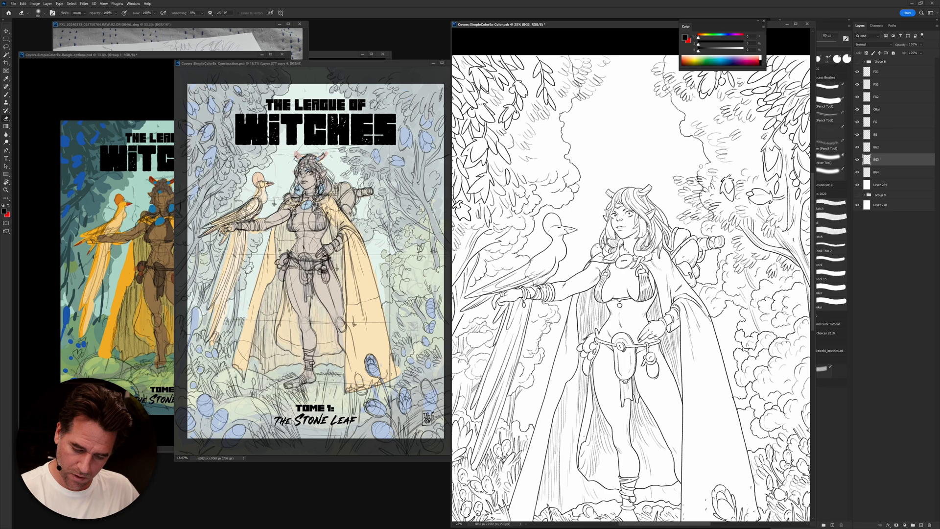
key("b")
left_click_drag(706, 160, 700, 173)
key("e")
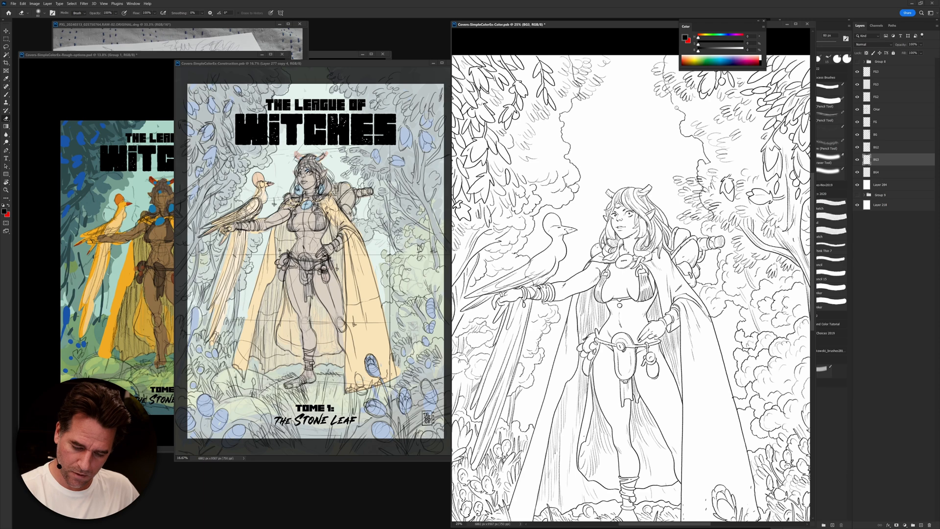
key("b")
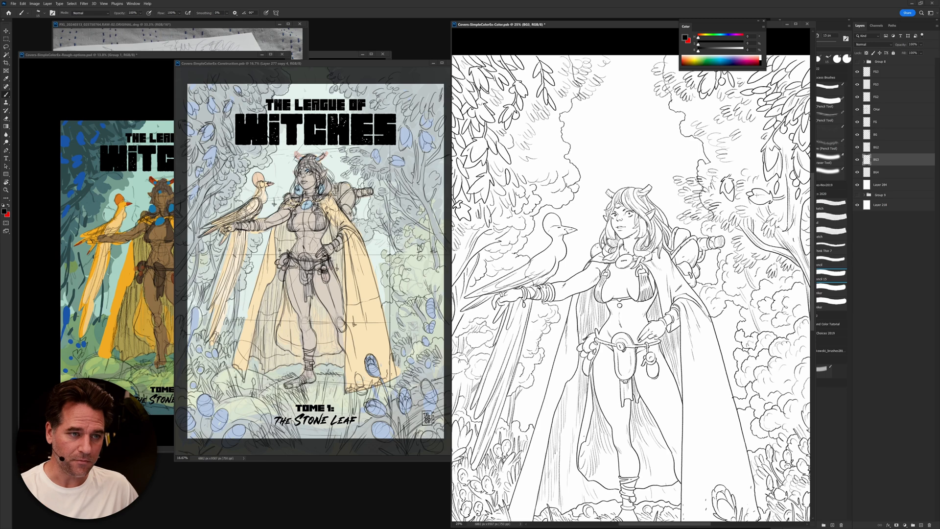
left_click(858, 61)
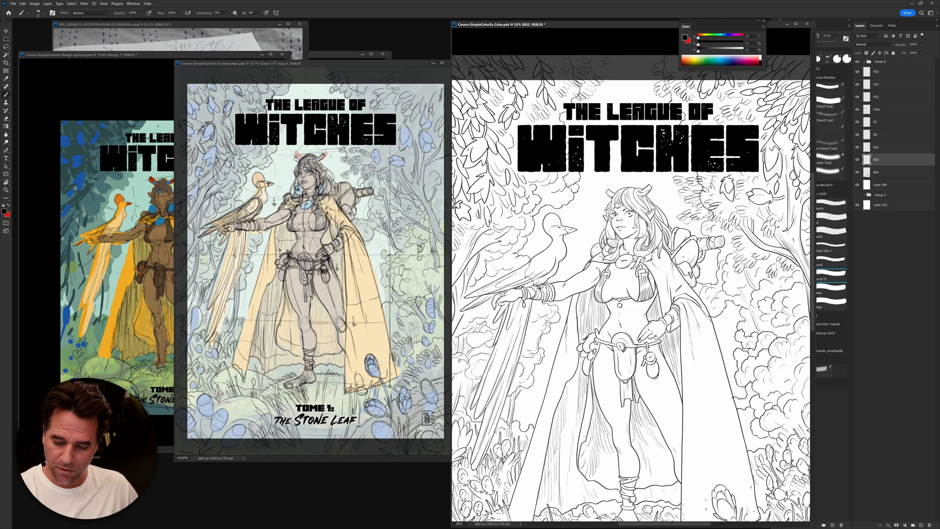
Step: Select the BG4 layer, then hide the line-art layers below the top foreground plants and show them again
left_click(865, 175)
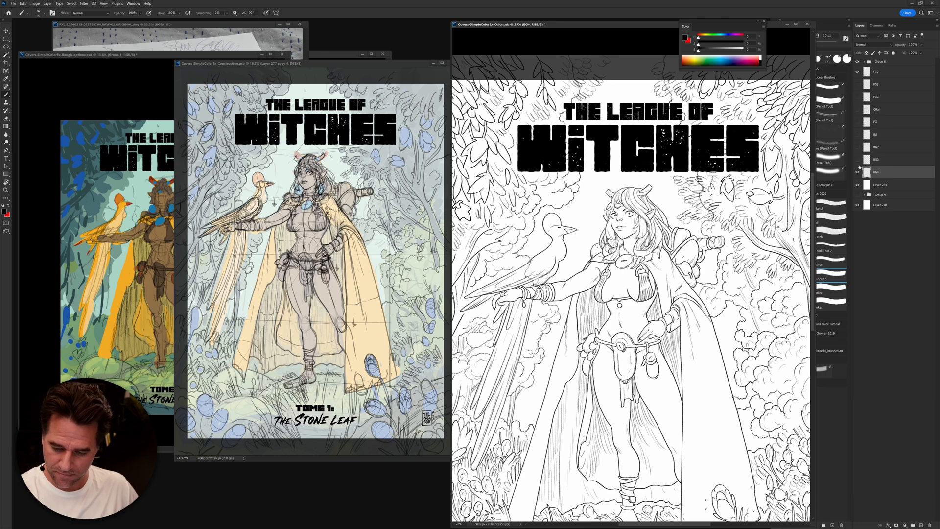
left_click(858, 172)
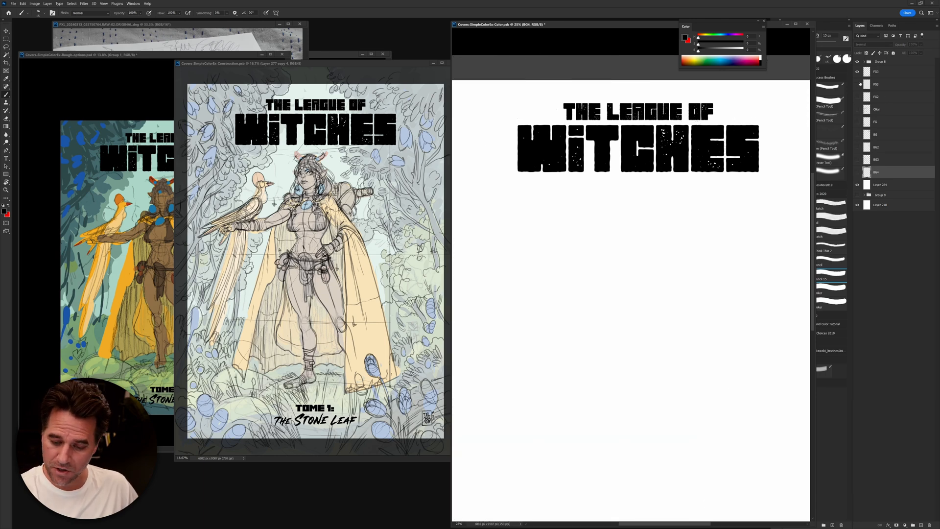
left_click_drag(858, 146, 857, 173)
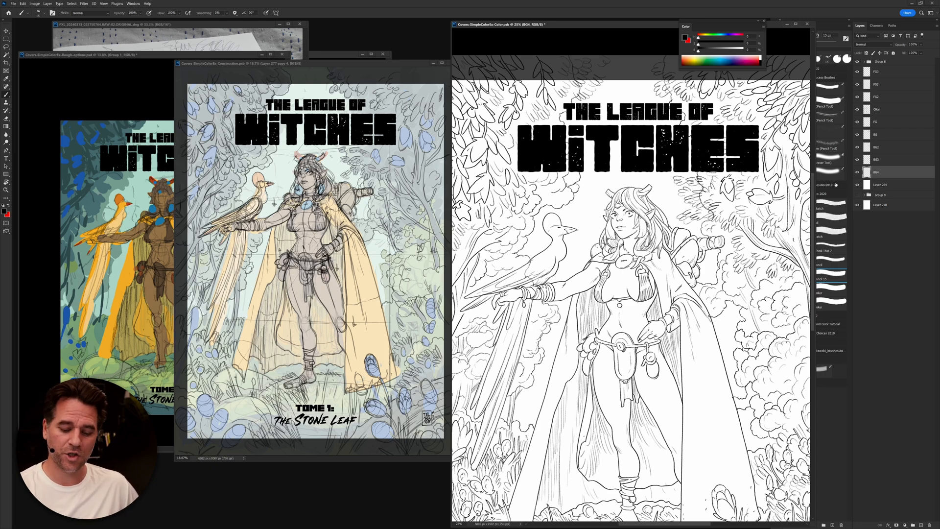
Step: Show the tinted sketch group and toggle the white layer above it to compare the sketch with the line art
mouse_move(696, 316)
left_mouse_down()
mouse_move(674, 324)
mouse_move(696, 323)
left_mouse_up()
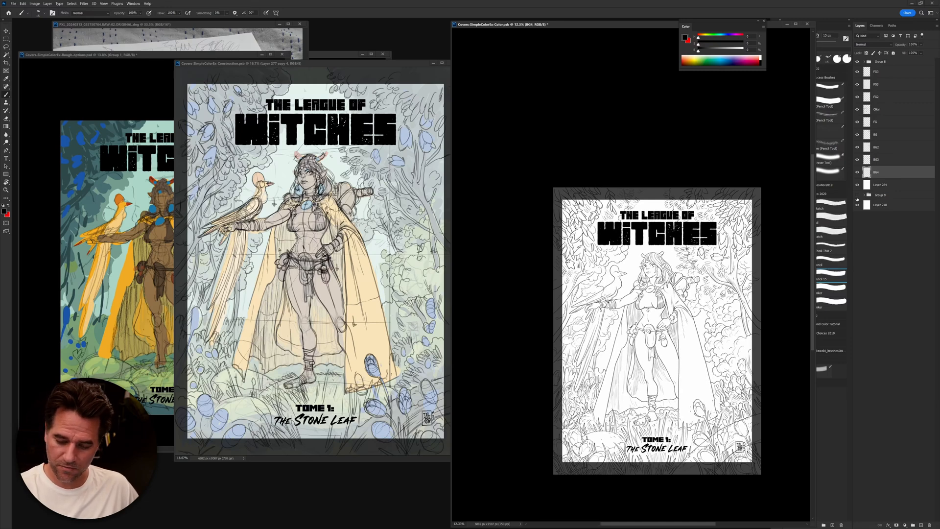
left_click(858, 185)
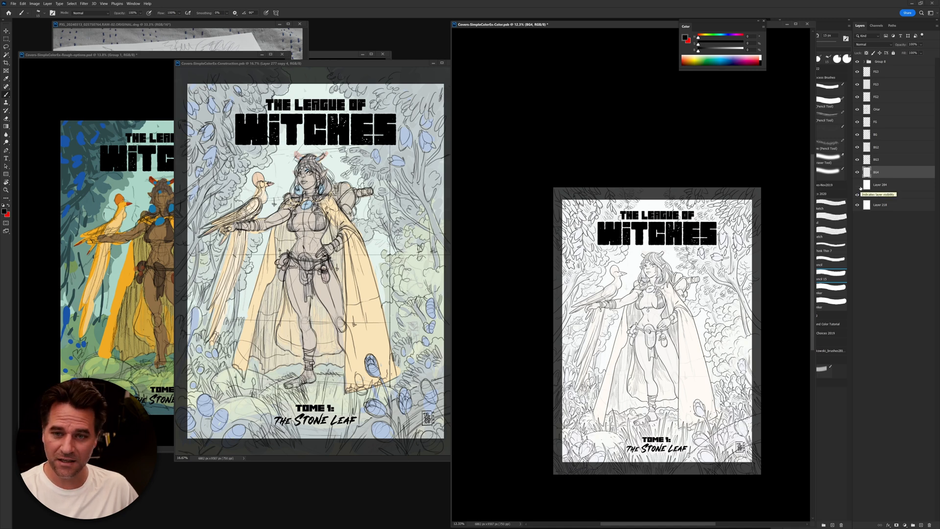
scroll(685, 323, "up", 4)
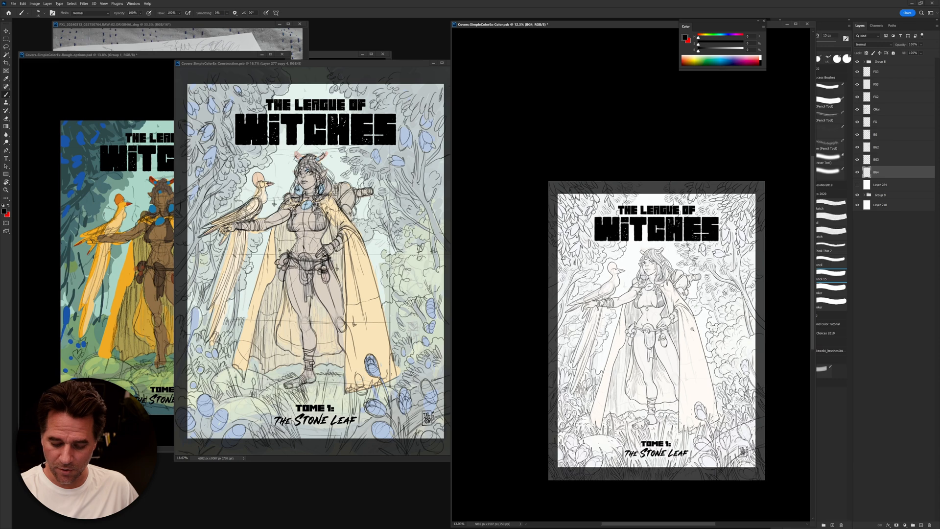
scroll(652, 314, "down", 1)
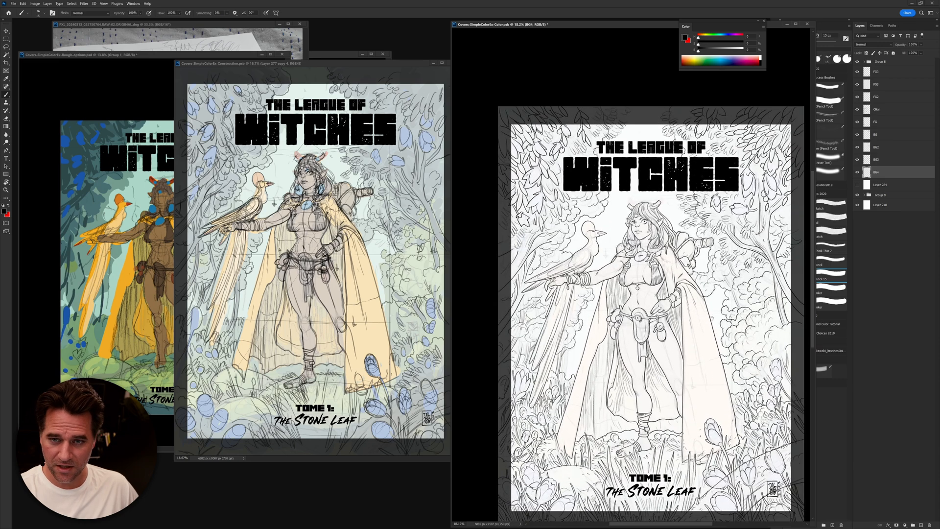
left_click(857, 184)
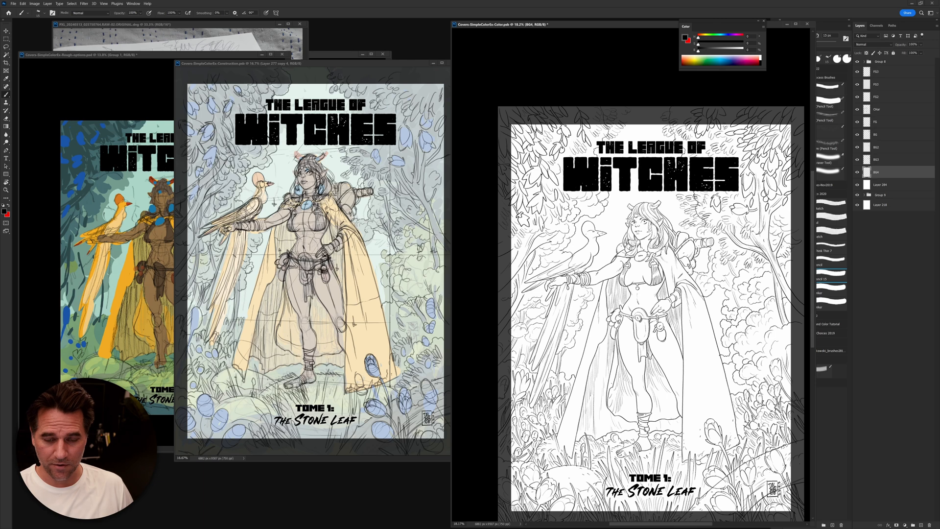
Step: Hide the line-art layers beneath the topmost foreground layer, then show the second foreground plants layer and the character layer to check their contents
left_click_drag(857, 85, 859, 174)
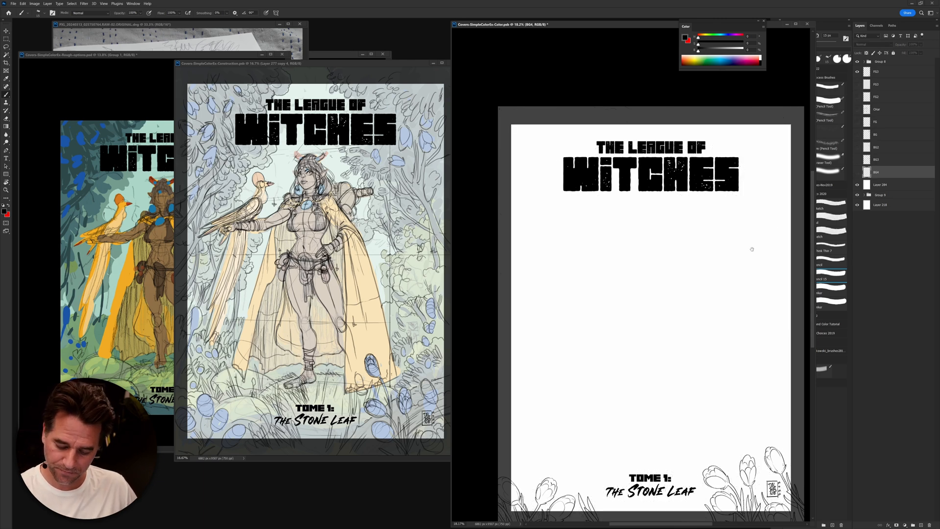
left_click_drag(752, 249, 752, 206)
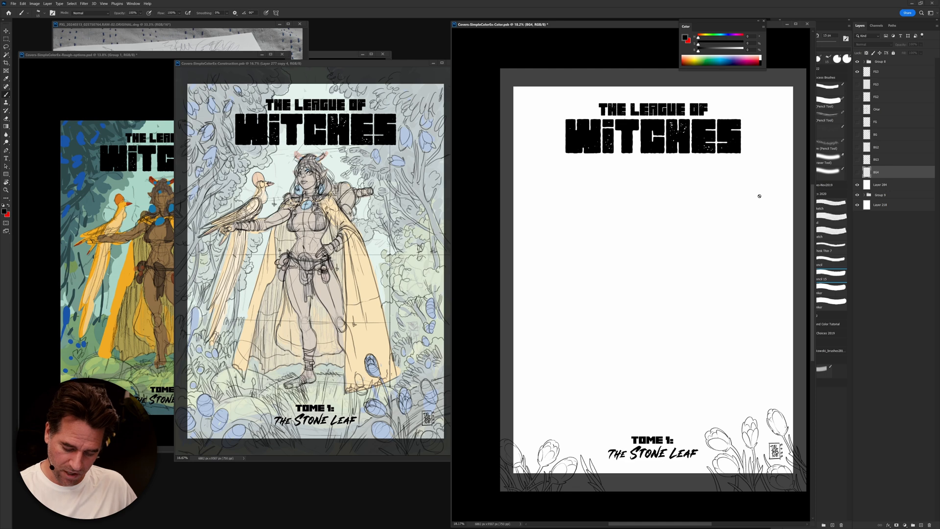
left_click(857, 85)
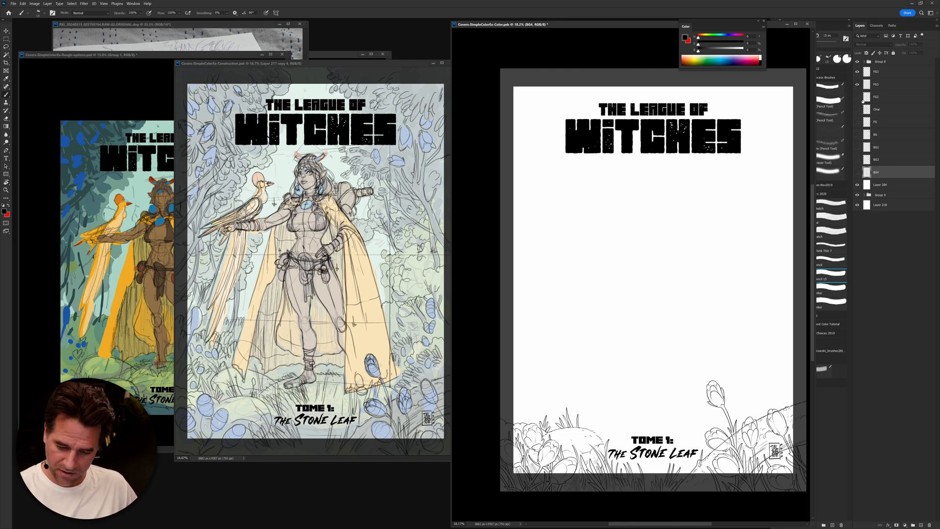
left_click(858, 97)
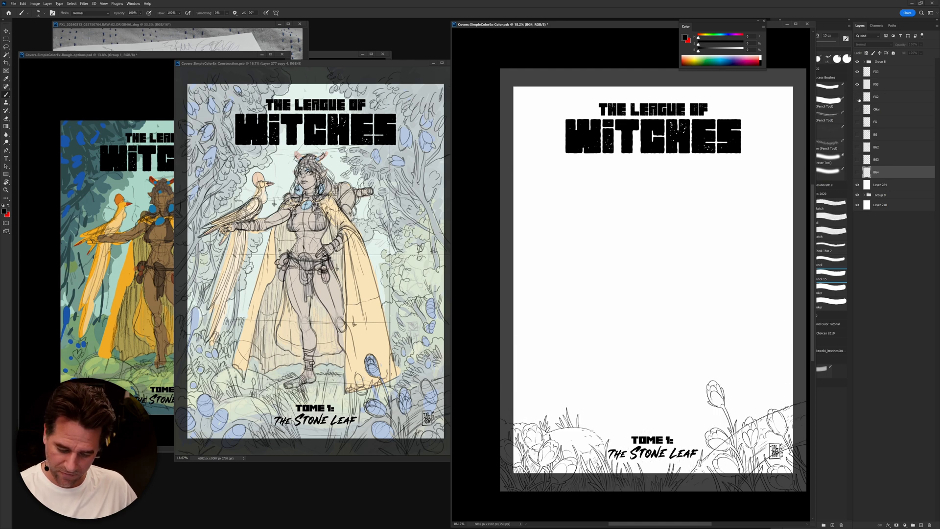
left_click(858, 109)
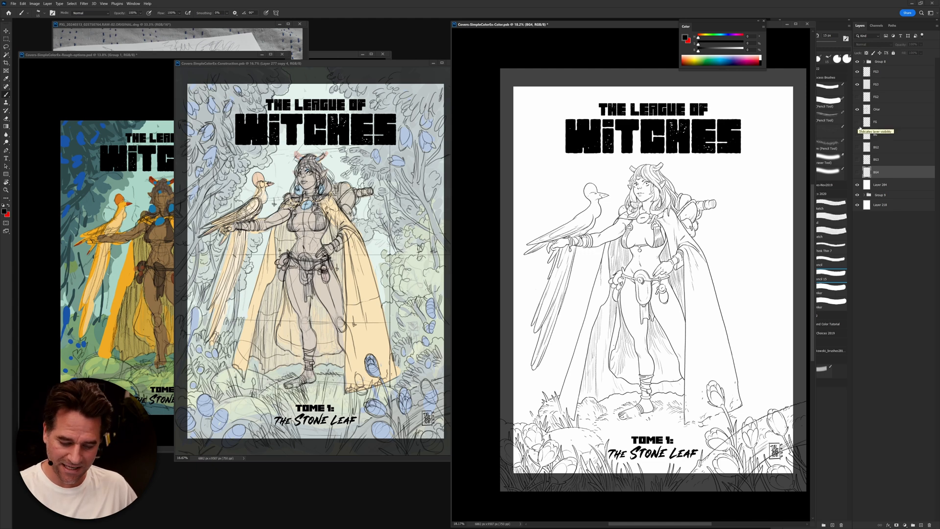
Step: Show the remaining plant and background line-art layers one at a time down to BG4, checking what each one holds
left_click(858, 123)
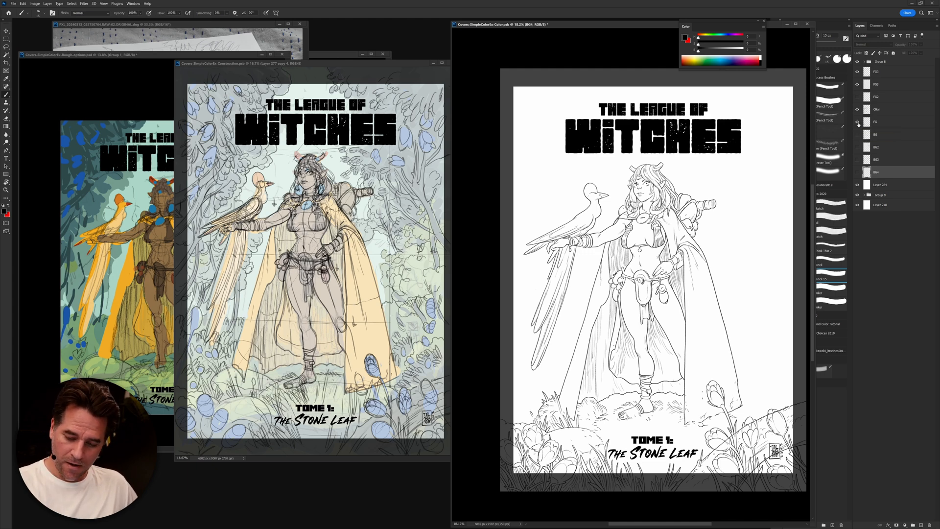
left_click(858, 122)
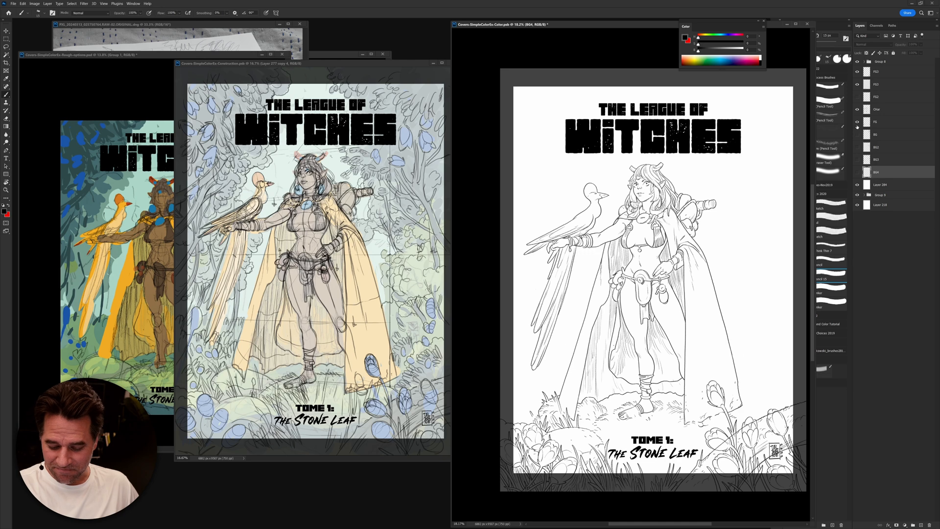
left_click(857, 122)
left_click(857, 135)
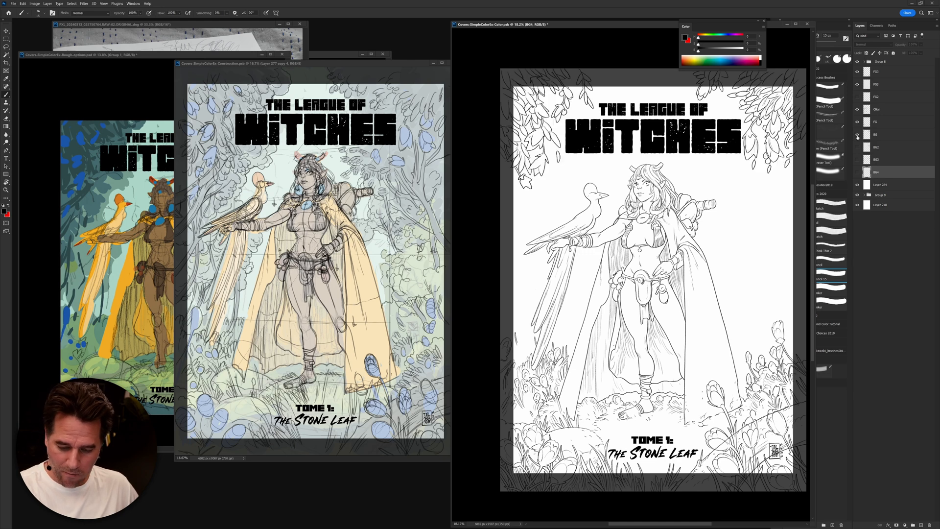
left_click(858, 148)
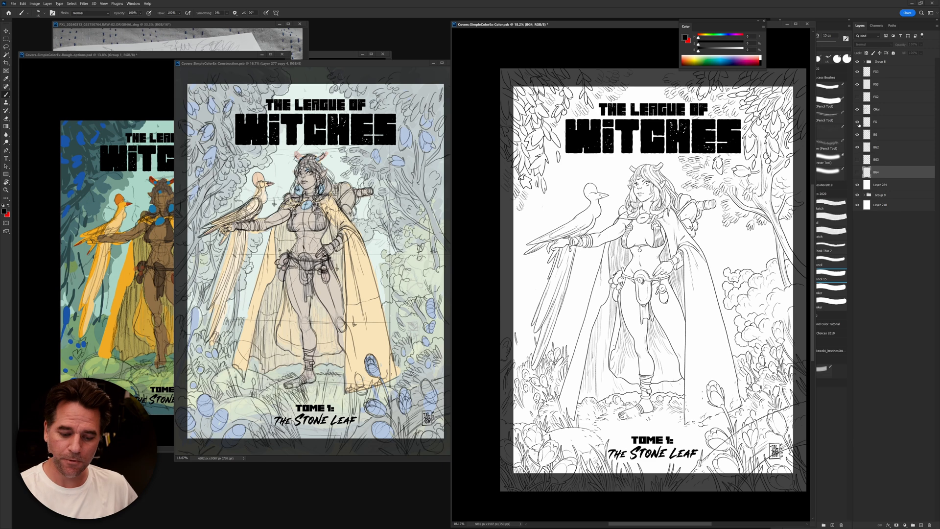
left_click(857, 160)
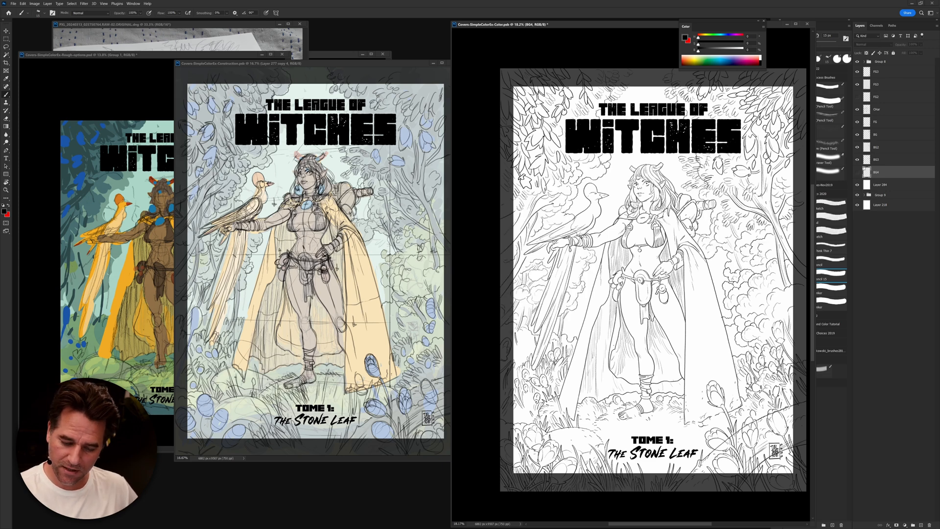
left_click(857, 172)
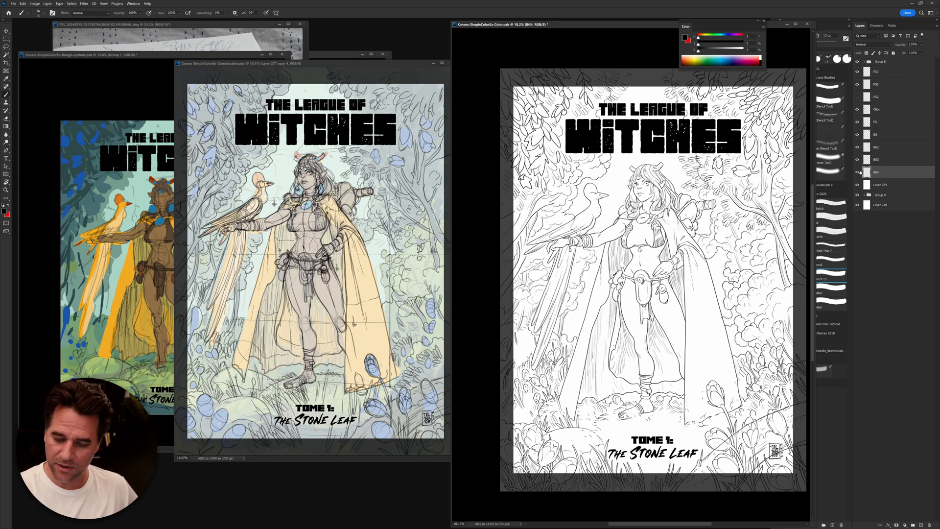
Step: Isolate and select the topmost foreground tulip layer by hiding the title group and all other line-art layers
left_click_drag(858, 122, 860, 99)
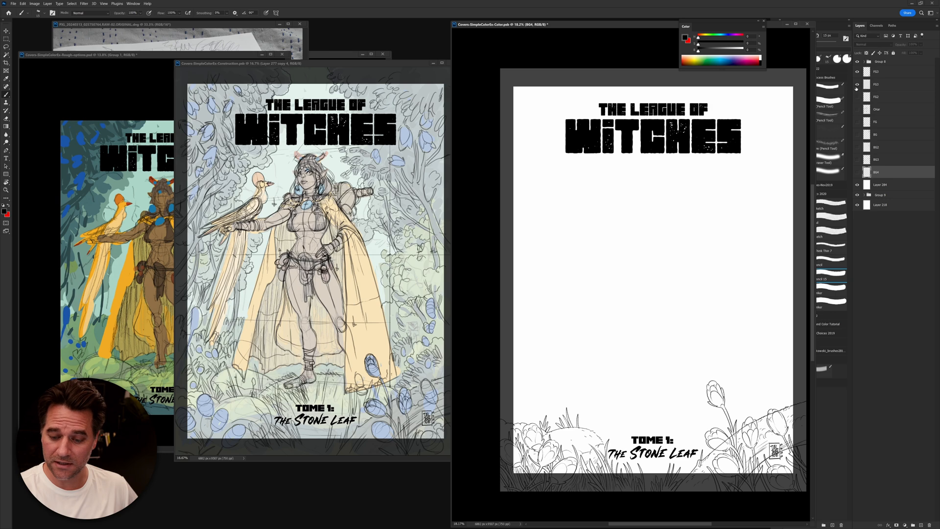
left_click(857, 62)
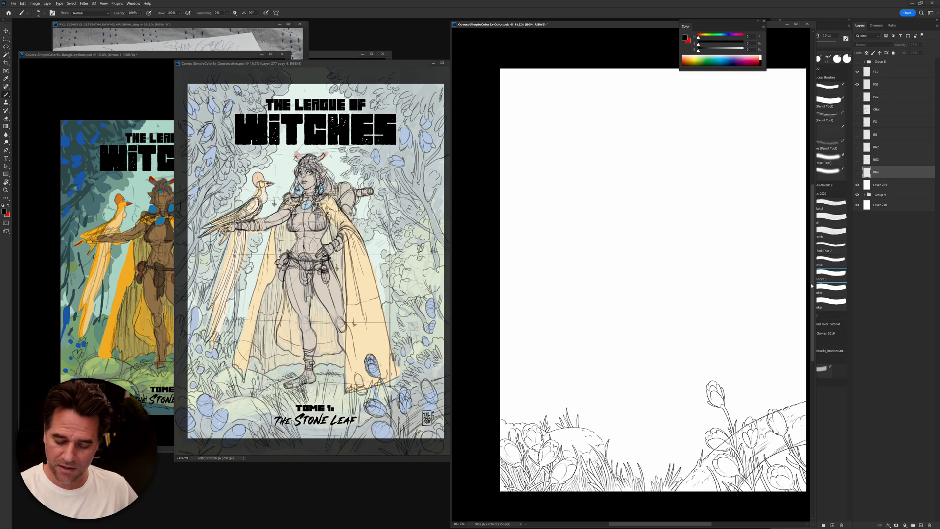
left_click(858, 62)
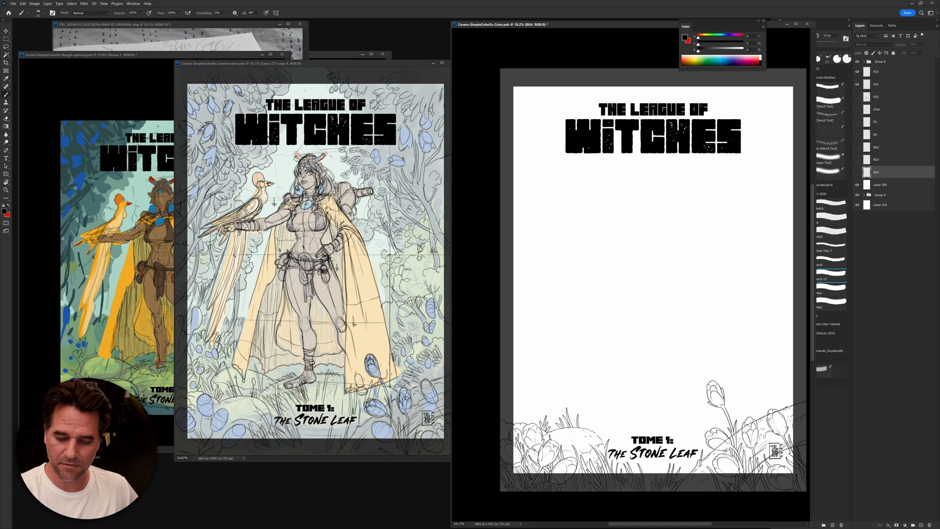
left_click(857, 62)
left_click_drag(709, 377, 678, 336)
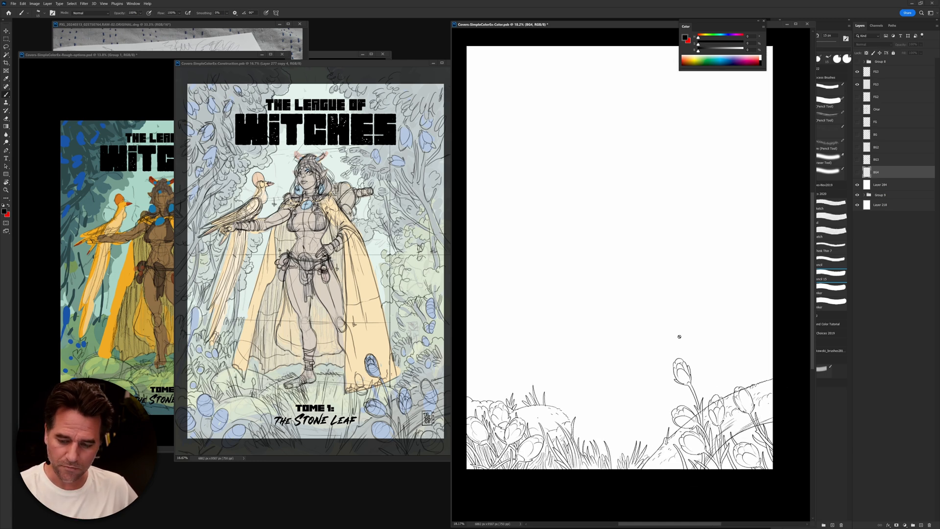
left_click(858, 72)
left_click(857, 85)
left_click(877, 72)
left_click(857, 72)
Step: Select the empty area around the tulips with the Magic Wand, check it in Quick Mask, and reselect with Contiguous on
key("e")
key("w")
left_click(660, 301)
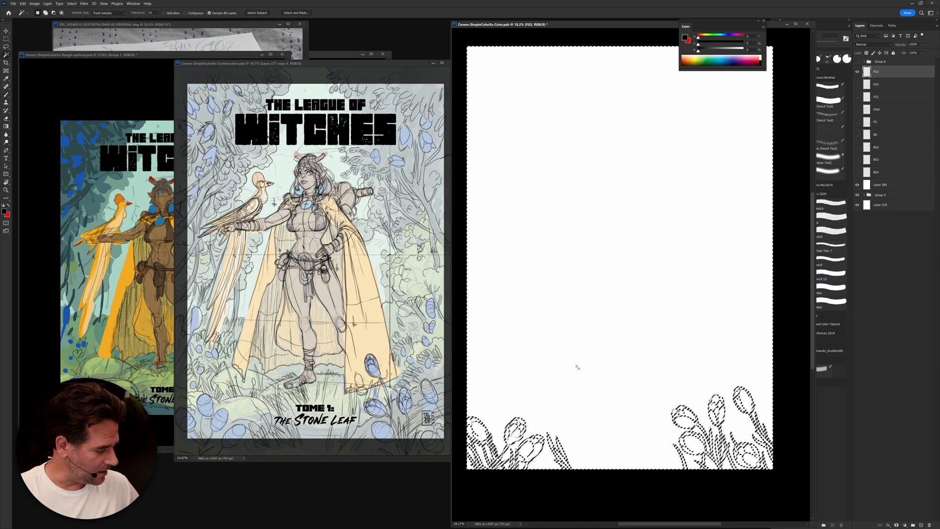
key("q")
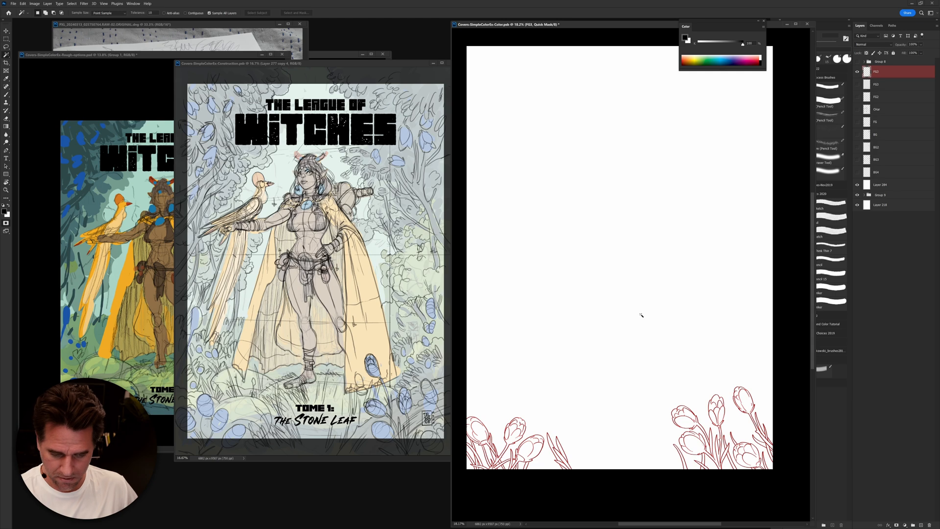
left_click(186, 13)
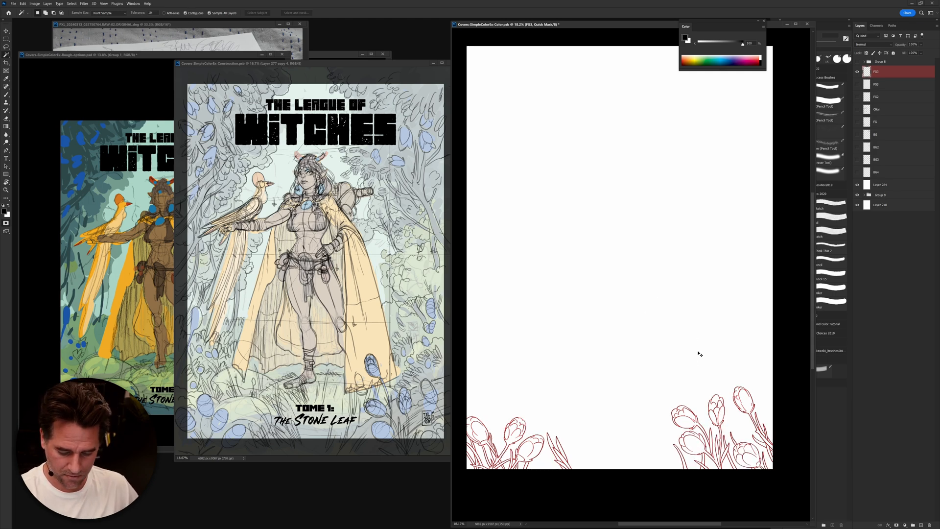
key("q")
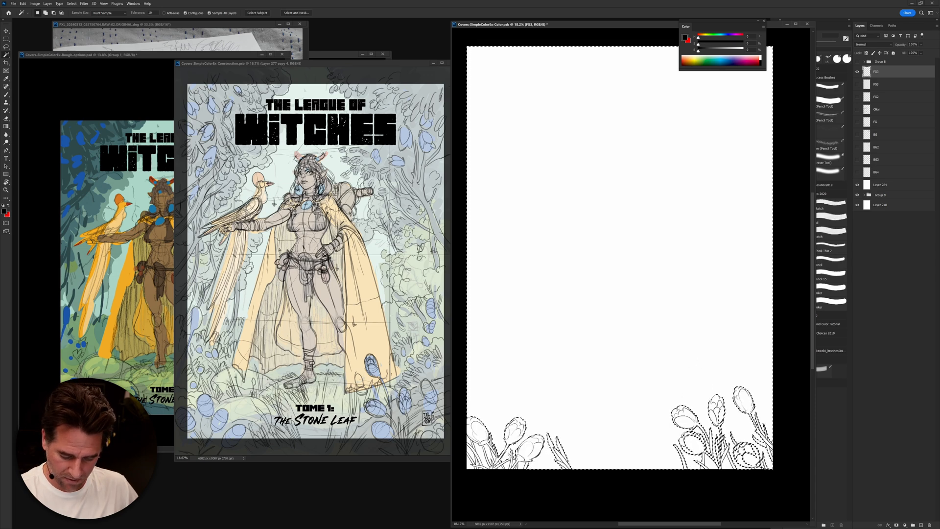
Step: Switch to full-screen view, turn the selection around the tulips into a Quick Mask, and choose the Pencil tool for editing it
left_click_drag(648, 407, 634, 367)
key("f")
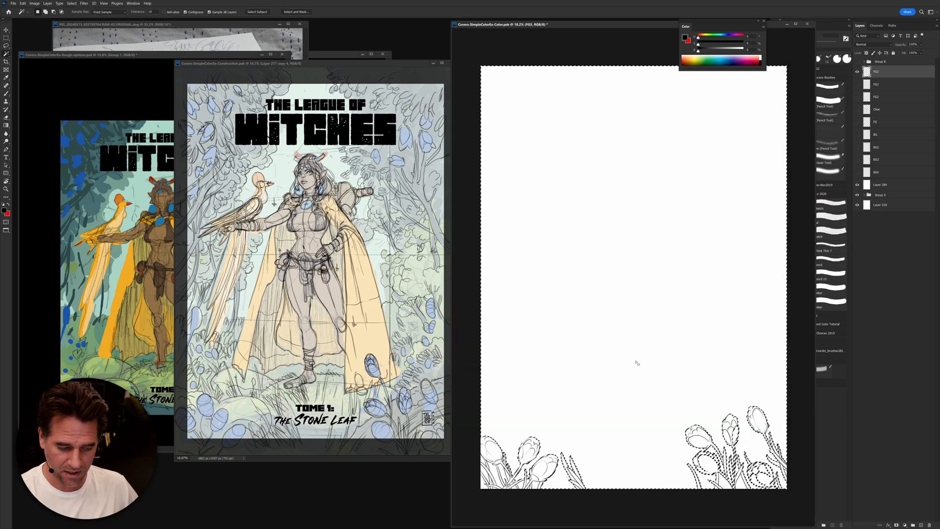
key("ctrl+0")
mouse_move(542, 411)
left_mouse_down()
mouse_move(566, 404)
mouse_move(557, 407)
left_mouse_up()
left_click_drag(621, 448, 627, 288)
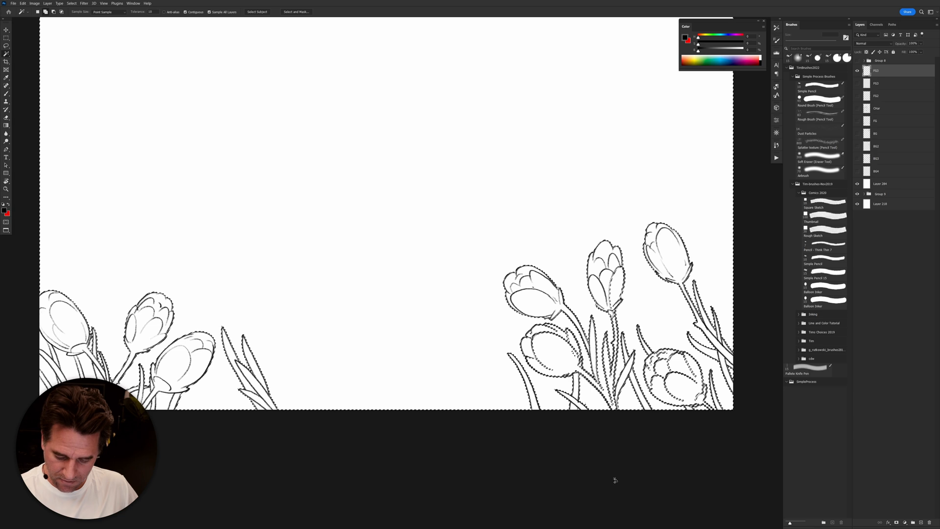
scroll(524, 353, "left", 6)
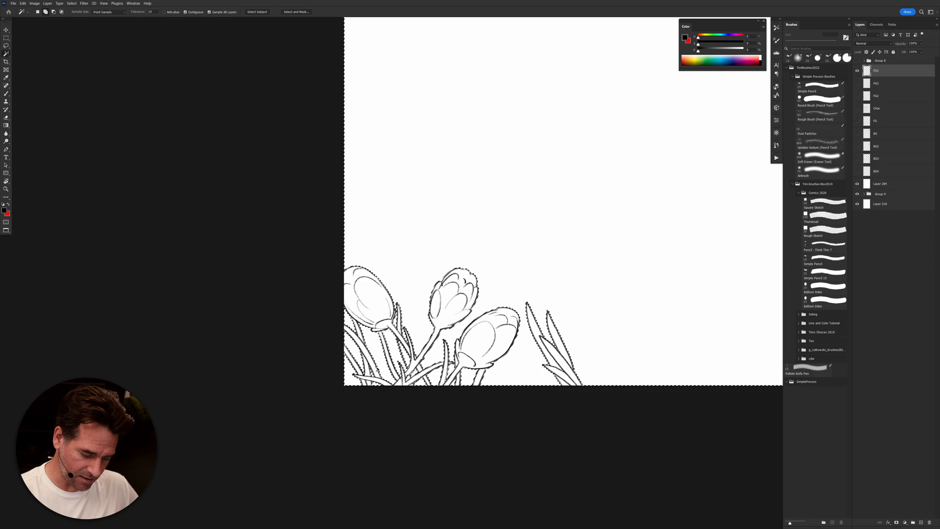
left_click_drag(697, 390, 393, 423)
key("ctrl+BackSpace")
key("d")
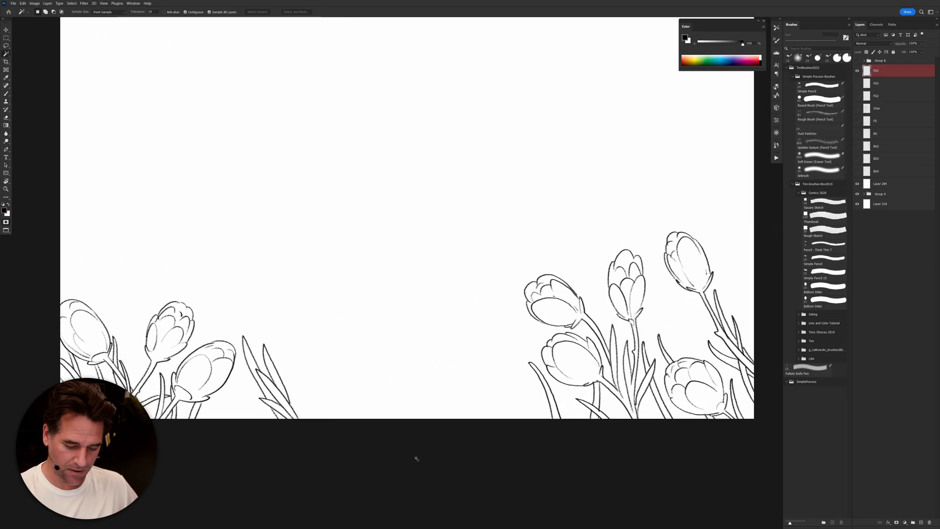
key("ctrl+d")
key("b")
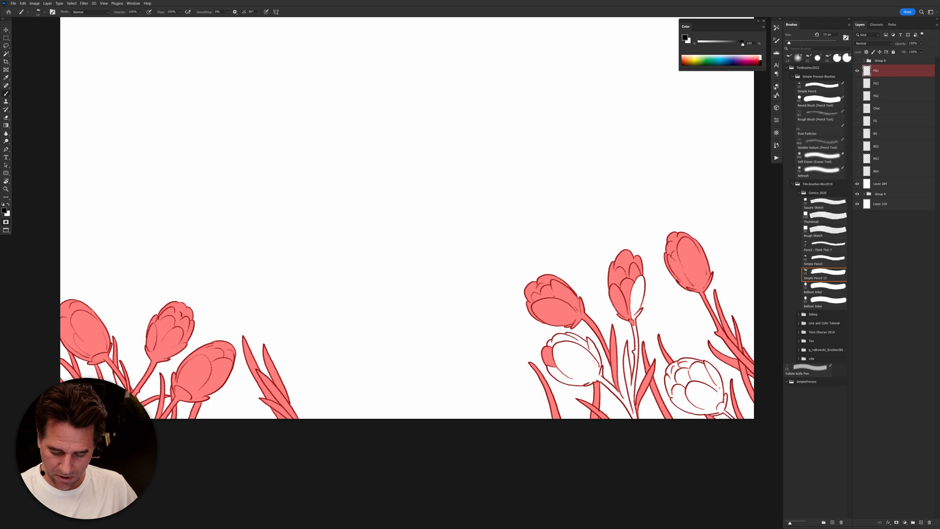
key("shift+b")
scroll(715, 392, "up", 2)
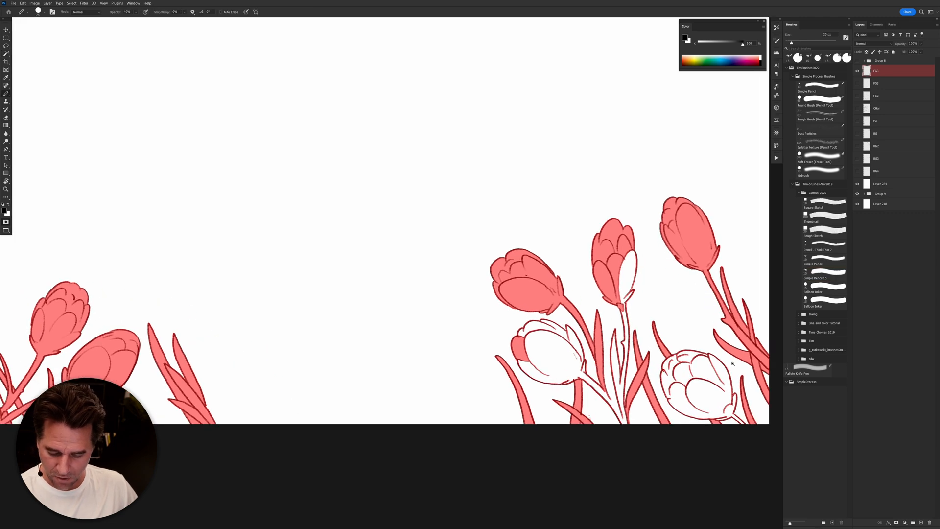
Step: Try a few wavy Pencil strokes on the mask beside the large tulip and undo each one
left_click_drag(747, 409, 742, 412)
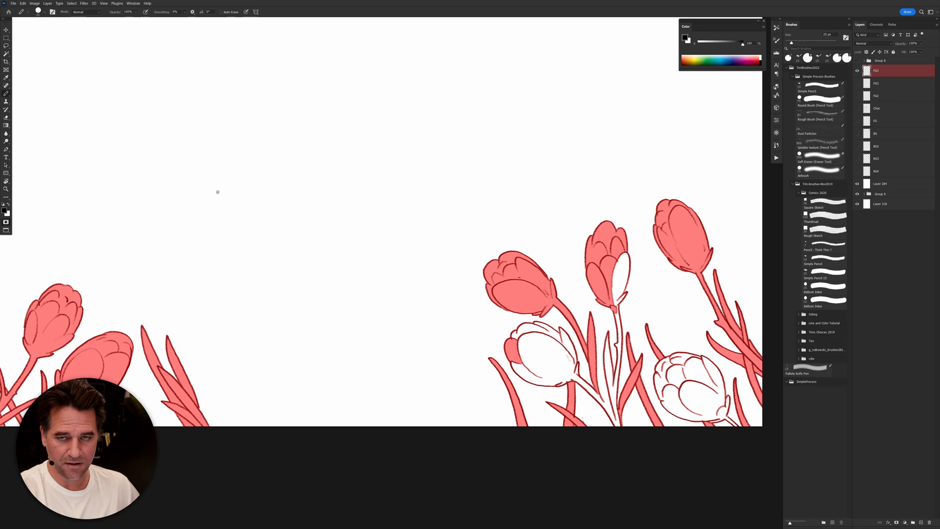
scroll(552, 282, "up", 5)
left_click_drag(558, 141, 673, 394)
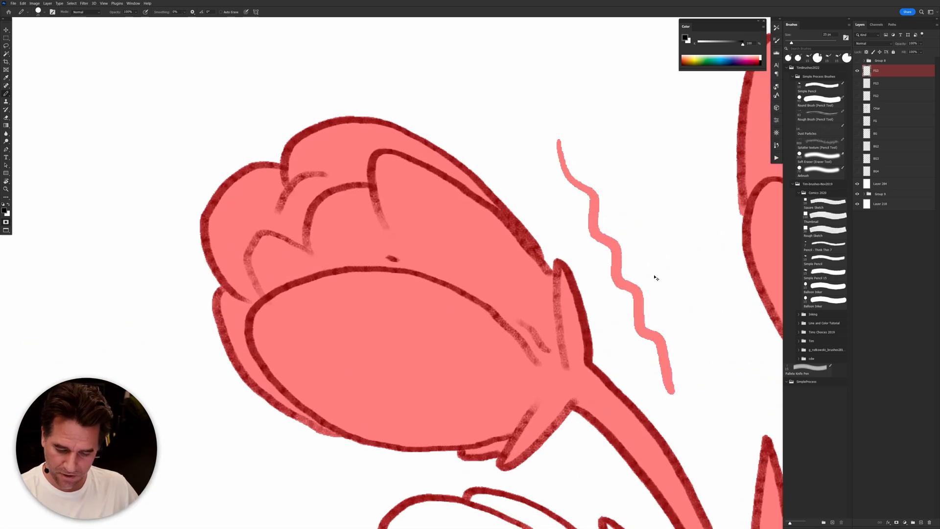
key("ctrl+z")
left_click_drag(570, 181, 685, 415)
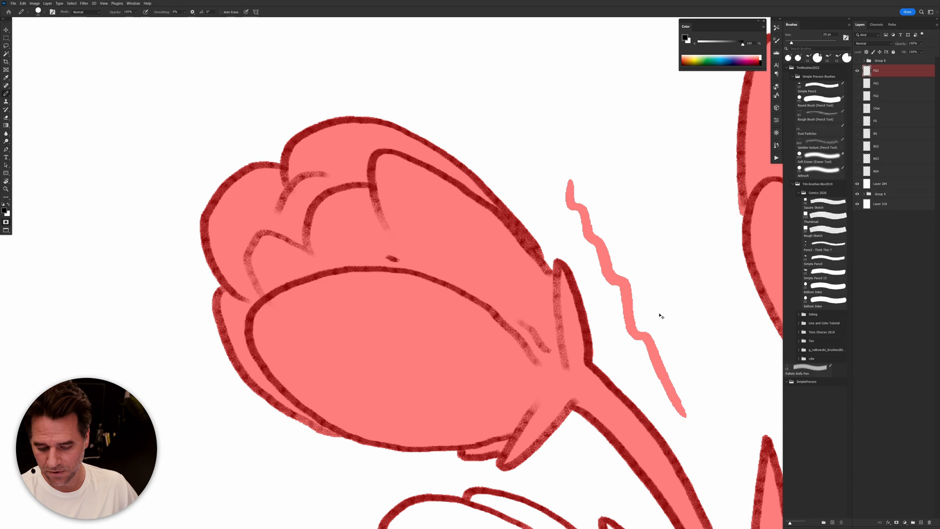
key("ctrl+z")
left_click_drag(613, 254, 644, 366)
key("ctrl+z")
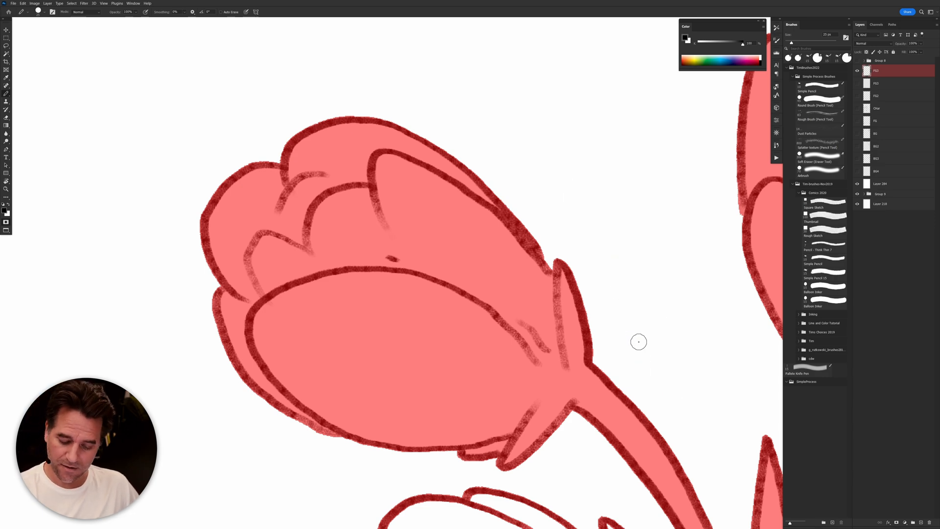
Step: Examine the right-hand tulips, stems and leaves in the mask for unfilled shapes and open outlines
scroll(639, 341, "down", 5)
scroll(626, 249, "up", 2)
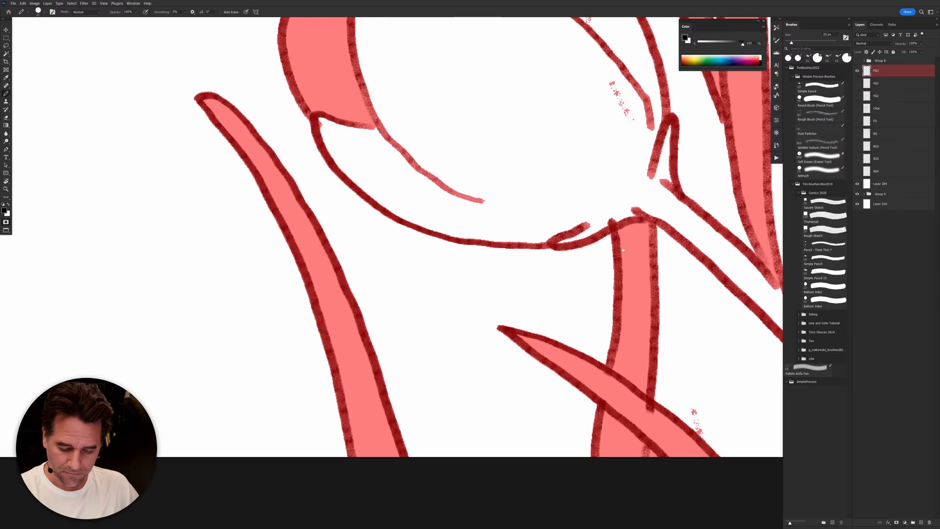
scroll(625, 249, "down", 2)
scroll(563, 441, "right", 3)
scroll(648, 340, "up", 2)
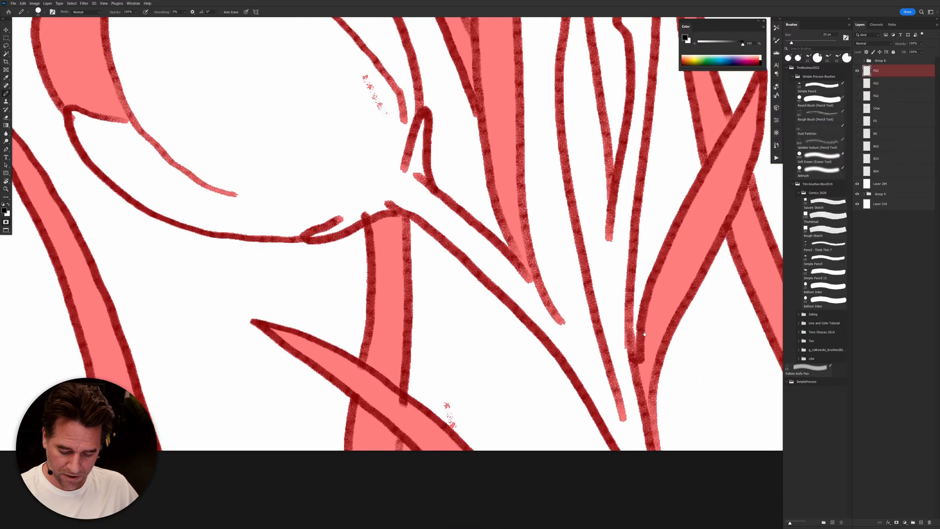
scroll(648, 340, "up", 4)
scroll(647, 340, "left", 2)
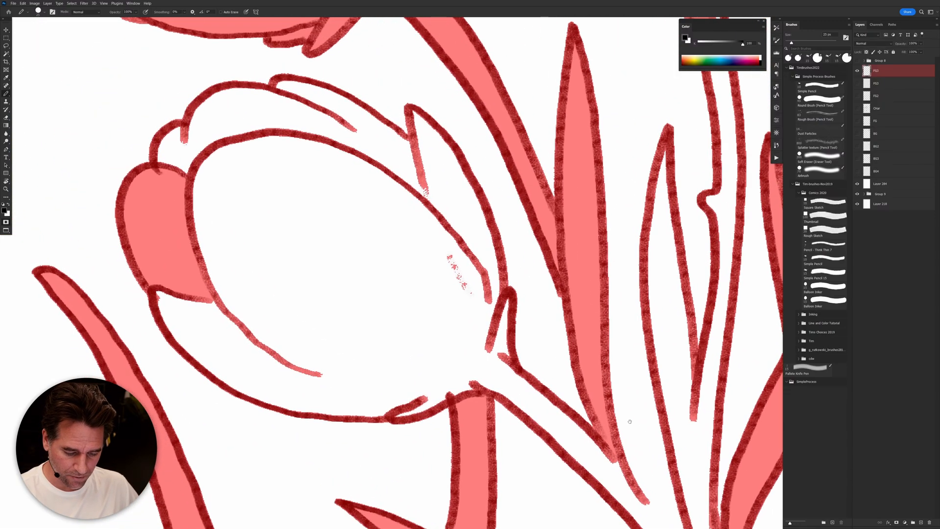
left_click_drag(629, 421, 640, 430)
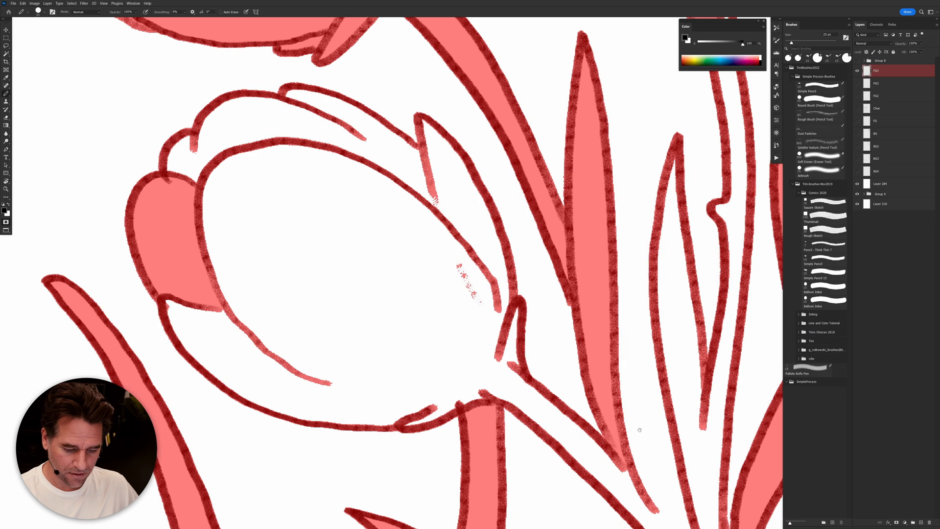
scroll(639, 430, "up", 2)
scroll(631, 433, "down", 4)
Step: Close the gap between the leaves beside the large right-hand tulip with a Pencil stroke, and fill the enclosed tulips and stems in the mask
key("g")
left_click(730, 457)
key("b")
mouse_move(708, 238)
left_mouse_down()
mouse_move(704, 252)
mouse_move(673, 188)
mouse_move(659, 121)
mouse_move(655, 186)
left_mouse_up()
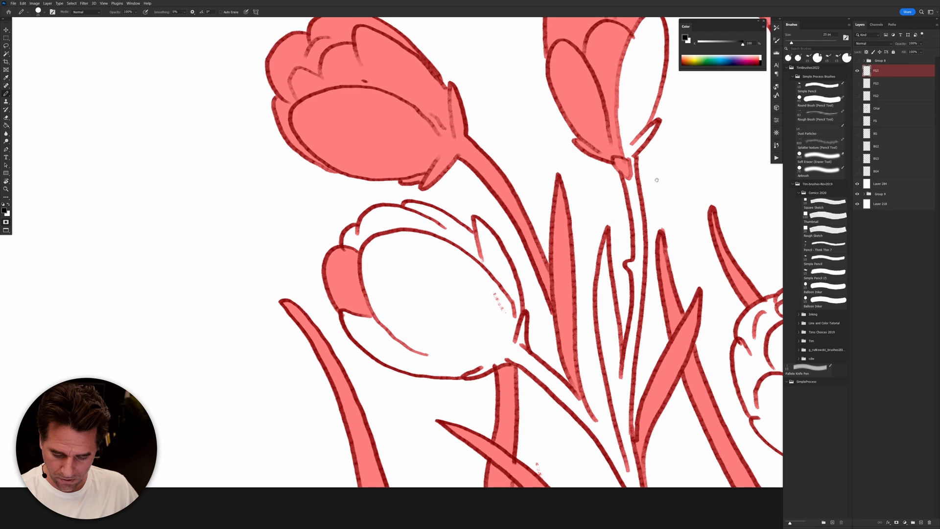
left_click_drag(583, 376, 608, 402)
key("g")
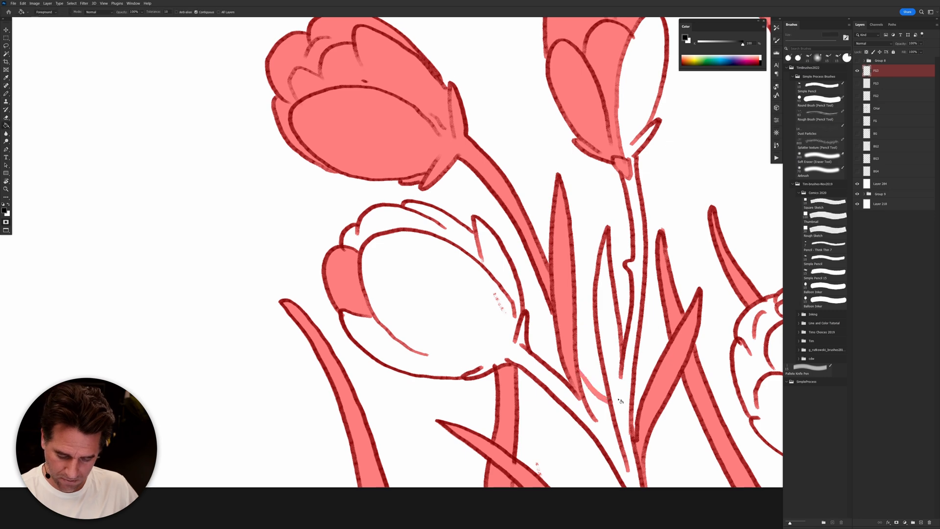
left_click(620, 401)
key("b")
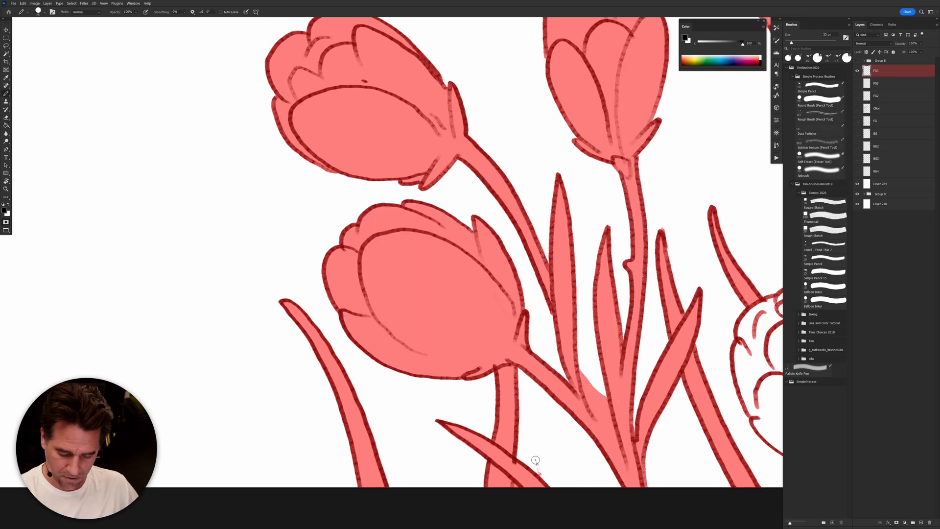
Step: Erase the stray specks by the small leaf, and close and fill the open tulip at the canvas's lower-right corner in the mask
key("x")
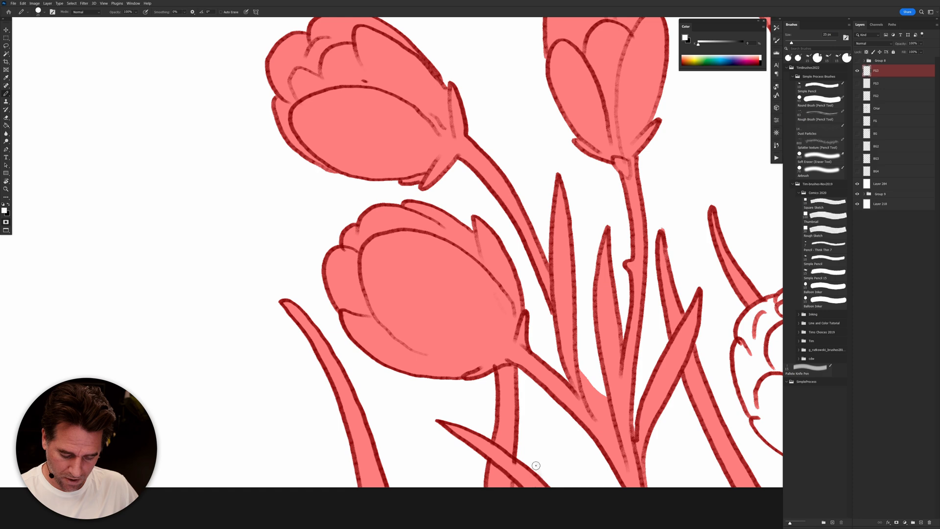
left_click_drag(681, 344, 583, 407)
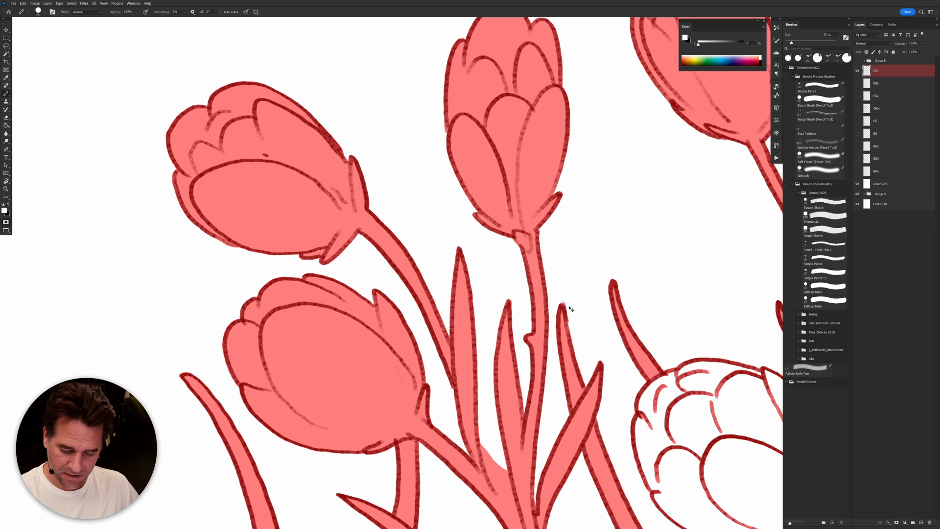
left_click_drag(702, 389, 564, 361)
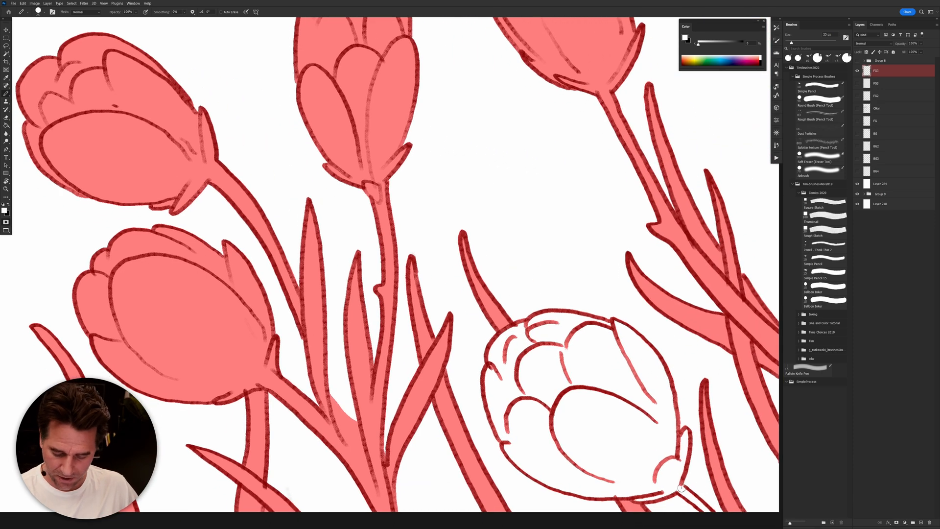
key("x")
left_click_drag(683, 486, 682, 489)
key("g")
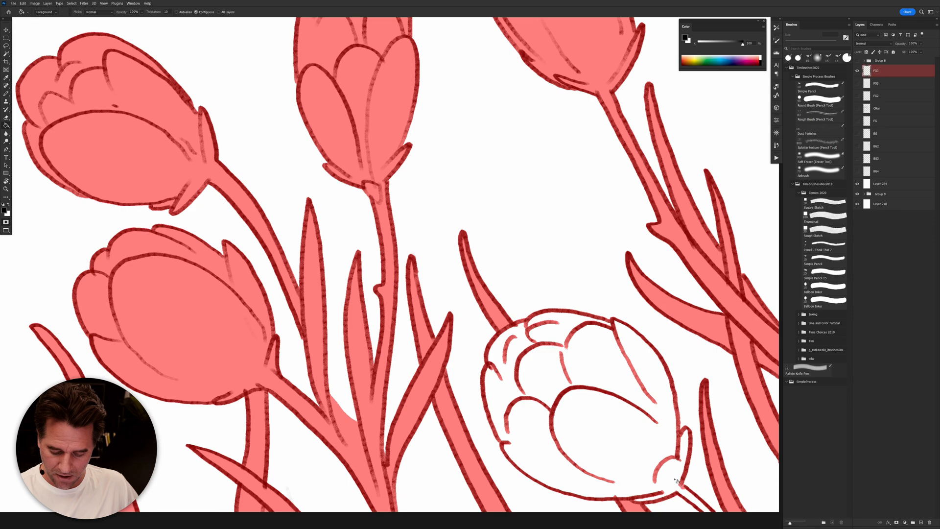
left_click(681, 489)
key("b")
Step: Examine both tulip clusters in the mask for remaining unfilled areas
left_click_drag(696, 388, 669, 482)
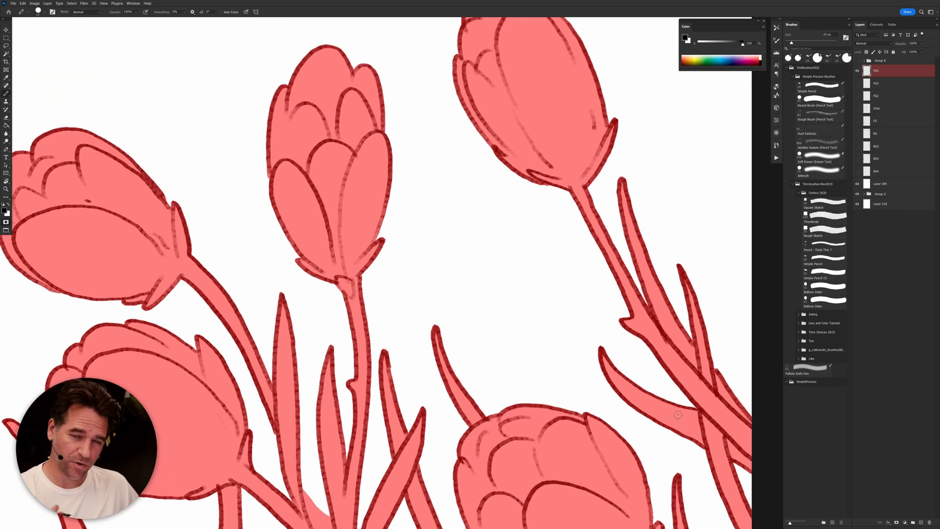
left_click_drag(663, 388, 428, 406)
left_click_drag(341, 398, 441, 403)
key("w")
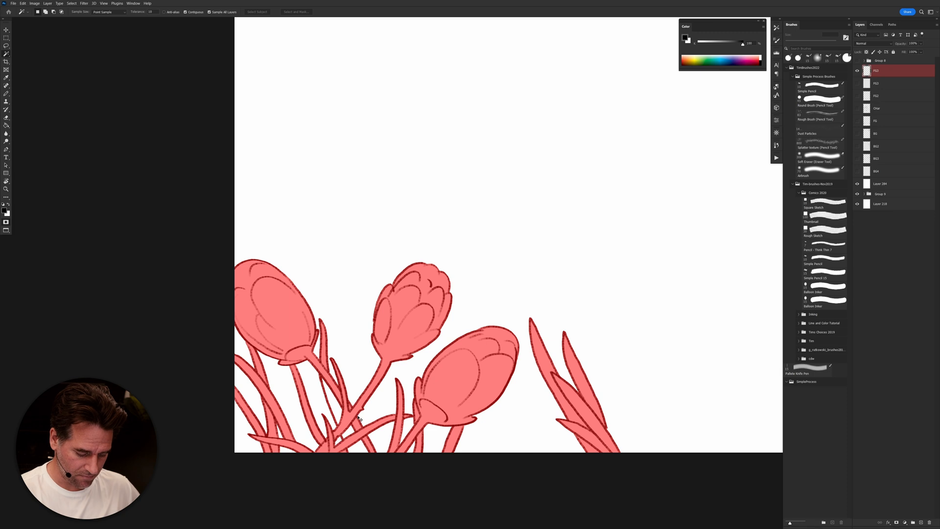
key("g")
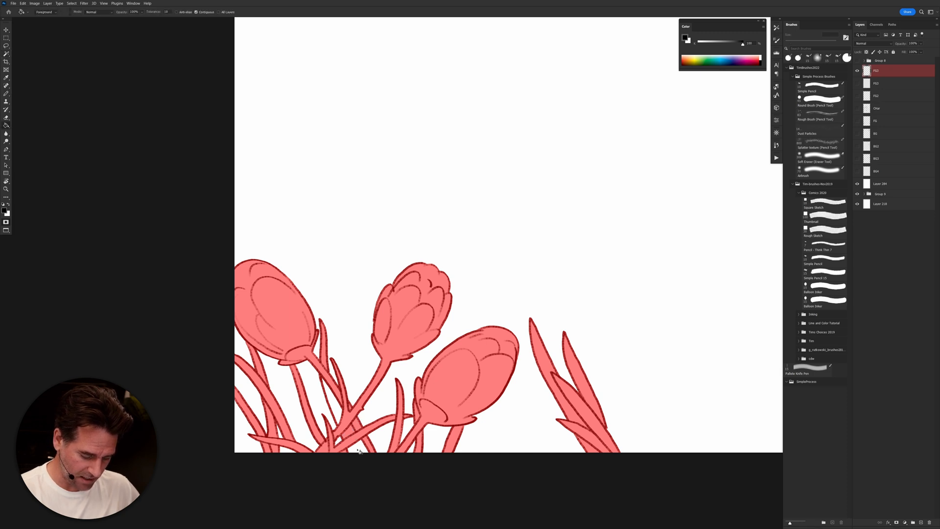
left_click_drag(645, 367, 576, 368)
left_click_drag(726, 382, 613, 402)
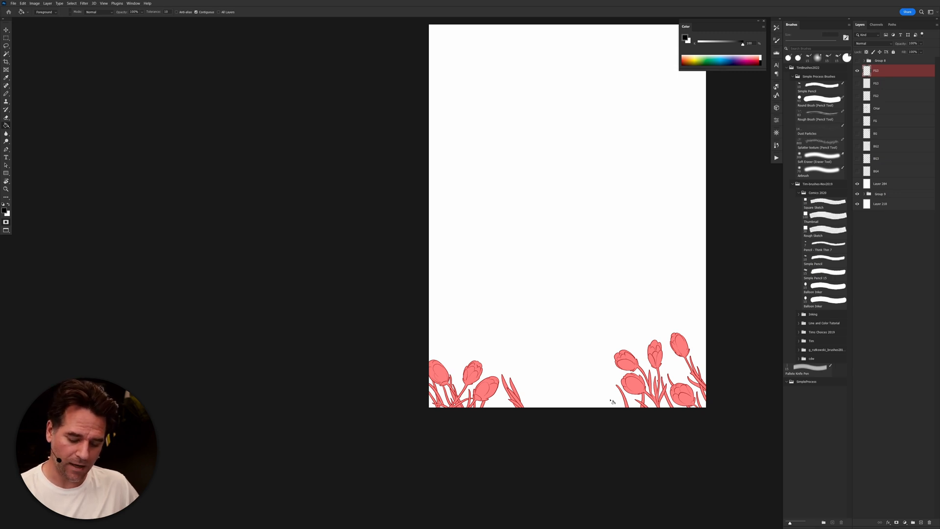
left_click_drag(654, 381, 676, 378)
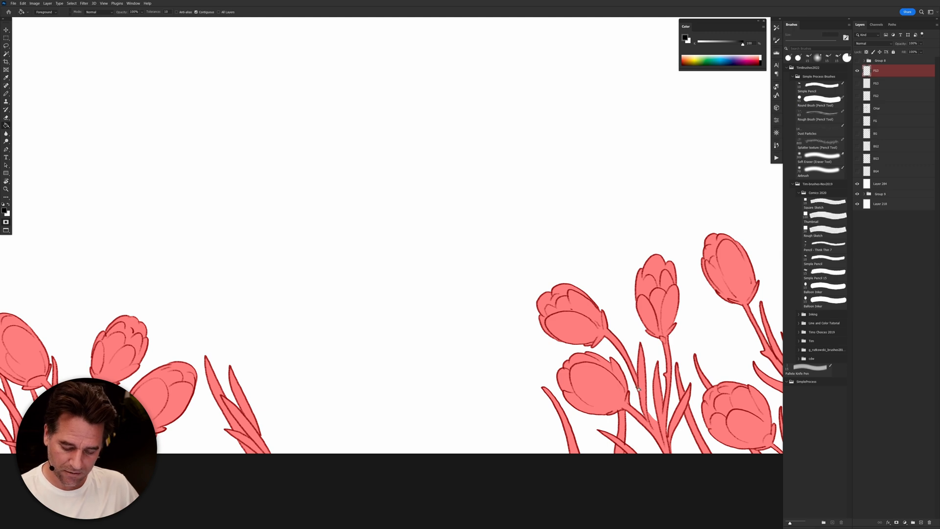
Step: Touch up the mask between the right-hand stems with the Pencil, and preview it as a selection outside Quick Mask
key("b")
mouse_move(645, 403)
left_mouse_down()
mouse_move(653, 418)
mouse_move(643, 391)
mouse_move(657, 424)
left_mouse_up()
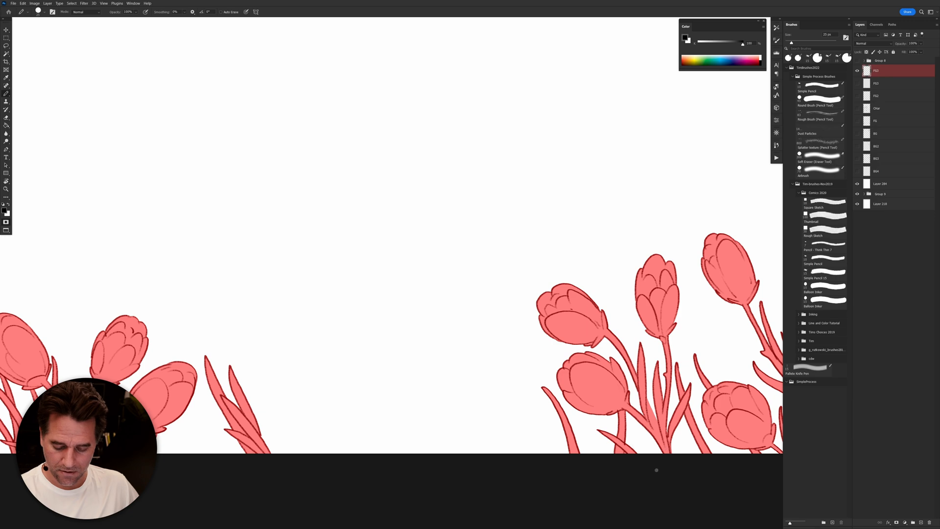
key("w")
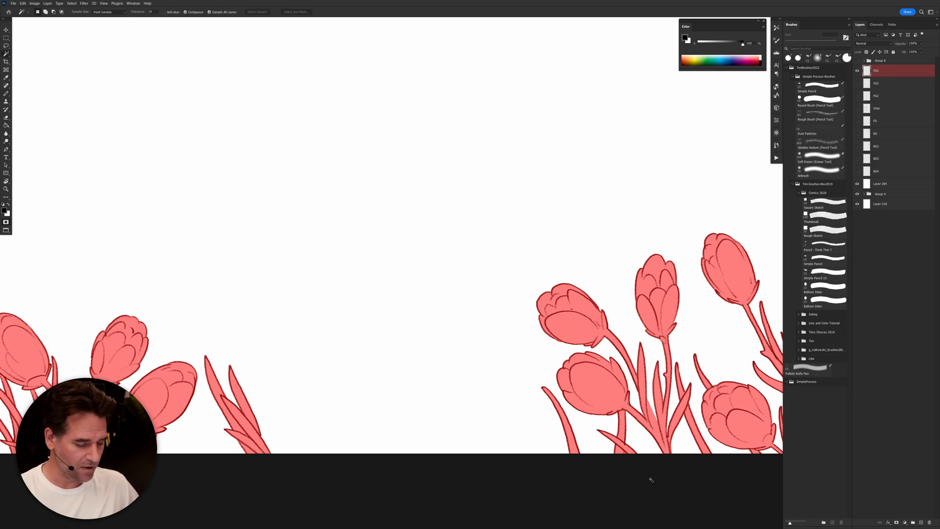
key("q")
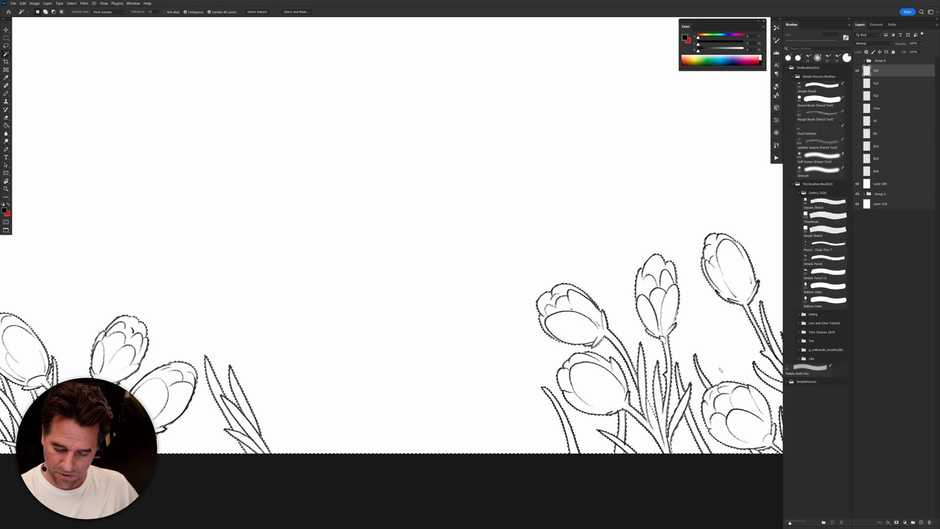
key("q")
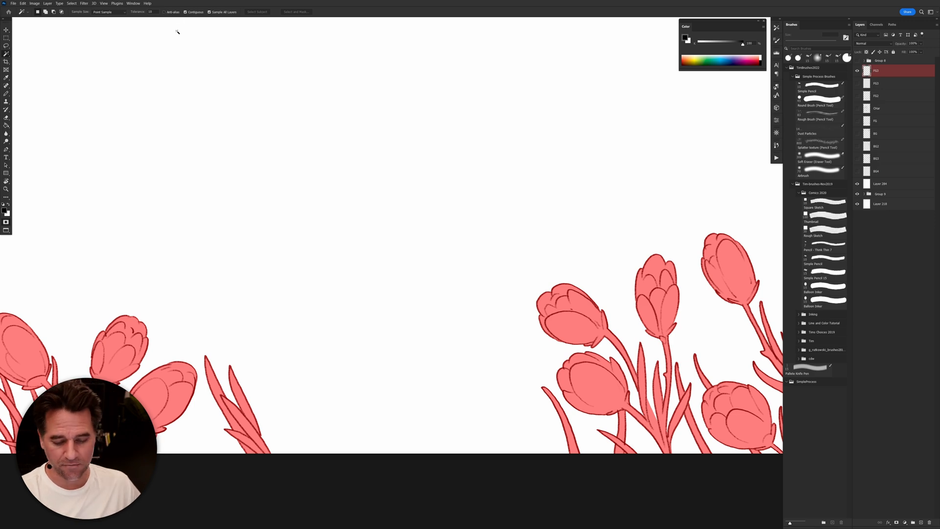
Step: Turn the tulip mask into a black flat shape with a copy of the line art clipped above it, and collapse the Lines group
left_click_drag(687, 292, 627, 315)
left_click(649, 350, "alt")
left_click(652, 351, "alt")
left_click(652, 352, "alt")
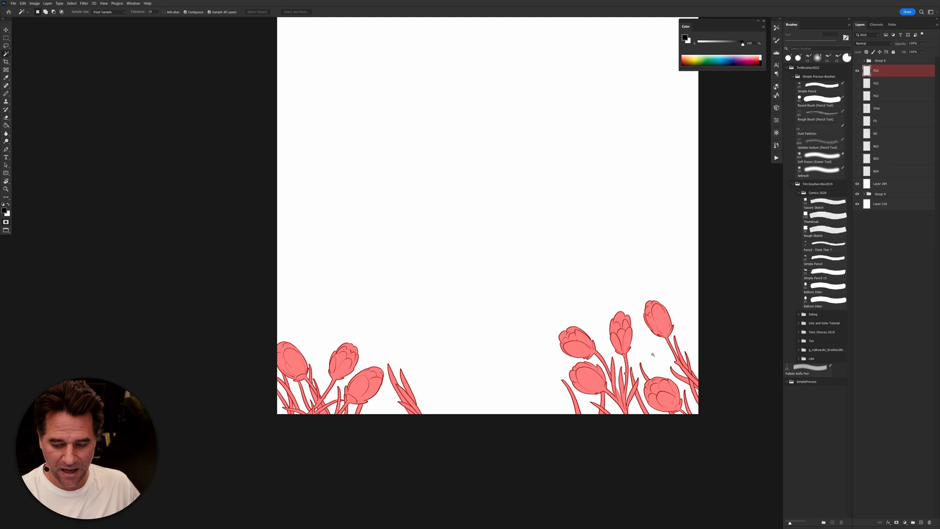
left_click_drag(670, 331, 611, 359)
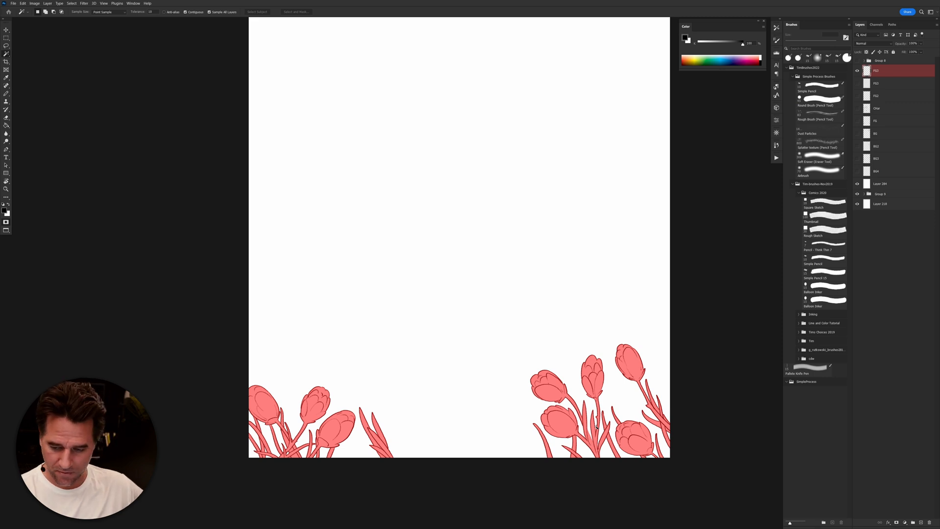
key("ctrl+v")
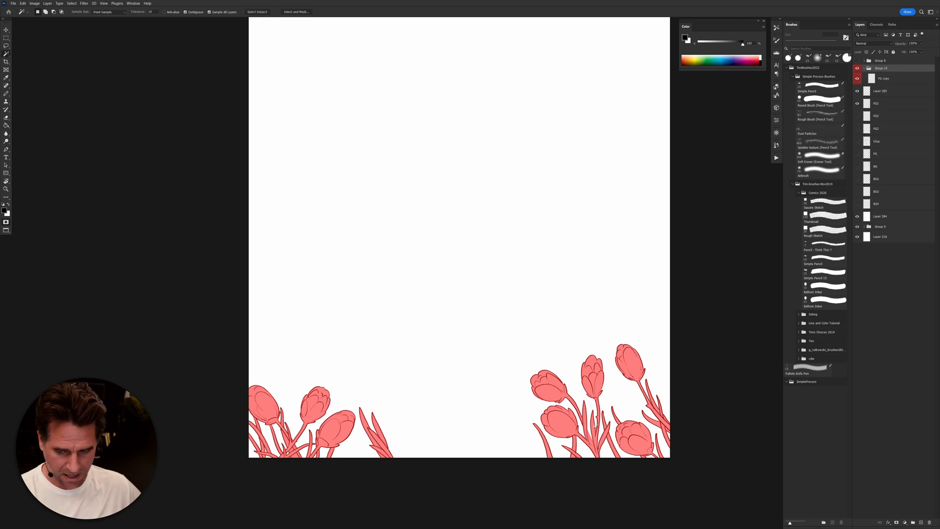
key("ctrl+e")
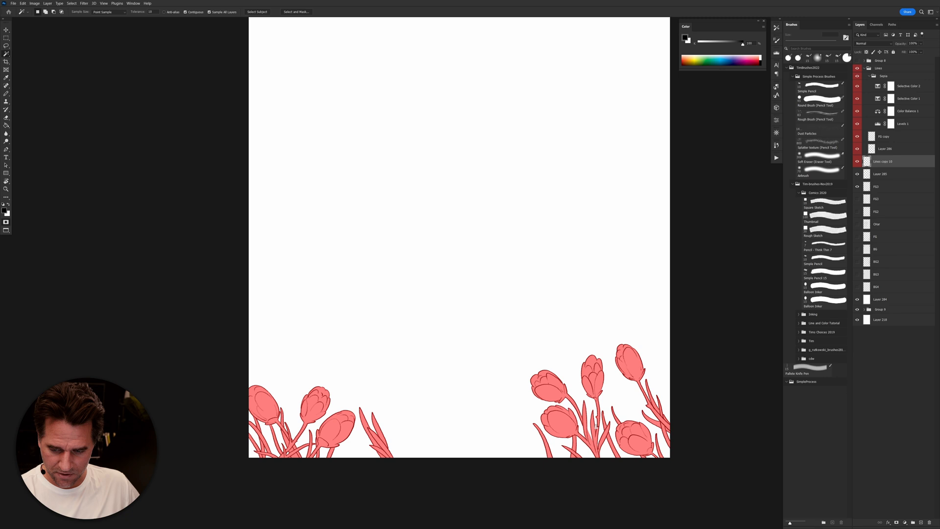
key("alt+shift+BackSpace")
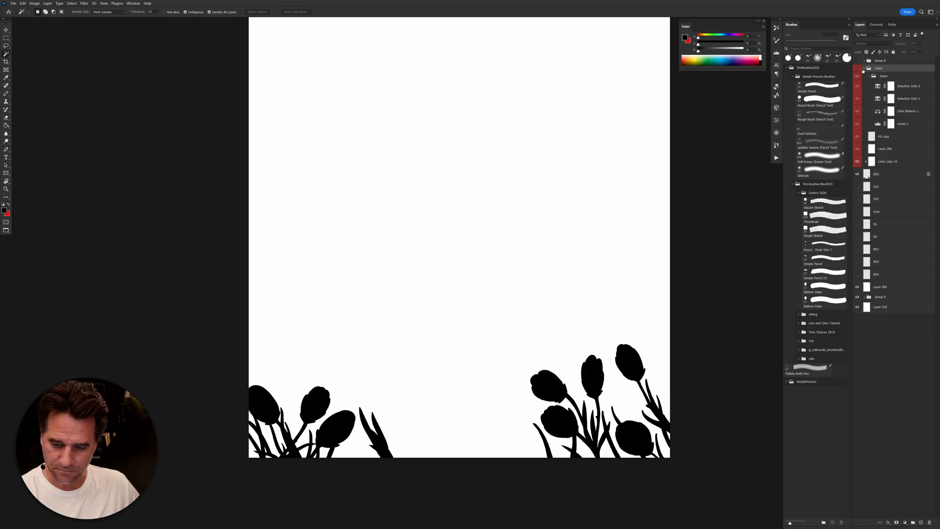
left_click(867, 91)
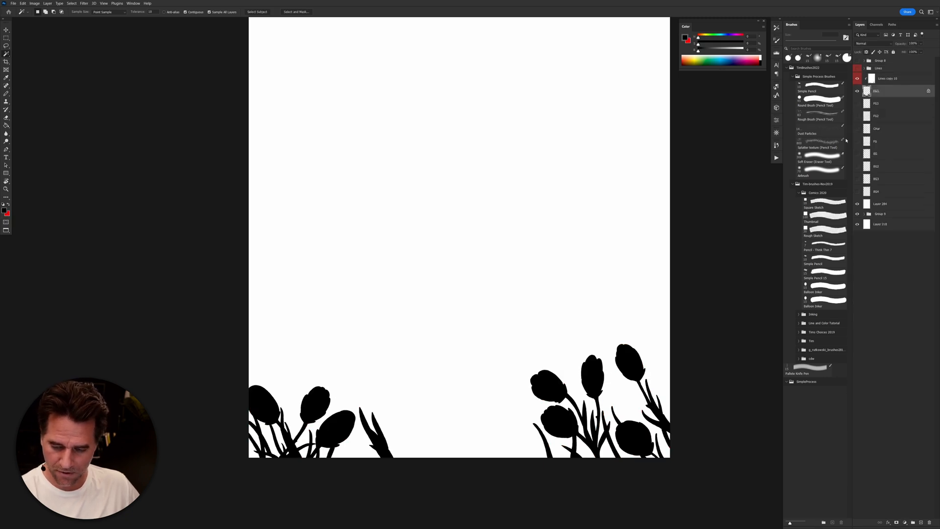
Step: Leave full-screen view, sample the muted green from the colour sketch, fill the tulip flat with it, and return to full-screen view
left_click_drag(557, 400, 571, 405)
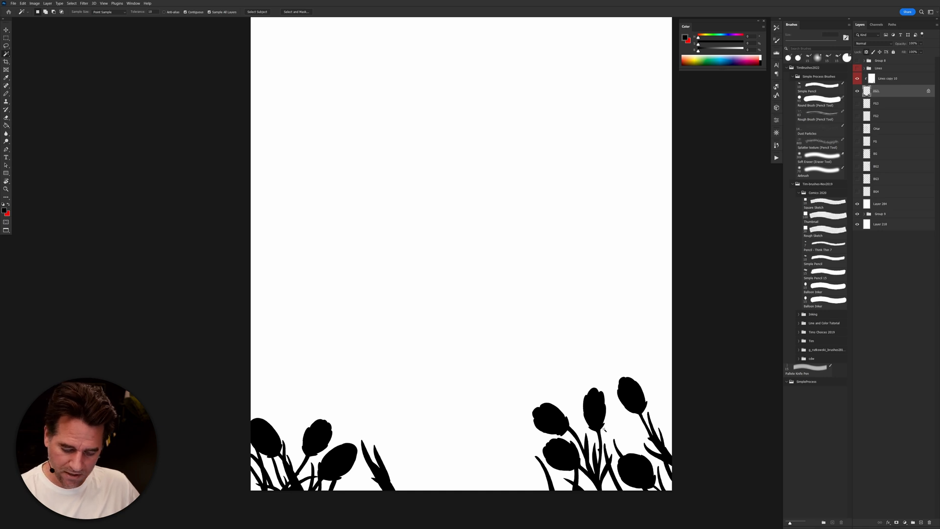
key("b")
left_click(725, 49)
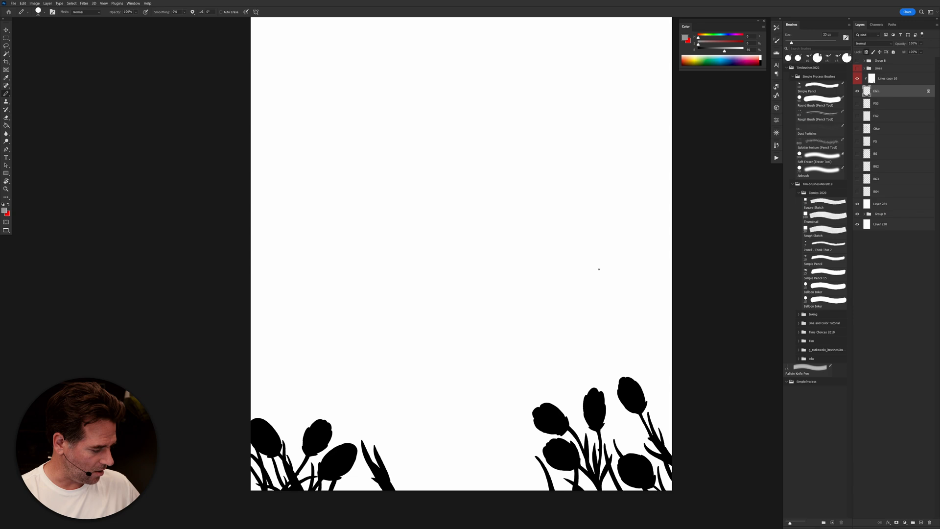
key("f")
key("f")
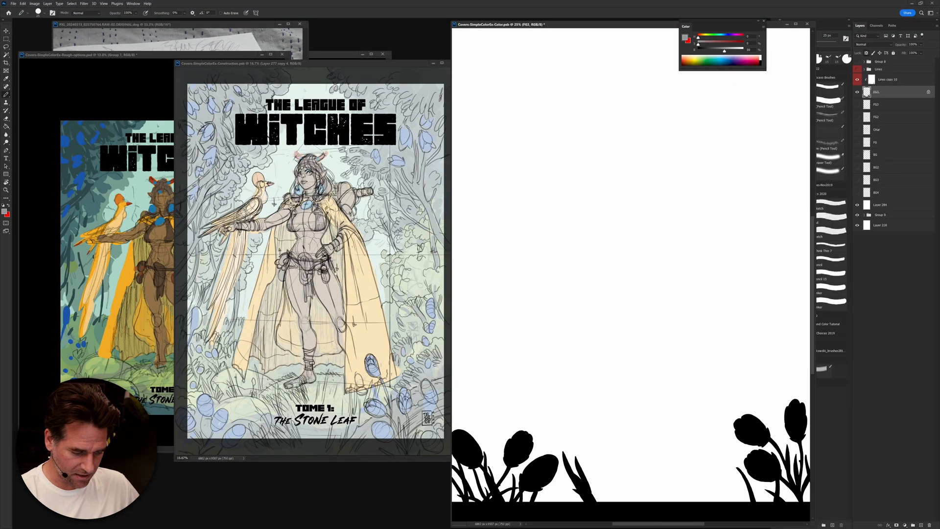
left_click(125, 176, "alt")
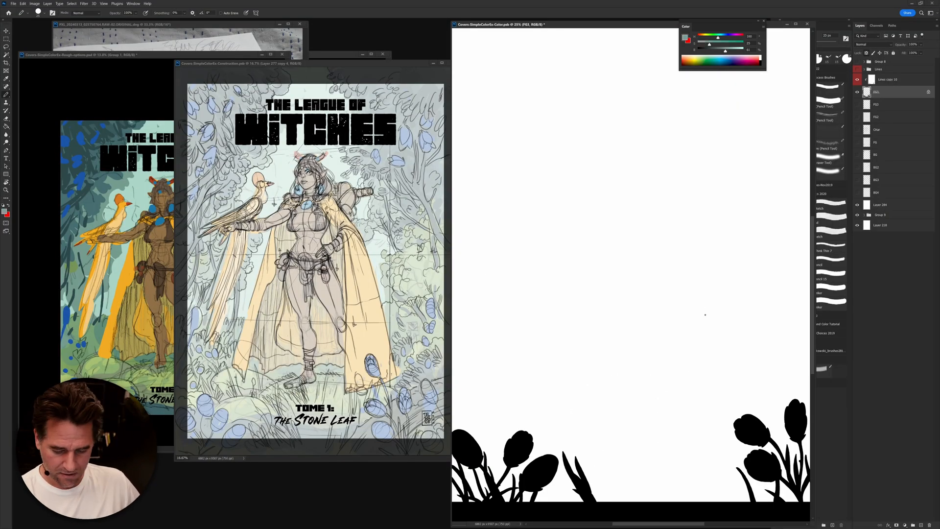
key("alt+BackSpace")
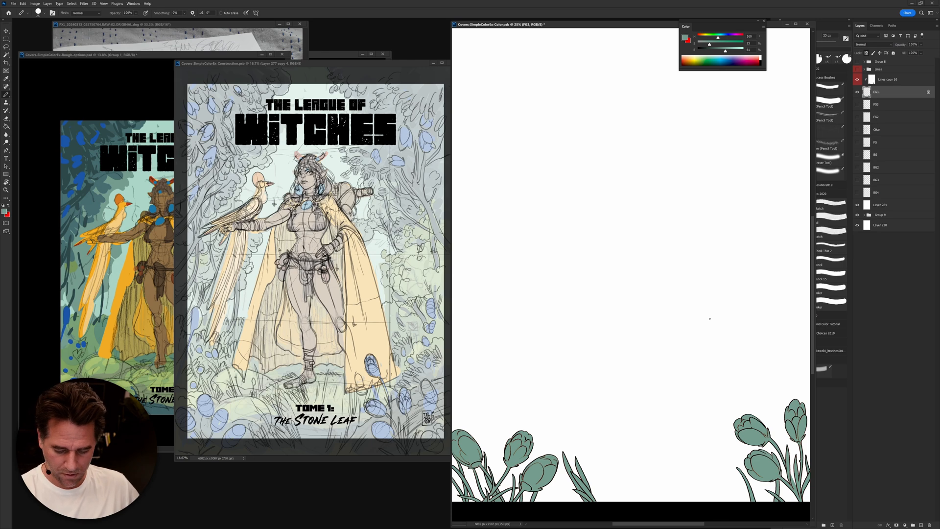
key("f")
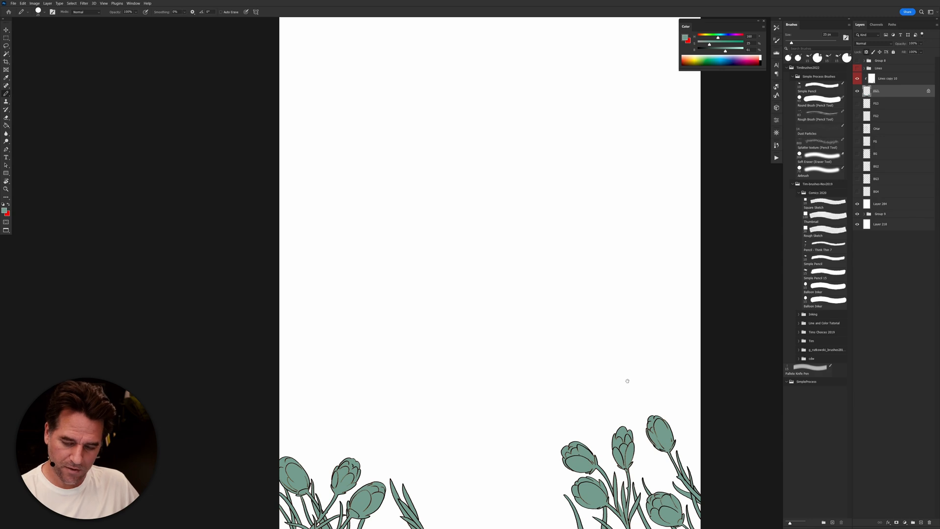
Step: Try moving the green tulip flat together with its clipped line layer, and undo the move
left_click_drag(508, 458, 581, 362)
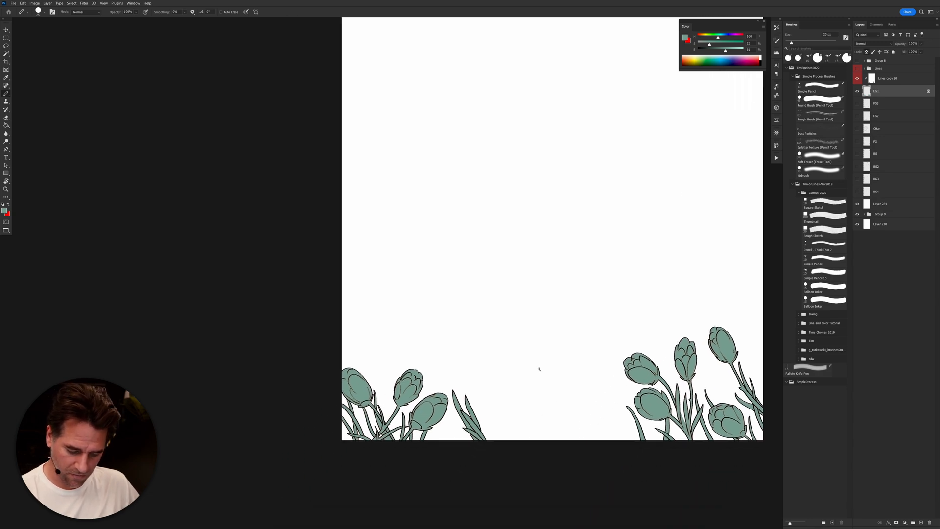
mouse_move(422, 419)
left_mouse_down()
mouse_move(578, 362)
mouse_move(534, 372)
left_mouse_up()
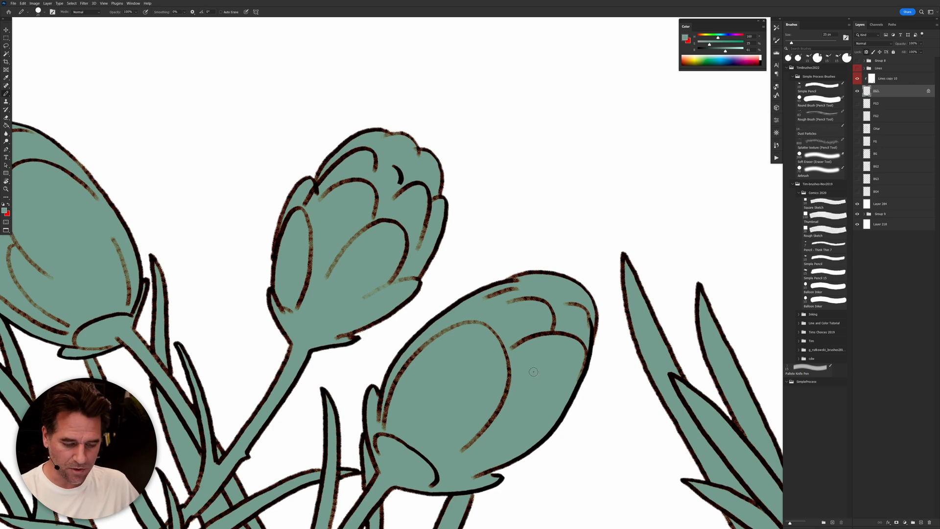
left_click_drag(659, 425, 552, 414)
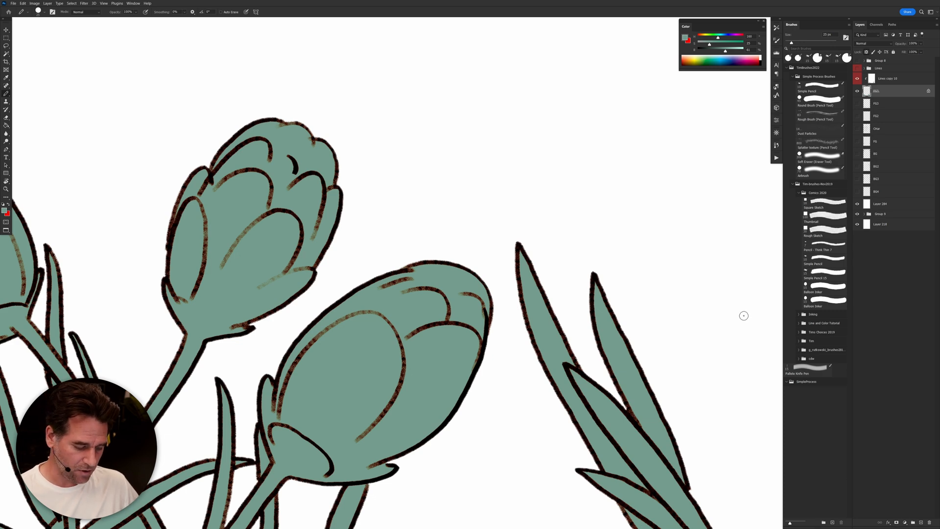
key("alt+bracketleft")
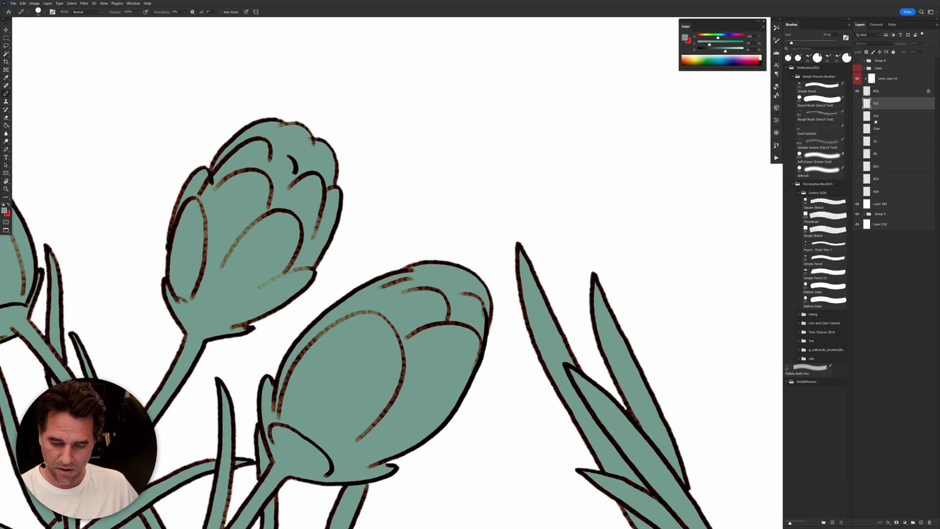
left_click(884, 92)
left_click(890, 80, "shift")
key("v")
left_click_drag(608, 376, 679, 454)
scroll(679, 453, "down", 5)
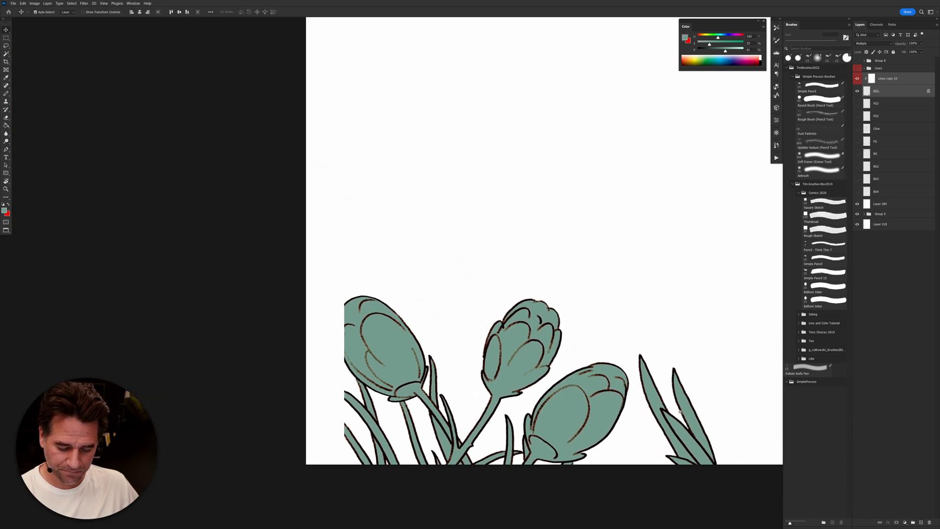
left_click_drag(693, 422, 487, 496)
key("ctrl+z")
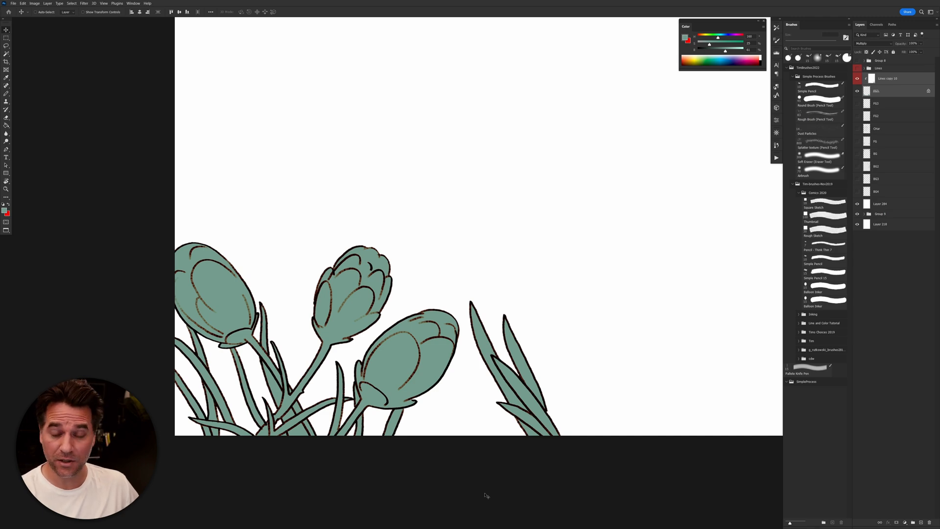
Step: Hide the tulip flat, show and select the next foreground layer below, and select the empty area around its grass with the Magic Wand
left_click(857, 91)
left_click(858, 103)
left_click(879, 104)
left_click_drag(668, 297, 617, 333)
key("w")
left_click(629, 356)
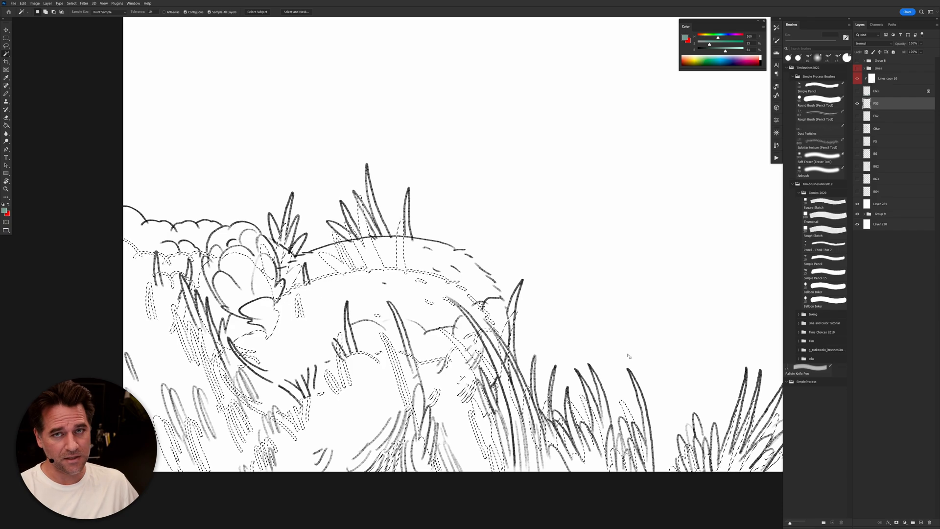
Step: Reselect the empty area around the grass layer's line art and turn it into a Quick Mask covering the enclosed shapes
key("ctrl+d")
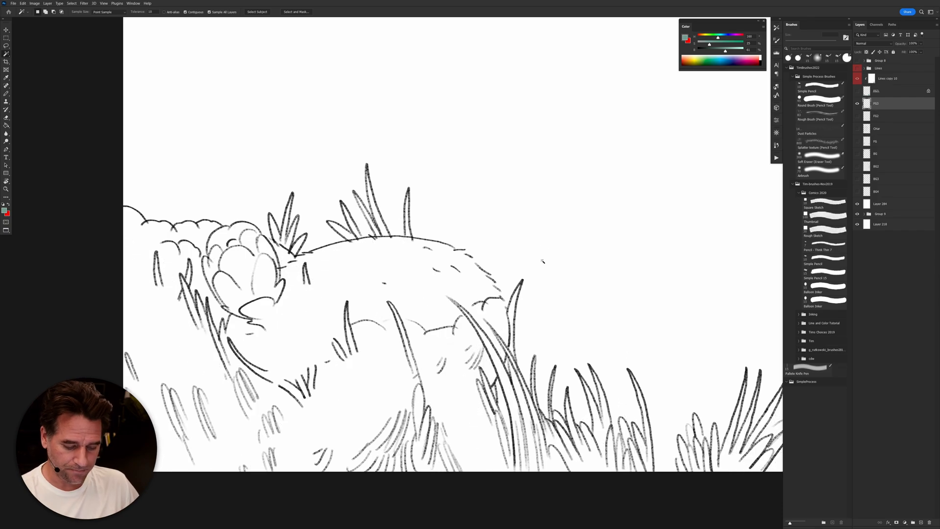
left_click(542, 276)
left_click_drag(674, 391, 456, 402)
left_click_drag(590, 350, 430, 391)
left_click_drag(663, 412, 571, 426)
left_click_drag(694, 409, 737, 321)
left_click_drag(530, 371, 735, 331)
left_click_drag(568, 346, 685, 353)
key("q")
key("b")
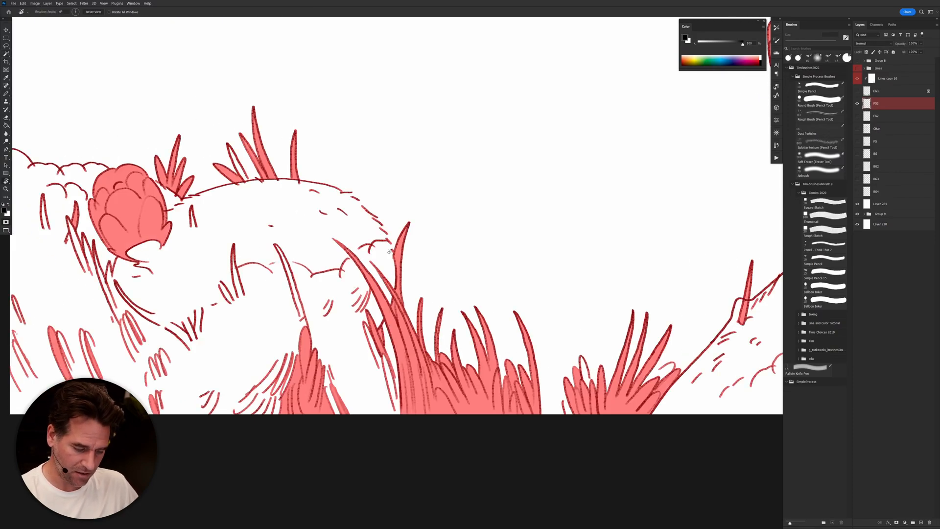
Step: Close the gap in the mound's outline with a brush stroke and fill the mound in the Quick Mask
mouse_move(385, 234)
left_mouse_down()
mouse_move(389, 244)
mouse_move(338, 191)
left_mouse_up()
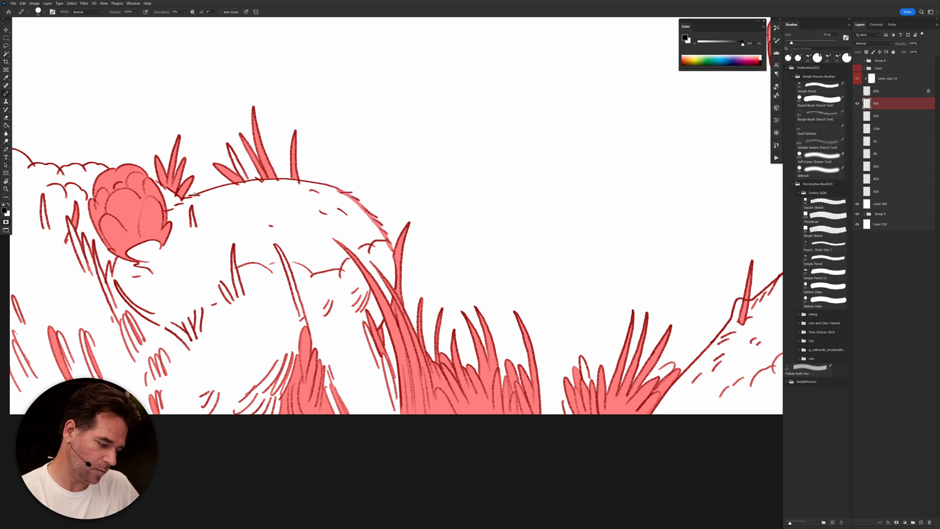
left_click_drag(194, 195, 399, 205)
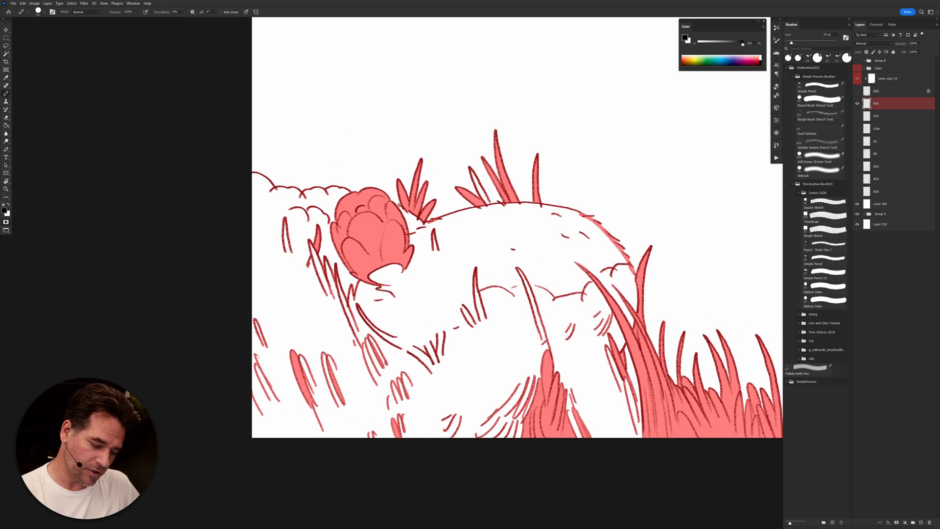
left_click_drag(590, 355, 439, 344)
key("g")
left_click(465, 403)
Step: Close the base of the unfilled grass blade above the mound and fill it in the mask
key("b")
left_click_drag(338, 190, 337, 195)
key("g")
left_click(329, 178)
key("b")
Step: Close the open blades of the grass tuft beside the branch and fill them in the mask
left_click_drag(607, 364, 151, 343)
left_click_drag(569, 354, 662, 374)
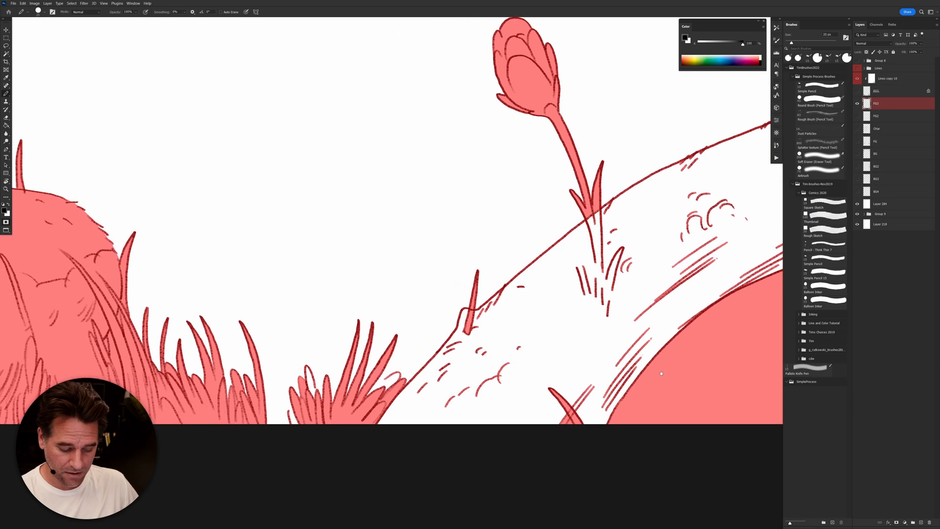
left_click_drag(313, 386, 297, 422)
key("g")
left_click(310, 381)
key("b")
key("g")
left_click(293, 421)
key("b")
left_click_drag(391, 376, 368, 398)
Step: Select the filled area beneath the curved branch with the Magic Wand, clear it from the mask and deselect
left_click_drag(691, 277, 453, 394)
key("w")
left_click(563, 515)
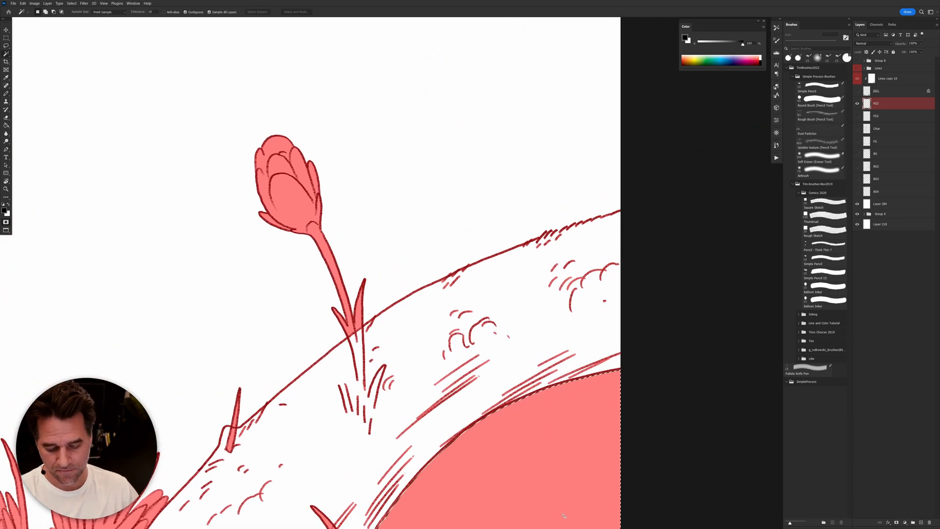
key("Delete")
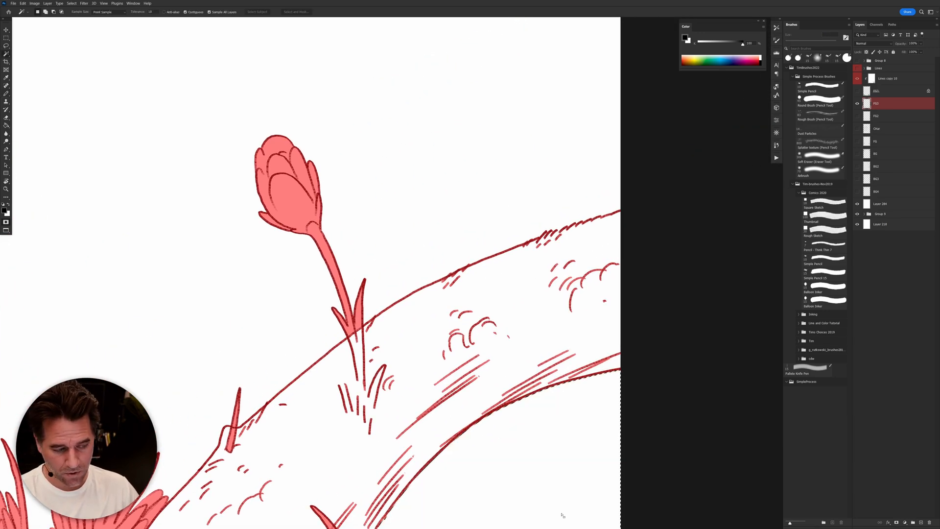
key("ctrl+d")
key("b")
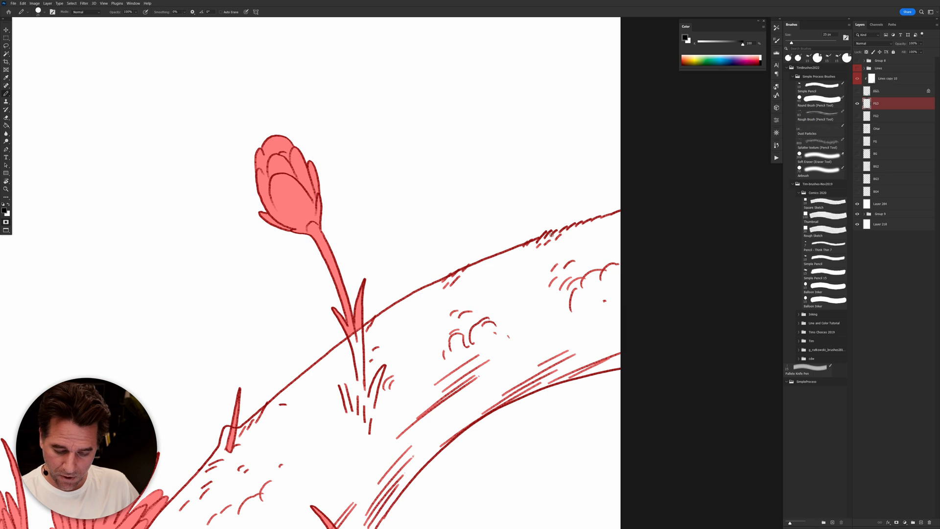
Step: Try filling the curved branch in the mask with the Paint Bucket, and undo the fill
key("g")
left_click(515, 347)
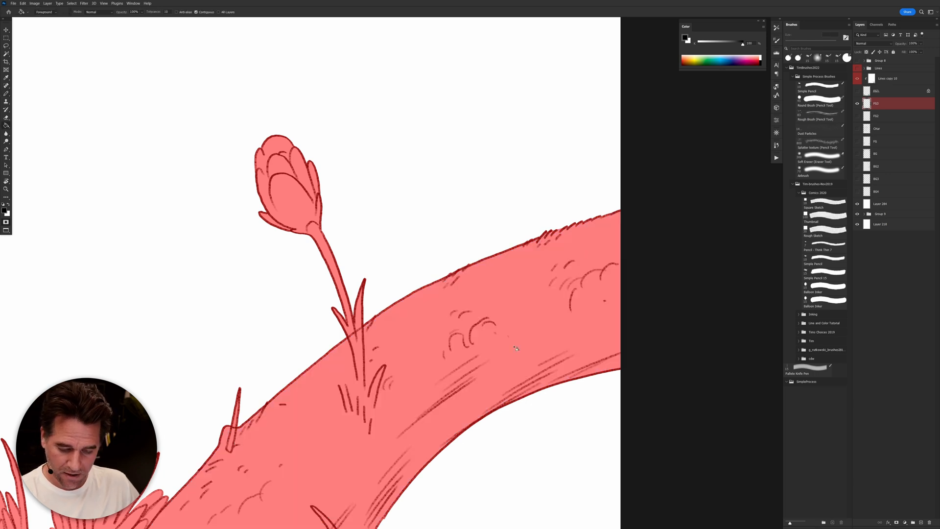
left_click_drag(384, 485, 453, 435)
key("ctrl+z")
key("b")
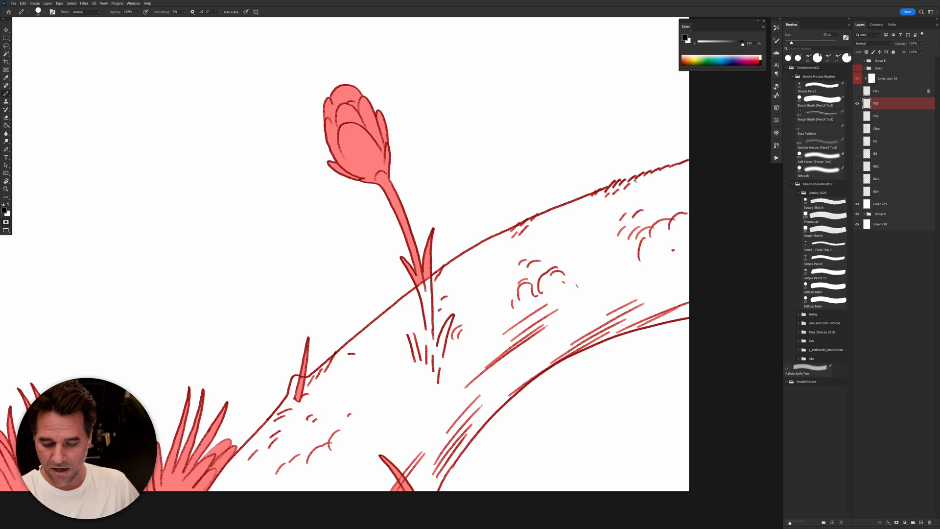
Step: Try a brush stroke along the branch and another fill of the branch, and undo both
scroll(636, 180, "up", 2)
scroll(640, 174, "down", 5)
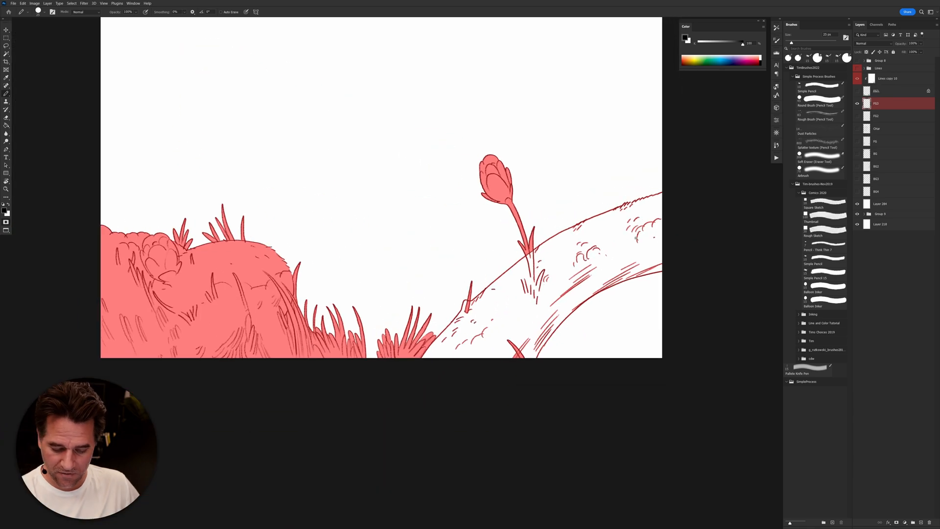
mouse_move(656, 204)
left_mouse_down()
mouse_move(474, 328)
mouse_move(639, 242)
mouse_move(494, 313)
left_mouse_up()
key("ctrl+z")
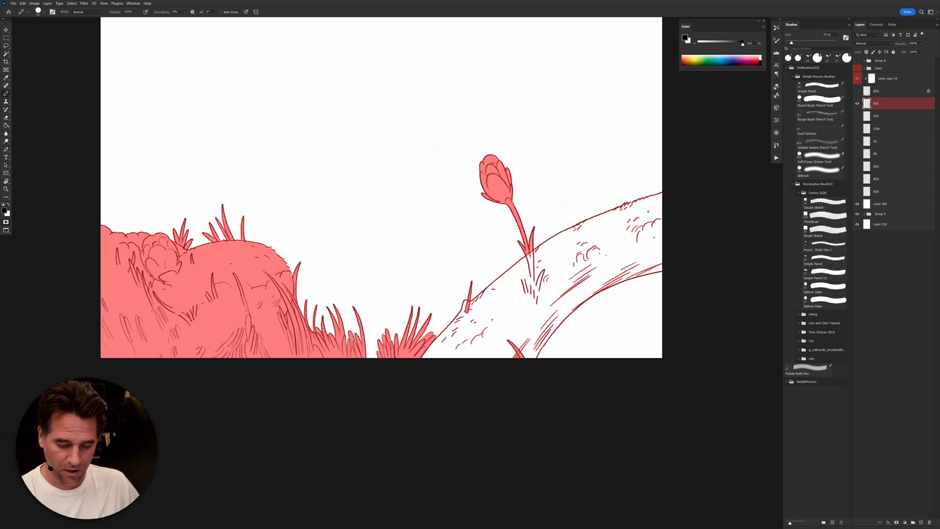
key("g")
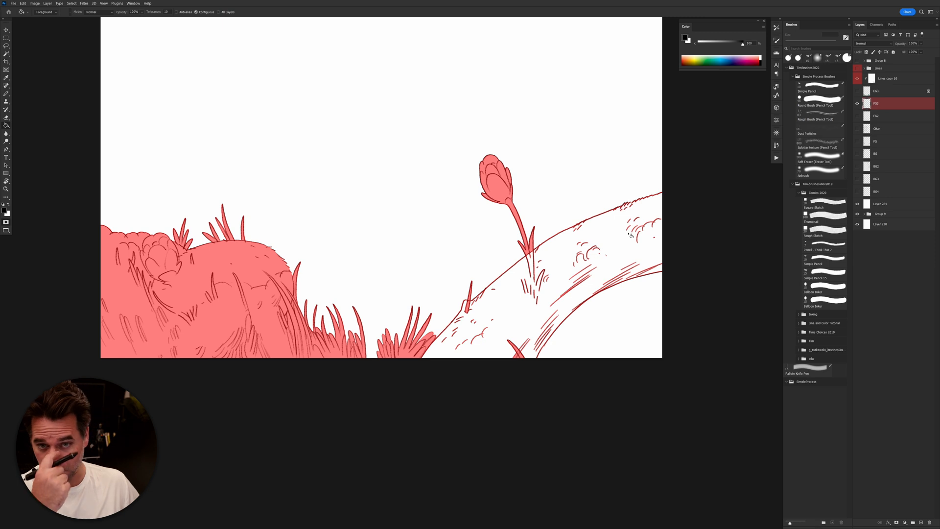
left_click(609, 261)
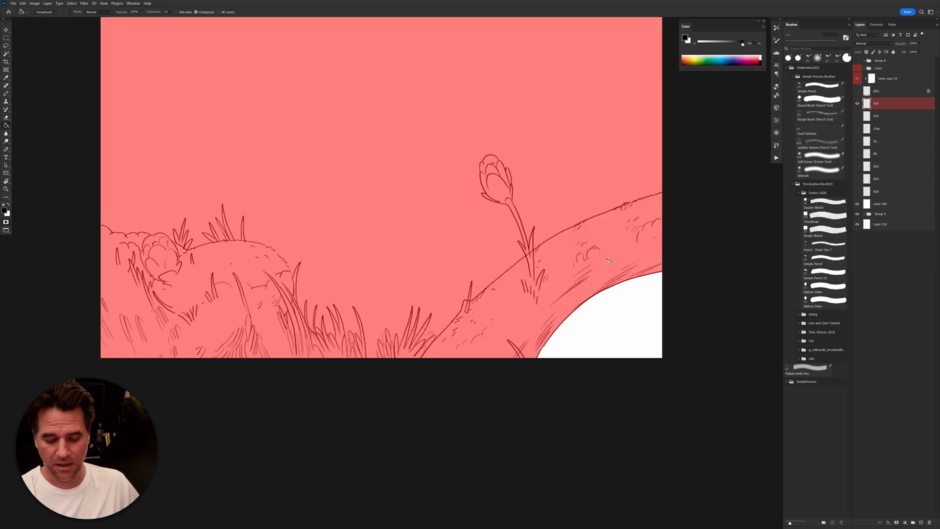
scroll(632, 211, "up", 5)
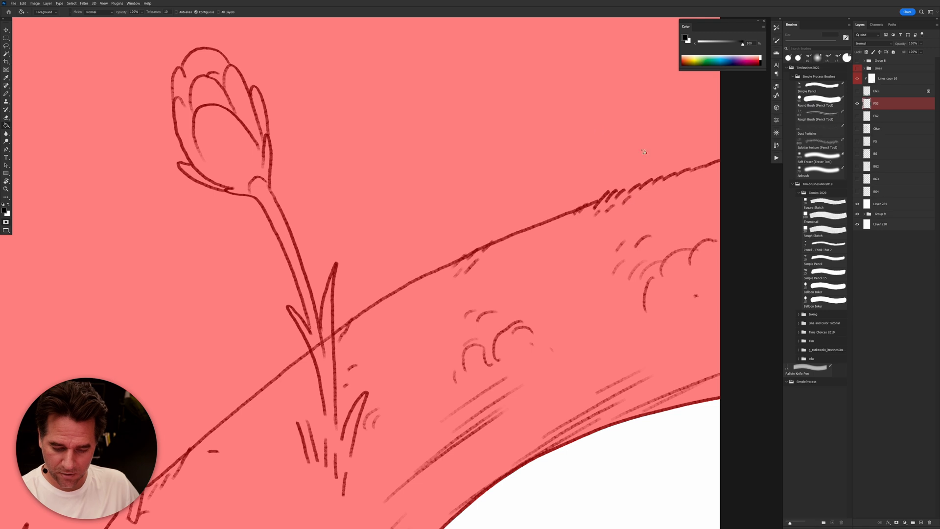
key("ctrl+z")
key("b")
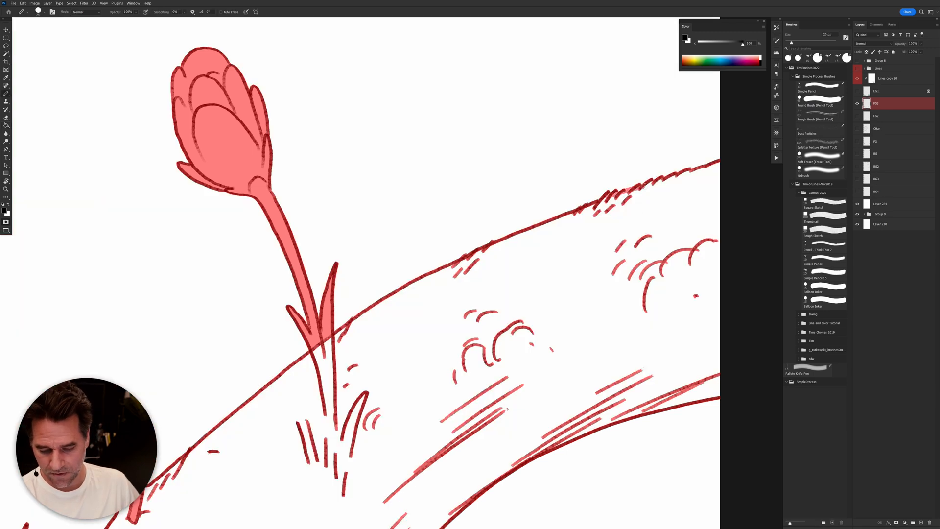
Step: Fill the whole curved branch solid in the Quick Mask with the Paint Bucket
key("g")
left_click(604, 261)
key("b")
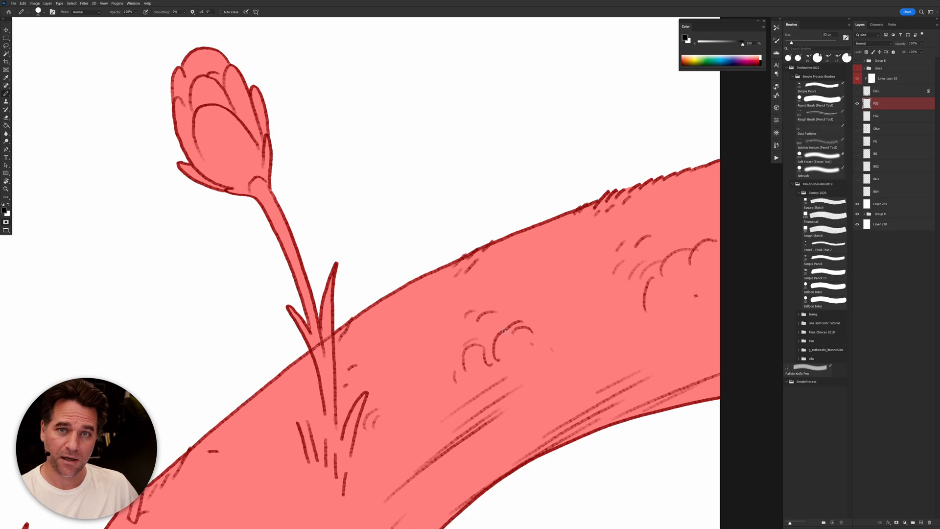
scroll(612, 353, "down", 10)
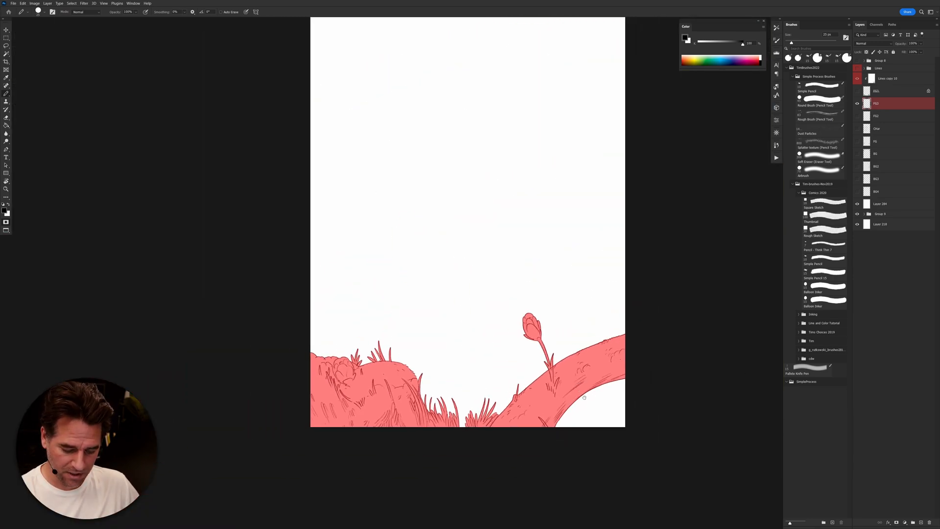
left_click_drag(584, 397, 615, 380)
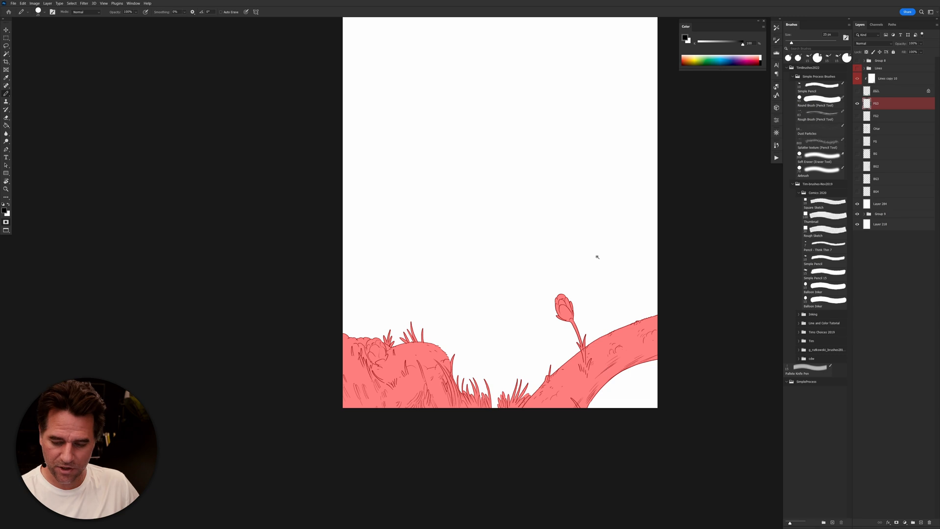
scroll(597, 256, "up", 2)
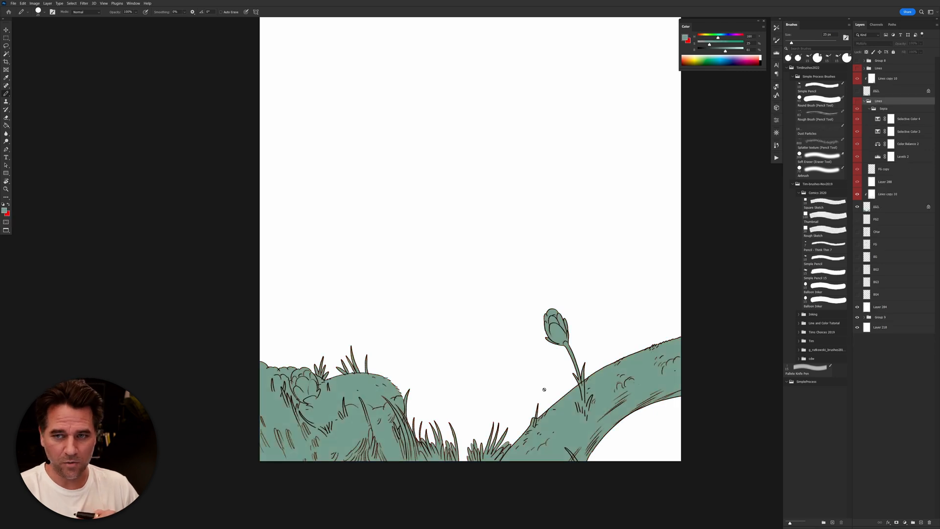
Step: Collapse the lower Lines group and show the foreground tulip flat again
left_click(865, 101)
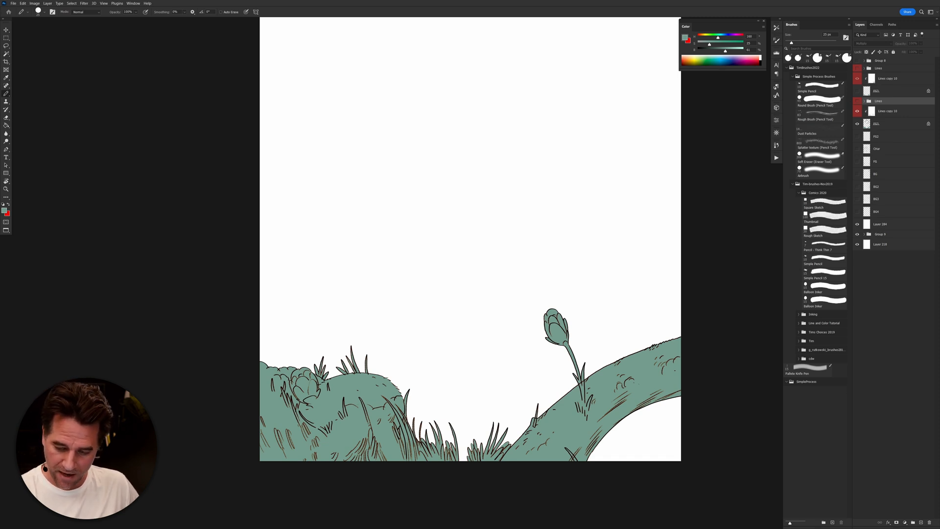
mouse_move(580, 405)
left_mouse_down()
mouse_move(595, 403)
mouse_move(566, 401)
left_mouse_up()
left_click(860, 97)
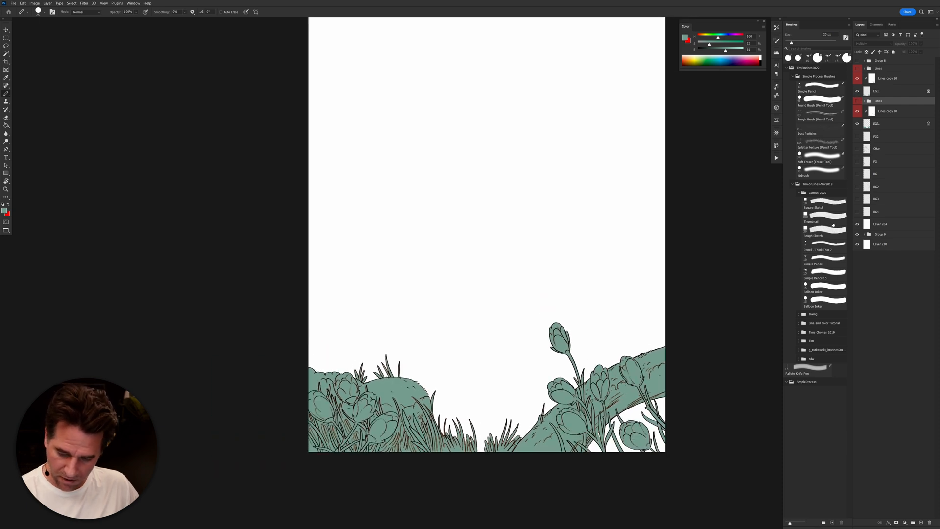
Step: Select the tulip flat together with its clipped line copy and try moving them over the branch
left_click(881, 92)
left_click(887, 81, "shift")
key("v")
mouse_move(639, 386)
left_mouse_down()
mouse_move(618, 381)
mouse_move(621, 390)
mouse_move(637, 376)
mouse_move(632, 392)
mouse_move(643, 375)
left_mouse_up()
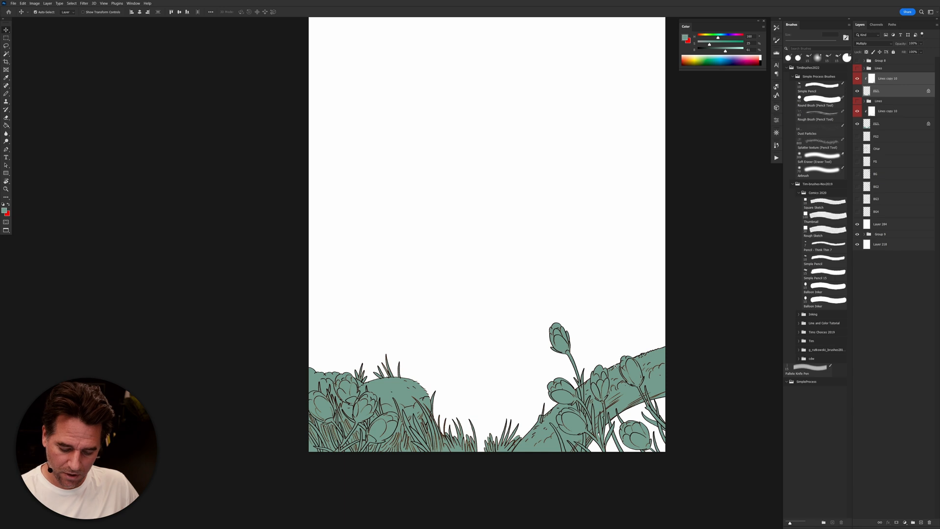
scroll(647, 363, "up", 2)
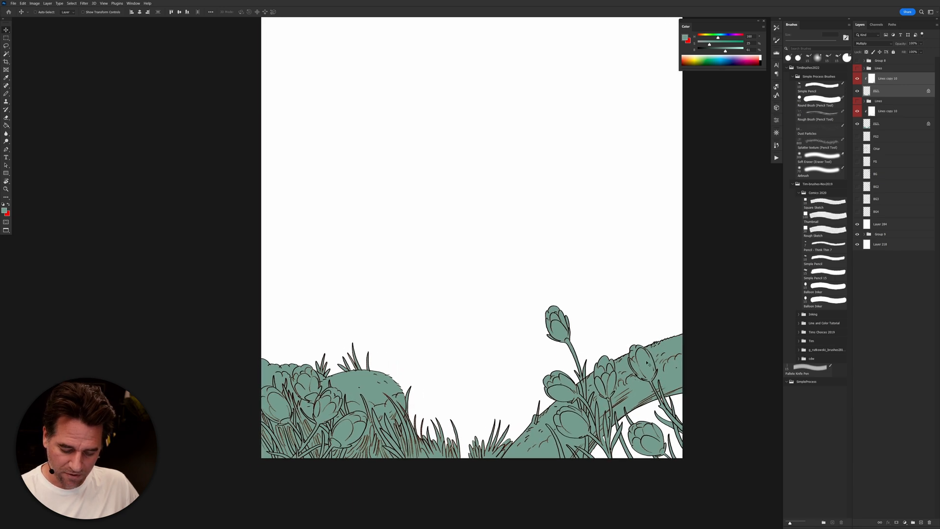
Step: Show the lower Lines group in place of the clipped line copy and examine the upright tulip's outline up close
left_click(884, 116)
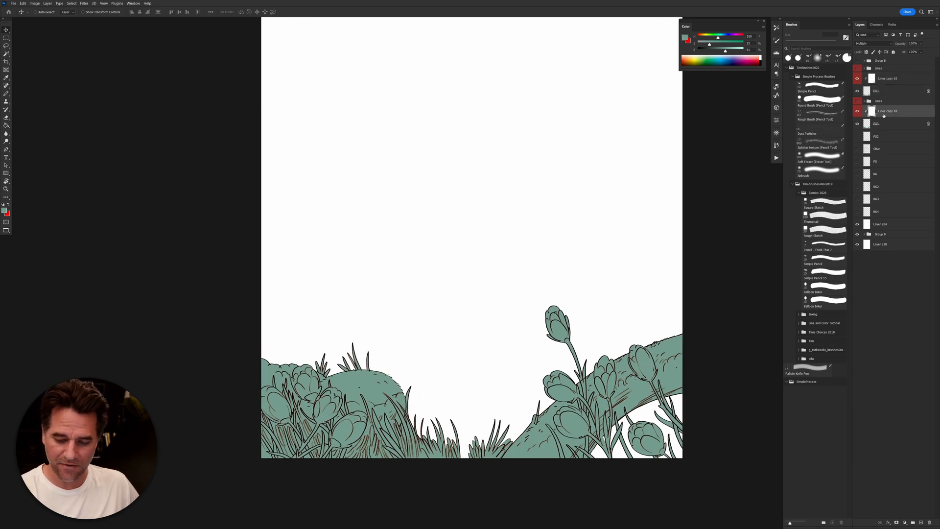
left_click(857, 102)
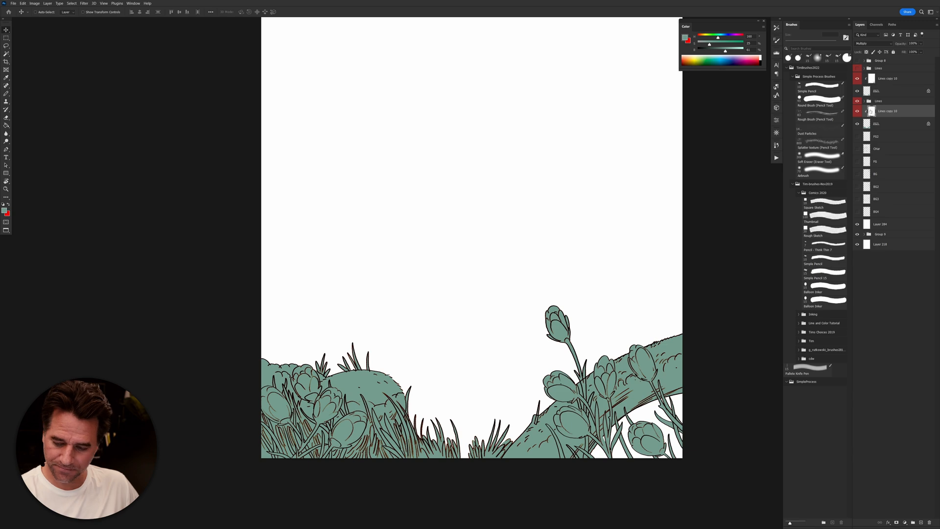
scroll(629, 334, "down", 3)
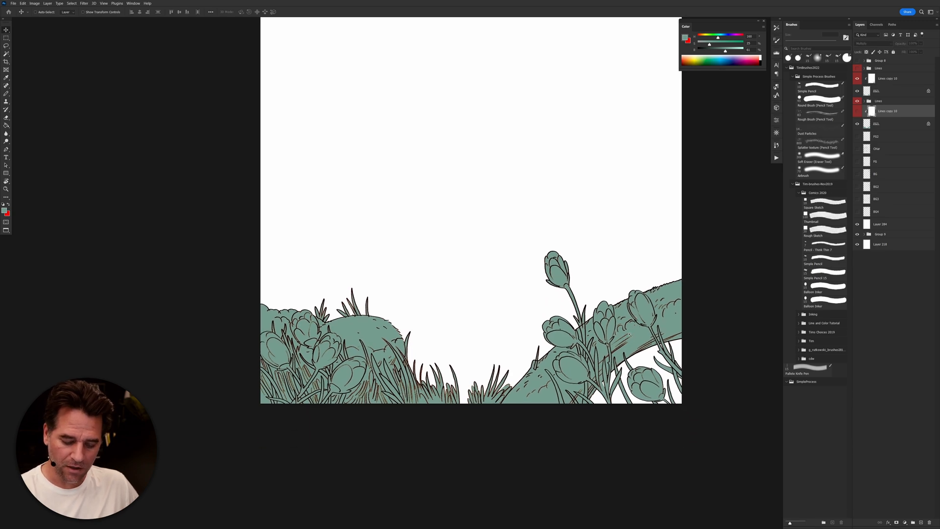
left_click_drag(563, 283, 603, 278)
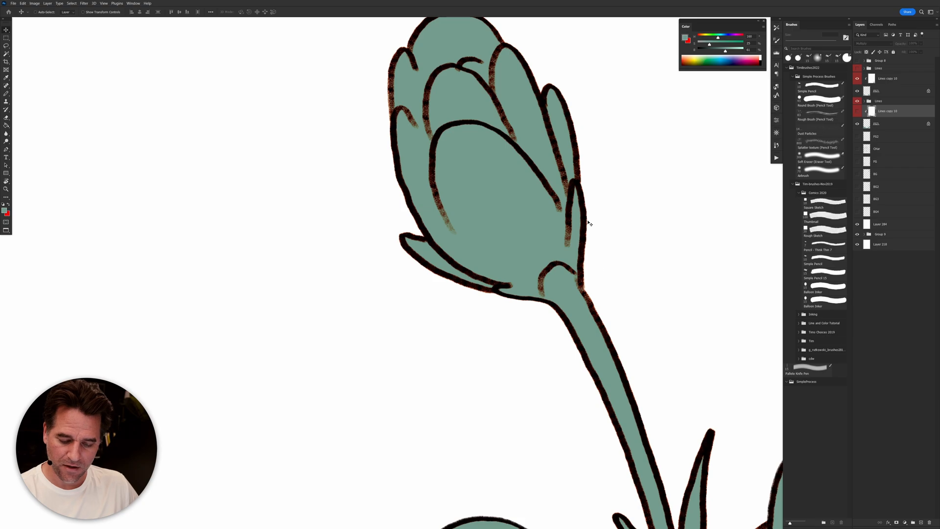
left_click_drag(589, 237, 603, 220)
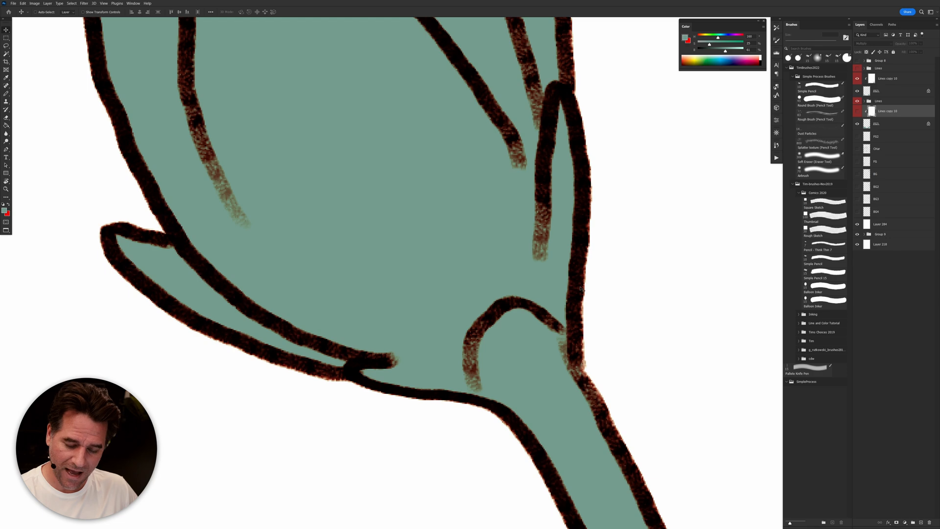
Step: Release the lower line copy's clipping mask, clip it to the flat again, and restore its visibility in place of the Lines group
left_click(871, 117, "alt")
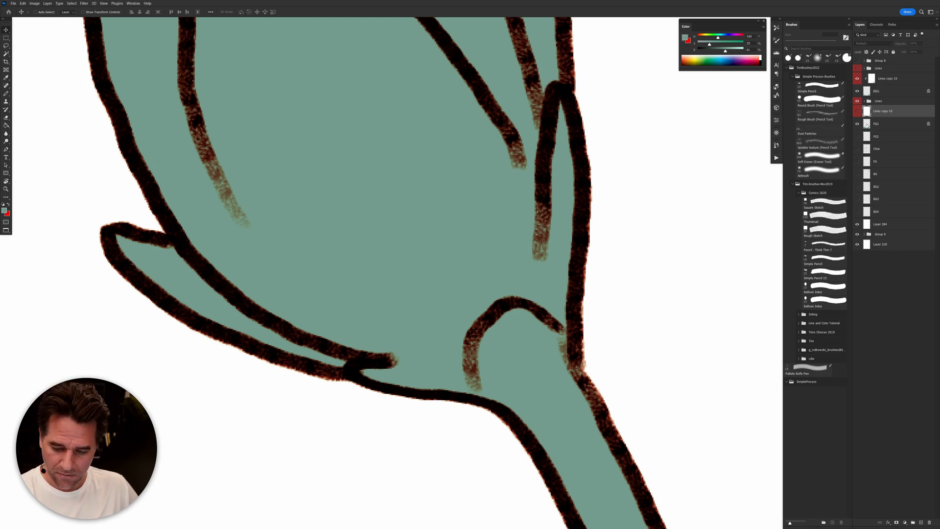
left_click(870, 118, "alt")
left_click(858, 111)
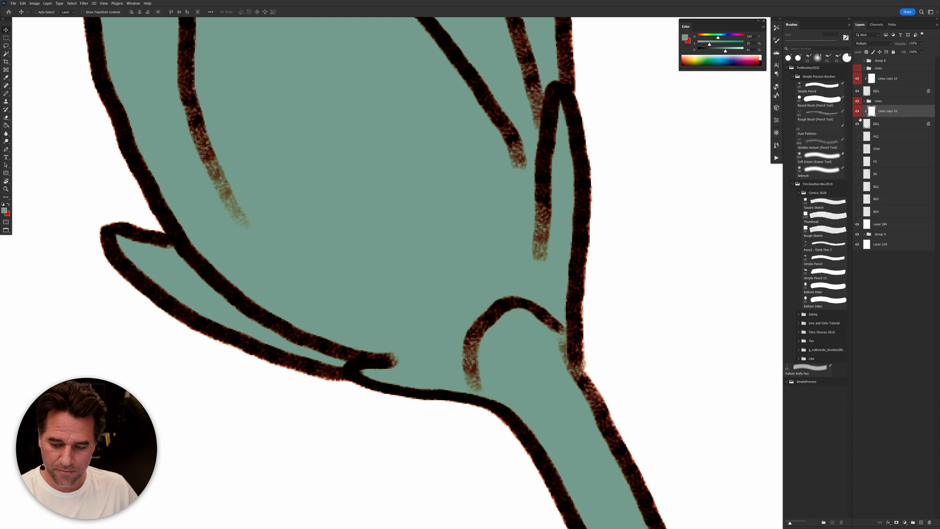
mouse_move(743, 211)
left_mouse_down()
mouse_move(720, 233)
mouse_move(734, 224)
left_mouse_up()
left_click_drag(623, 290, 519, 201)
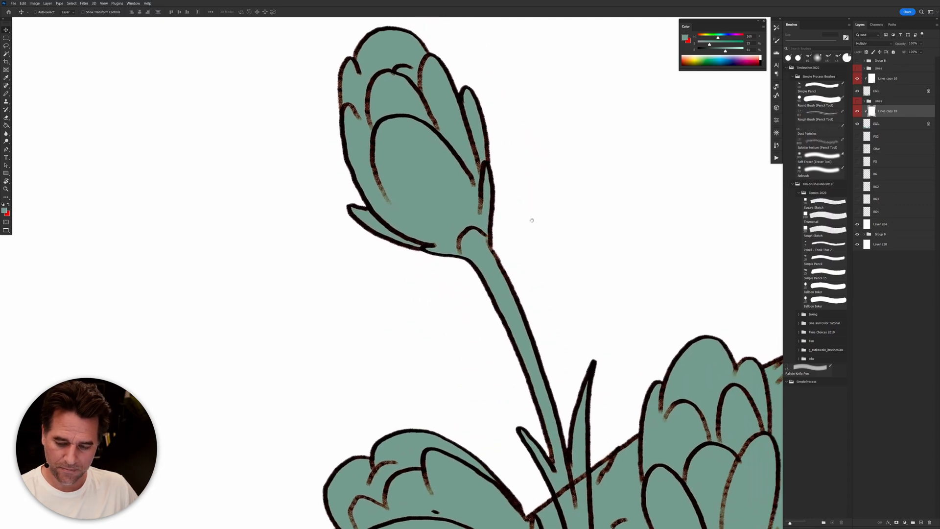
Step: Unclip and hide the lower line copy, inspect the flat's edge at the flower stem, and restore the clipped lines
left_click(867, 124)
key("alt+bracketright")
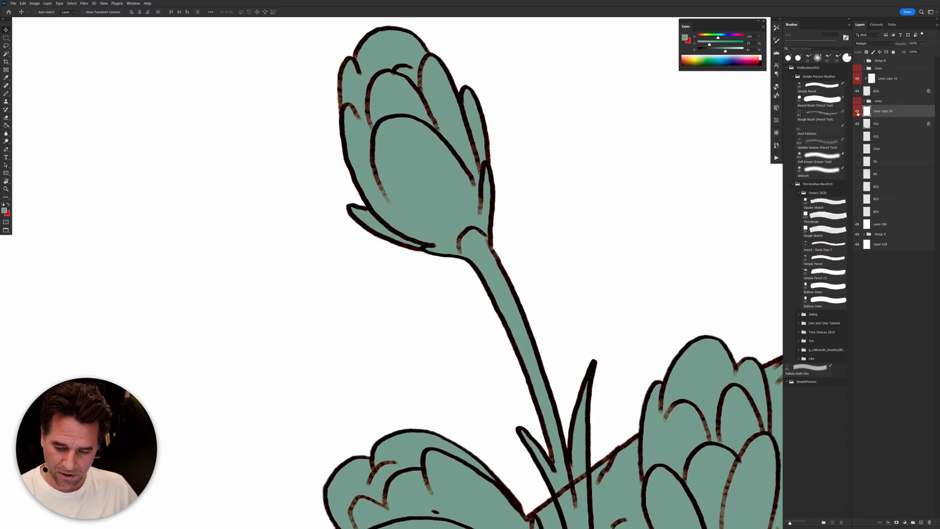
left_click(858, 111)
left_click_drag(521, 289, 557, 262)
left_click_drag(602, 288, 609, 422)
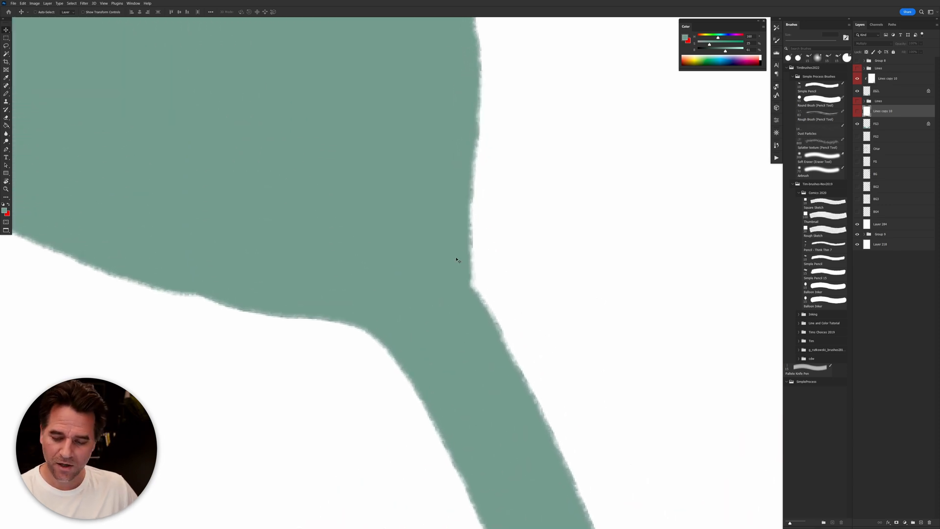
left_click(858, 111)
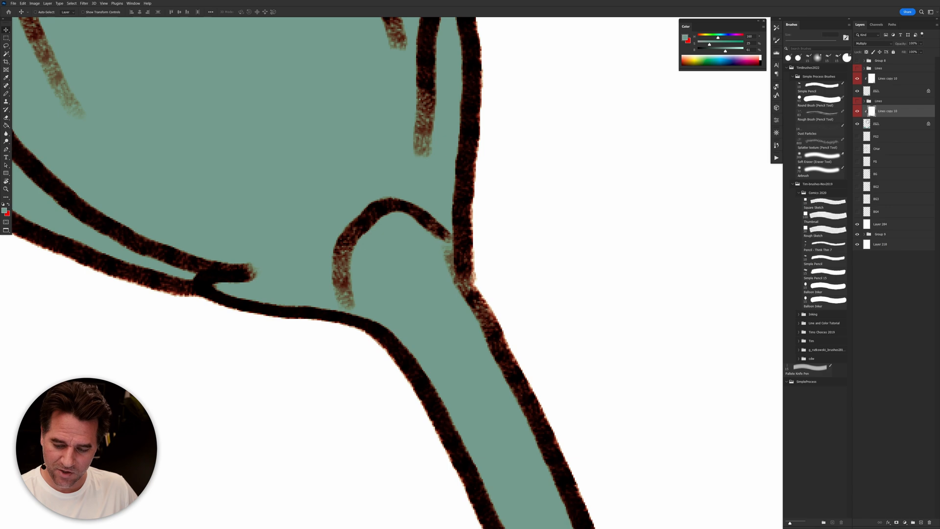
Step: Examine the green tulip, grass and branch flats with their clipped lines across the lower part of the cover
scroll(504, 323, "down", 10)
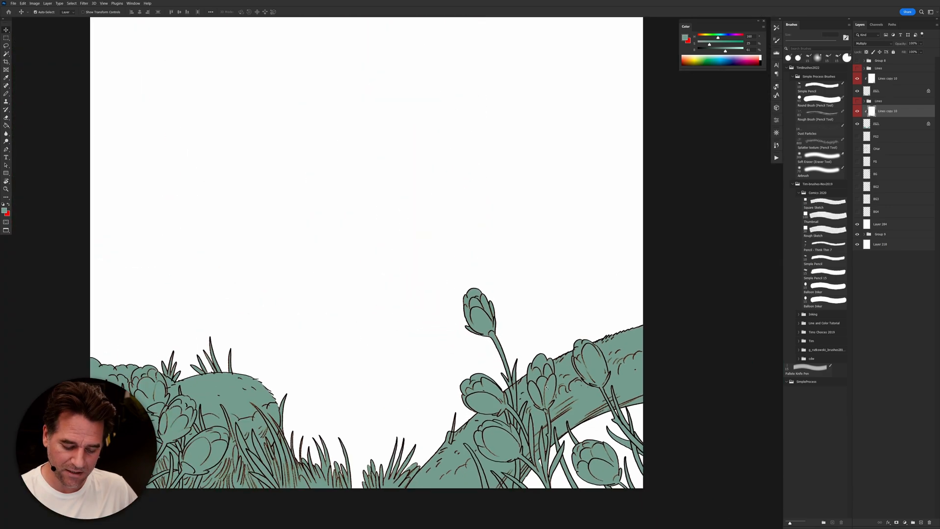
left_click_drag(547, 387, 658, 322)
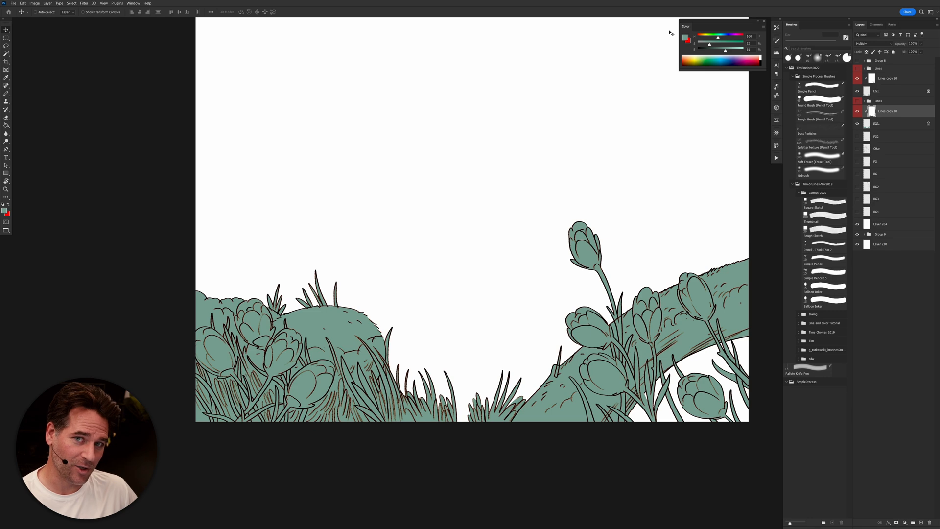
left_click_drag(666, 292, 610, 374)
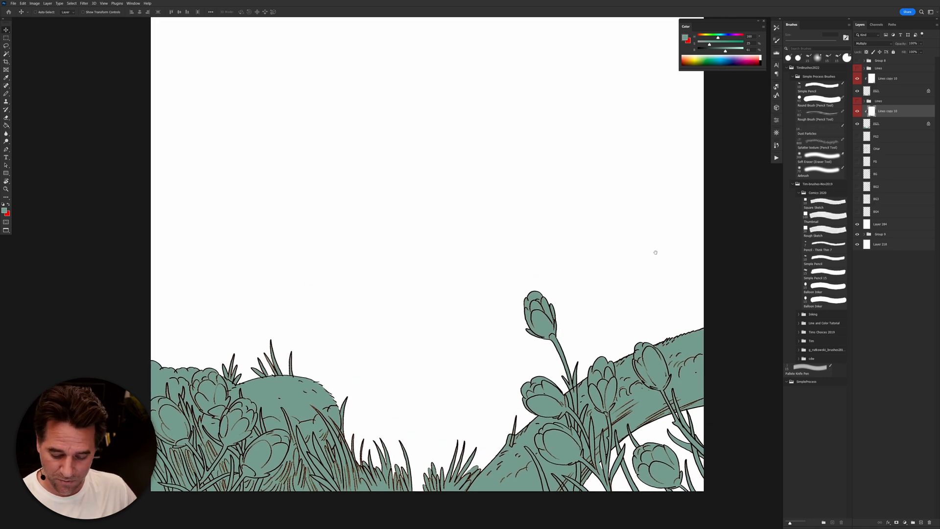
left_click_drag(655, 252, 663, 454)
left_click_drag(659, 369, 681, 214)
mouse_move(599, 329)
left_mouse_down()
mouse_move(642, 329)
mouse_move(543, 329)
mouse_move(599, 329)
left_mouse_up()
left_click_drag(625, 275, 624, 348)
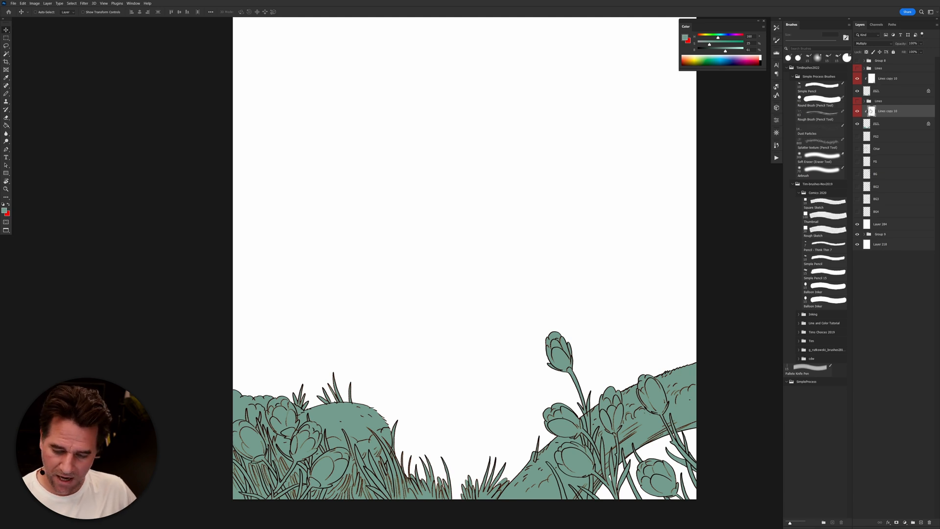
Step: Select the FG1 grass-and-branch flat and inspect its line edges around the tulips and branch up close
left_click(871, 122)
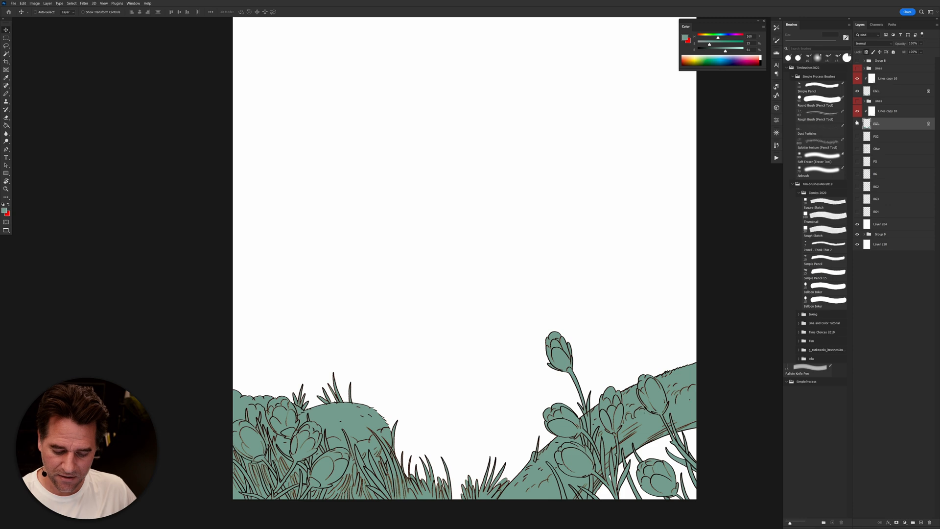
left_click_drag(651, 385, 704, 339)
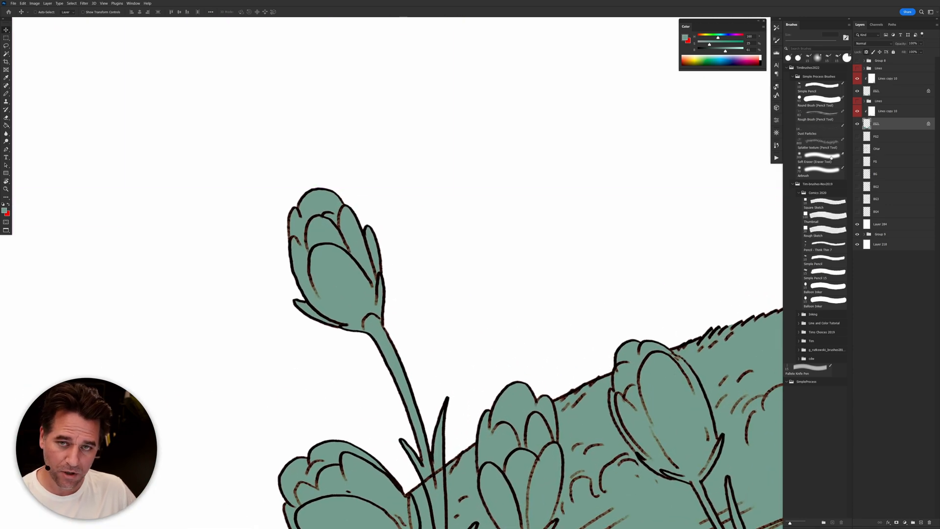
left_click(831, 157)
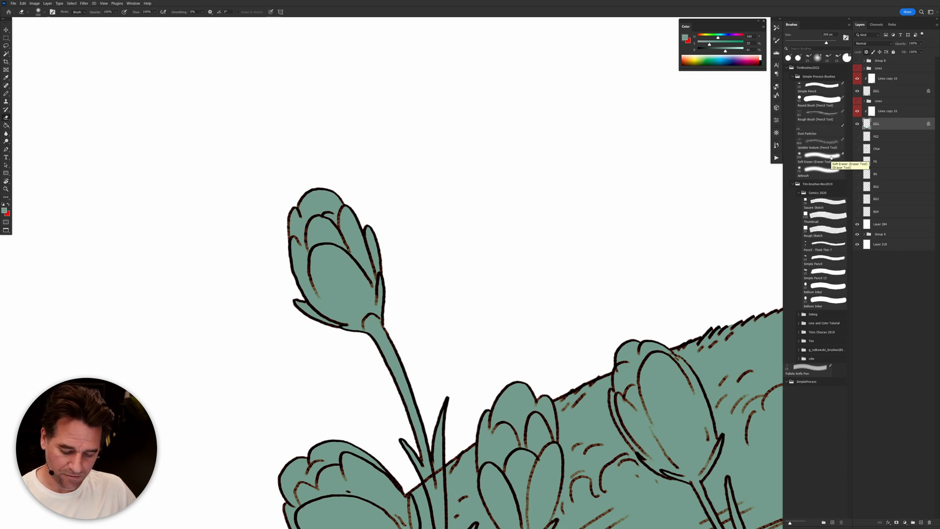
key("v")
left_click_drag(602, 382, 632, 362)
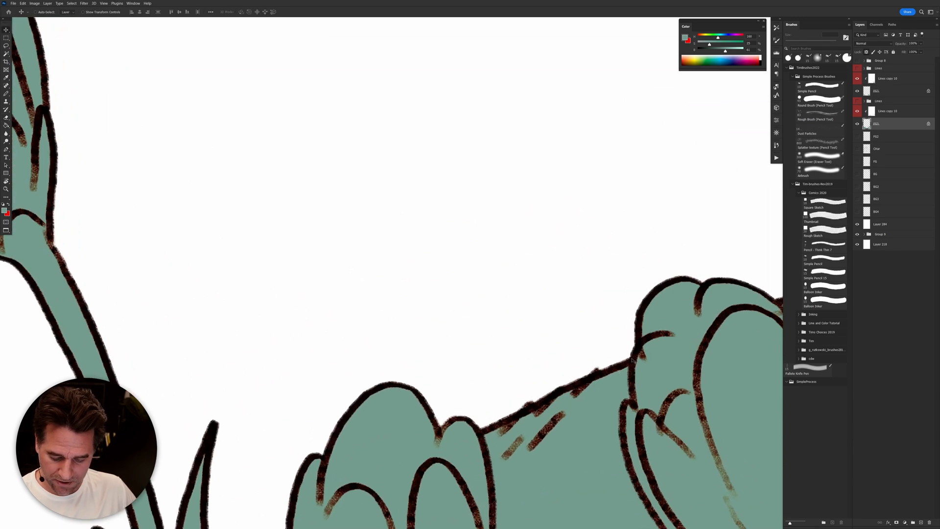
left_click(532, 376)
left_click_drag(532, 376, 497, 404)
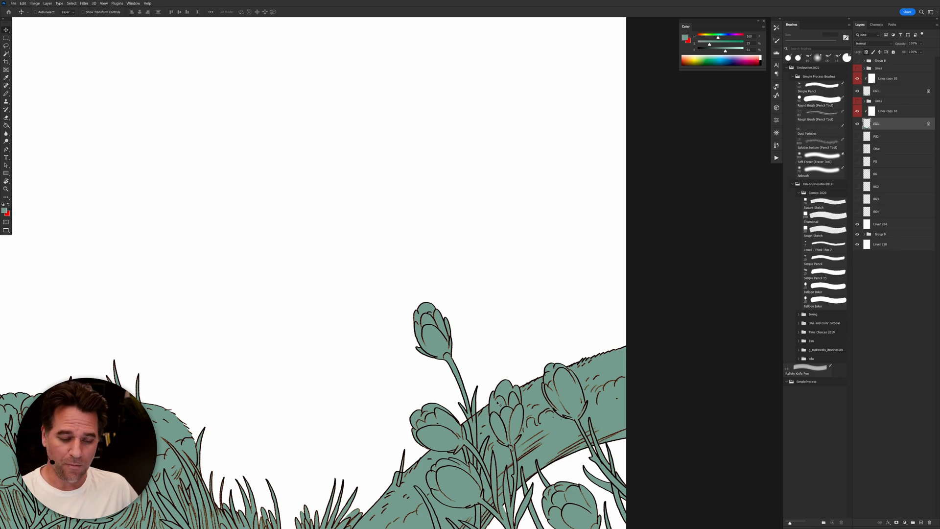
scroll(499, 403, "down", 5)
scroll(668, 373, "up", 5)
scroll(664, 379, "up", 3)
scroll(658, 379, "down", 2)
left_click_drag(659, 379, 638, 389)
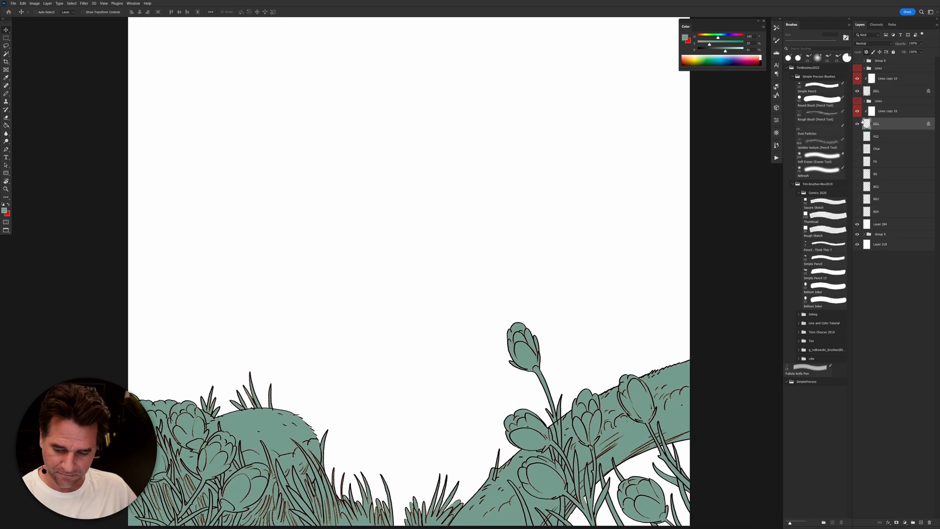
Step: Hide the tulip flat and the grass-and-branch flat, and show and select the FG2 line-art layer instead
left_click(857, 123)
left_click(858, 136)
left_click(877, 136)
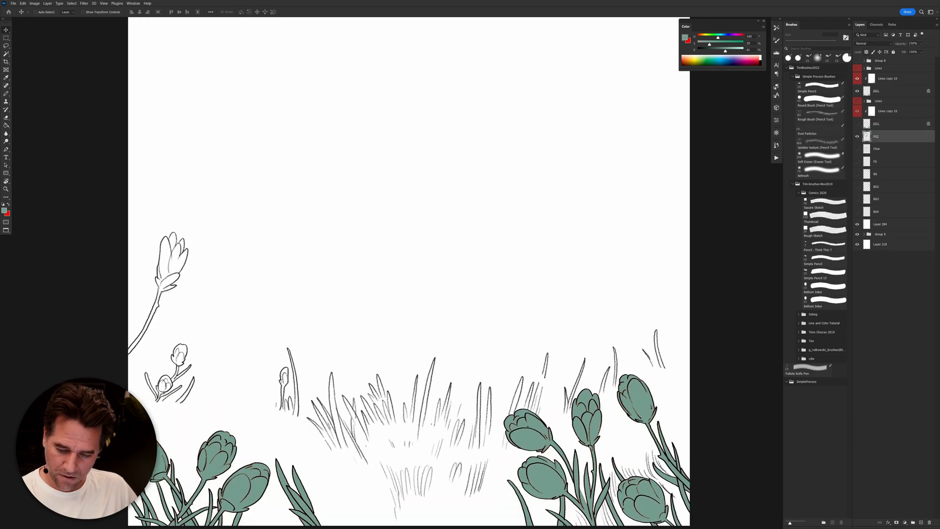
left_click(858, 90)
Step: Select the white background around the FG2 line art with the Magic Wand and switch to Quick Mask for painting
key("e")
key("w")
left_click(559, 307)
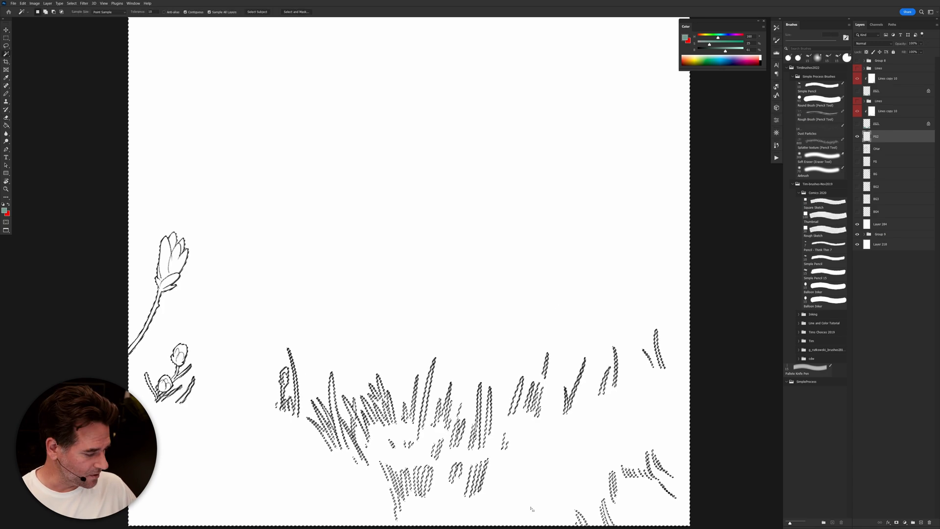
key("q")
key("b")
Step: Close the base of the far-right grass blade in the mask and show both flats and the lower Lines group as reference
scroll(619, 382, "up", 2)
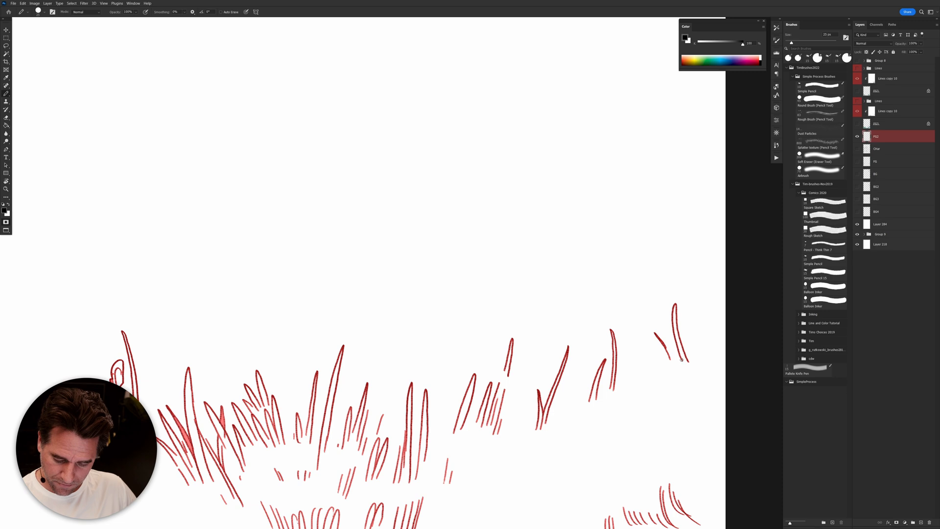
left_click_drag(670, 358, 690, 364)
left_click(857, 124)
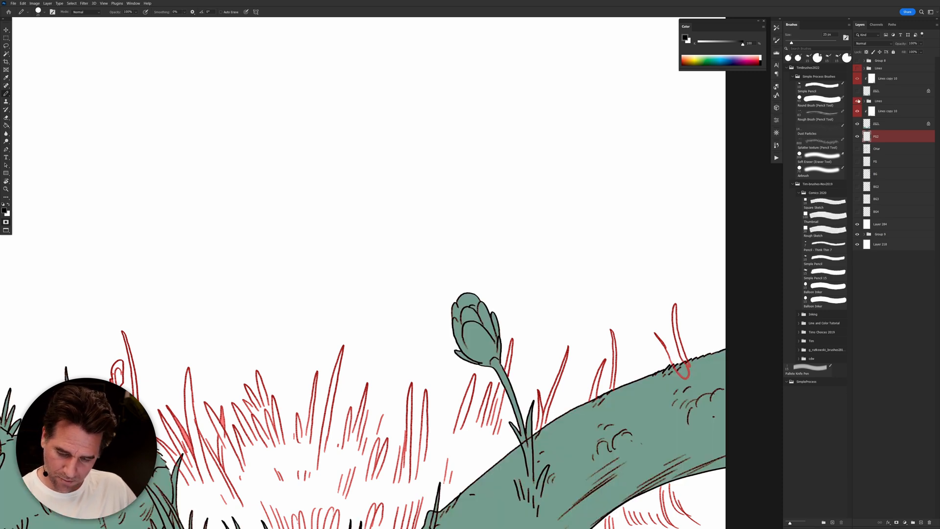
left_click(857, 101)
left_click(857, 91)
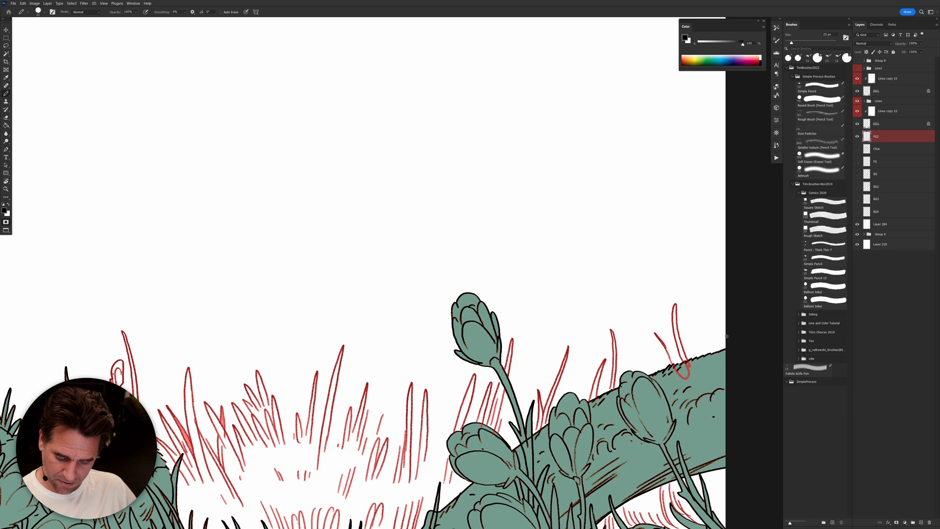
Step: Paint curved mask lines across the branch and tulips to join the open bases of the background grass blades there
mouse_move(673, 373)
left_mouse_down()
mouse_move(676, 267)
mouse_move(685, 354)
left_mouse_up()
mouse_move(614, 273)
left_mouse_down()
mouse_move(651, 307)
mouse_move(677, 280)
left_mouse_up()
mouse_move(600, 279)
left_mouse_down()
mouse_move(591, 287)
mouse_move(615, 297)
left_mouse_up()
mouse_move(552, 307)
left_mouse_down()
mouse_move(542, 320)
mouse_move(613, 296)
left_mouse_up()
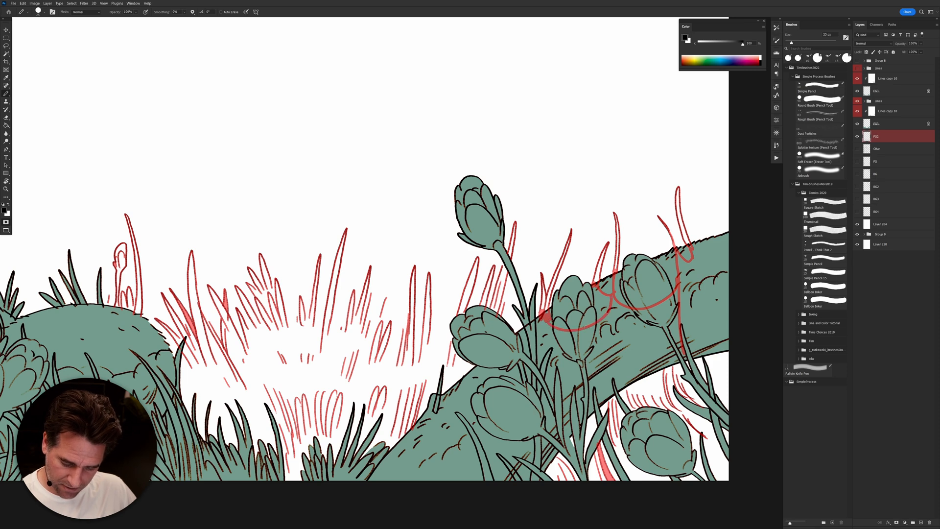
left_click_drag(683, 283, 754, 285)
mouse_move(543, 315)
left_mouse_down()
mouse_move(507, 343)
mouse_move(502, 302)
left_mouse_up()
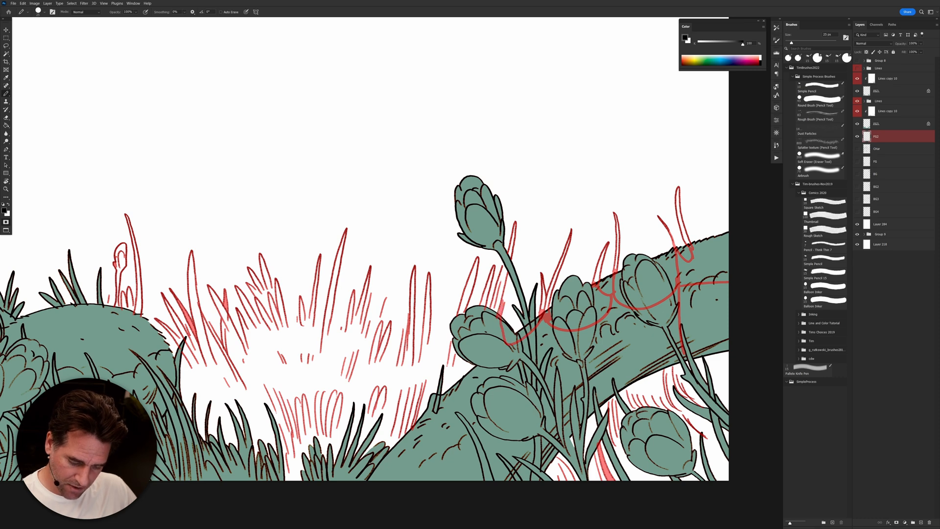
key("Tab")
key("Tab")
Step: Paint a mask line along the bases of the central grass blades, from the branch across to the mound side
mouse_move(482, 307)
left_mouse_down()
mouse_move(446, 373)
mouse_move(429, 370)
mouse_move(427, 347)
mouse_move(577, 310)
left_mouse_up()
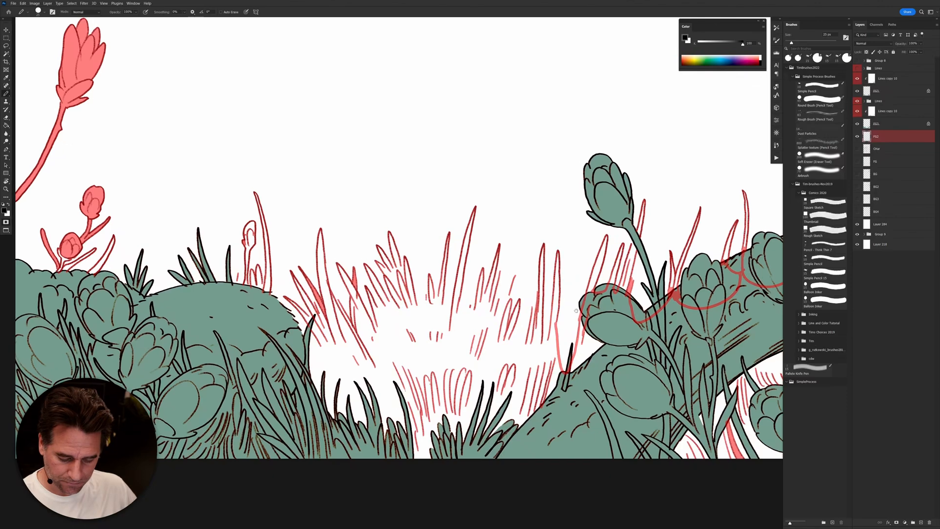
mouse_move(548, 338)
left_mouse_down()
mouse_move(542, 349)
mouse_move(534, 308)
mouse_move(529, 341)
mouse_move(529, 331)
mouse_move(513, 342)
left_mouse_up()
mouse_move(516, 274)
left_mouse_down()
mouse_move(505, 307)
mouse_move(513, 275)
mouse_move(498, 322)
mouse_move(500, 273)
mouse_move(491, 303)
mouse_move(486, 288)
mouse_move(473, 313)
mouse_move(464, 294)
mouse_move(463, 315)
mouse_move(470, 300)
mouse_move(454, 297)
mouse_move(449, 315)
mouse_move(419, 306)
left_mouse_up()
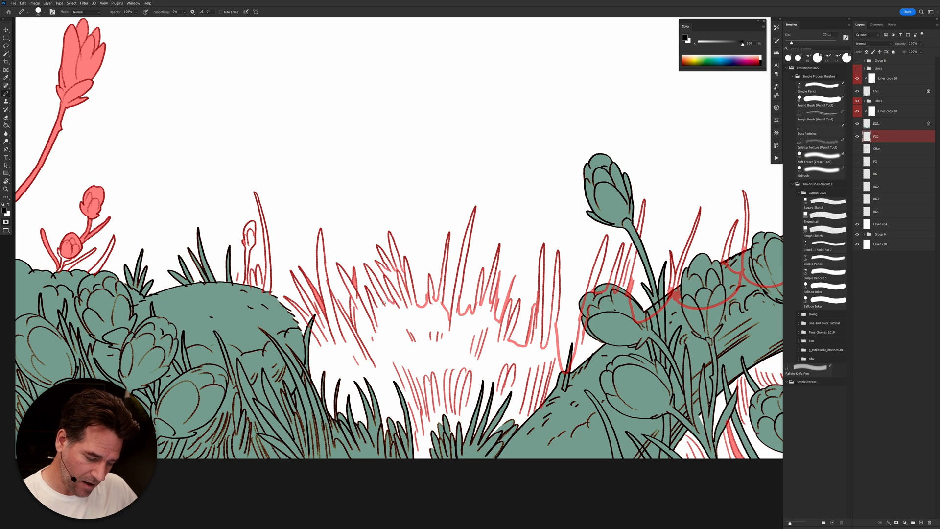
mouse_move(385, 310)
left_mouse_down()
mouse_move(376, 307)
mouse_move(376, 334)
mouse_move(360, 315)
mouse_move(368, 330)
left_mouse_up()
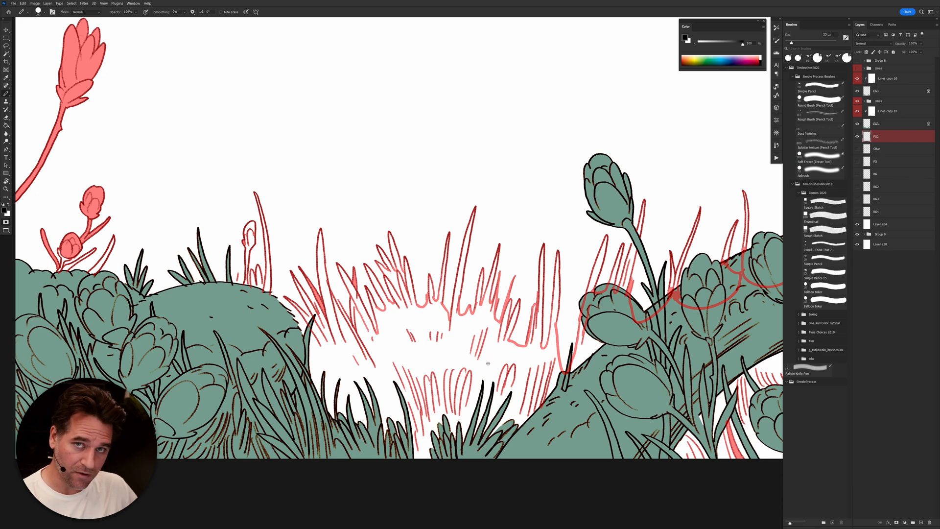
mouse_move(368, 325)
left_mouse_down()
mouse_move(337, 313)
mouse_move(356, 340)
left_mouse_up()
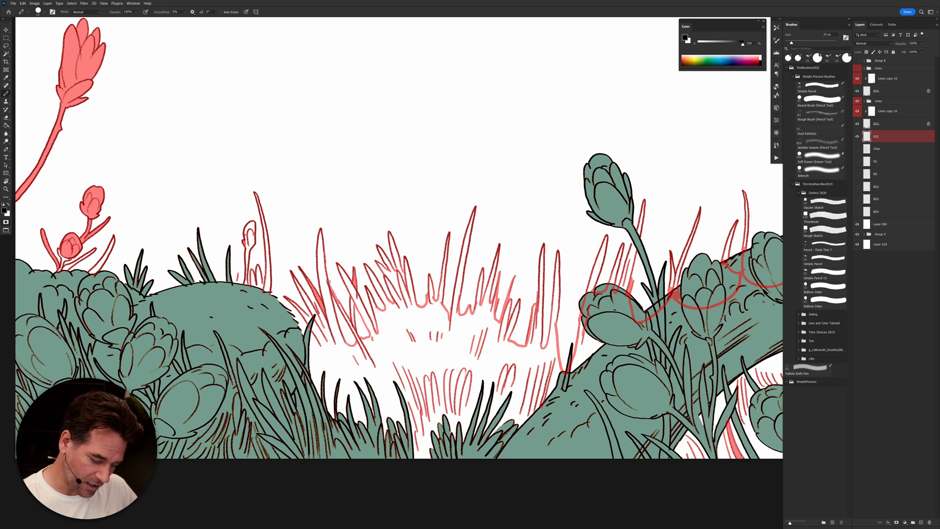
Step: Continue the mask line over the mound's edge to close the bases of the small bud and its neighbouring grass blades
left_click_drag(316, 305, 313, 297)
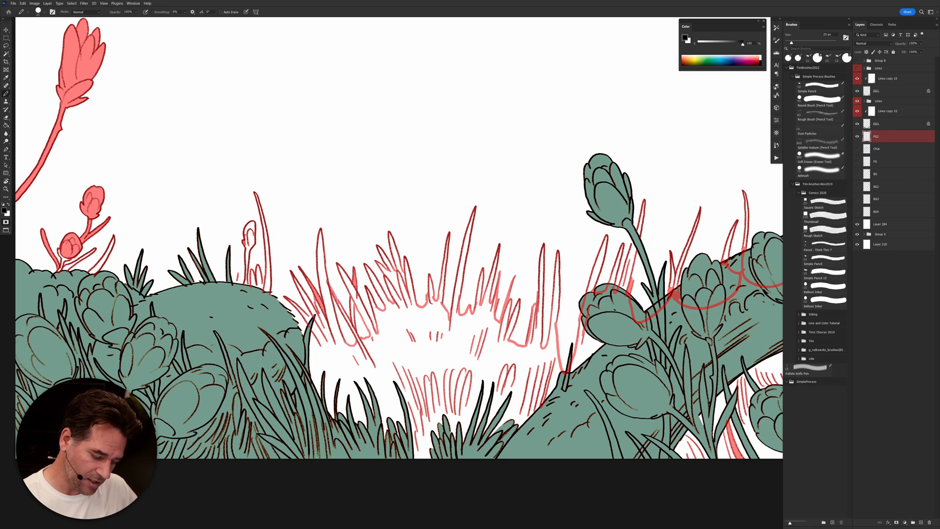
mouse_move(309, 348)
left_mouse_down()
mouse_move(281, 326)
mouse_move(268, 297)
left_mouse_up()
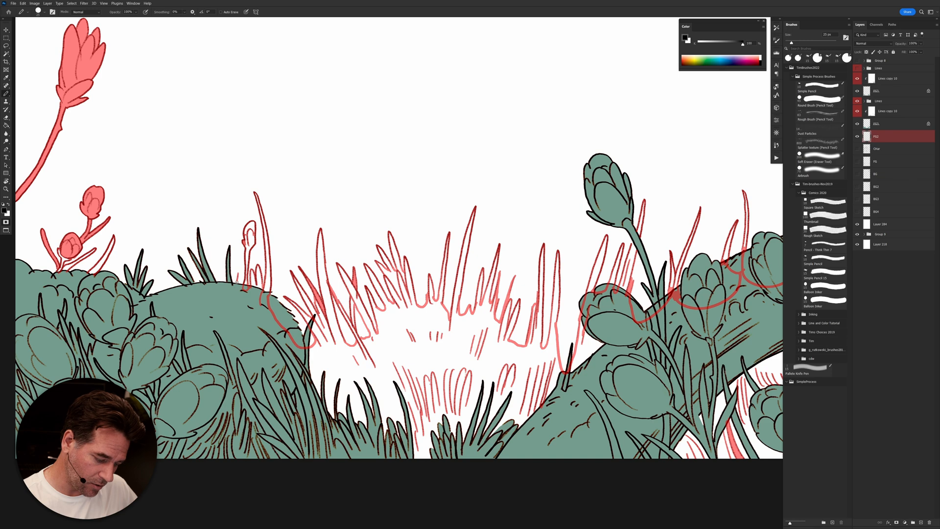
left_click_drag(246, 293, 267, 312)
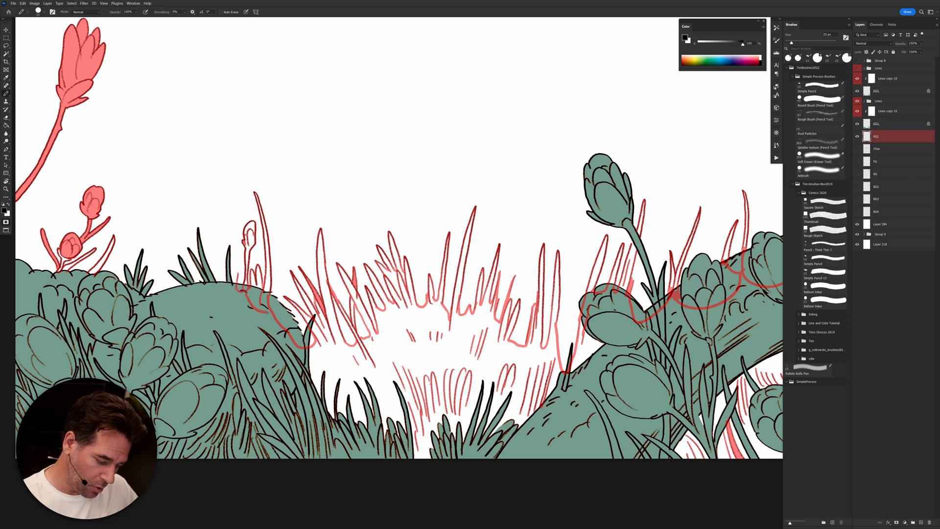
left_click_drag(382, 383, 428, 338)
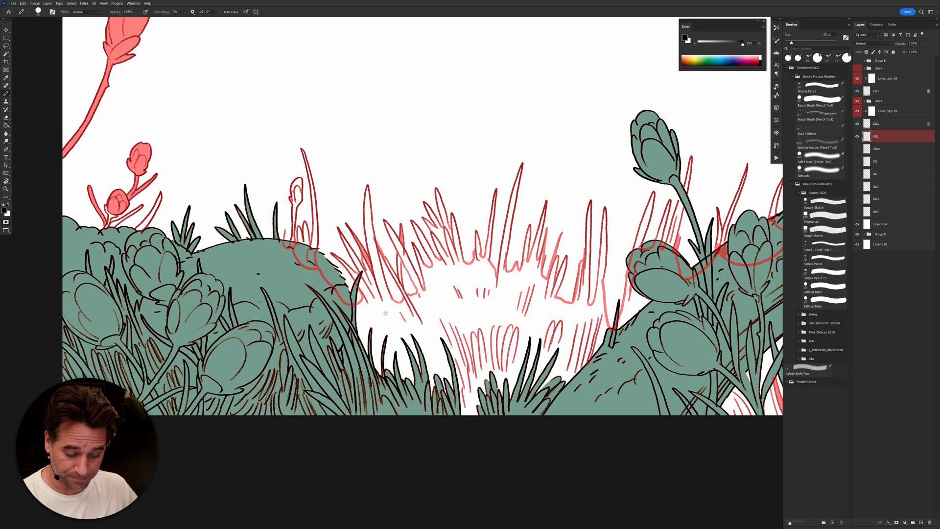
Step: Enclose the central grass clump with mask lines down to the canvas's lower edge on both sides and fill it
mouse_move(346, 304)
left_mouse_down()
mouse_move(334, 338)
mouse_move(349, 418)
left_mouse_up()
left_click_drag(580, 414, 616, 337)
key("g")
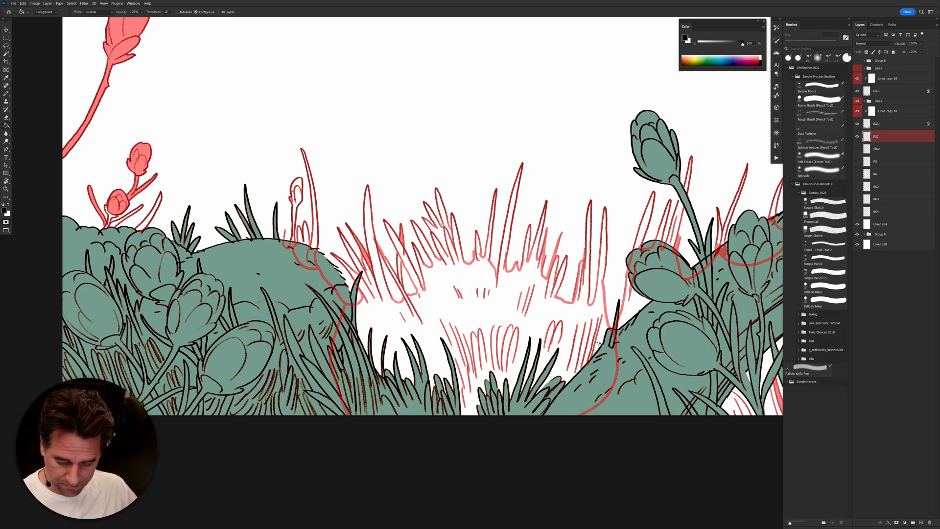
left_click(601, 344)
left_click(445, 219)
left_click(402, 269)
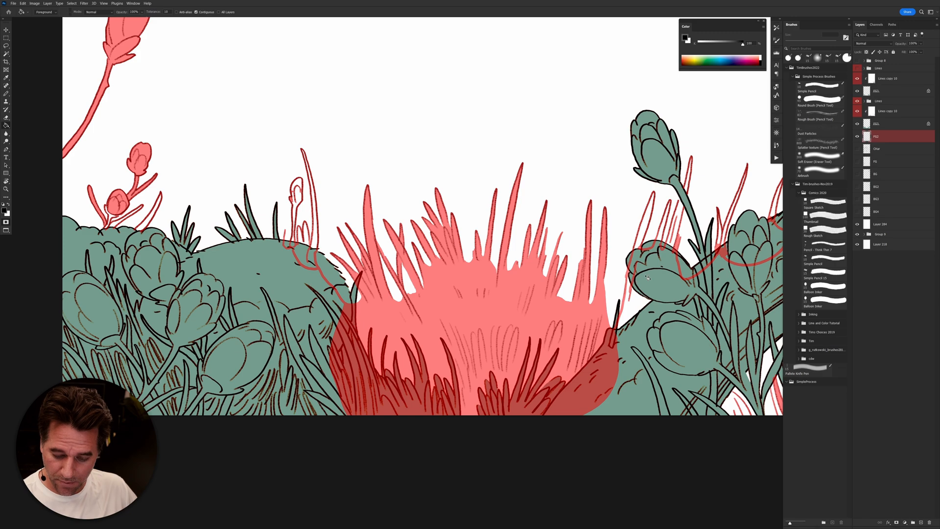
left_click(637, 306)
key("ctrl+z")
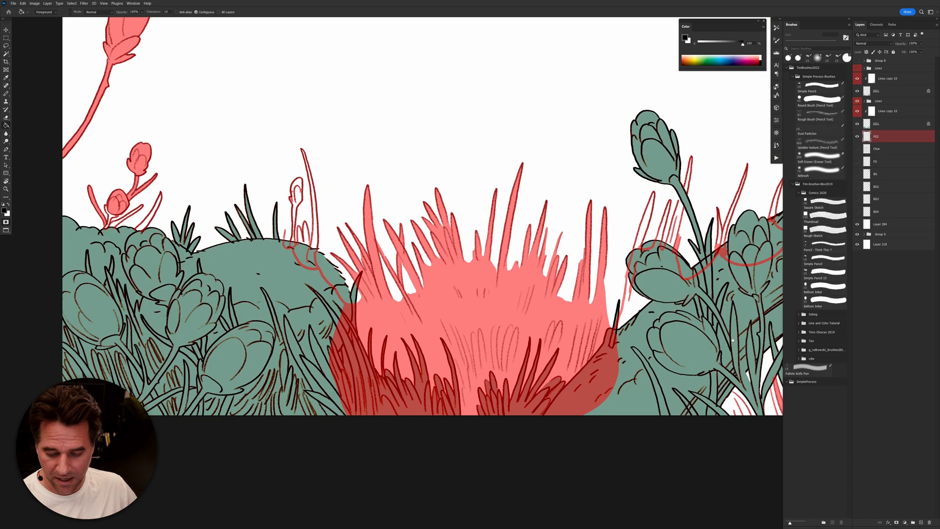
Step: Draw a vertical mask line through the branch, close the grass blades beside it, and fill the section adjoining the central clump
left_click_drag(637, 307, 498, 271)
key("b")
left_click_drag(582, 220, 584, 385)
key("g")
key("b")
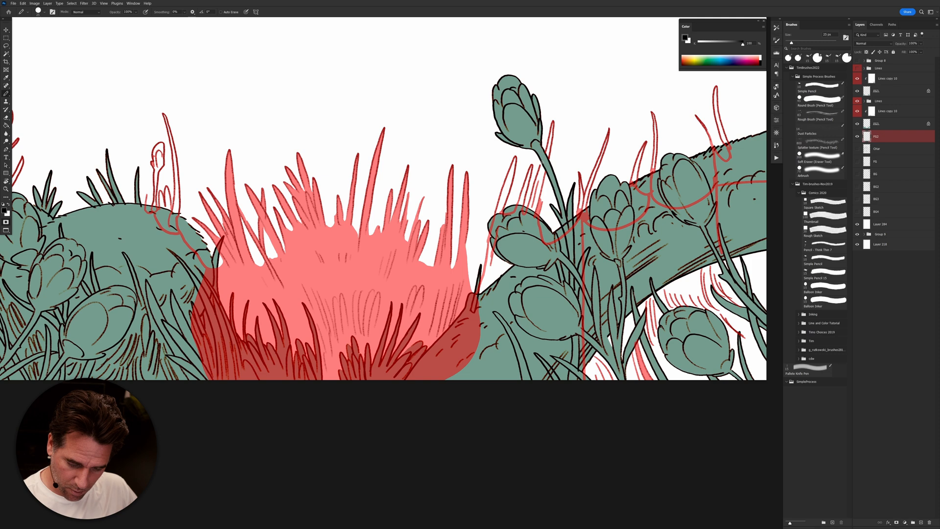
left_click_drag(547, 157, 545, 179)
key("g")
left_click(544, 216)
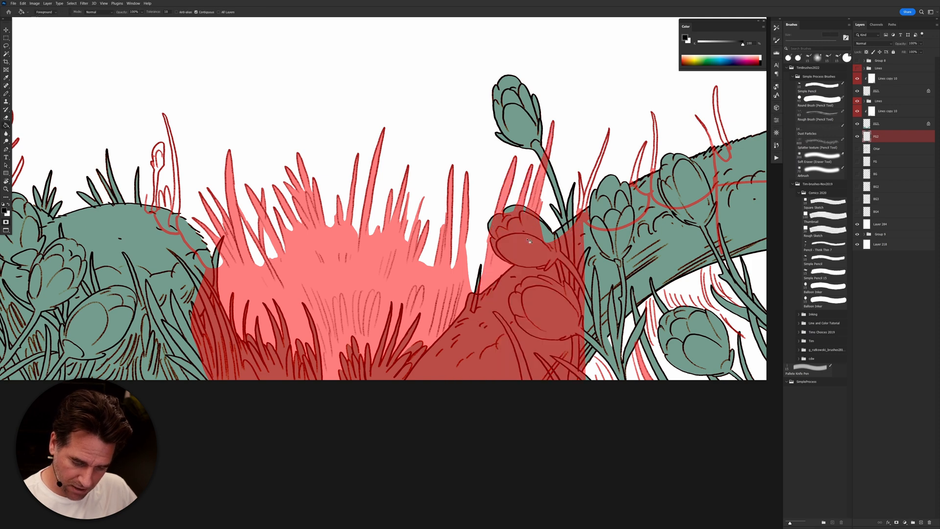
Step: Fill the enclosed mask section on the branch beyond the vertical dividing line
key("b")
left_click_drag(680, 318, 606, 326)
key("g")
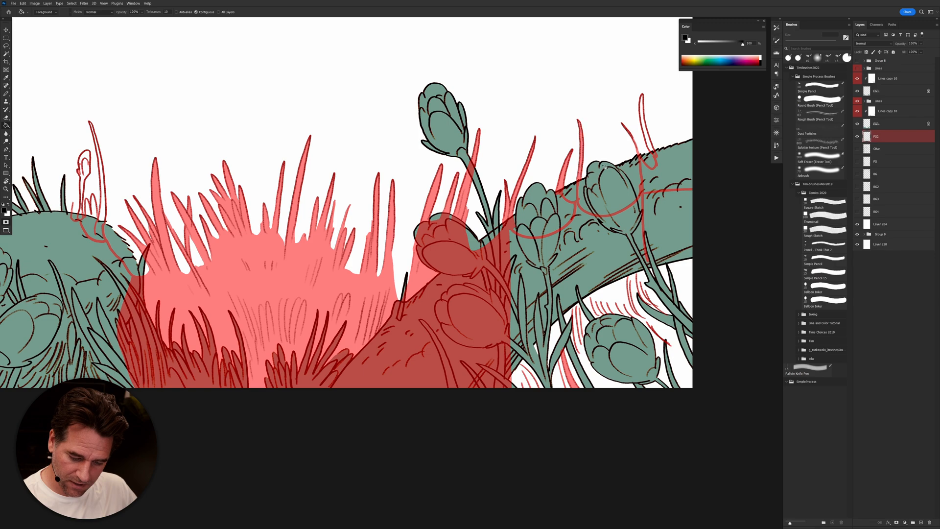
key("b")
left_click_drag(646, 276, 584, 261)
key("g")
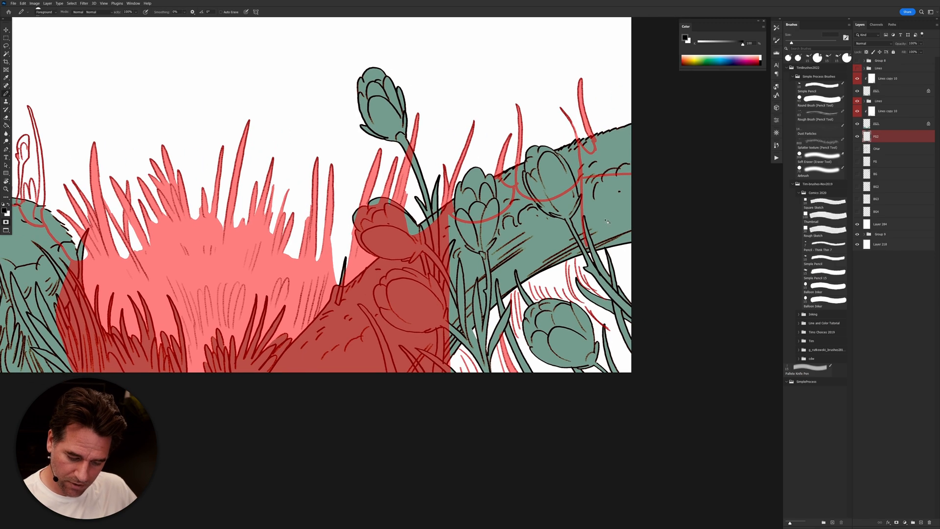
left_click(476, 325)
Step: Fill the small bud on the mound and the tall grass blade beside it in the mask, including their shared base
left_click_drag(46, 201, 524, 250)
key("b")
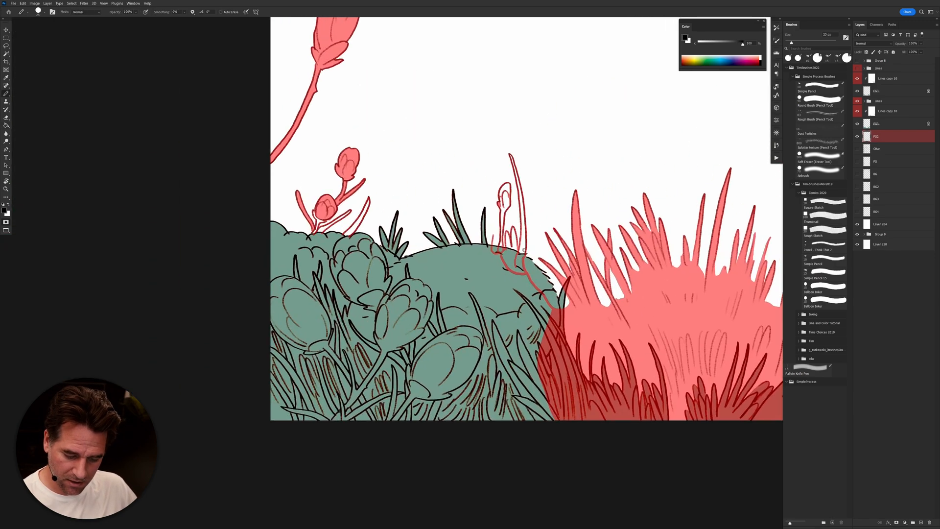
key("g")
left_click(512, 218)
key("ctrl+z")
left_click(505, 206)
key("b")
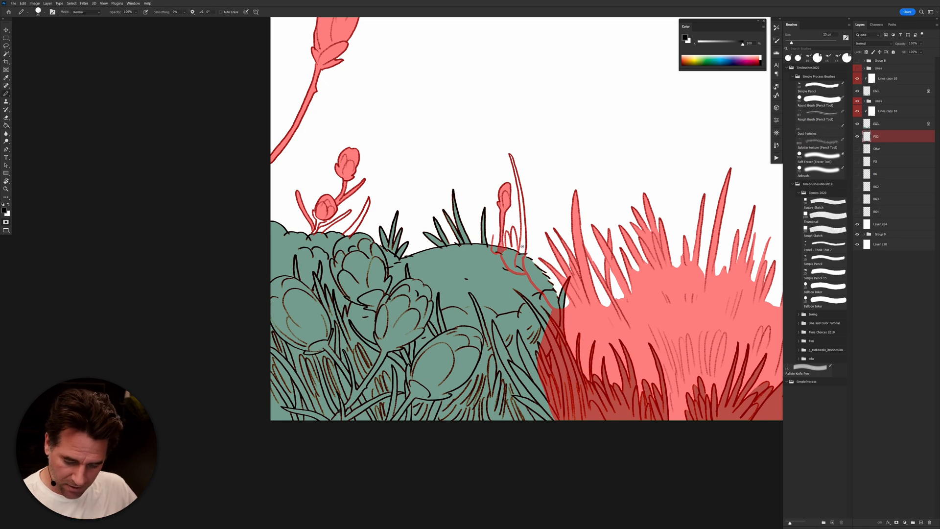
left_click(513, 256)
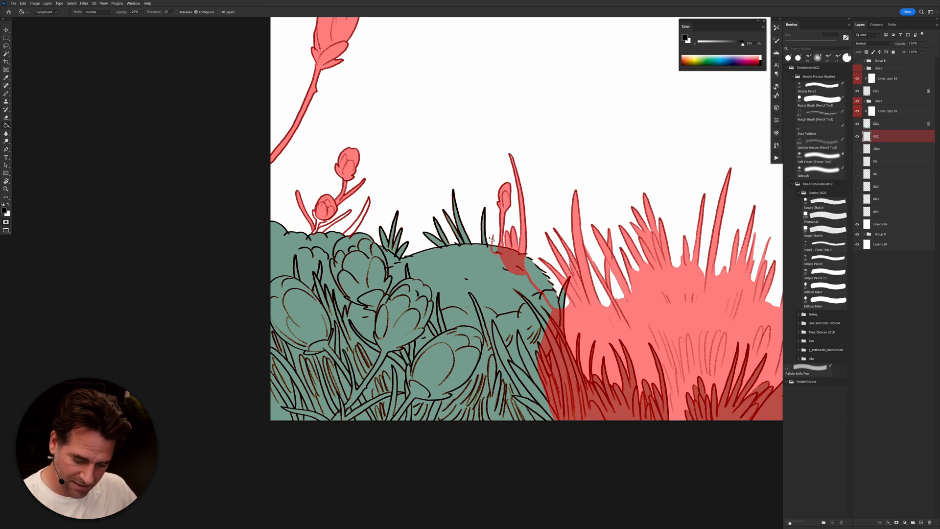
Step: Close the base of the small bud cluster with a mask line and fill its unmasked stems and leaves
key("b")
left_click_drag(349, 236, 322, 242)
key("g")
left_click(319, 237)
left_click(317, 227)
left_click(352, 231)
Step: Run the flatting action on FG2 to convert the mask into flat colour with clipped lines, and collapse its Lines group
key("b")
left_click_drag(630, 351, 585, 397)
left_click_drag(271, 289, 264, 299)
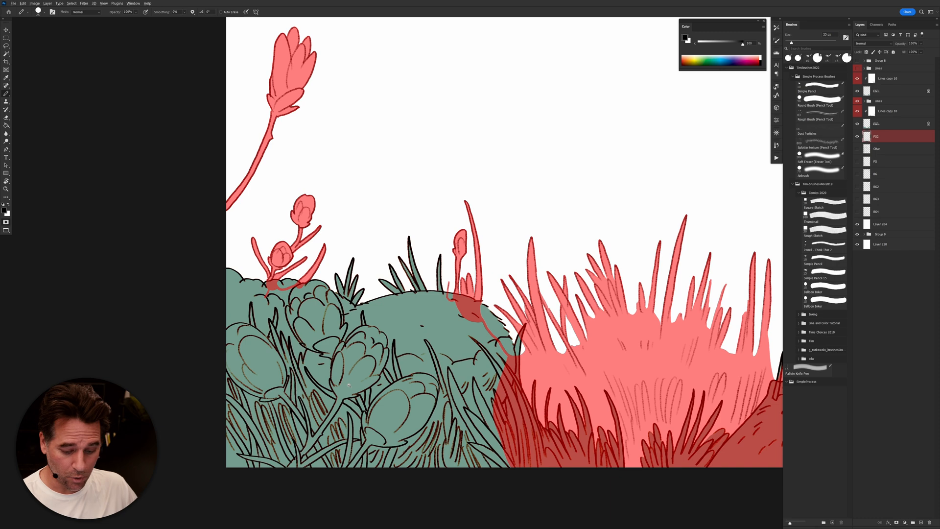
mouse_move(516, 391)
left_mouse_down()
mouse_move(446, 392)
mouse_move(531, 384)
left_mouse_up()
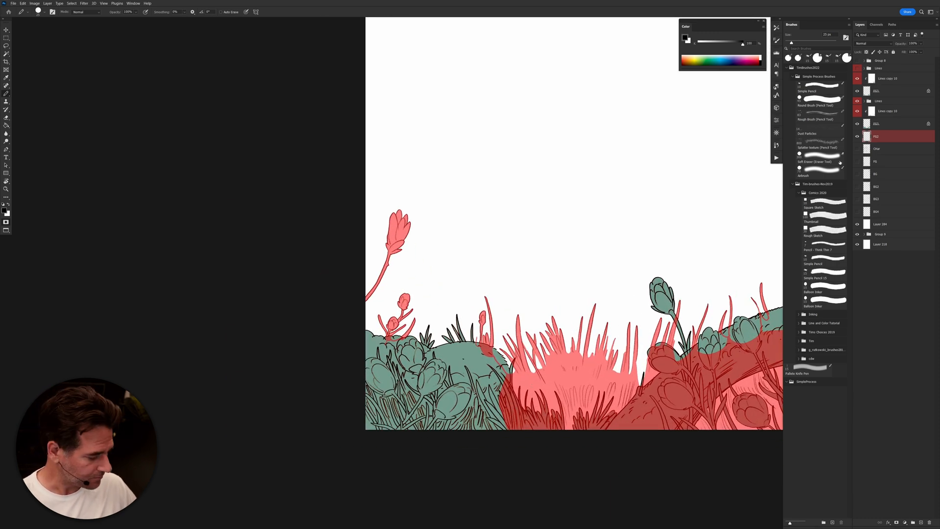
key("F2")
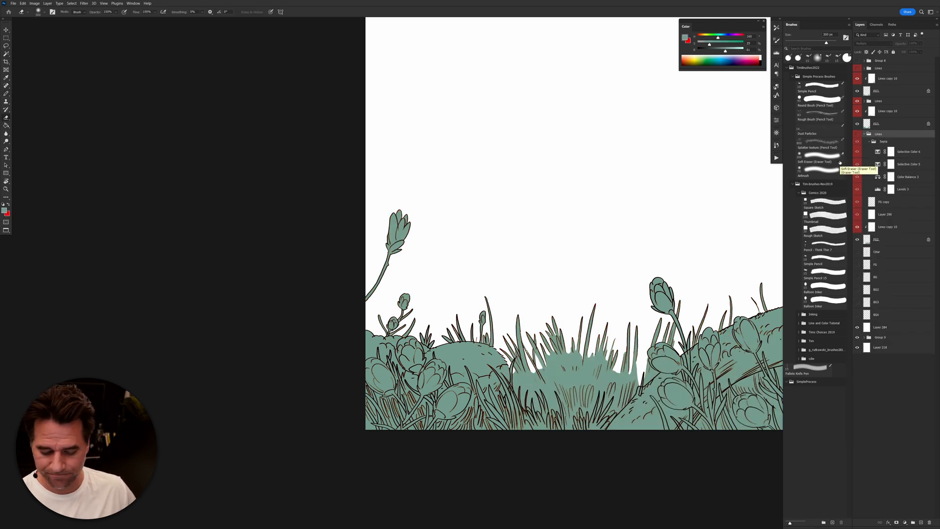
left_click(865, 134)
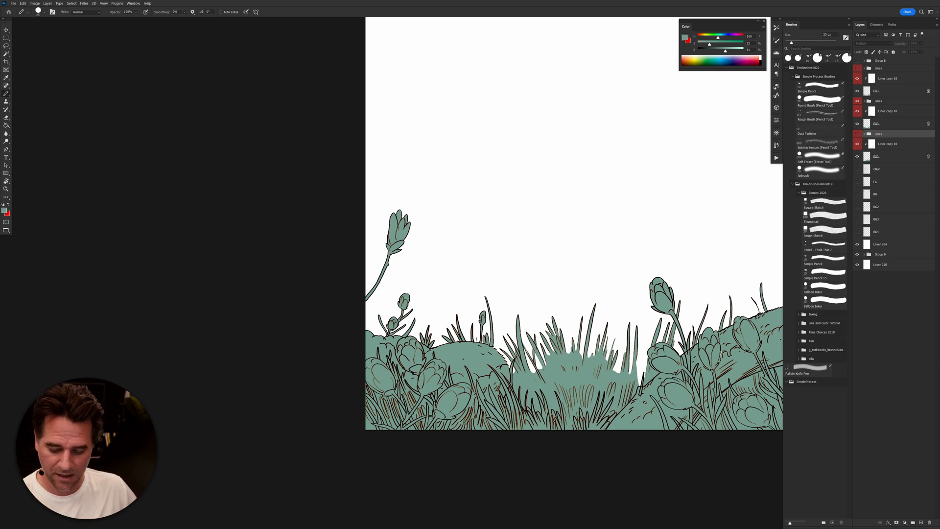
Step: Toggle the clipped Lines copy layers off and on to compare the artwork with and without them
left_click(857, 144)
left_click(857, 144)
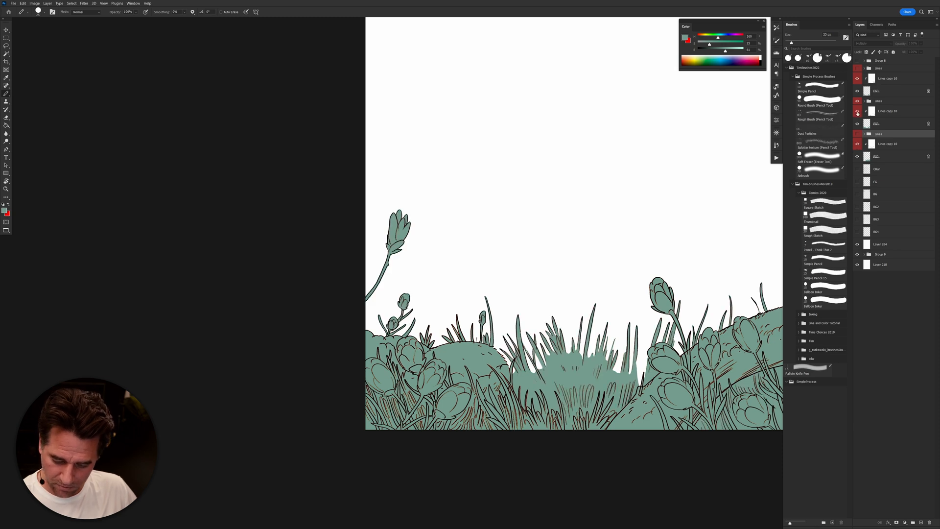
left_click(858, 78)
left_click(858, 79)
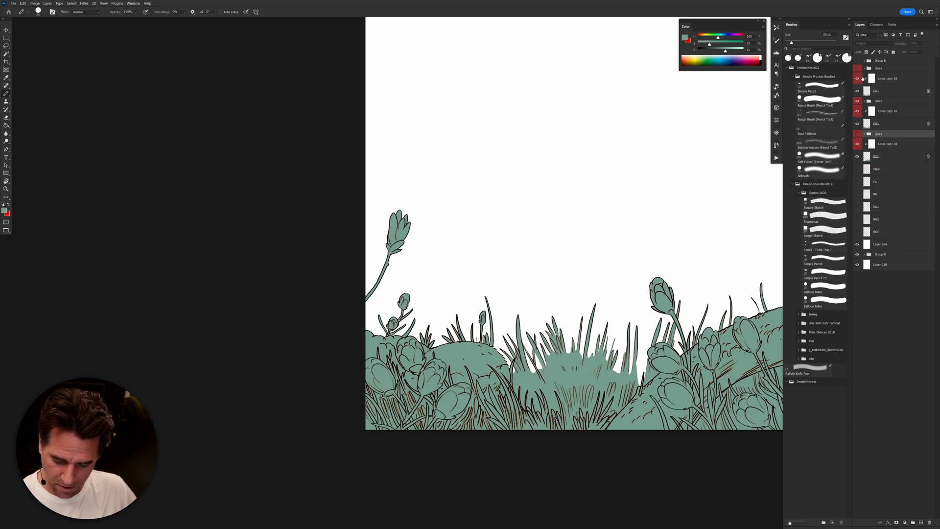
left_click(857, 112)
left_click(858, 112)
Step: Hide the second Lines group and select the clipped Lines copy layer directly beneath it
left_click(858, 101)
left_click(872, 111)
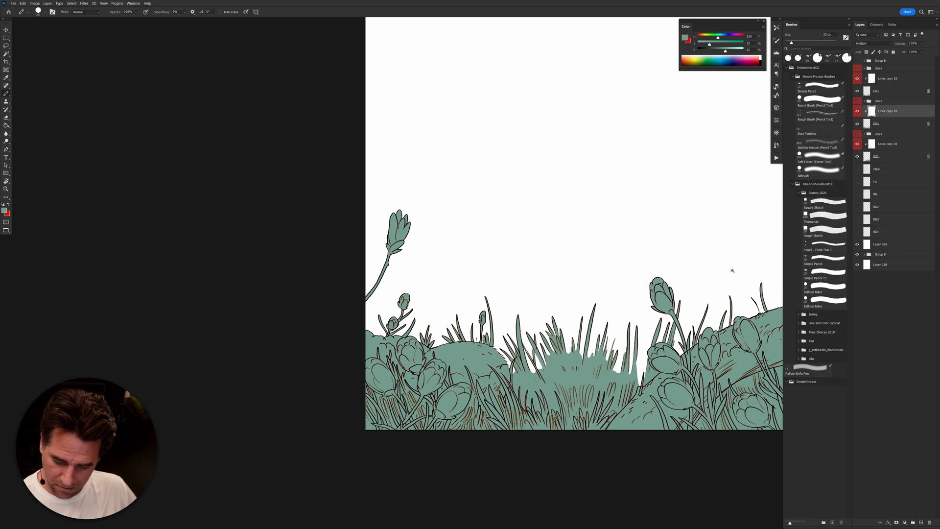
scroll(712, 324, "up", 2)
scroll(680, 368, "up", 3)
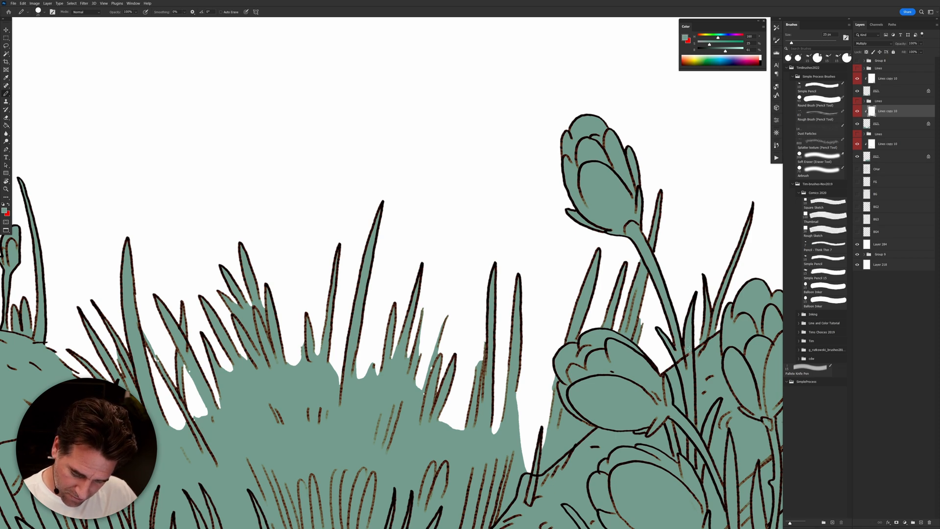
left_click_drag(690, 354, 690, 350)
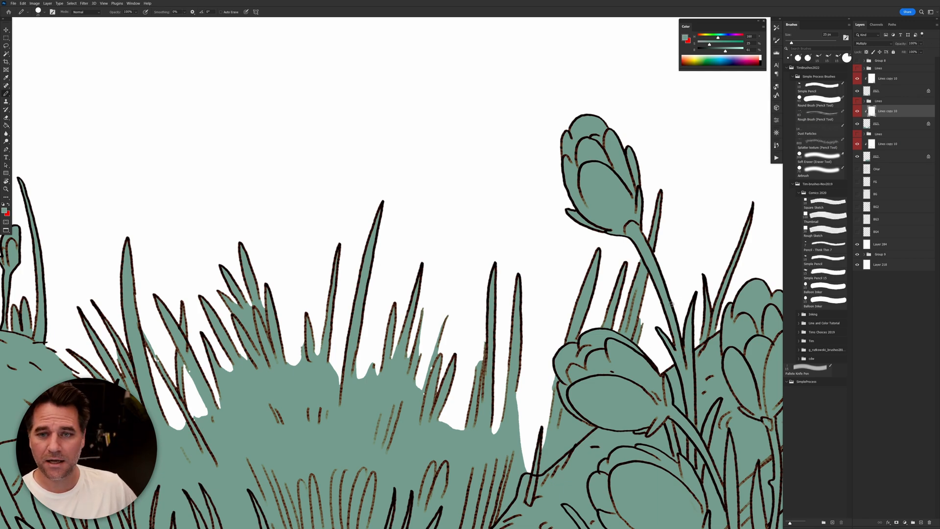
left_click_drag(592, 393, 517, 393)
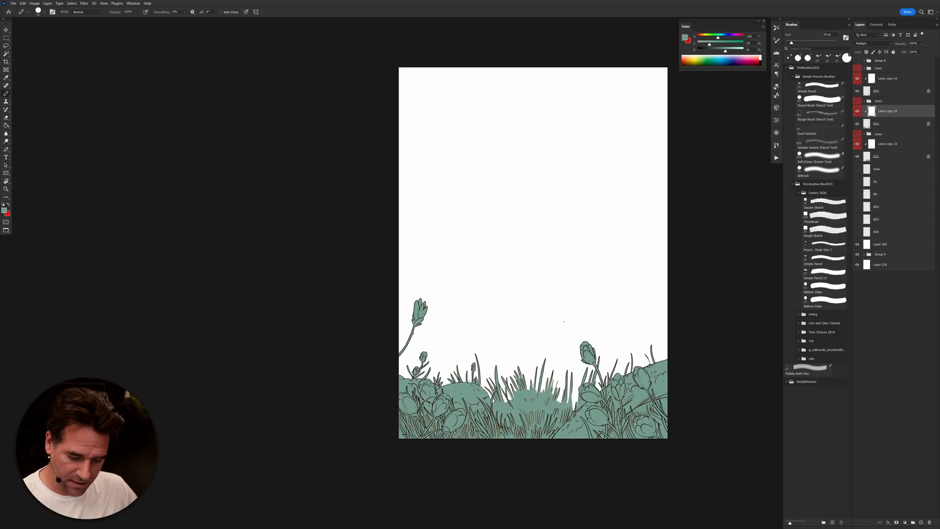
Step: Return to the floating document windows and create a new white document of 1000 by 1000 pixels
key("f")
key("f")
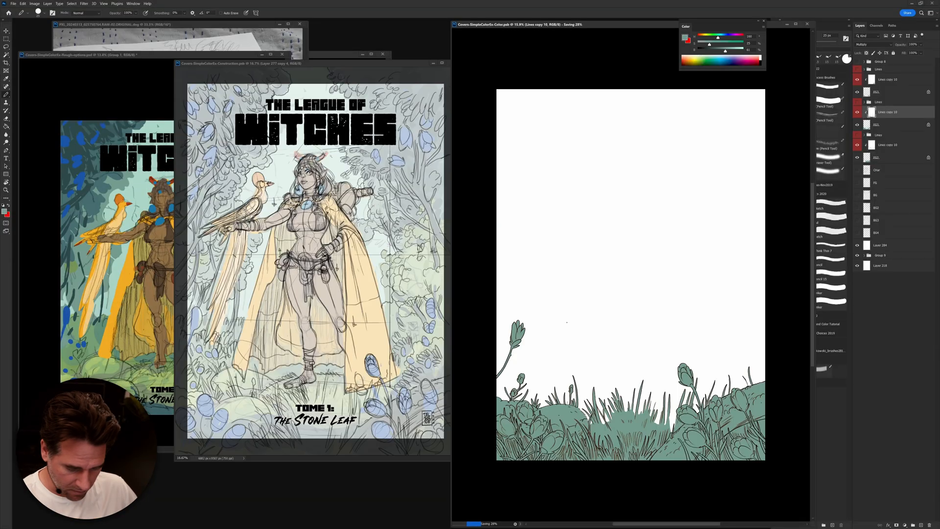
key("ctrl+n")
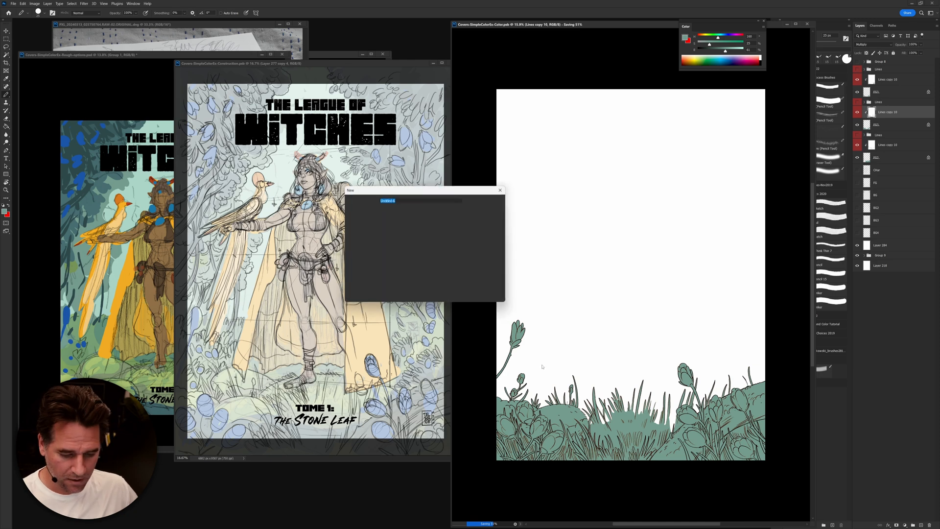
left_click(405, 227)
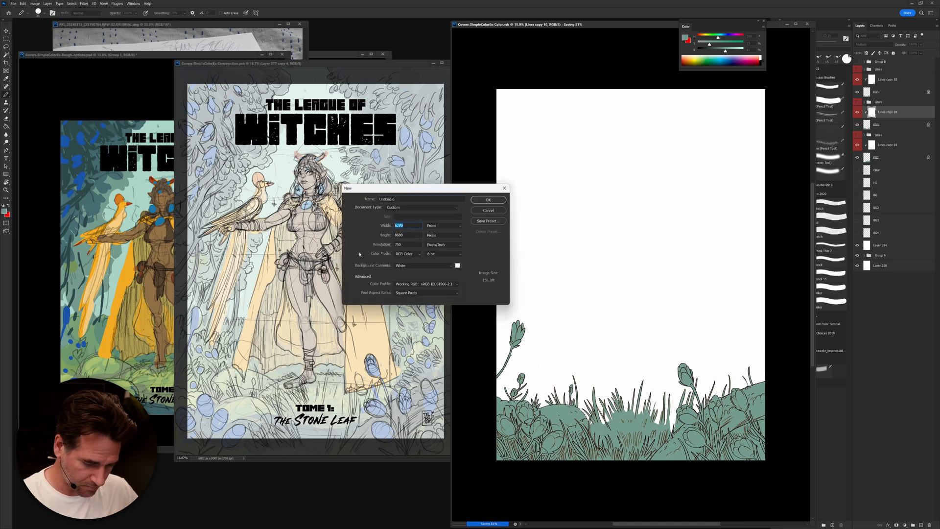
type("1")
key("Tab")
type("1000")
key("Return")
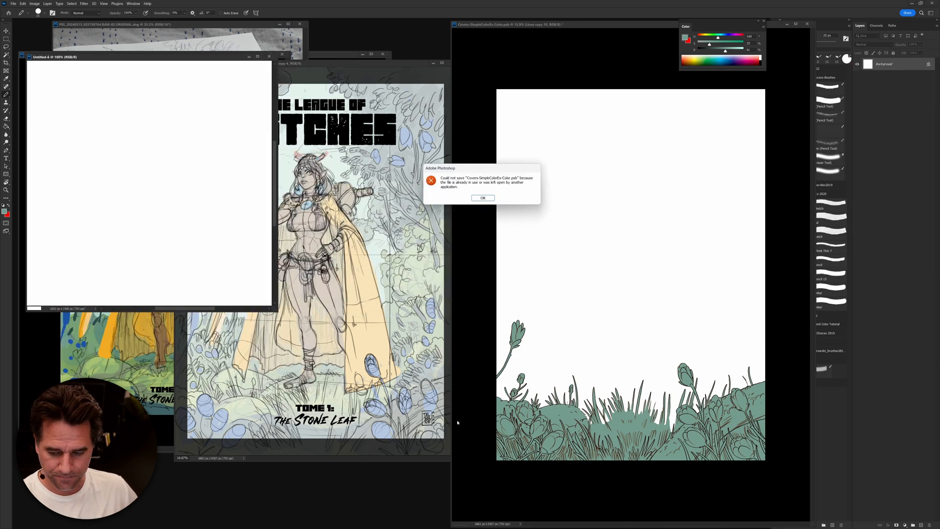
Step: Dismiss the save error and save the Covers-SimpleColorEx-Color document again
left_click(487, 198)
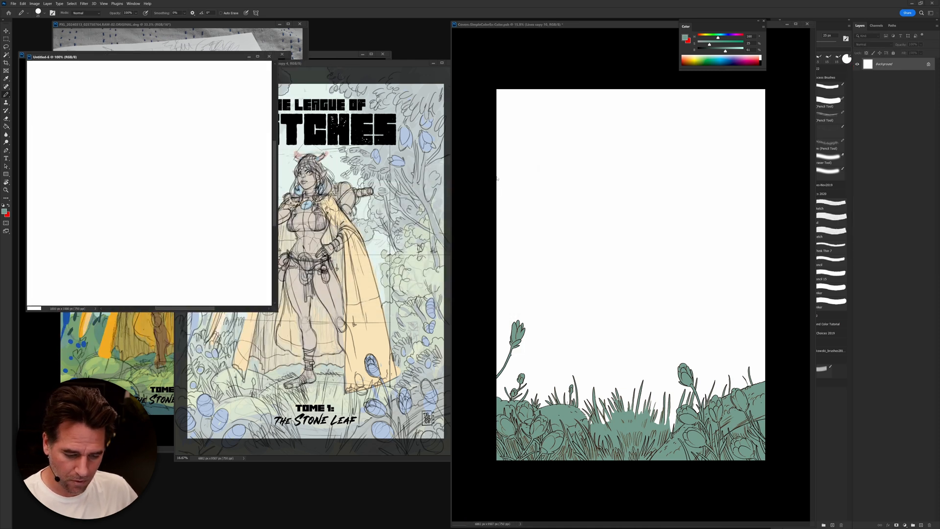
left_click(537, 25)
key("ctrl+s")
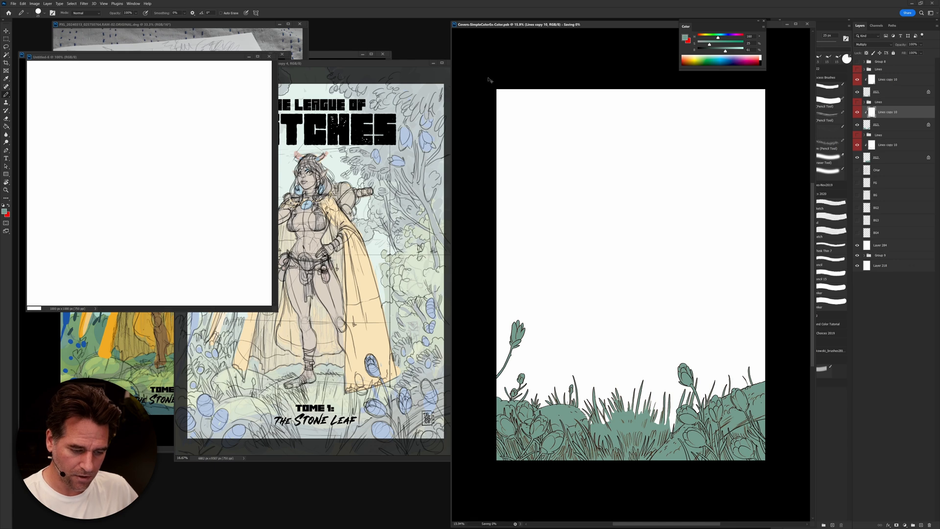
Step: Add a layer to the new document and draw a large black circle with a gap at its top and a small closed circle
left_click_drag(240, 57, 418, 138)
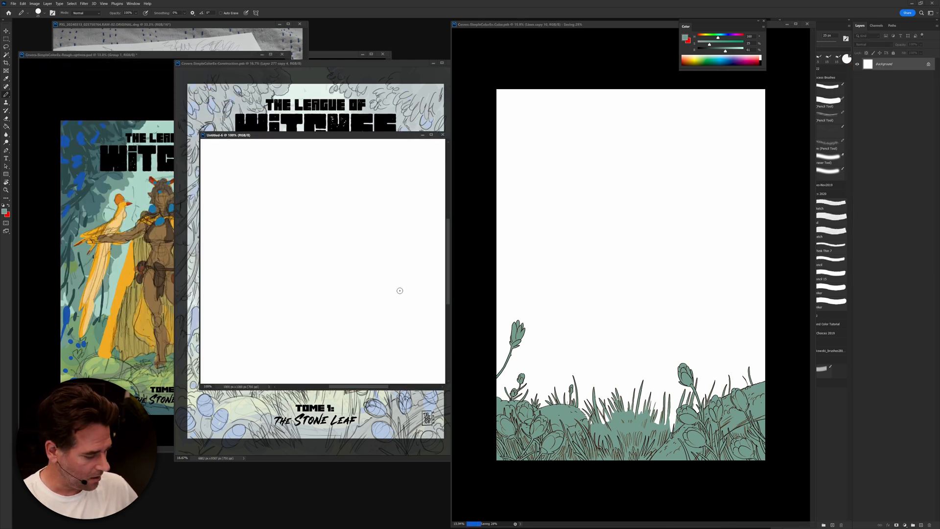
key("ctrl+shift+alt+n")
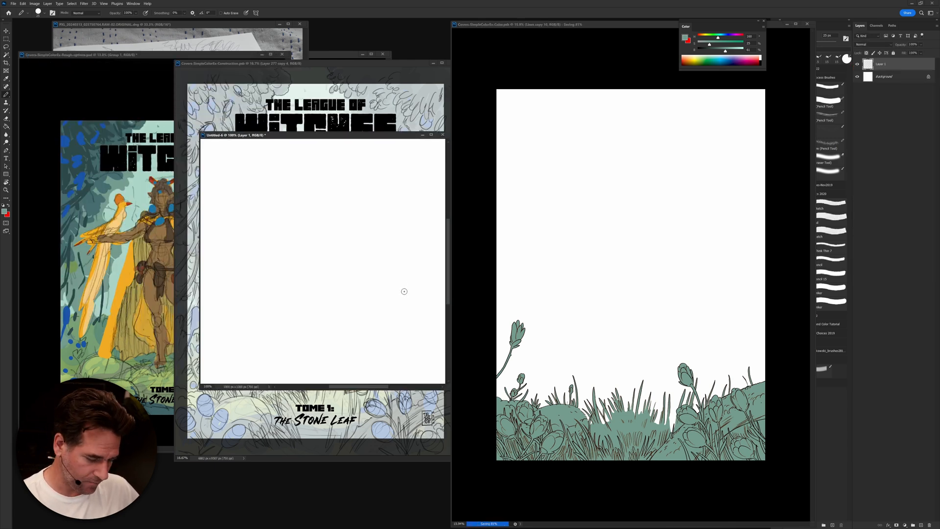
key("b")
mouse_move(344, 185)
left_mouse_down()
mouse_move(318, 187)
mouse_move(346, 309)
mouse_move(363, 200)
mouse_move(288, 188)
mouse_move(330, 295)
mouse_move(365, 206)
mouse_move(353, 196)
mouse_move(275, 271)
mouse_move(375, 230)
mouse_move(372, 209)
left_mouse_up()
key("ctrl+z")
key("d")
key("ctrl+z")
key("ctrl+z")
mouse_move(316, 180)
left_mouse_down()
mouse_move(272, 272)
mouse_move(377, 250)
mouse_move(311, 187)
left_mouse_up()
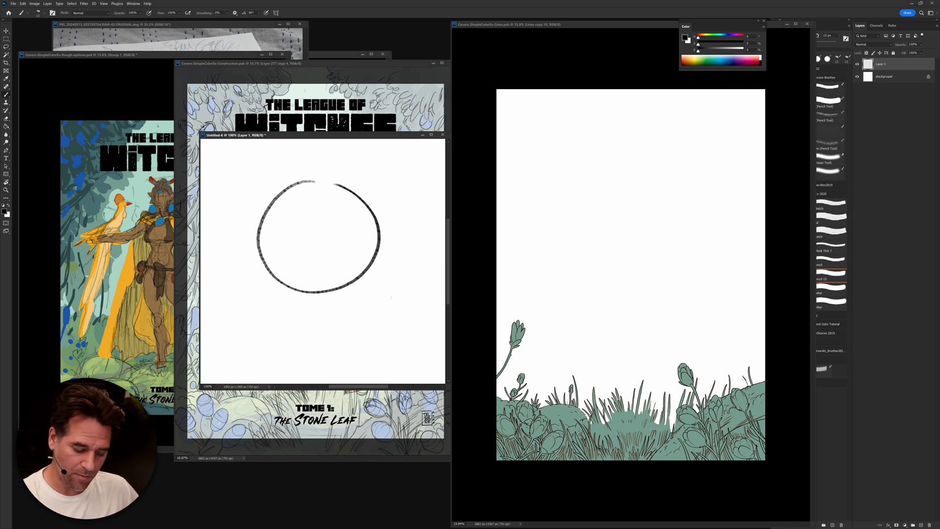
mouse_move(395, 275)
left_mouse_down()
mouse_move(364, 305)
mouse_move(383, 339)
mouse_move(411, 330)
mouse_move(419, 307)
mouse_move(392, 276)
left_mouse_up()
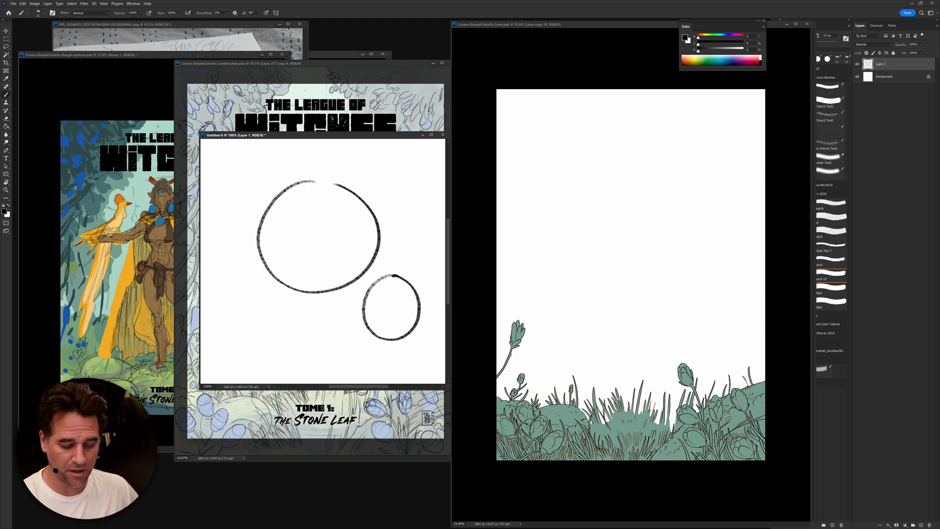
Step: Select the white area outside the small circle with the Magic Wand and turn the selection into a Quick Mask in full-screen view
key("w")
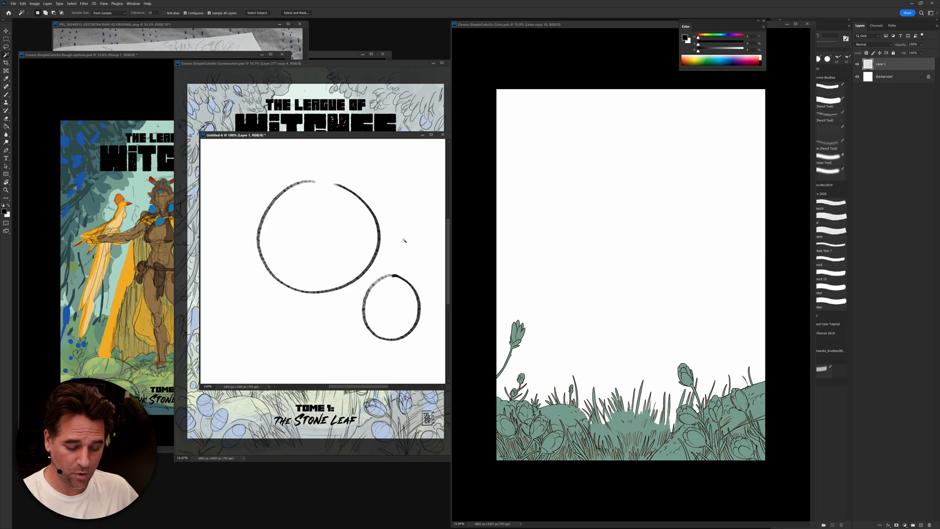
left_click(397, 247)
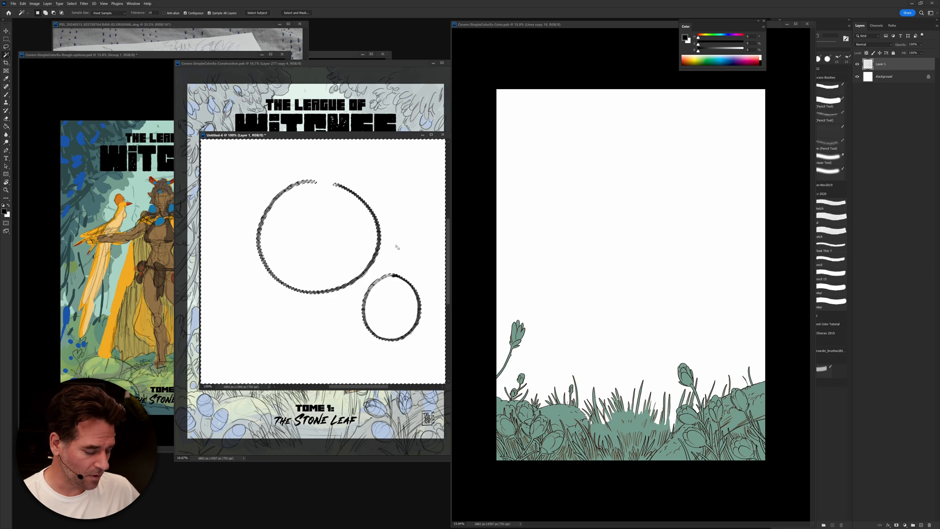
key("q")
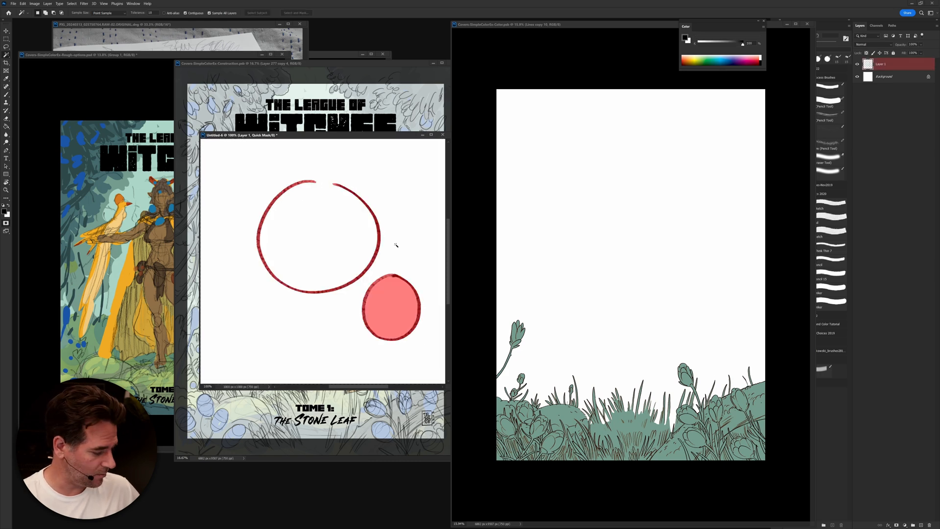
key("f")
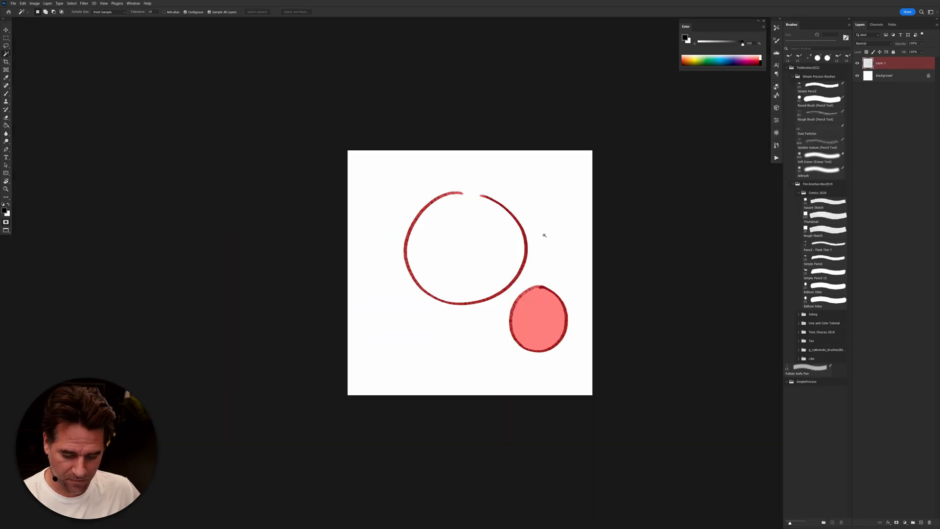
scroll(506, 256, "up", 2)
Step: Bridge the gap in the large circle with a Pencil stroke in the mask and fill the circle's interior
key("b")
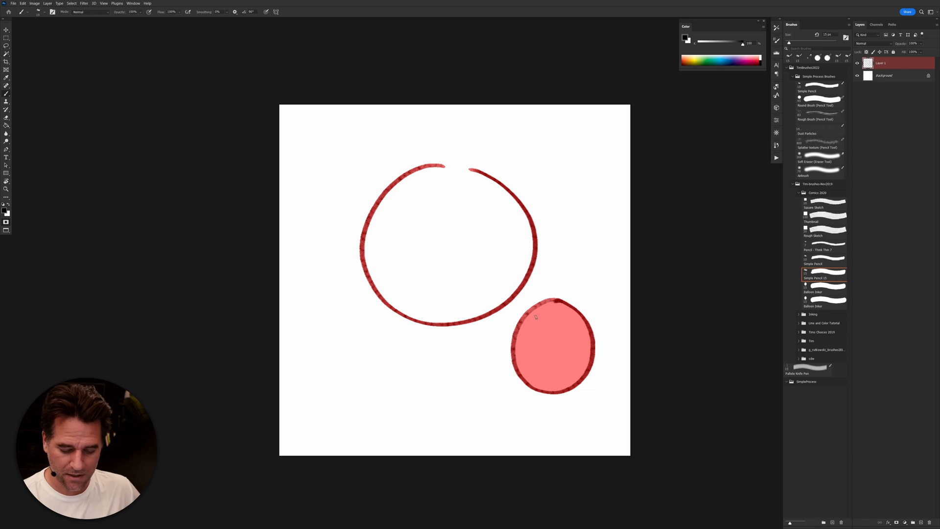
key("shift+b")
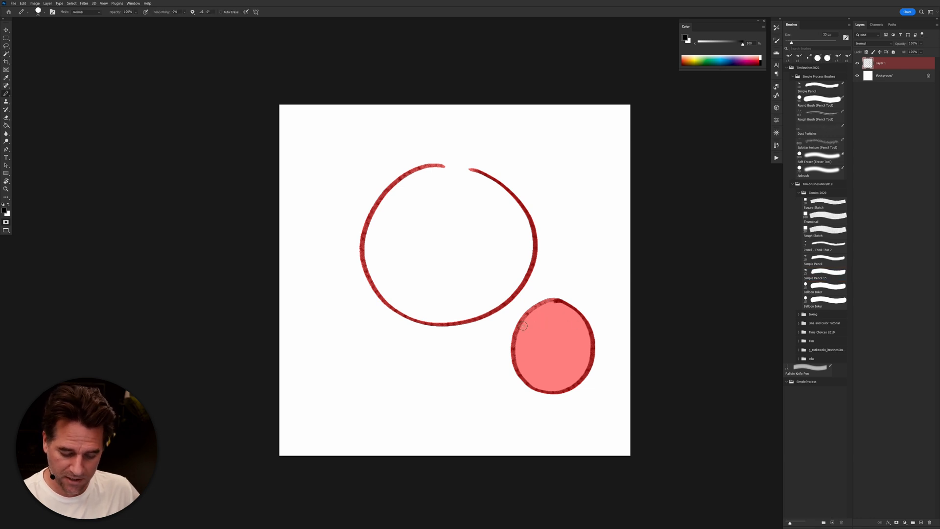
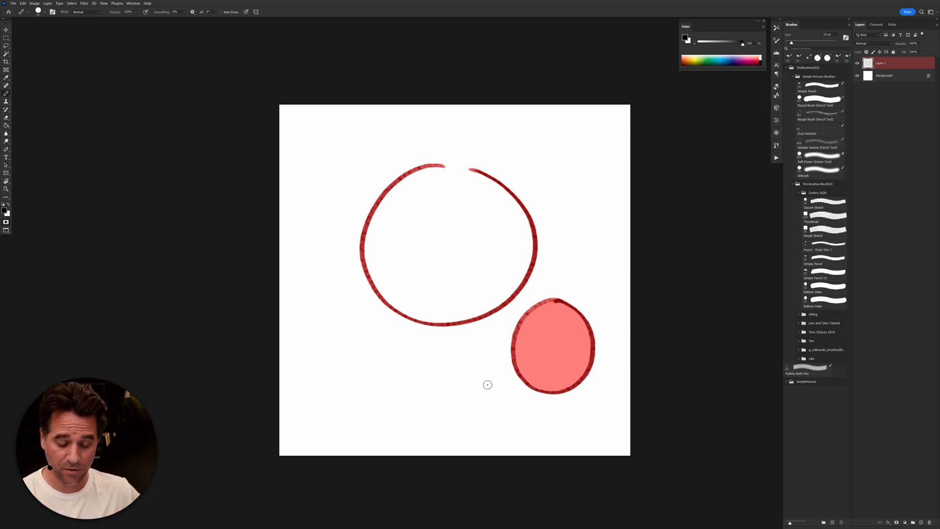
left_click_drag(478, 170, 441, 167)
key("g")
left_click(426, 299)
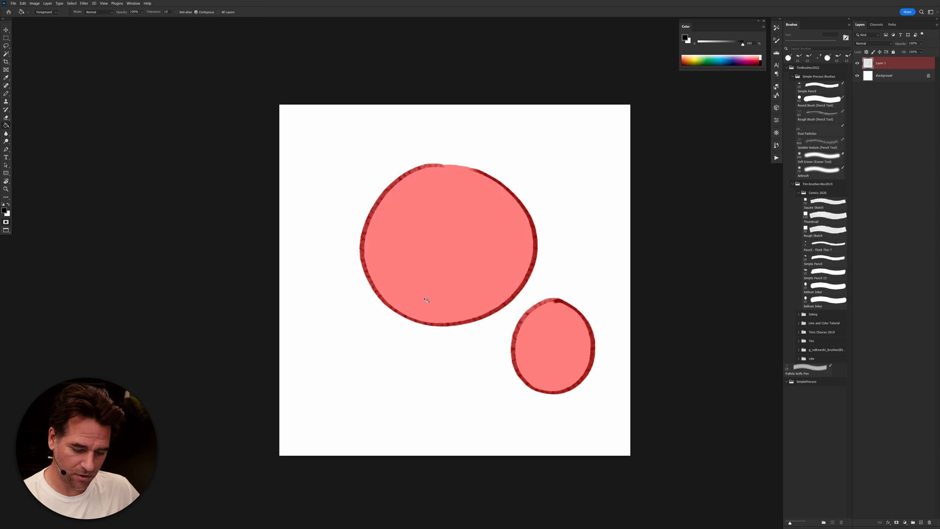
Step: Switch from the Paint Bucket to the Pencil, cycling through the tools grouped with the Brush
key("b")
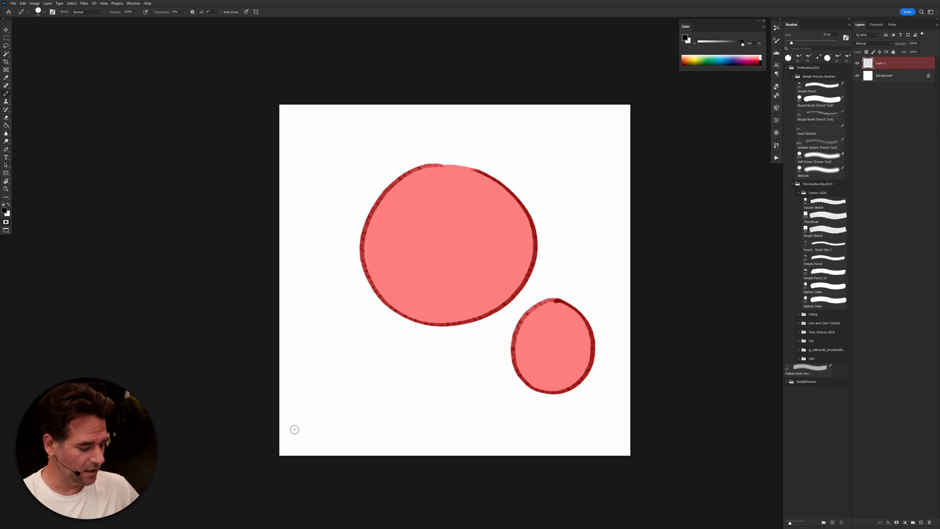
key("shift+b")
key("shift+b")
key("shift+b")
key("shift+b")
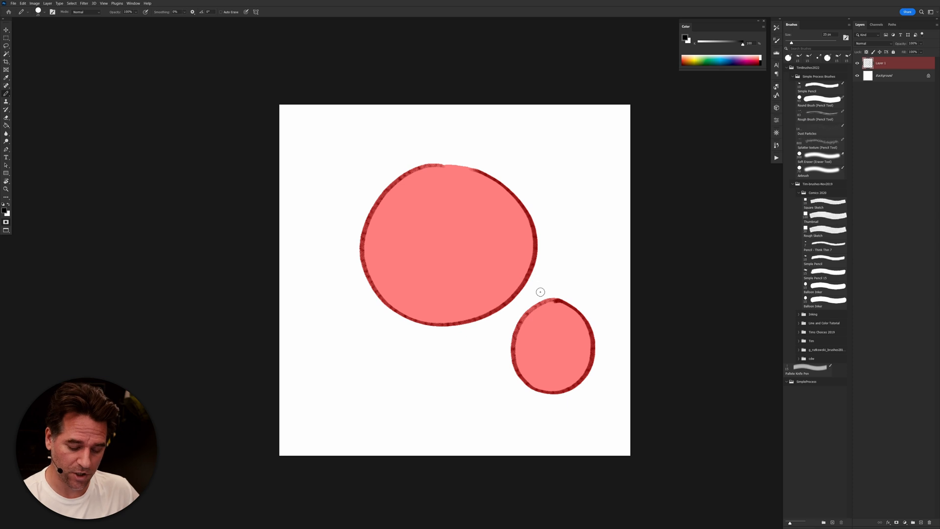
key("b")
key("shift+b")
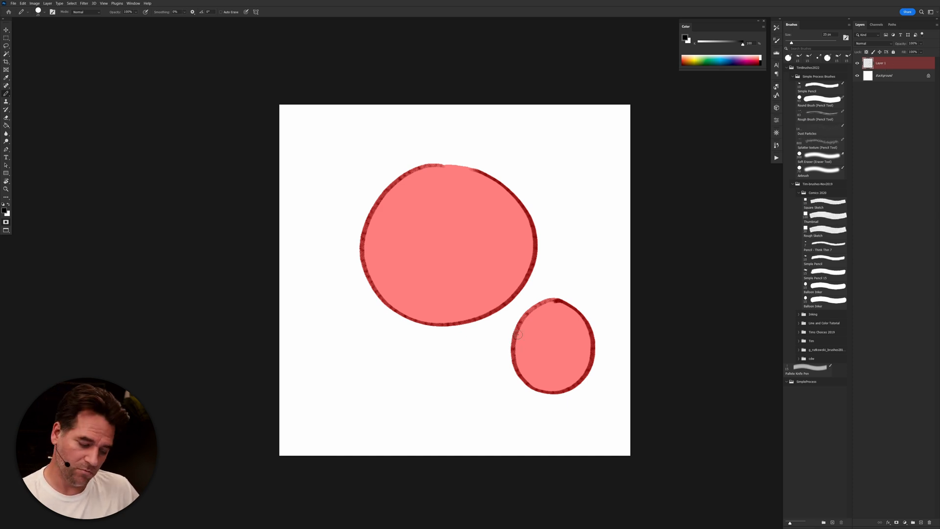
Step: Convert the Quick Mask back to a selection and add a new layer between the Background and the circle line layer
scroll(401, 249, "up", 2)
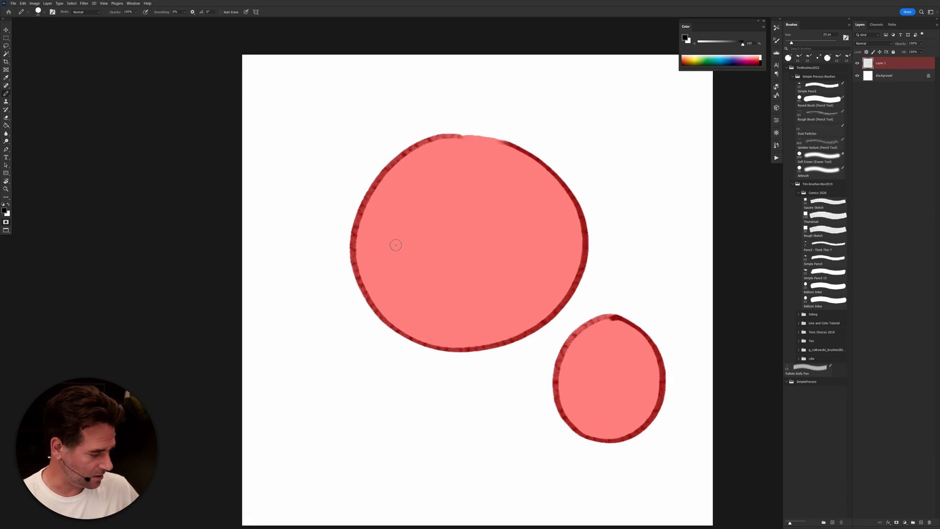
key("q")
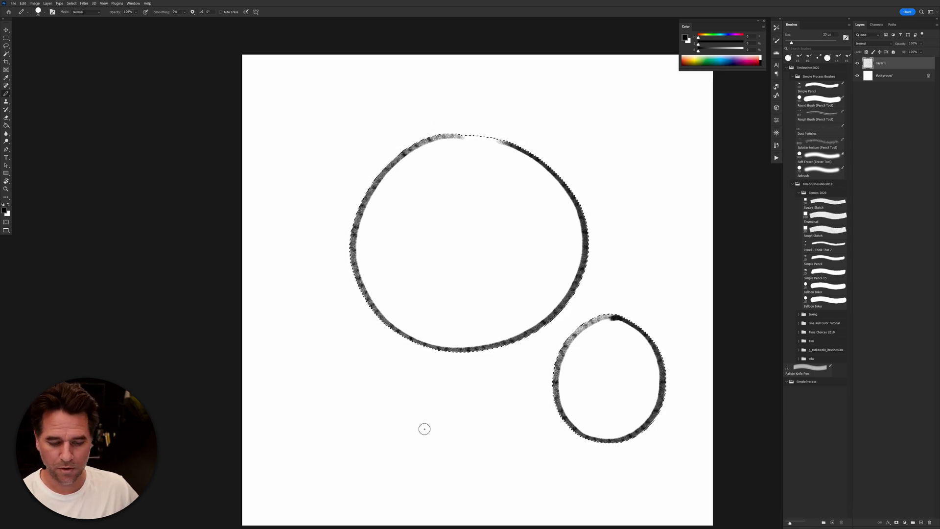
key("alt+bracketleft")
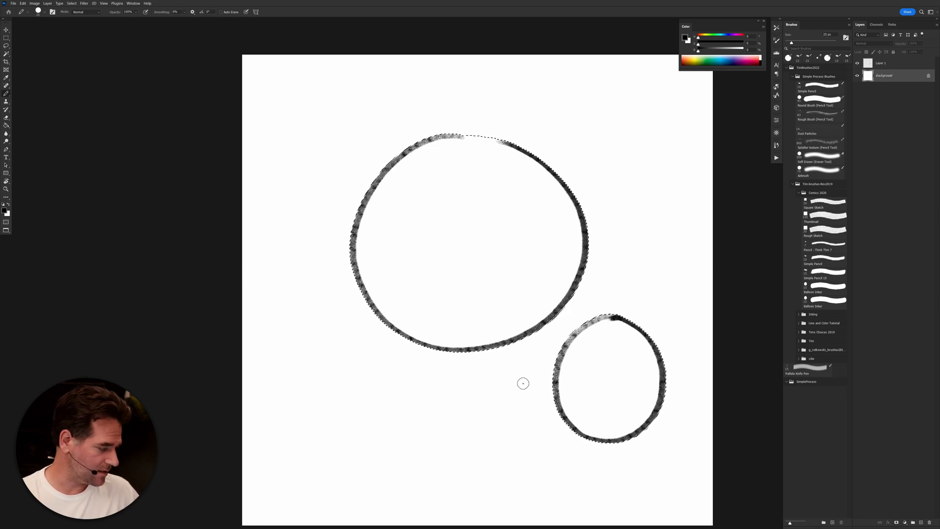
key("ctrl+shift+alt+n")
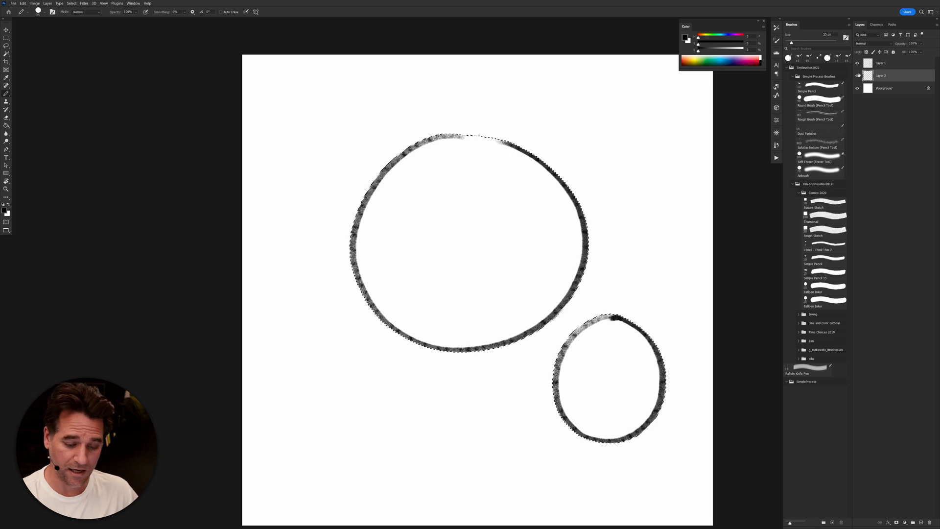
Step: Fill both selected circle interiors with light grey on the new layer and check the fill's edges with the line layer hidden and shown
left_click(731, 49)
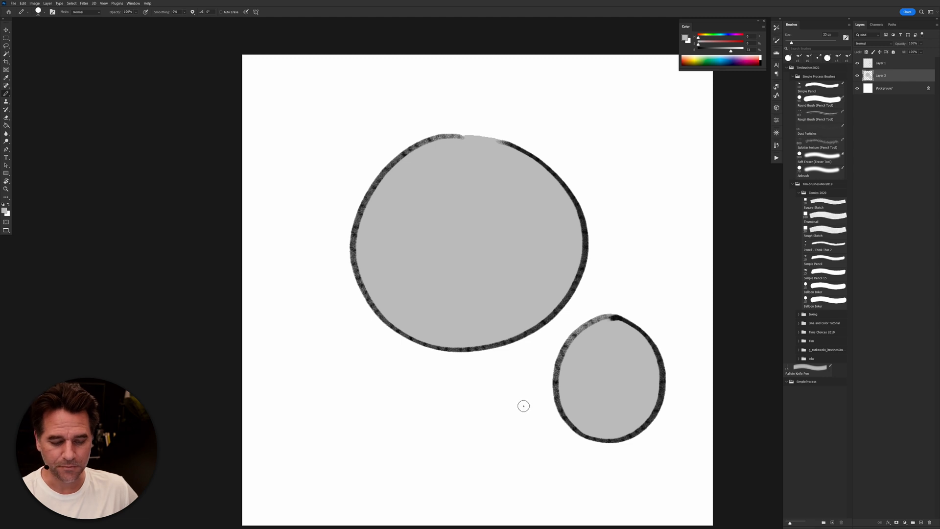
left_click(858, 62)
left_click_drag(428, 143, 456, 148)
left_click_drag(658, 258, 497, 164)
left_click(857, 64)
mouse_move(630, 321)
left_mouse_down()
mouse_move(615, 338)
mouse_move(623, 322)
left_mouse_up()
left_click(870, 89)
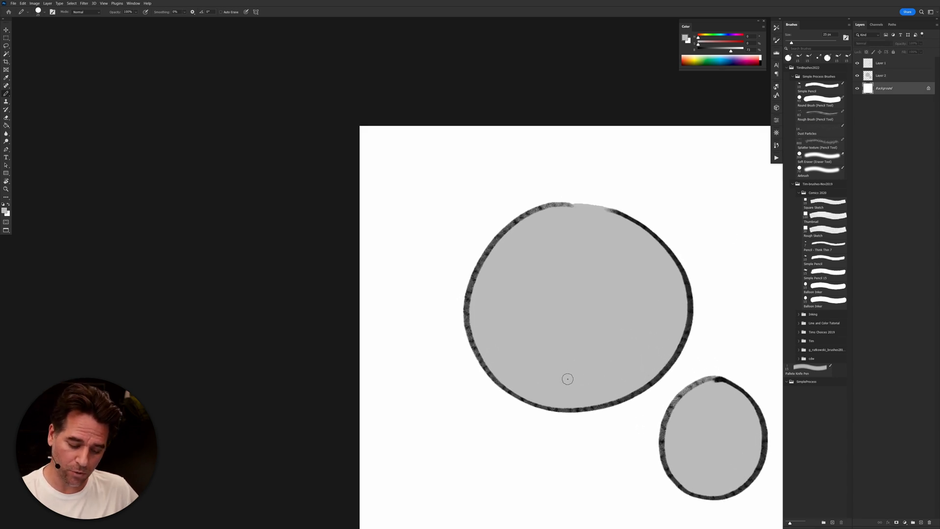
left_click_drag(466, 307, 485, 303)
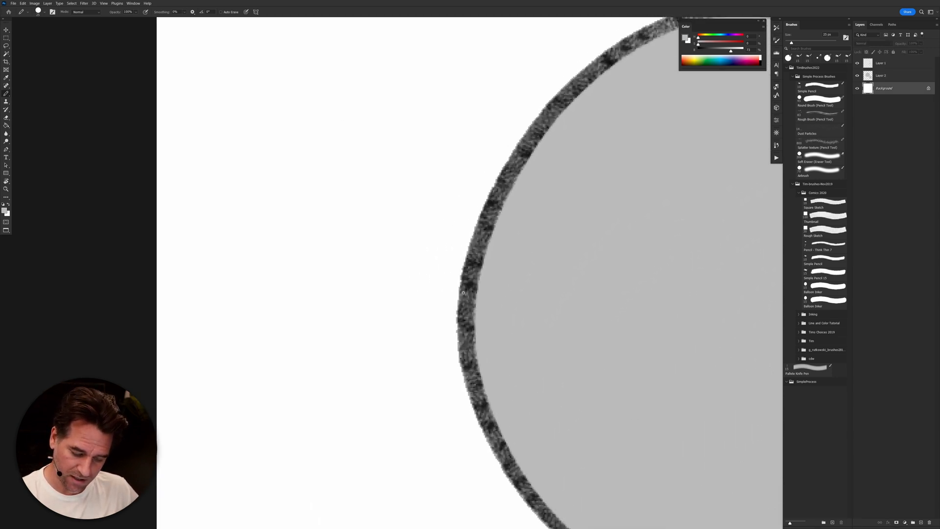
left_click_drag(559, 166, 443, 268)
Step: Lock the transparent pixels of the circle fill layer and refill both circles with muted red
left_click(722, 43)
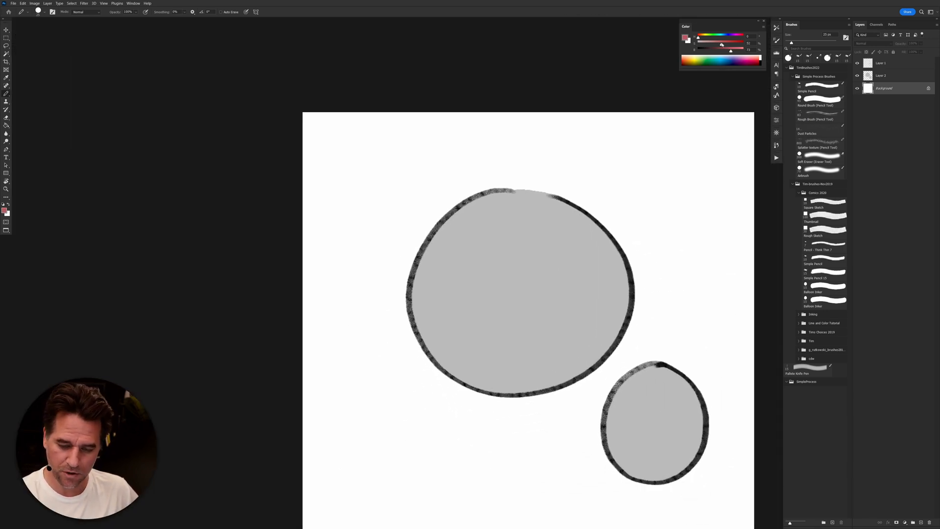
left_click(889, 78)
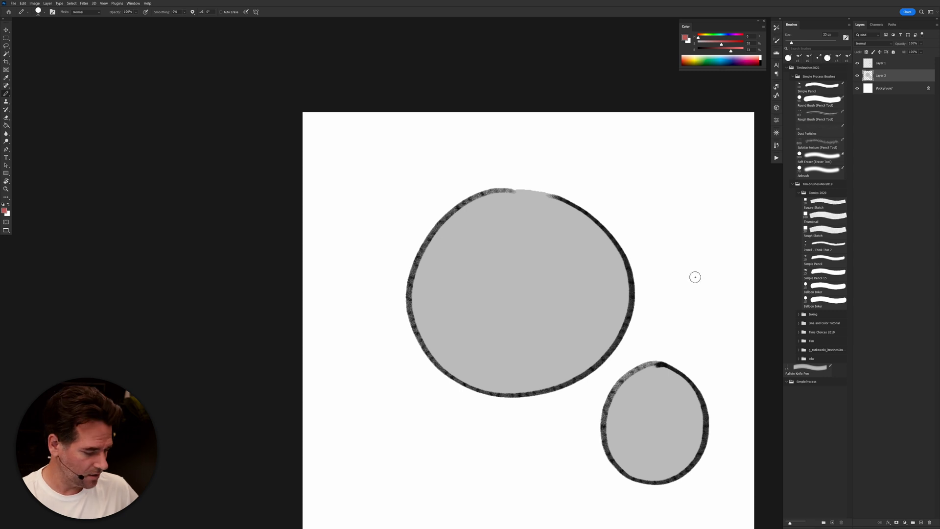
key("slash")
key("alt+BackSpace")
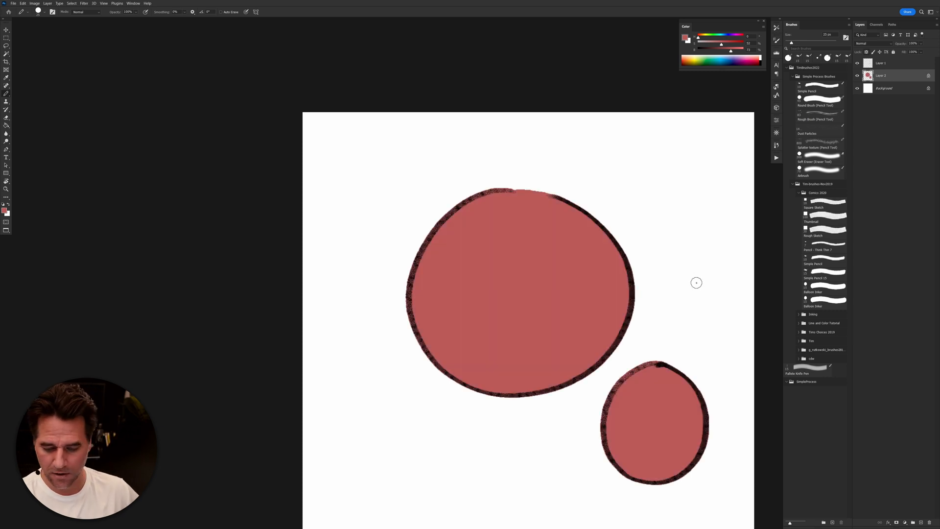
Step: Test the locked transparency by painting pale yellow Pencil strokes across the large red circle, and undo them all
left_click(875, 89)
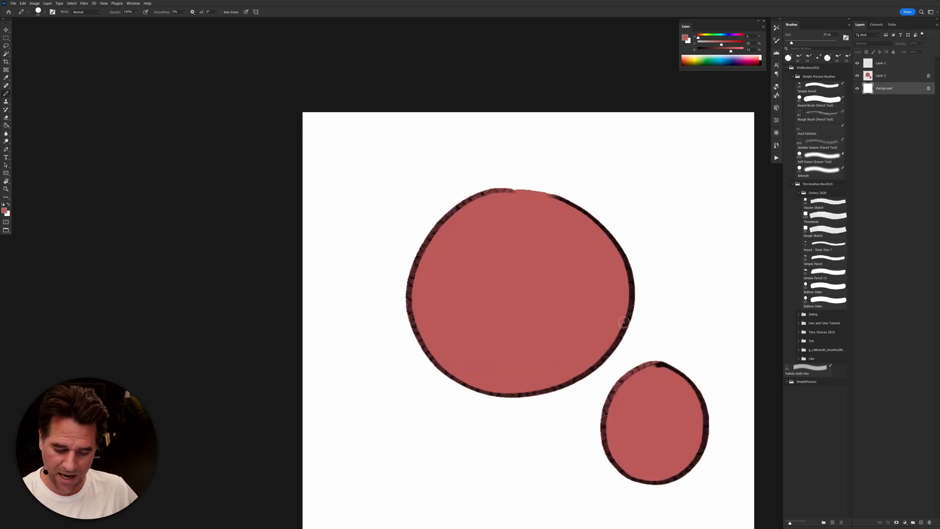
left_click(738, 49)
left_click_drag(729, 44, 709, 44)
left_click(704, 38)
key("alt+bracketright")
mouse_move(617, 248)
left_mouse_down()
mouse_move(504, 330)
mouse_move(523, 177)
mouse_move(538, 176)
mouse_move(542, 242)
mouse_move(460, 273)
mouse_move(470, 294)
mouse_move(446, 278)
left_mouse_up()
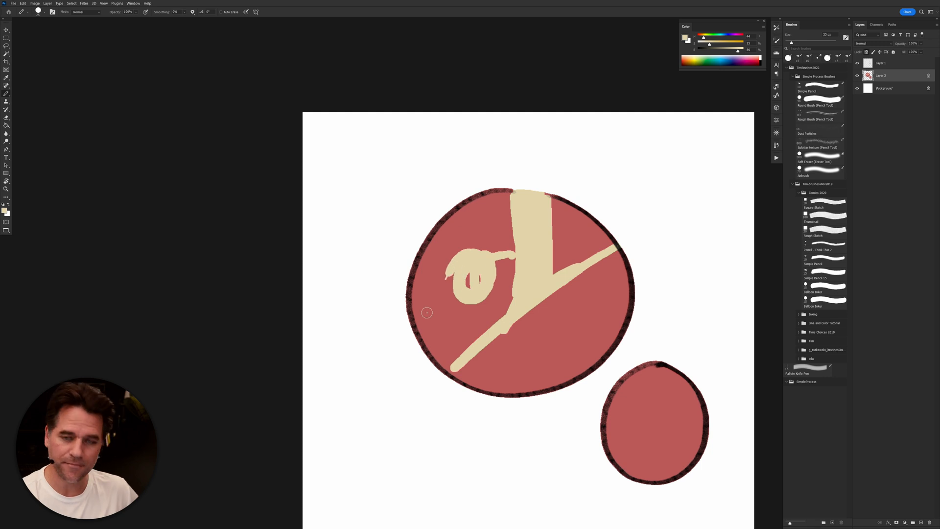
key("ctrl+z")
key("ctrl+z")
key("ctrl+z")
key("ctrl+z")
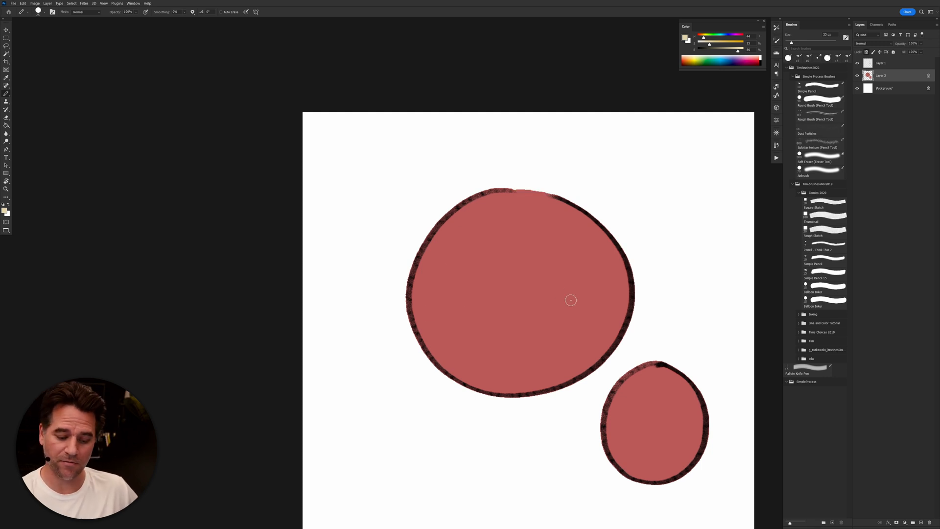
mouse_move(411, 272)
left_mouse_down()
mouse_move(631, 267)
mouse_move(409, 282)
left_mouse_up()
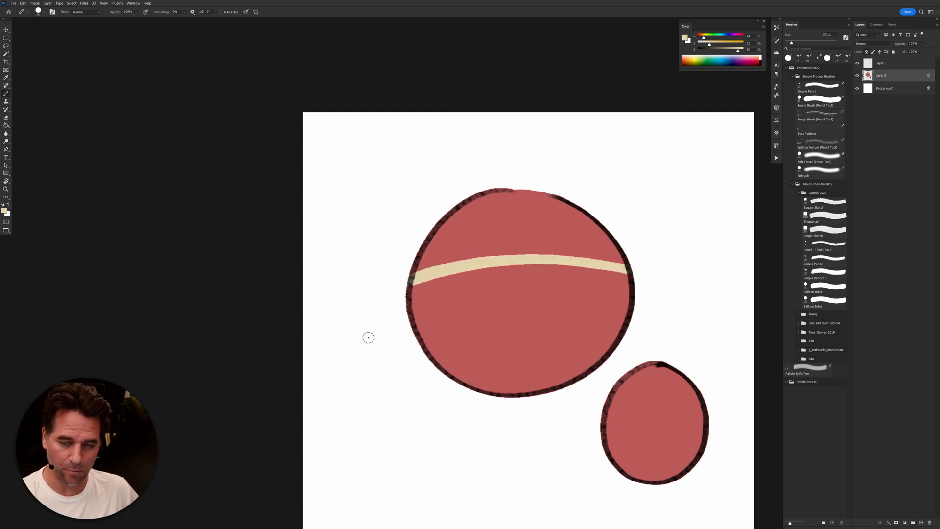
key("ctrl+z")
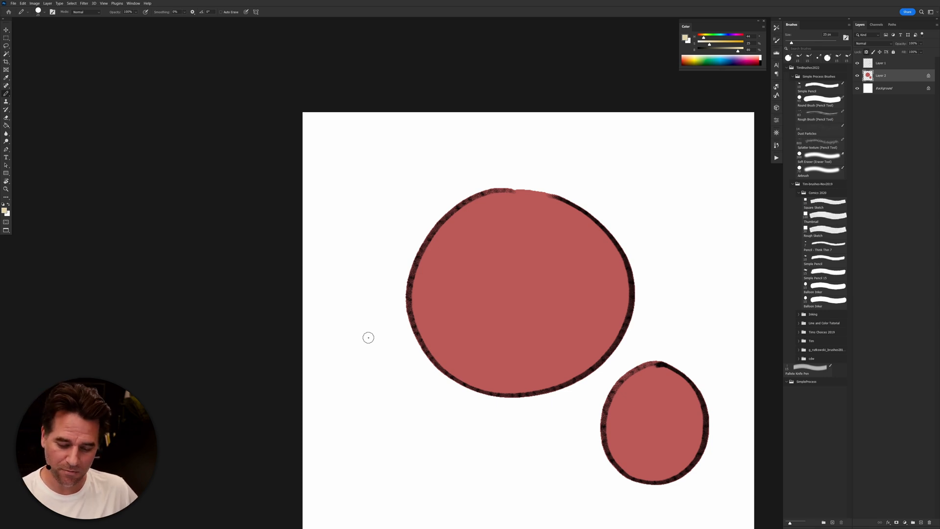
Step: Fill the Background layer with light blue and inspect the large circle's edge against it
left_click(884, 88)
left_click_drag(710, 44, 723, 38)
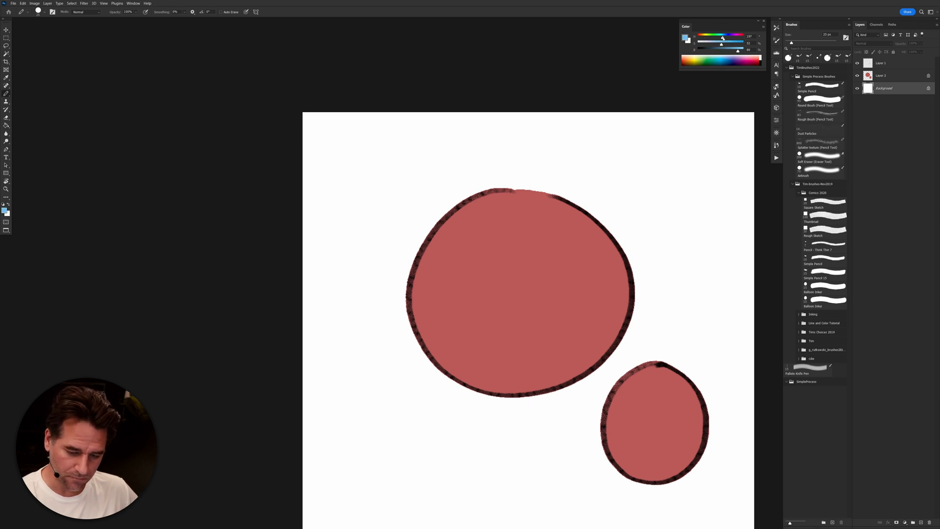
key("alt+BackSpace")
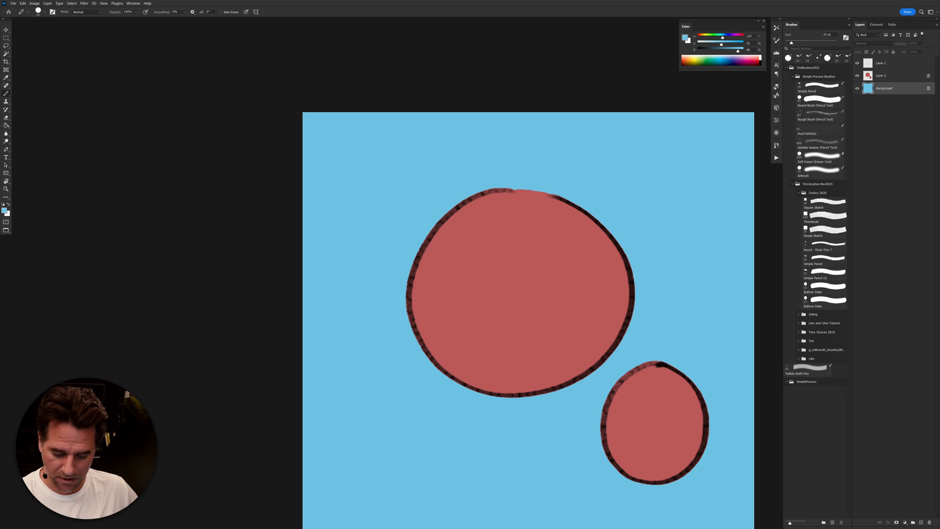
scroll(409, 315, "up", 10)
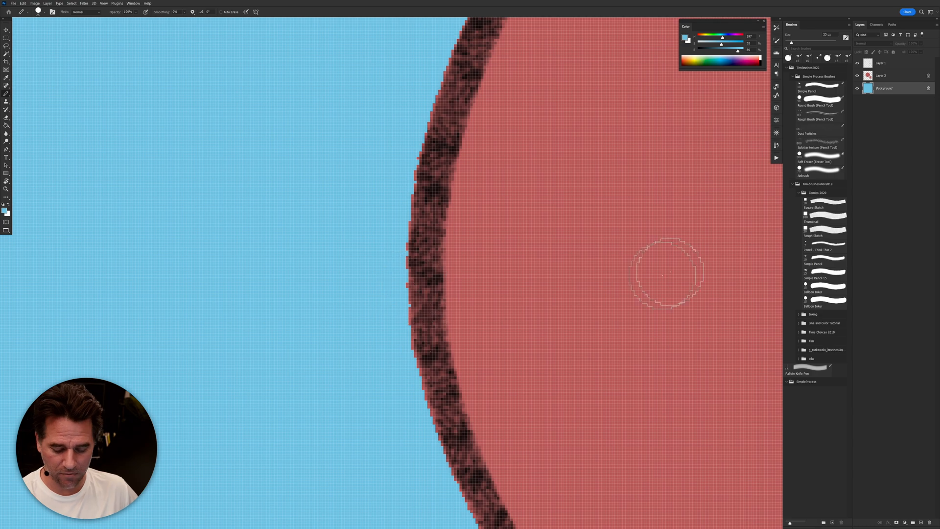
Step: Sample the circles' red, shift it to a light cream, and refill the circles on the locked fill layer
left_click(888, 77)
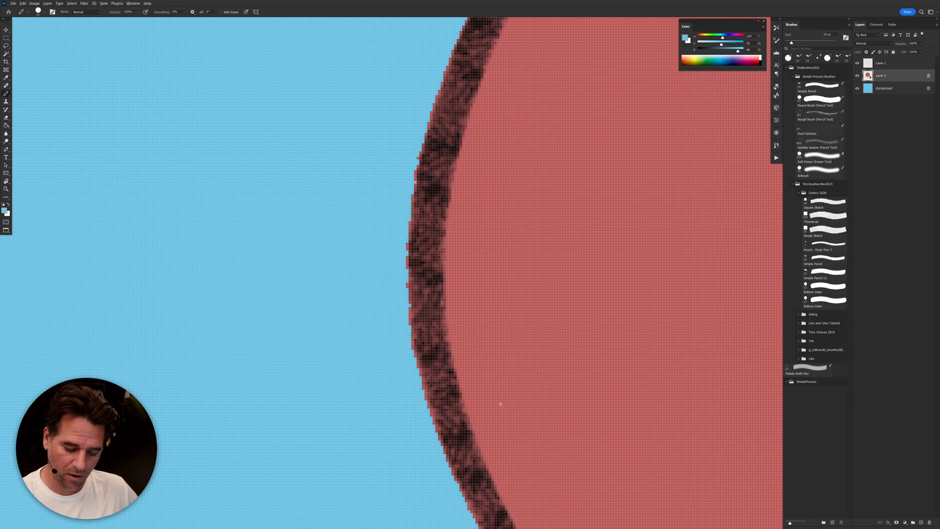
scroll(499, 404, "down", 8)
left_click_drag(623, 331, 588, 332)
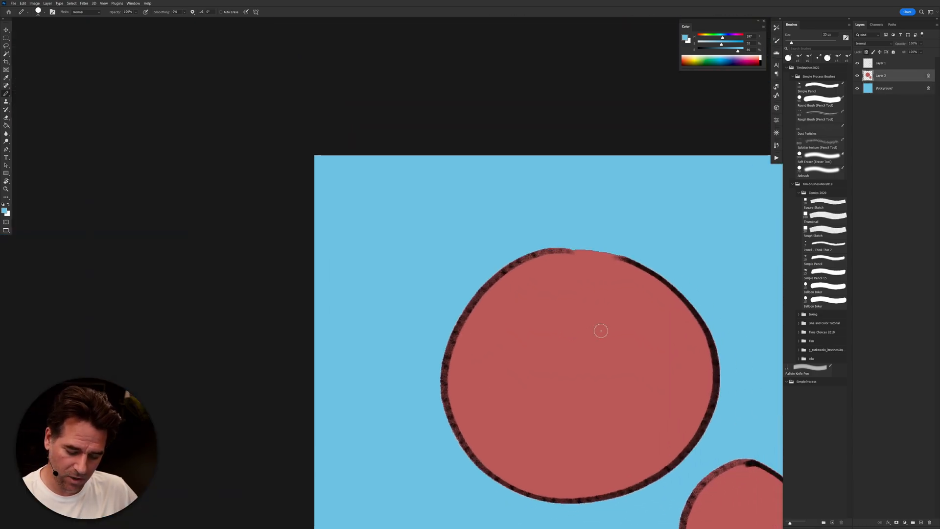
left_click(611, 278, "alt")
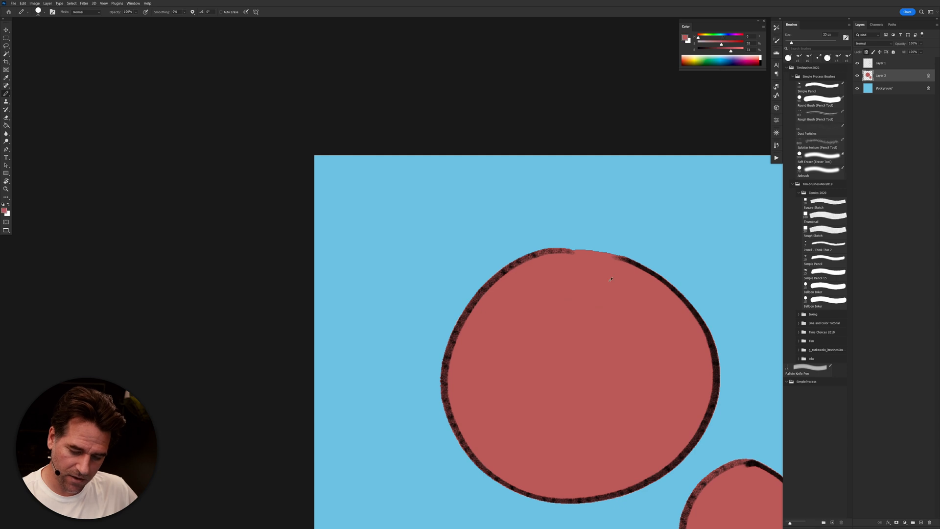
left_click_drag(733, 52, 704, 39)
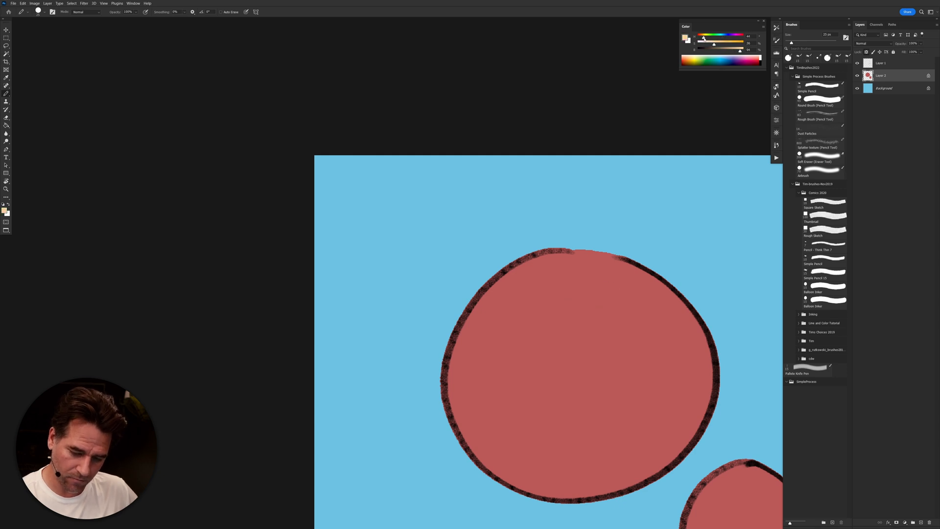
key("alt+BackSpace")
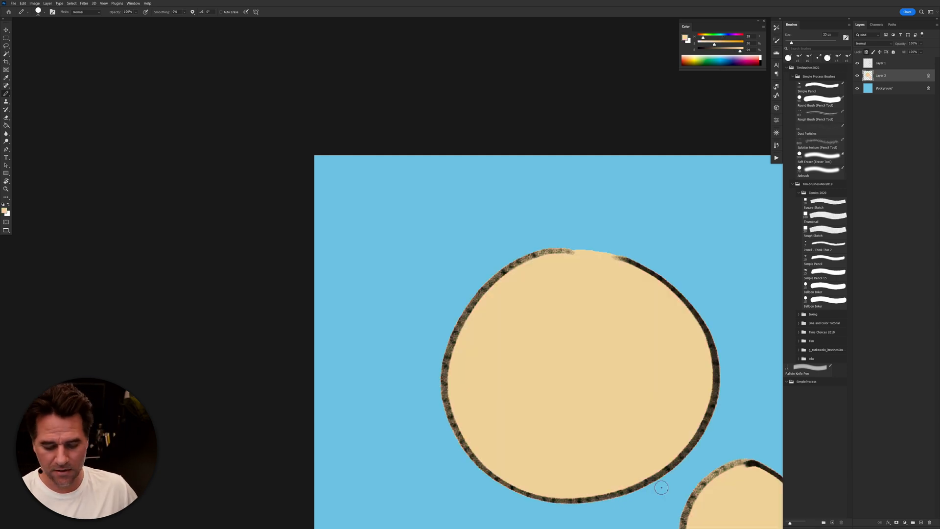
Step: Fill the Background layer with dark brown at 27% brightness and inspect the jagged cream edge around the large circle
left_click(876, 89)
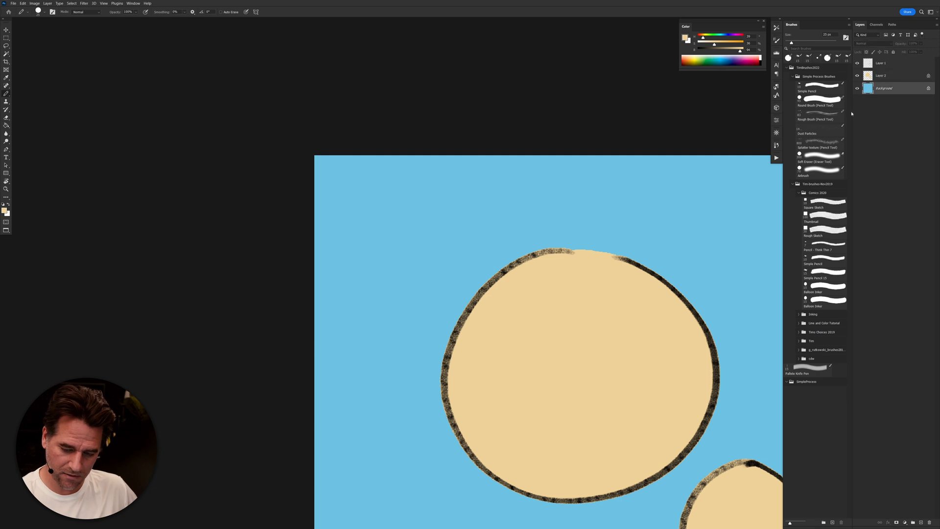
left_click_drag(740, 51, 711, 52)
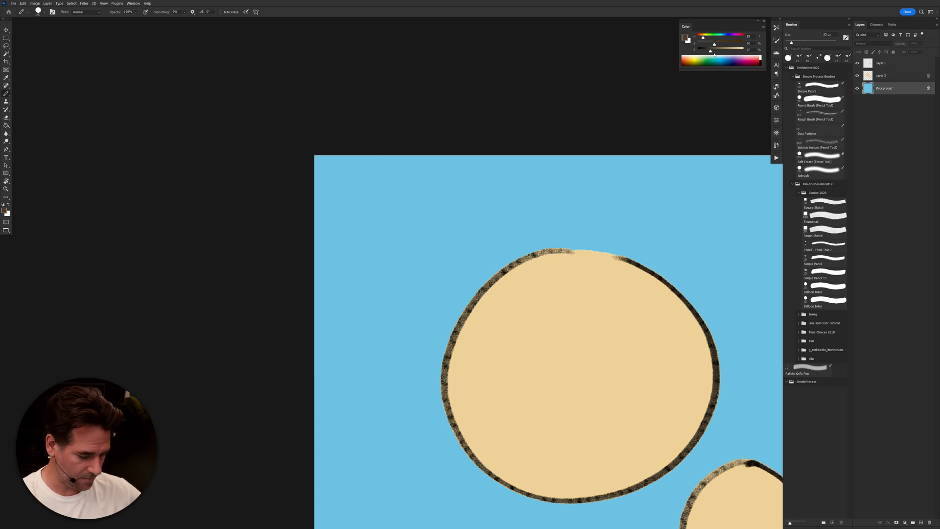
key("alt+BackSpace")
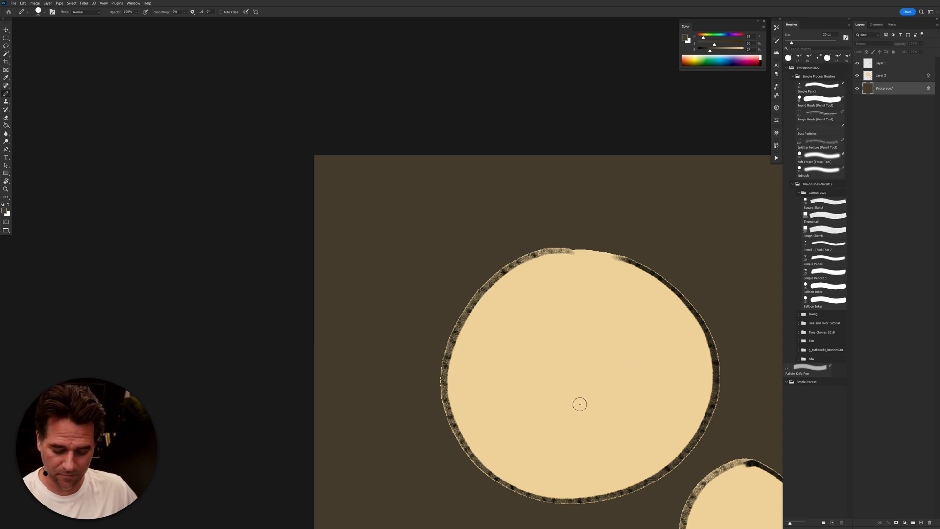
mouse_move(506, 270)
left_mouse_down()
mouse_move(535, 260)
mouse_move(507, 255)
left_mouse_up()
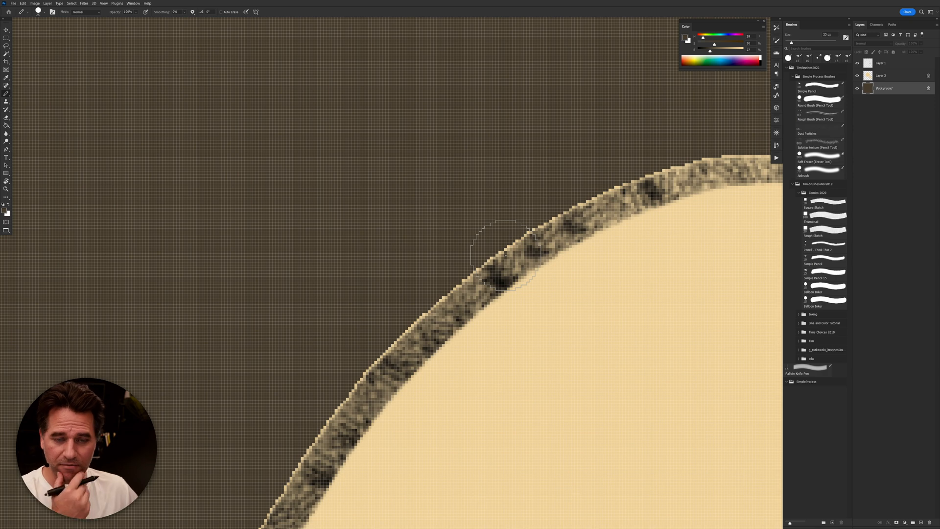
left_click_drag(546, 345, 519, 348)
mouse_move(598, 346)
left_mouse_down()
mouse_move(544, 286)
mouse_move(533, 244)
left_mouse_up()
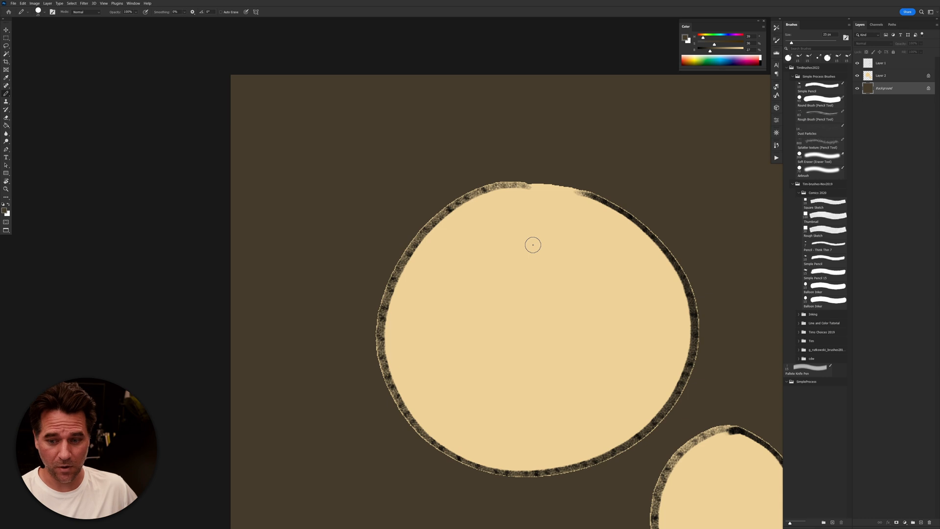
left_click_drag(600, 373, 518, 334)
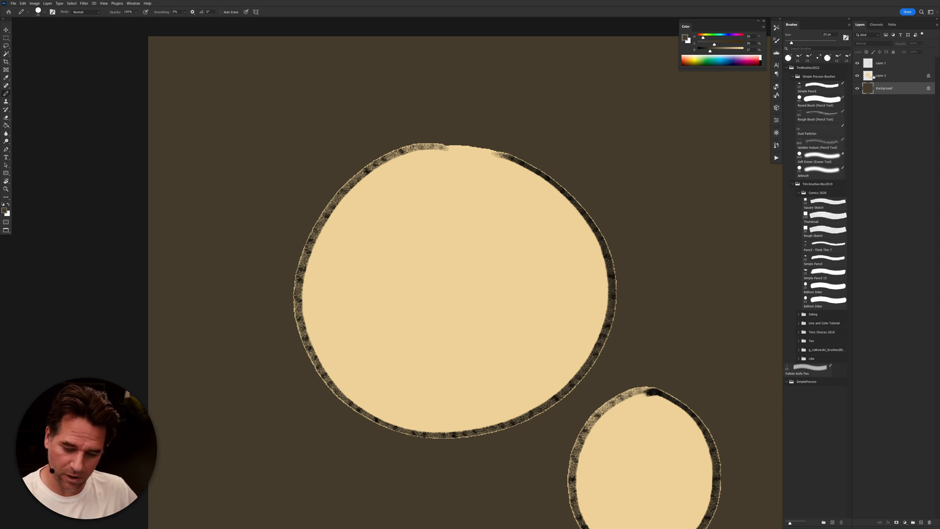
Step: Sample the cream from the circle fill, hide Layer 2, and add a new layer above it
left_click(857, 76)
left_click(858, 76)
left_click(882, 76)
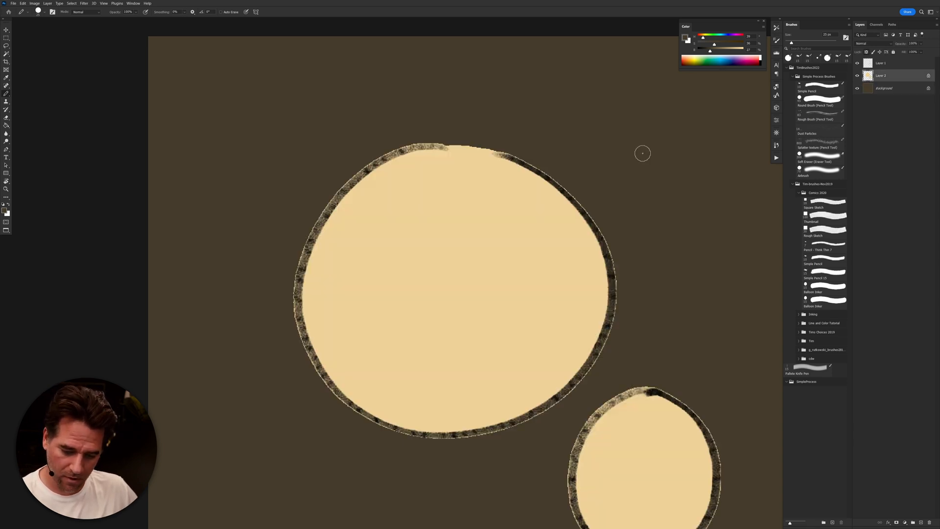
left_click(535, 222, "alt")
left_click(858, 76)
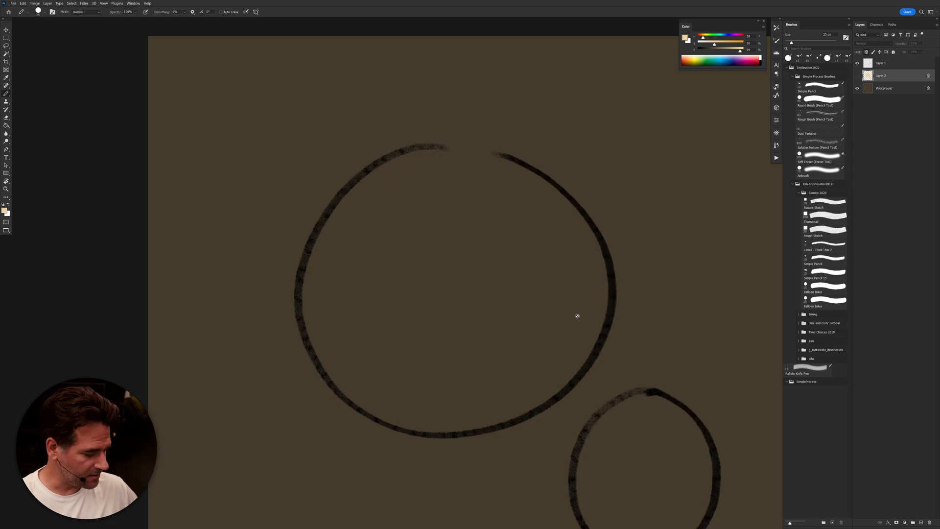
key("ctrl+shift+alt+n")
Step: Trace inside the large circle's outline with a cream Pencil line, fill its interior, and lock the layer's transparent pixels
mouse_move(421, 154)
left_mouse_down()
mouse_move(369, 176)
mouse_move(321, 235)
mouse_move(305, 296)
mouse_move(313, 338)
mouse_move(350, 394)
mouse_move(423, 424)
mouse_move(390, 422)
mouse_move(453, 426)
mouse_move(532, 405)
mouse_move(583, 356)
mouse_move(600, 322)
mouse_move(604, 284)
mouse_move(593, 241)
mouse_move(538, 179)
mouse_move(499, 161)
mouse_move(414, 163)
left_mouse_up()
key("g")
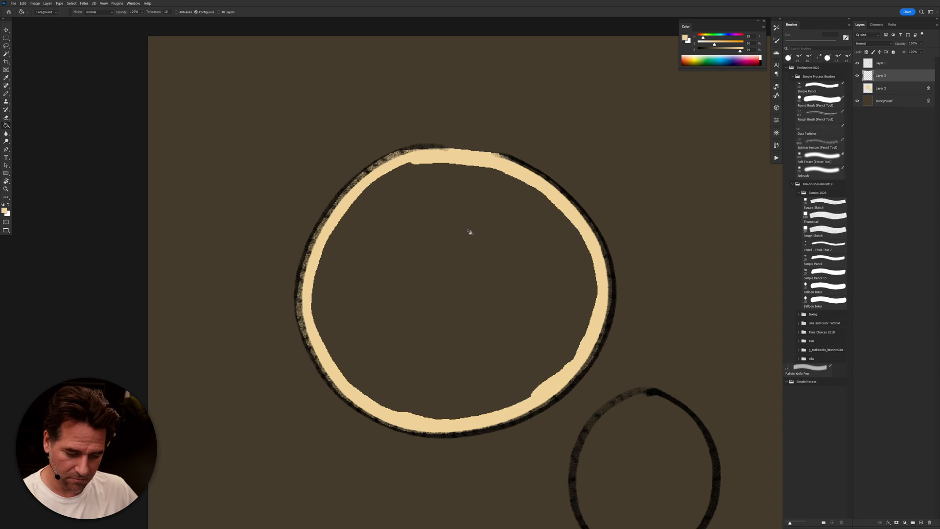
left_click(470, 232)
key("b")
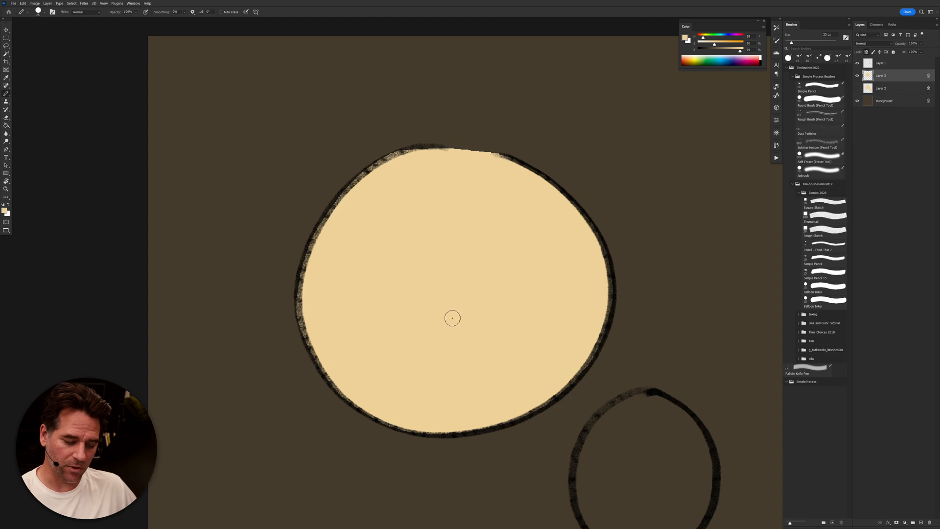
Step: Examine the hand-drawn fill's edge against the large circle's outline, both up close and at thumbnail size
left_click_drag(321, 218, 396, 238)
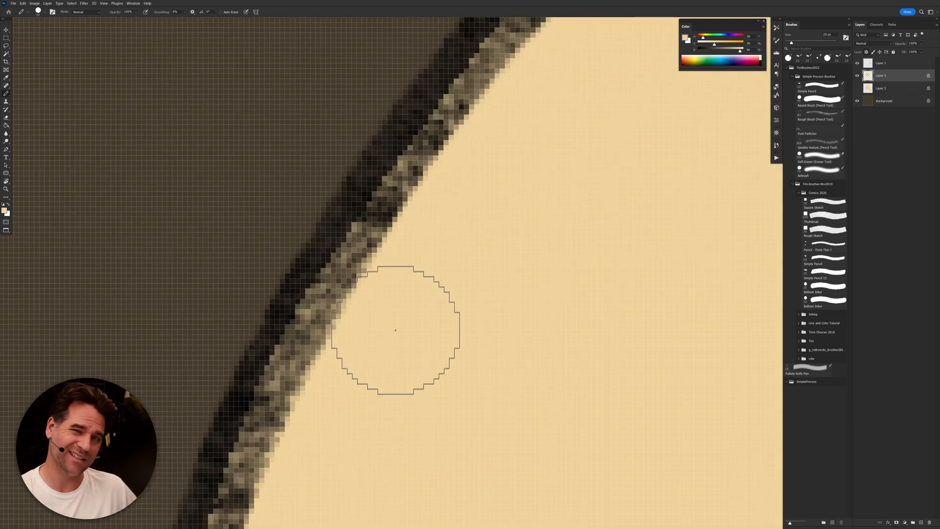
left_click_drag(405, 305, 369, 381)
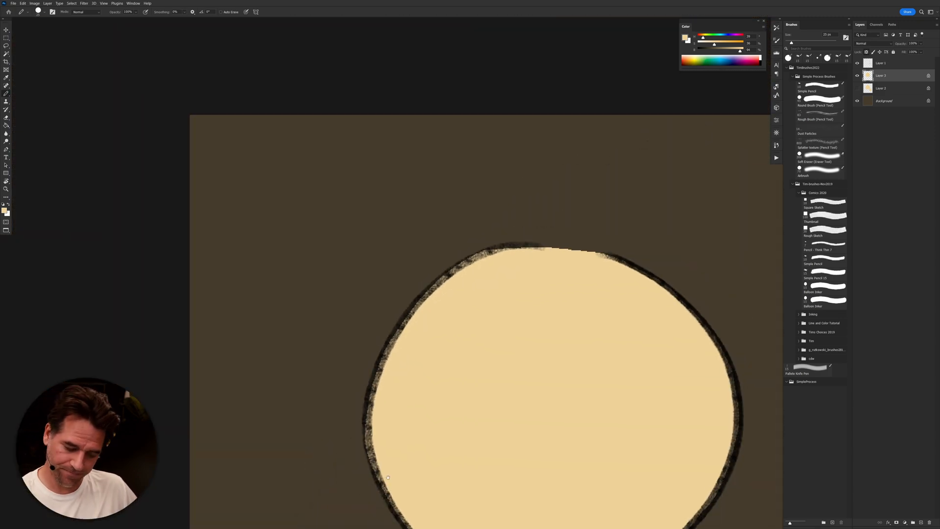
left_click_drag(579, 386, 542, 358)
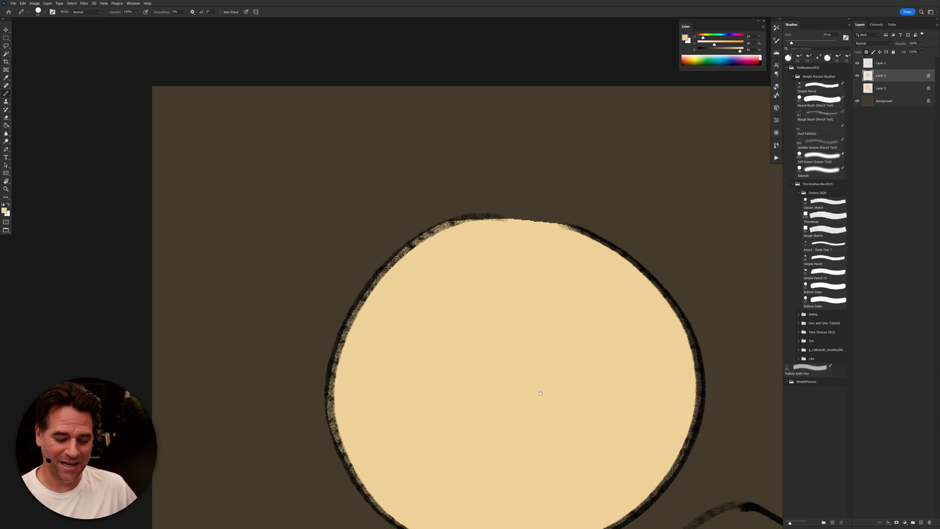
scroll(563, 319, "down", 6)
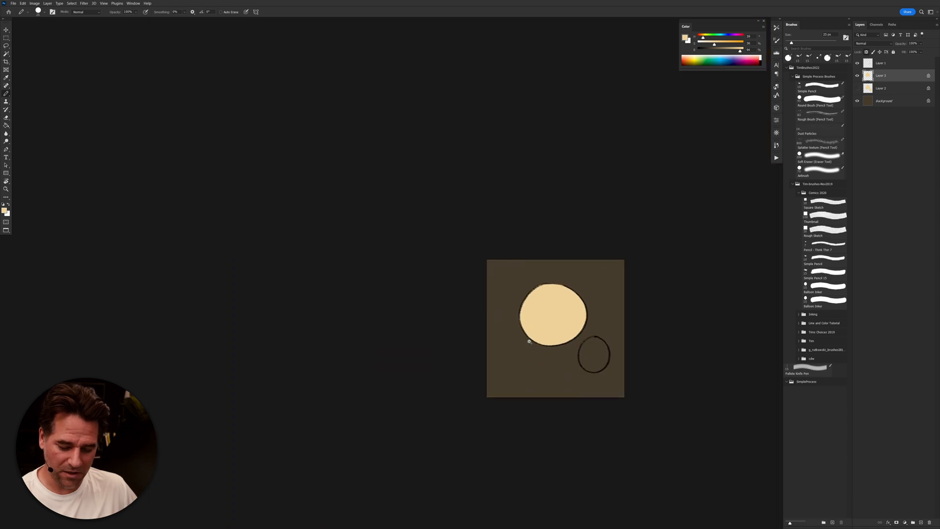
scroll(526, 343, "down", 1)
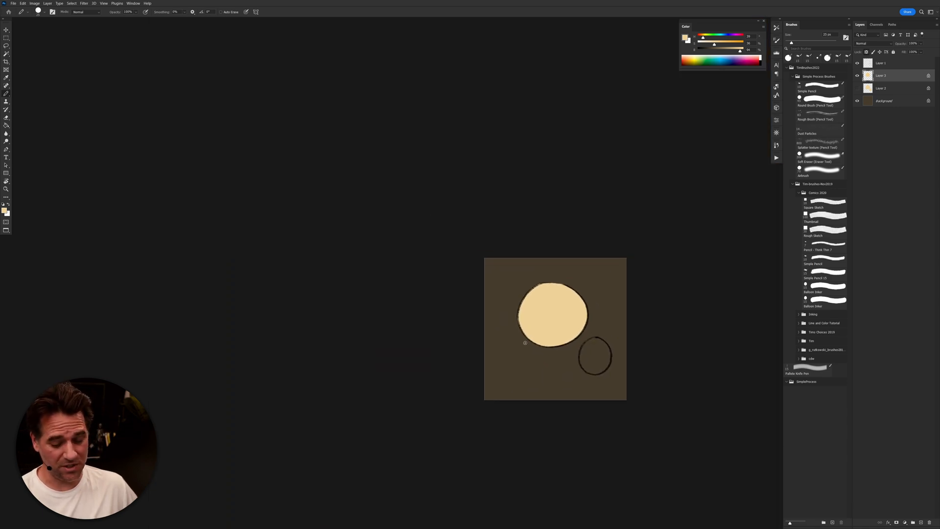
scroll(568, 311, "down", 4)
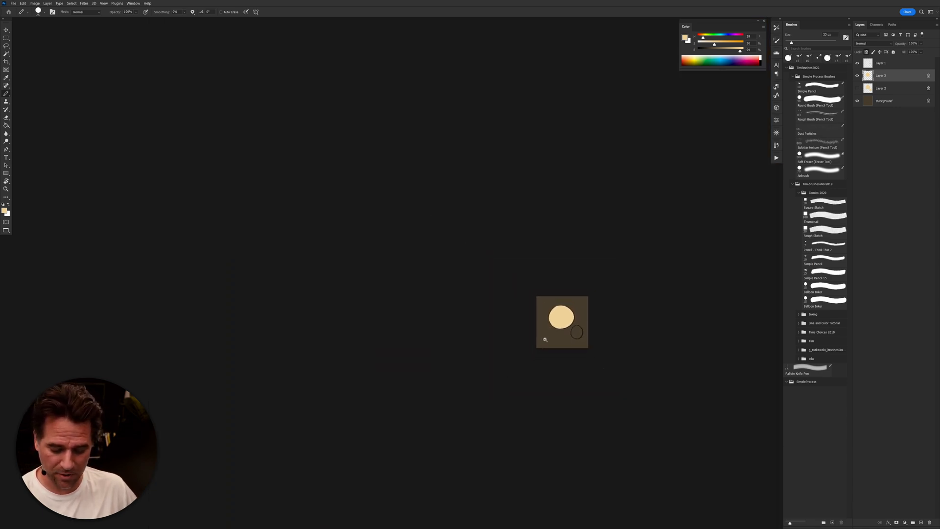
Step: Compare the large circle's cream fill with the Layer 1 line art hidden and shown
left_click_drag(545, 339, 590, 325)
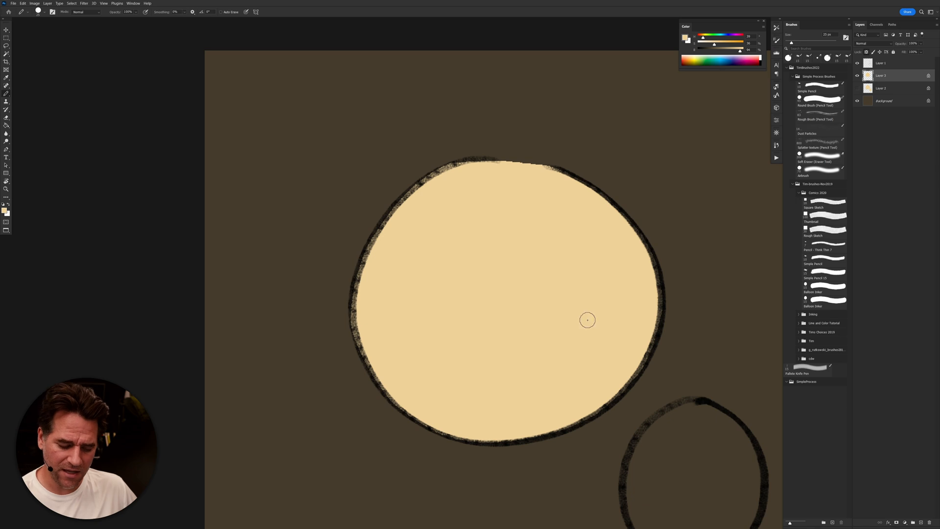
left_click_drag(568, 369, 567, 383)
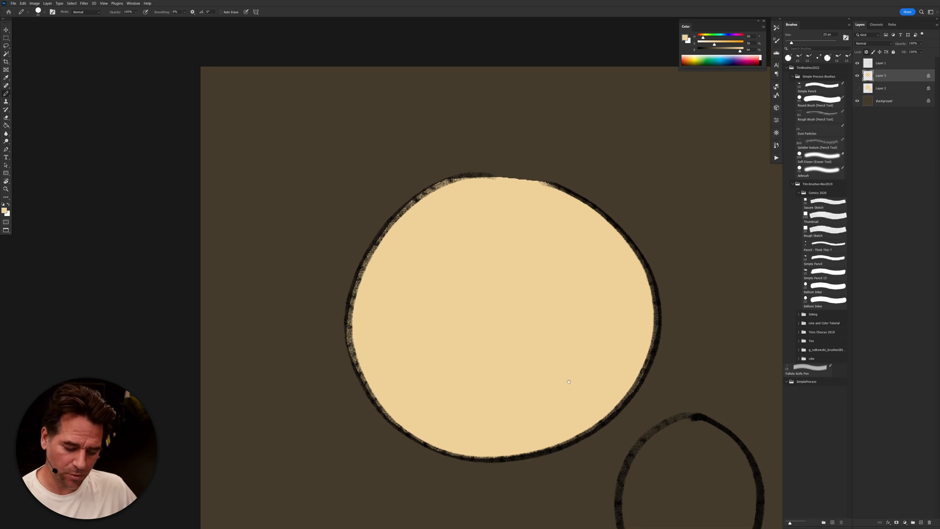
left_click(870, 63)
left_click(858, 64)
left_click(858, 64)
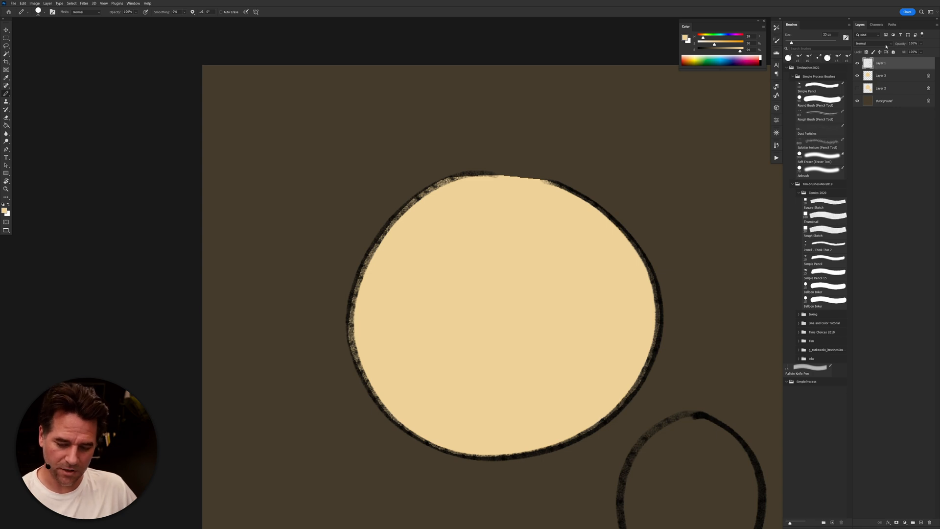
Step: Add a white-filled layer above Layer 3 and merge the Layer 1 line art into it
left_click(884, 79)
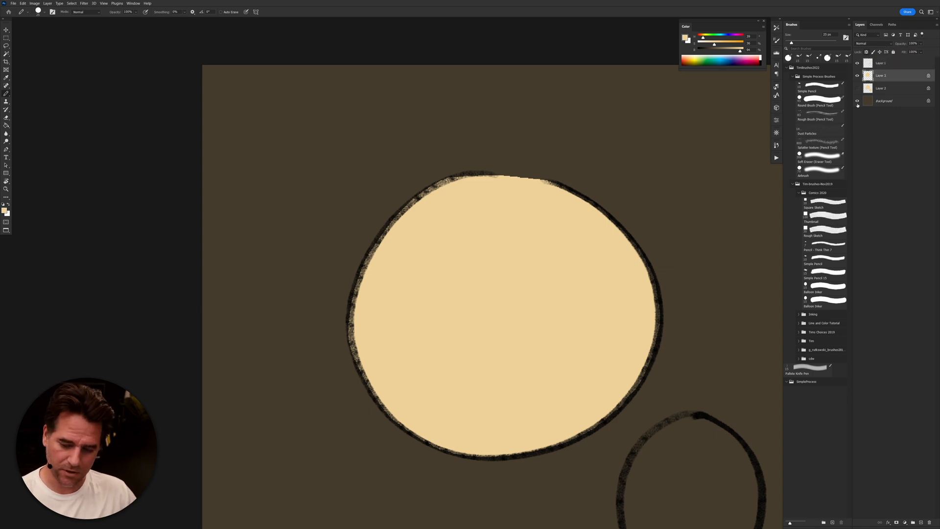
key("ctrl+shift+alt+n")
key("ctrl+BackSpace")
left_click(888, 63)
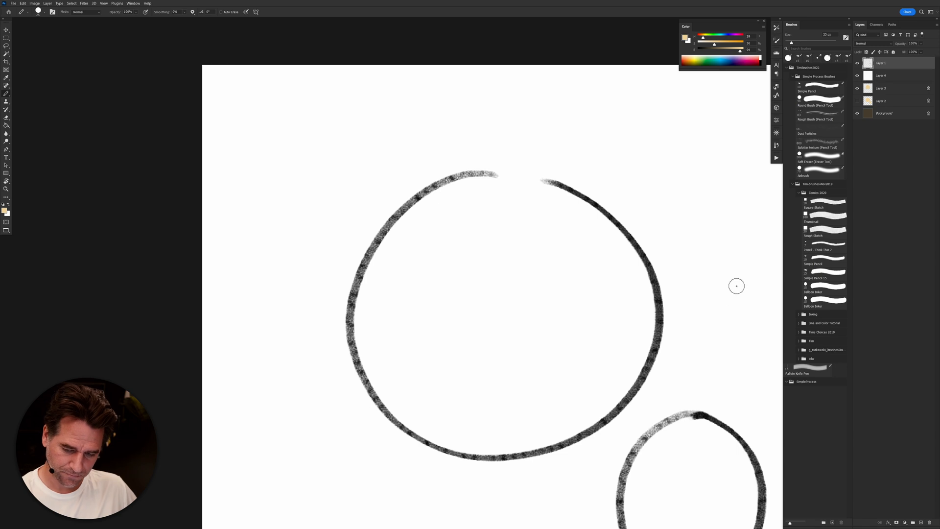
key("ctrl+e")
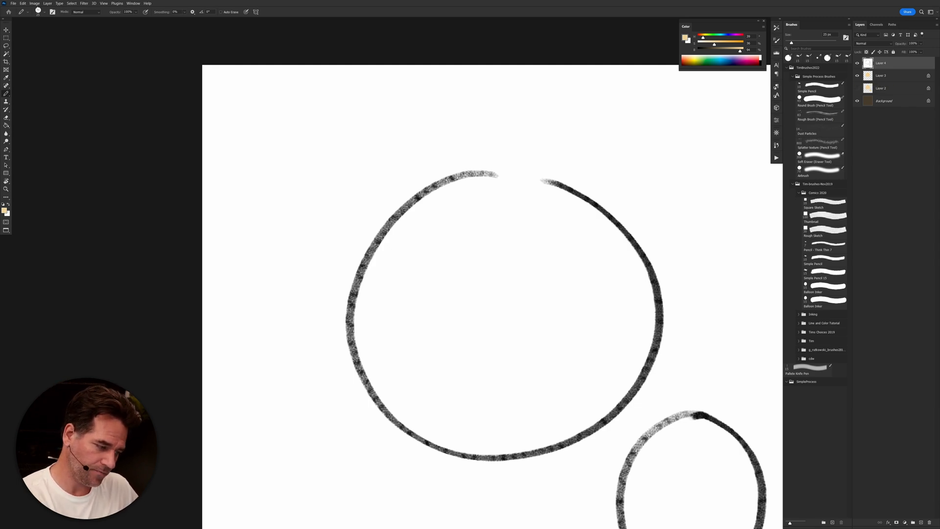
Step: Apply Selective Color to the merged line art's Neutrals with Cyan -32, Magenta +33 and Yellow +42
left_click(35, 3)
mouse_move(52, 13)
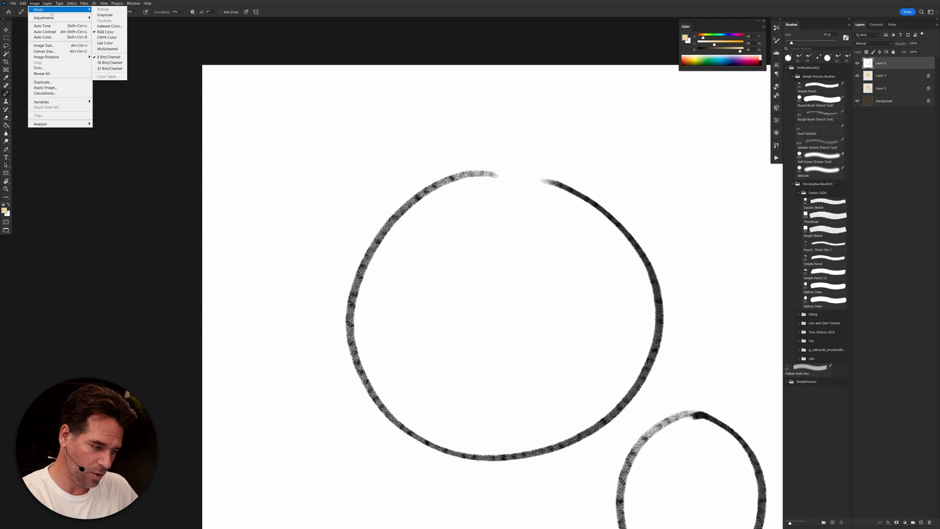
left_click(171, 4)
left_click(35, 4)
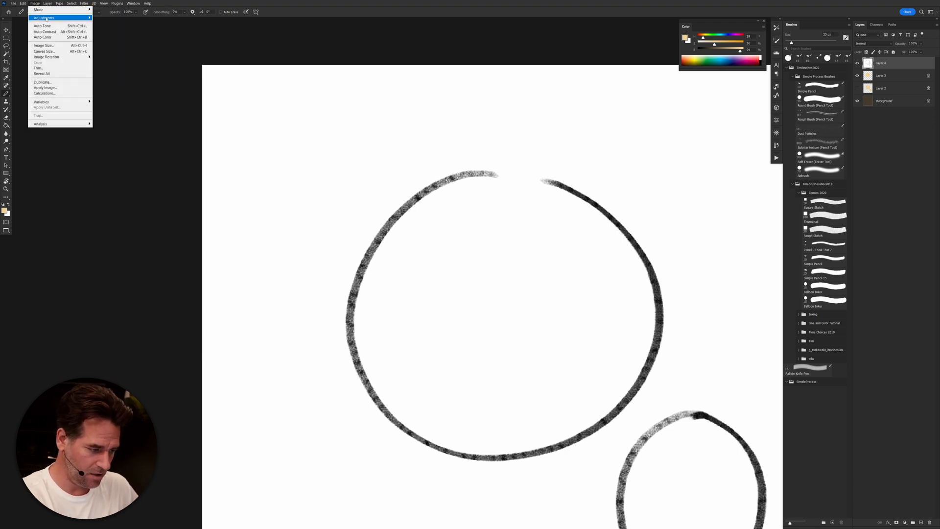
mouse_move(59, 17)
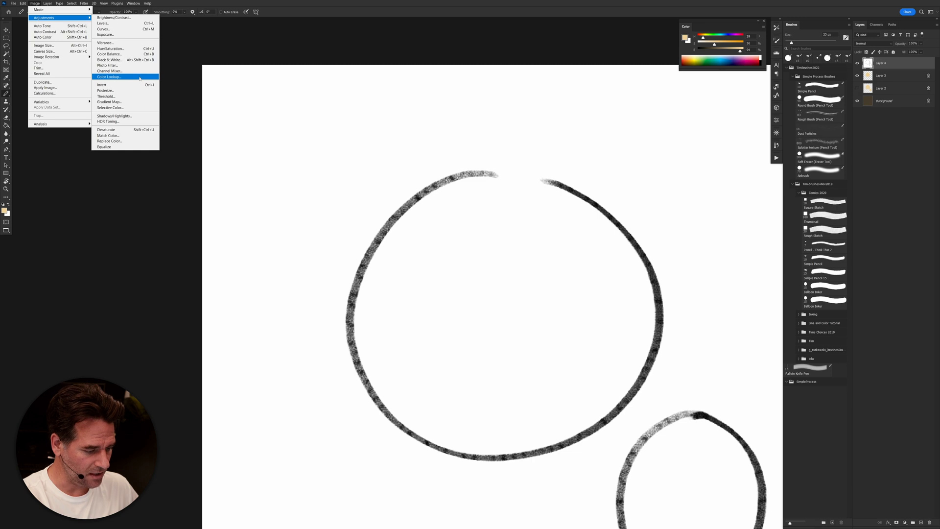
left_click(142, 107)
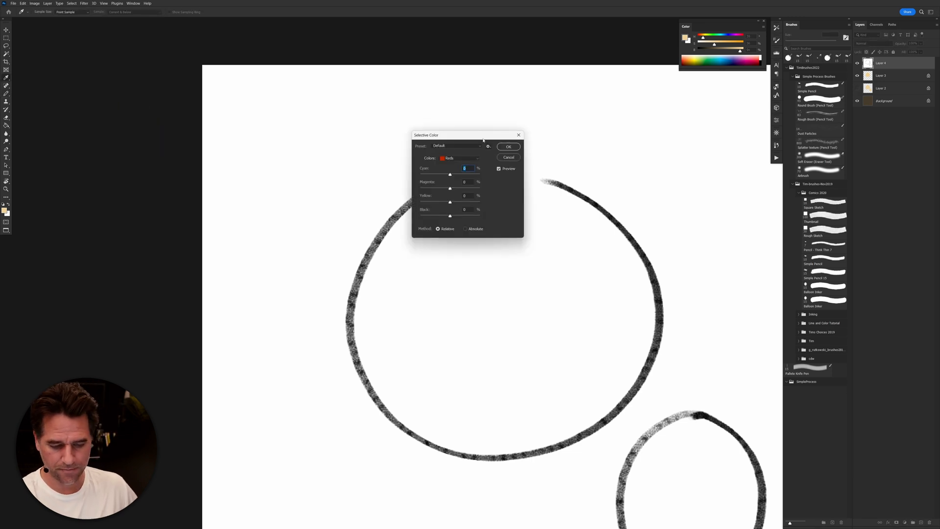
left_click_drag(484, 141, 425, 118)
left_click(411, 137)
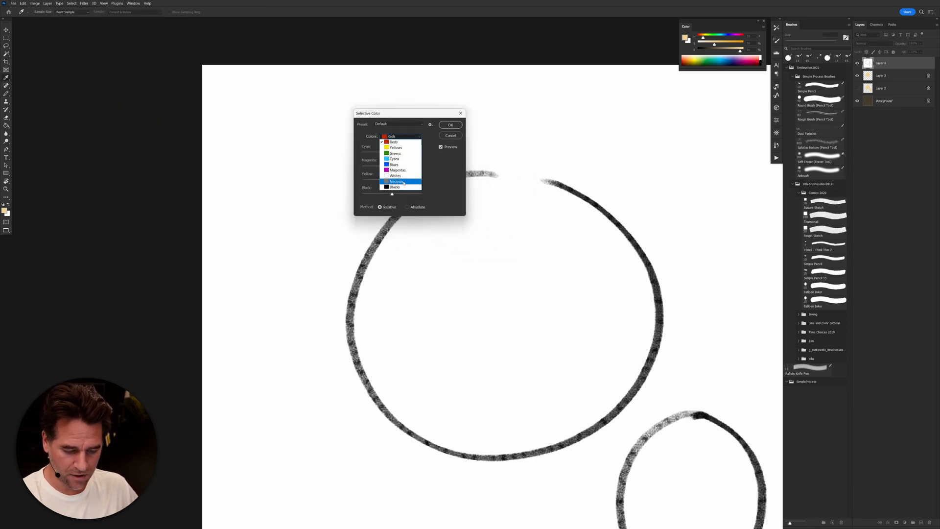
left_click(404, 181)
left_click_drag(434, 117, 364, 79)
mouse_move(323, 119)
left_mouse_down()
mouse_move(332, 117)
mouse_move(313, 120)
mouse_move(335, 143)
mouse_move(333, 130)
left_mouse_up()
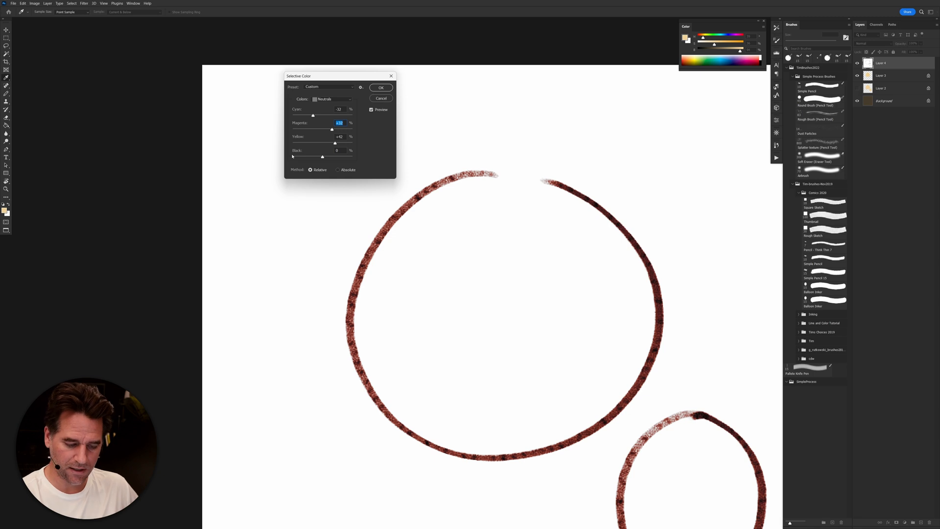
left_click(381, 88)
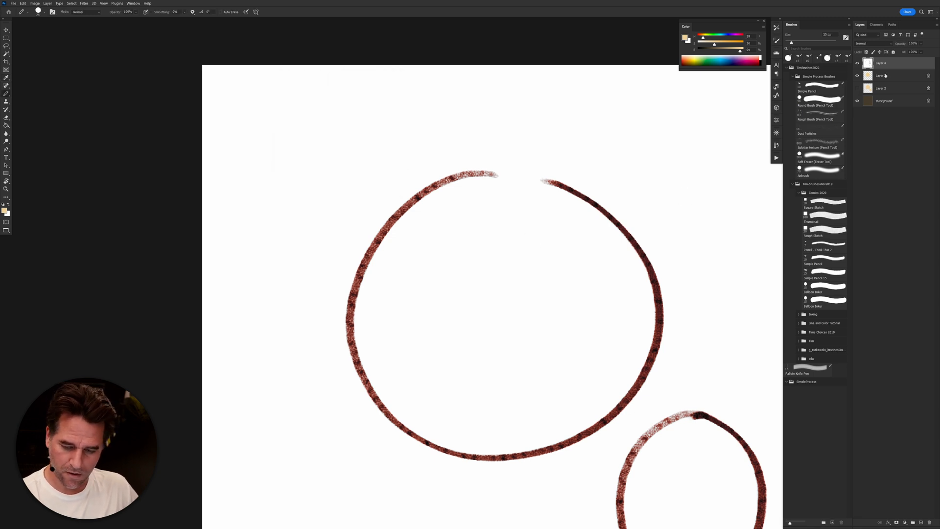
Step: Apply a second Selective Color adjustment to the line art, raising Yellow in the Whites
left_click(33, 4)
mouse_move(46, 17)
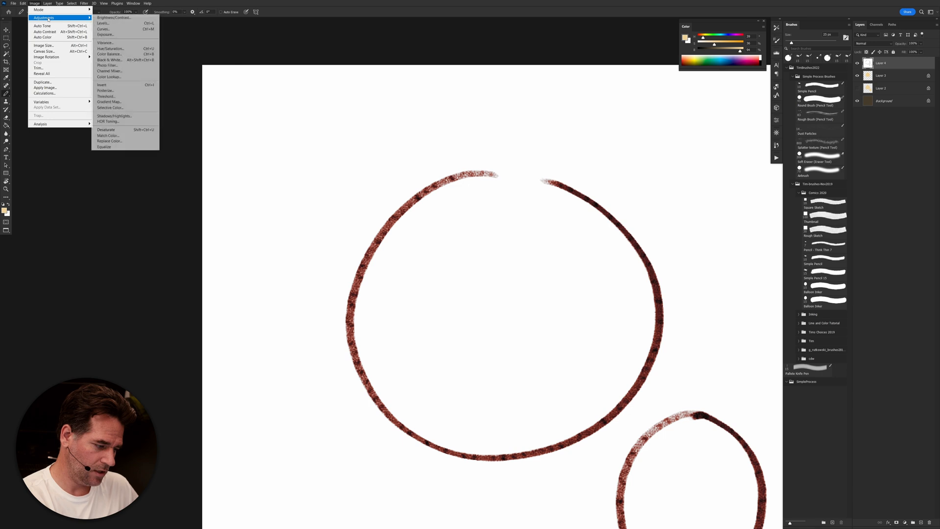
left_click(142, 108)
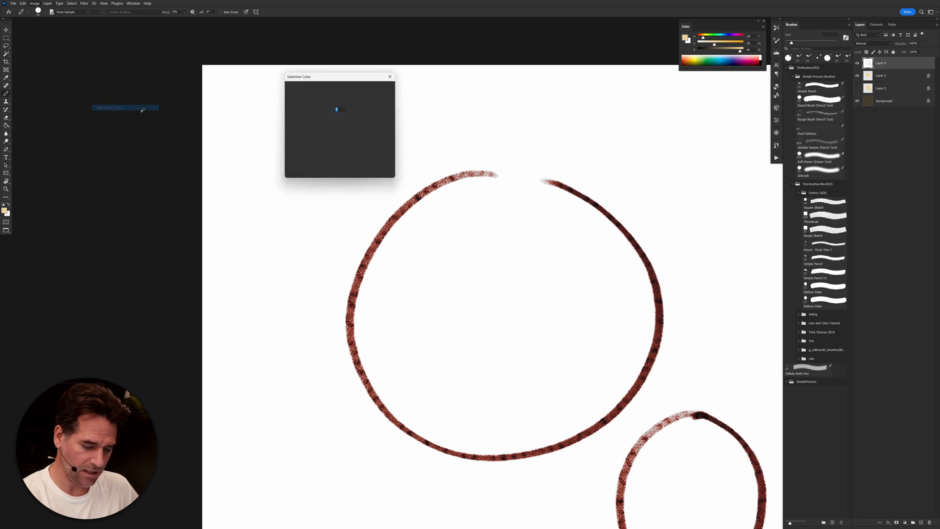
left_click(332, 99)
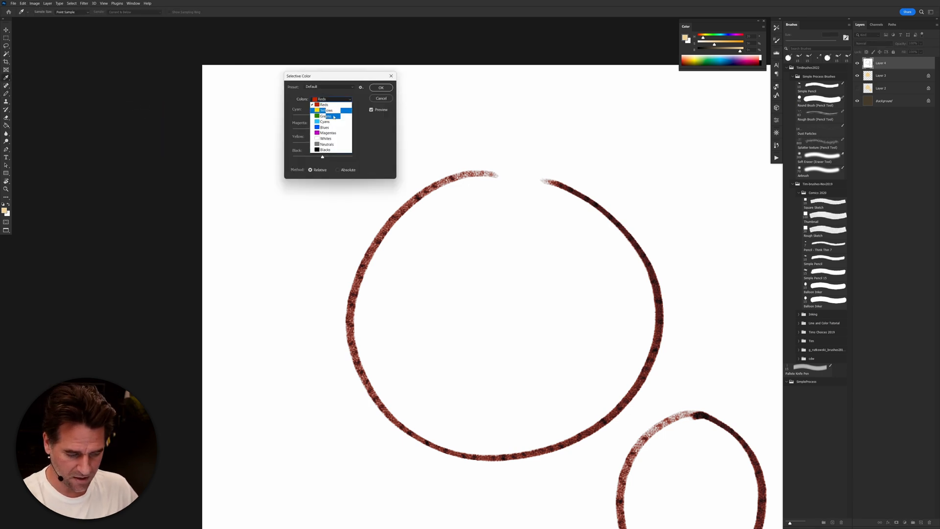
left_click(326, 138)
left_click_drag(322, 158, 345, 145)
key("Return")
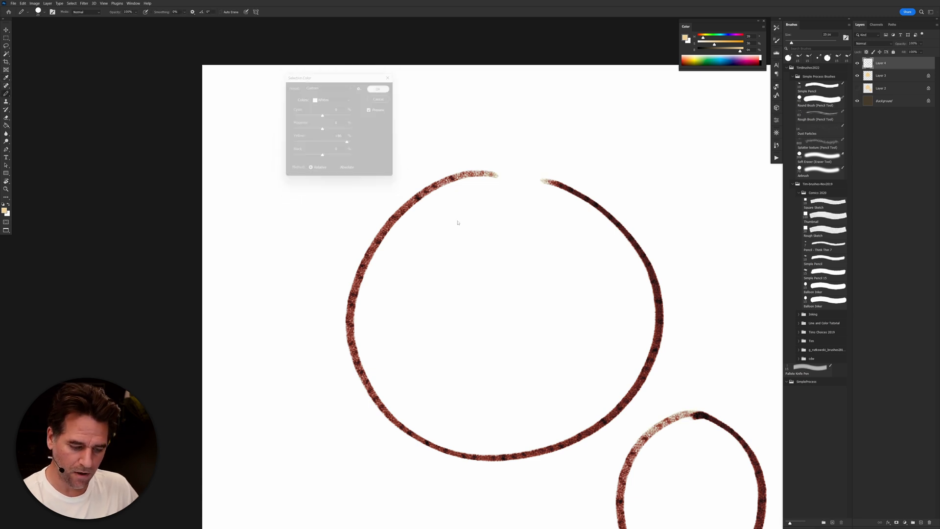
Step: Sample the white from the recoloured line layer and set Layer 4's blend mode to Multiply
scroll(642, 191, "up", 1)
key("i")
left_click_drag(649, 185, 649, 186)
mouse_move(464, 173)
left_mouse_down()
mouse_move(506, 179)
mouse_move(455, 186)
mouse_move(469, 182)
left_mouse_up()
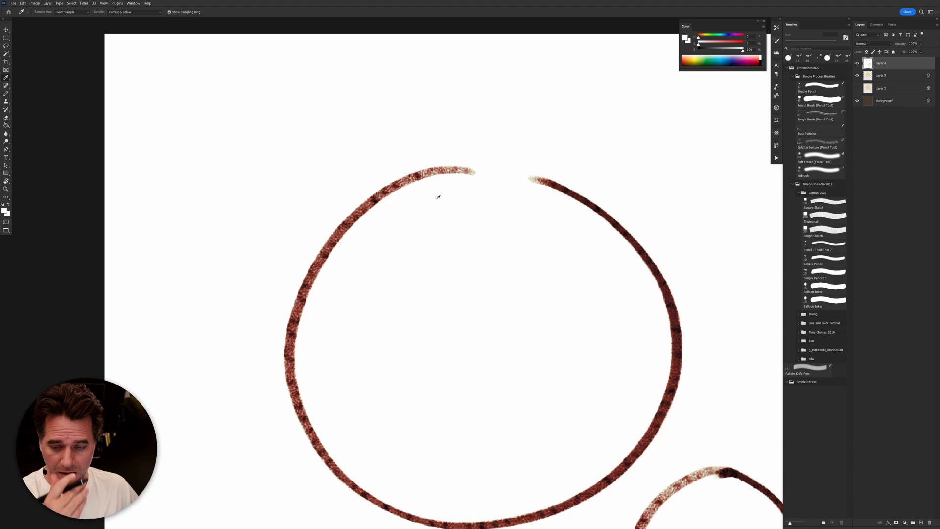
left_click(887, 45)
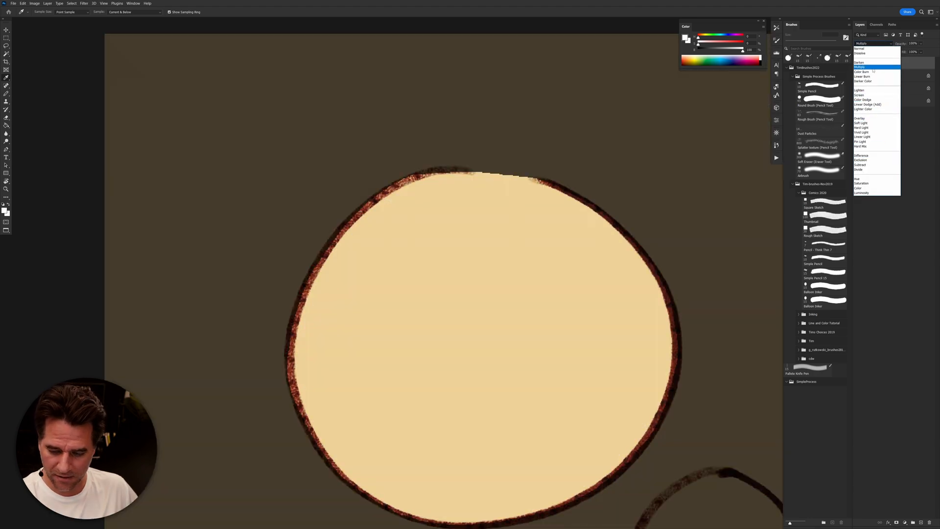
left_click(874, 68)
mouse_move(545, 413)
left_mouse_down()
mouse_move(552, 407)
mouse_move(533, 399)
left_mouse_up()
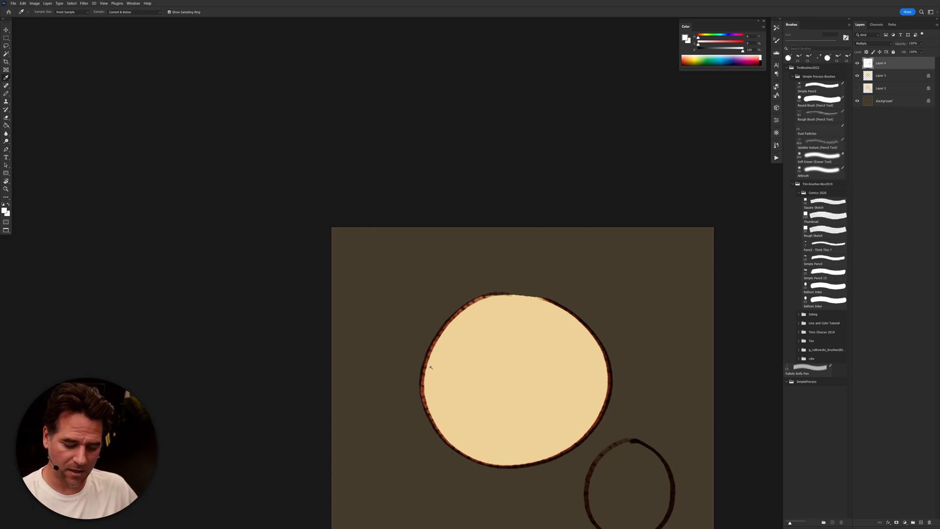
Step: Try shifting the hue of Layer 4's coloured lines to +180 with Hue/Saturation
scroll(431, 367, "up", 3)
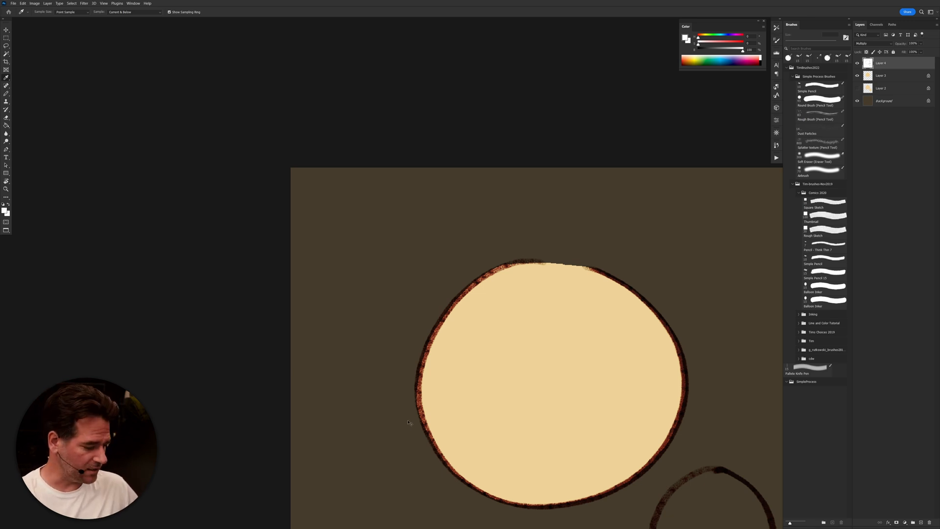
key("ctrl+u")
left_click_drag(661, 232, 698, 231)
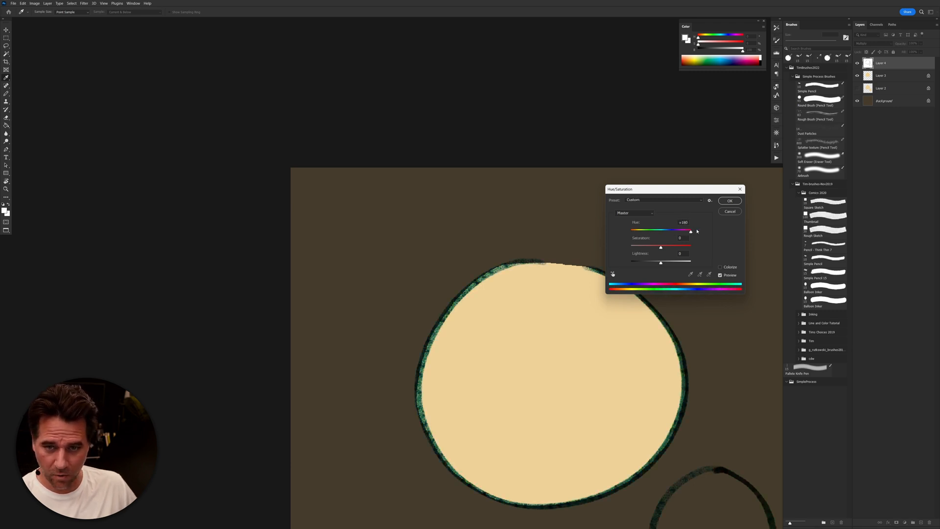
left_click(730, 211)
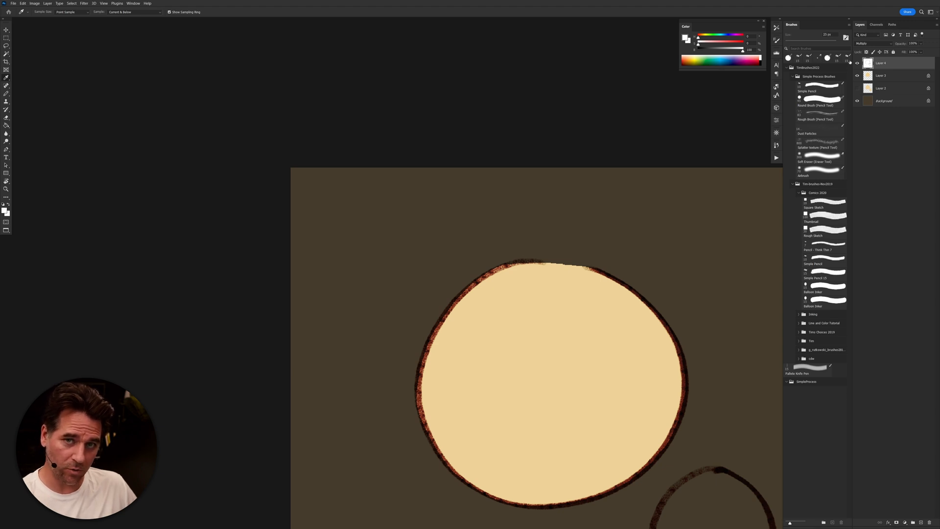
Step: Check the hand-drawn cream fill without the Layer 4 lines, keeping those lines shown at the end
left_click(849, 61)
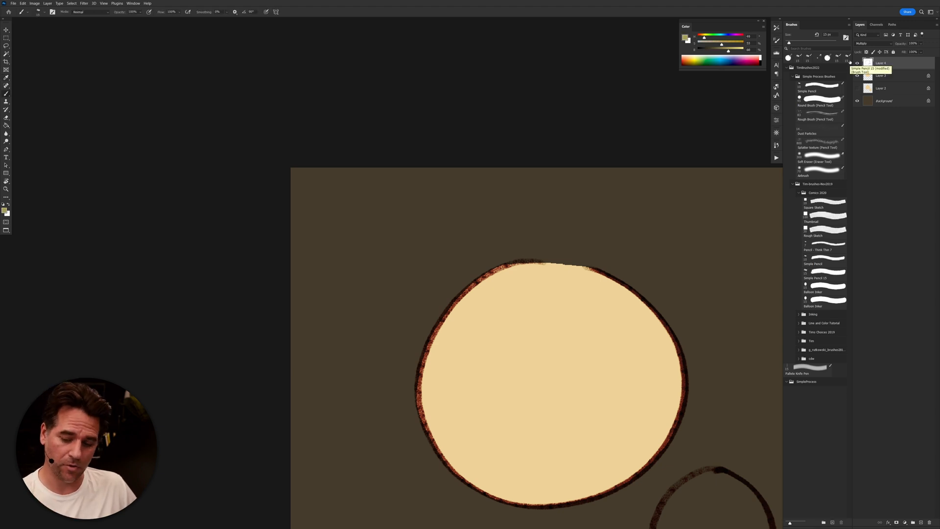
key("i")
left_click(857, 63)
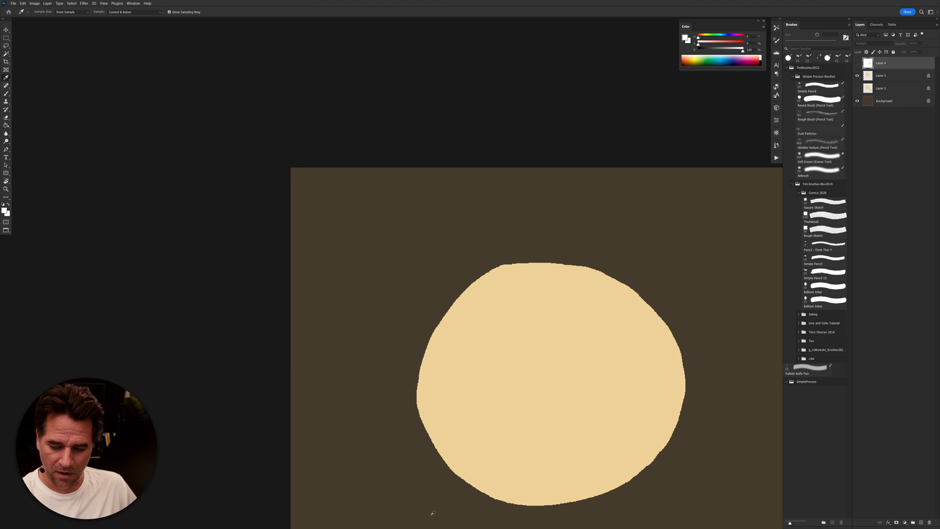
left_click(857, 63)
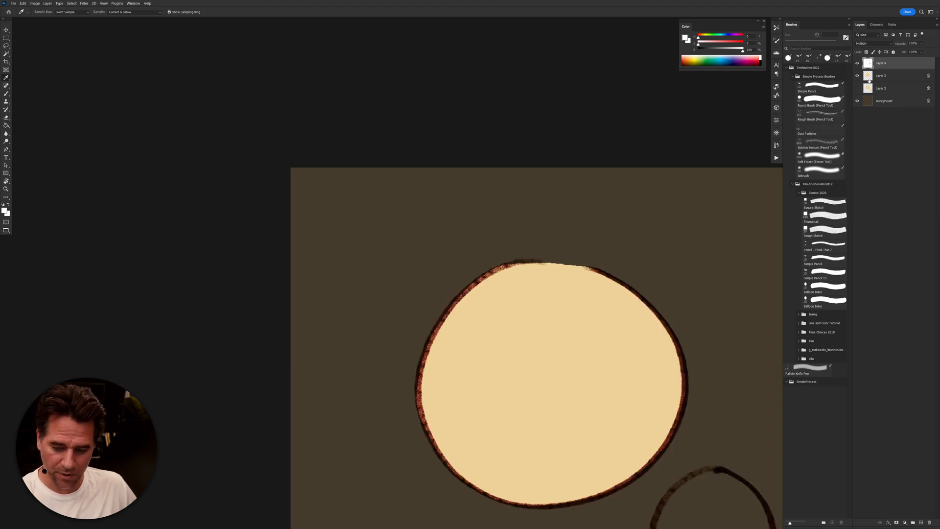
Step: Hide Layer 3 and add a white-filled layer directly below the Layer 4 line art
left_click(867, 76)
left_click(858, 75)
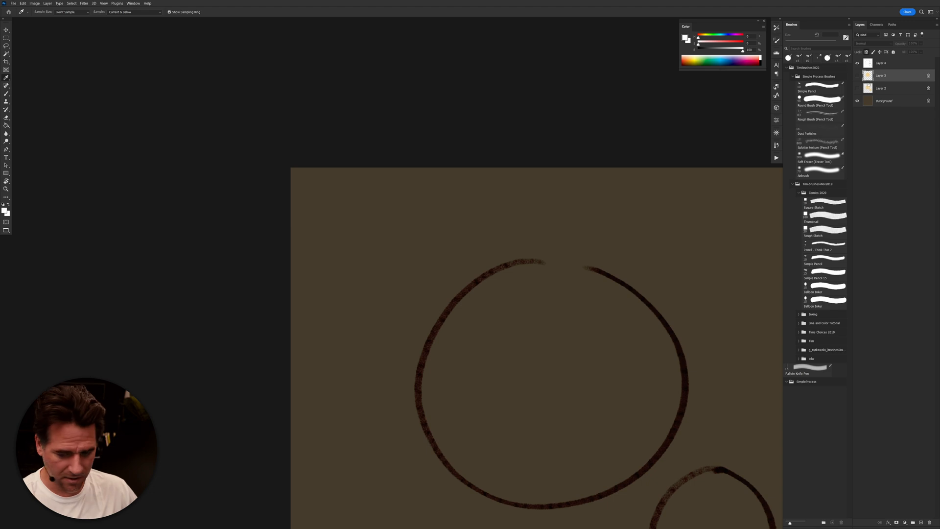
key("ctrl+alt+shift+n")
key("alt+BackSpace")
left_click(879, 63)
scroll(599, 292, "down", 5)
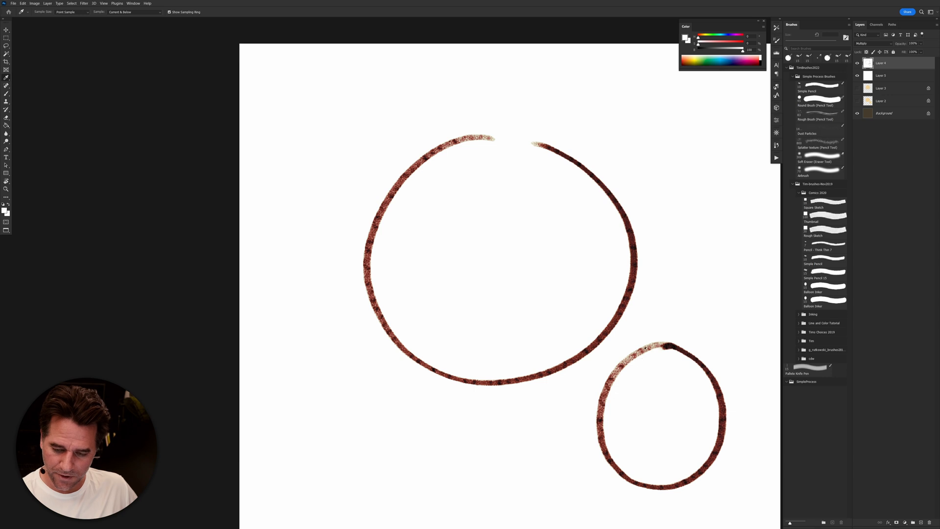
Step: Hide the white Layer 5 and compare the Layer 2 and Layer 3 fills beneath the coloured lines
left_click(857, 75)
left_click(880, 88)
left_click(858, 88)
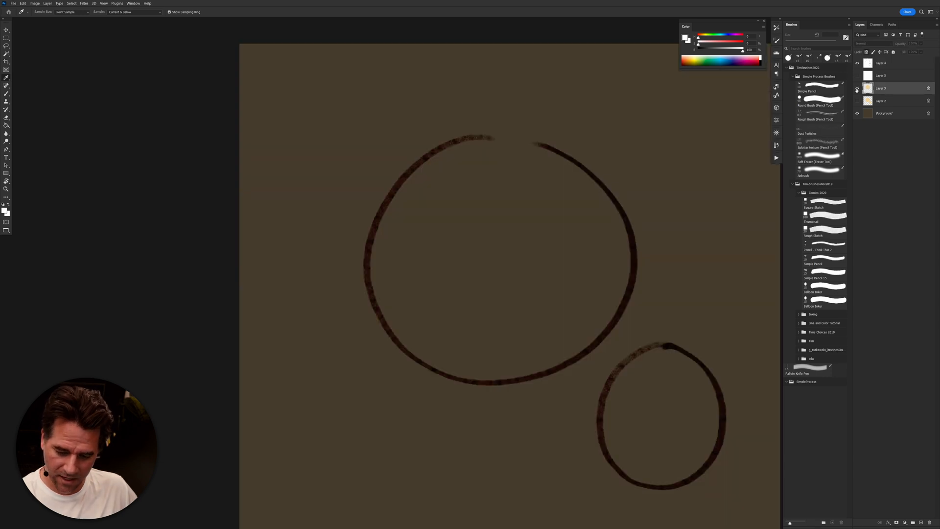
left_click(858, 100)
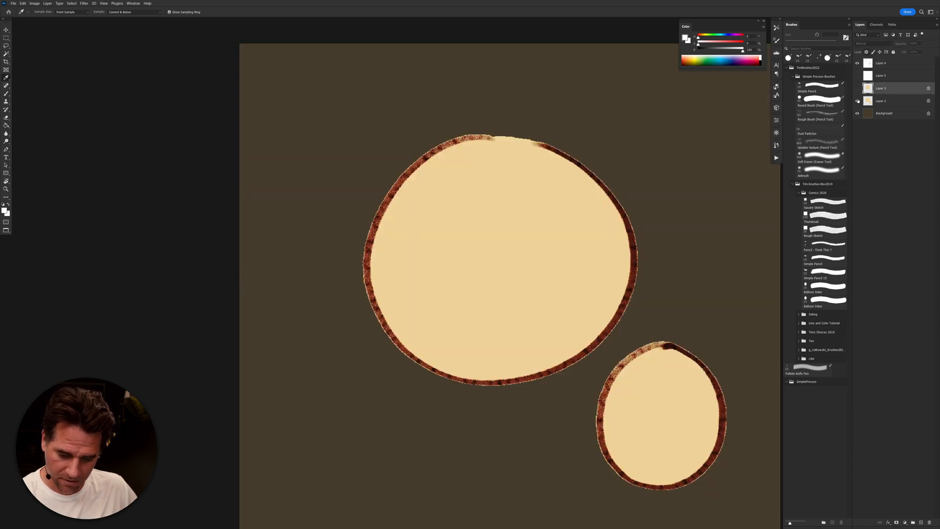
left_click(858, 101)
left_click(858, 90)
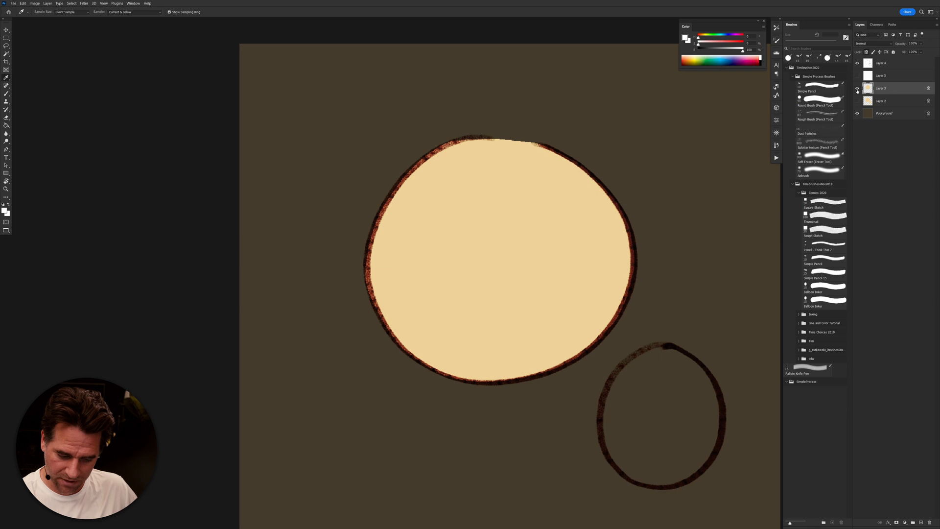
left_click(857, 89)
left_click(858, 102)
left_click(858, 101)
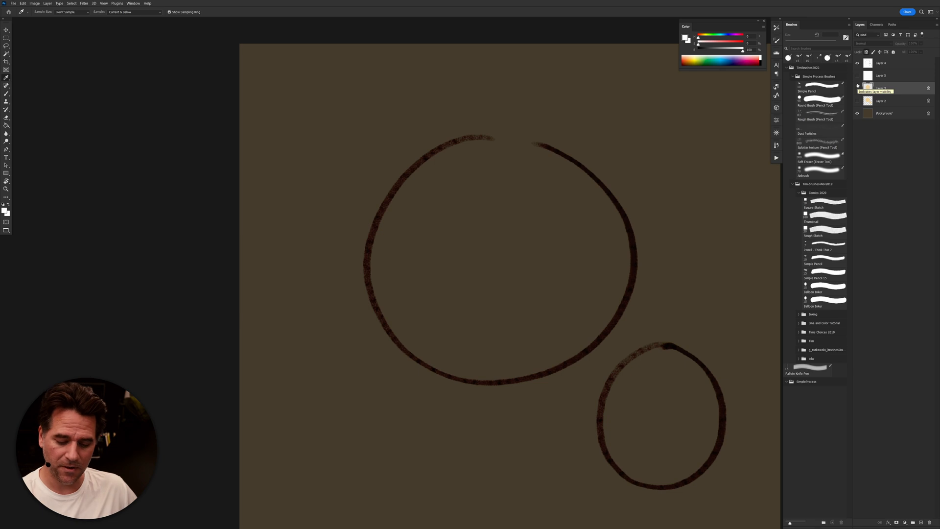
Step: Show the white Layer 5, select the white area around the circles with the Magic Wand, and enter Quick Mask mode
left_click(878, 64)
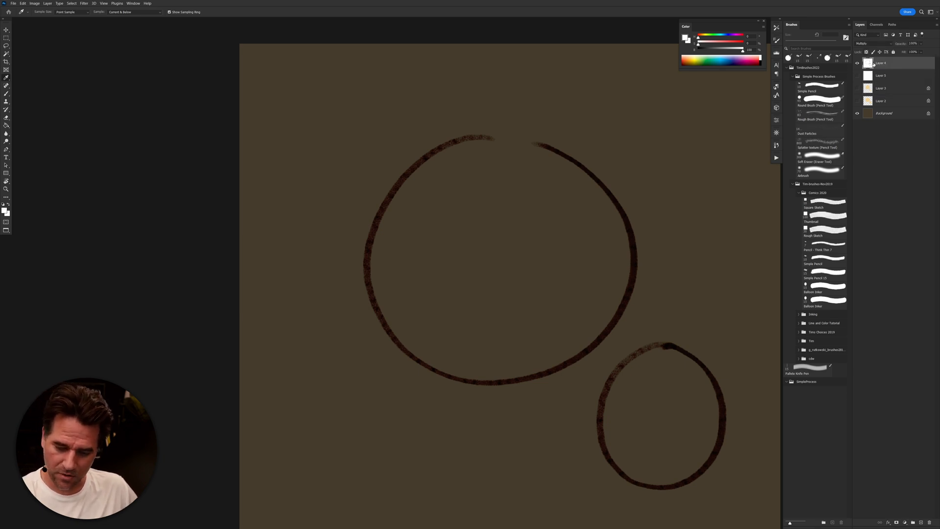
left_click(868, 79)
left_click(858, 76)
key("w")
left_click(649, 294)
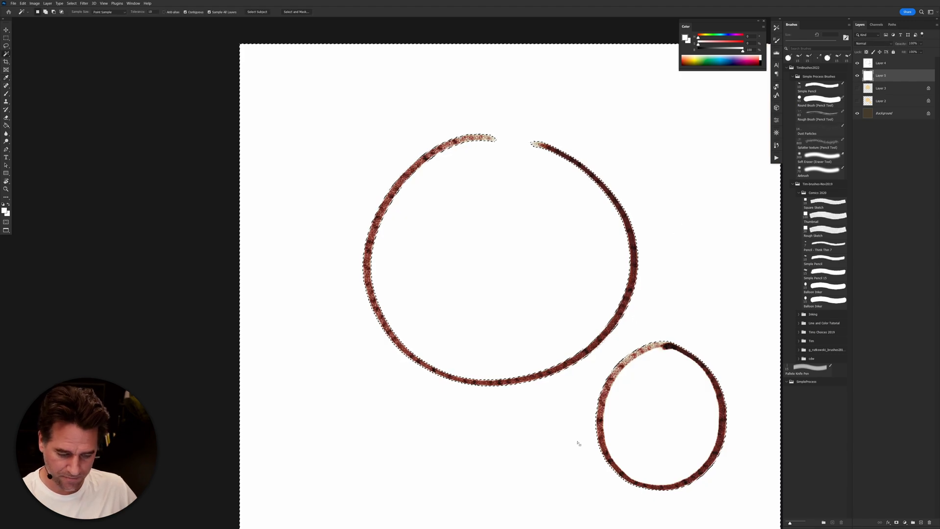
key("q")
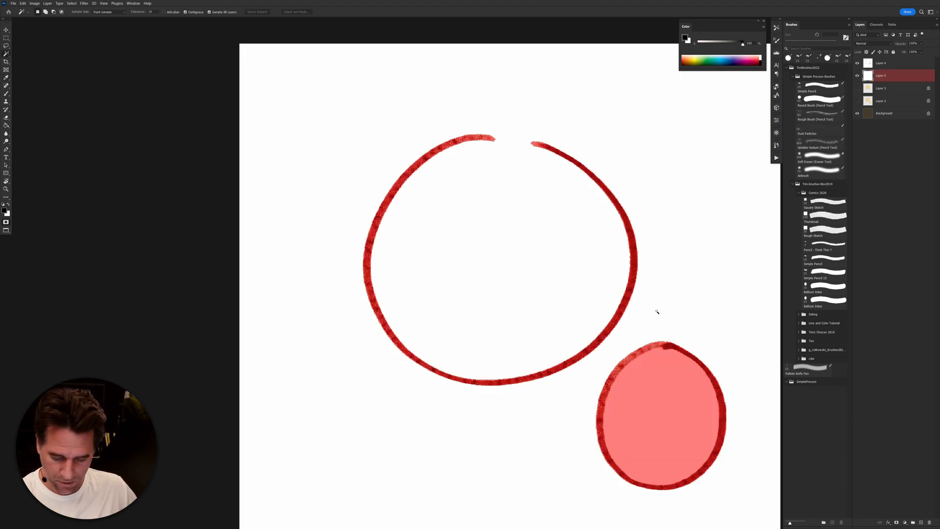
Step: Close the gap at the top of the large circle in the quick mask, fill the circle's interior, and round off the bridged edge
scroll(538, 147, "up", 2)
key("b")
left_click(537, 147)
left_click_drag(538, 147, 469, 135)
key("g")
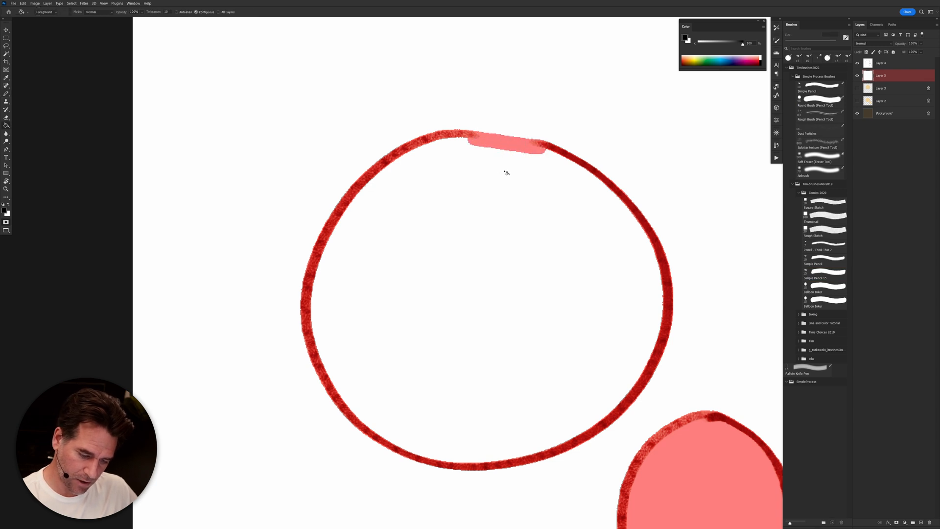
left_click(481, 294)
key("b")
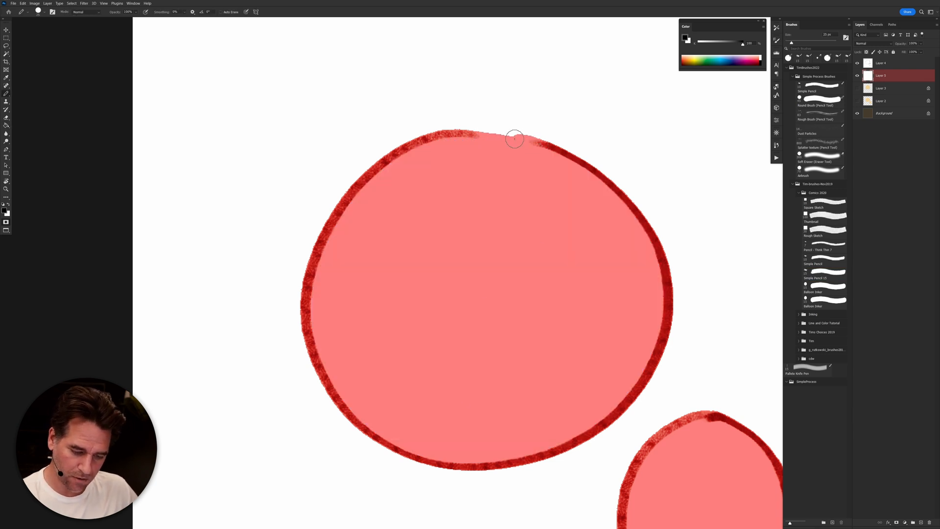
mouse_move(473, 135)
left_mouse_down()
mouse_move(543, 150)
mouse_move(465, 139)
left_mouse_up()
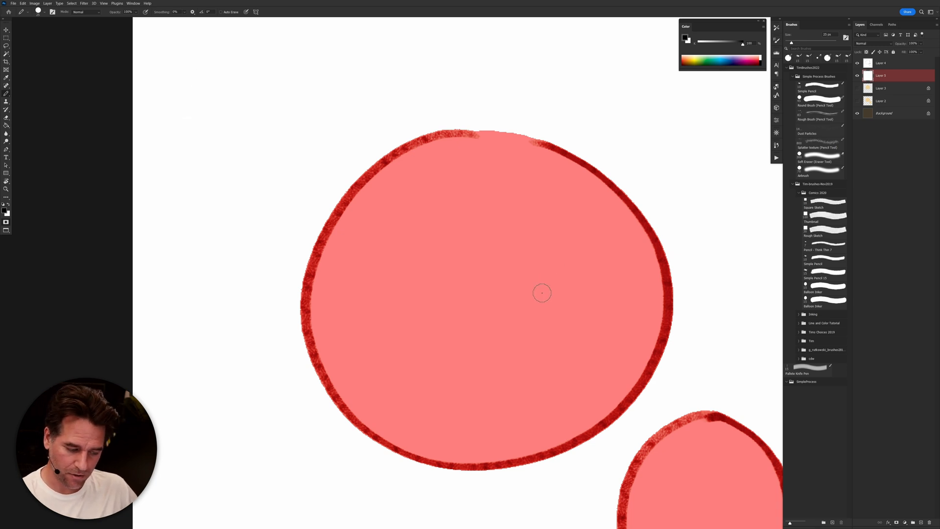
Step: Convert the quick mask into a selection of the circles and inspect its edge along the line in Quick Mask mode
key("Delete")
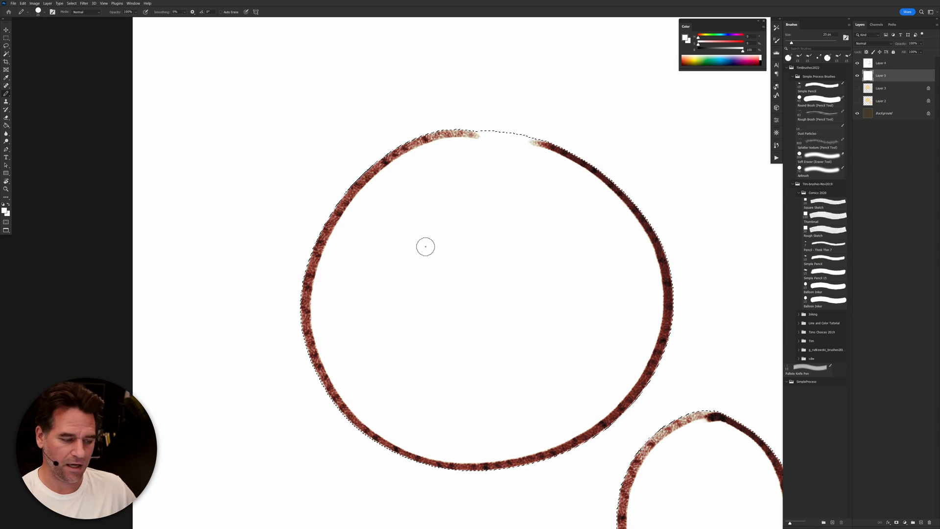
left_click(72, 5)
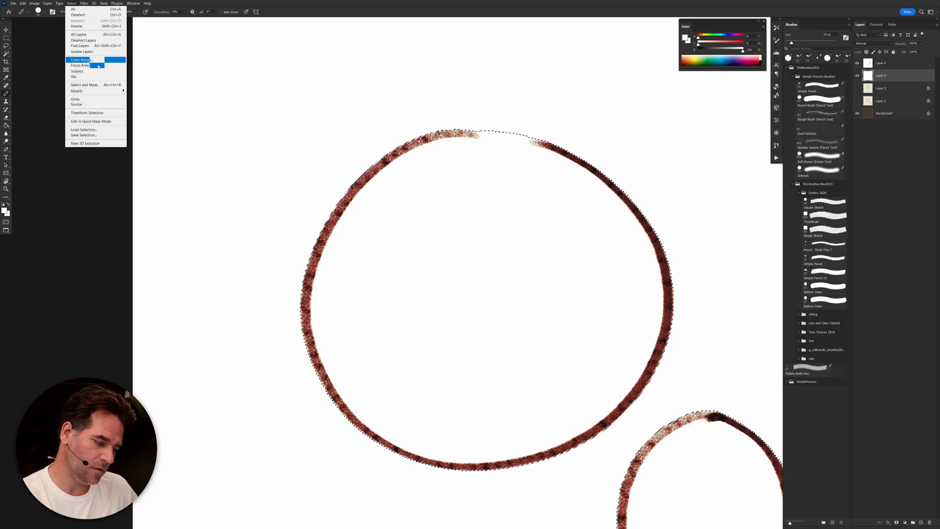
left_click(193, 4)
scroll(372, 211, "up", 5)
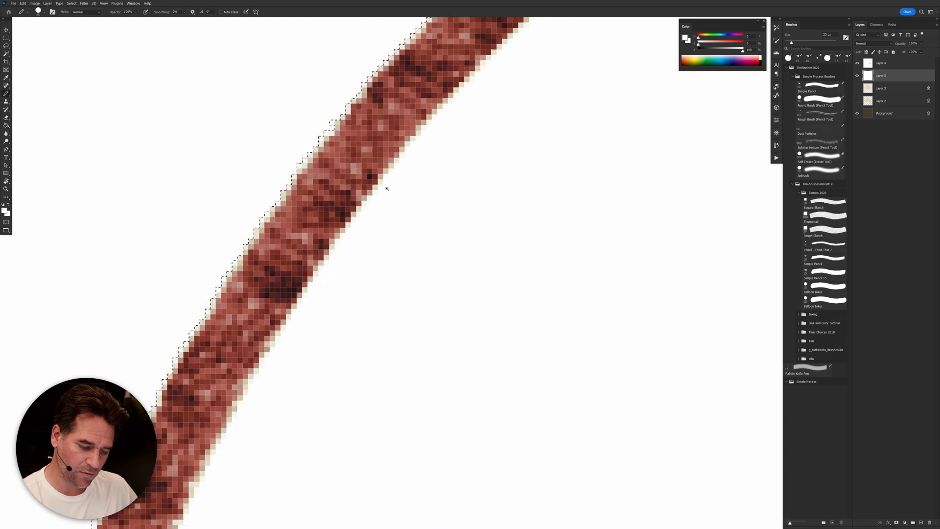
key("q")
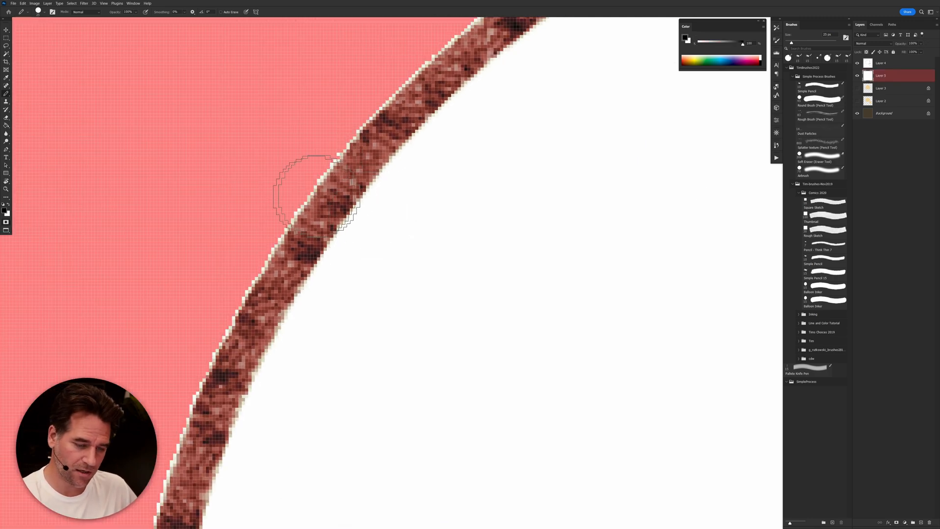
Step: Contract the circle selection by 1 pixel and check its edge against the line in Quick Mask mode
left_click(71, 4)
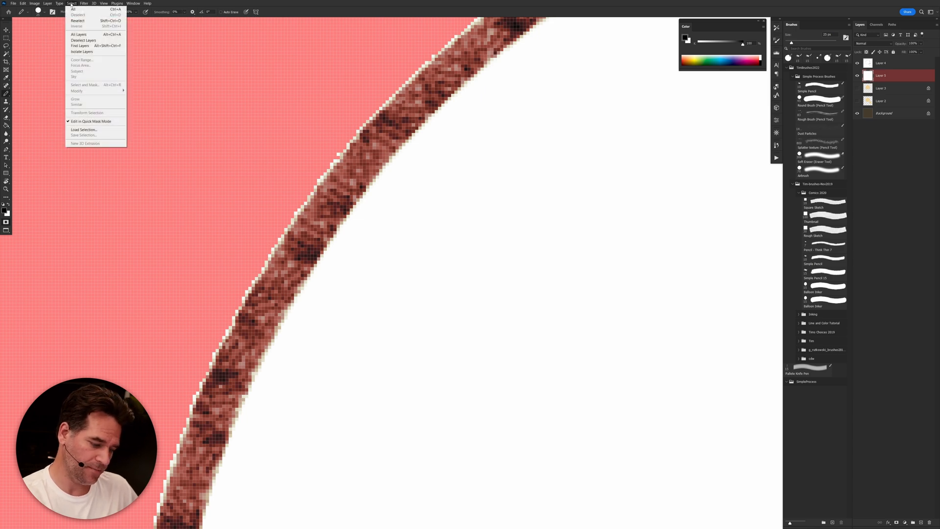
left_click(204, 6)
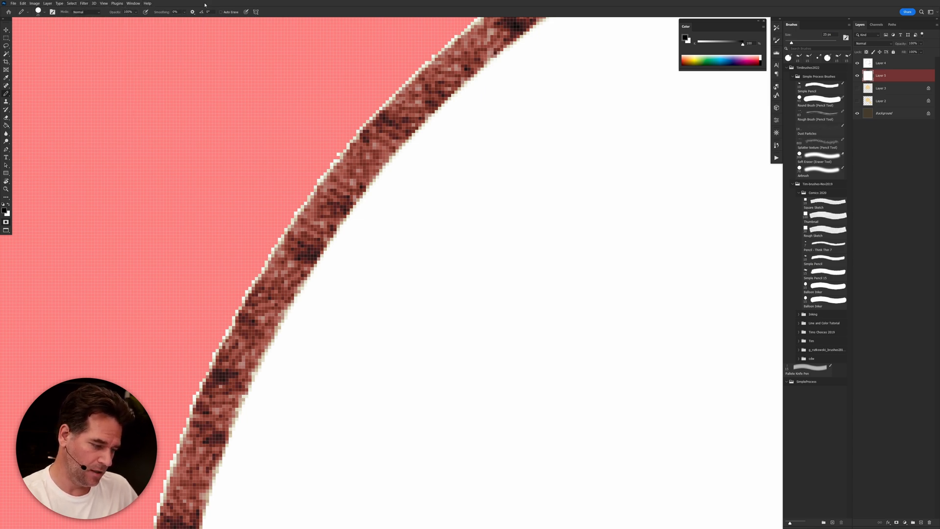
key("q")
left_click(71, 4)
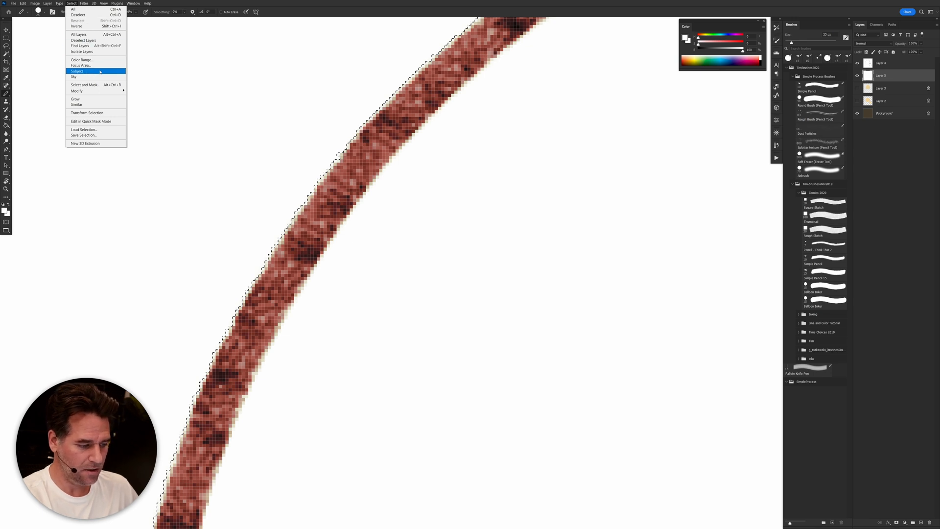
mouse_move(105, 93)
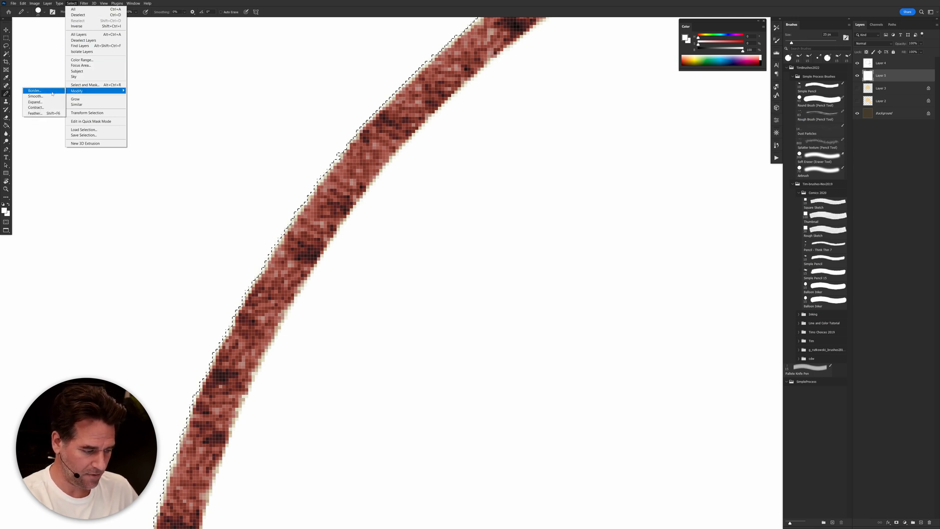
left_click(50, 107)
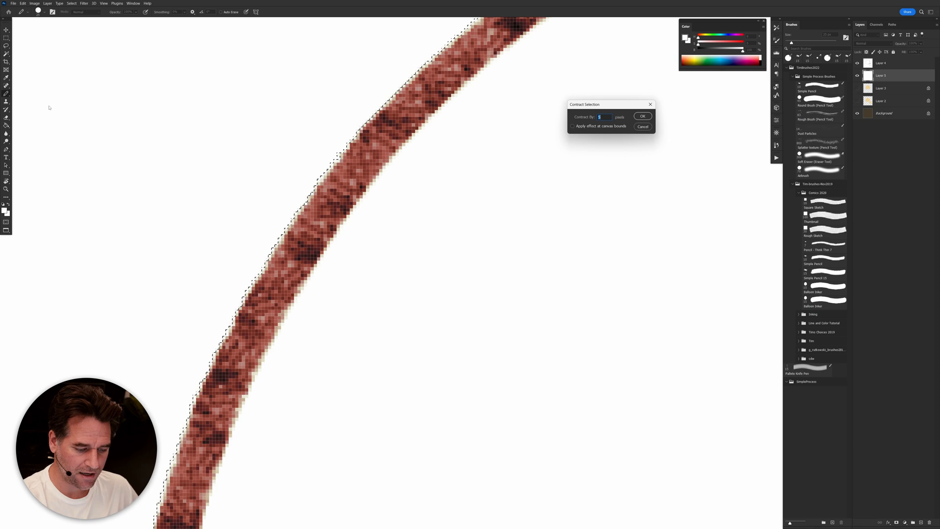
type("1")
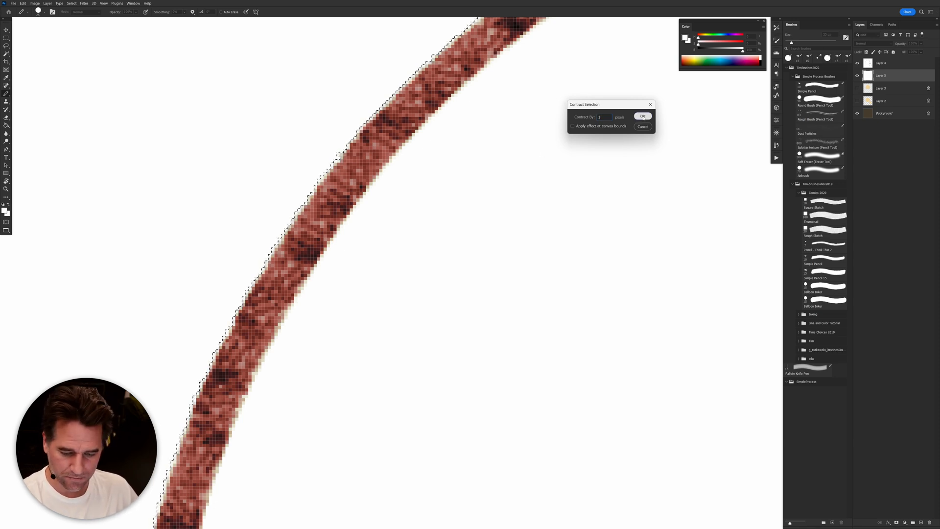
left_click(645, 117)
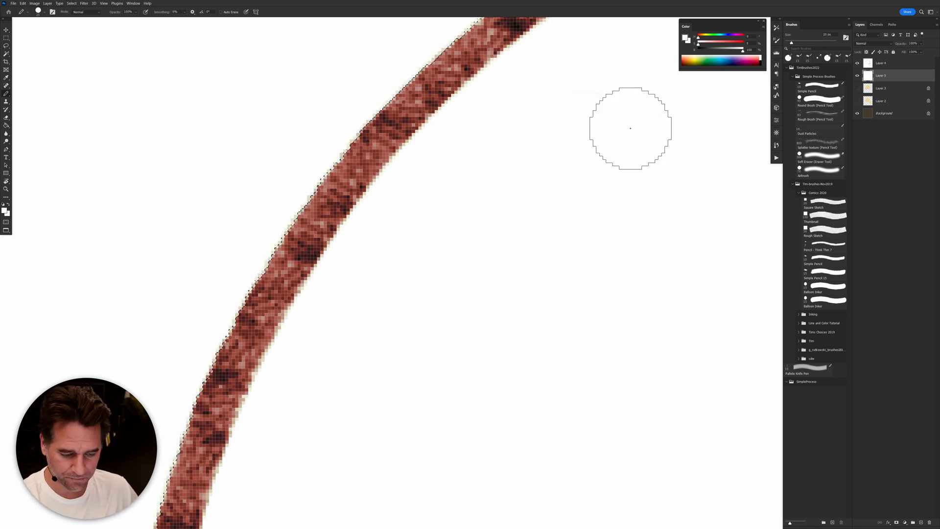
key("q")
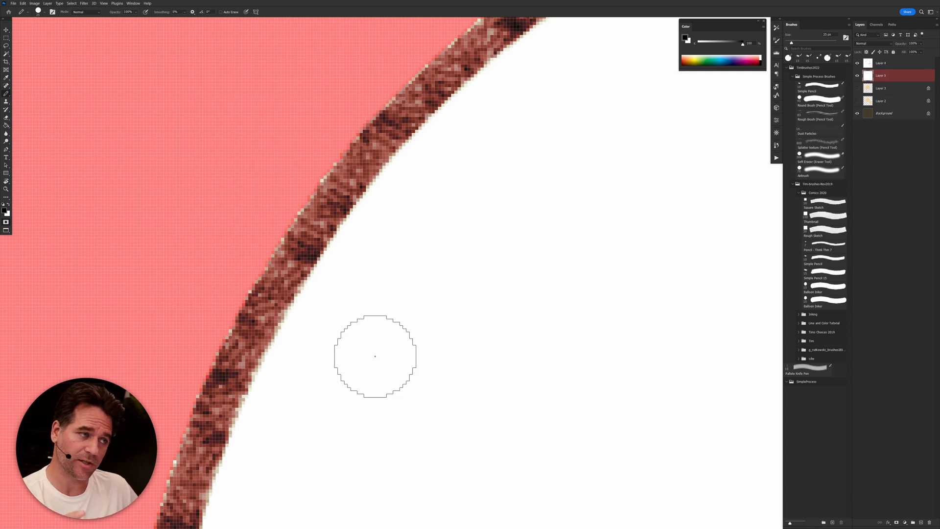
key("q")
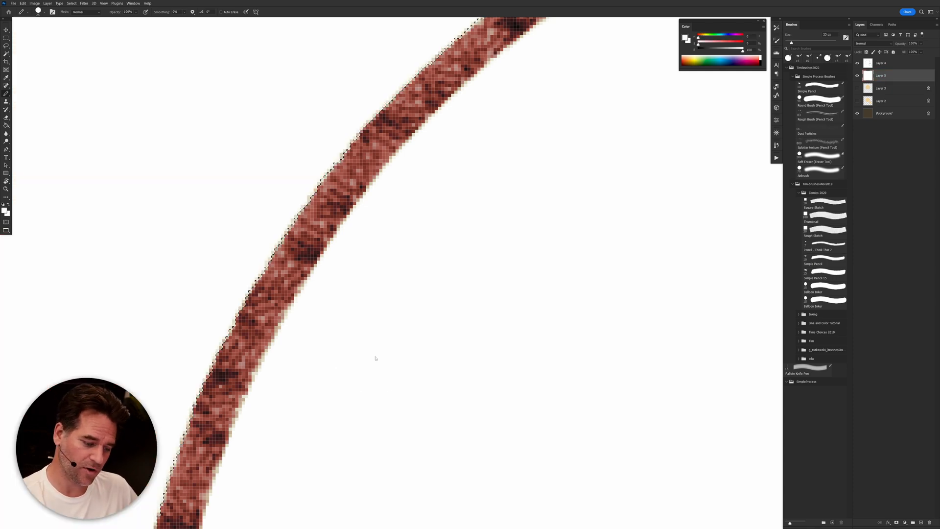
Step: Open the Contract Selection settings again for the circle selection
left_click(80, 3)
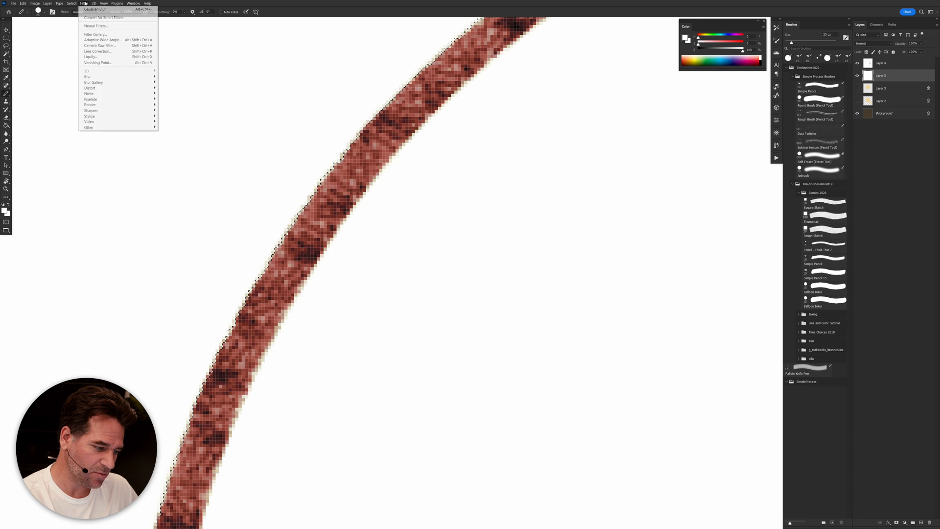
mouse_move(71, 3)
mouse_move(105, 91)
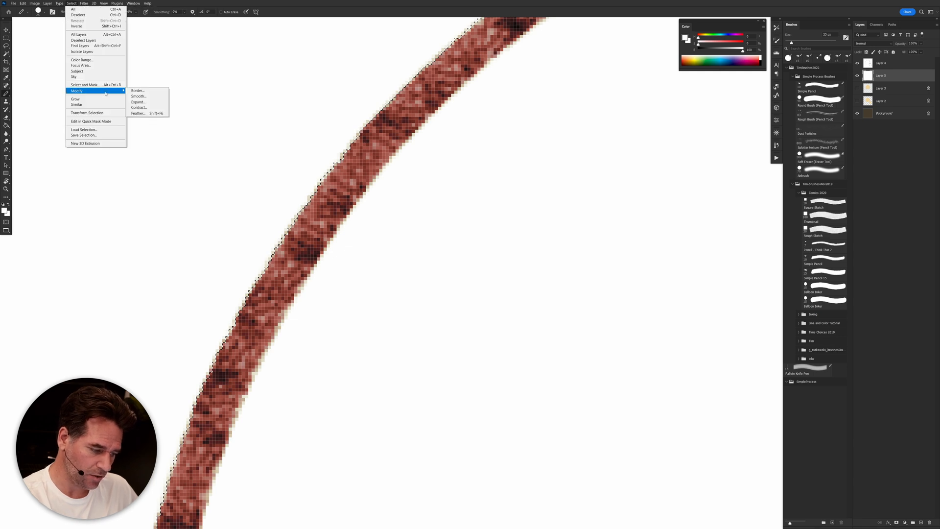
left_click(149, 108)
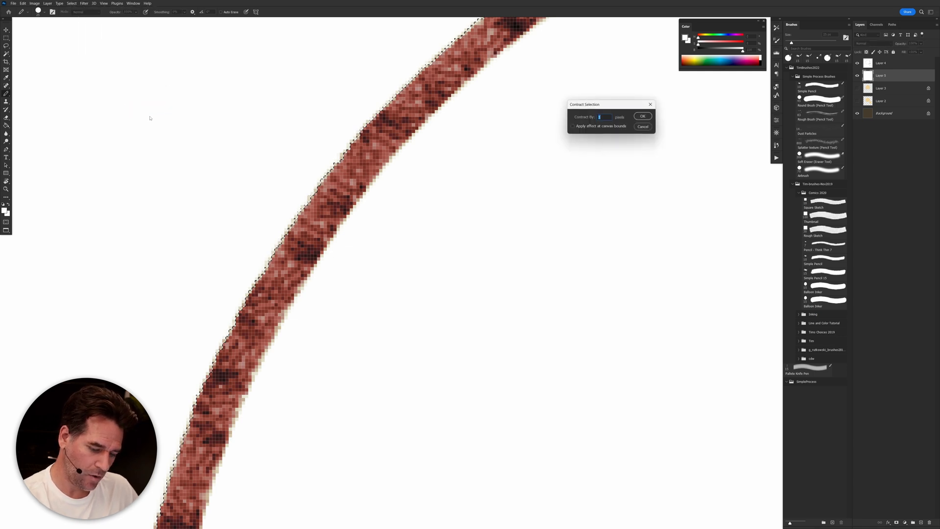
Step: Try contracting the selection around the outlined shapes and feathering its edge
left_click(642, 116)
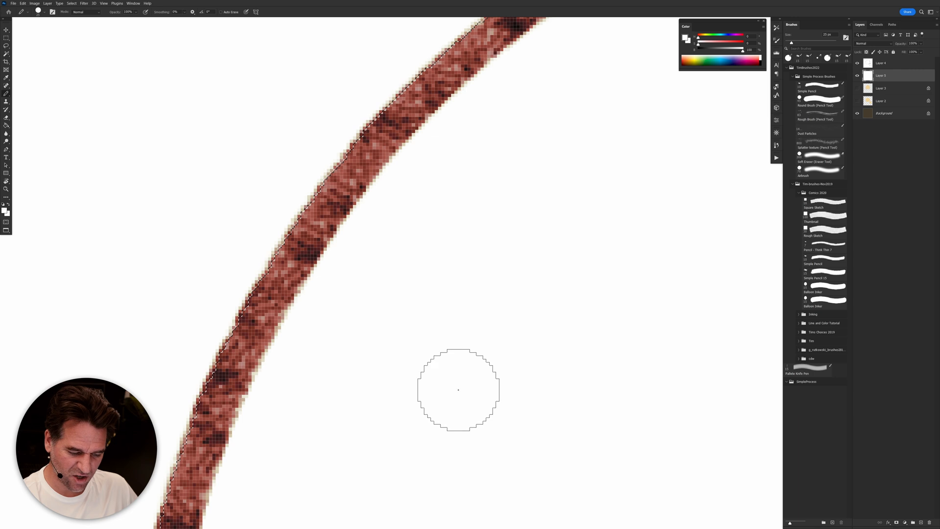
left_click(84, 3)
mouse_move(71, 4)
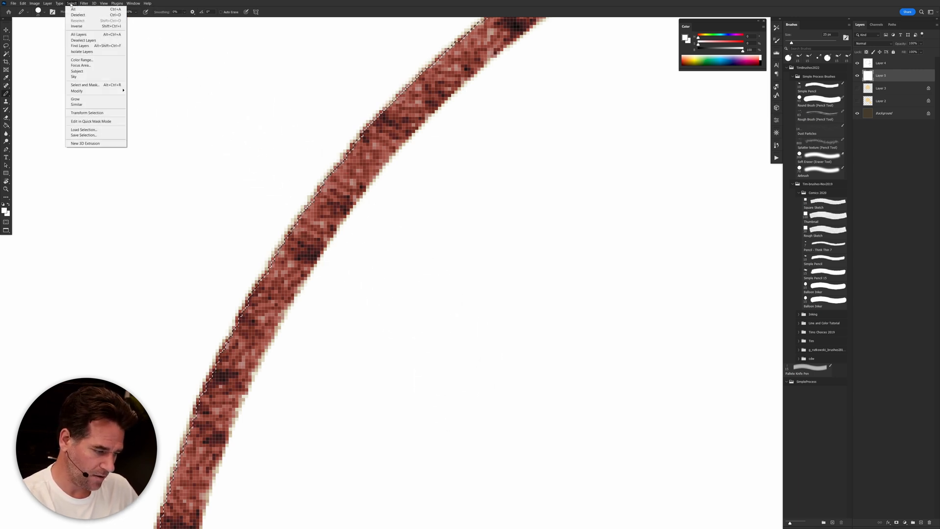
mouse_move(106, 92)
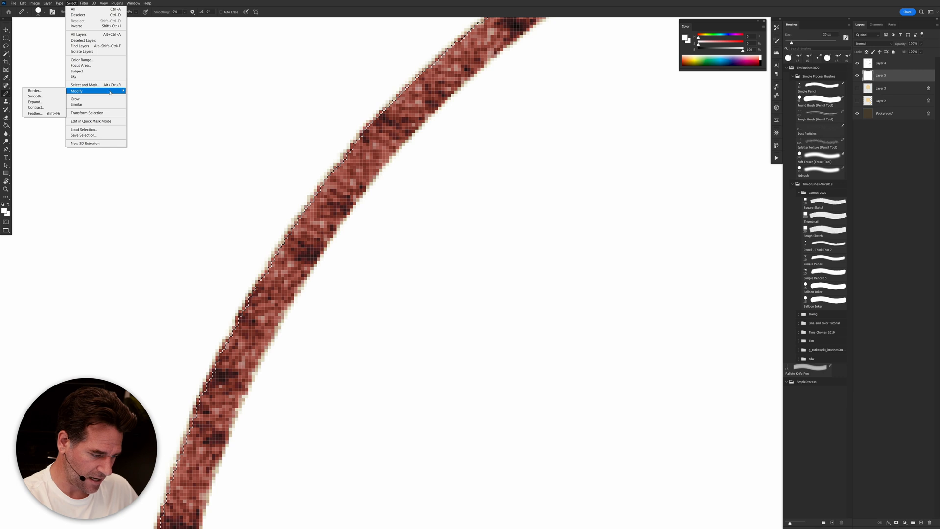
left_click(50, 114)
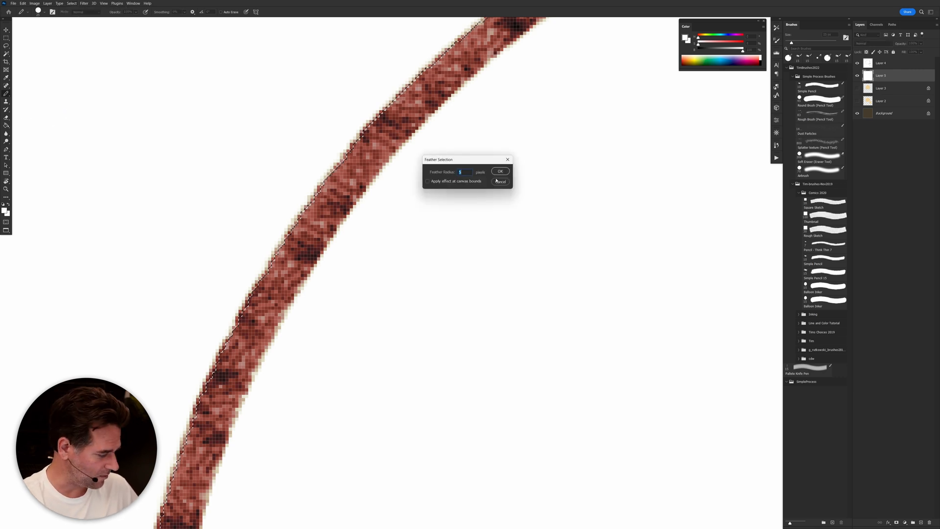
left_click(500, 171)
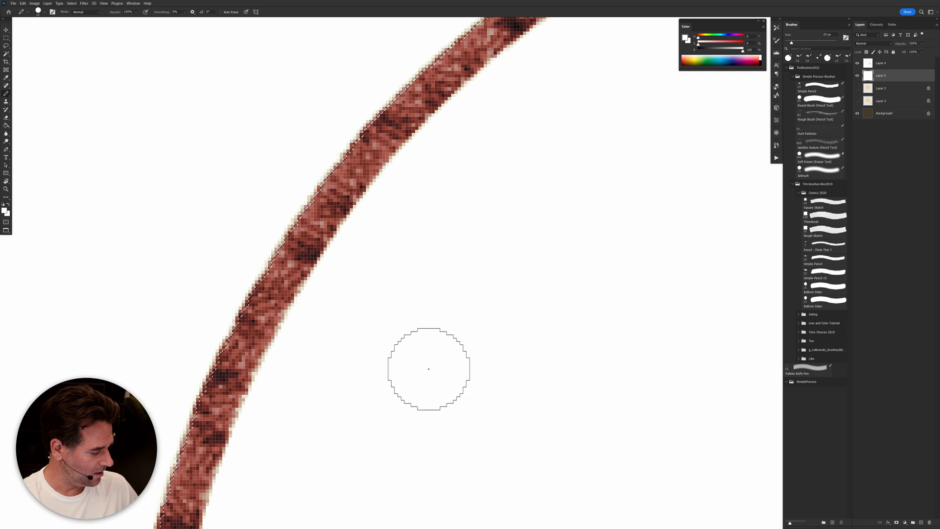
Step: Inspect the feathered selection edge in Quick Mask, with Layer 4's line art hidden and shown
key("q")
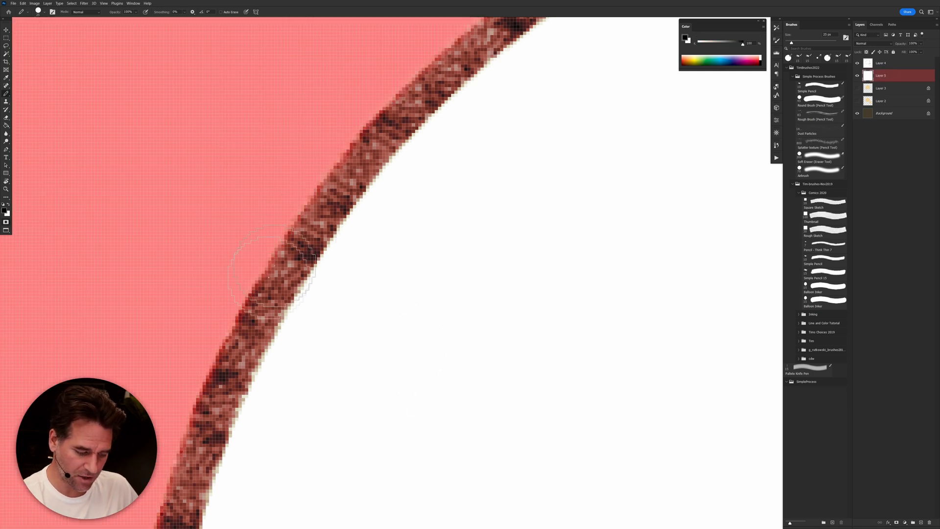
key("q")
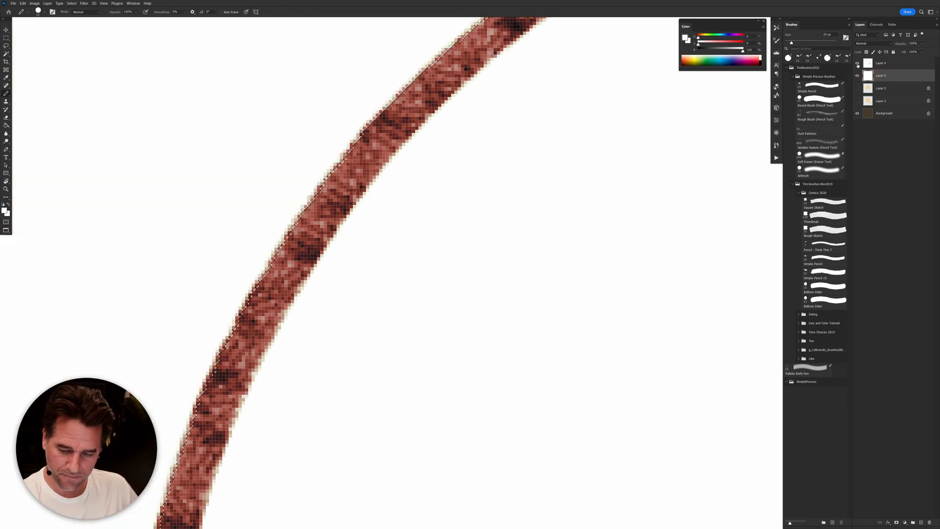
left_click(857, 64)
key("q")
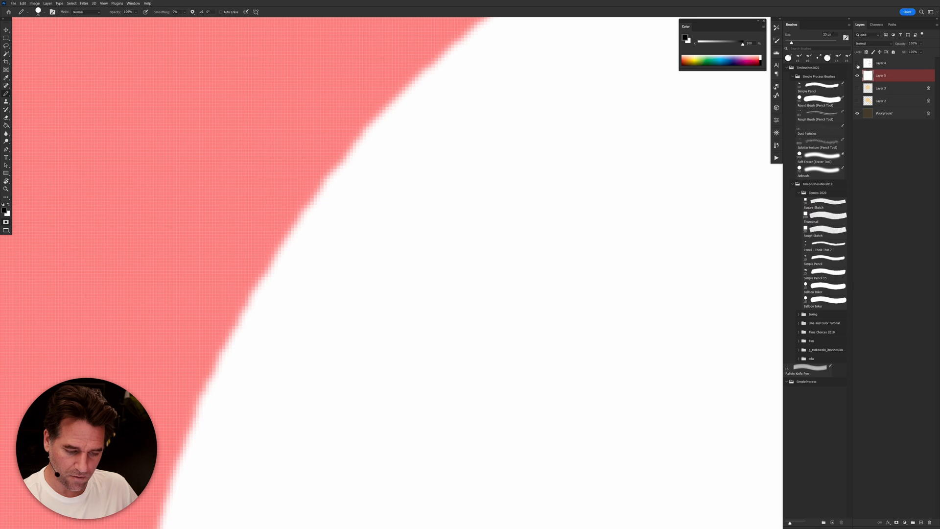
left_click(857, 64)
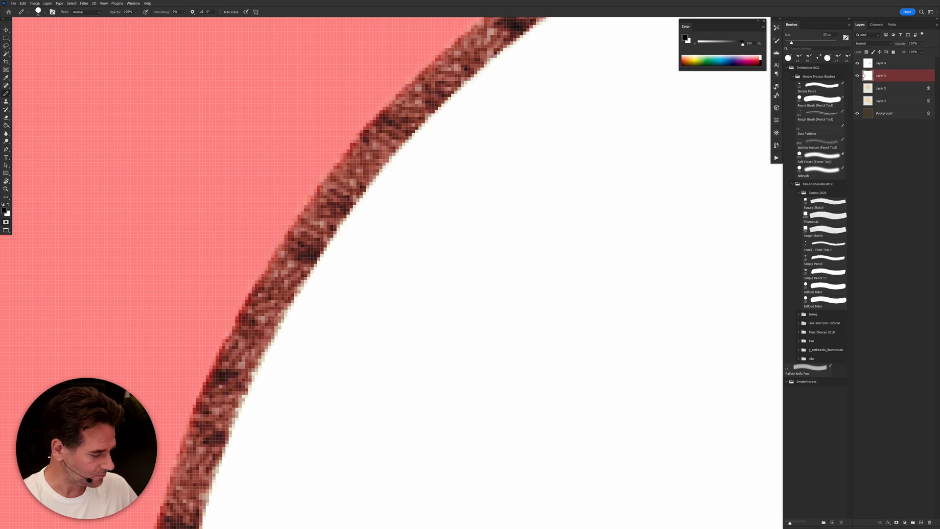
key("q")
Step: Create a new empty layer between Layer 4 and Layer 5, with Quick Mask off and the selection still active
key("ctrl+shift+alt+n")
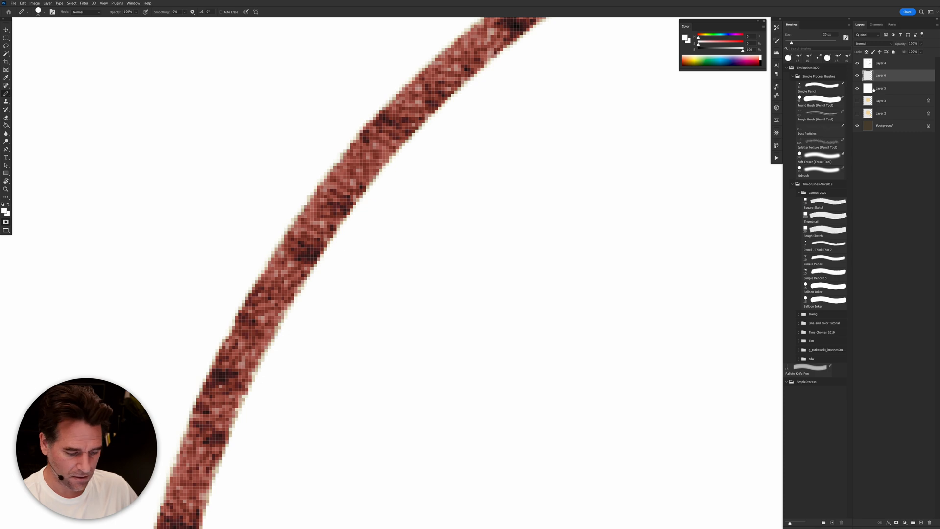
key("ctrl+z")
key("ctrl+z")
key("q")
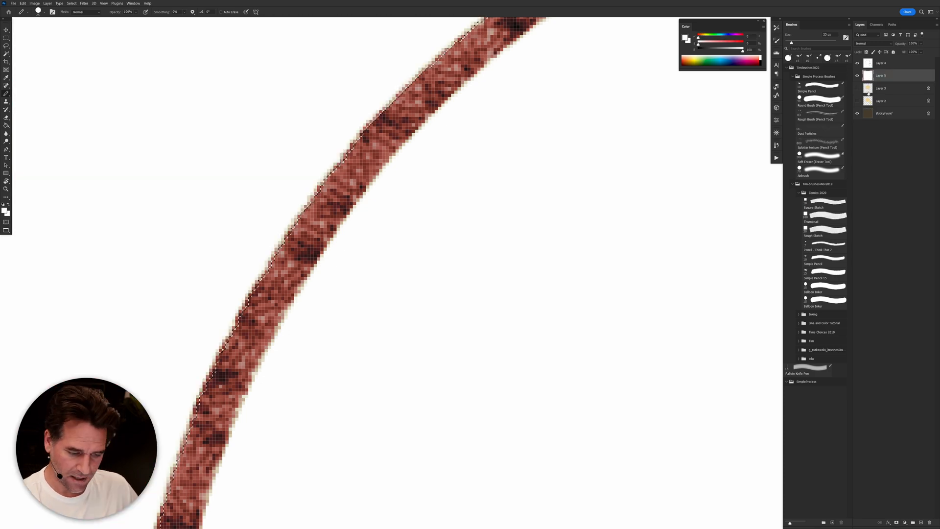
key("ctrl+shift+alt+n")
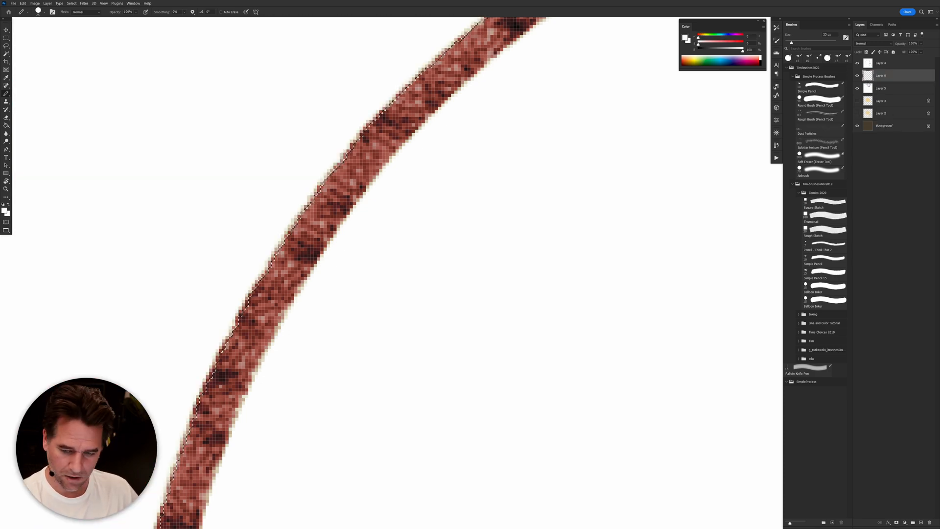
Step: Hide Layer 5, sample the peach colour from Layer 3's circle, and fill the selection with it on the new layer
left_click(858, 88)
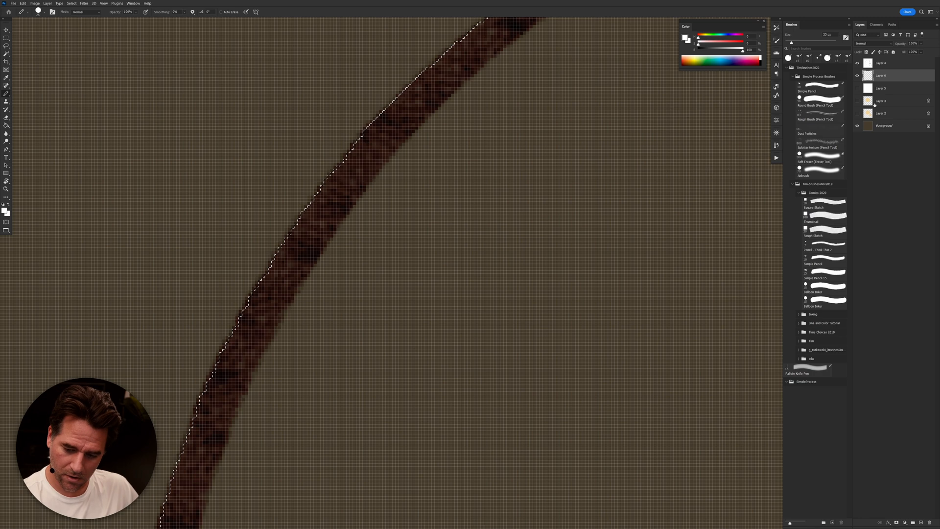
left_click(858, 101)
left_click(539, 193, "alt")
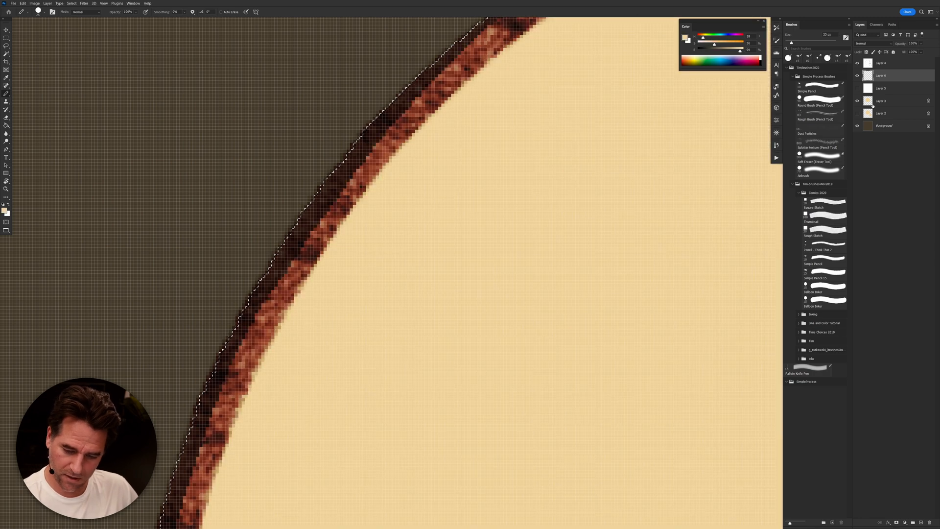
left_click(858, 101)
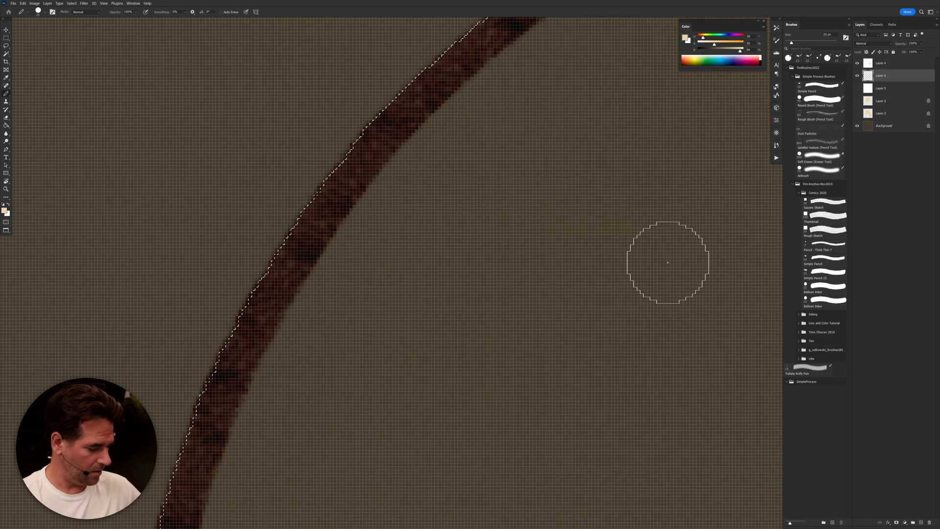
key("alt+BackSpace")
Step: Examine the feathered fill along the circle's outline, comparing it with and without the peach fill through undo and redo
left_click_drag(521, 304, 500, 294)
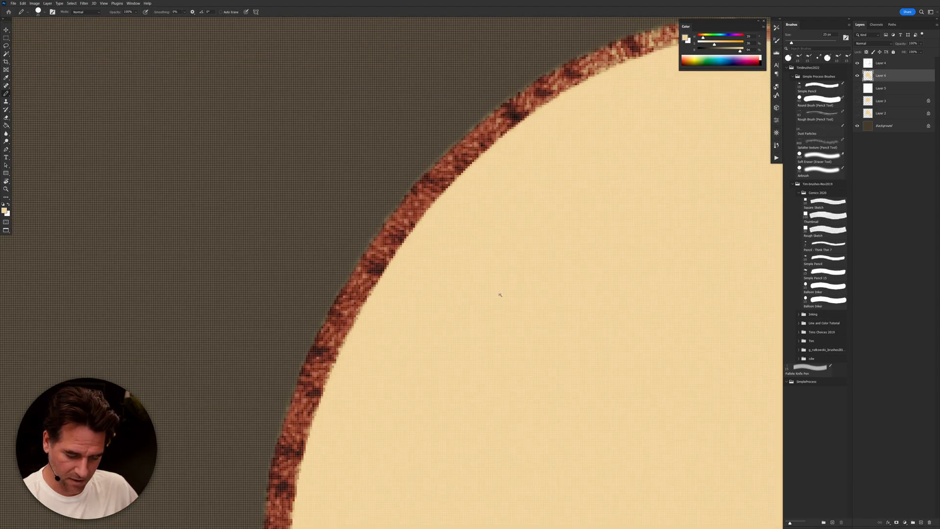
left_click_drag(411, 202, 425, 202)
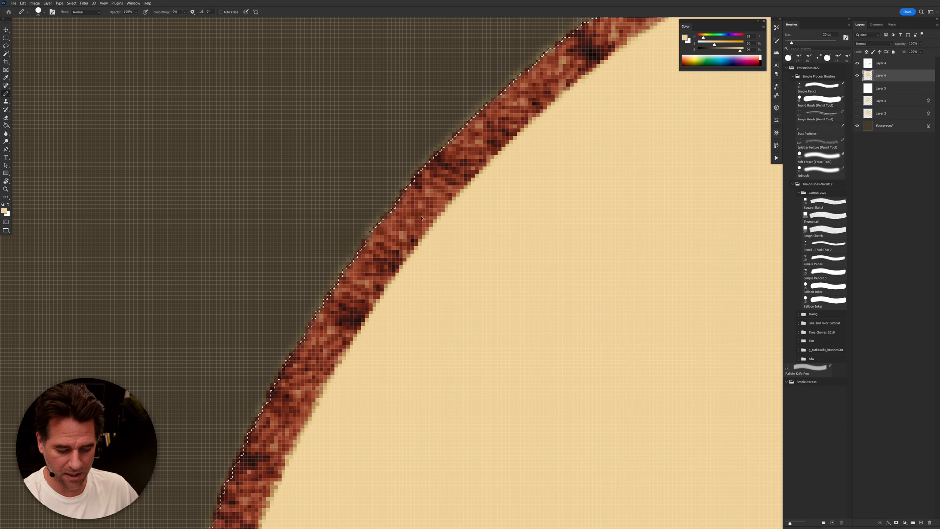
key("ctrl+z")
key("ctrl+shift+z")
key("ctrl+z")
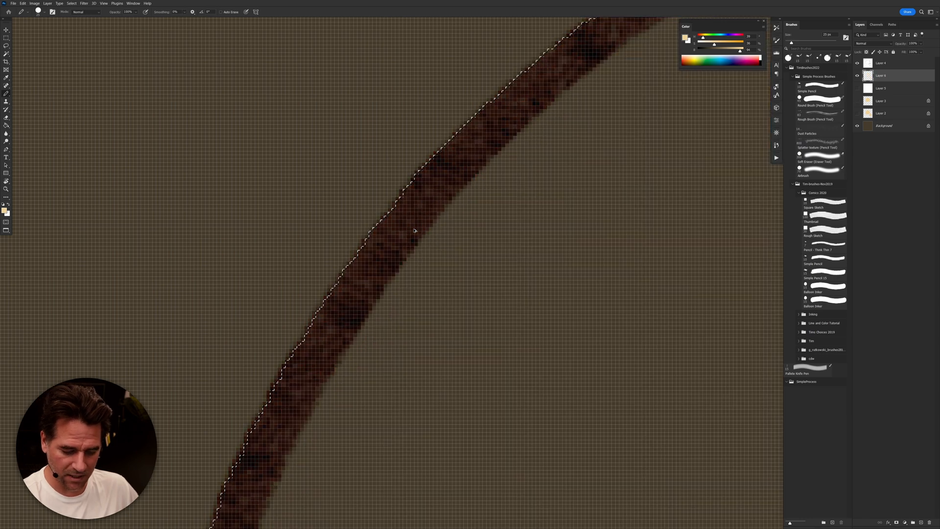
key("ctrl+z")
key("ctrl+z")
key("ctrl+shift+z")
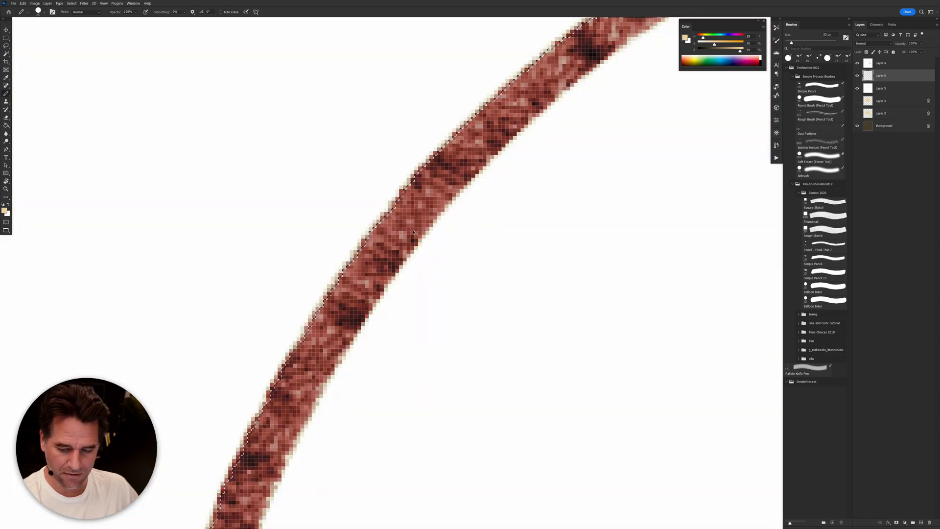
key("ctrl+shift+z")
key("ctrl+shift+z")
key("ctrl+z")
key("ctrl+shift+z")
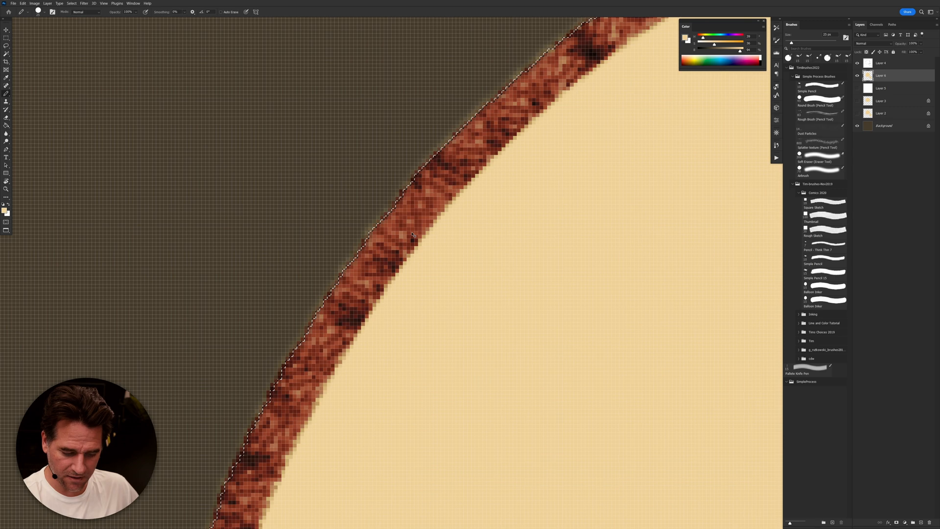
key("ctrl+z")
key("ctrl+shift+z")
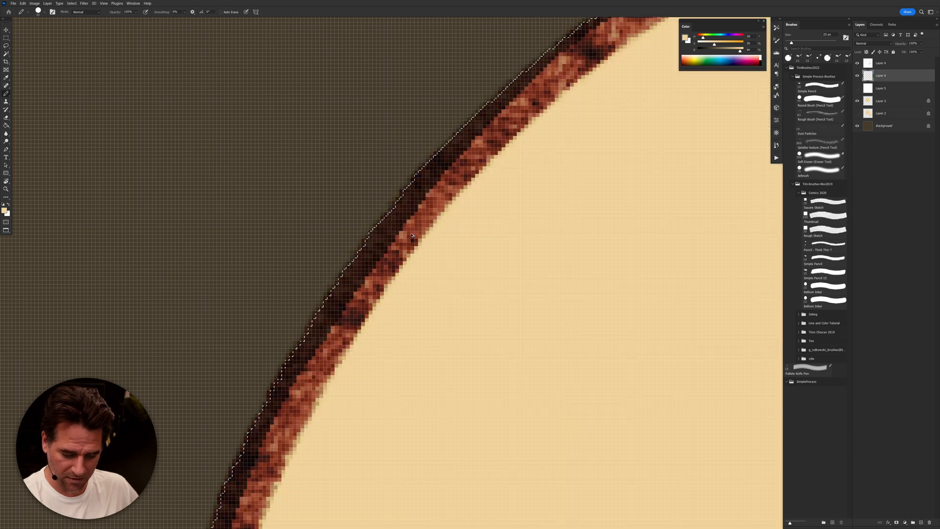
Step: Undo the peach fill, the new layer and the selection's feathering and contraction
key("ctrl+z")
key("ctrl+z")
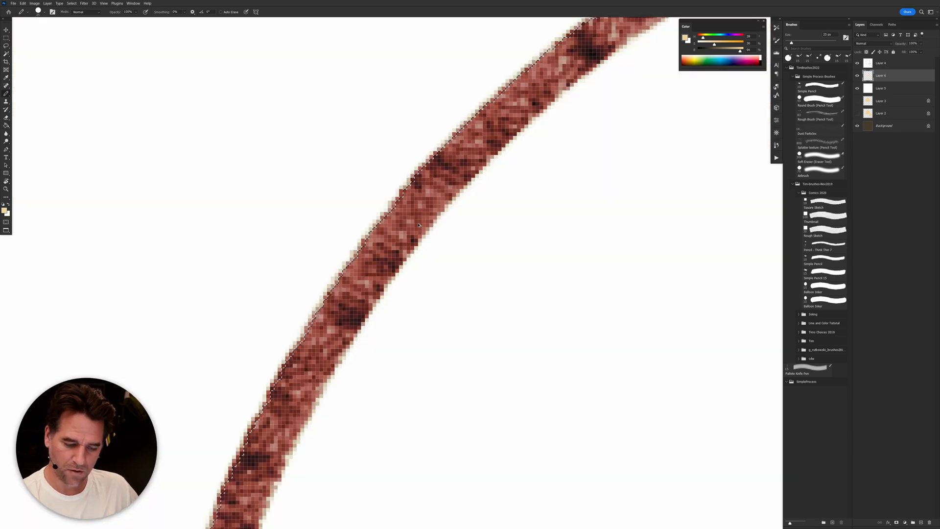
key("ctrl+z")
key("ctrl+z")
key("ctrl+z")
key("ctrl+z")
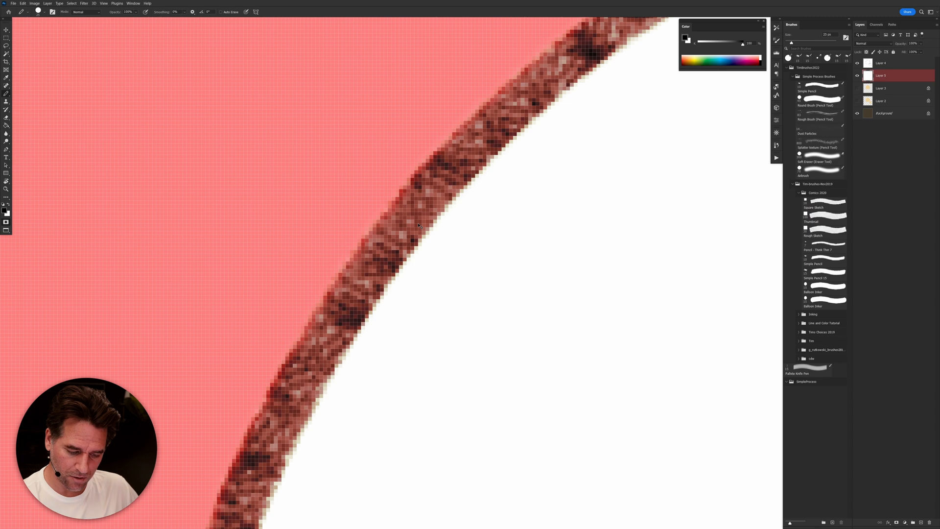
key("ctrl+shift+z")
key("ctrl+shift+z")
key("ctrl+z")
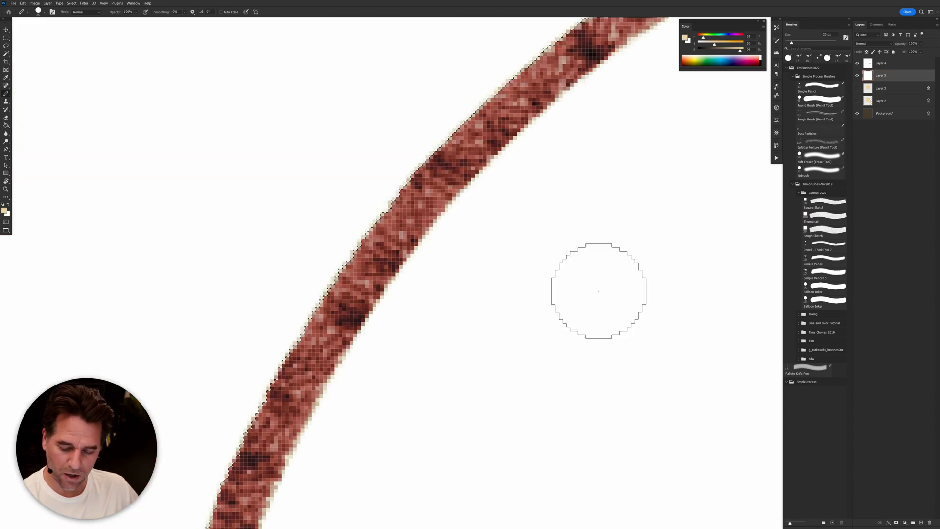
Step: Feather the original, uncontracted selection around the outlined shapes on Layer 5
left_click(800, 85)
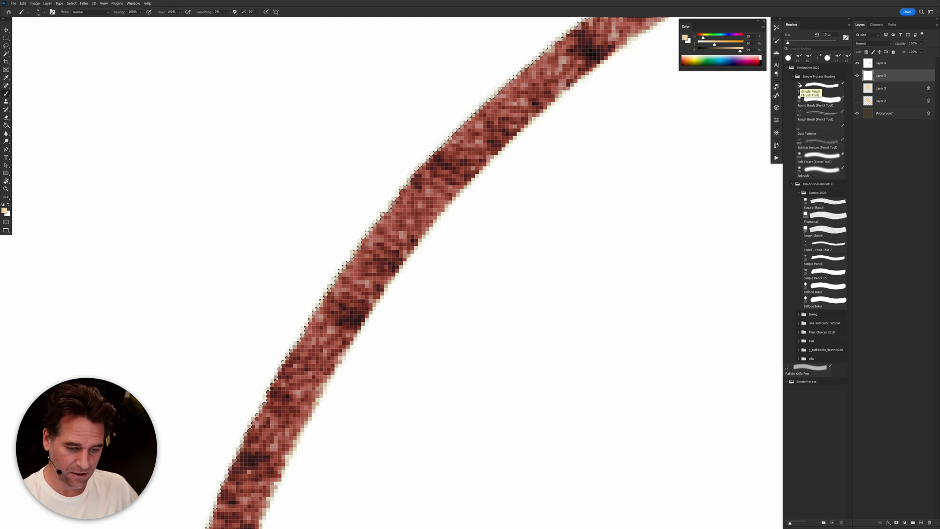
left_click(72, 3)
mouse_move(104, 91)
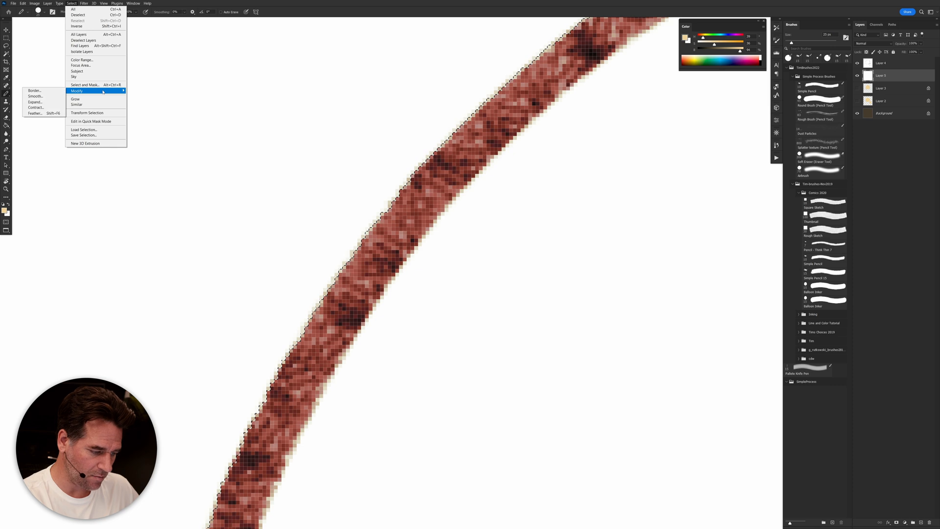
left_click(35, 113)
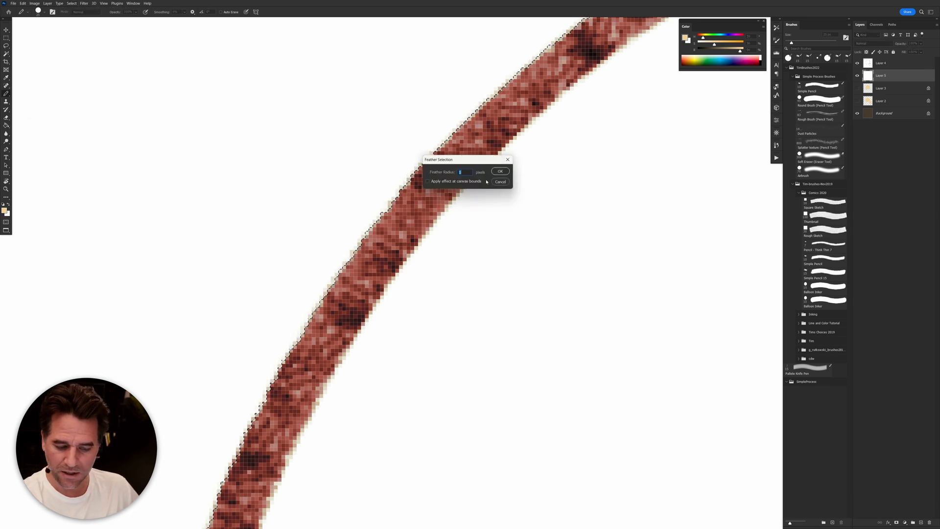
left_click(500, 171)
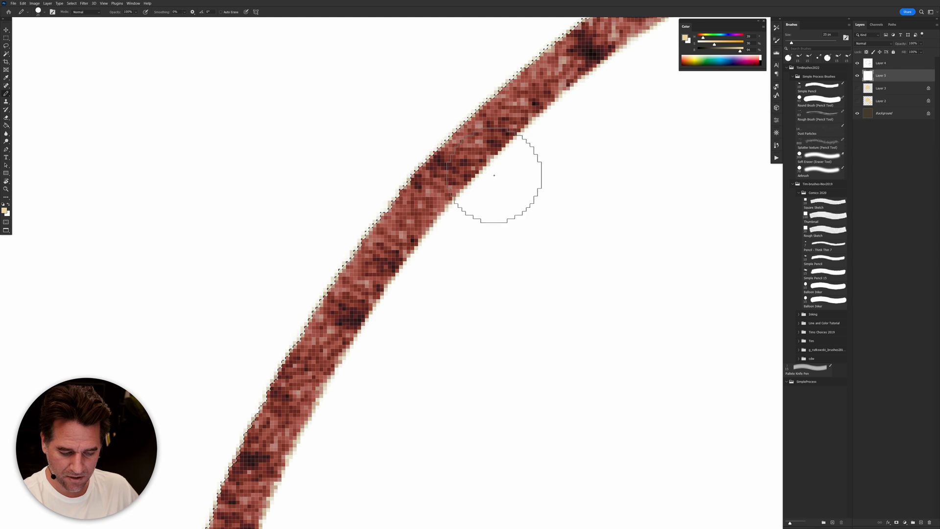
Step: Check the edge of the feathered selection by switching Quick Mask on and off
key("q")
key("q")
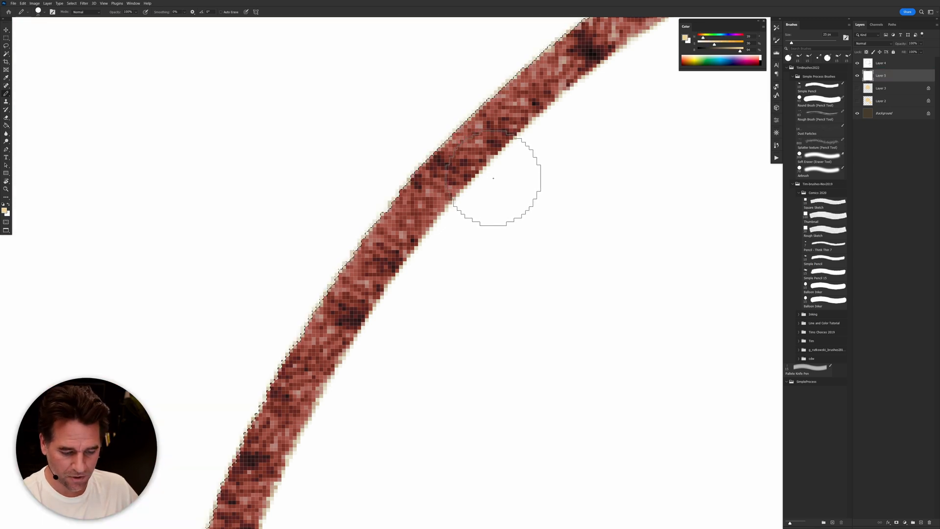
key("q")
key("q")
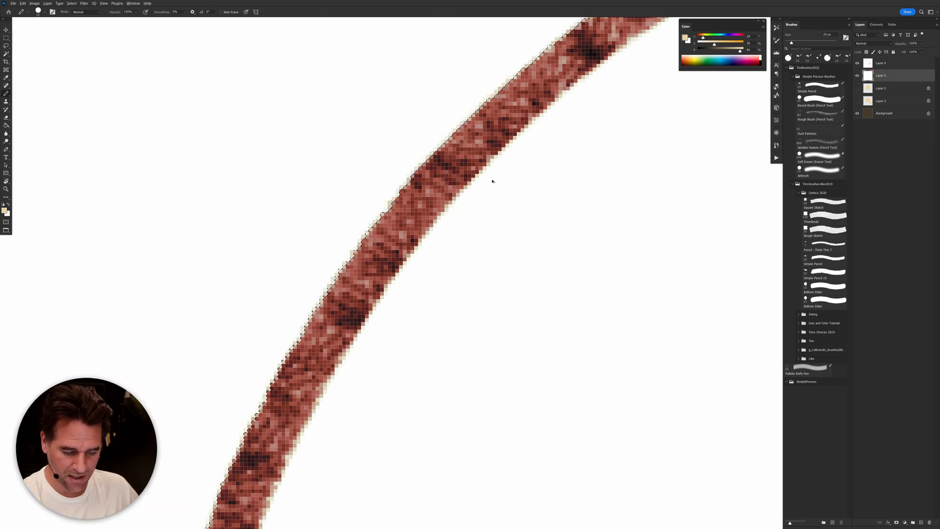
key("q")
key("q")
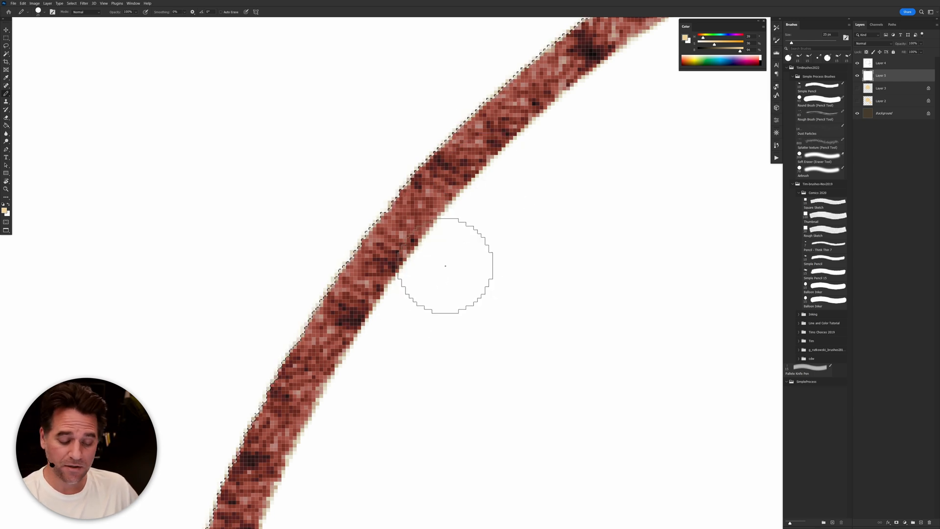
Step: Create a new empty layer above Layer 5 and preview the active selection's edge in Quick Mask
scroll(445, 266, "down", 10)
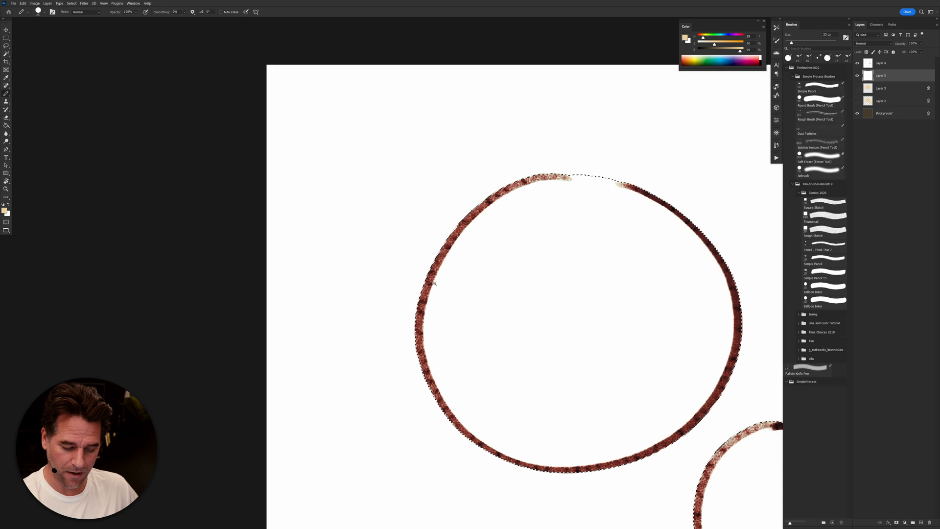
scroll(434, 284, "up", 10)
key("ctrl+shift+alt+n")
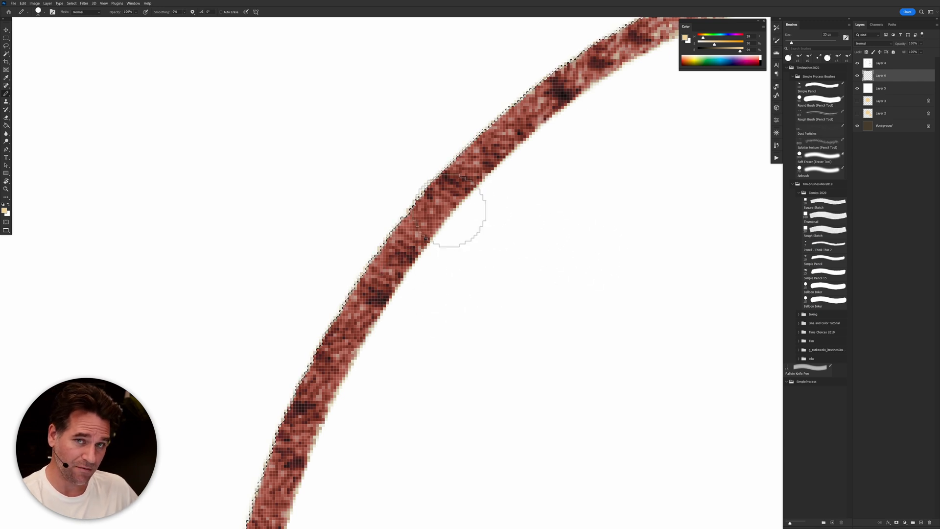
key("q")
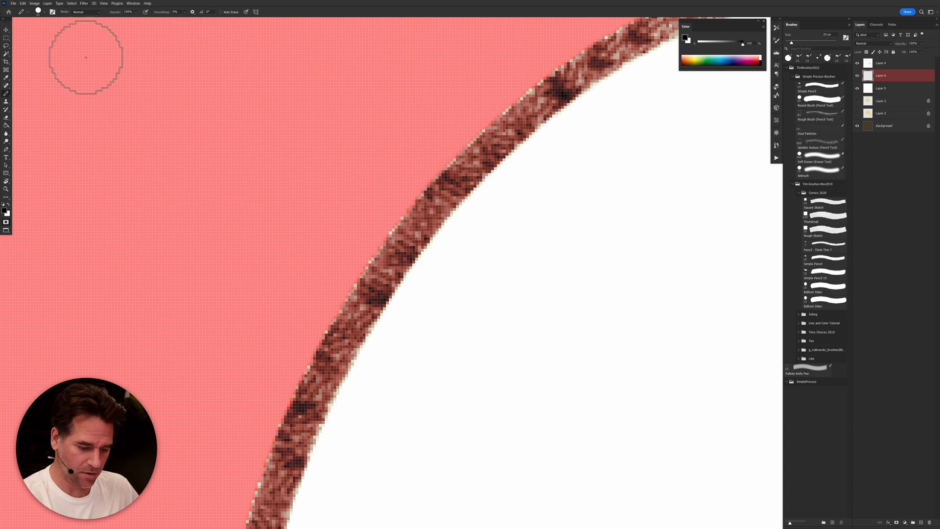
key("q")
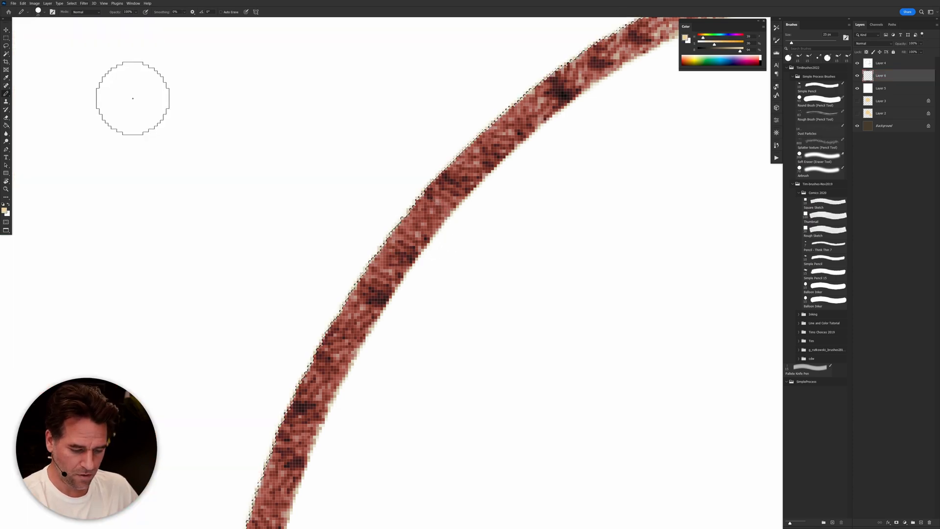
Step: Preview the selection edge in Quick Mask and try to apply Gaussian Blur to the empty layer outside that mode
key("q")
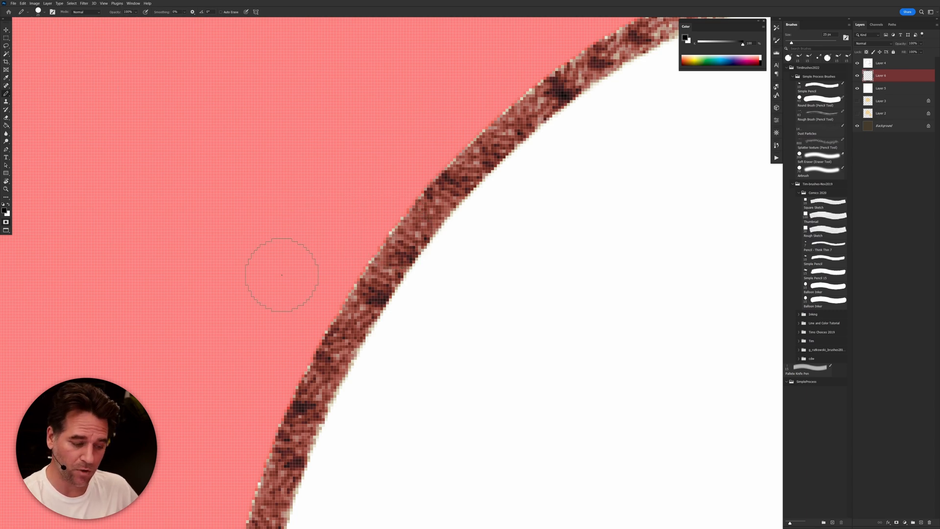
key("q")
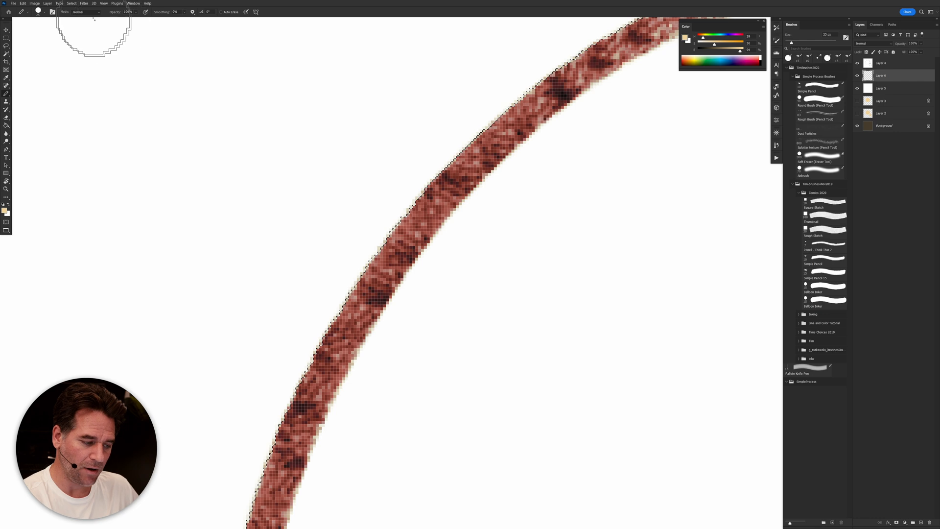
left_click(71, 3)
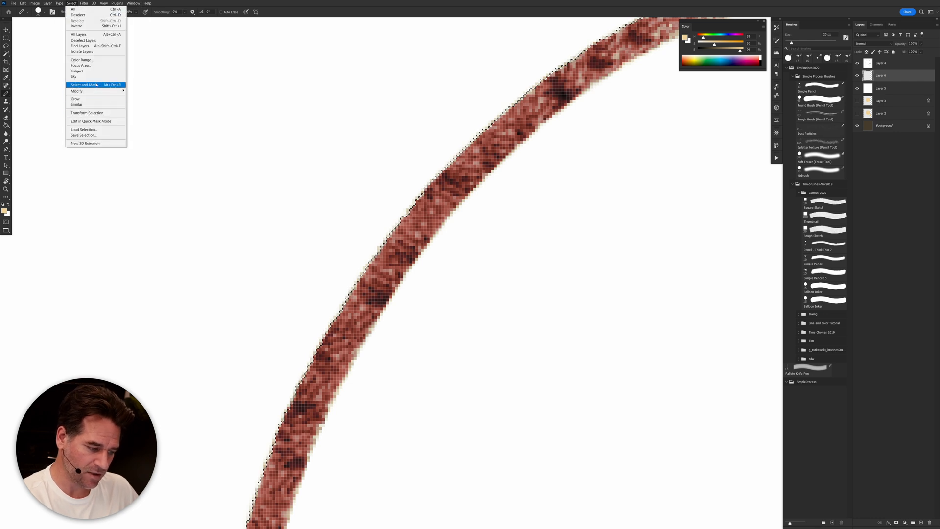
mouse_move(85, 5)
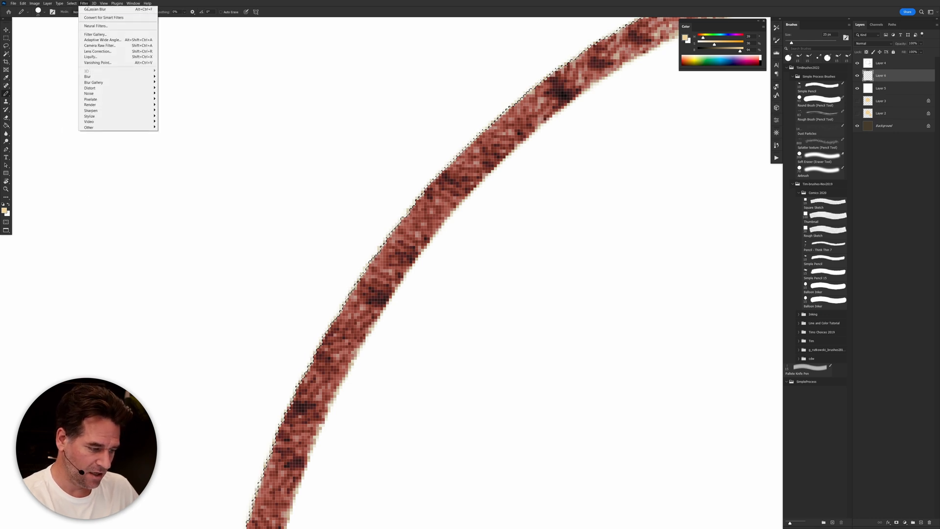
mouse_move(115, 77)
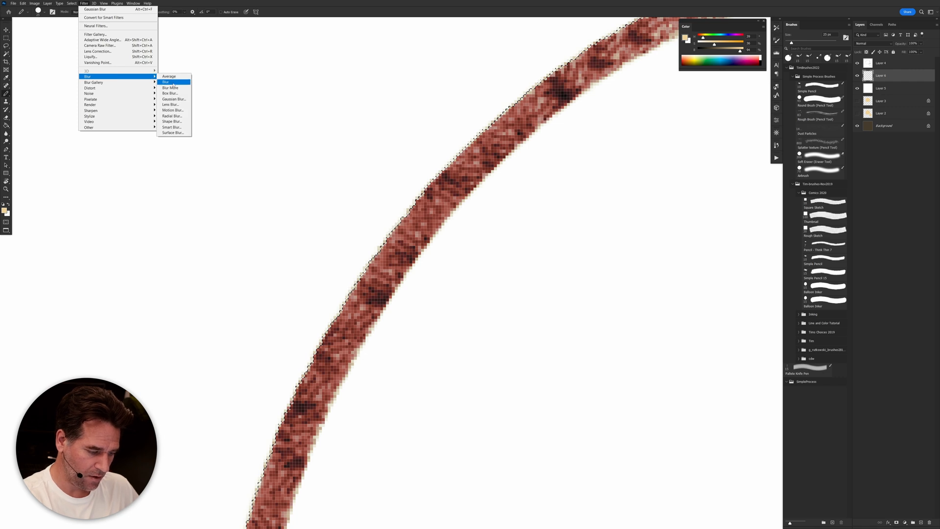
left_click(174, 99)
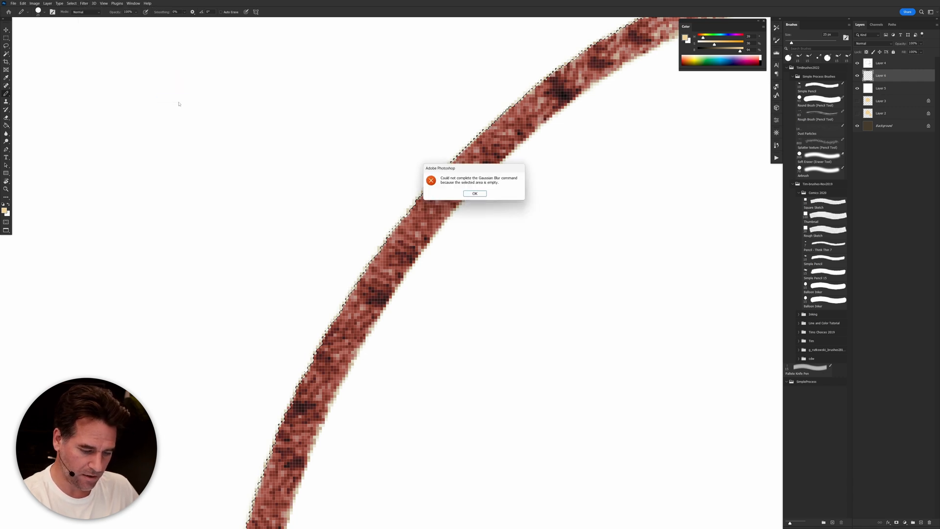
left_click(479, 194)
Step: Soften the selection edge by applying a 0.4-pixel Gaussian Blur in Quick Mask, and return to the normal selection
key("q")
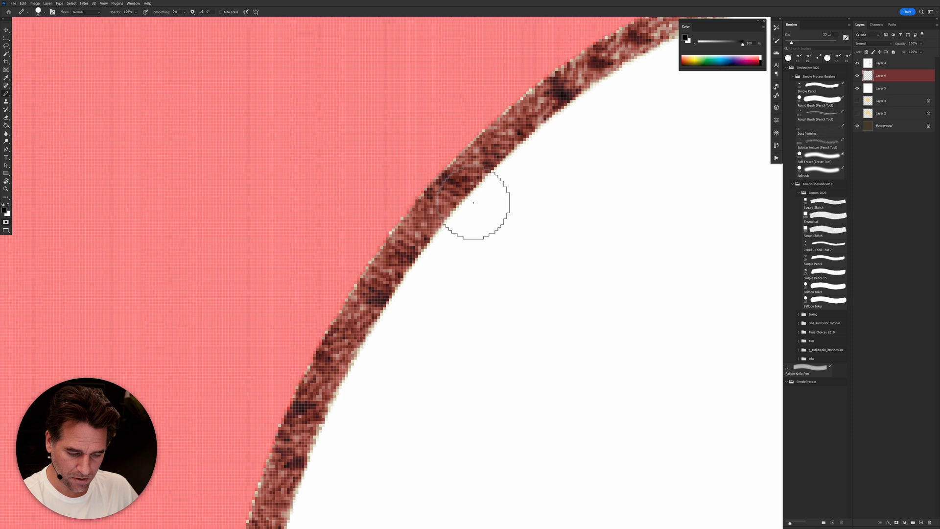
left_click(84, 3)
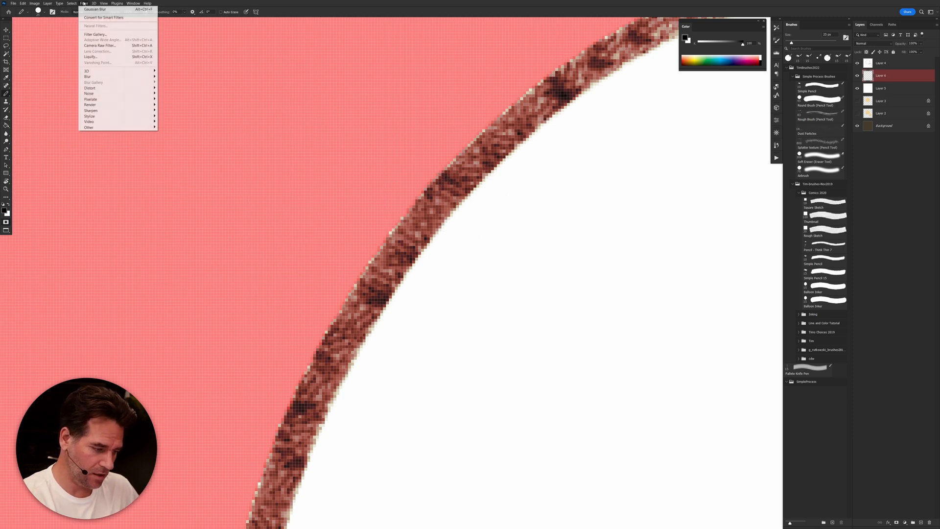
mouse_move(144, 77)
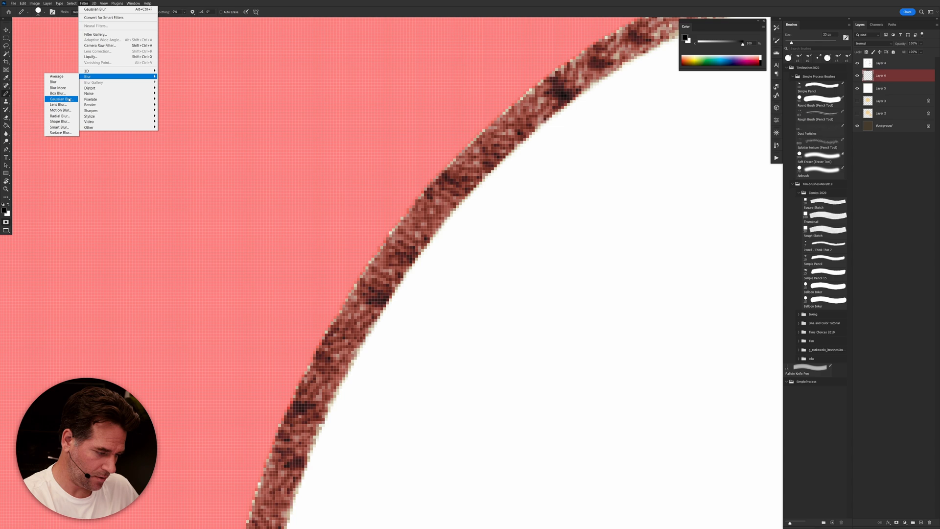
left_click(61, 99)
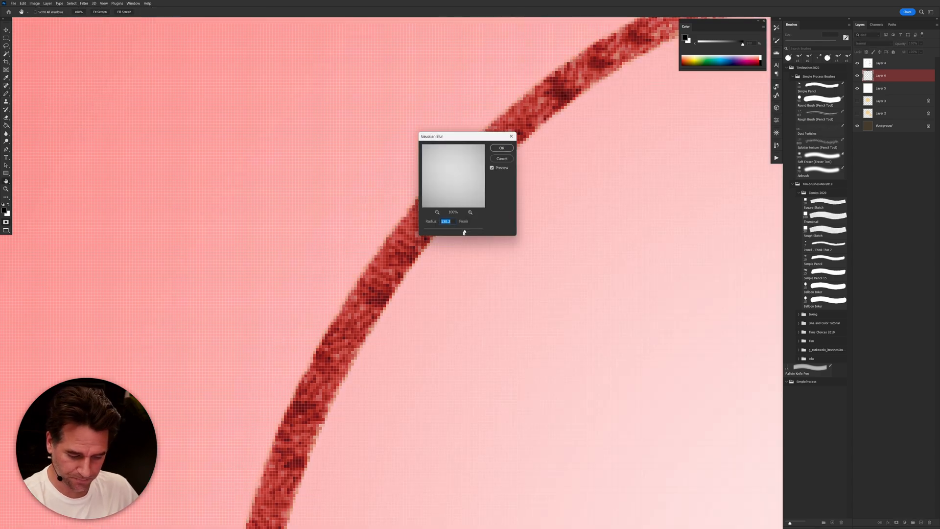
left_click_drag(425, 235, 426, 236)
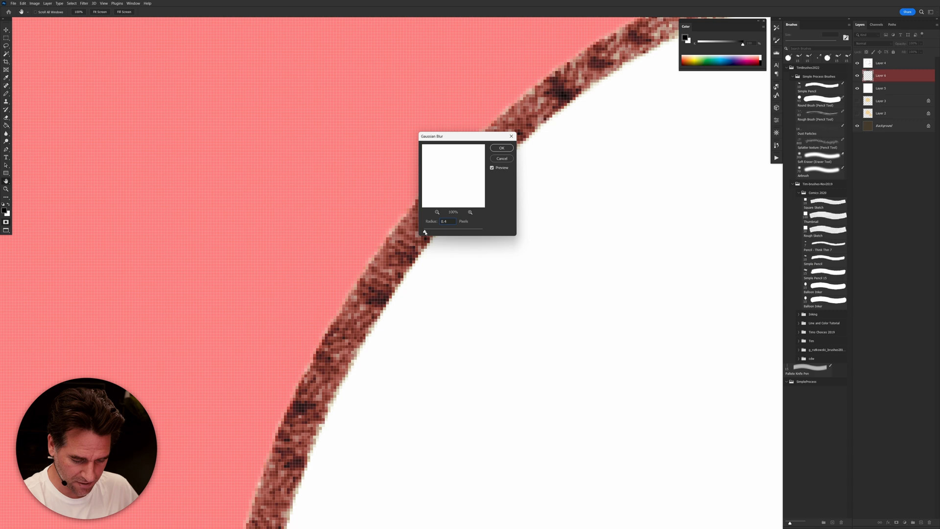
left_click(502, 148)
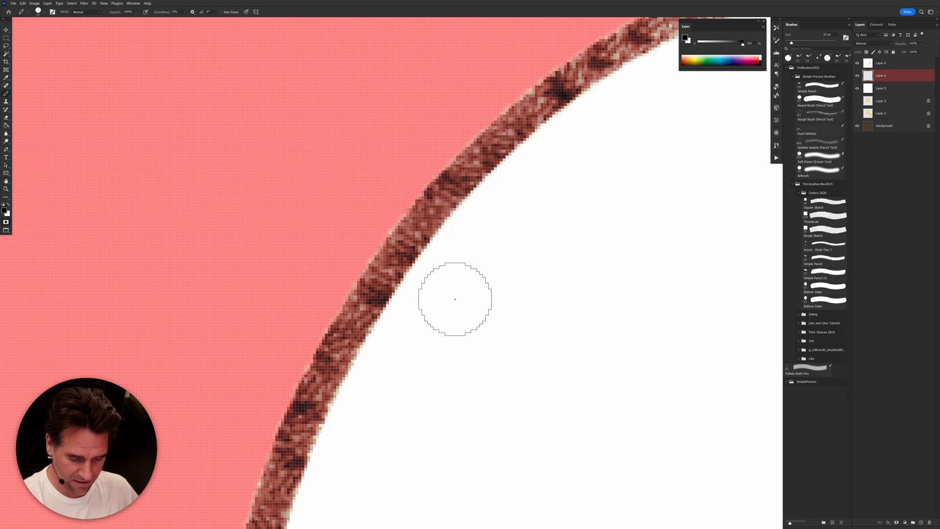
key("q")
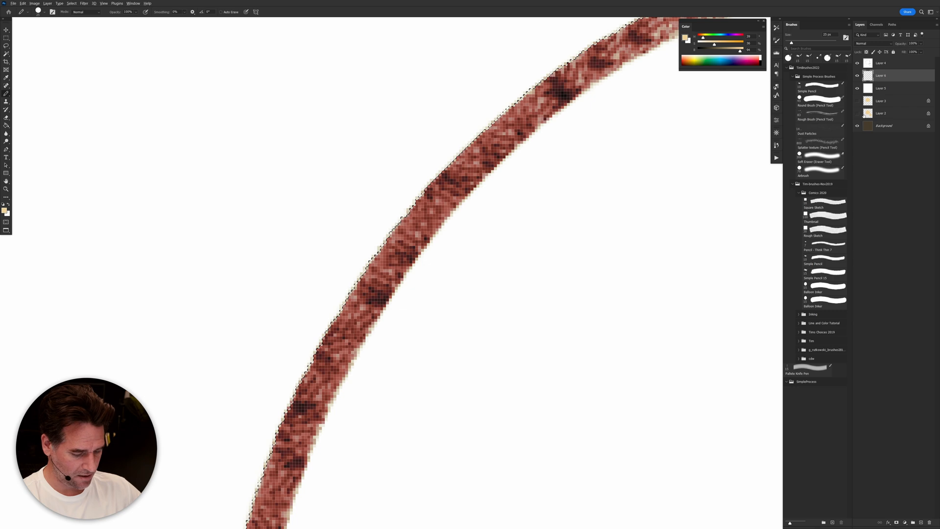
Step: Fill the selection on the new layer with the peach foreground colour, deselect, and hide Layer 5
key("alt+BackSpace")
key("ctrl+d")
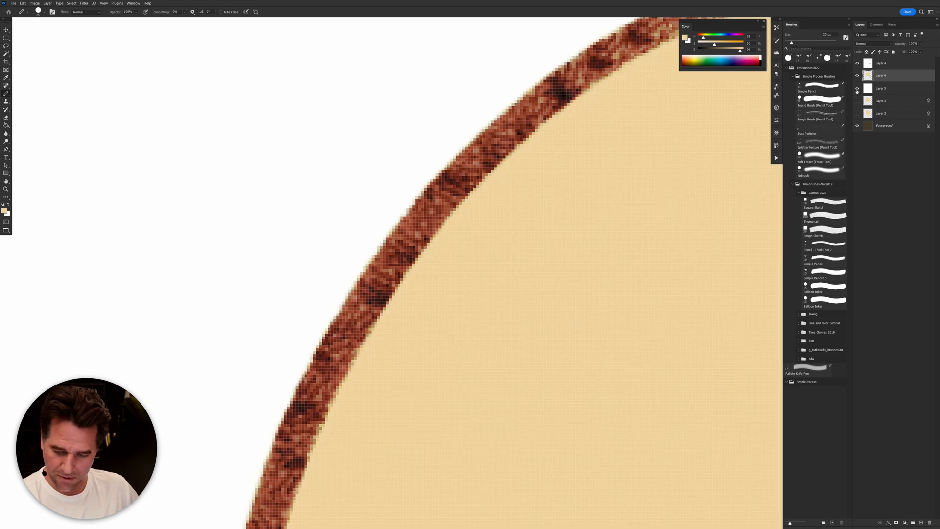
left_click(857, 88)
Step: Examine the outer edges of both filled circles for colour showing beyond the line art against the dark background
left_click(504, 329, "alt")
left_click(498, 336, "alt")
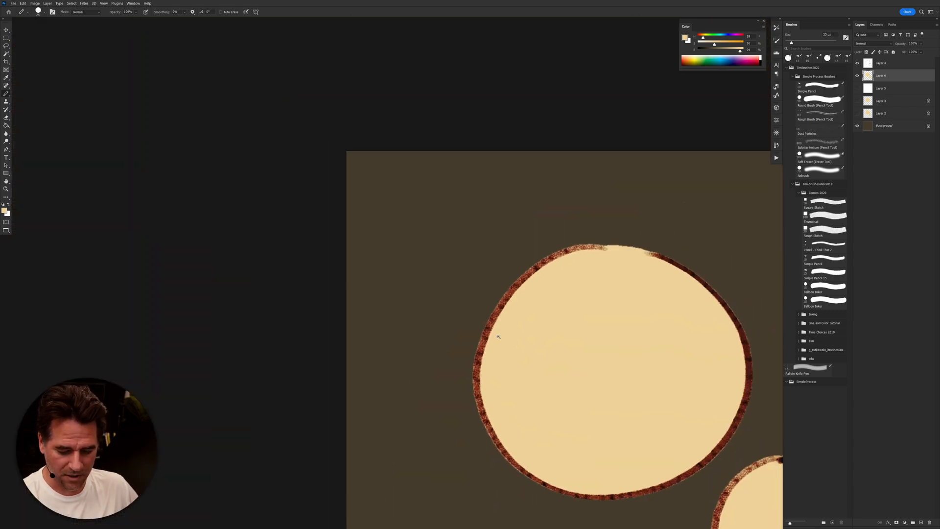
left_click(583, 391, "alt")
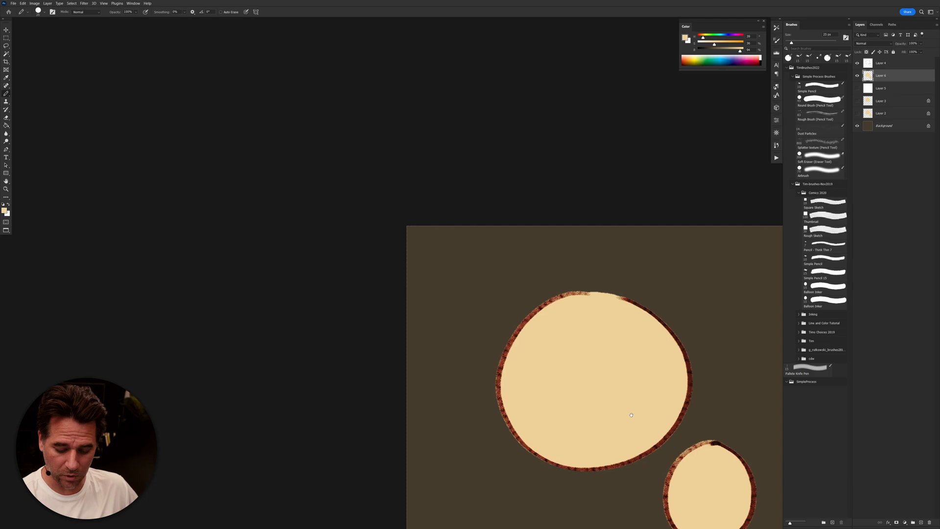
mouse_move(504, 352)
left_mouse_down()
mouse_move(524, 334)
mouse_move(513, 345)
left_mouse_up()
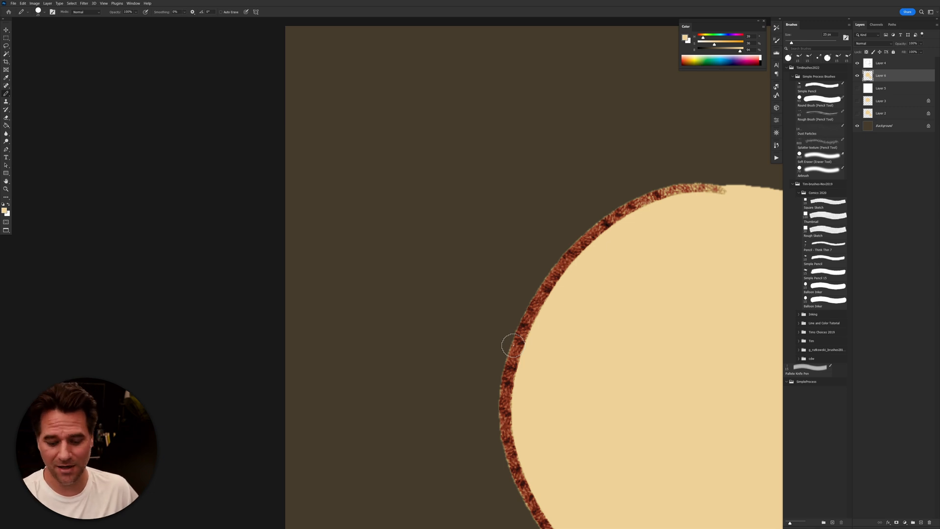
left_click_drag(513, 345, 415, 326)
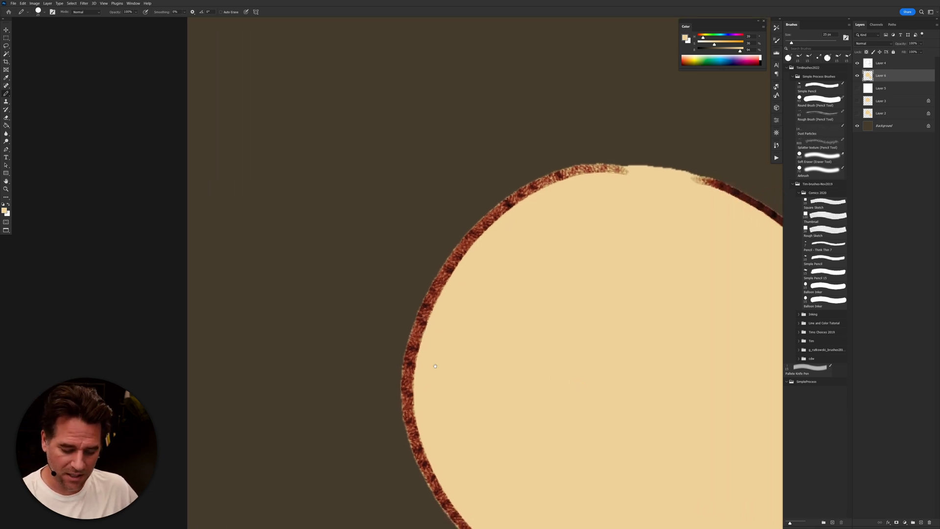
left_click_drag(548, 289, 487, 153)
left_click_drag(623, 316, 594, 330)
left_click_drag(637, 369, 620, 421)
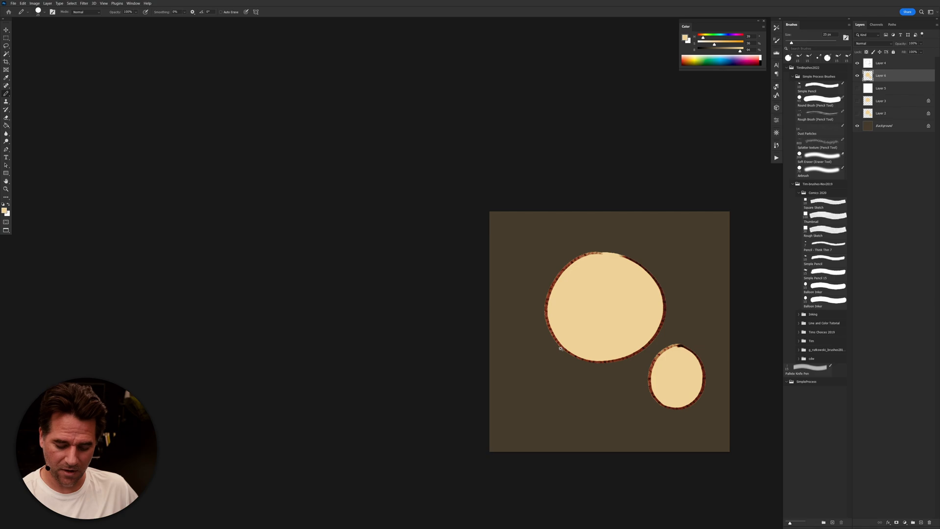
scroll(562, 349, "up", 8)
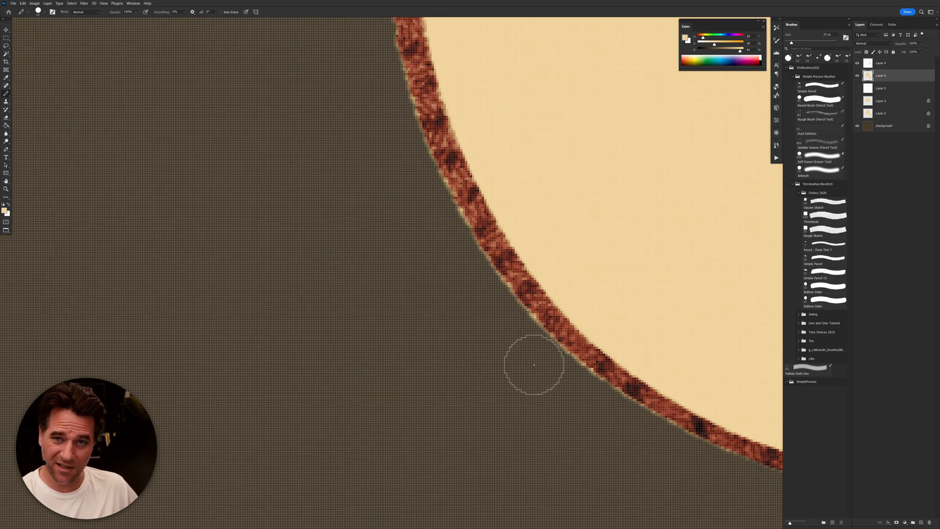
scroll(534, 365, "down", 4)
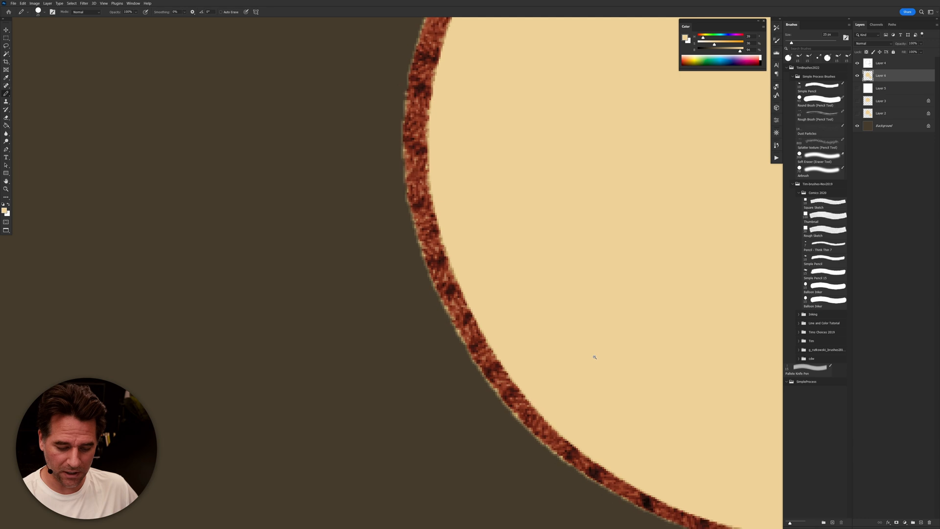
Step: Undo the hiding of Layer 5, the deselection, the peach fill and the Quick Mask blur changes
key("ctrl+z")
key("ctrl+z")
key("ctrl+z")
key("ctrl+z")
key("ctrl+z")
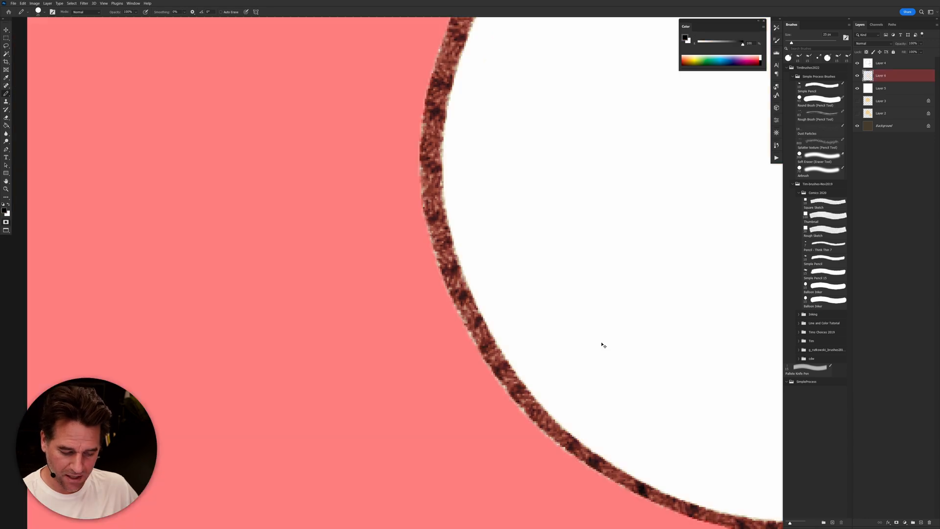
Step: Contract the active selection around the circles and check its new edge by switching Quick Mask on and off
key("q")
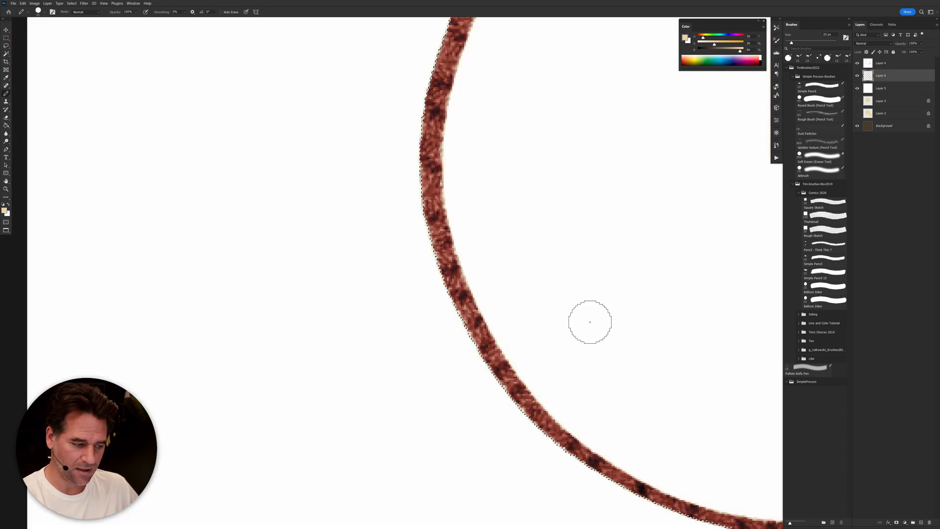
left_click(72, 3)
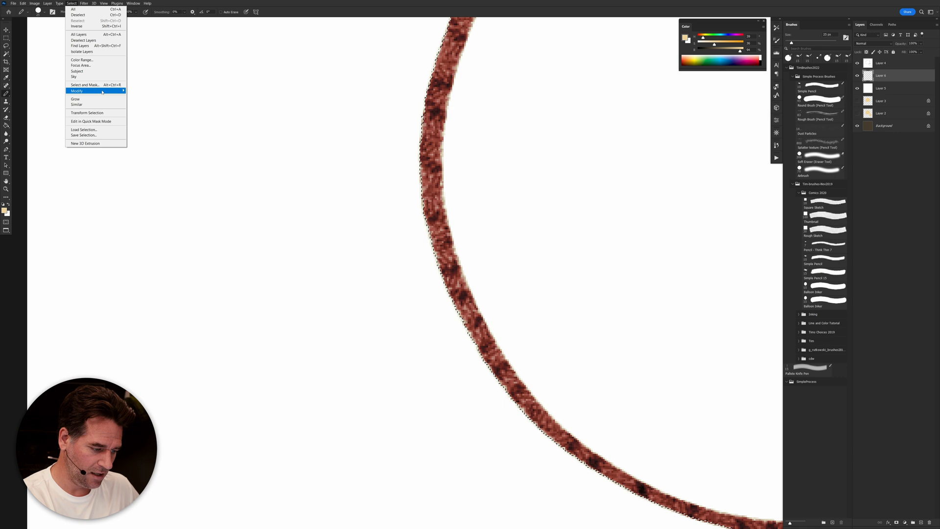
mouse_move(115, 93)
left_click(36, 107)
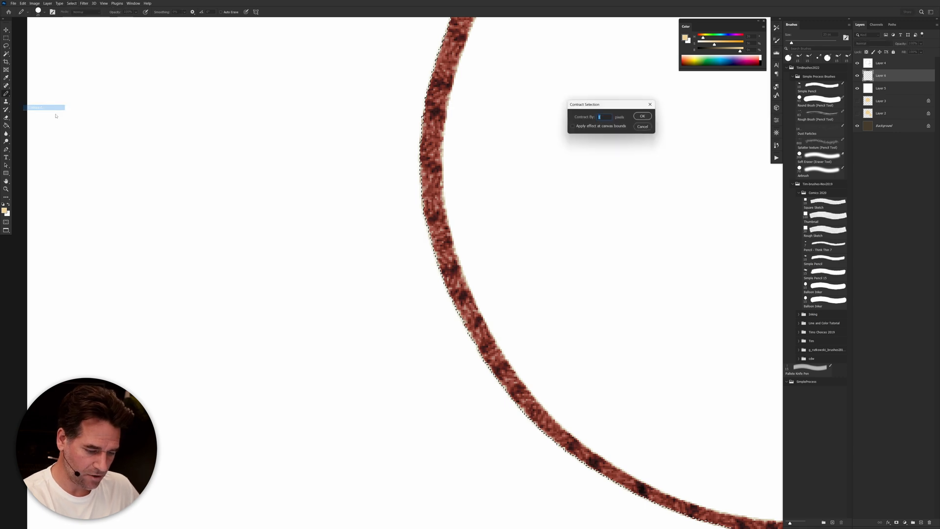
left_click(643, 116)
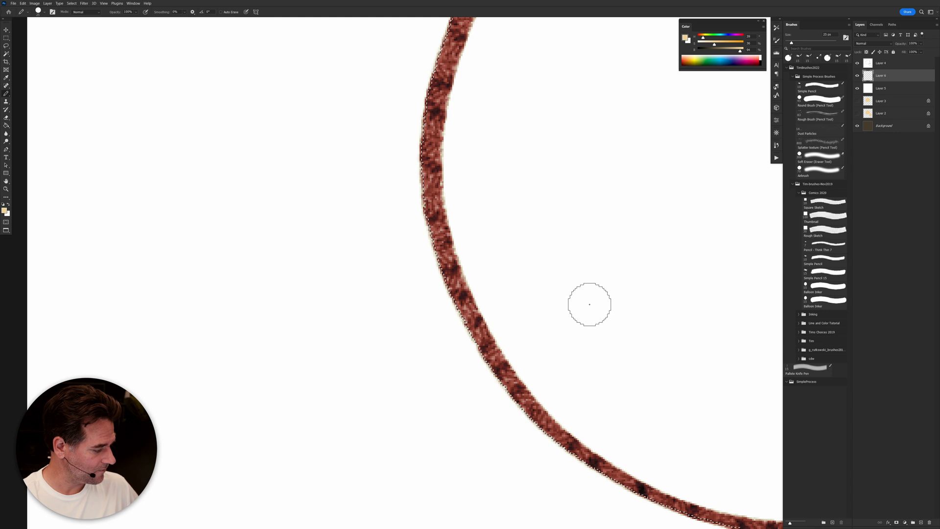
key("q")
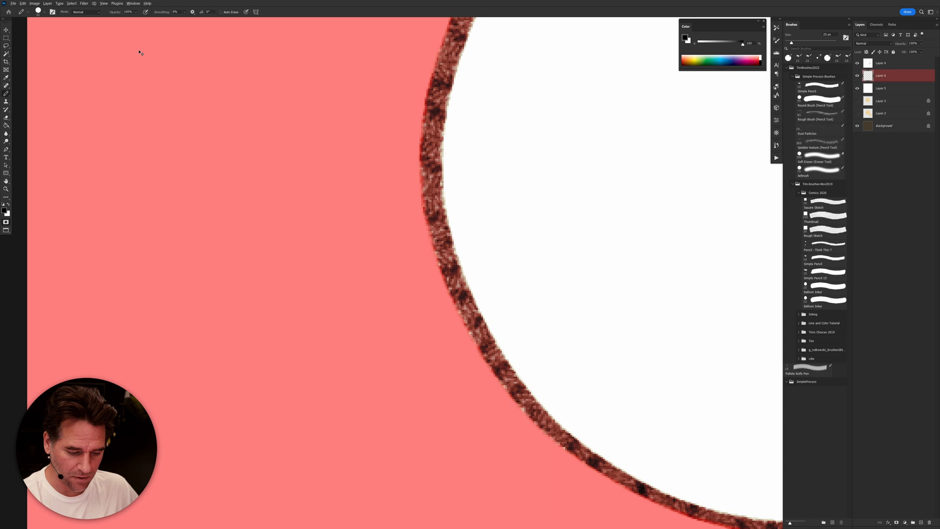
key("q")
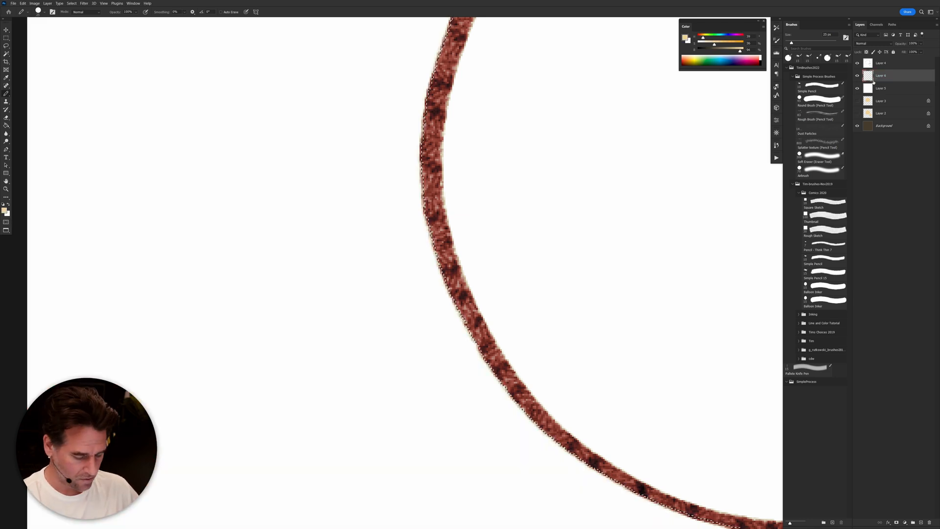
Step: Fill the contracted selection with the peach foreground colour, hide Layer 5, and deselect
key("alt+BackSpace")
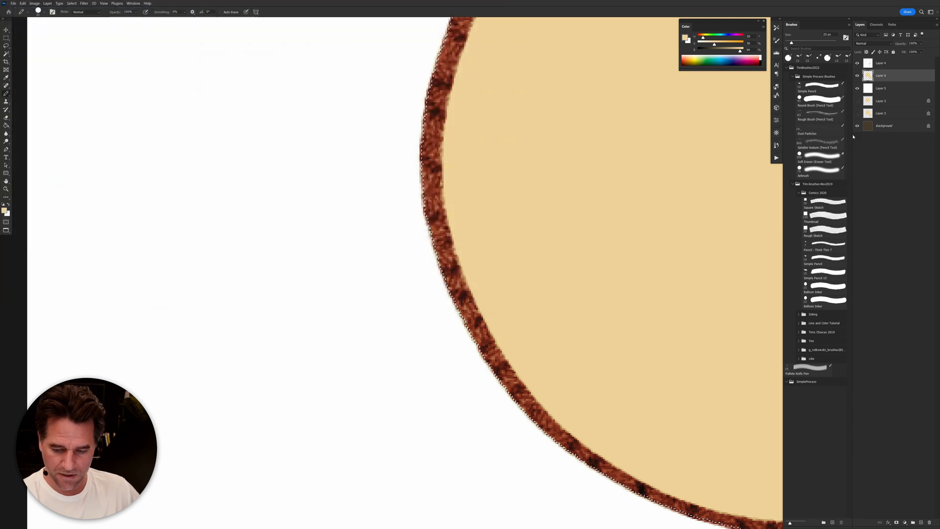
left_click(857, 89)
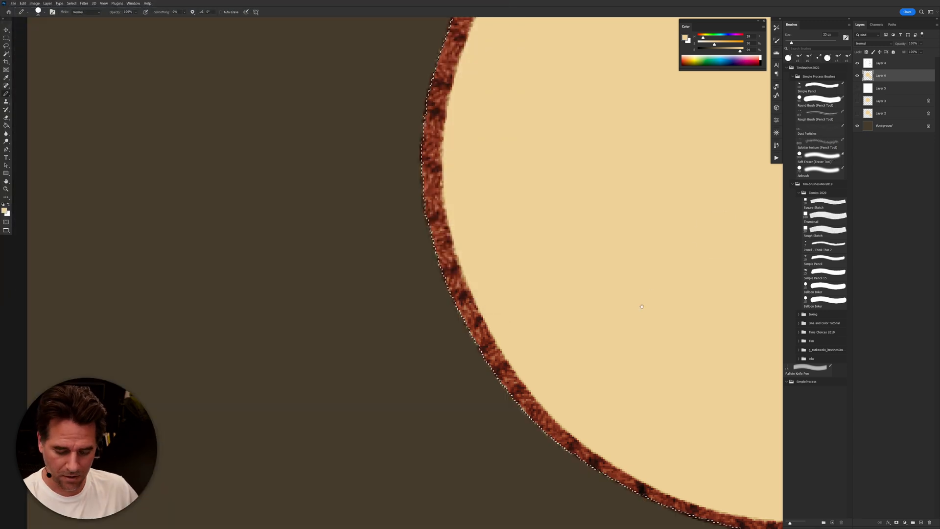
scroll(604, 323, "down", 5)
key("ctrl+d")
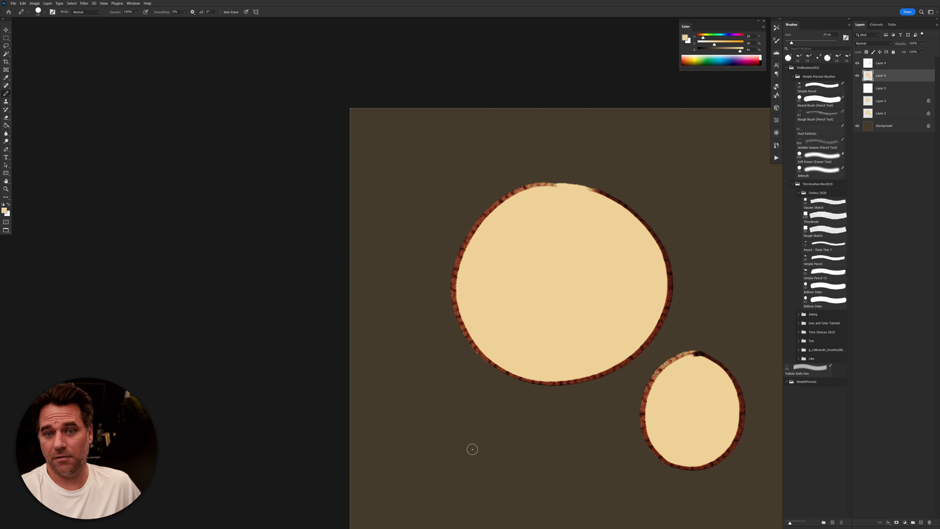
Step: Try clipping the line art layer to the peach fill layer beneath it, compare the outline's edge, and release the clip
left_click_drag(650, 329, 636, 344)
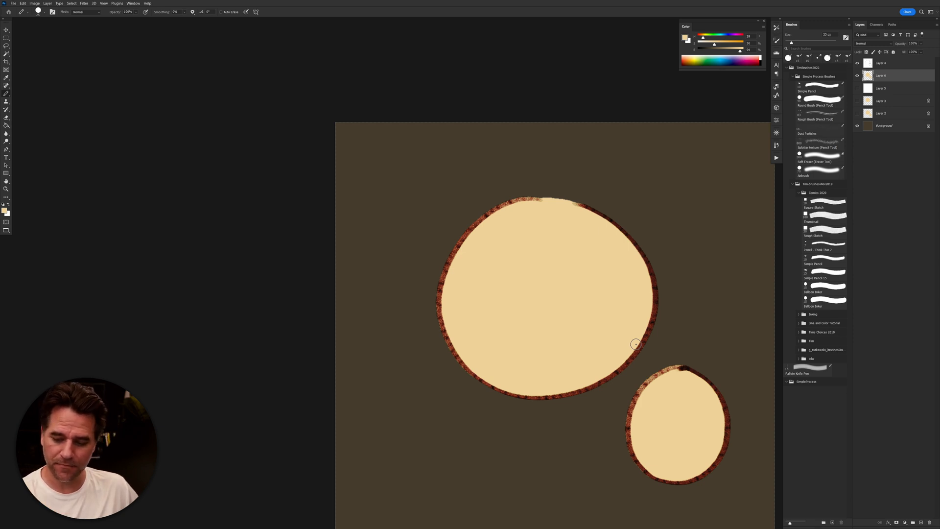
left_click(870, 68, "alt")
mouse_move(440, 290)
left_mouse_down()
mouse_move(469, 280)
mouse_move(457, 289)
left_mouse_up()
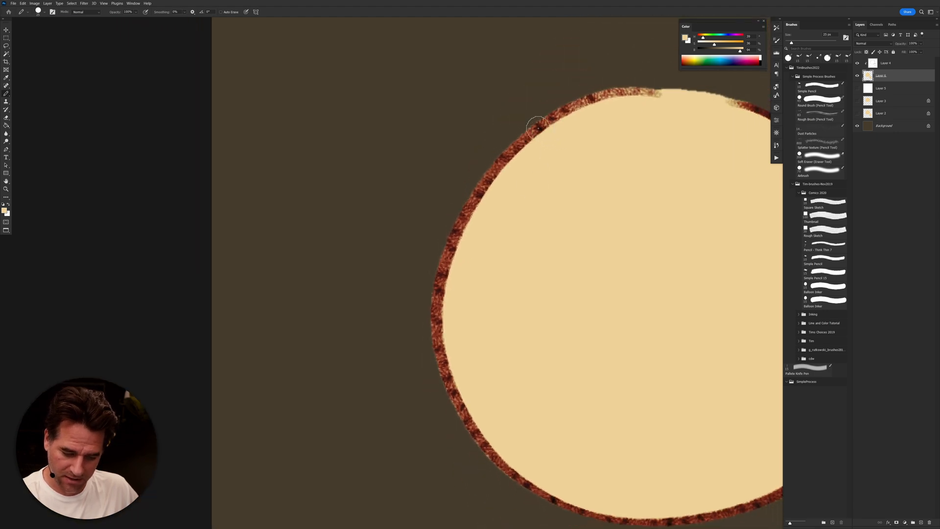
left_click(872, 69, "alt")
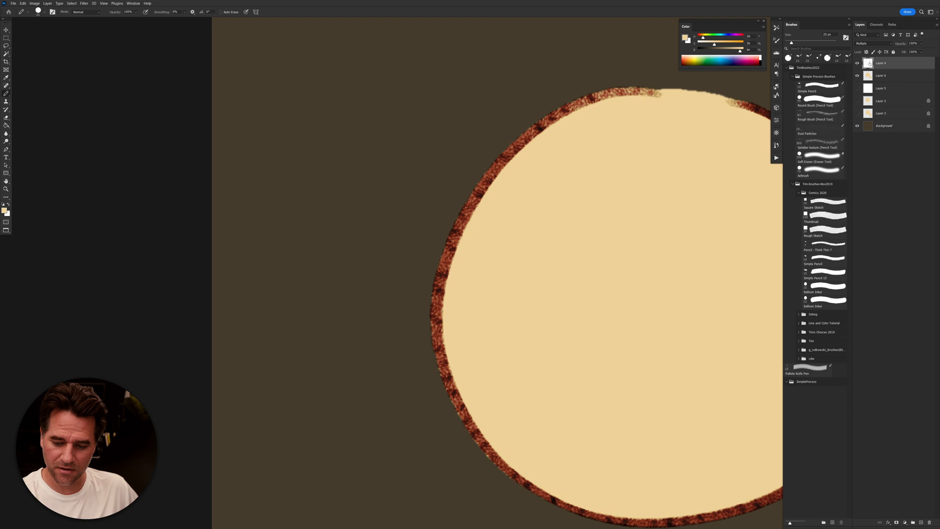
left_click_drag(634, 292, 499, 322)
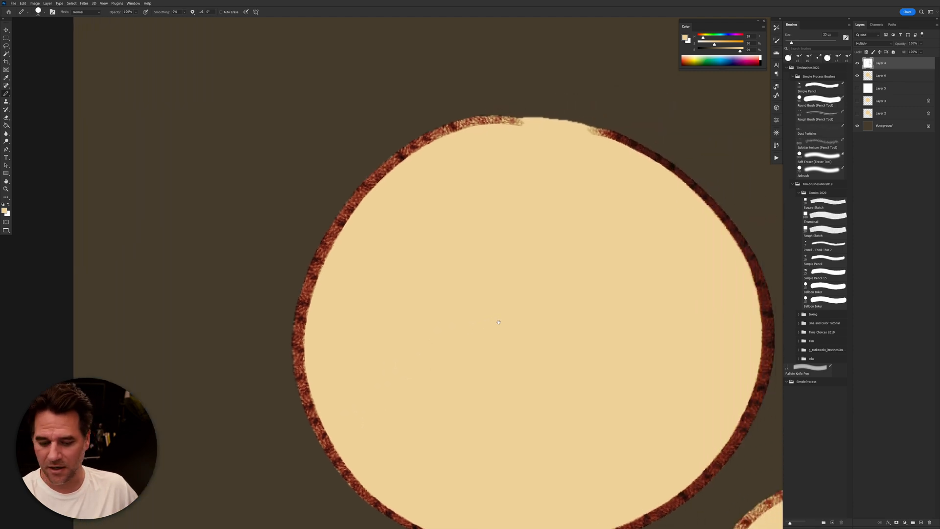
Step: Switch to the SimpleColorEx-Color document and show it full screen, framing the green foreground plants
left_click_drag(550, 342, 489, 296)
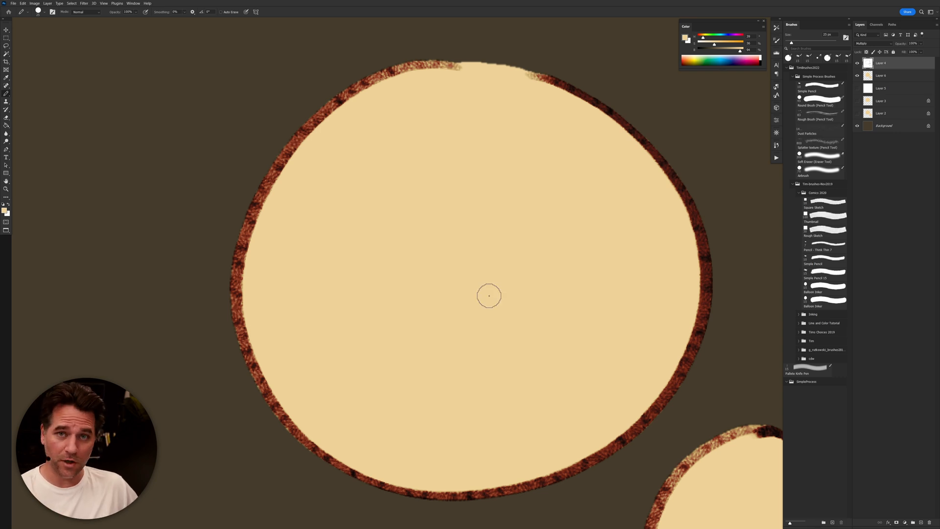
key("f")
key("f")
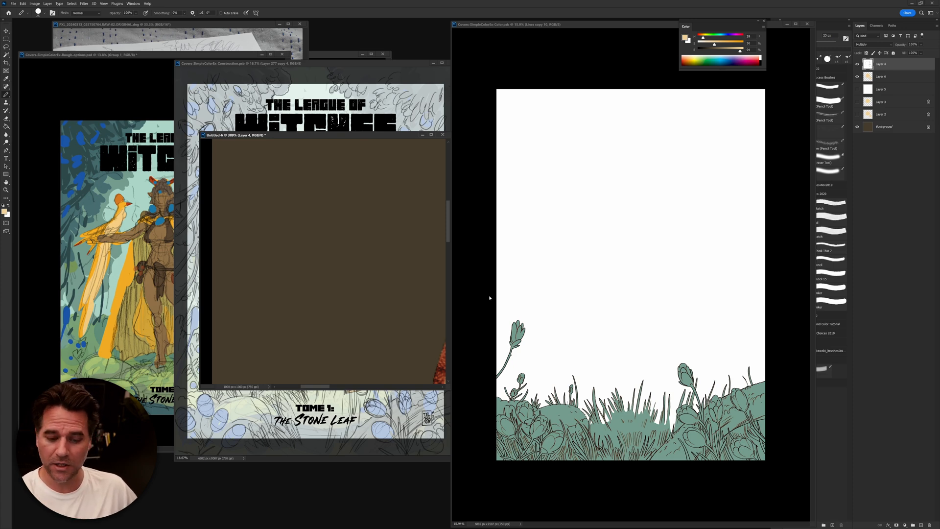
left_click_drag(598, 24, 581, 24)
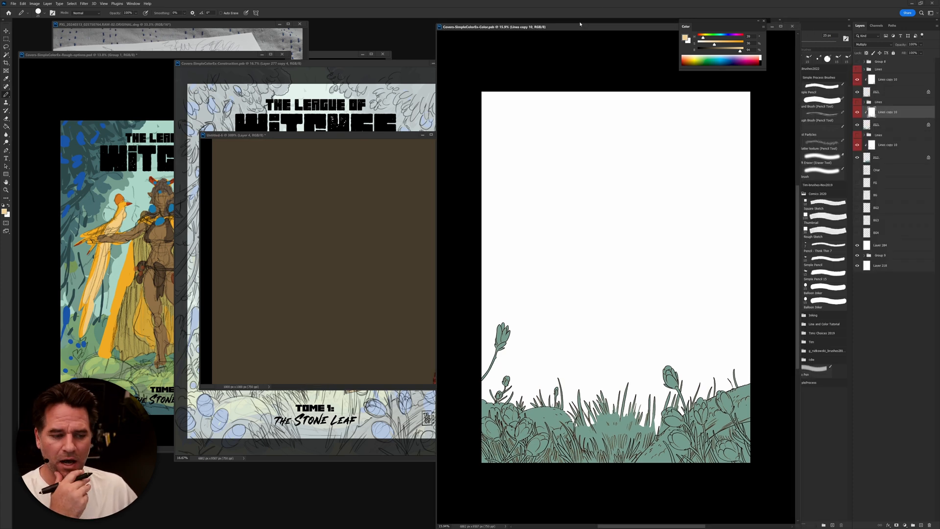
key("f")
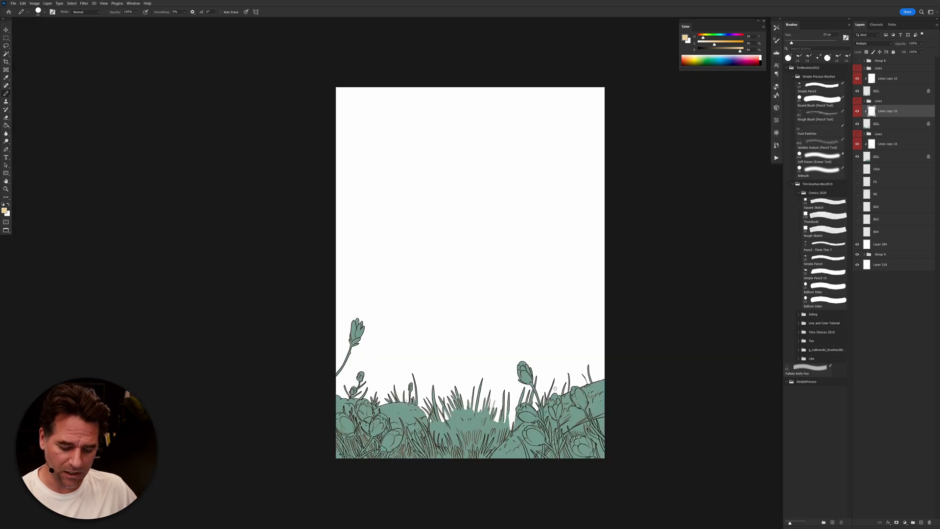
left_click_drag(551, 391, 607, 369)
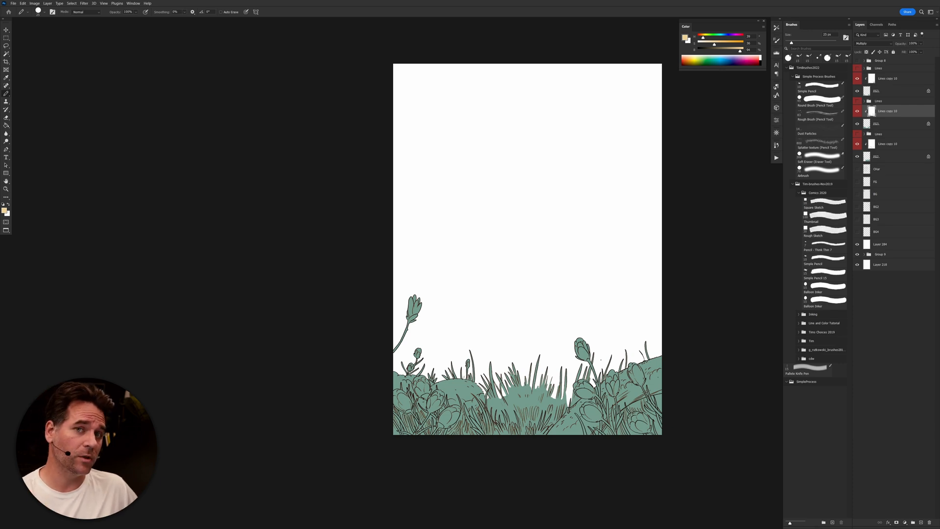
left_click_drag(601, 360, 551, 364)
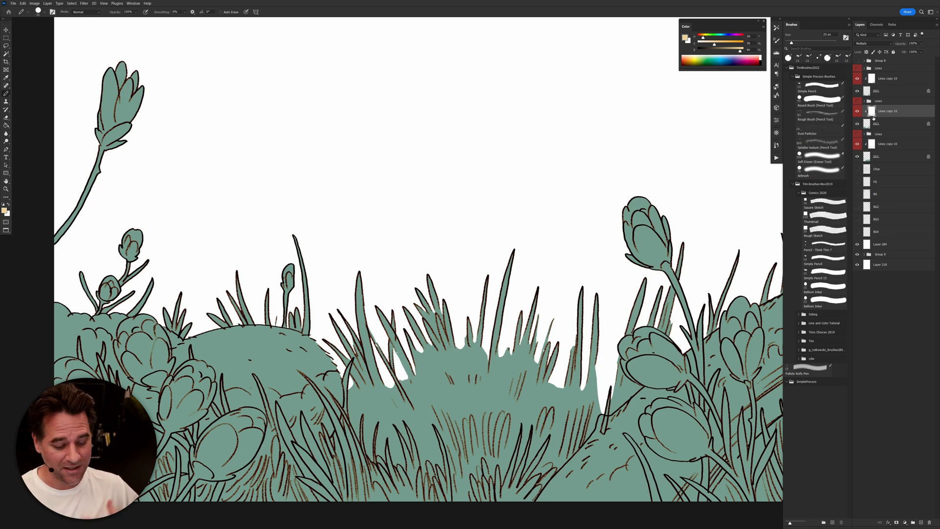
Step: Hide the three green plant fill layers, and show and select the Char line art layer
left_click(875, 125)
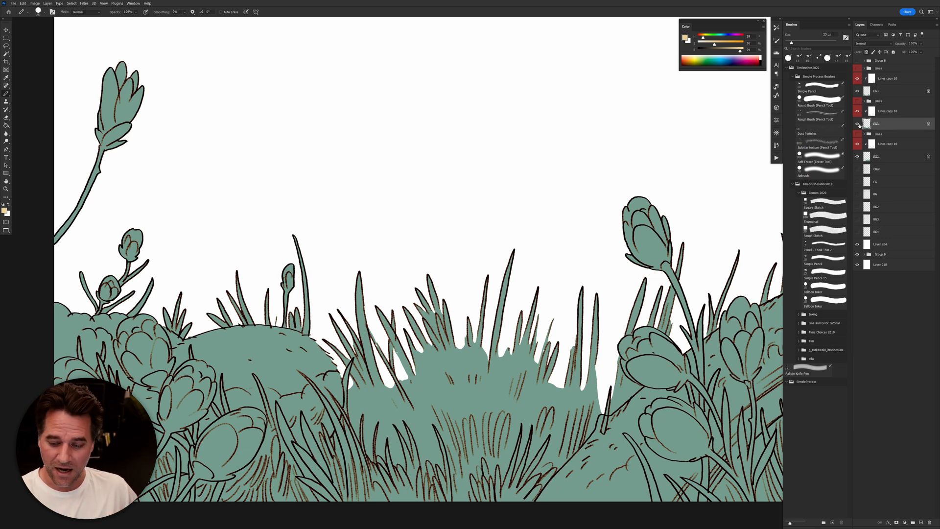
left_click(858, 124)
left_click(858, 157)
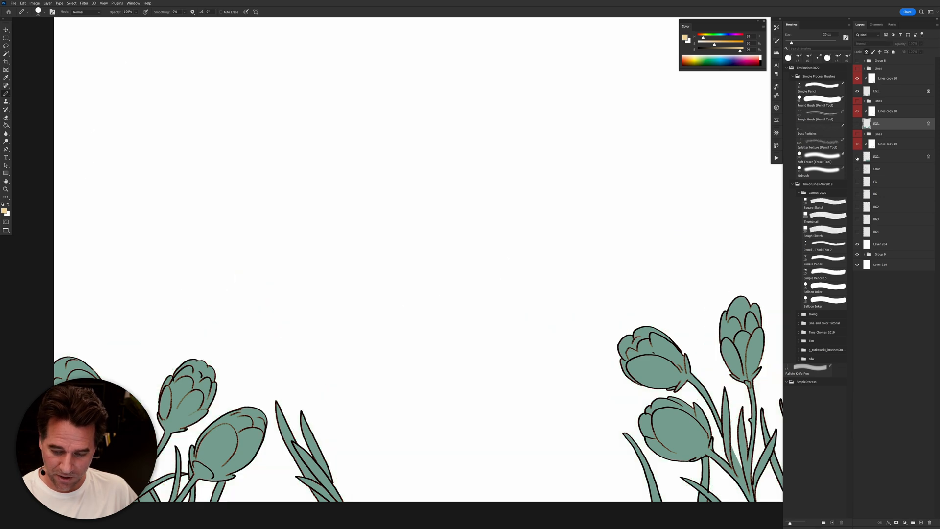
left_click(858, 91)
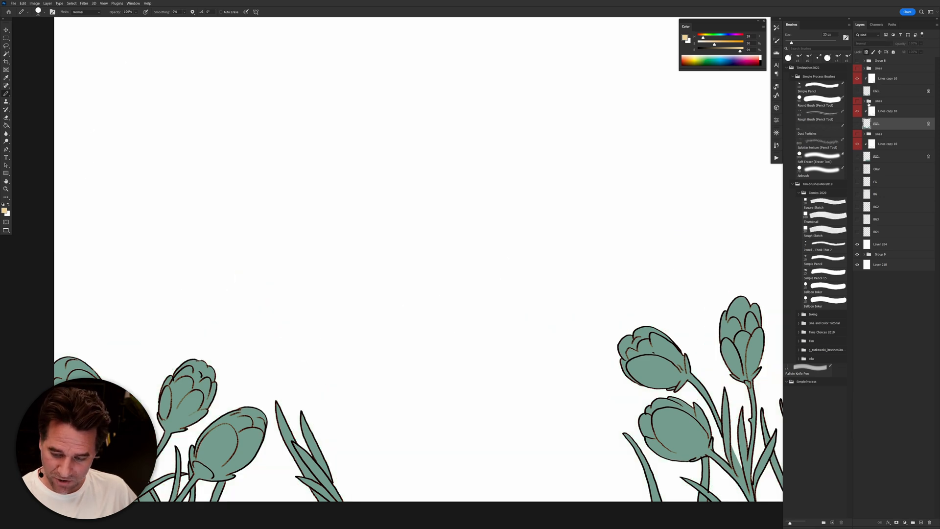
left_click(858, 169)
left_click(877, 169)
left_click_drag(593, 155, 597, 370)
left_click(597, 370, "alt")
left_click(594, 376, "alt")
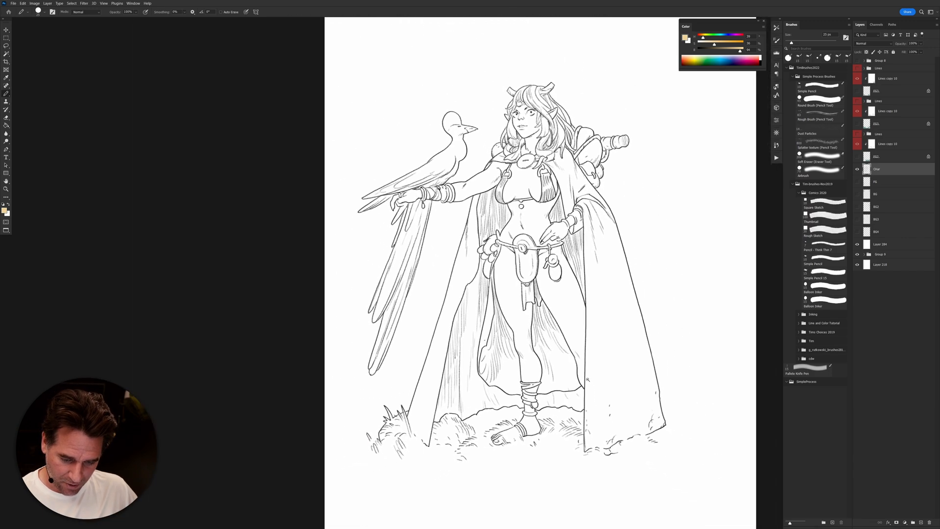
Step: Select the white area around the character, including the open cloak, with the Magic Wand and turn on Quick Mask
key("w")
left_click(638, 357)
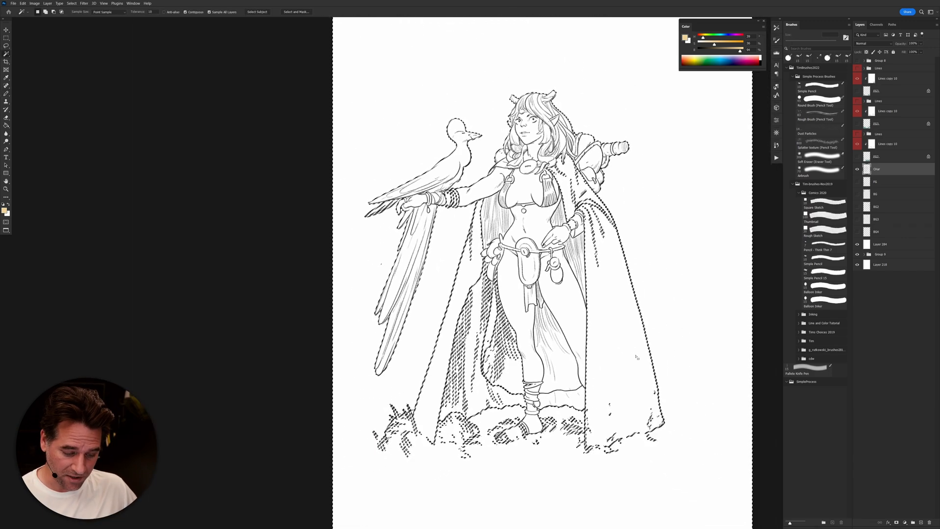
key("q")
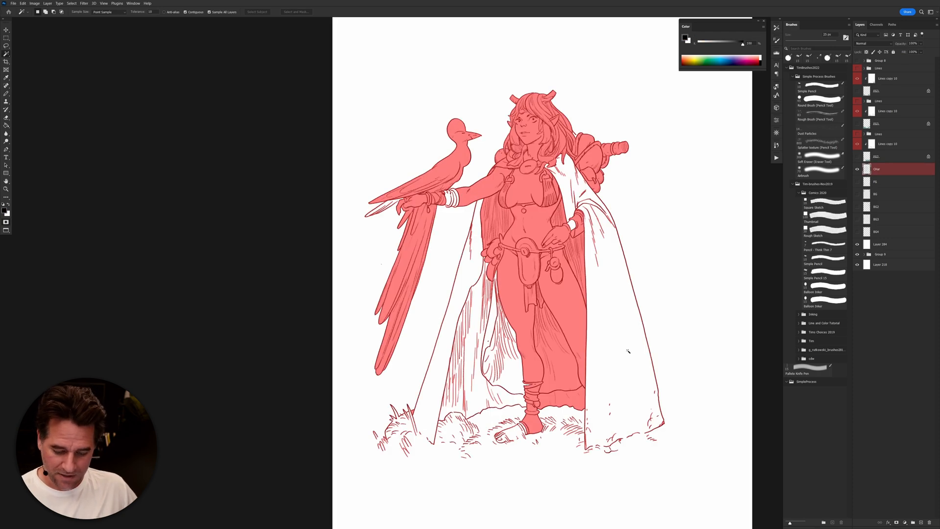
key("b")
scroll(645, 437, "up", 1)
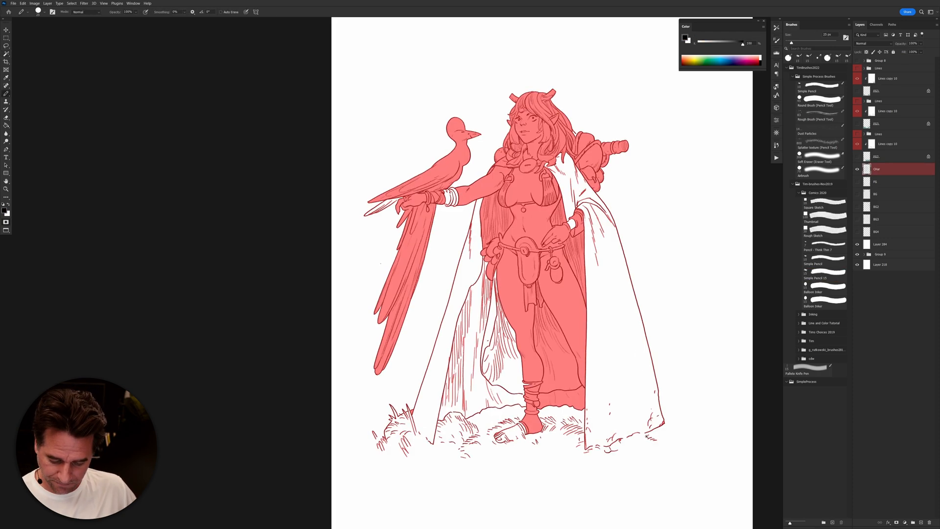
scroll(652, 436, "up", 2)
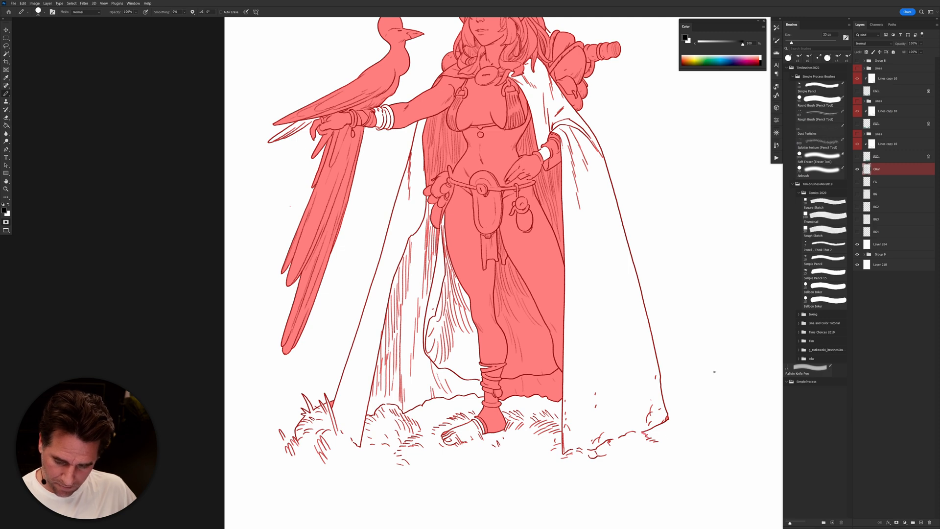
Step: Show the three plant fill layers again and paint a Quick Mask outline closing off the ground patch beneath the character
left_click(857, 157)
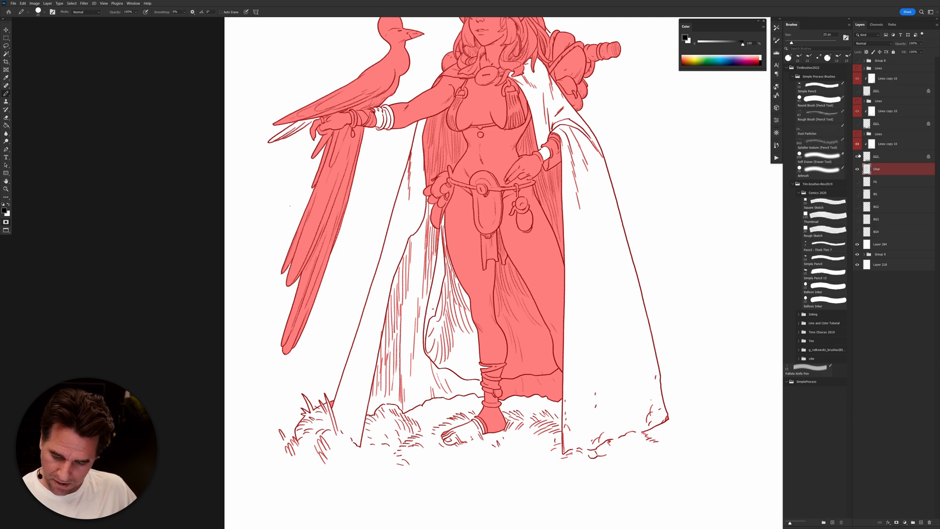
left_click(857, 124)
left_click(857, 91)
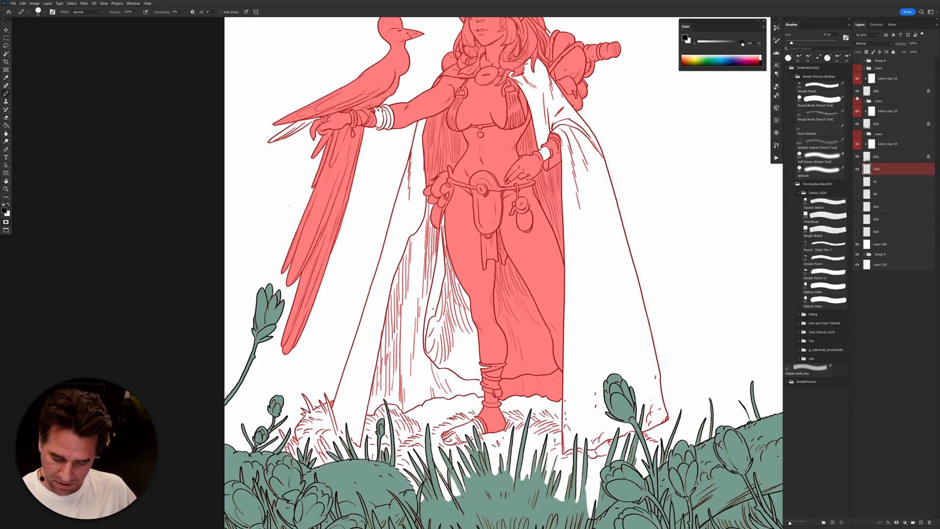
mouse_move(659, 441)
left_mouse_down()
mouse_move(681, 455)
mouse_move(677, 479)
mouse_move(598, 515)
mouse_move(549, 520)
mouse_move(300, 492)
mouse_move(285, 458)
left_mouse_up()
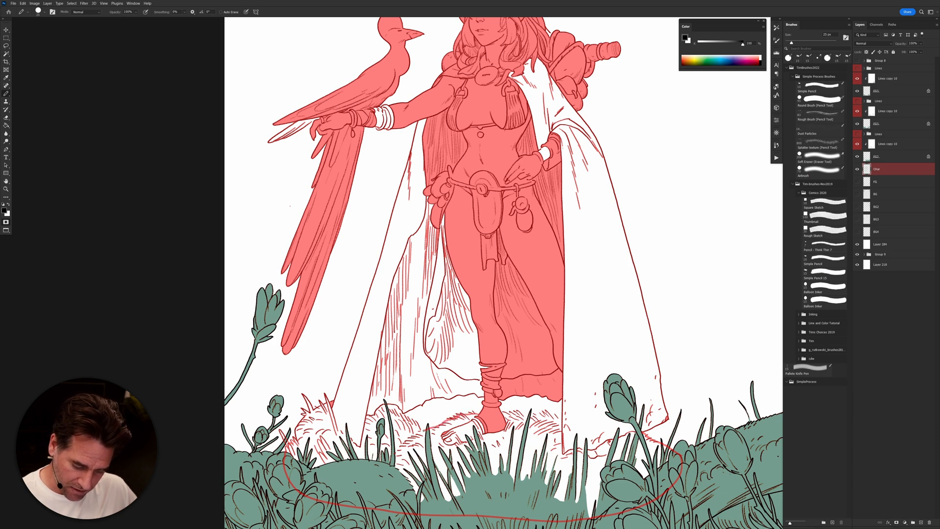
left_click_drag(397, 420, 406, 414)
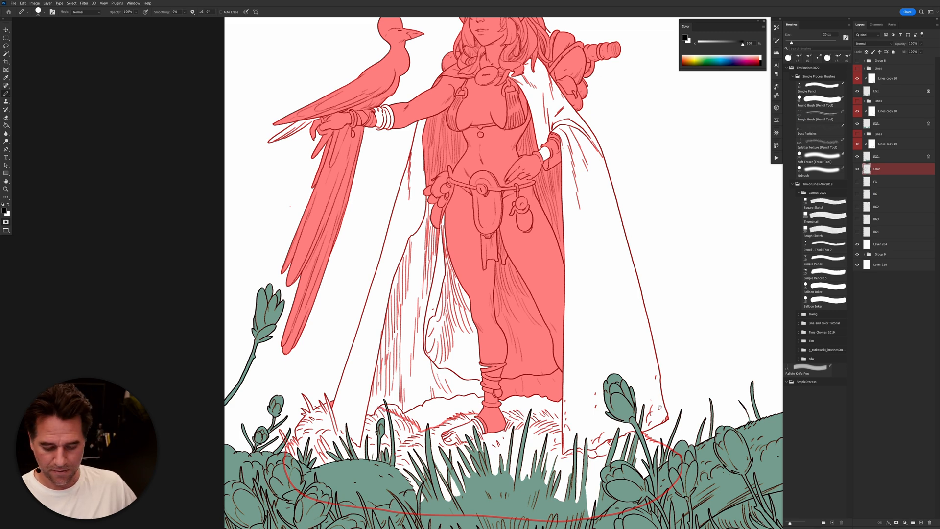
left_click_drag(652, 420, 673, 382)
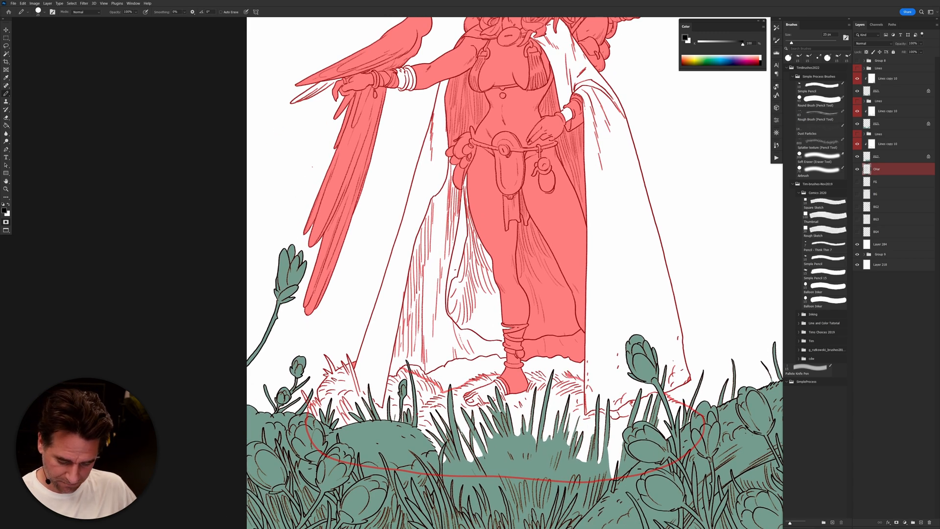
left_click_drag(553, 376, 545, 377)
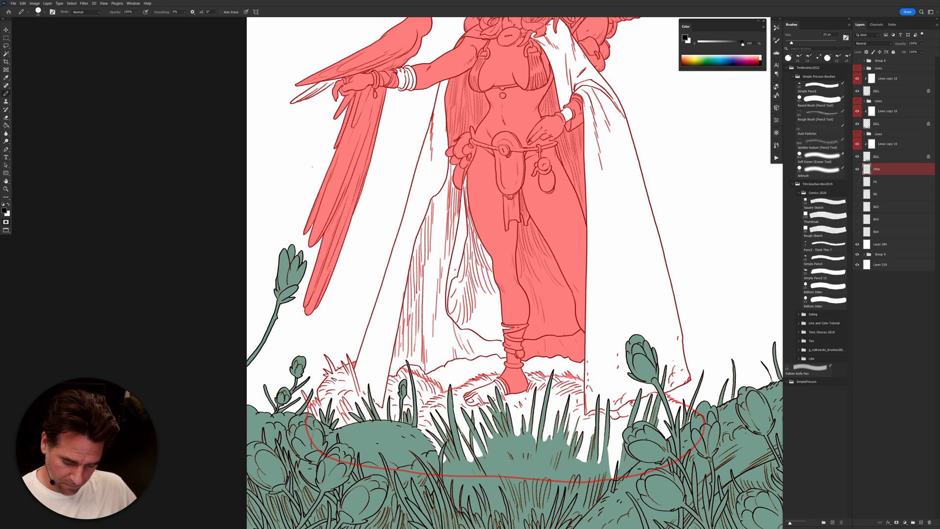
Step: Fill the ground patch and outer cloak of the mask with the Paint Bucket, then try filling the inner cloak and undo that fill
key("g")
left_click(624, 424)
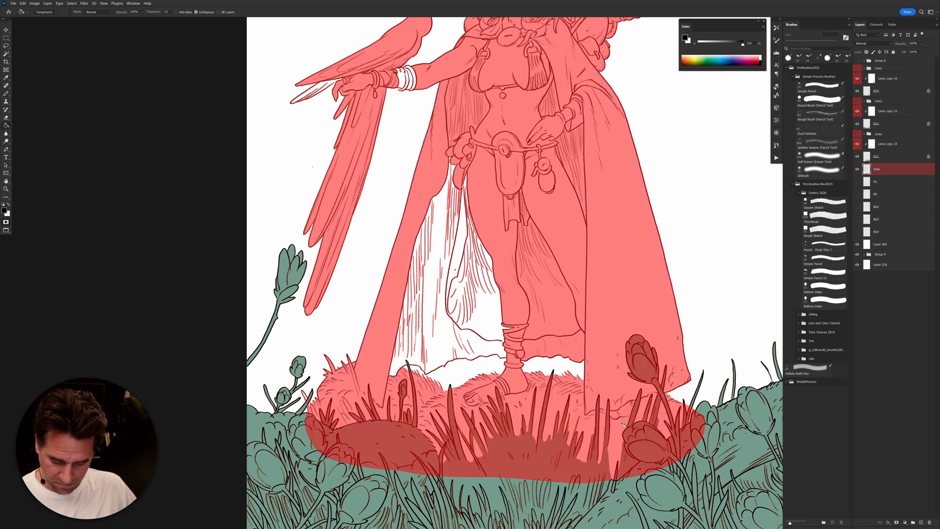
left_click(500, 370)
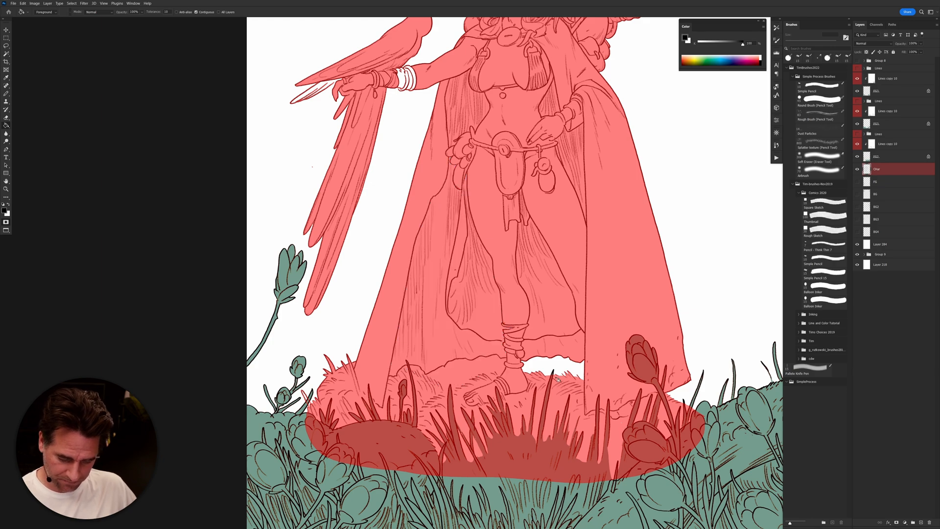
key("ctrl+z")
Step: Paint mask strokes over the gaps along the inner cloak's lower hem, try filling the lining, and undo the fill
key("b")
left_click_drag(435, 375, 471, 374)
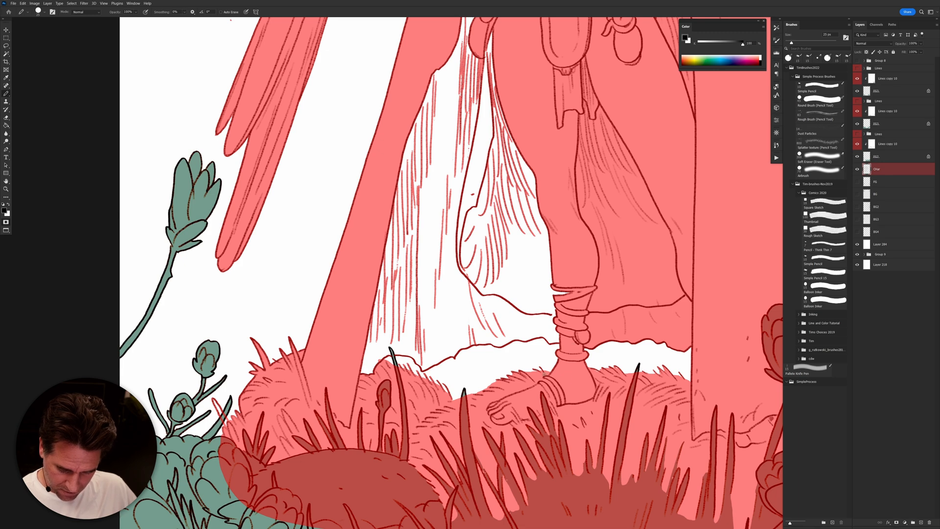
left_click_drag(381, 360, 372, 370)
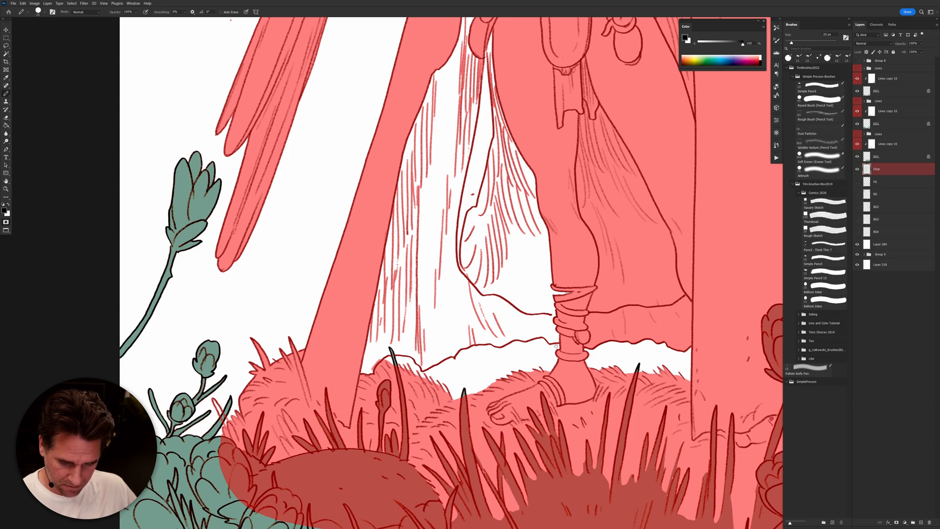
scroll(539, 343, "up", 3)
scroll(539, 324, "down", 3)
key("g")
left_click(537, 300)
key("ctrl+z")
Step: Fill the inner cloak lining with the mask colour, keeping the strip beneath the hem unmasked
key("b")
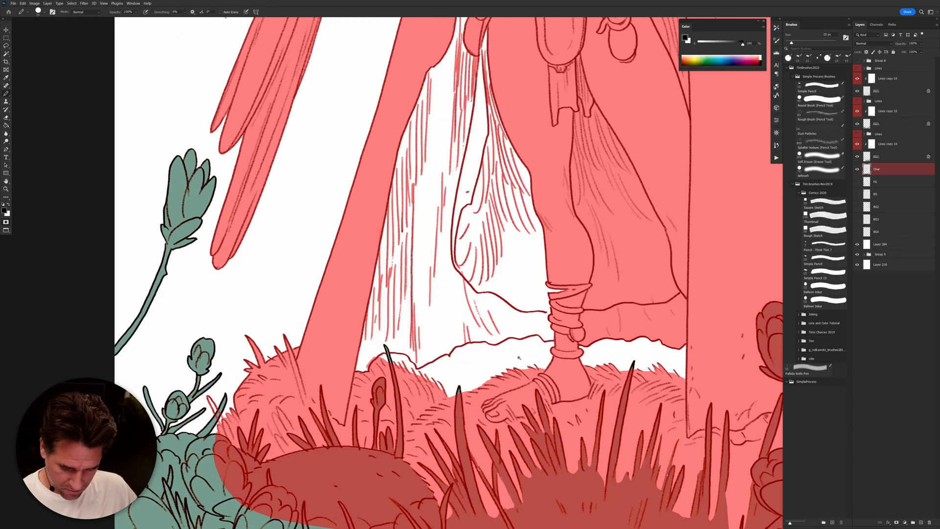
scroll(515, 359, "up", 2)
key("g")
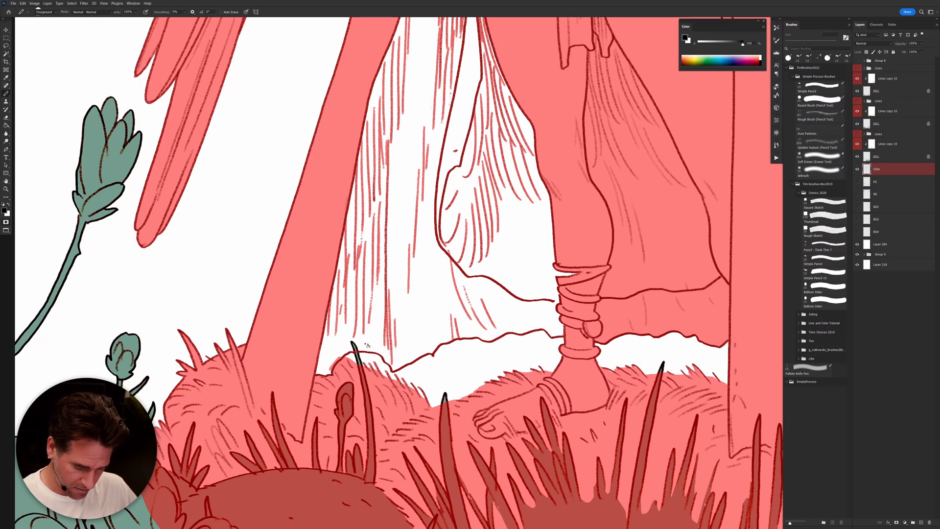
left_click(514, 313)
key("b")
scroll(627, 297, "down", 10)
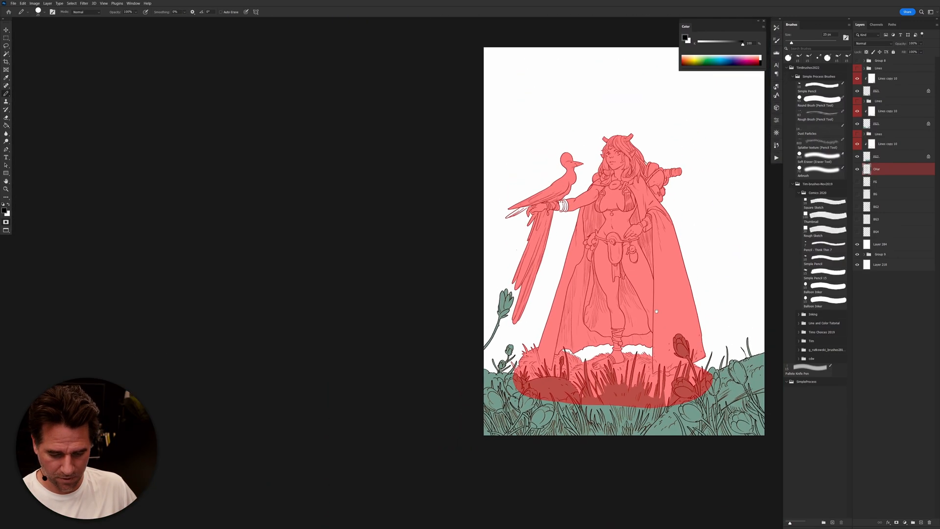
Step: Add the character's white wrist bracelets and the bird's unfilled tail feather to the mask with the Paint Bucket
left_click_drag(657, 312, 656, 314)
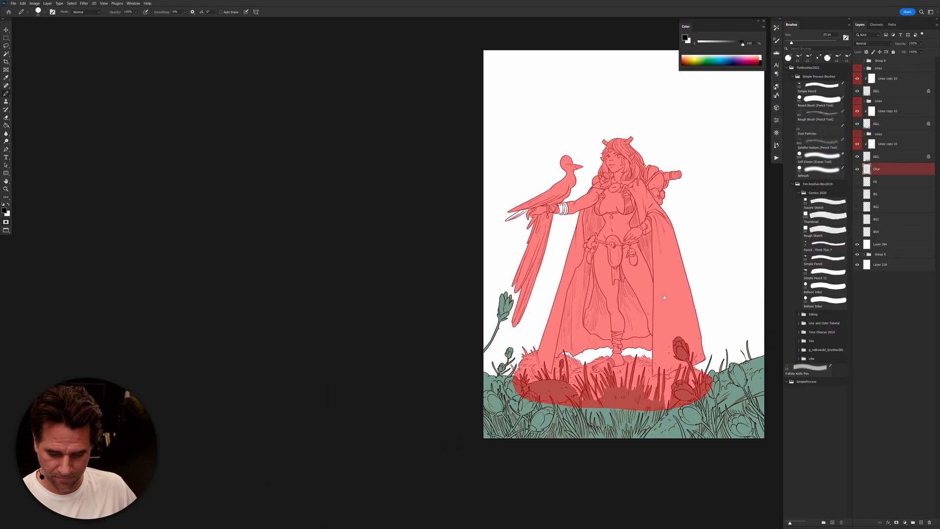
scroll(544, 215, "up", 5)
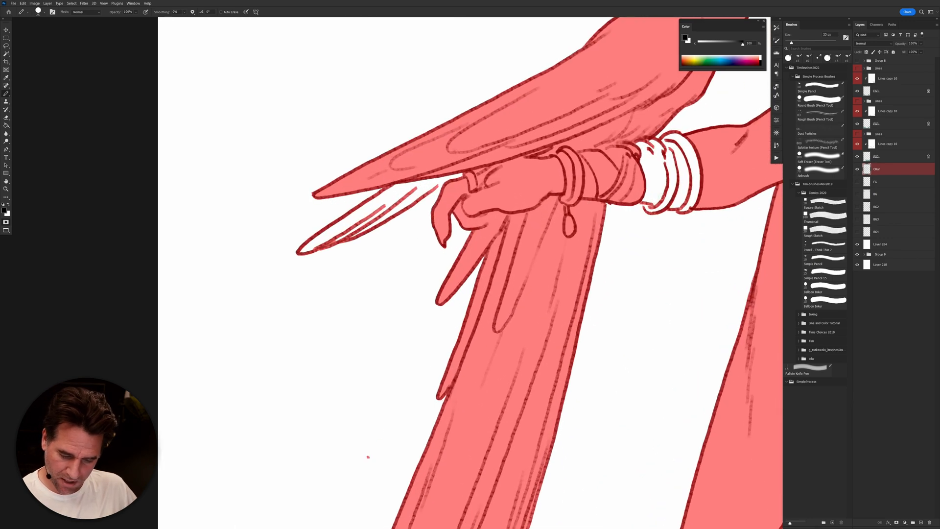
key("g")
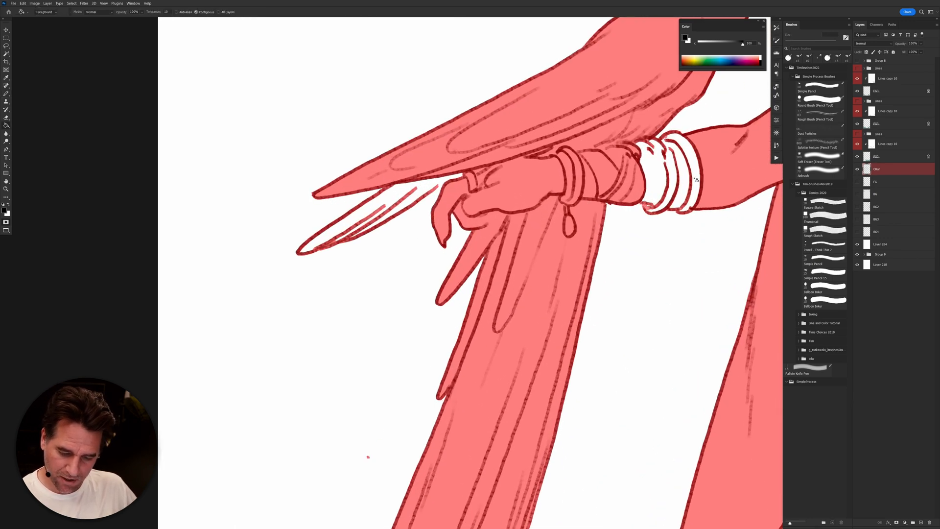
left_click(682, 197)
key("b")
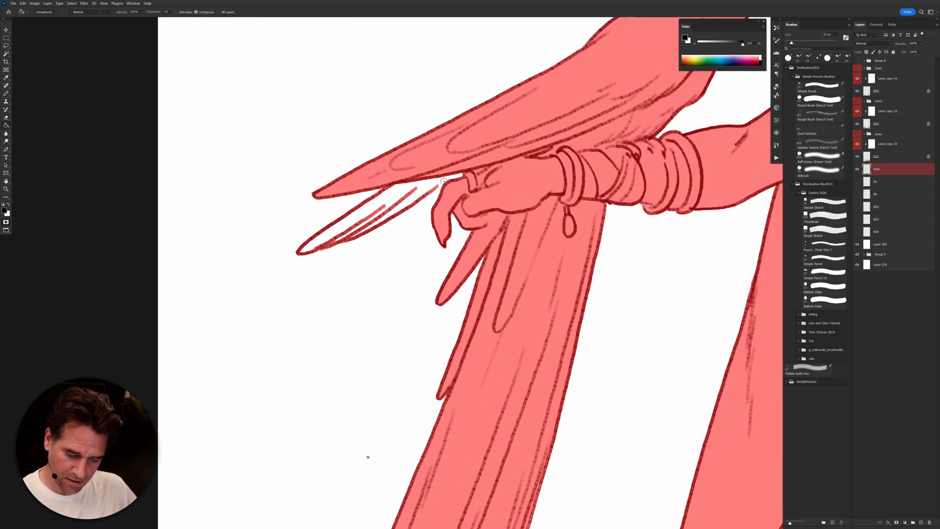
left_click(431, 187)
key("b")
scroll(642, 294, "down", 1)
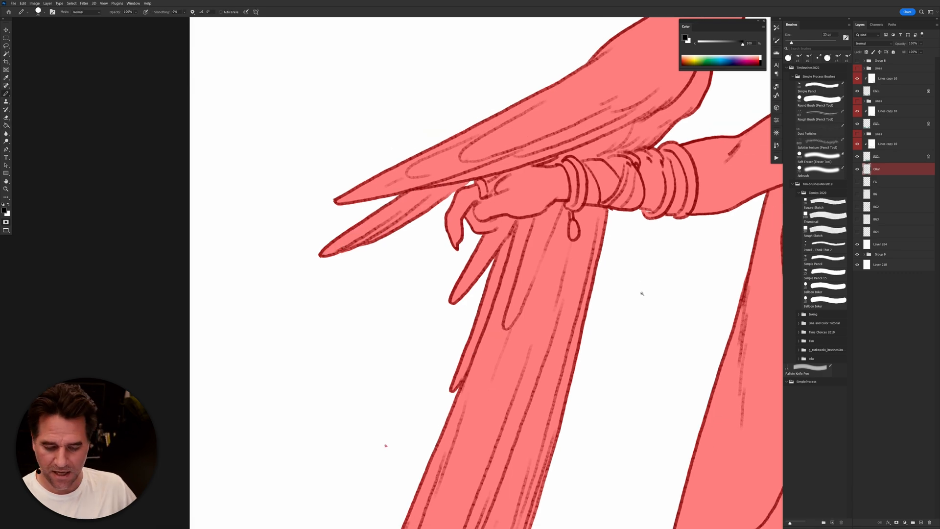
Step: Run the custom action that turns the mask into a peach character fill with a clipped Lines group, and sample white as foreground colour
scroll(642, 293, "down", 6)
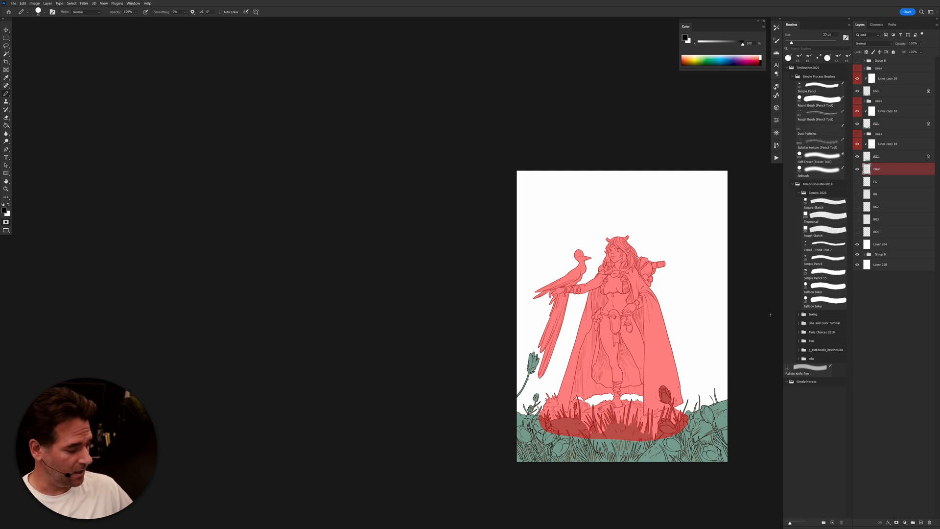
key("F2")
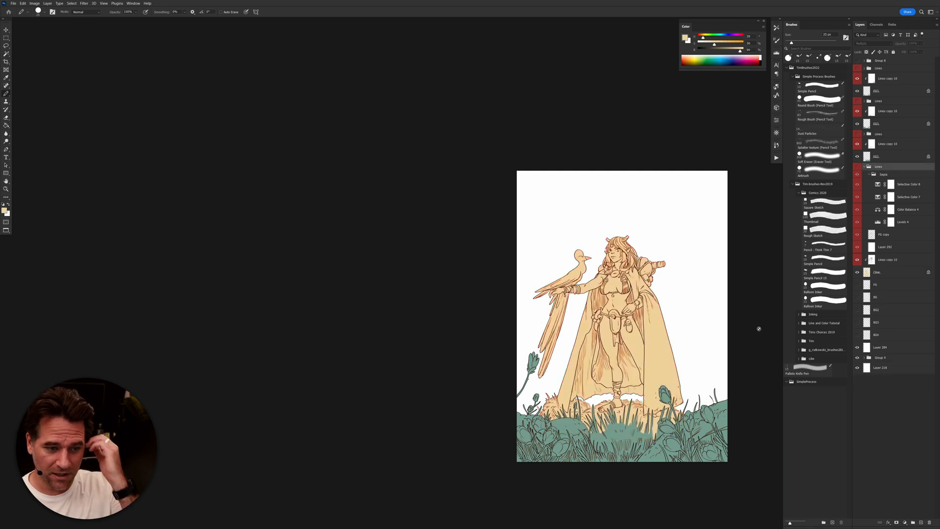
left_click(726, 402, "alt")
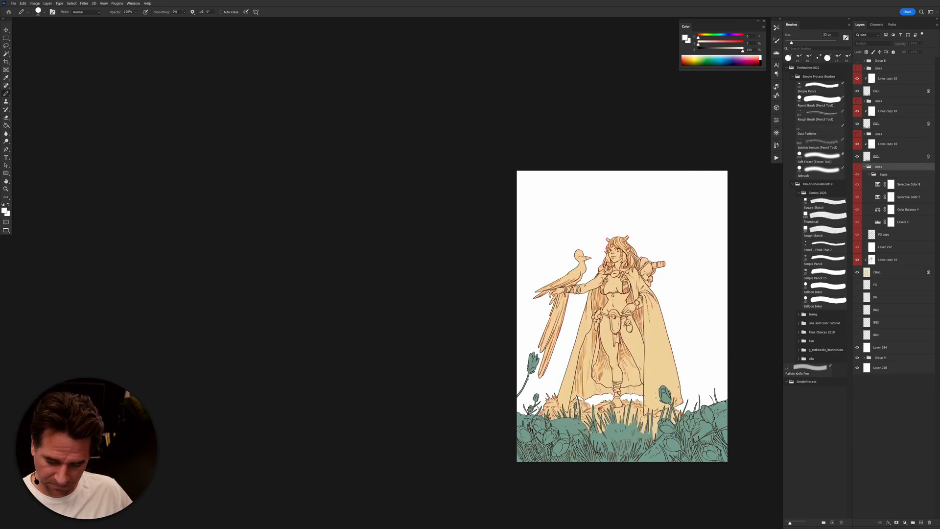
Step: Isolate the background flower line art by collapsing the character's Lines group, showing the flower layer, and hiding the character and foreground fill layers
left_click(876, 272)
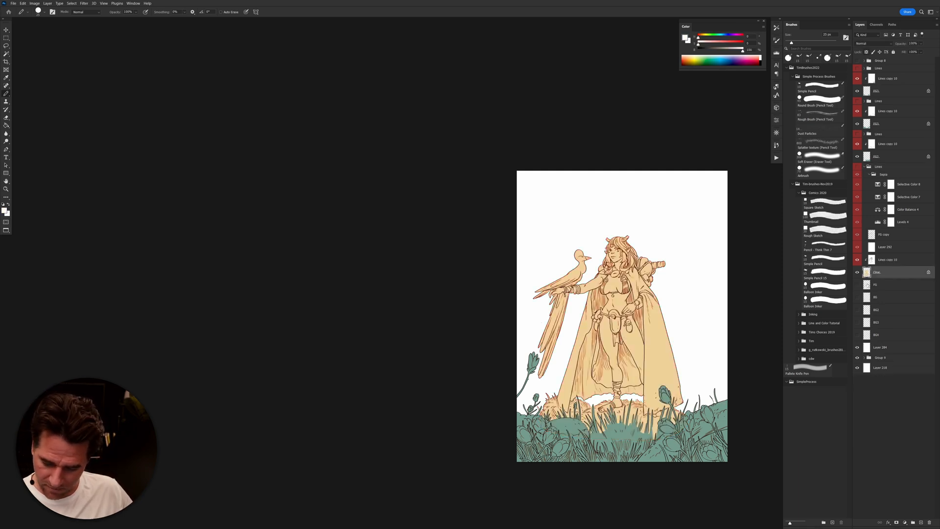
left_click(879, 284)
scroll(667, 357, "up", 2)
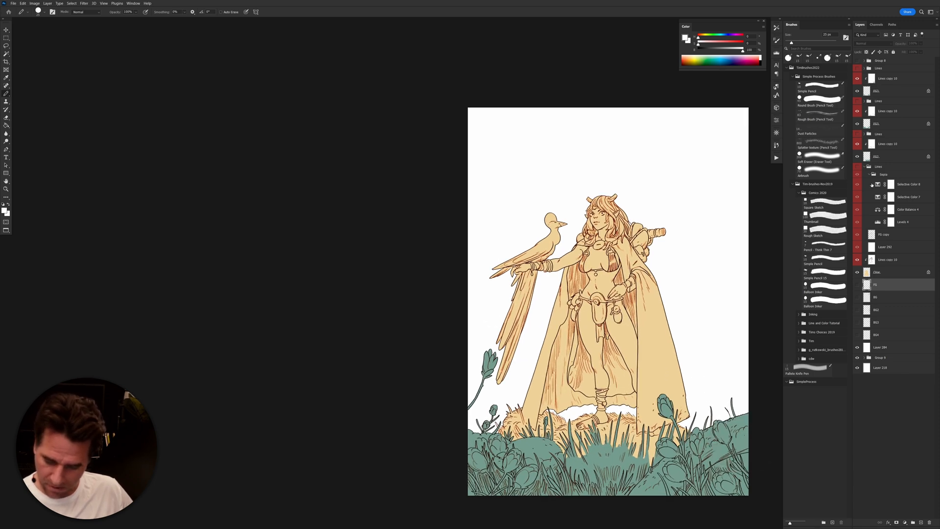
left_click(865, 167)
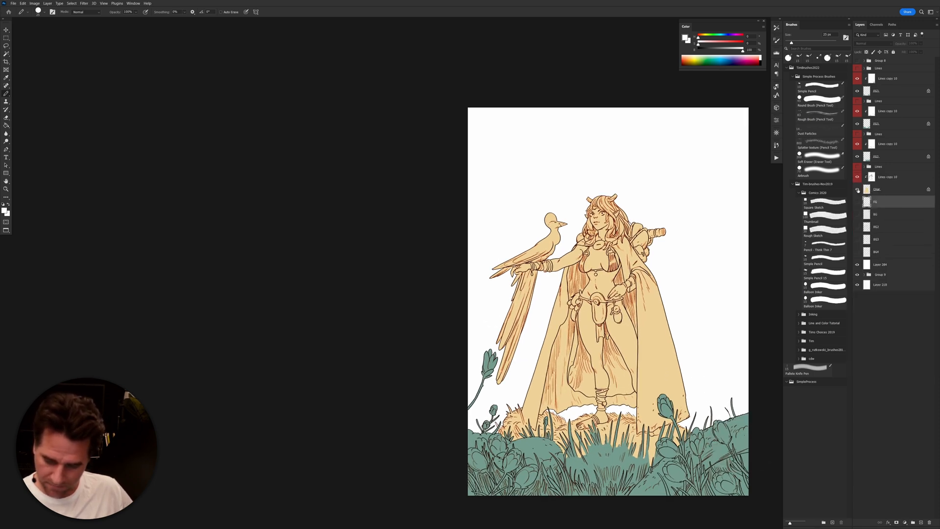
left_click(858, 190)
left_click(857, 189)
left_click(858, 202)
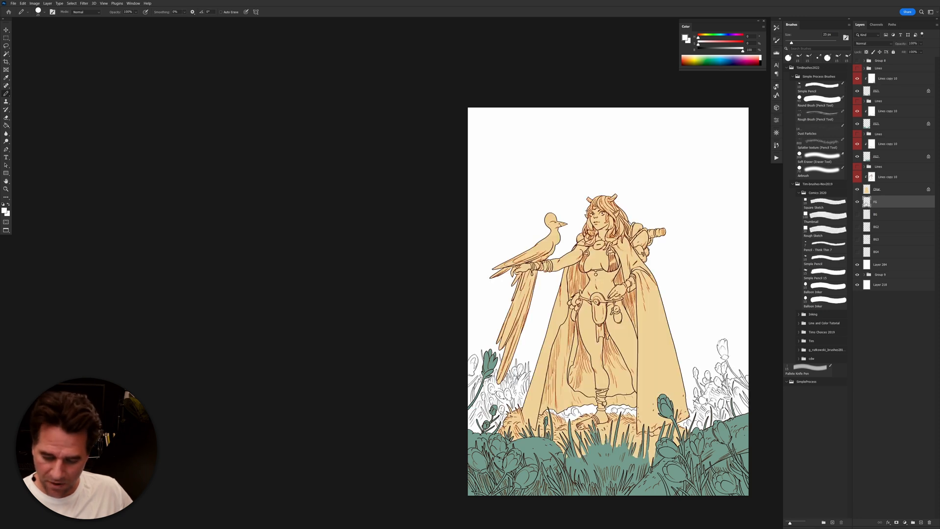
left_click(857, 189)
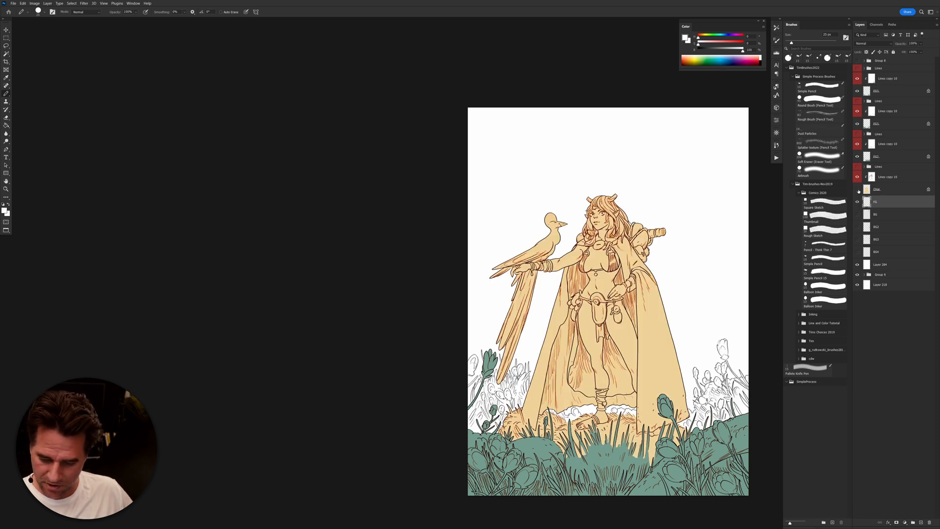
left_click(858, 156)
left_click(857, 124)
left_click(860, 91)
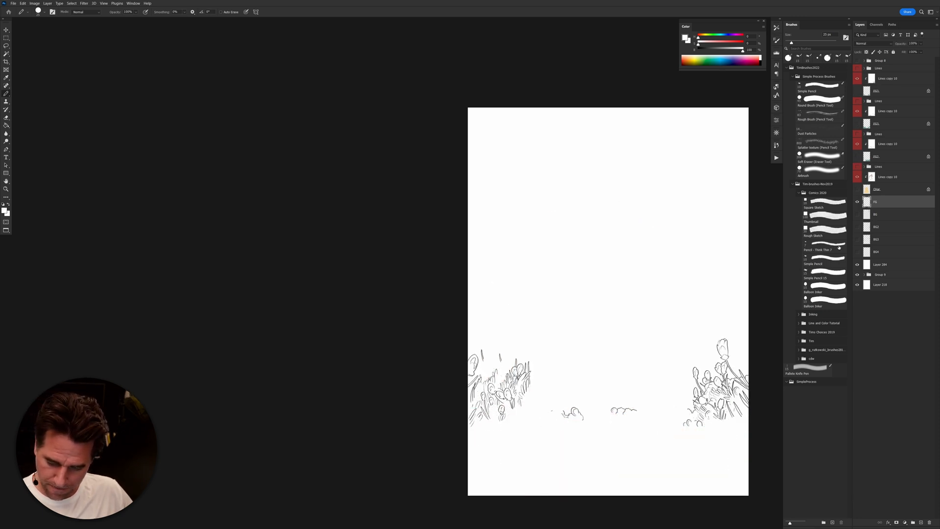
Step: Select the empty area around the background flowers with the Magic Wand and convert the selection into a Quick Mask
key("w")
left_click(687, 342)
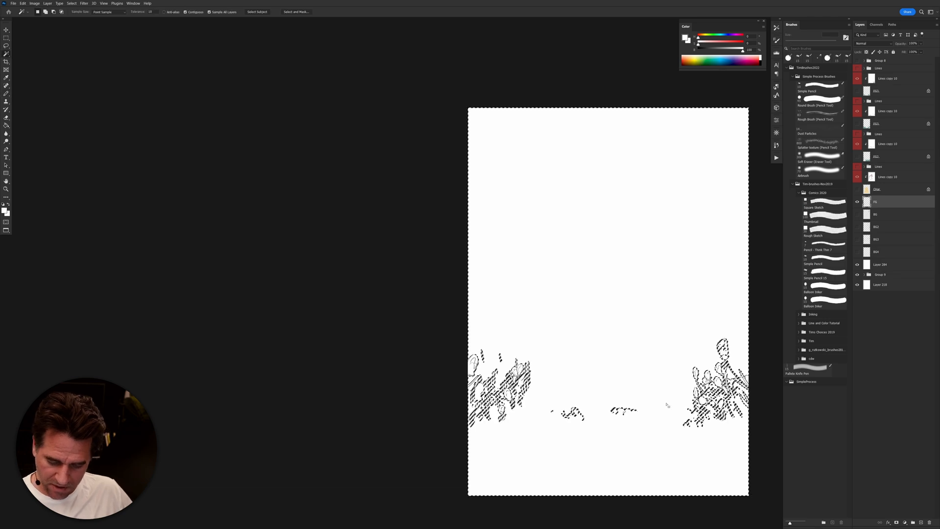
key("q")
scroll(731, 380, "up", 1)
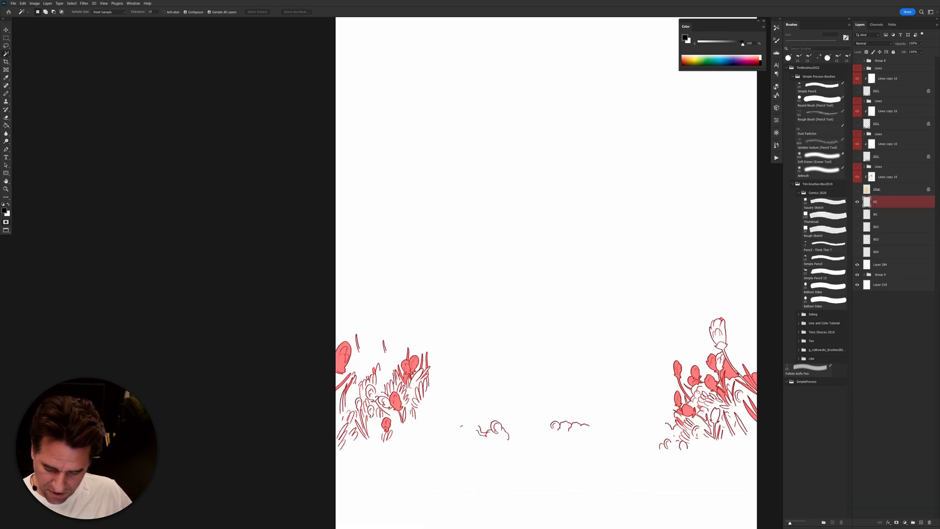
key("q")
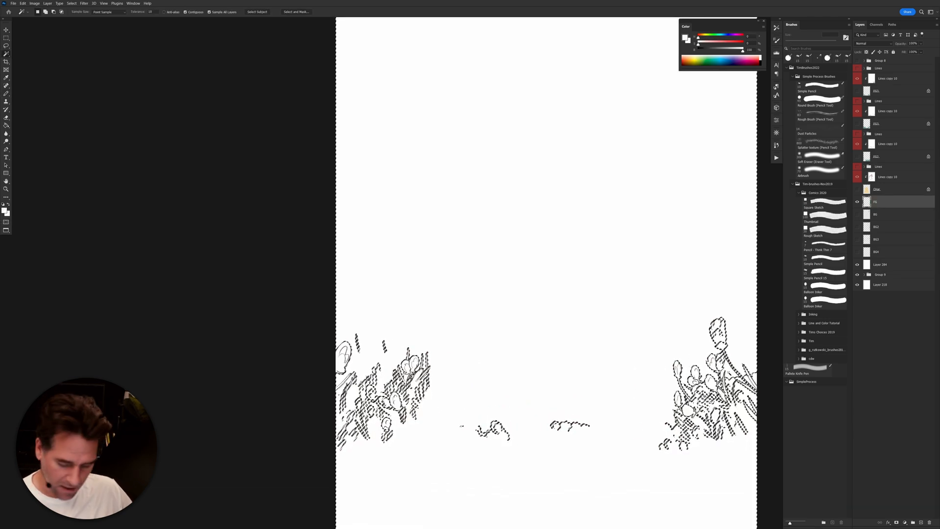
key("q")
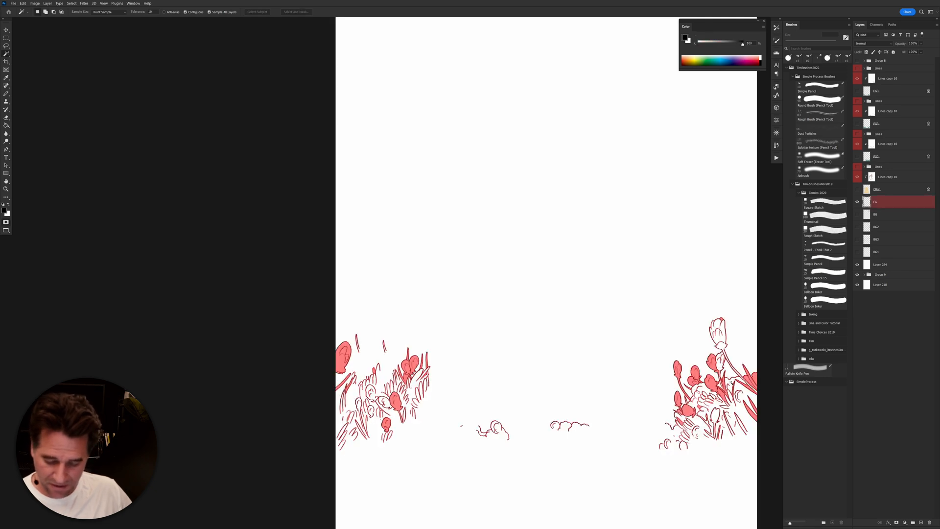
Step: Draw a closing mask line along the ground from the left flower cluster through the small bushes to the right cluster
left_click_drag(564, 436, 695, 407)
key("b")
scroll(519, 326, "up", 1)
left_click_drag(516, 325, 524, 348)
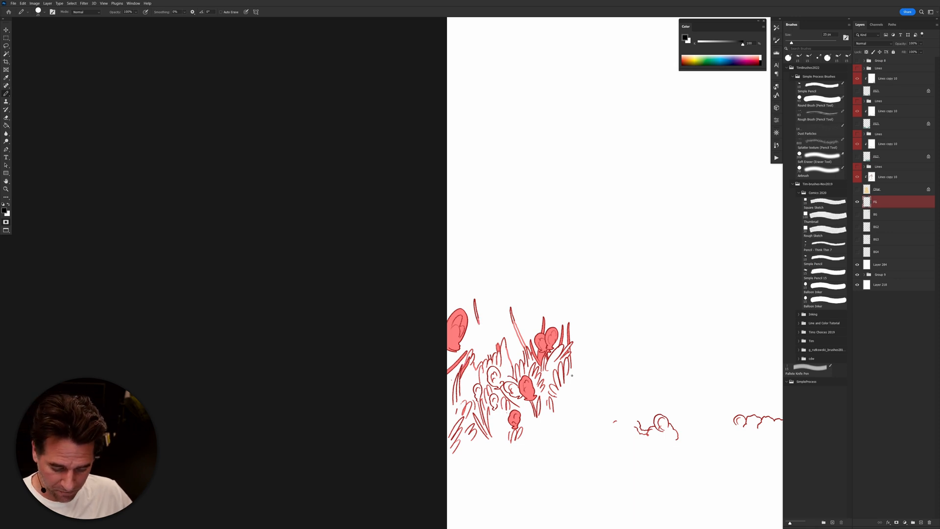
left_click_drag(572, 368, 570, 384)
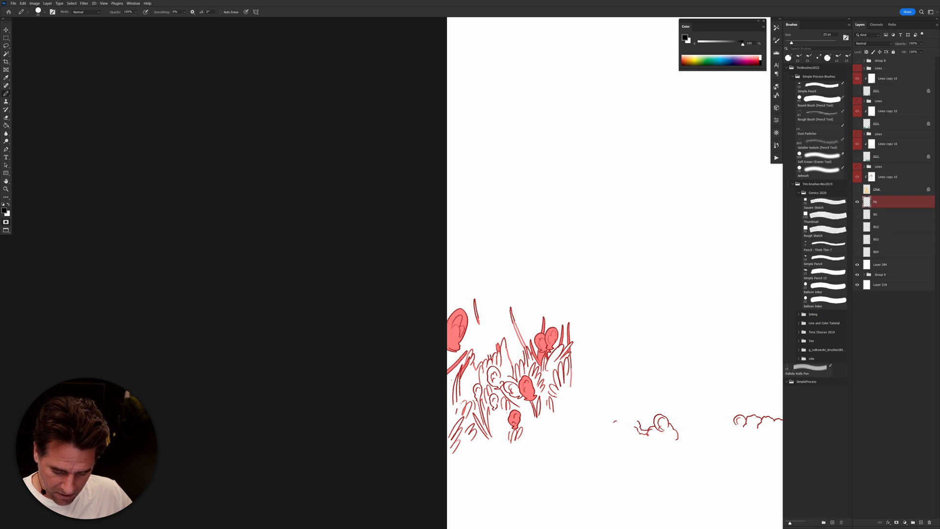
mouse_move(570, 386)
left_mouse_down()
mouse_move(568, 442)
mouse_move(608, 441)
mouse_move(615, 421)
mouse_move(629, 420)
mouse_move(619, 423)
left_mouse_up()
mouse_move(676, 441)
left_mouse_down()
mouse_move(720, 443)
mouse_move(736, 431)
mouse_move(718, 443)
mouse_move(587, 429)
left_mouse_up()
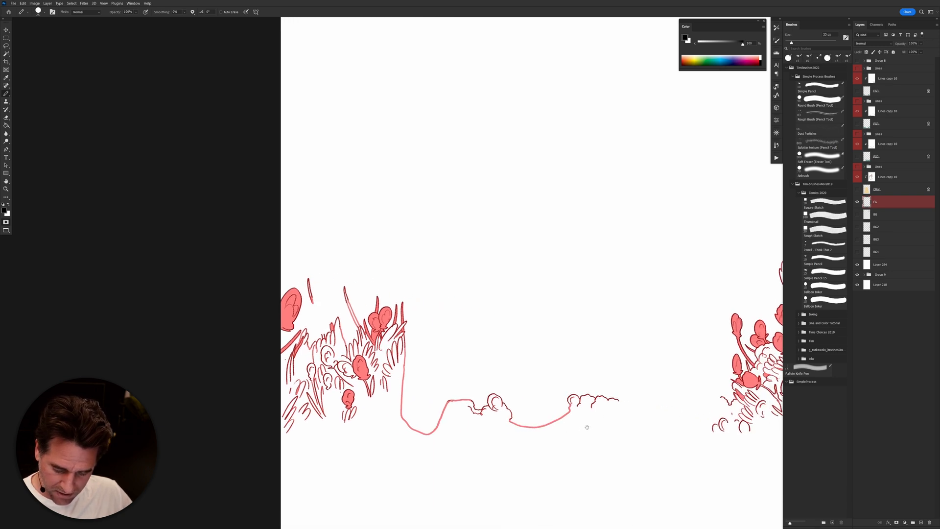
mouse_move(620, 403)
left_mouse_down()
mouse_move(661, 442)
mouse_move(701, 430)
mouse_move(701, 415)
mouse_move(724, 396)
mouse_move(725, 415)
mouse_move(544, 423)
left_mouse_up()
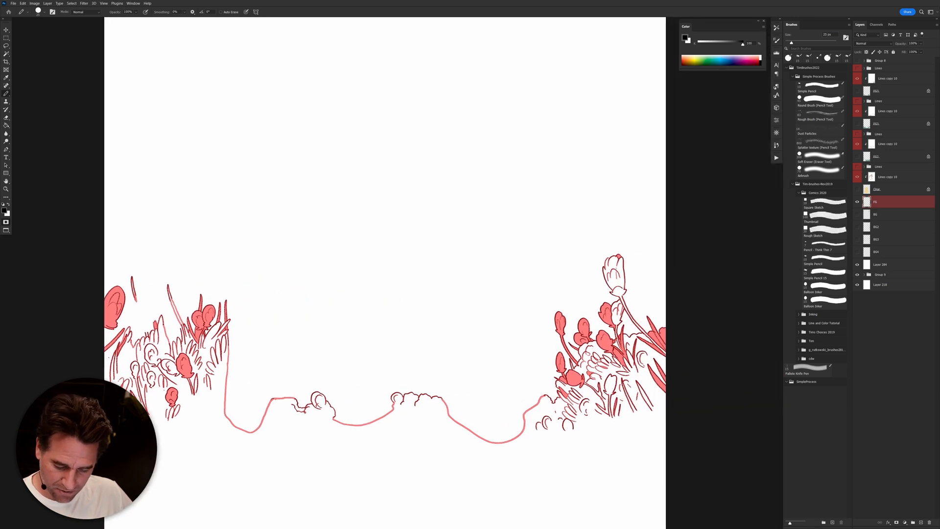
Step: Fill the right cluster's tall tulip, neighbouring bud and stem gaps with the mask colour, and undo the fill placed below them
key("g")
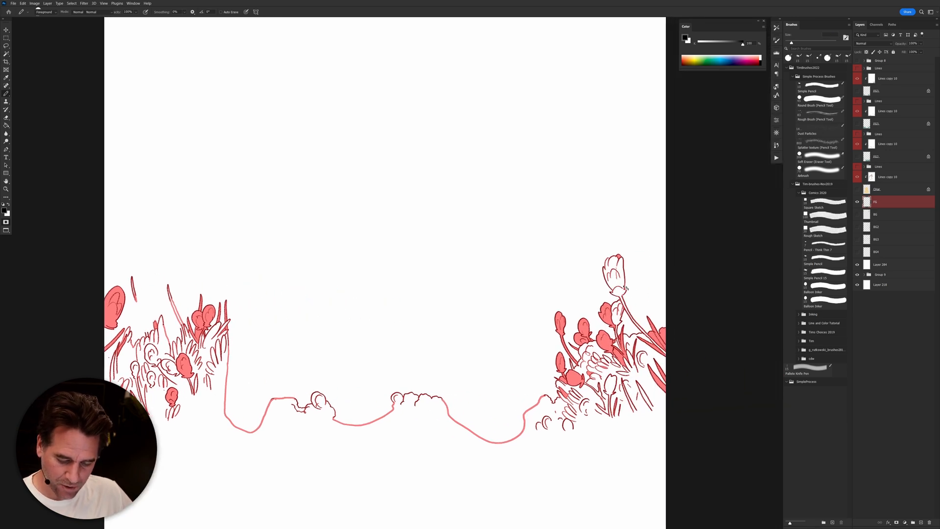
left_click(613, 269)
left_click(622, 318)
left_click(619, 325)
left_click(642, 349)
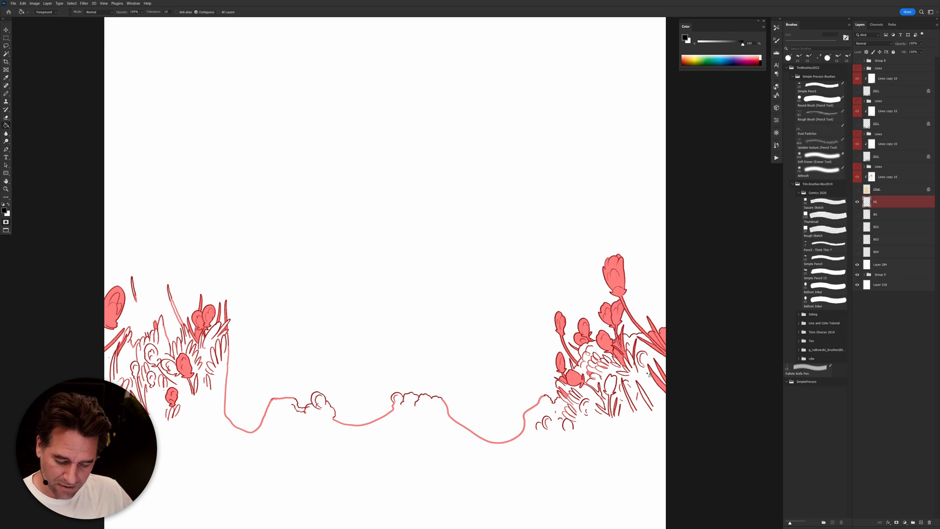
left_click(648, 415)
key("ctrl+z")
Step: Fill the whole ground and foliage area beneath the closing line with the mask colour using the Paint Bucket
key("b")
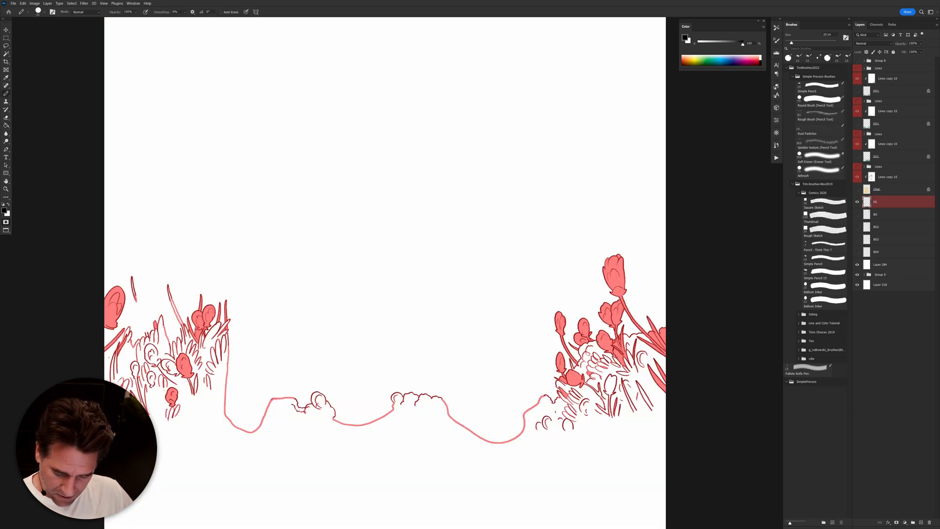
left_click_drag(488, 488, 640, 430)
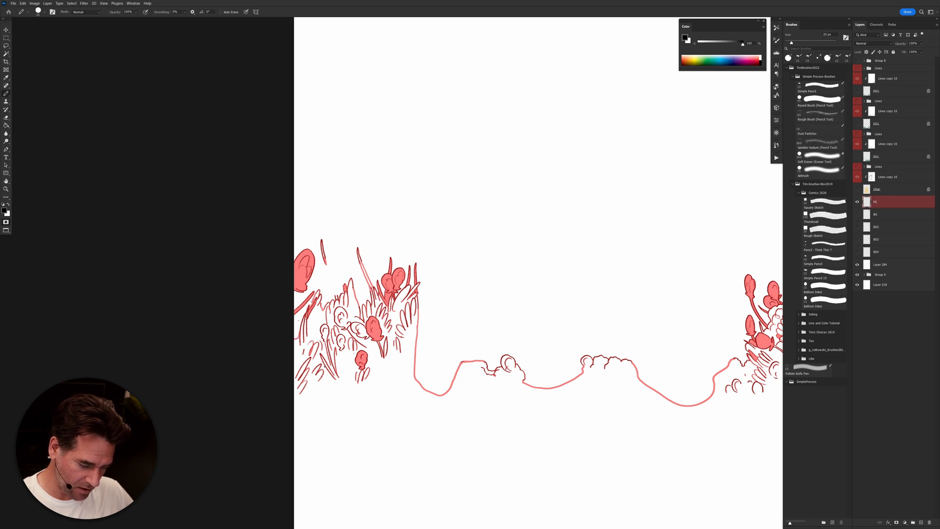
key("g")
left_click(370, 345)
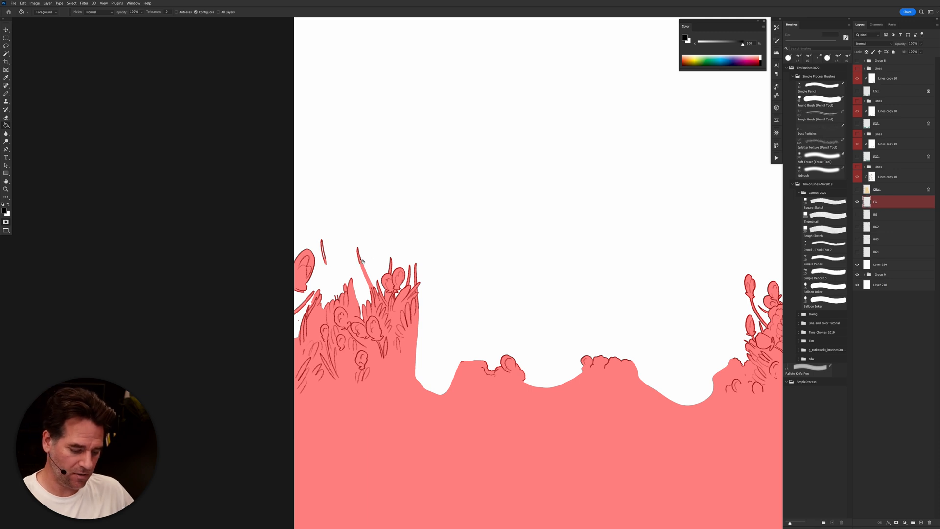
Step: Paint a mask stem joining the detached leaf tip to the left foliage, and swap the foreground colour to white
left_click(325, 255)
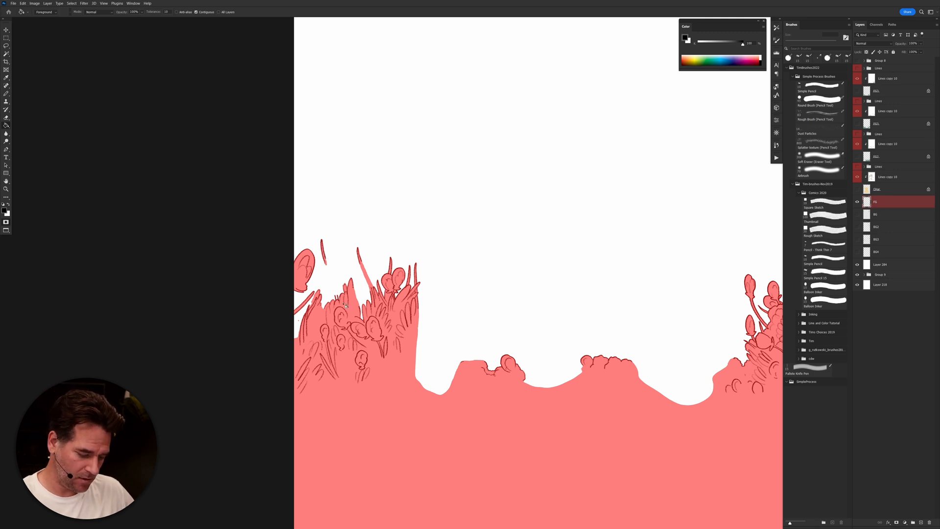
key("b")
left_click_drag(336, 296, 327, 266)
key("x")
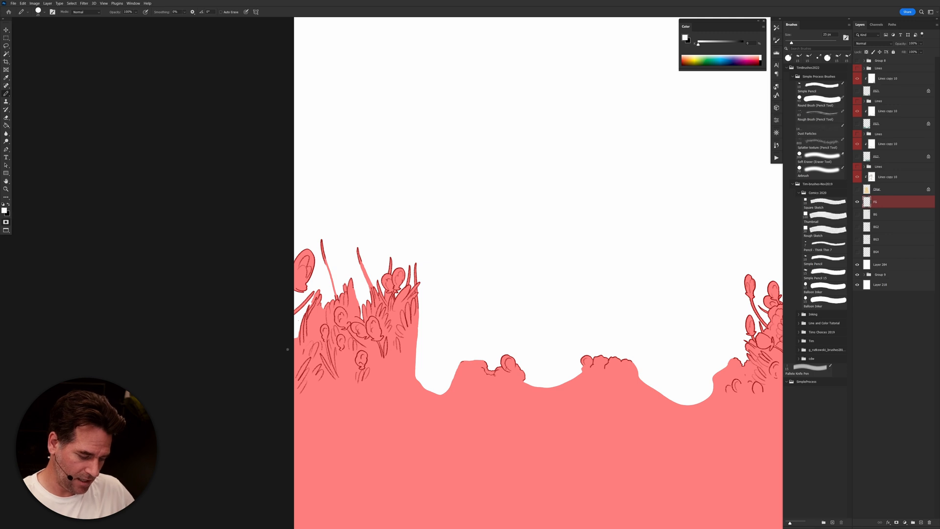
left_click_drag(674, 429, 669, 426)
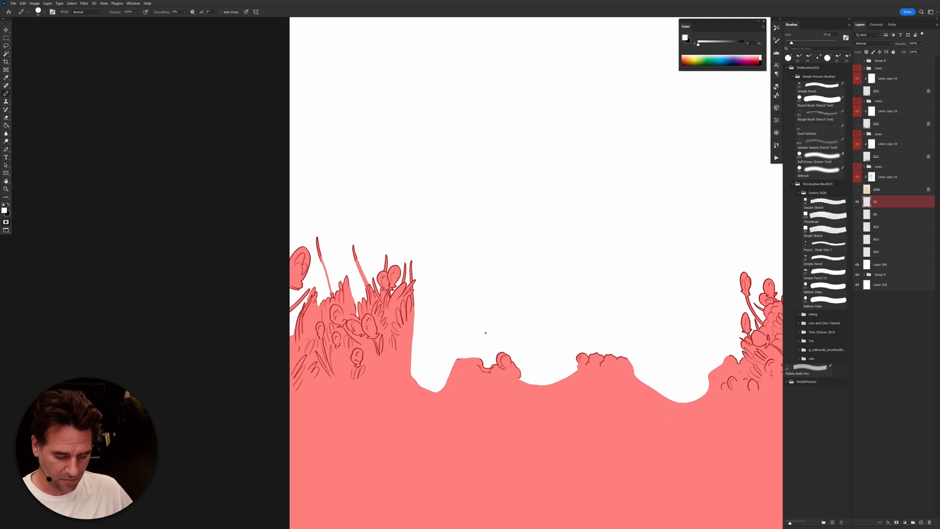
key("w")
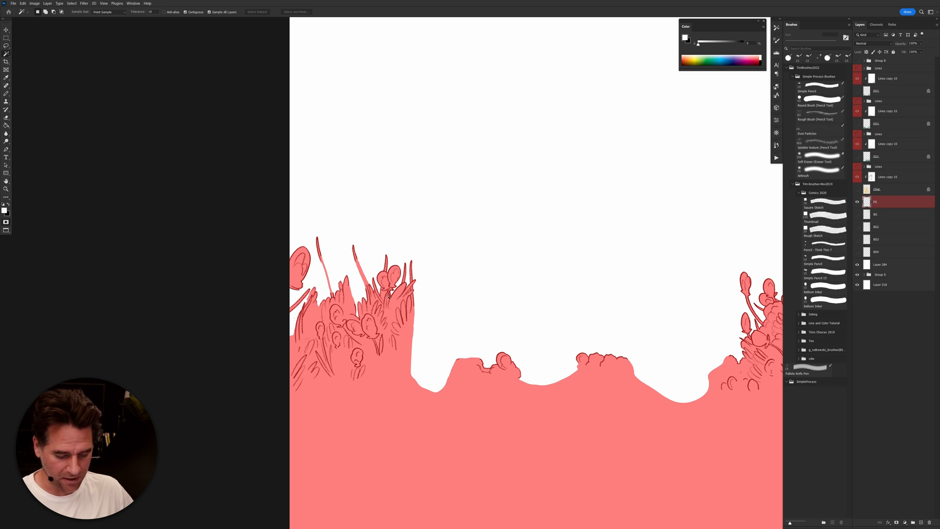
left_click(389, 297)
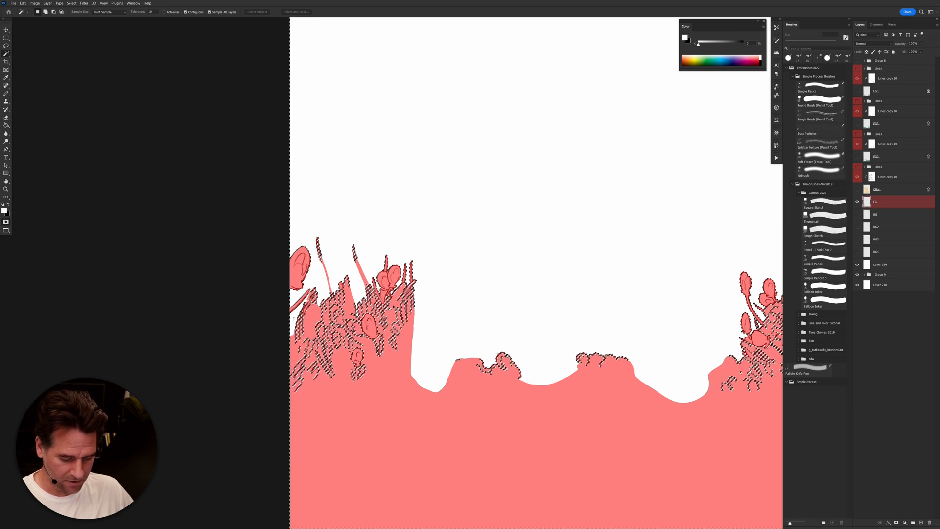
key("ctrl+d")
Step: Run the custom action on the background foliage mask, collapse the resulting Lines group, and select the new fill layer
scroll(663, 416, "right", 3)
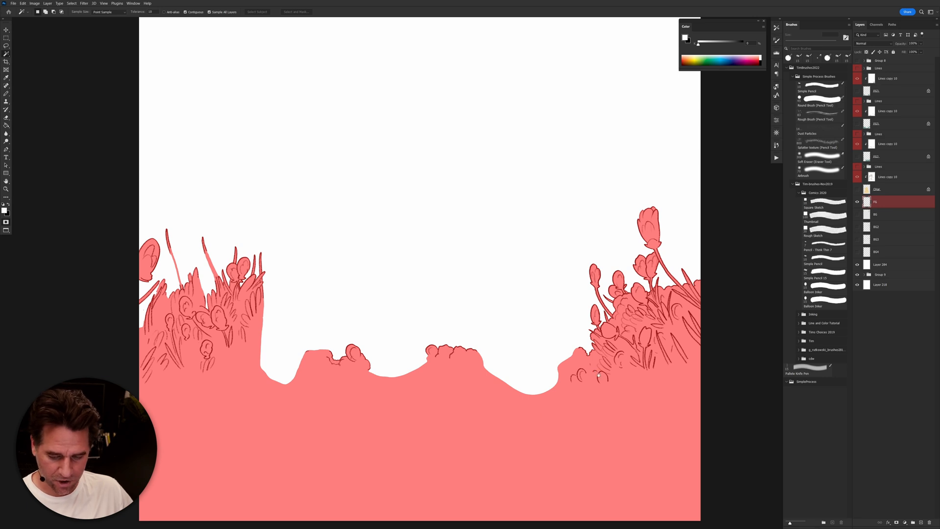
left_click_drag(599, 375, 610, 382)
key("F2")
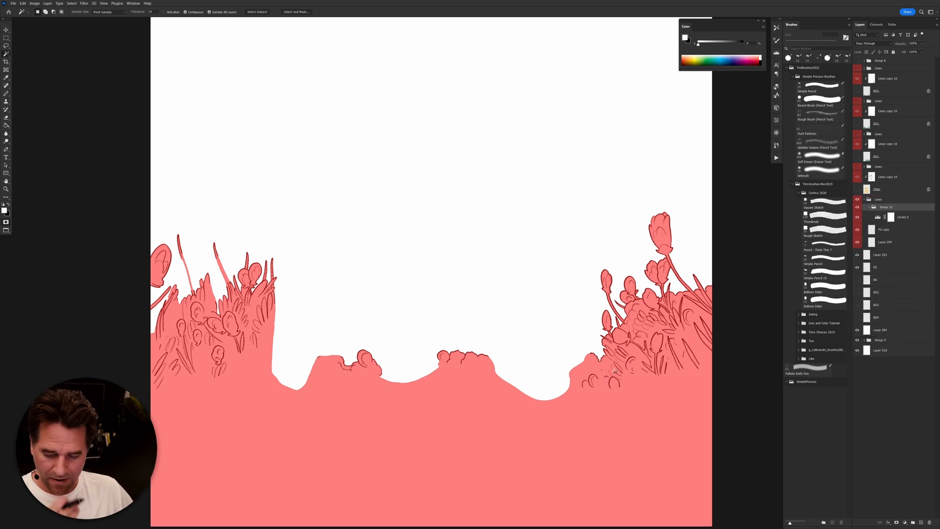
left_click(865, 200)
left_click(877, 222)
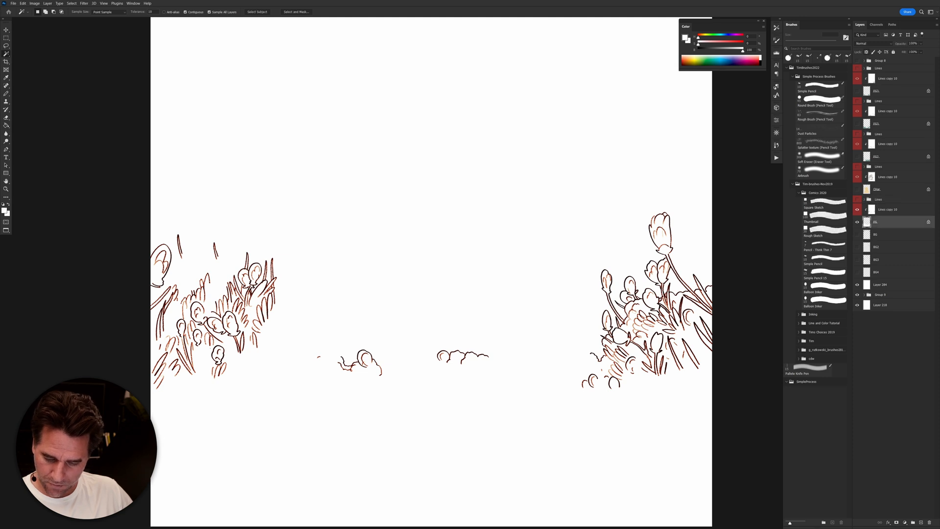
Step: Show the teal foreground layer, set the Eyedropper to sample All Layers, and fill the background foliage with the sampled teal
left_click(857, 157)
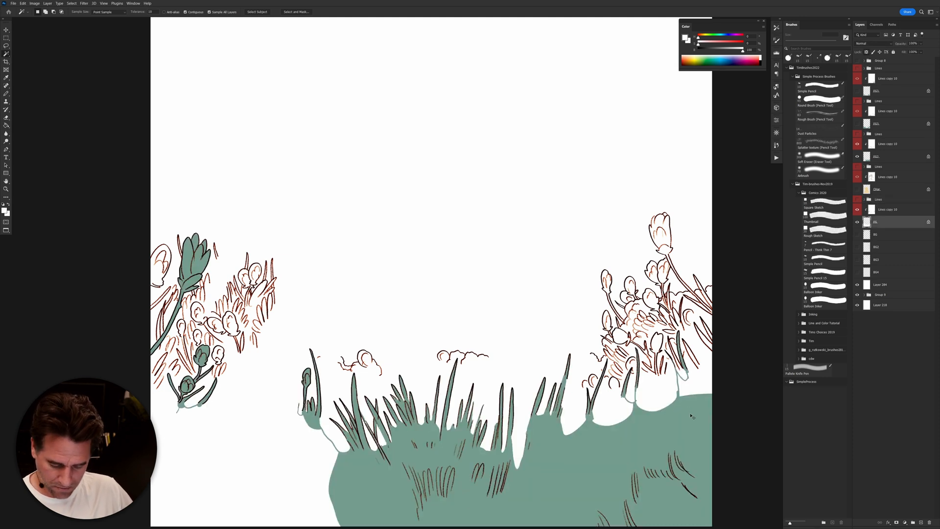
key("b")
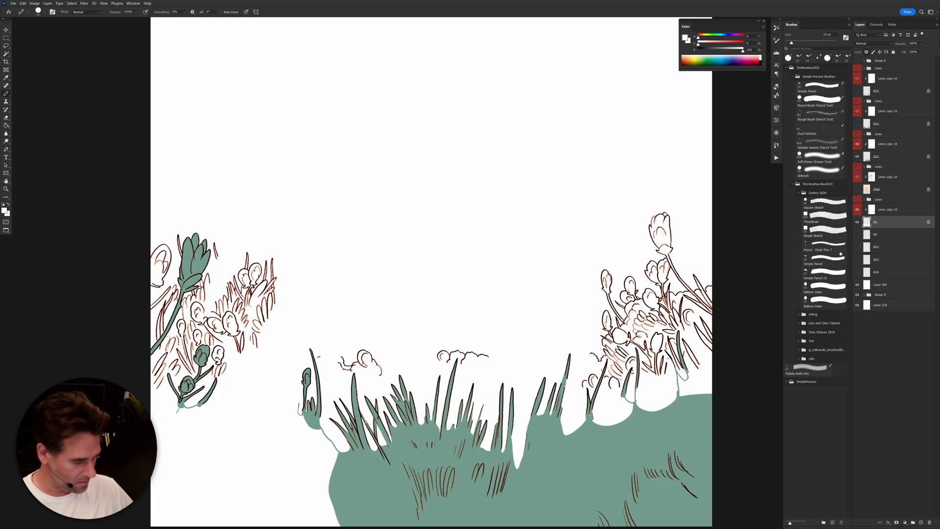
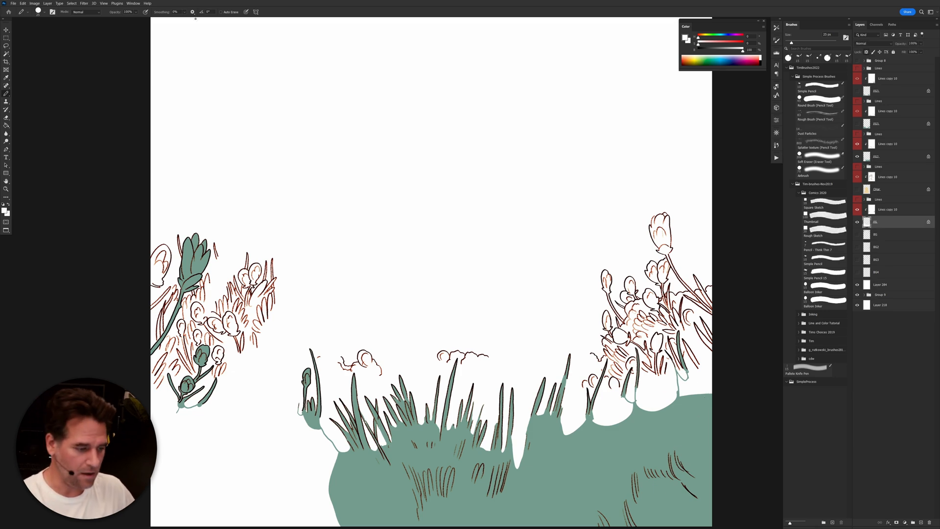
key("i")
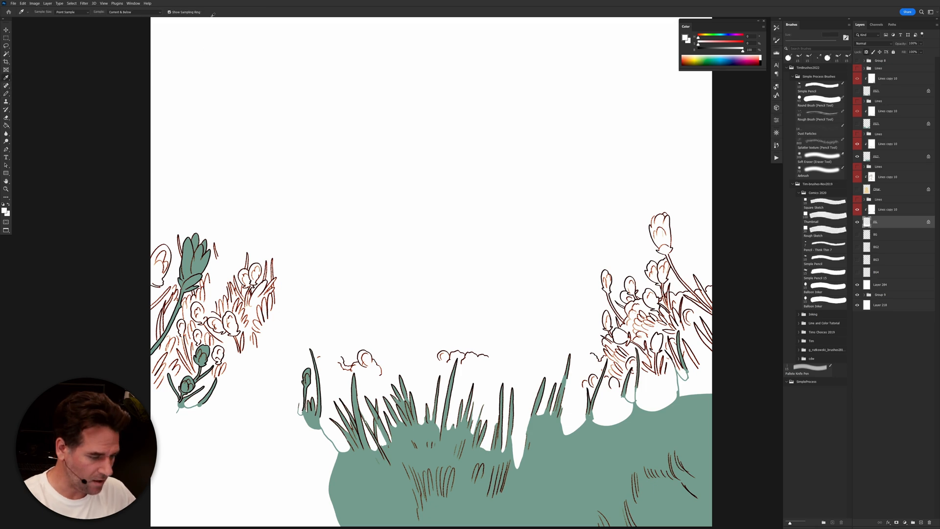
left_click(160, 12)
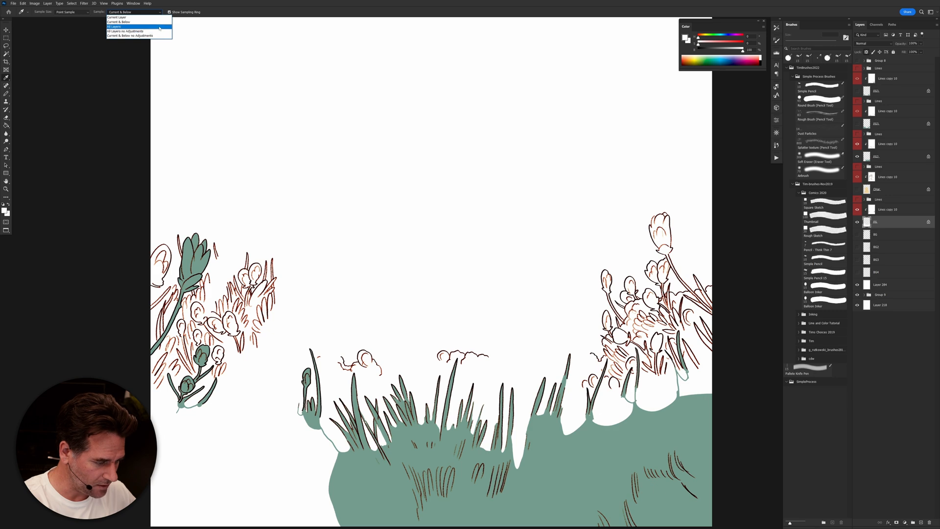
left_click(159, 27)
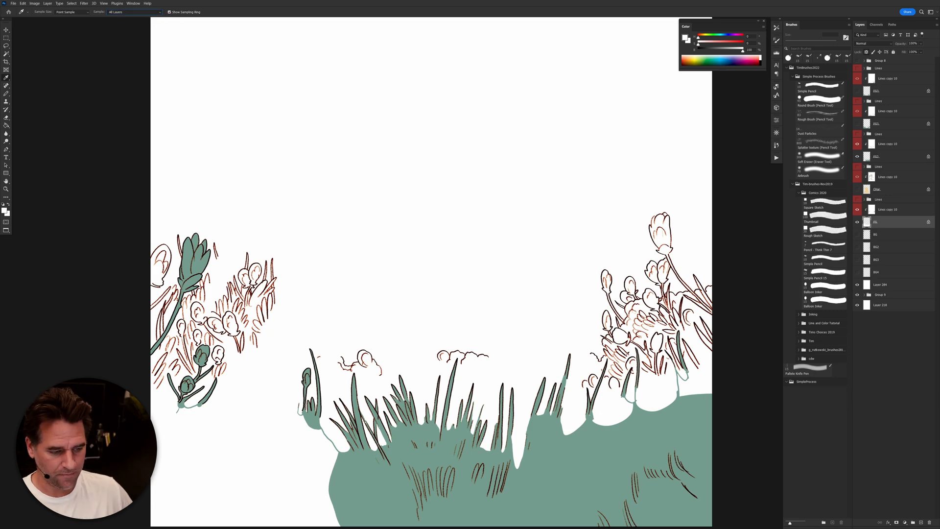
left_click(683, 416)
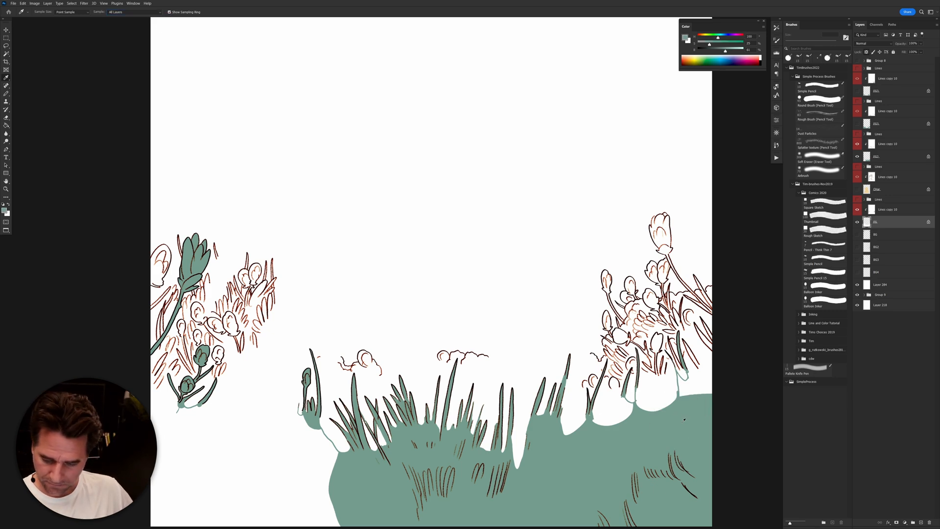
key("alt+BackSpace")
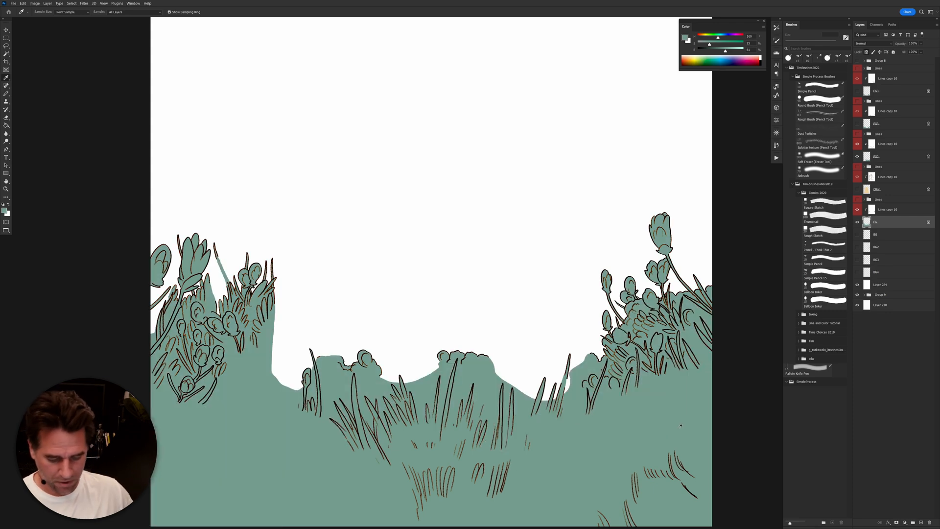
Step: Hide the finished ground foliage and teal foreground layers, then show and select the layer with the hanging leaves
left_click(857, 222)
left_click(857, 234)
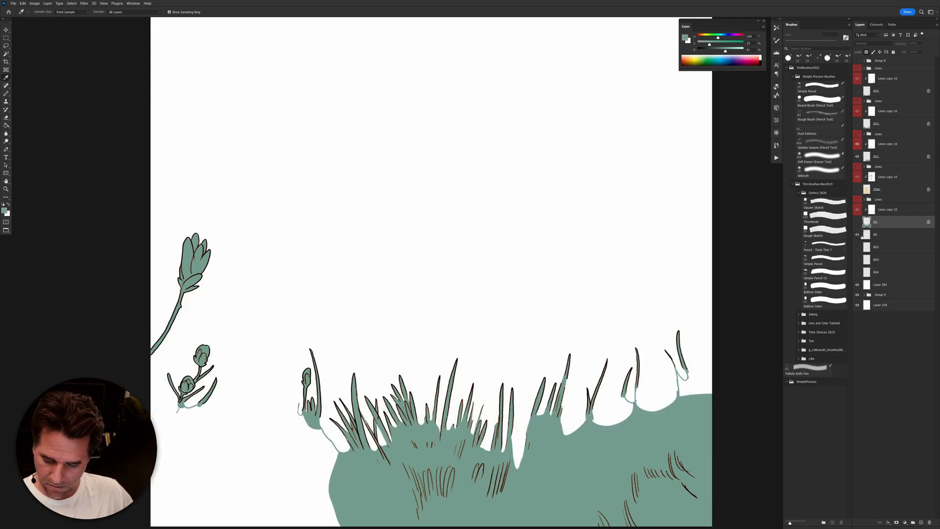
left_click(877, 234)
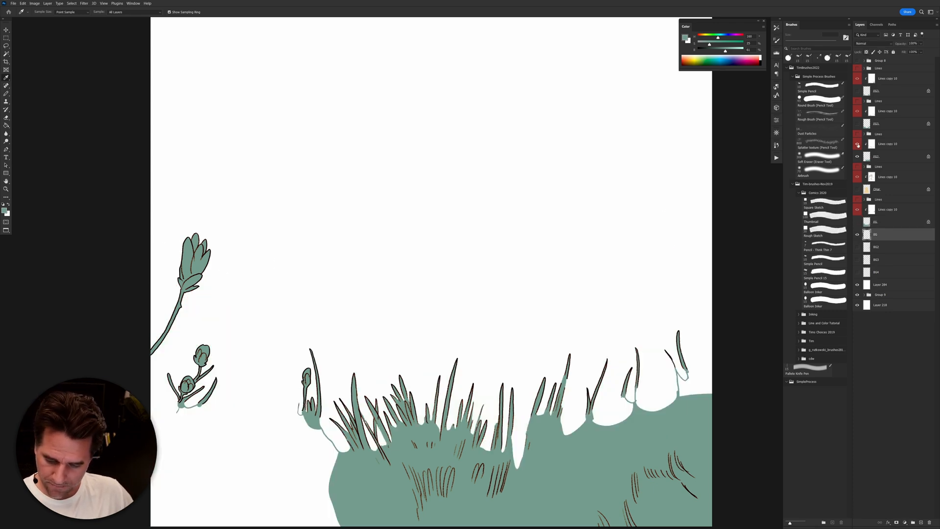
left_click_drag(651, 384, 640, 460)
left_click(640, 455, "alt")
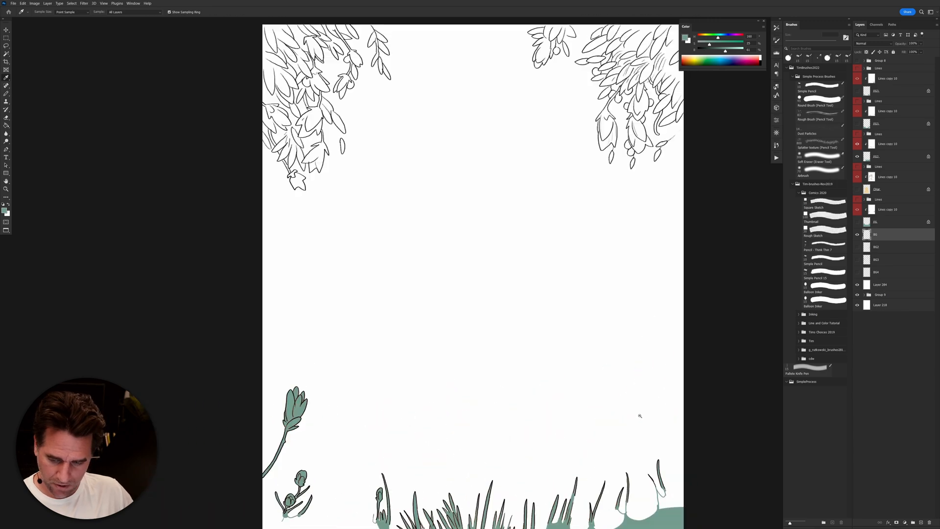
left_click(857, 200)
Step: Select the empty area around the hanging leaves with the Magic Wand and preview the selection in Quick Mask
key("w")
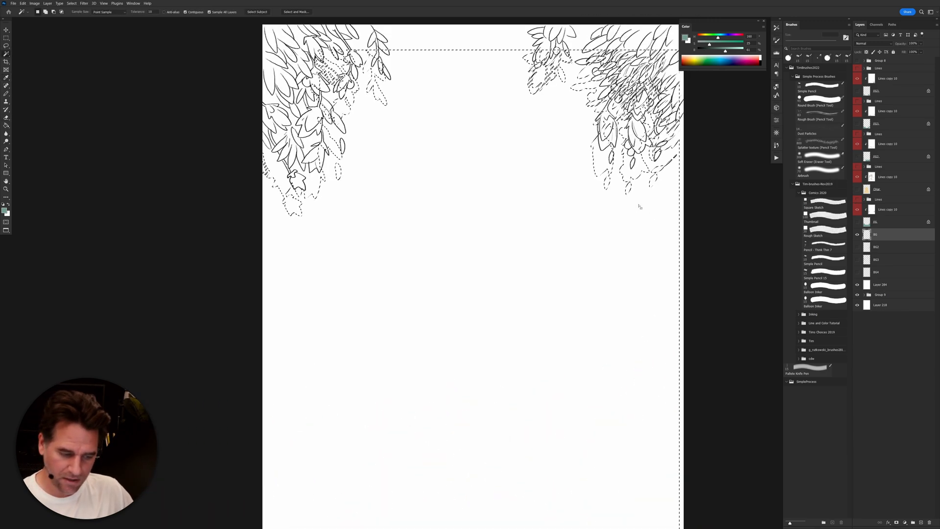
key("ctrl+d")
left_click(533, 167)
key("q")
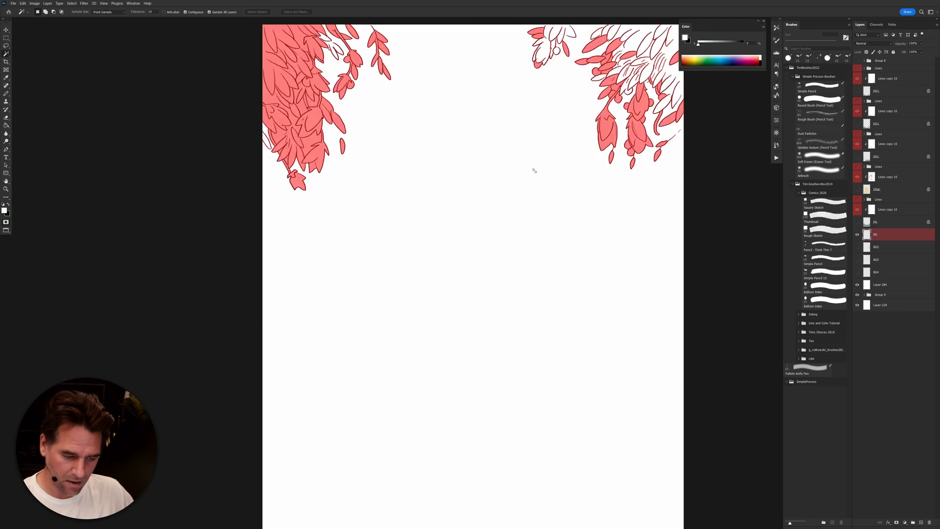
scroll(338, 134, "up", 3)
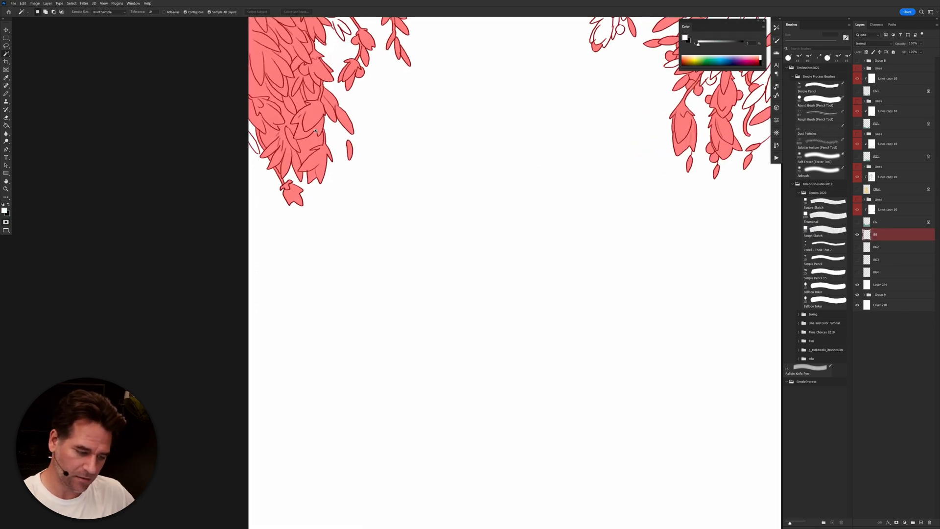
key("q")
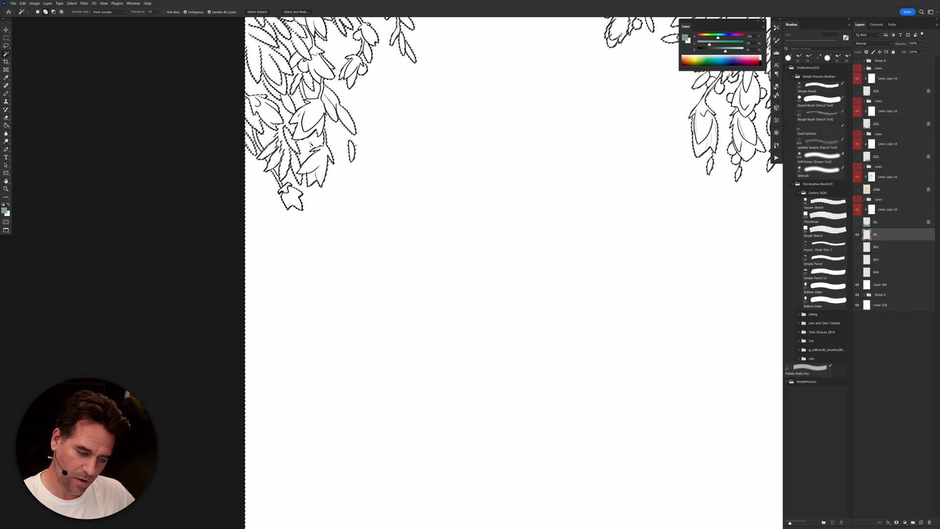
left_click_drag(619, 219, 586, 386)
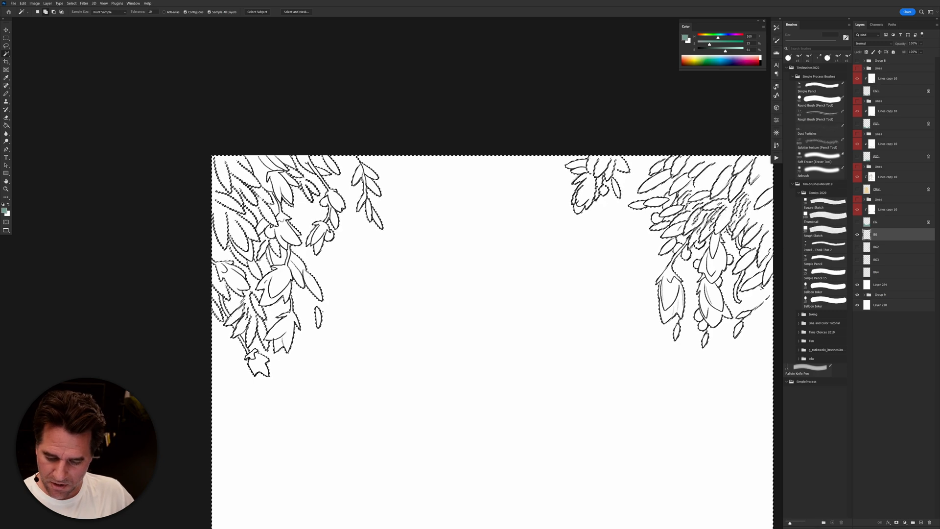
Step: In Quick Mask, paint a closing line along the canvas edge beside the right-hand leaves and fill the enclosed leaves with the mask colour
key("q")
key("b")
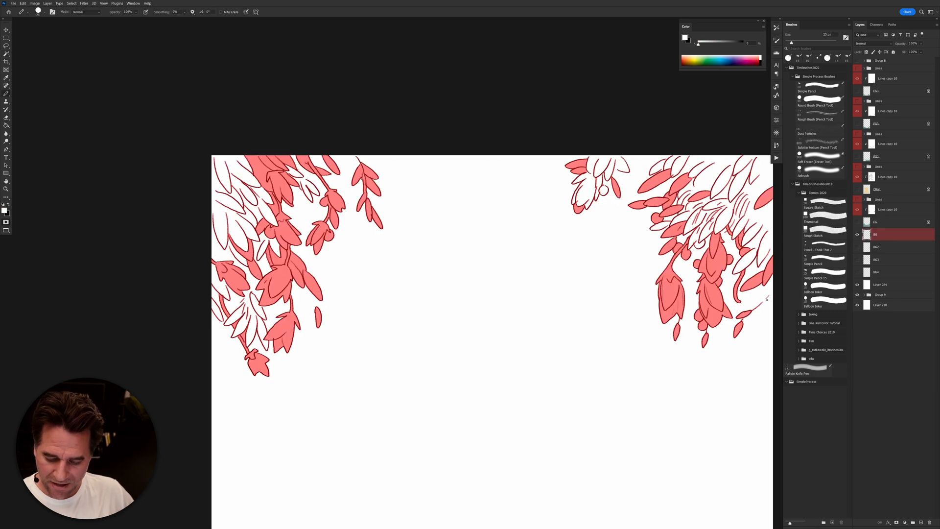
key("x")
mouse_move(773, 294)
left_mouse_down()
mouse_move(756, 306)
mouse_move(775, 290)
left_mouse_up()
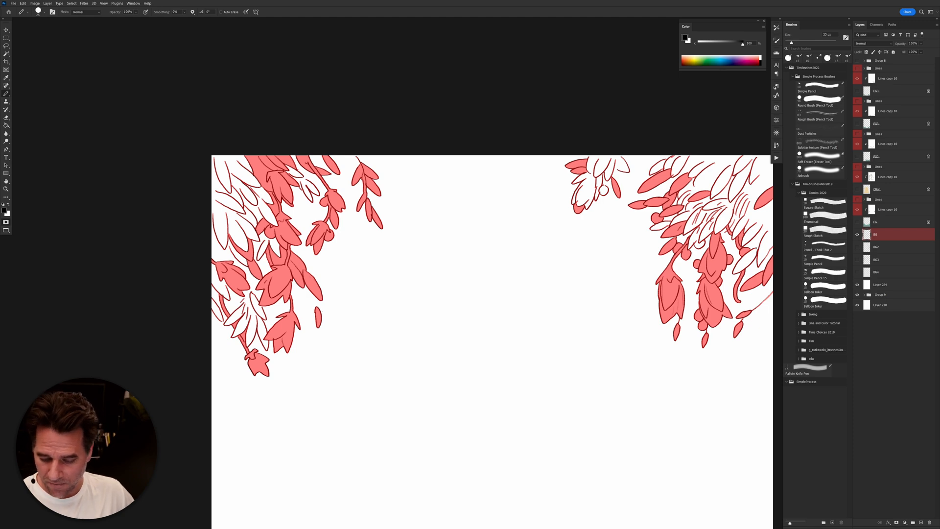
key("g")
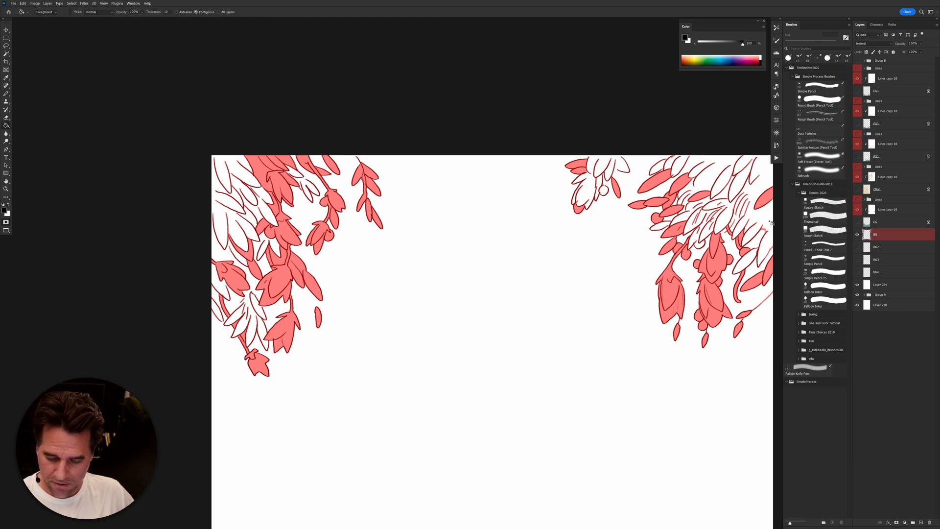
left_click(771, 239)
left_click(716, 190)
key("ctrl+z")
left_click(670, 225)
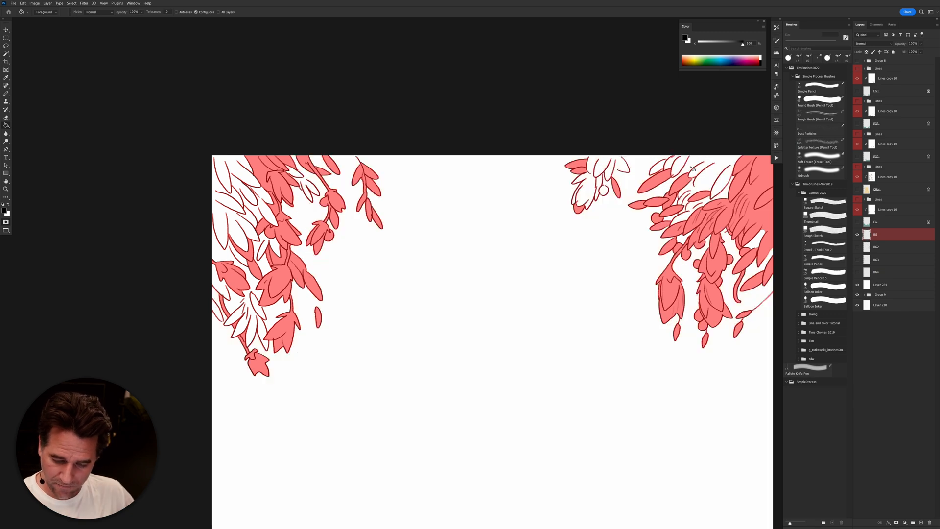
Step: Close the gap along the top edge of the right-hand leaf cluster and fill its remaining leaves with the mask colour
key("b")
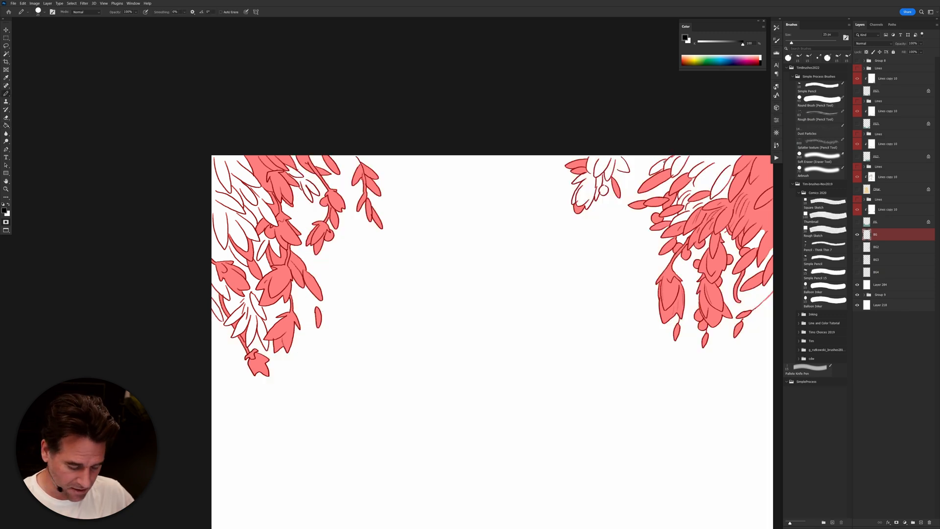
key("g")
left_click(716, 162)
key("ctrl+z")
key("g")
left_click(718, 159)
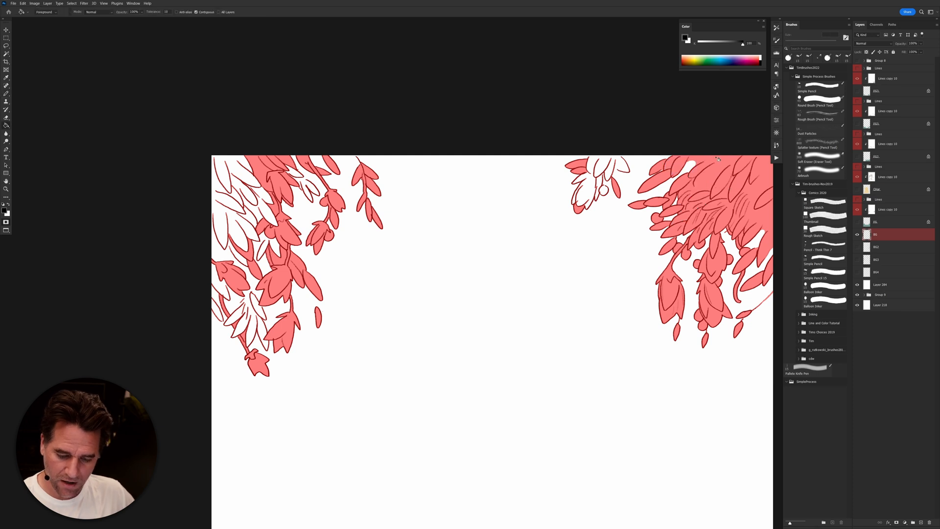
Step: Close and fill the small hanging leaf cluster at the canvas's top edge, just left of the large right-hand cluster
key("b")
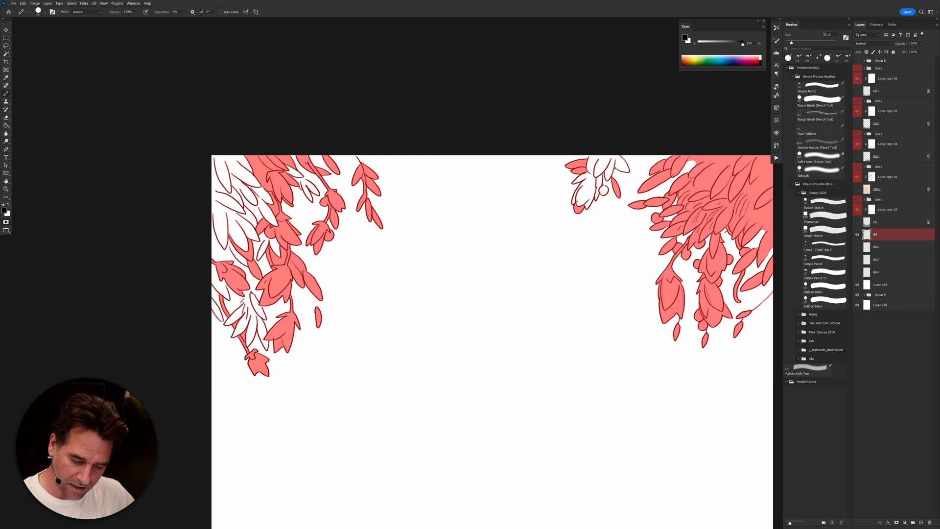
key("g")
left_click(604, 190)
left_click(608, 159)
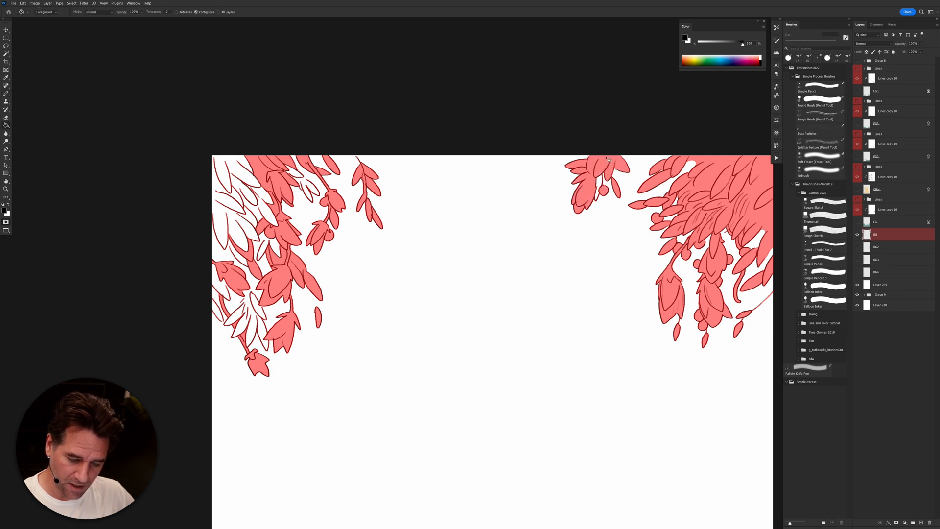
left_click(606, 182)
key("b")
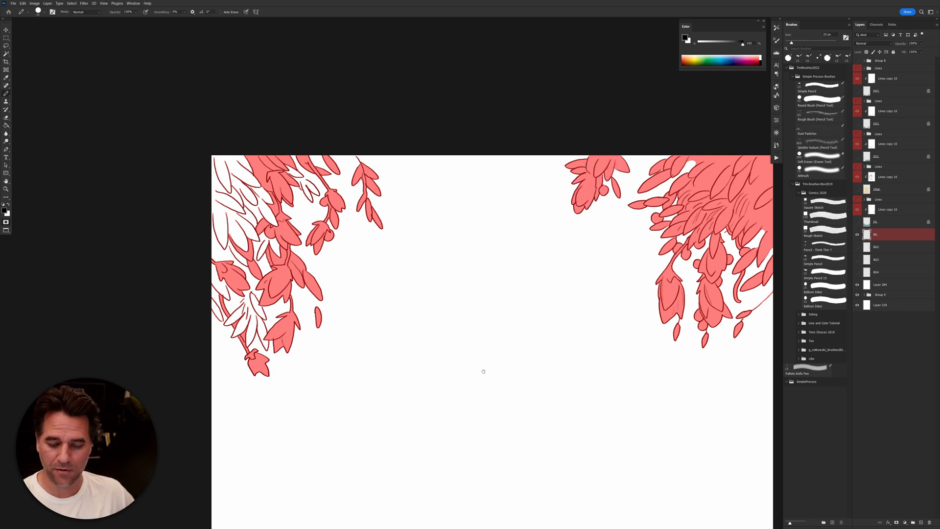
Step: Fill the open leaves in the lower part of the left-hand hanging foliage with the mask colour, restoring the gap between them
left_click_drag(484, 372, 524, 372)
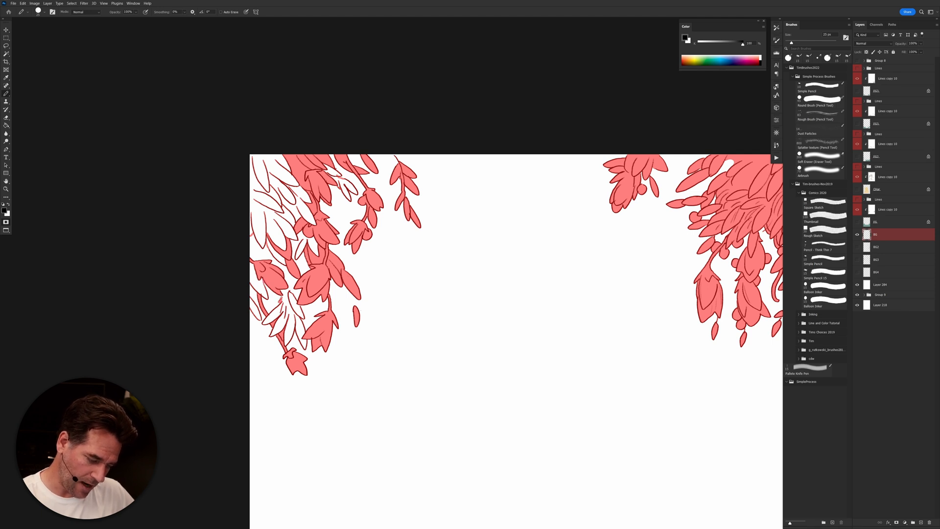
key("g")
left_click(298, 308)
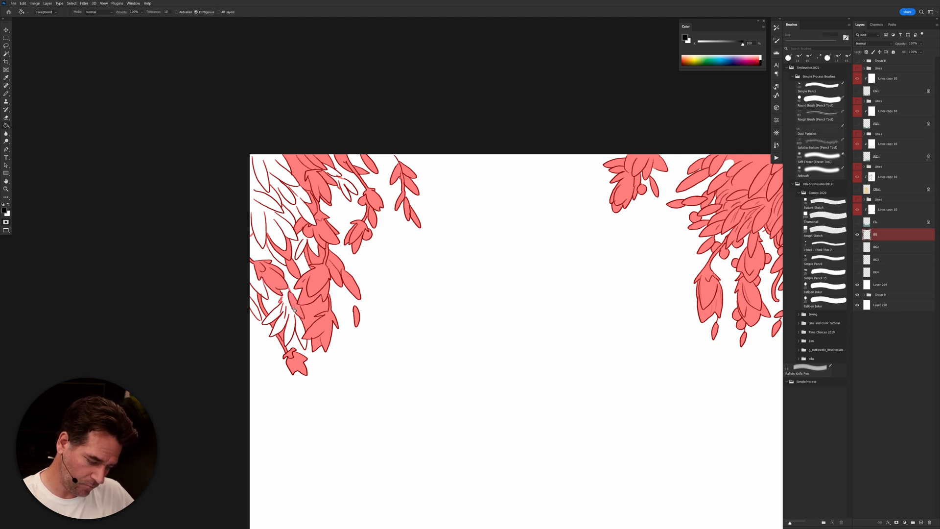
left_click(281, 323)
key("w")
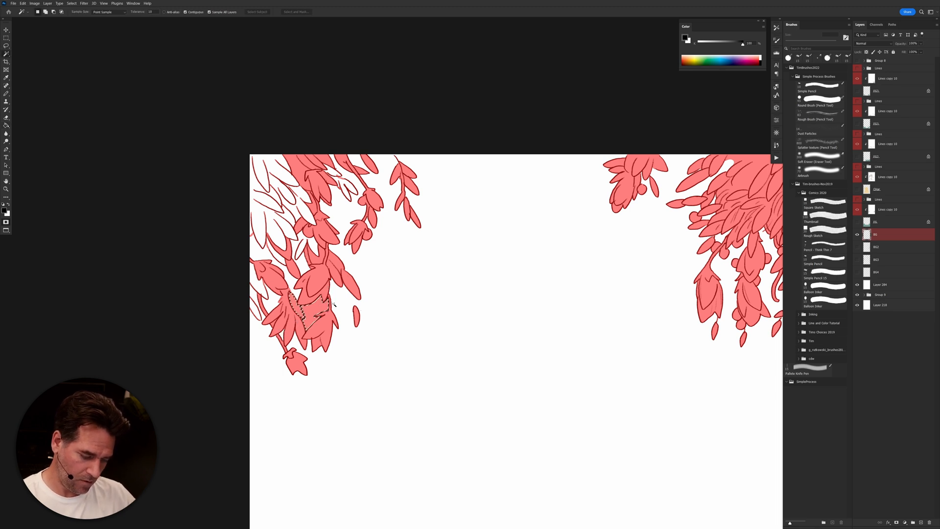
key("b")
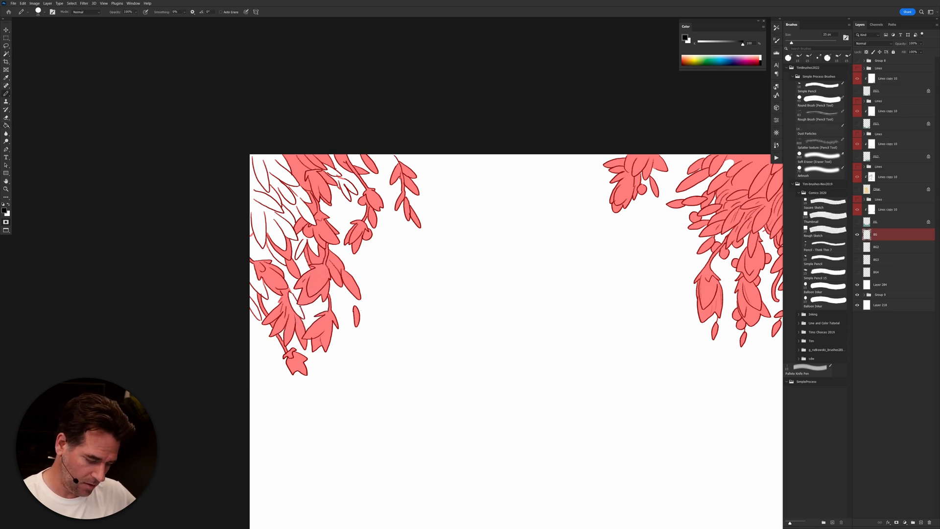
key("g")
left_click(297, 304)
left_click(311, 239)
key("b")
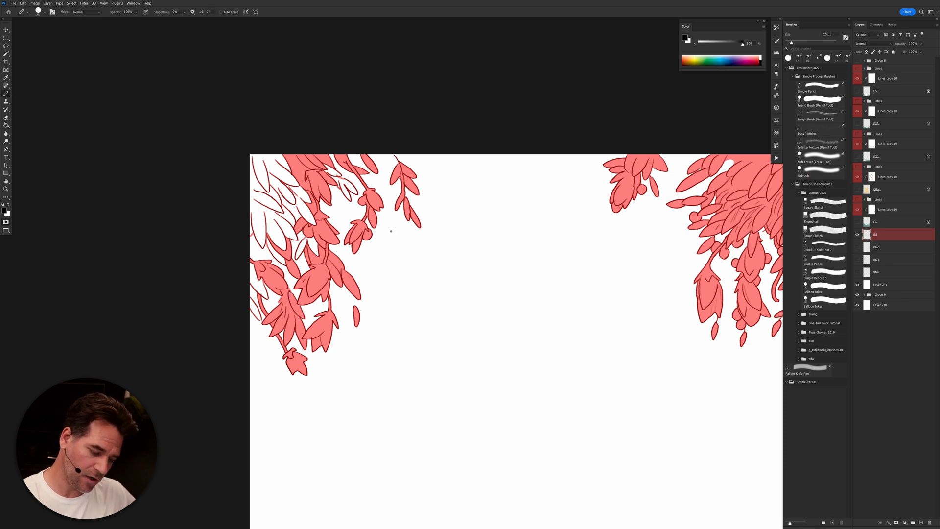
Step: Seal the openings in the upper-left foliage, then fill its large leaf mass and the leaf at the canvas's left edge with the mask colour
mouse_move(388, 207)
left_mouse_down()
mouse_move(391, 253)
mouse_move(393, 204)
left_mouse_up()
key("ctrl+z")
key("g")
left_click(303, 206)
key("ctrl+z")
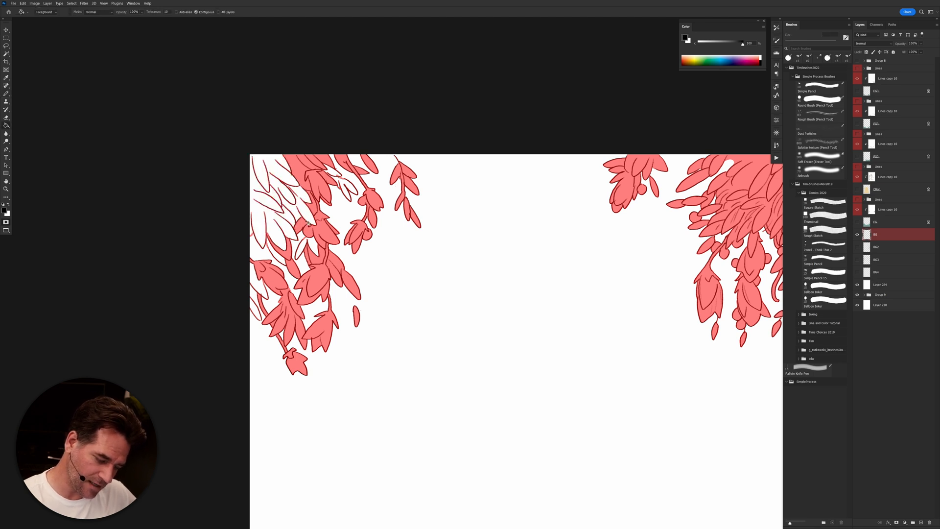
left_click(309, 223)
left_click(284, 262)
left_click(261, 290)
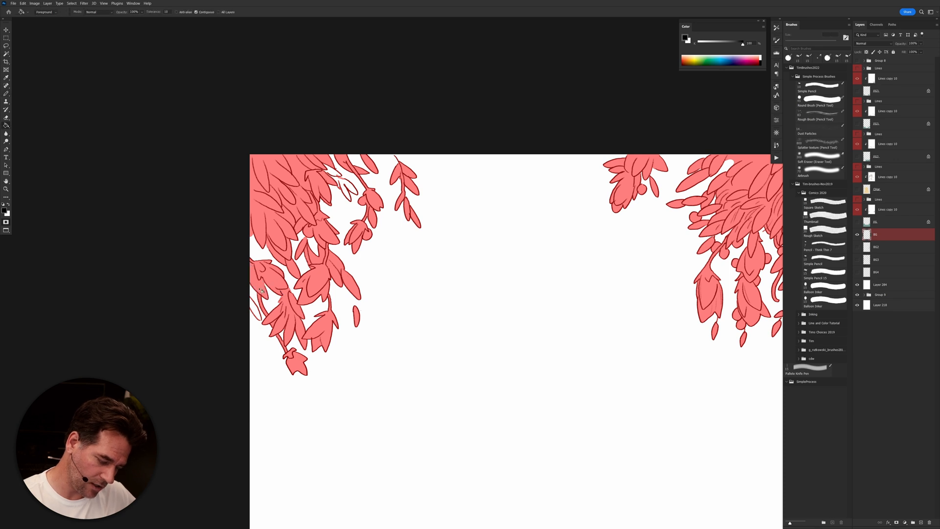
left_click(260, 316)
key("ctrl+z")
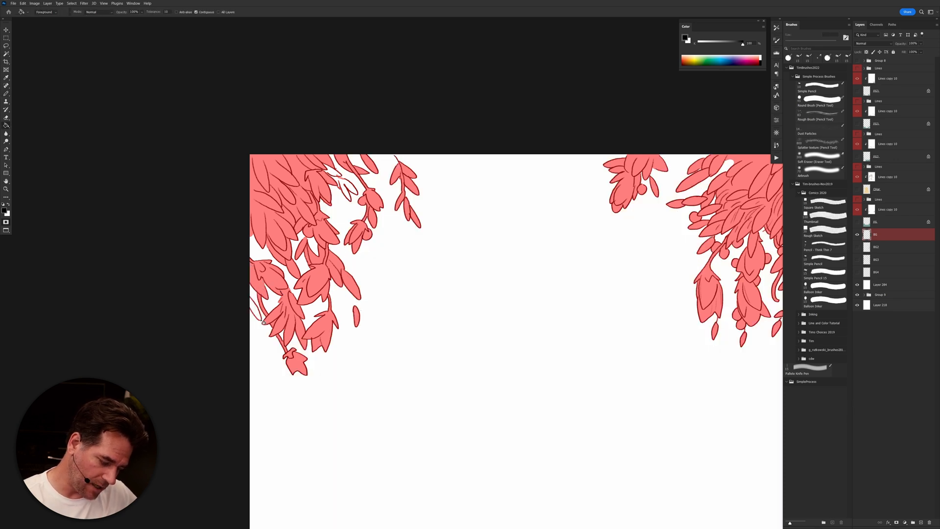
left_click(256, 312)
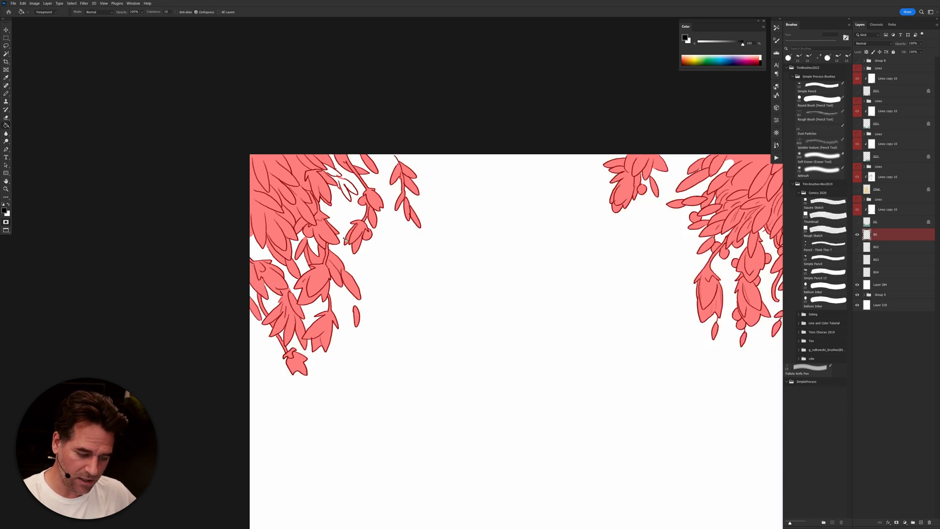
Step: Check the enclosed gap in the left-hand foliage, then close and fill the small open leaves beside its upper part with the mask colour
key("e")
key("w")
left_click(317, 254)
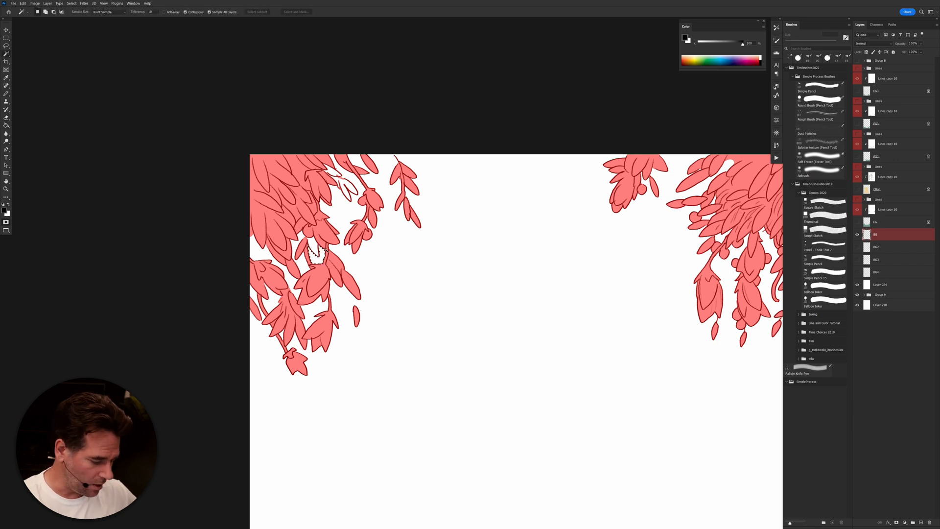
key("g")
left_click(316, 252)
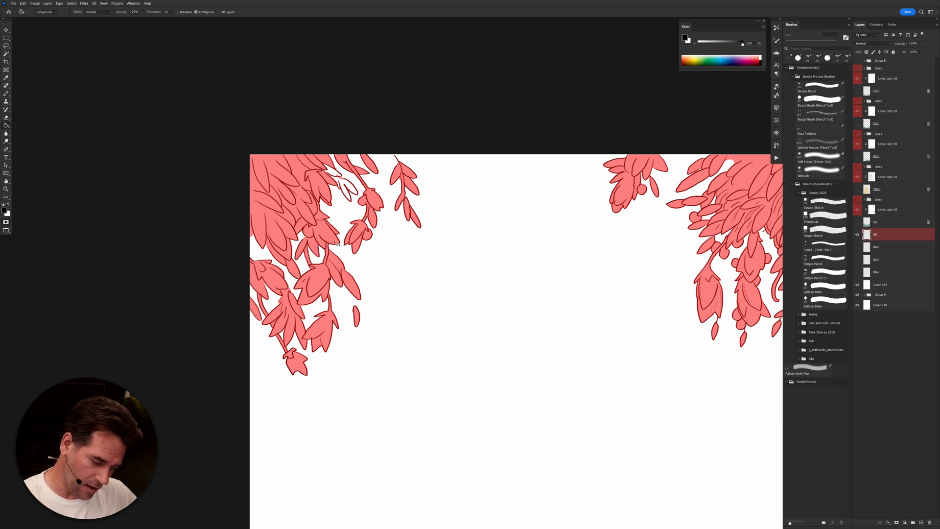
key("b")
key("g")
left_click(339, 175)
key("b")
left_click_drag(700, 340, 601, 350)
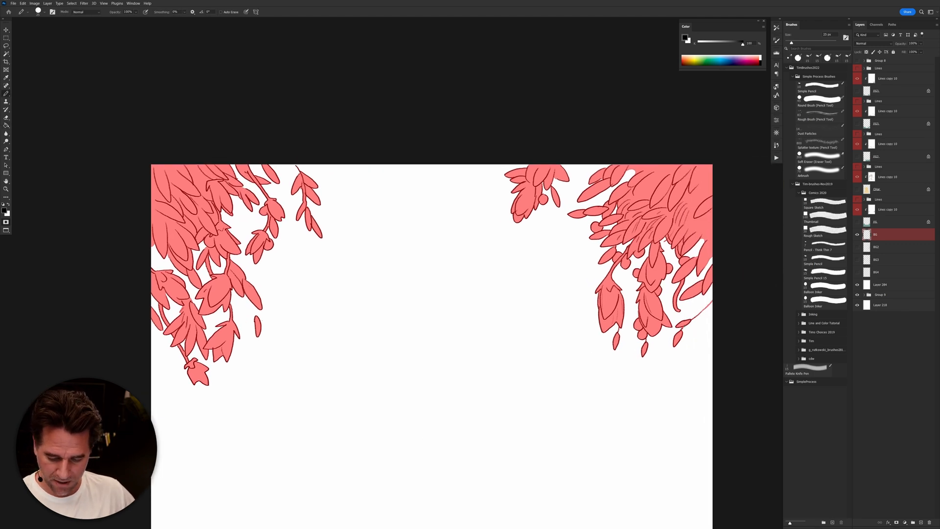
Step: Run the custom action on the hanging-leaf mask and collapse the resulting Lines group
scroll(685, 335, "down", 5)
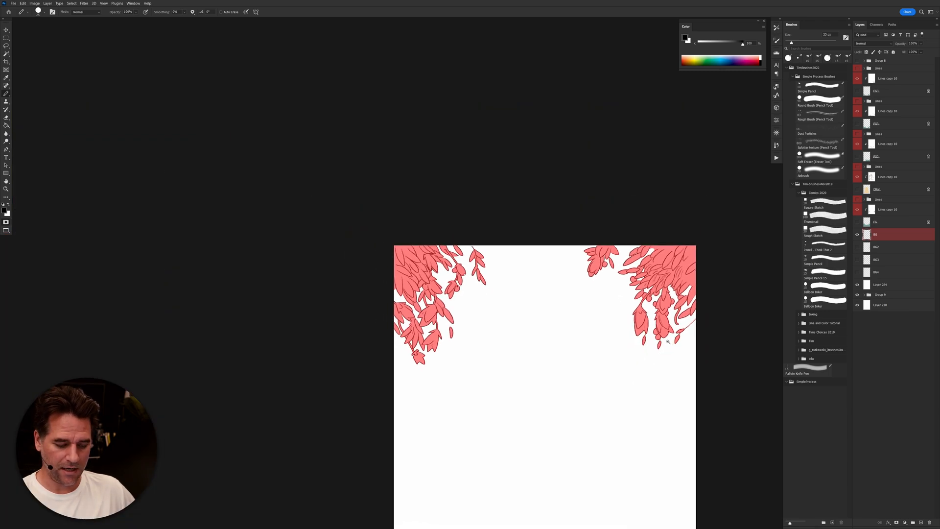
key("F2")
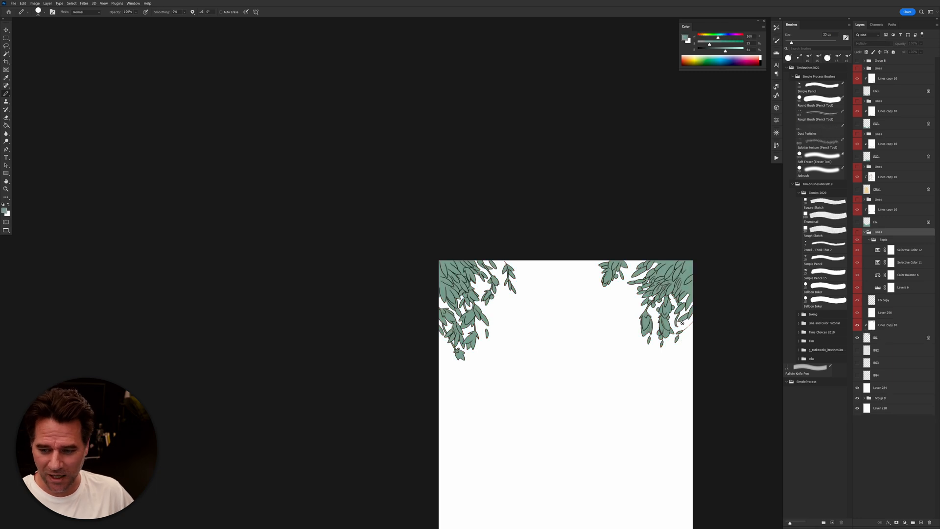
left_click(865, 233)
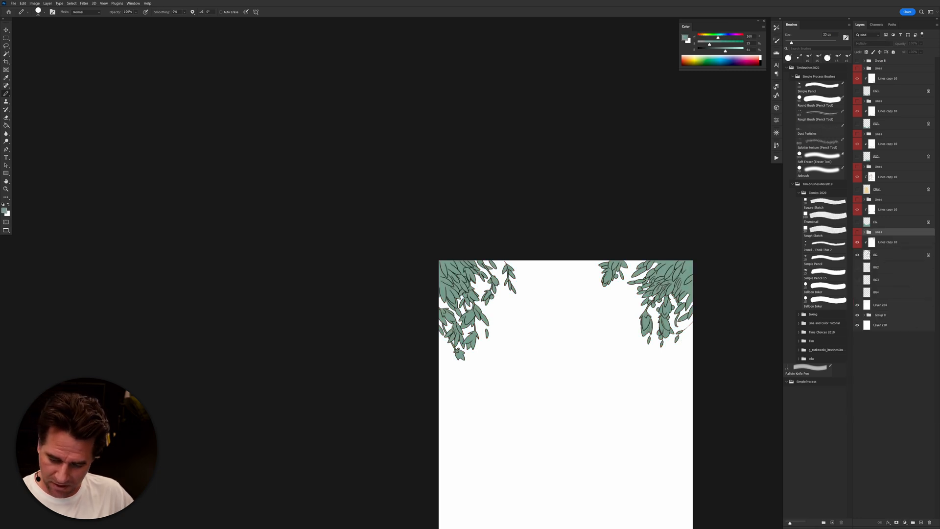
Step: Hide the hanging-leaf line layer, then show and select the tree-and-bush line layer directly beneath it
left_click(860, 256)
left_click(857, 255)
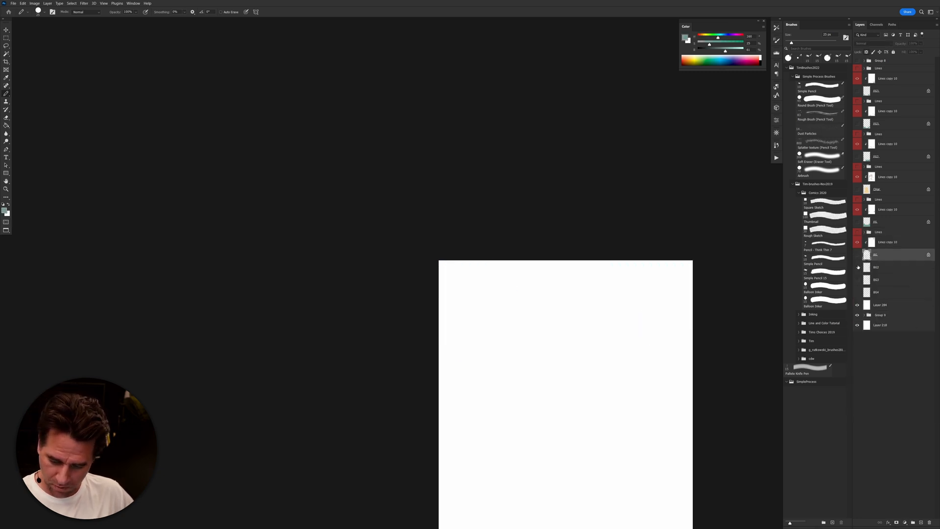
left_click(858, 267)
left_click(882, 267)
Step: Select the blank area around the tree and bush with the Magic Wand and turn the selection into a Quick Mask
key("e")
key("w")
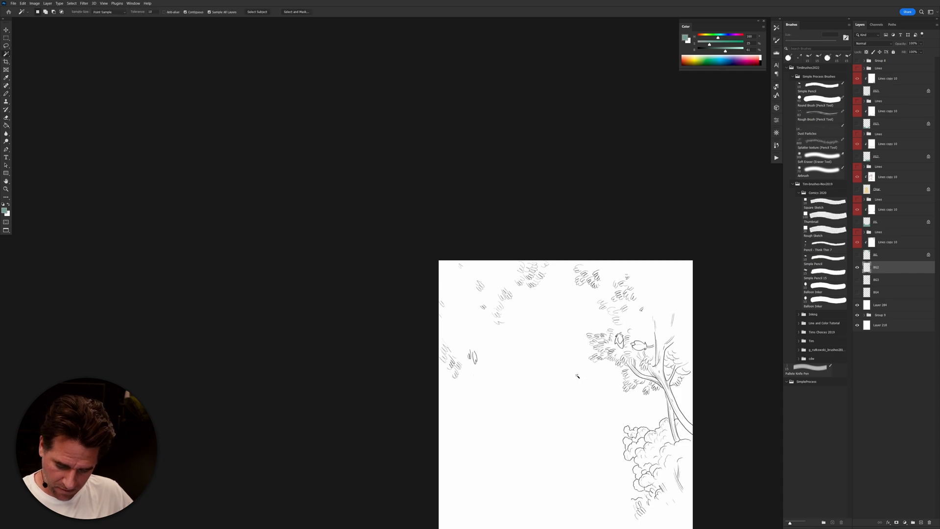
left_click(577, 376)
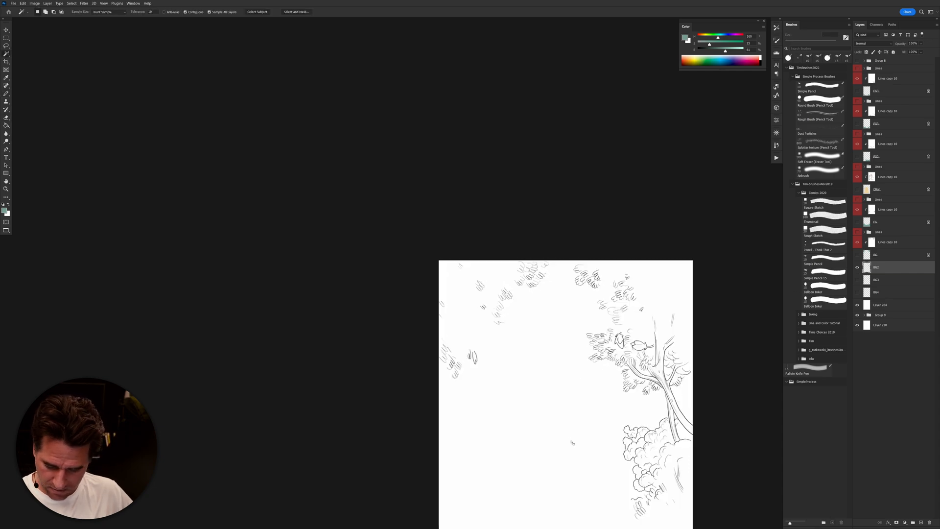
key("q")
key("q")
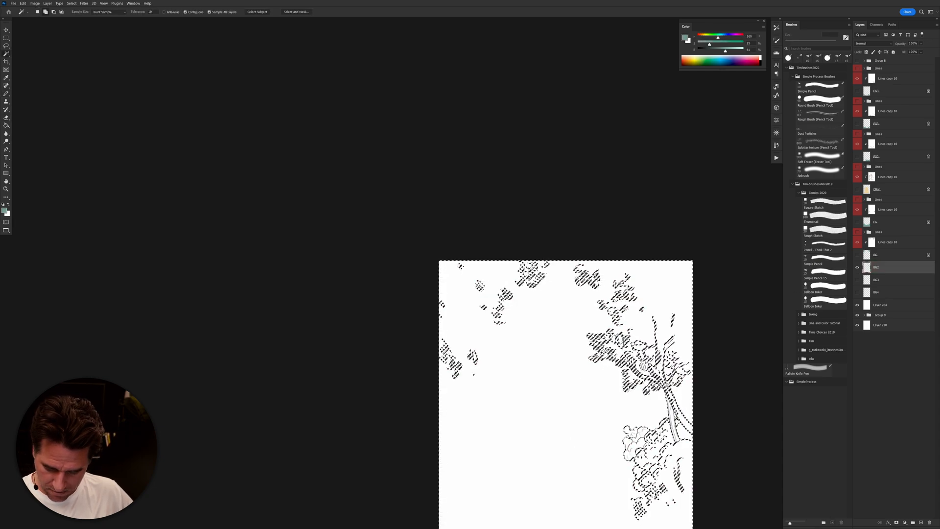
key("q")
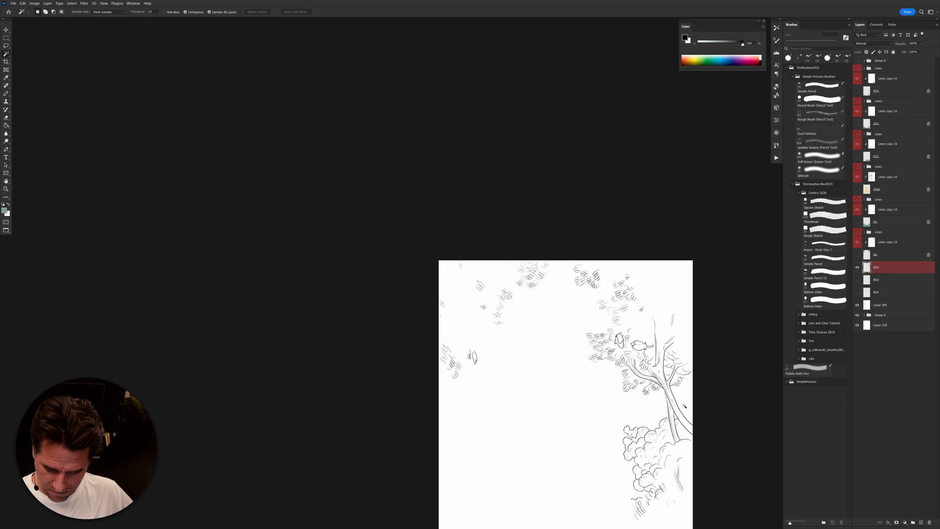
Step: Outline the undrawn ground below the bush with a curved mask stroke ending along a horizontal line at the canvas's right edge
key("b")
scroll(671, 387, "down", 3)
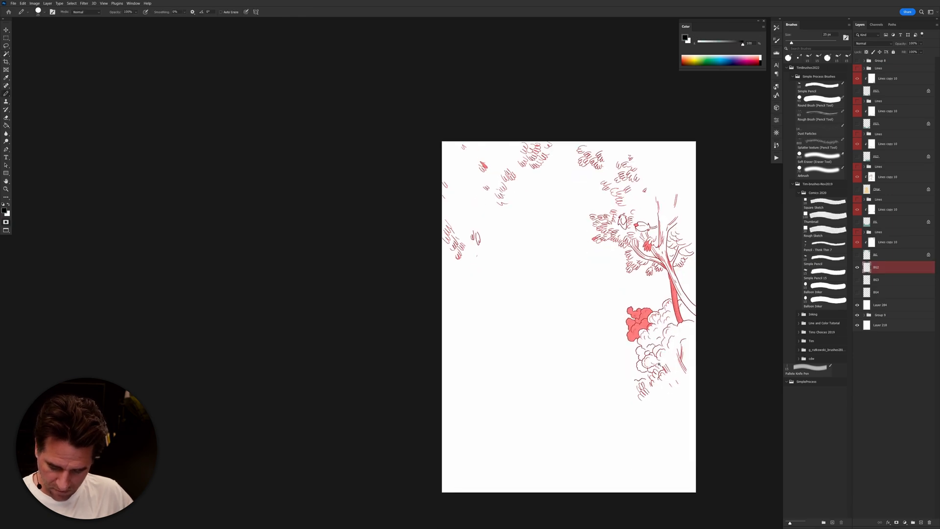
scroll(660, 367, "up", 1)
scroll(660, 367, "up", 1)
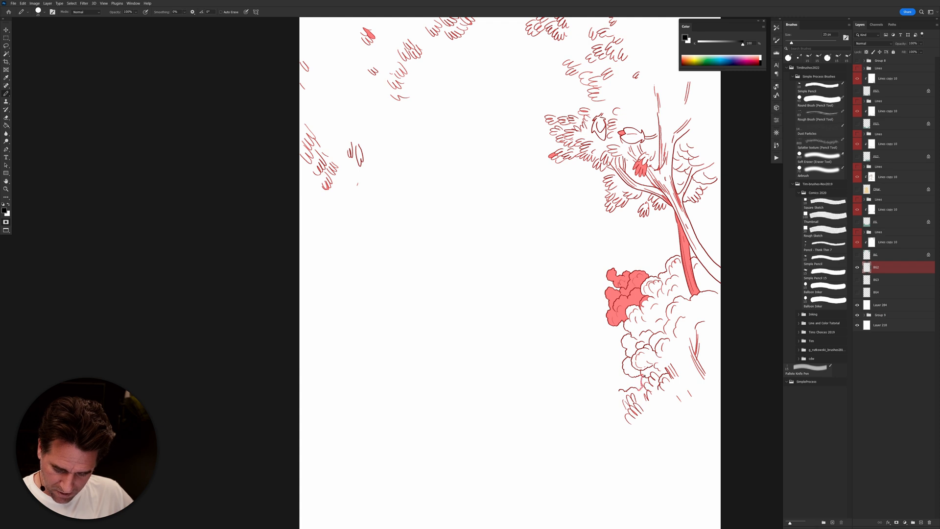
mouse_move(611, 400)
left_mouse_down()
mouse_move(589, 458)
mouse_move(604, 527)
mouse_move(629, 528)
left_mouse_up()
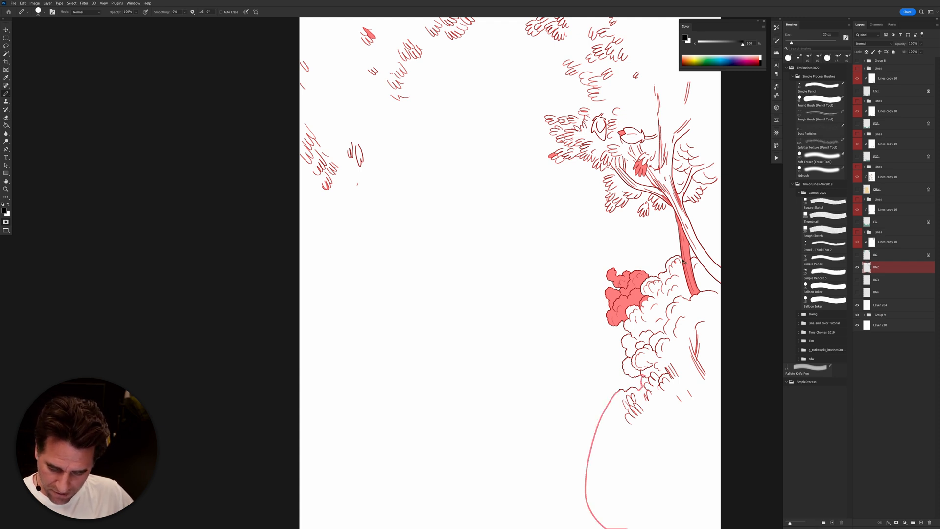
key("g")
left_click(718, 300)
key("ctrl+z")
key("b")
left_click_drag(664, 457, 651, 379)
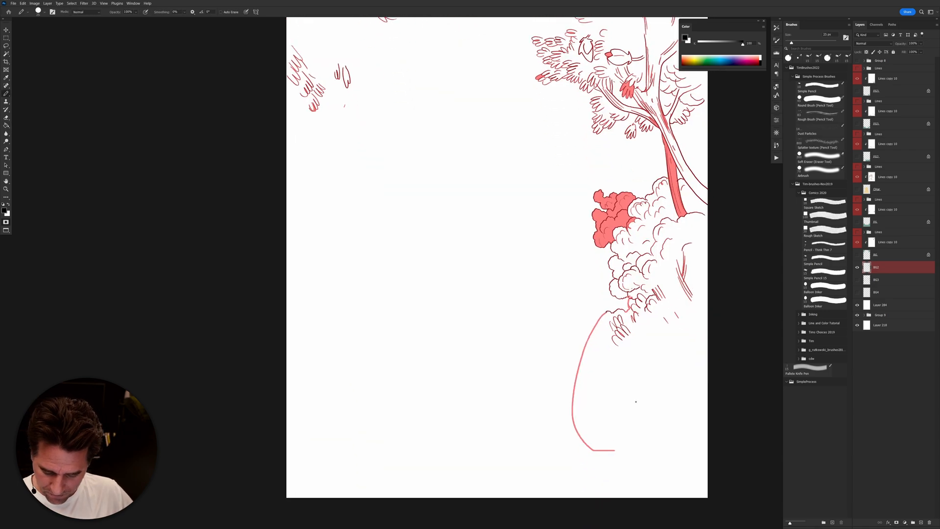
left_click_drag(613, 450, 709, 448)
Step: Fill the two small open lobes at the bush's lower-left edge with the mask colour
key("g")
left_click(637, 303)
key("ctrl+z")
left_click(629, 301)
left_click(626, 297)
key("b")
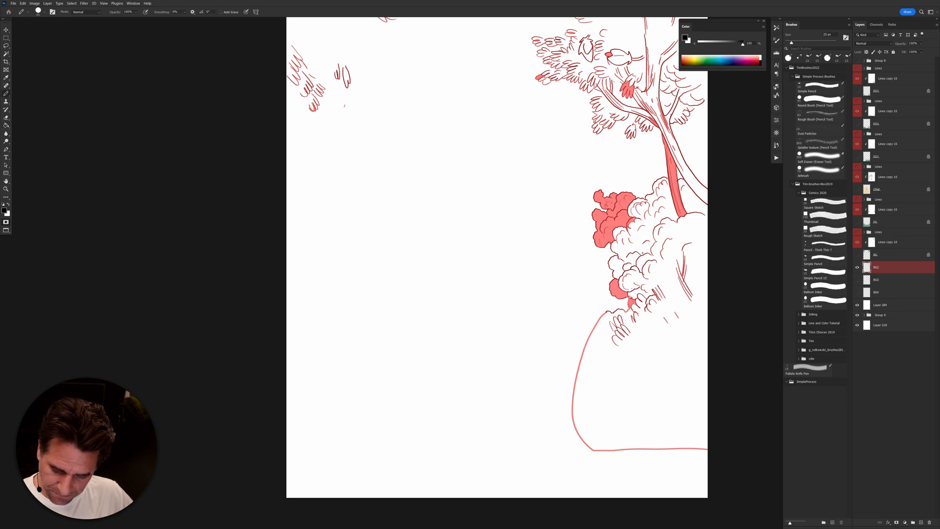
Step: Try to fill the outlined ground and remaining bush with the mask colour in one go
key("g")
left_click(670, 315)
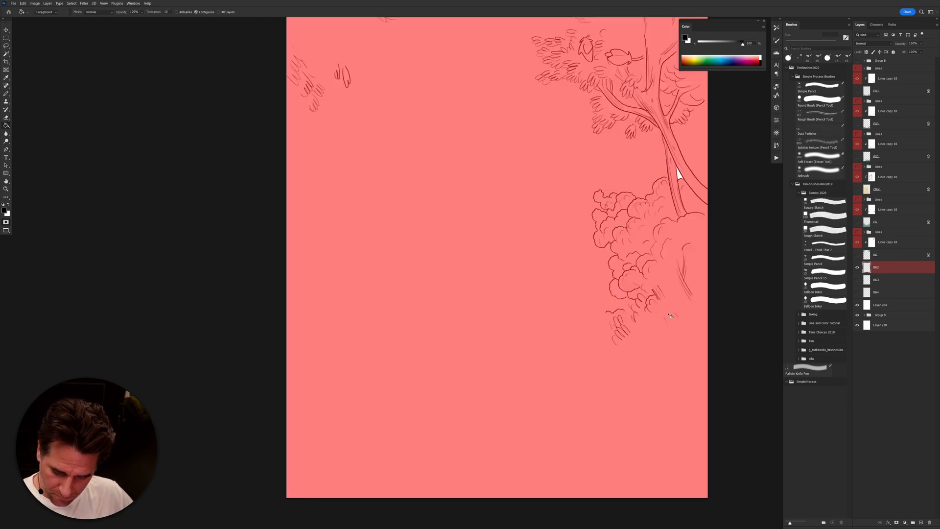
key("ctrl+z")
key("b")
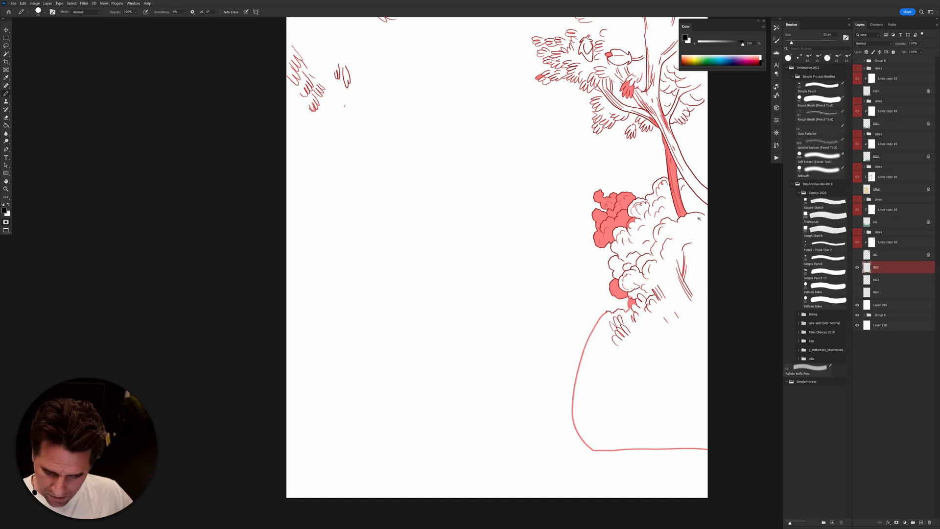
Step: Draw a mask boundary across the lower bush to the canvas's right edge and fill the ground area beneath it
scroll(715, 207, "up", 4)
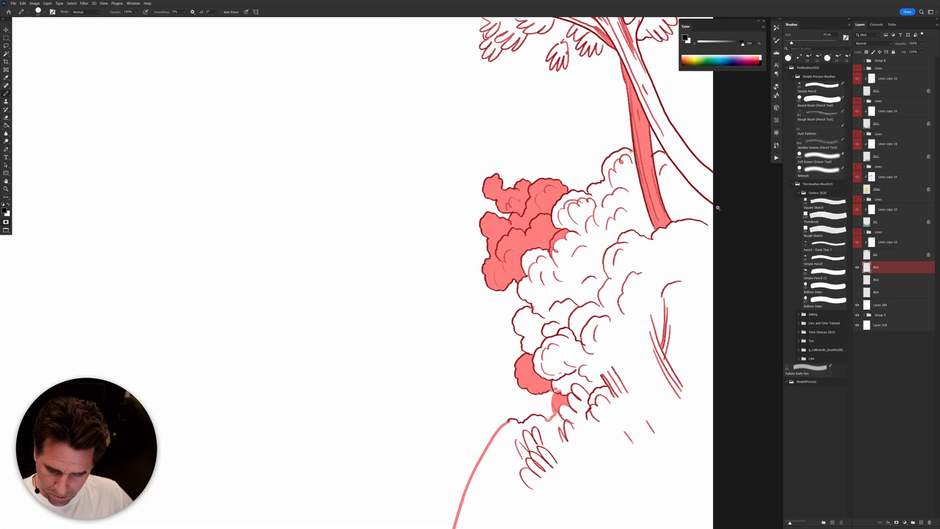
scroll(632, 245, "down", 3)
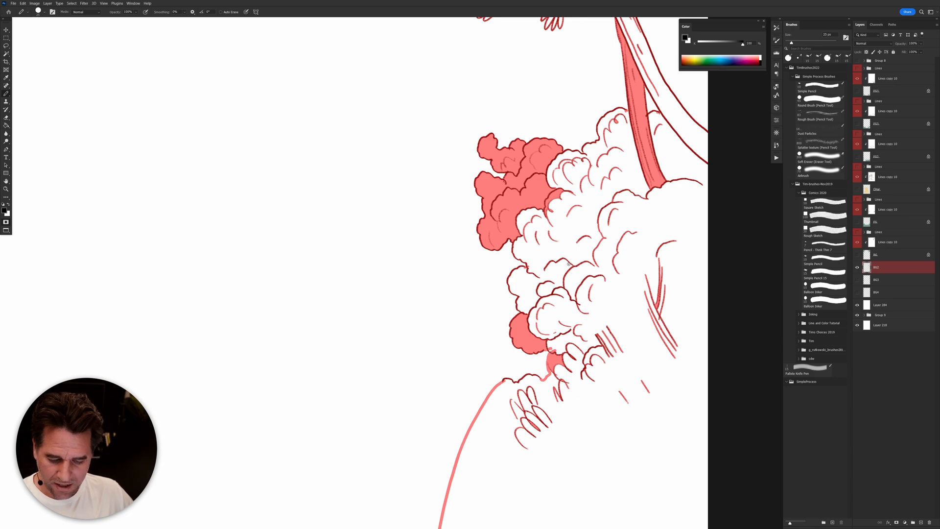
scroll(565, 292, "down", 5)
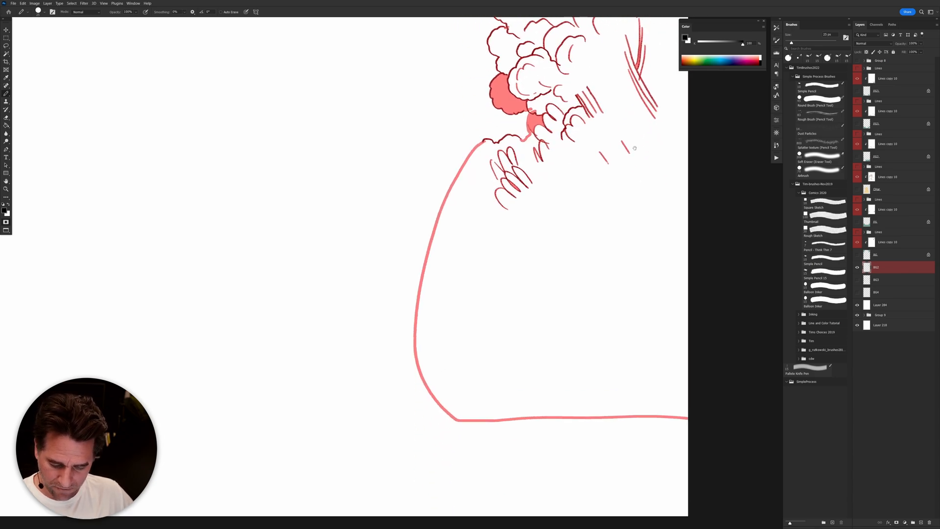
scroll(634, 148, "up", 3)
mouse_move(510, 196)
left_mouse_down()
mouse_move(551, 180)
mouse_move(691, 287)
left_mouse_up()
key("g")
left_click(656, 275)
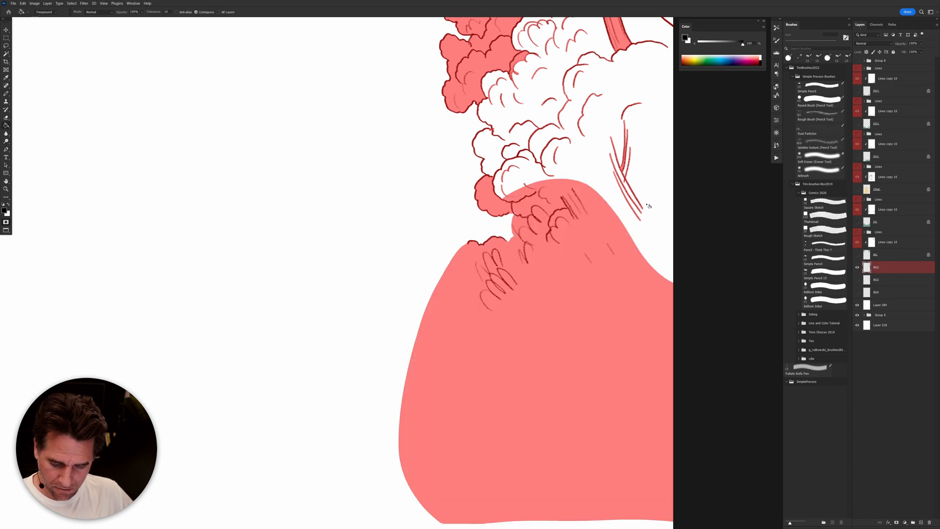
Step: Close the remaining opening in the bush outline and fill the rest of the bush with the mask colour
left_click(652, 196)
key("ctrl+z")
scroll(645, 363, "up", 6)
key("b")
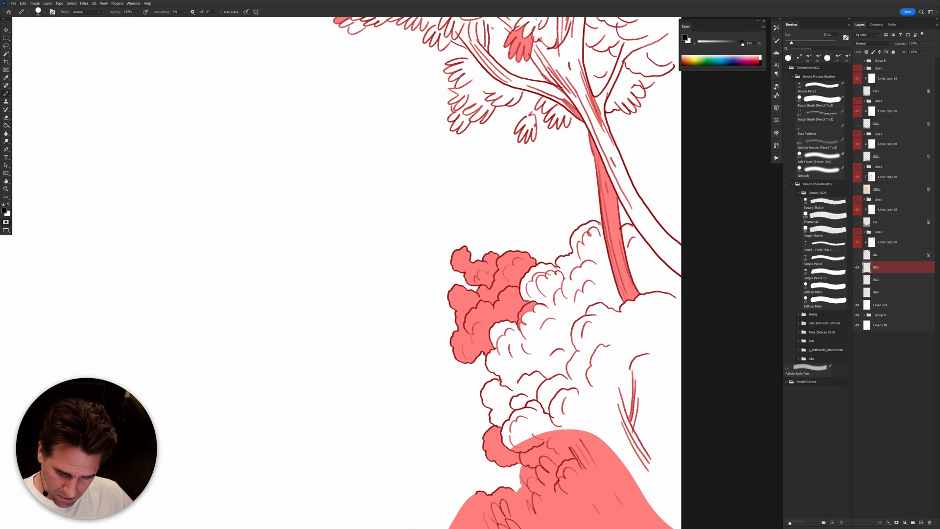
key("g")
left_click(557, 266)
key("b")
Step: Fill the lone leaf cluster hanging below the tree's left branch and link it to the branch with a short mask stroke
scroll(632, 135, "up", 5)
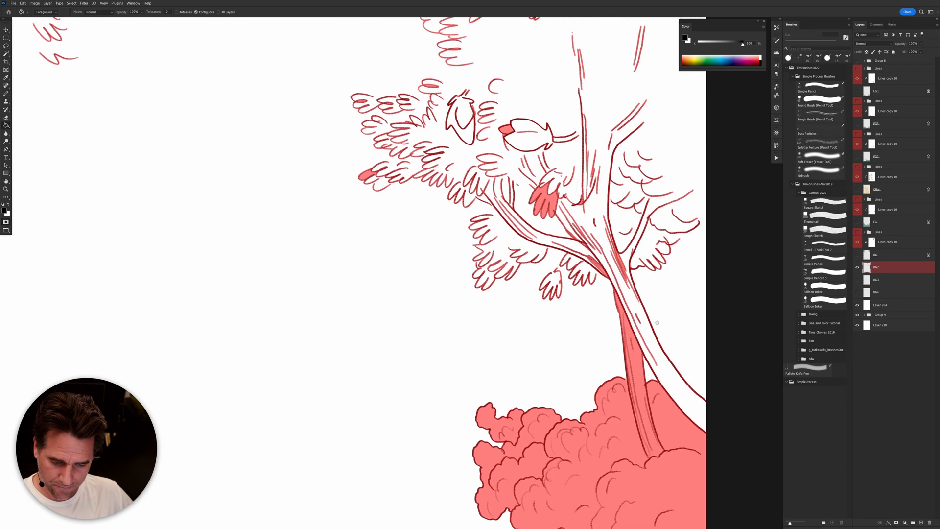
key("g")
left_click(551, 293)
key("b")
left_click_drag(559, 278, 567, 263)
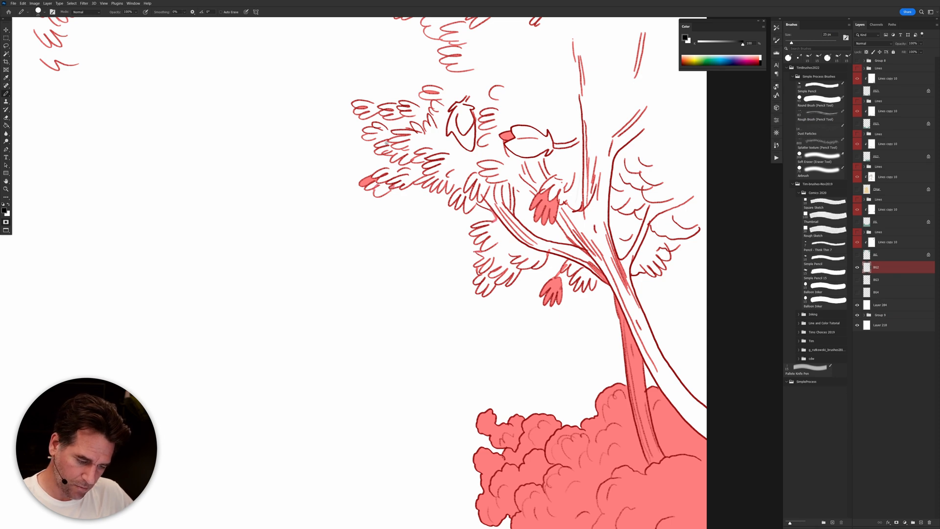
Step: Bridge the scattered leaf clusters above the tree with mask strokes, from the upper crown to the canvas's top edge
mouse_move(374, 140)
left_mouse_down()
mouse_move(393, 126)
mouse_move(384, 108)
mouse_move(431, 285)
left_mouse_up()
key("g")
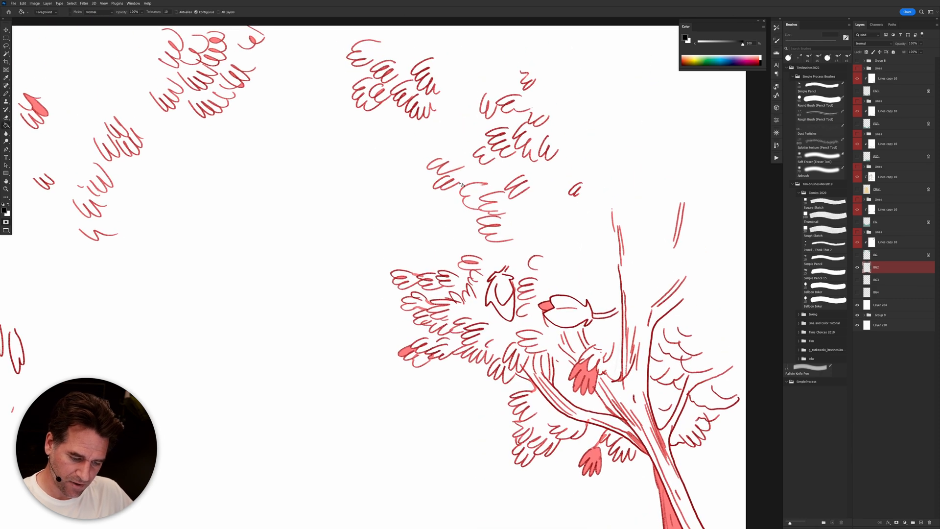
key("b")
left_click_drag(512, 240, 480, 261)
mouse_move(441, 158)
left_mouse_down()
mouse_move(454, 114)
mouse_move(433, 112)
left_mouse_up()
left_click_drag(378, 62, 383, 26)
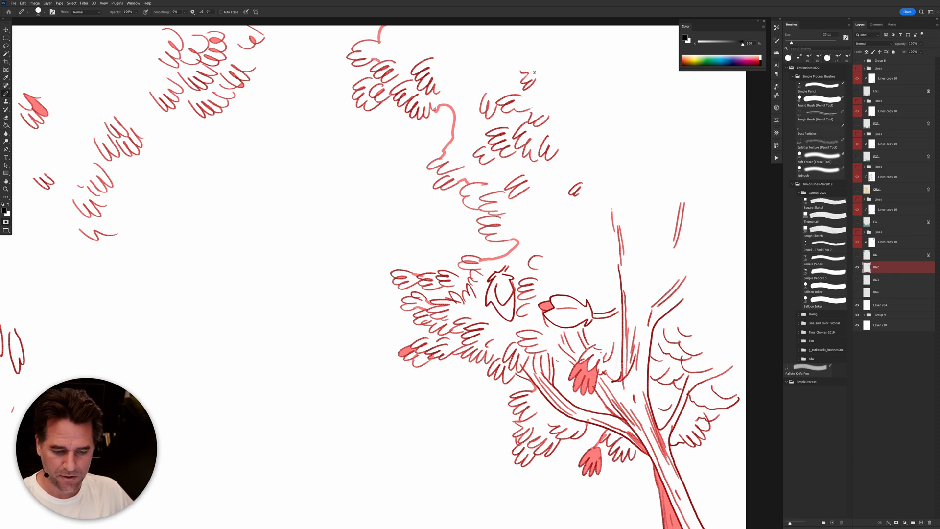
Step: Seal the gaps in the leaves left of the birds and between the branch tops beneath them with short mask strokes
mouse_move(465, 271)
left_mouse_down()
mouse_move(455, 284)
mouse_move(470, 280)
left_mouse_up()
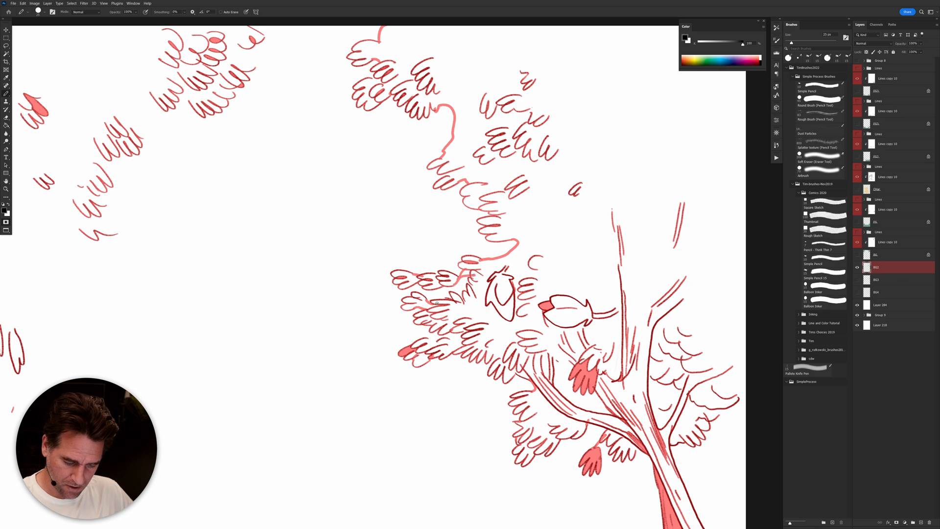
left_click_drag(426, 338, 442, 333)
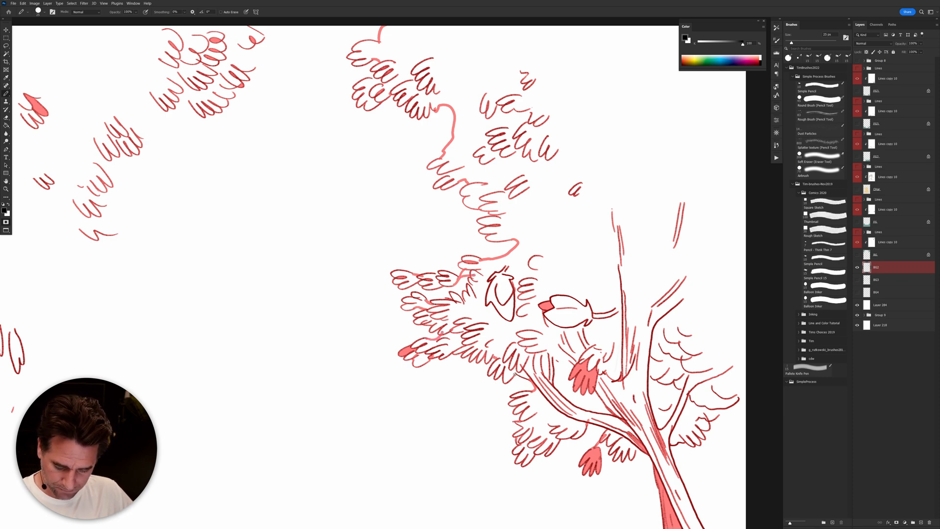
left_click_drag(552, 360, 549, 351)
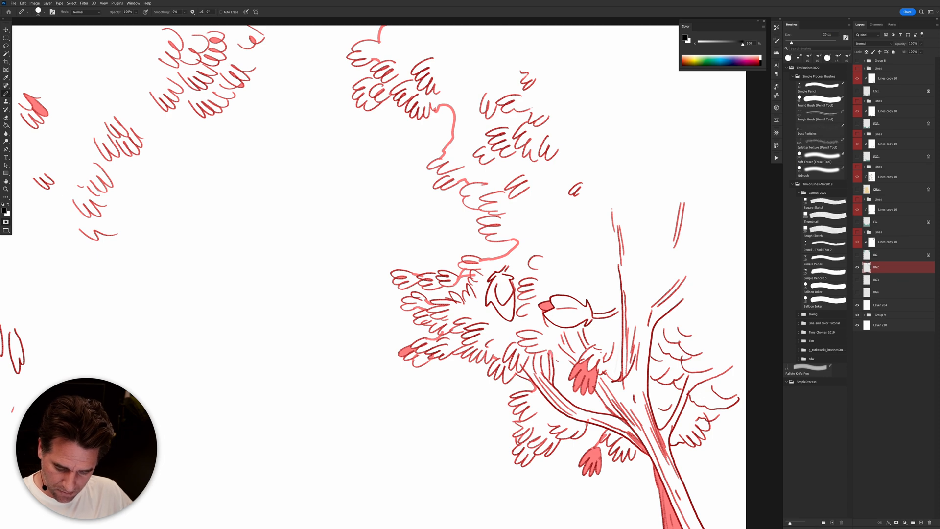
left_click_drag(574, 363, 549, 351)
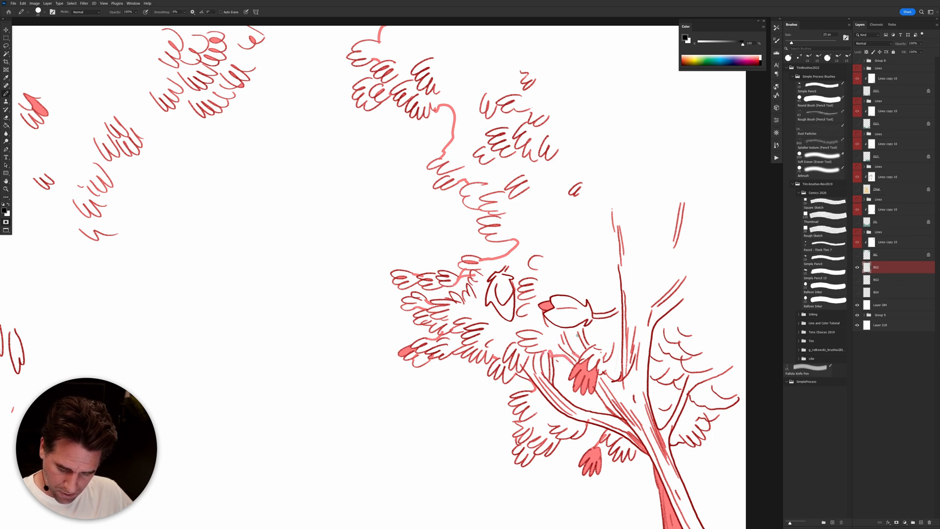
left_click_drag(565, 338, 562, 324)
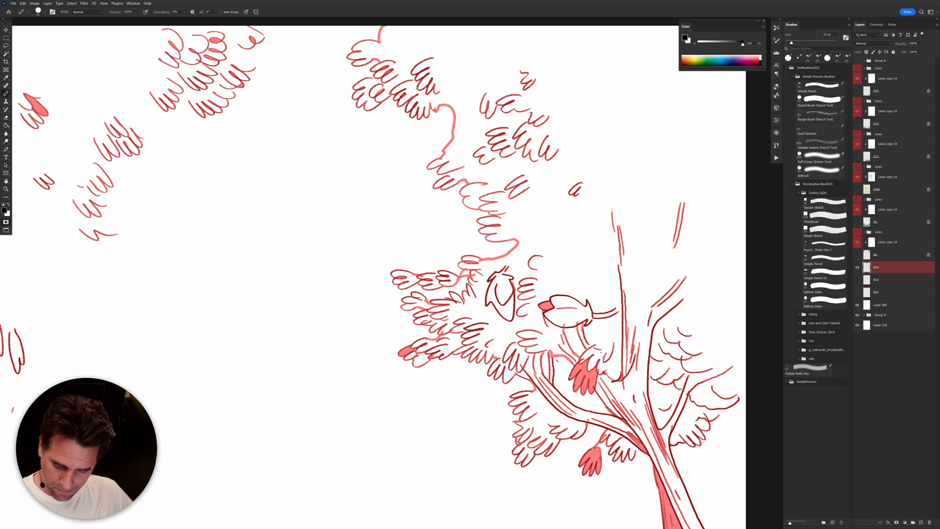
Step: Try to fill the open part of the tree crown near the canvas's right edge
key("g")
left_click(704, 282)
key("ctrl+z")
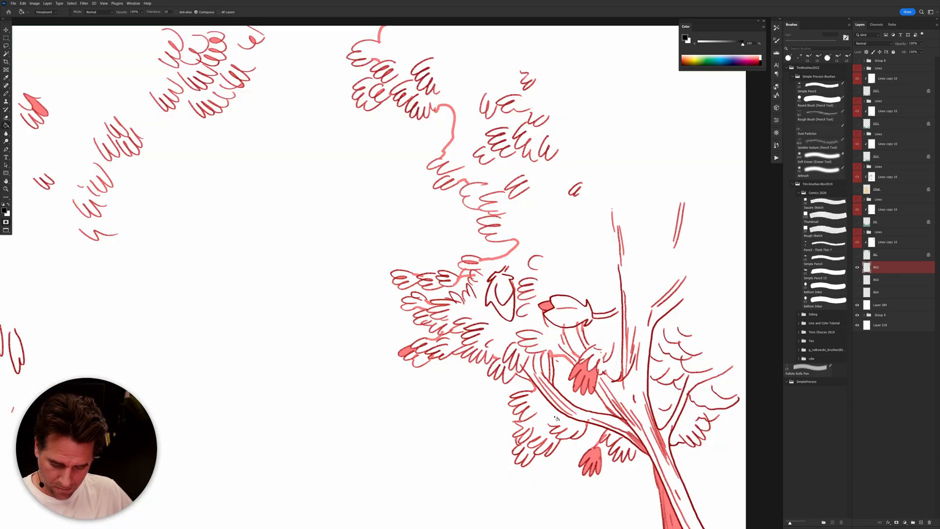
Step: Fill the leaf group under the left branch, then draw a straight mask line from above the birds to the canvas's right edge
left_click(559, 418)
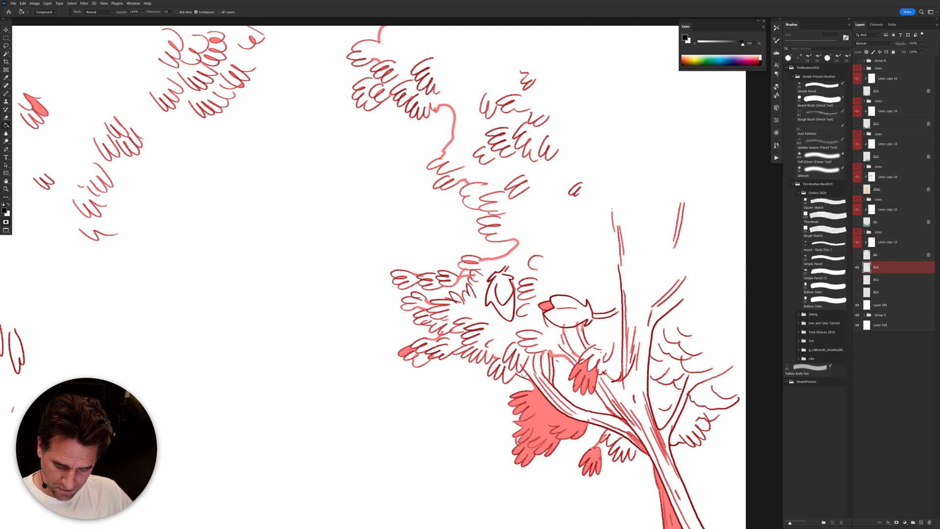
left_click(530, 375)
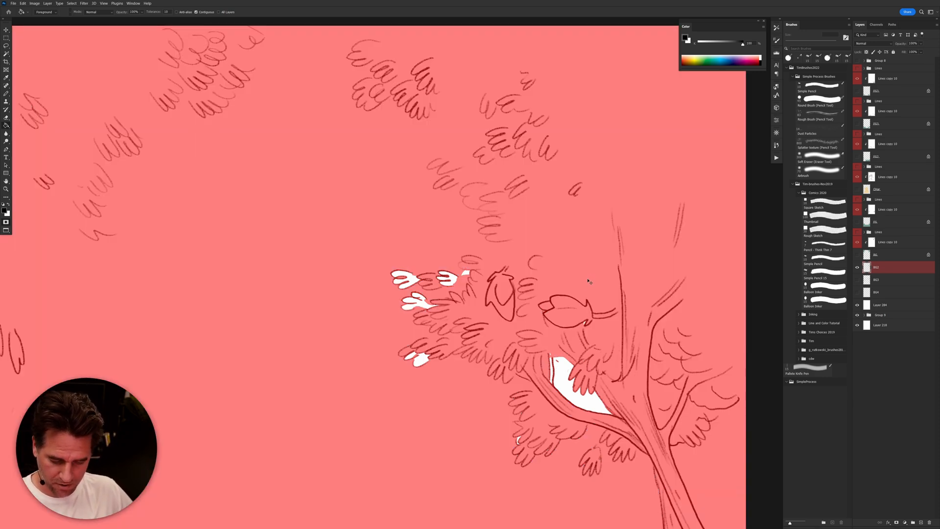
key("ctrl+z")
key("b")
left_click(745, 168, "shift")
Step: Try to fill the tree crown beneath the straight boundary line with the mask colour
key("g")
left_click(703, 248)
key("ctrl+z")
left_click(702, 250)
key("ctrl+z")
Step: Divide the left leaf mass from the crown with a curved mask stroke, then fill the mass and its small open leaves
key("b")
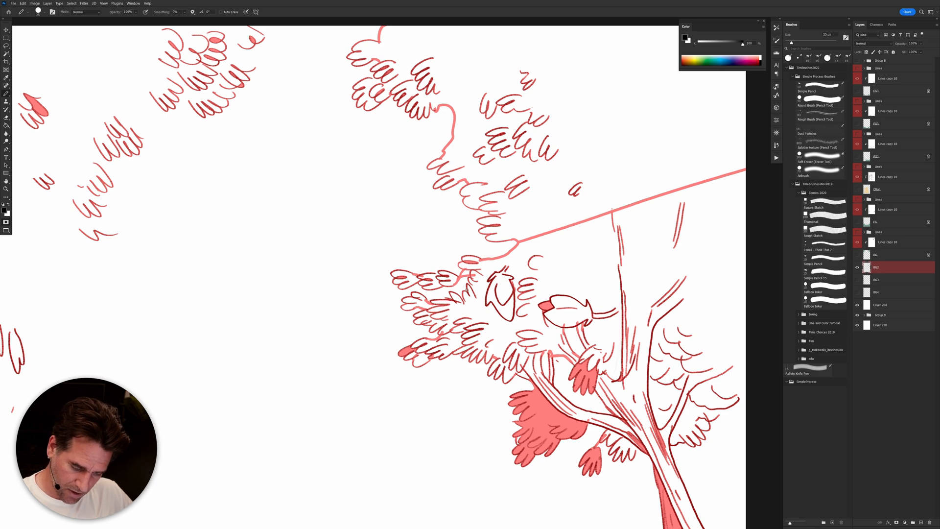
left_click_drag(464, 302, 510, 347)
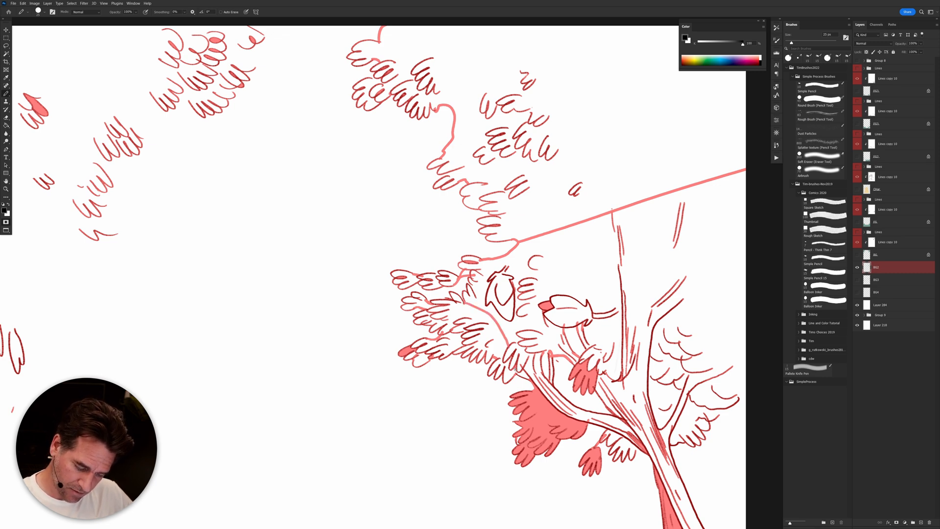
key("g")
left_click(507, 356)
left_click(441, 359)
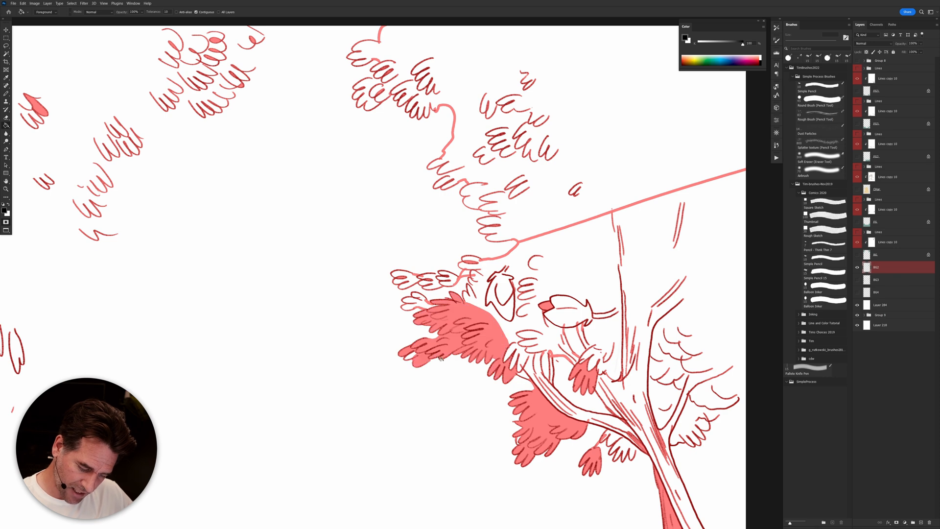
left_click(412, 356)
left_click(419, 302)
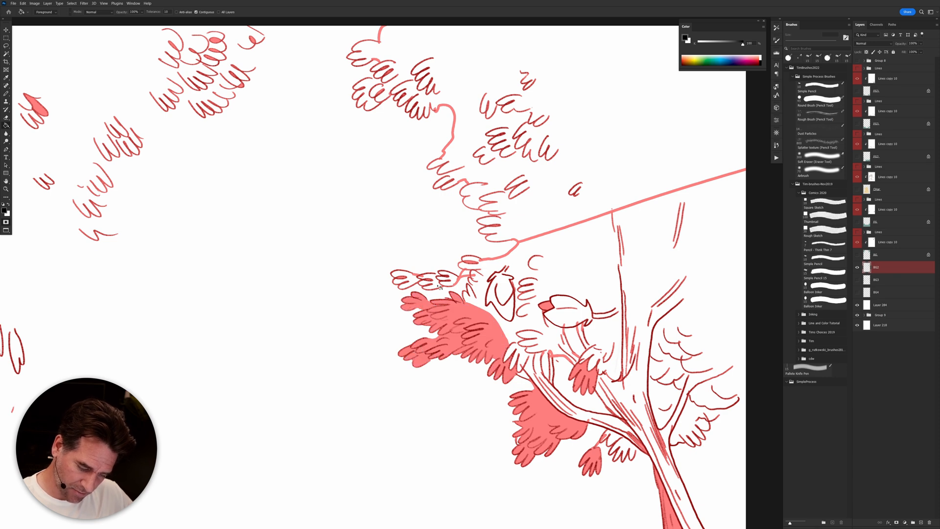
Step: Fill the row of leaf clusters at the upper left of the tree crown with the mask colour
left_click(432, 281)
key("ctrl+z")
key("b")
key("g")
left_click(431, 281)
left_click(405, 279)
left_click(453, 282)
Step: Close the last gap left of the birds and fill the tree's crown, branches and trunk up to the straight boundary line
key("b")
left_click_drag(461, 274, 479, 273)
key("g")
left_click(654, 267)
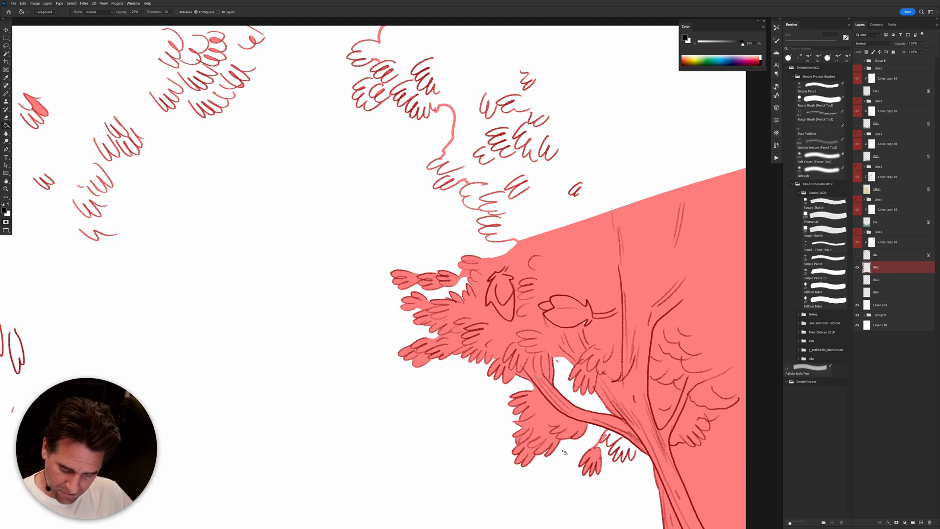
left_click(642, 456)
key("ctrl+z")
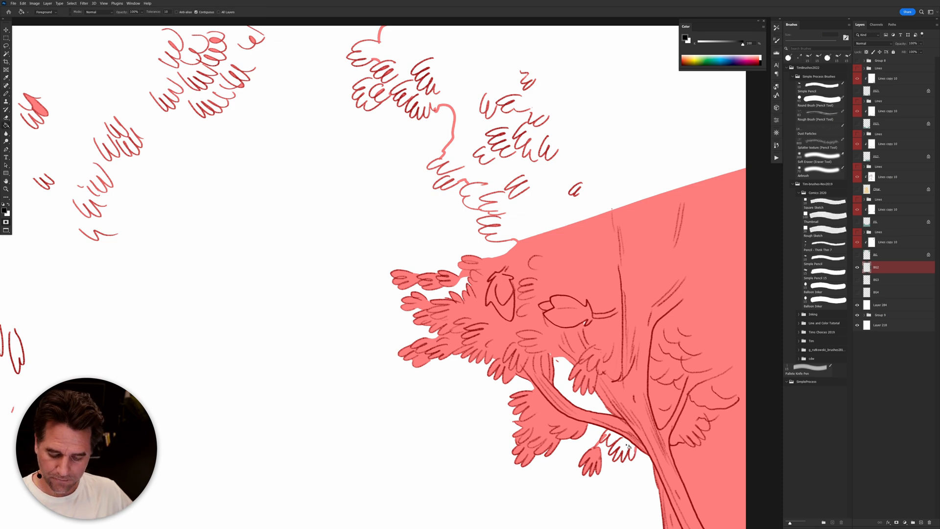
Step: Fill the small leaf cluster beneath the branch and the upper tree crown above the straight boundary with the mask colour
key("b")
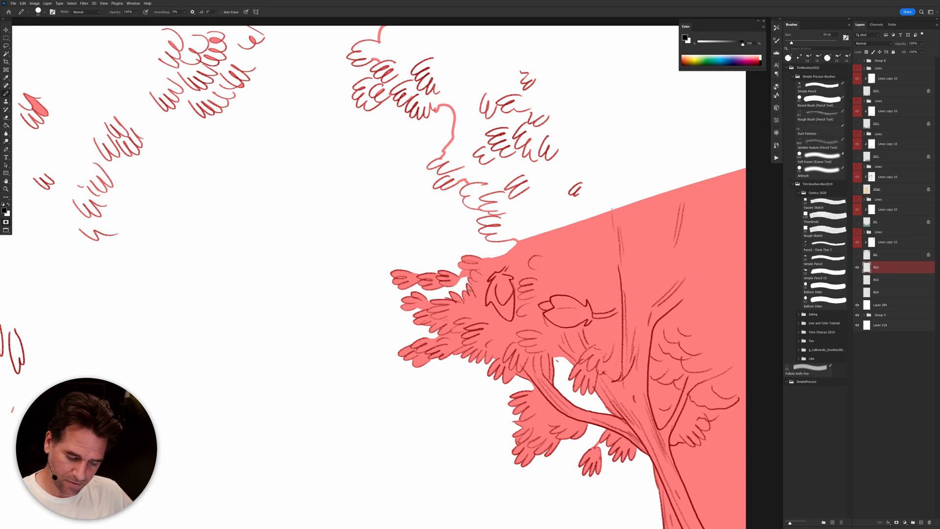
scroll(475, 281, "up", 3)
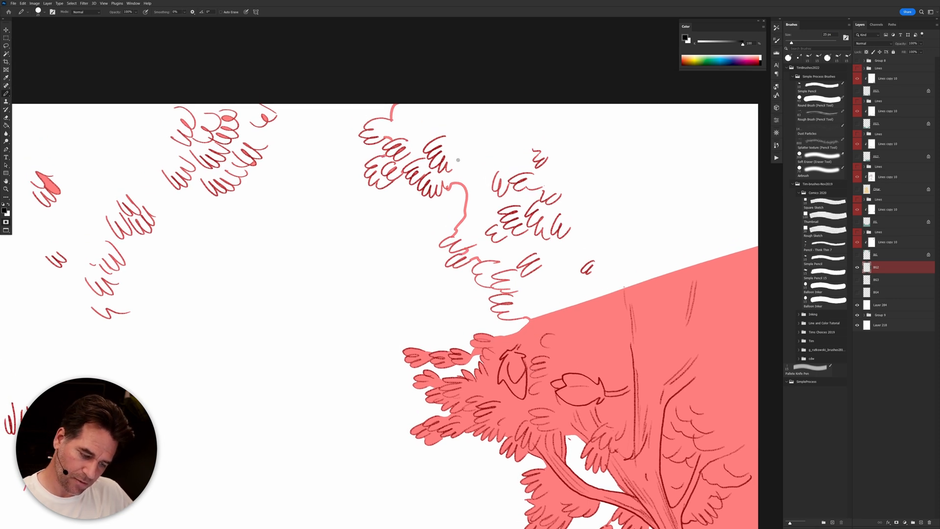
key("g")
left_click(595, 261)
Step: Outline the left tree's foliage edge with mask strokes, linking its leaf clusters from the canvas top to the left canvas edge
key("b")
scroll(603, 343, "left", 10)
mouse_move(674, 162)
left_mouse_down()
mouse_move(668, 153)
mouse_move(644, 167)
mouse_move(634, 161)
left_mouse_up()
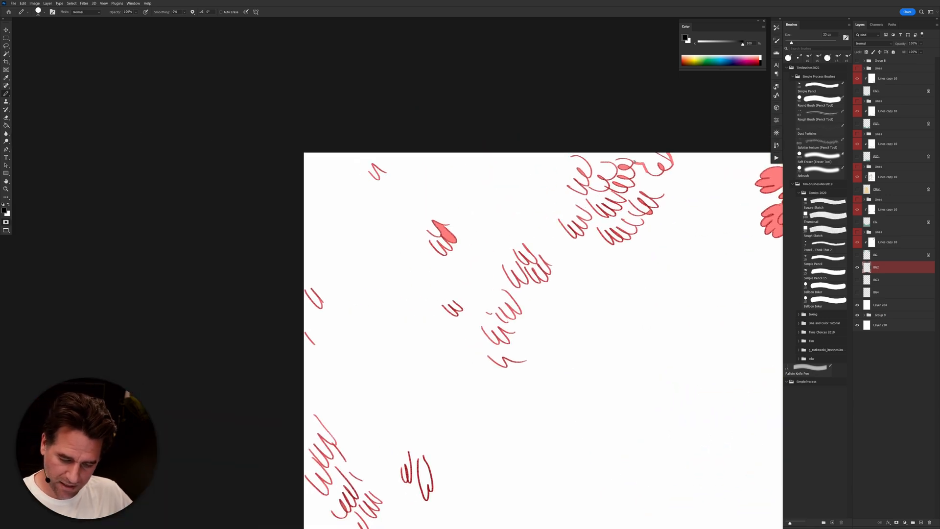
left_click_drag(656, 182, 649, 175)
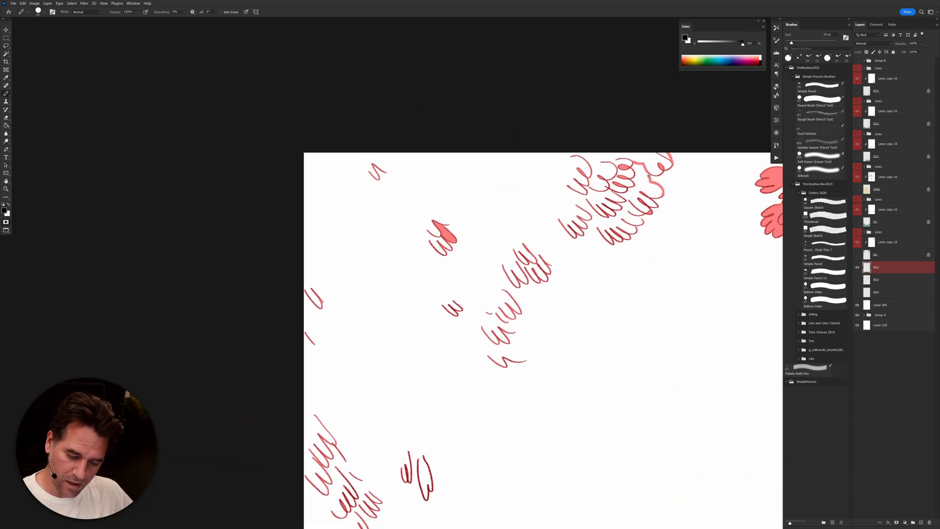
mouse_move(596, 227)
left_mouse_down()
mouse_move(537, 222)
mouse_move(536, 250)
mouse_move(521, 258)
mouse_move(529, 270)
mouse_move(497, 270)
mouse_move(516, 317)
mouse_move(495, 312)
mouse_move(525, 359)
mouse_move(452, 339)
mouse_move(417, 394)
mouse_move(422, 454)
mouse_move(409, 449)
mouse_move(402, 470)
mouse_move(304, 398)
left_mouse_up()
Step: Try to fill the outlined left foliage with the mask colour
key("Tab")
key("Tab")
key("g")
left_click(478, 306)
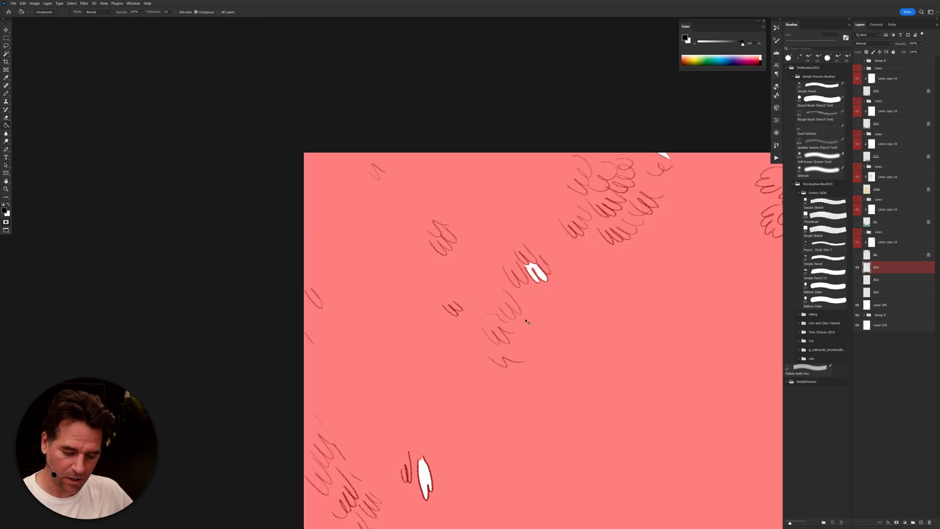
key("ctrl+z")
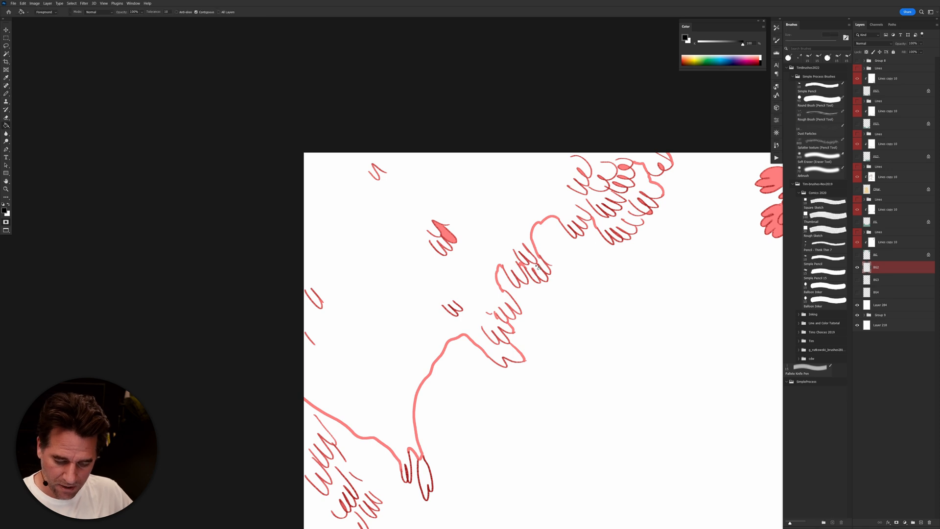
Step: Close the gap in the foliage outline and fill the left foliage, its top leaf clusters and the small open leaf
key("b")
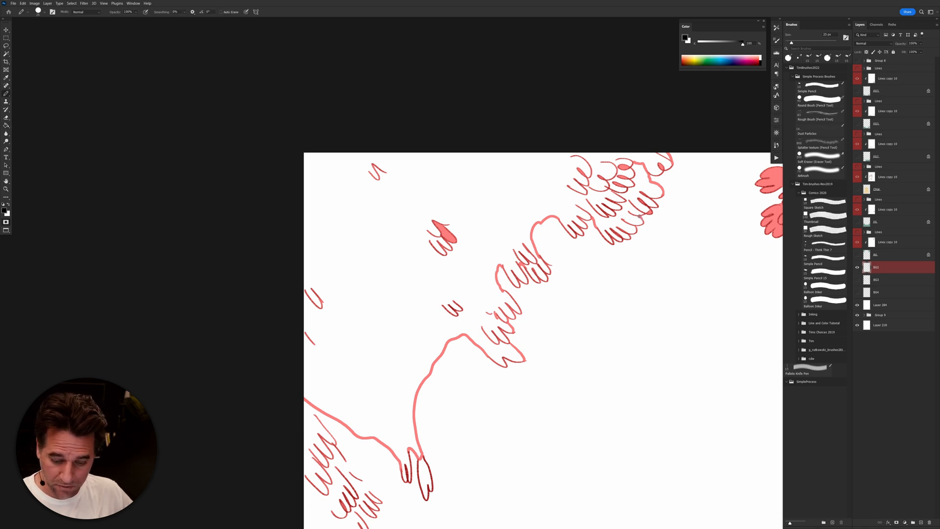
key("g")
left_click(638, 214)
key("b")
key("g")
left_click(665, 157)
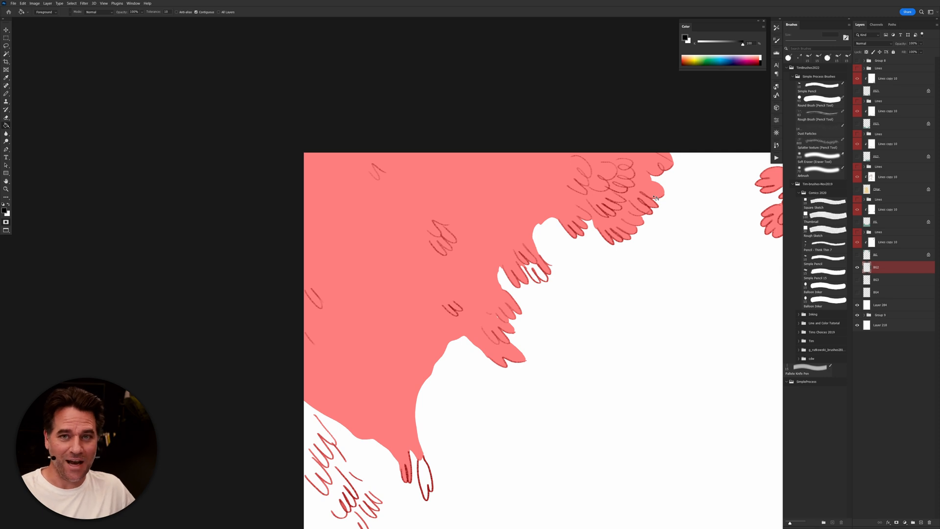
left_click(543, 272)
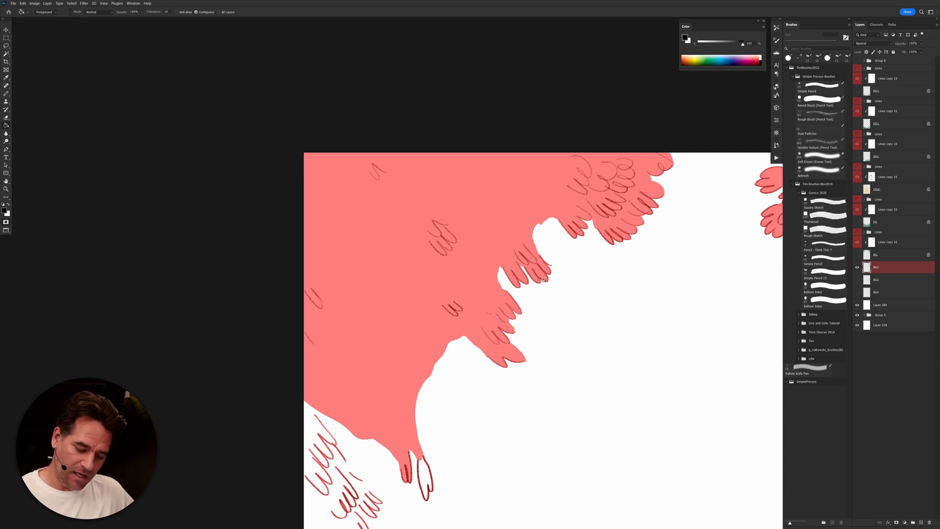
Step: Fill the open hanging leaf at the lower tip of the left foliage with the mask colour
key("b")
scroll(490, 333, "down", 5)
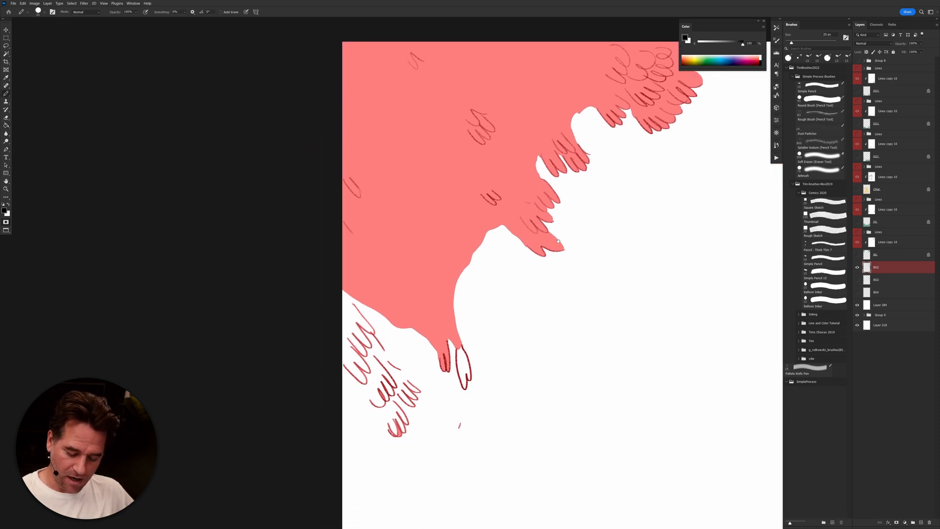
key("g")
left_click(459, 346)
Step: Outline the lower leaf clusters at the left canvas edge with mask strokes and fill them with the mask colour
key("b")
mouse_move(378, 292)
left_mouse_down()
mouse_move(395, 346)
mouse_move(370, 335)
left_mouse_up()
left_click_drag(368, 378, 336, 338)
mouse_move(384, 410)
left_mouse_down()
mouse_move(376, 382)
mouse_move(392, 370)
left_mouse_up()
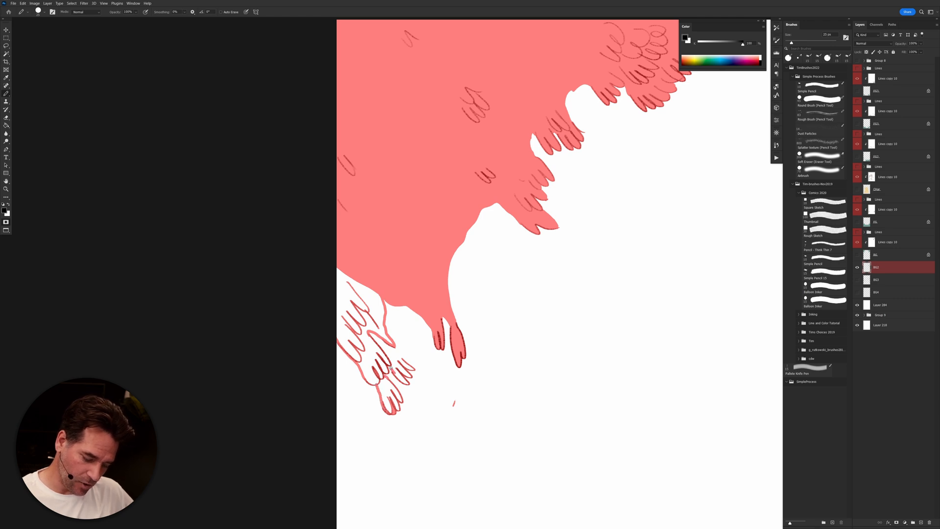
key("g")
left_click(394, 360)
left_click(389, 391)
left_click(355, 333)
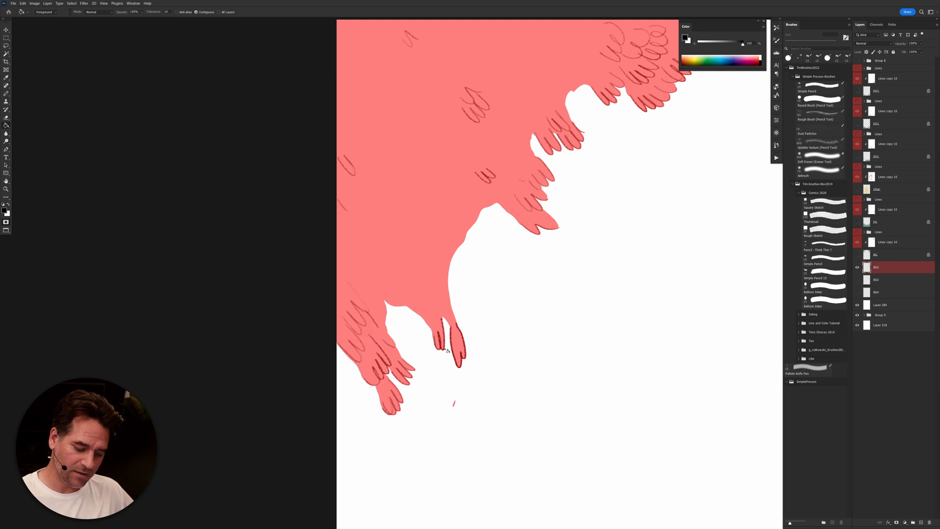
Step: Brush away the stray mark below the hanging leaf of the left foliage using white
key("b")
mouse_move(453, 412)
left_mouse_down()
mouse_move(455, 396)
mouse_move(452, 412)
left_mouse_up()
key("x")
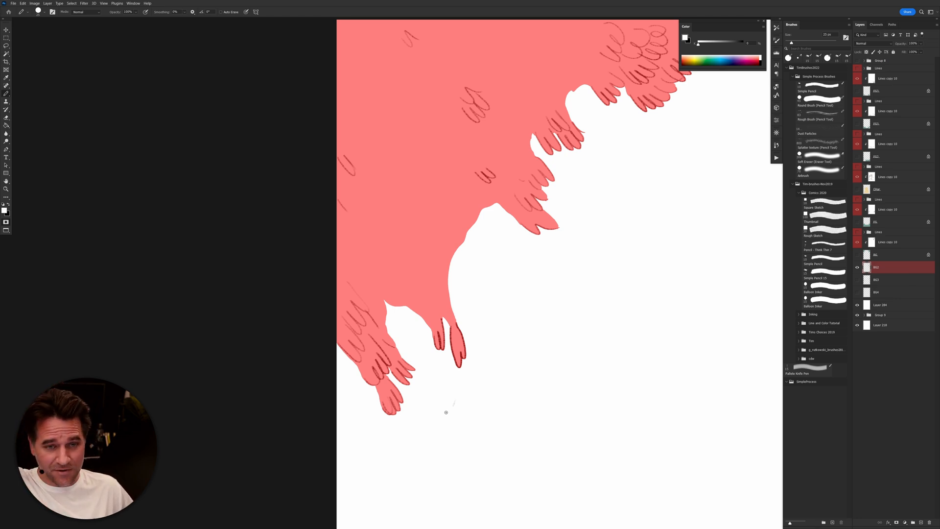
Step: Run the custom flatting action to turn the tree-and-bush mask into a flat colour layer with its line layers
scroll(626, 347, "down", 3)
scroll(641, 355, "down", 4)
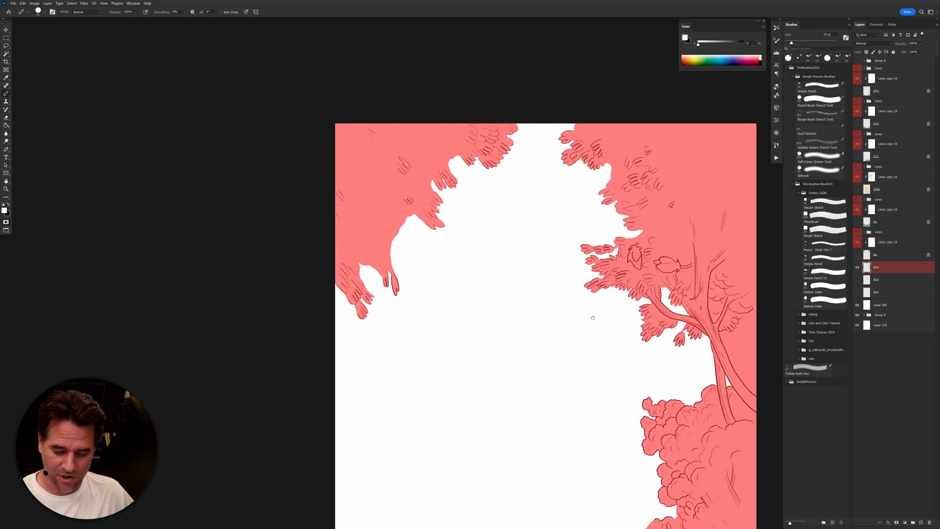
left_click(707, 386, "alt")
left_click_drag(719, 389, 719, 326)
key("F2")
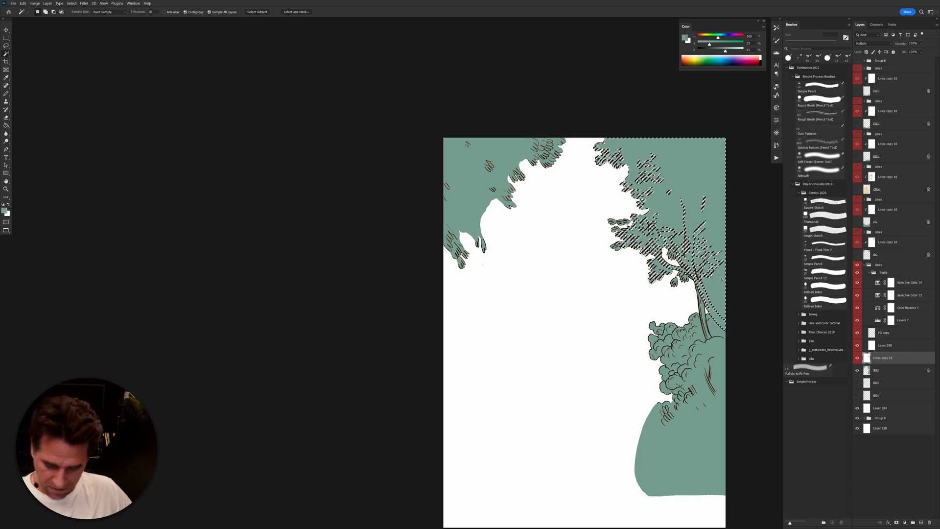
Step: Limit the selection to the open gap right of the trunk with Quick Mask, and clip the line copy to the flat layer
scroll(720, 280, "up", 2)
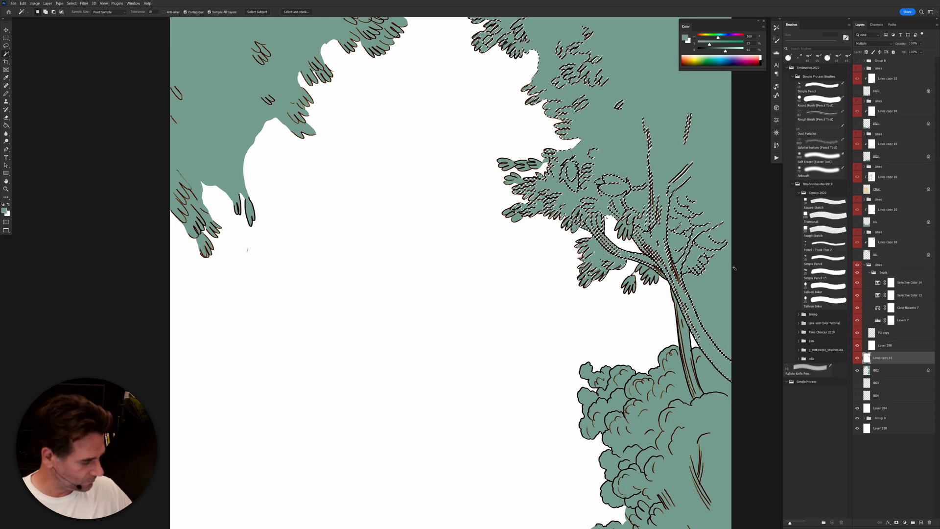
key("q")
key("b")
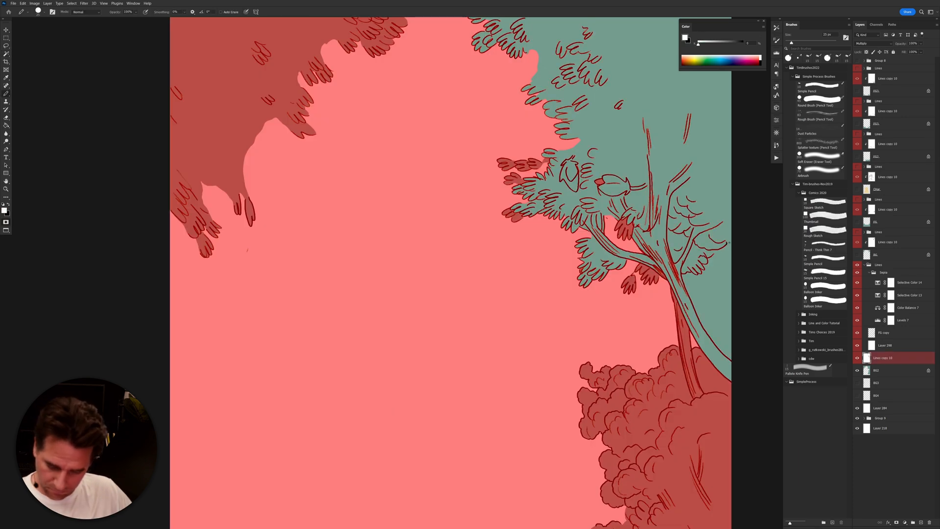
key("x")
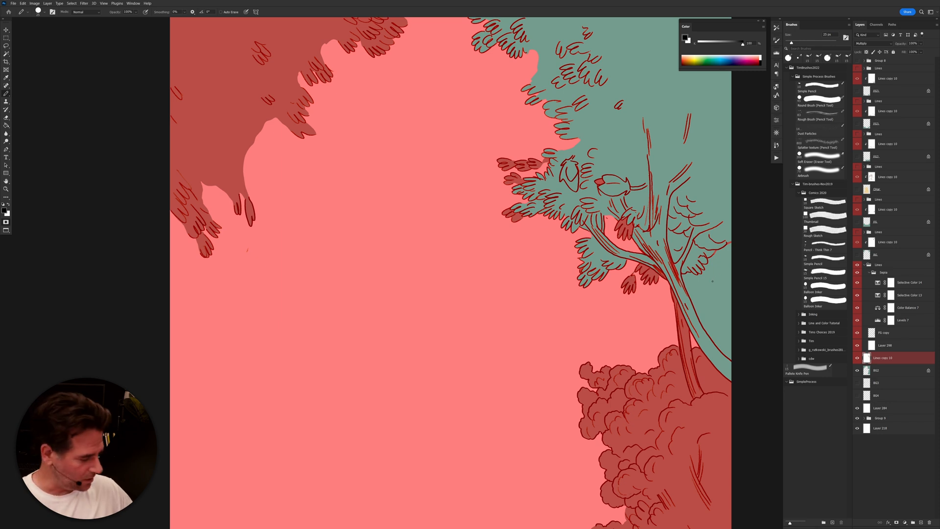
key("g")
left_click(729, 229)
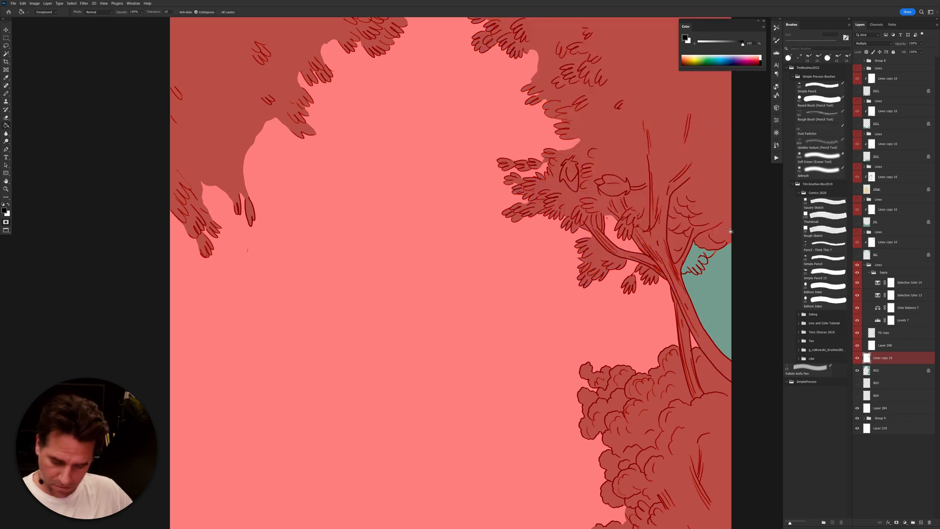
left_click(709, 255)
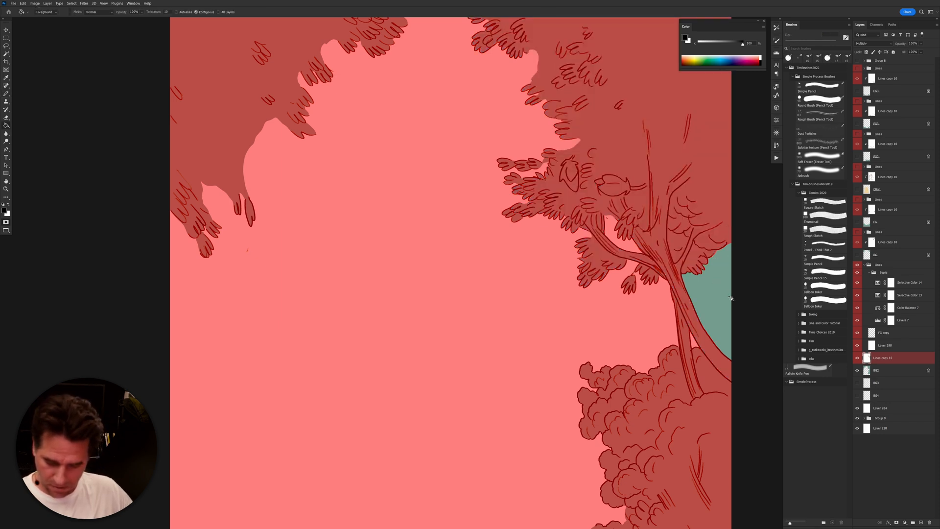
key("q")
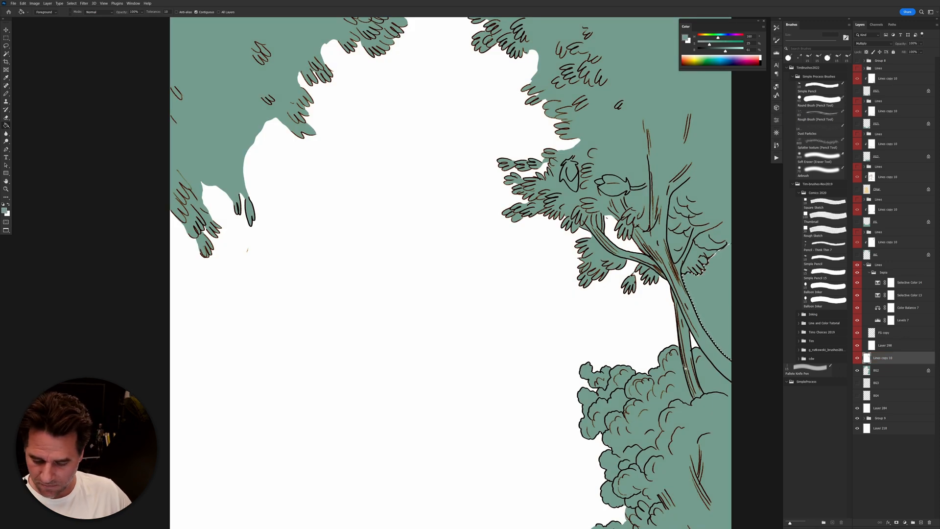
left_click(876, 363, "alt")
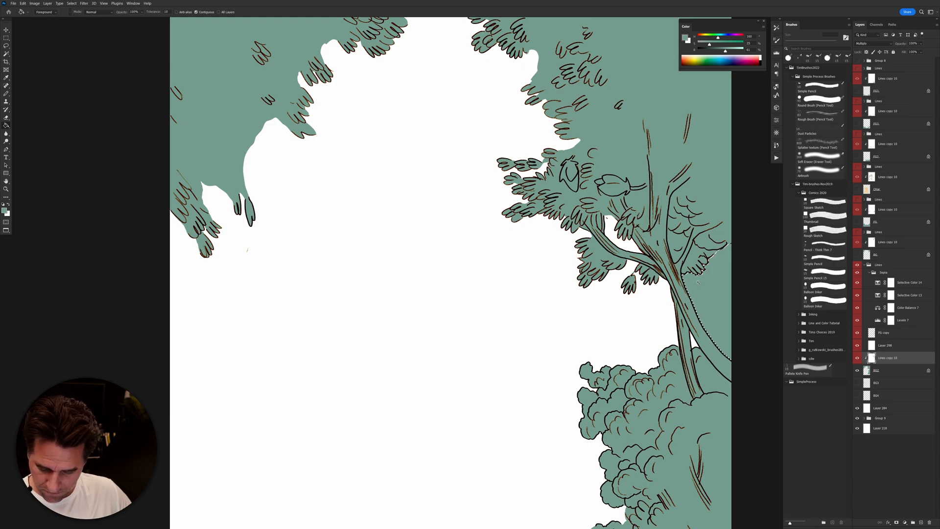
Step: Try deleting the flat colour from the selected gap right of the trunk, and restore the colour and selection
scroll(698, 283, "up", 10)
scroll(616, 294, "down", 5)
scroll(616, 294, "up", 2)
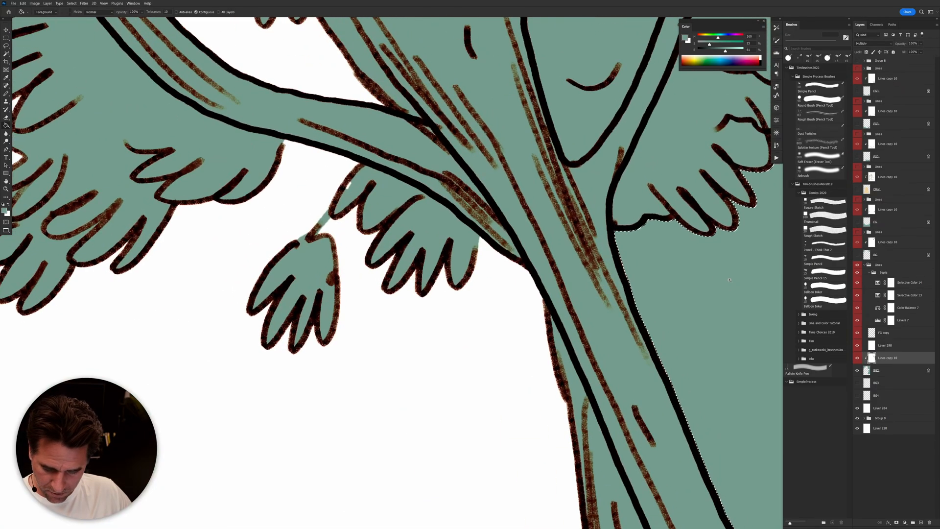
scroll(616, 294, "right", 2)
left_click(862, 372)
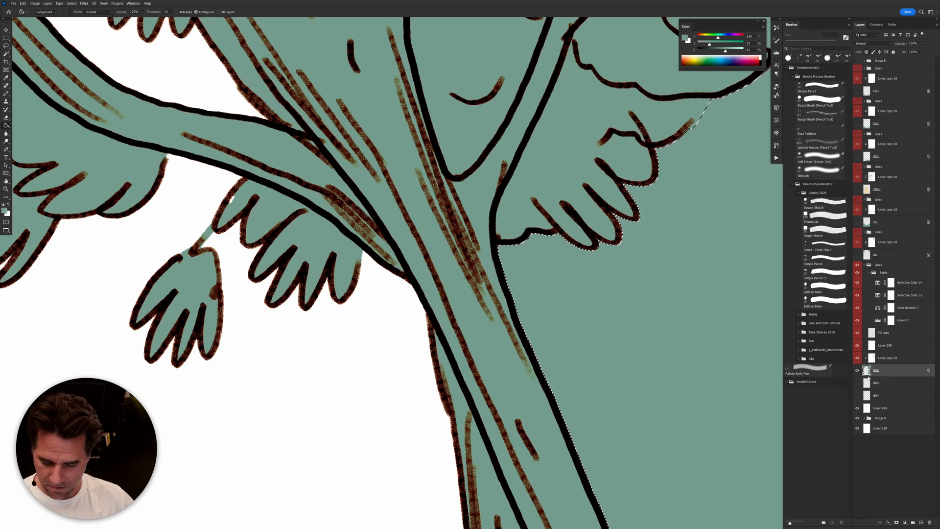
key("Delete")
key("ctrl+d")
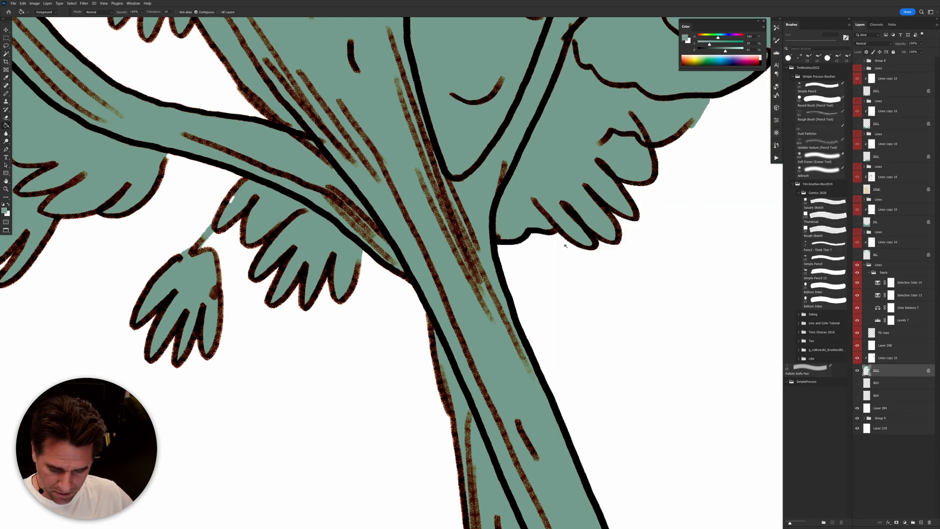
scroll(569, 247, "up", 3)
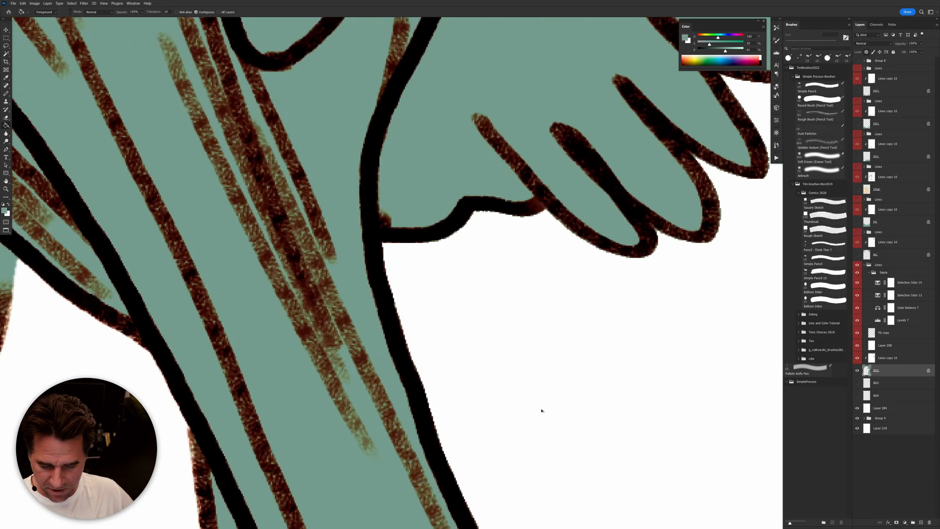
left_click(542, 412)
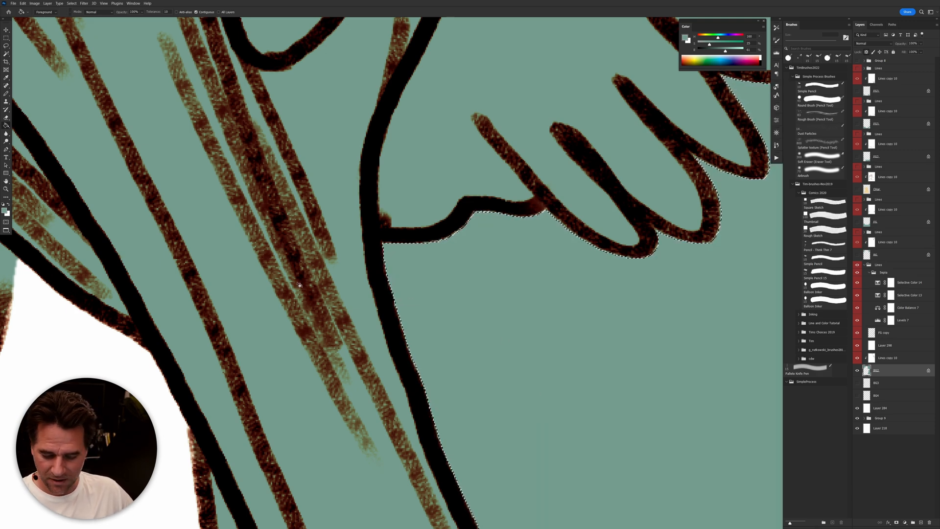
Step: Expand the selection of the gap right of the trunk so its edge reaches under the line art
left_click(72, 3)
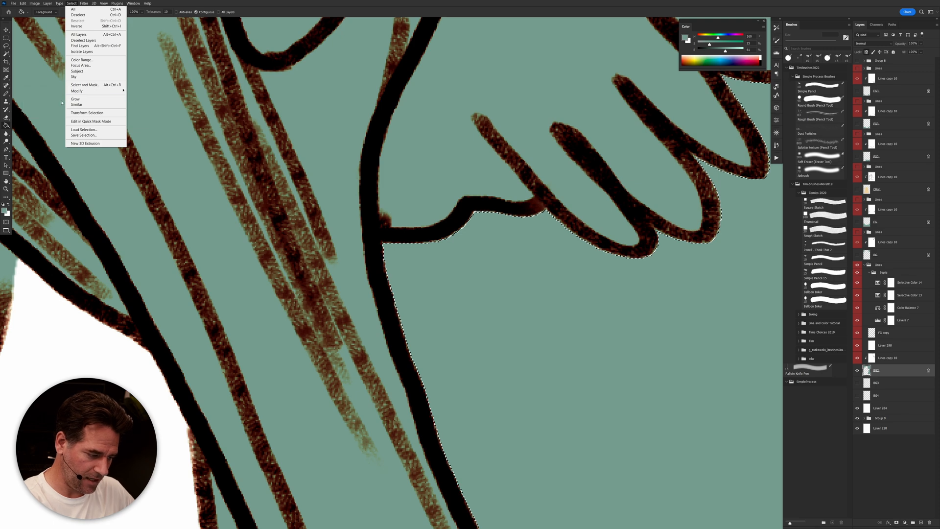
mouse_move(96, 91)
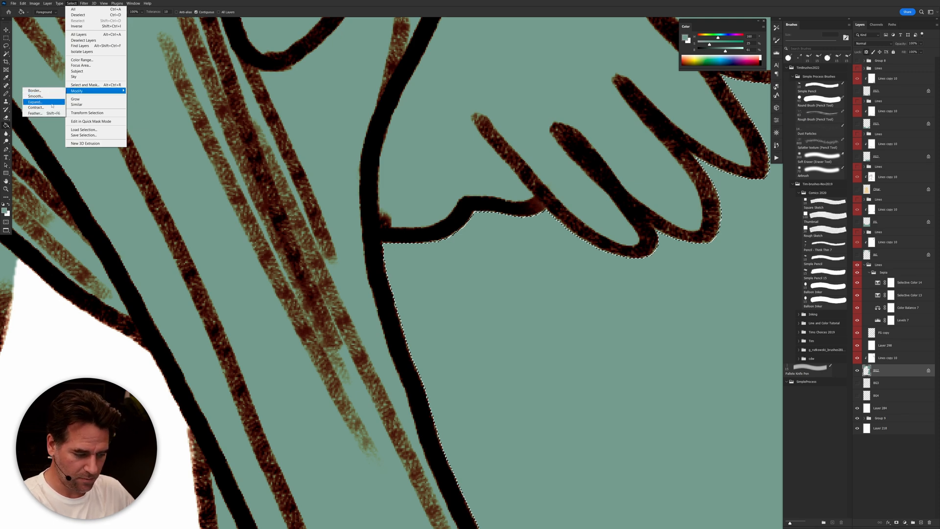
left_click(52, 105)
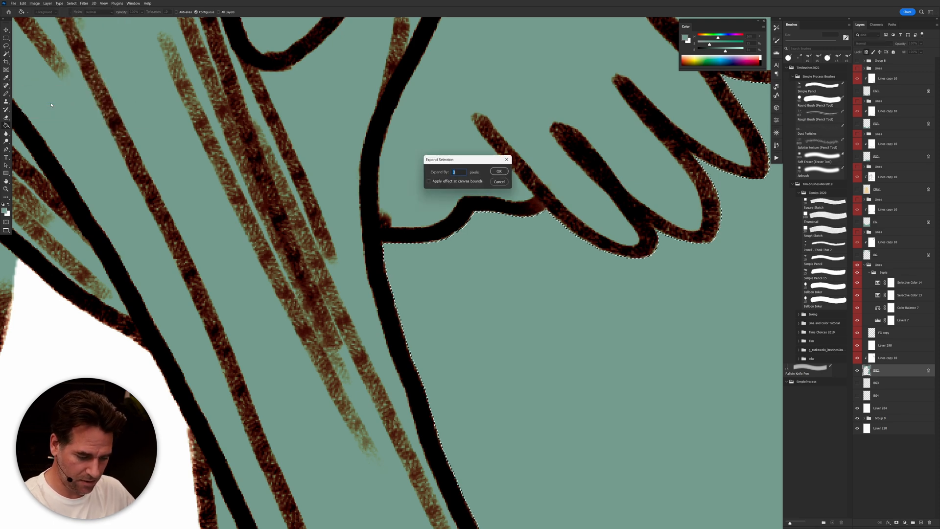
left_click(500, 172)
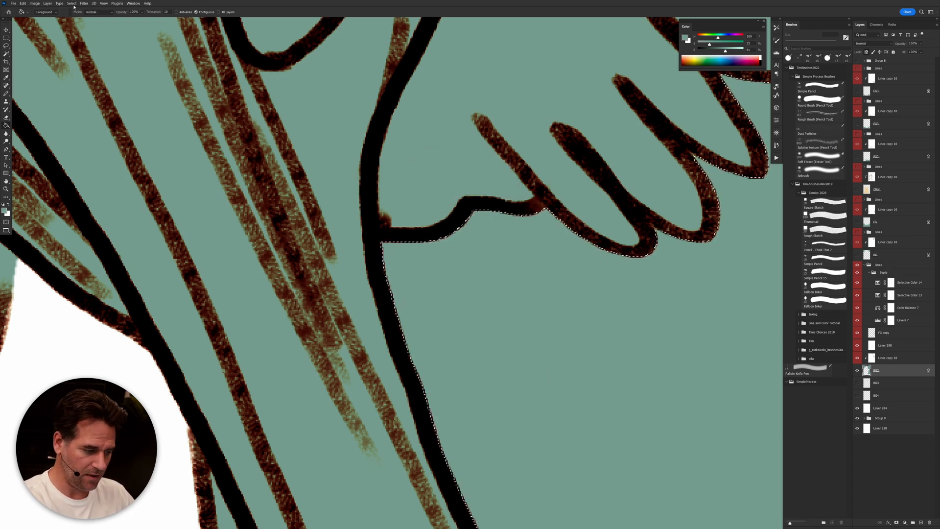
left_click(72, 4)
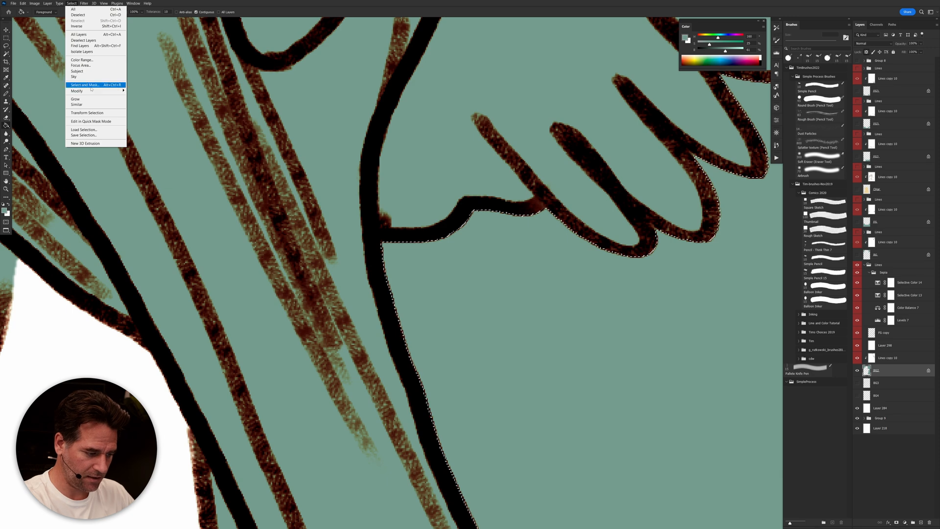
mouse_move(88, 91)
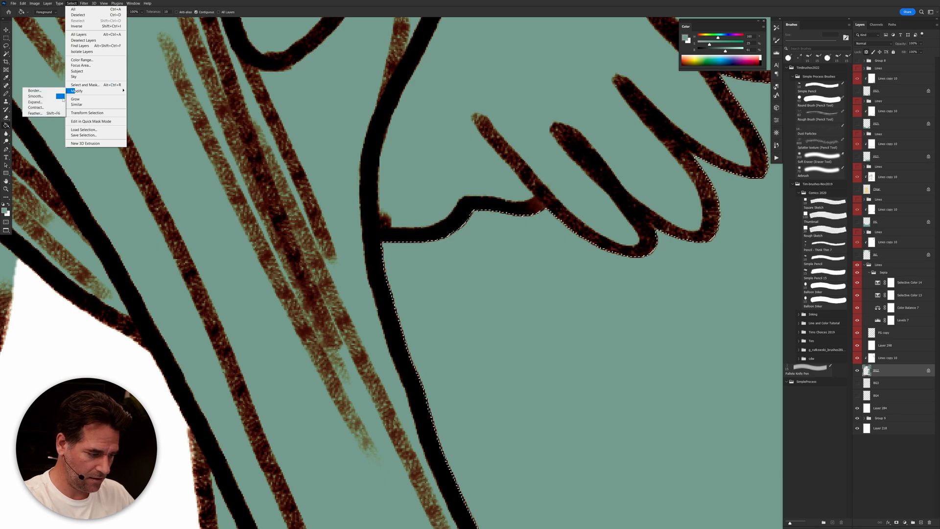
left_click(35, 113)
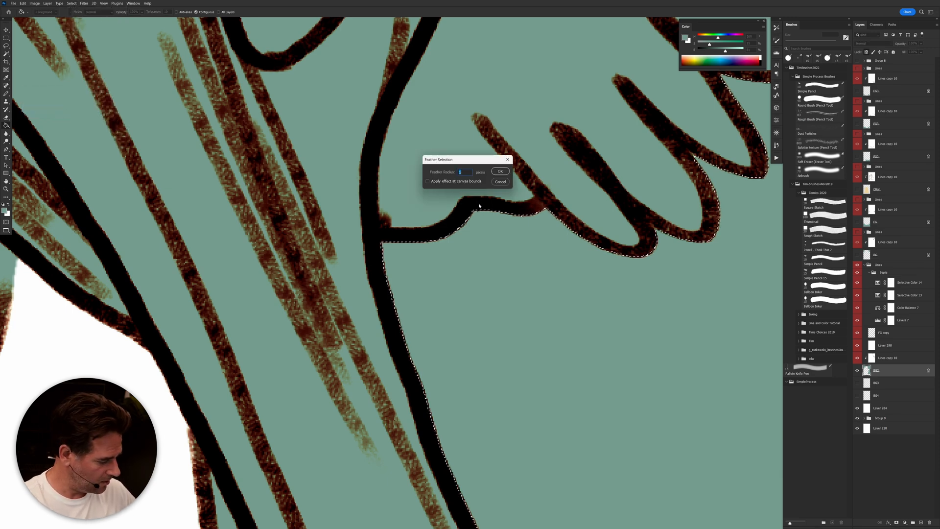
left_click(501, 183)
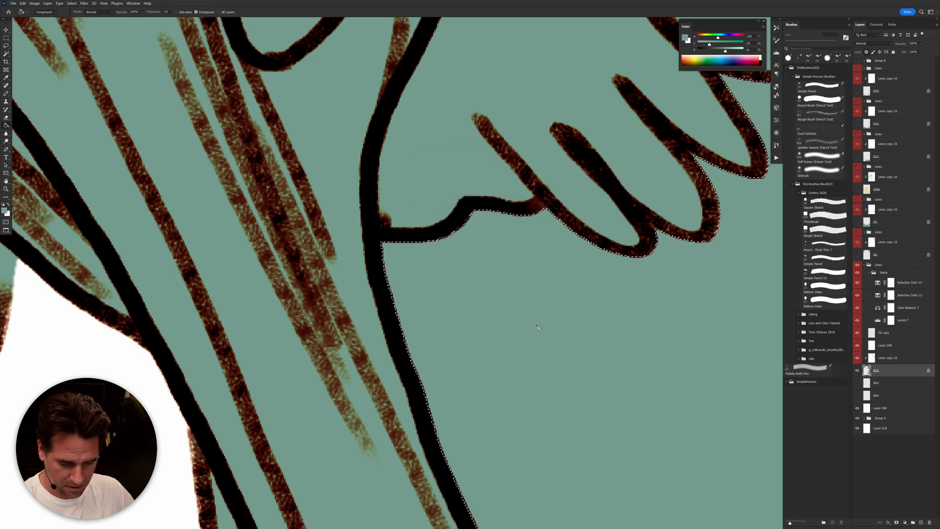
Step: Delete the flat colour from the selected gap right of the trunk, deselect, and collapse the layer's Lines group
key("Delete")
key("ctrl+d")
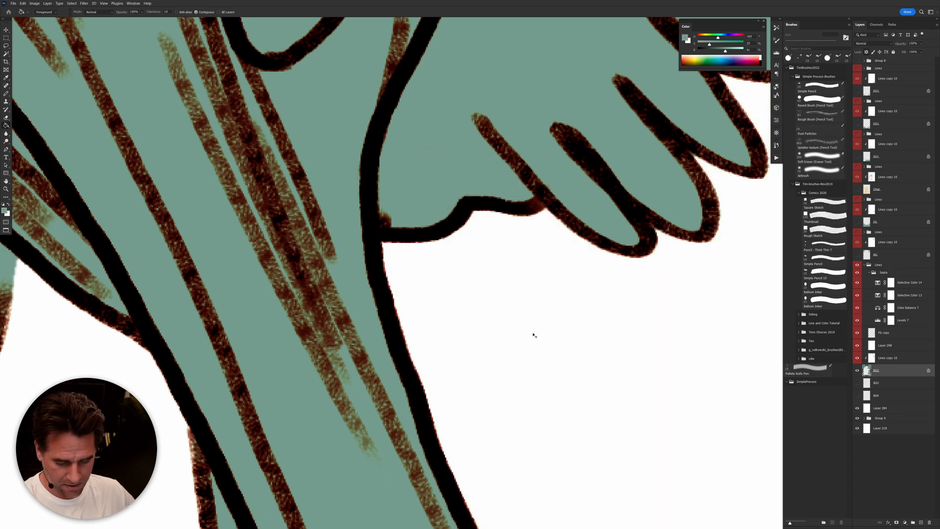
left_click_drag(535, 329, 480, 334)
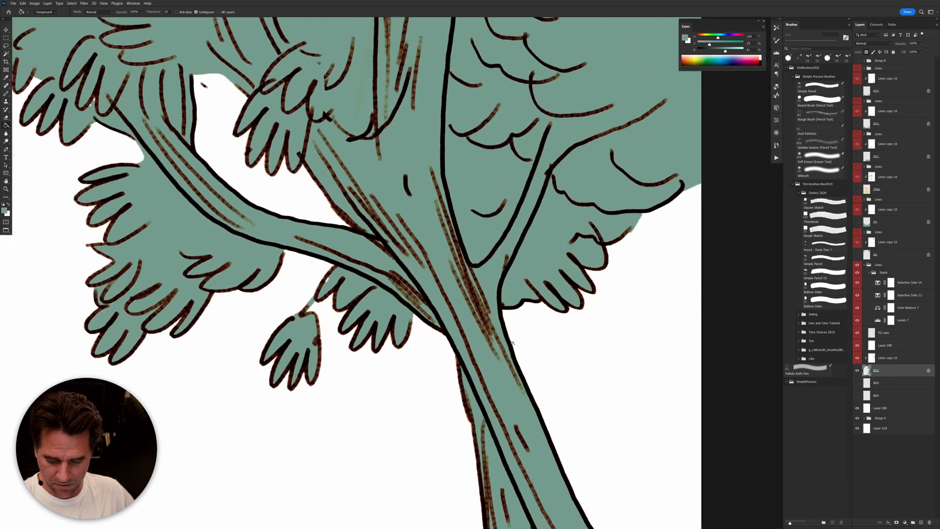
left_click(865, 265)
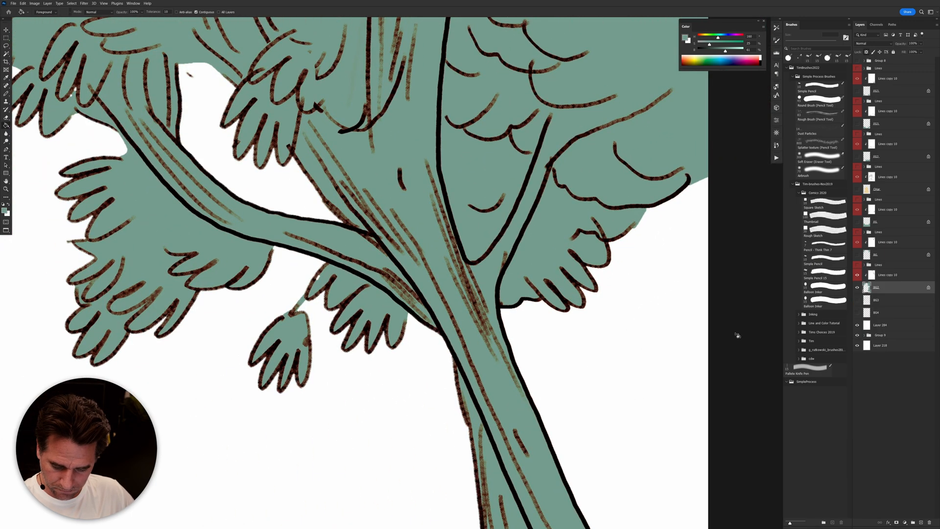
Step: Hide the tree-and-bush flat layer, and show and select the BG3 line art layer
left_click_drag(617, 377, 666, 357)
left_click(857, 275)
left_click(857, 275)
left_click_drag(858, 287, 858, 300)
left_click(877, 300)
Step: Select the white area around the BG3 line art with the Magic Wand and switch to Quick Mask
key("w")
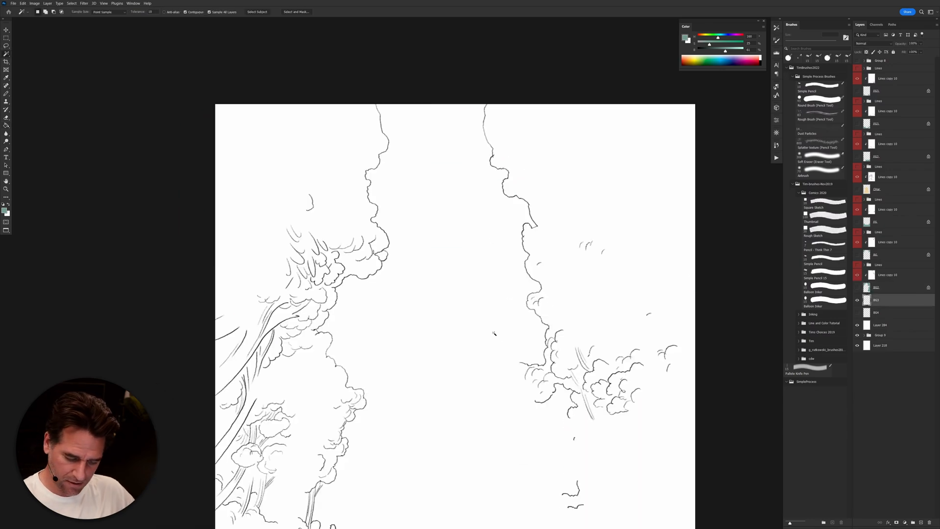
left_click(495, 333)
key("q")
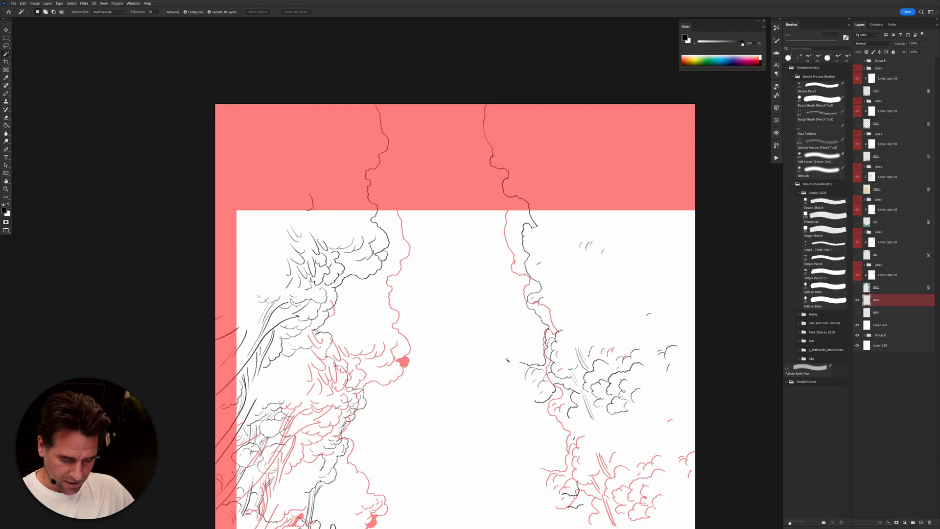
key("q")
left_click(494, 331)
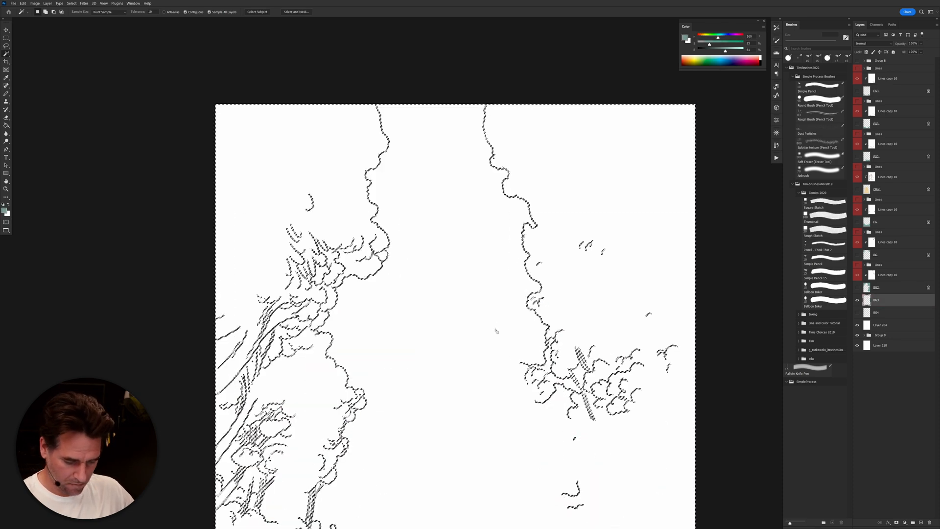
key("q")
Step: Draw mask strokes closing the right foliage clump, the left ground mass and the opening between the left trunks
key("b")
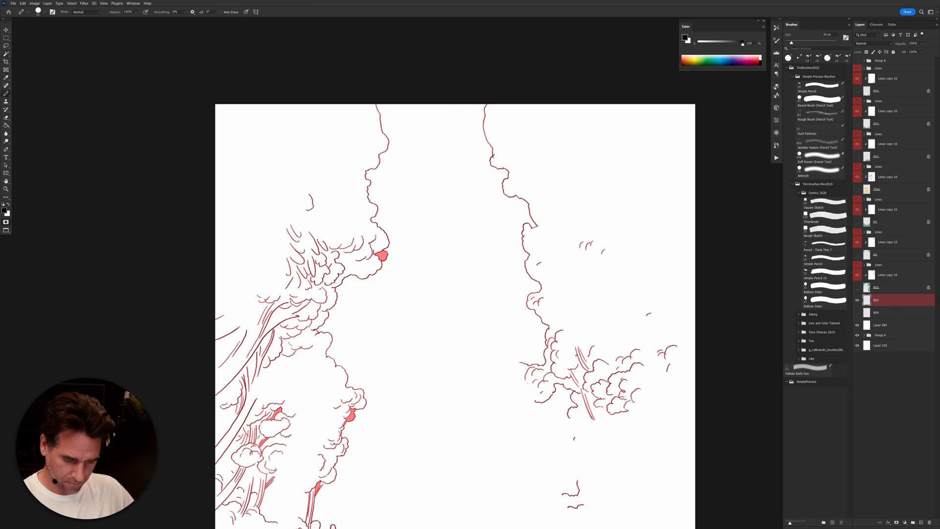
scroll(456, 313, "down", 5)
left_click_drag(512, 194, 525, 231)
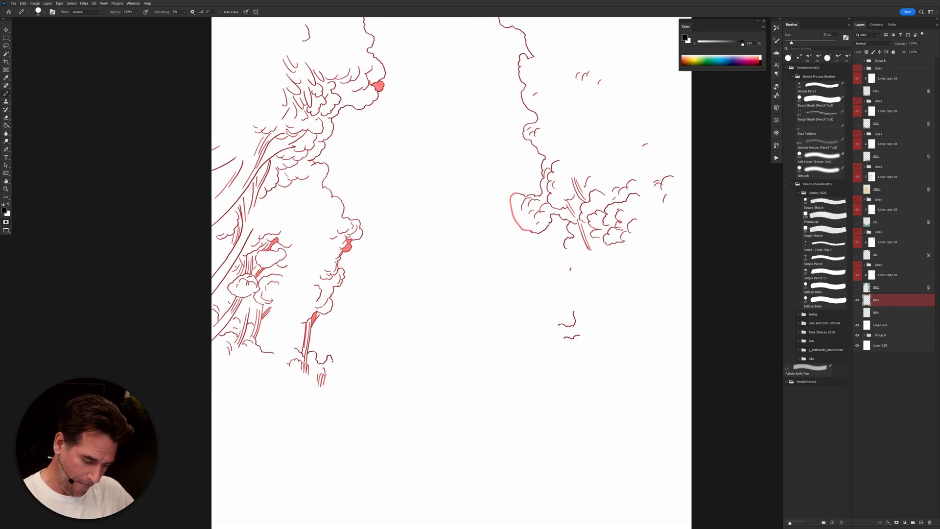
mouse_move(334, 356)
left_mouse_down()
mouse_move(328, 413)
mouse_move(281, 426)
mouse_move(211, 425)
left_mouse_up()
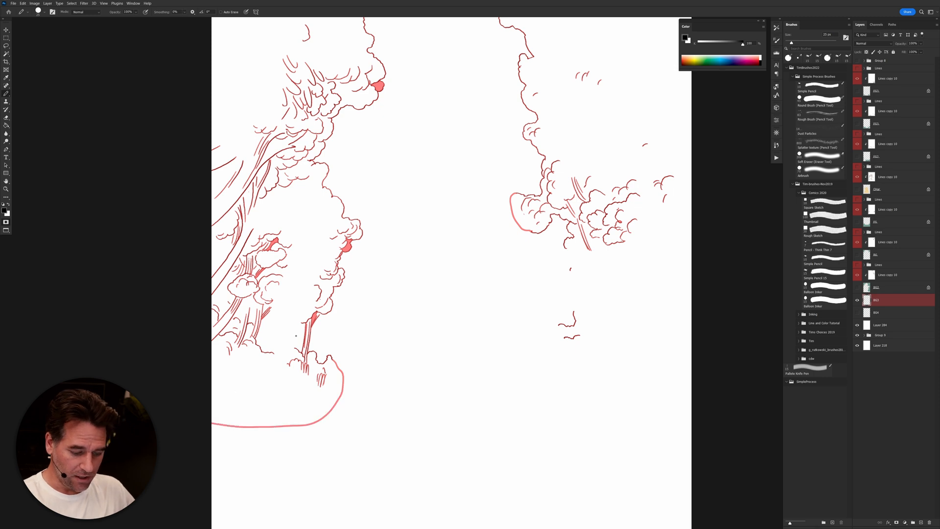
mouse_move(301, 323)
left_mouse_down()
mouse_move(285, 310)
mouse_move(264, 312)
mouse_move(268, 338)
mouse_move(286, 351)
left_mouse_up()
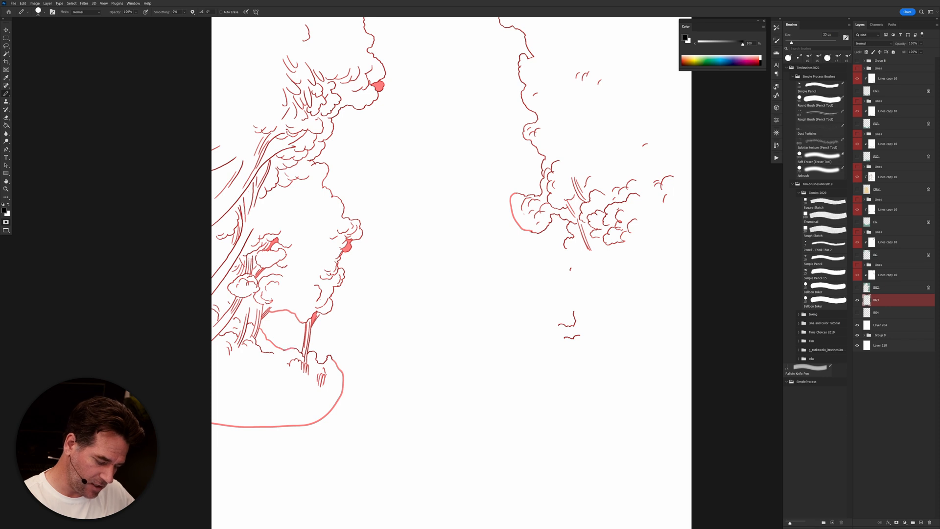
Step: Fill the left ground mass and the left tree mass in the Quick Mask
key("g")
left_click(341, 385)
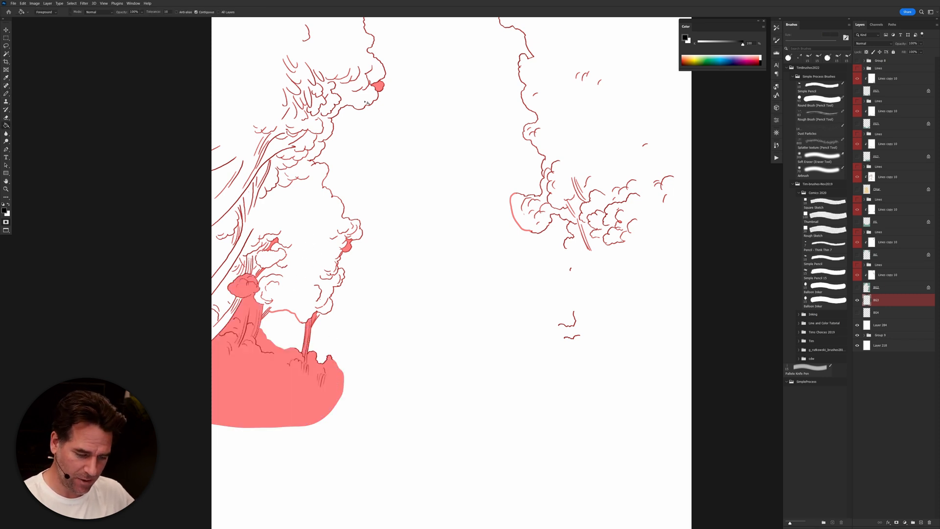
left_click(305, 210)
Step: Erase the small gaps between the thin left trunks from the mask
key("b")
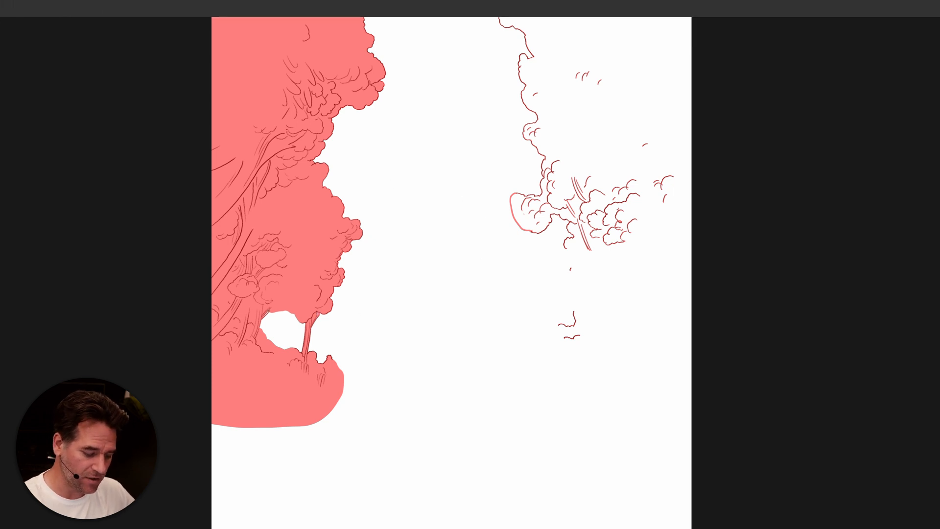
left_click_drag(251, 323, 270, 330)
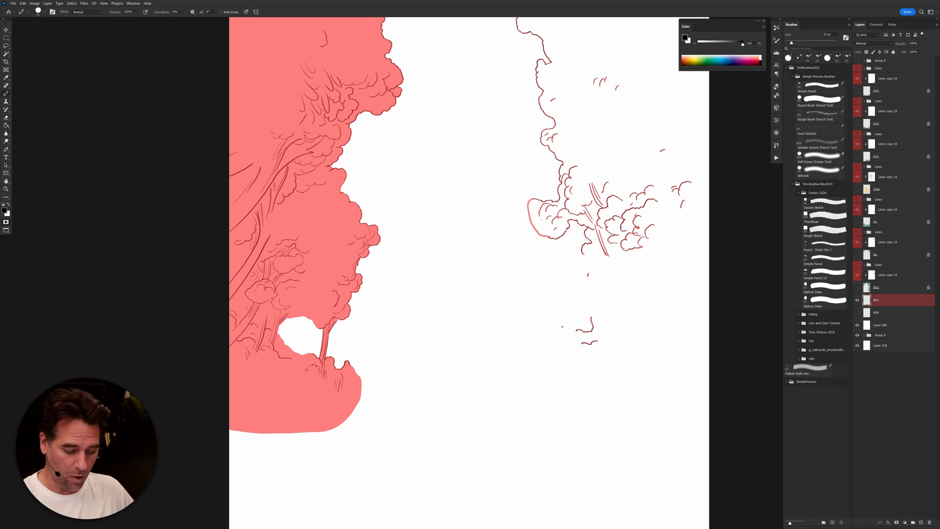
key("x")
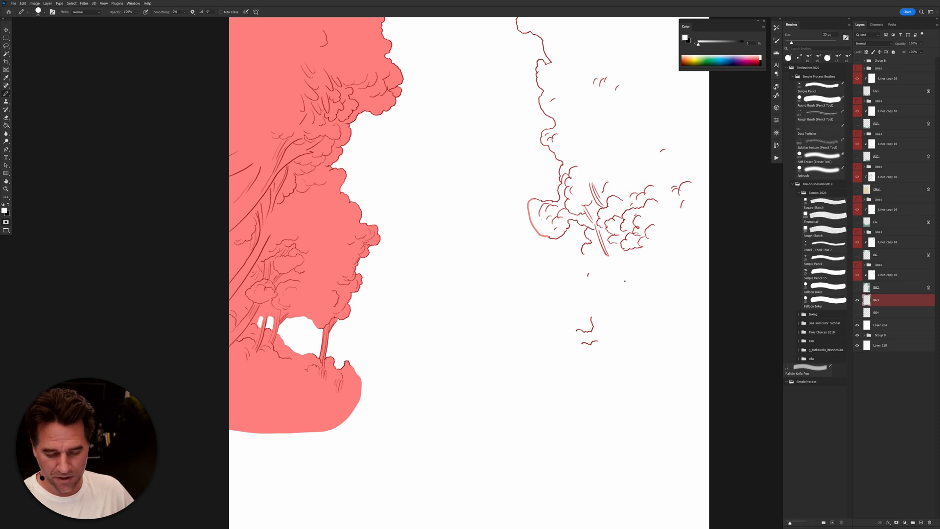
Step: Close the right tree mass's open edge down to a rounded ground shape, and fill that mass in the mask
key("x")
mouse_move(589, 276)
left_mouse_down()
mouse_move(584, 253)
mouse_move(591, 317)
mouse_move(570, 352)
mouse_move(576, 388)
mouse_move(630, 422)
left_mouse_up()
key("g")
left_click(667, 310)
key("ctrl+z")
left_click_drag(664, 292, 647, 412)
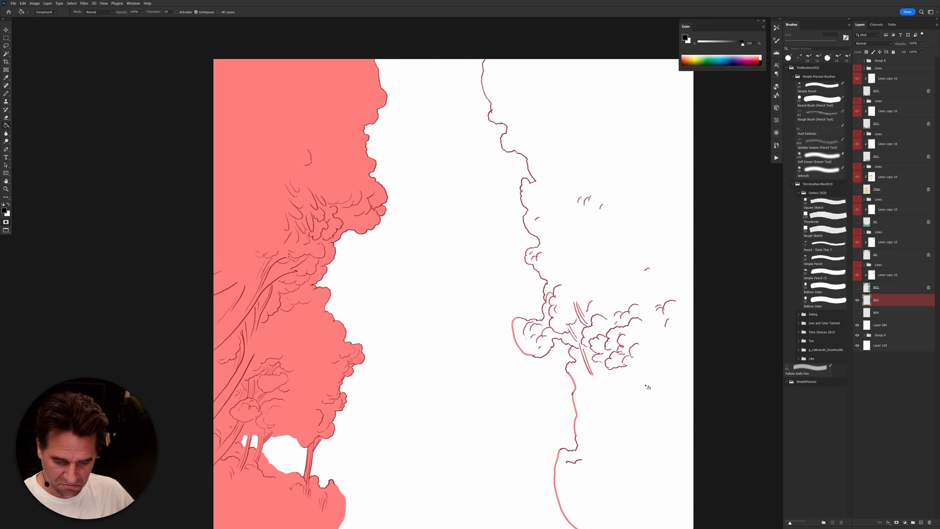
key("b")
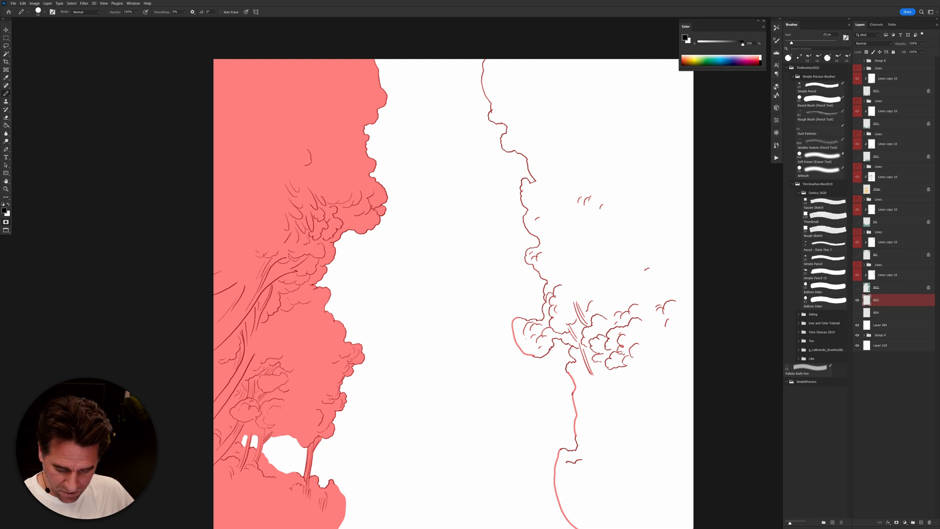
key("g")
left_click(569, 319)
Step: Draw a mask curve joining the left and right ground masses, and run the custom flatting action on BG3
key("b")
left_click_drag(591, 397, 594, 312)
mouse_move(620, 414)
left_mouse_down()
mouse_move(588, 439)
mouse_move(421, 459)
mouse_move(358, 419)
left_mouse_up()
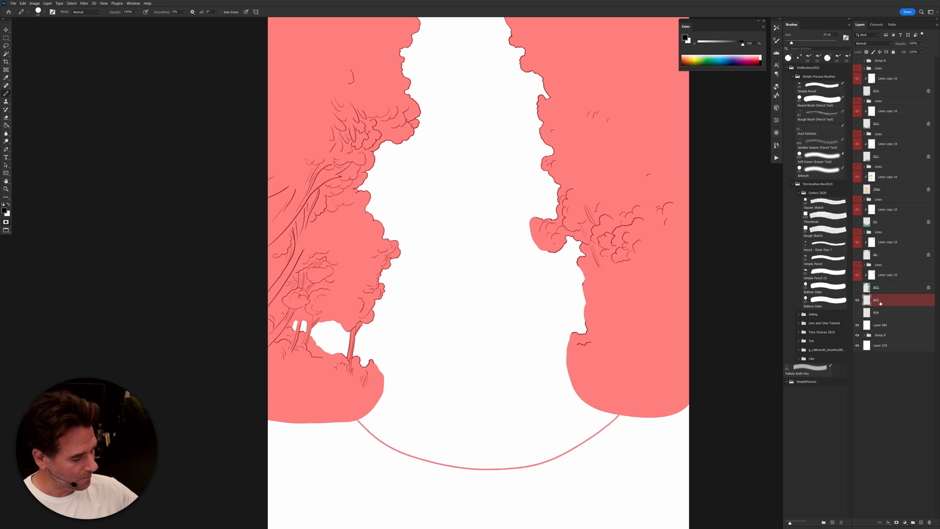
key("F2")
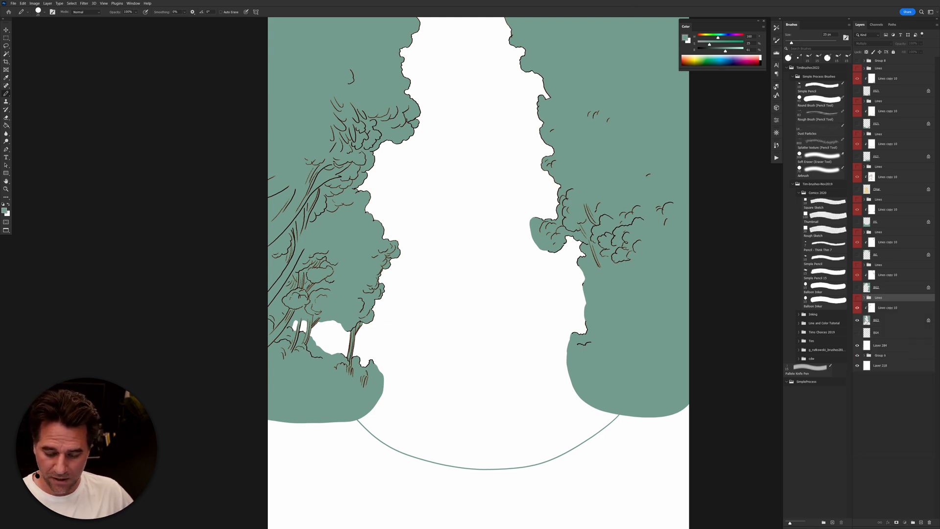
Step: Toggle the BG3 flat layer's visibility to check it, and show all background, character and foreground flat layers together
left_click(857, 321)
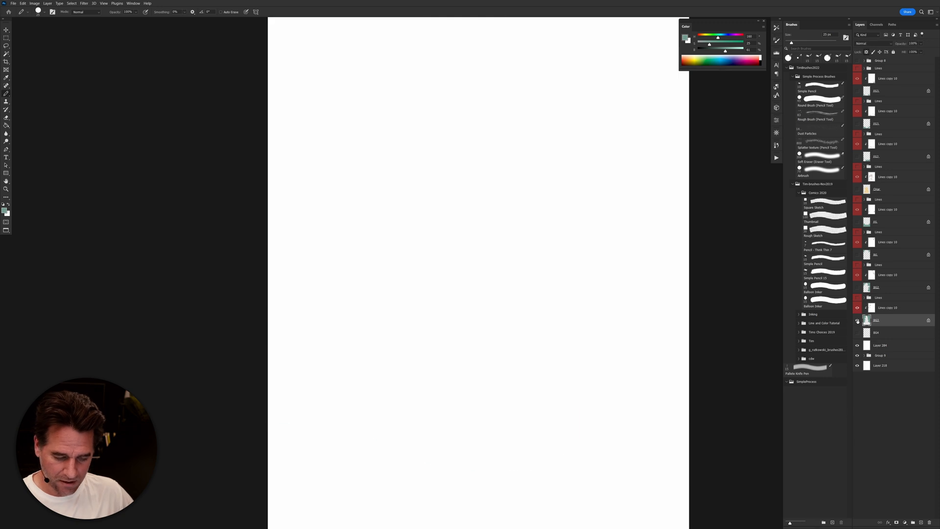
left_click(857, 322)
left_click(858, 321)
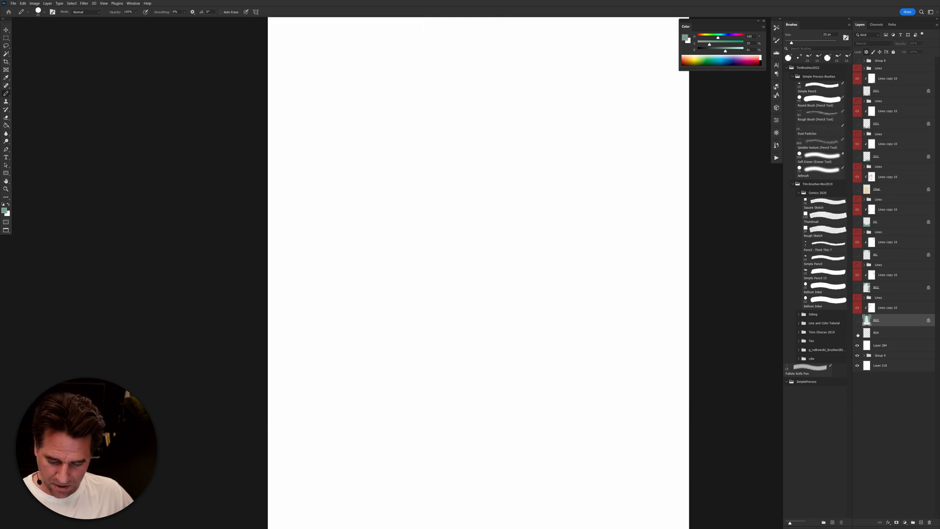
left_click(857, 320)
left_click(857, 288)
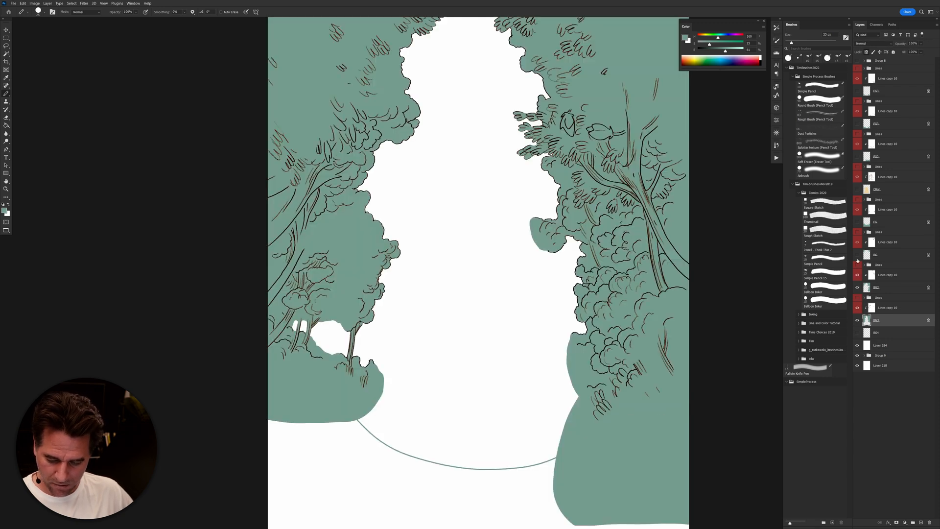
left_click(858, 255)
left_click(858, 222)
left_click(858, 189)
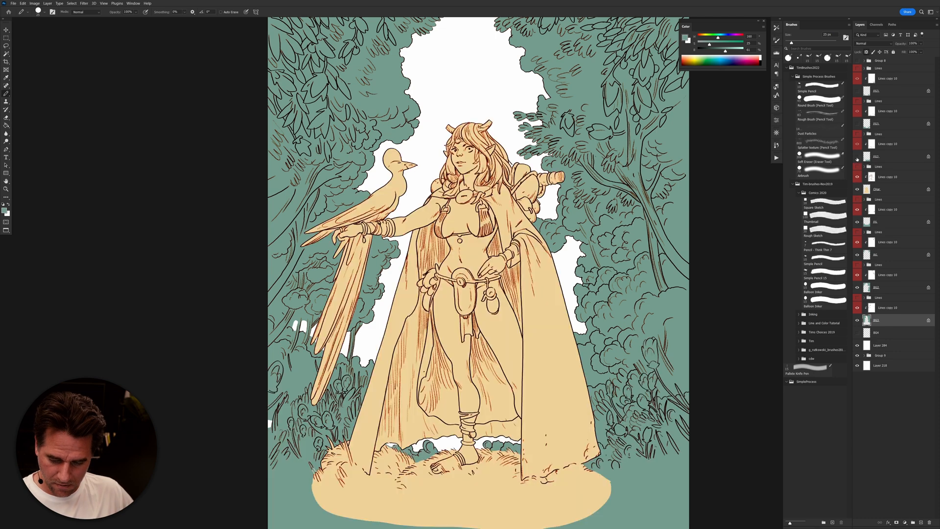
left_click(858, 156)
left_click(857, 123)
left_click(858, 79)
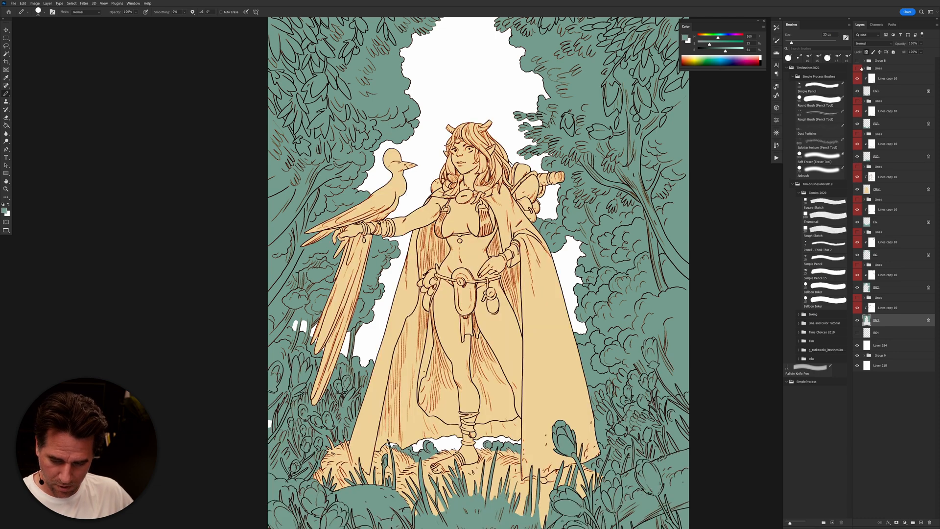
Step: Select the Lines groups of all eight flat layers and put them into one group
left_click(890, 69)
left_click(886, 102, "ctrl")
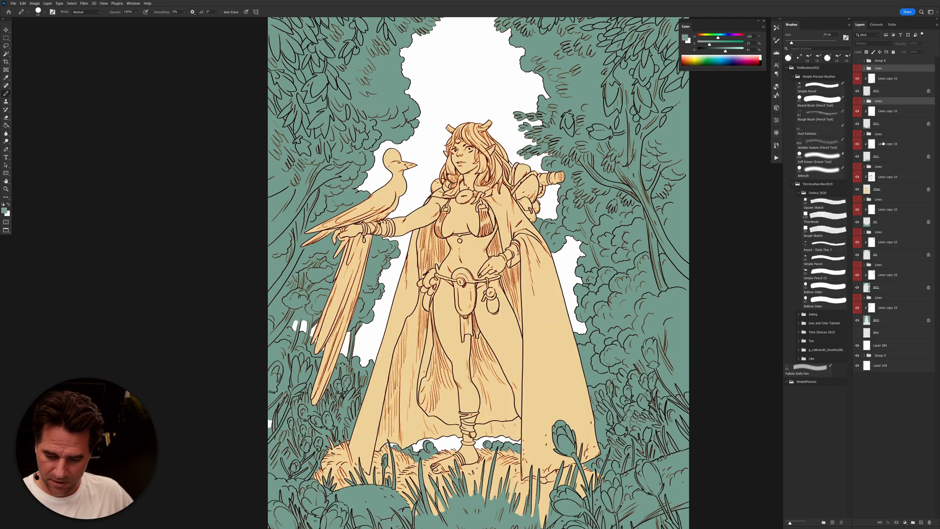
left_click(883, 134, "ctrl")
left_click(884, 168, "ctrl")
left_click(883, 200, "ctrl")
left_click(883, 233, "ctrl")
left_click(884, 266, "ctrl")
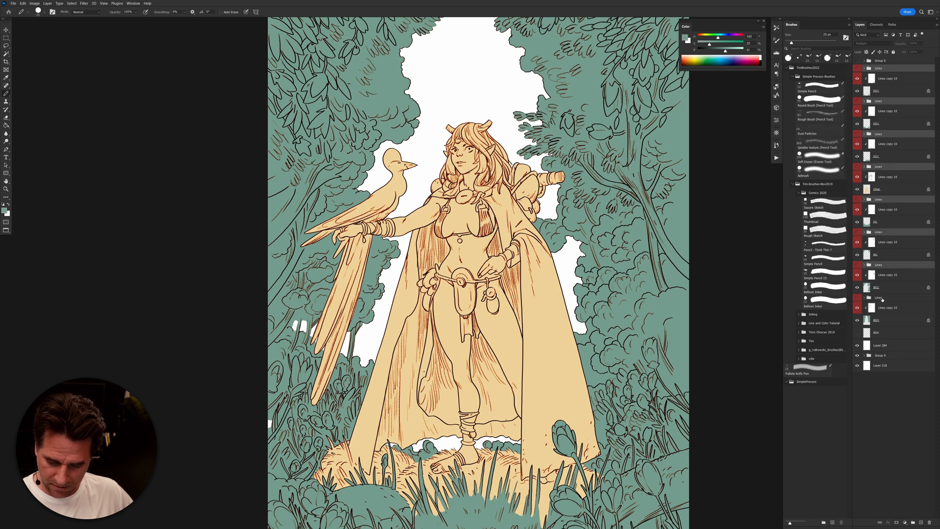
left_click(881, 298, "ctrl")
key("ctrl+g")
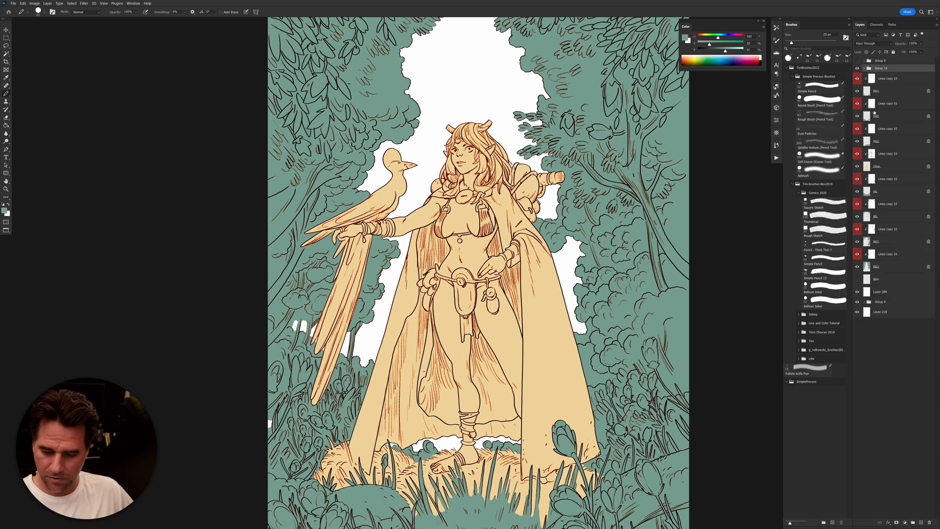
Step: Show the cover title group, hide the new group of line groups, and fit the whole cover in view
left_click(858, 61)
left_click_drag(615, 408, 604, 388)
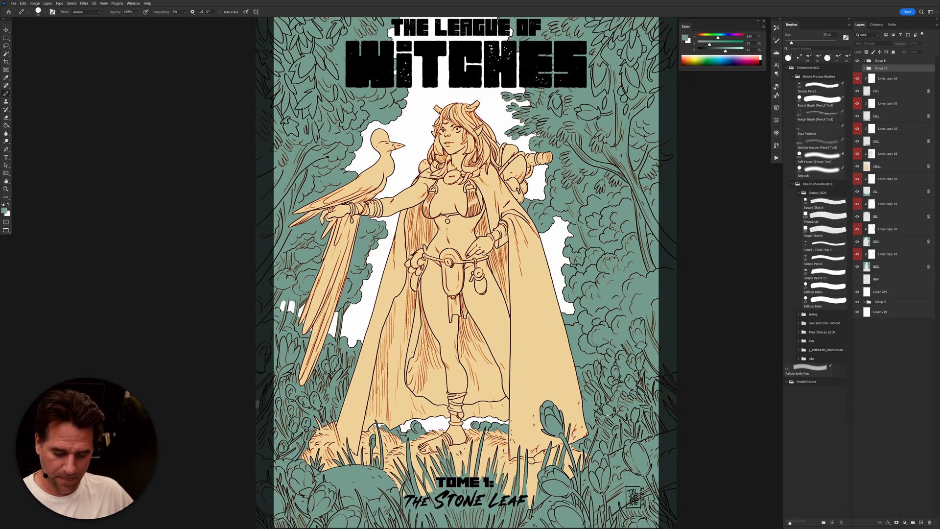
scroll(608, 415, "down", 3)
scroll(608, 415, "up", 2)
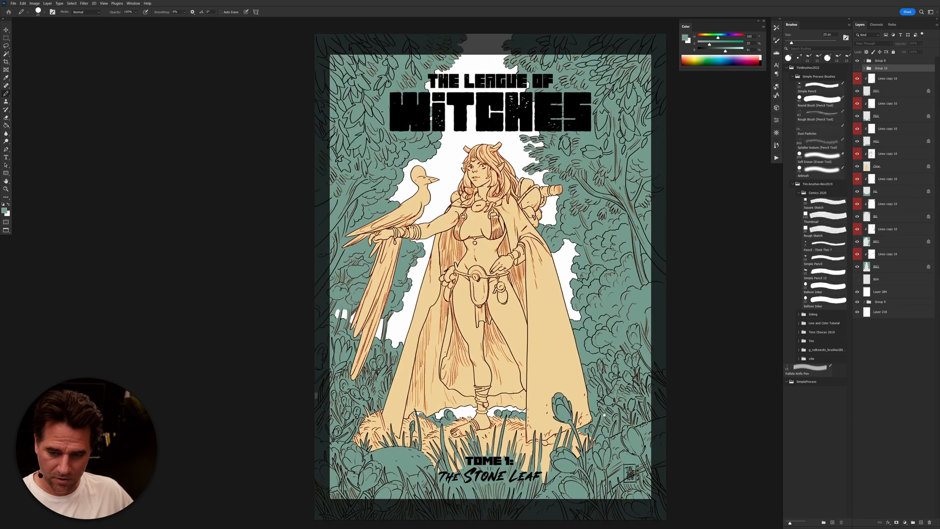
Step: Float the document windows, sample the cape's orange from the rough colour version, and fill the Char flat layer with it
key("f")
key("f")
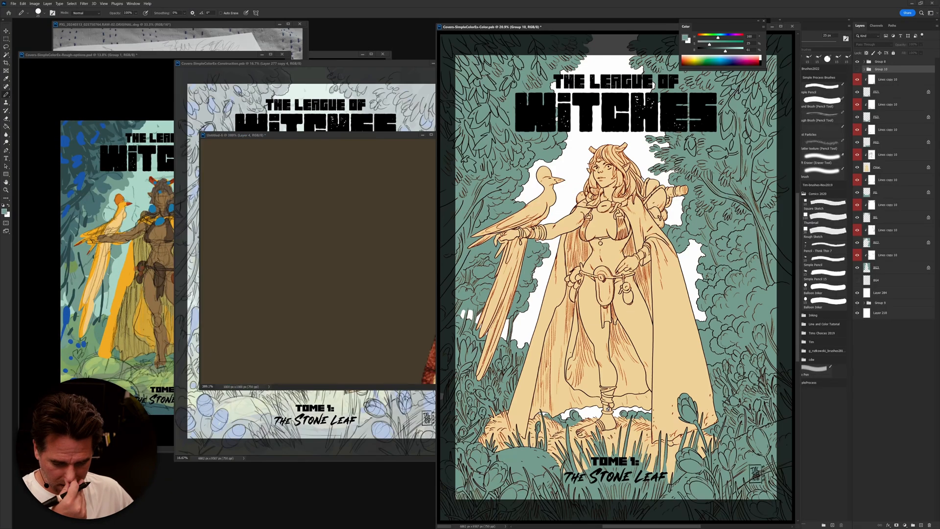
left_click(126, 270, "alt")
key("g")
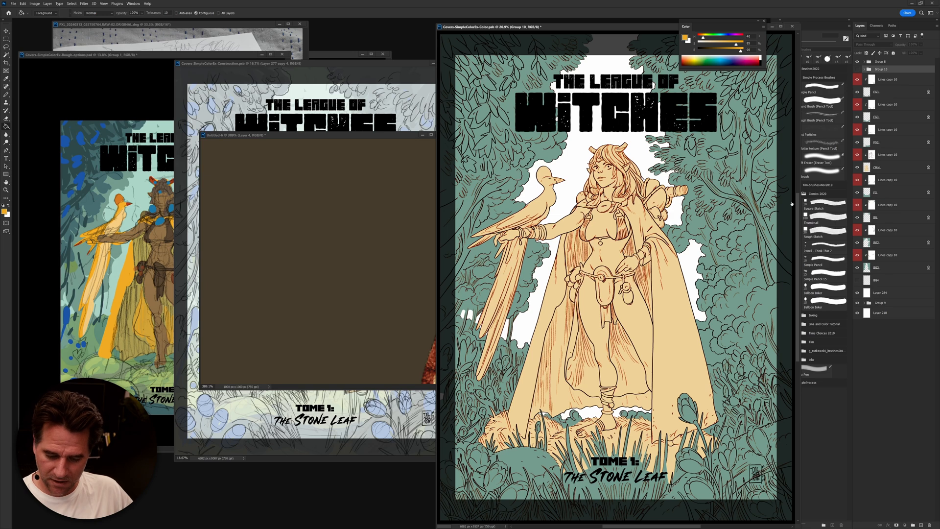
left_click(871, 168)
left_click(654, 293)
Step: Sample the pale teal behind the figure in the rough and fill Layer 284 with it
key("b")
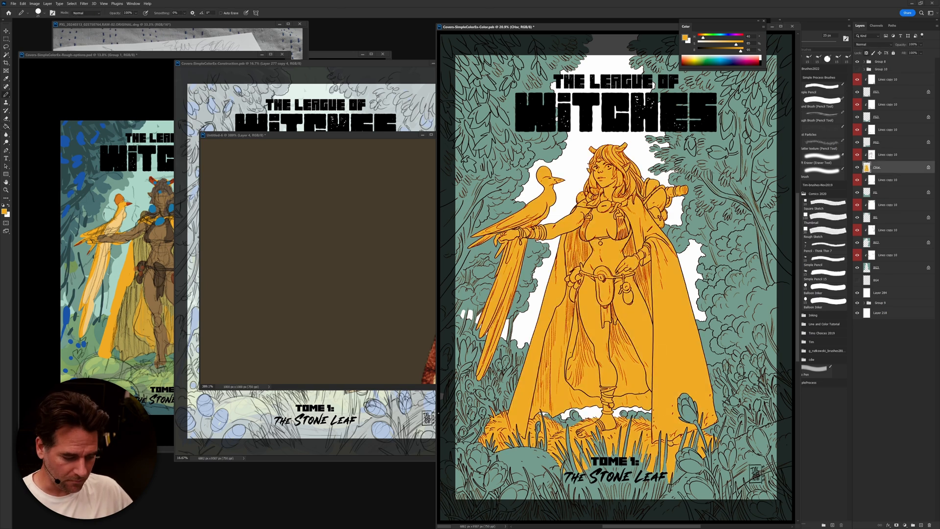
left_click(149, 200, "alt")
left_click(880, 293)
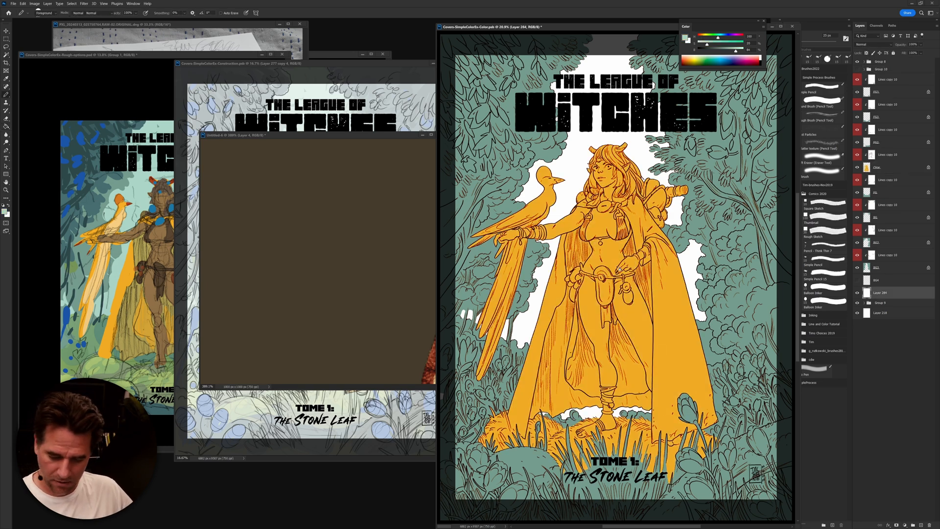
key("alt+BackSpace")
Step: Sample a mid teal from the rough for the BG3 layer, and fill the BG2 tree layer with the rough's darker blue-teal
left_click(126, 181, "alt")
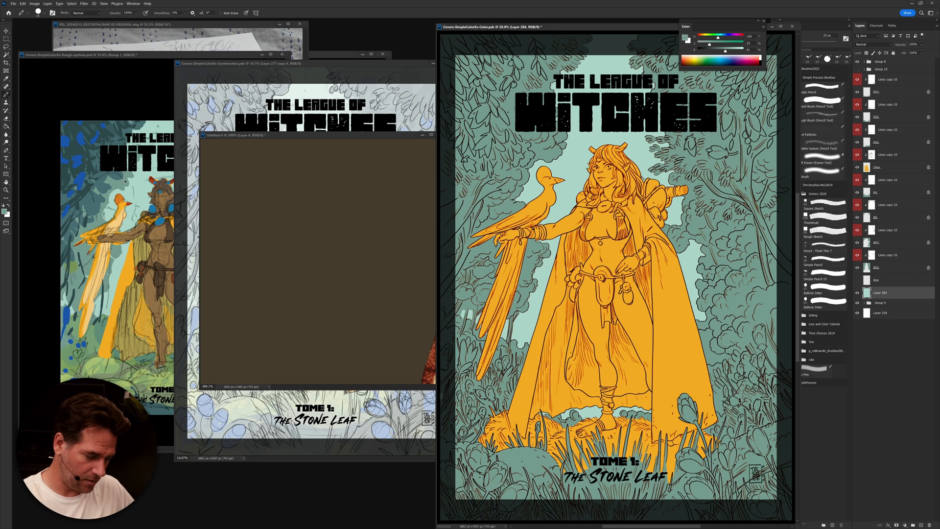
key("g")
left_click(565, 193, "ctrl")
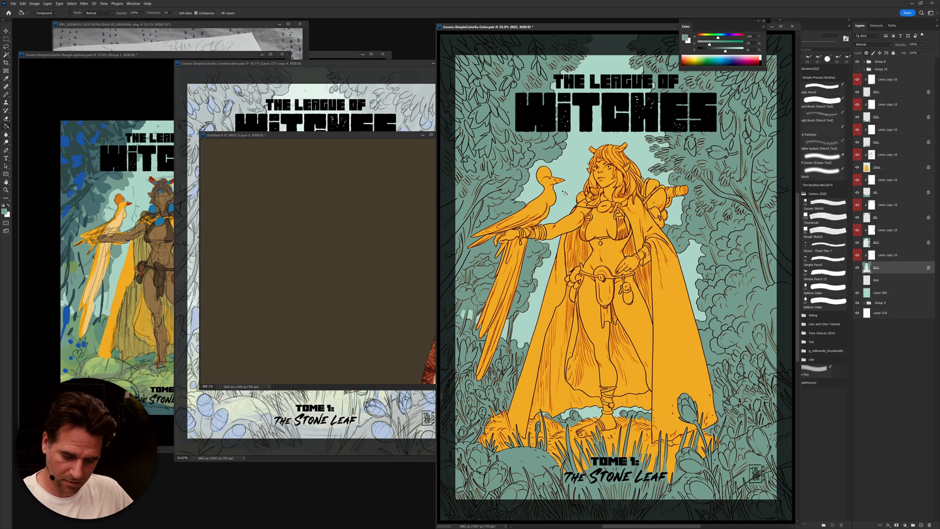
left_click(98, 194, "alt")
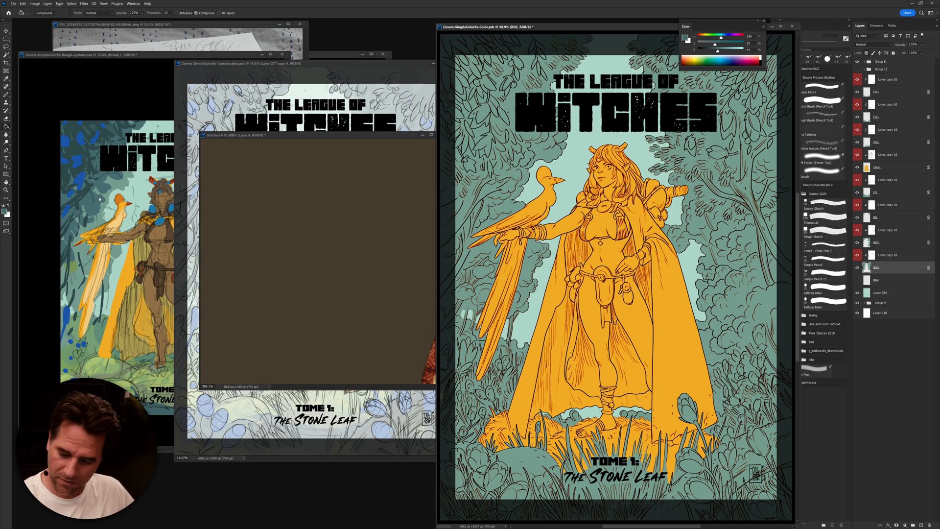
left_click(726, 257, "ctrl")
left_click(728, 257)
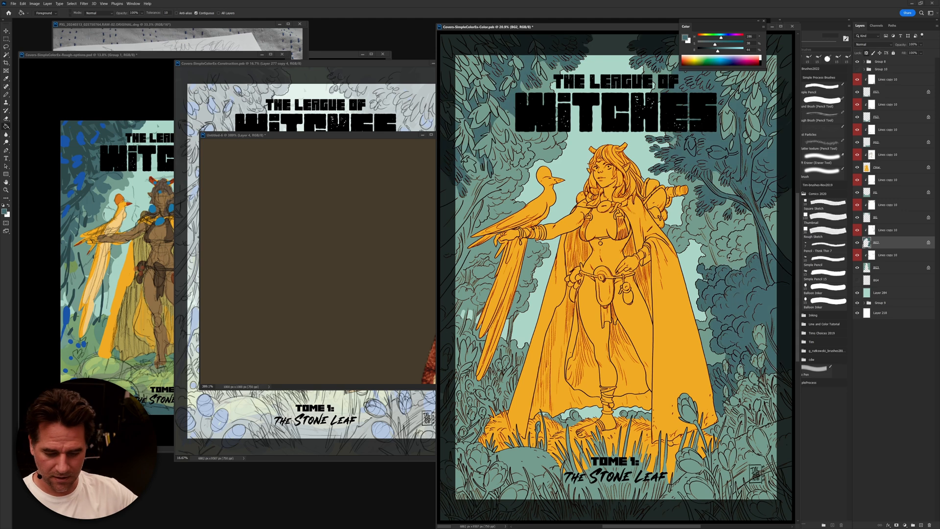
Step: Sample the dark teal of the rough's upper foliage and fill the BG layer with it
left_click(84, 146, "alt")
left_click(872, 220)
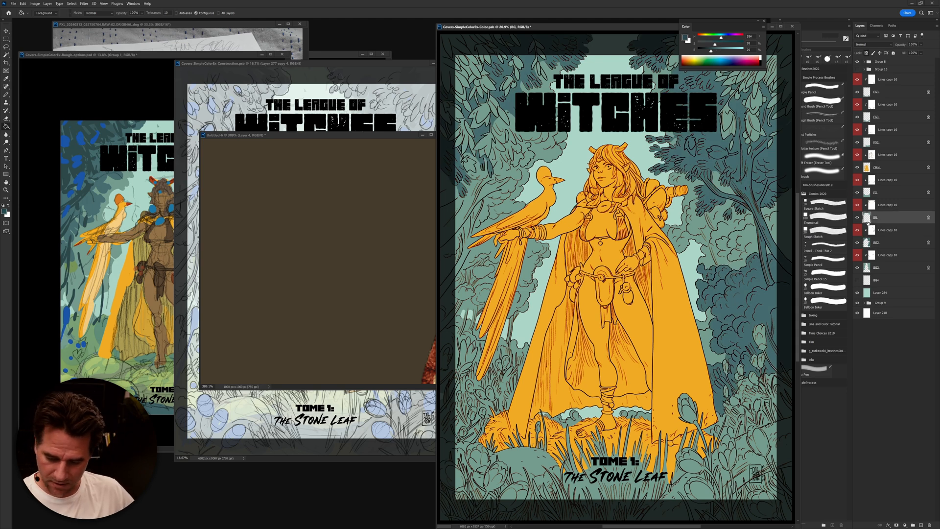
key("alt+BackSpace")
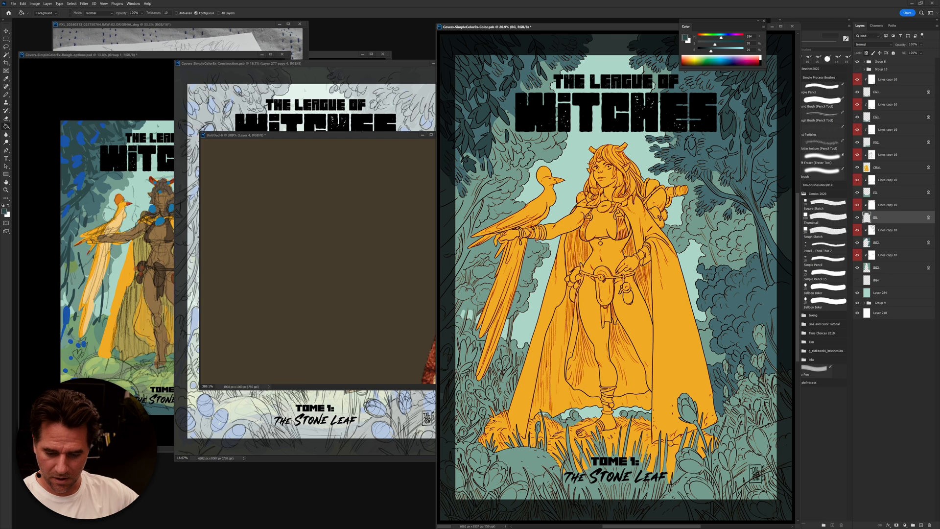
Step: Fill the FG layer's plants beside the figure with the light green sampled from the rough's grass
left_click(873, 196)
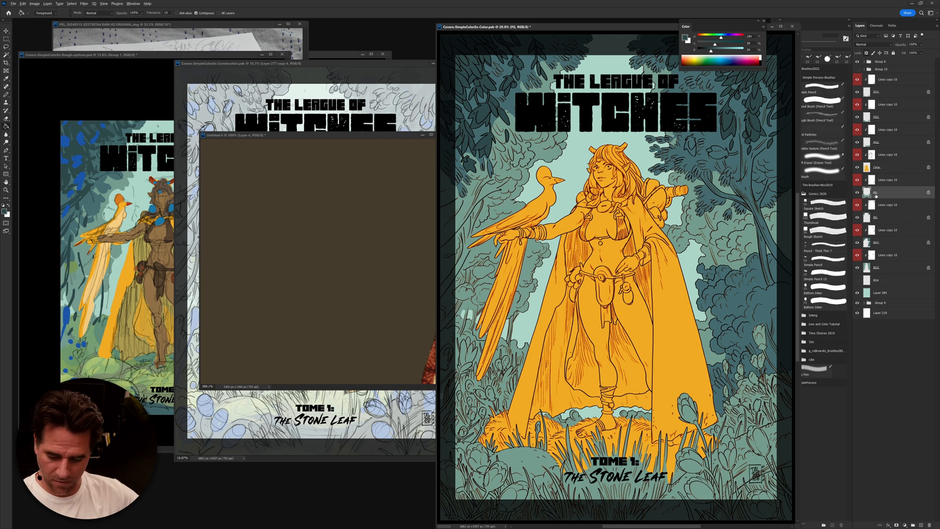
key("alt+BackSpace")
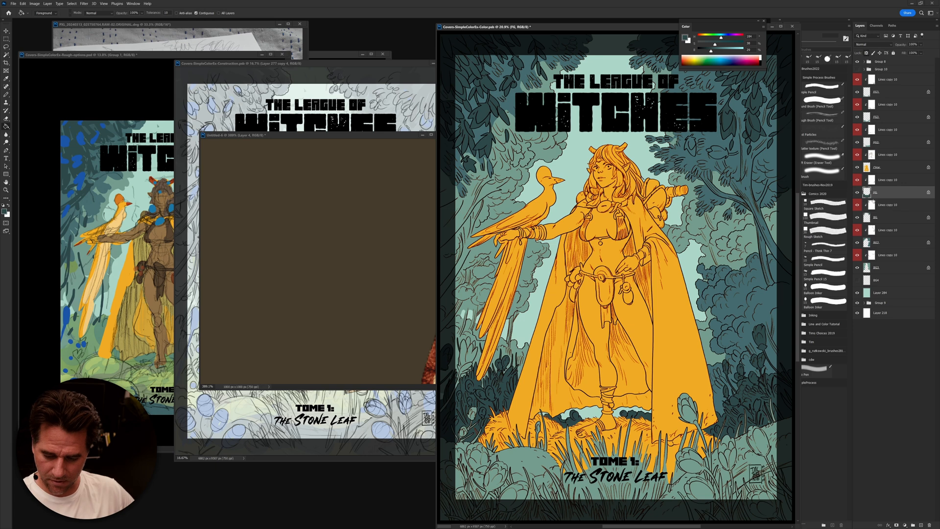
key("ctrl+z")
left_click(113, 366, "alt")
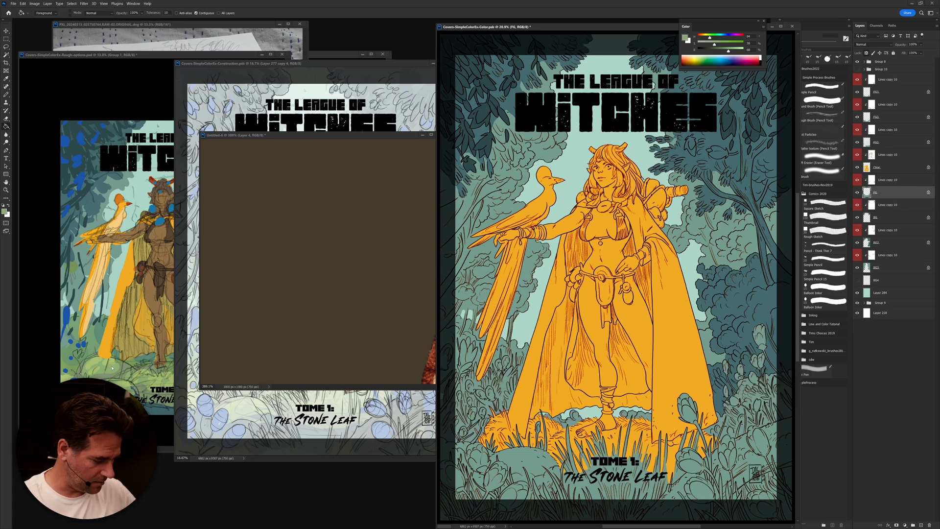
key("alt+BackSpace")
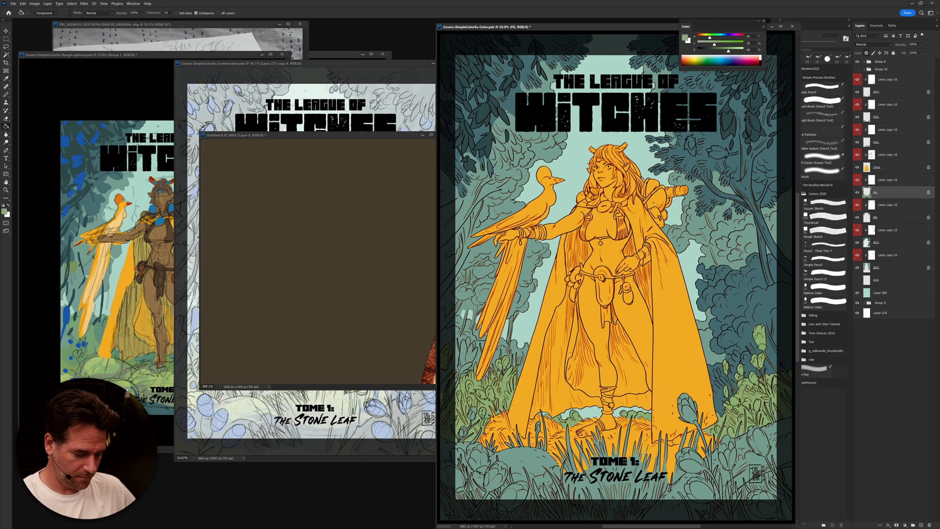
Step: Sample a blue-teal from the rough's ground and fill the FG2 layer of foreground grass with it
left_click(113, 367, "alt")
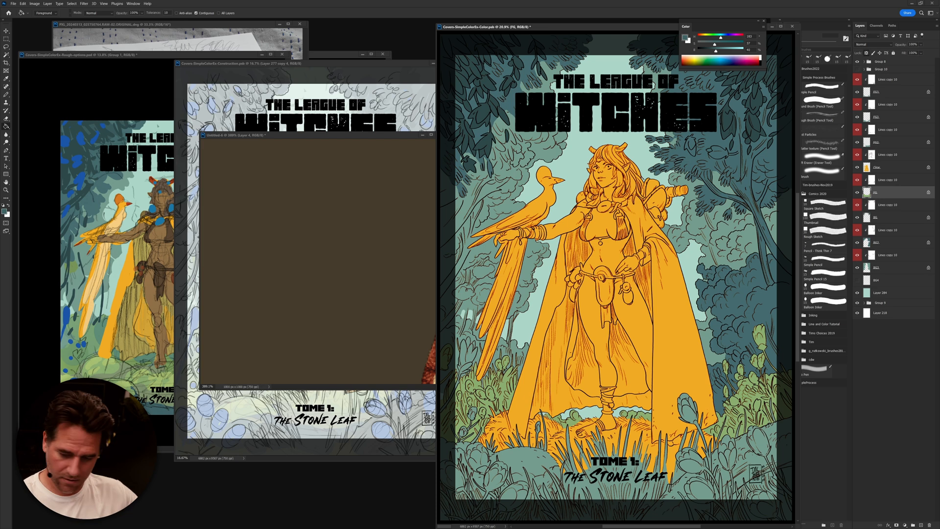
left_click(875, 143)
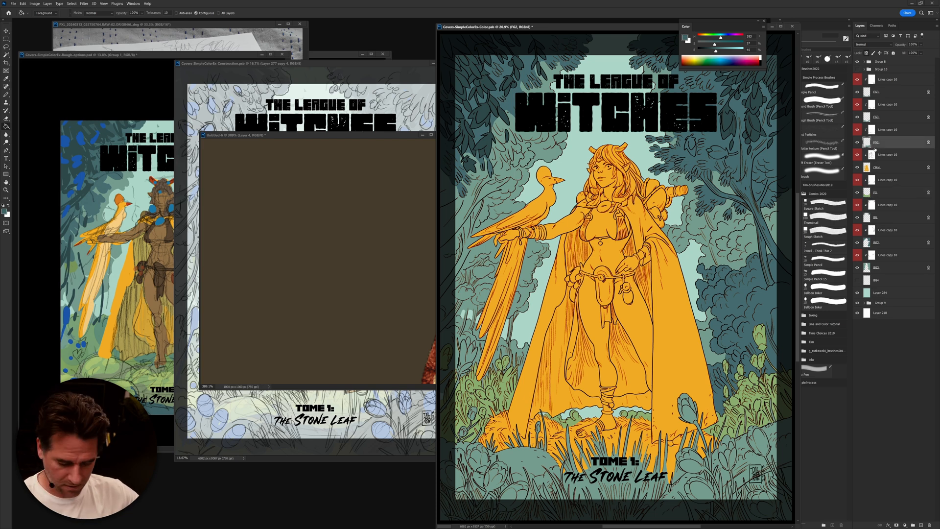
key("alt+BackSpace")
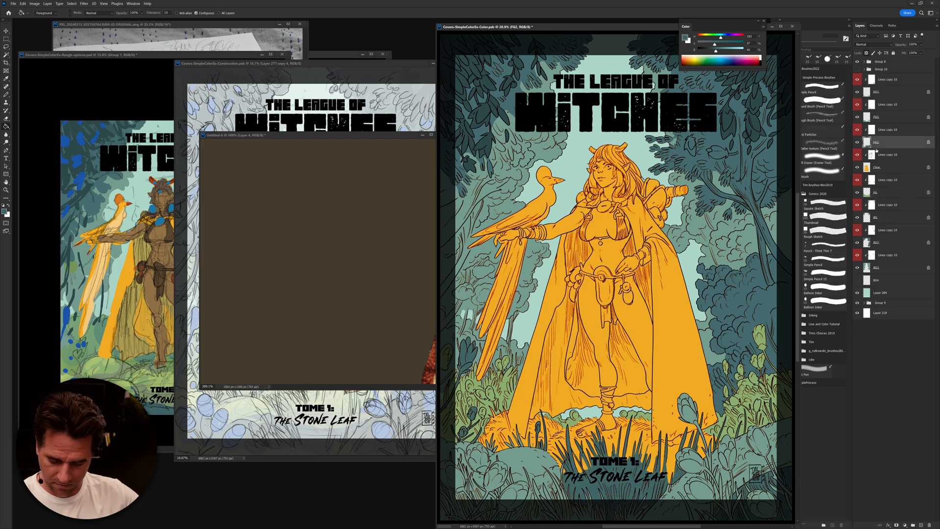
Step: Sample a dark teal from the rough's upper foliage and fill the frontmost layer of tulips with it
left_click(853, 121)
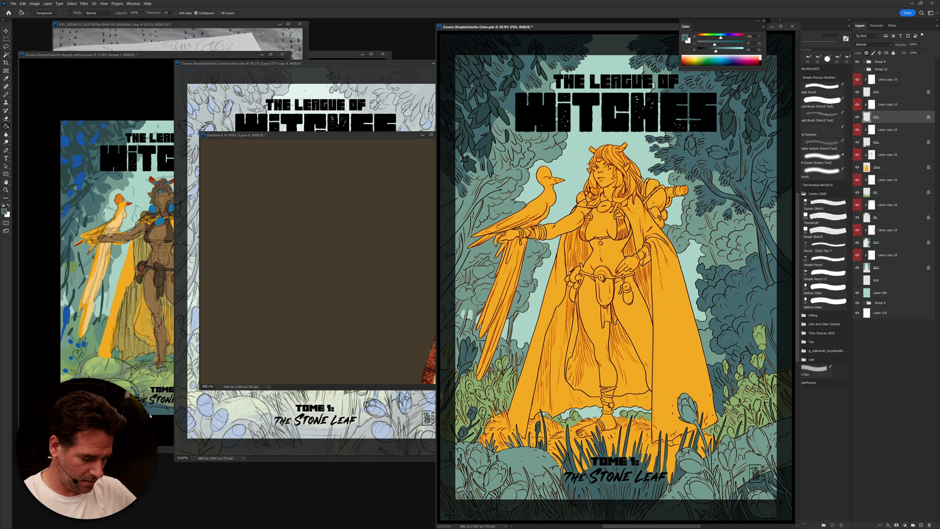
left_click(94, 130, "alt")
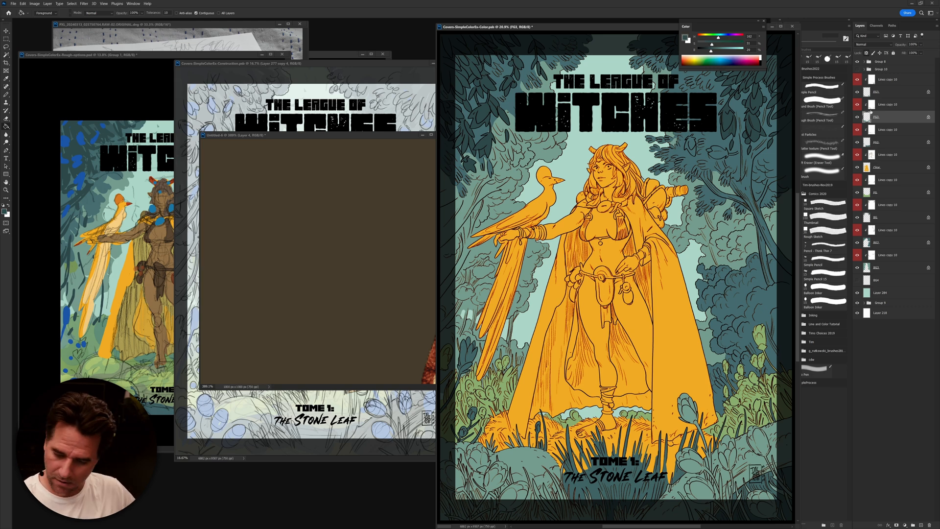
left_click(869, 93)
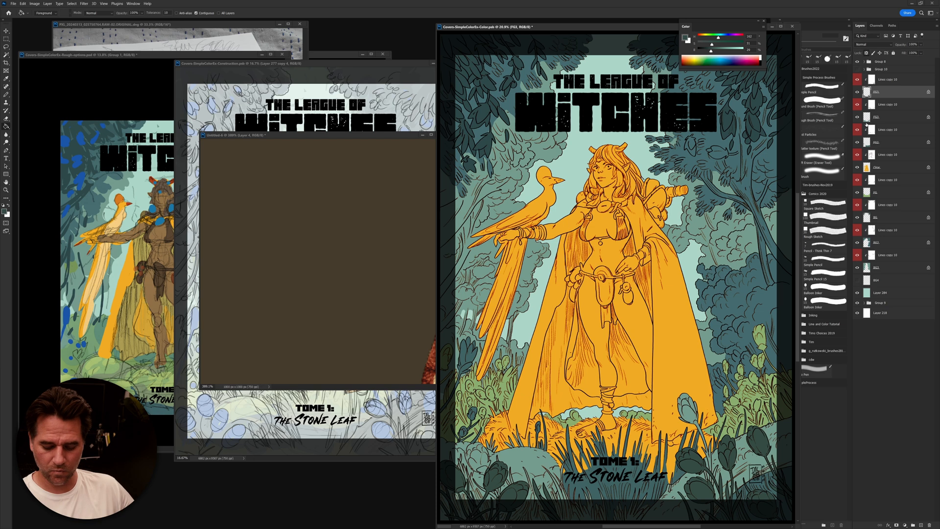
Step: Sample the blue-teal of the foreground grass, adjust it slightly, and fill the layer with the rocks and the tulip over the cape
left_click(576, 469, "alt")
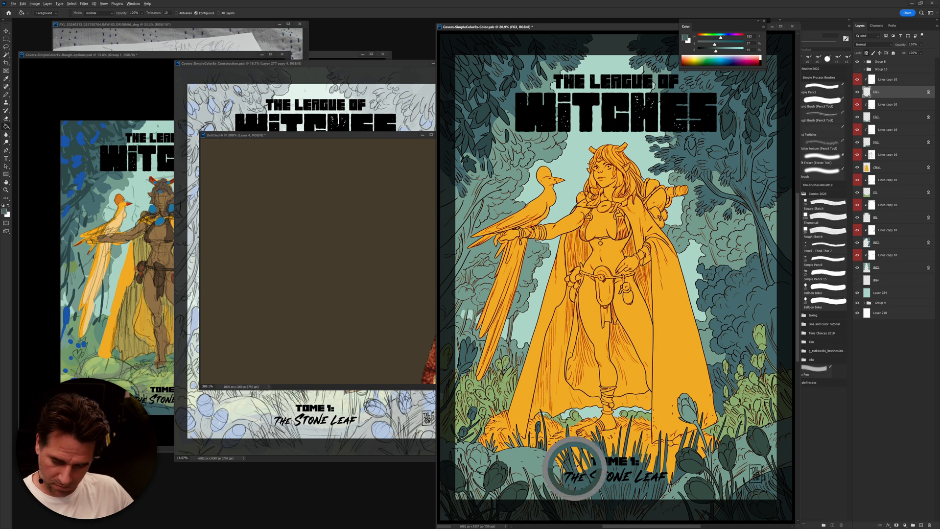
left_click_drag(717, 51, 719, 51)
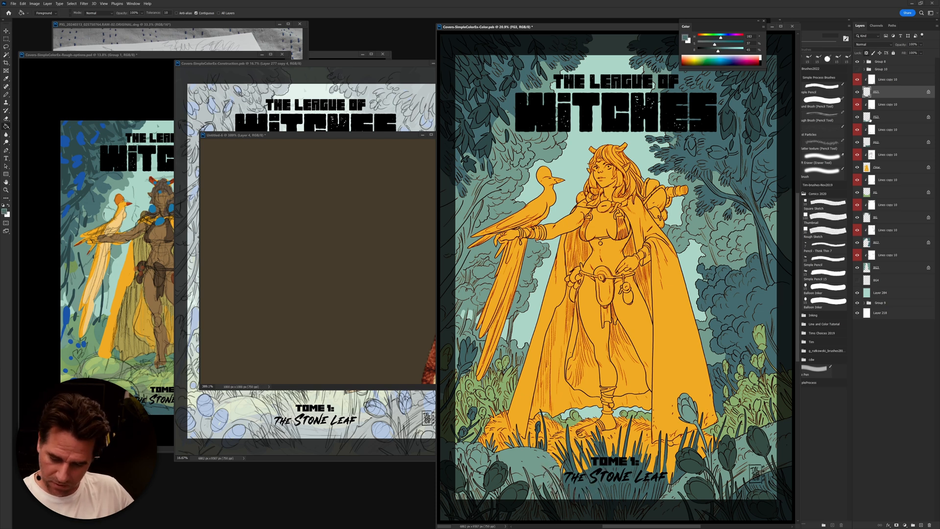
left_click(870, 118)
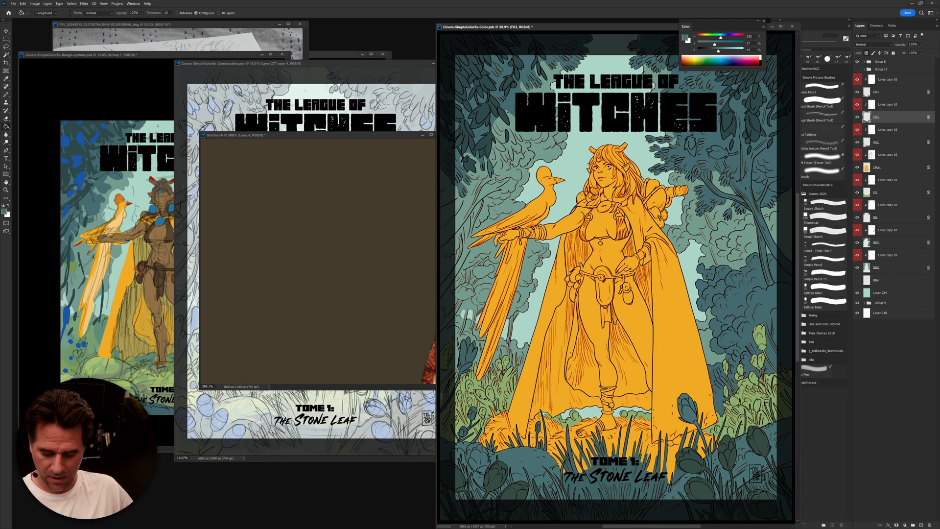
Step: Arrange the rough colour version and the flat cover side by side, each enlarged so the whole artwork can be compared
left_click_drag(703, 355, 694, 351)
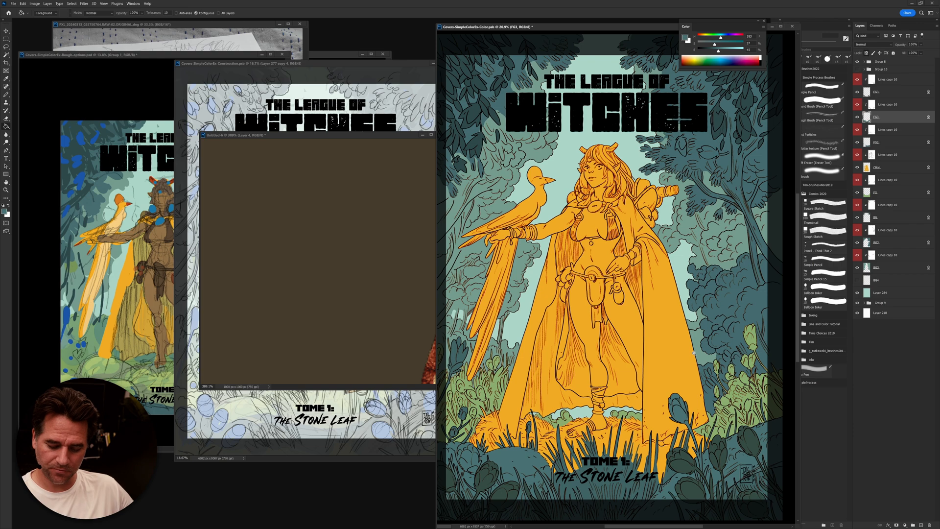
scroll(694, 352, "down", 5)
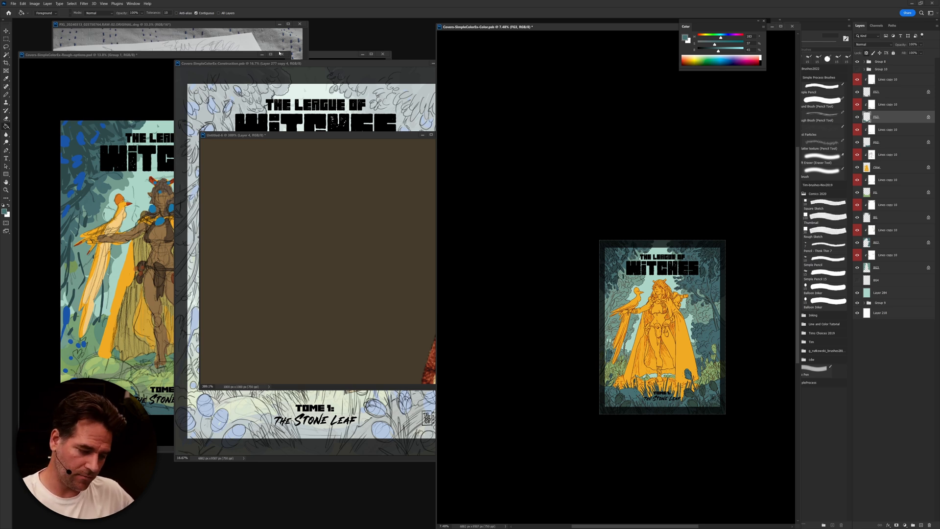
left_click_drag(219, 57, 322, 69)
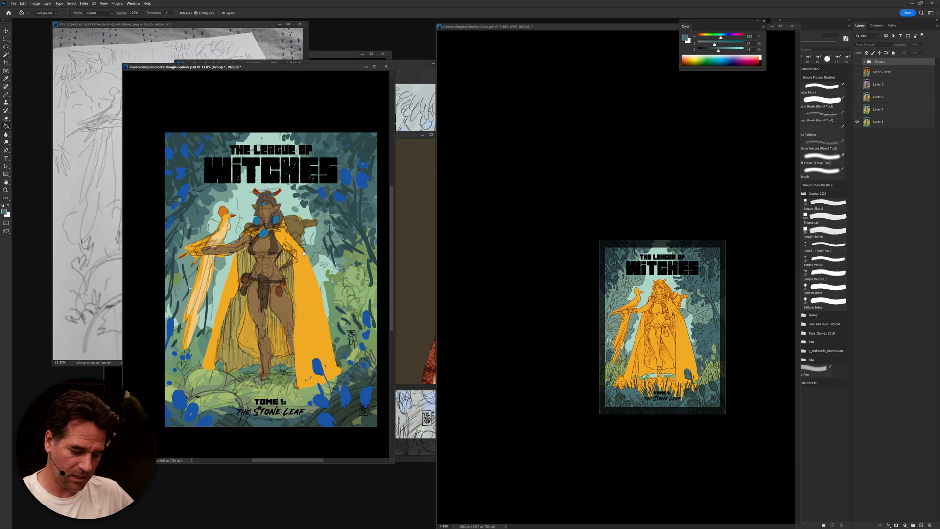
scroll(296, 254, "up", 1)
scroll(296, 254, "up", 2)
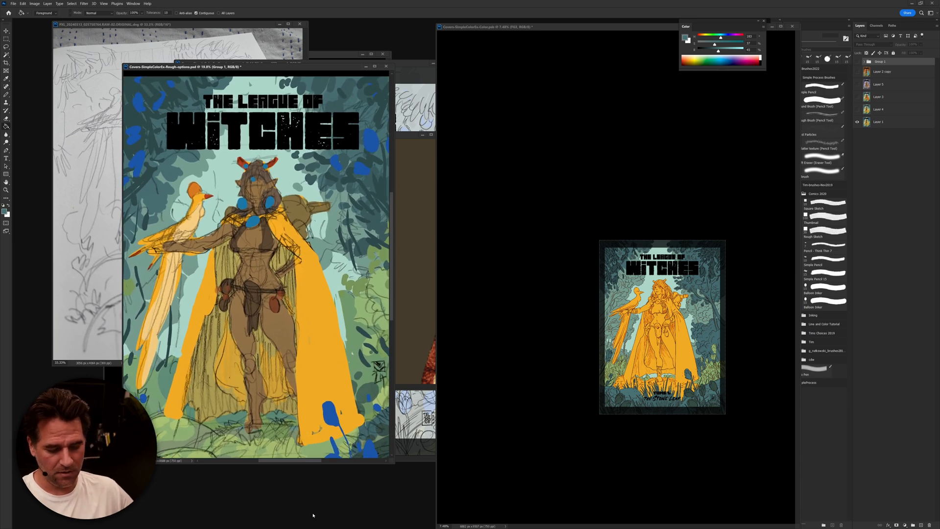
left_click(667, 300)
key("b")
scroll(672, 333, "up", 4)
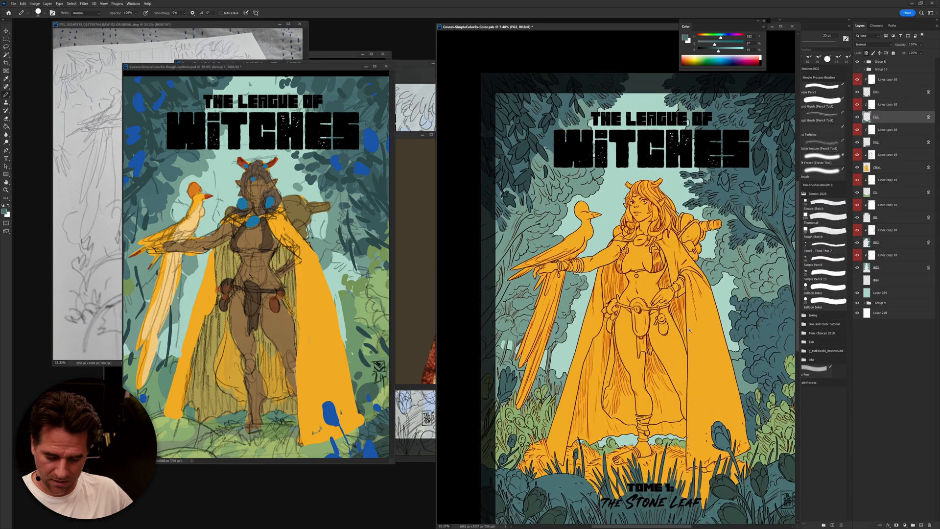
scroll(662, 312, "up", 1)
left_click_drag(662, 312, 663, 318)
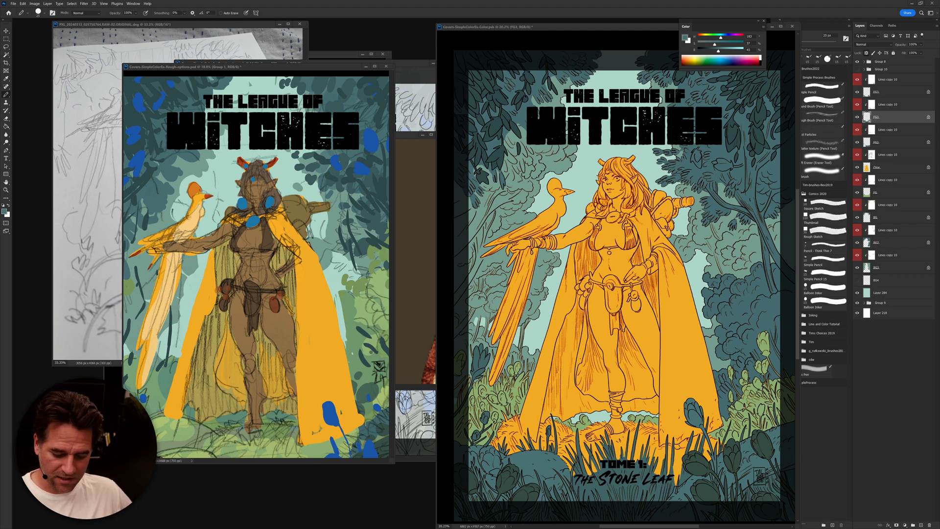
left_click_drag(318, 67, 252, 32)
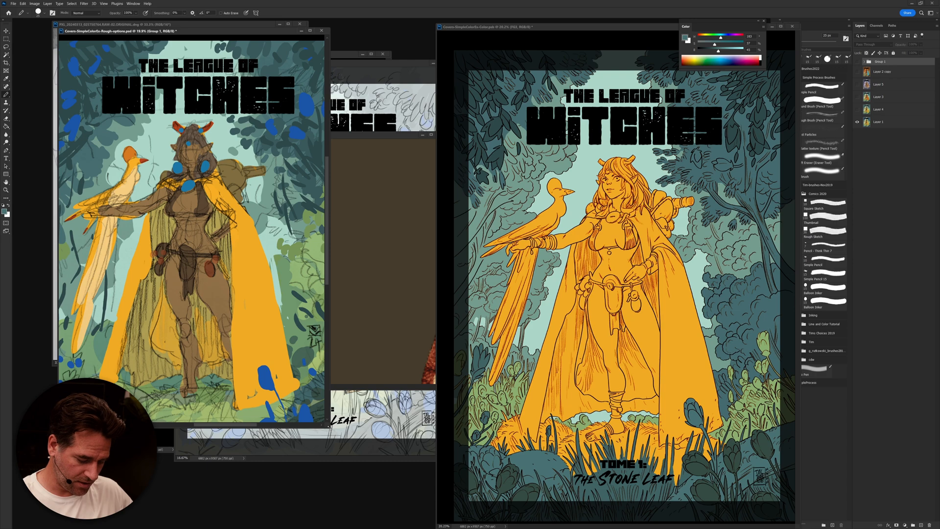
left_click_drag(328, 426, 374, 485)
Step: Sample the olive of the rough's cape lining and brush it along the inner cape edges on the Char layer
left_click(161, 338, "alt")
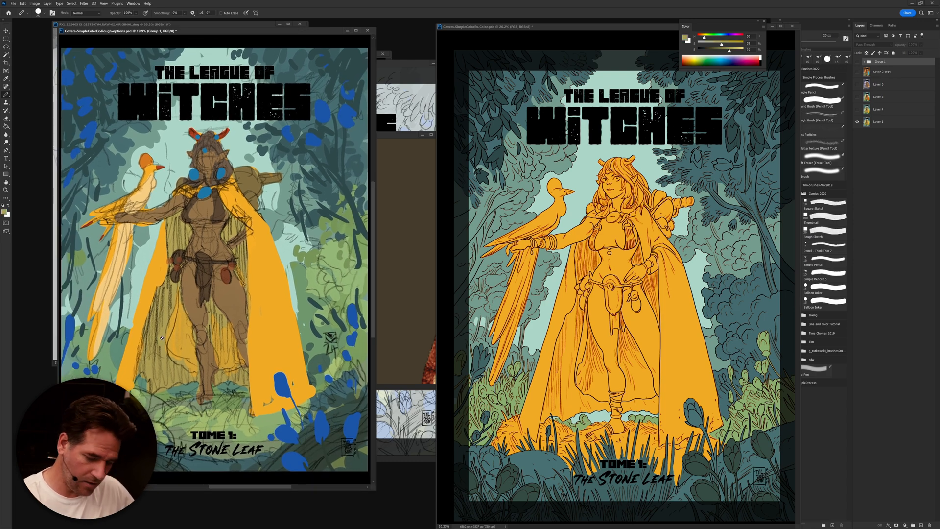
left_click(708, 181)
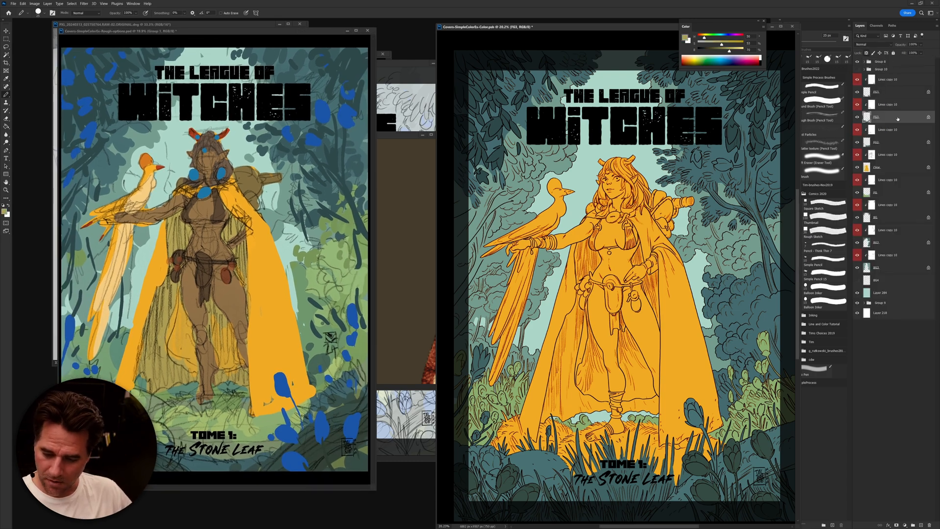
left_click(881, 168)
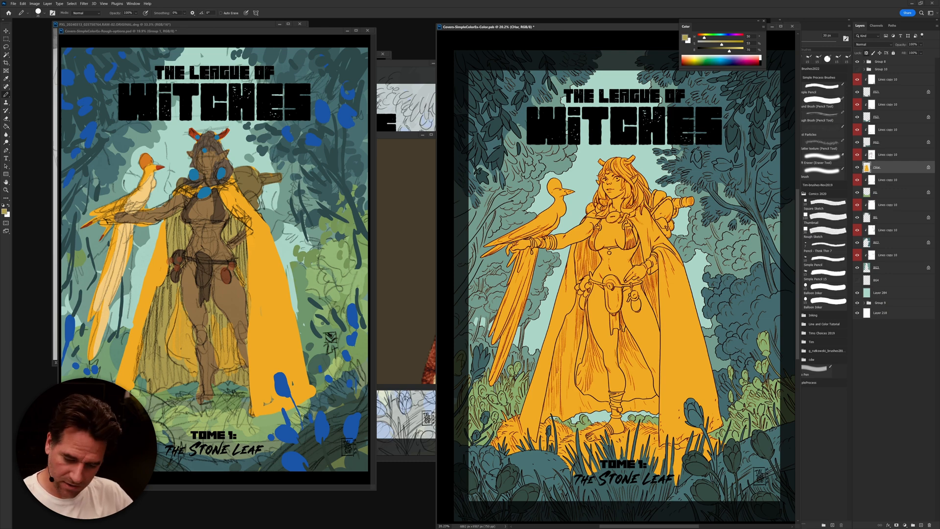
mouse_move(638, 237)
left_mouse_down()
mouse_move(644, 274)
mouse_move(656, 282)
mouse_move(656, 413)
left_mouse_up()
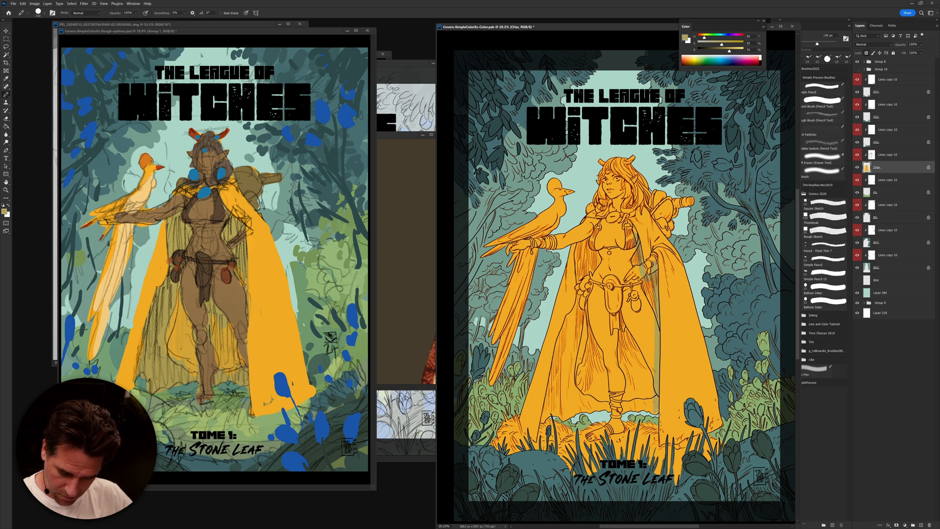
left_click_drag(585, 235, 580, 298)
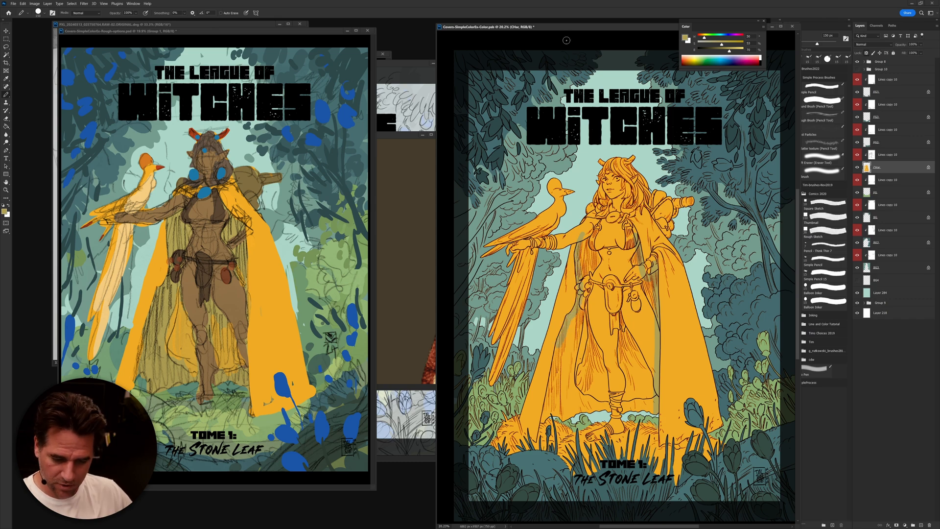
Step: Move the cover window closer to the rough and continue the olive outline around the bottom of the cape's lining
left_click_drag(565, 27, 529, 26)
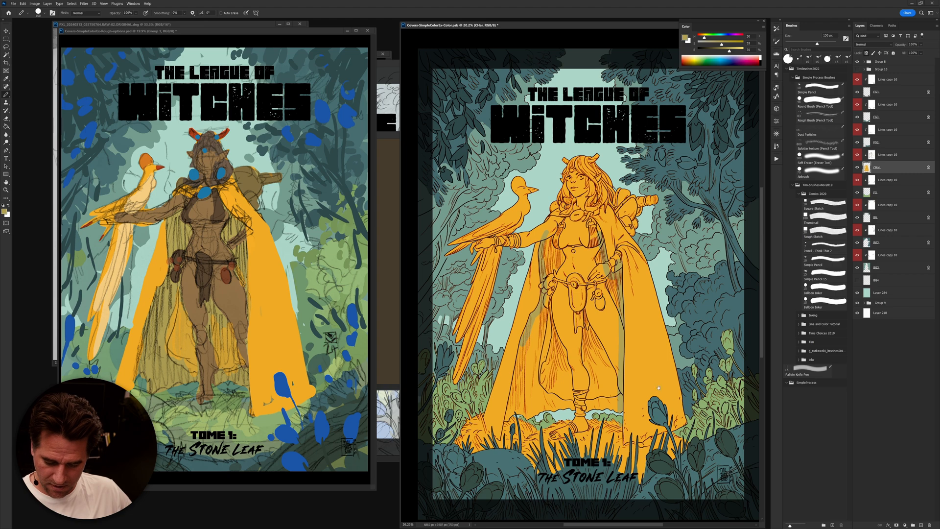
left_click_drag(582, 311, 611, 314)
left_click_drag(622, 378, 625, 339)
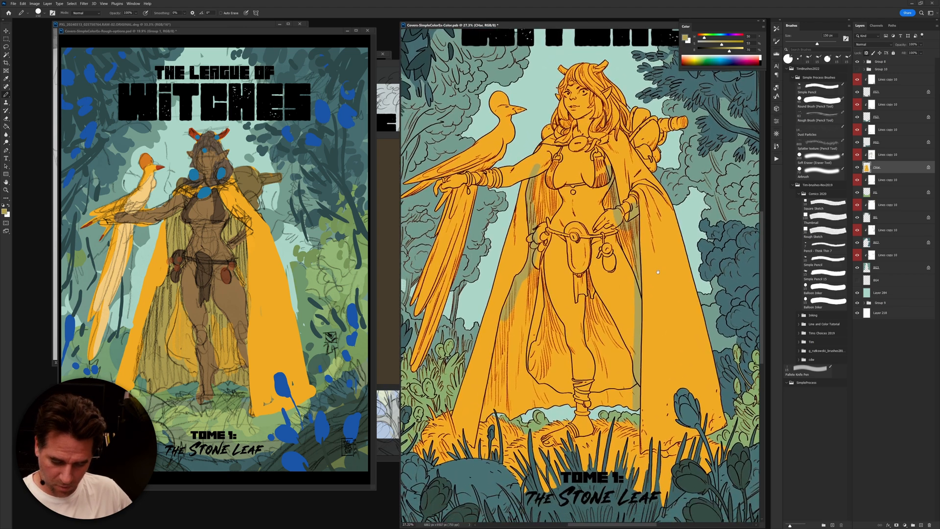
mouse_move(635, 405)
left_mouse_down()
mouse_move(486, 412)
mouse_move(480, 424)
mouse_move(504, 320)
left_mouse_up()
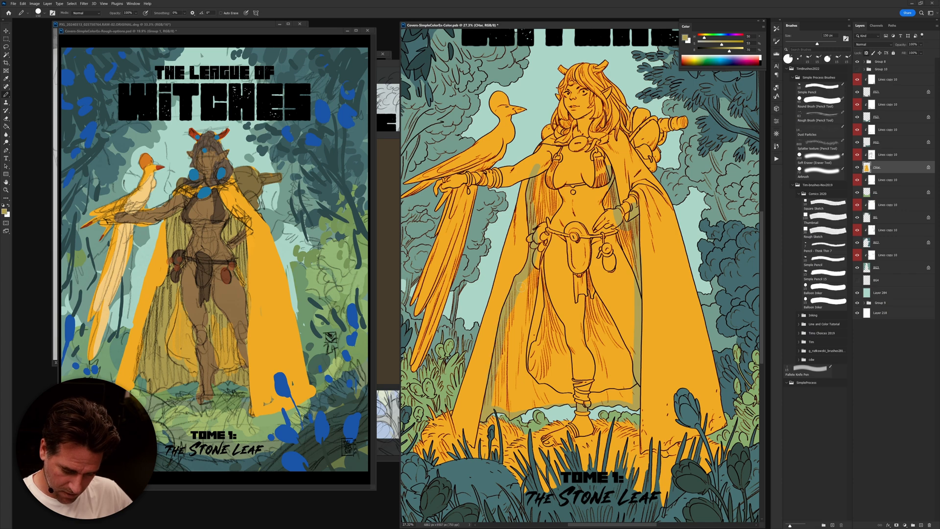
Step: Try to fill the inside of the cape's lining with the olive using the Paint Bucket, and undo it
key("g")
left_click(549, 374)
key("ctrl+z")
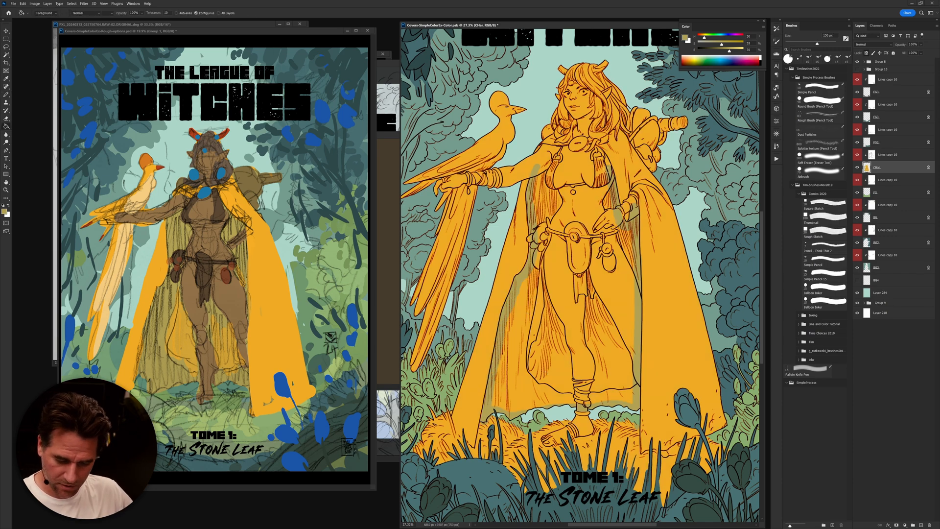
Step: Fill the inside of the cape with the olive, retouch the cape's inner edge with sampled orange, and resample the olive
left_click(547, 194)
key("b")
left_click(485, 348, "alt")
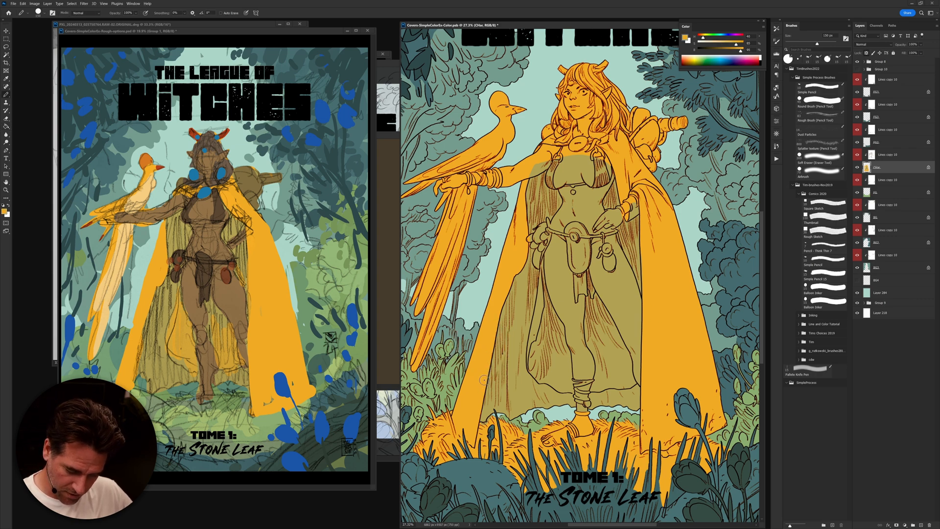
left_click(487, 364, "alt")
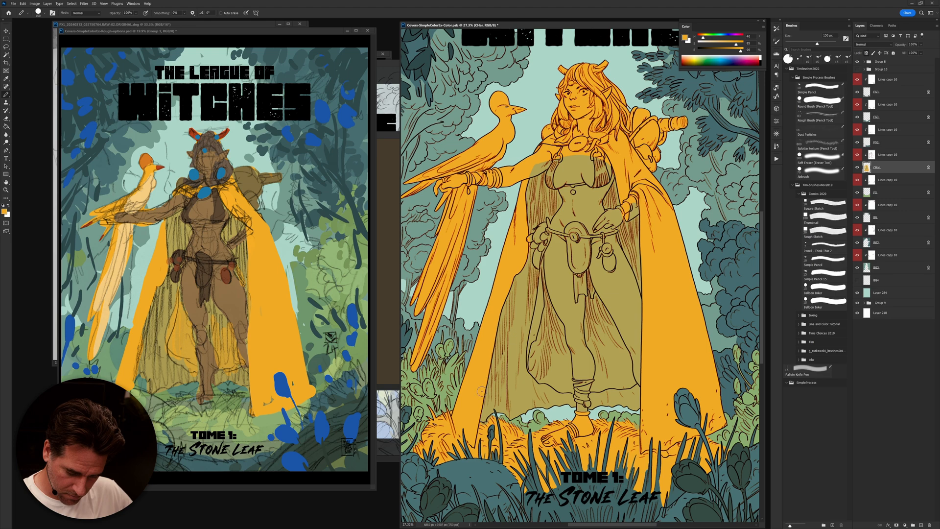
left_click(513, 394, "alt")
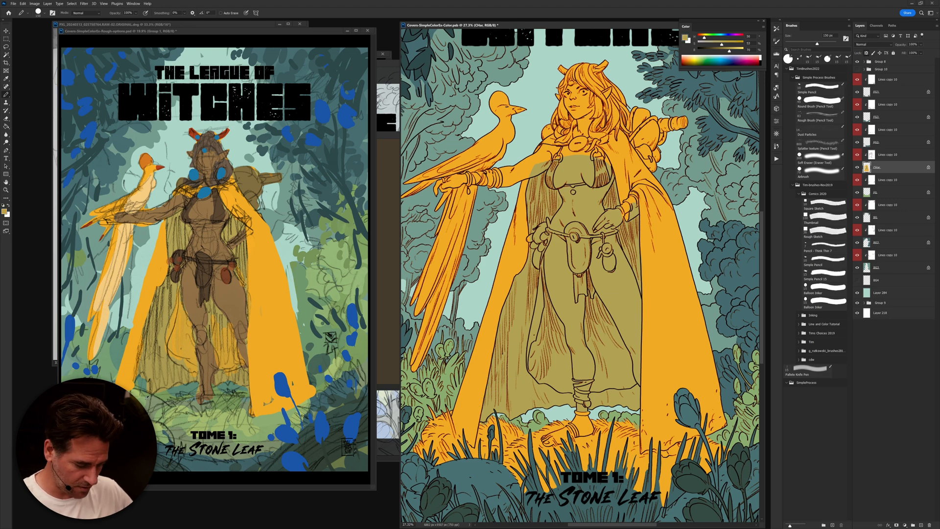
Step: Sample the rough's grass green, brush a border below the cape and around the foot, and fill the orange grass with it
left_click(148, 407, "alt")
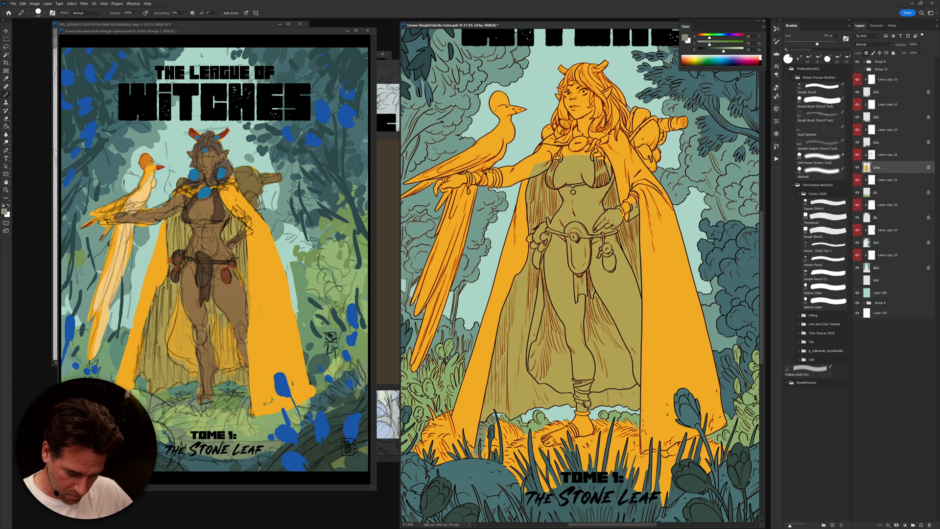
left_click_drag(465, 450, 443, 410)
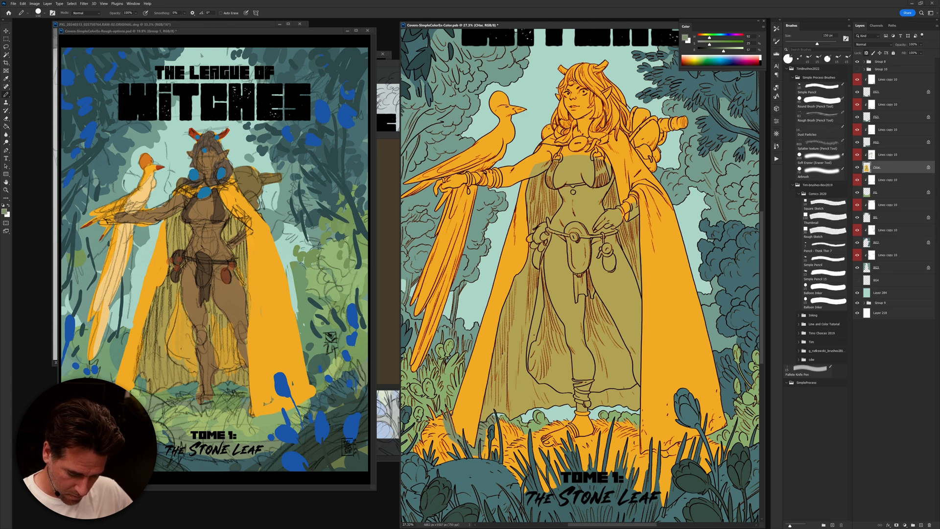
mouse_move(572, 415)
left_mouse_down()
mouse_move(546, 444)
mouse_move(563, 426)
mouse_move(554, 431)
mouse_move(583, 433)
mouse_move(564, 431)
mouse_move(640, 410)
mouse_move(638, 464)
mouse_move(697, 440)
left_mouse_up()
key("g")
left_click(724, 449)
key("b")
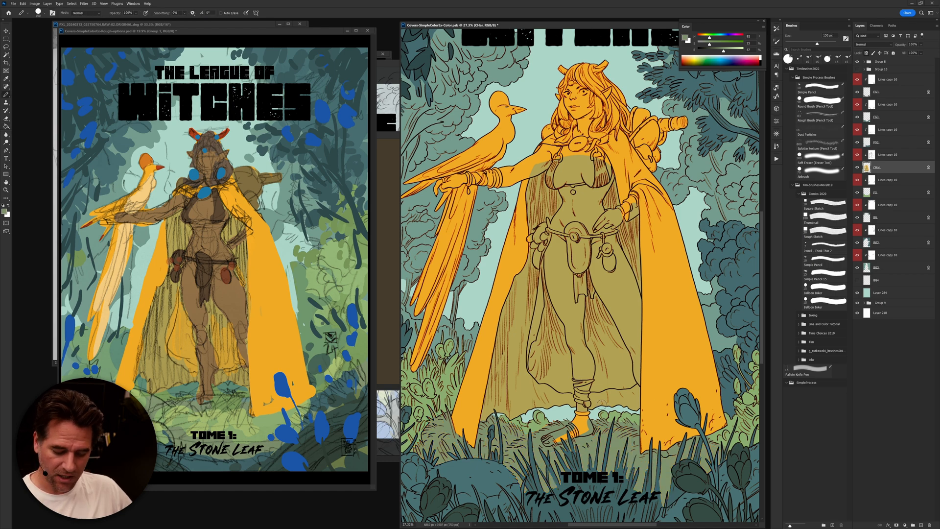
Step: Sample the brown skin colour from the rough and brush it on the character's thigh and over the standing foot
left_click(235, 299, "alt")
mouse_move(568, 284)
left_mouse_down()
mouse_move(558, 304)
mouse_move(567, 316)
left_mouse_up()
mouse_move(586, 416)
left_mouse_down()
mouse_move(577, 388)
mouse_move(587, 423)
mouse_move(580, 416)
mouse_move(546, 442)
mouse_move(589, 425)
mouse_move(557, 443)
left_mouse_up()
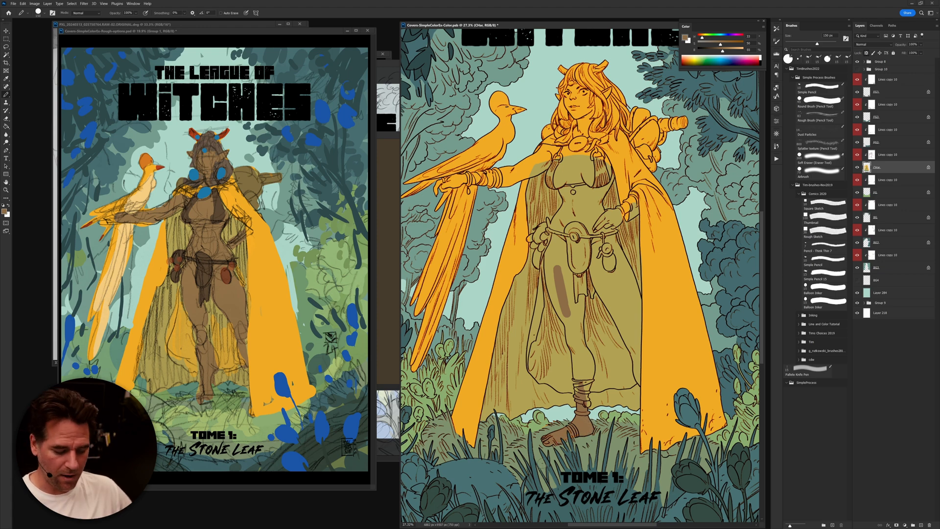
Step: Sample greens from the rough and the cover's grass, and brush them beside the foot and outside the cape's lower corner
left_click(223, 403, "alt")
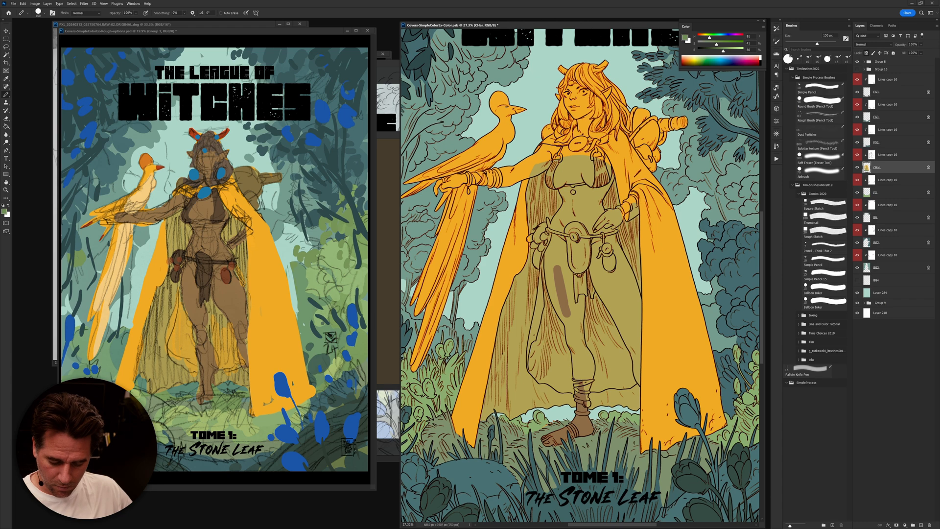
mouse_move(598, 423)
left_mouse_down()
mouse_move(634, 441)
mouse_move(604, 443)
left_mouse_up()
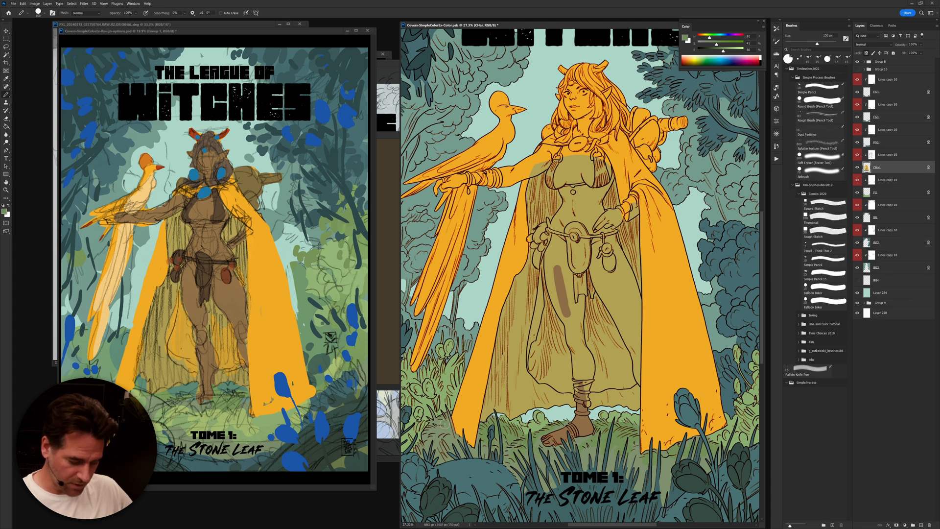
left_click(608, 426, "alt")
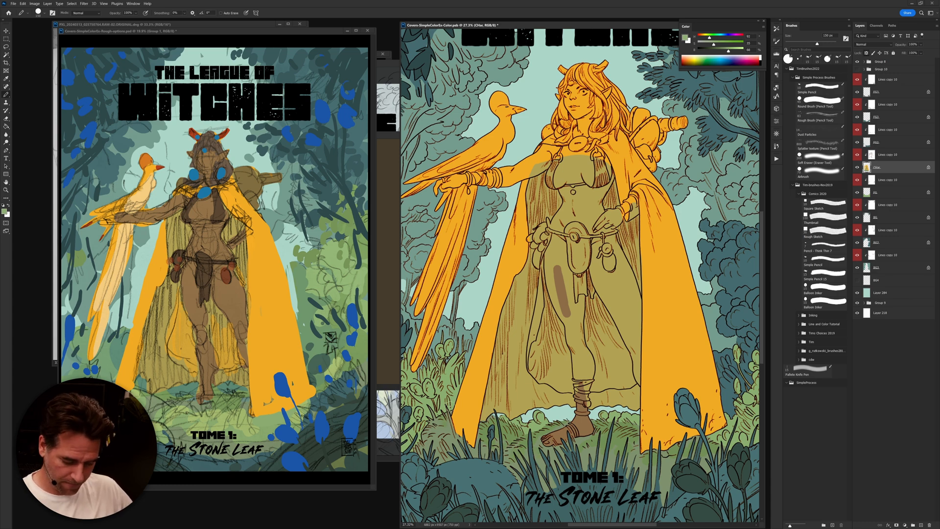
mouse_move(456, 421)
left_mouse_down()
mouse_move(453, 446)
mouse_move(434, 419)
mouse_move(421, 436)
mouse_move(428, 416)
left_mouse_up()
Step: Sample the lighter grass green from the rough and brush it across the grass below the foot towards the cape's hem
left_click(472, 449, "alt")
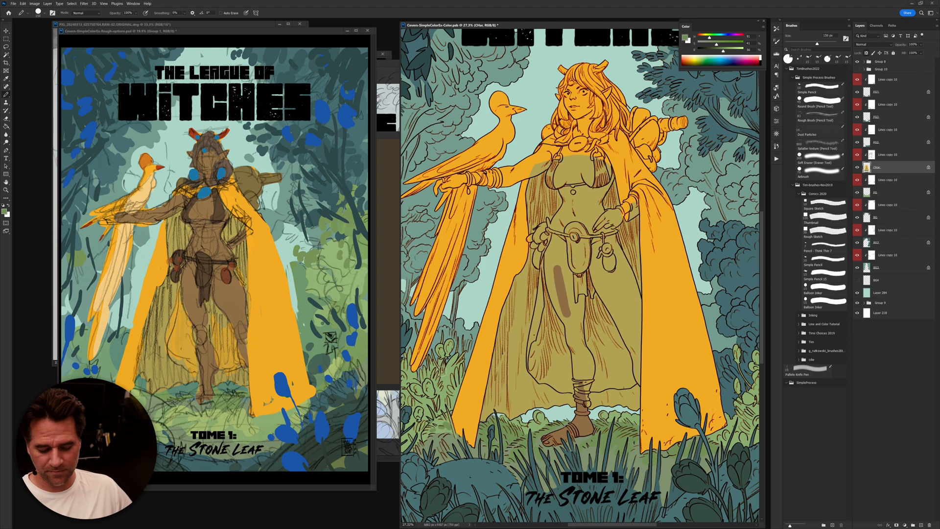
left_click(491, 432, "alt")
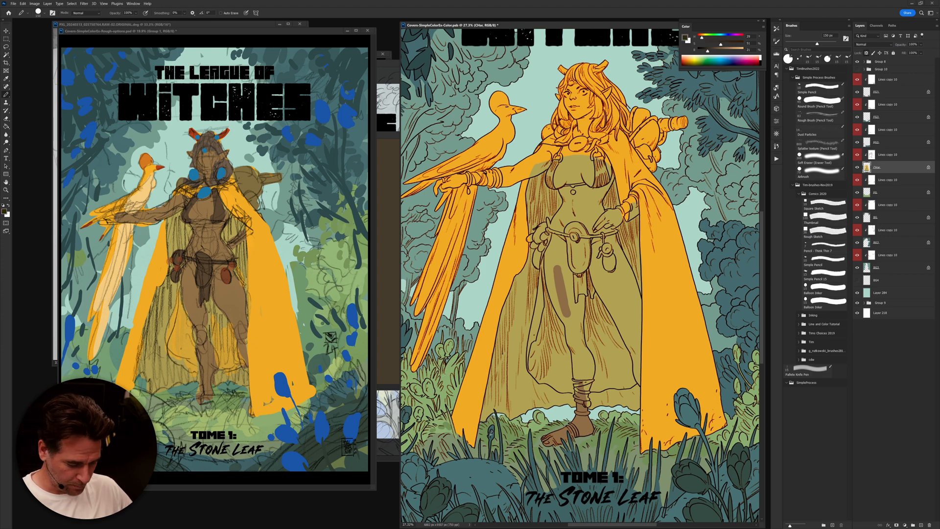
left_click(181, 416, "alt")
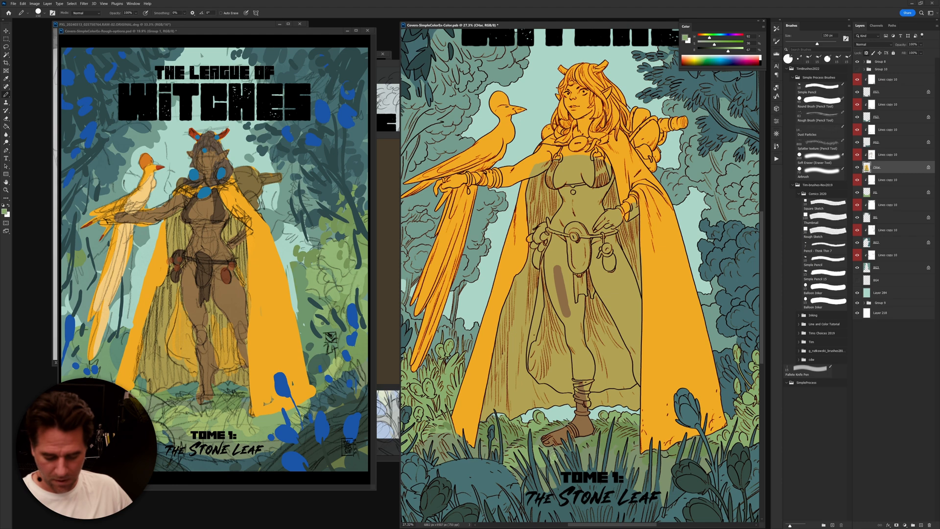
mouse_move(559, 453)
left_mouse_down()
mouse_move(599, 447)
mouse_move(646, 464)
left_mouse_up()
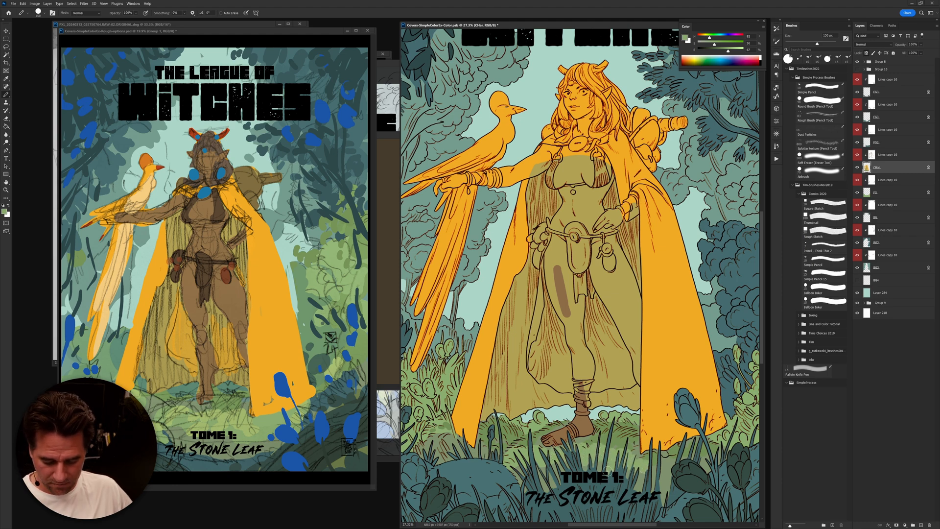
Step: Paint the far foot below the cape's hem with the skin brown sampled from the rough color sketch
left_click(607, 434, "alt")
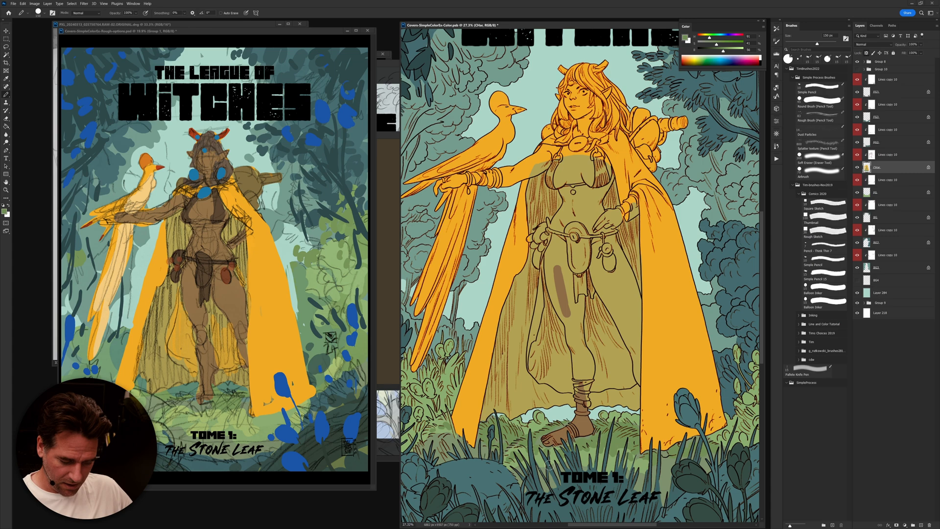
left_click(238, 310, "alt")
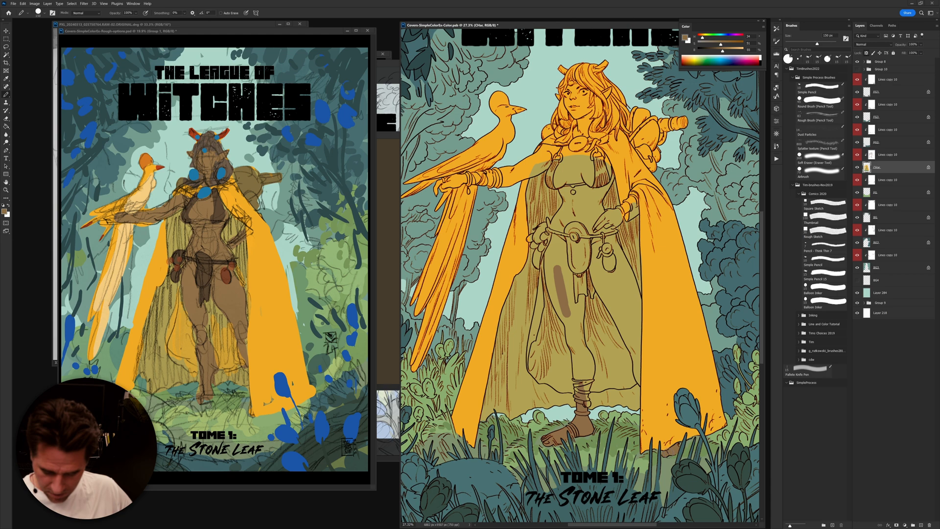
left_click_drag(676, 446, 740, 433)
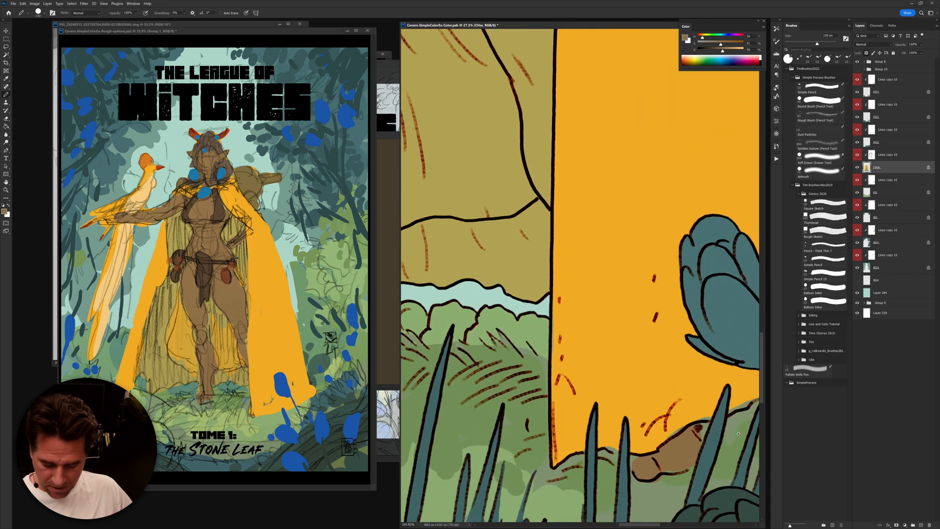
mouse_move(686, 419)
left_mouse_down()
mouse_move(666, 431)
mouse_move(696, 409)
mouse_move(678, 425)
left_mouse_up()
Step: Clean up the cape's lower edge around the far foot using a smaller brush and the cape's own orange
left_click(694, 418, "alt")
key("bracketleft")
key("bracketleft")
key("bracketleft")
key("bracketleft")
key("bracketleft")
key("bracketleft")
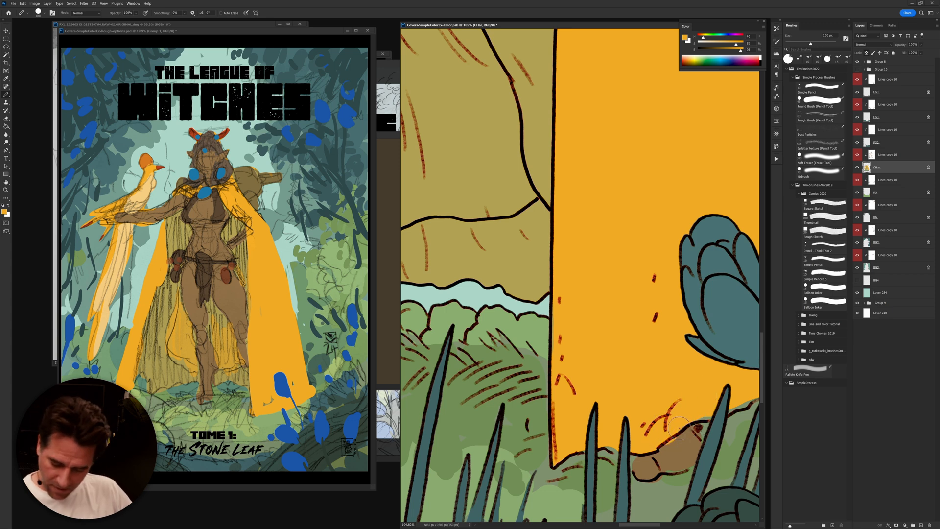
mouse_move(680, 443)
left_mouse_down()
mouse_move(688, 419)
mouse_move(622, 445)
mouse_move(703, 417)
mouse_move(563, 429)
mouse_move(672, 373)
left_mouse_up()
Step: Refine the far foot's toes and the ground around them with sampled grass green and skin brown
left_click(617, 438, "alt")
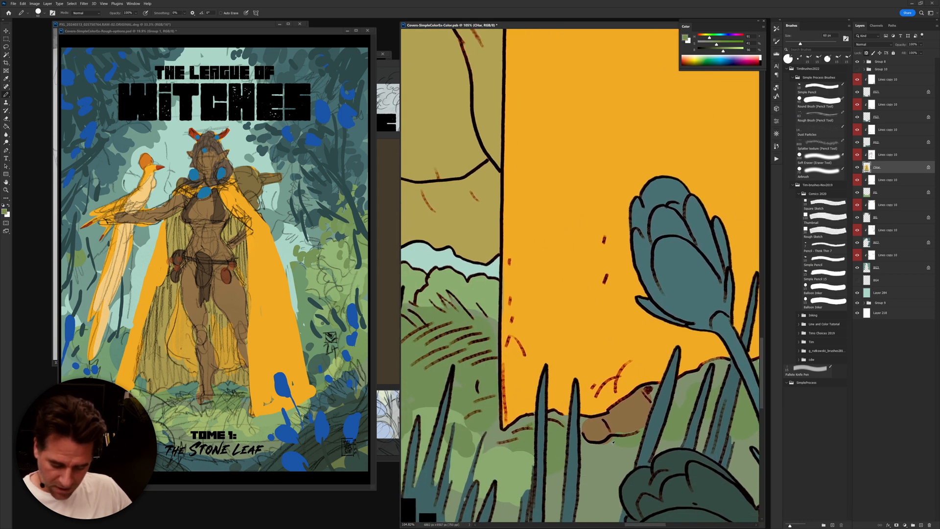
left_click(597, 429, "alt")
mouse_move(586, 433)
left_mouse_down()
mouse_move(592, 421)
mouse_move(624, 426)
left_mouse_up()
left_click_drag(552, 420, 672, 469)
Step: Close off the outstretched arm with a skin-brown stroke, and fill the forearm and the bird with that brown
scroll(673, 469, "down", 5)
scroll(580, 213, "up", 3)
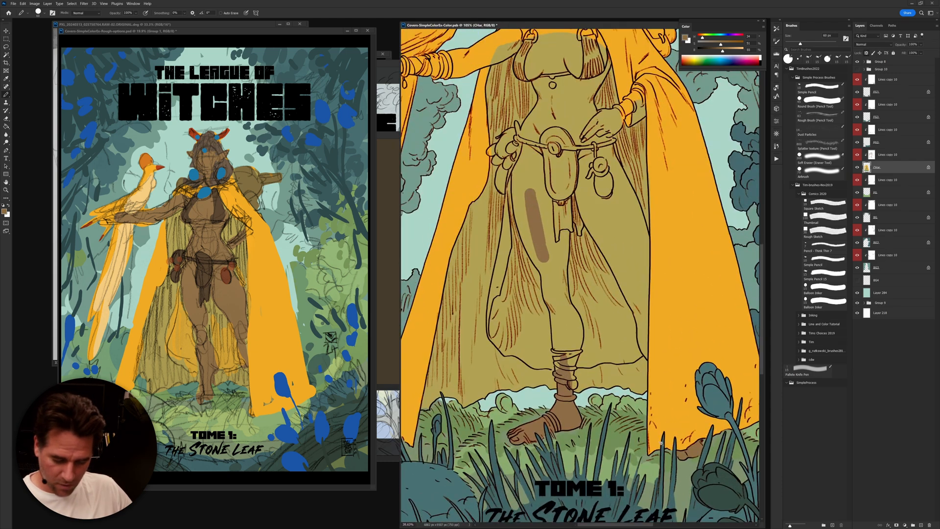
left_click_drag(579, 213, 604, 380)
left_click(556, 378, "alt")
left_click_drag(501, 209, 493, 230)
key("g")
left_click(493, 230)
key("b")
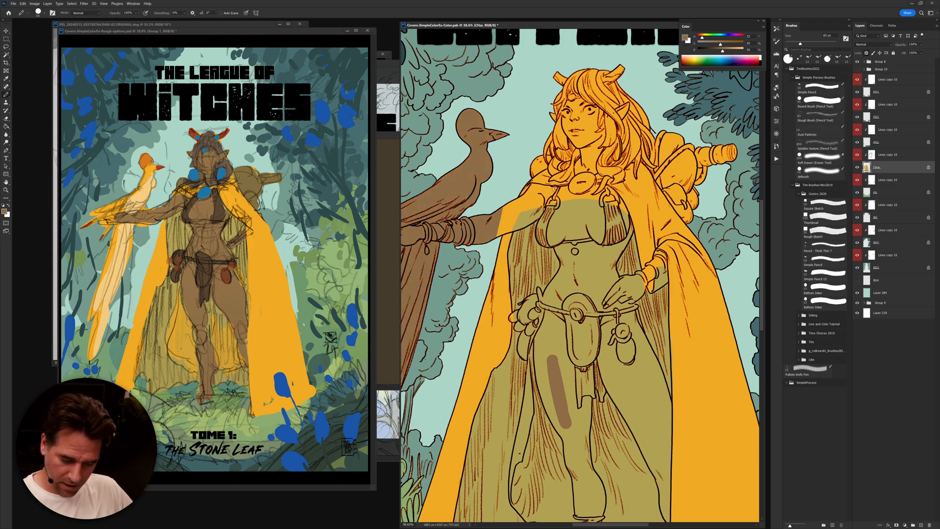
Step: Outline the upper arm, waist and outer hip in skin brown along the edges of the cape and its lining
mouse_move(549, 187)
left_mouse_down()
mouse_move(503, 212)
mouse_move(540, 201)
mouse_move(496, 235)
mouse_move(526, 223)
left_mouse_up()
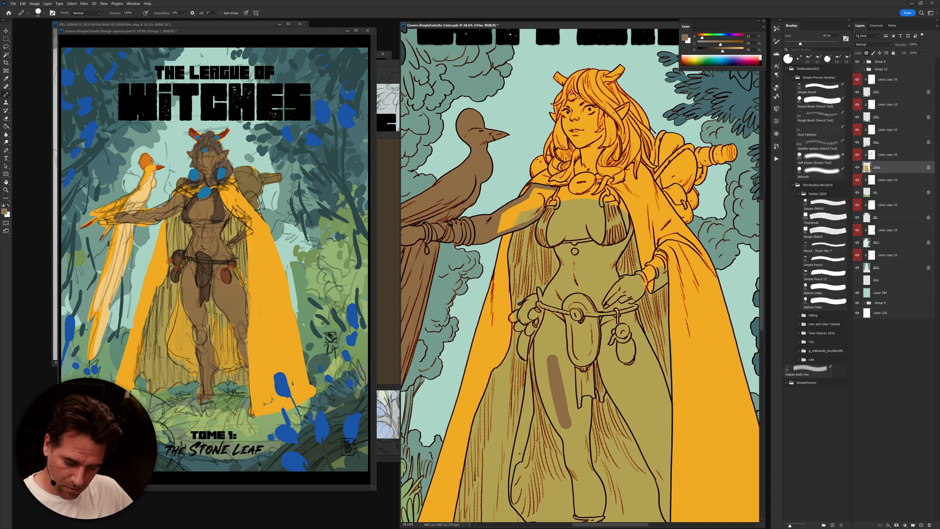
left_click_drag(544, 213, 565, 268)
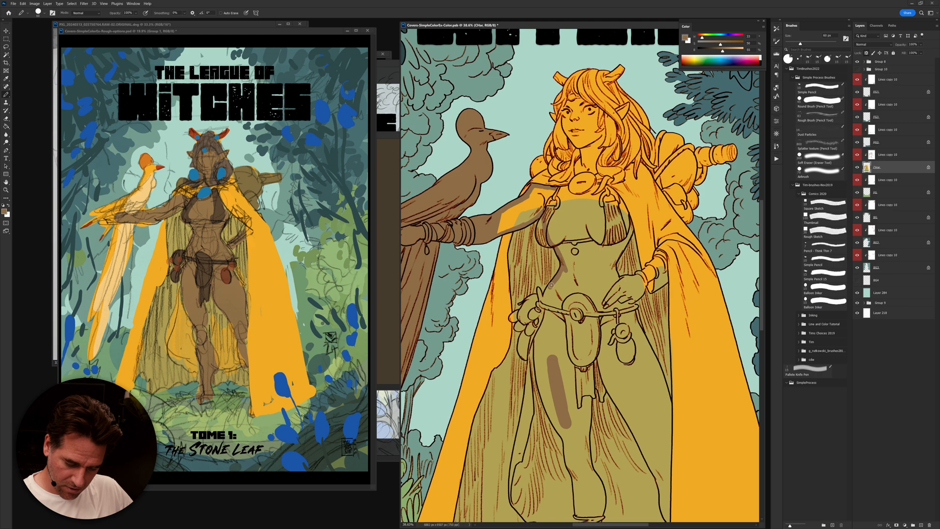
left_click_drag(545, 297, 536, 376)
left_click(528, 365, "alt")
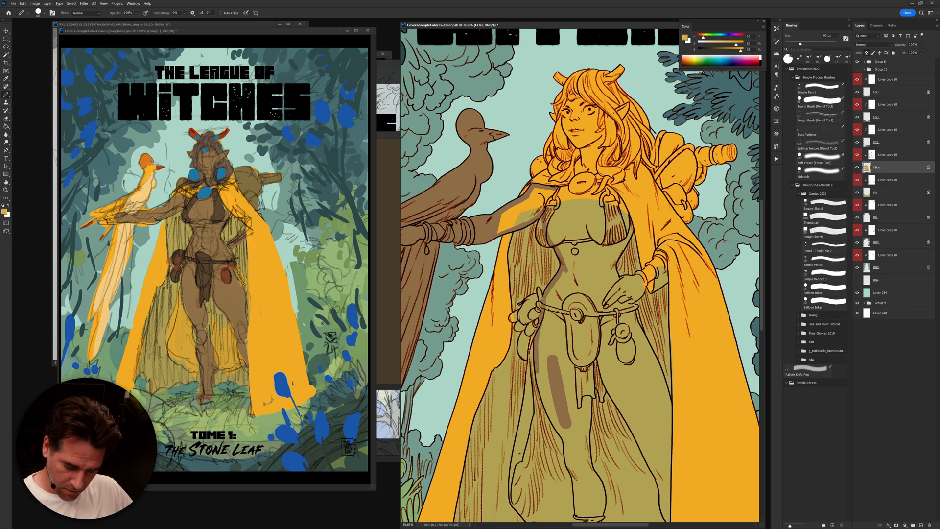
Step: Paint the hip pouches and outline the loincloth with the dark brown sampled from the color sketch
left_click(185, 254, "alt")
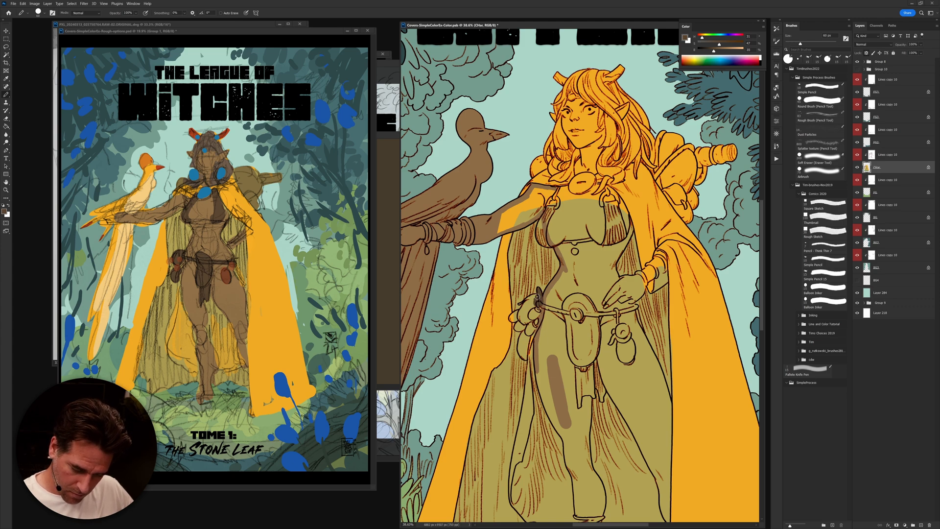
mouse_move(539, 300)
left_mouse_down()
mouse_move(512, 318)
mouse_move(518, 302)
left_mouse_up()
left_click(514, 301, "alt")
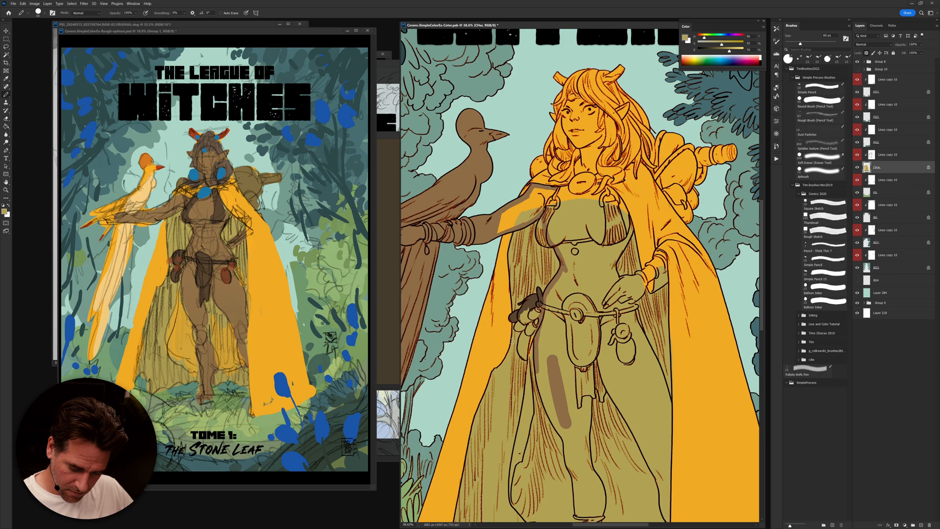
left_click(525, 303, "alt")
mouse_move(526, 307)
left_mouse_down()
mouse_move(522, 318)
mouse_move(584, 297)
mouse_move(565, 313)
mouse_move(571, 359)
mouse_move(602, 372)
mouse_move(639, 441)
left_mouse_up()
Step: Outline the other hip and thigh and color the hand resting at the waist in skin brown
left_click(558, 384, "alt")
left_click_drag(634, 309, 644, 344)
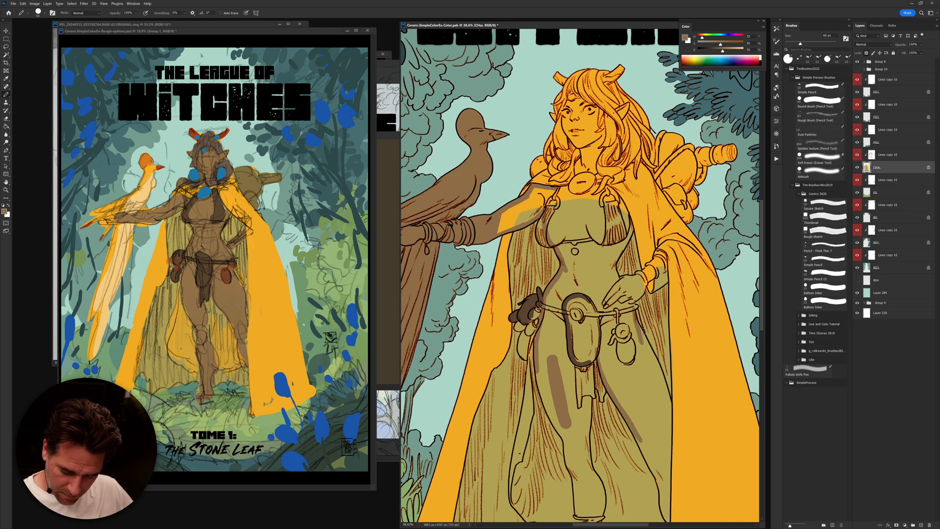
left_click_drag(645, 284, 640, 297)
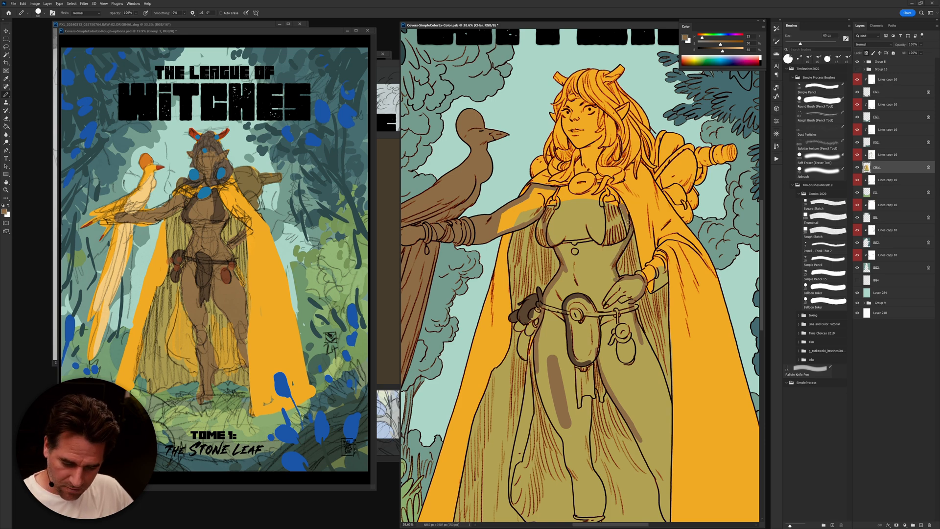
Step: Outline the upper chest below the cape's collar in skin brown, and undo a trial fill of the torso
left_click_drag(605, 186, 568, 189)
key("g")
left_click(584, 214)
key("ctrl+z")
key("b")
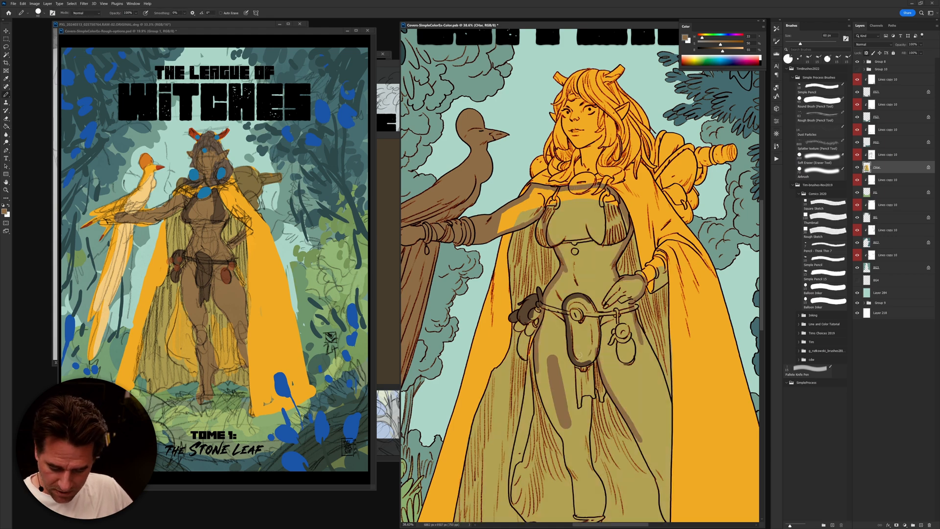
Step: Close the skin outline across the upper thighs, and fill the torso, upper chest and upper arm with skin brown
left_click_drag(536, 347, 635, 335)
key("g")
left_click(640, 296)
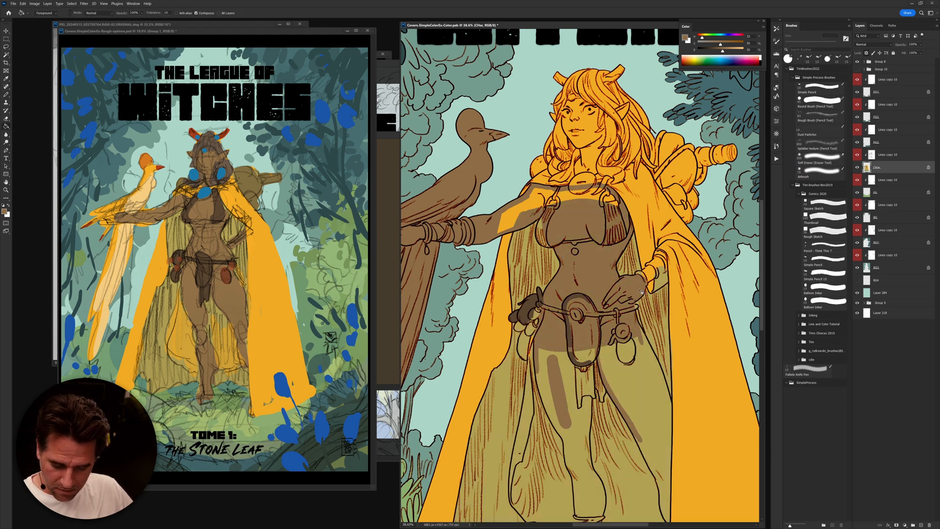
left_click(608, 207)
key("b")
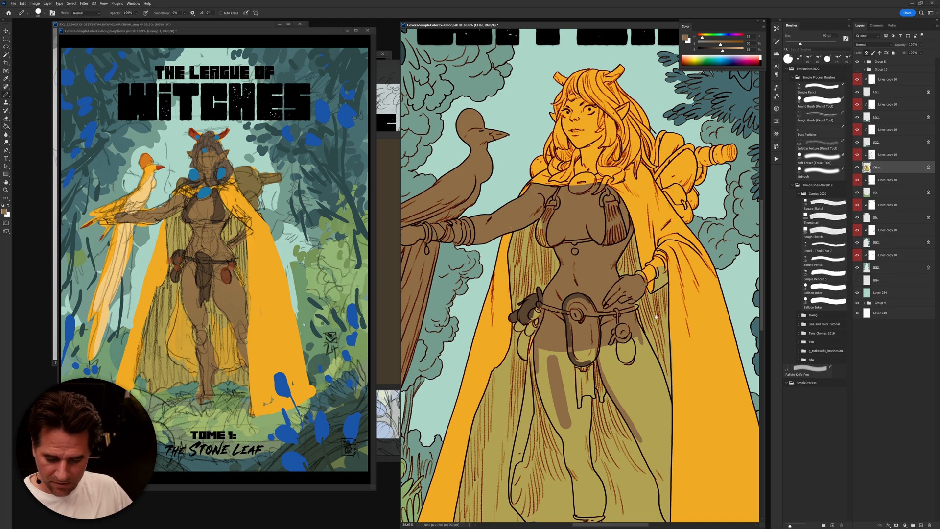
Step: Outline the face and neck along the hairline and fill them with skin brown
mouse_move(603, 148)
left_mouse_down()
mouse_move(595, 173)
mouse_move(575, 169)
mouse_move(582, 152)
mouse_move(563, 118)
mouse_move(575, 87)
mouse_move(605, 103)
mouse_move(603, 148)
left_mouse_up()
key("g")
left_click(597, 138)
key("b")
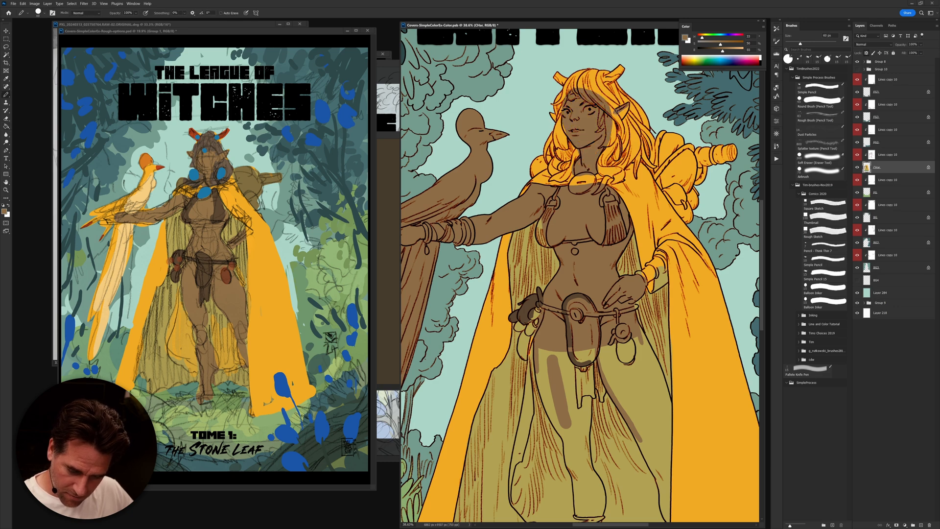
Step: Outline the lower edge of the hair in the color sketch's grey-brown and fill the hair with it
mouse_move(625, 111)
left_mouse_down()
mouse_move(620, 119)
mouse_move(653, 128)
mouse_move(583, 158)
mouse_move(538, 150)
left_mouse_up()
key("ctrl+z")
left_click(229, 165, "alt")
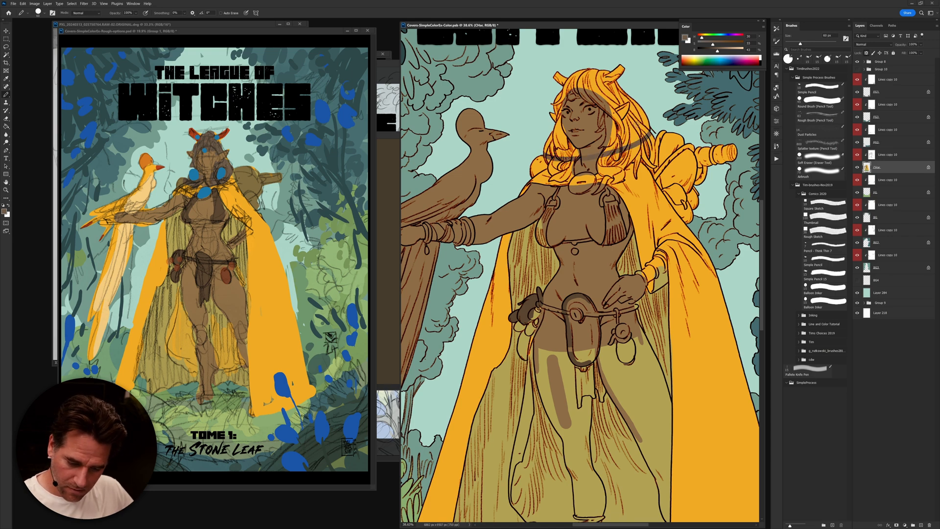
key("g")
left_click(605, 143)
key("b")
left_click(615, 127, "alt")
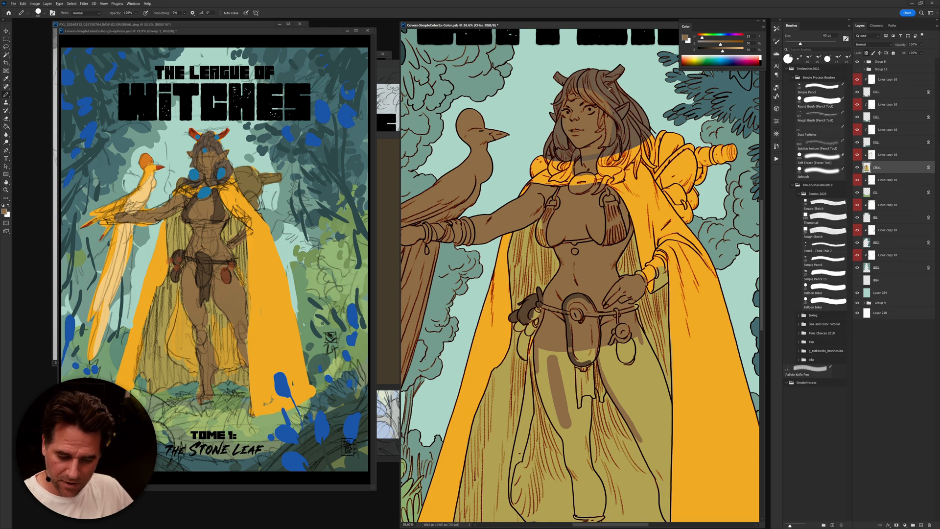
Step: Paint both horns red and the forehead gem blue, using colors sampled from the color sketch
left_click(229, 131, "alt")
mouse_move(623, 66)
left_mouse_down()
mouse_move(607, 82)
mouse_move(613, 73)
mouse_move(561, 78)
left_mouse_up()
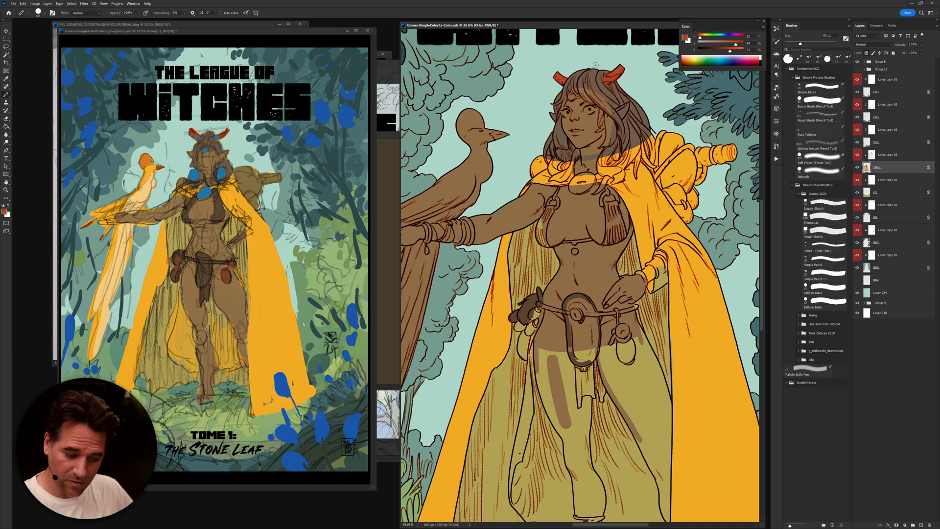
left_click(564, 236, "alt")
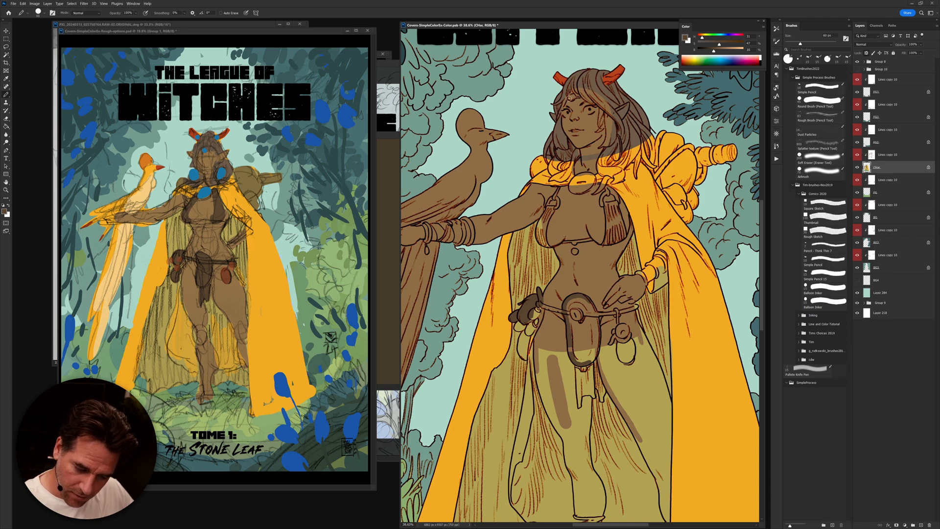
left_click(222, 172, "alt")
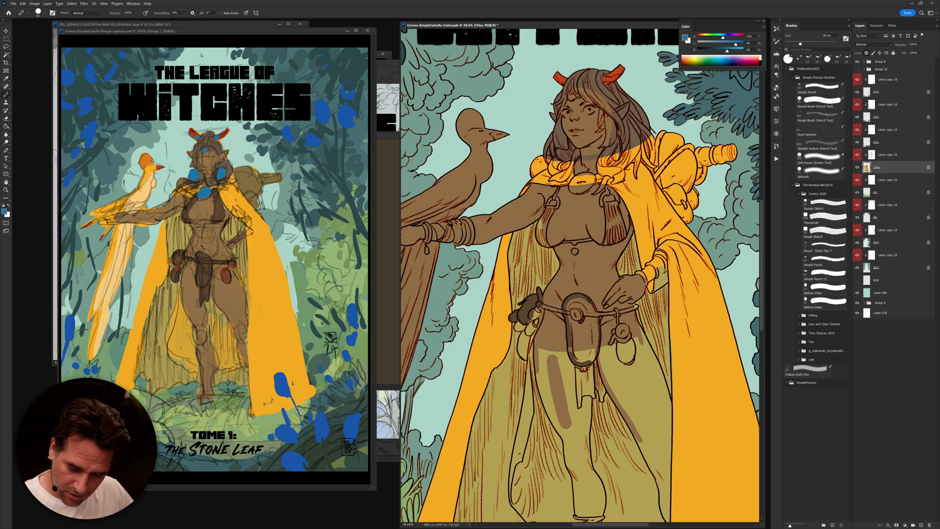
left_click_drag(572, 97, 573, 97)
Step: Extend the grey-brown over the hair's remaining strands, and paint the round shape behind the shoulder olive brown
left_click(566, 91, "alt")
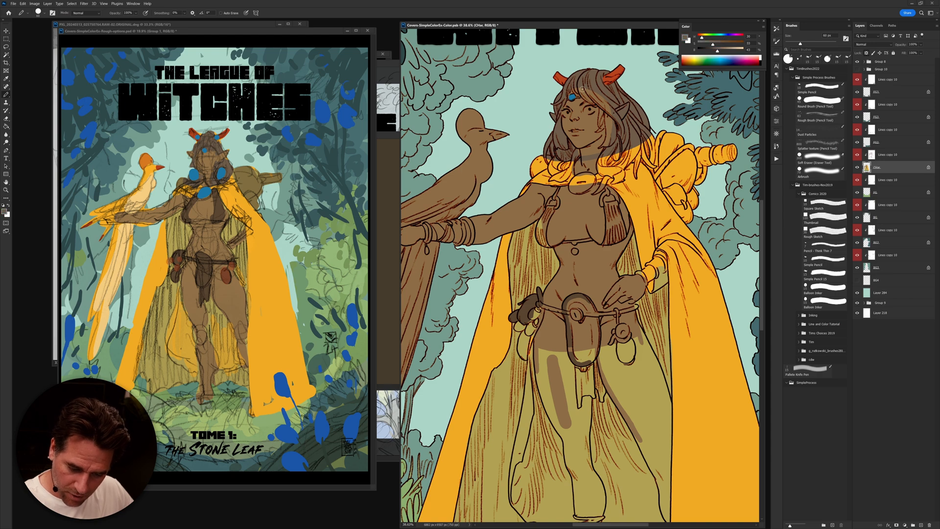
left_click_drag(581, 82, 606, 108)
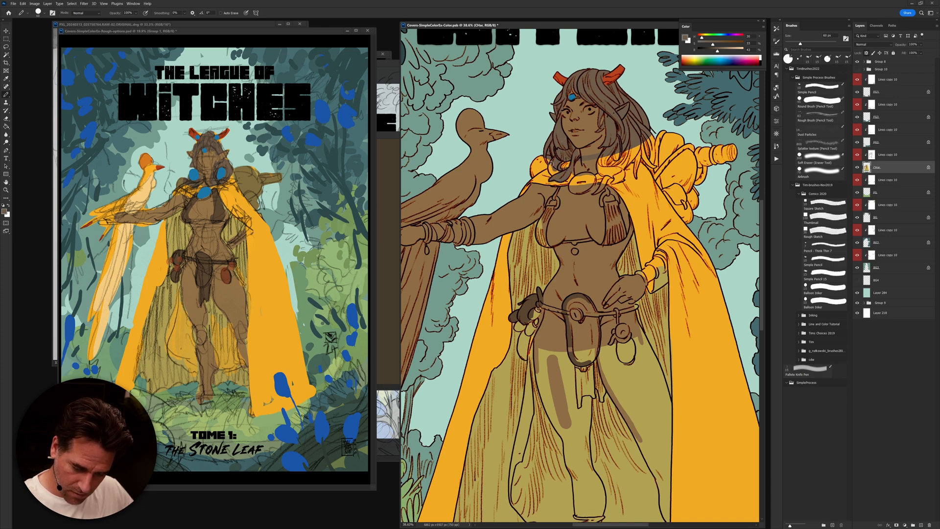
left_click(184, 180, "alt")
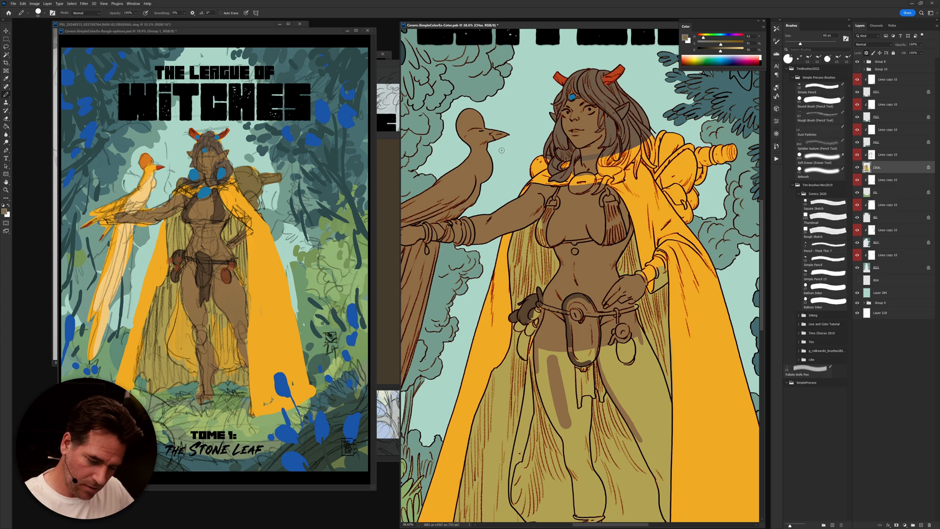
mouse_move(541, 159)
left_mouse_down()
mouse_move(539, 172)
mouse_move(533, 163)
left_mouse_up()
scroll(552, 153, "up", 3)
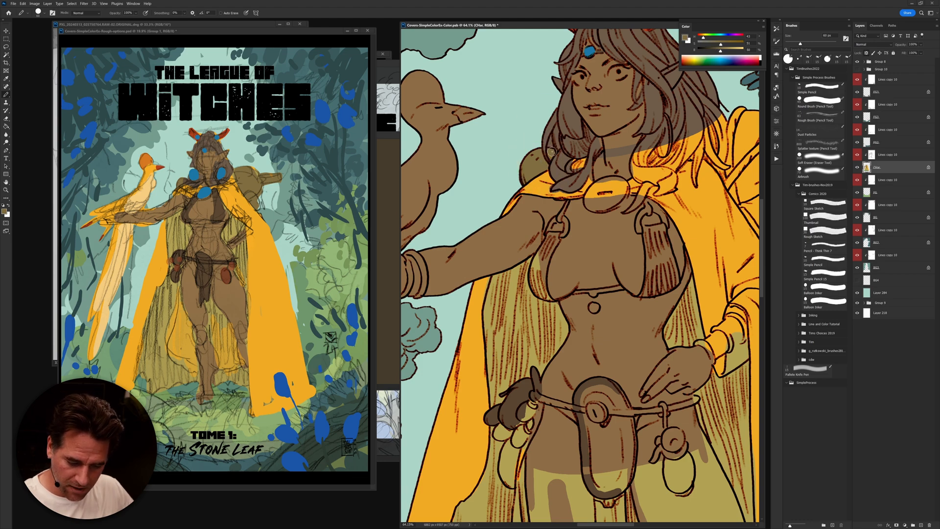
Step: Fill the round shape behind the shoulder with the horns' red, temporarily isolating the character's color layer
mouse_move(714, 313)
left_mouse_down()
mouse_move(646, 335)
mouse_move(649, 385)
mouse_move(659, 387)
left_mouse_up()
left_click(613, 78, "alt")
key("g")
left_click(482, 240)
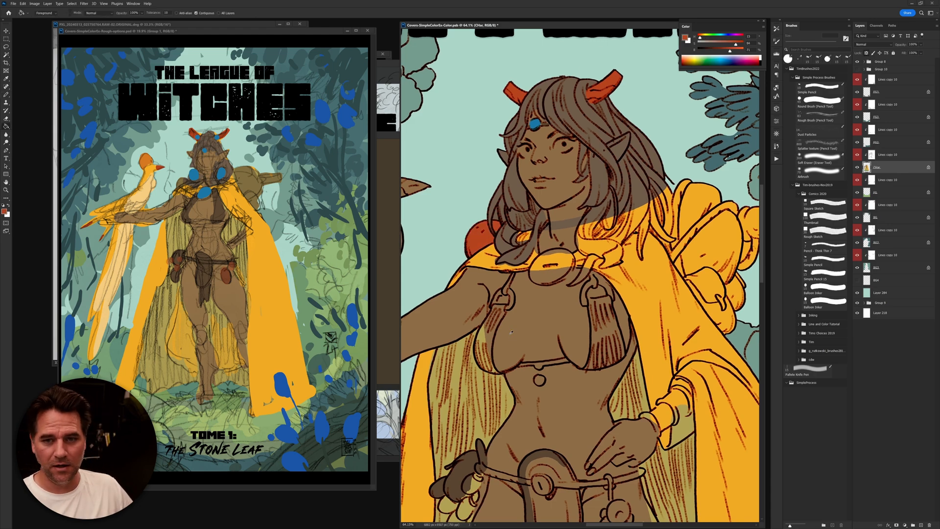
key("ctrl+z")
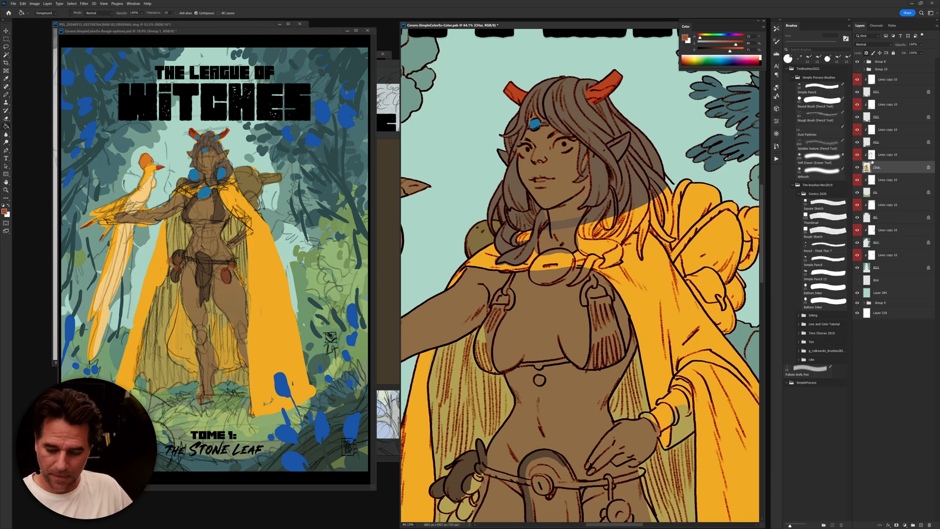
left_click(858, 167, "alt")
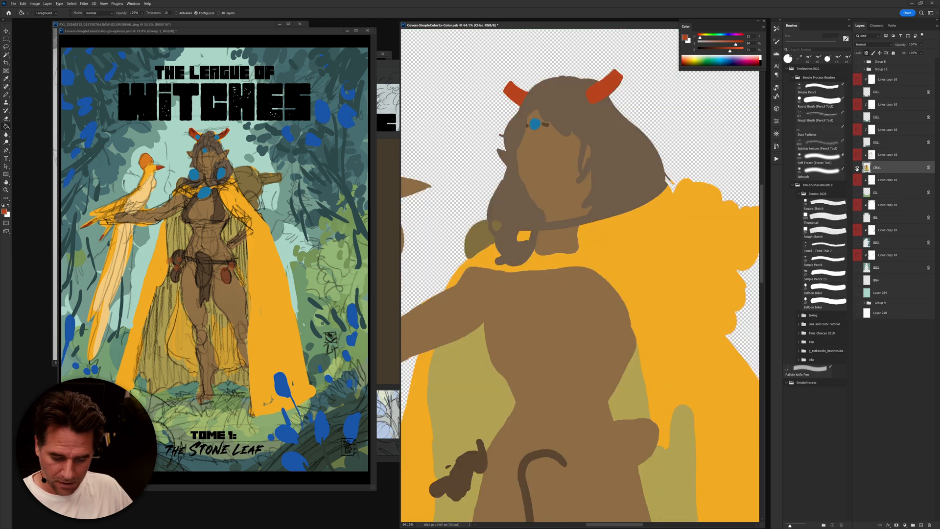
left_click(496, 229)
left_click_drag(493, 228, 550, 205)
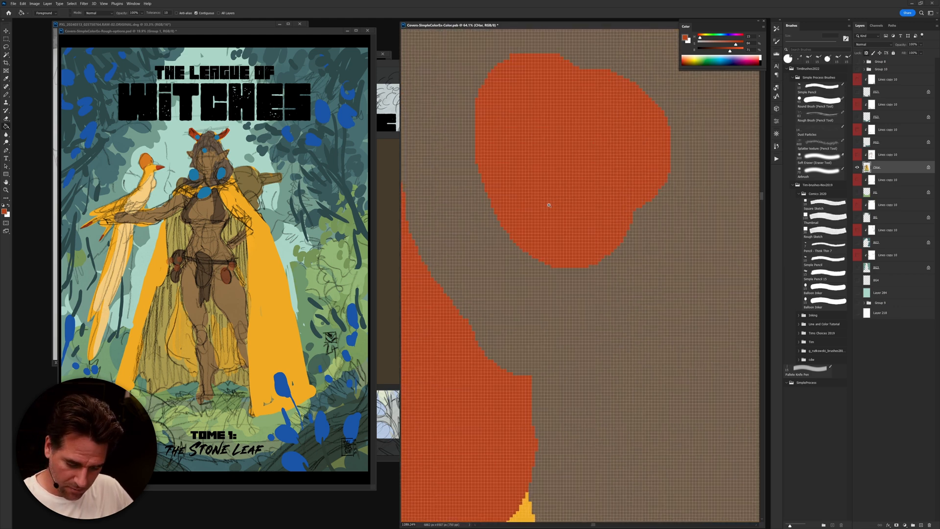
left_click(857, 168, "alt")
Step: Clean up the boundary between the hair, the cape's shoulder and the skin using colors sampled from each area
left_click_drag(590, 298, 576, 337)
left_click_drag(633, 288, 678, 269)
key("b")
left_click(678, 269, "alt")
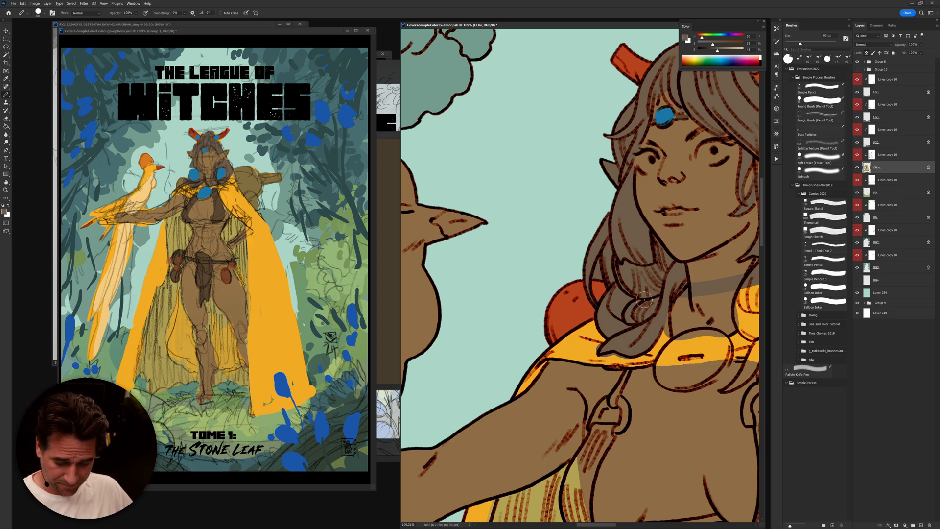
left_click(592, 346, "alt")
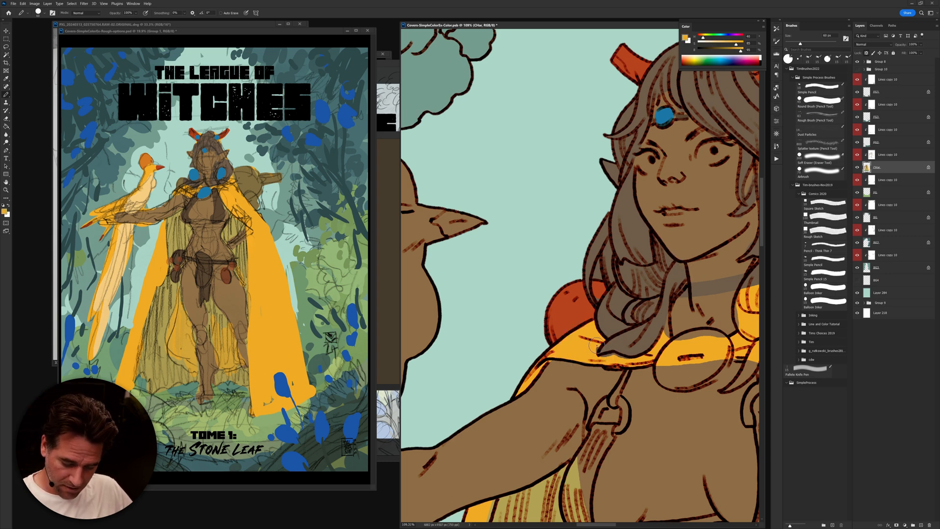
left_click_drag(599, 360, 628, 360)
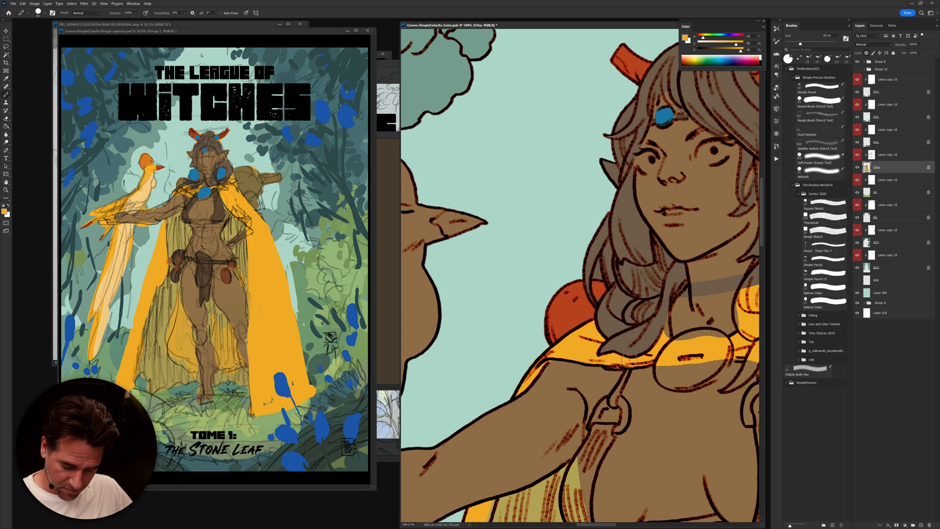
left_click(634, 350, "alt")
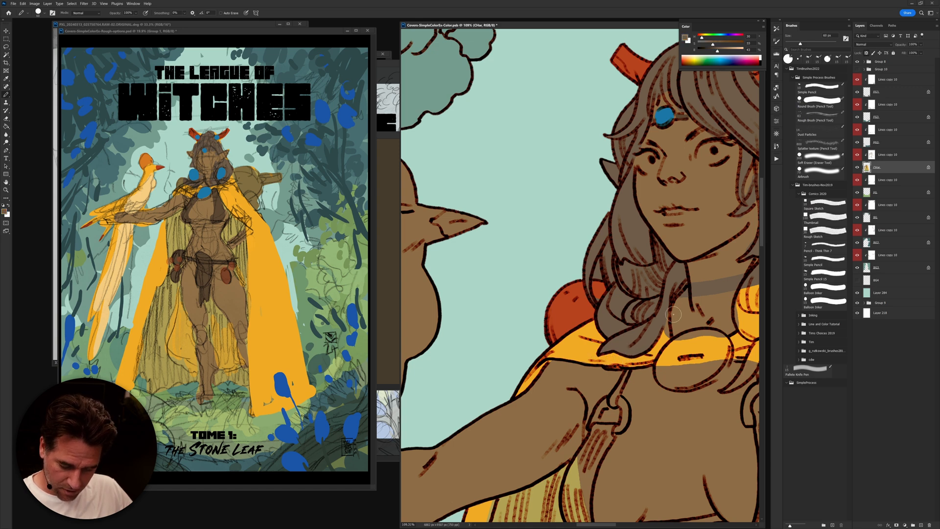
left_click(552, 365, "alt")
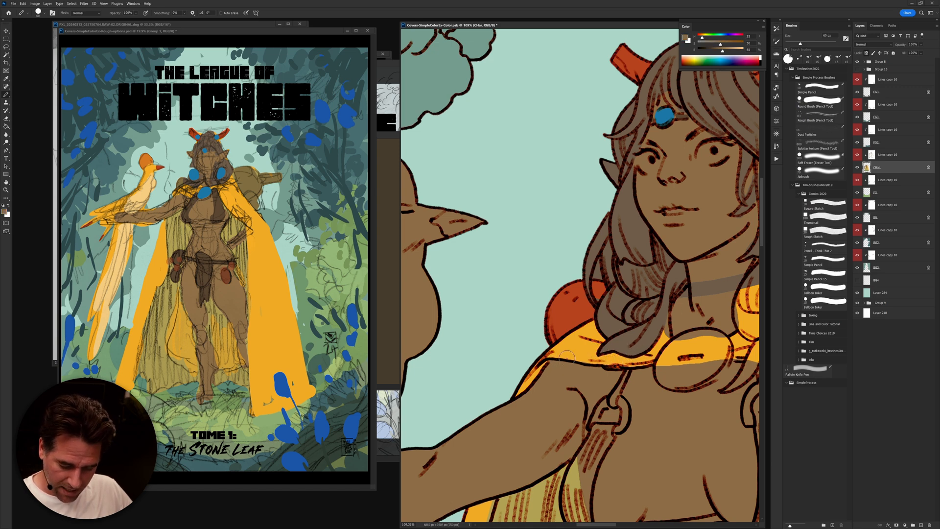
Step: Paint the large cape brooch and the ornaments on both sides of the neck in the forehead gem's blue
left_click(665, 117, "alt")
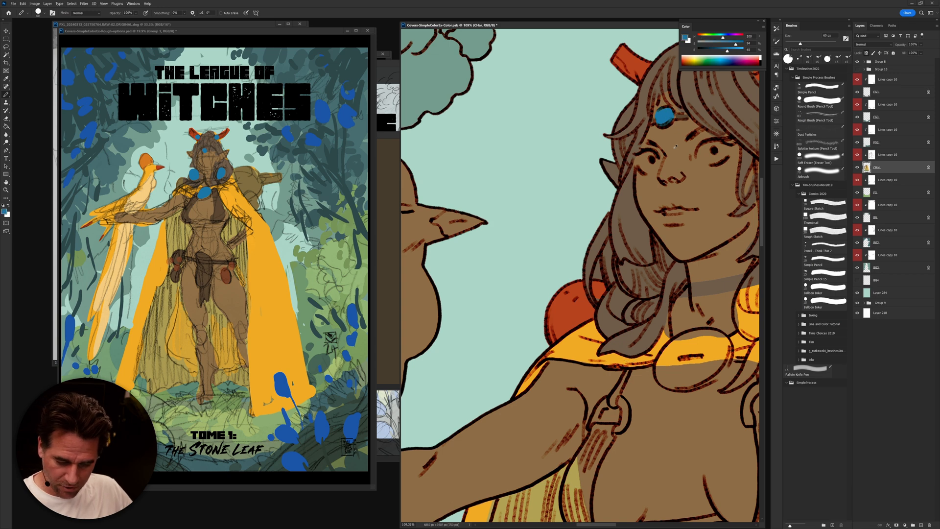
mouse_move(655, 240)
left_mouse_down()
mouse_move(663, 260)
mouse_move(644, 294)
mouse_move(614, 268)
mouse_move(630, 279)
mouse_move(656, 267)
mouse_move(646, 284)
mouse_move(630, 281)
mouse_move(648, 291)
mouse_move(633, 291)
mouse_move(653, 293)
left_mouse_up()
mouse_move(698, 336)
left_mouse_down()
mouse_move(672, 351)
mouse_move(664, 373)
mouse_move(670, 352)
mouse_move(662, 372)
mouse_move(675, 386)
mouse_move(701, 381)
mouse_move(724, 351)
mouse_move(710, 336)
mouse_move(686, 351)
mouse_move(689, 371)
mouse_move(705, 362)
left_mouse_up()
left_click_drag(641, 367, 470, 394)
Step: Touch up the neck's skin and the hair locks around the brooch using the sampled brown and grey-brown
left_click(614, 295, "alt")
mouse_move(600, 310)
left_mouse_down()
mouse_move(592, 330)
mouse_move(595, 310)
mouse_move(568, 343)
left_mouse_up()
left_click(574, 297, "alt")
mouse_move(575, 298)
left_mouse_down()
mouse_move(555, 327)
mouse_move(519, 325)
left_mouse_up()
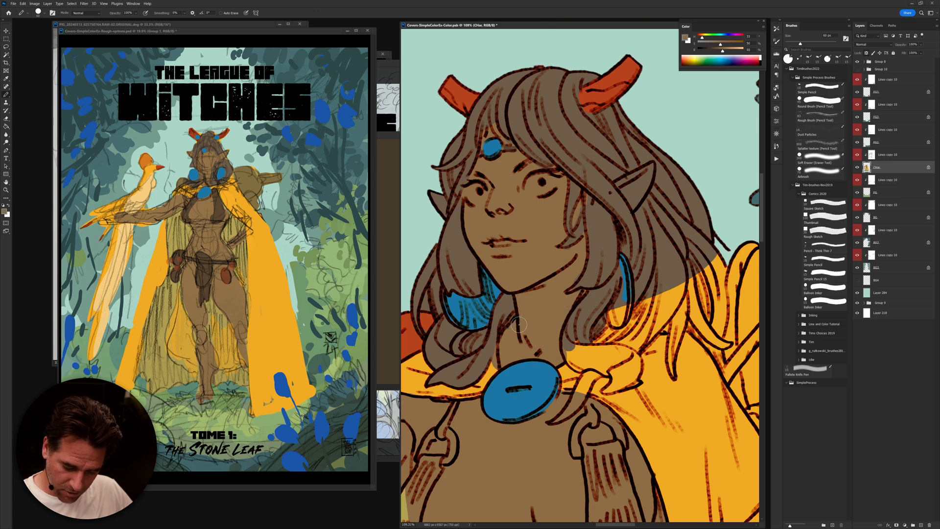
left_click(587, 275, "alt")
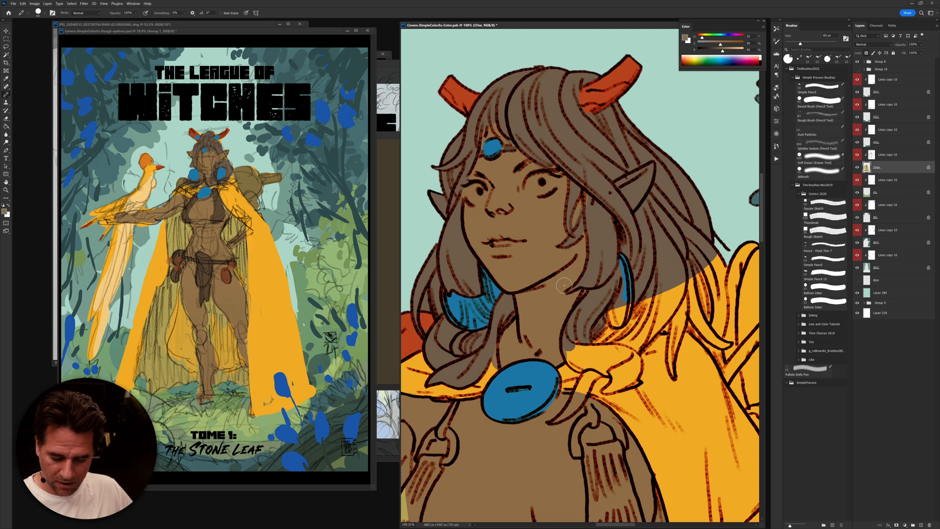
mouse_move(574, 333)
left_mouse_down()
mouse_move(570, 354)
mouse_move(590, 363)
mouse_move(571, 358)
mouse_move(588, 374)
mouse_move(553, 421)
left_mouse_up()
left_click(553, 377, "alt")
mouse_move(556, 385)
left_mouse_down()
mouse_move(545, 407)
mouse_move(600, 373)
mouse_move(616, 376)
mouse_move(610, 389)
mouse_move(629, 385)
mouse_move(636, 354)
left_mouse_up()
Step: Extend the hair's grey-brown over the long locks that fall across the cape and the backpack
left_click(586, 389, "alt")
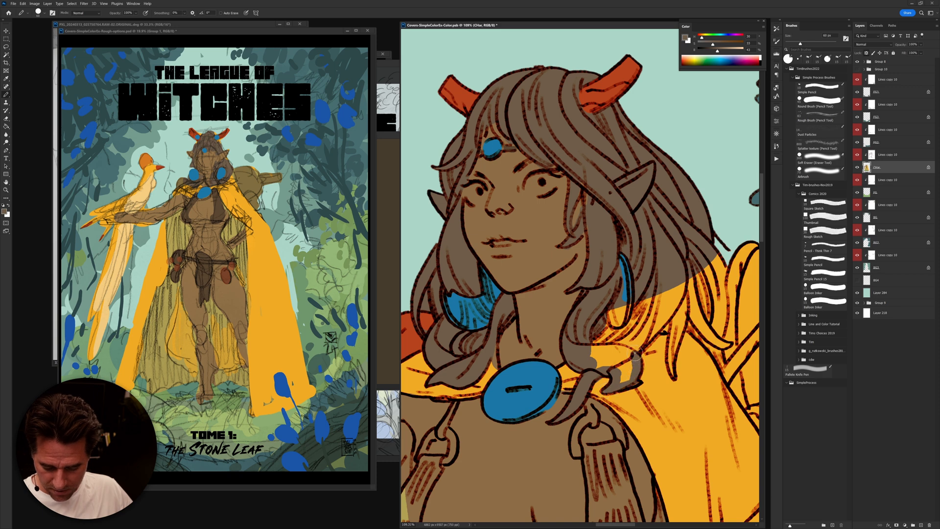
key("g")
left_click(673, 329)
key("b")
mouse_move(672, 380)
left_mouse_down()
mouse_move(675, 314)
mouse_move(681, 293)
mouse_move(673, 351)
mouse_move(690, 278)
mouse_move(614, 233)
mouse_move(620, 285)
mouse_move(592, 262)
mouse_move(626, 305)
mouse_move(630, 255)
mouse_move(618, 193)
mouse_move(642, 196)
mouse_move(614, 178)
mouse_move(631, 200)
left_mouse_up()
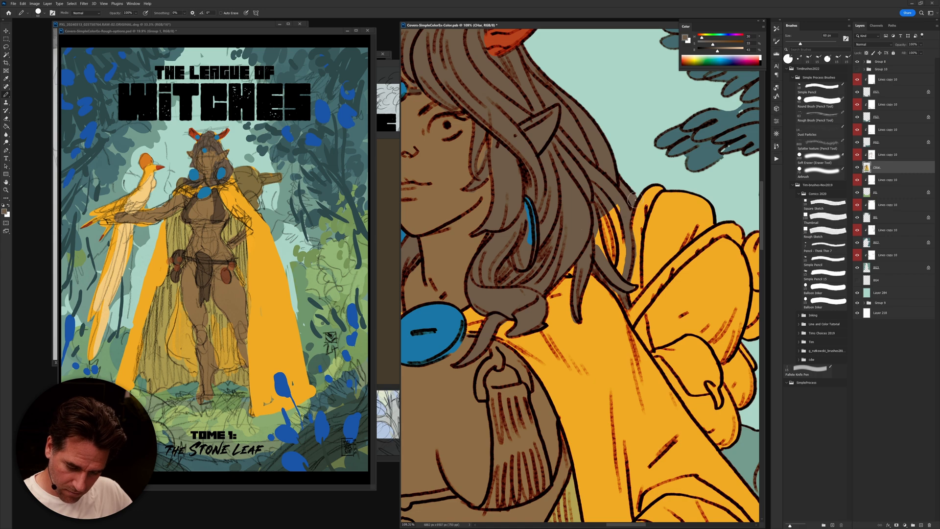
mouse_move(633, 196)
left_mouse_down()
mouse_move(646, 179)
mouse_move(622, 220)
mouse_move(615, 204)
mouse_move(612, 238)
mouse_move(604, 235)
mouse_move(625, 299)
left_mouse_up()
Step: Outline the edge of the backpack in olive brown and fill the whole pack with it
left_click(514, 247, "alt")
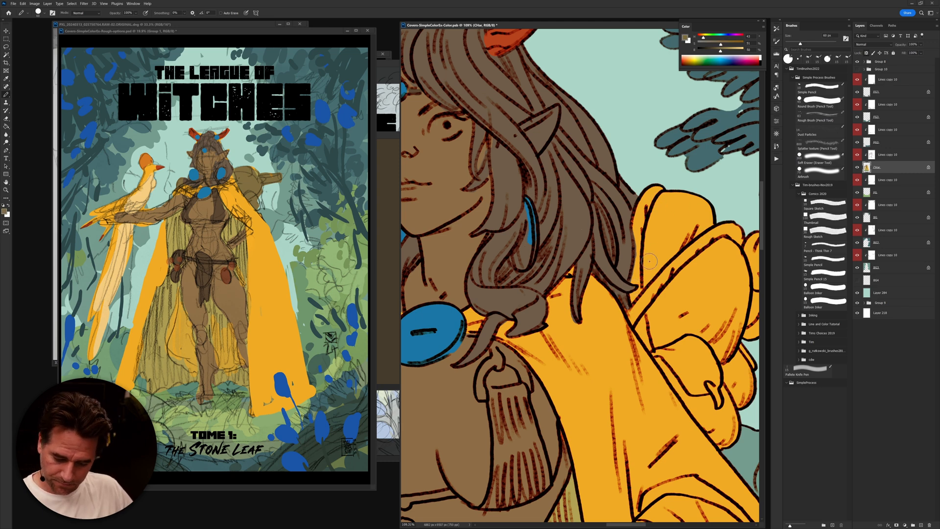
left_click_drag(626, 304, 731, 447)
key("g")
left_click(710, 322)
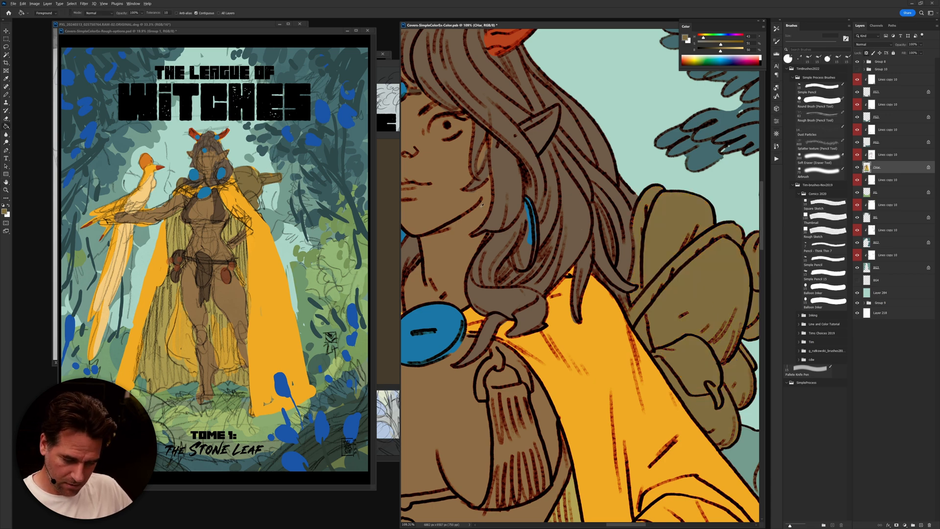
Step: Paint the backpack's straps and the bands around its bedroll reddish brown
left_click(714, 214, "alt")
left_click(738, 240)
key("ctrl+z")
key("b")
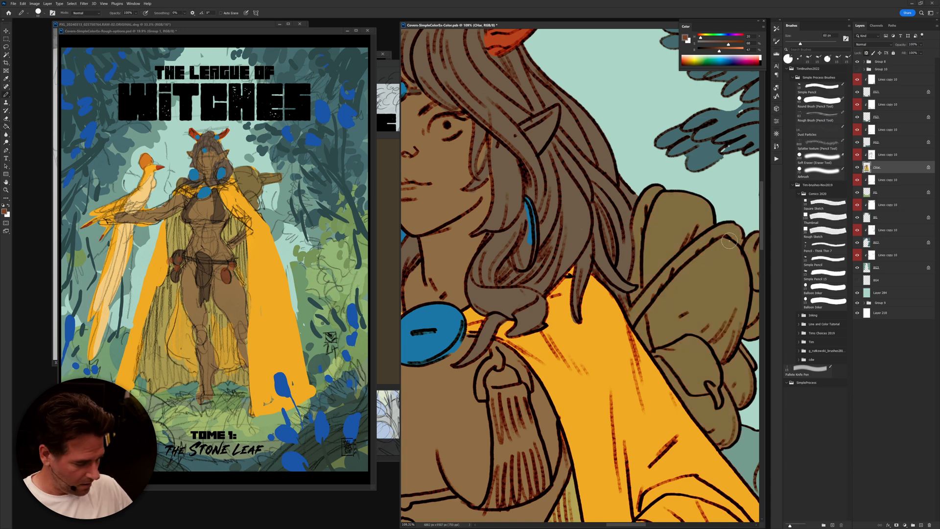
mouse_move(740, 238)
left_mouse_down()
mouse_move(729, 231)
mouse_move(662, 279)
mouse_move(629, 321)
left_mouse_up()
mouse_move(659, 187)
left_mouse_down()
mouse_move(637, 234)
mouse_move(661, 189)
mouse_move(643, 208)
mouse_move(633, 303)
mouse_move(655, 353)
left_mouse_up()
scroll(633, 355, "down", 2)
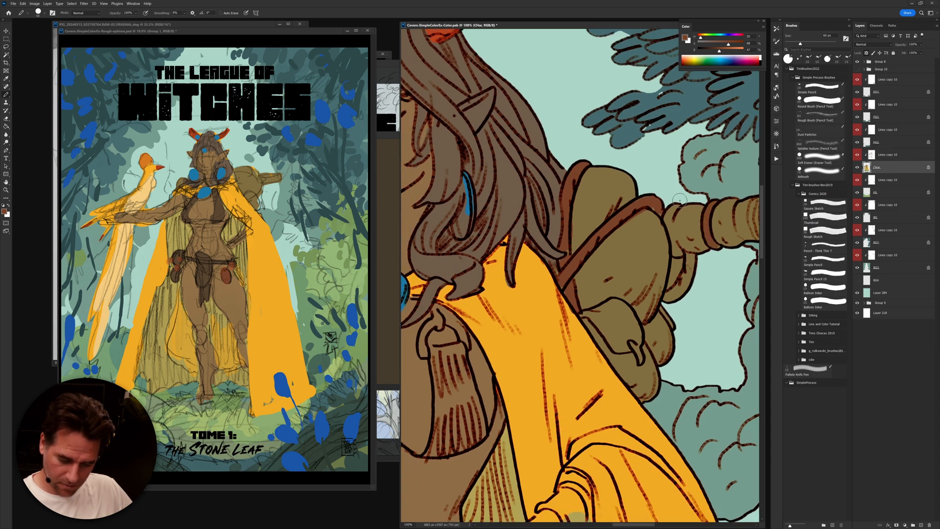
scroll(678, 250, "right", 3)
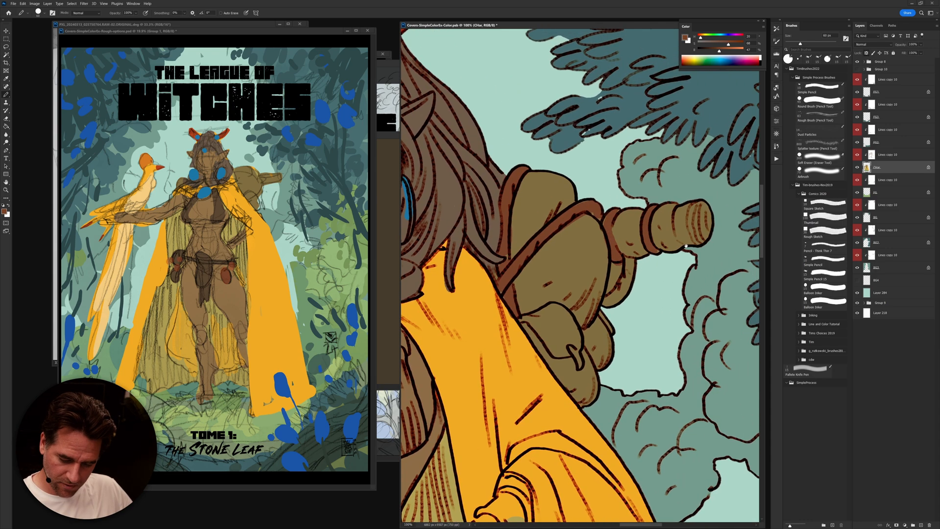
left_click_drag(685, 240, 678, 229)
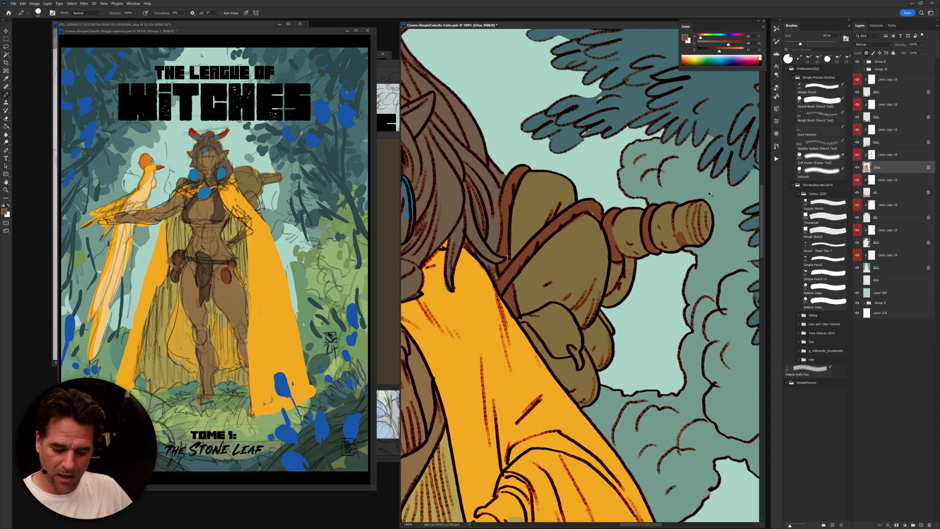
Step: Clear the color from the gap inside the strap loop under the bedroll, and paint the loop reddish brown
left_click(619, 268, "alt")
key("w")
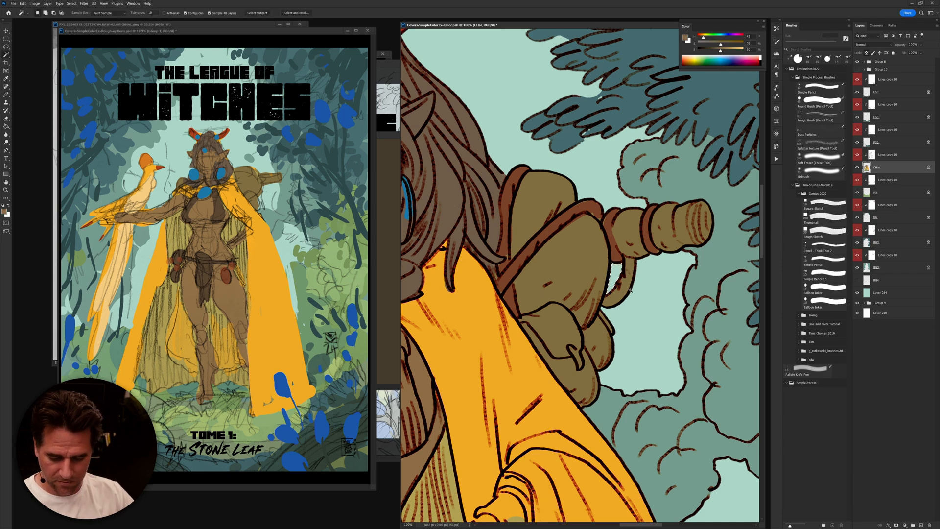
key("b")
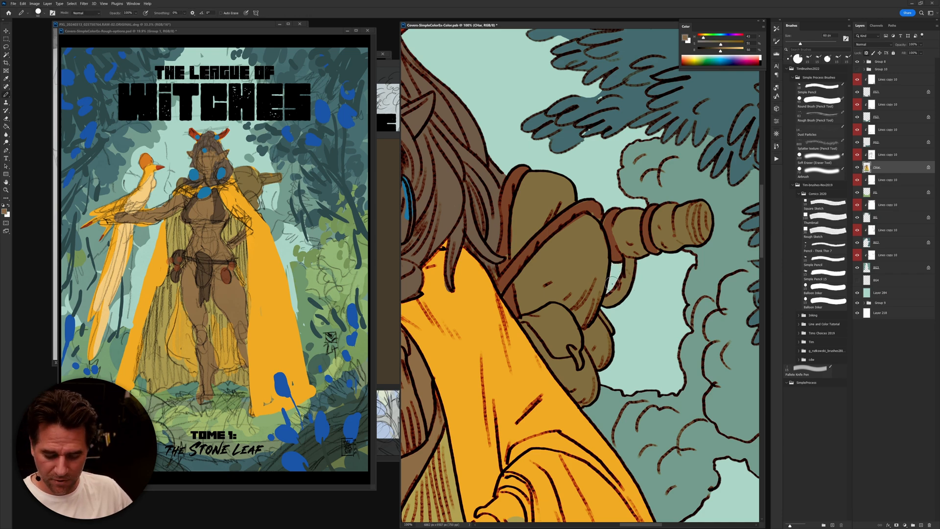
left_click(605, 220, "alt")
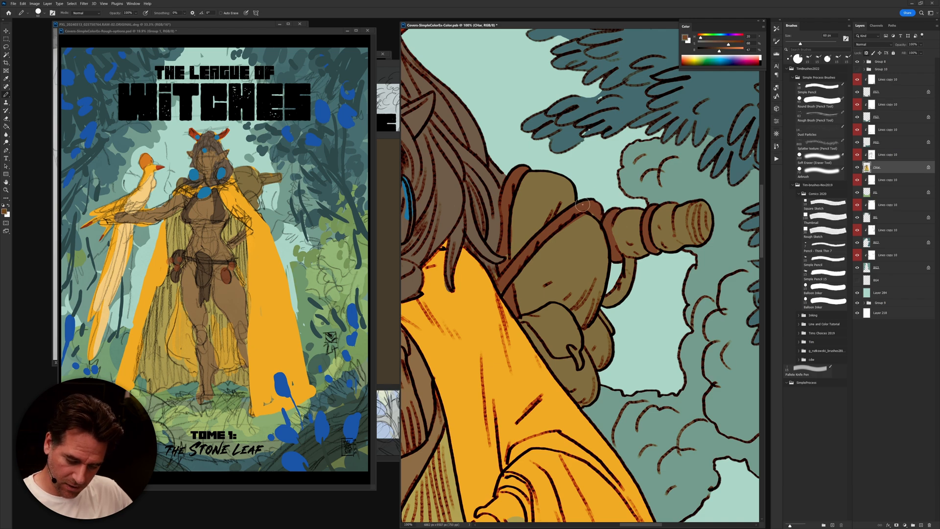
left_click_drag(583, 218, 558, 242)
left_click(591, 226, "alt")
left_click(592, 209, "alt")
left_click_drag(632, 258, 611, 303)
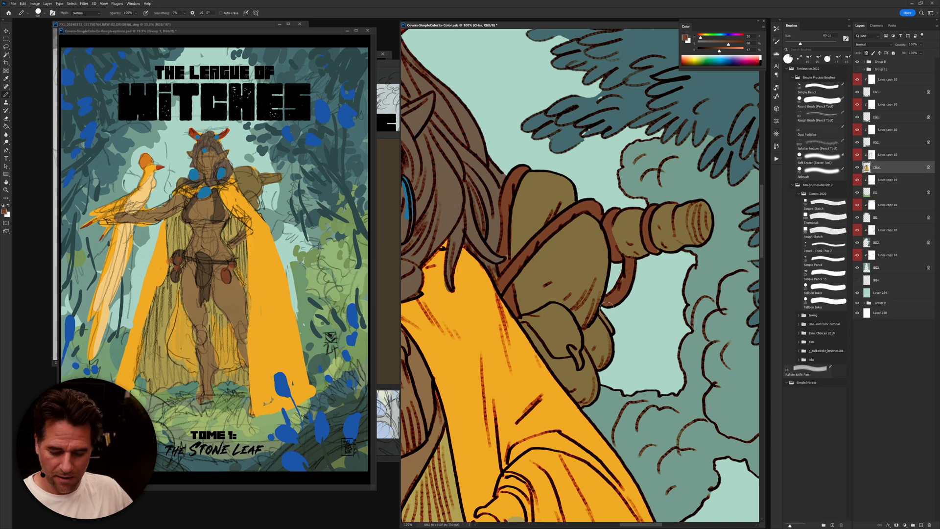
Step: Darken the sampled olive brown and paint the backpack's flapped pouch and the bulge beneath it
left_click(571, 318, "alt")
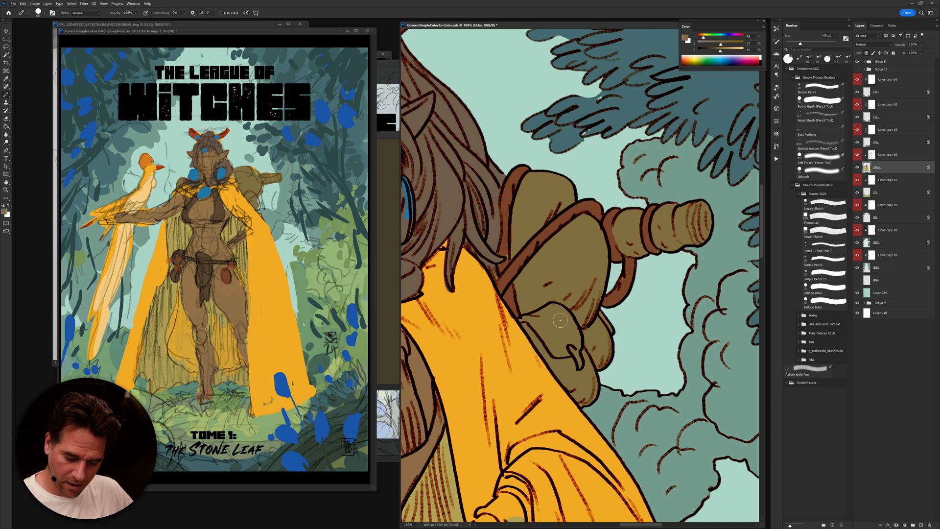
left_click_drag(720, 55, 715, 54)
mouse_move(552, 306)
left_mouse_down()
mouse_move(565, 334)
mouse_move(569, 329)
mouse_move(554, 309)
mouse_move(527, 320)
mouse_move(531, 333)
mouse_move(586, 404)
mouse_move(548, 340)
mouse_move(574, 344)
mouse_move(591, 385)
left_mouse_up()
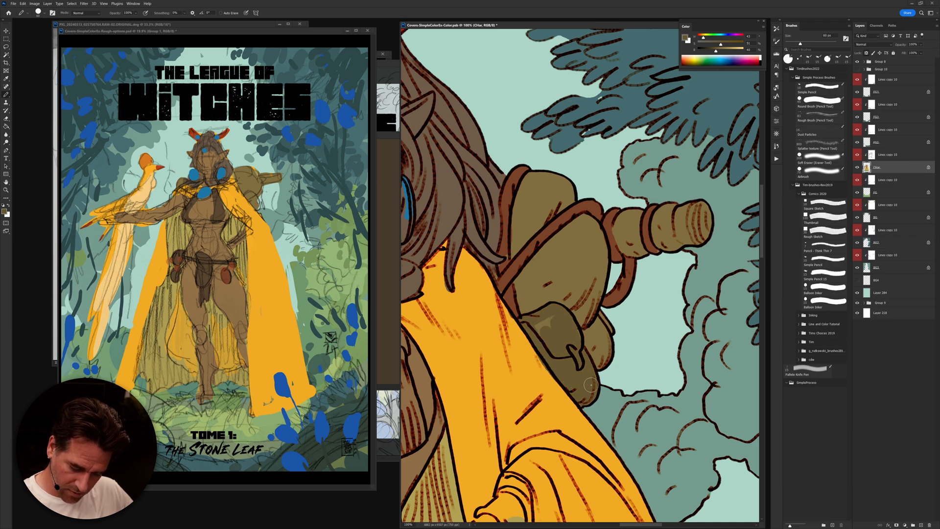
left_click(514, 319, "alt")
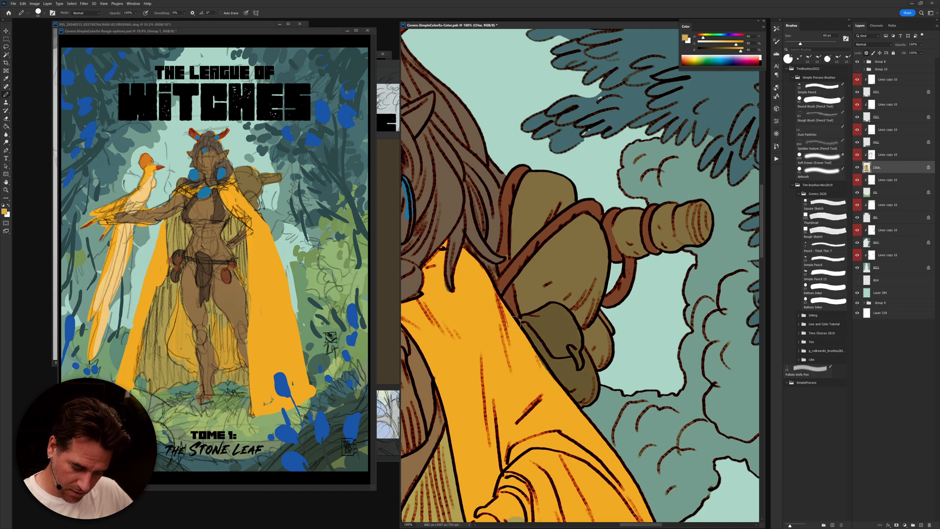
Step: Touch up the strap beside the cape in reddish brown, and paint the bedroll's end and small side pouch darker olive
left_click(506, 293, "alt")
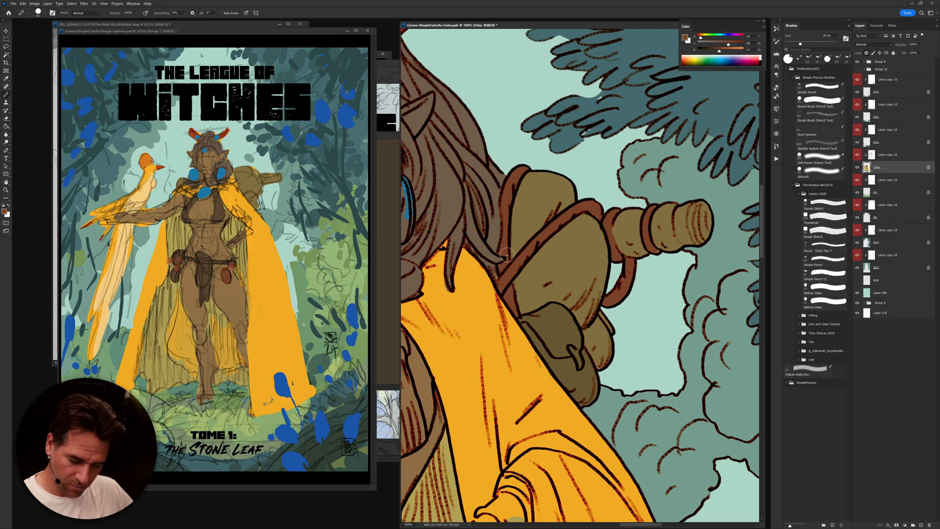
left_click_drag(630, 284, 637, 287)
left_click(582, 338, "alt")
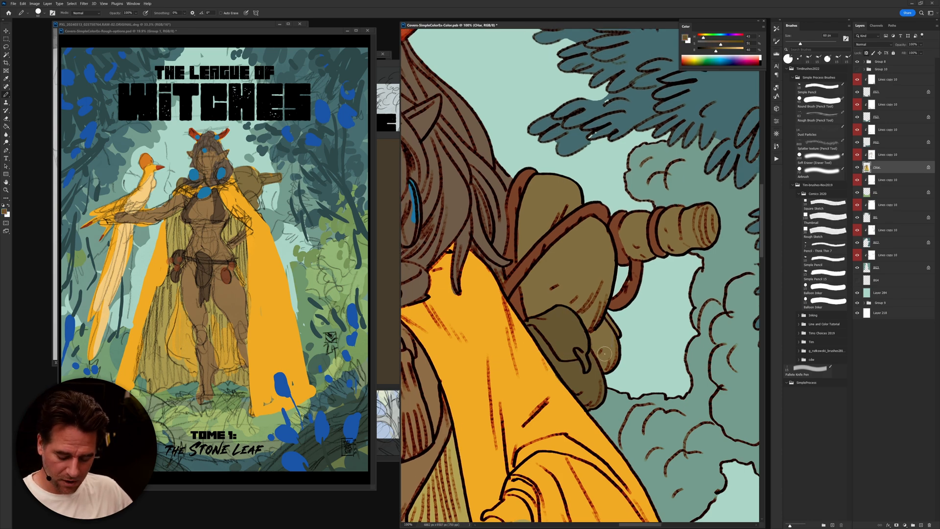
mouse_move(693, 209)
left_mouse_down()
mouse_move(698, 235)
mouse_move(706, 210)
mouse_move(692, 252)
left_mouse_up()
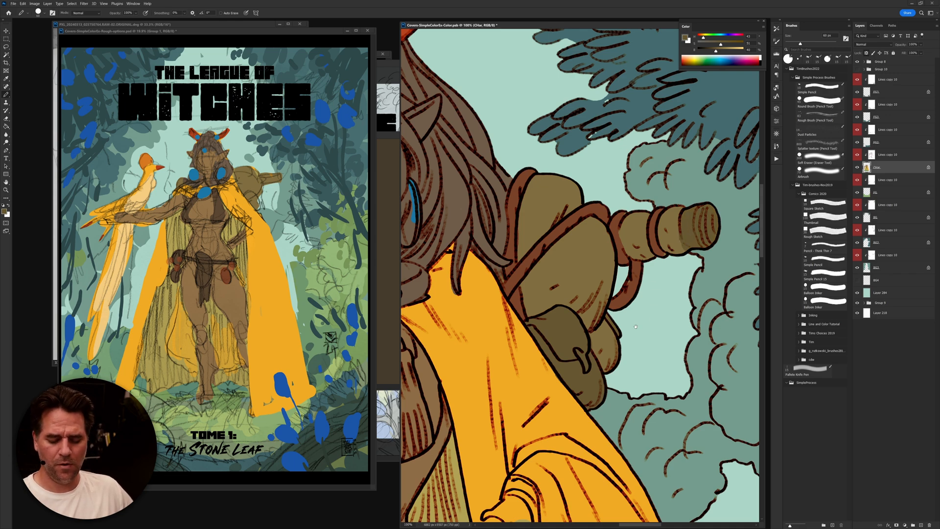
scroll(639, 329, "down", 5)
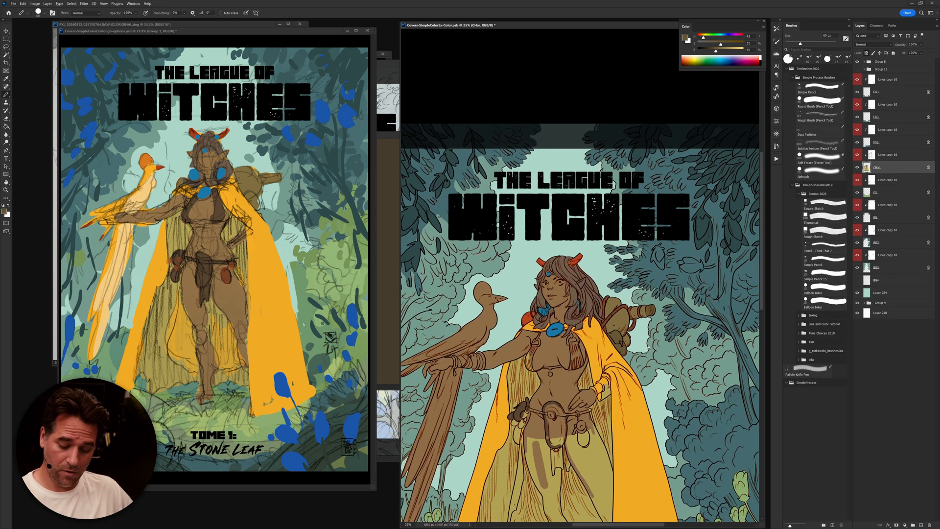
scroll(648, 348, "down", 1)
scroll(637, 347, "up", 5)
scroll(630, 346, "up", 3)
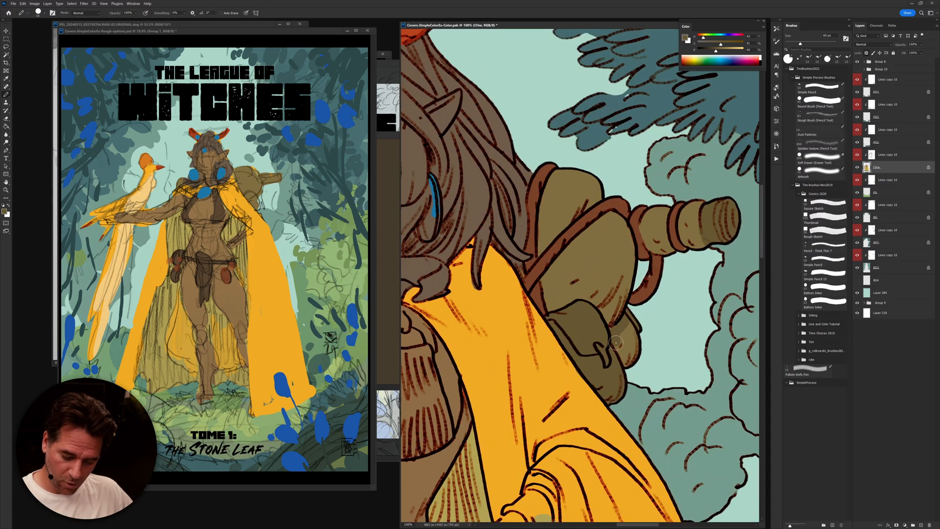
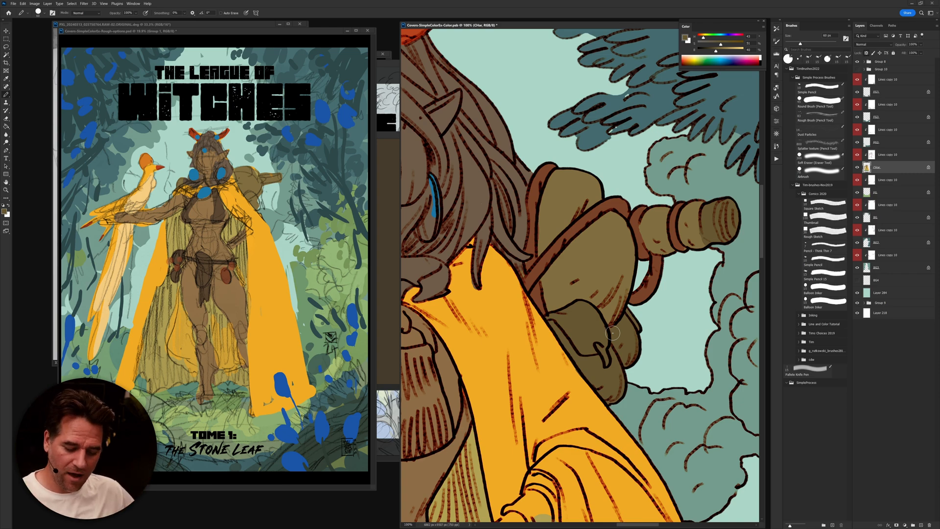
Step: Touch up the cape's yellow and the hair's grey-brown around the lock tips over the shoulder
left_click(494, 272, "alt")
scroll(490, 273, "up", 2)
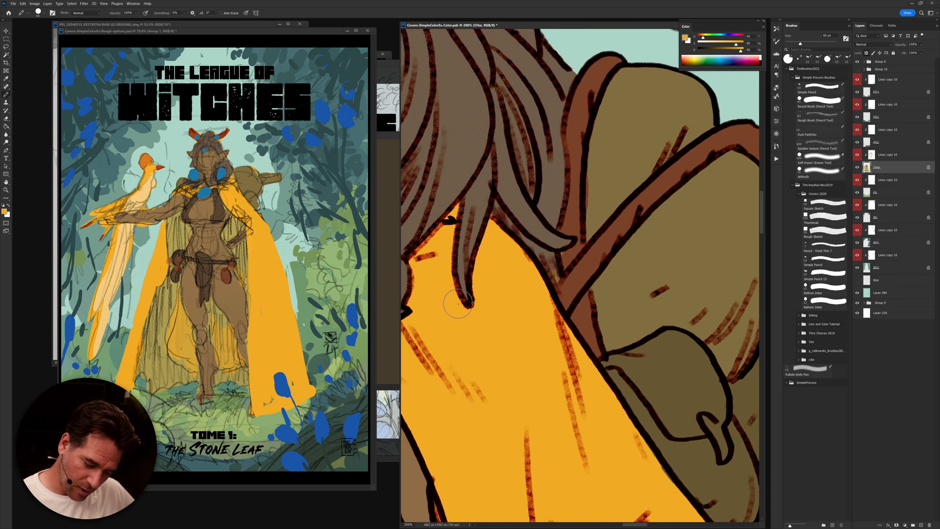
left_click_drag(519, 321, 669, 289)
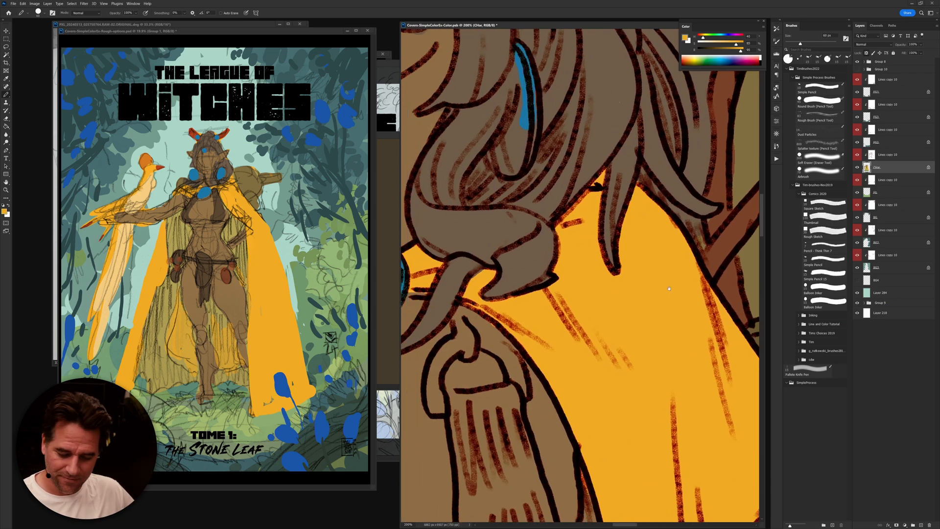
left_click(510, 286, "alt")
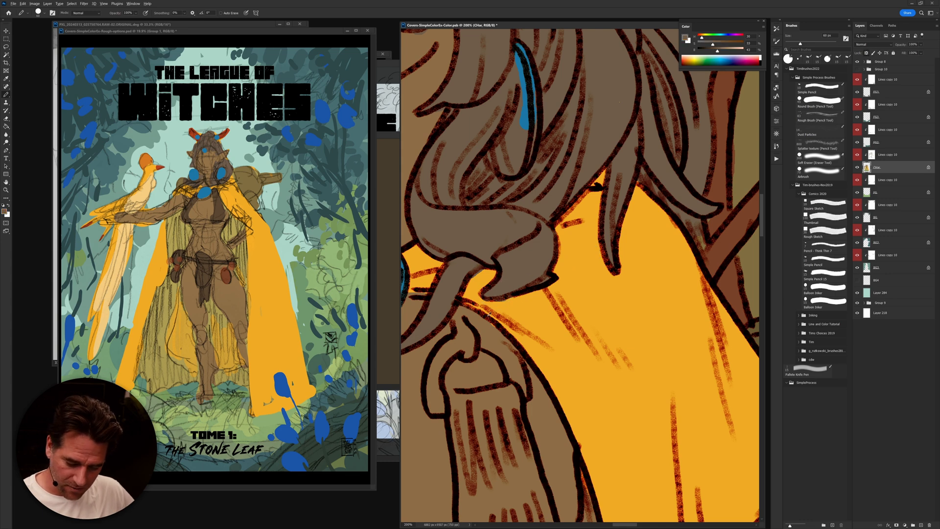
left_click_drag(485, 324, 615, 378)
Step: Fill the remaining part of the long earring within the hair with the sampled blue
left_click(676, 128, "alt")
mouse_move(676, 129)
left_mouse_down()
mouse_move(662, 201)
mouse_move(676, 193)
left_mouse_up()
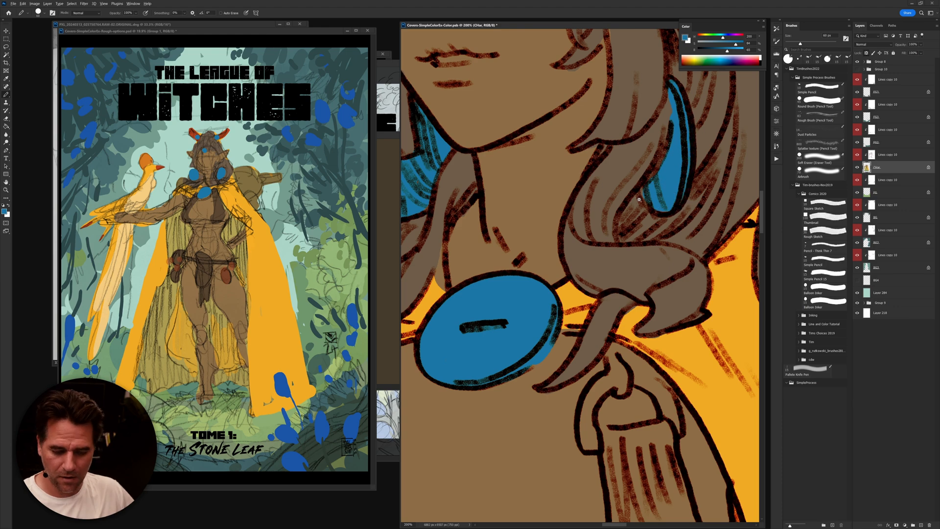
scroll(666, 200, "down", 3)
left_click_drag(666, 200, 646, 200)
Step: Paint blue patches at the base of both horns with the forehead gem's blue, and undo the stray blue strokes on the horns
left_click_drag(593, 120, 619, 200)
left_click(620, 199, "ctrl")
left_click(620, 199, "ctrl")
left_click(522, 77, "alt")
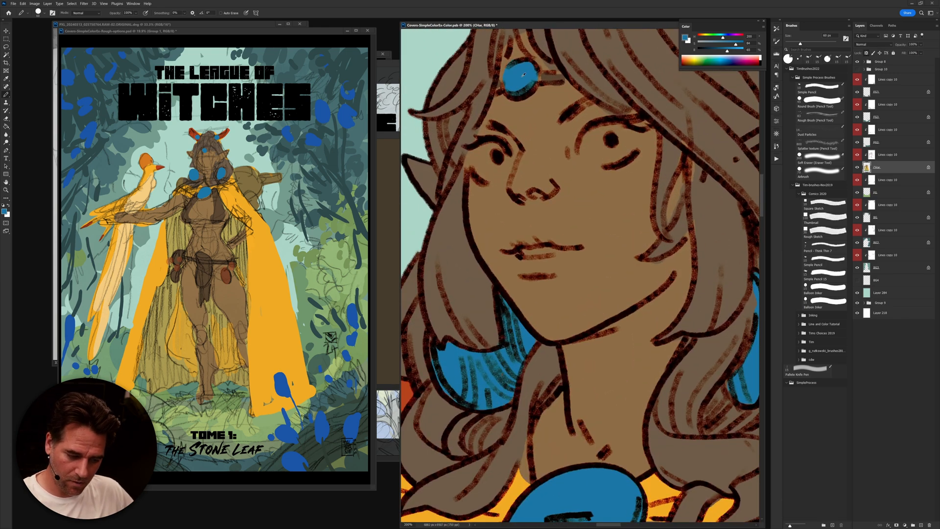
left_click_drag(617, 245, 575, 339)
left_click_drag(630, 188, 603, 275)
mouse_move(647, 179)
left_mouse_down()
mouse_move(629, 181)
mouse_move(642, 183)
mouse_move(659, 151)
mouse_move(705, 138)
left_mouse_up()
left_click_drag(602, 224, 708, 247)
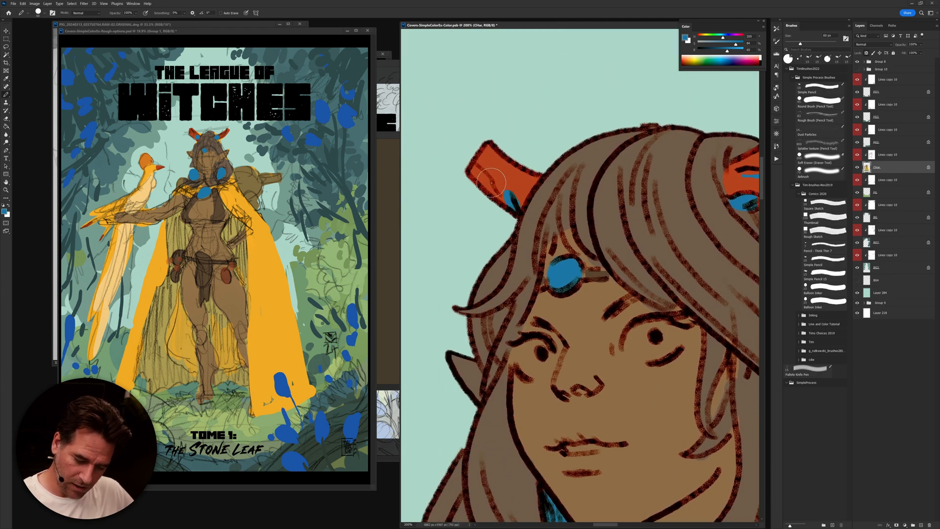
left_click_drag(474, 168, 503, 198)
left_click_drag(699, 249, 603, 266)
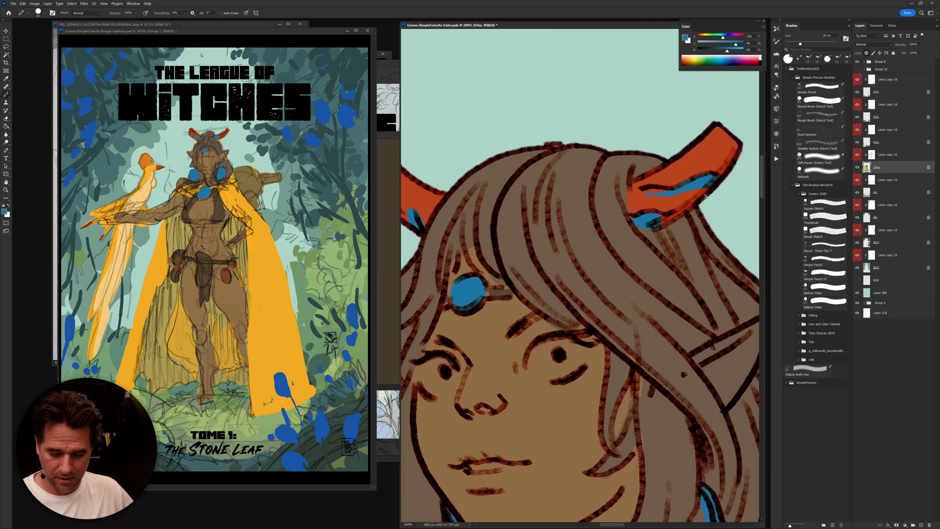
key("ctrl+z")
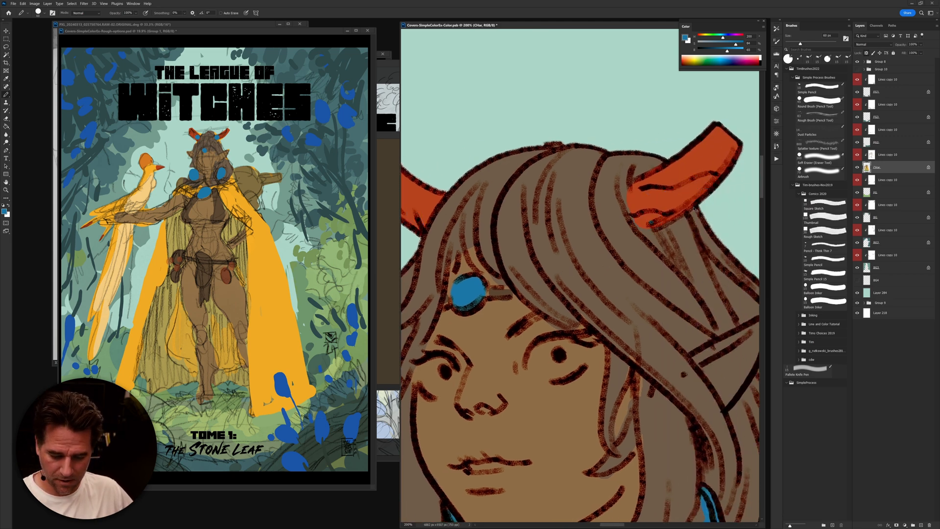
Step: Paint the whites of both eyes in a pale beige lightened and desaturated from the sampled skin tone
mouse_move(559, 377)
left_mouse_down()
mouse_move(571, 294)
mouse_move(602, 239)
left_mouse_up()
left_click(602, 238, "alt")
mouse_move(723, 52)
left_mouse_down()
mouse_move(732, 51)
mouse_move(714, 45)
left_mouse_up()
mouse_move(600, 210)
left_mouse_down()
mouse_move(579, 220)
mouse_move(591, 224)
mouse_move(599, 211)
mouse_move(610, 229)
left_mouse_up()
left_click_drag(732, 51, 735, 52)
key("g")
left_click(610, 224)
key("b")
mouse_move(608, 215)
left_mouse_down()
mouse_move(616, 219)
mouse_move(577, 222)
left_mouse_up()
mouse_move(482, 224)
left_mouse_down()
mouse_move(474, 227)
mouse_move(490, 230)
mouse_move(483, 245)
mouse_move(478, 225)
mouse_move(485, 247)
left_mouse_up()
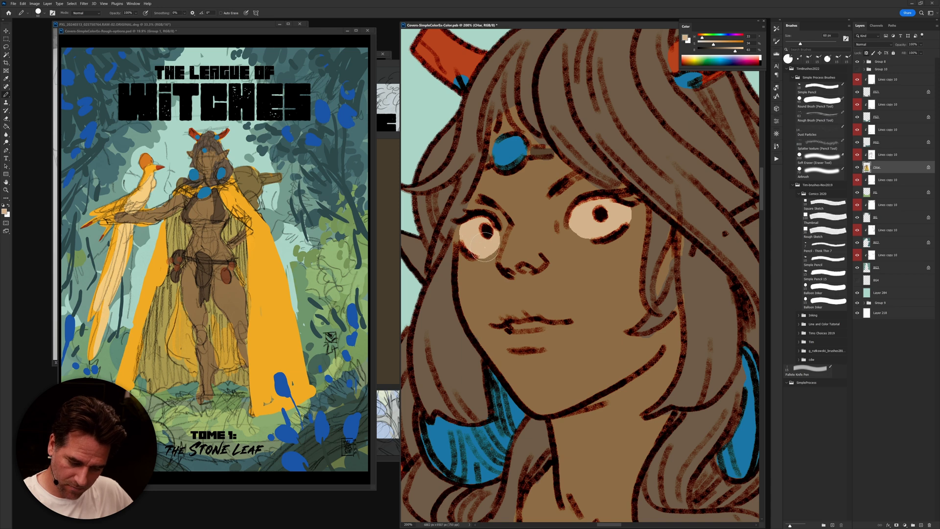
Step: Tint the nose with a slightly redder version of the sampled skin brown at 30% brush opacity
left_click(678, 155, "alt")
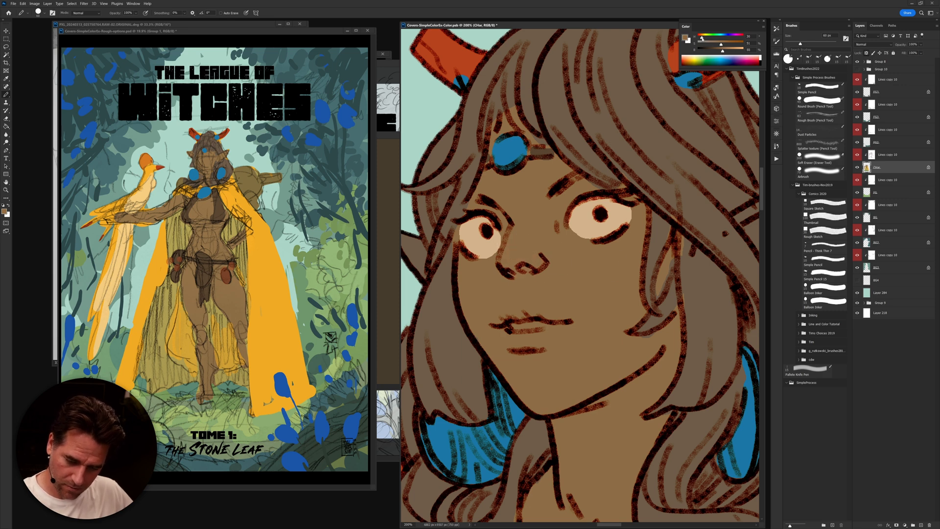
left_click_drag(702, 40, 700, 39)
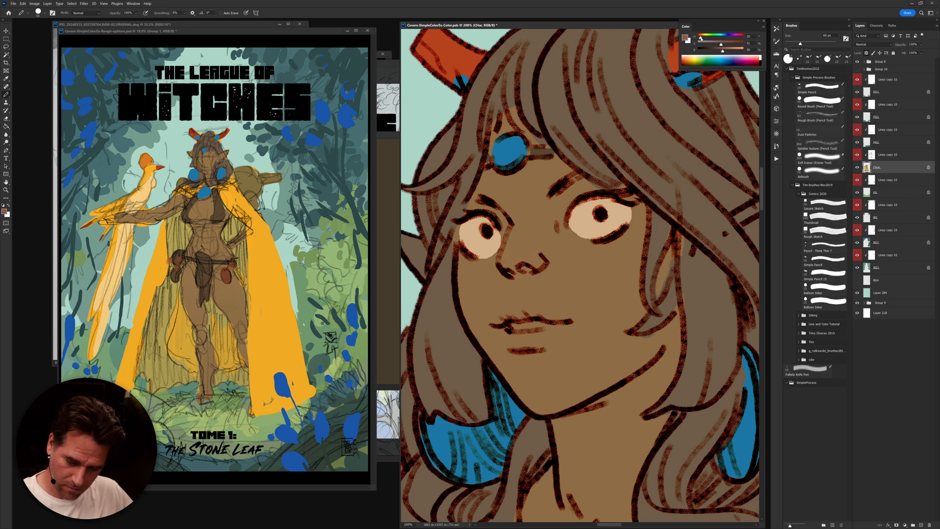
key("3")
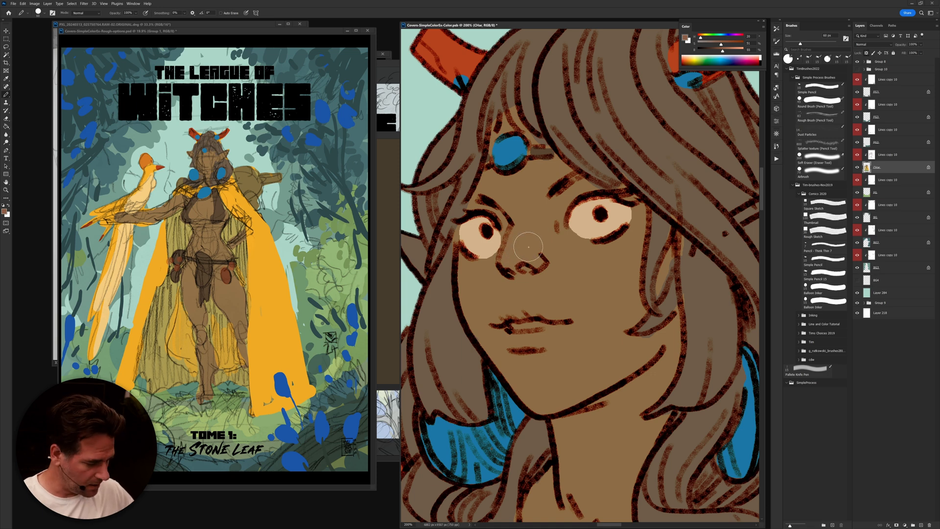
left_click_drag(523, 257, 533, 244)
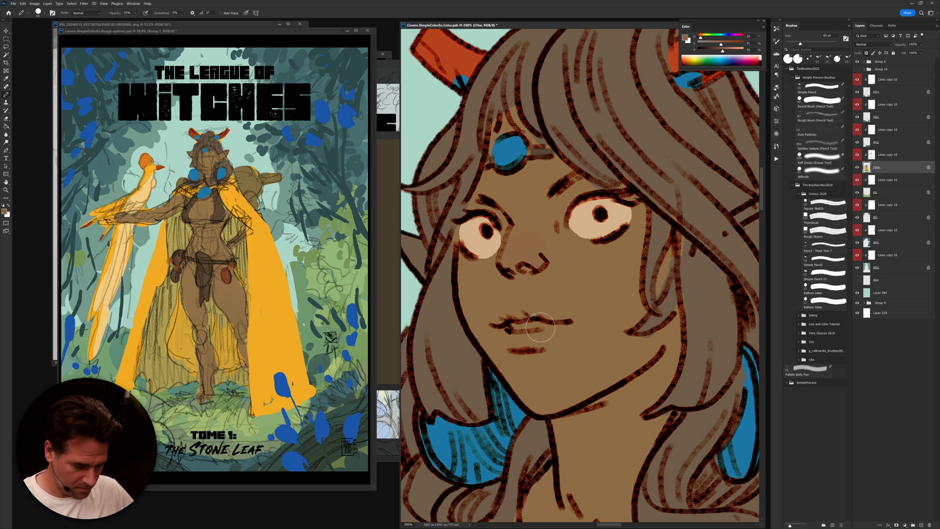
Step: Shift the sampled skin brown to a darker, more saturated red-brown and tint both lips at 30% opacity
left_click(555, 305, "alt")
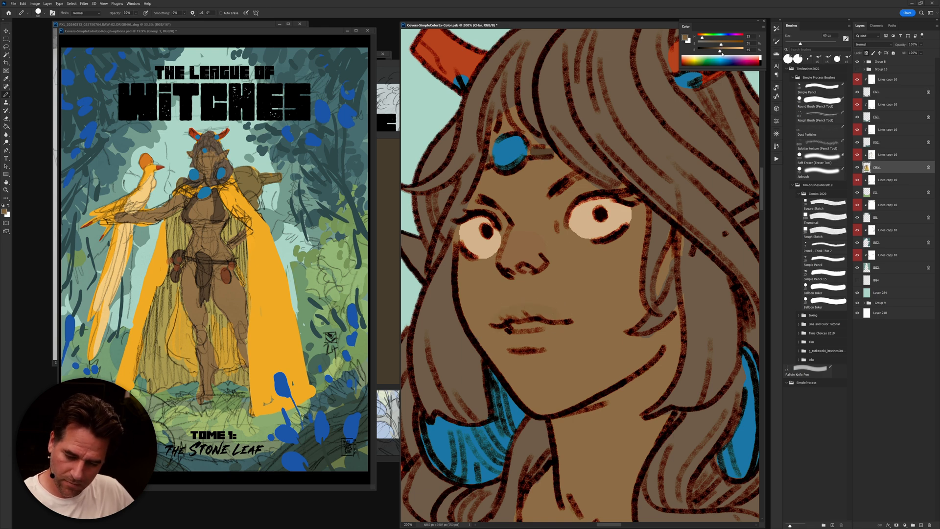
left_click_drag(721, 48, 728, 45)
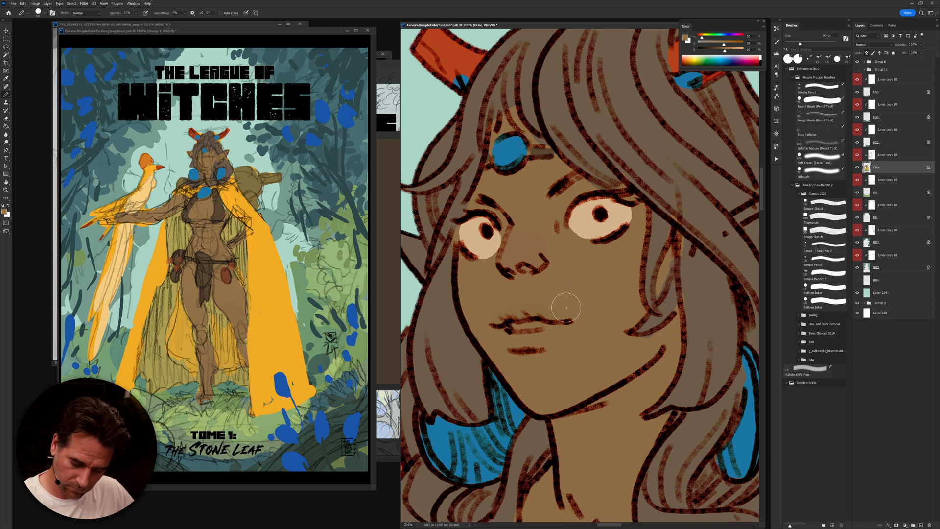
left_click_drag(728, 51, 721, 51)
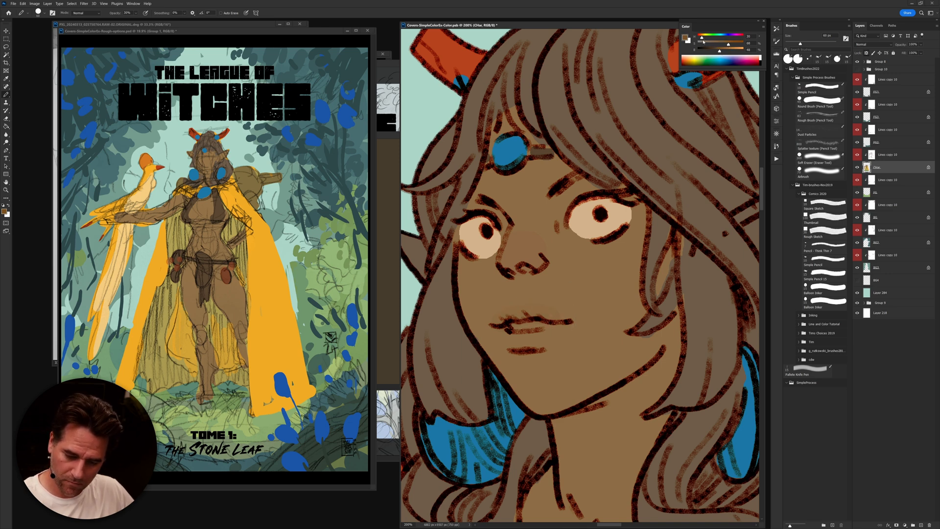
left_click_drag(702, 38, 700, 39)
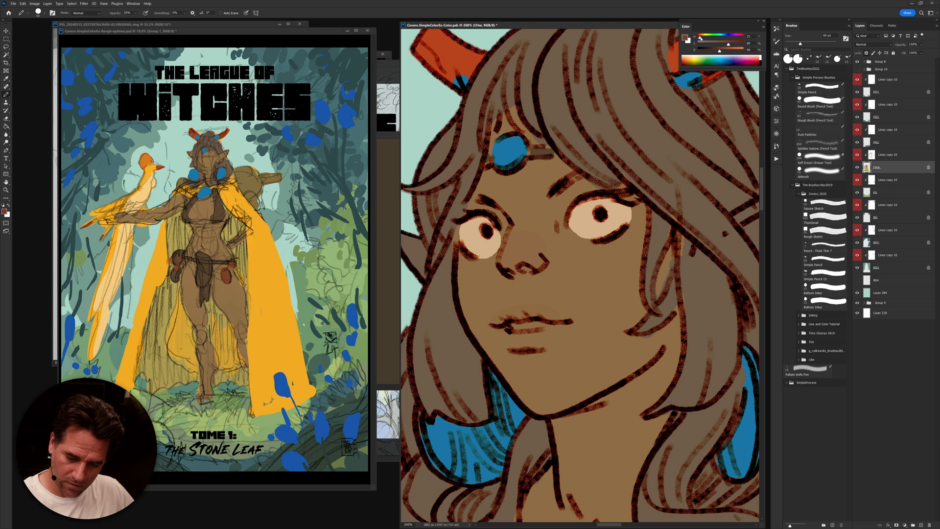
mouse_move(545, 320)
left_mouse_down()
mouse_move(502, 320)
mouse_move(526, 329)
mouse_move(509, 341)
mouse_move(548, 341)
left_mouse_up()
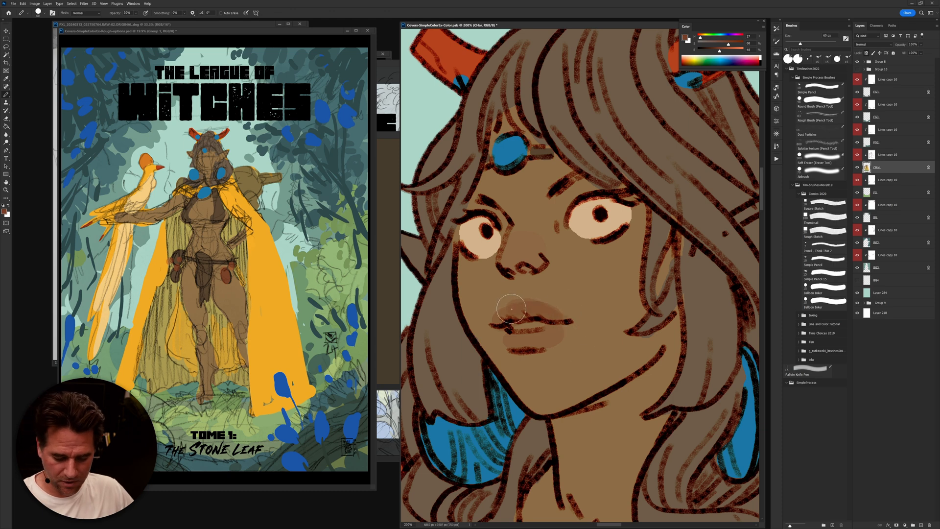
Step: Define the lip shapes with the sampled lip color at 100% opacity, using a much smaller brush
left_click(550, 310, "alt")
key("0")
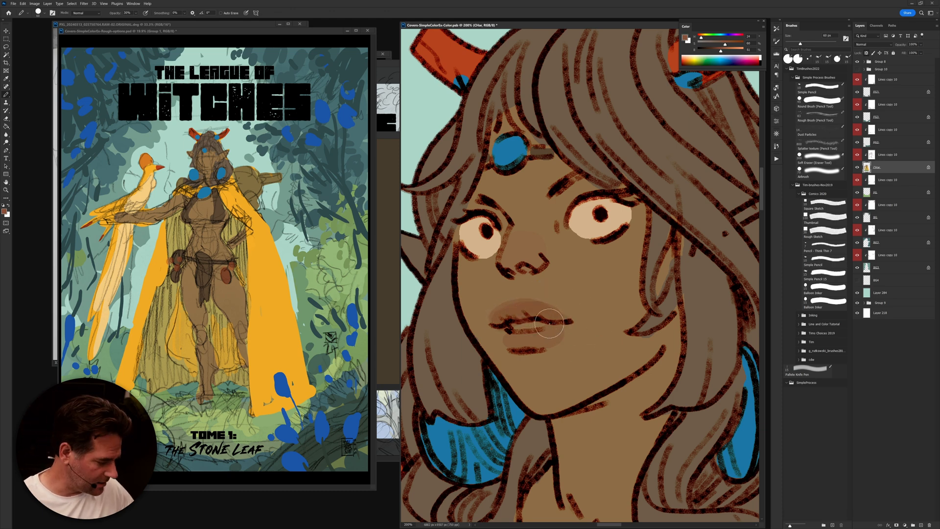
key("bracketleft")
key("bracketleft")
key("bracketleft")
key("bracketleft")
key("bracketleft")
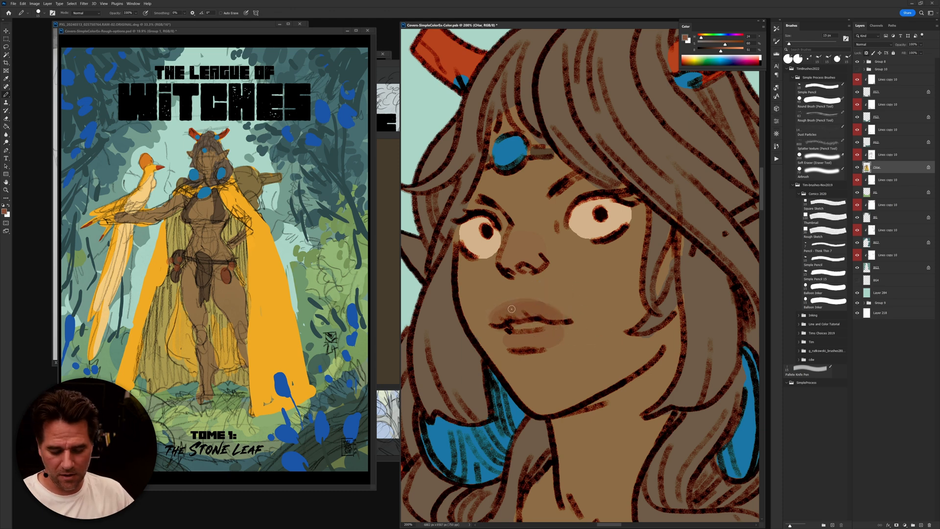
key("bracketright")
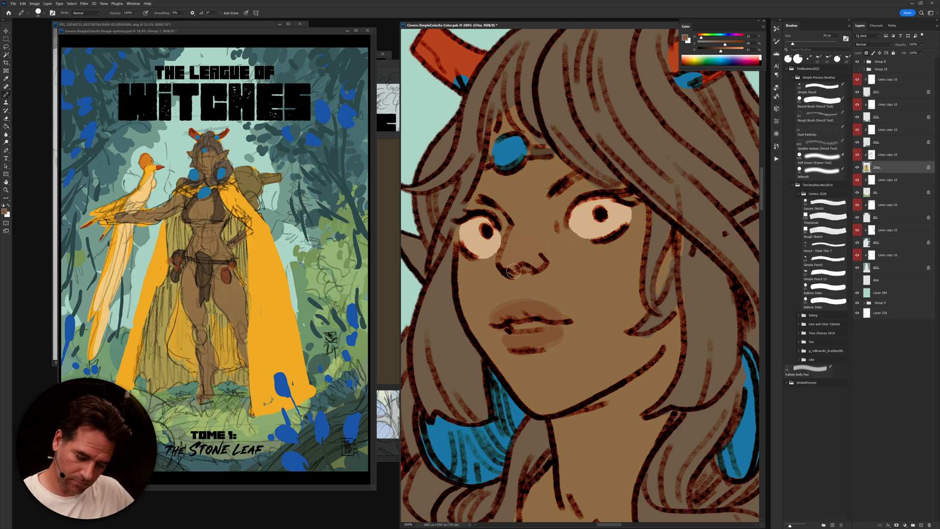
Step: Paint the large pointed ear in skin tone and touch up the skin and hair around the lock beside the cheek
left_click_drag(655, 264, 532, 290)
key("x")
left_click(497, 309, "alt")
mouse_move(614, 245)
left_mouse_down()
mouse_move(673, 215)
mouse_move(647, 285)
mouse_move(637, 267)
mouse_move(662, 230)
left_mouse_up()
left_click(562, 259, "alt")
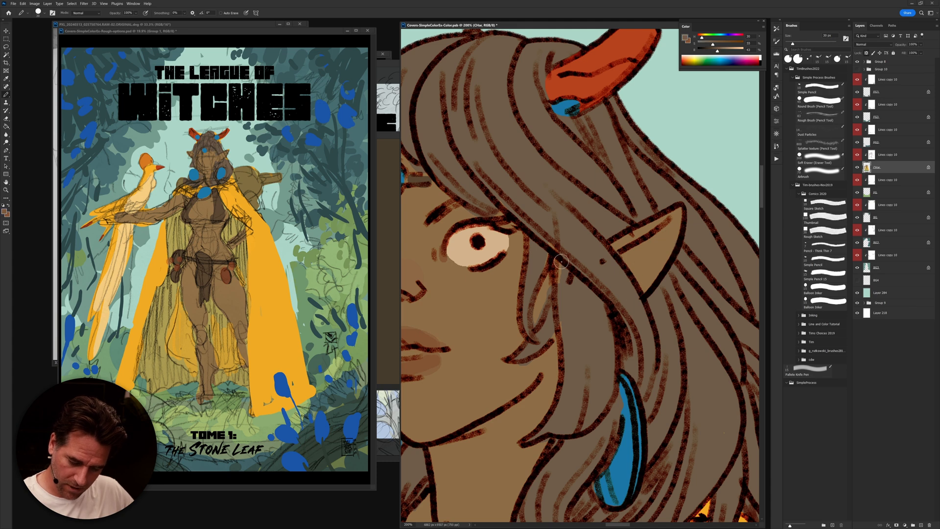
left_click(539, 296, "alt")
mouse_move(550, 270)
left_mouse_down()
mouse_move(534, 322)
mouse_move(550, 278)
mouse_move(536, 323)
left_mouse_up()
left_click(541, 297, "alt")
left_click(553, 332, "alt")
left_click(543, 360, "alt")
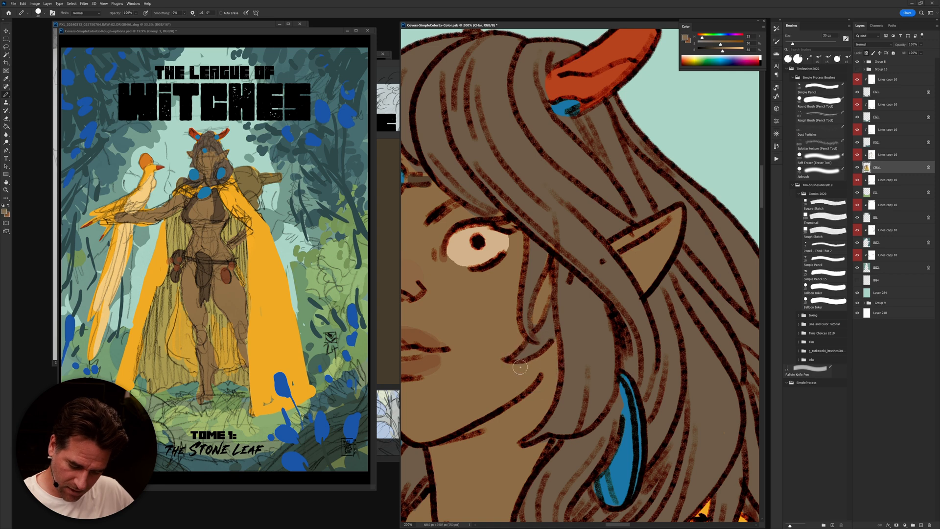
left_click(541, 305, "alt")
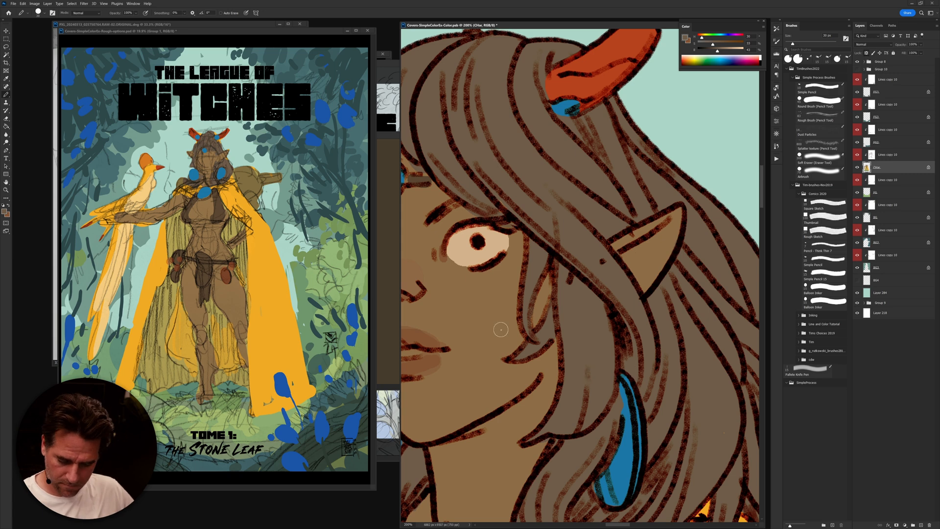
Step: Shade the inside of the large ear with the sampled lip brown, and paint the small ear across the face in skin tone
left_click(431, 340, "alt")
mouse_move(672, 225)
left_mouse_down()
mouse_move(636, 250)
mouse_move(637, 282)
mouse_move(675, 227)
mouse_move(643, 260)
left_mouse_up()
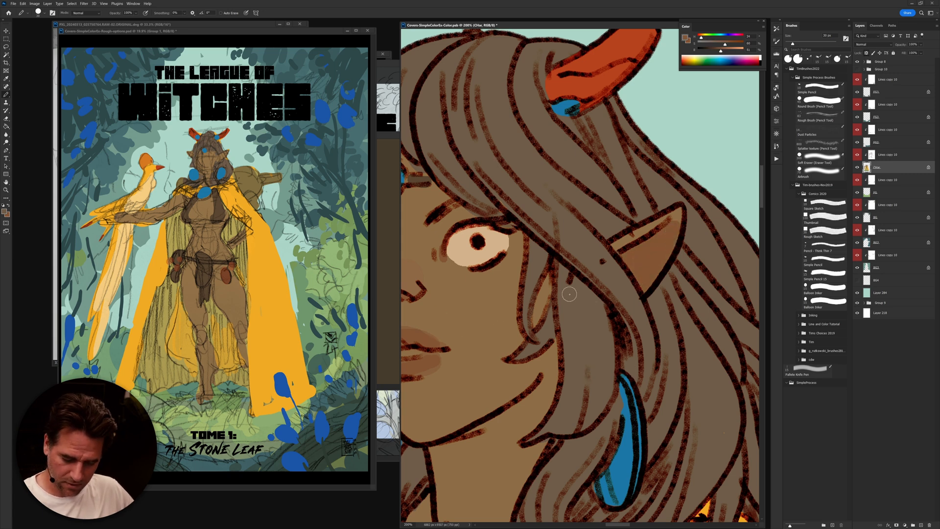
key("ctrl+shift+h")
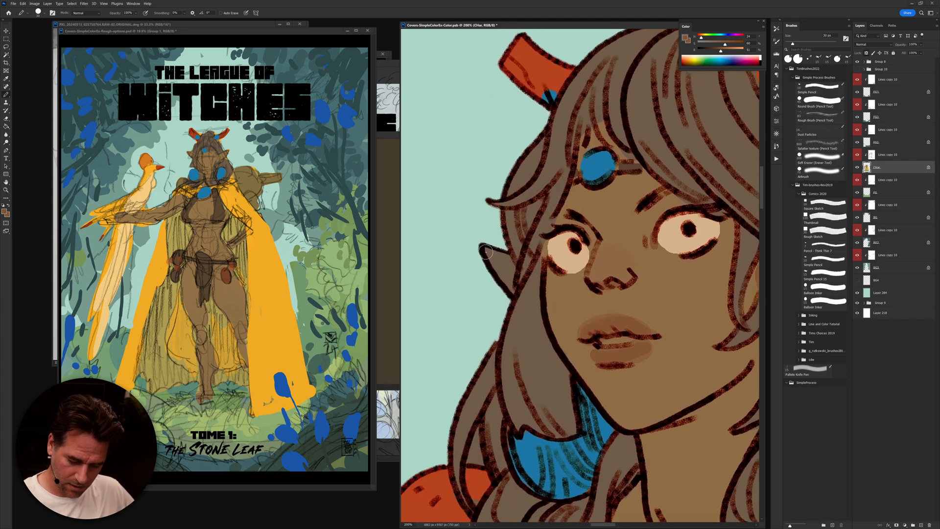
left_click(557, 283, "alt")
left_click_drag(483, 247, 511, 257)
left_click(641, 341, "alt")
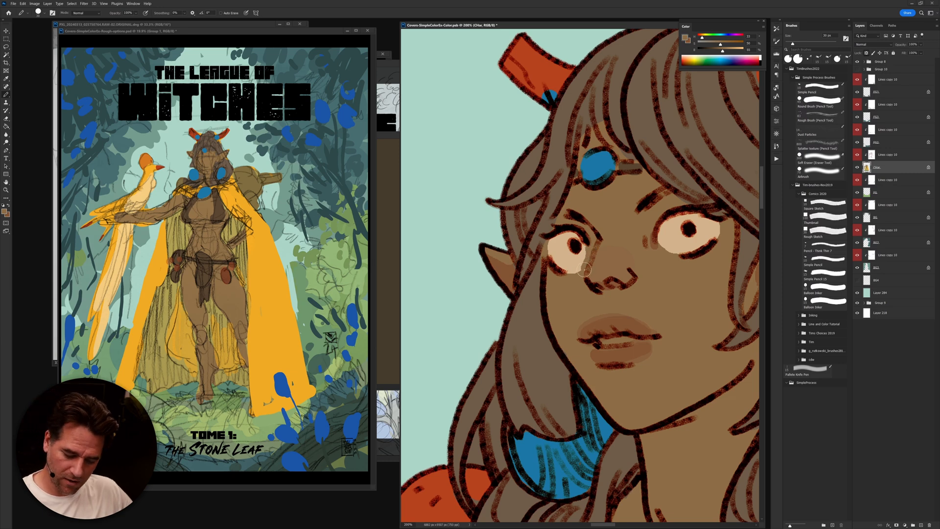
Step: Widen the cover document's window and paint the teeth between the lips in a brighter version of the sampled eye white
left_click(578, 255, "alt")
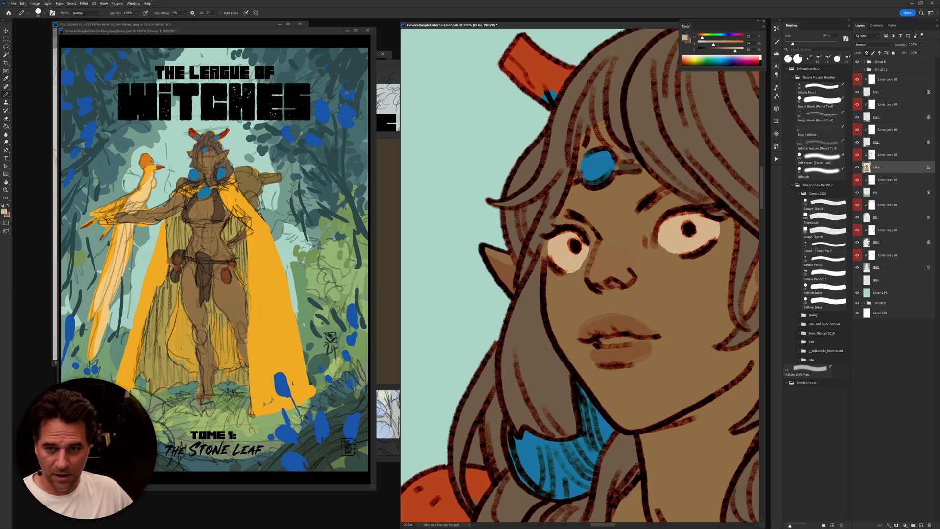
left_click_drag(657, 332, 601, 340)
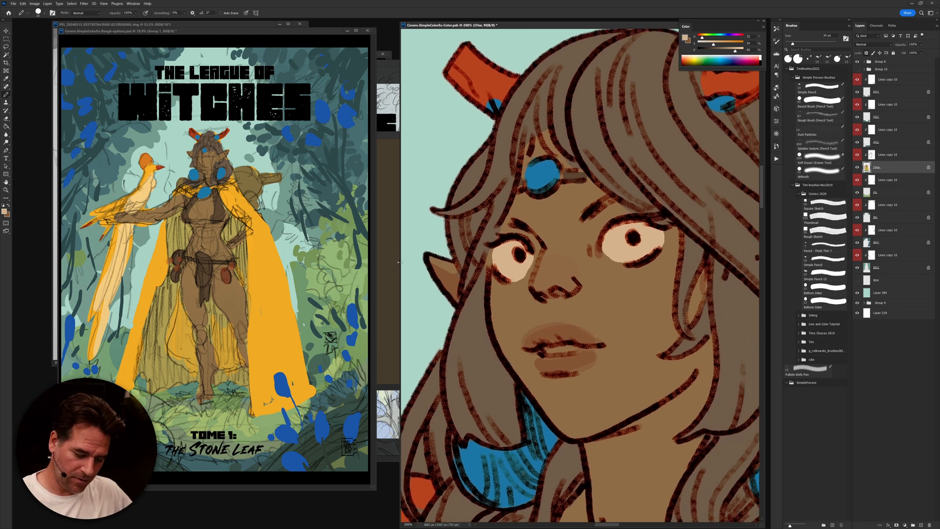
left_click_drag(401, 263, 263, 263)
left_click_drag(578, 325, 604, 323)
mouse_move(560, 351)
left_mouse_down()
mouse_move(573, 343)
mouse_move(542, 348)
mouse_move(556, 348)
left_mouse_up()
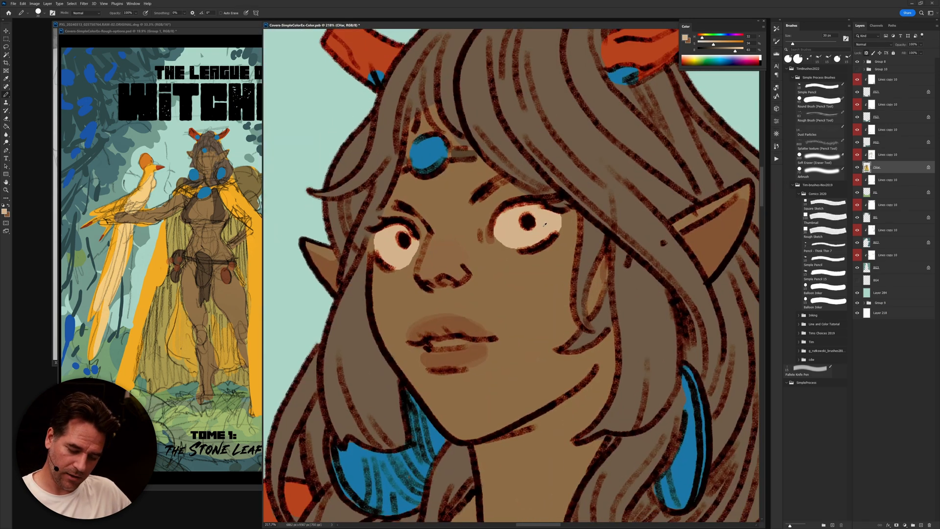
left_click_drag(744, 51, 742, 50)
left_click_drag(437, 339, 456, 343)
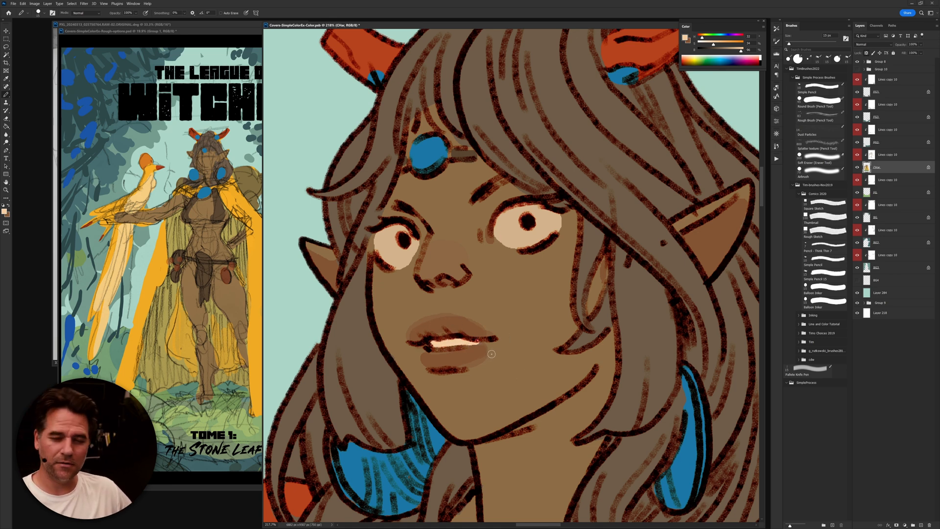
left_click(478, 348, "alt")
left_click_drag(478, 345, 469, 348)
key("ctrl+z")
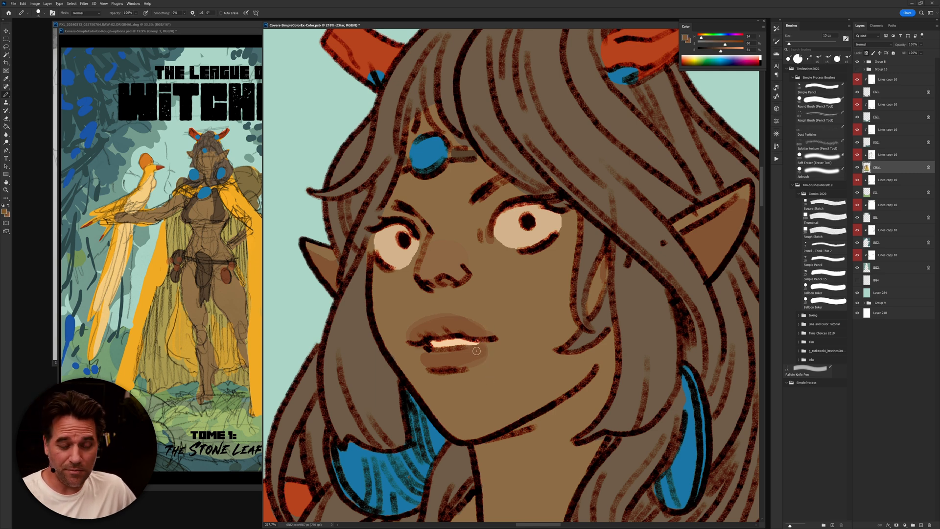
Step: Paint the bracelets on the outstretched arm in a darker gold based on the sampled cape yellow
left_click_drag(568, 332, 633, 239)
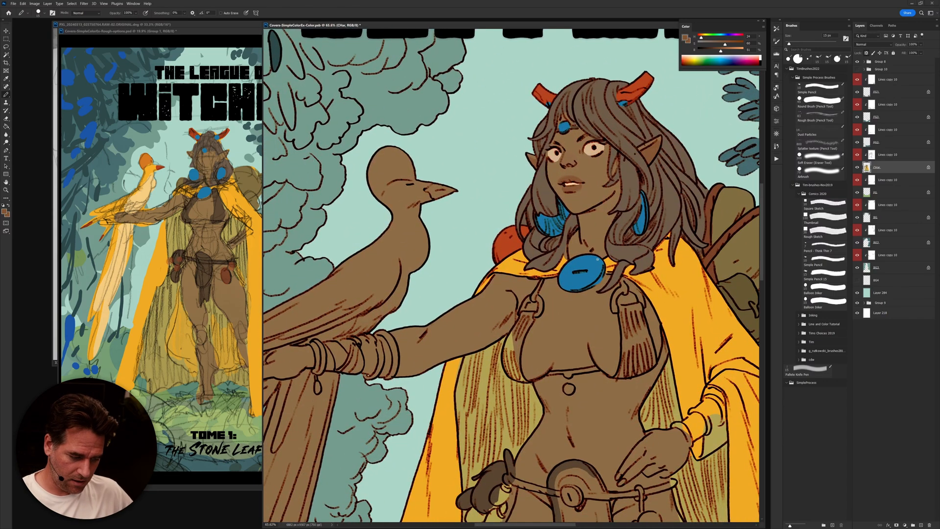
key("x")
left_click_drag(406, 312, 477, 272)
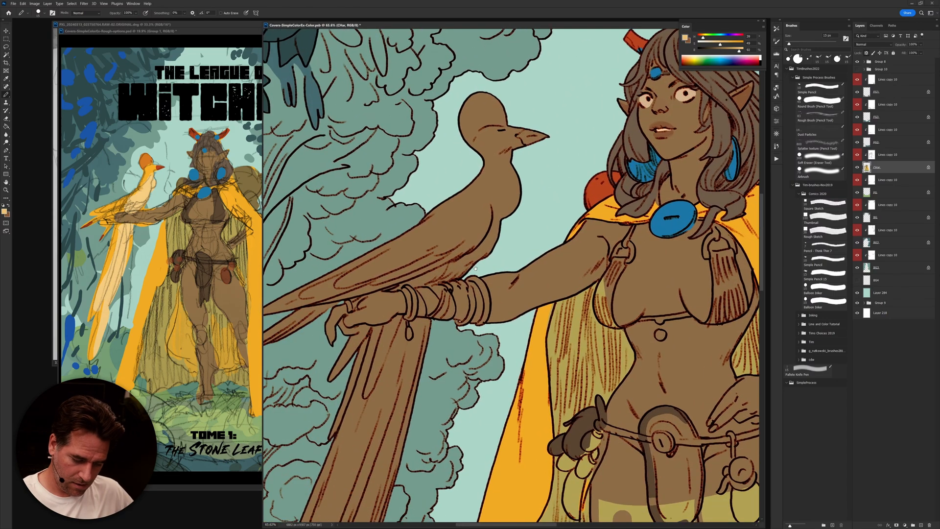
left_click(611, 214, "alt")
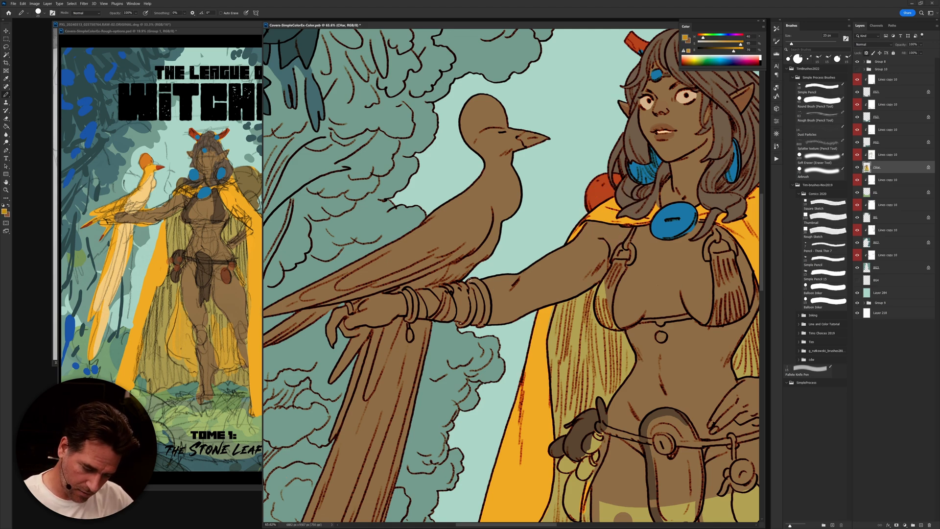
mouse_move(471, 280)
left_mouse_down()
mouse_move(481, 324)
mouse_move(458, 324)
mouse_move(474, 311)
mouse_move(472, 286)
mouse_move(460, 286)
mouse_move(446, 321)
mouse_move(412, 308)
mouse_move(407, 319)
mouse_move(410, 290)
left_mouse_up()
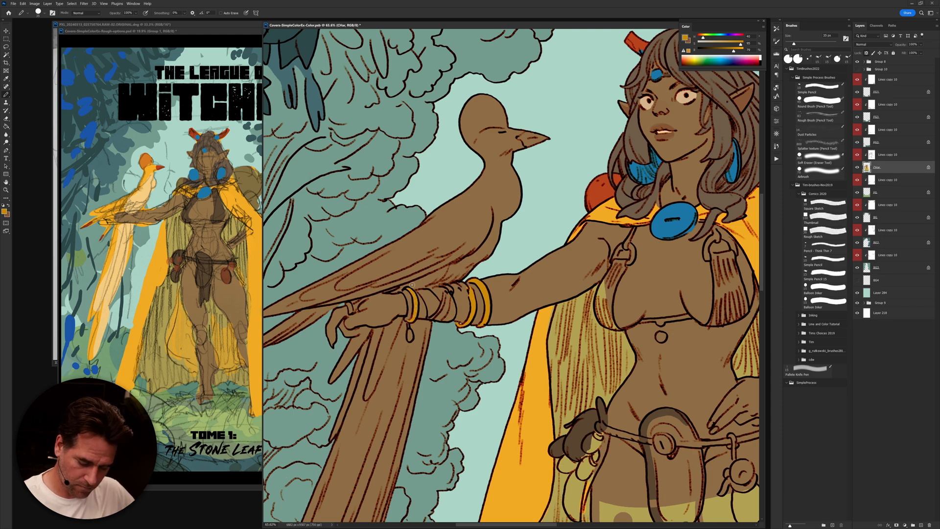
Step: Paint the wrist wrap between the bracelets in a pale pinkish beige lightened from the arm's skin tone, and resample the bracelet gold
left_click(584, 260, "alt")
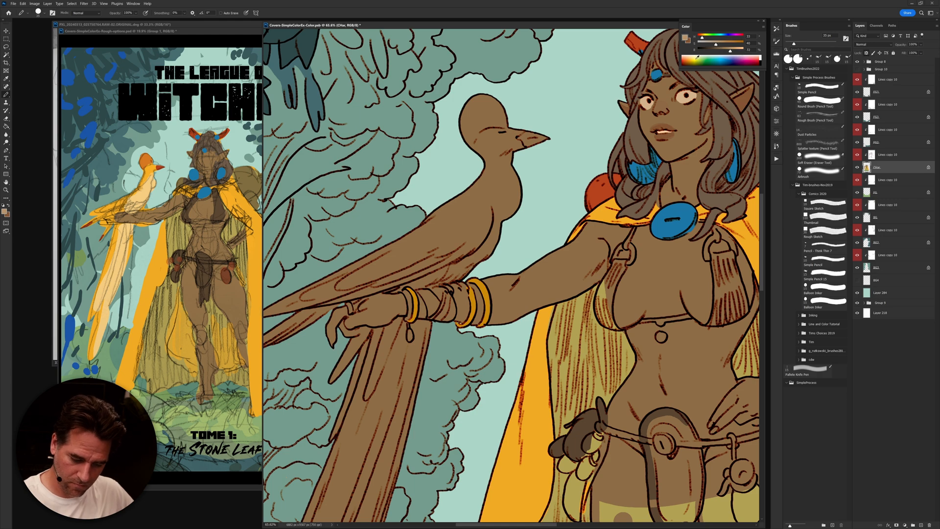
mouse_move(450, 296)
left_mouse_down()
mouse_move(445, 317)
mouse_move(447, 296)
mouse_move(437, 314)
mouse_move(421, 304)
left_mouse_up()
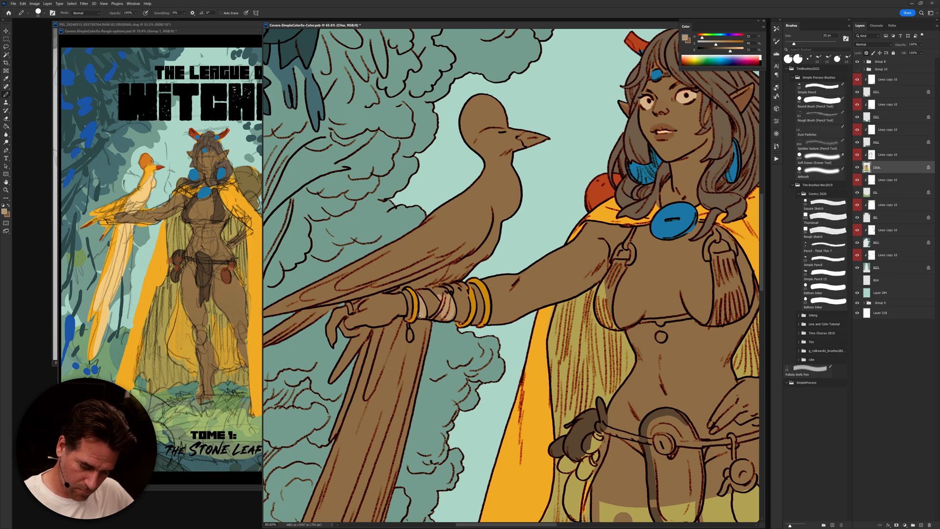
left_click(412, 312, "alt")
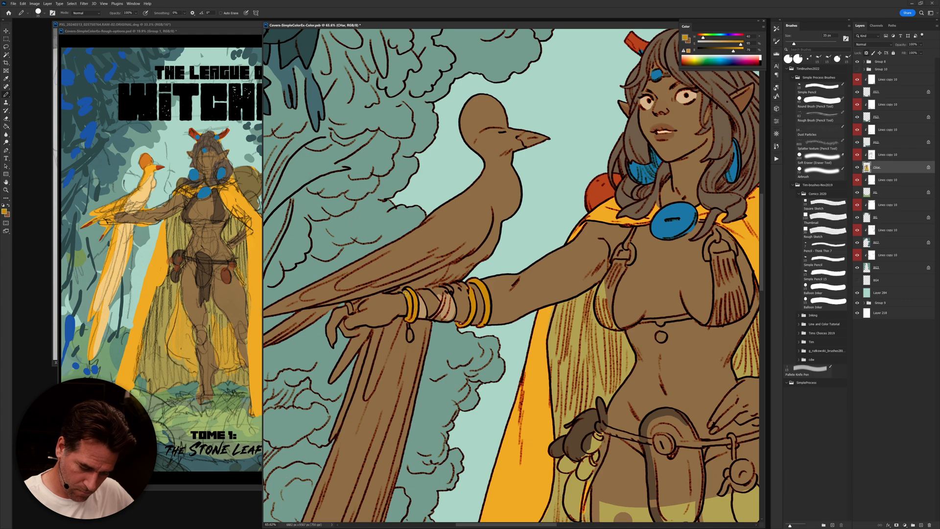
Step: Finish painting the wrist wrap between the bracelets with its sampled pinkish beige
left_click(422, 305, "alt")
left_click_drag(422, 294, 435, 317)
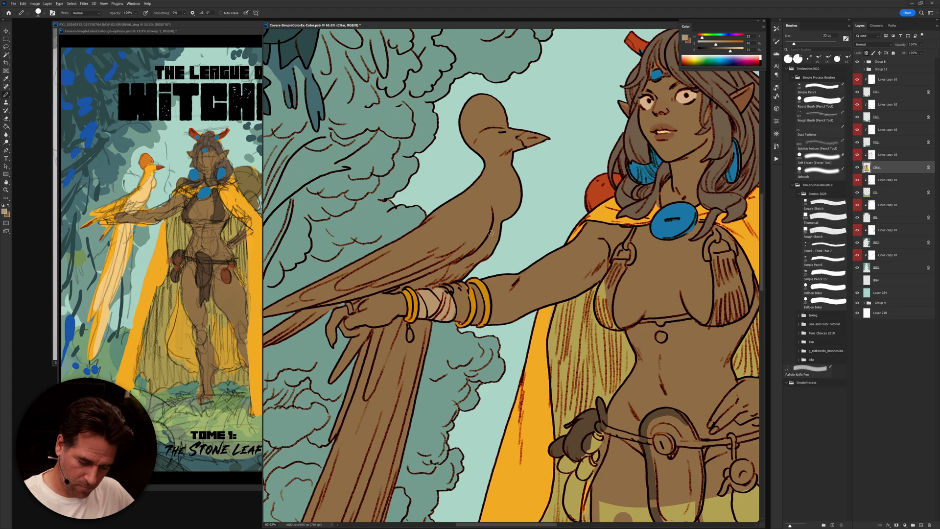
Step: Fill the bird's head, body, wings and long tail with the pale cream-orange sampled from the color sketch
left_click(144, 191, "alt")
mouse_move(470, 275)
left_mouse_down()
mouse_move(381, 289)
mouse_move(319, 318)
left_mouse_up()
key("g")
left_click(435, 245)
key("b")
mouse_move(436, 321)
left_mouse_down()
mouse_move(368, 331)
mouse_move(347, 348)
left_mouse_up()
key("g")
left_click(372, 416)
key("b")
Step: Paint the bird's crest, back, wing and small side tail feathers in the vivid orange sampled from the color sketch
left_click(160, 251, "alt")
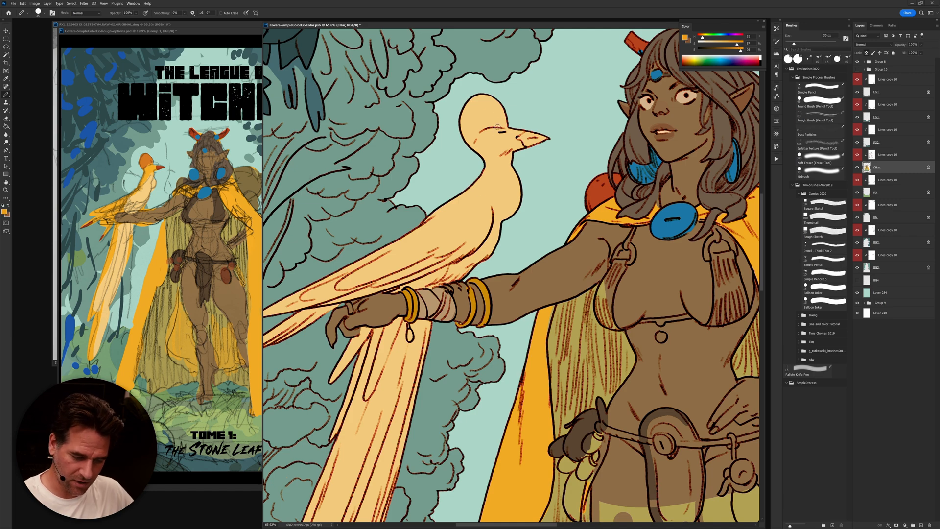
mouse_move(523, 133)
left_mouse_down()
mouse_move(495, 145)
mouse_move(491, 177)
mouse_move(446, 243)
mouse_move(263, 347)
left_mouse_up()
key("g")
left_click(411, 250)
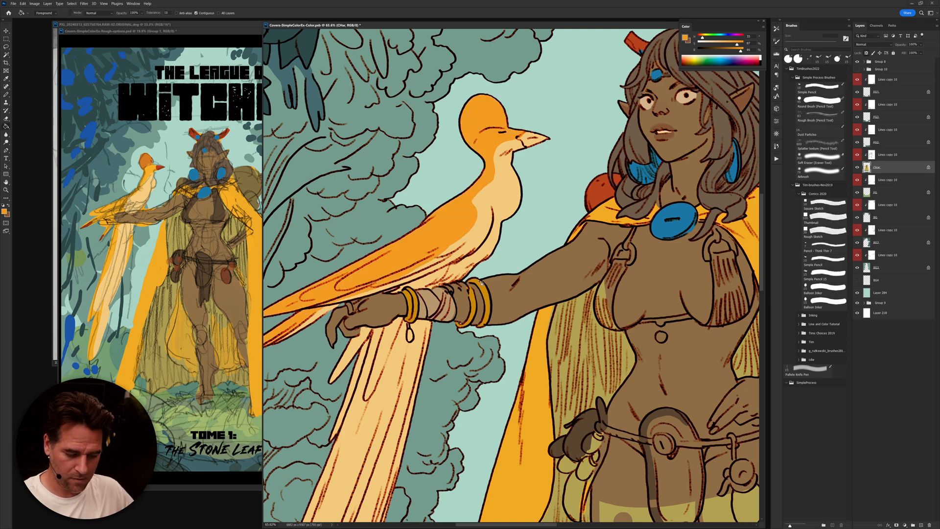
key("b")
mouse_move(385, 332)
left_mouse_down()
mouse_move(529, 207)
mouse_move(424, 452)
left_mouse_up()
key("g")
left_click(503, 224)
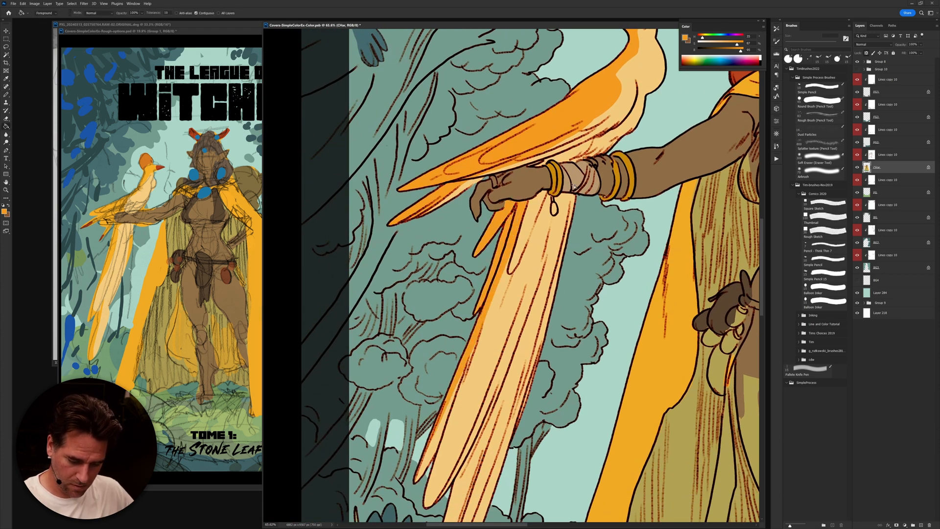
Step: Paint the shaded edges of the long tail feathers orange, undoing the fill that floods the whole tail
key("b")
left_click_drag(510, 344, 557, 172)
left_click_drag(535, 240, 475, 353)
left_click_drag(539, 237, 466, 463)
key("g")
left_click(522, 328)
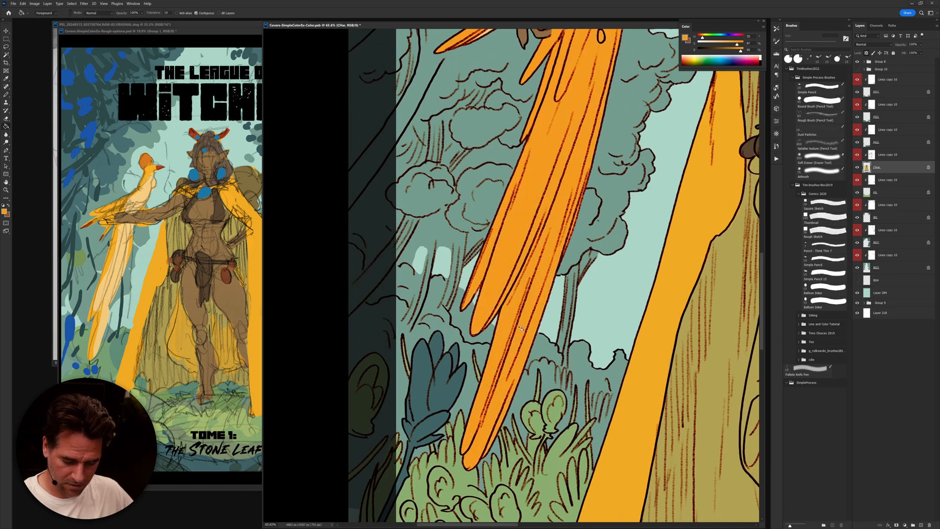
key("ctrl+z")
key("b")
left_click_drag(535, 248, 499, 321)
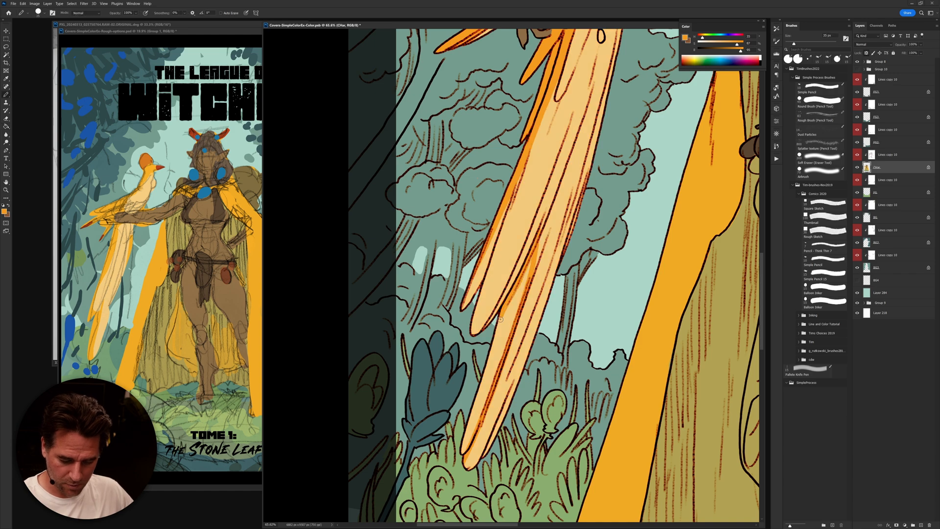
key("g")
left_click(509, 320)
Step: Add orange strokes along the feather edges down the lower tail, undoing one stray stroke
key("b")
left_click_drag(602, 117, 551, 299)
left_click_drag(539, 196, 495, 406)
mouse_move(534, 238)
left_mouse_down()
mouse_move(512, 314)
mouse_move(528, 252)
mouse_move(507, 306)
left_mouse_up()
key("ctrl+z")
left_click_drag(630, 176, 625, 201)
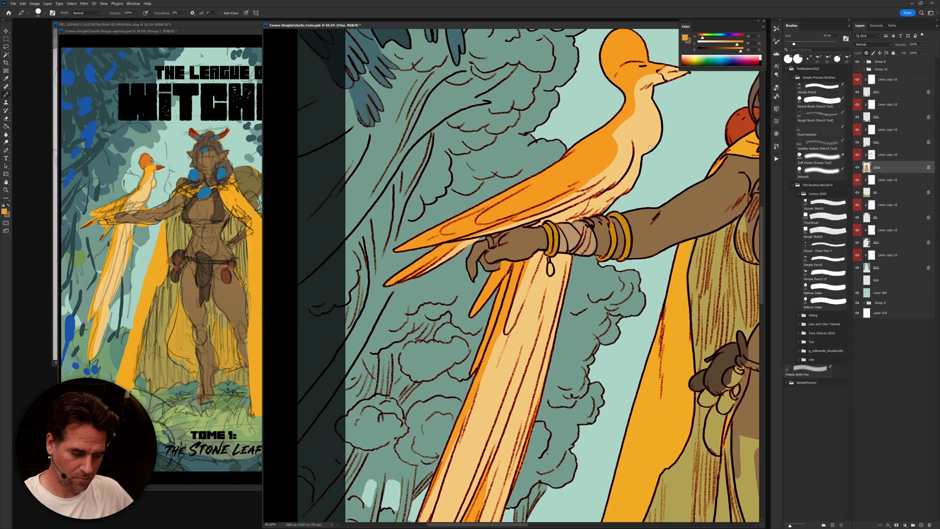
Step: Fill the bird's crest with the darker orange sampled from the bird in the color sketch
left_click(148, 156, "alt")
mouse_move(652, 57)
left_mouse_down()
mouse_move(614, 75)
mouse_move(612, 87)
left_mouse_up()
key("g")
left_click(619, 59)
key("b")
Step: Fill the bird's beak with the red sampled from the beak in the color sketch
left_click(160, 168, "alt")
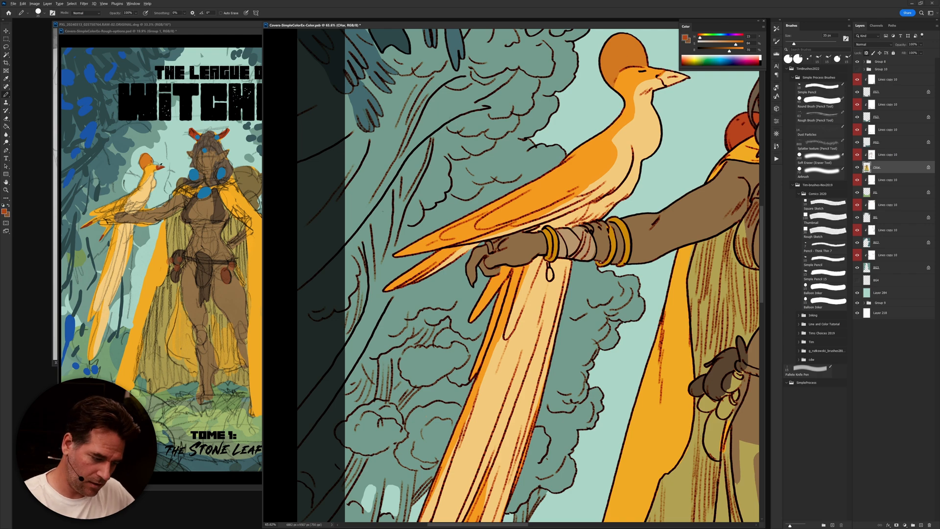
key("g")
left_click(675, 81)
key("b")
Step: Refine the markings around the bird's eye and cheek with the sampled cream and orange
left_click(656, 80, "alt")
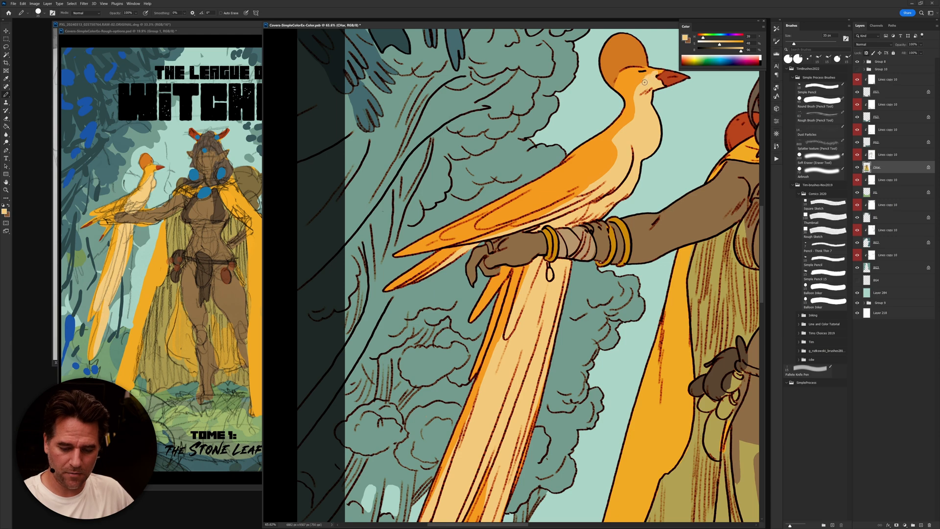
left_click_drag(641, 79, 634, 87)
left_click_drag(663, 187, 656, 205)
left_click(632, 92, "alt")
left_click_drag(642, 92, 628, 97)
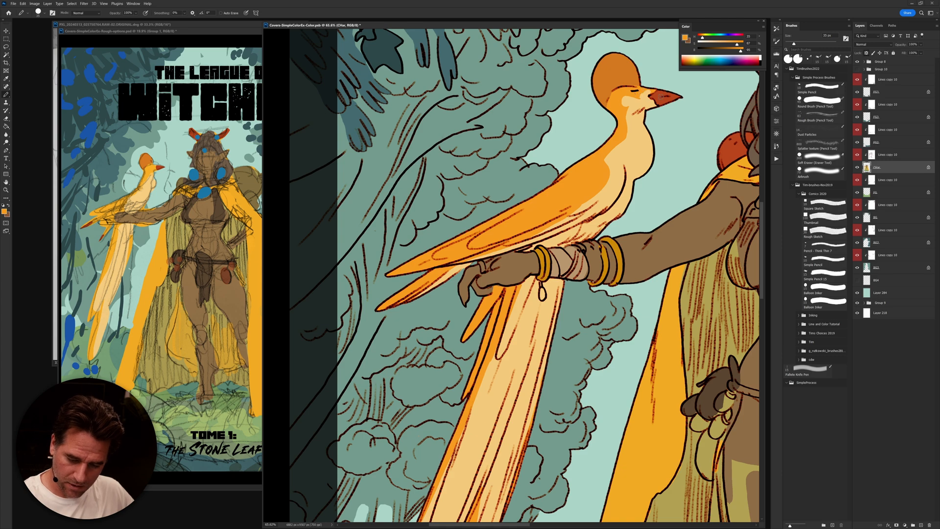
Step: Clean up the boundary between orange and cream on the bird's neck and body, resampling both colors
left_click(645, 96, "alt")
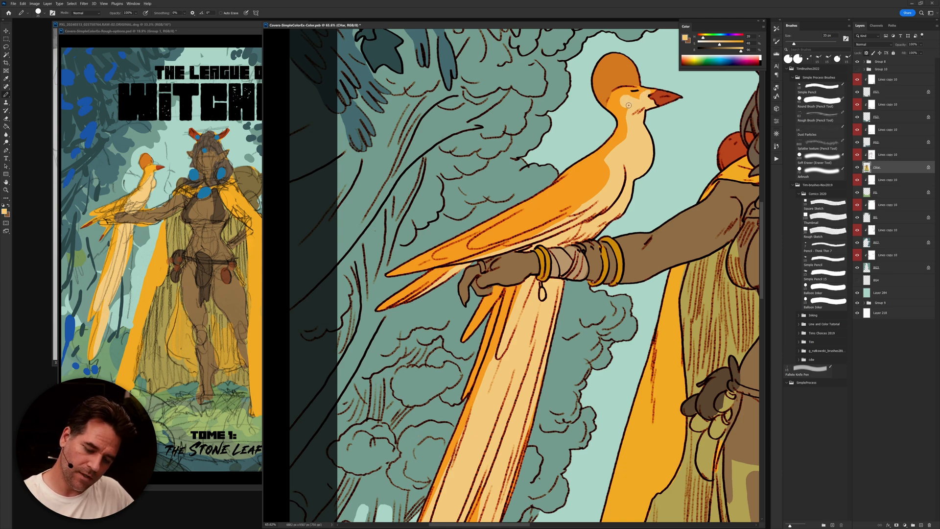
left_click(621, 131, "alt")
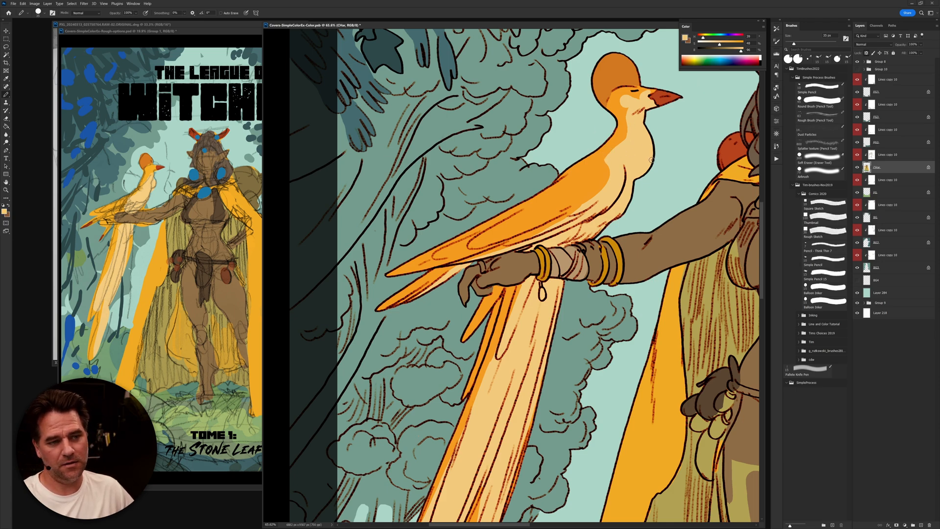
left_click(611, 161, "alt")
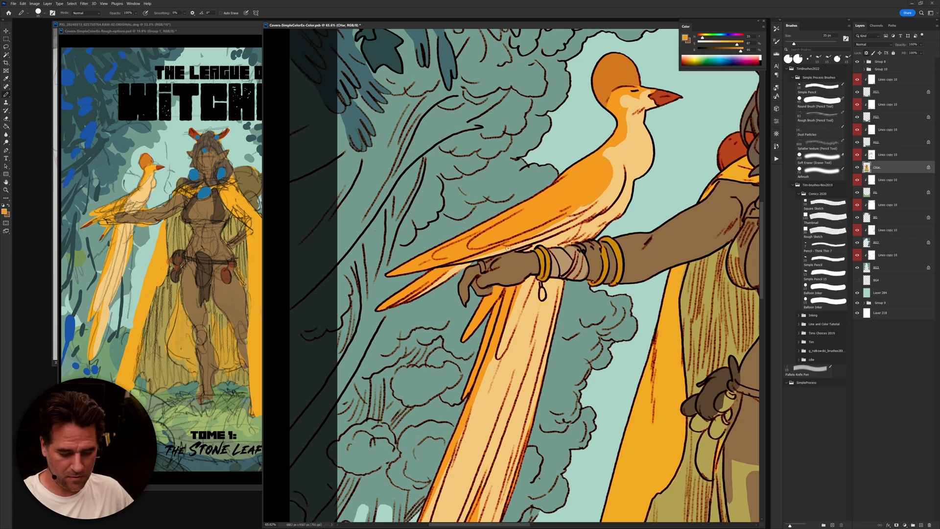
left_click(625, 207, "alt")
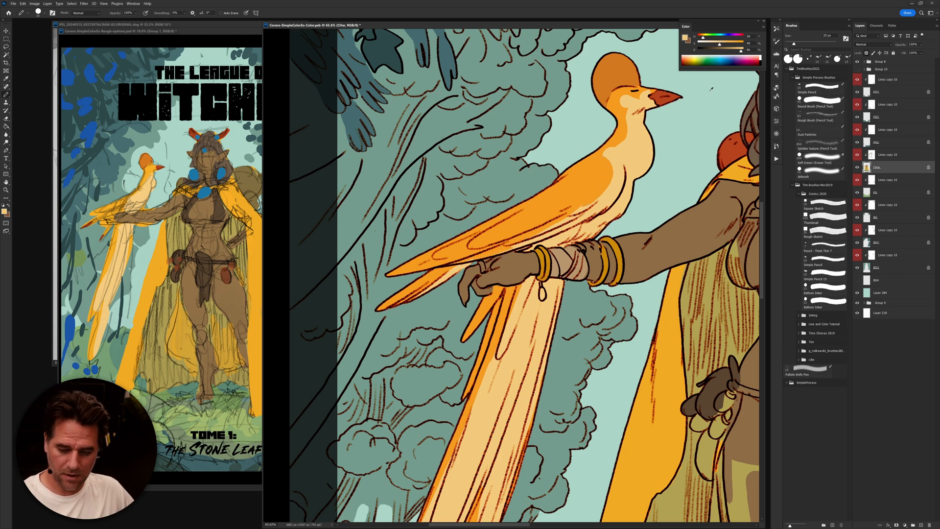
Step: Paint the band between the wrist wrap and the gold bracelets in dark brown, lightening the brown slightly
left_click_drag(734, 52, 706, 52)
left_click_drag(586, 244, 577, 247)
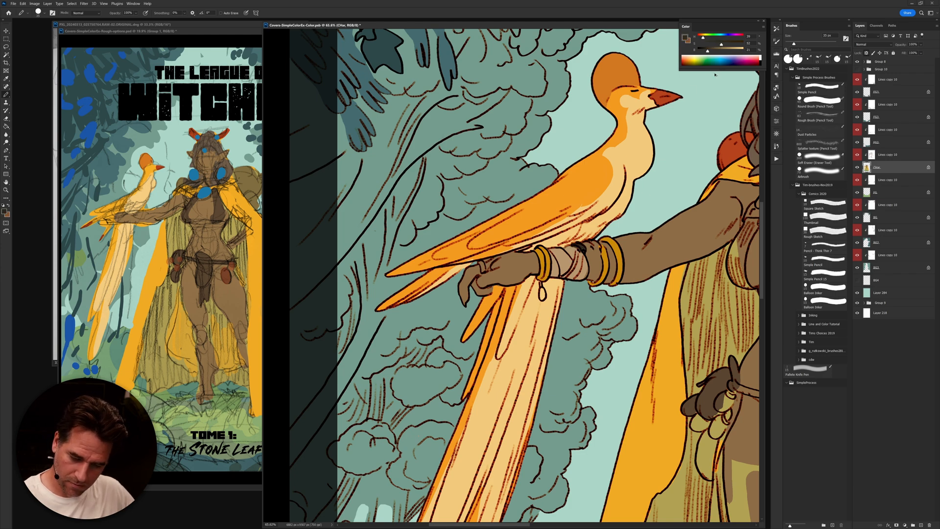
left_click_drag(713, 50, 717, 51)
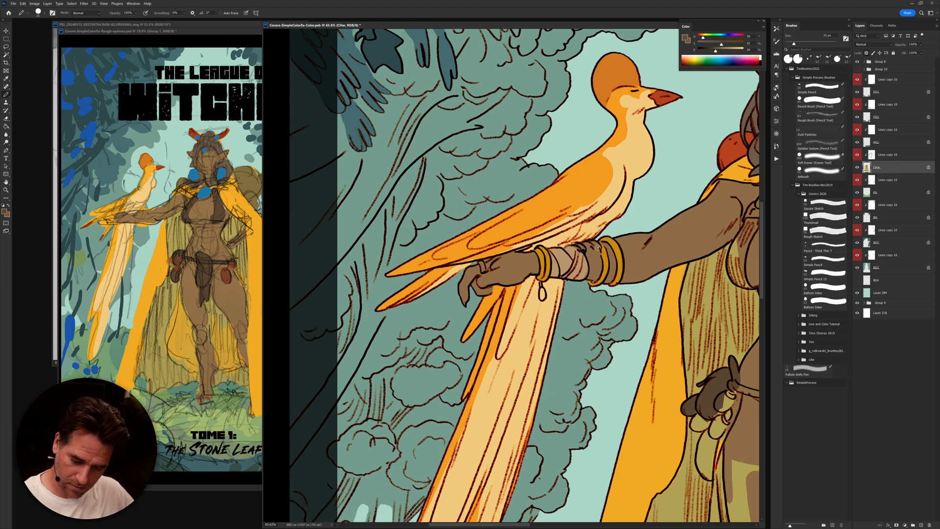
left_click_drag(586, 245, 569, 248)
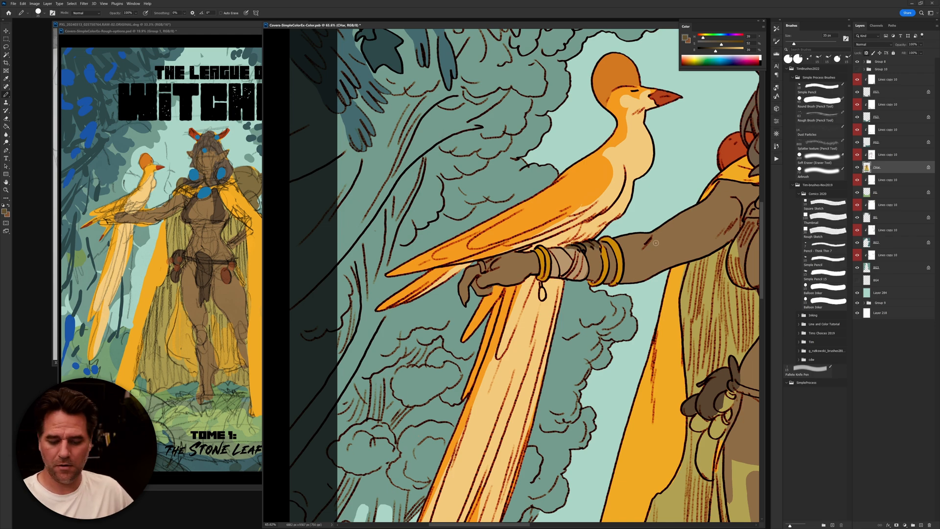
Step: Paint the bracelet's hanging charm and both strap rings of the top in the sampled bracelet gold
left_click(618, 253, "alt")
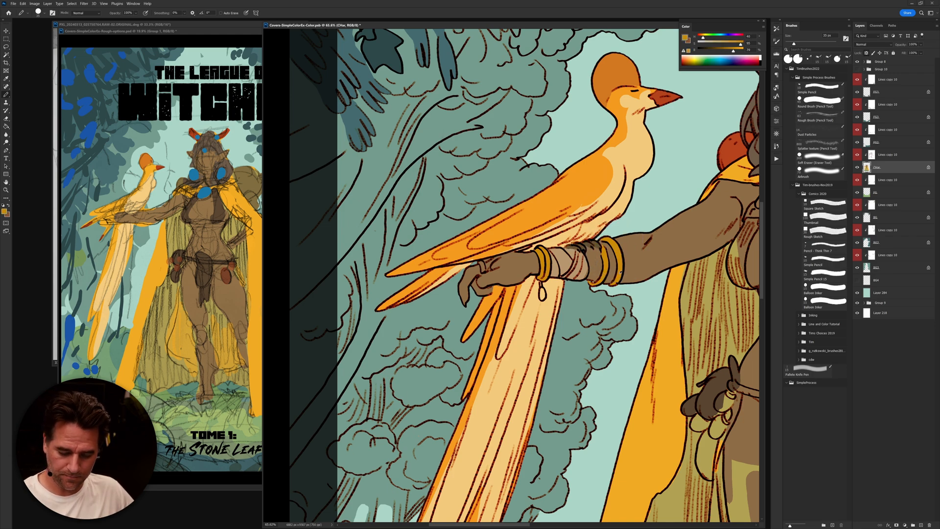
left_click(640, 307, "alt")
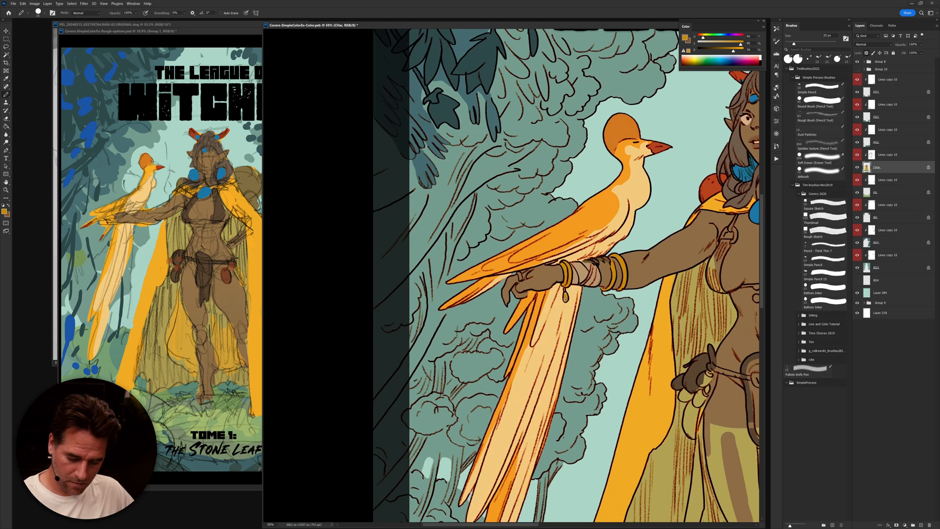
left_click_drag(519, 280, 520, 274)
mouse_move(709, 338)
left_mouse_down()
mouse_move(597, 294)
mouse_move(555, 227)
left_mouse_up()
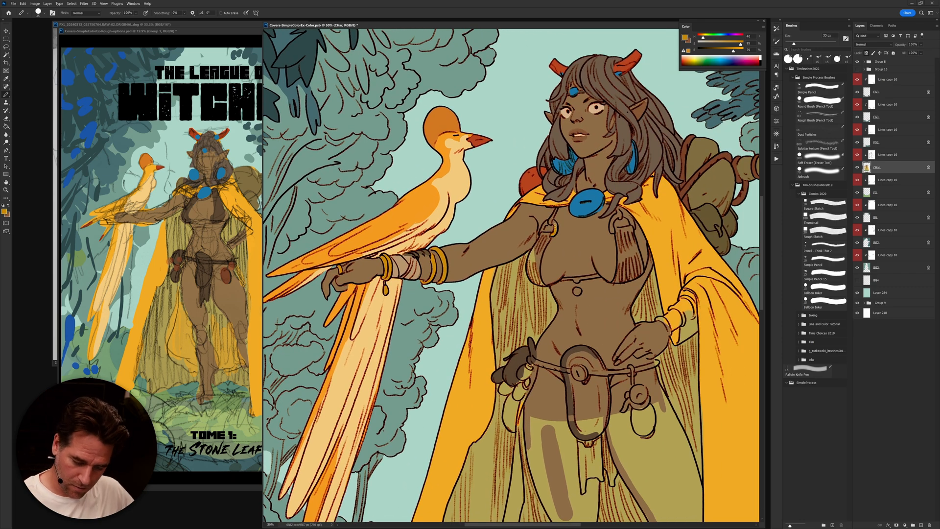
mouse_move(633, 227)
left_mouse_down()
mouse_move(621, 215)
mouse_move(613, 226)
left_mouse_up()
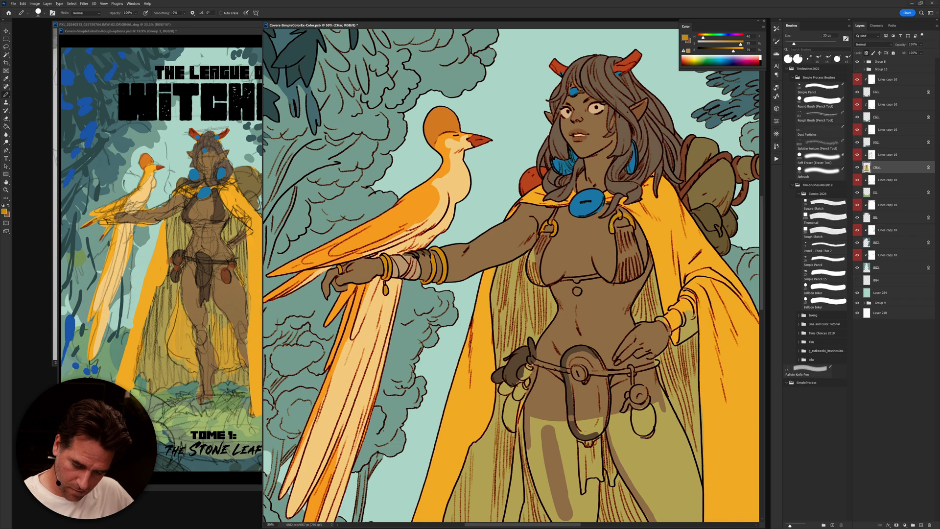
Step: Paint the wrist of the arm on the hip in sampled skin tone and its bracelets in sampled gold
left_click(670, 332, "alt")
mouse_move(675, 327)
left_mouse_down()
mouse_move(694, 296)
mouse_move(656, 321)
mouse_move(683, 322)
mouse_move(693, 304)
mouse_move(683, 312)
mouse_move(693, 304)
mouse_move(687, 297)
left_mouse_up()
left_click(630, 214, "alt")
left_click_drag(669, 333, 666, 324)
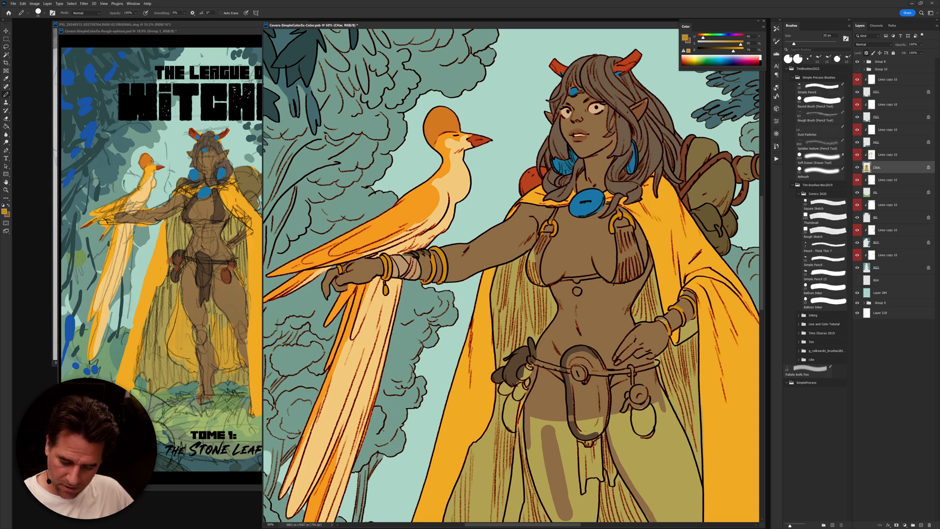
left_click_drag(628, 240, 615, 254)
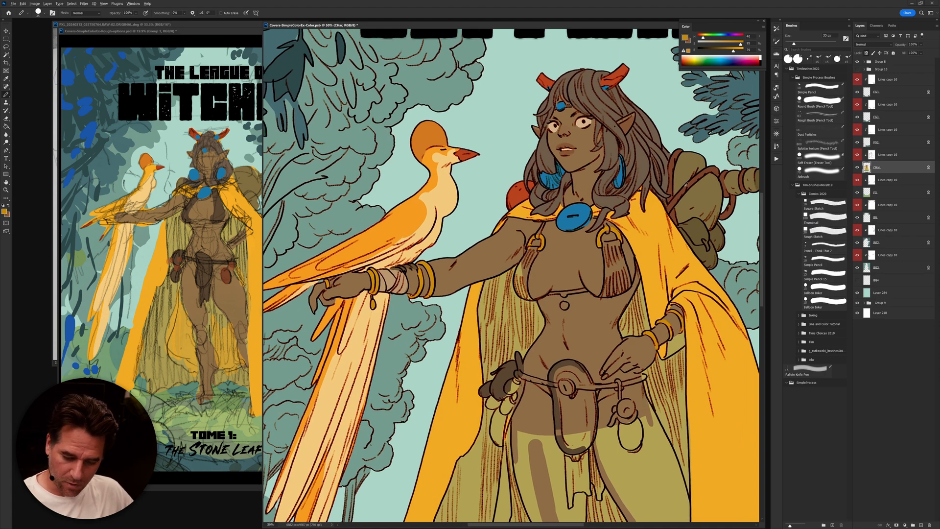
Step: Paint both cups of the witch's top in a dark brown based on the color sketch
left_click(609, 249, "alt")
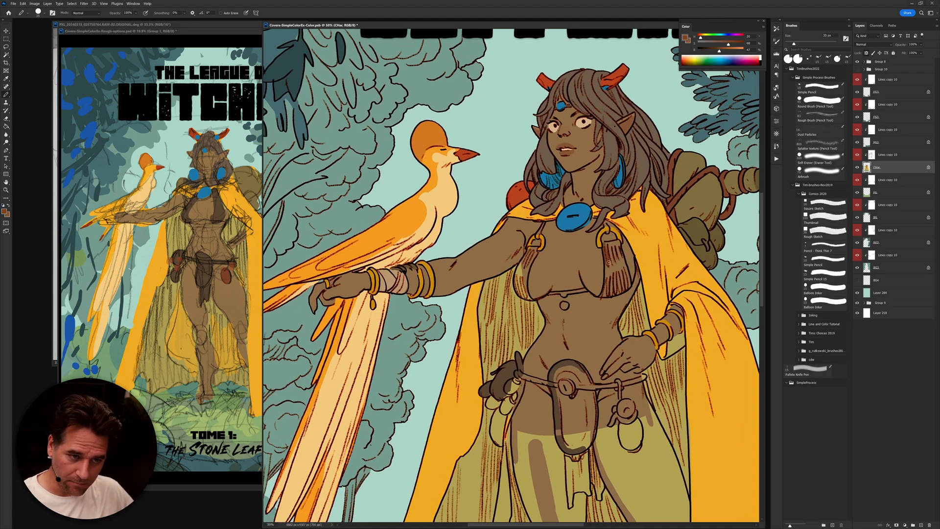
left_click(224, 207, "alt")
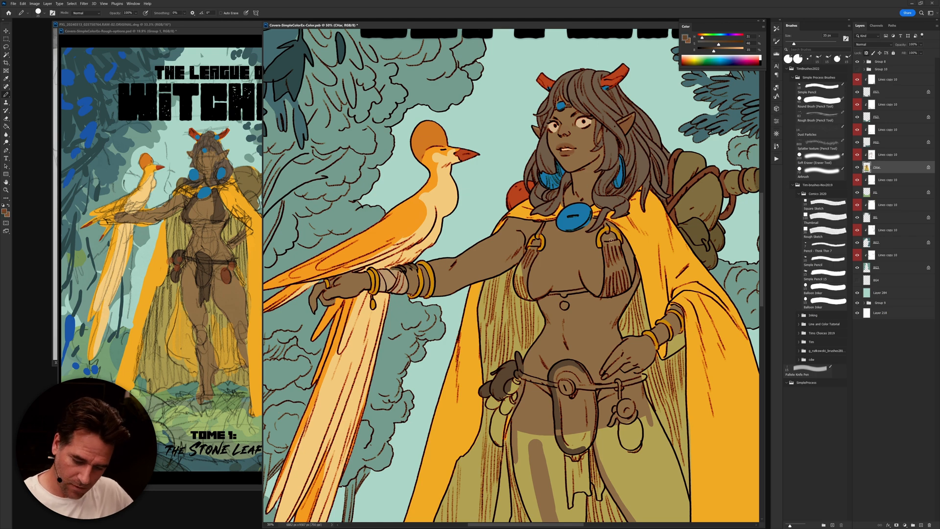
mouse_move(617, 242)
left_mouse_down()
mouse_move(631, 287)
mouse_move(604, 296)
mouse_move(607, 254)
mouse_move(618, 270)
left_mouse_up()
right_click(624, 261)
left_click(622, 262)
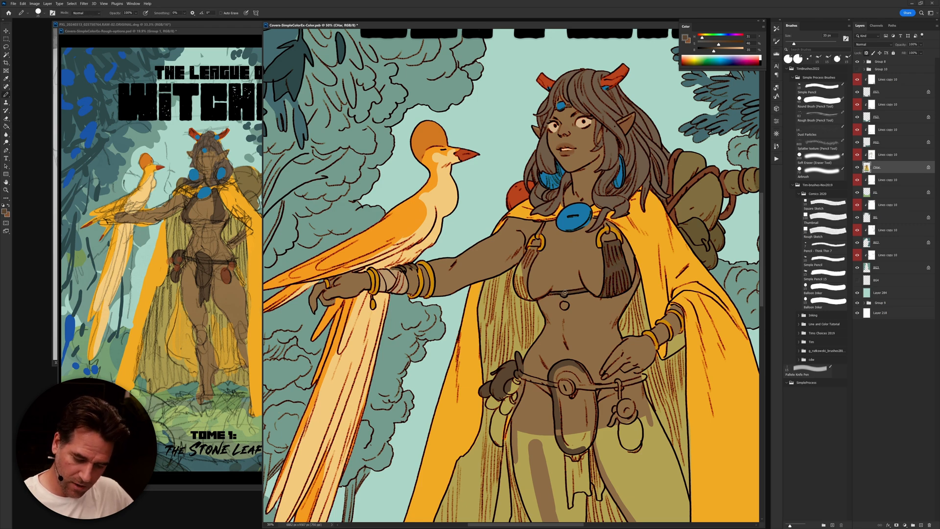
mouse_move(536, 250)
left_mouse_down()
mouse_move(529, 299)
mouse_move(515, 281)
mouse_move(517, 274)
mouse_move(517, 289)
mouse_move(533, 248)
left_mouse_up()
key("g")
key("b")
Step: Touch up the straps around the top's gold rings with the sampled dark brown and skin tone
left_click(521, 252, "alt")
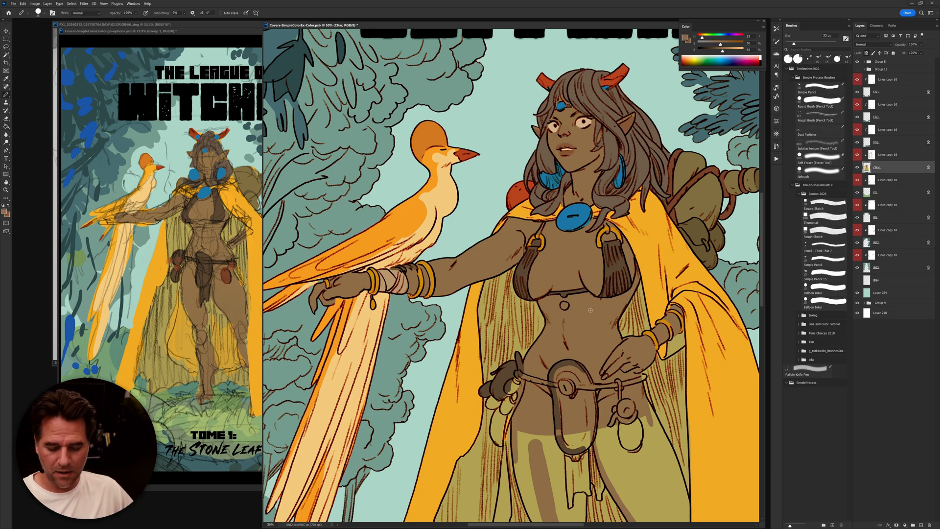
left_click(618, 228, "alt")
left_click(621, 260, "alt")
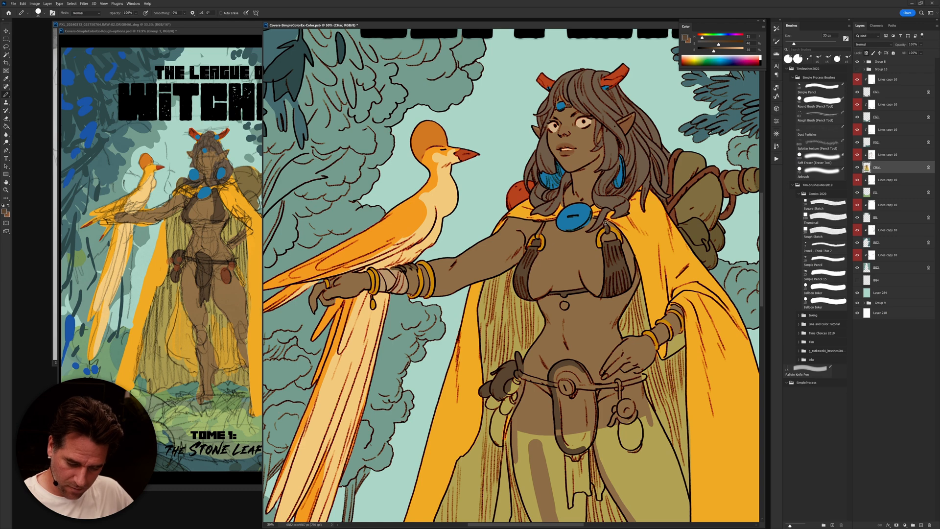
left_click_drag(538, 236, 543, 224)
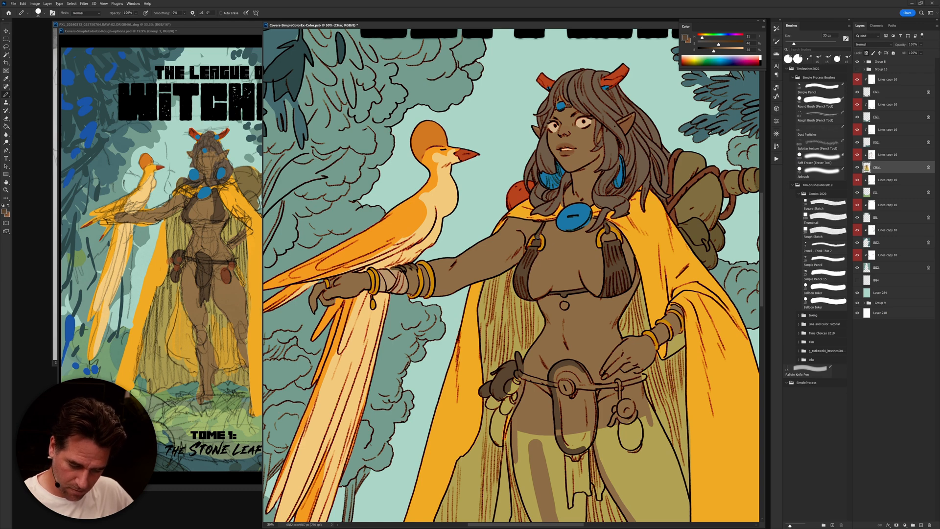
left_click(548, 240, "alt")
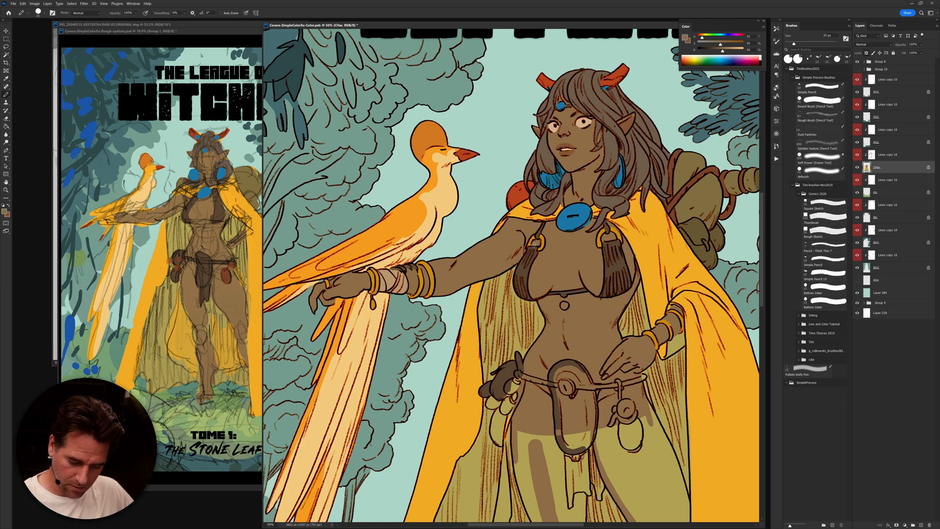
Step: Paint the round charm hanging from the center of the top in the sampled gold
left_click(617, 228, "alt")
left_click(580, 373, "alt")
left_click_drag(580, 373, 568, 172)
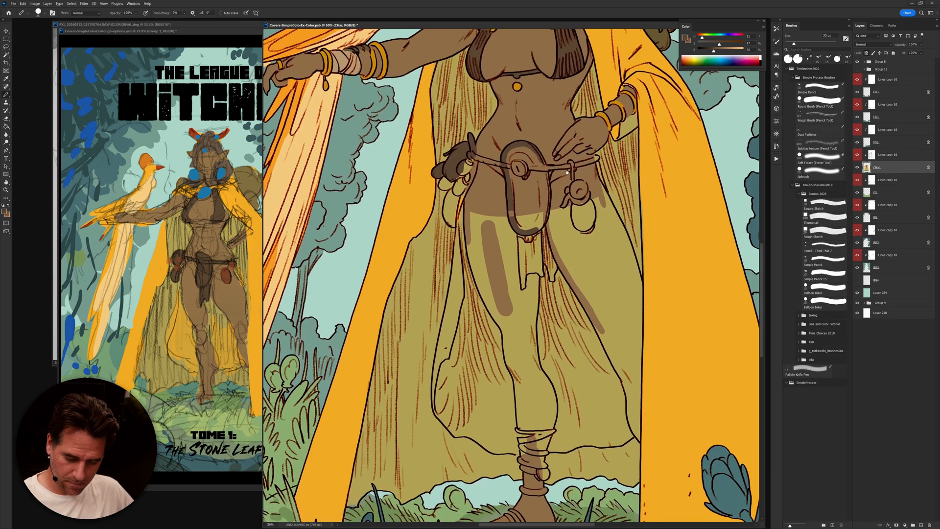
Step: Save the document and fill the witch's hips and legs with the sampled skin tone
left_click(602, 188, "alt")
key("ctrl+s")
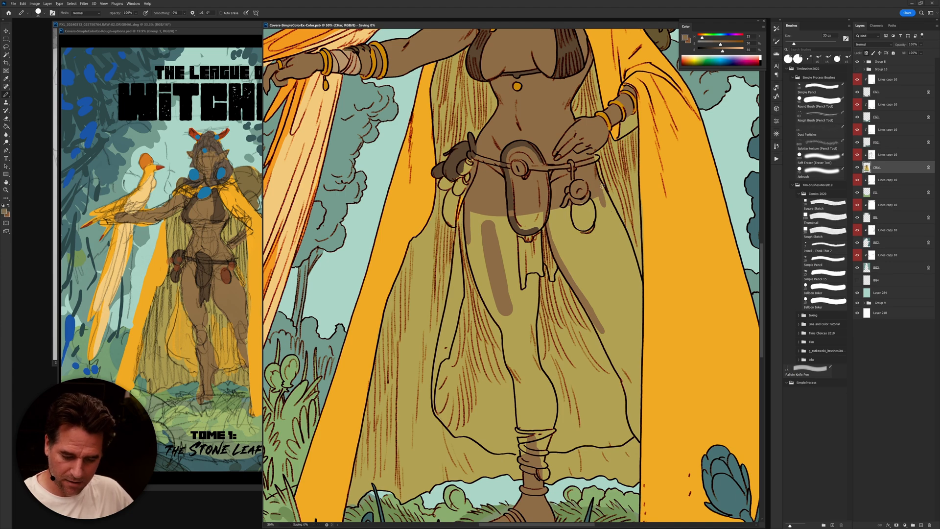
mouse_move(603, 184)
left_mouse_down()
mouse_move(640, 272)
mouse_move(640, 439)
mouse_move(553, 196)
left_mouse_up()
mouse_move(539, 265)
left_mouse_down()
mouse_move(538, 362)
mouse_move(556, 413)
mouse_move(539, 481)
mouse_move(526, 466)
mouse_move(505, 335)
mouse_move(505, 354)
mouse_move(468, 244)
left_mouse_up()
key("g")
left_click(508, 245)
key("b")
Step: Paint the cloth strip hanging below the belt's front panel in a brightened greyish brown
left_click(504, 196, "alt")
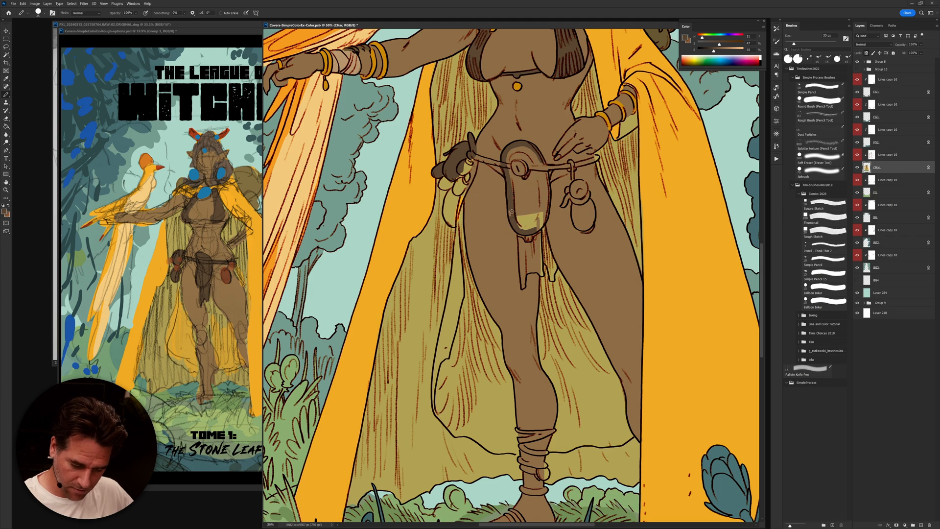
left_click(520, 244, "alt")
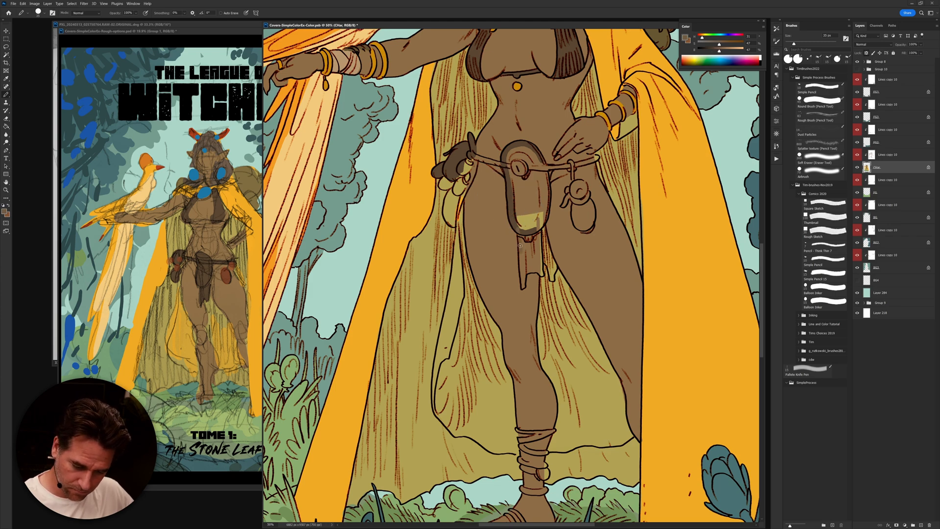
mouse_move(521, 258)
left_mouse_down()
mouse_move(523, 280)
mouse_move(526, 270)
left_mouse_up()
left_click_drag(720, 52, 725, 52)
mouse_move(522, 250)
left_mouse_down()
mouse_move(534, 265)
mouse_move(538, 241)
left_mouse_up()
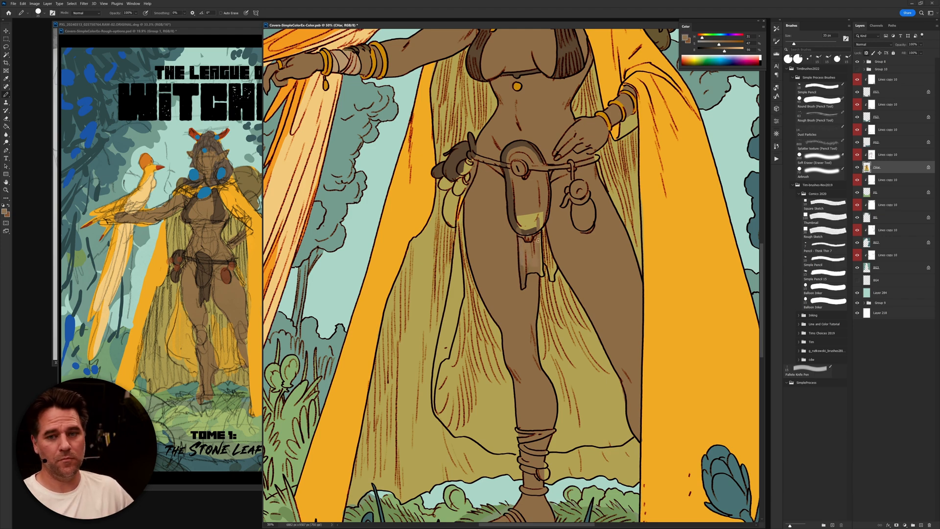
Step: Touch up the edges of the cloth strip below the belt's front panel with the sampled greyish brown
left_click(523, 236, "alt")
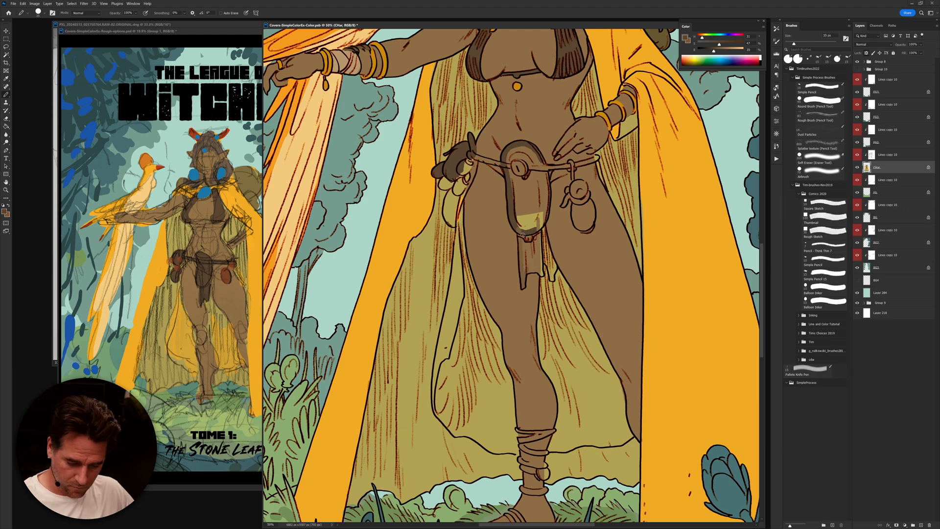
left_click(523, 246, "alt")
mouse_move(524, 241)
left_mouse_down()
mouse_move(526, 267)
mouse_move(541, 276)
left_mouse_up()
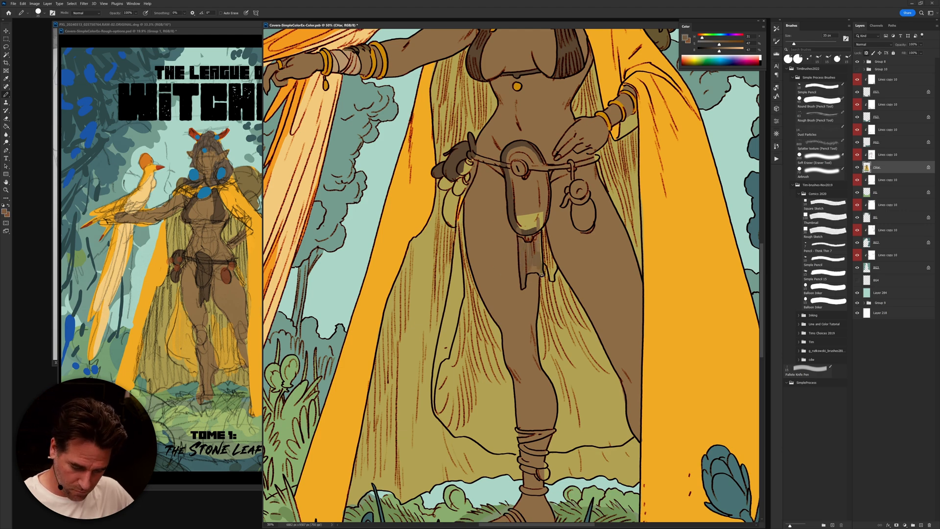
mouse_move(528, 234)
left_mouse_down()
mouse_move(543, 258)
mouse_move(545, 245)
mouse_move(551, 276)
left_mouse_up()
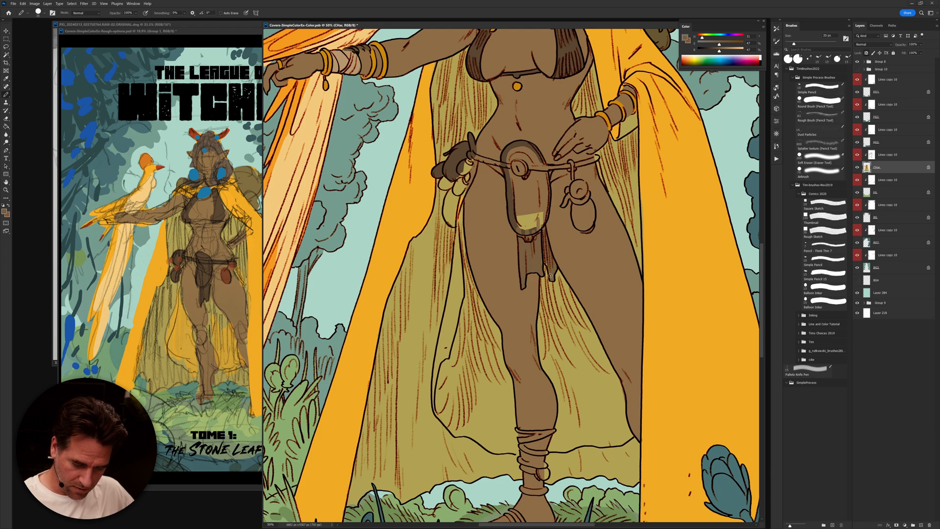
Step: Outline and fill the belt's oval front panel with the sampled dark brown
left_click(513, 218, "alt")
mouse_move(518, 229)
left_mouse_down()
mouse_move(546, 217)
mouse_move(543, 161)
left_mouse_up()
key("g")
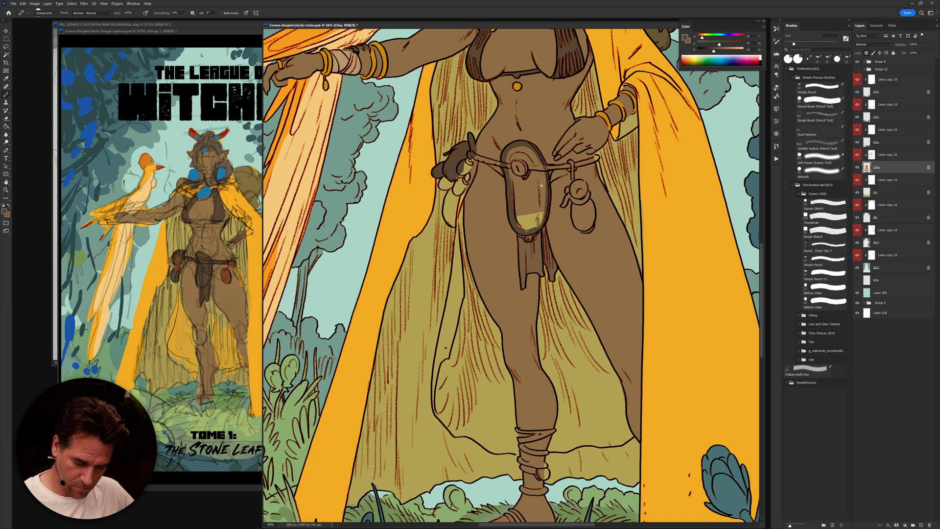
left_click(533, 182)
left_click(533, 219)
key("b")
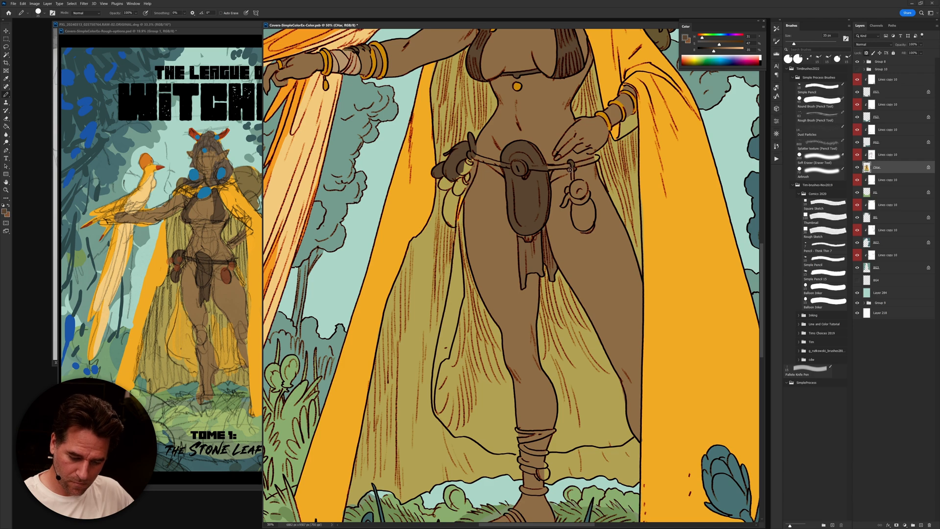
Step: Paint the belt cord beneath the witch's resting hand and its hanging gourd pouch in the same dark brown
left_click_drag(578, 166, 593, 161)
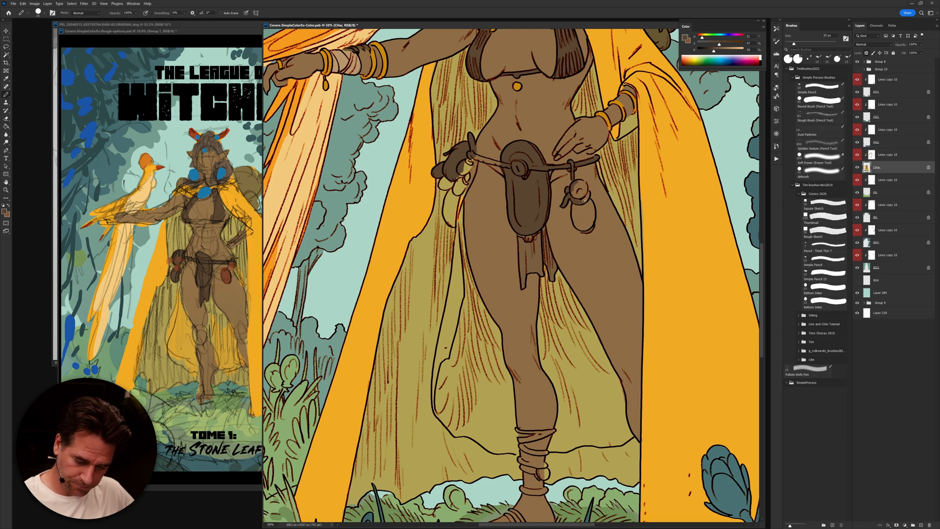
key("g")
left_click(580, 191)
key("b")
mouse_move(590, 201)
left_mouse_down()
mouse_move(587, 228)
mouse_move(577, 224)
mouse_move(575, 203)
left_mouse_up()
key("g")
left_click(578, 210)
key("b")
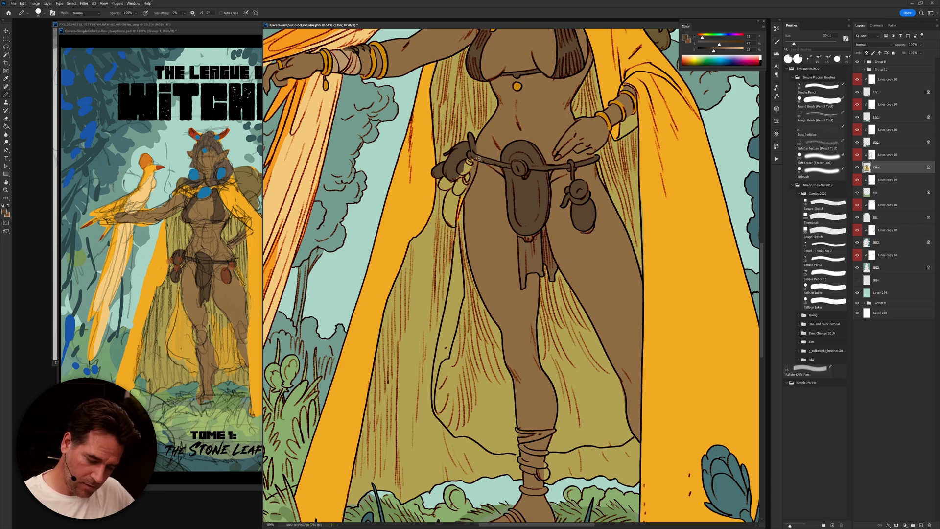
Step: Paint the belt cord and pouch cluster on the hip opposite the resting hand in the same dark brown
mouse_move(471, 158)
left_mouse_down()
mouse_move(454, 227)
mouse_move(445, 217)
mouse_move(450, 186)
mouse_move(440, 185)
mouse_move(447, 171)
left_mouse_up()
key("g")
left_click(467, 170)
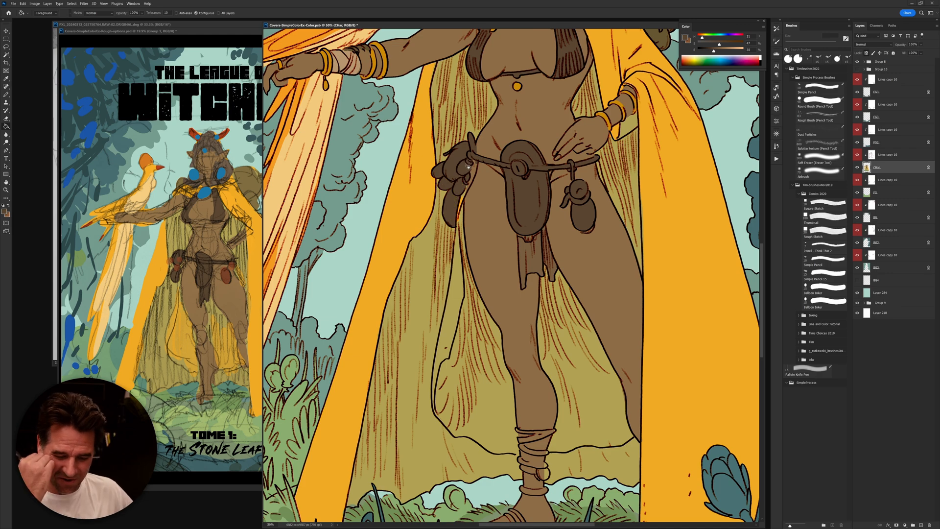
Step: Paint the narrow cape fold running from the pouch cluster down beside the thigh in the cape's sampled orange
left_click(640, 192, "alt")
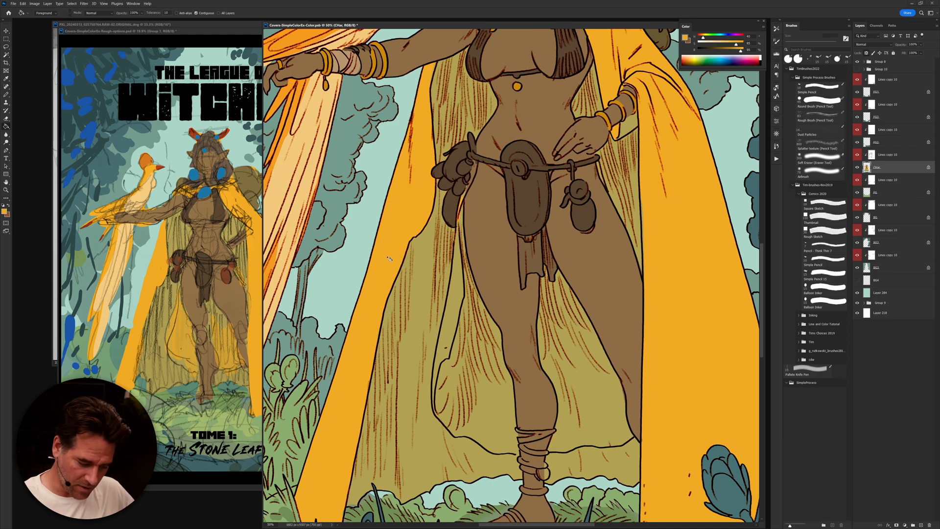
key("b")
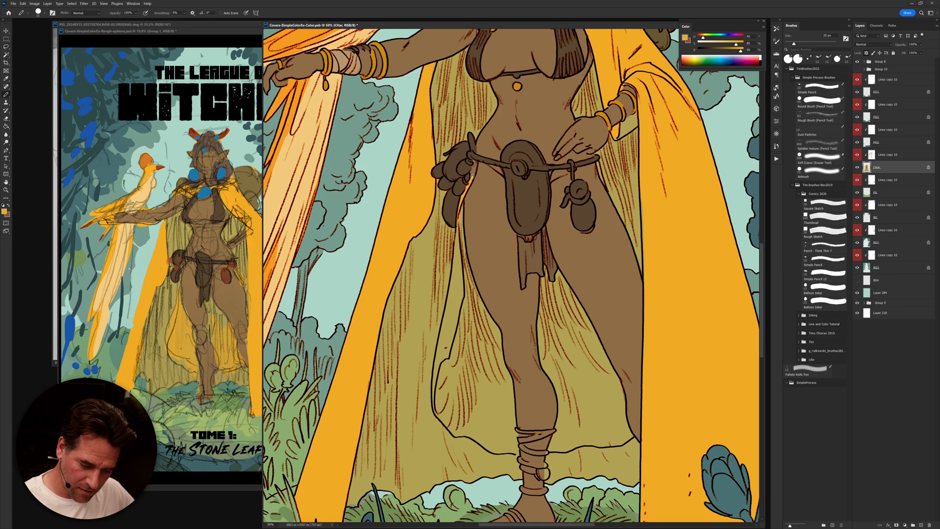
mouse_move(457, 217)
left_mouse_down()
mouse_move(458, 312)
mouse_move(433, 389)
left_mouse_up()
left_click_drag(437, 358, 455, 236)
left_click(444, 364, "alt")
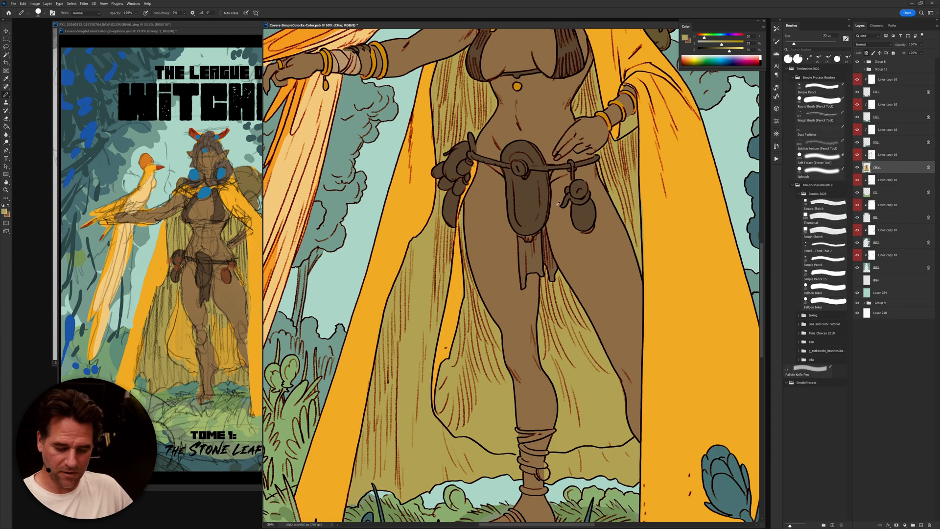
left_click(458, 255, "alt")
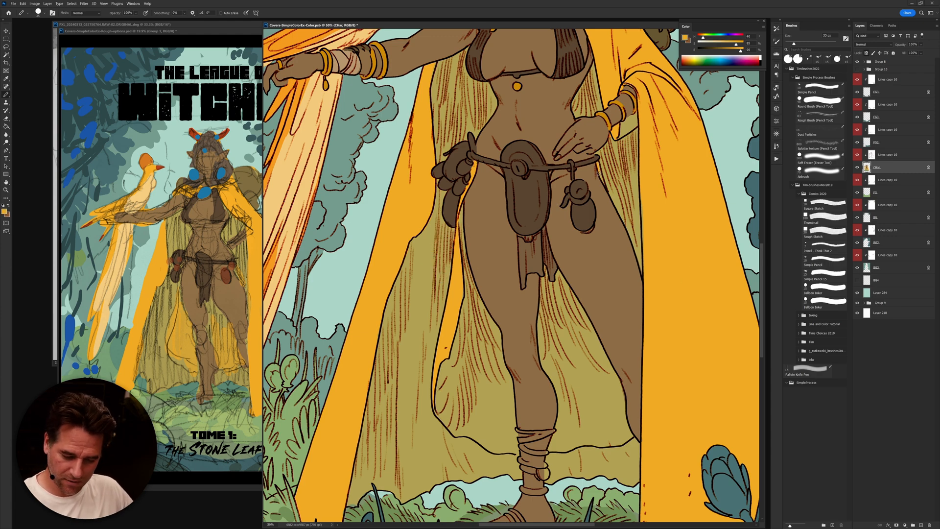
Step: Select the dark brown belt areas and paint the gourd and the round pouches in the red-brown sampled from the color sketch
left_click(231, 270, "alt")
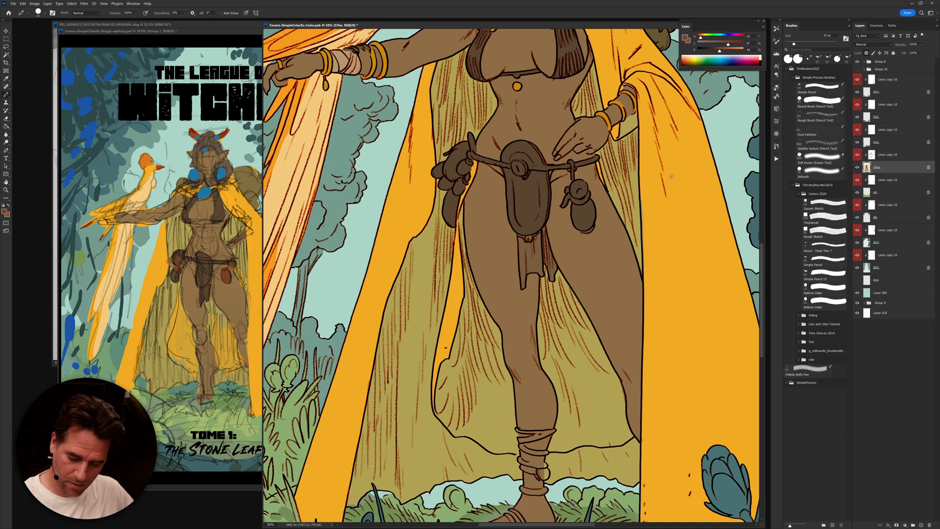
left_click(858, 167, "alt")
key("w")
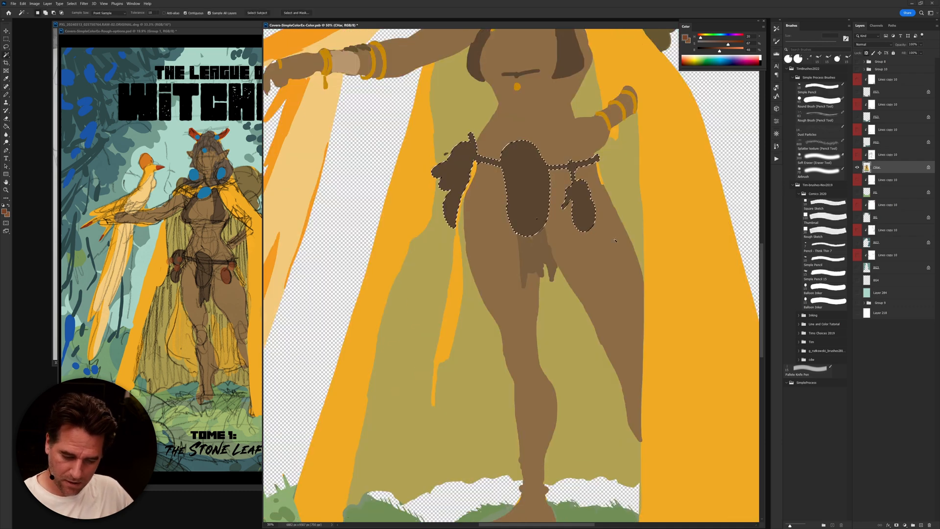
left_click(858, 168, "alt")
key("b")
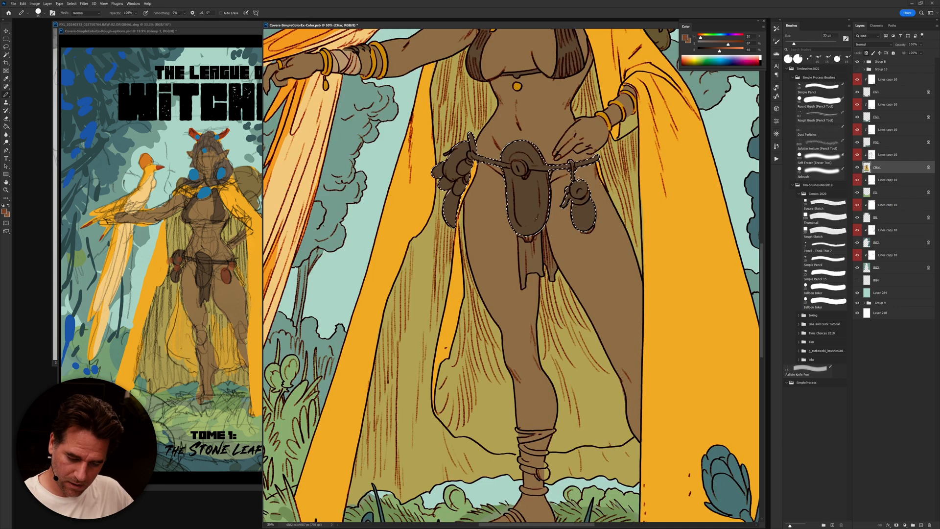
left_click_drag(583, 193, 581, 216)
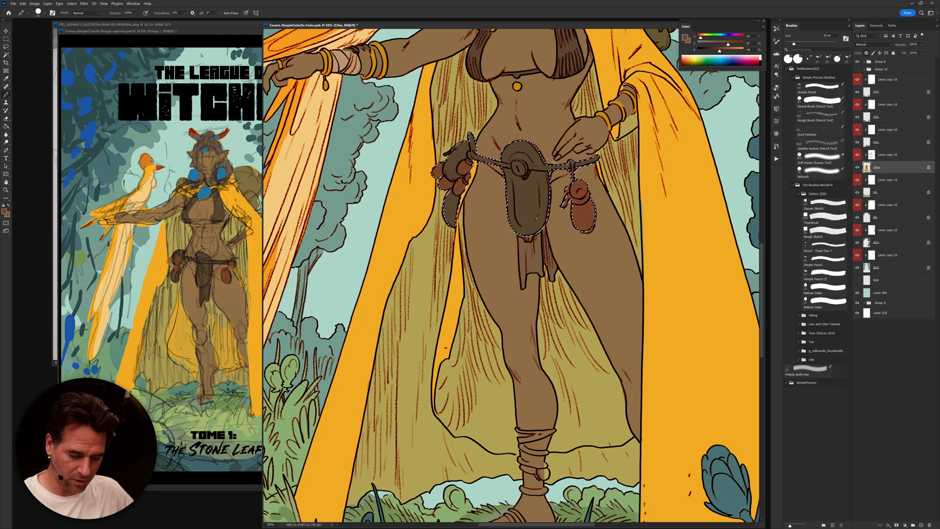
key("ctrl+d")
scroll(601, 189, "down", 1)
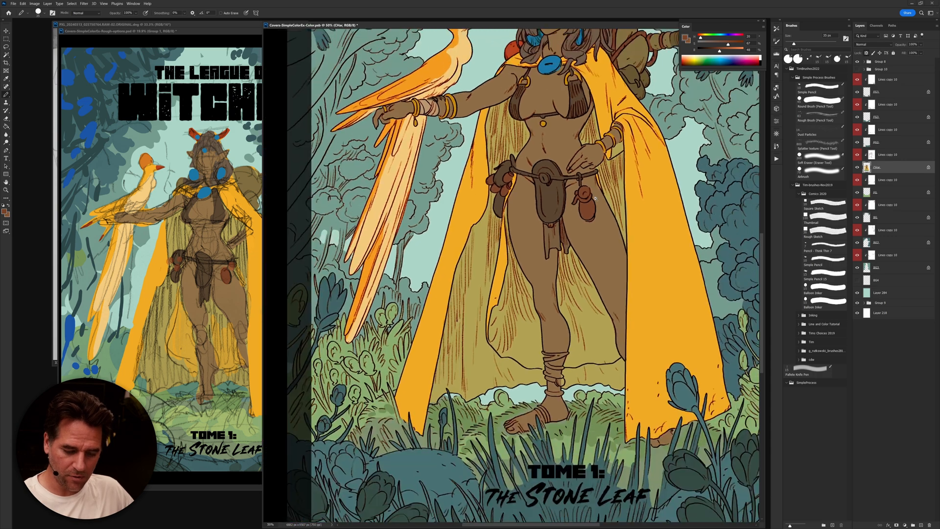
scroll(595, 199, "up", 2)
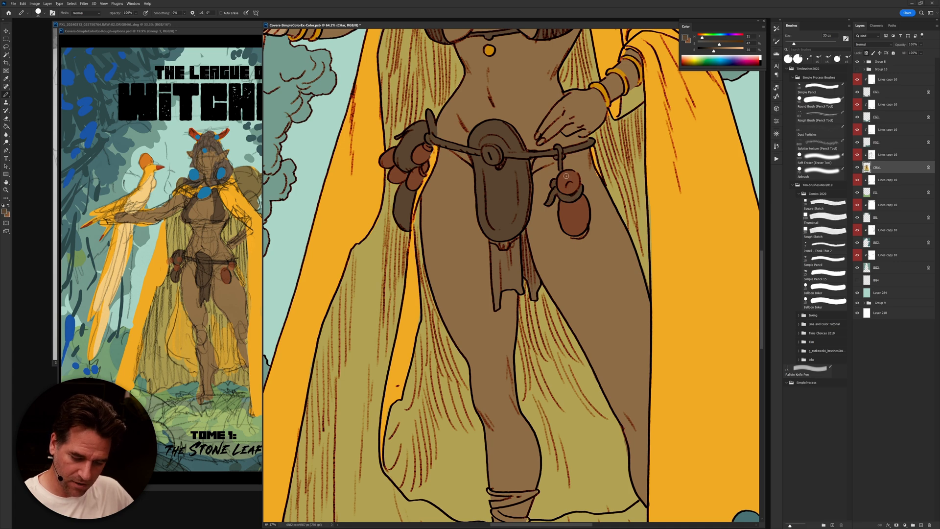
Step: Isolate the character color layer, select the olive cape lining around the legs and hip, and show all layers again
left_click(598, 180, "alt")
left_click(656, 146, "alt")
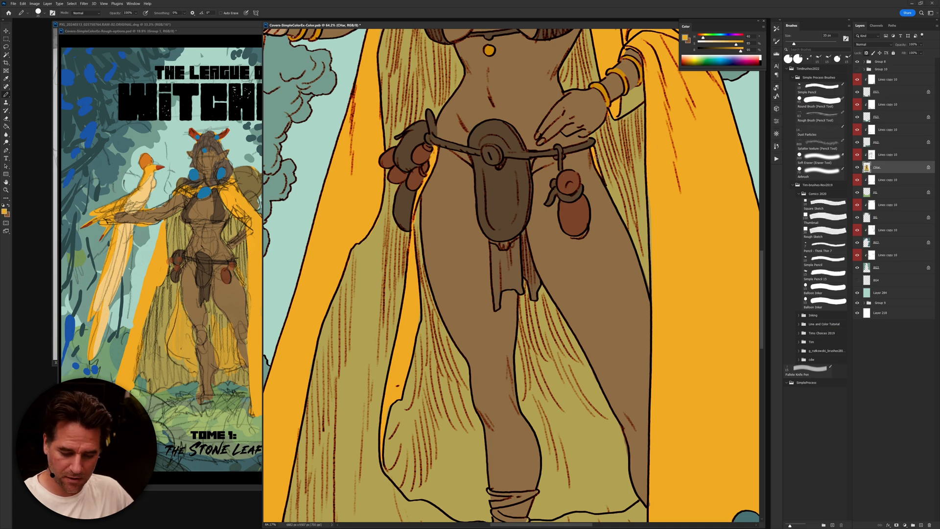
left_click(858, 168, "alt")
key("w")
left_click(569, 361)
left_click(343, 392, "shift")
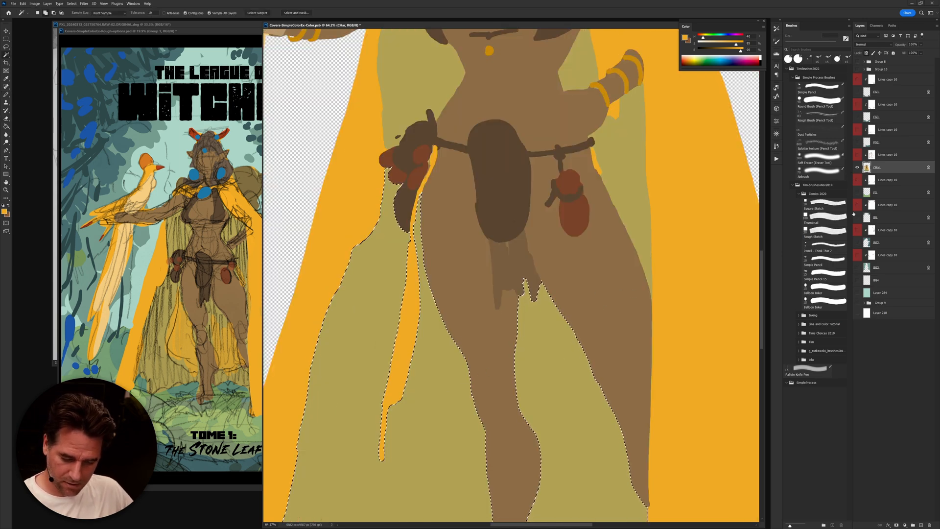
left_click(645, 220, "shift")
left_click(858, 168, "alt")
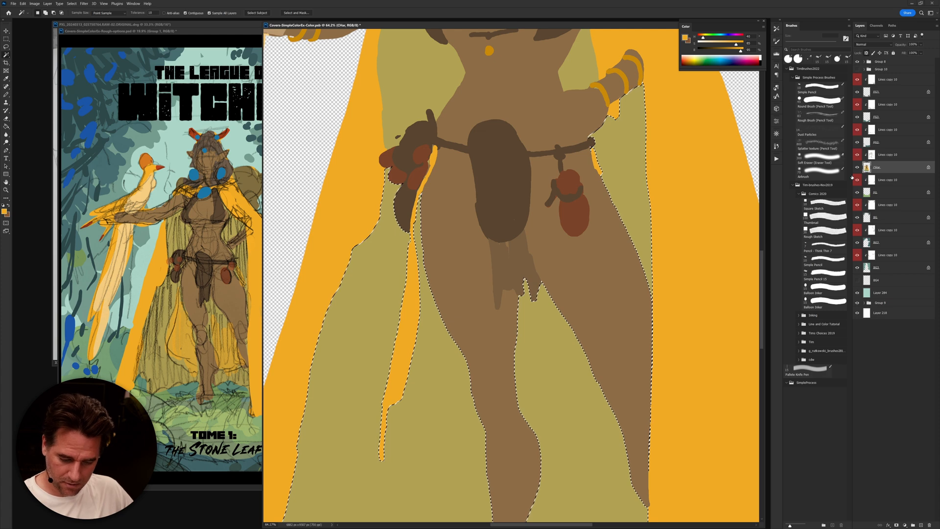
key("b")
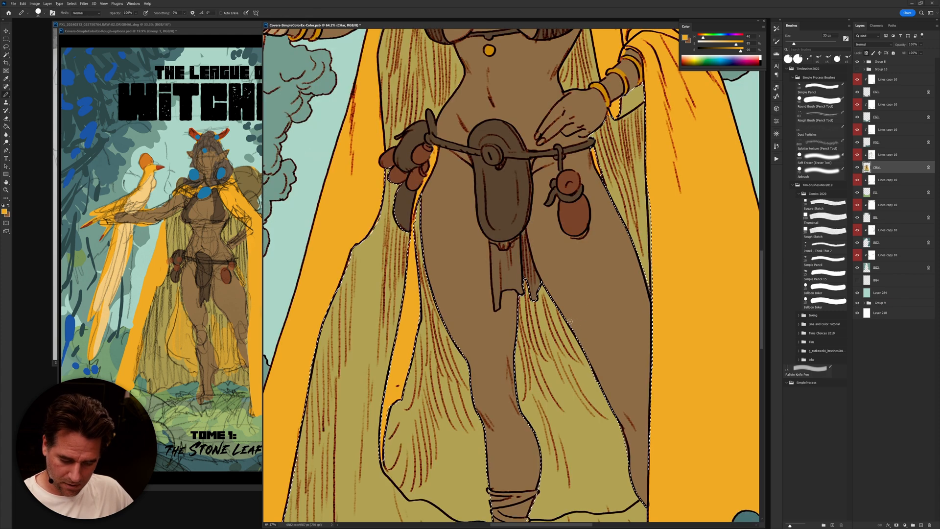
Step: Fill the front part of the cape lining behind the legs with a duller, less saturated version of its sampled olive
left_click(554, 318, "alt")
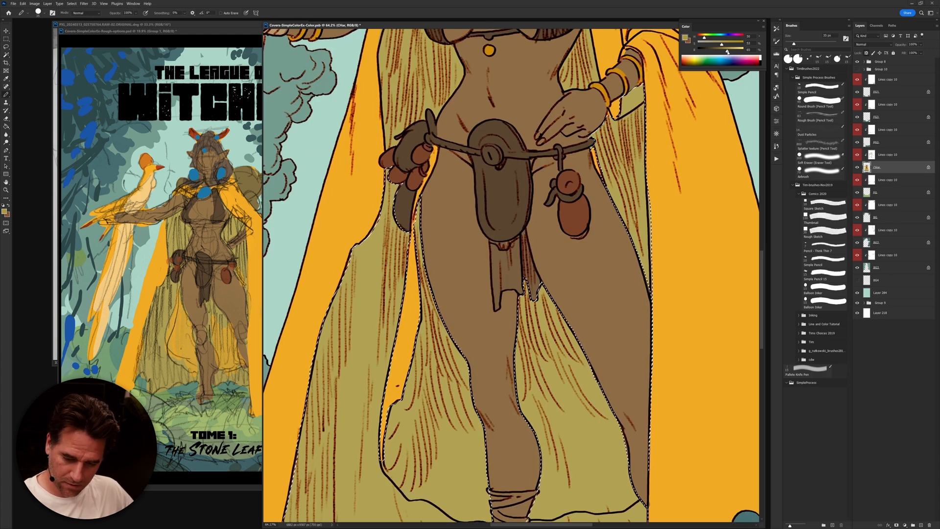
scroll(370, 254, "down", 5)
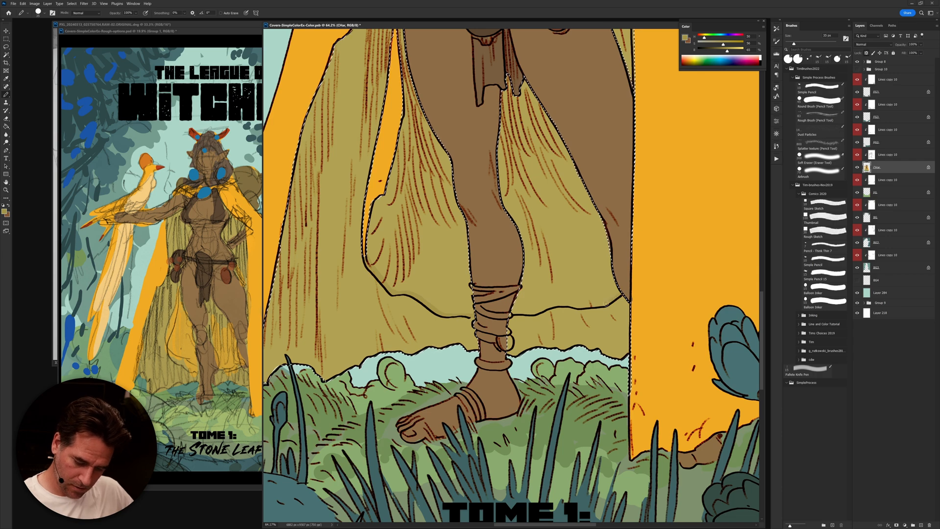
key("g")
key("b")
left_click_drag(590, 244, 601, 330)
left_click_drag(608, 273, 595, 378)
left_click(597, 324, "alt")
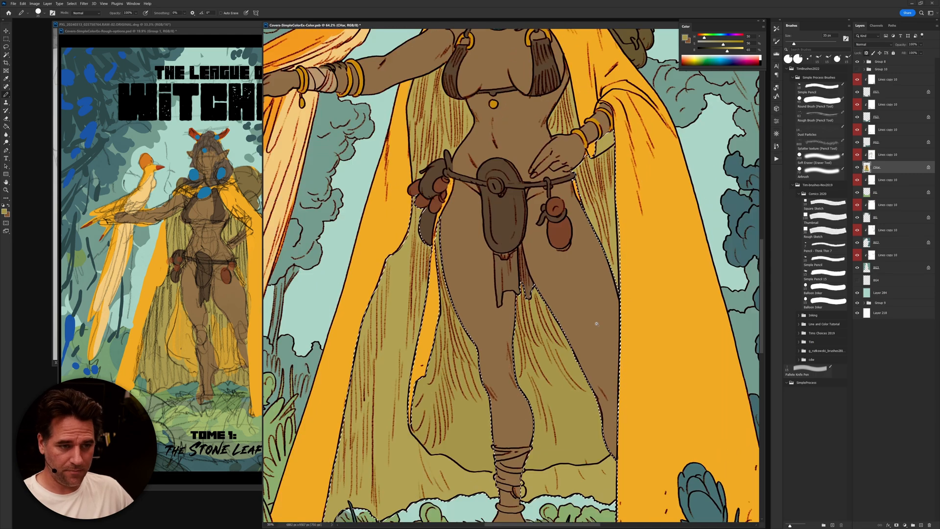
left_click(597, 324, "alt")
left_click(596, 319, "ctrl")
key("g")
left_click_drag(723, 44, 717, 44)
left_click(726, 51)
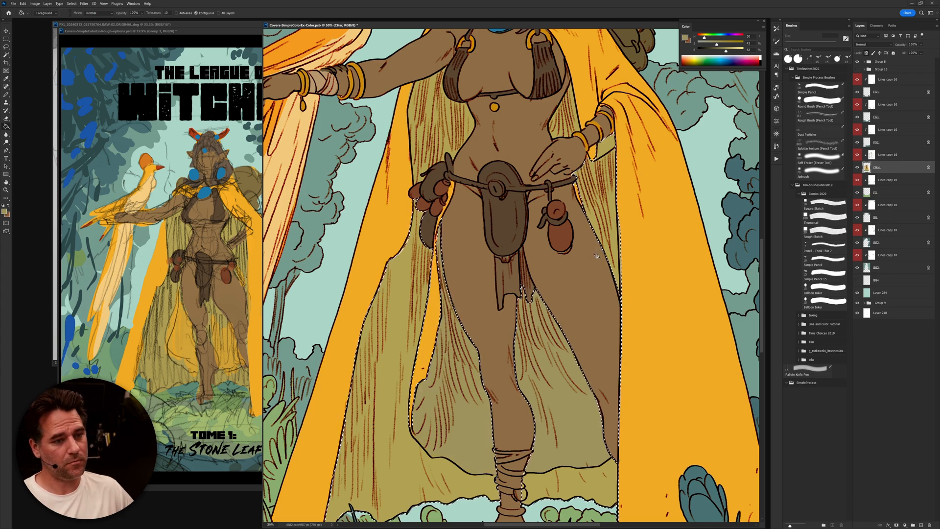
Step: Deselect the cape lining and save the document
key("ctrl+d")
key("ctrl+s")
key("b")
mouse_move(578, 375)
left_mouse_down()
mouse_move(584, 361)
mouse_move(589, 395)
left_mouse_up()
left_click(590, 395, "alt")
left_click(590, 395, "alt")
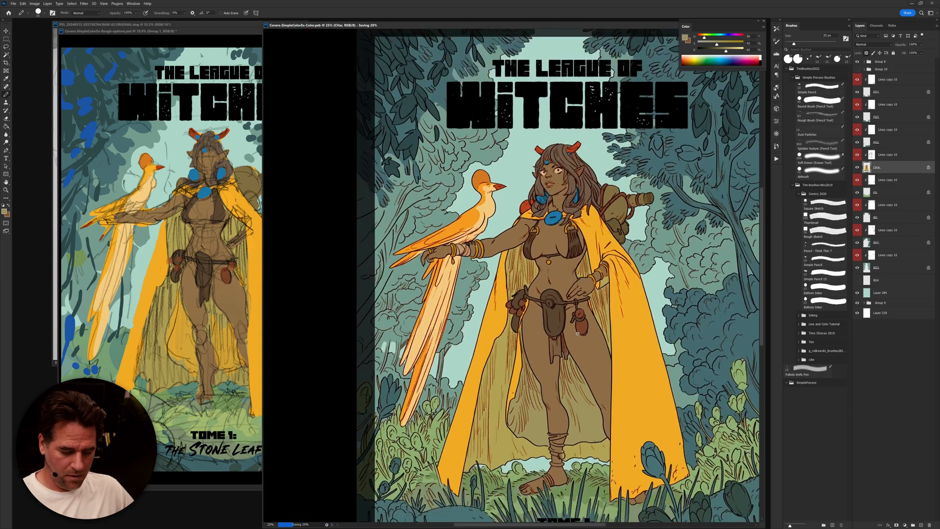
Step: Paint the round buckle on the belt's front panel in the blue sampled from the cape brooch
scroll(577, 332, "up", 2)
left_click(538, 100, "alt")
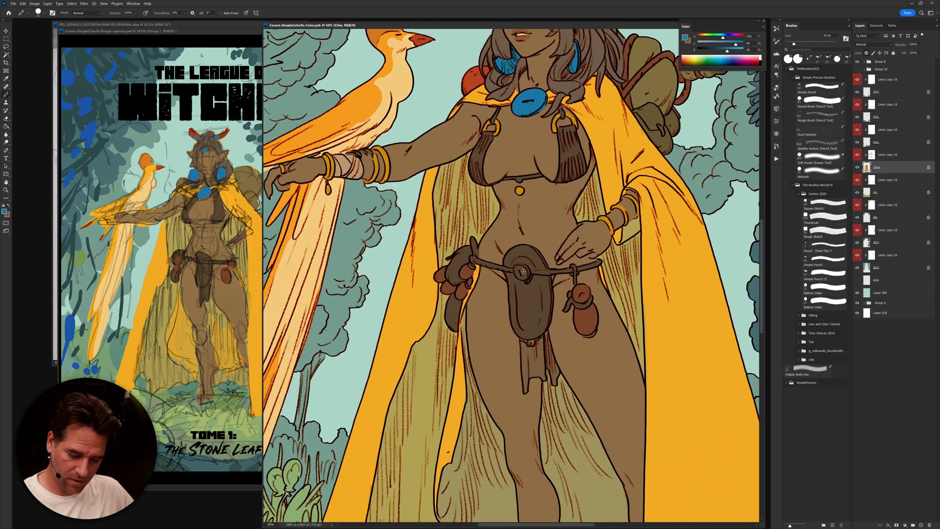
mouse_move(516, 269)
left_mouse_down()
mouse_move(524, 275)
mouse_move(520, 265)
left_mouse_up()
left_click_drag(589, 261, 609, 400)
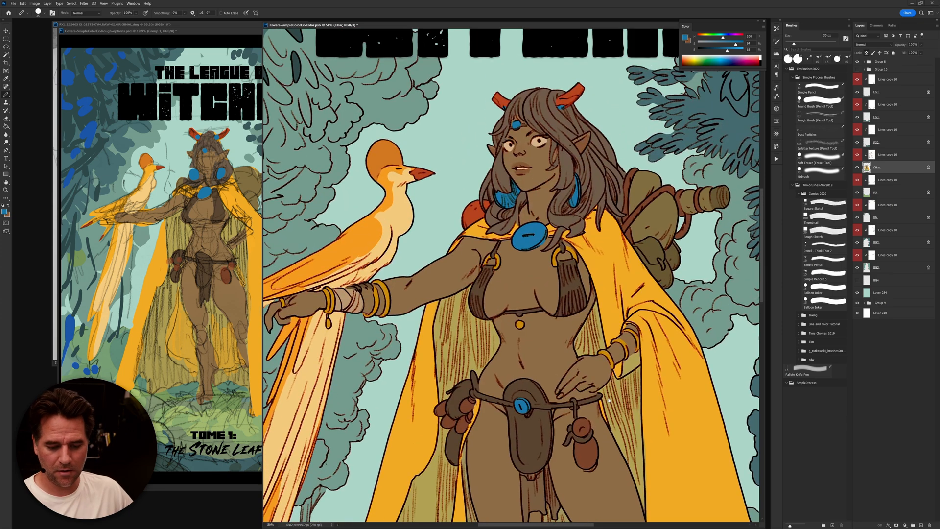
Step: Fill the red bundle behind the witch's shoulder with the backpack's sampled olive brown and save the document
scroll(641, 313, "down", 5)
left_click(655, 277, "alt")
key("g")
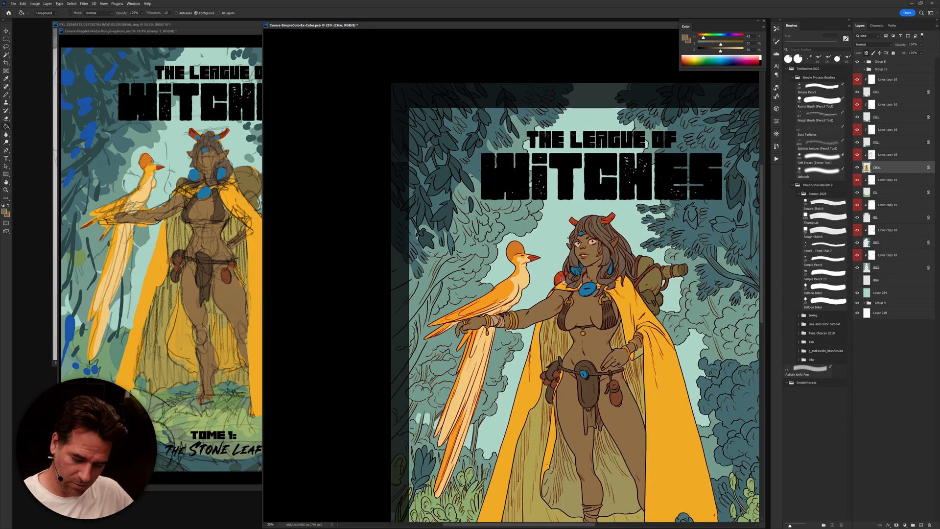
scroll(604, 399, "down", 5)
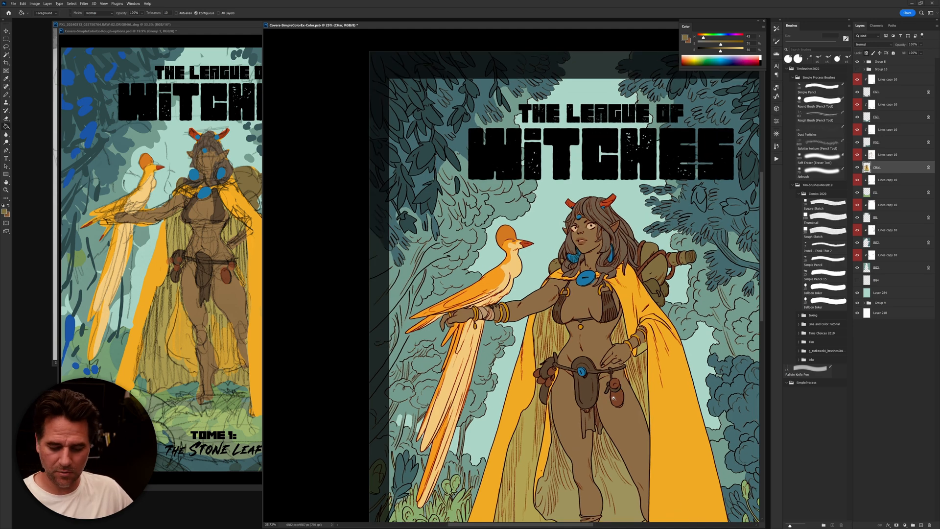
left_click_drag(673, 383, 648, 285)
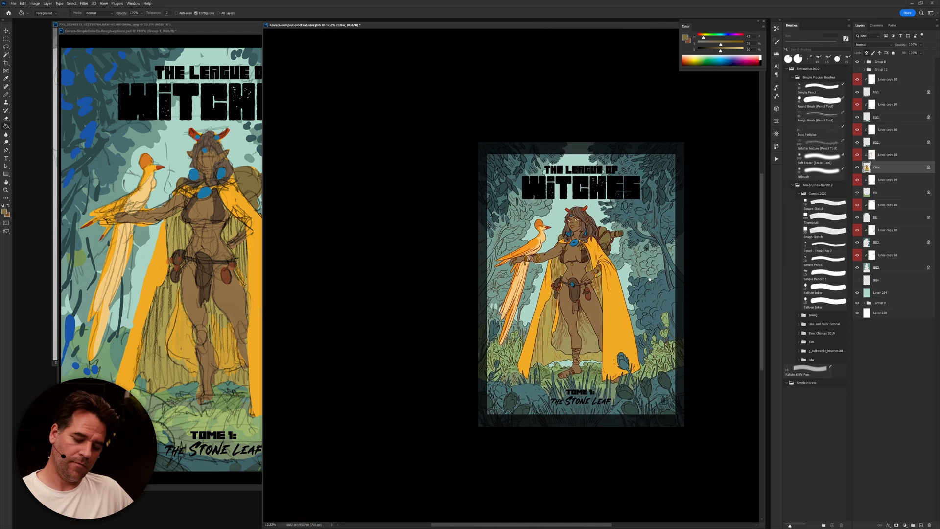
scroll(580, 221, "up", 5)
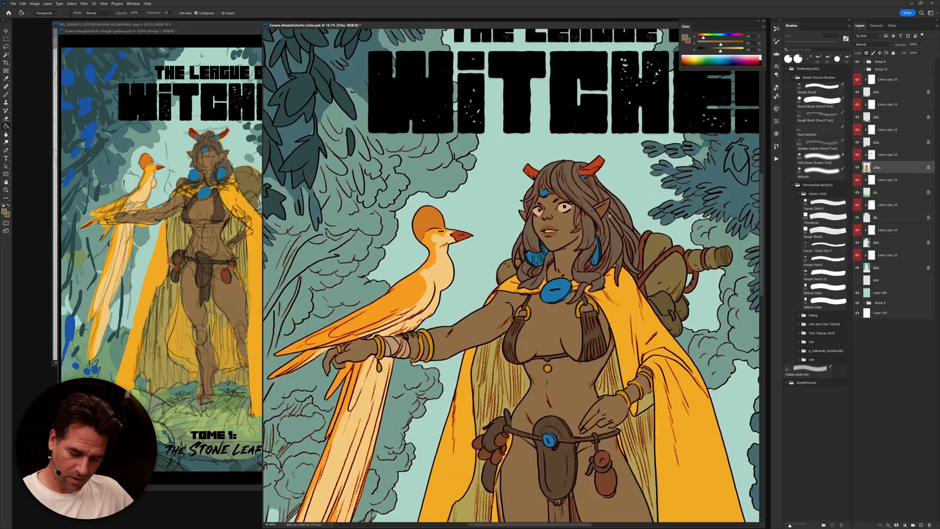
key("ctrl+s")
Step: Recolor the whites of the witch's eyes with a paler, less saturated version of their sampled tan
left_click(569, 206, "alt")
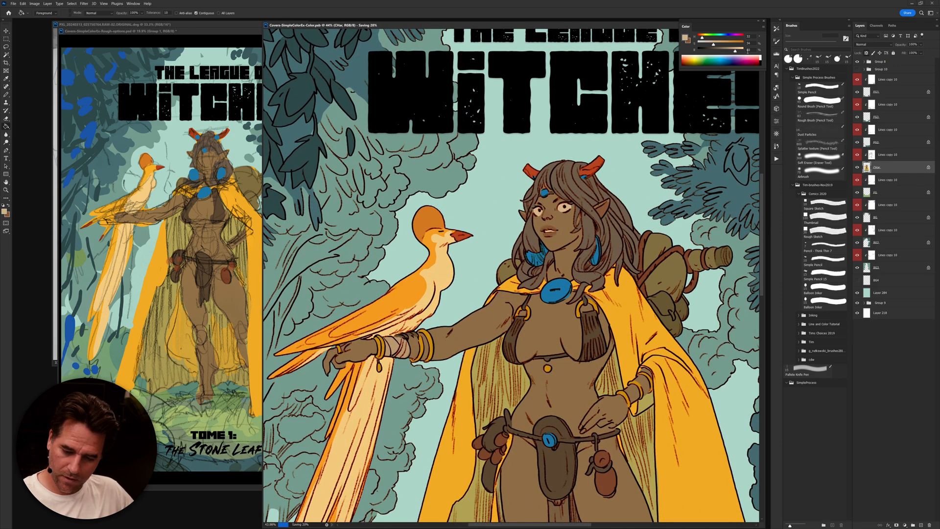
left_click_drag(713, 45, 705, 44)
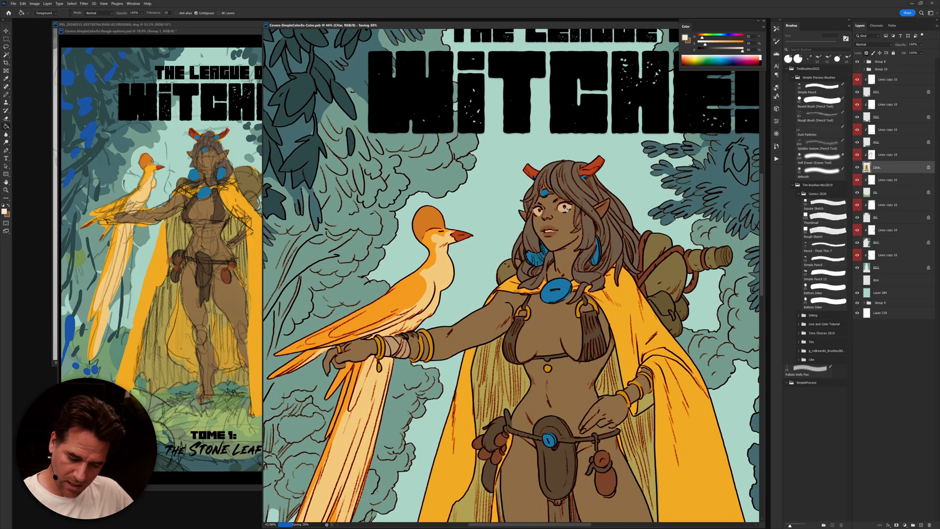
key("b")
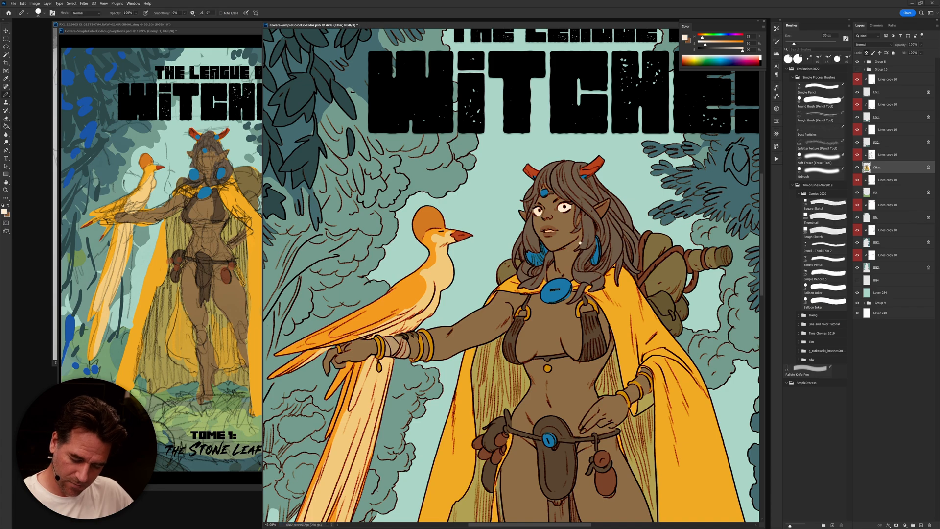
scroll(584, 244, "down", 3)
scroll(594, 243, "down", 4)
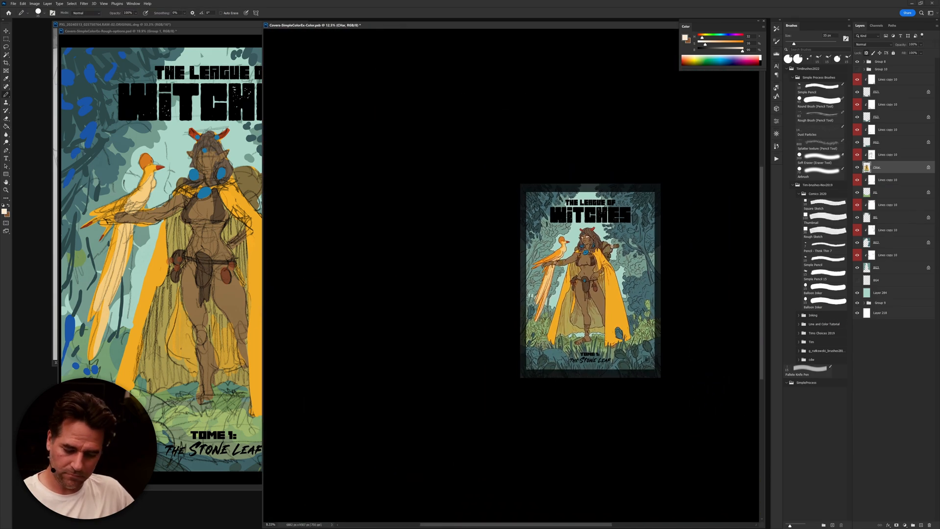
scroll(595, 247, "up", 8)
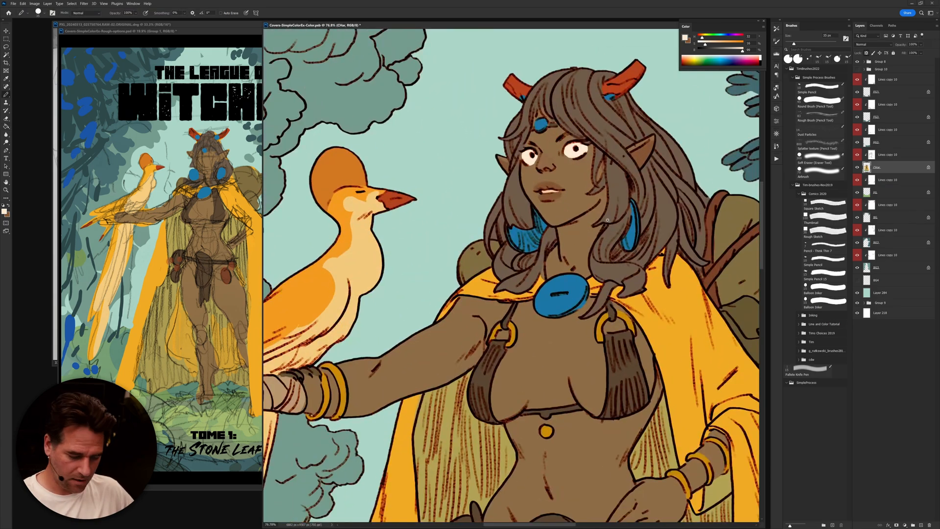
key("4")
key("5")
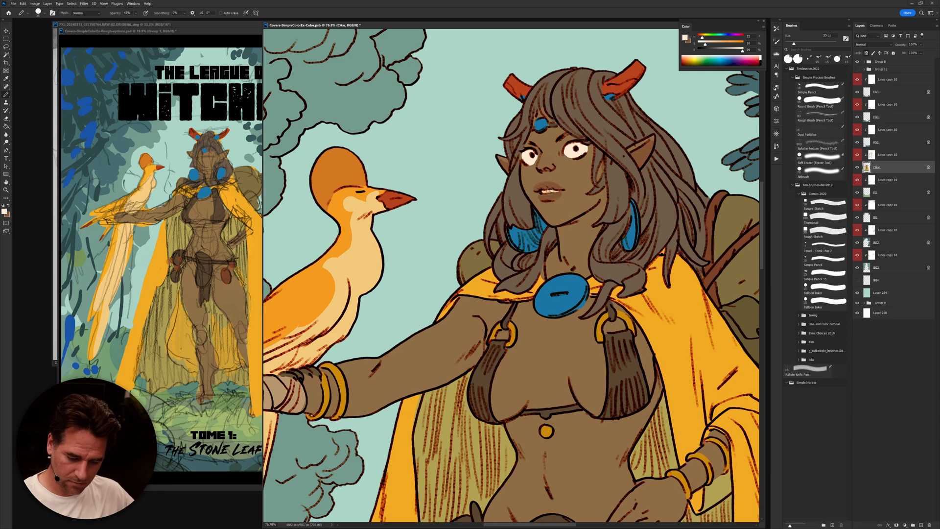
key("g")
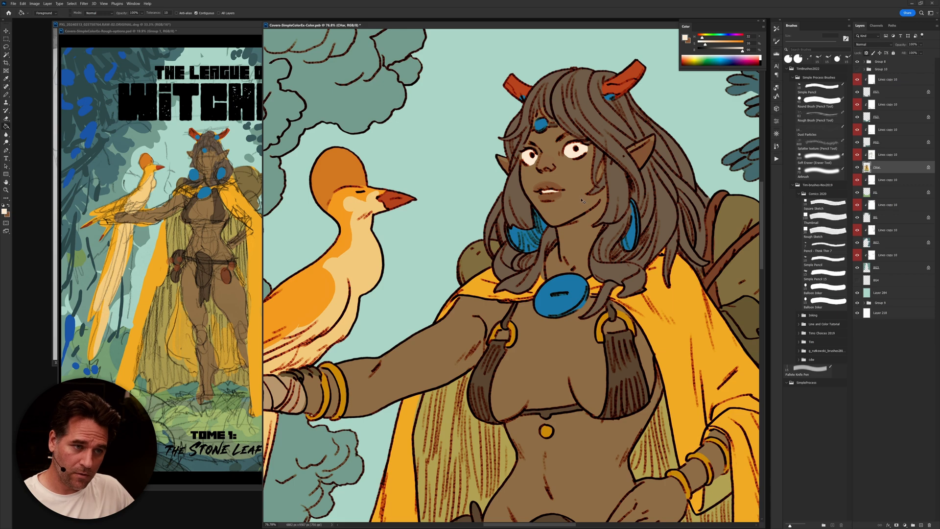
key("b")
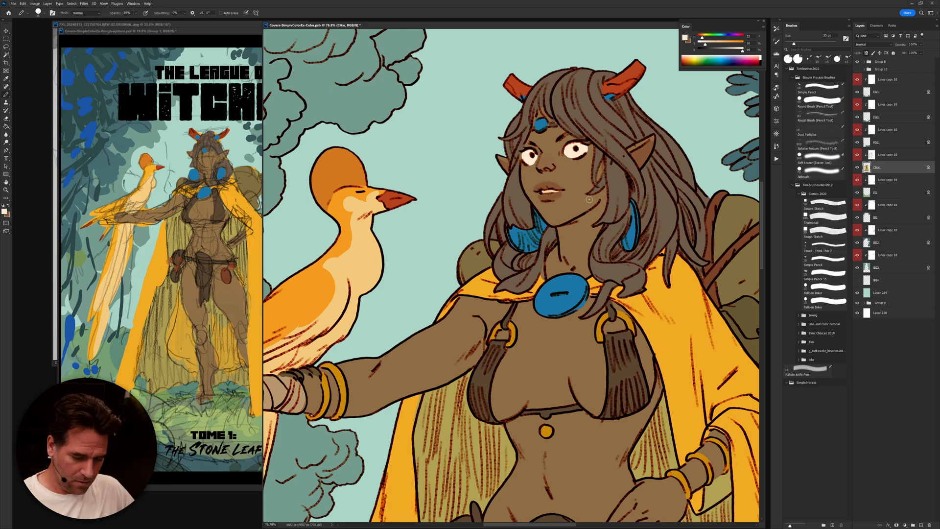
Step: Paint the witch's ankle bands in the gold sampled from her bracelet and the ankle wraps in the forearm wrap's sampled tan
left_click_drag(618, 373, 723, 323)
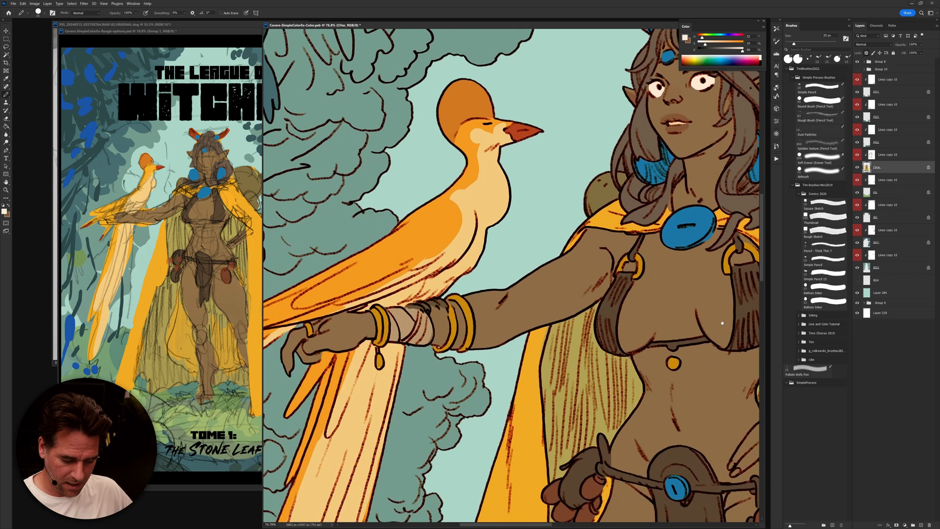
left_click_drag(571, 362, 537, 384)
left_click_drag(660, 362, 660, 308)
left_click_drag(595, 346, 626, 345)
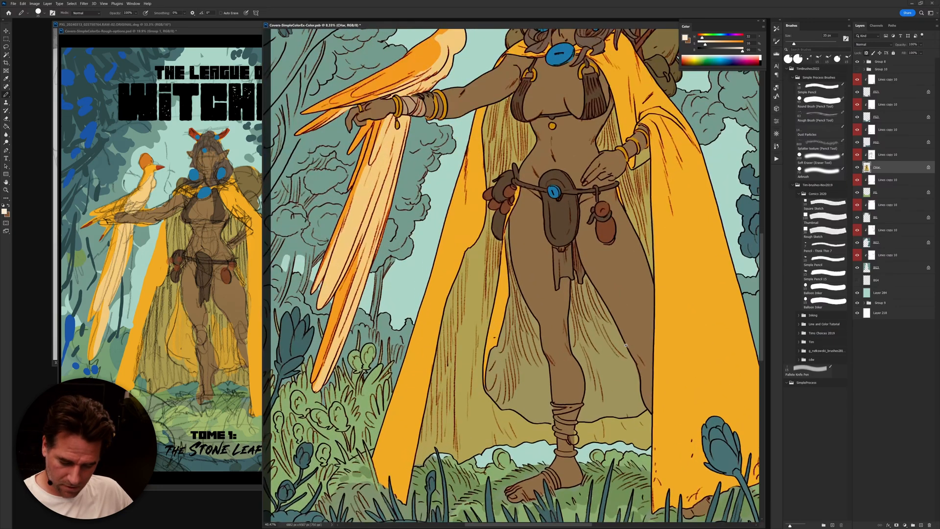
left_click(637, 138, "alt")
mouse_move(583, 403)
left_mouse_down()
mouse_move(562, 413)
mouse_move(554, 413)
mouse_move(576, 405)
mouse_move(554, 404)
mouse_move(566, 422)
mouse_move(555, 417)
mouse_move(563, 431)
mouse_move(552, 428)
mouse_move(572, 442)
mouse_move(557, 435)
mouse_move(565, 434)
mouse_move(559, 454)
left_mouse_up()
left_click(409, 104, "alt")
mouse_move(557, 476)
left_mouse_down()
mouse_move(546, 488)
mouse_move(558, 489)
mouse_move(549, 471)
mouse_move(558, 490)
left_mouse_up()
key("ctrl+0")
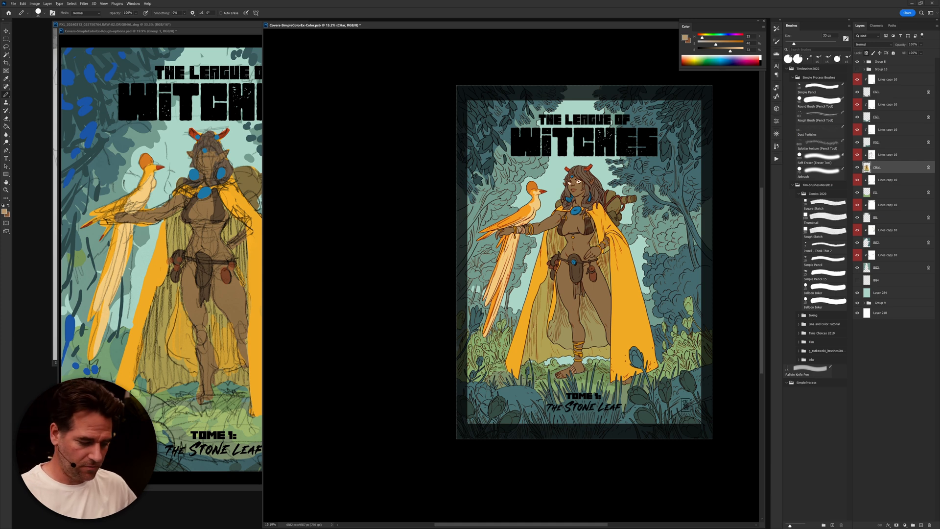
Step: Fill the hanging flower beside the last letter of WITCHES with the blue sampled from the rough sketch, on the tree's color layer
left_click(98, 126, "alt")
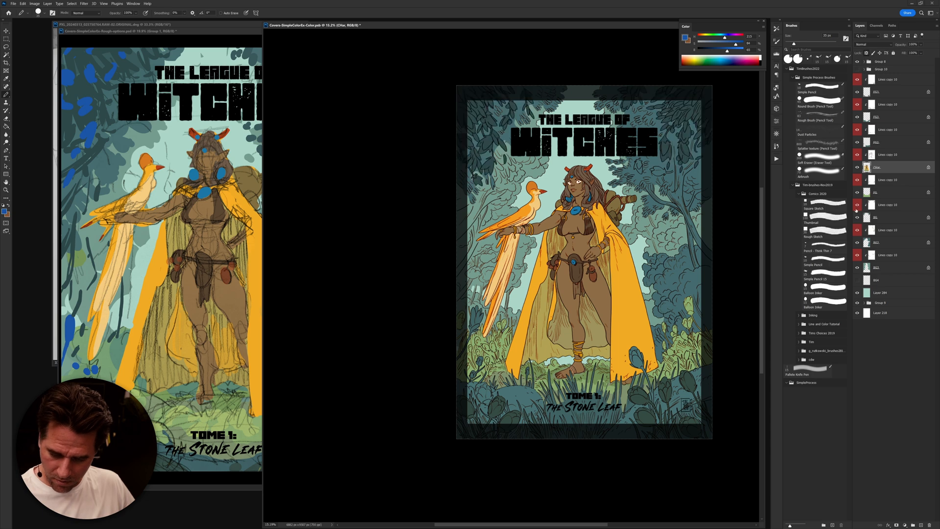
left_click(872, 220)
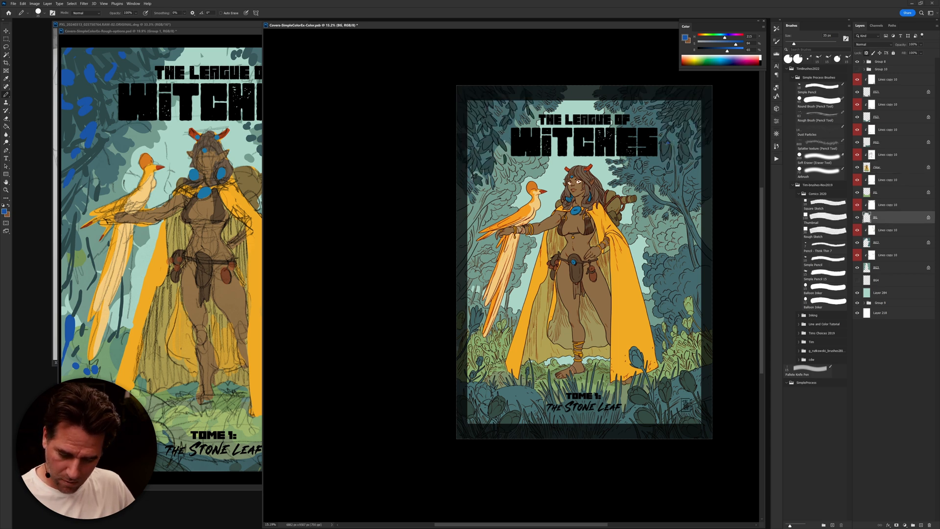
key("g")
left_click(668, 149)
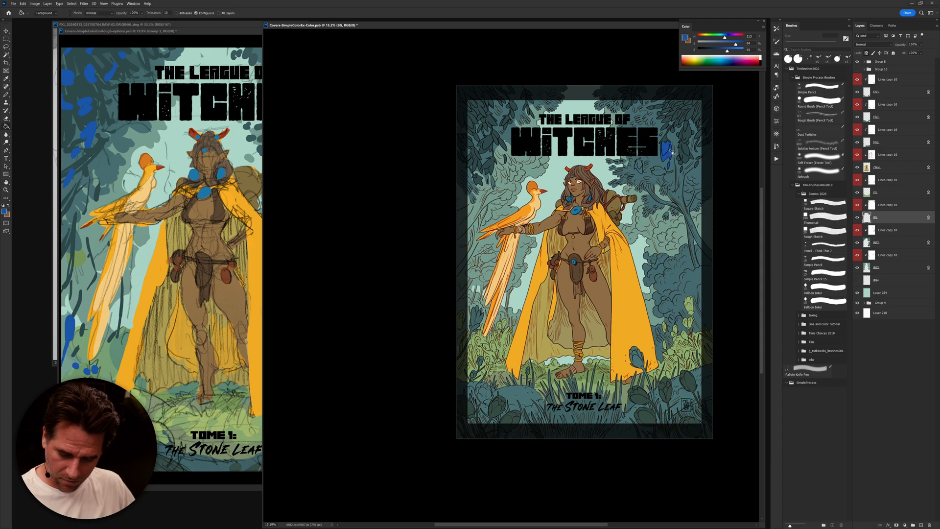
Step: Outline and fill the cluster of hanging flowers in the dark leaves of the right-hand tree with the same blue
key("f")
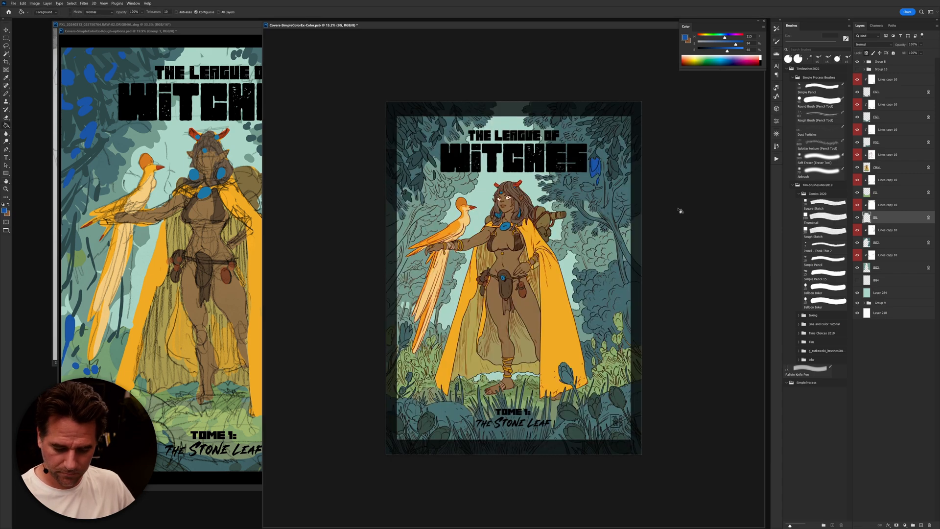
scroll(592, 187, "up", 5)
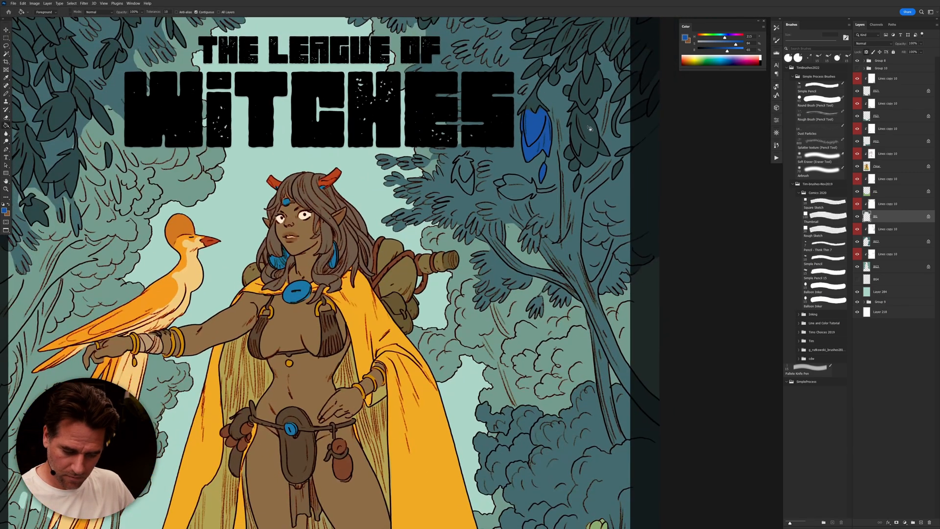
key("b")
mouse_move(594, 120)
left_mouse_down()
mouse_move(571, 117)
mouse_move(584, 164)
mouse_move(605, 150)
mouse_move(594, 123)
left_mouse_up()
key("g")
left_click(595, 140)
key("b")
mouse_move(595, 64)
left_mouse_down()
mouse_move(586, 87)
mouse_move(582, 75)
mouse_move(585, 113)
left_mouse_up()
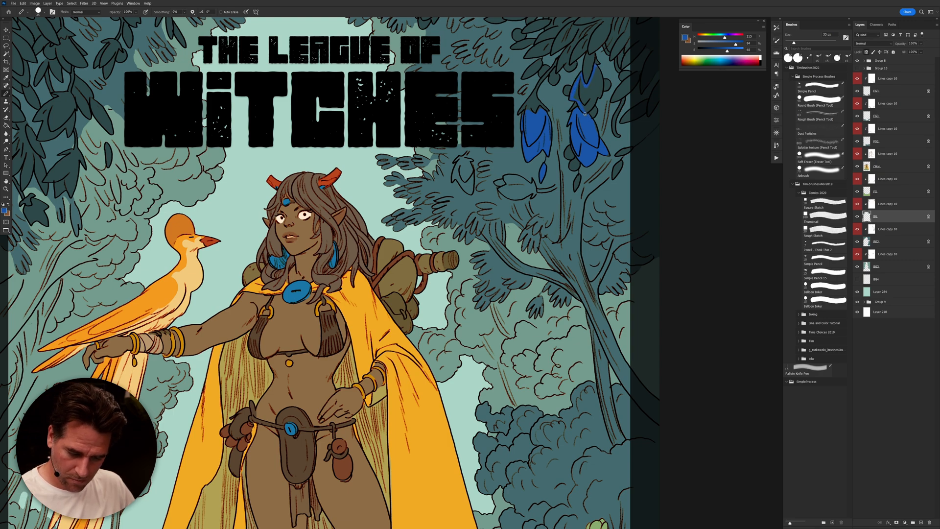
key("g")
left_click(590, 86)
key("b")
Step: Fill the flower in the foliage above the word OF in the title with the same blue
scroll(582, 142, "up", 5)
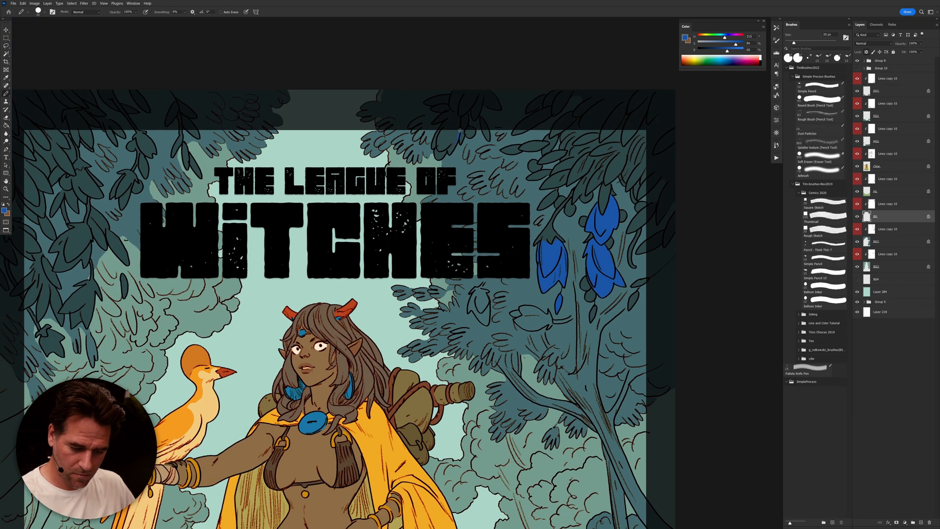
key("g")
left_click(443, 138)
key("b")
scroll(615, 216, "down", 6)
scroll(616, 216, "up", 1)
scroll(607, 205, "down", 12)
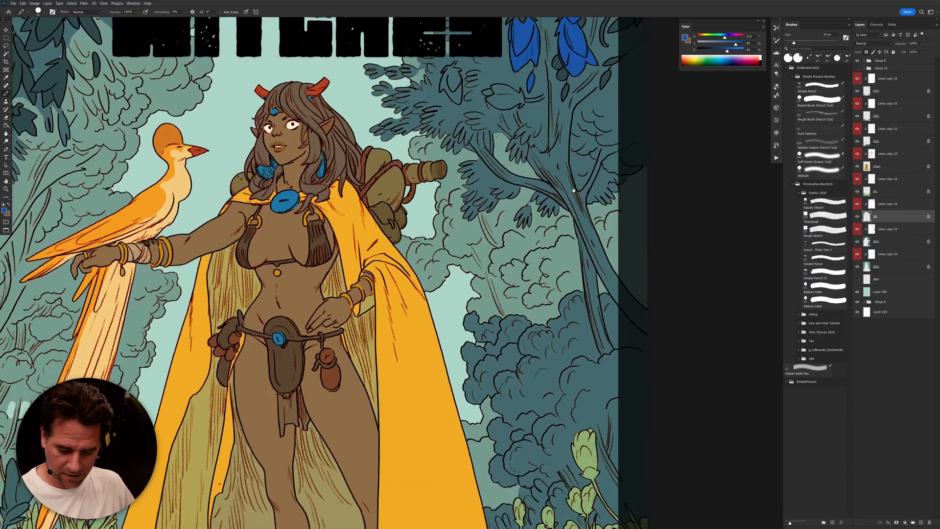
scroll(600, 197, "up", 10)
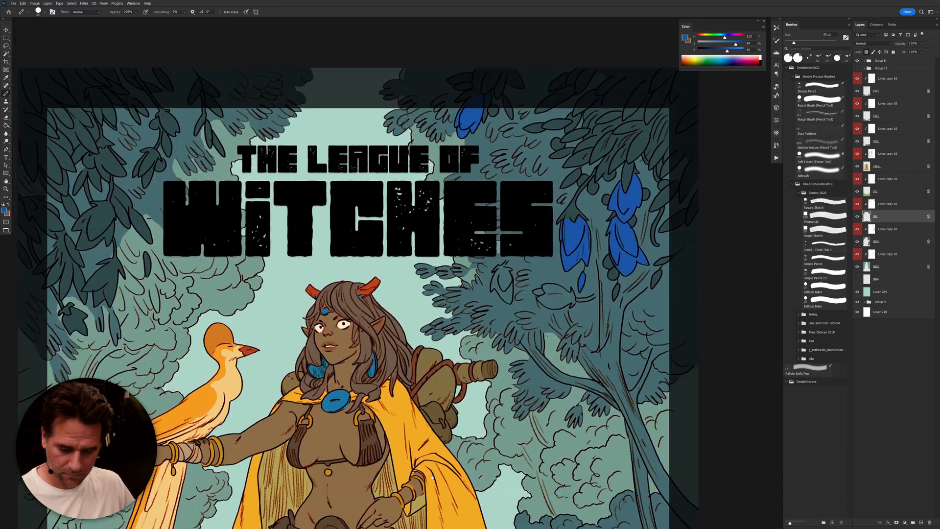
Step: Outline and fill the large hanging flower in the left-hand tree with the blue
scroll(432, 478, "down", 1)
left_click_drag(316, 412, 650, 393)
mouse_move(459, 201)
left_mouse_down()
mouse_move(441, 189)
mouse_move(459, 200)
mouse_move(454, 221)
mouse_move(424, 216)
left_mouse_up()
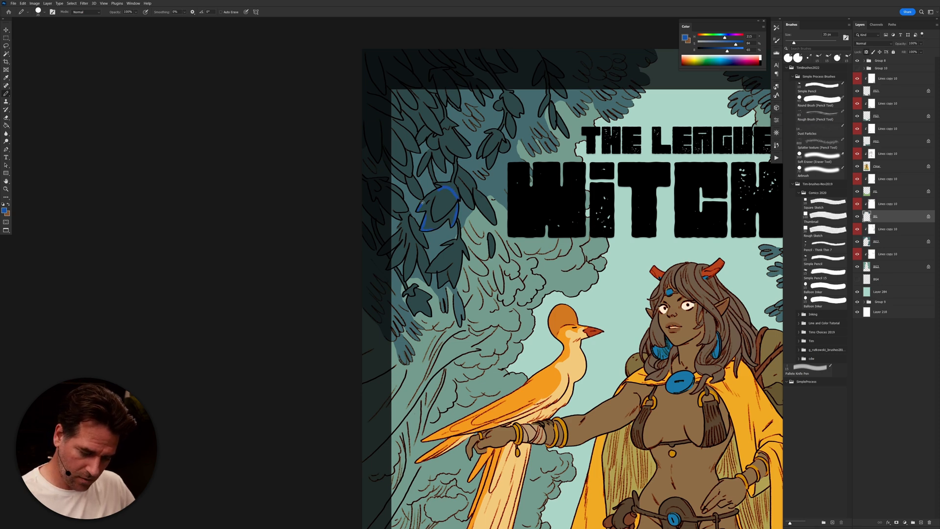
key("g")
left_click(438, 206)
key("b")
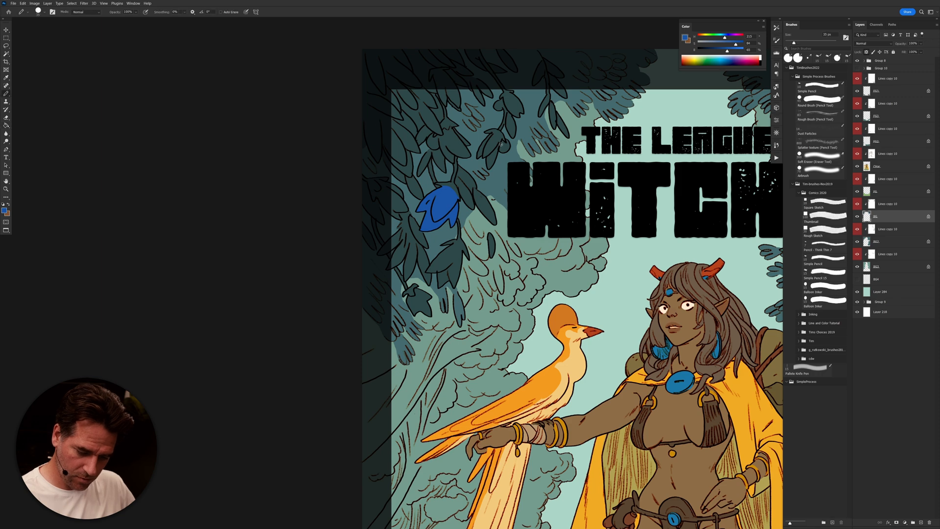
Step: Paint the two small upper flowers and the lowest flower in the left-hand tree's foliage in the same blue
left_click_drag(500, 135, 480, 155)
left_click_drag(517, 113, 506, 100)
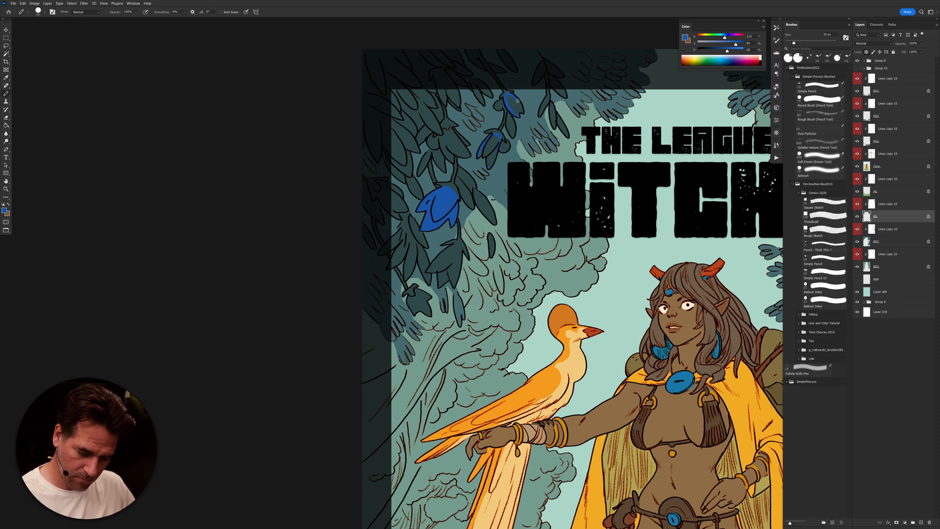
key("g")
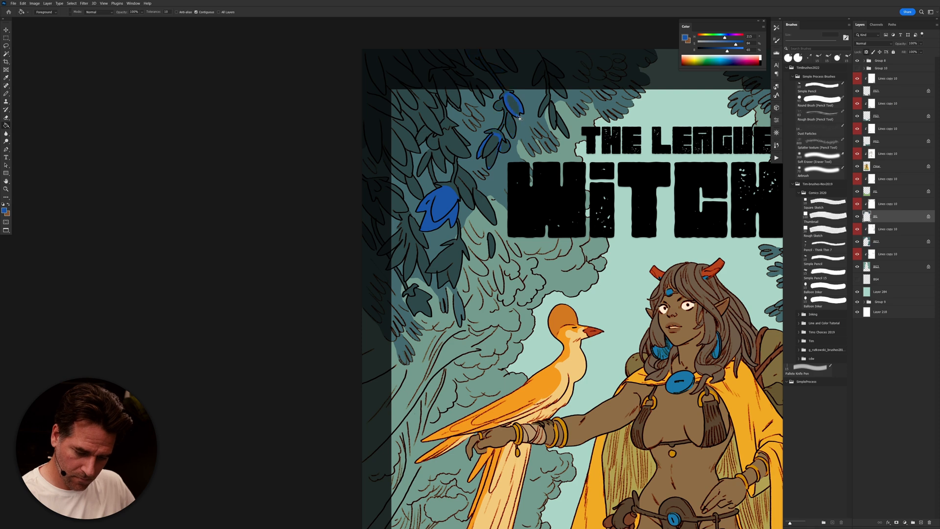
left_click(515, 106)
left_click(497, 147)
key("b")
left_click(504, 146, "alt")
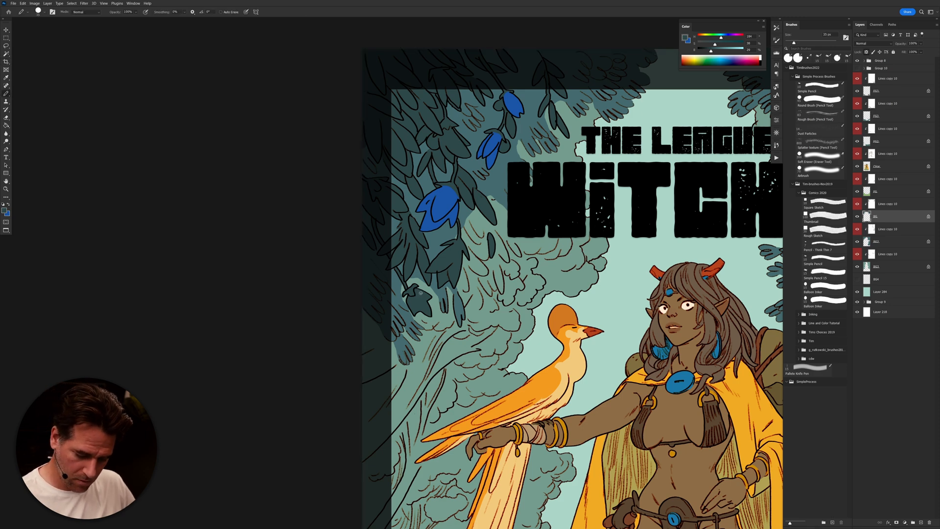
key("x")
mouse_move(418, 291)
left_mouse_down()
mouse_move(414, 316)
mouse_move(420, 300)
left_mouse_up()
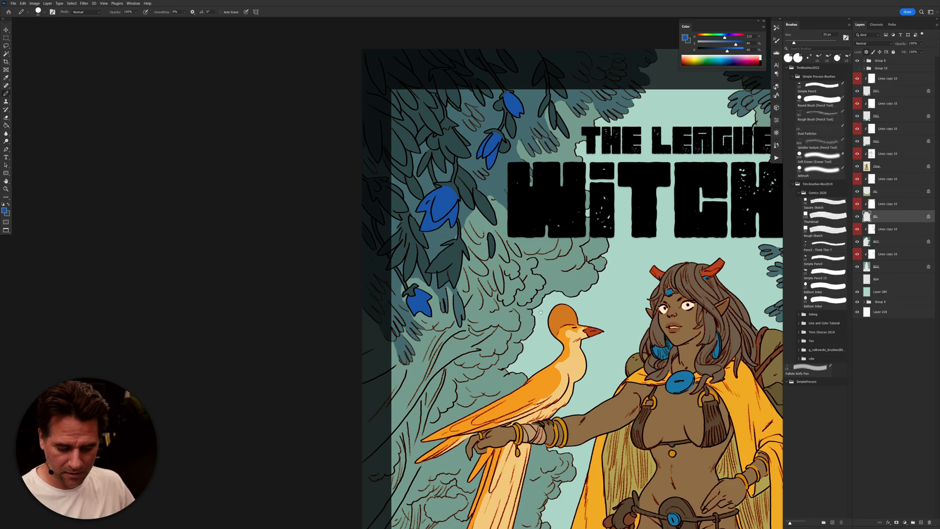
Step: Find the color layer of the undergrowth plants and paint the small flower buds in the grass left of the cape blue
scroll(527, 312, "down", 5)
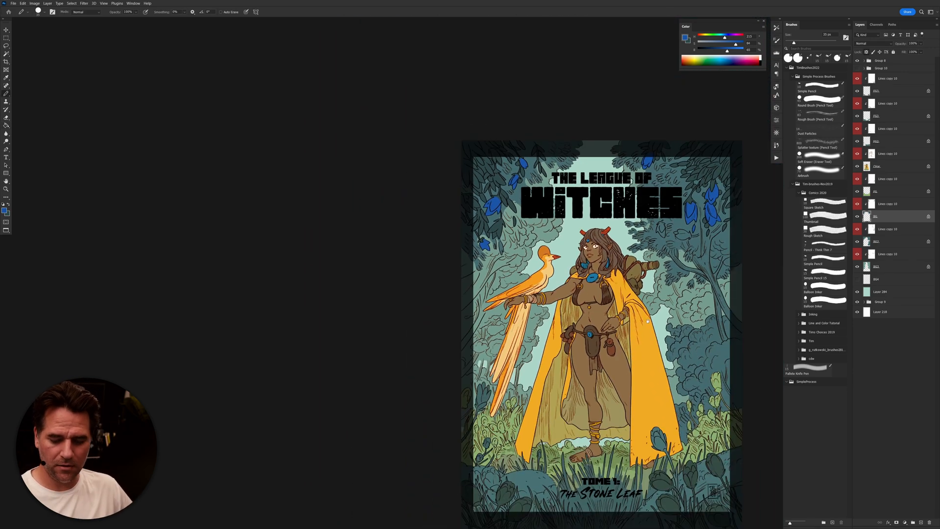
left_click_drag(641, 321, 633, 290)
scroll(616, 433, "up", 4)
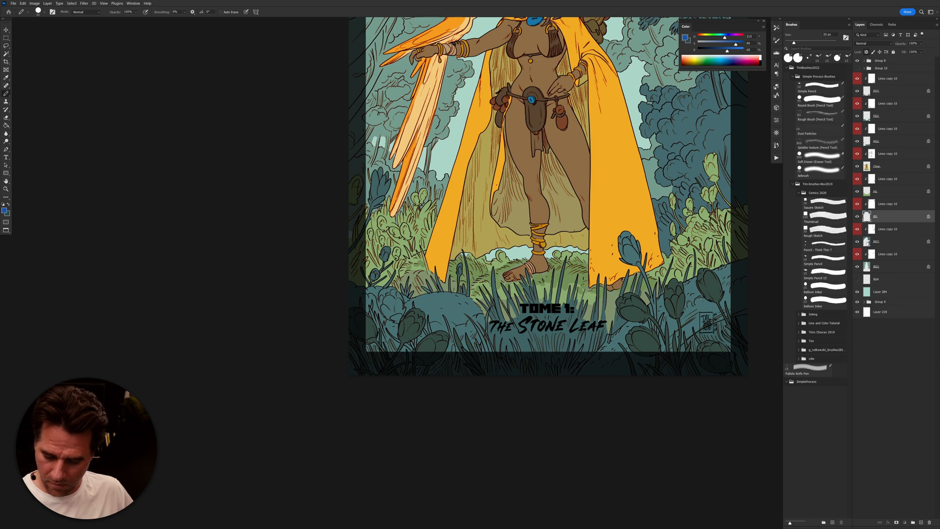
left_click(882, 241)
left_click(857, 242)
left_click(857, 242)
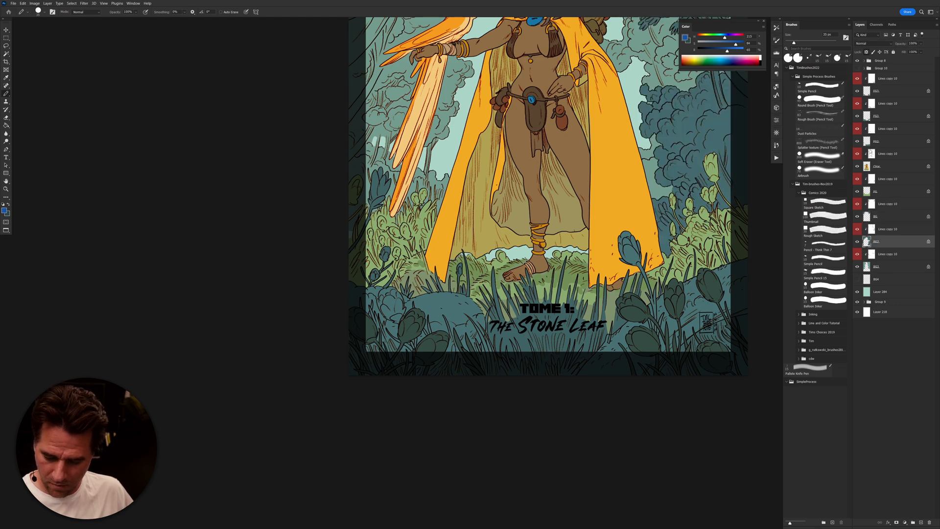
left_click(882, 141)
left_click(857, 142)
left_click(857, 142)
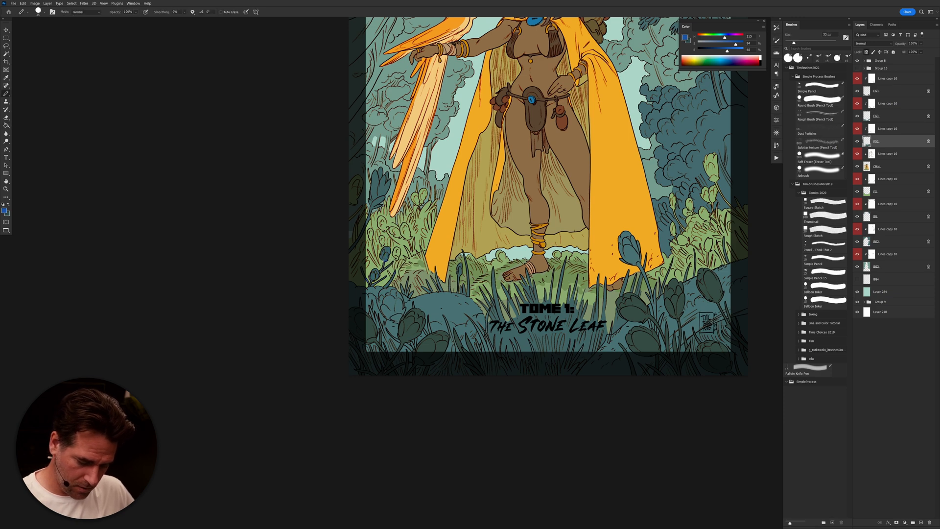
key("ctrl+shift+z")
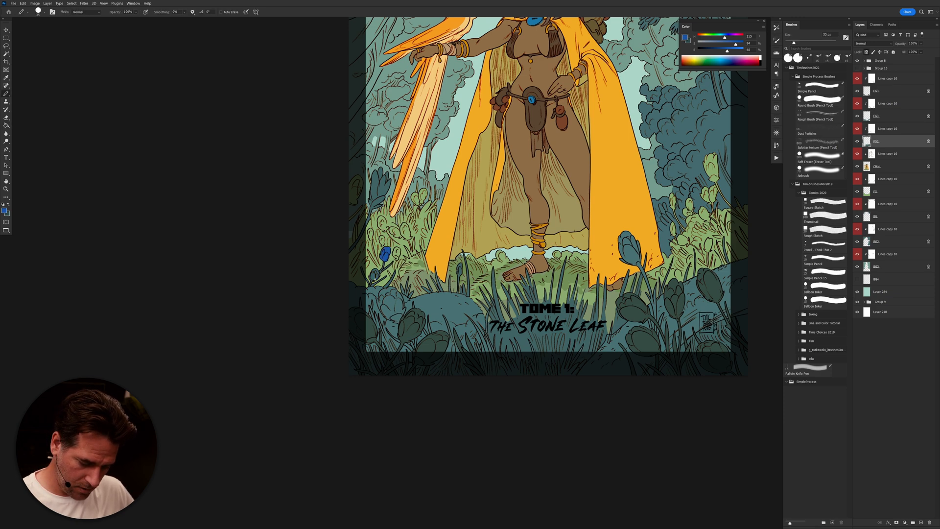
key("g")
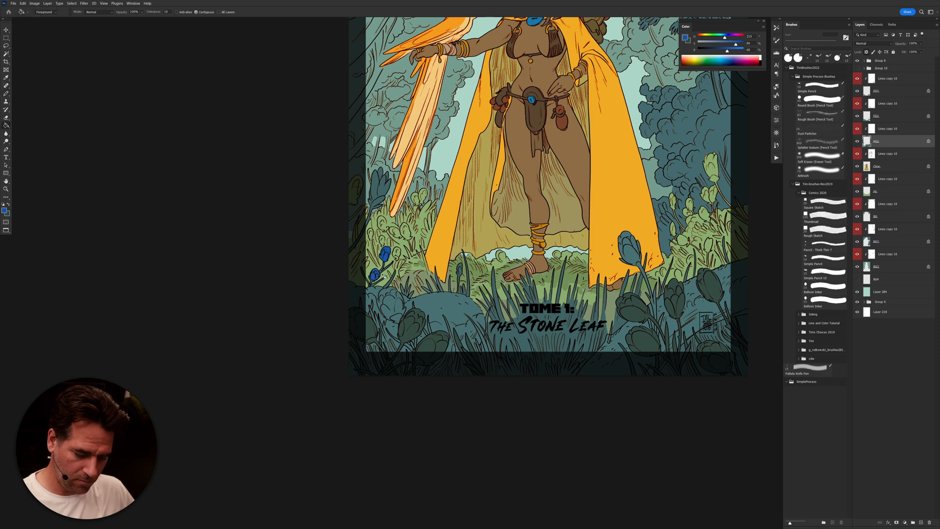
key("b")
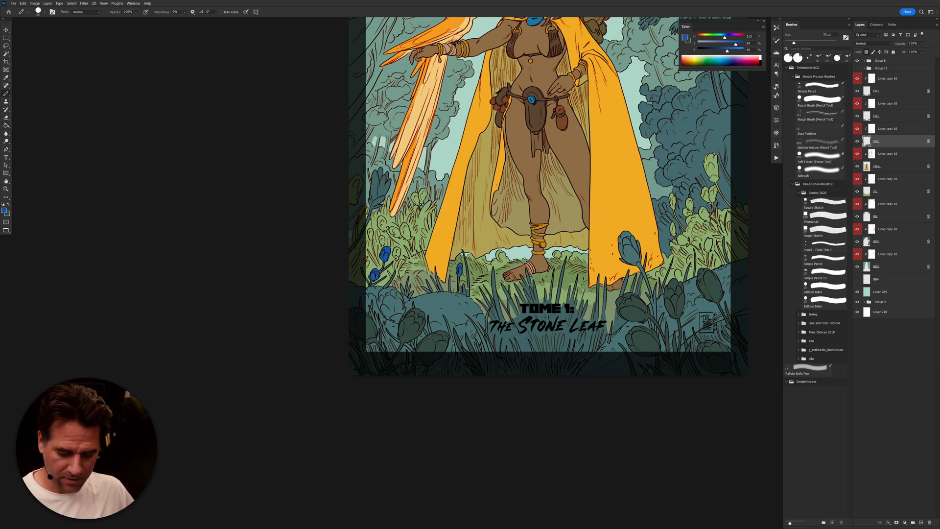
Step: On the lower plants' color layer, outline the large flower left of the mossy rock and fill it blue
left_click(868, 118)
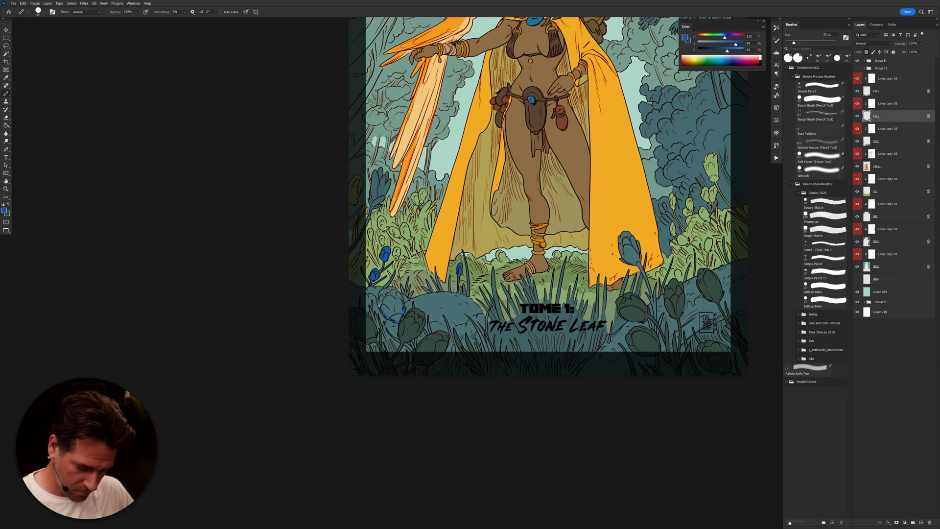
left_click_drag(380, 296, 387, 288)
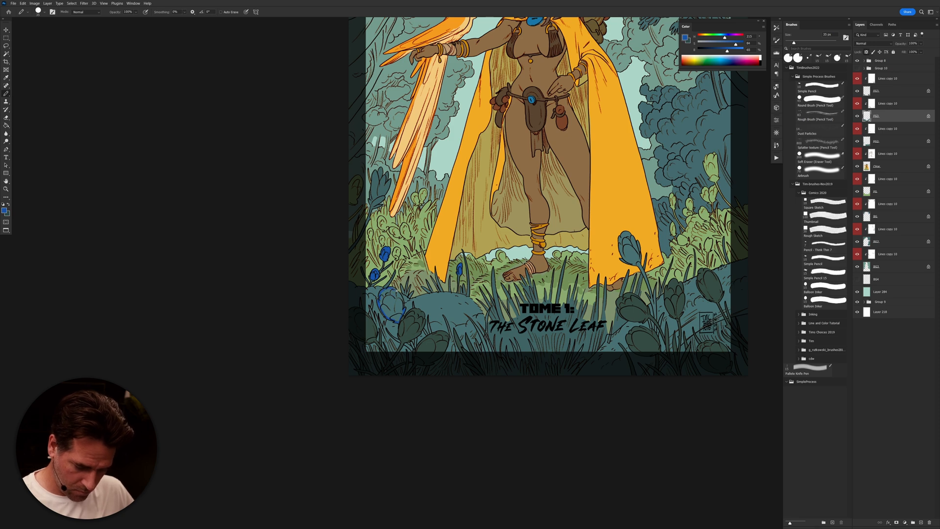
key("g")
left_click(398, 301)
key("ctrl+z")
key("b")
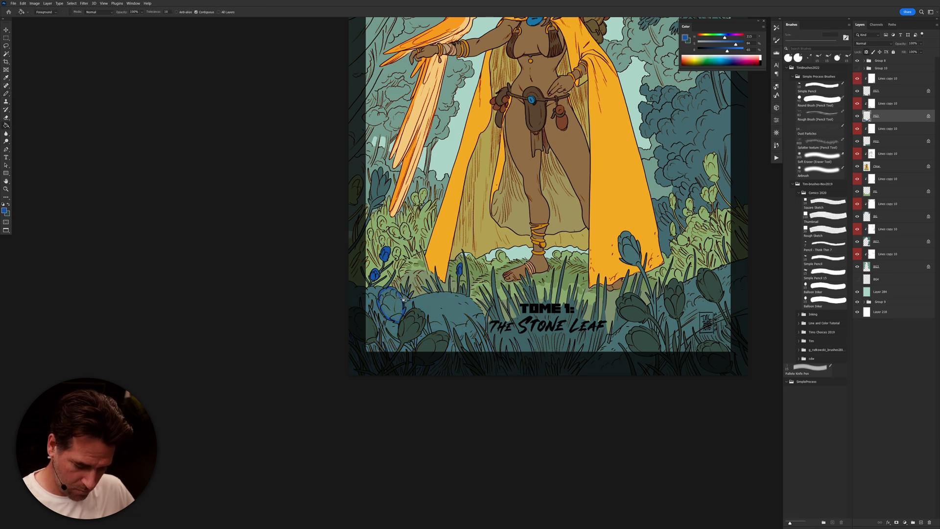
key("g")
left_click(391, 304)
key("b")
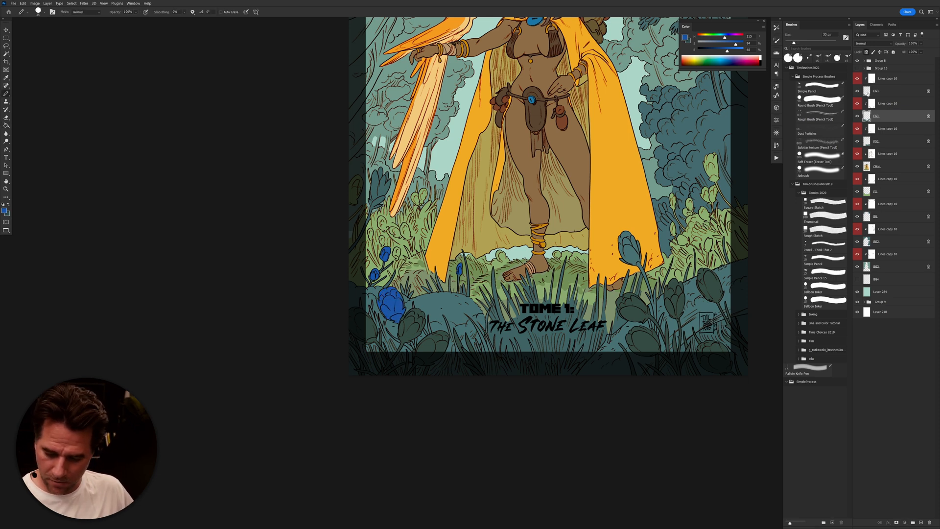
Step: On the foreground plants' color layer, outline and fill the five large flowers in the cover's lower-right corner blue
left_click(870, 94)
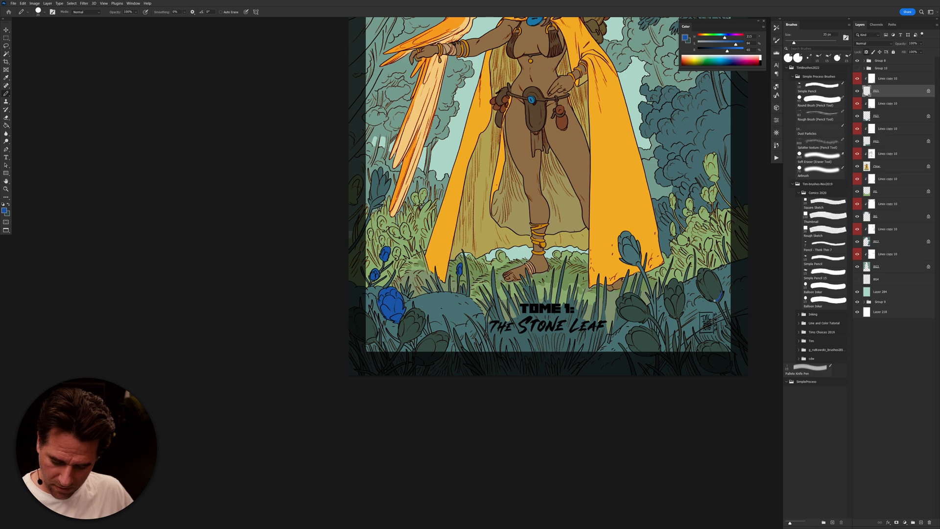
key("g")
left_click(708, 286)
key("b")
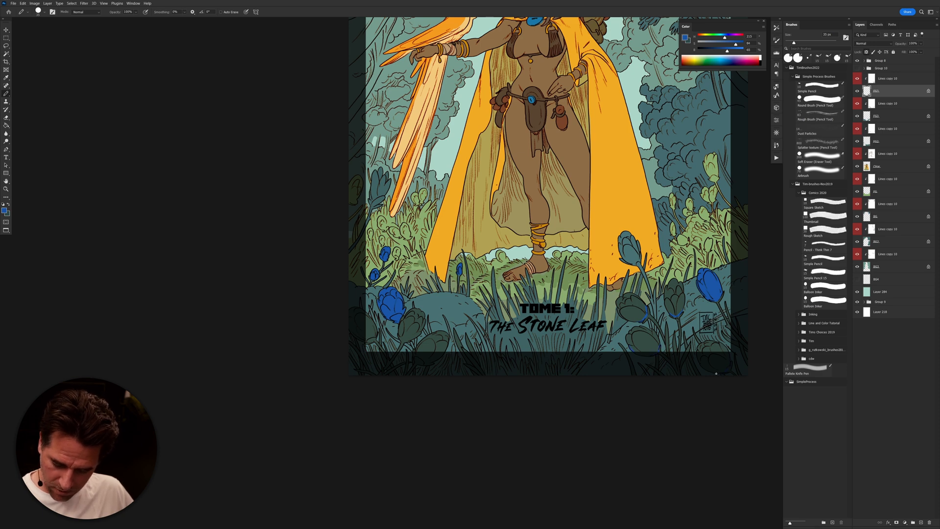
key("g")
left_click(641, 309)
left_click(680, 301)
left_click(641, 339)
left_click(714, 364)
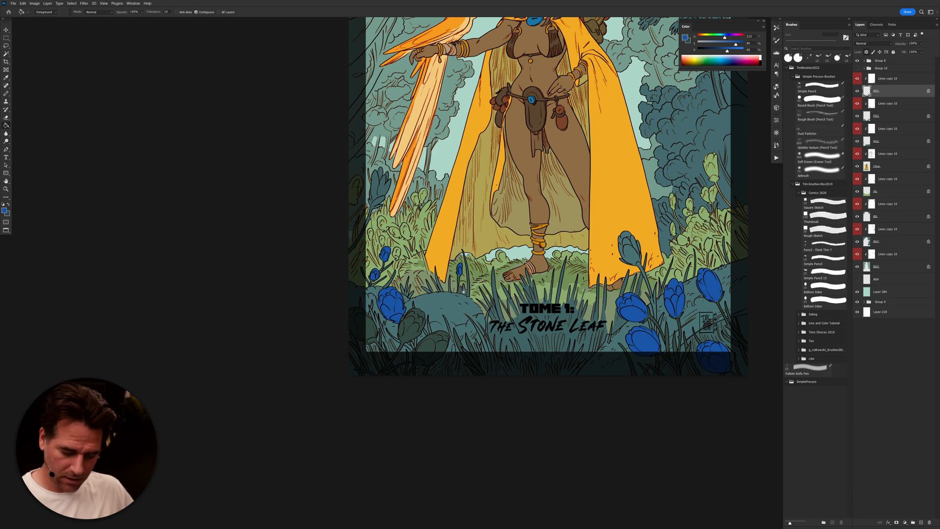
Step: Outline and fill the three remaining foreground flowers in the cover's lower-left corner with the same blue
key("b")
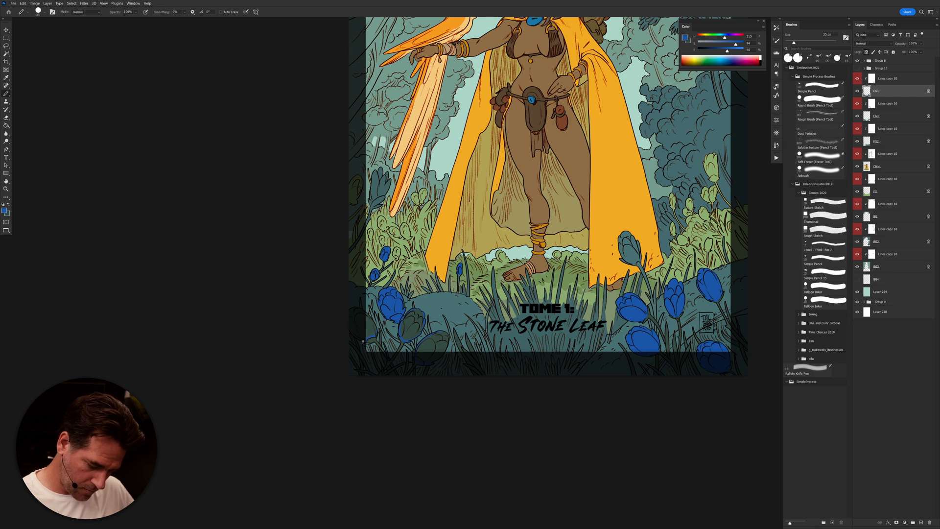
key("g")
left_click(381, 331)
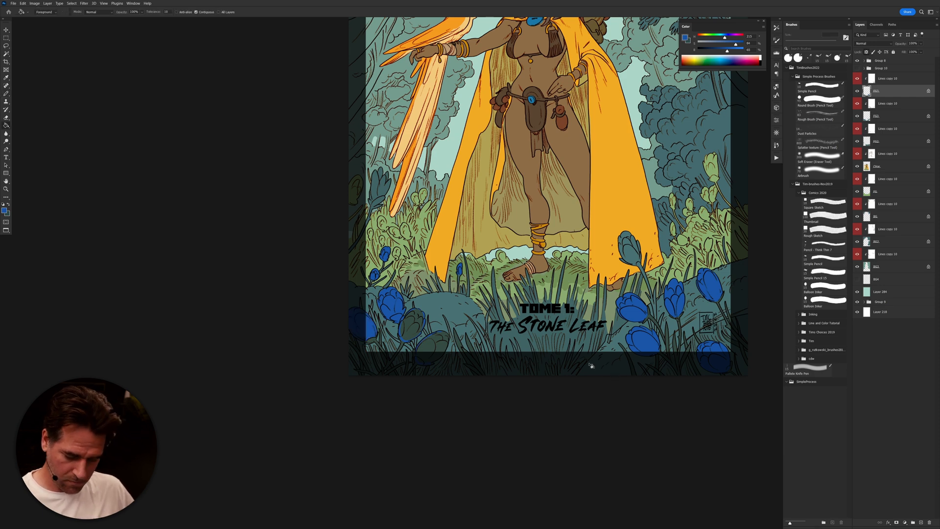
key("b")
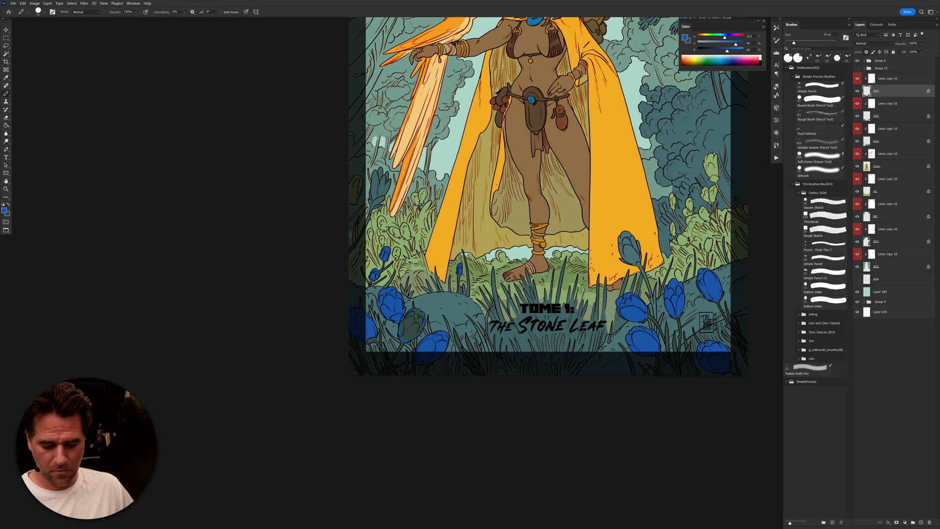
key("g")
left_click(441, 337)
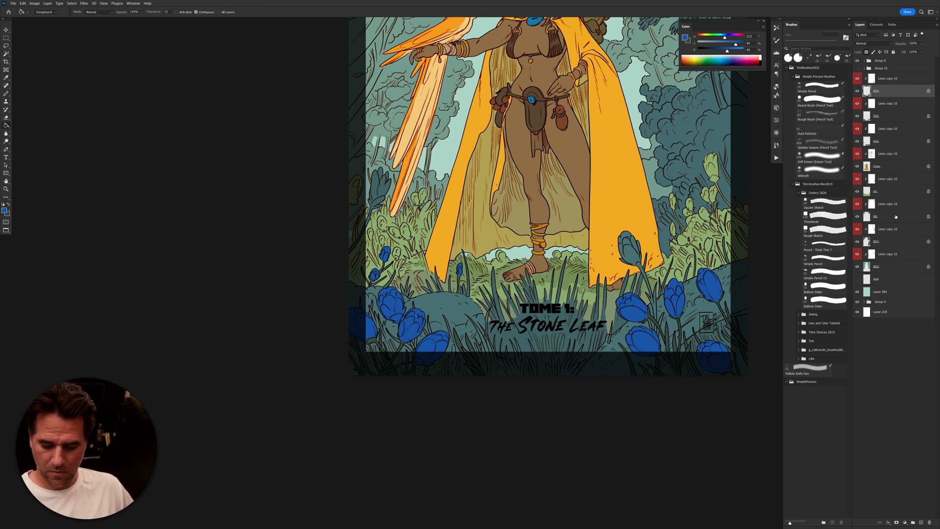
Step: Return to the lower plants' color layer and fill the flower in front of the cape's right hem blue
left_click(883, 117)
key("b")
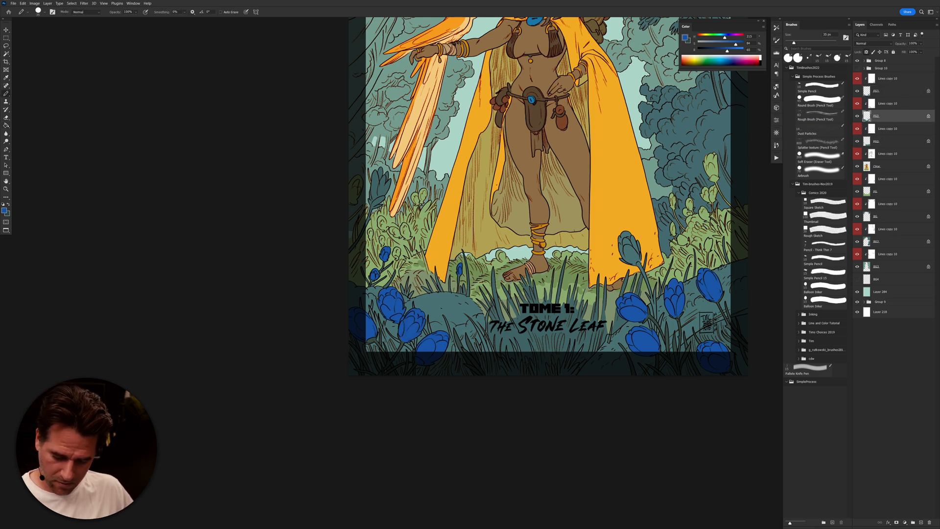
key("g")
left_click(643, 260)
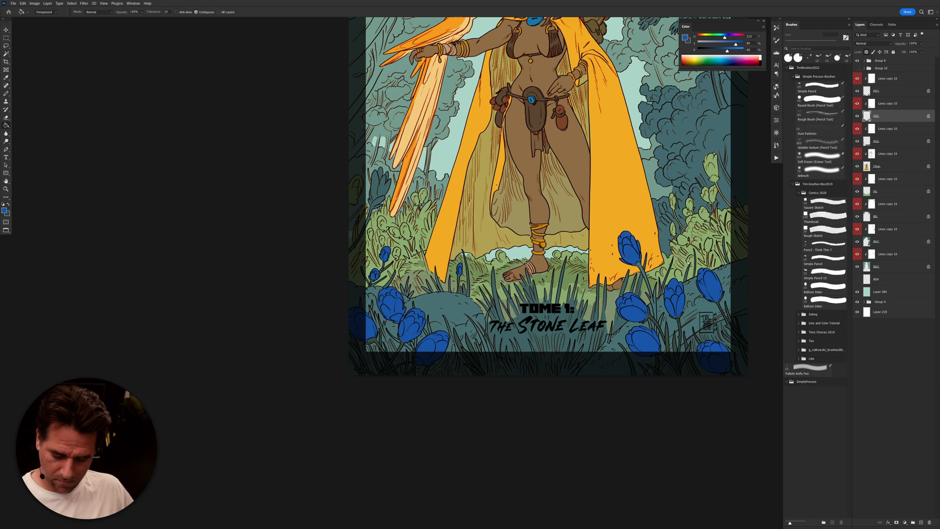
key("b")
Step: Review the whole cover and compare its colors with the rough color sketch
left_click(682, 328, "alt")
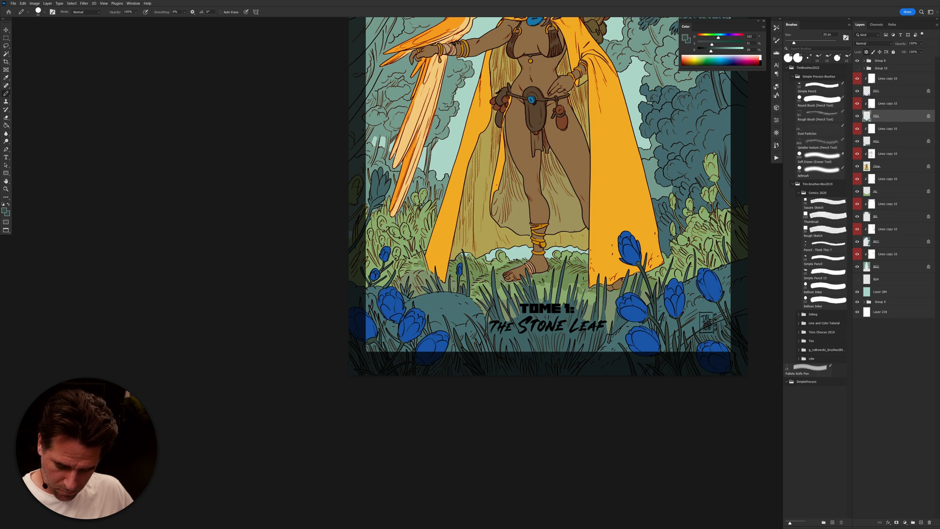
scroll(677, 329, "down", 2)
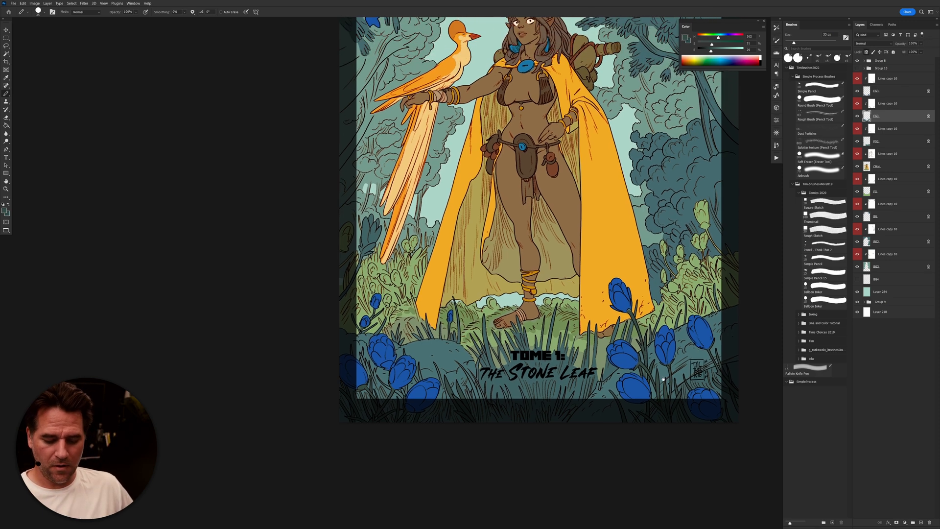
left_click_drag(661, 363, 603, 383)
key("f")
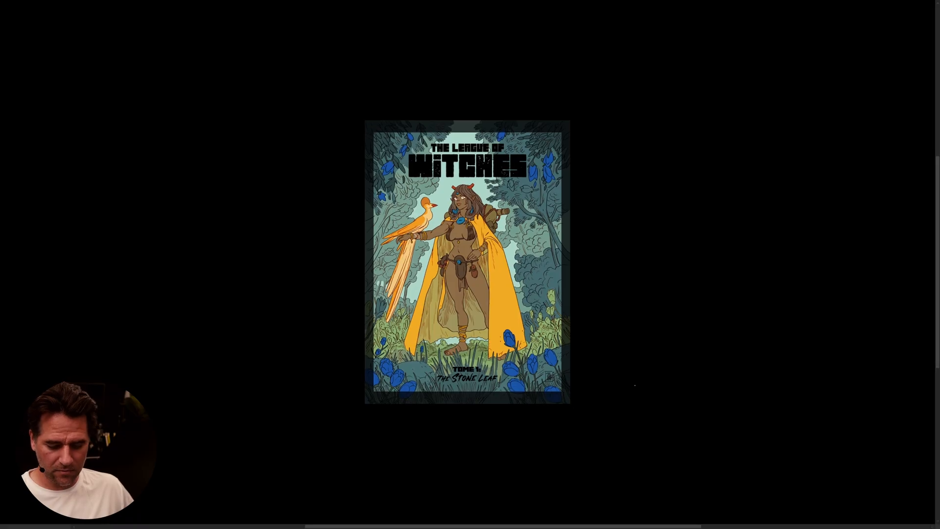
key("f")
left_click(210, 403)
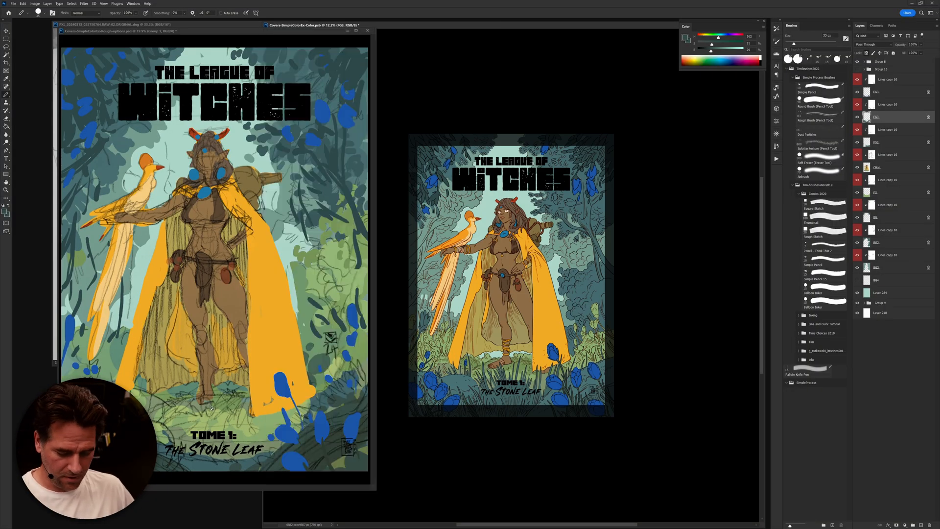
Step: Sample the muted blue-green from the rough sketch and fill the midground grass on its own color layer with it
left_click(118, 352, "alt")
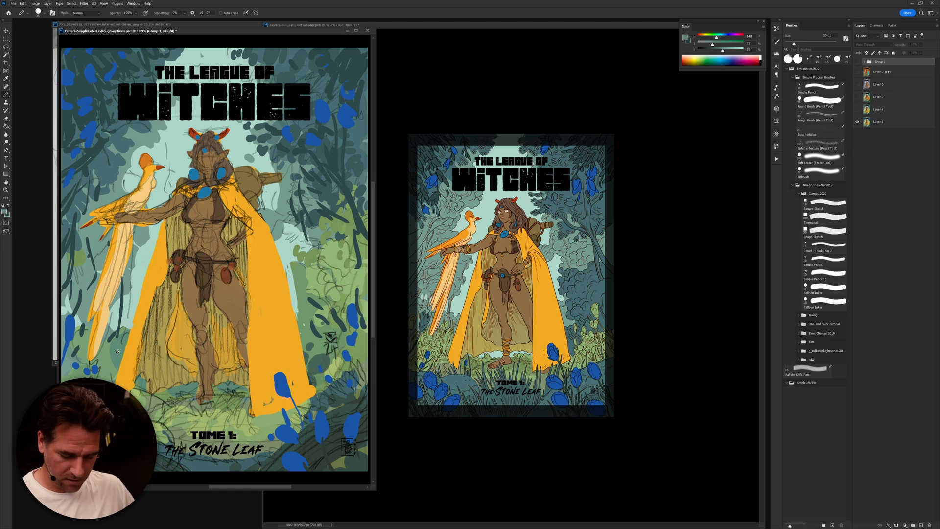
left_click(738, 161)
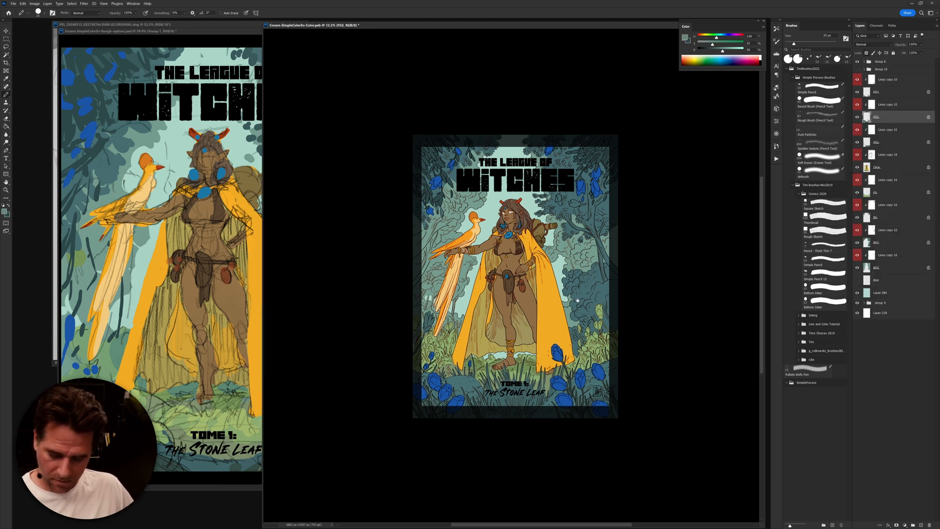
left_click(857, 192)
left_click(857, 192)
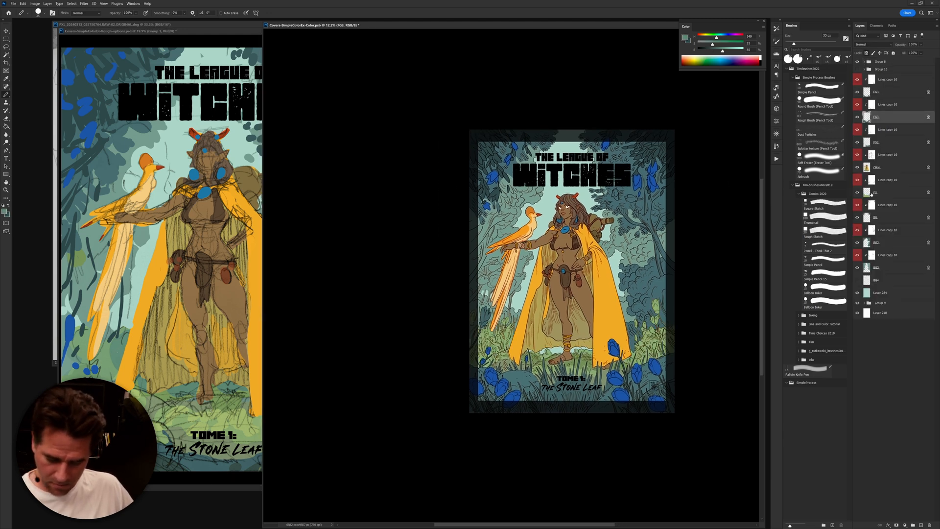
left_click(882, 193)
key("g")
left_click(656, 345)
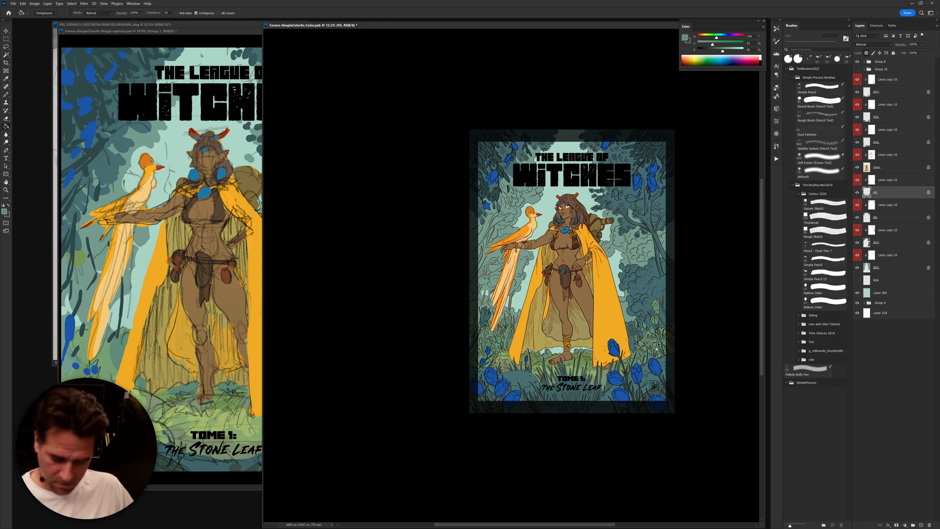
Step: Sample the light green from the sketch's ground and paint it over parts of the midground grass with a much larger brush
key("b")
left_click(142, 400, "alt")
left_click_drag(245, 294, 199, 290)
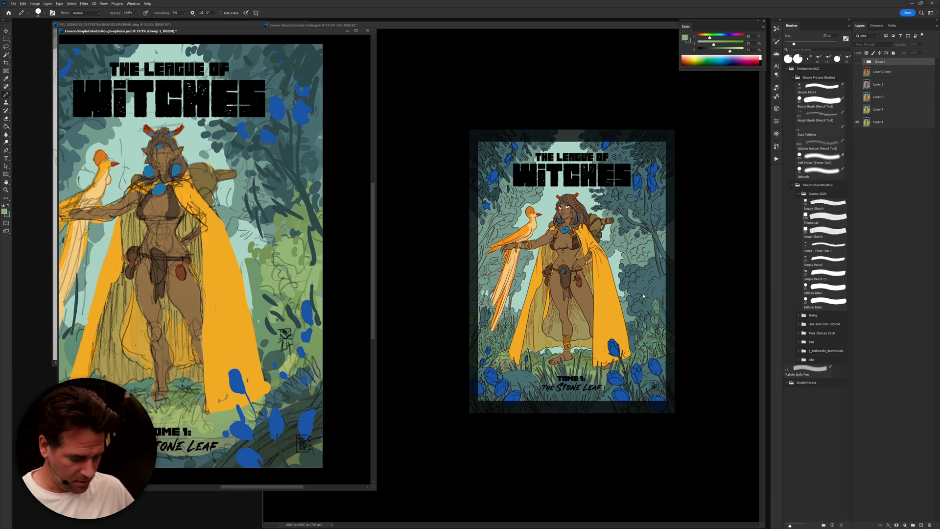
left_click(659, 337)
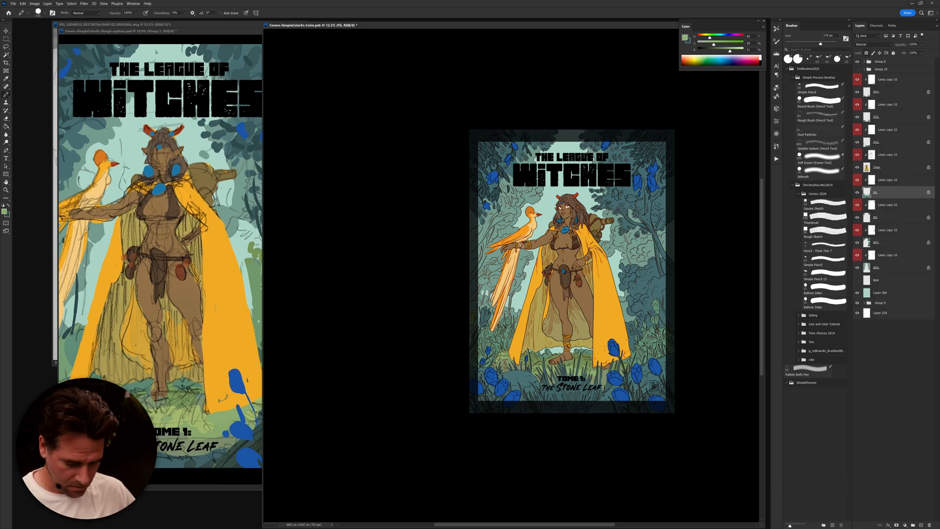
key("bracketright")
key("bracketright")
key("bracketright")
key("bracketright")
key("bracketright")
key("bracketright")
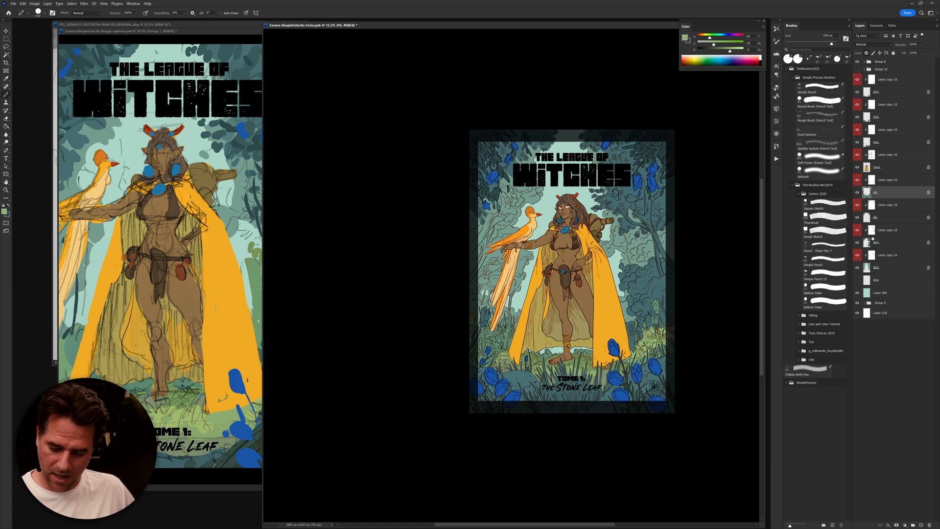
Step: On the background bushes' color layer, outline and fill the large bushes right of the cape with the light green
left_click(876, 243)
mouse_move(668, 263)
left_mouse_down()
mouse_move(629, 275)
mouse_move(645, 329)
left_mouse_up()
key("g")
left_click(666, 291)
key("b")
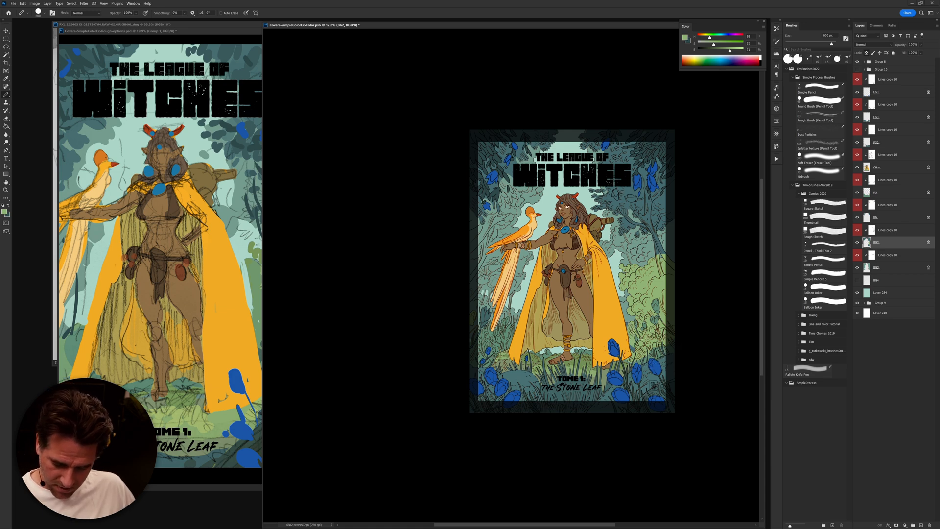
Step: Sample the dark blue-green and, with a smaller brush, paint along the right-hand tree trunk beside the green bushes
left_click(633, 342, "alt")
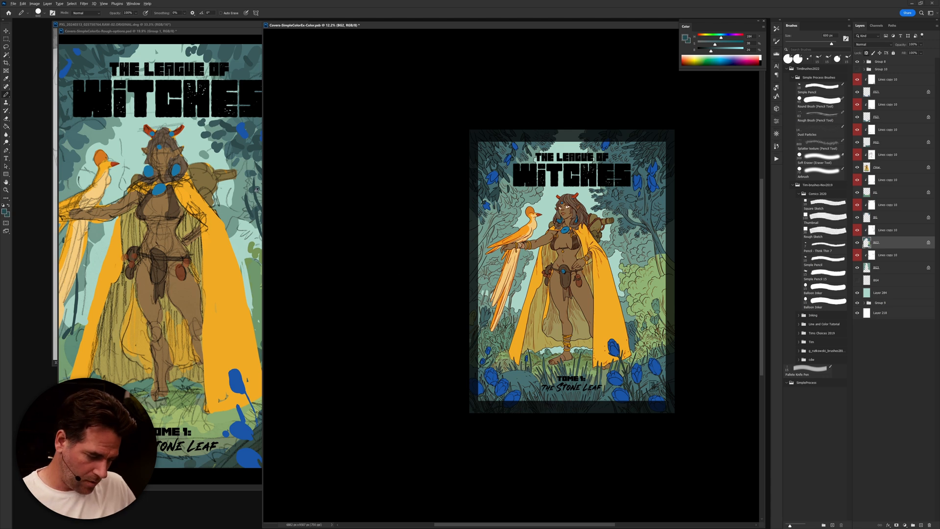
key("bracketleft")
key("bracketleft")
key("bracketleft")
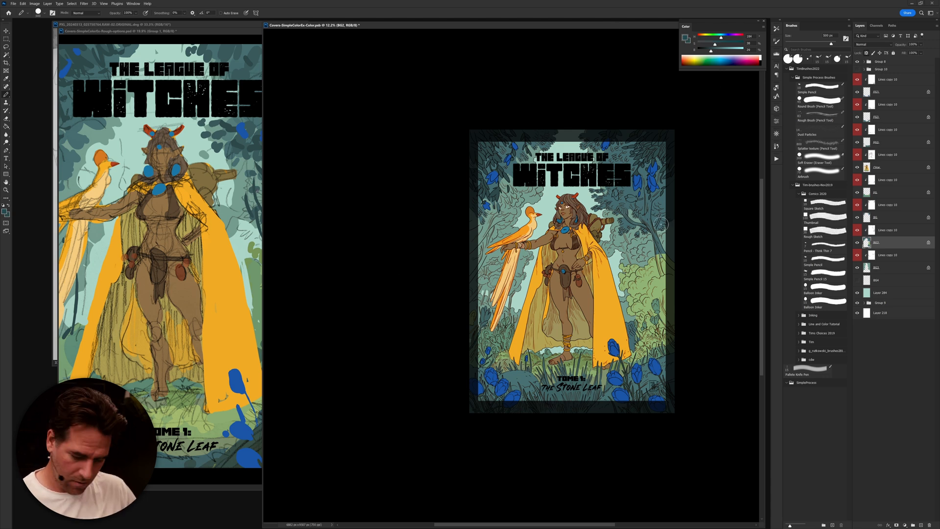
right_click(666, 256)
left_click(657, 236)
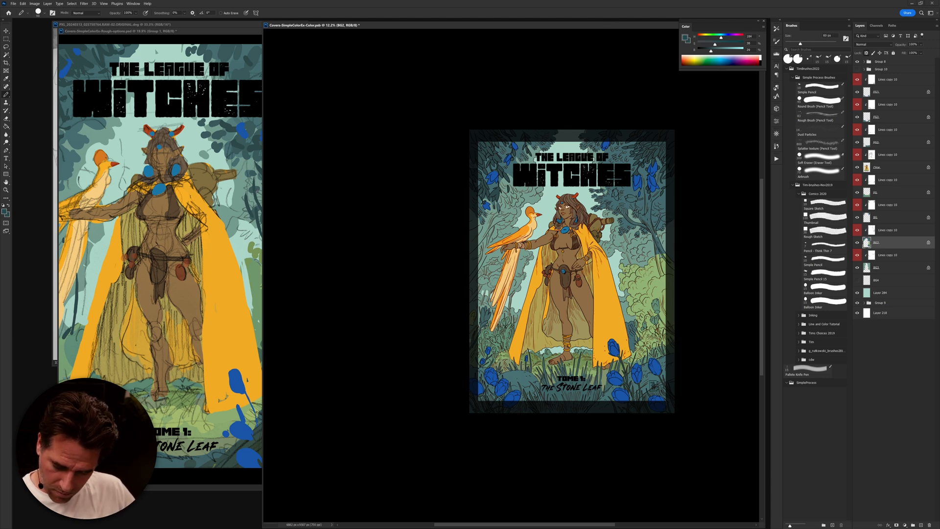
key("bracketright")
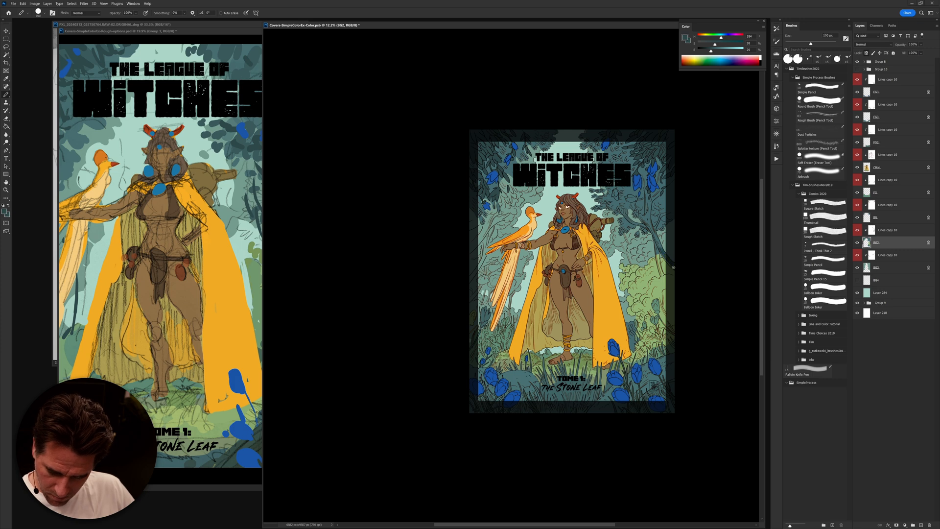
left_click_drag(659, 248, 660, 268)
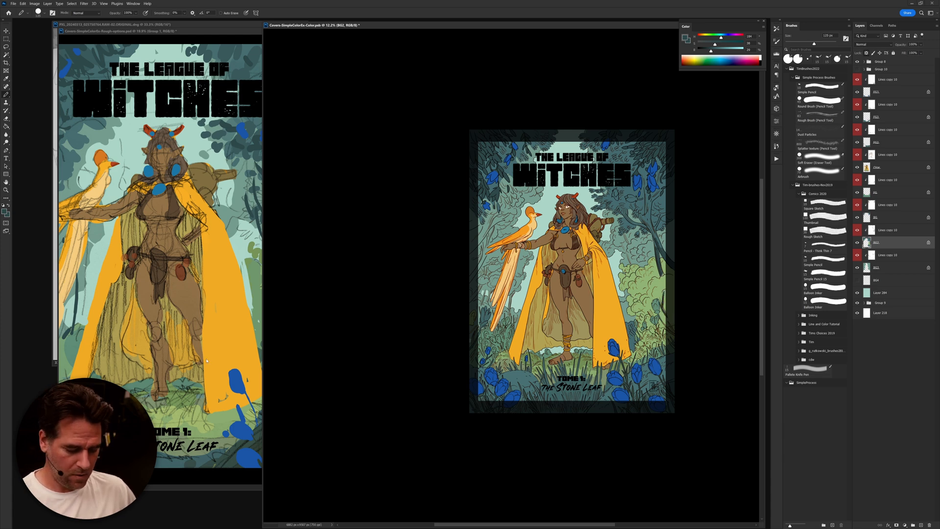
Step: Check the rough sketch, then sample the trunk and bush colors and clean up the base of the right-hand tree trunk
key("ctrl+Tab")
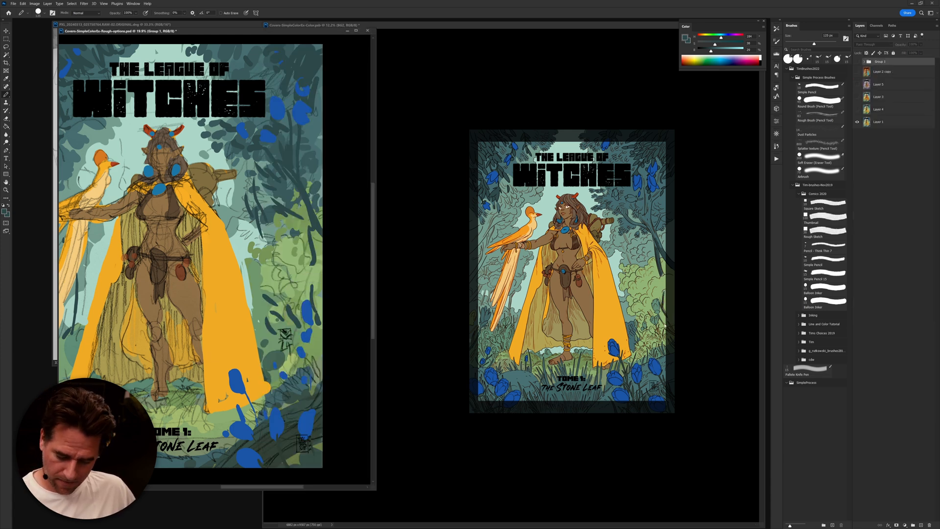
key("ctrl+Tab")
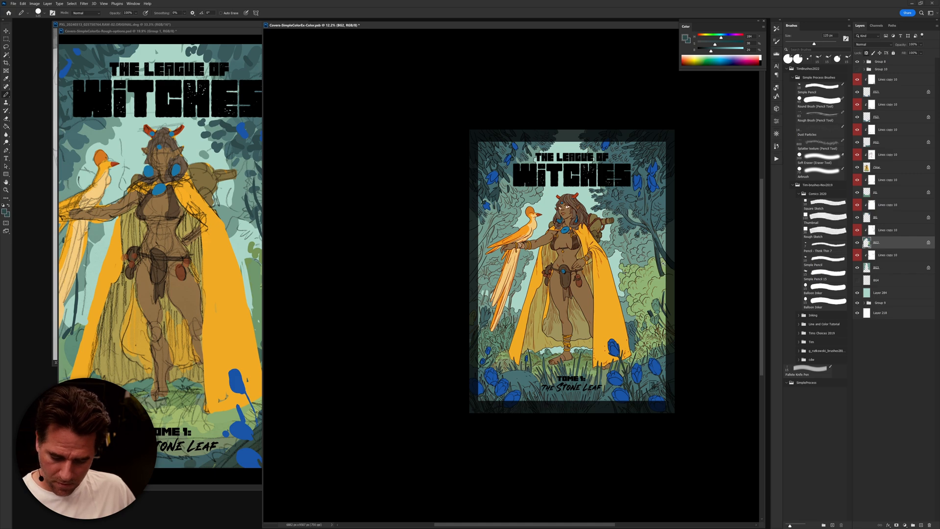
left_click_drag(663, 263, 718, 240)
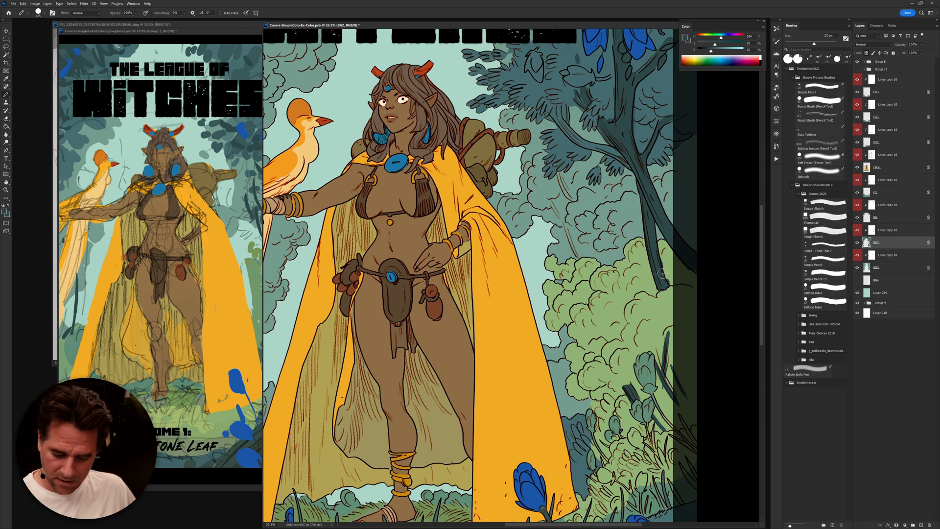
left_click(671, 280, "alt")
left_click(666, 268, "alt")
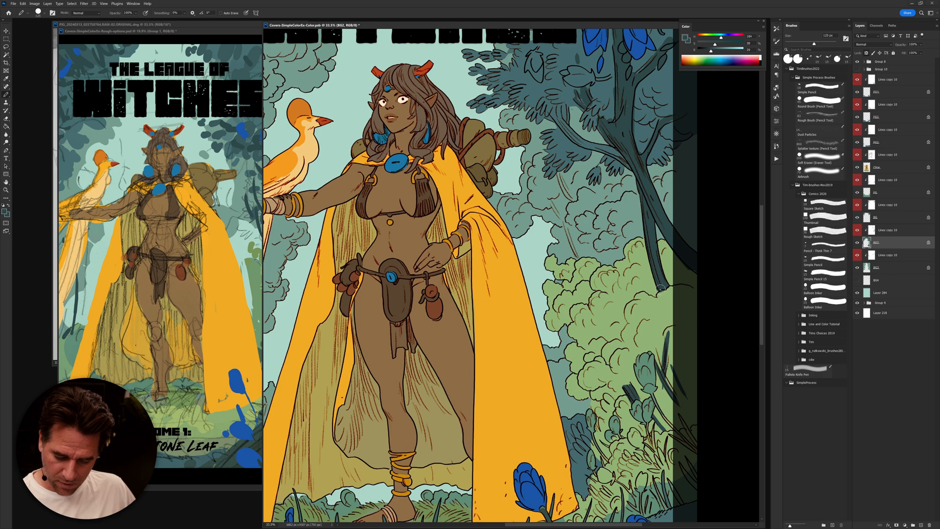
left_click(664, 287, "alt")
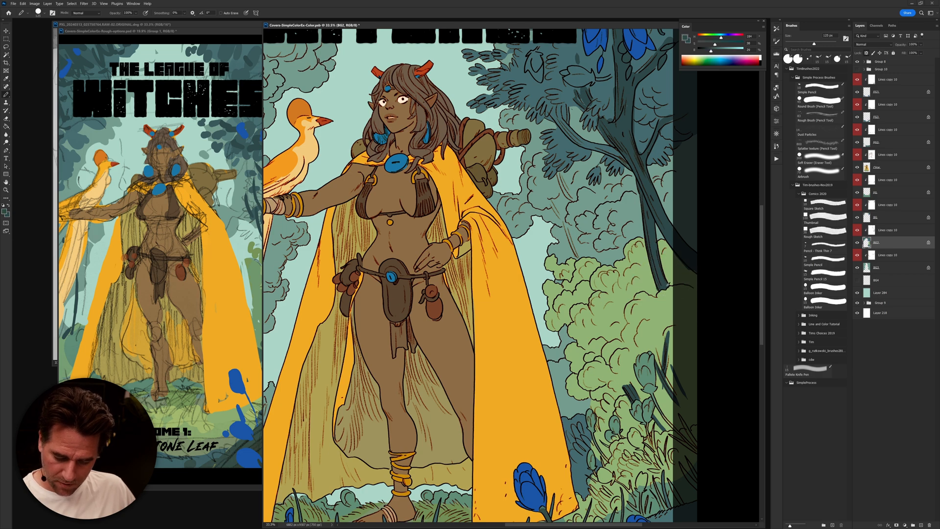
left_click(669, 294, "alt")
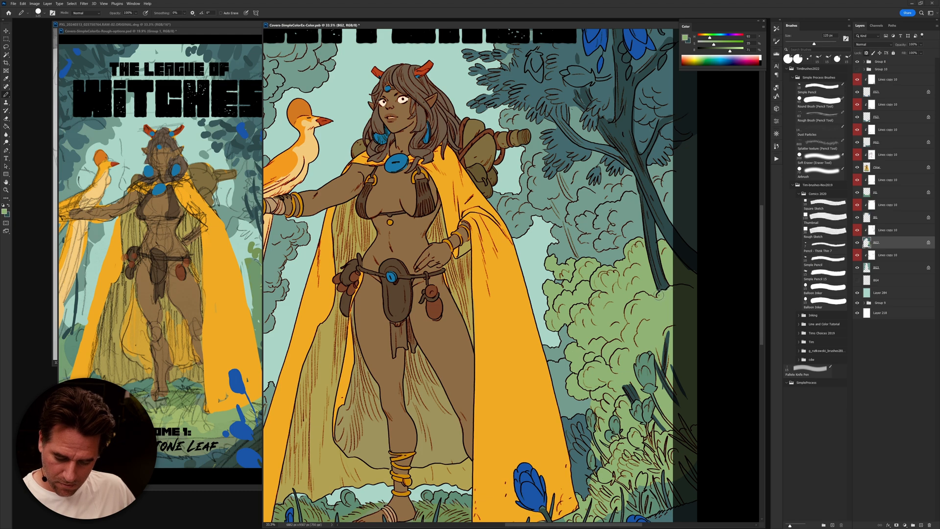
Step: Sample the dark blue-green and neighboring foliage tones to touch up the branches of the right-hand tree
left_click(623, 140, "alt")
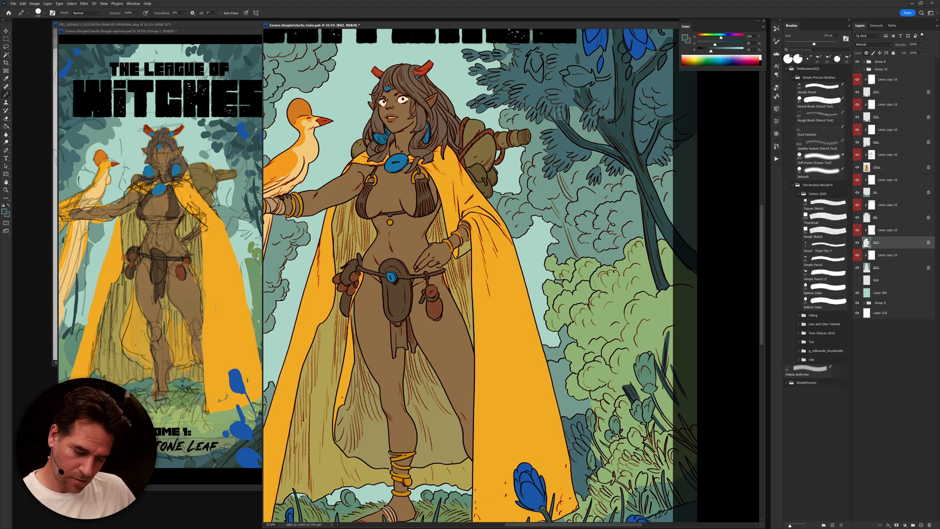
left_click(617, 150, "alt")
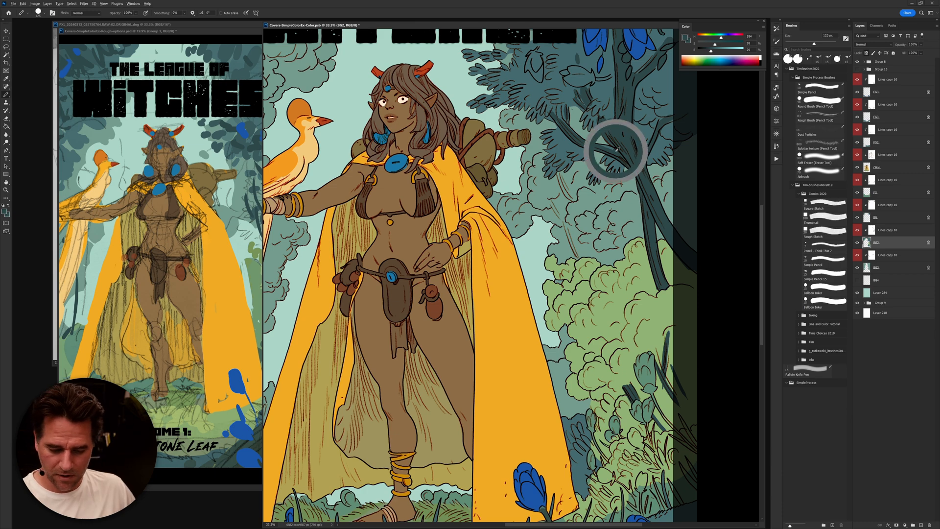
left_click(593, 107, "alt")
left_click(627, 88, "alt")
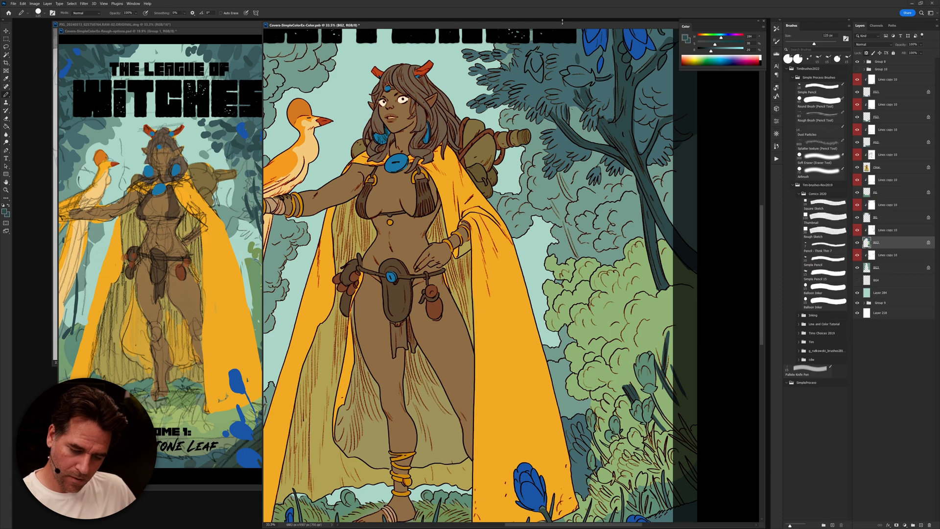
Step: Sample the flower blue and paint the two small blossoms hanging at the left side of the right-hand tree
left_click(605, 33, "alt")
mouse_move(583, 68)
left_mouse_down()
mouse_move(568, 79)
mouse_move(580, 80)
mouse_move(572, 69)
mouse_move(590, 81)
mouse_move(571, 82)
mouse_move(536, 59)
mouse_move(529, 63)
mouse_move(538, 72)
left_mouse_up()
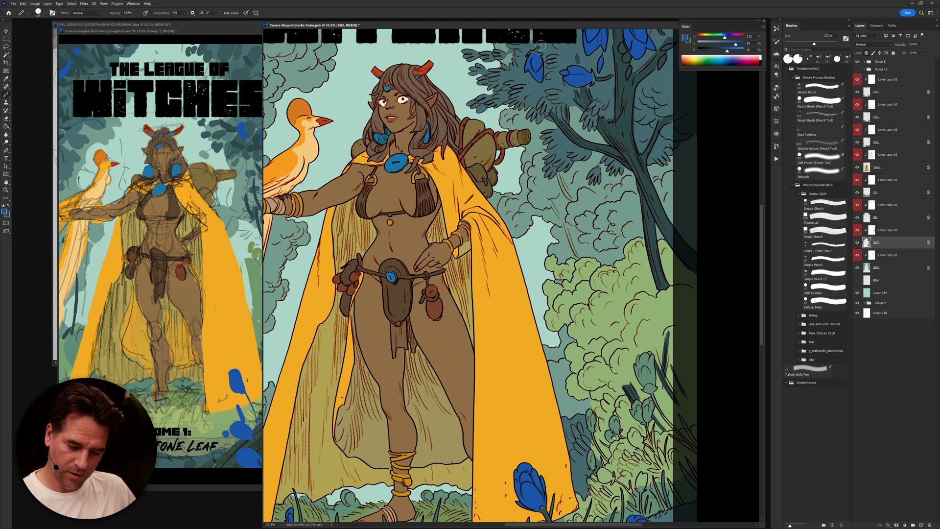
left_click(593, 77, "alt")
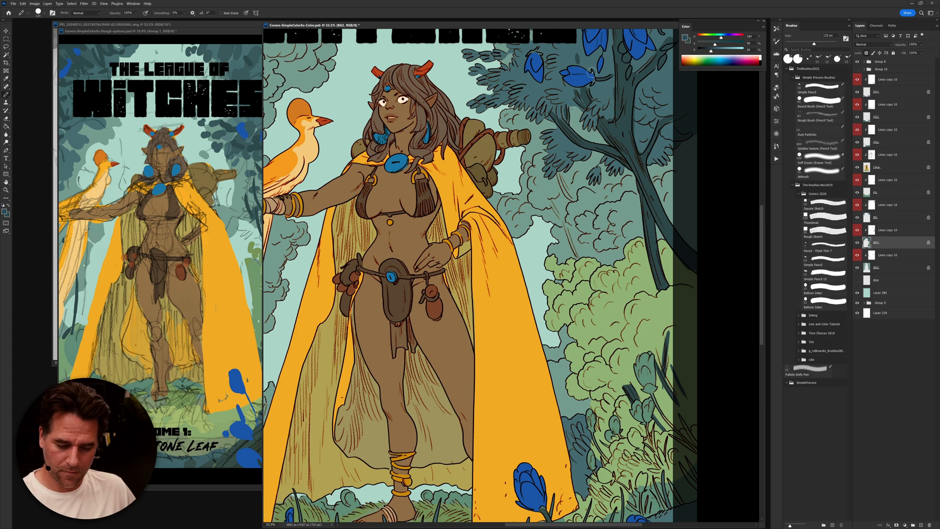
left_click(582, 81, "alt")
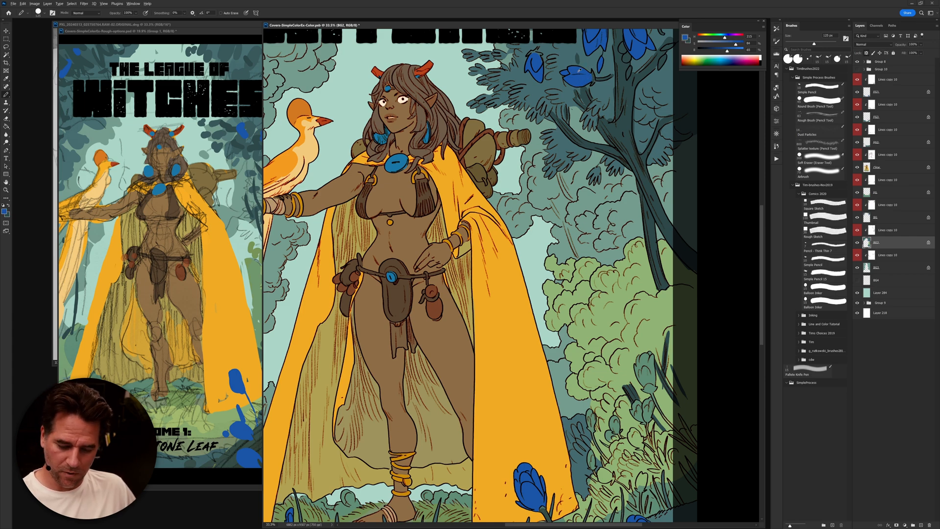
Step: Sample the foliage and branch blue-greens and touch up the leaves and branches near the cover's right edge
left_click(610, 115, "alt")
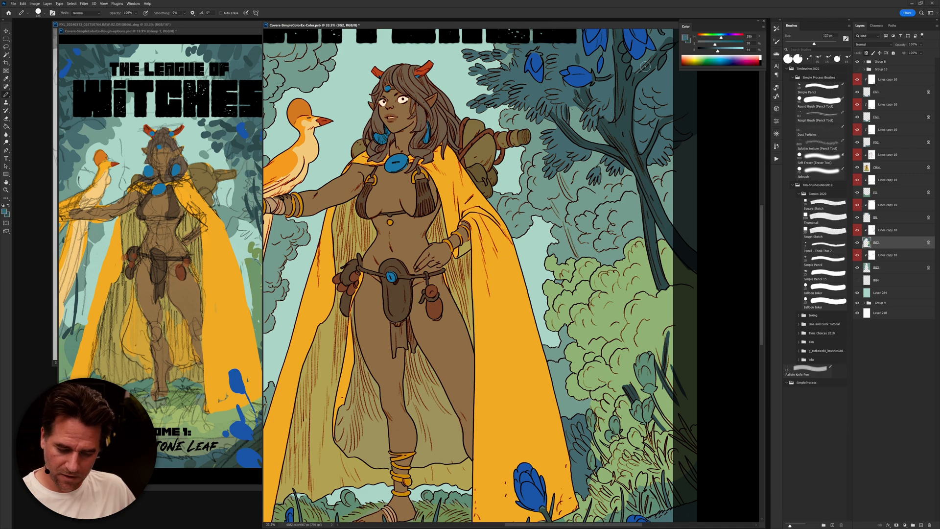
left_click(651, 133, "alt")
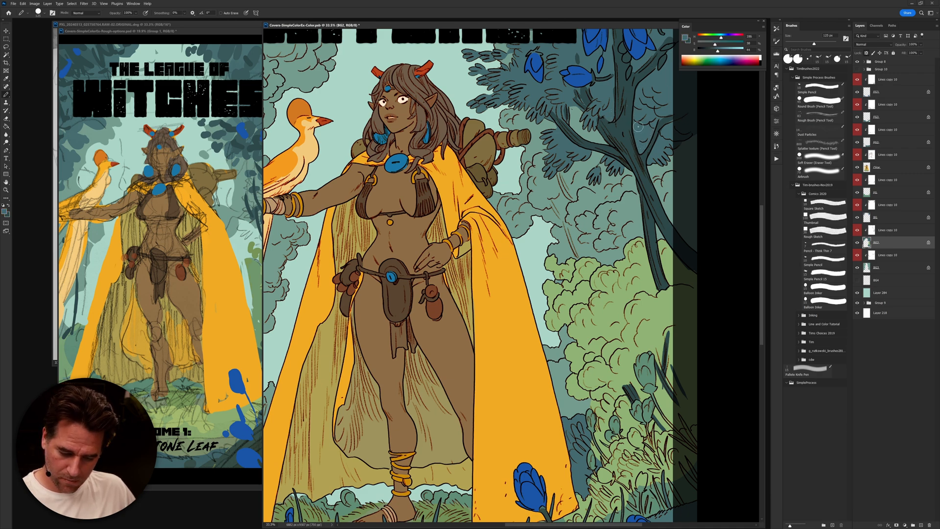
left_click(668, 117, "alt")
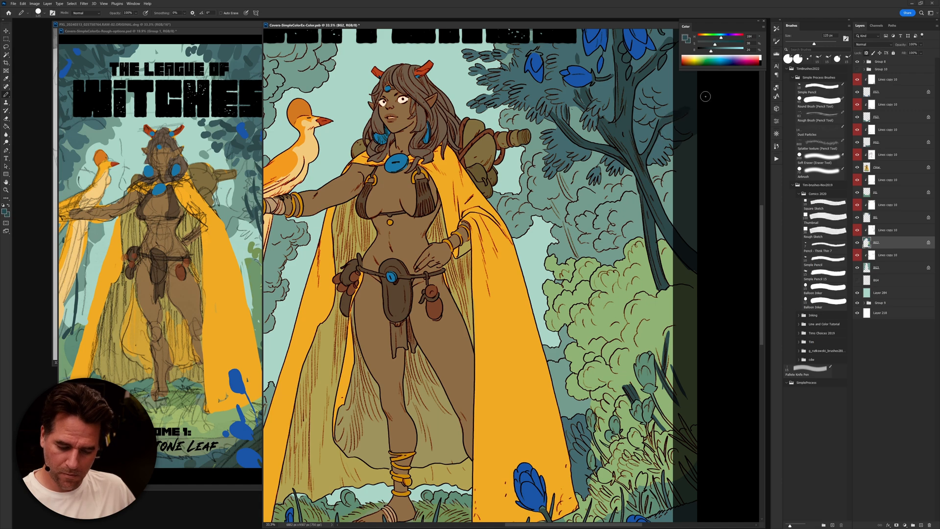
Step: With a smaller brush, sample the blue and the dark blue-green to refine the flowers in the right-hand tree
scroll(592, 315, "up", 3)
scroll(593, 314, "up", 2)
left_click(565, 227, "alt")
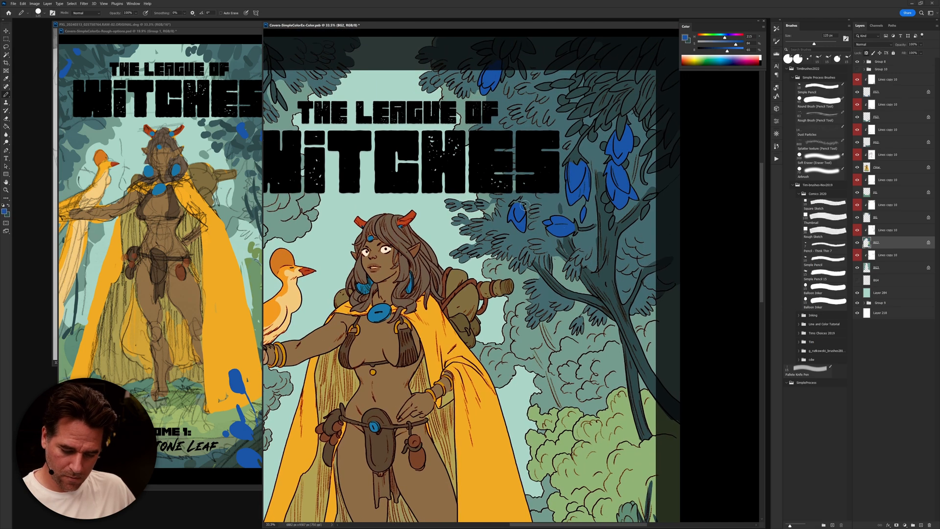
left_click(580, 152, "alt")
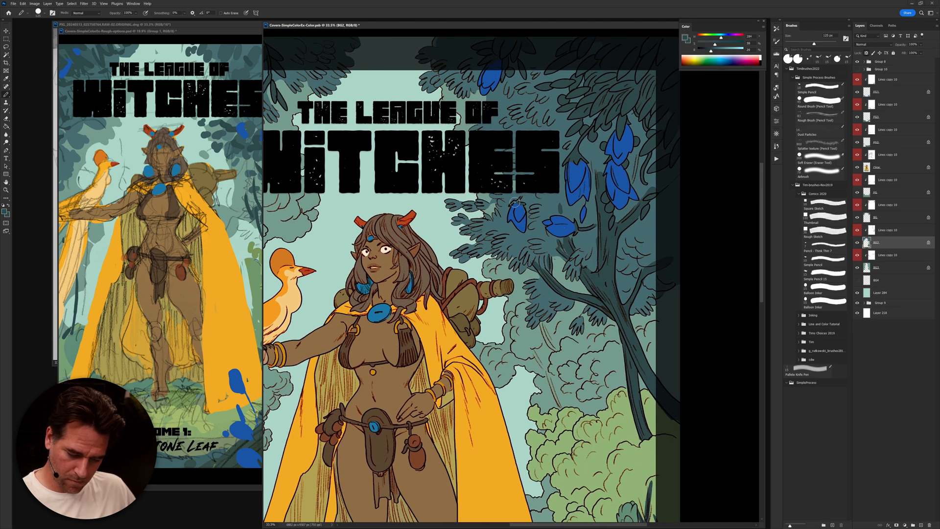
key("bracketleft")
key("bracketleft")
key("bracketleft")
key("bracketleft")
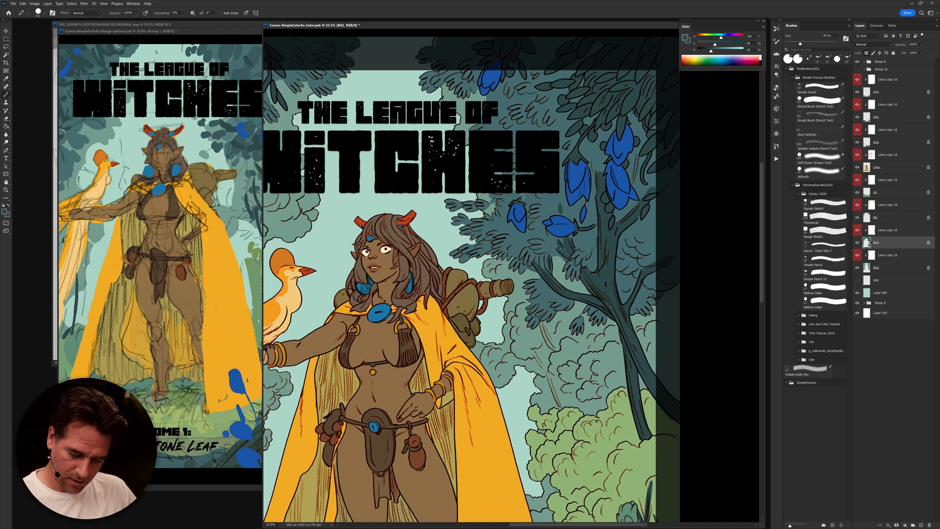
left_click(521, 209, "alt")
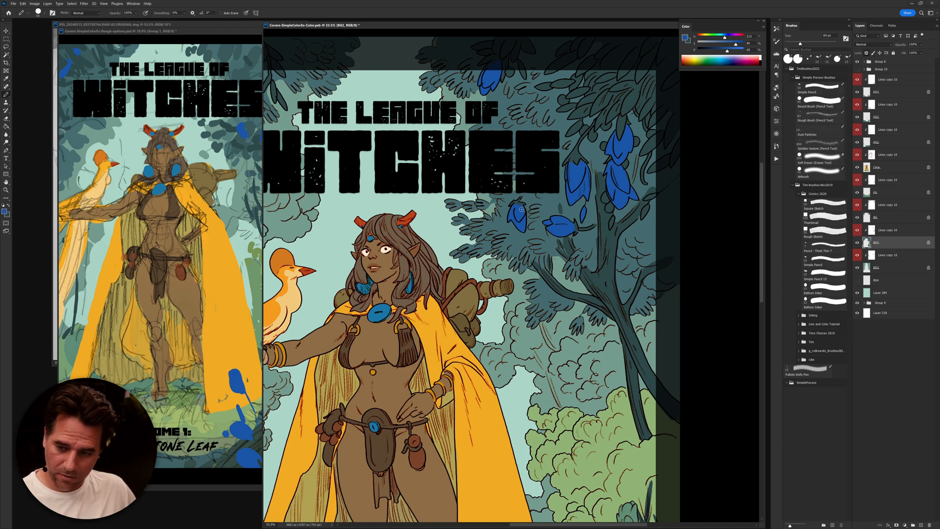
left_click_drag(605, 309, 637, 349)
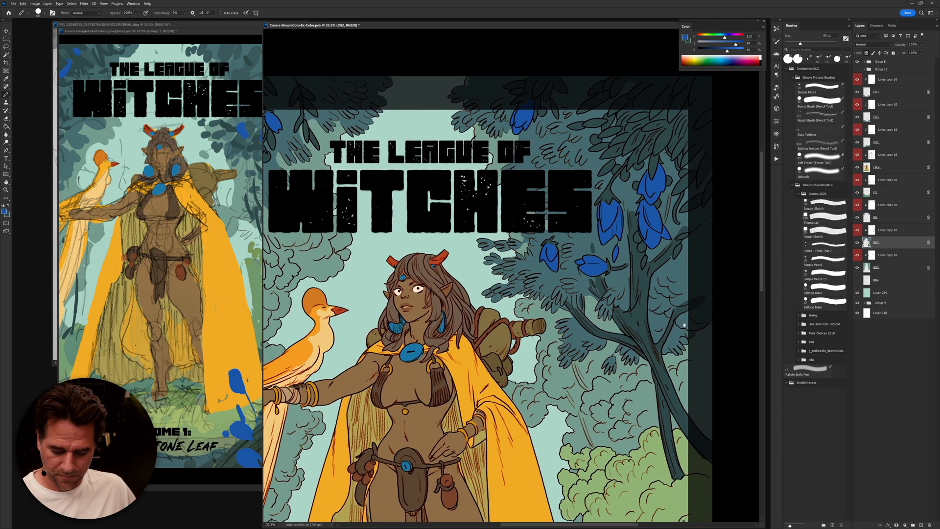
left_click(587, 276, "alt")
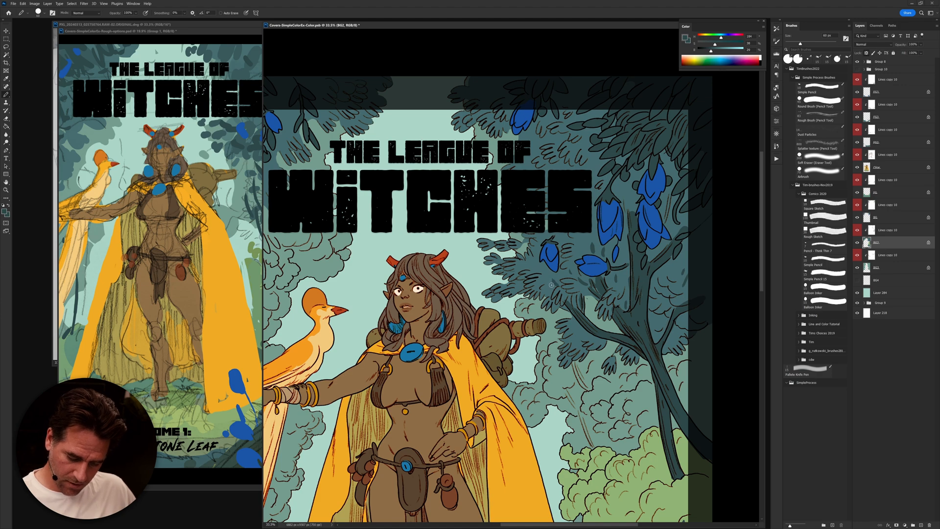
Step: Unlock the background layer's transparency and, with a larger brush, paint the sampled foliage blue-green around the hanging leaves in the cover's upper left
scroll(582, 223, "down", 4)
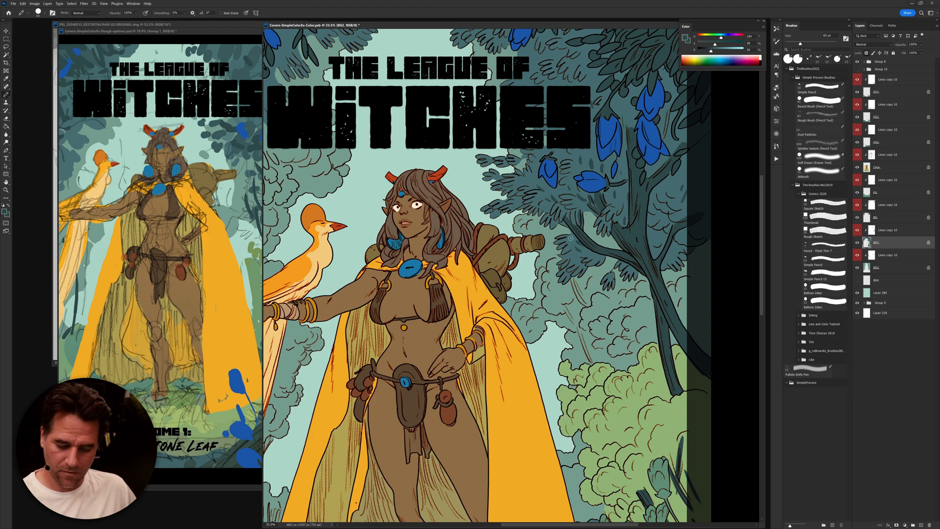
mouse_move(353, 235)
left_mouse_down()
mouse_move(558, 241)
mouse_move(641, 286)
left_mouse_up()
left_click_drag(459, 228, 454, 219)
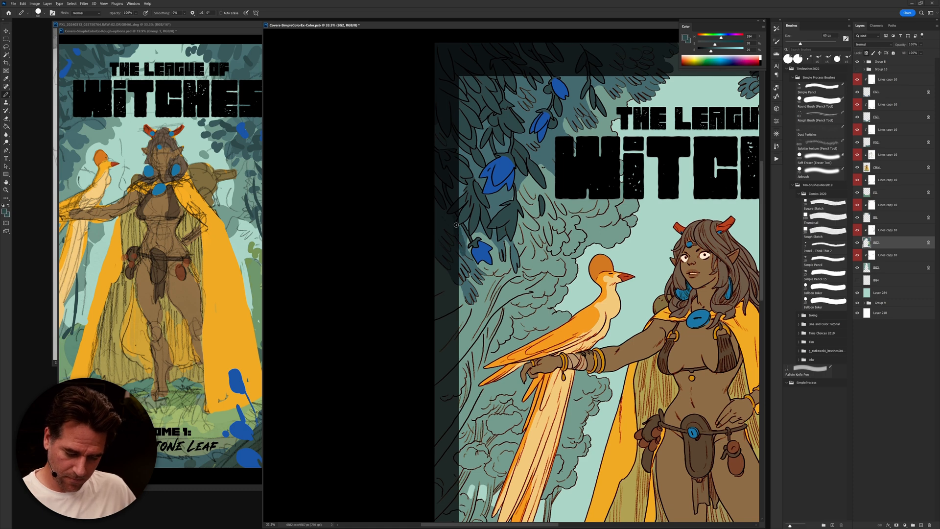
key("ctrl+z")
left_click_drag(586, 292, 580, 316)
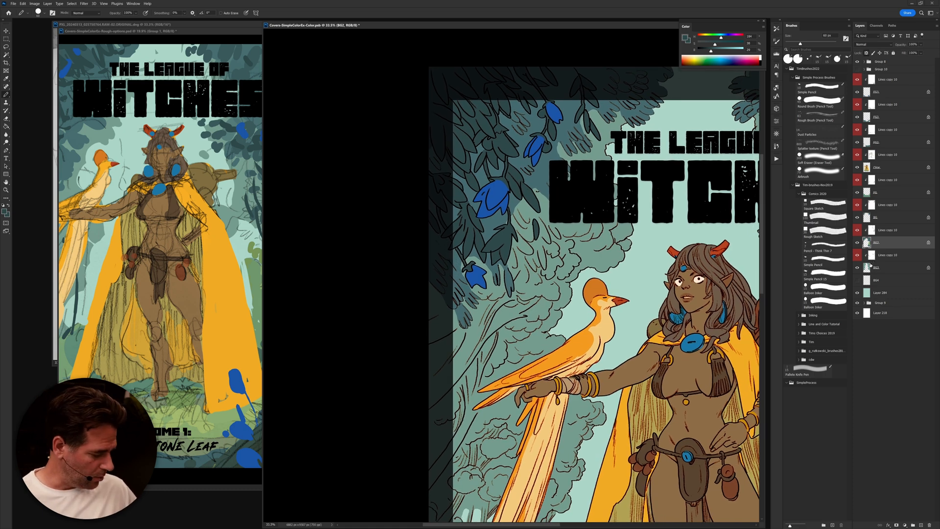
key("]")
key("]")
key("]")
key("]")
key("]")
left_click(535, 183, "alt")
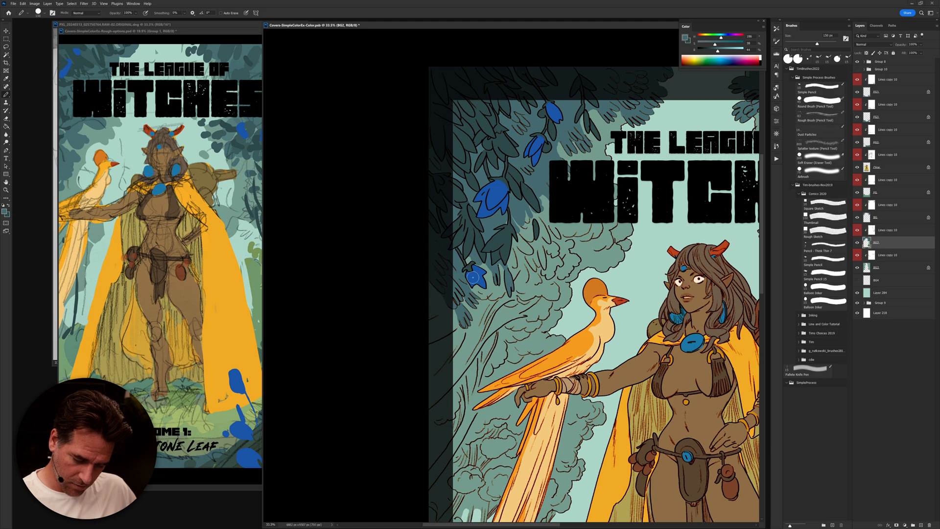
mouse_move(433, 285)
left_mouse_down()
mouse_move(436, 312)
mouse_move(447, 317)
left_mouse_up()
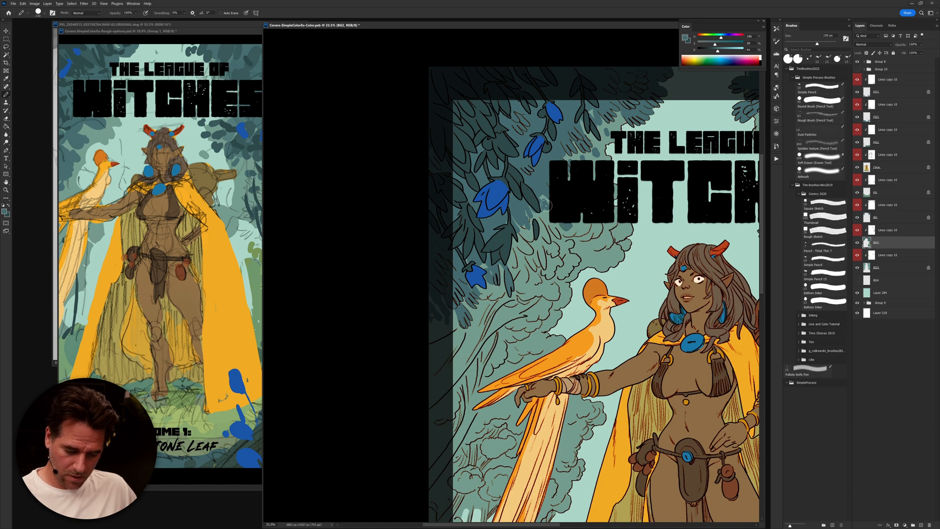
Step: Sample the dark blue-green from the right-hand tree and the muted green from the bushes at the cover's lower right
left_click_drag(608, 303, 579, 326)
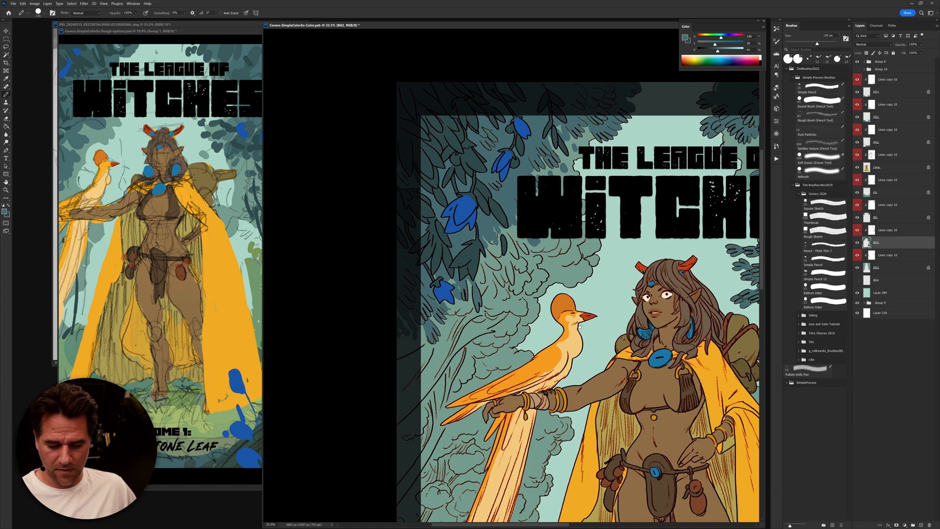
scroll(594, 325, "down", 4)
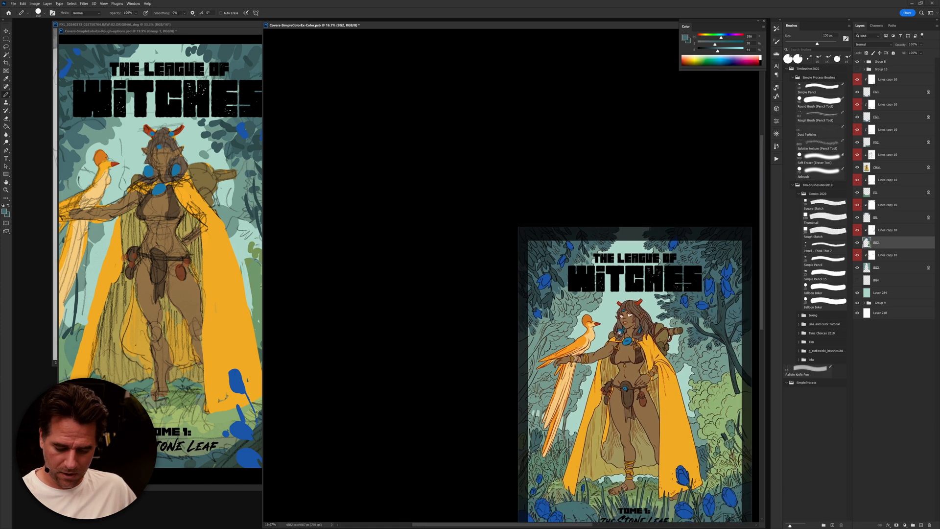
scroll(733, 344, "up", 2)
left_click(733, 345, "alt")
scroll(682, 394, "down", 4)
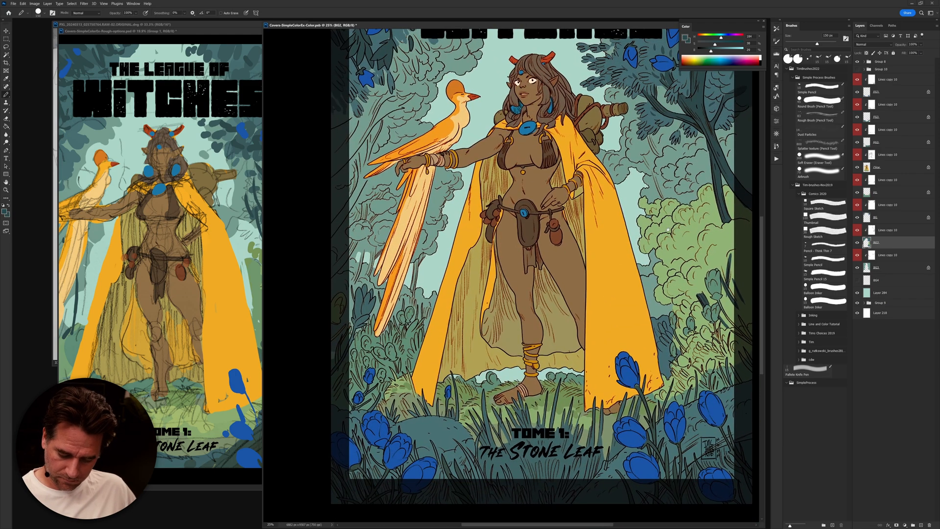
left_click(701, 391, "alt")
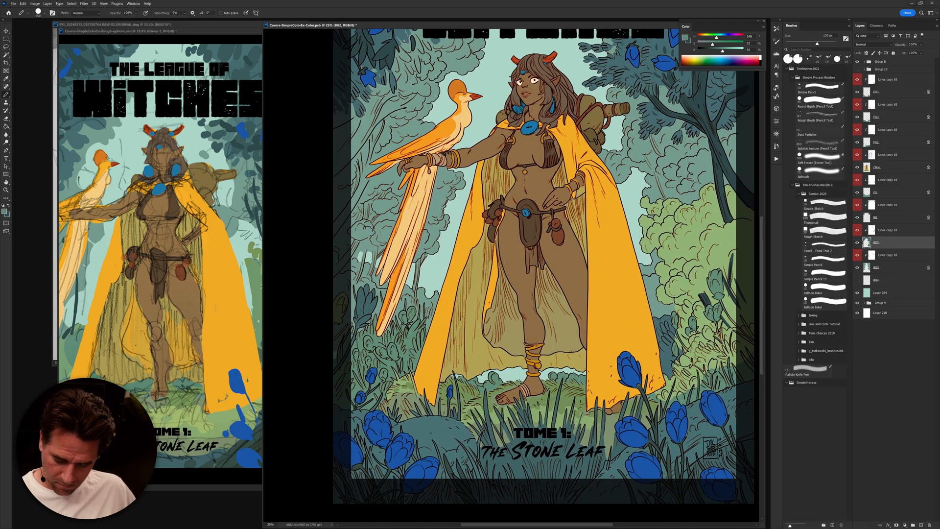
Step: Select the foreground color layer, toggle its visibility to check its contents, and review the whole cover against the rough sketch
left_click(880, 218)
left_click(880, 193)
left_click(857, 193)
left_click(857, 193)
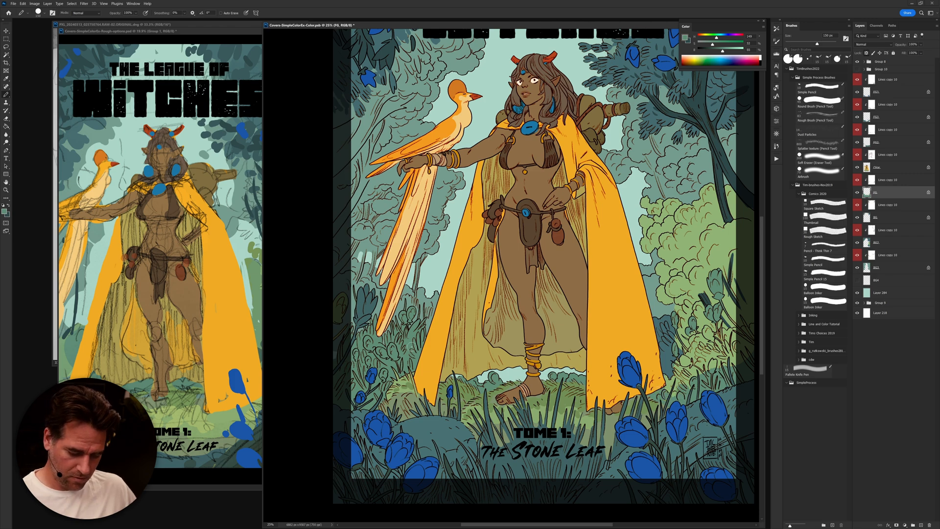
scroll(670, 335, "down", 10)
left_click_drag(747, 298, 683, 297)
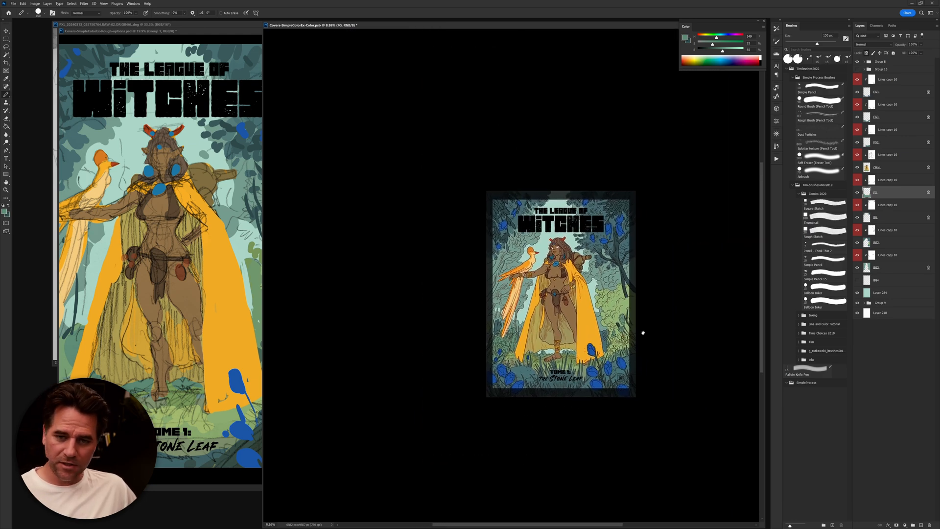
scroll(581, 305, "up", 5)
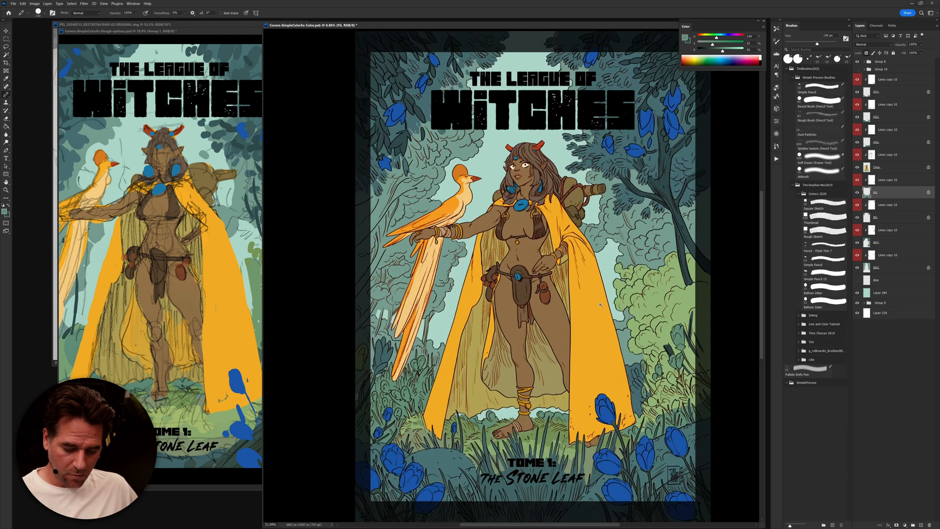
scroll(588, 306, "down", 2)
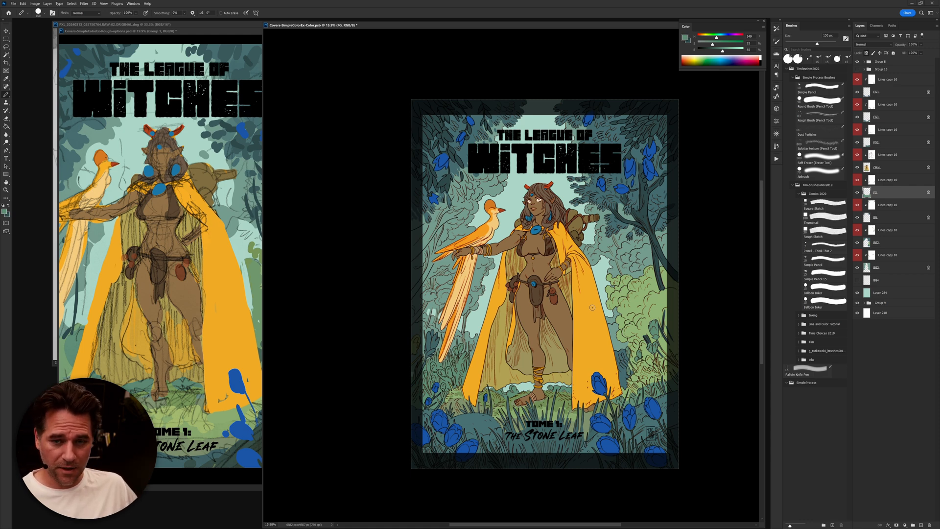
left_click_drag(553, 274, 564, 271)
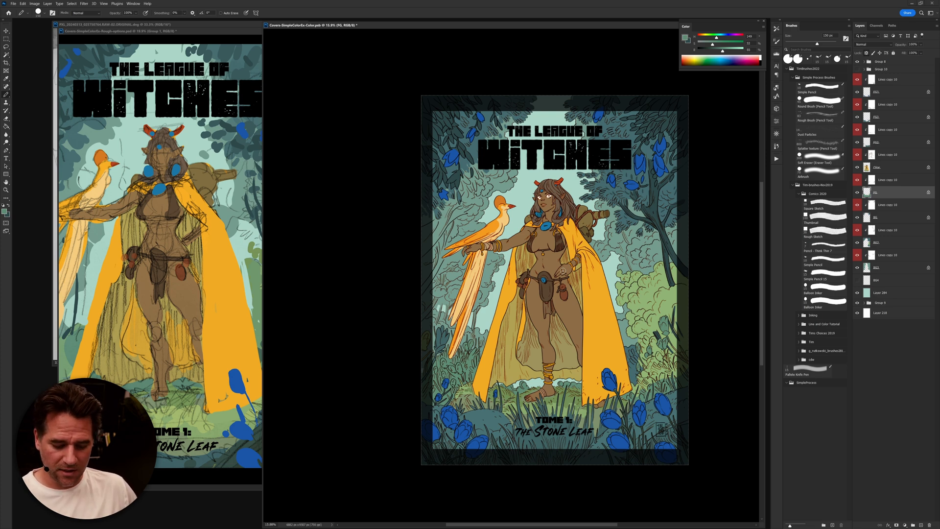
Step: Shrink the cover and the rough color sketch to thumbnail size and compare them side by side
scroll(600, 304, "down", 5)
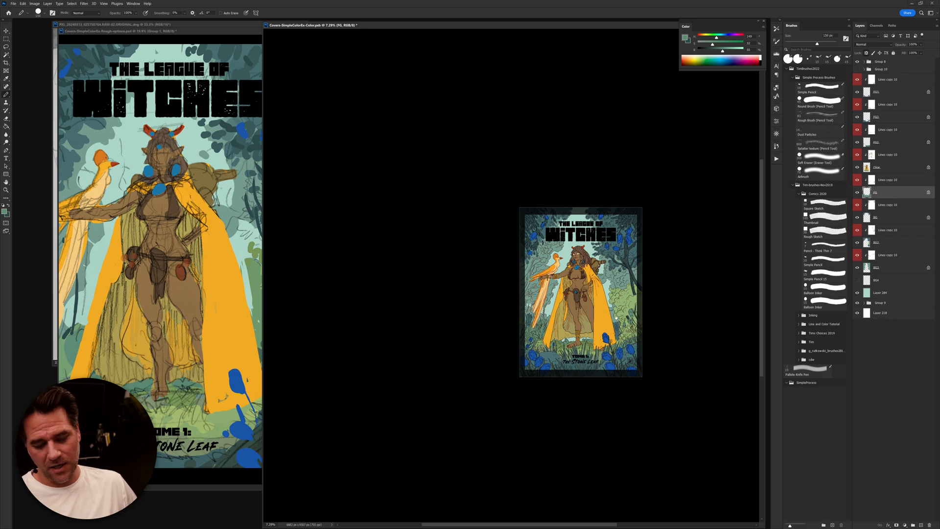
left_click(235, 346)
scroll(221, 328, "down", 5)
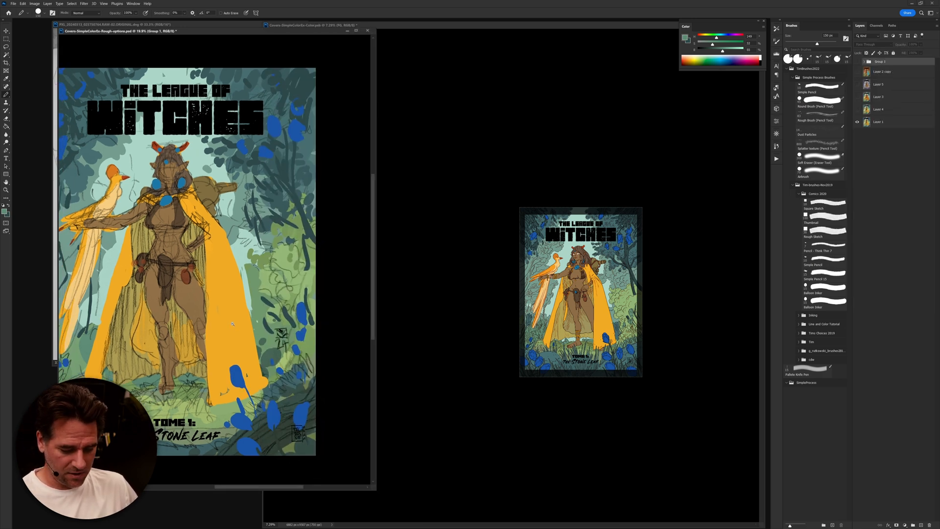
left_click_drag(218, 325, 290, 328)
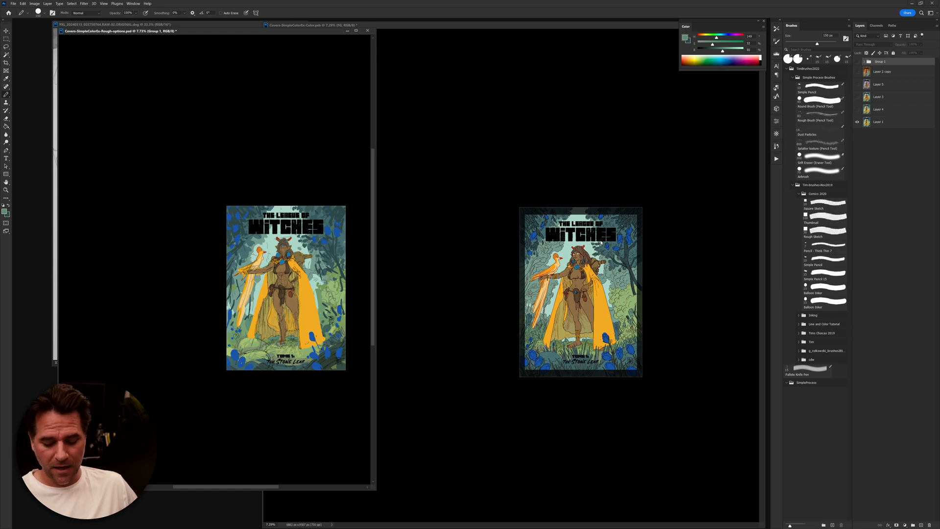
left_click(604, 39)
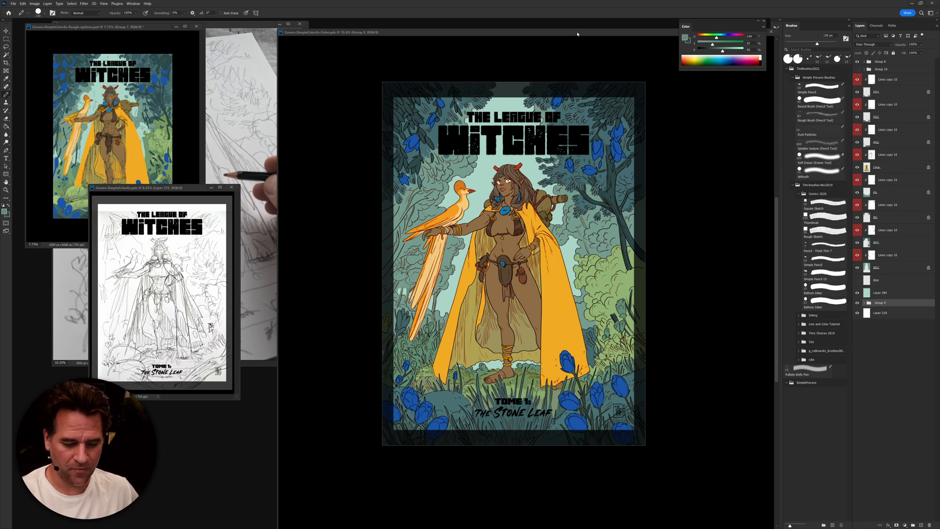
Step: Reposition the cover's document window beside the references, save the file, and switch to full-screen view with the brush ready
left_click_drag(578, 34, 569, 37)
key("ctrl+s")
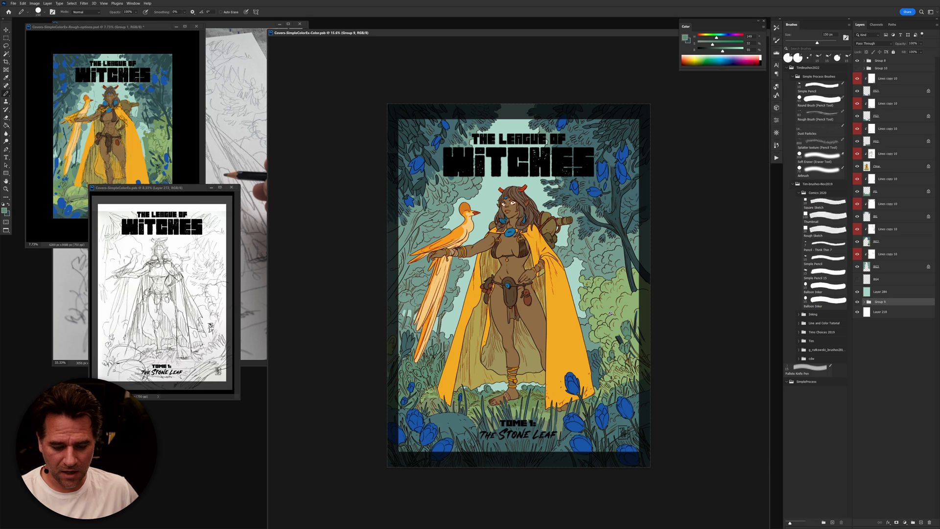
key("f")
left_click_drag(560, 309, 592, 295)
key("b")
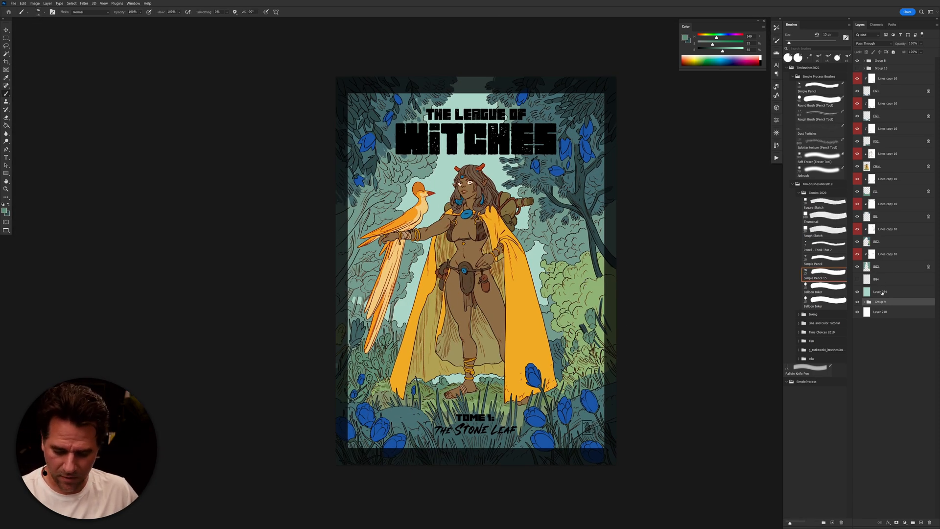
Step: Sample the dark blue-green from the right-hand tree, then select the distant trees' color layer and toggle its visibility to check its contents
left_click(883, 293)
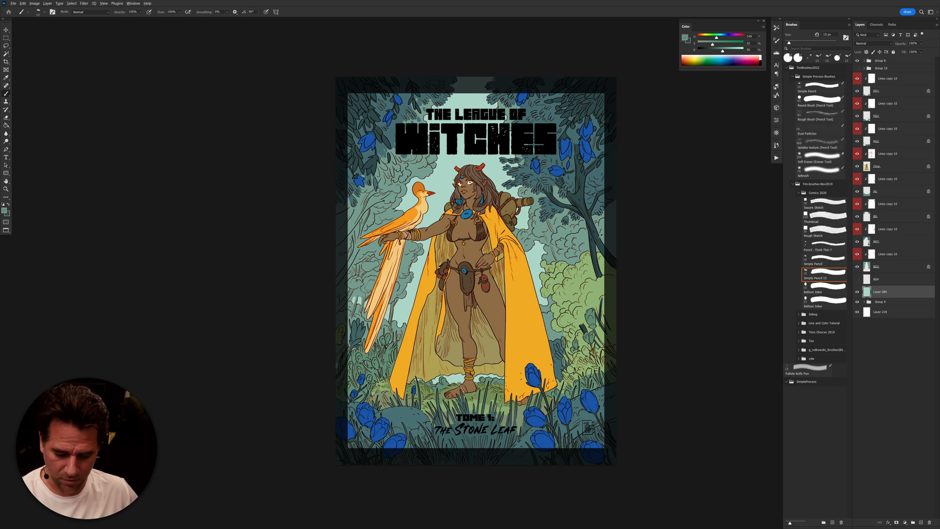
left_click(600, 237, "alt")
scroll(558, 258, "up", 3)
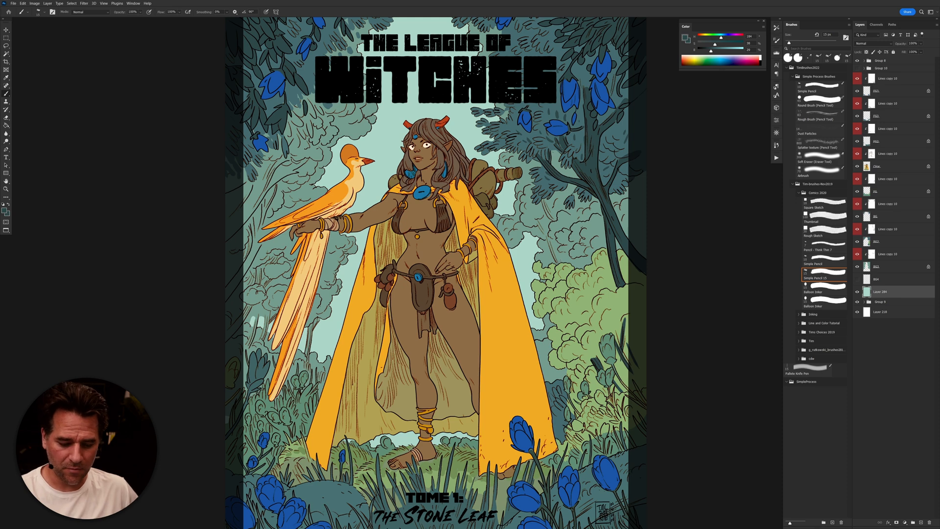
left_click_drag(559, 223, 572, 244)
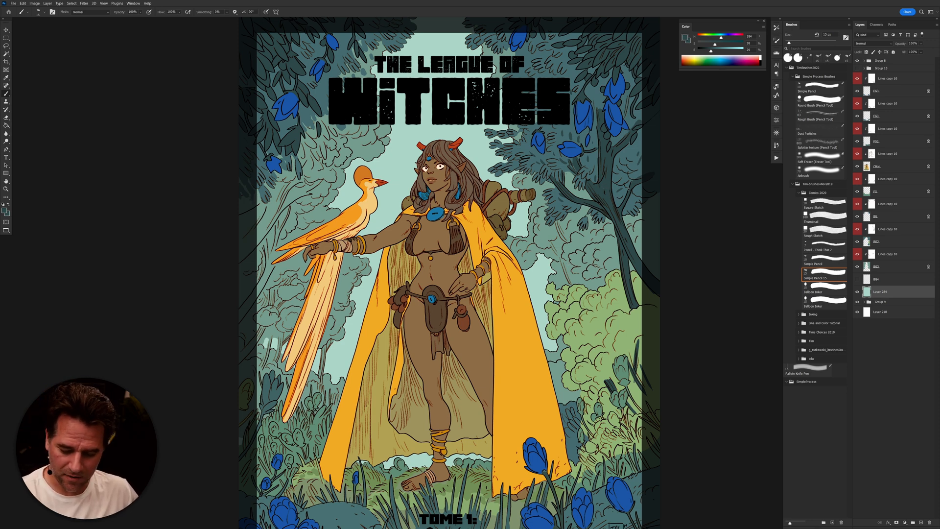
left_click(885, 267)
left_click(858, 267)
left_click(858, 267)
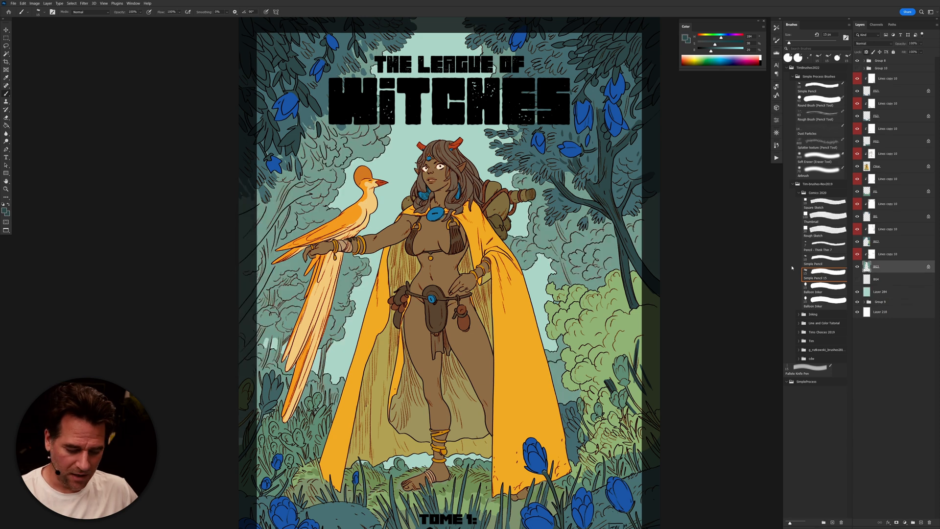
Step: With the Pencil tool at 60% opacity and 80 px, sample the muted blue-green and paint the tree trunks and branches in the cover's left background
scroll(449, 272, "left", 5)
scroll(448, 272, "down", 1)
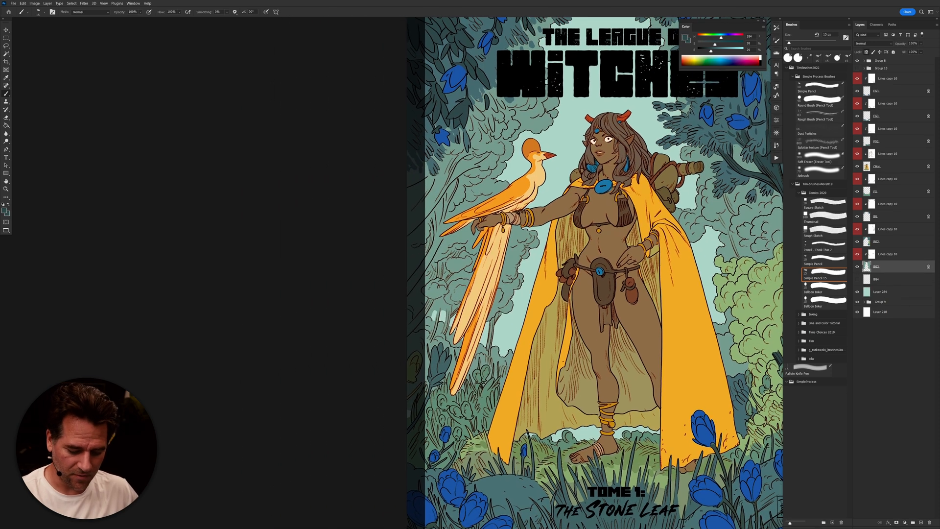
key("shift+b")
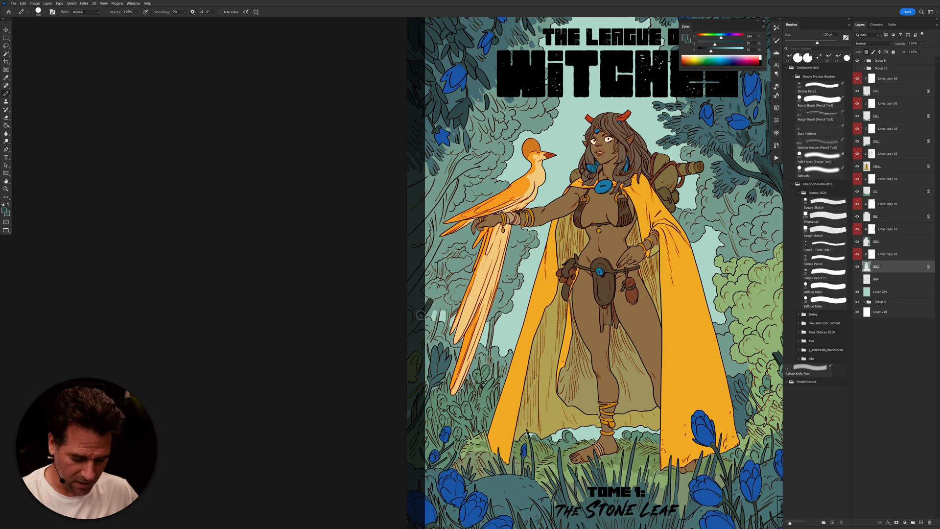
key("6")
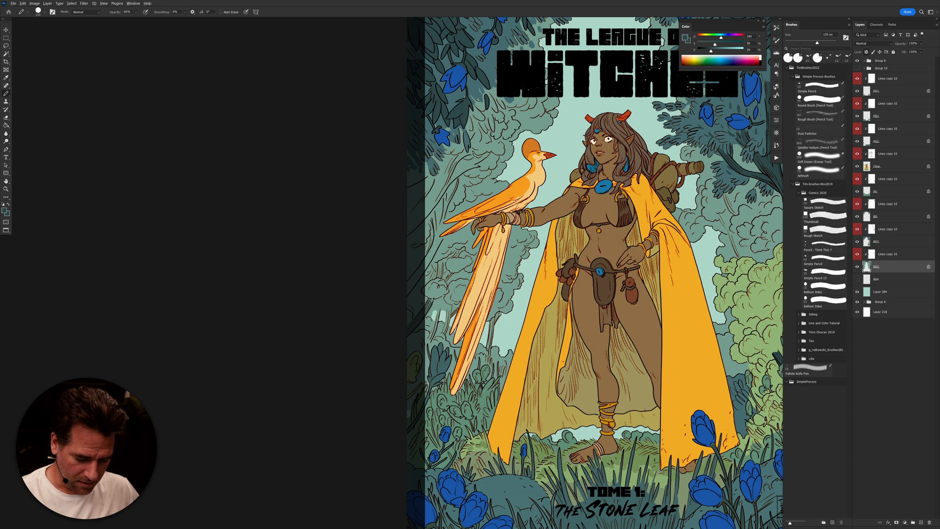
left_click(427, 301, "alt")
key("bracketleft")
key("bracketleft")
key("bracketleft")
key("bracketleft")
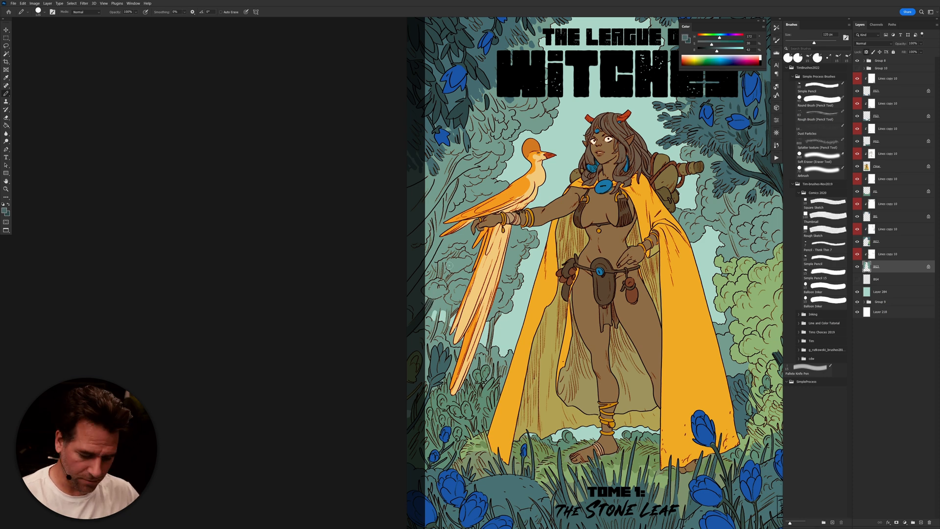
mouse_move(439, 267)
left_mouse_down()
mouse_move(438, 277)
mouse_move(442, 260)
left_mouse_up()
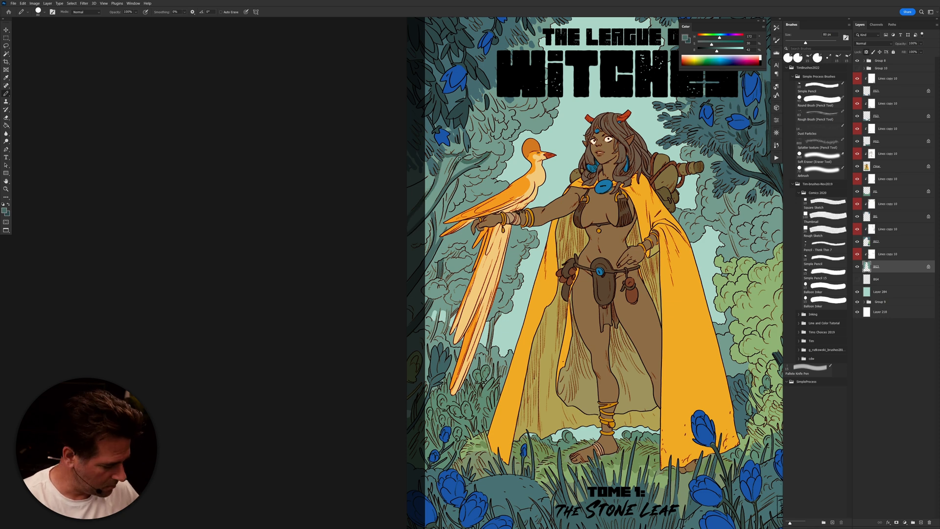
key("g")
key("b")
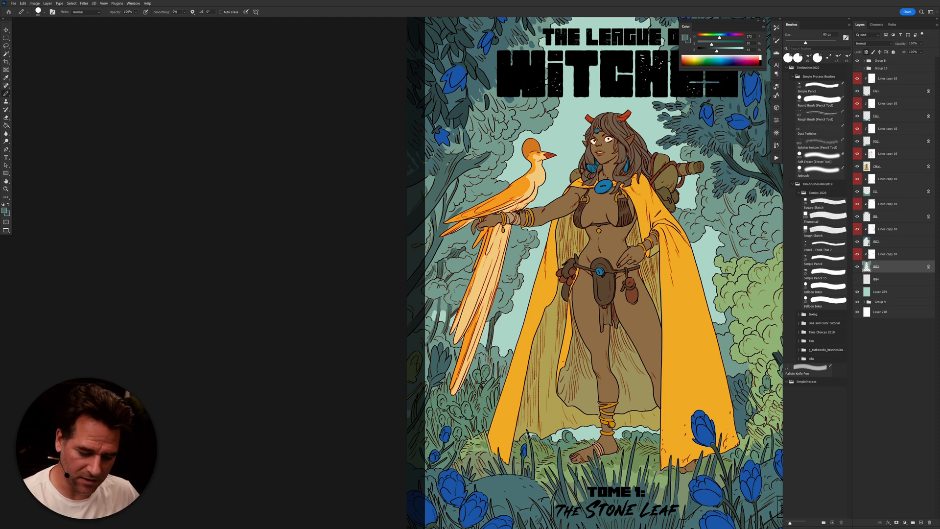
Step: Sample the blue-green from the left tree and, with a 150 px brush, paint leafy shadow shapes across the left background foliage
left_click(435, 147, "alt")
key("bracketright")
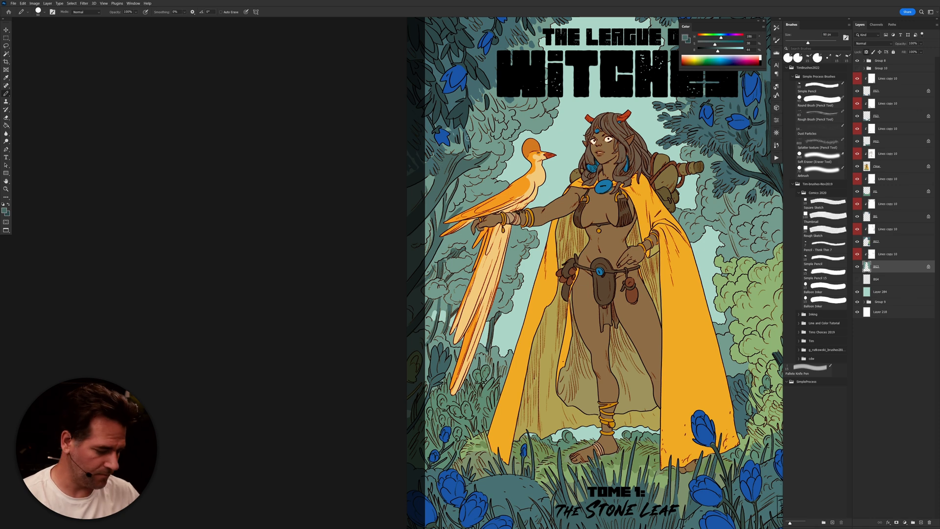
key("bracketright")
key("bracketright")
key("bracketright")
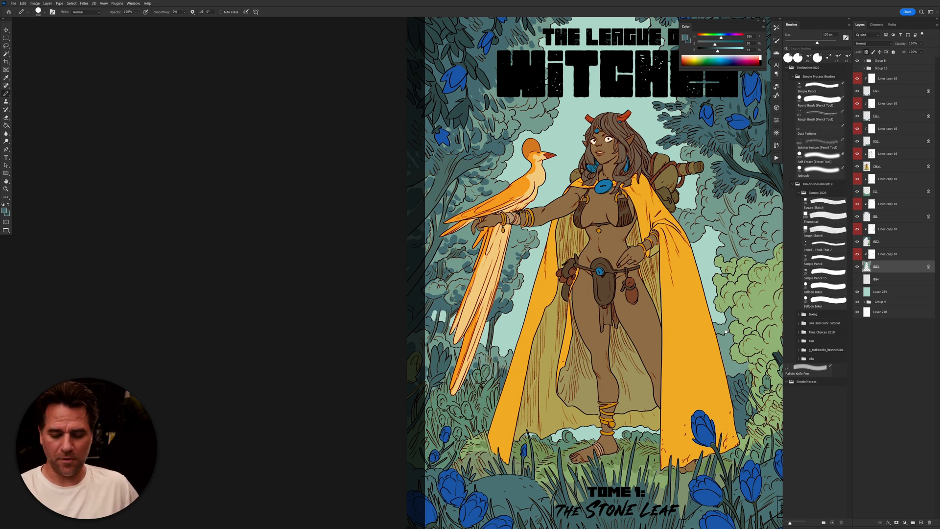
Step: Paint matching blue-green shadow shapes across the background trees on the cover's right side, behind the dark tree and light green bushes
left_click_drag(516, 365, 471, 375)
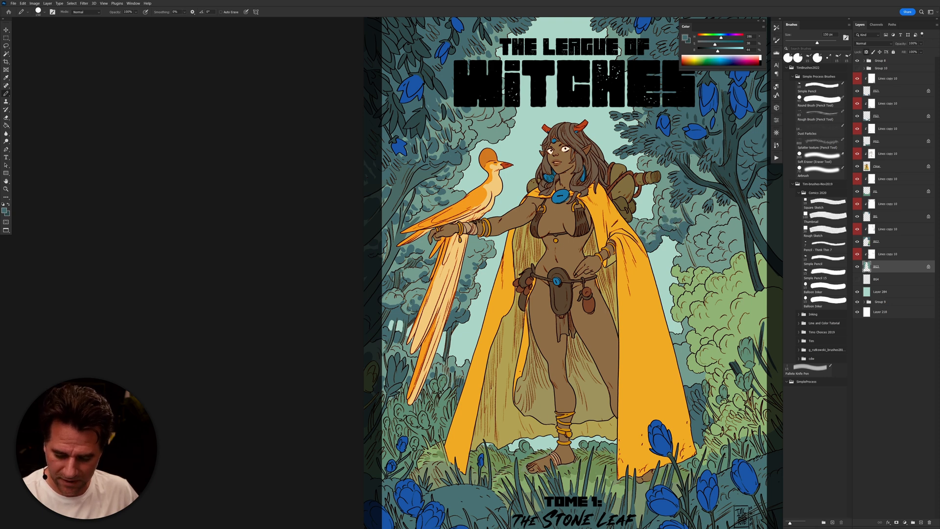
scroll(685, 244, "up", 2)
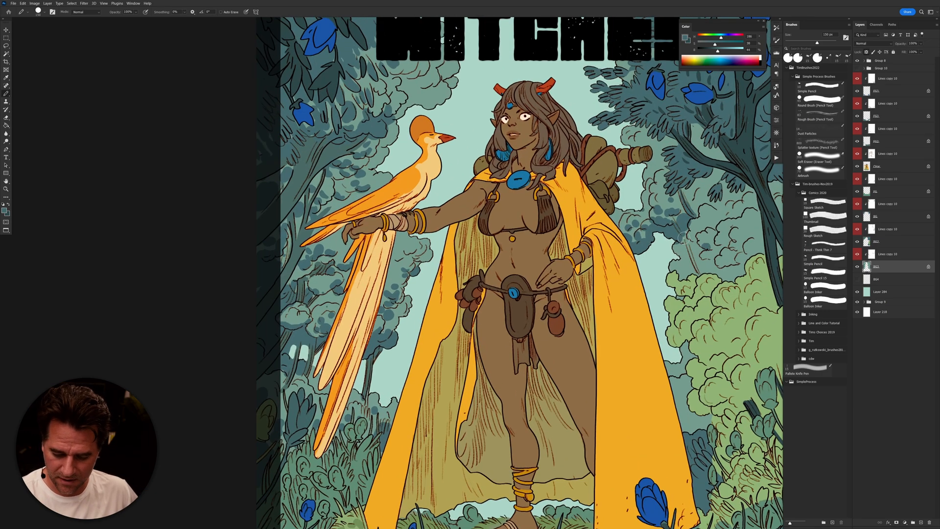
mouse_move(682, 244)
left_mouse_down()
mouse_move(686, 272)
mouse_move(701, 266)
mouse_move(691, 247)
mouse_move(699, 263)
mouse_move(731, 275)
mouse_move(729, 263)
mouse_move(760, 249)
mouse_move(748, 250)
mouse_move(748, 234)
mouse_move(719, 262)
left_mouse_up()
left_click(750, 234)
left_click(742, 246)
left_click(709, 250)
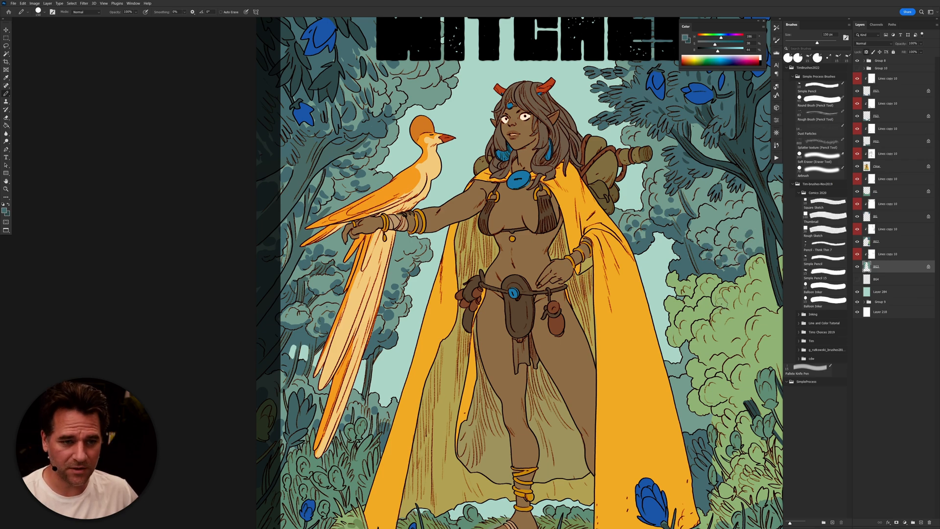
scroll(719, 299, "right", 5)
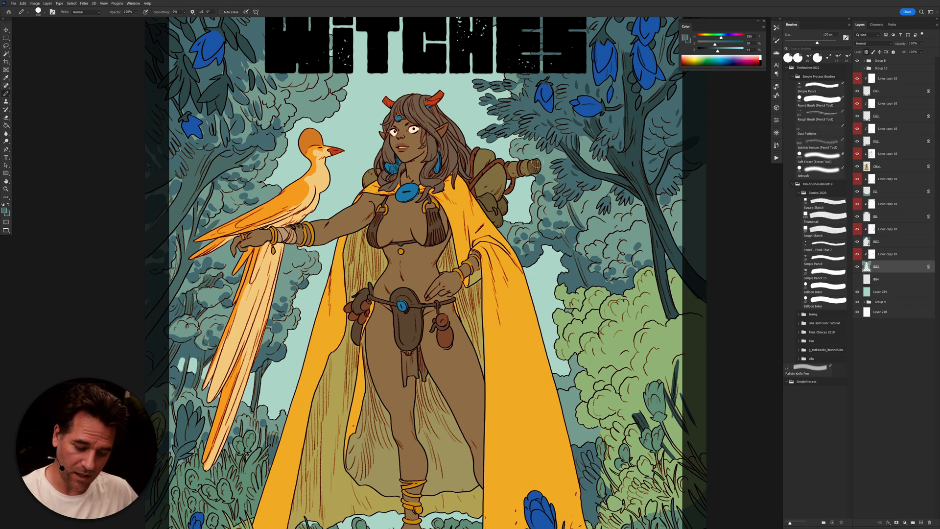
scroll(613, 340, "down", 2)
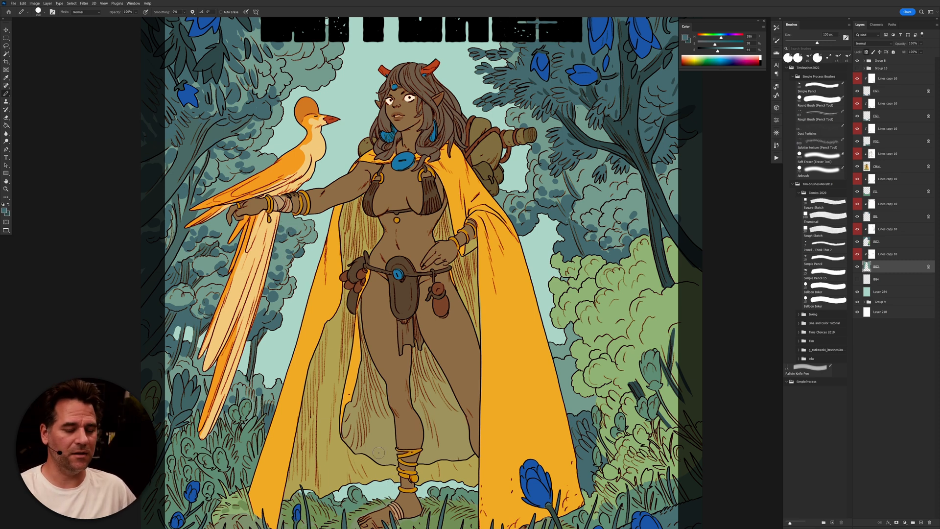
left_click_drag(379, 454, 525, 505)
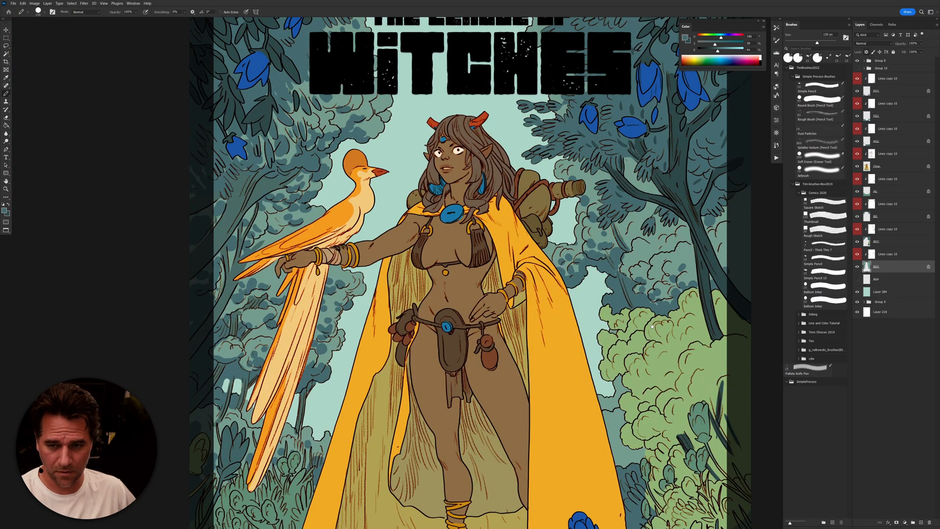
left_click_drag(651, 328, 664, 324)
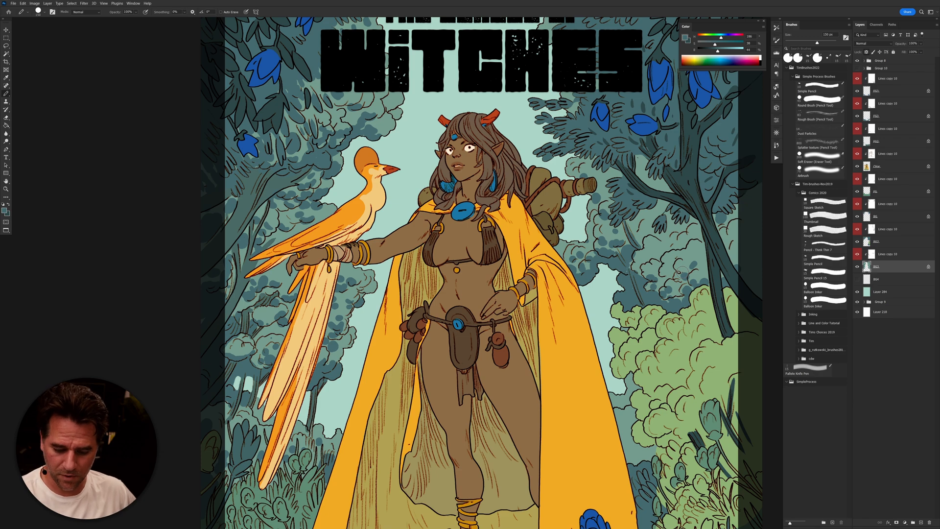
Step: Review the cover full screen without the interface, return to the windowed view beside the references, and save the file
key("Tab")
key("f")
key("Tab")
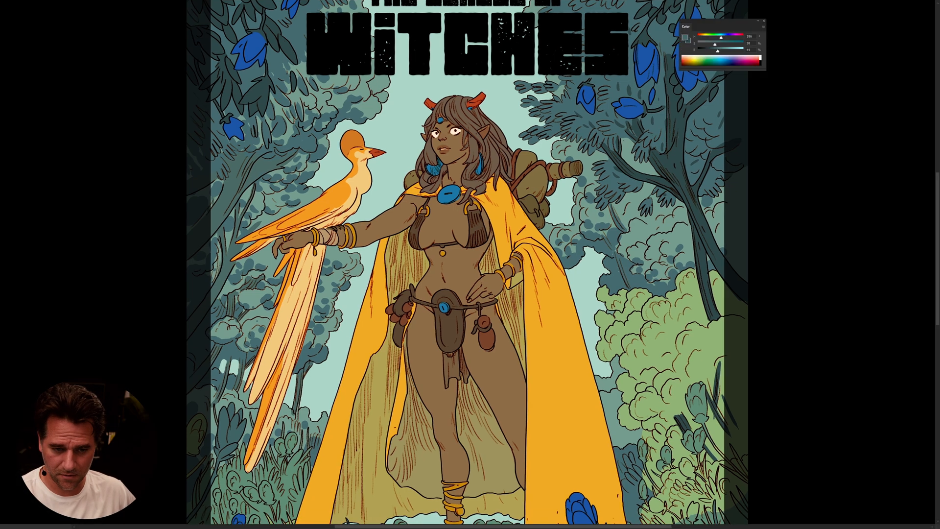
key("f")
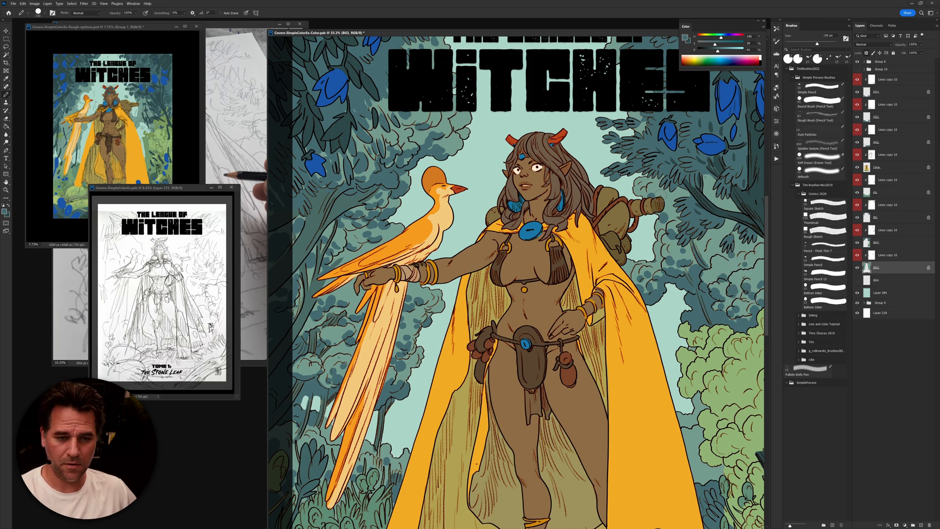
key("ctrl+s")
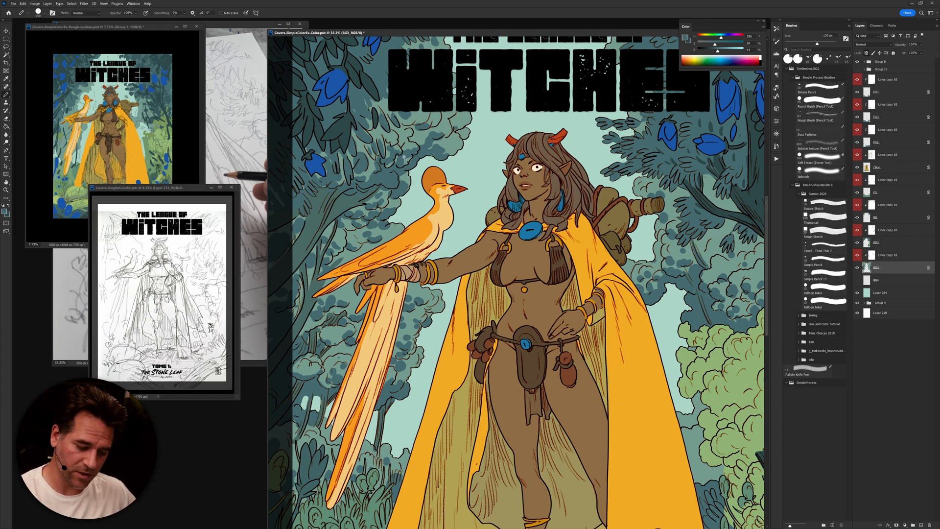
Step: Examine the foliage shadows around the bird up close, then review the whole cover against the rough color sketch
scroll(409, 153, "up", 2)
scroll(409, 153, "up", 2)
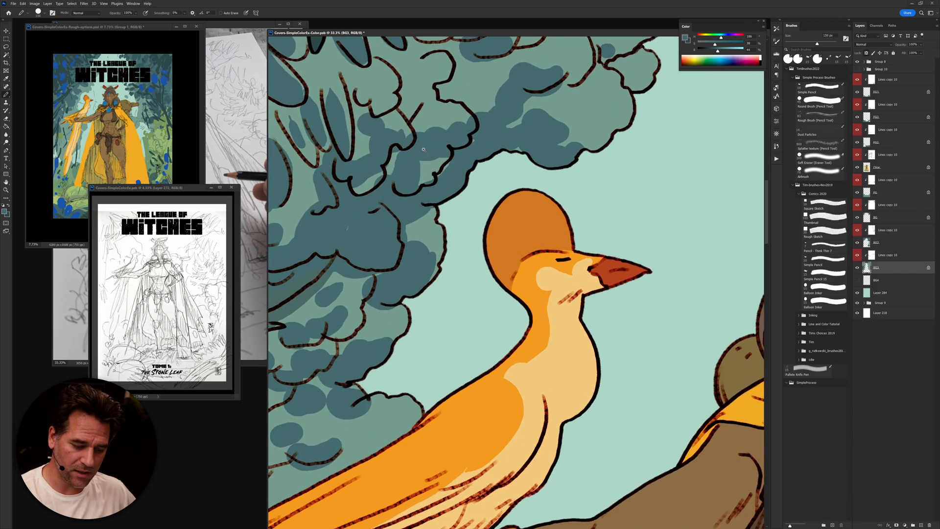
scroll(409, 154, "down", 6)
scroll(522, 259, "down", 4)
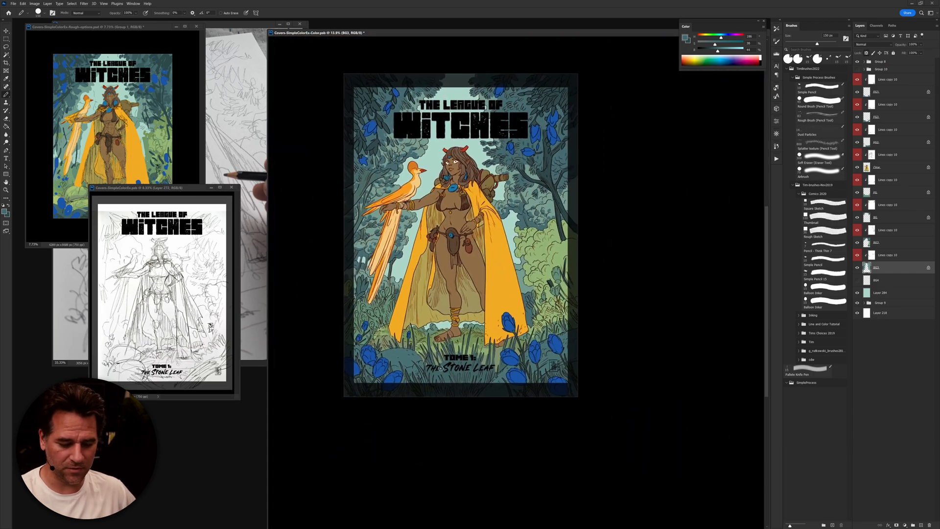
scroll(522, 258, "up", 3)
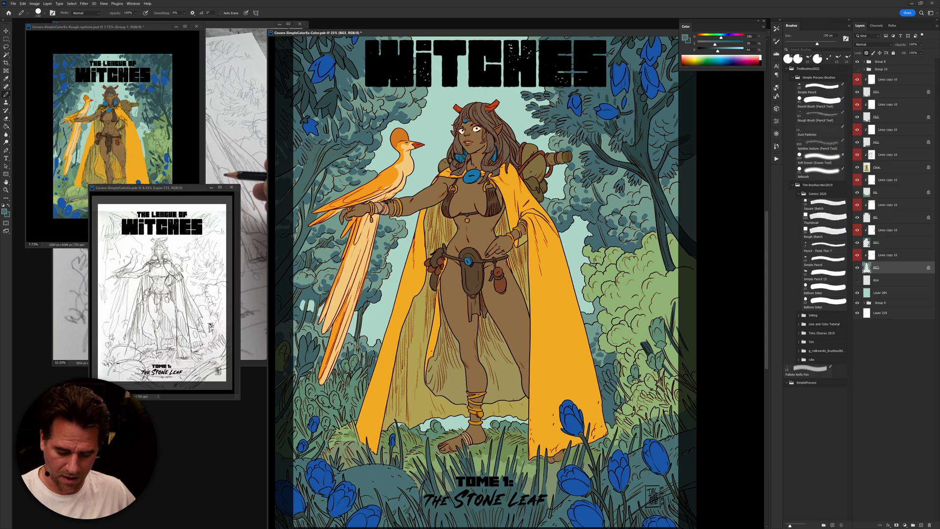
left_click_drag(600, 324, 632, 299)
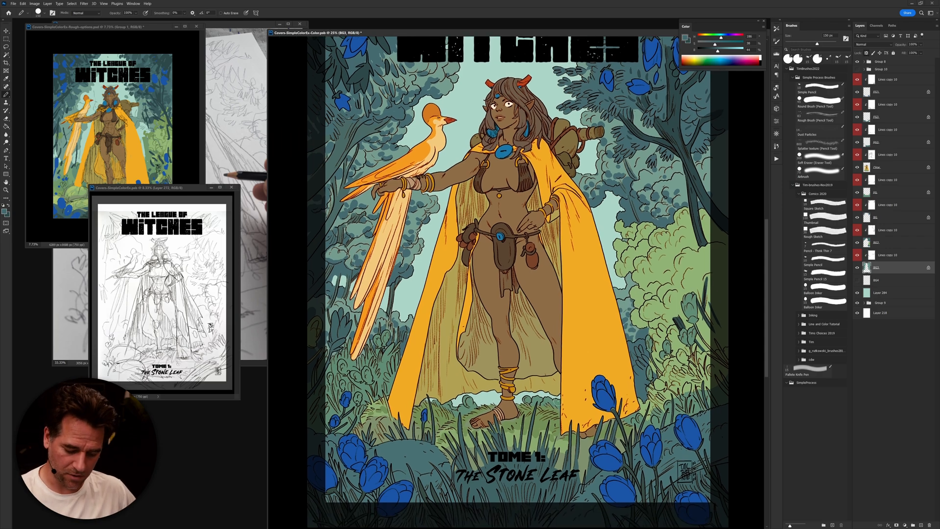
left_click_drag(515, 384, 520, 446)
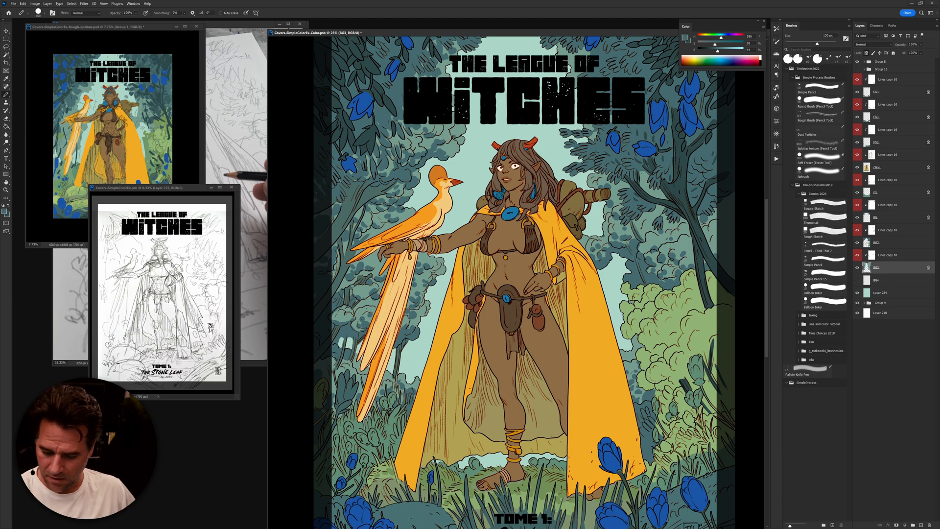
Step: Select the color layer holding the right-hand tree and green bushes, and briefly isolate it to check its contents
left_click(868, 243)
left_click(857, 243)
left_click(857, 243)
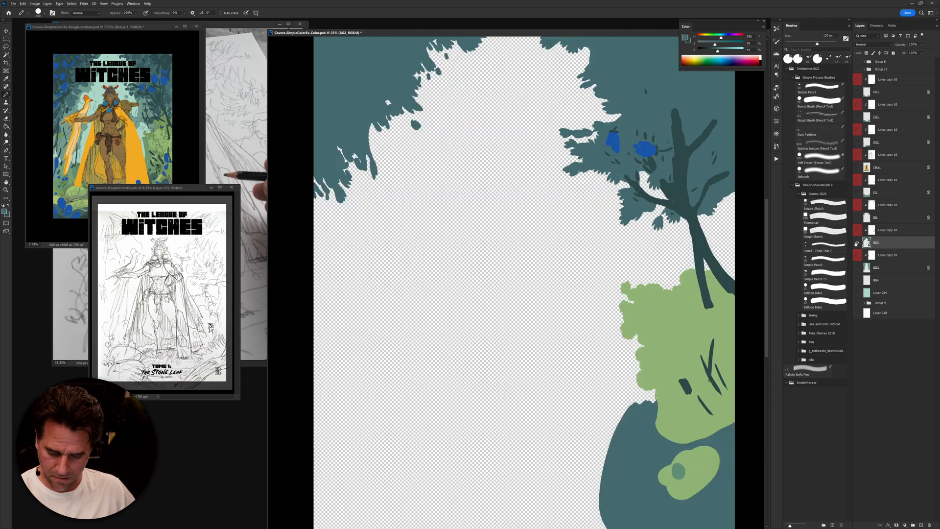
left_click(857, 243, "alt")
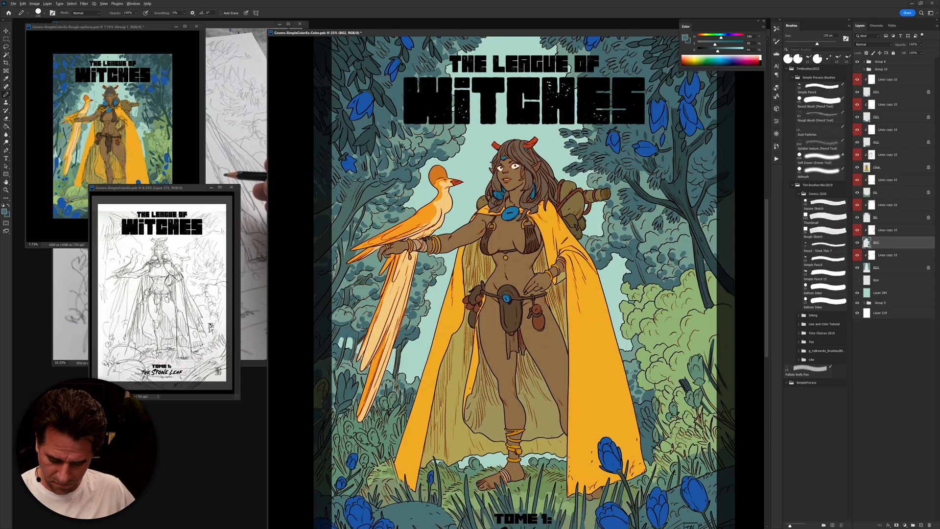
Step: Sample greens from the lower foliage, and pick the bushes' darker shadow green from the rough color sketch
left_click(663, 431, "alt")
left_click(651, 414, "alt")
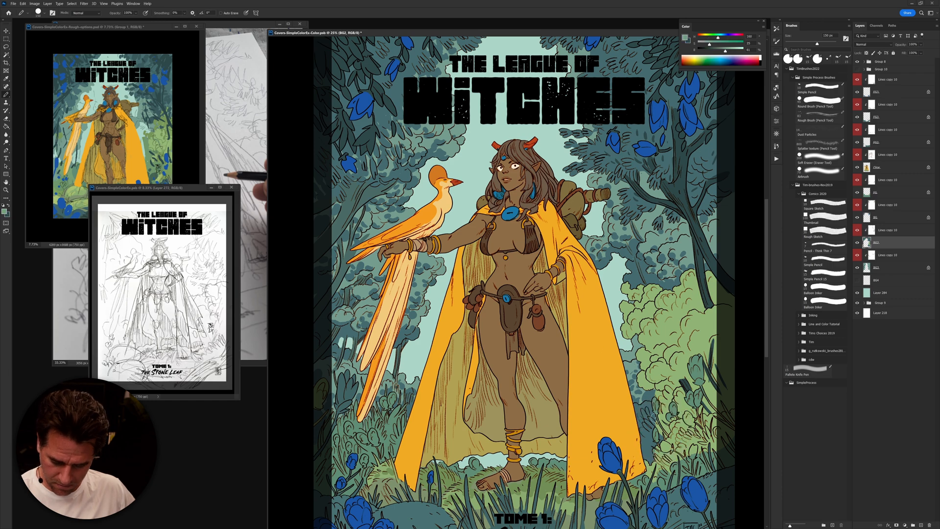
left_click(663, 421, "alt")
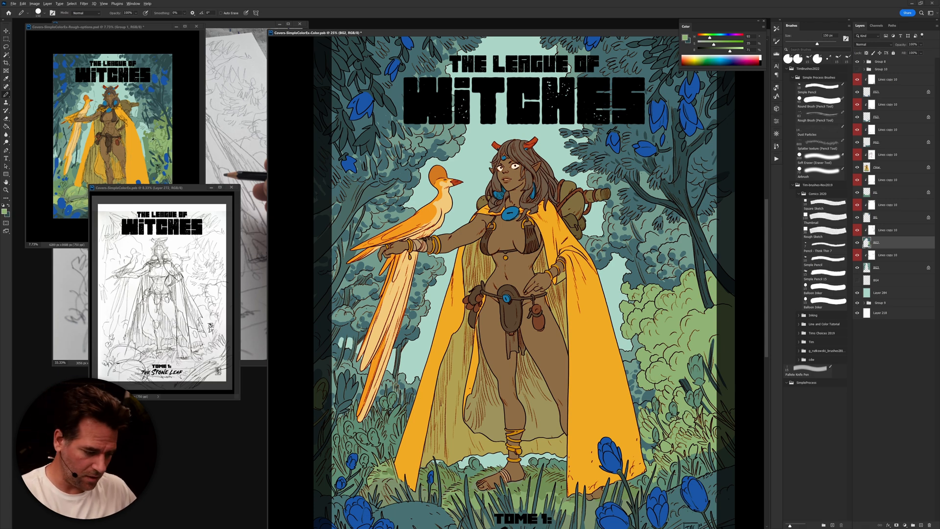
left_click(148, 140, "alt")
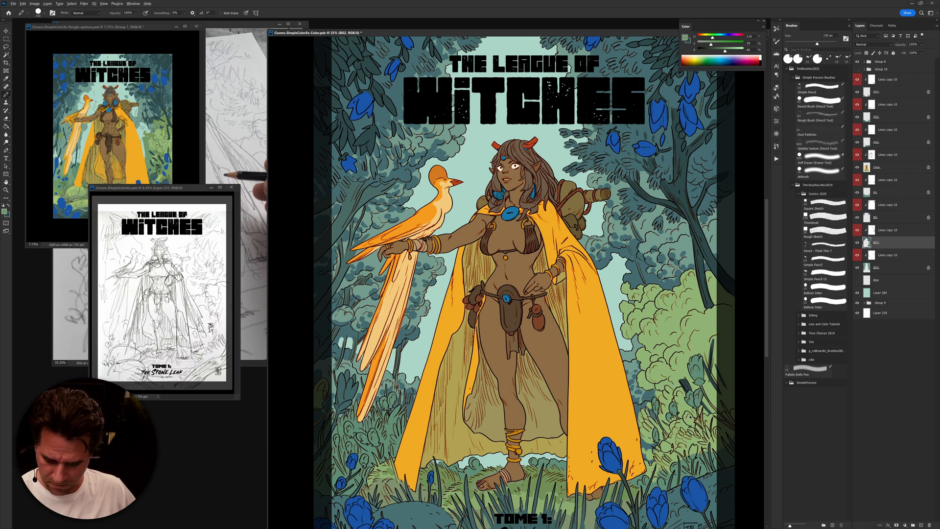
Step: Check the BG2 layer in isolation, lock its transparent pixels, and paint darker green shadow shapes on the right-hand bushes
left_click(857, 243, "alt")
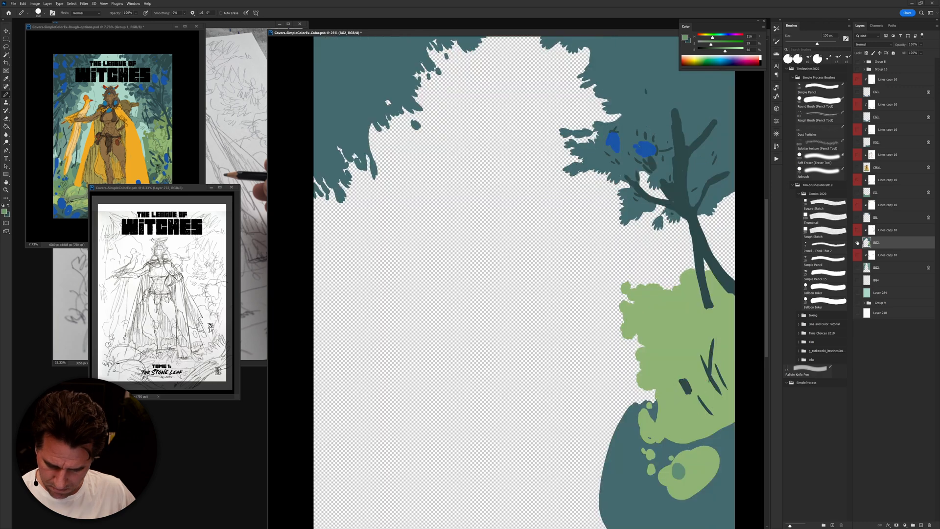
left_click(857, 243, "alt")
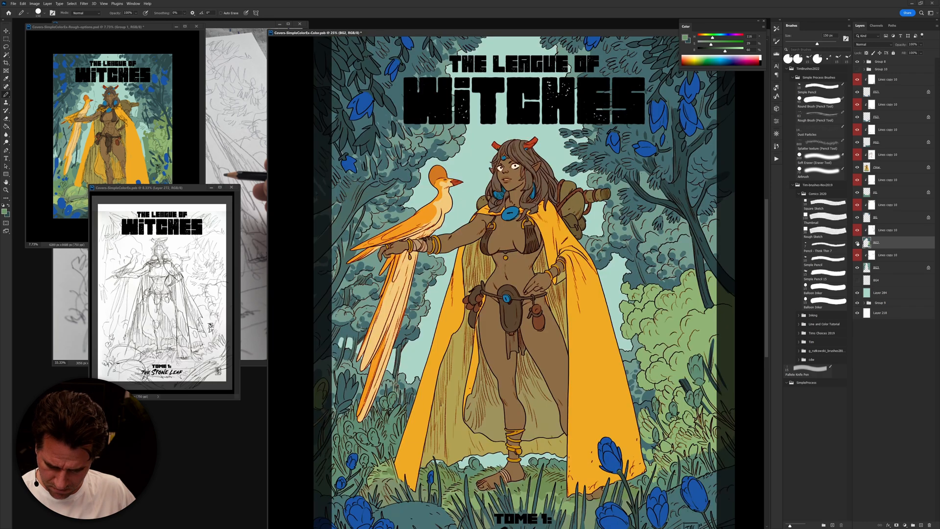
left_click(858, 243, "alt")
left_click(858, 242, "alt")
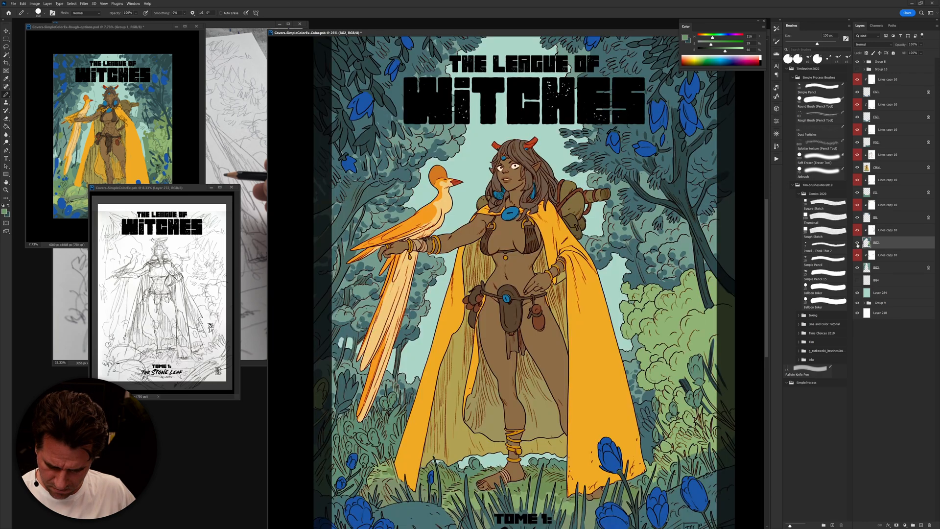
left_click(858, 244)
left_click(858, 243)
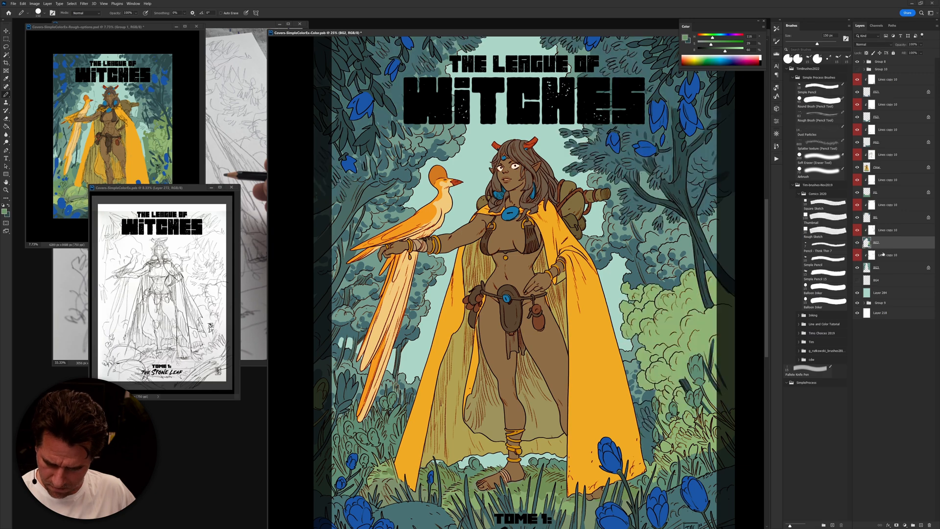
left_click(858, 243, "alt")
left_click(858, 243, "alt")
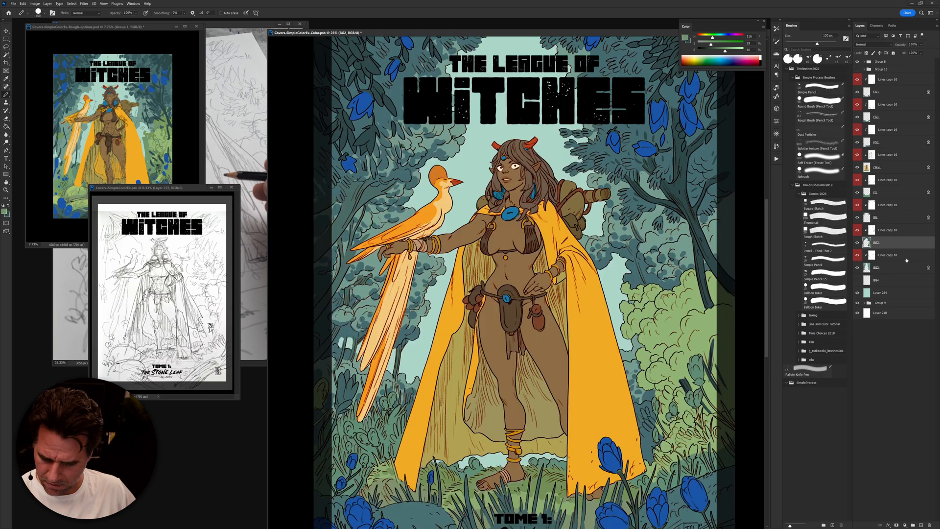
left_click(866, 53)
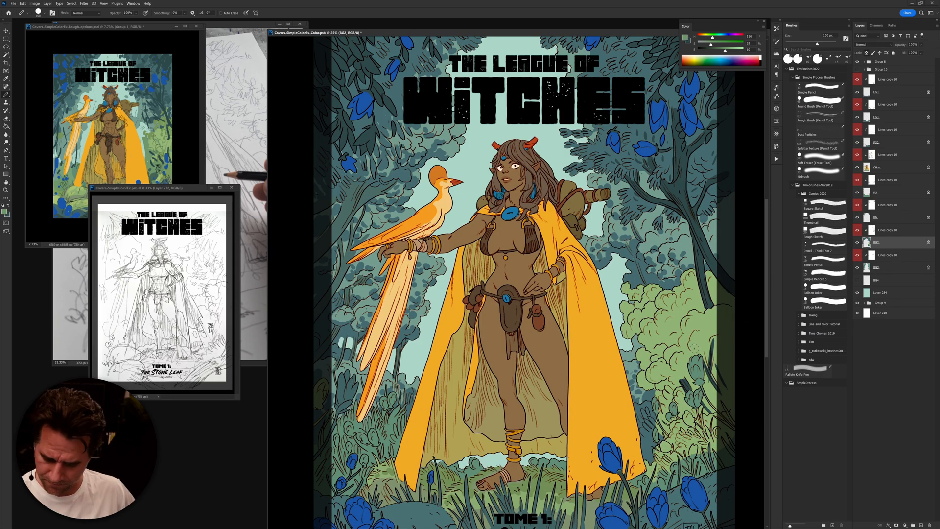
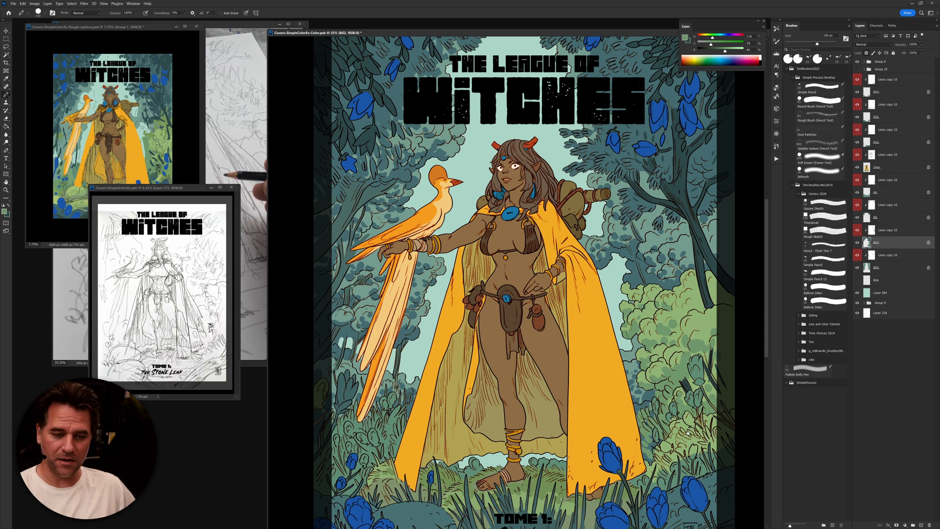
left_click_drag(689, 434, 691, 415)
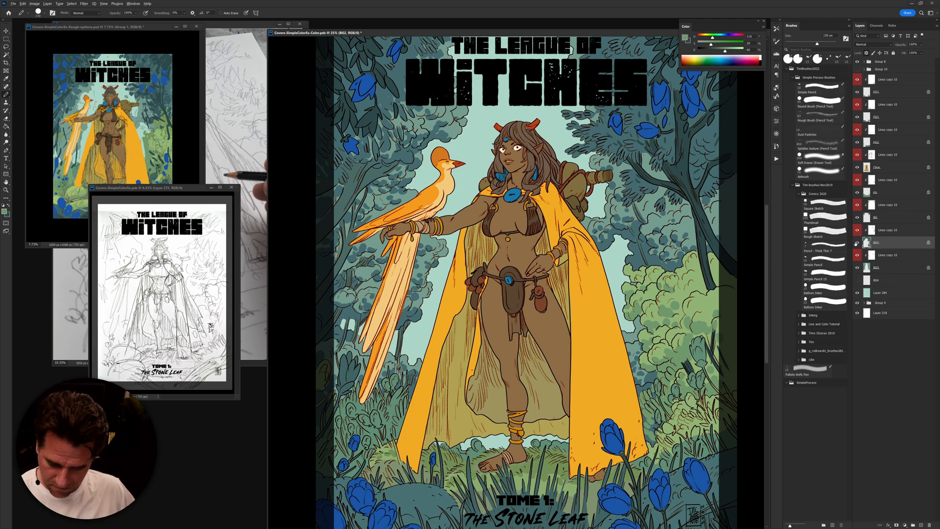
Step: Compare the cover with and without the BG2 layer, isolate the hanging-leaves layer, and sample the background tree's blue-green
left_click(858, 242)
left_click(858, 242)
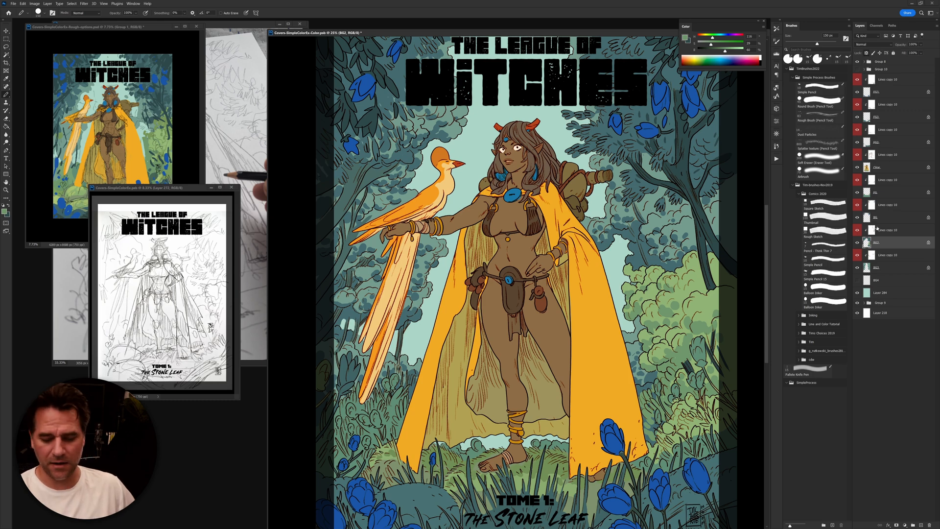
left_click(871, 220)
left_click(857, 217, "alt")
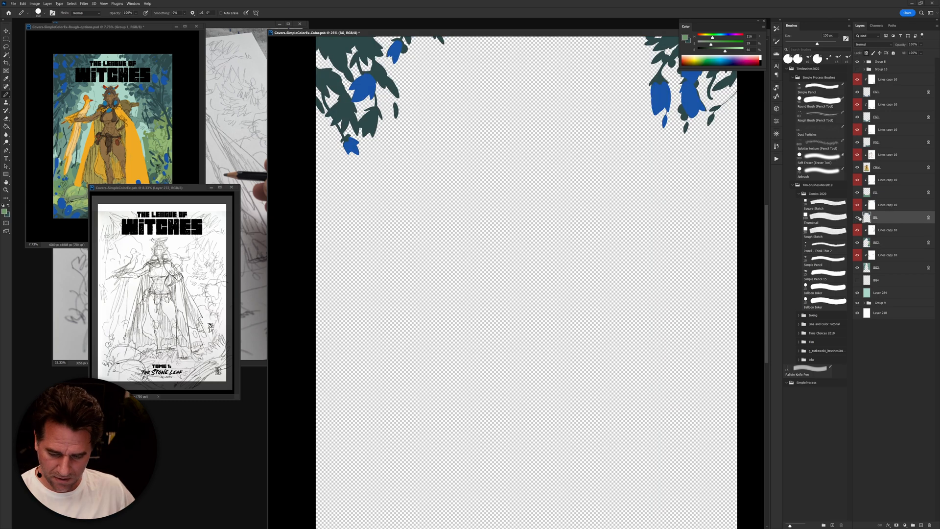
left_click(858, 218, "alt")
left_click(685, 168, "alt")
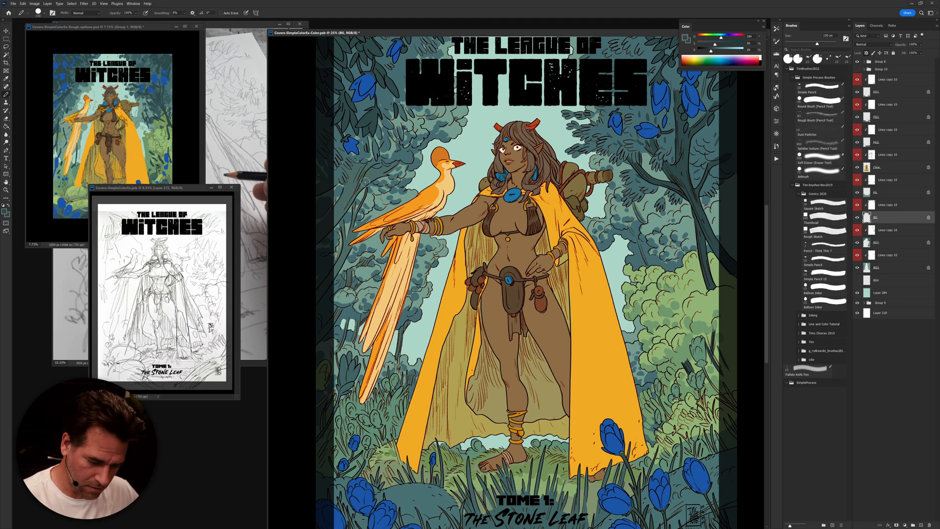
Step: Toggle the visibility of the background color layers one by one to check which foliage each one holds
left_click(867, 242)
left_click(858, 242)
left_click(858, 242)
left_click(867, 268)
left_click(858, 268)
left_click(858, 268)
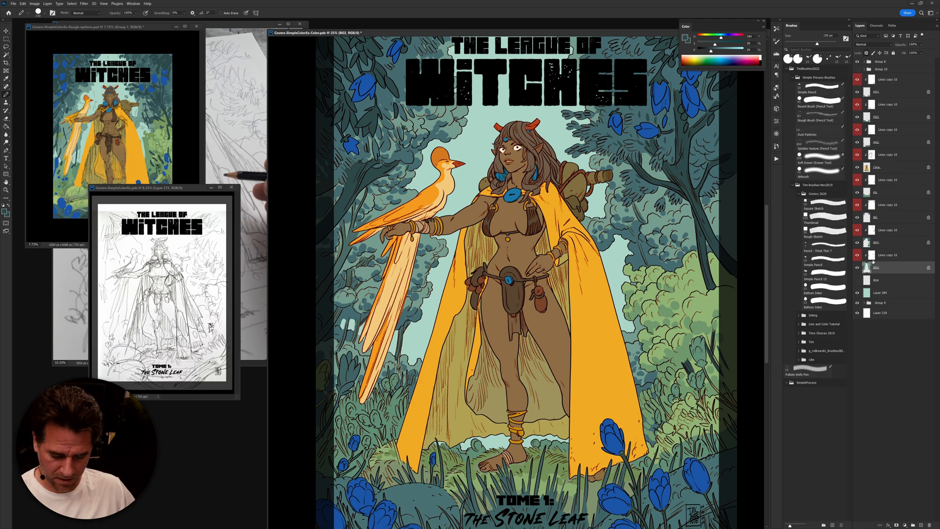
left_click(870, 245)
left_click(858, 243)
left_click(857, 243)
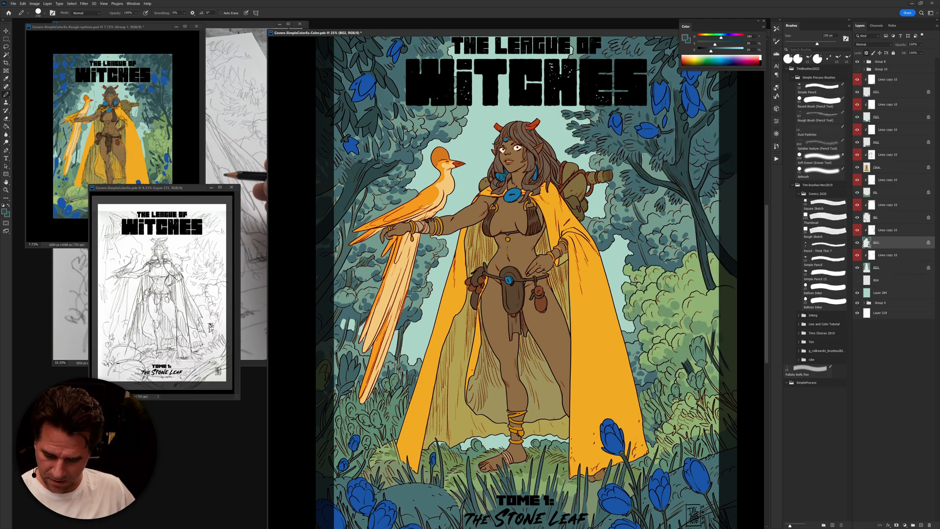
left_click(868, 217)
left_click(858, 217)
left_click(857, 218)
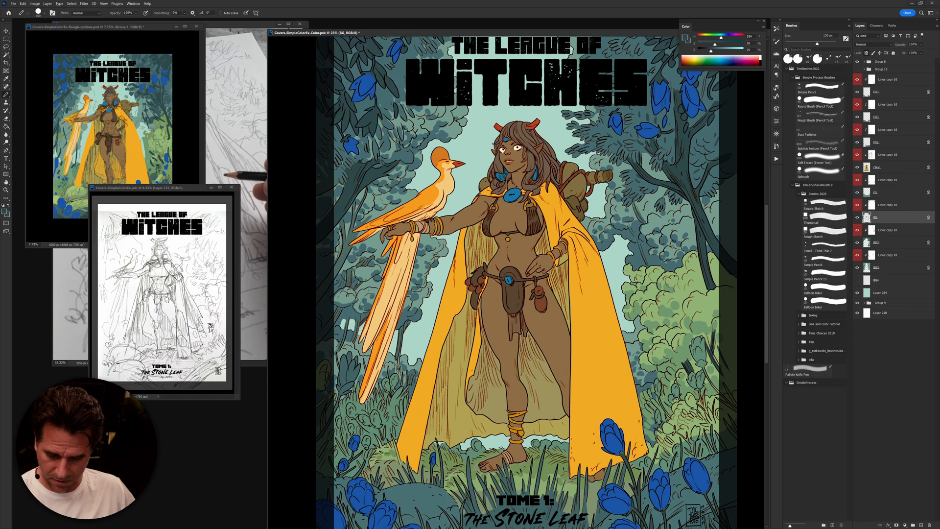
Step: Select the foreground color layer and paint the flower in front of the right-hand bushes with the sampled flower blue
left_click(868, 192)
left_click(858, 193)
left_click(858, 193)
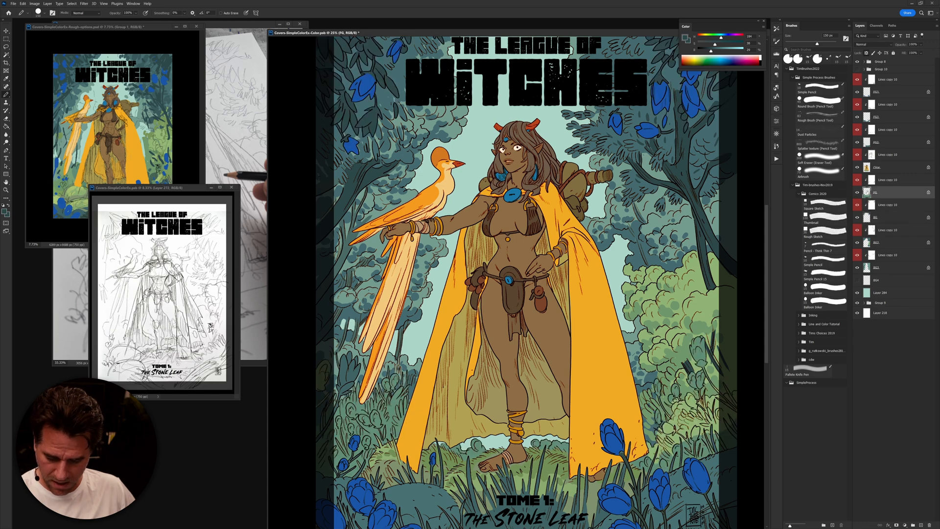
left_click(698, 476, "alt")
mouse_move(705, 343)
left_mouse_down()
mouse_move(704, 361)
mouse_move(694, 338)
left_mouse_up()
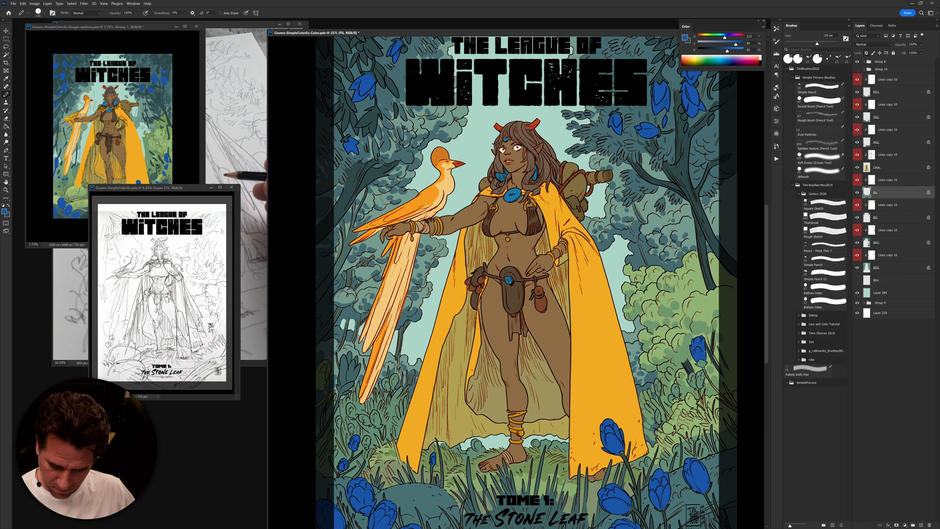
Step: Reduce the brush size and paint the small flowers in the foliage below the right-hand bushes with the sampled flower blue
left_click(702, 363, "alt")
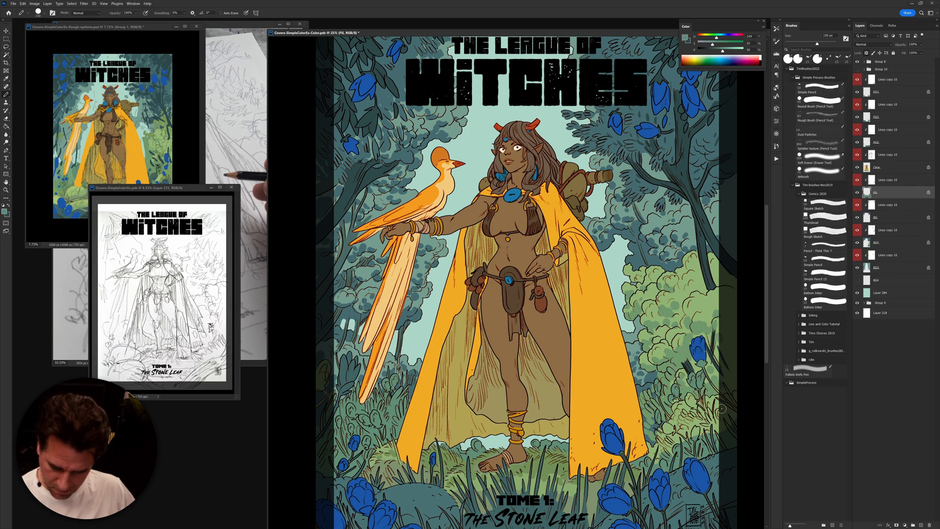
left_click_drag(722, 401, 678, 347)
key("bracketleft")
key("bracketleft")
key("bracketleft")
key("bracketleft")
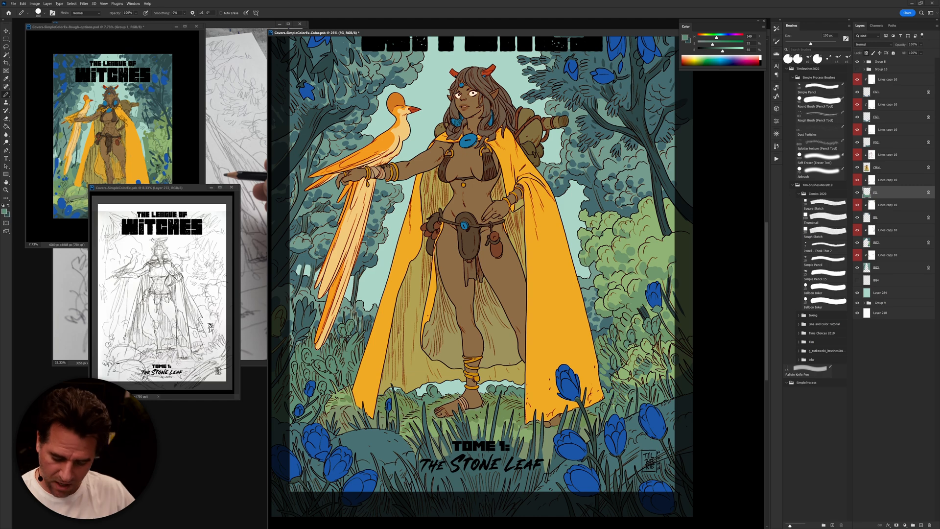
left_click(644, 355, "alt")
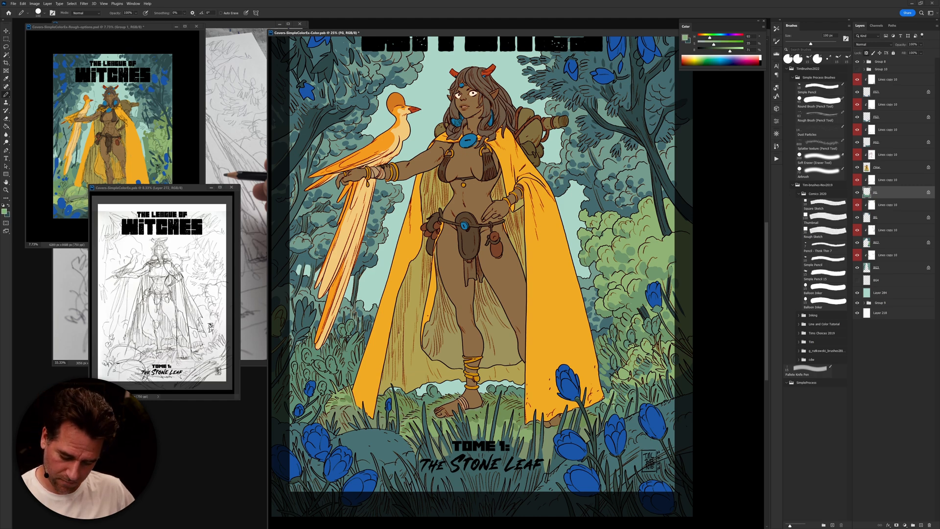
left_click(659, 296, "alt")
mouse_move(653, 340)
left_mouse_down()
mouse_move(646, 352)
mouse_move(632, 335)
mouse_move(634, 346)
mouse_move(614, 335)
mouse_move(613, 362)
mouse_move(625, 375)
left_mouse_up()
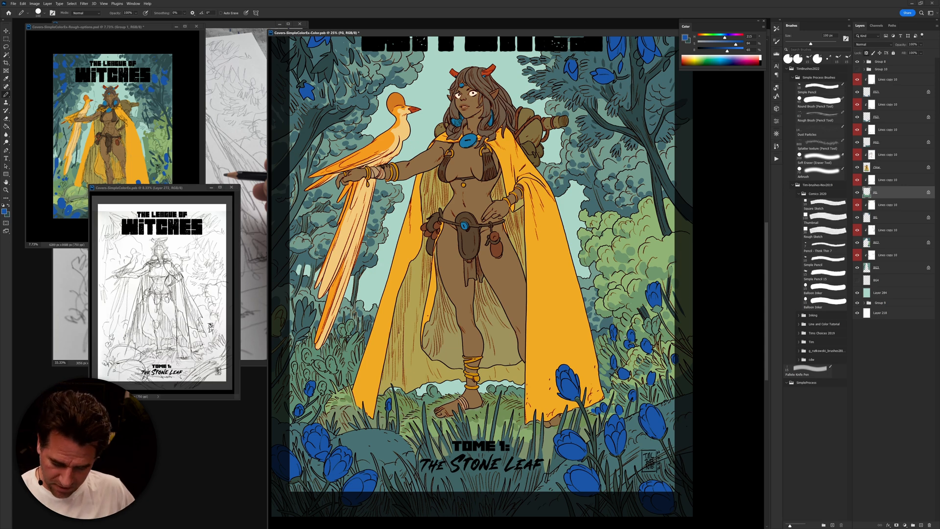
scroll(638, 346, "up", 2)
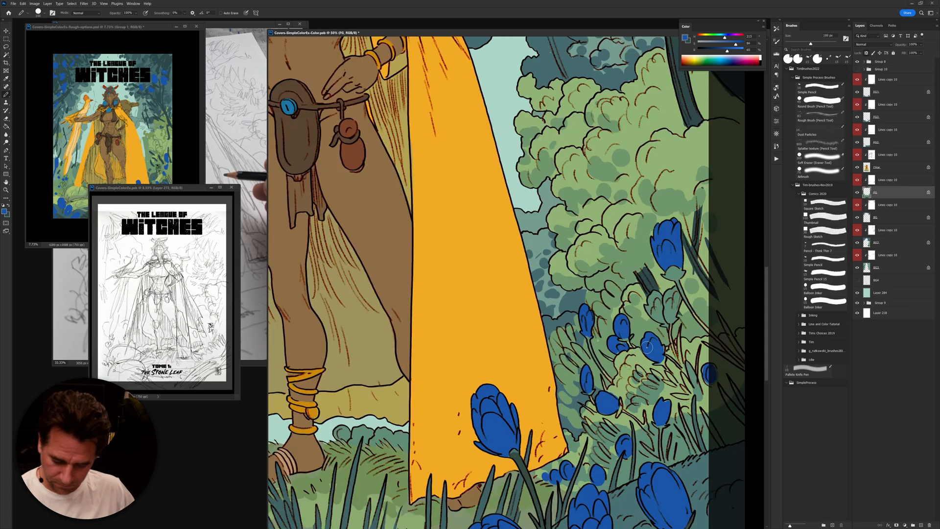
Step: Touch up the small tulips and the stems and leaves around them with the sampled tulip blue and foliage teal
left_click(614, 355, "alt")
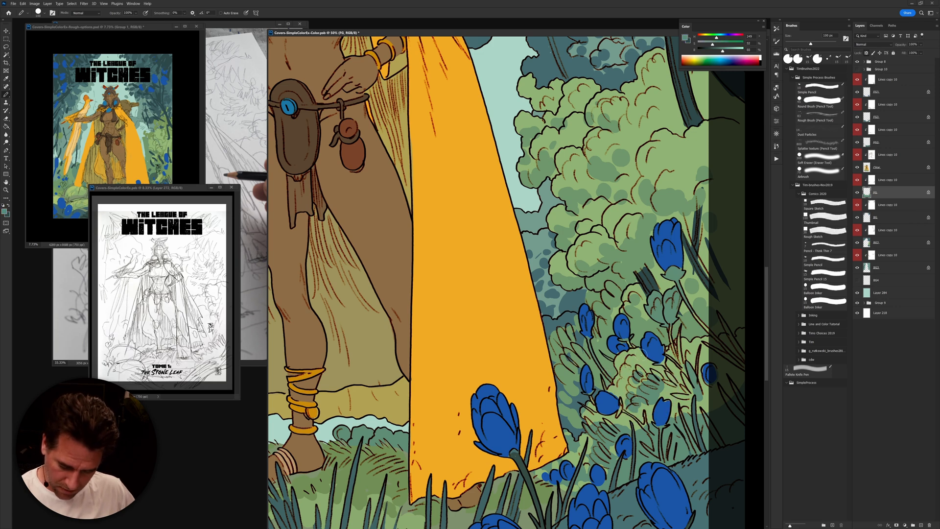
left_click(625, 345, "alt")
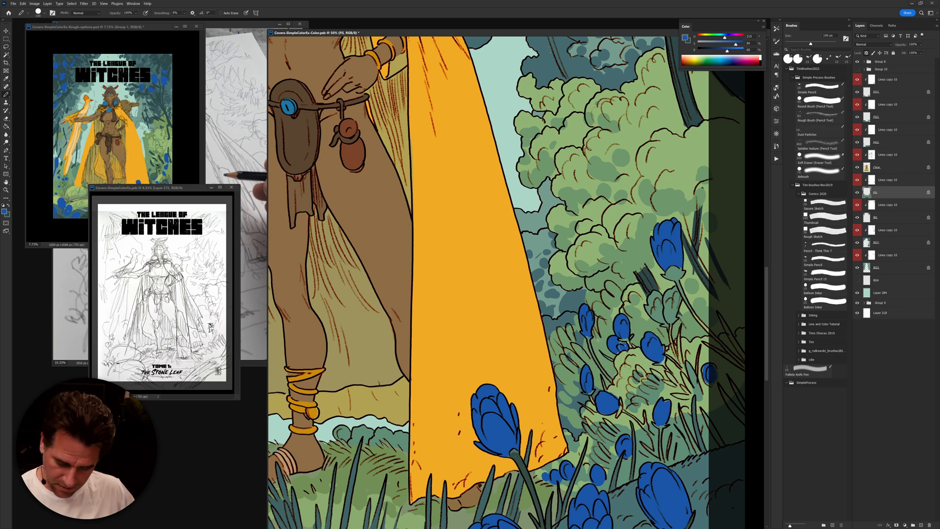
left_click(590, 337, "alt")
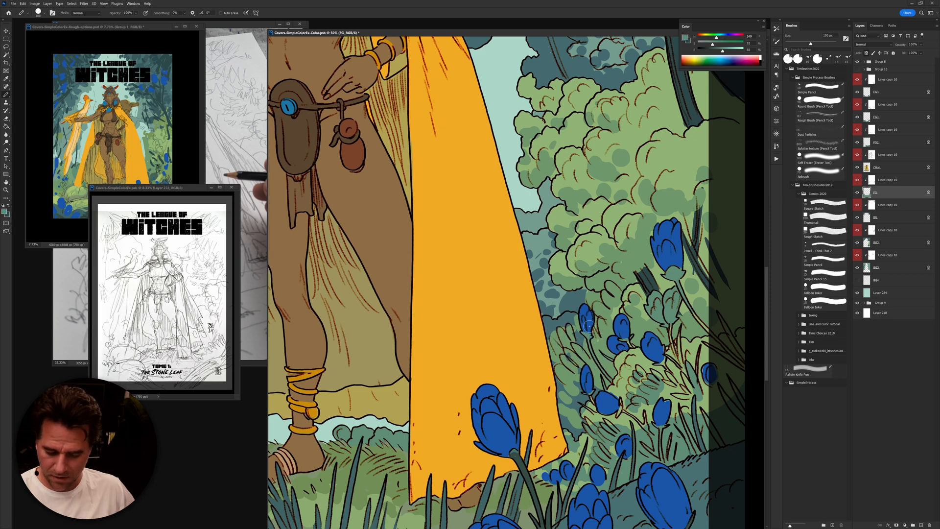
mouse_move(680, 327)
left_mouse_down()
mouse_move(683, 364)
mouse_move(670, 323)
mouse_move(688, 371)
mouse_move(660, 380)
mouse_move(639, 371)
mouse_move(632, 399)
mouse_move(677, 419)
mouse_move(644, 432)
left_mouse_up()
mouse_move(637, 407)
left_mouse_down()
mouse_move(624, 412)
mouse_move(618, 402)
mouse_move(619, 414)
mouse_move(645, 430)
mouse_move(617, 394)
left_mouse_up()
left_click(640, 420, "alt")
left_click(606, 411, "alt")
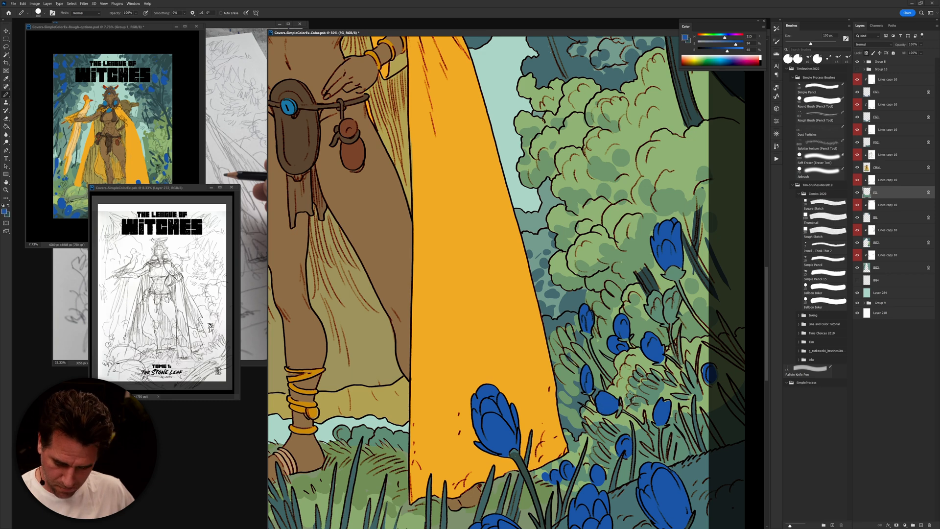
Step: Paint the uncolored flower just below the tall tulip beside the bushes with the sampled tulip blue
left_click(663, 338, "alt")
left_click_drag(676, 402, 696, 362)
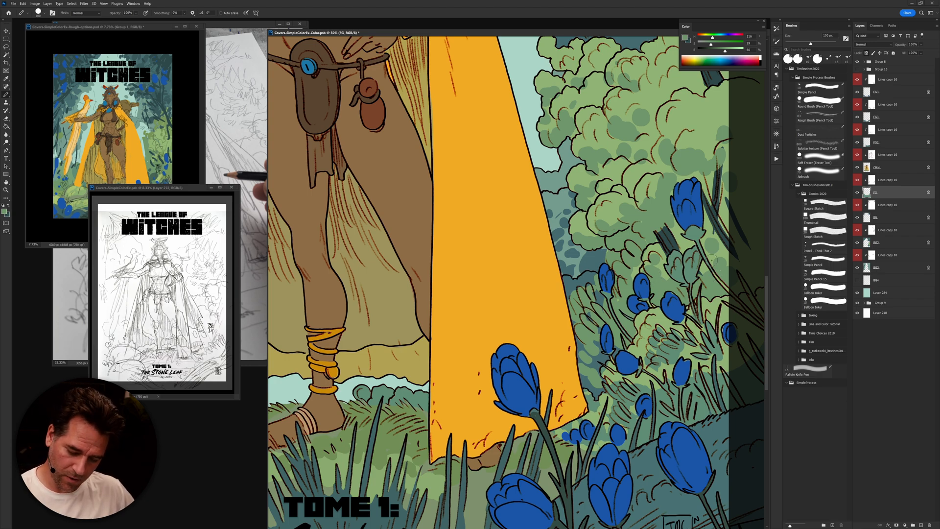
left_click(675, 299, "alt")
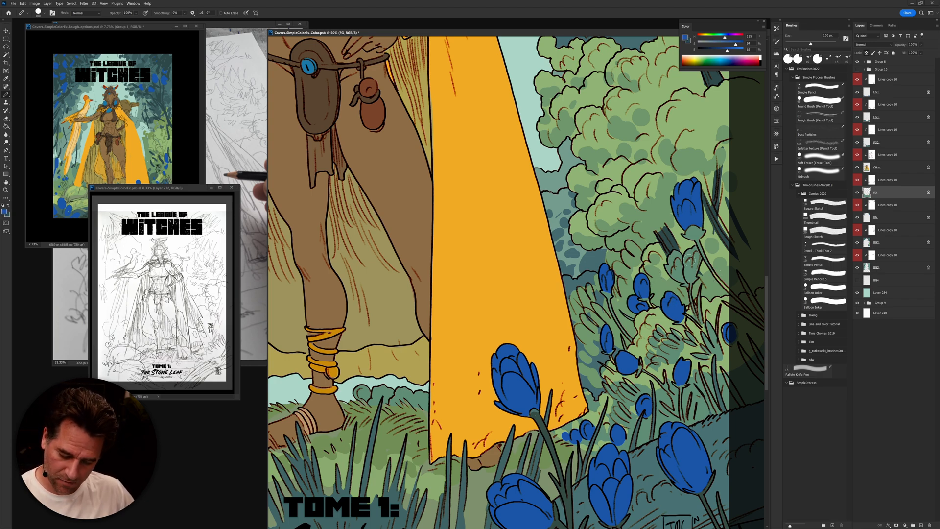
mouse_move(698, 256)
left_mouse_down()
mouse_move(677, 276)
mouse_move(672, 253)
mouse_move(684, 247)
mouse_move(687, 274)
left_mouse_up()
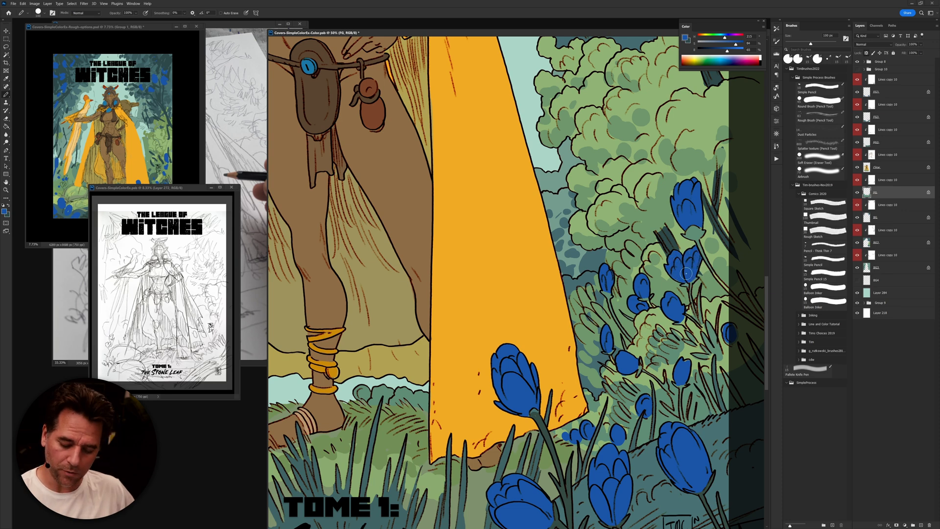
Step: Paint the stems and grass blades among the small tulips beside the cape with the sampled foliage teal
left_click(694, 384, "alt")
mouse_move(671, 379)
left_mouse_down()
mouse_move(664, 371)
mouse_move(656, 386)
mouse_move(610, 380)
mouse_move(606, 405)
mouse_move(627, 403)
left_mouse_up()
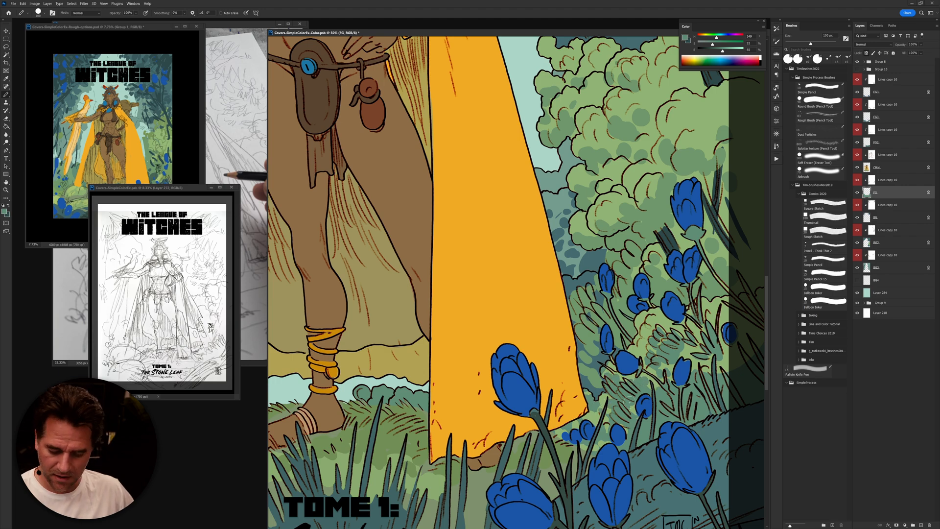
left_click(693, 374, "alt")
left_click_drag(688, 363, 678, 383)
left_click(665, 376, "alt")
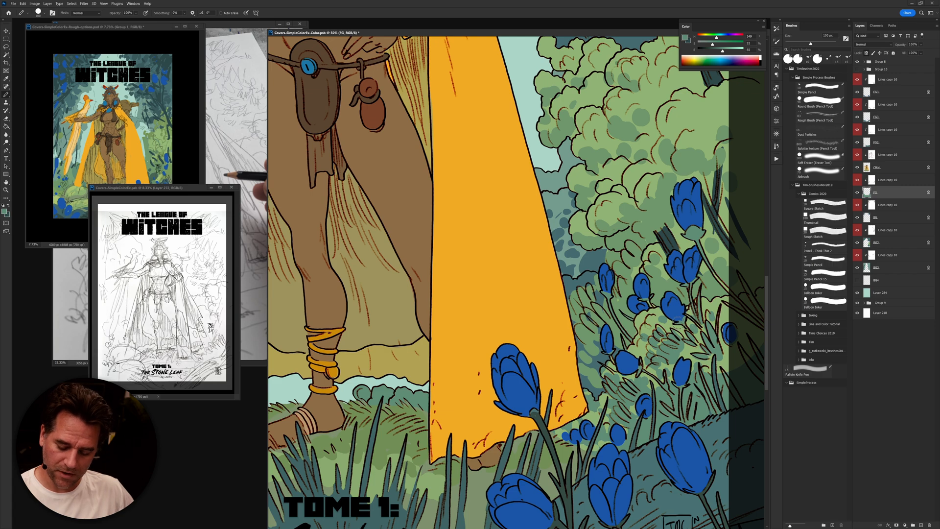
scroll(699, 416, "up", 1)
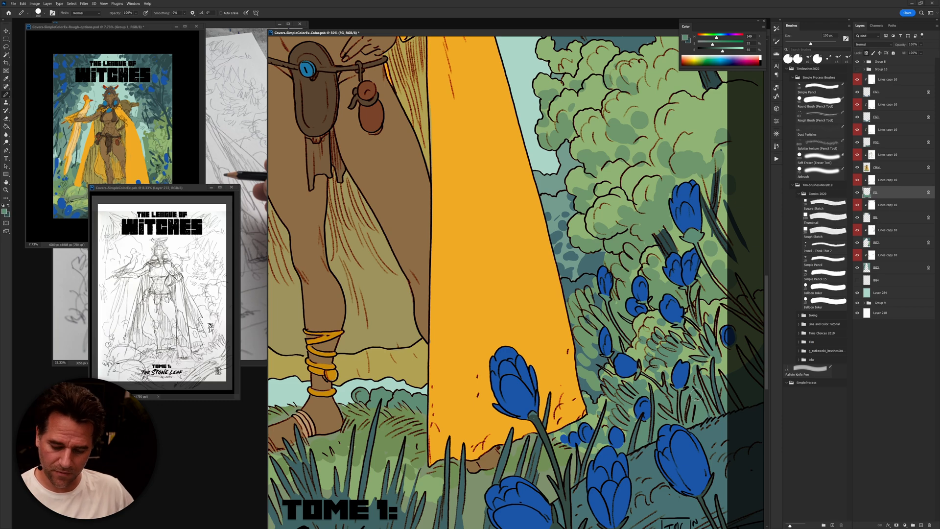
Step: Add a new layer directly beneath the foreground color layer and prepare a gradient in the bushes' light green
left_click(880, 207)
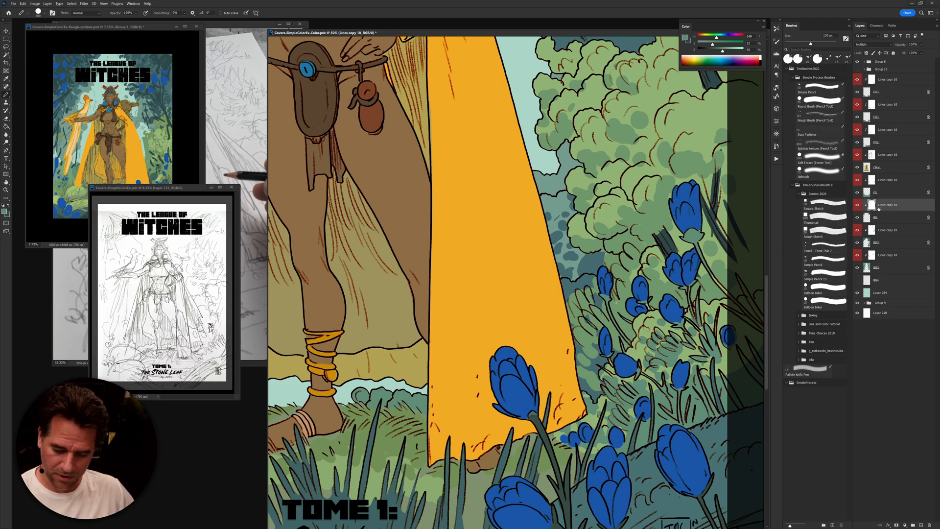
key("ctrl+shift+alt+n")
key("g")
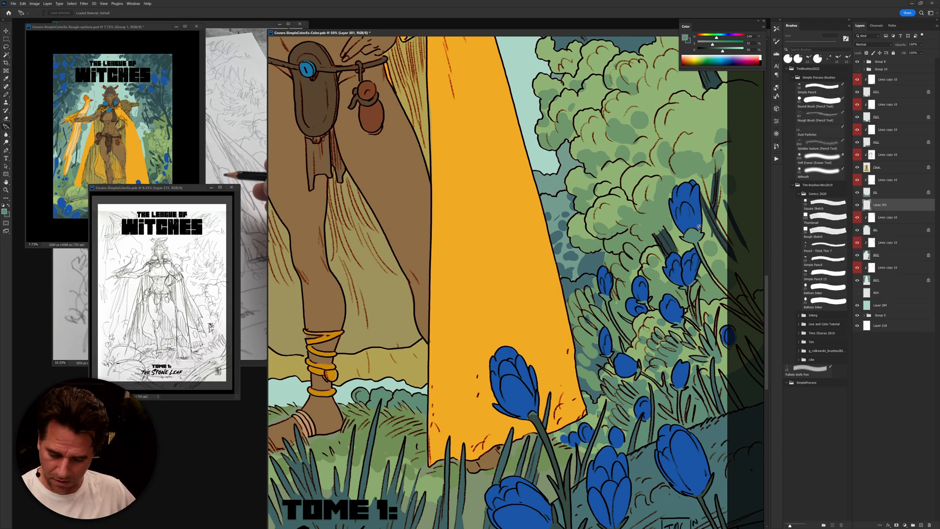
key("shift+g")
key("x")
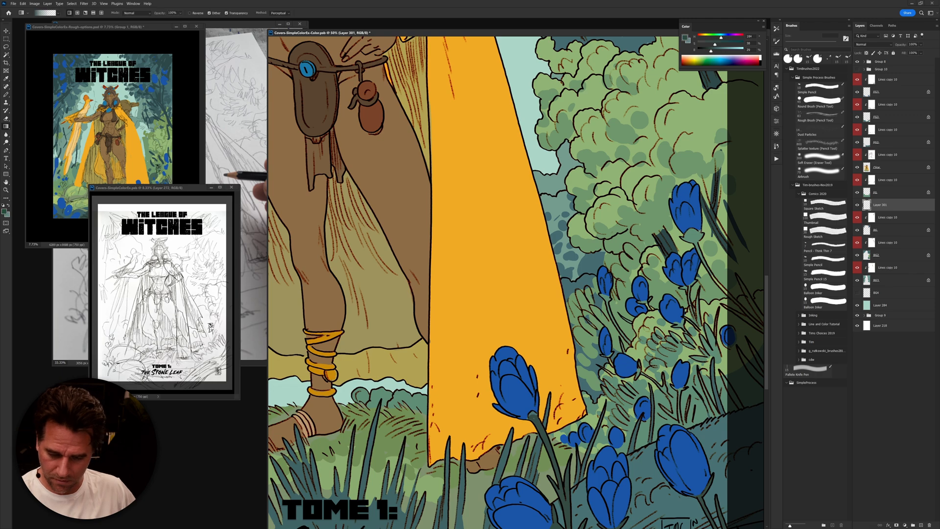
left_click(702, 158, "alt")
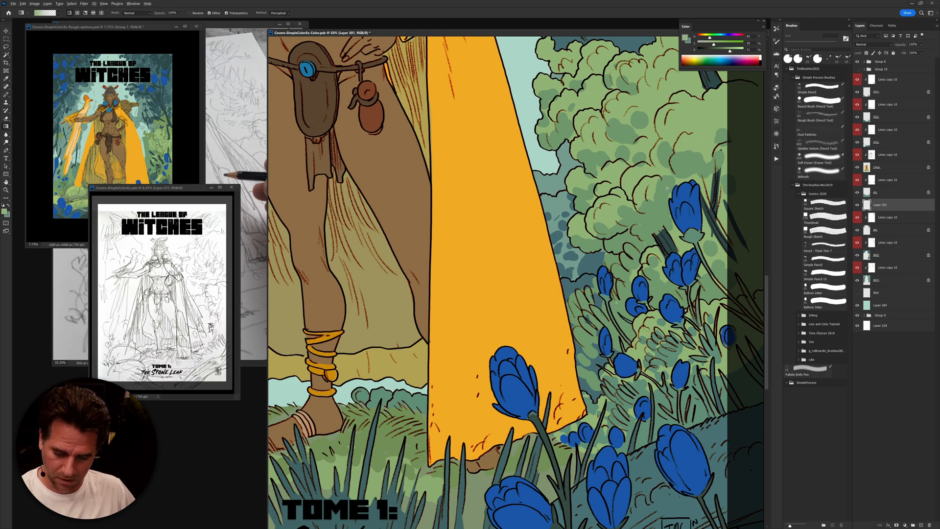
Step: Try a light green gradient across the cover from the top, then from the bottom, and delete the gradient layer
scroll(667, 188, "down", 6)
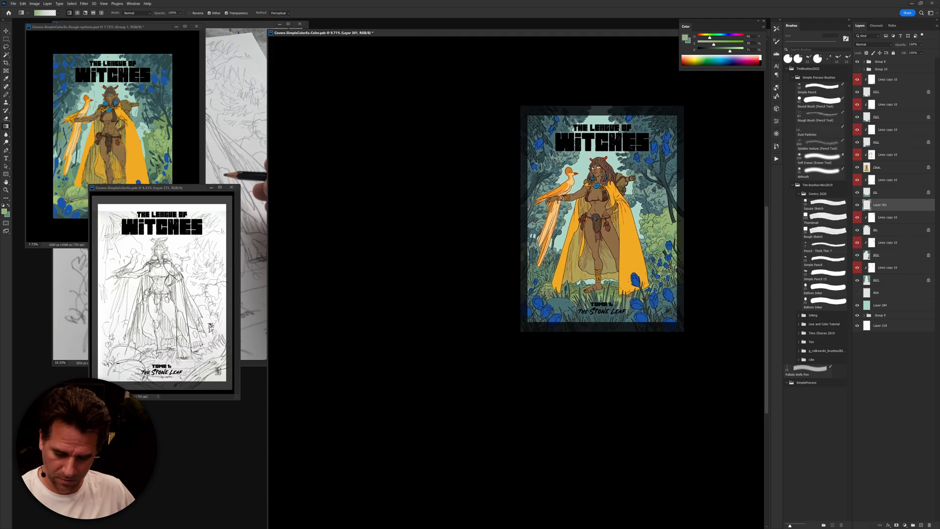
left_click_drag(639, 90, 638, 390)
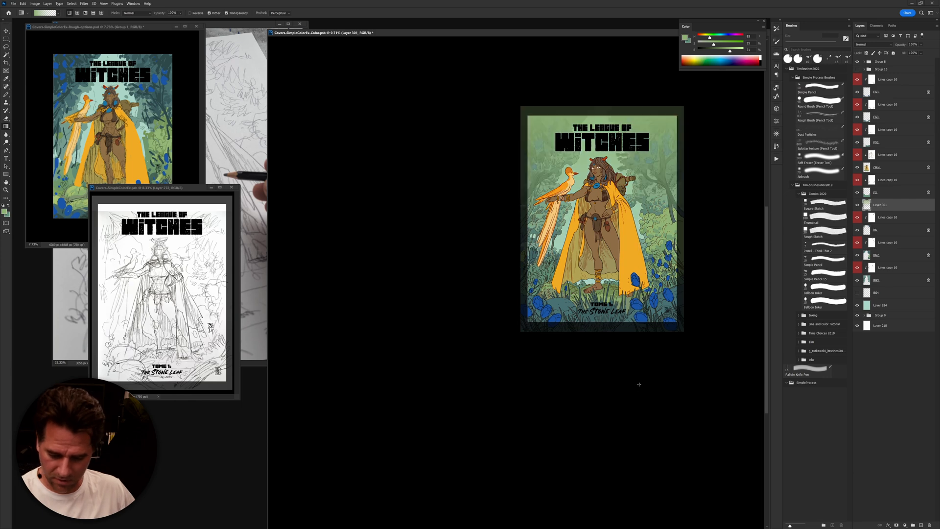
key("ctrl+z")
left_click_drag(643, 365, 644, 100)
left_click_drag(653, 319, 664, 345)
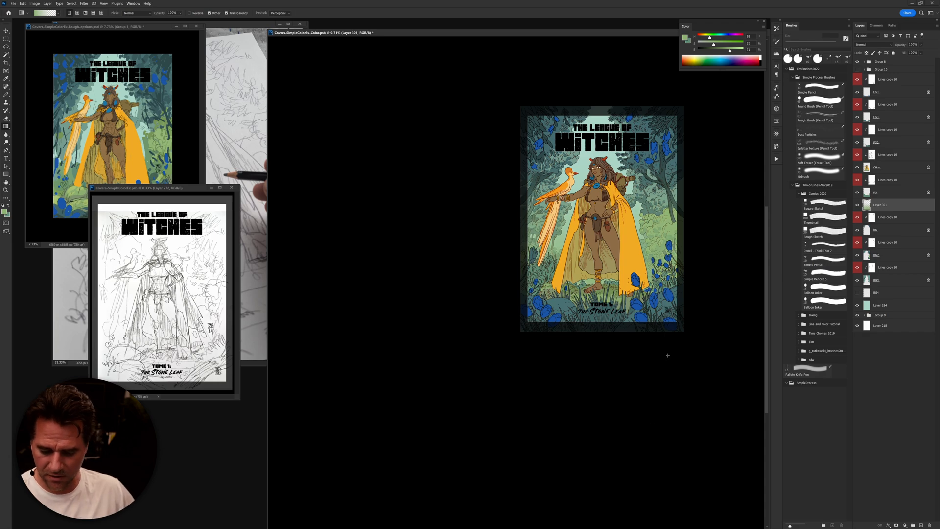
left_click_drag(707, 261, 736, 260)
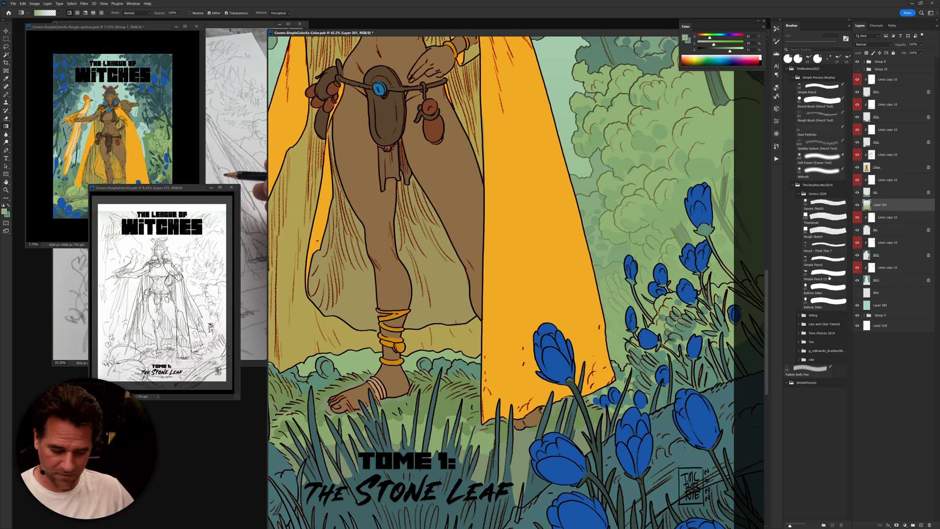
key("Delete")
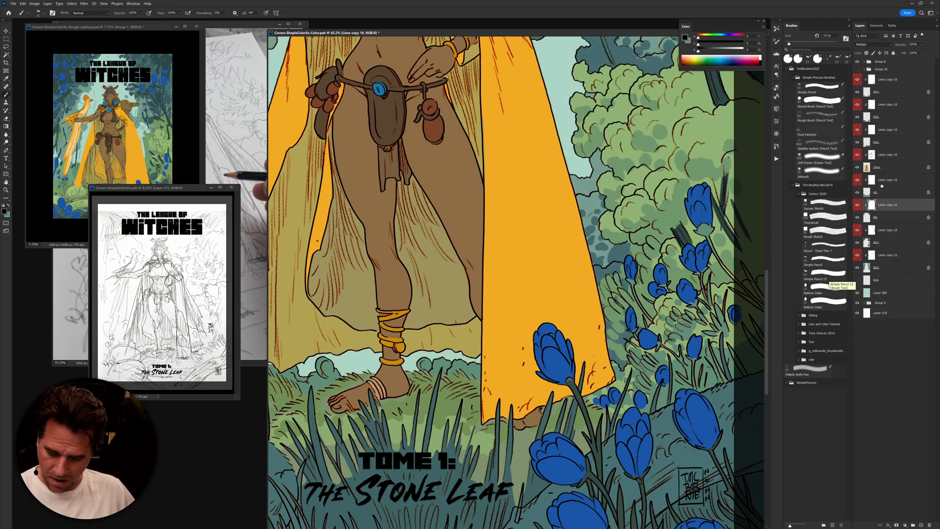
Step: On the foreground color layer, paint the two round buds on either side of the standing foot tulip blue
key("b")
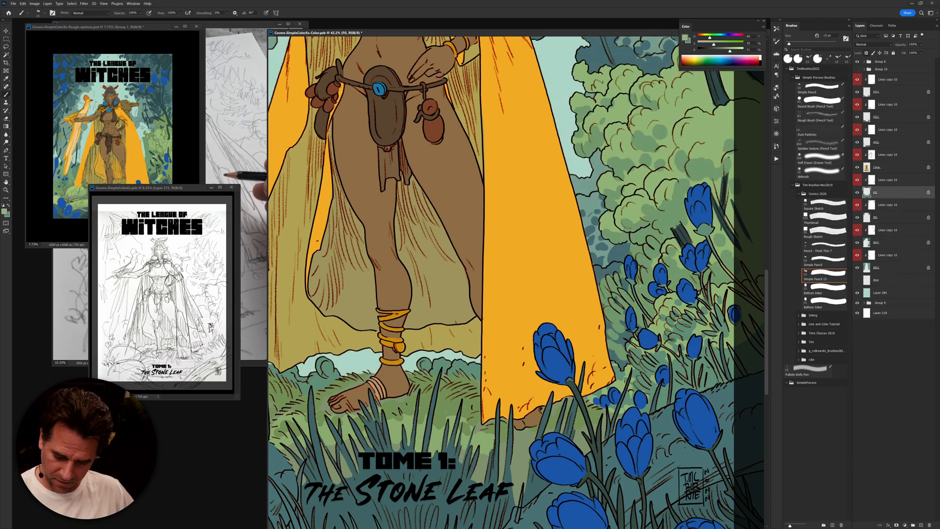
left_click_drag(635, 400, 685, 359)
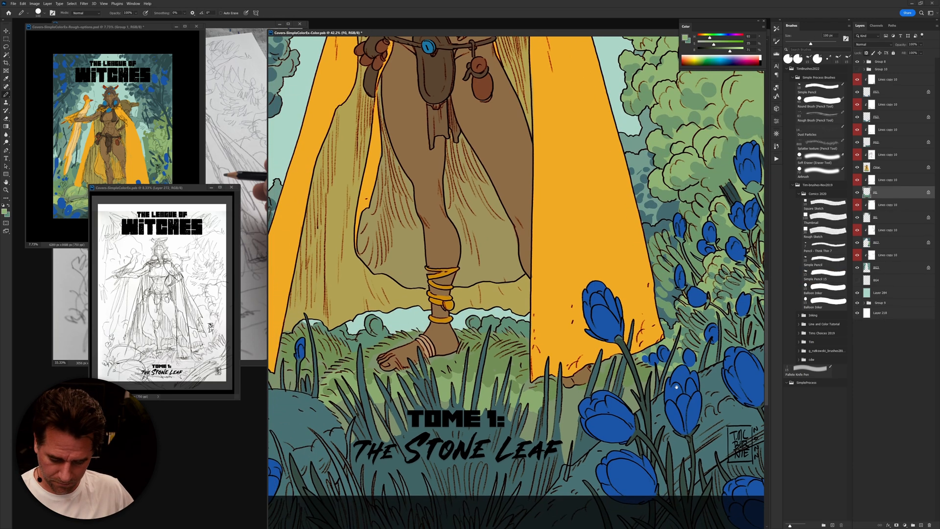
left_click(699, 297, "alt")
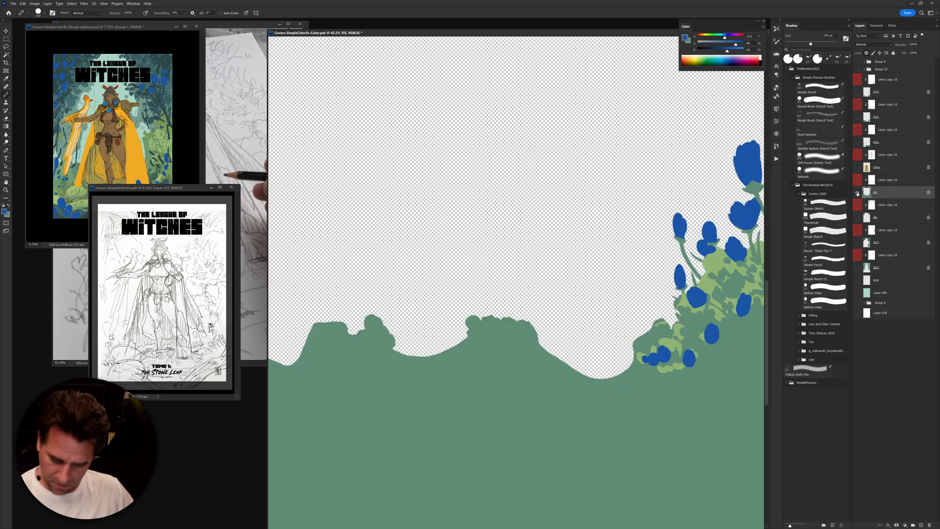
left_click(857, 193, "alt")
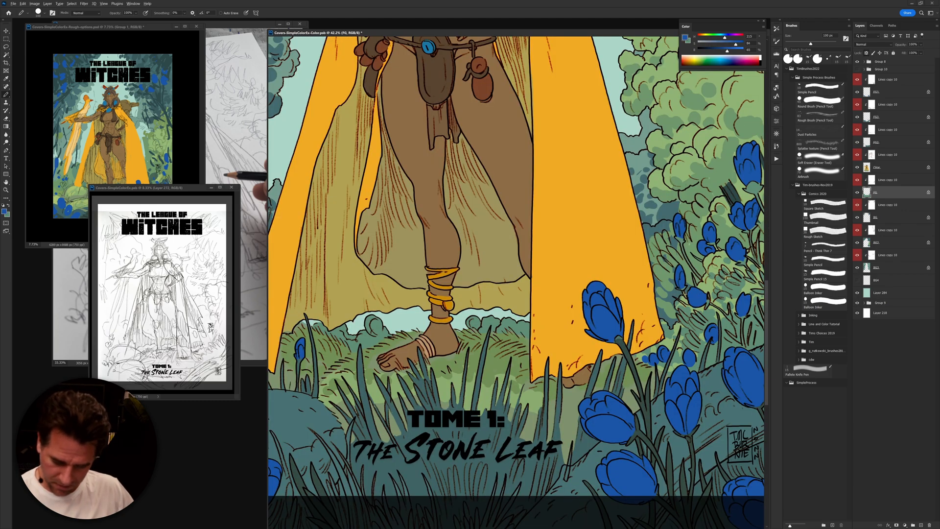
left_click(473, 322)
left_click_drag(474, 322, 467, 321)
mouse_move(375, 320)
left_mouse_down()
mouse_move(367, 329)
mouse_move(379, 323)
mouse_move(378, 333)
left_mouse_up()
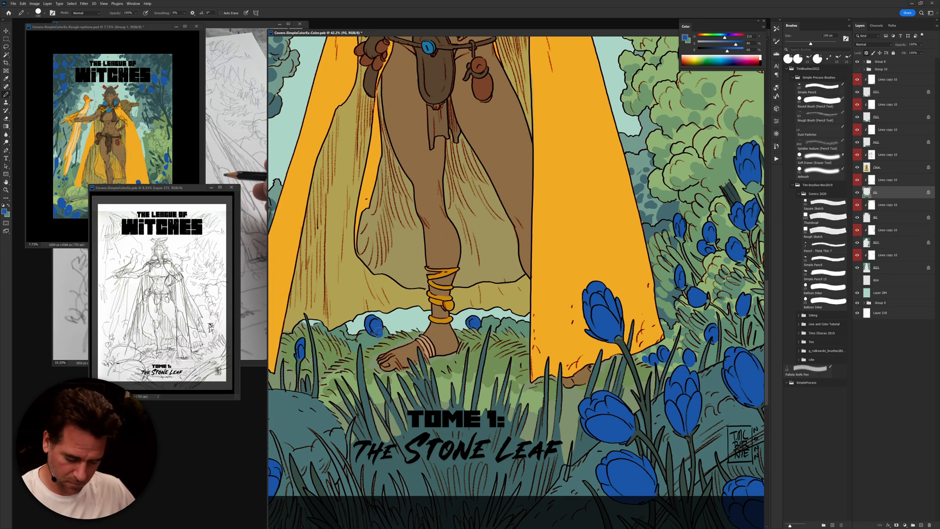
Step: Paint the uncolored flowers below the bird's tail and along the cover's dark border in the same tulip blue
left_click_drag(529, 389, 687, 366)
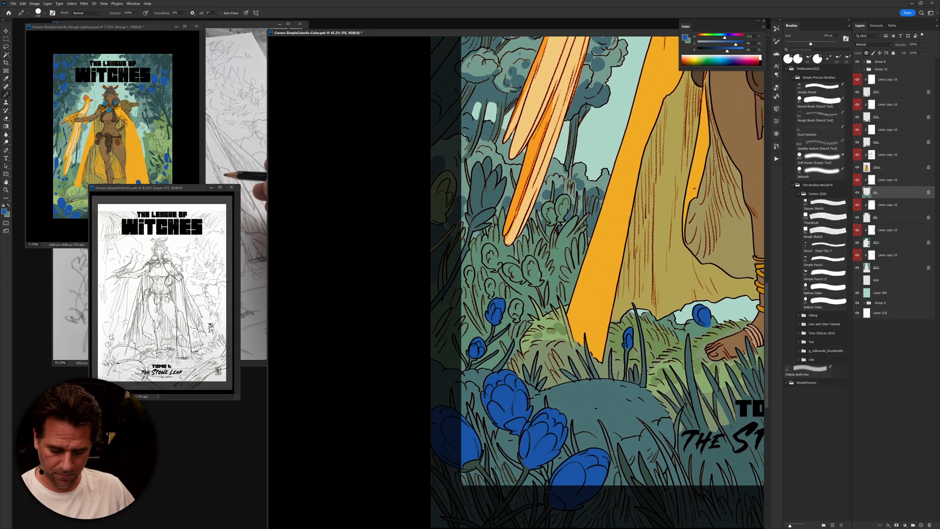
mouse_move(565, 215)
left_mouse_down()
mouse_move(550, 208)
mouse_move(550, 217)
left_mouse_up()
mouse_move(455, 185)
left_mouse_down()
mouse_move(433, 204)
mouse_move(442, 203)
mouse_move(437, 182)
mouse_move(445, 217)
left_mouse_up()
mouse_move(530, 261)
left_mouse_down()
mouse_move(523, 274)
mouse_move(531, 280)
mouse_move(539, 274)
mouse_move(507, 271)
mouse_move(523, 277)
left_mouse_up()
mouse_move(493, 250)
left_mouse_down()
mouse_move(485, 265)
mouse_move(493, 265)
mouse_move(471, 275)
mouse_move(471, 287)
mouse_move(489, 285)
mouse_move(519, 306)
mouse_move(519, 318)
left_mouse_up()
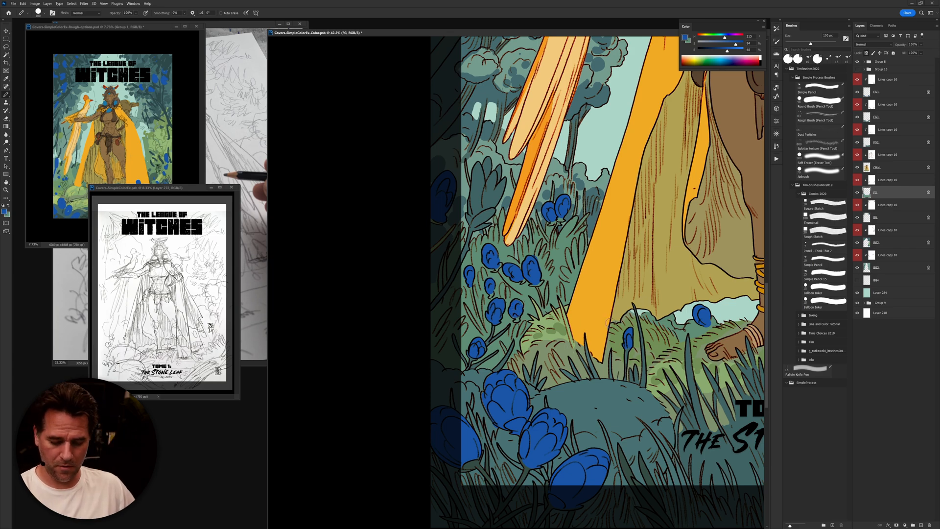
Step: Select the character color layer and isolate it to check its flat colors, then restore the other layers
left_click_drag(648, 313, 608, 348)
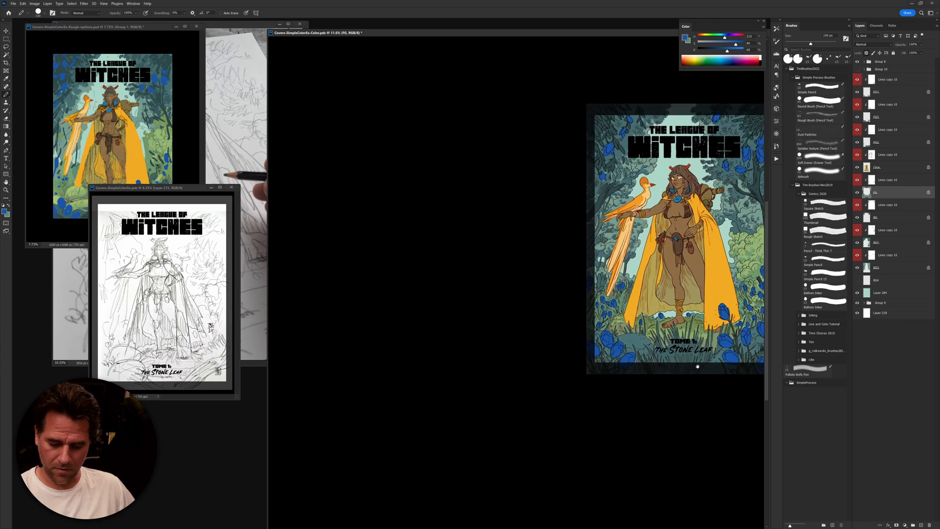
left_click_drag(703, 367, 596, 384)
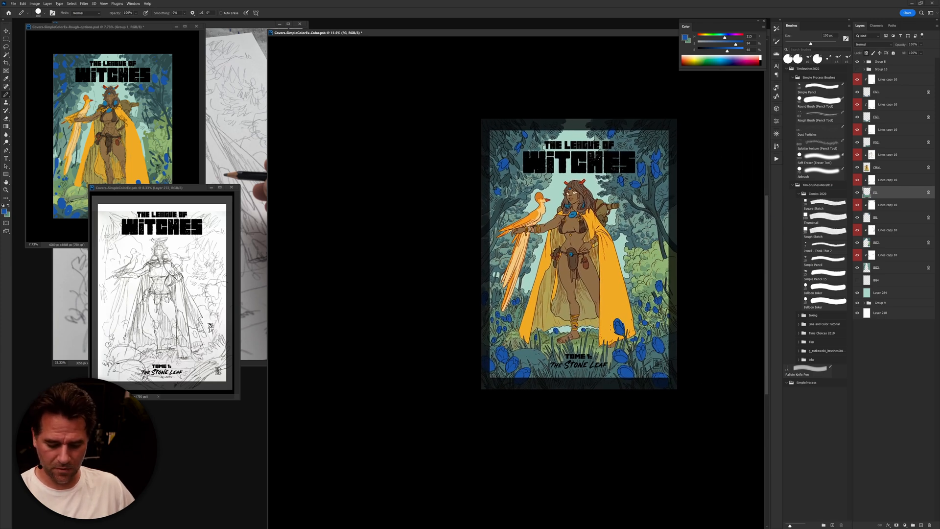
scroll(623, 350, "up", 3)
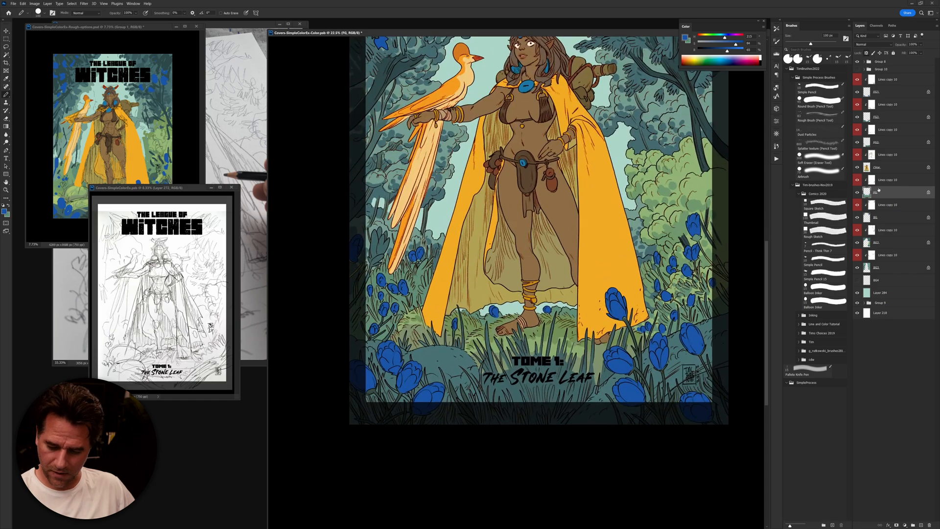
left_click(876, 167)
left_click(857, 168, "alt")
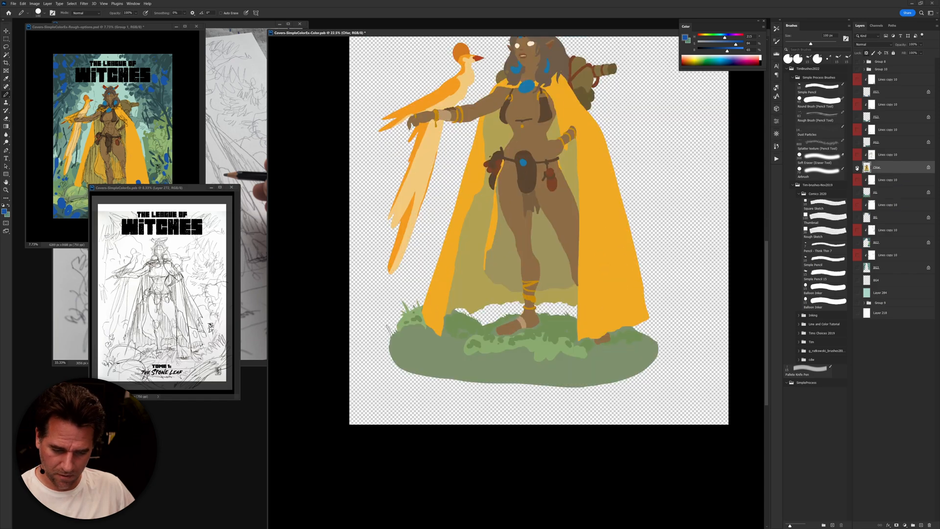
left_click(858, 168, "alt")
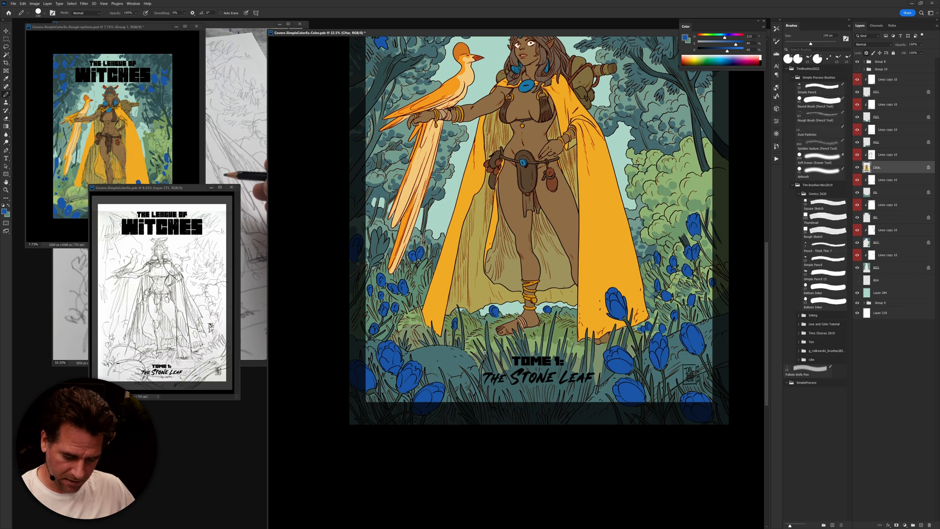
Step: Sample the grass greens around the character's feet and touch up the grass beside the standing foot on the character color layer
scroll(482, 349, "up", 1)
left_click_drag(492, 317, 532, 321)
left_click(478, 328, "alt")
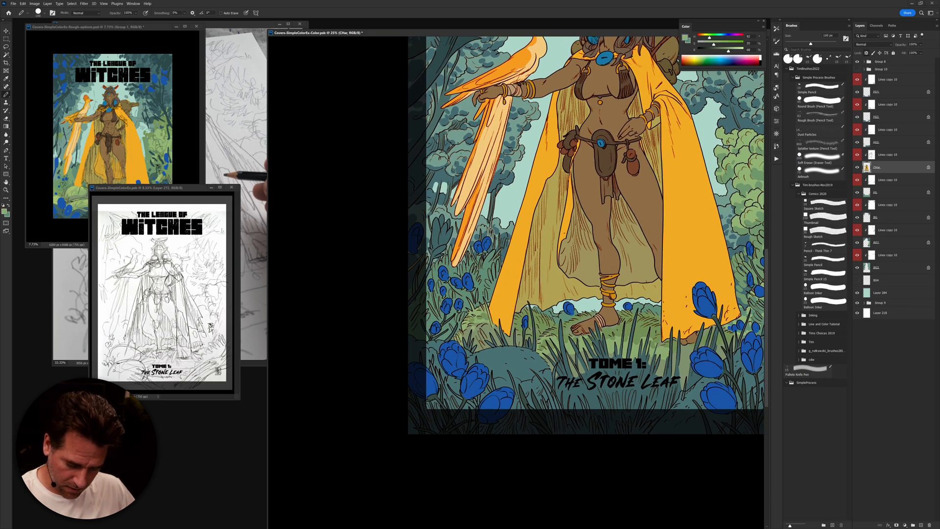
left_click(461, 339, "alt")
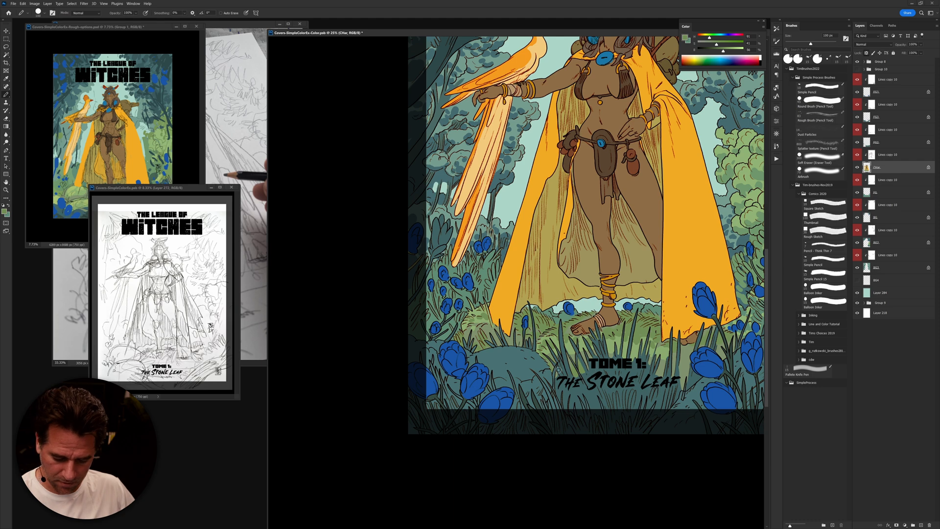
left_click(573, 351, "alt")
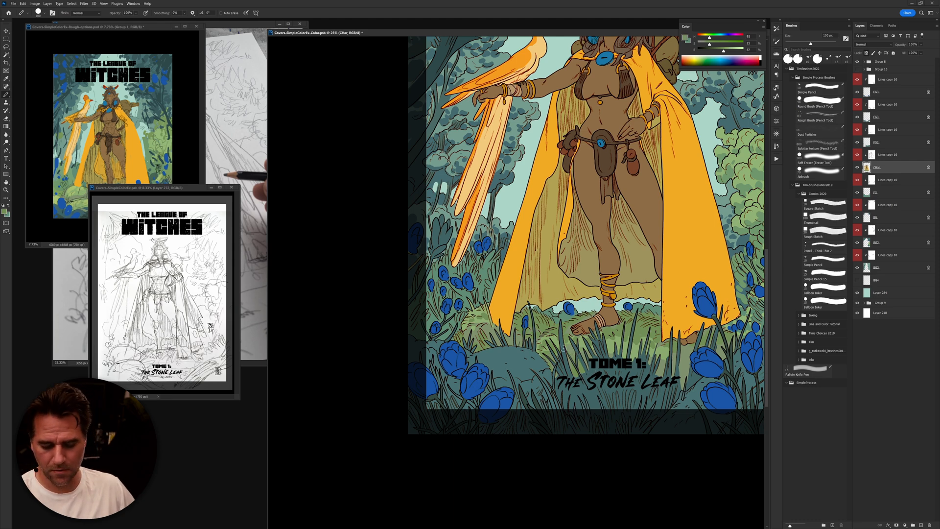
left_click(519, 315, "alt")
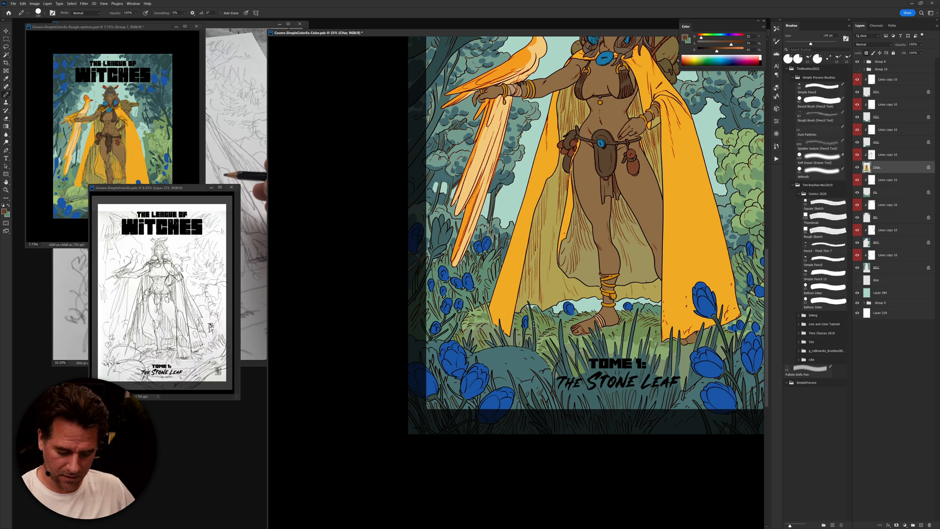
mouse_move(531, 336)
left_mouse_down()
mouse_move(477, 313)
mouse_move(500, 335)
left_mouse_up()
left_click(539, 340, "alt")
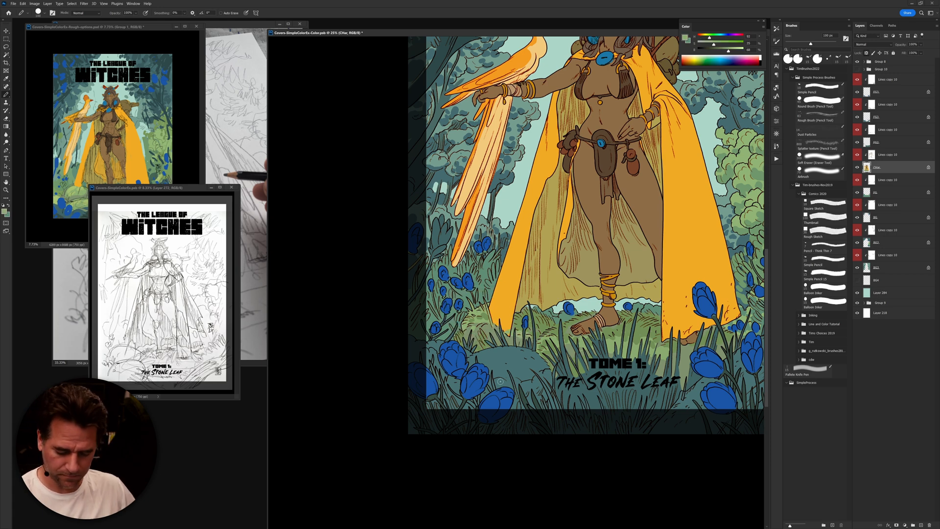
left_click_drag(676, 328, 598, 420)
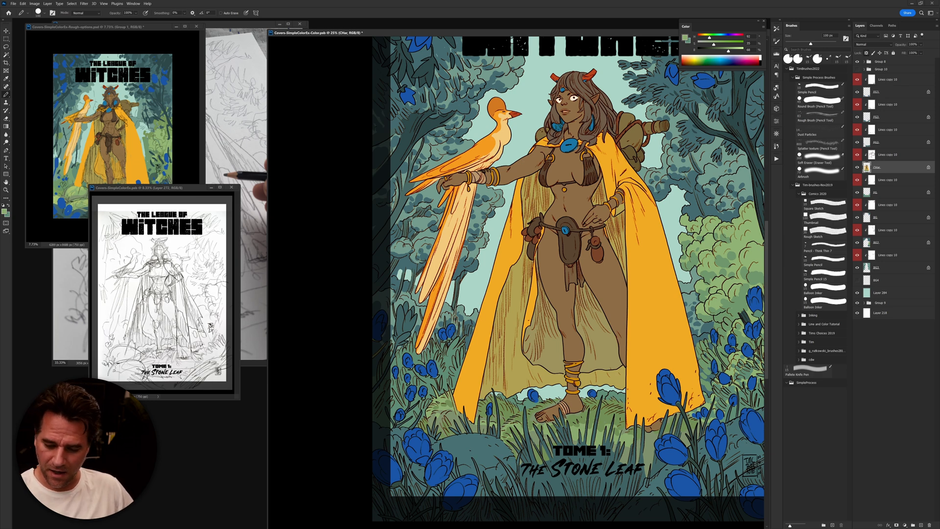
Step: Isolate the character color layer, select all of the brown skin color with a non-contiguous Magic Wand, and restore the other layers
left_click(858, 168, "alt")
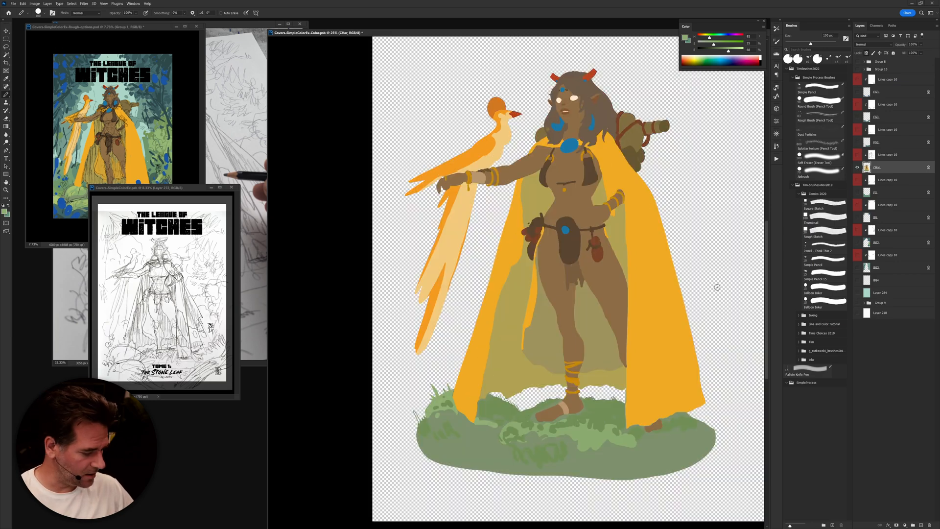
key("w")
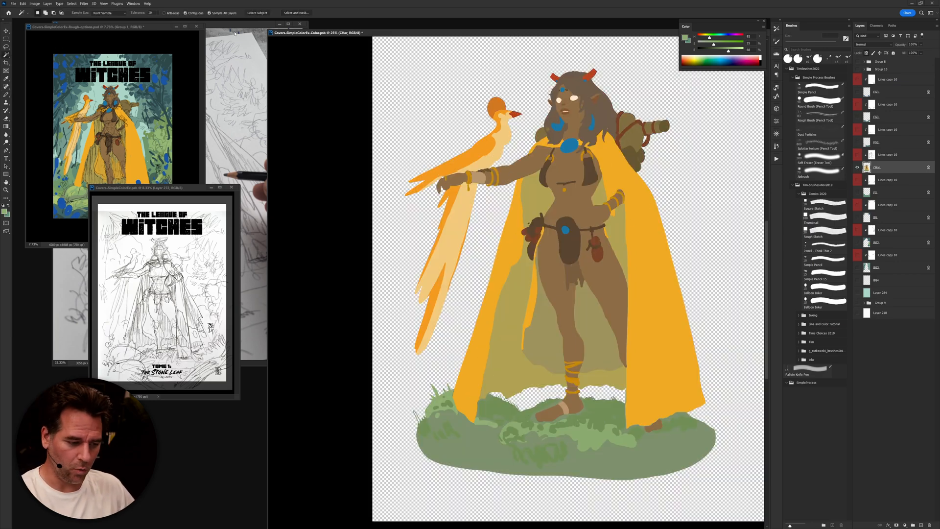
left_click(186, 14)
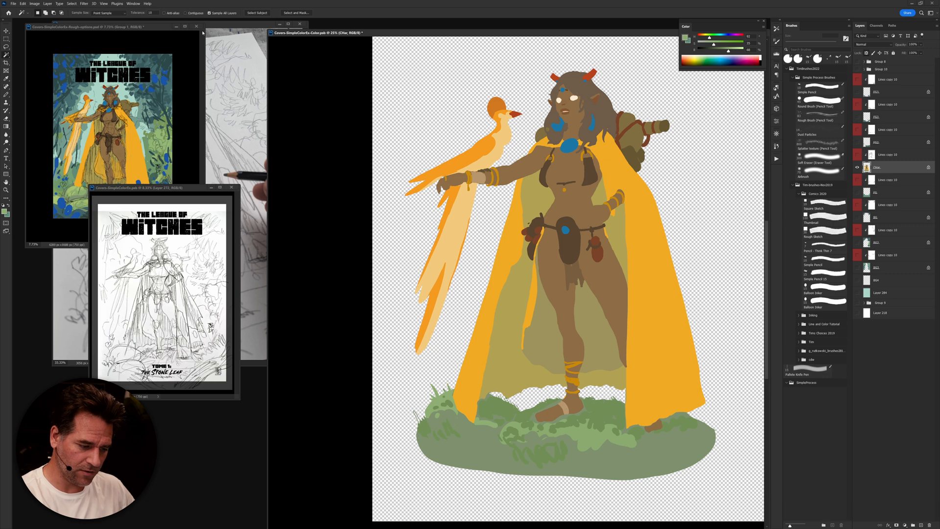
left_click(613, 285)
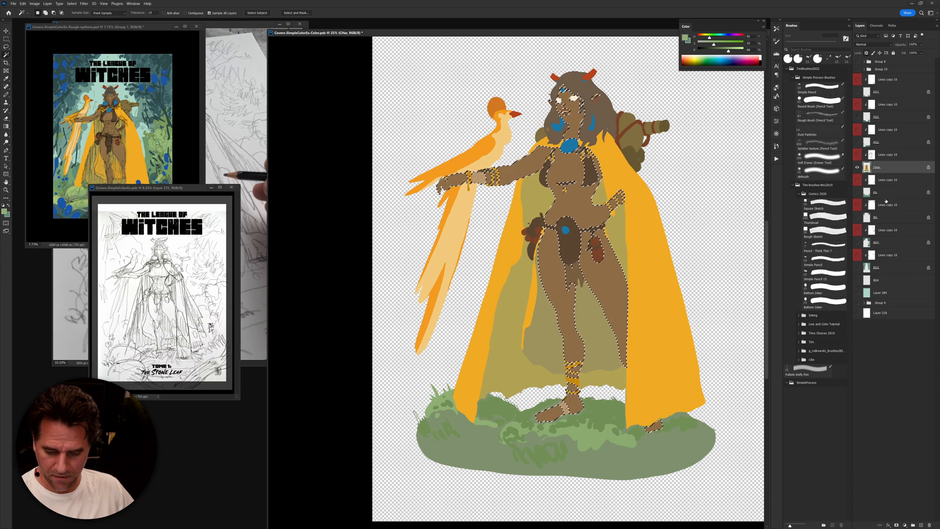
left_click(858, 168, "alt")
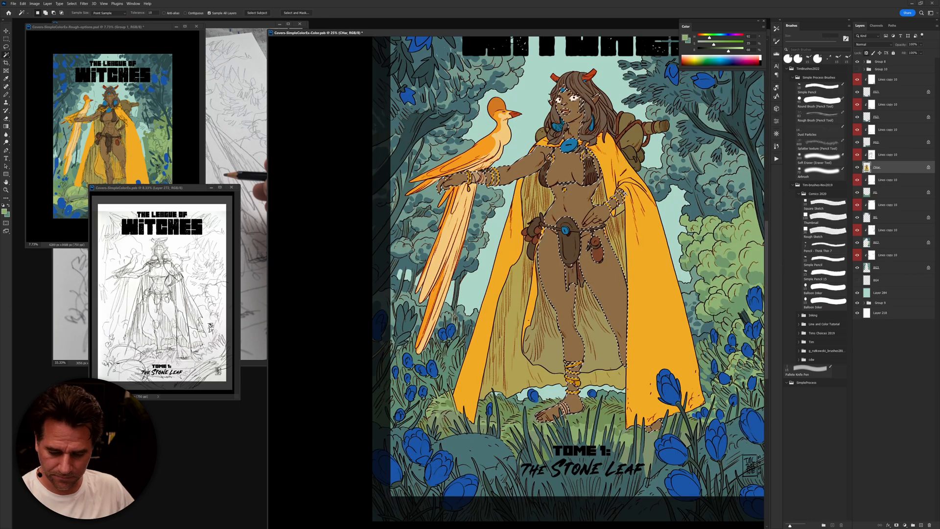
Step: Try a Hue/Saturation adjustment on the selected skin with a redder hue, higher saturation and darker lightness
left_click(905, 525)
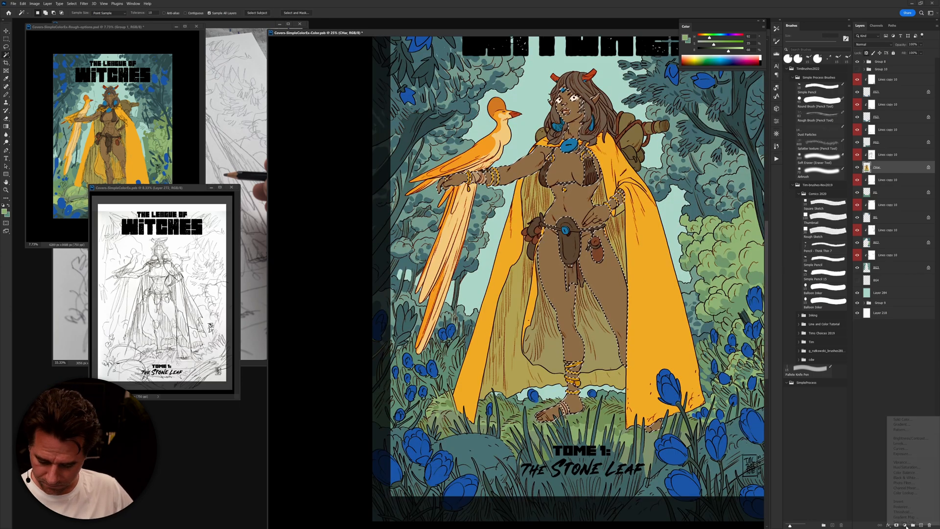
left_click(919, 468)
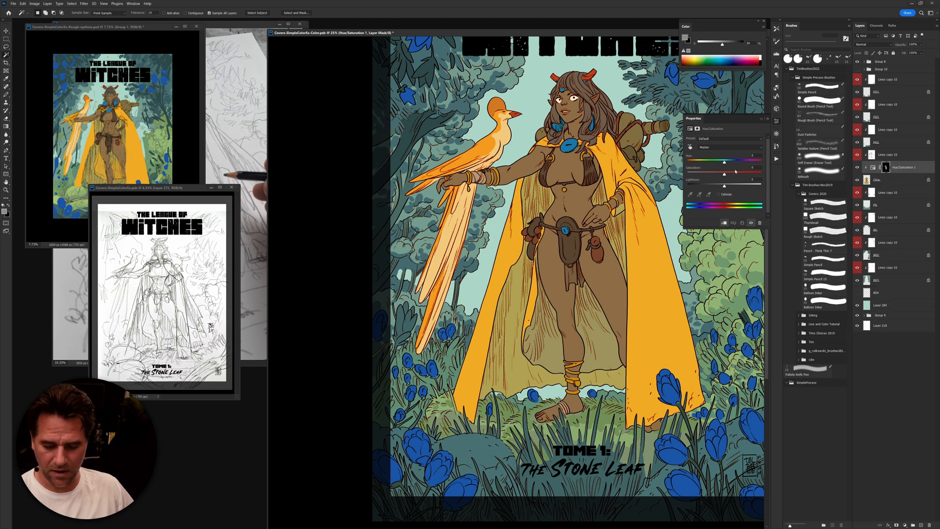
left_click_drag(725, 163, 718, 164)
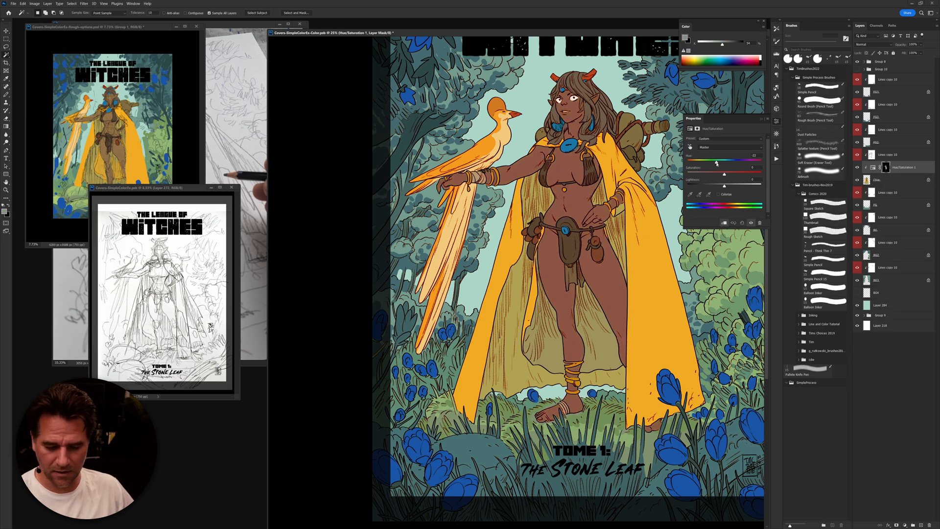
left_click_drag(717, 164, 720, 164)
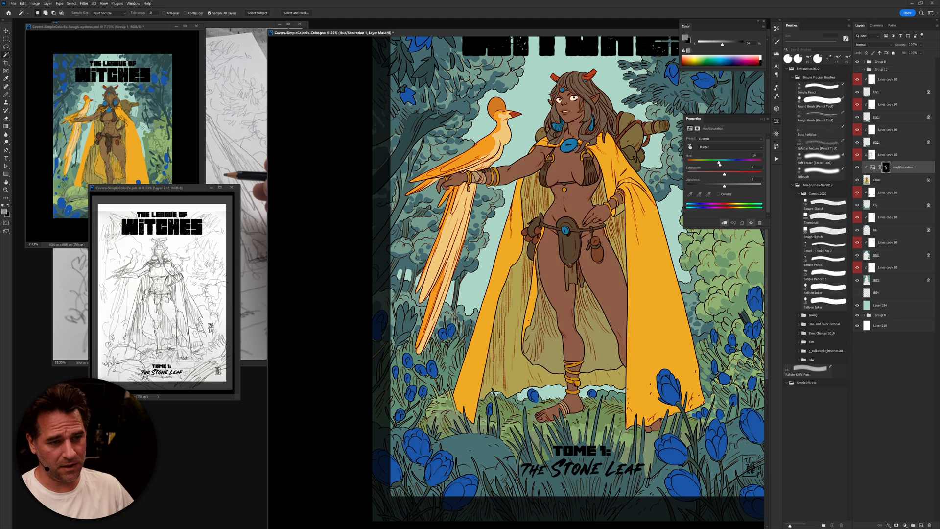
left_click_drag(725, 186, 724, 176)
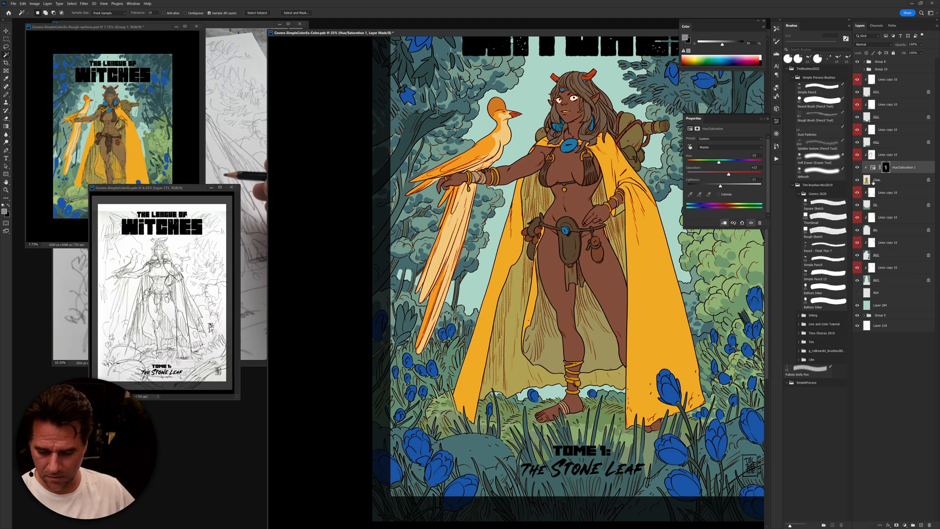
Step: Discard the skin's Hue/Saturation adjustment and bring back the skin selection on the character color layer
left_click(882, 180)
left_click(867, 181, "ctrl")
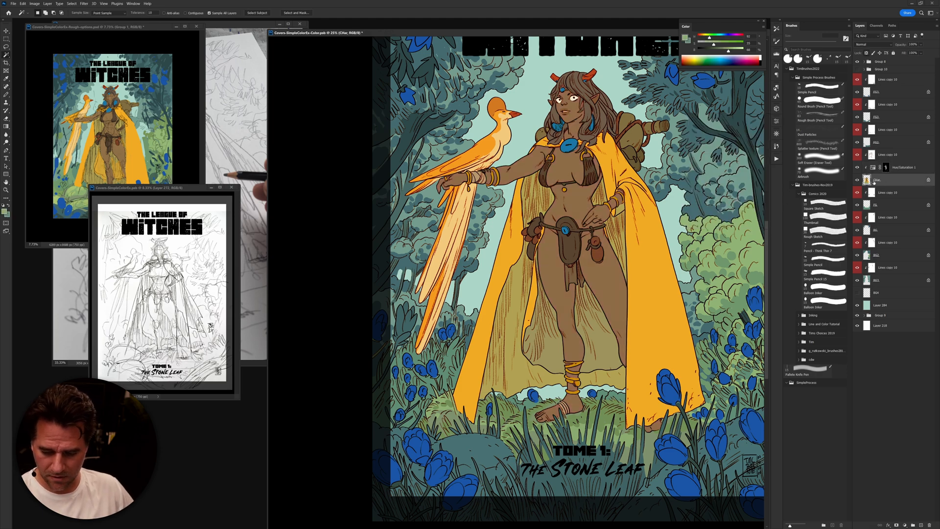
key("ctrl+e")
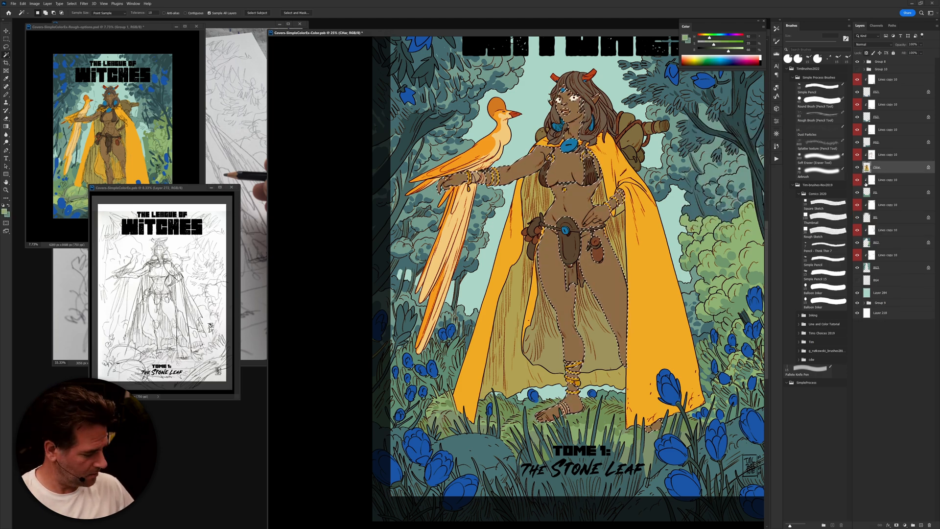
Step: Isolate the character color layer to inspect the edges of the skin selection up close, then restore the other layers
left_click(858, 167, "alt")
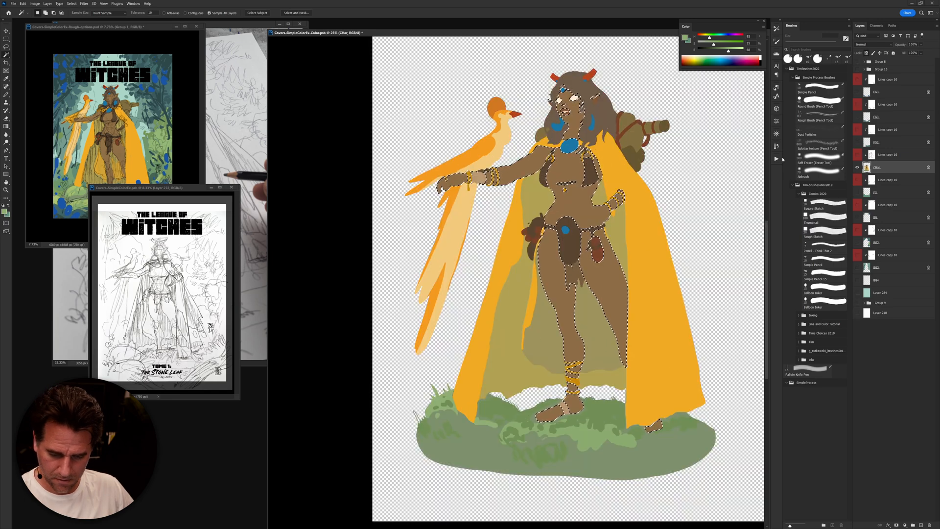
key("ctrl+plus")
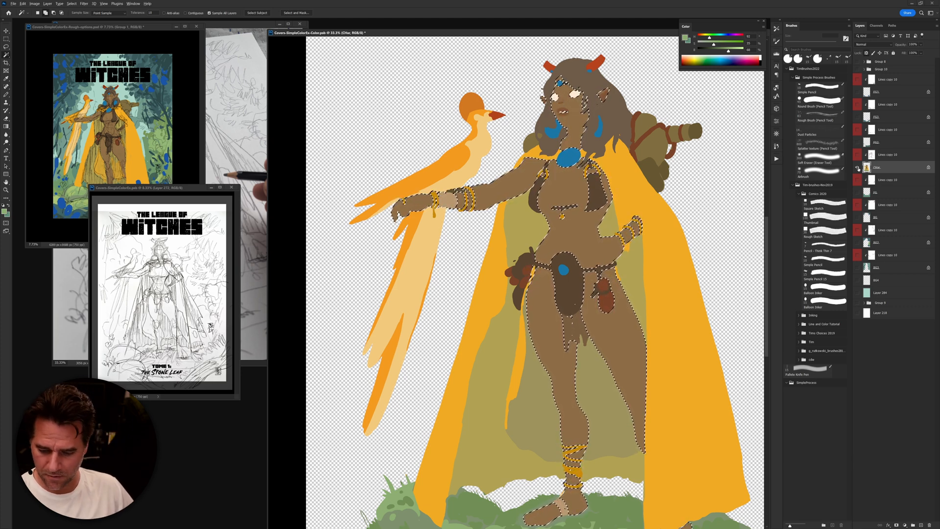
left_click(858, 168, "alt")
Step: Add a Hue/Saturation adjustment over the selected skin and tune it to a slightly redder, more saturated brown
left_click(906, 525)
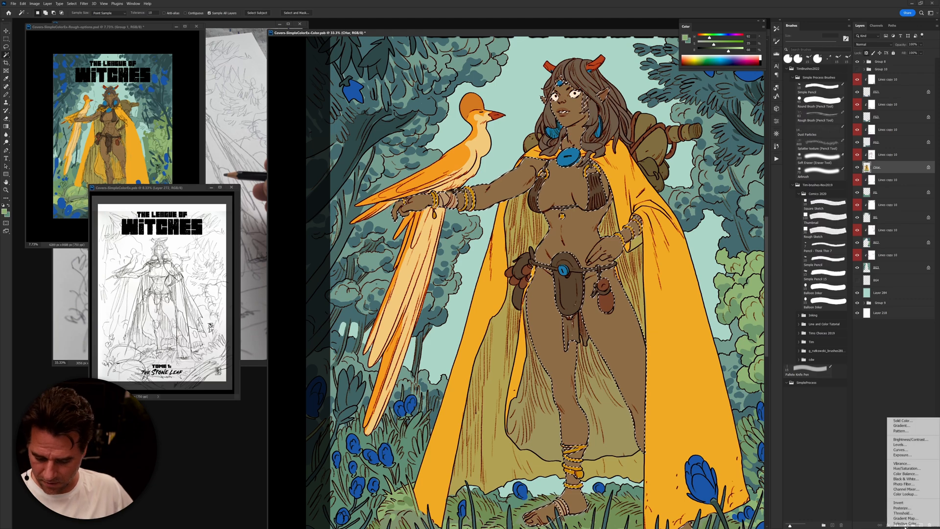
left_click(907, 469)
key("ctrl+i")
left_click_drag(725, 188, 719, 189)
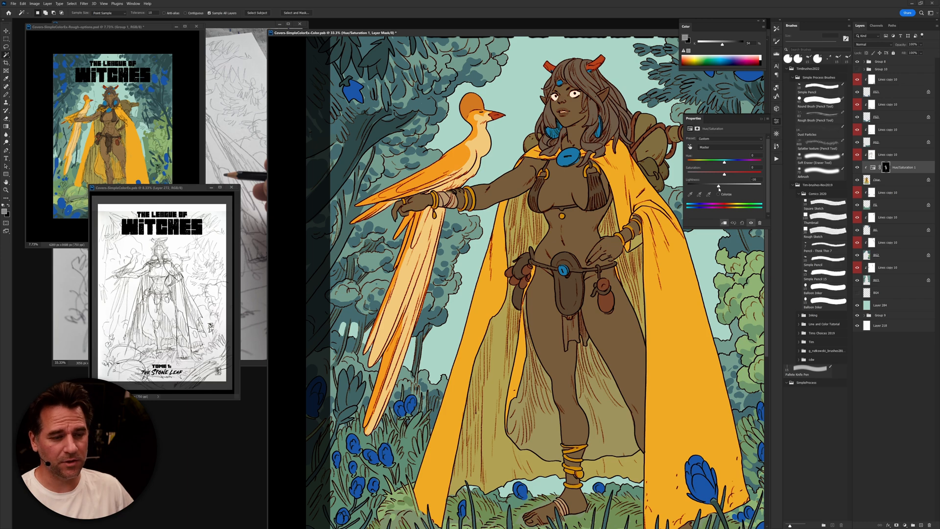
left_click_drag(720, 189, 721, 189)
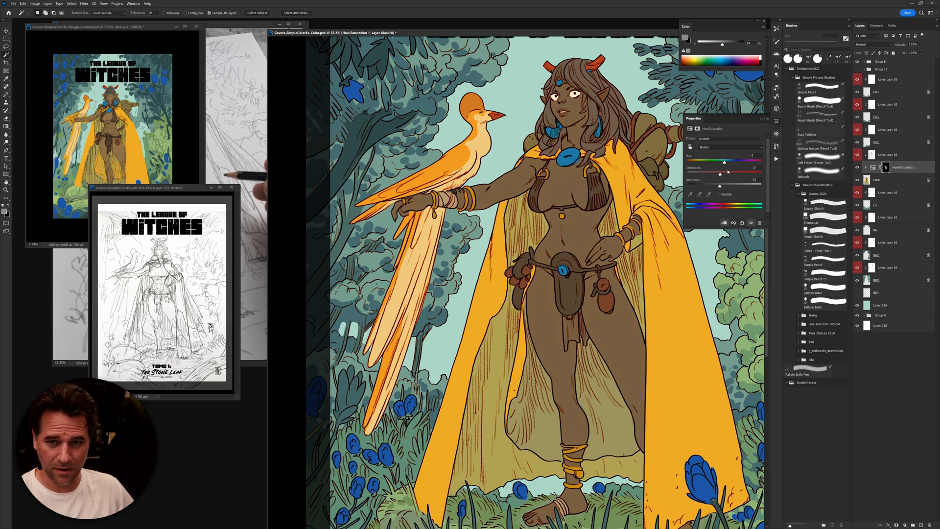
left_click_drag(725, 162, 720, 163)
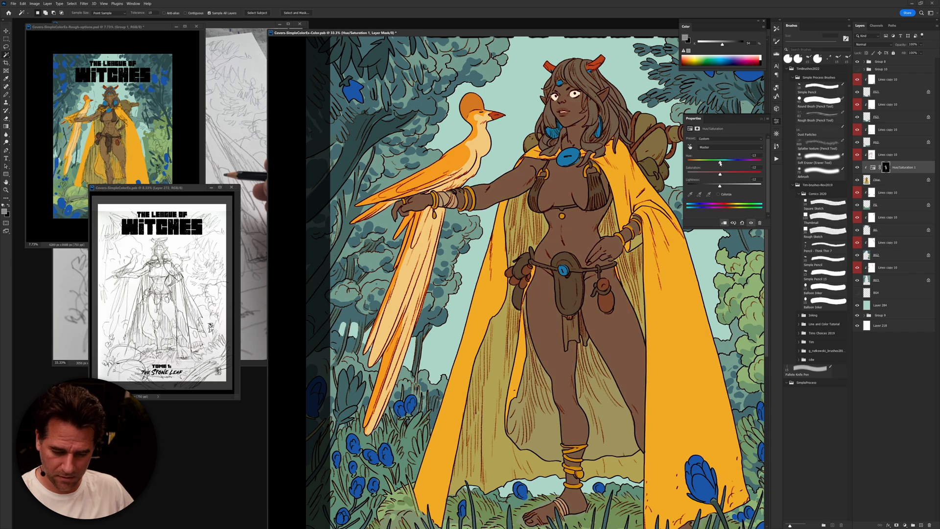
left_click_drag(721, 163, 722, 164)
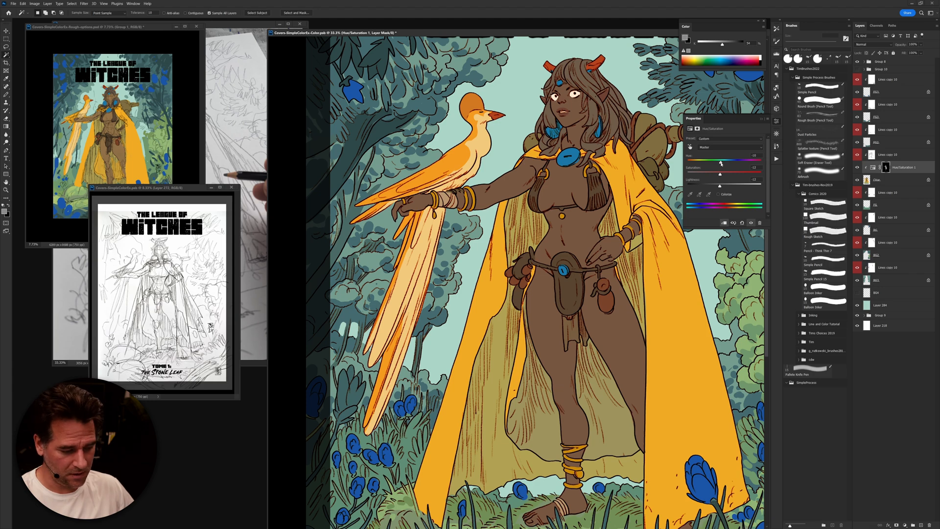
left_click_drag(721, 163, 731, 185)
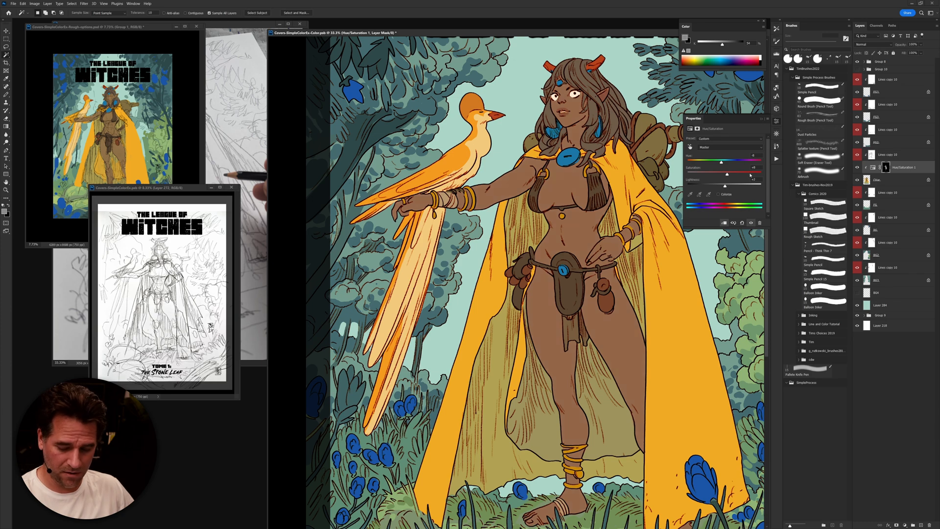
left_click(874, 167)
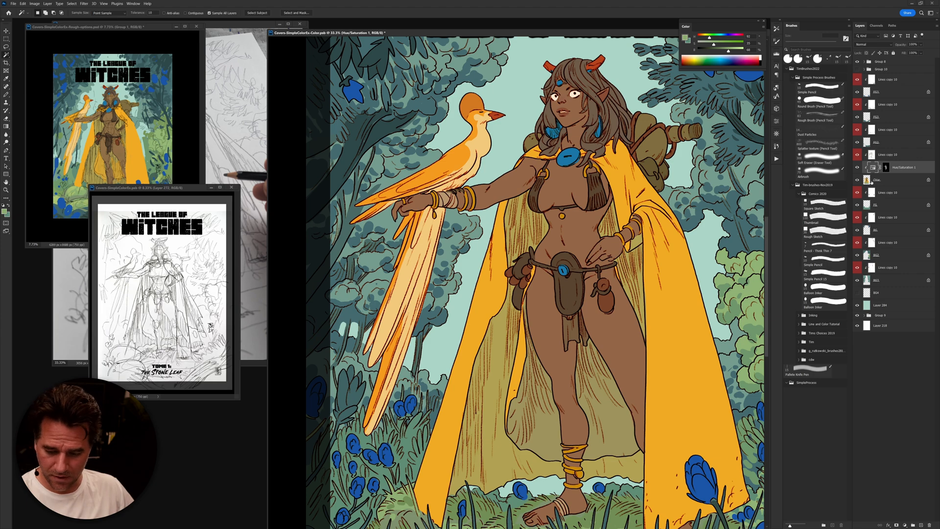
Step: Isolate the character color layer again, select the character's hair color with the Magic Wand, and restore the other layers
left_click(877, 180)
left_click(857, 179, "alt")
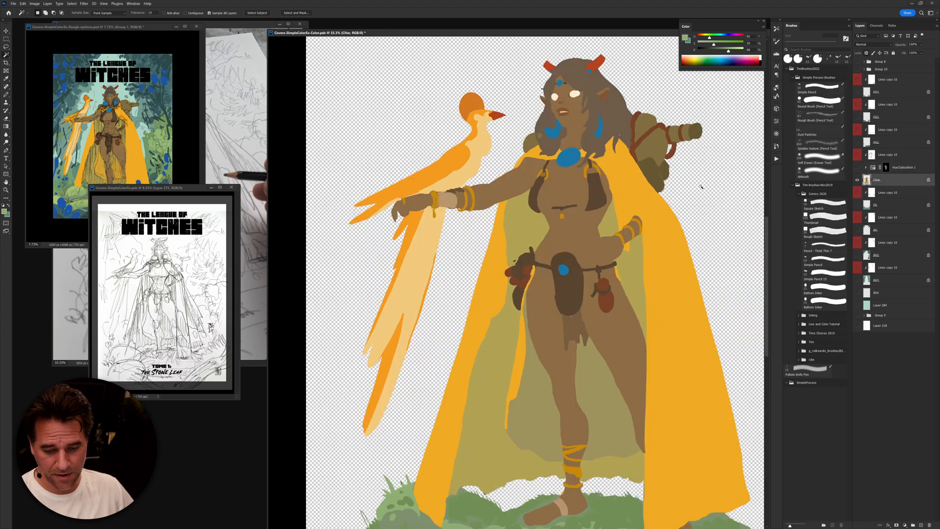
key("e")
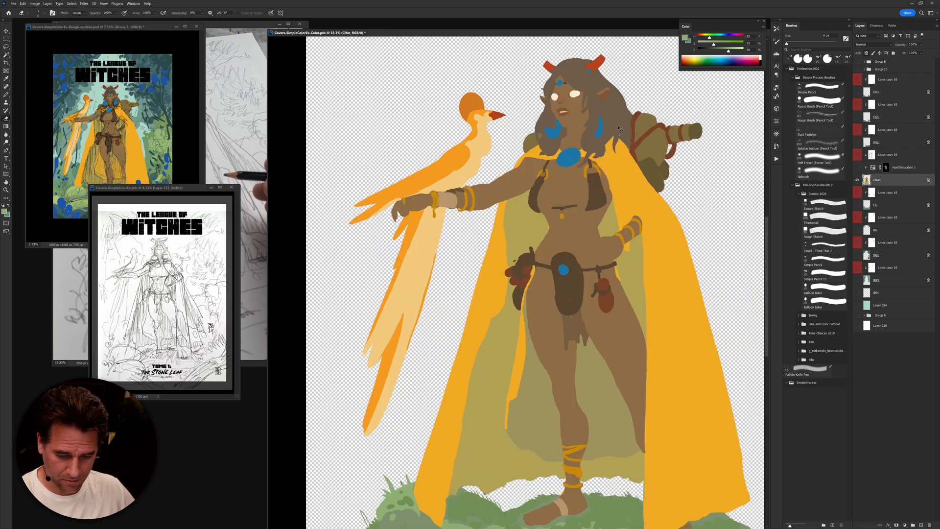
key("w")
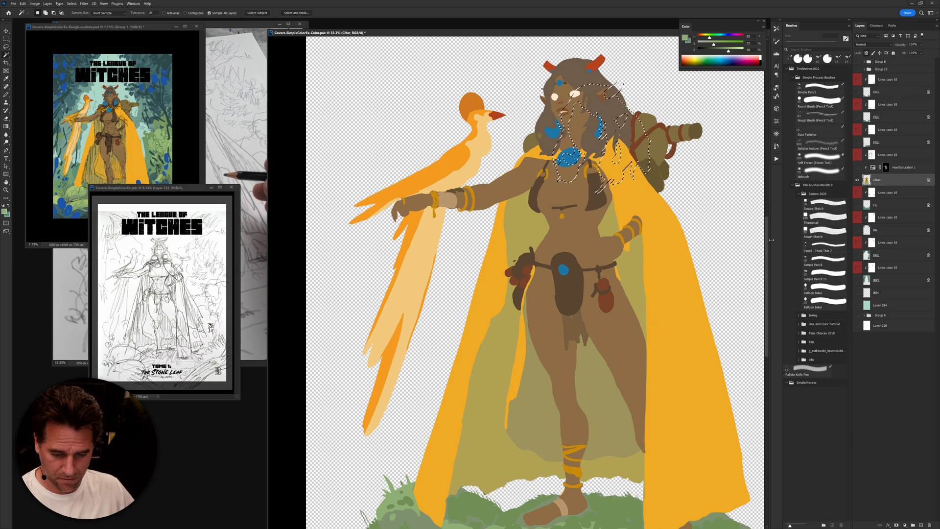
left_click(612, 114)
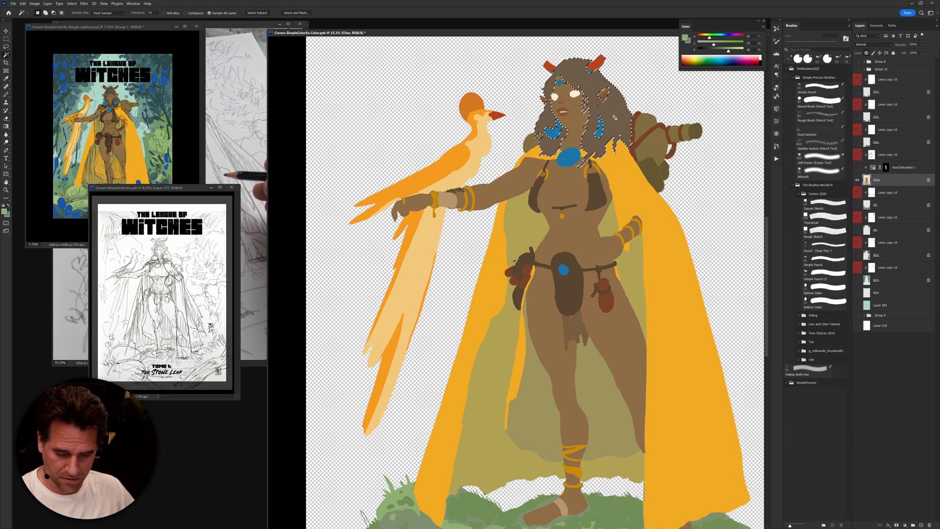
left_click(858, 180, "alt")
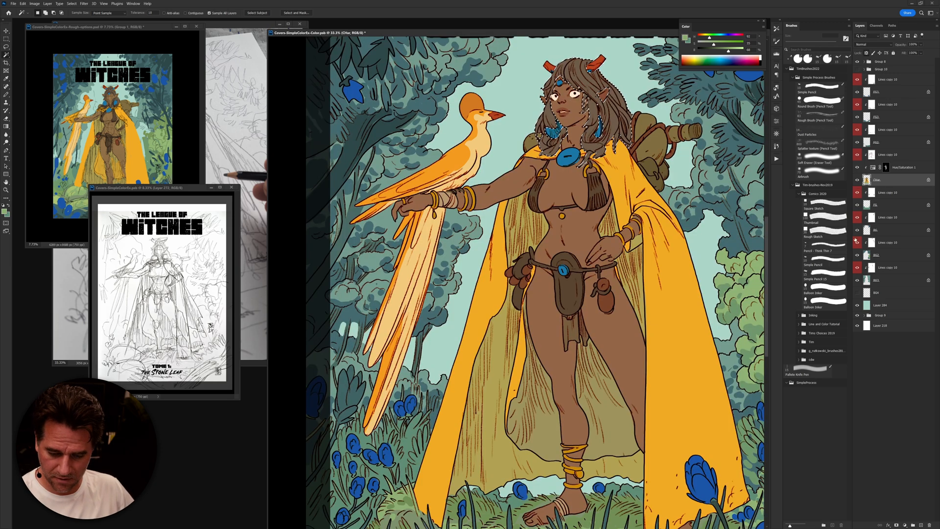
Step: Add a Hue/Saturation adjustment over the selected hair and lower its lightness to a darker brown
left_click(906, 526)
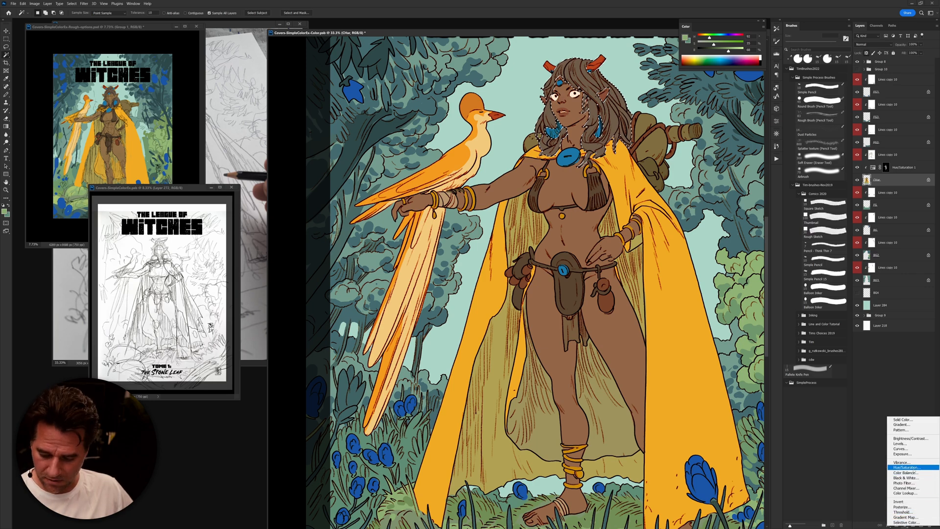
left_click(906, 468)
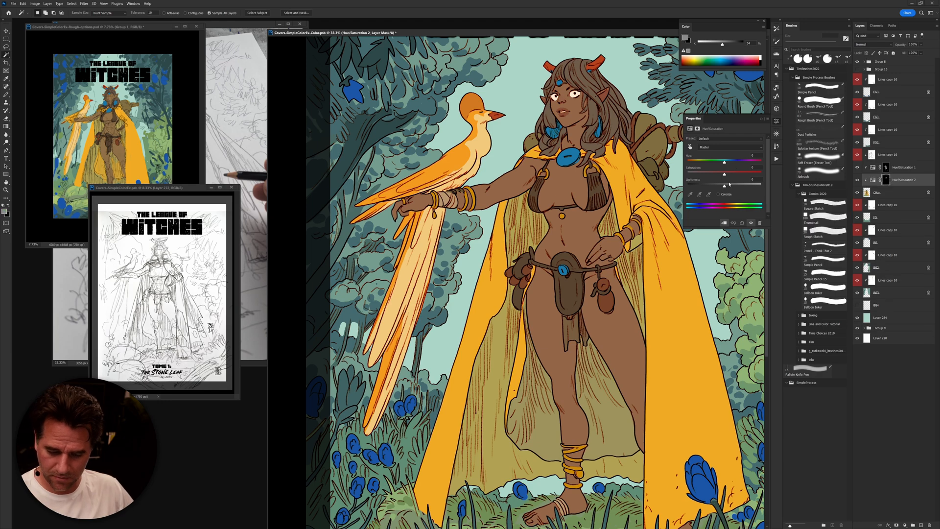
left_click_drag(724, 187, 714, 189)
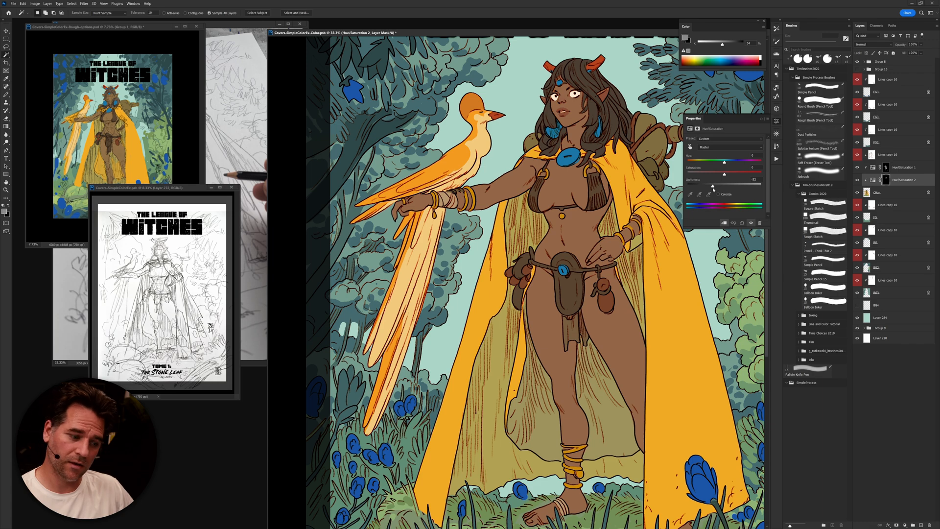
Step: Raise the lightness of the hair's Hue/Saturation adjustment to turn the dark hair light grey, checking it on the whole cover
left_click_drag(715, 189, 730, 188)
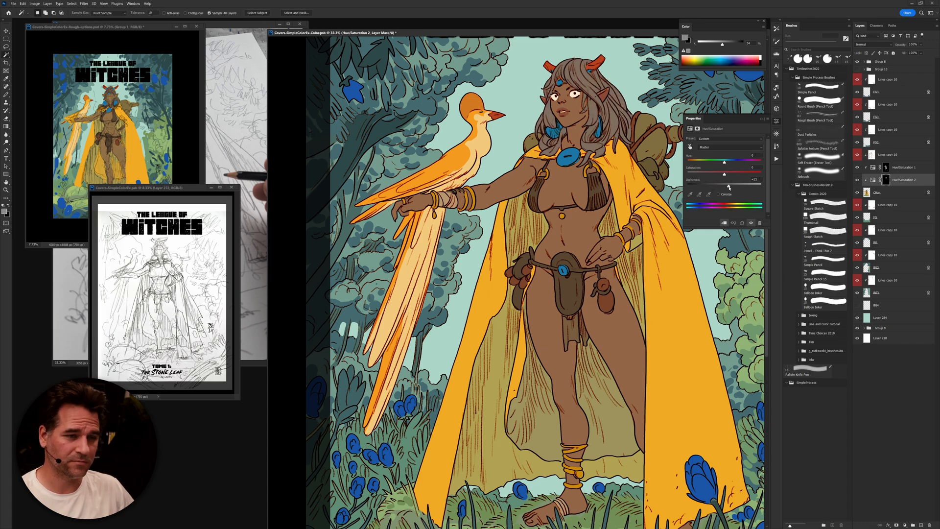
left_click_drag(735, 188, 735, 186)
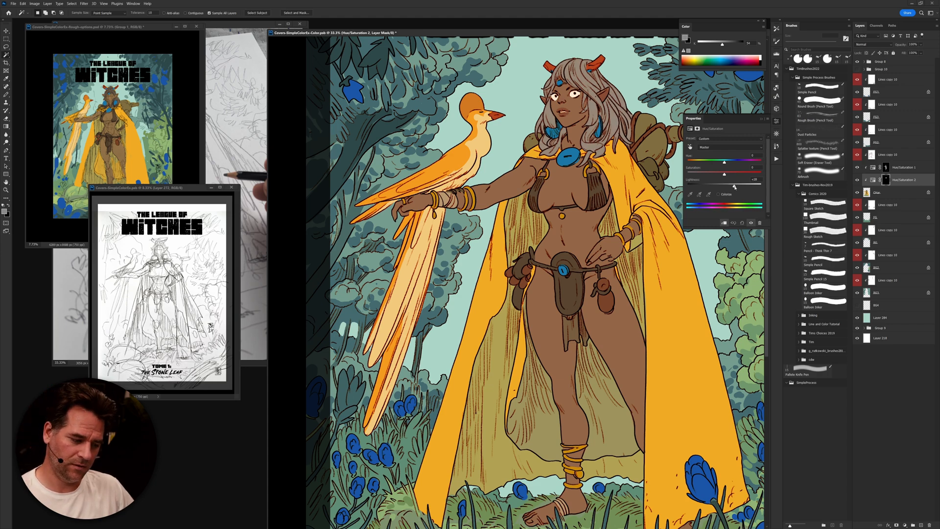
left_click(641, 302, "alt")
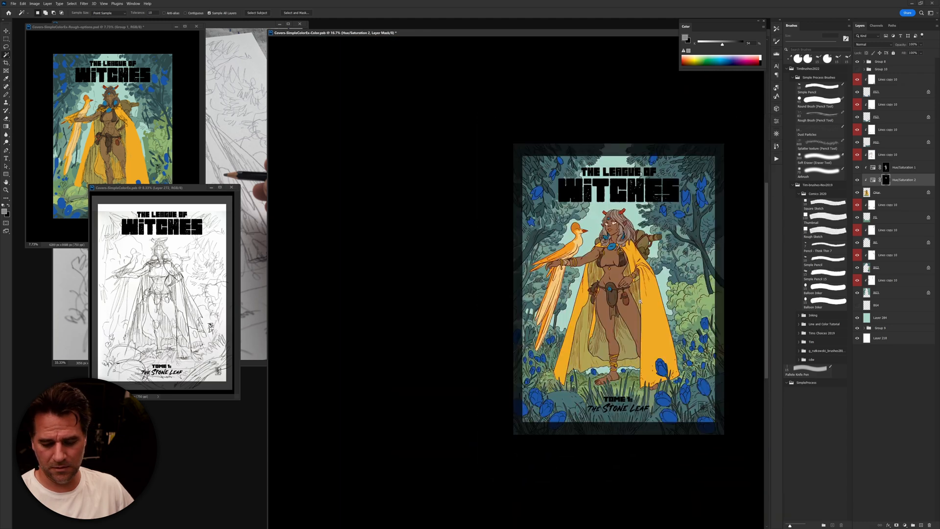
left_click(640, 302, "alt")
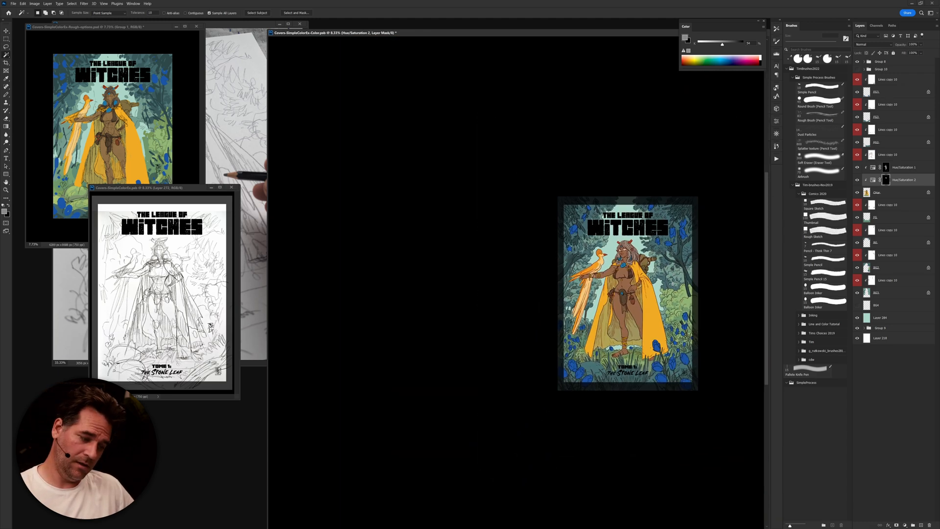
scroll(633, 268, "up", 5)
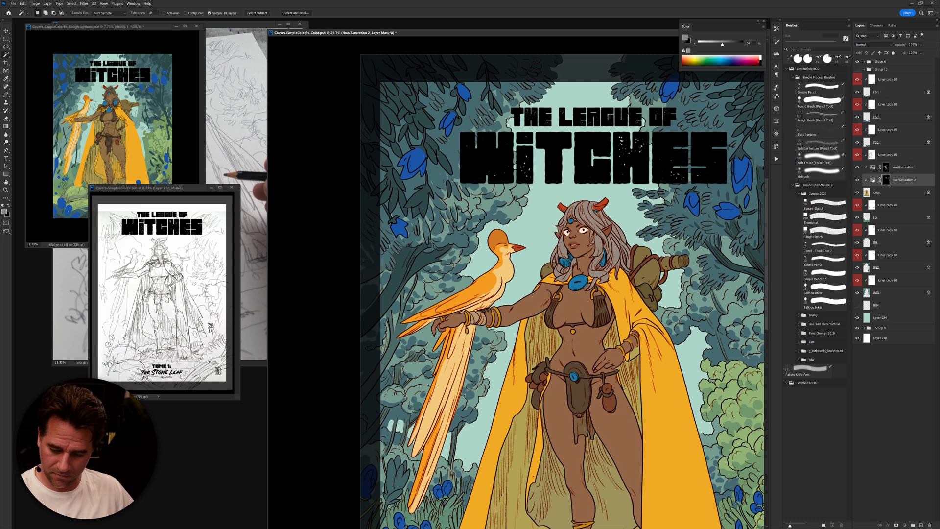
Step: Refine the hair adjustment to a pale silver by raising lightness further, lowering saturation and shifting the hue slightly toward green
double_click(873, 180)
left_click_drag(735, 187, 743, 187)
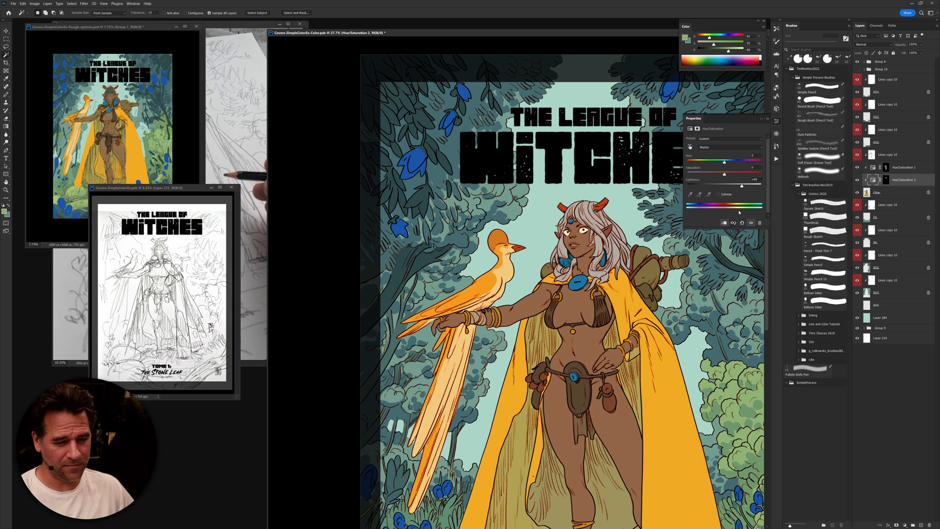
left_click_drag(724, 174, 732, 175)
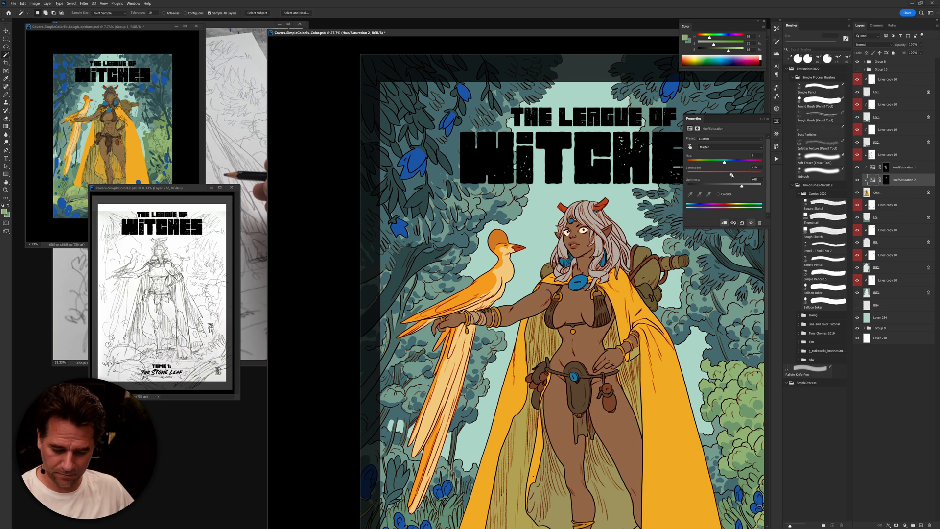
left_click_drag(717, 176, 734, 163)
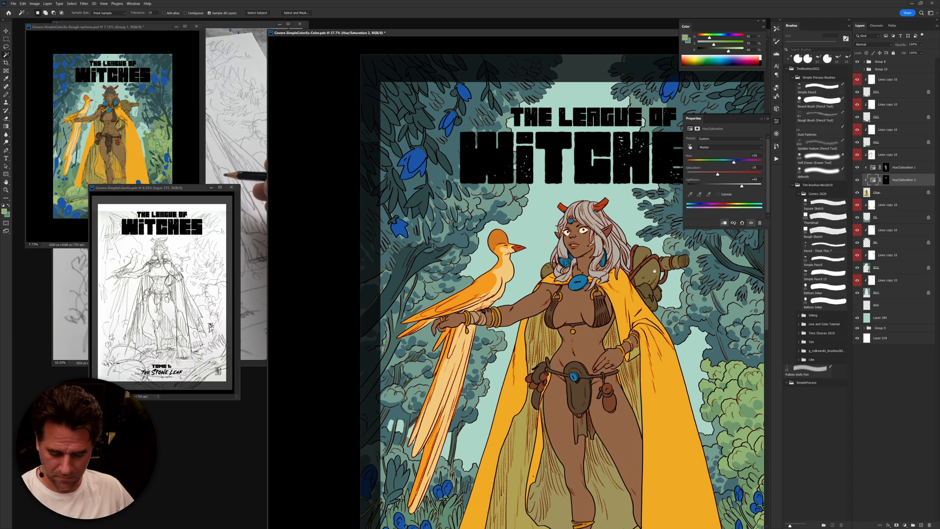
left_click(644, 296, "alt")
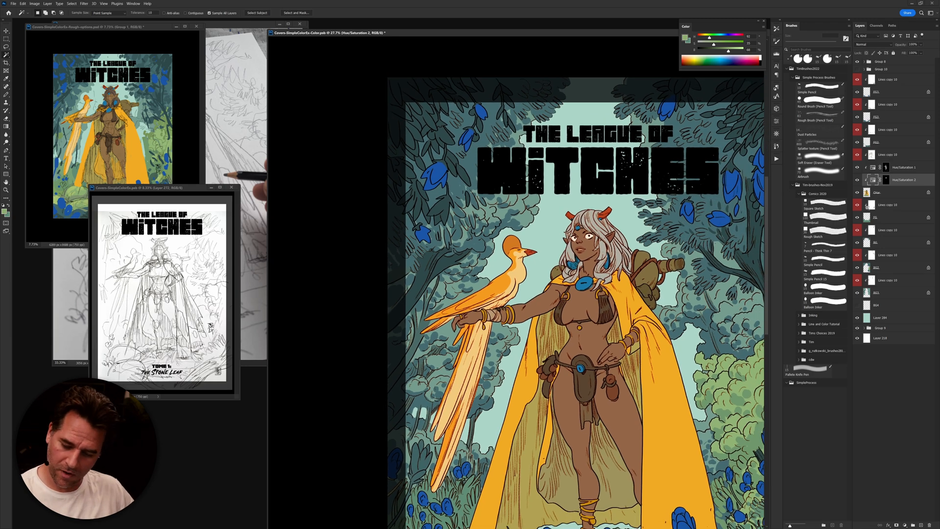
left_click(644, 295, "alt")
left_click(643, 295, "alt")
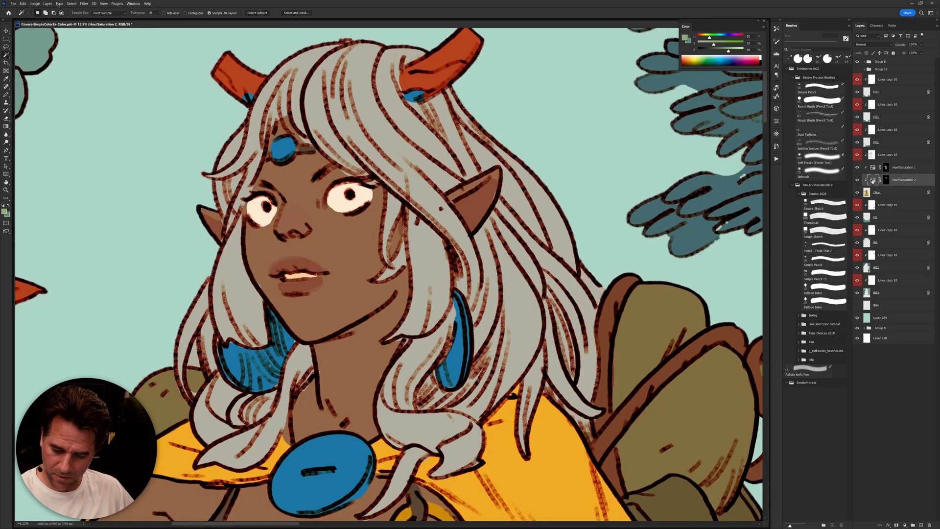
Step: Duplicate the silver hair adjustment, hide the original, and lower the copy's lightness to make a dark hair version
key("ctrl+j")
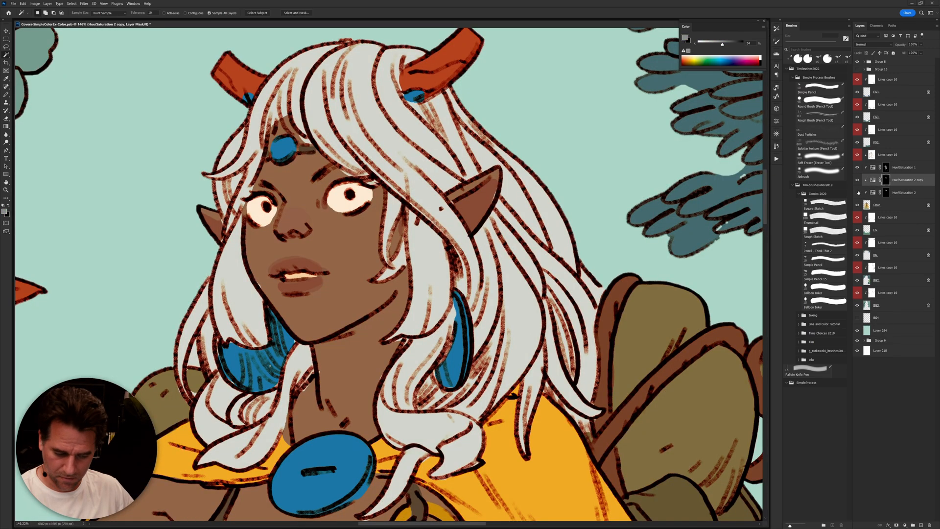
left_click(858, 192)
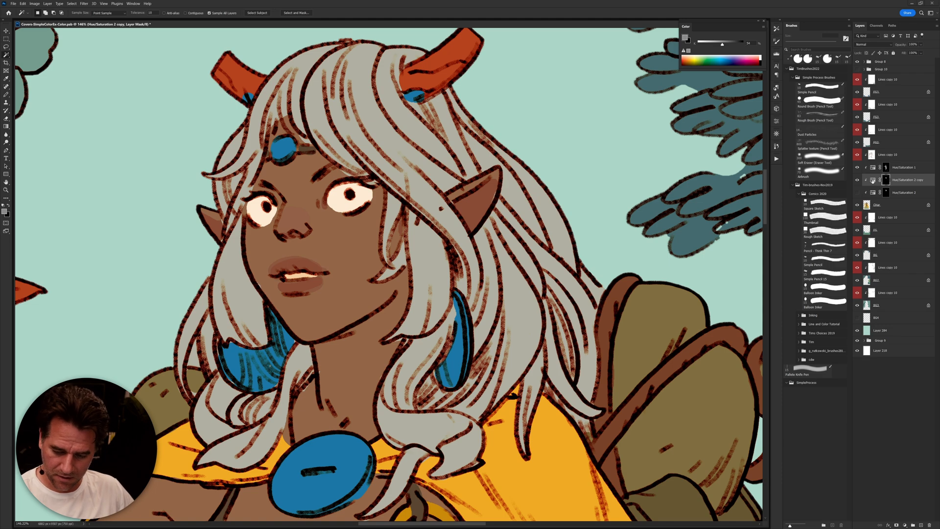
double_click(873, 181)
left_click_drag(720, 186, 711, 187)
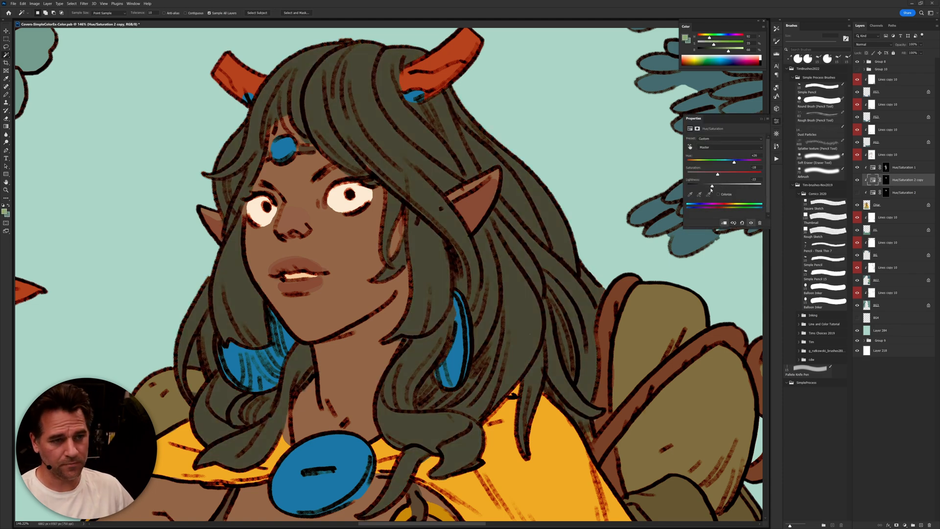
left_click_drag(682, 225, 711, 226)
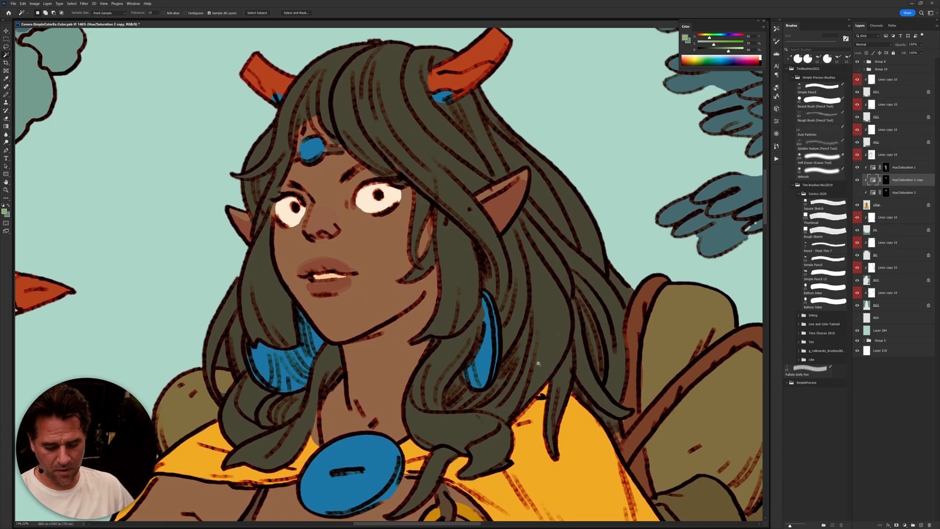
Step: Examine the dark hair version up close on the face and at full-cover size
scroll(529, 365, "down", 10)
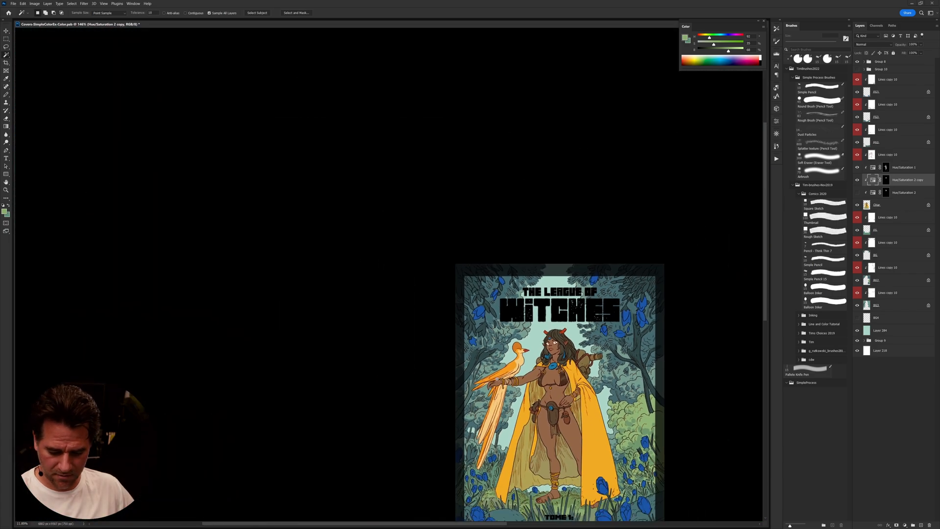
scroll(530, 366, "up", 10)
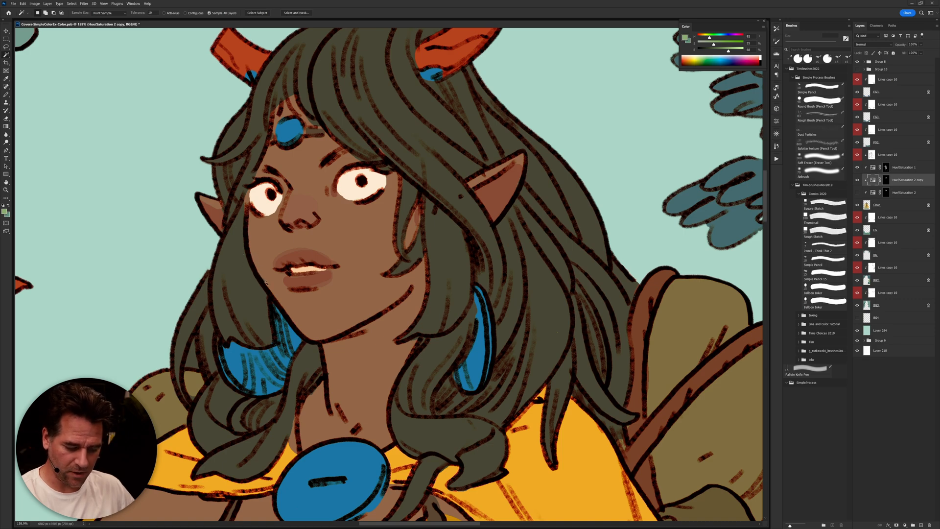
scroll(264, 279, "up", 5)
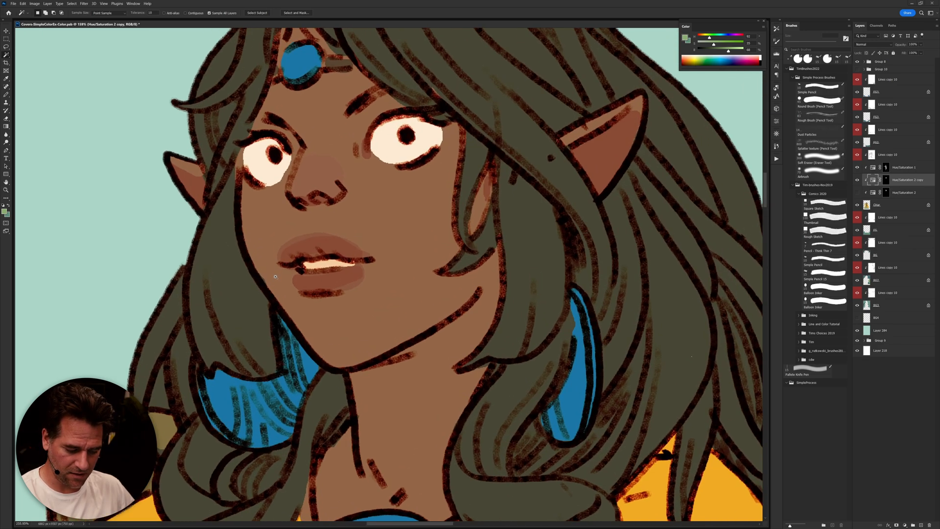
scroll(267, 287, "down", 5)
left_click_drag(267, 287, 573, 315)
scroll(563, 330, "down", 3)
scroll(563, 330, "down", 2)
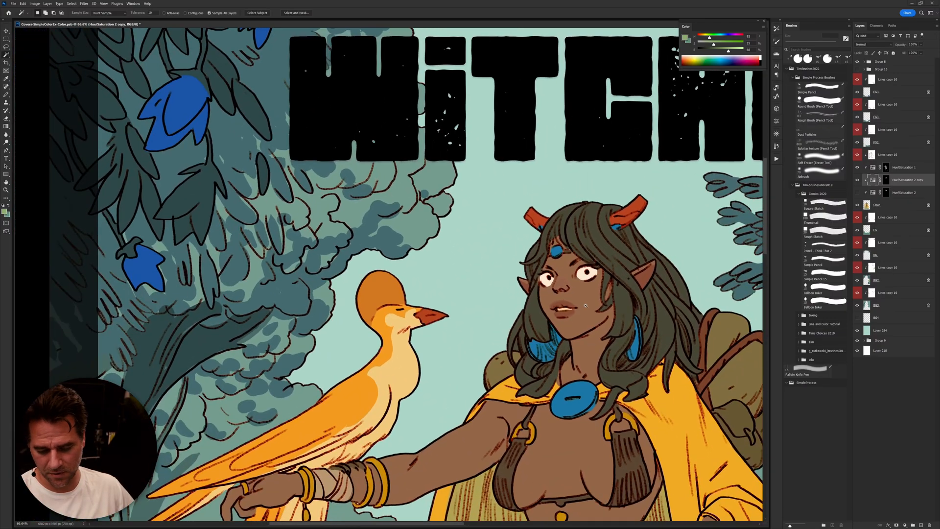
left_click_drag(667, 300, 664, 238)
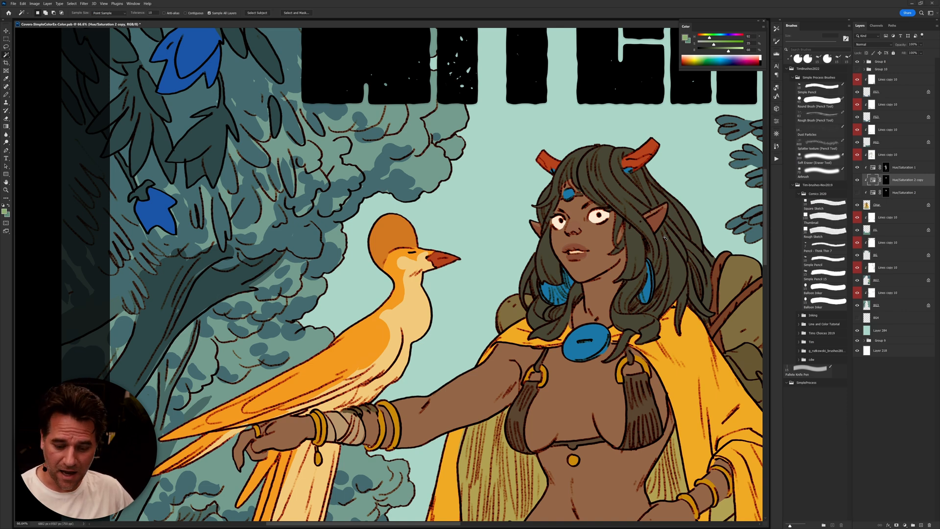
left_click_drag(665, 237, 647, 239)
left_click_drag(643, 343, 612, 351)
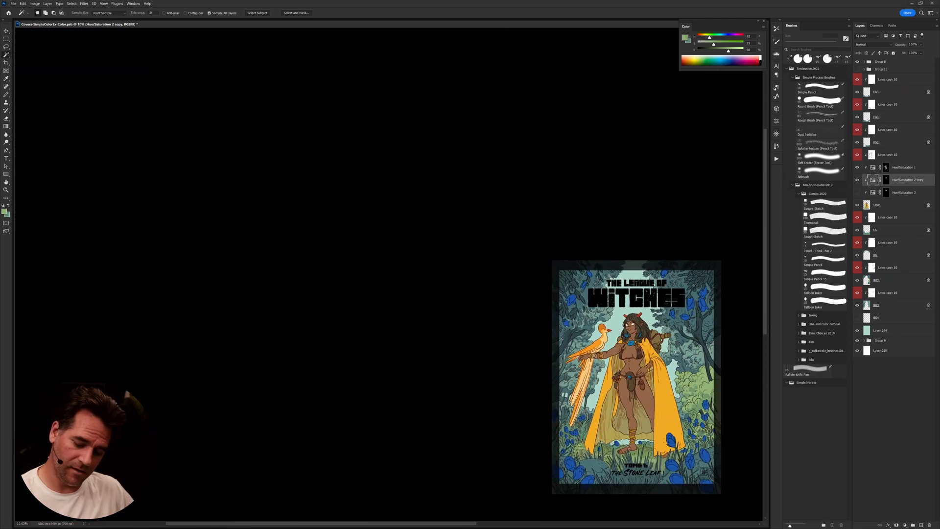
scroll(646, 345, "up", 5)
left_click_drag(656, 343, 651, 344)
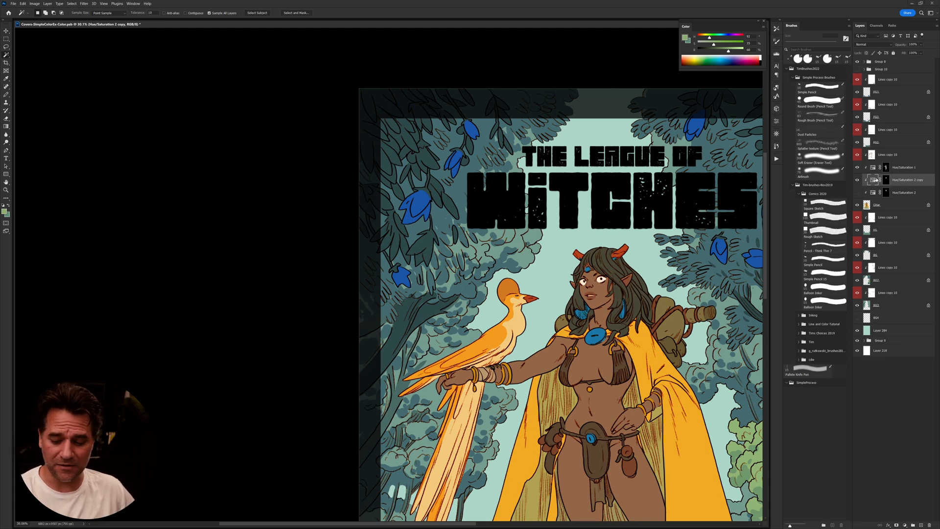
Step: Shift the dark hair adjustment's hue to a warmer brown, raise its lightness slightly, and compare it with the silver version
double_click(872, 181)
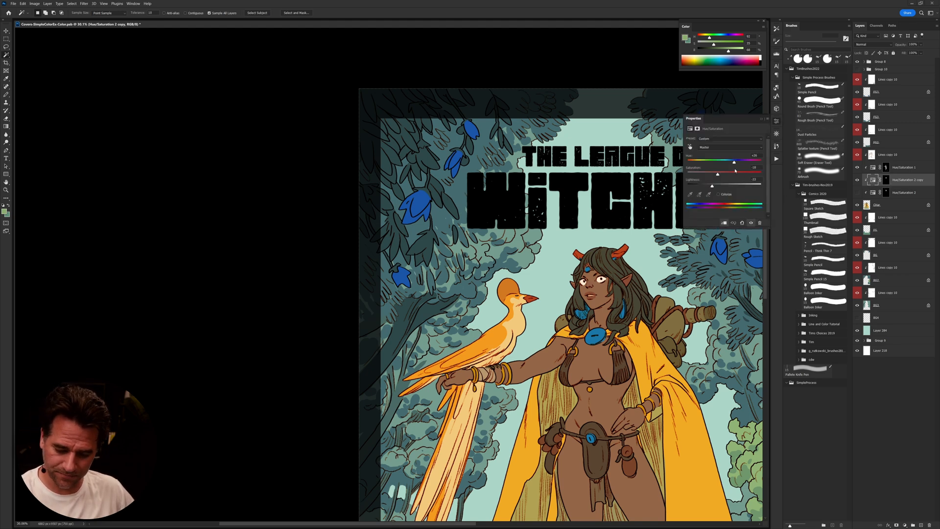
left_click_drag(734, 163, 721, 164)
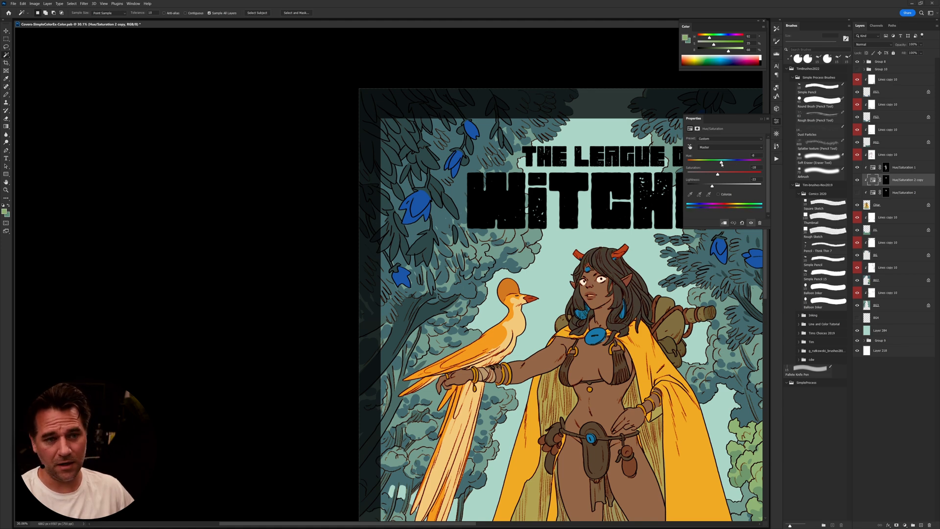
left_click_drag(713, 186, 718, 187)
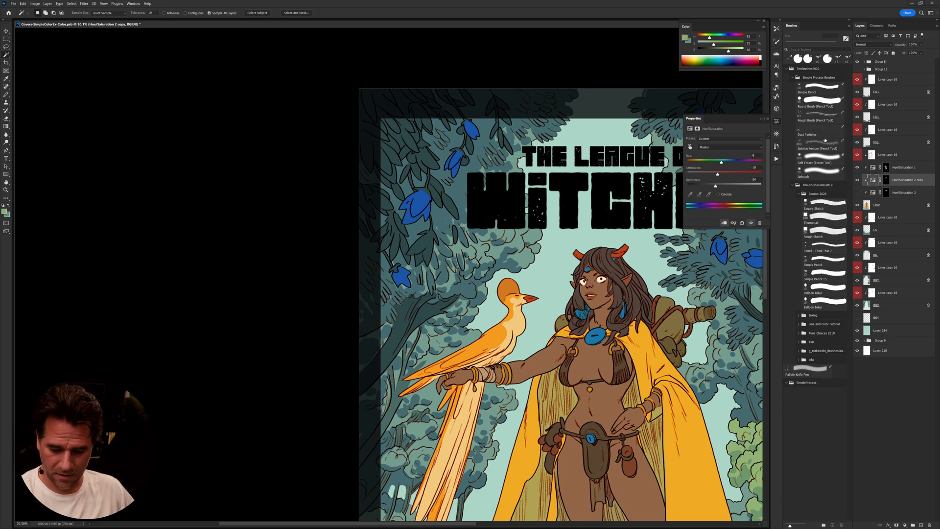
left_click(857, 179)
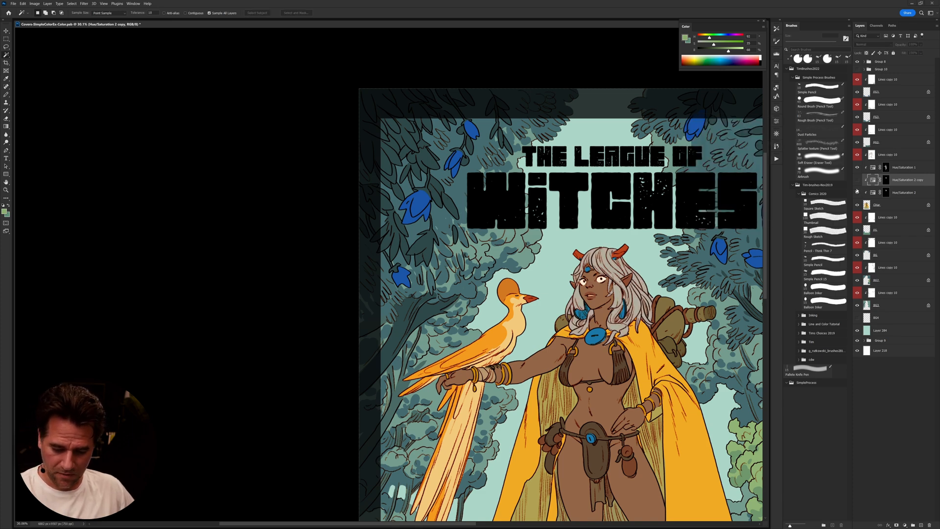
left_click(857, 181)
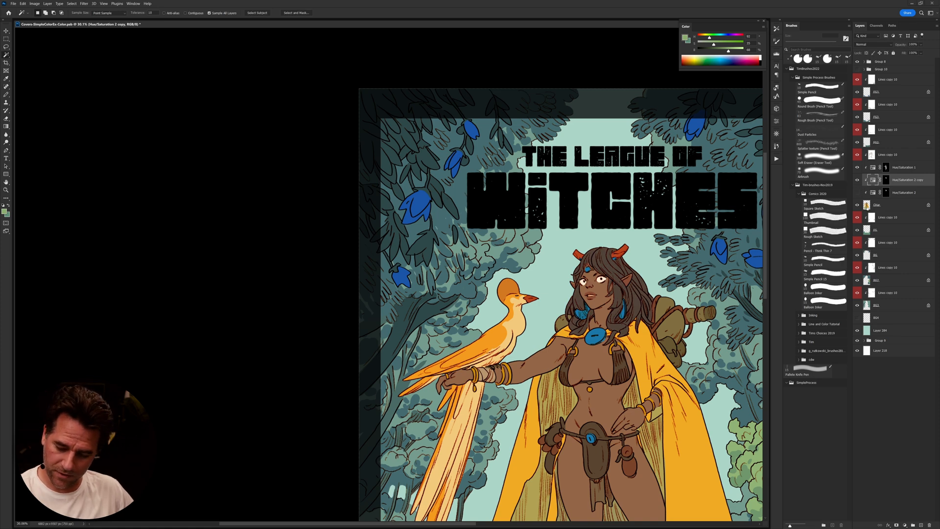
Step: Sample the dark hair color and fill the character's belt pouch and gear with it on the character color layer using the Paint Bucket
left_click(867, 207)
key("g")
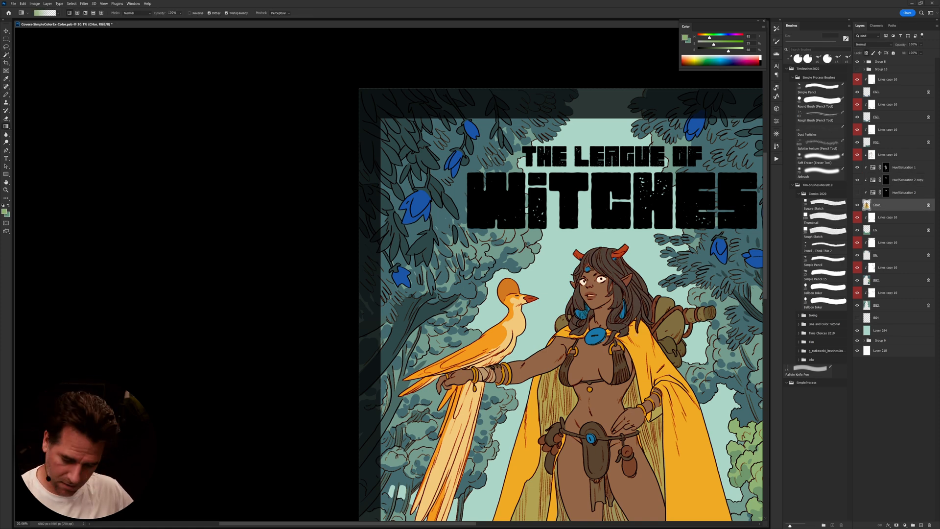
left_click(638, 303, "alt")
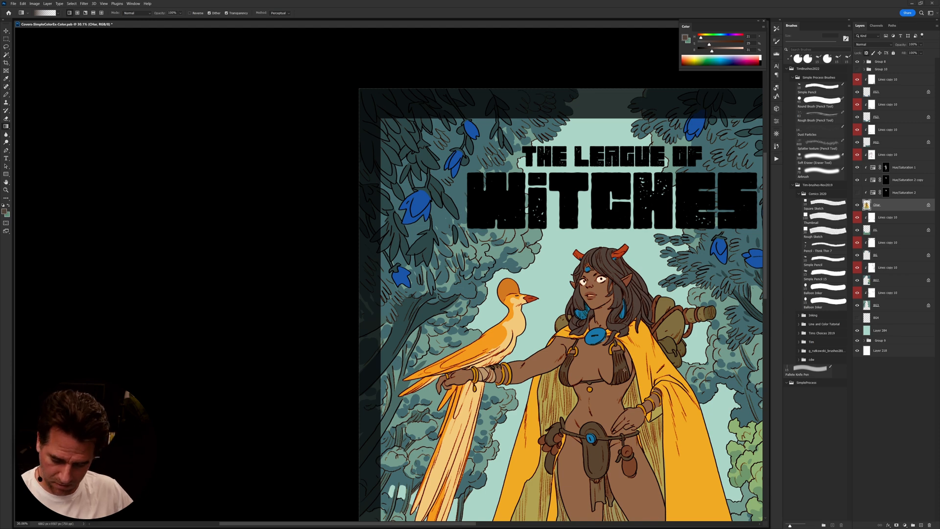
key("shift+g")
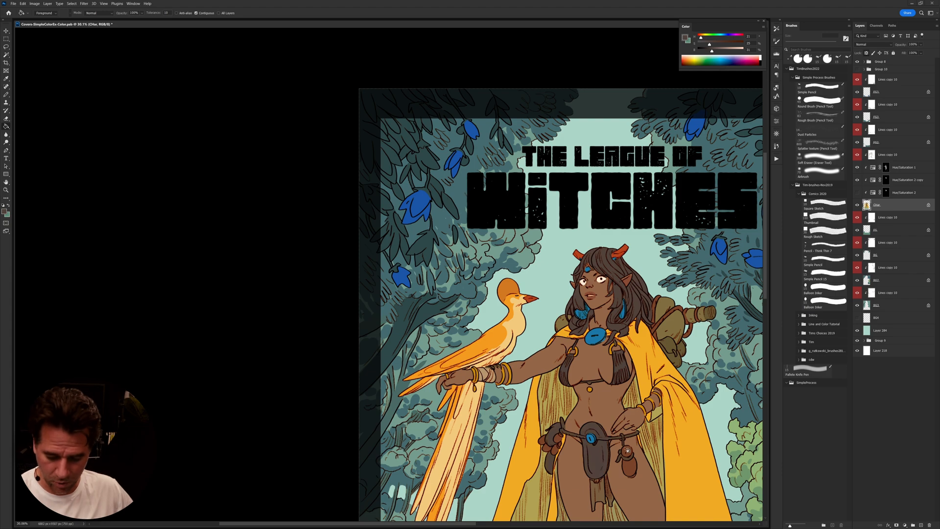
scroll(653, 365, "down", 2)
scroll(653, 366, "down", 2)
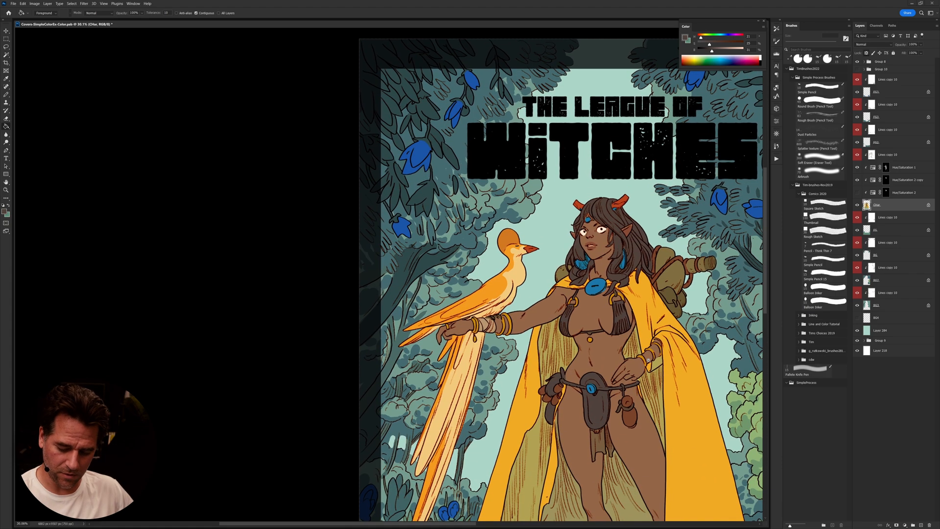
scroll(648, 361, "down", 2)
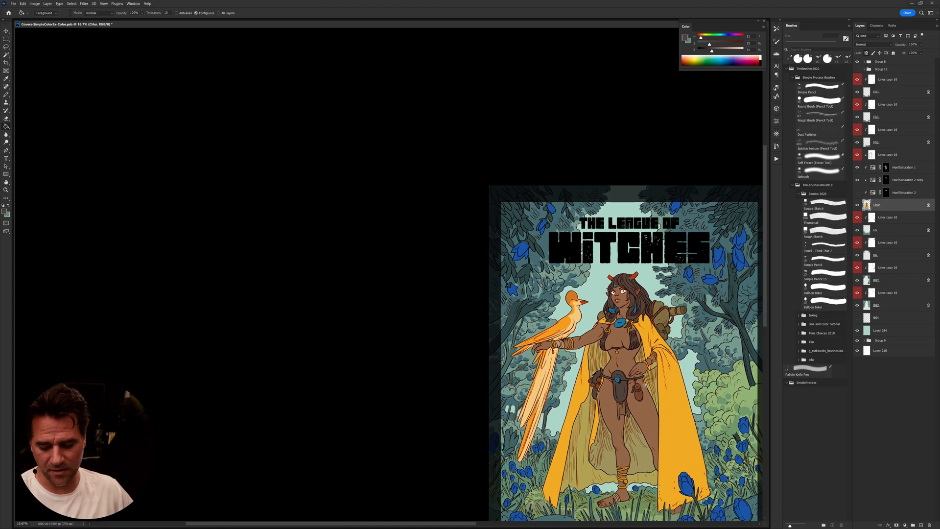
scroll(643, 390, "up", 1)
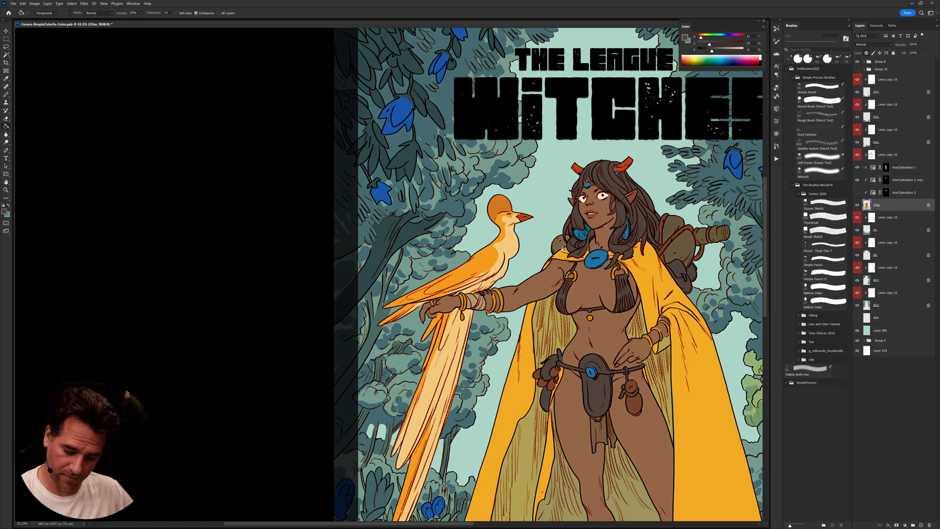
Step: Select the character's dark hair color with the Magic Wand and check the selection's edges around the earring
key("w")
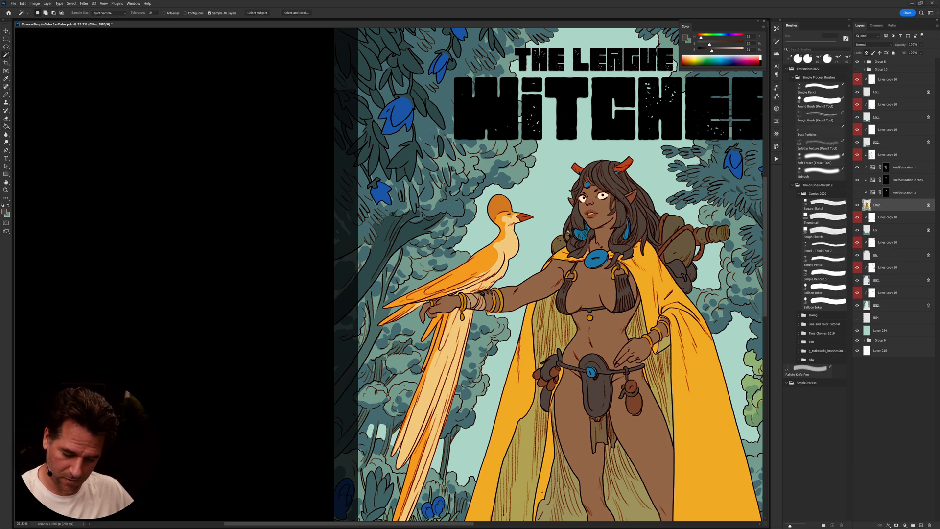
left_click(570, 232)
key("ctrl+h")
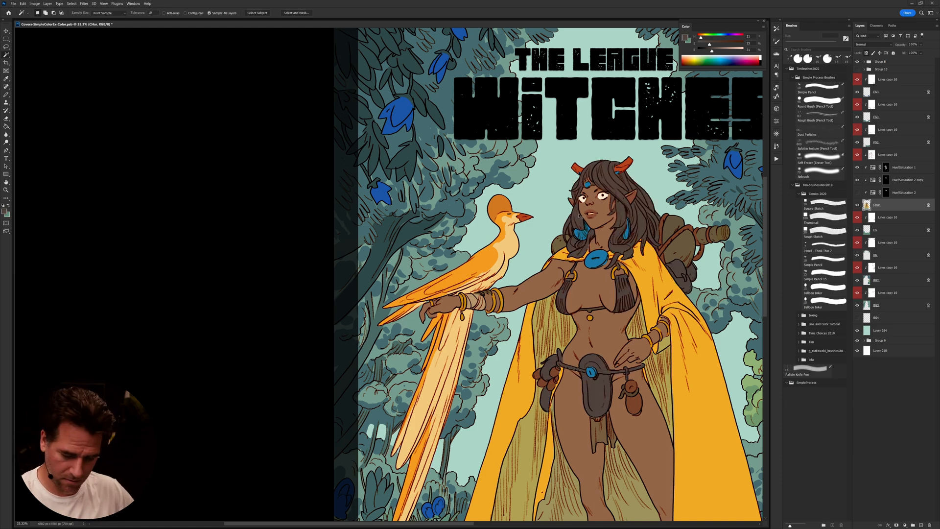
scroll(571, 227, "up", 5)
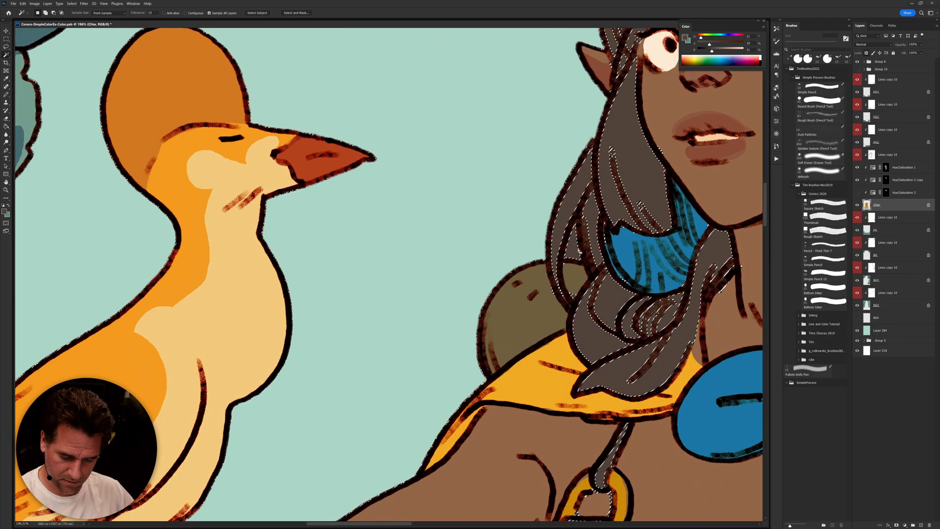
Step: Enable Contiguous for the Magic Wand, select the small enclosed gap between the hair strands above the backpack, and clear its hair color
left_click(186, 14)
key("ctrl+d")
left_click(575, 249)
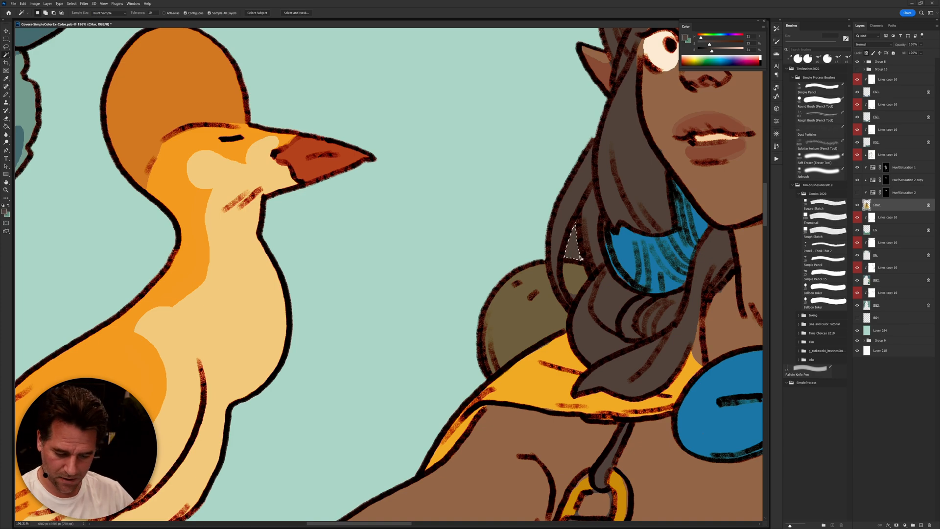
key("alt+BackSpace")
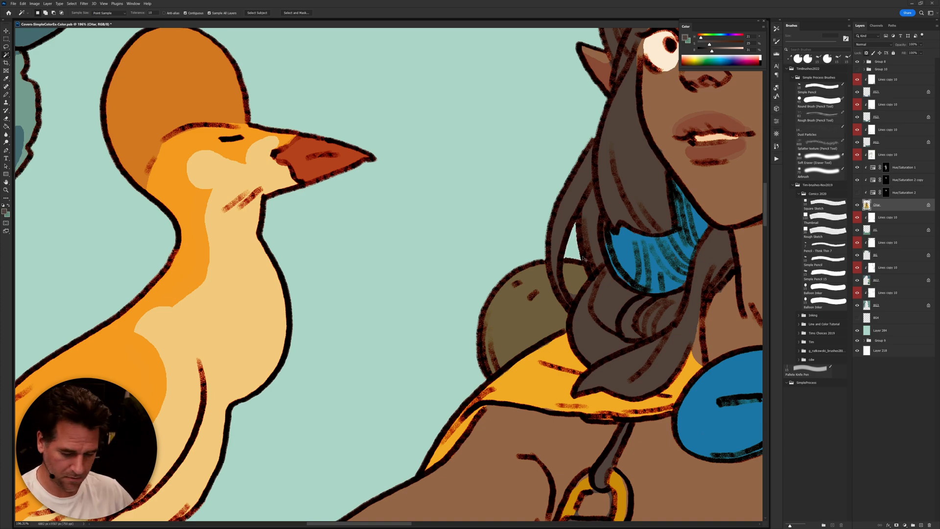
scroll(592, 292, "up", 2)
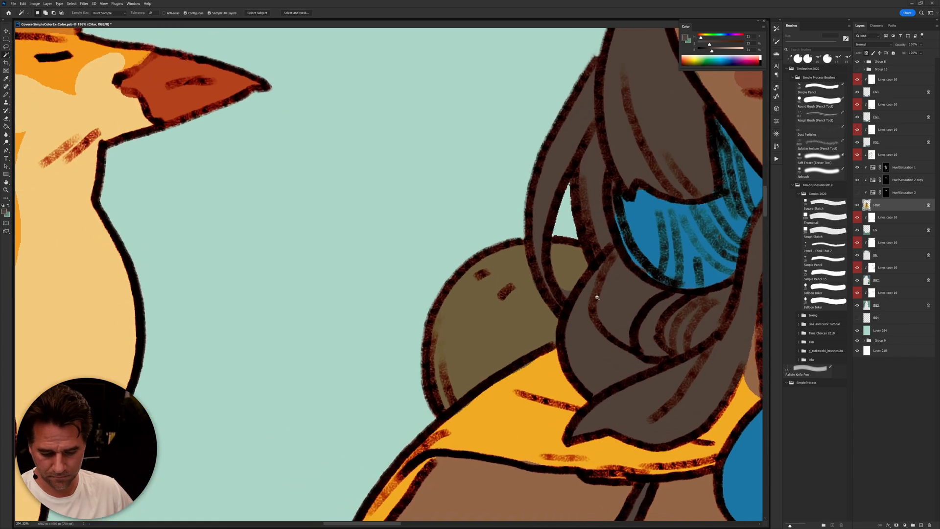
scroll(597, 297, "down", 5)
scroll(598, 296, "up", 5)
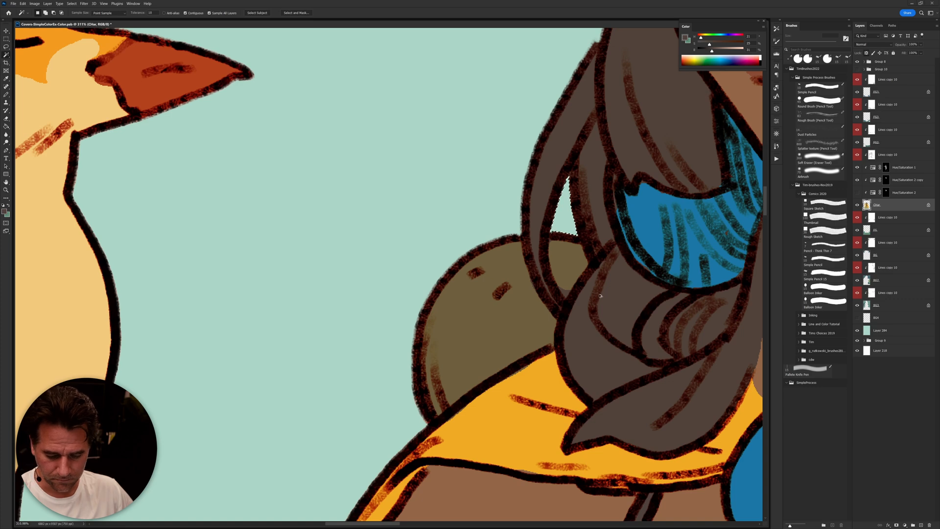
Step: Reselect the small gap between the hair strands, smooth the selection, and clear the hair color from it
key("alt+BackSpace")
key("ctrl+d")
left_click(565, 225)
left_click(72, 3)
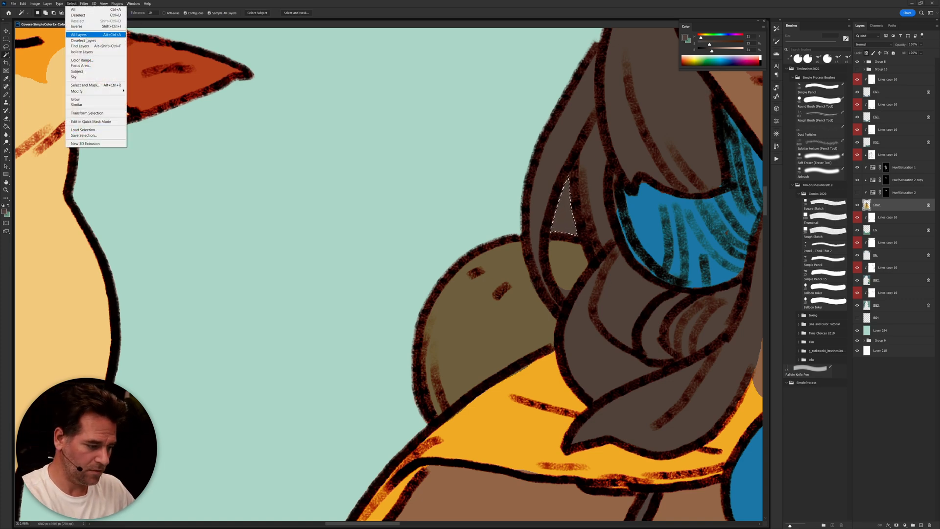
mouse_move(114, 92)
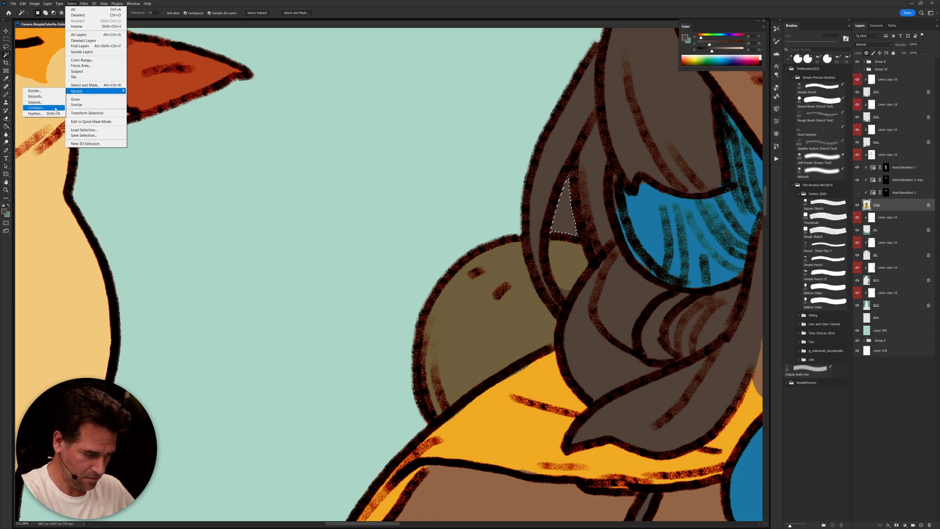
left_click(37, 96)
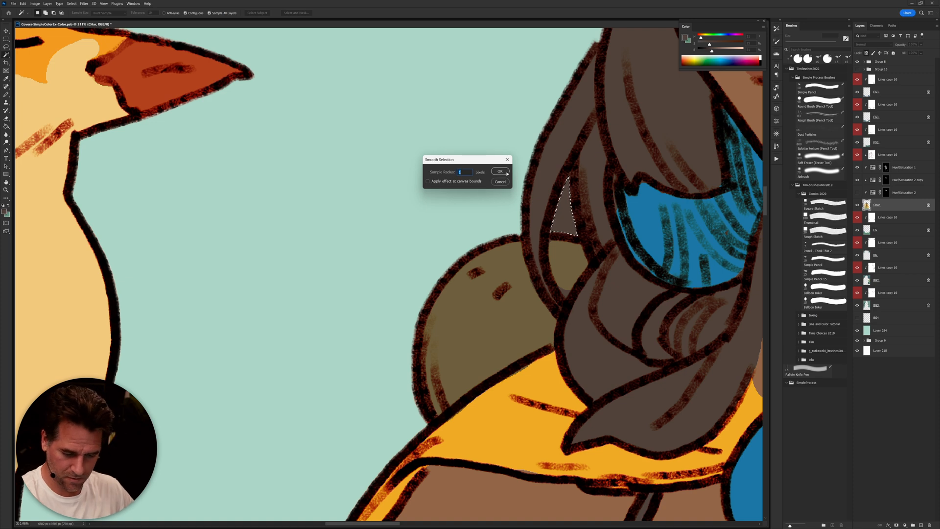
left_click(501, 171)
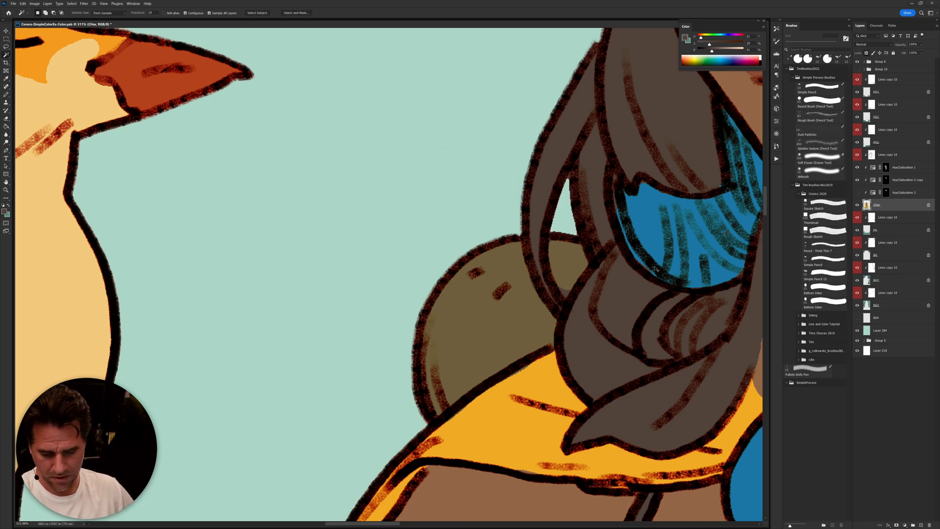
Step: Select the hair section behind the pointed ear, smooth and feather the selection, and clear it to reveal the background
scroll(629, 313, "down", 10)
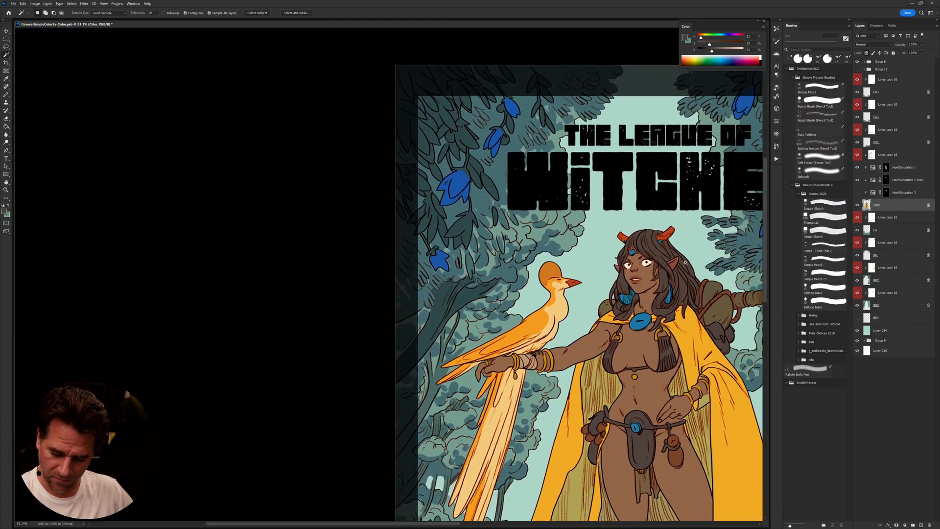
scroll(685, 263, "up", 6)
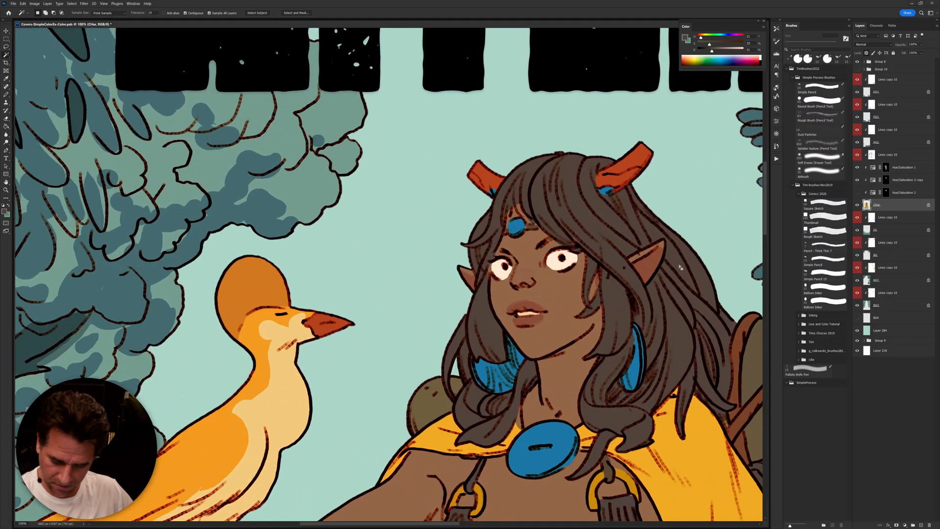
left_click(680, 267)
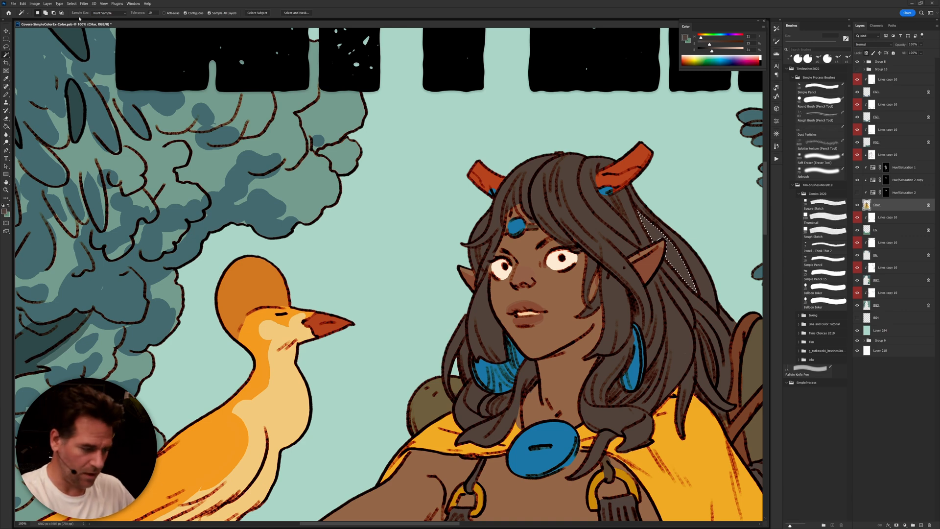
left_click(72, 3)
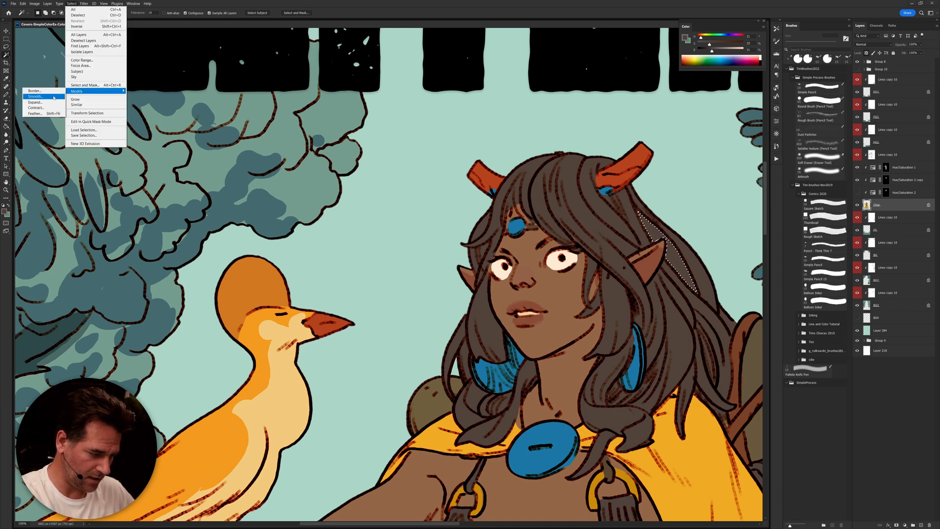
left_click(54, 97)
left_click(501, 171)
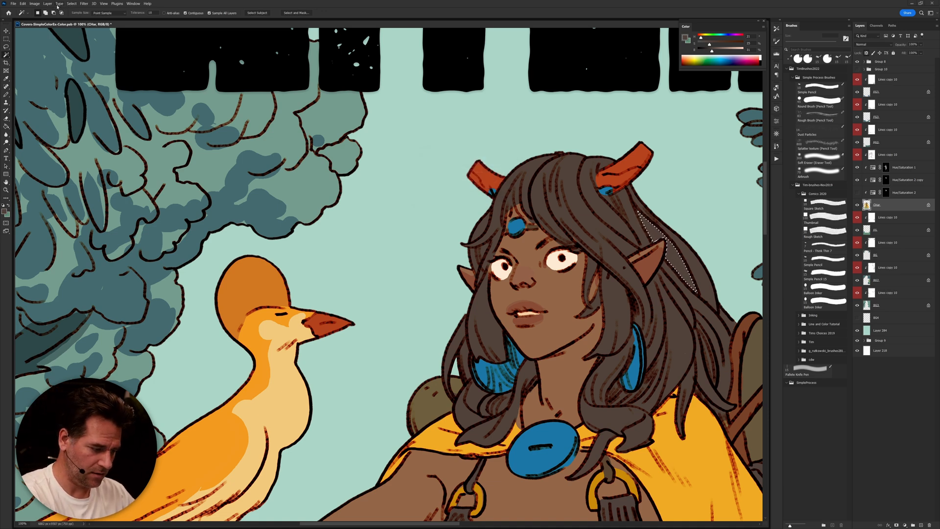
left_click(86, 4)
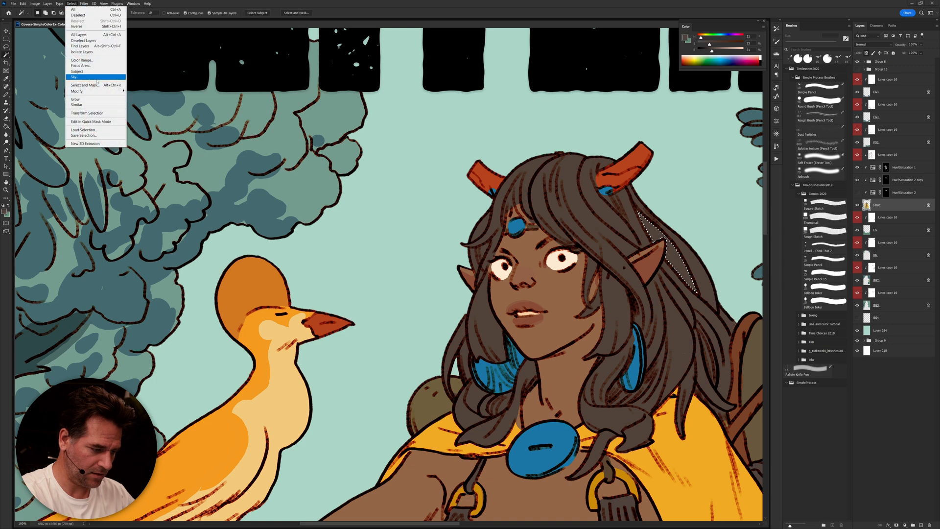
mouse_move(101, 92)
left_click(142, 114)
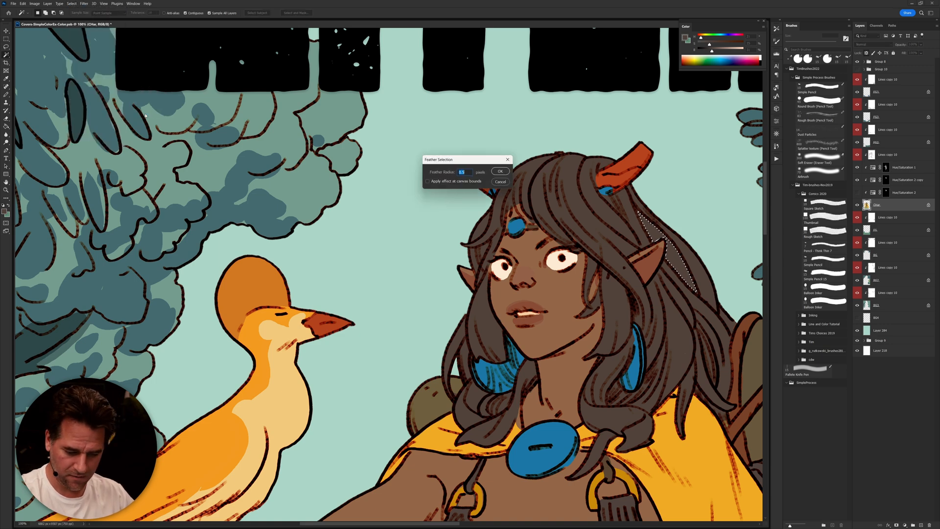
left_click(500, 172)
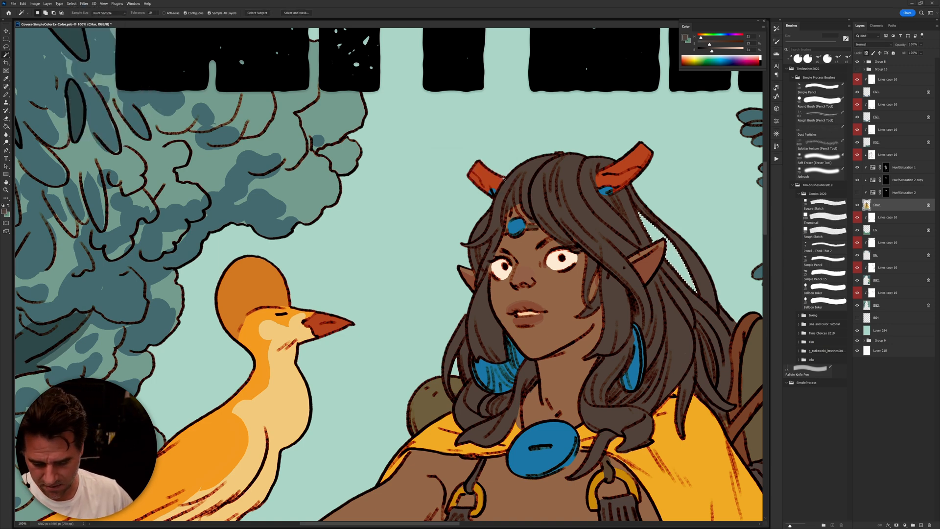
Step: Restore the dark hair color in the cleared section behind the pointed ear and deselect it
scroll(694, 311, "down", 8)
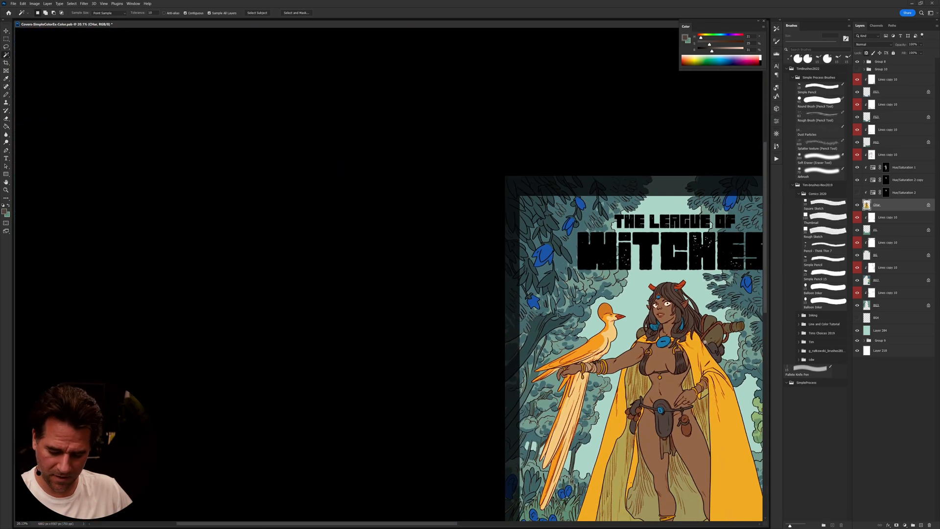
scroll(699, 342, "down", 4)
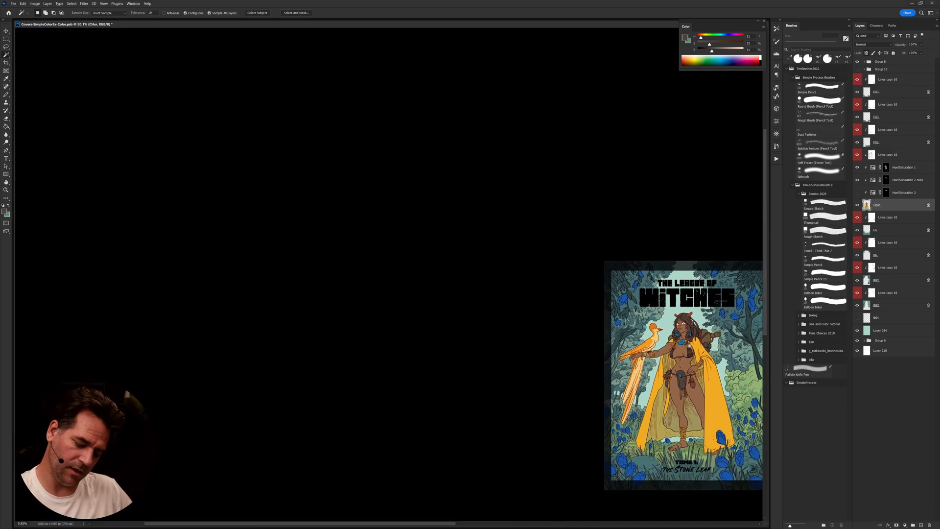
scroll(697, 332, "up", 9)
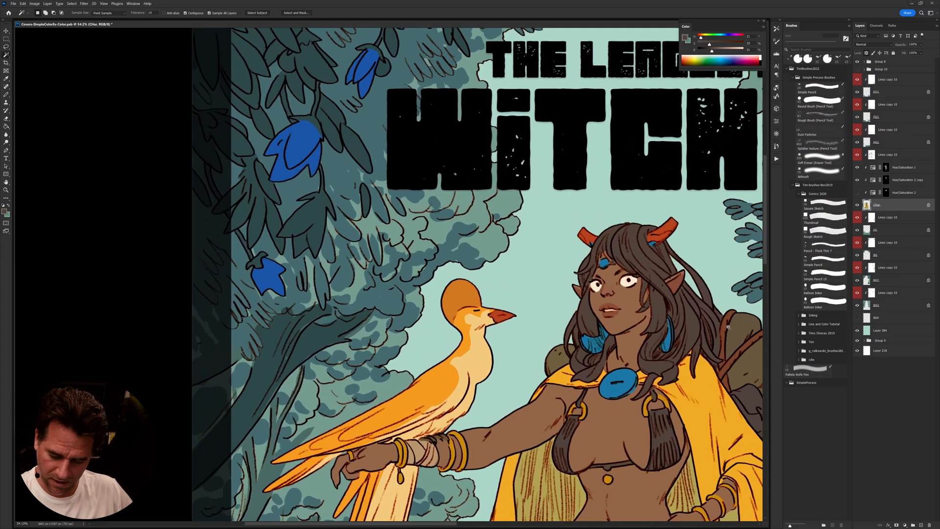
left_click(692, 283)
key("alt+BackSpace")
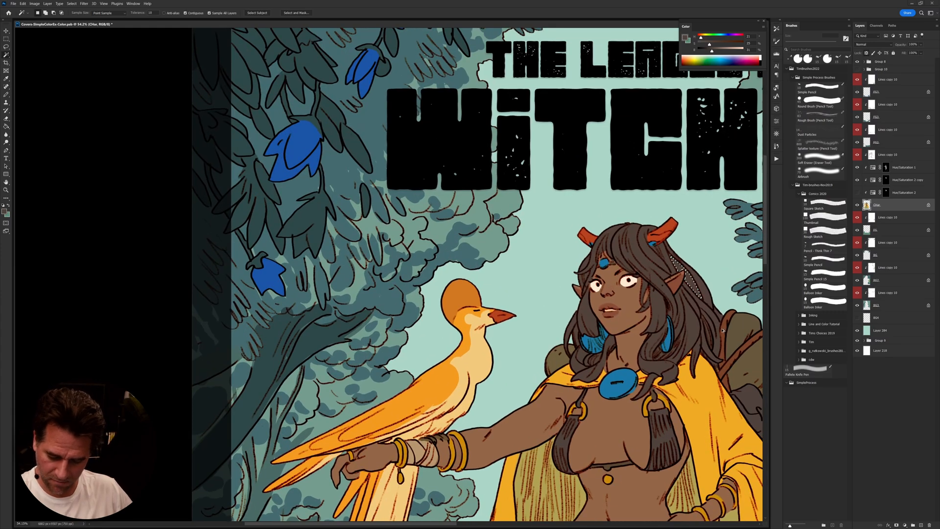
key("ctrl+d")
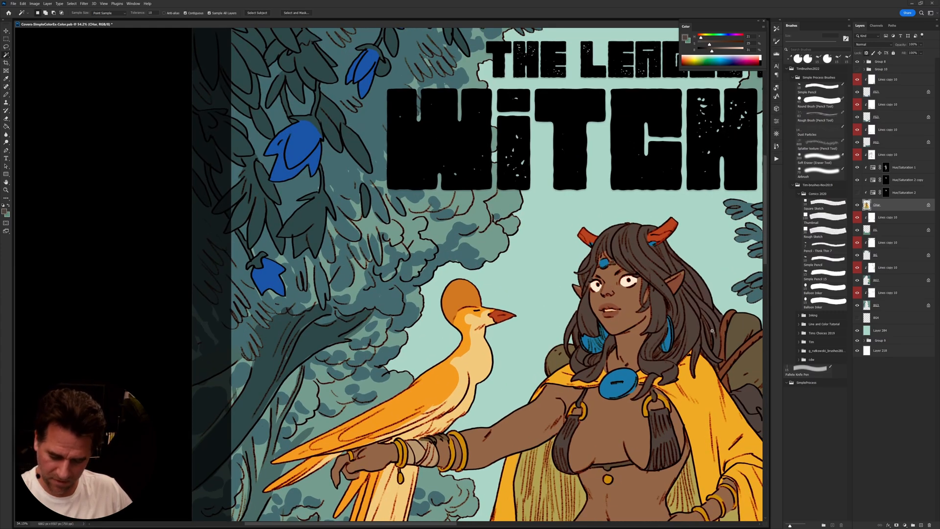
scroll(712, 332, "down", 10)
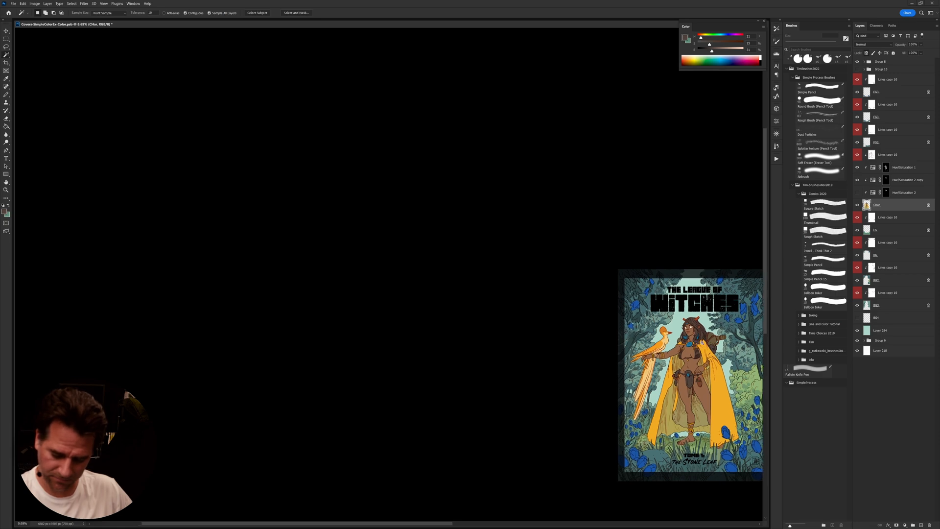
scroll(712, 332, "up", 8)
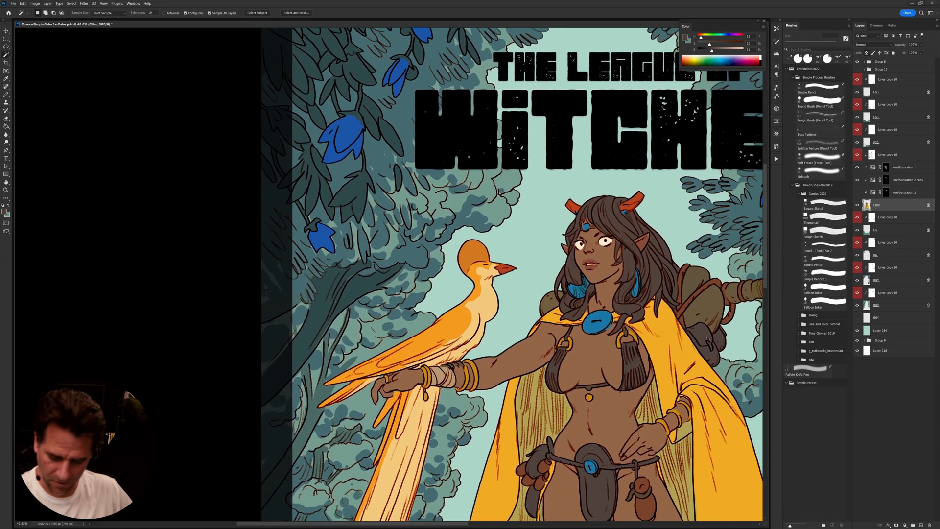
Step: Save the document, sample the backpack's brown for the brush, and reduce the brush size considerably
key("b")
key("ctrl+s")
left_click(722, 280, "alt")
key("bracketleft")
key("bracketleft")
key("bracketleft")
key("bracketleft")
key("bracketleft")
key("bracketleft")
key("bracketleft")
key("bracketleft")
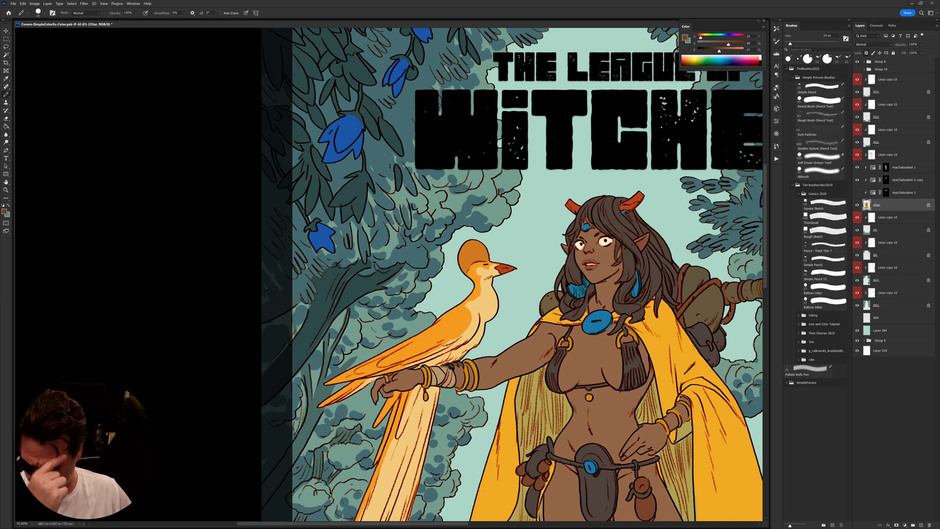
Step: Sample the brooch's blue, make it less saturated and brighter, and fill the brooch and both earrings with it at 100% opacity
left_click(606, 317, "alt")
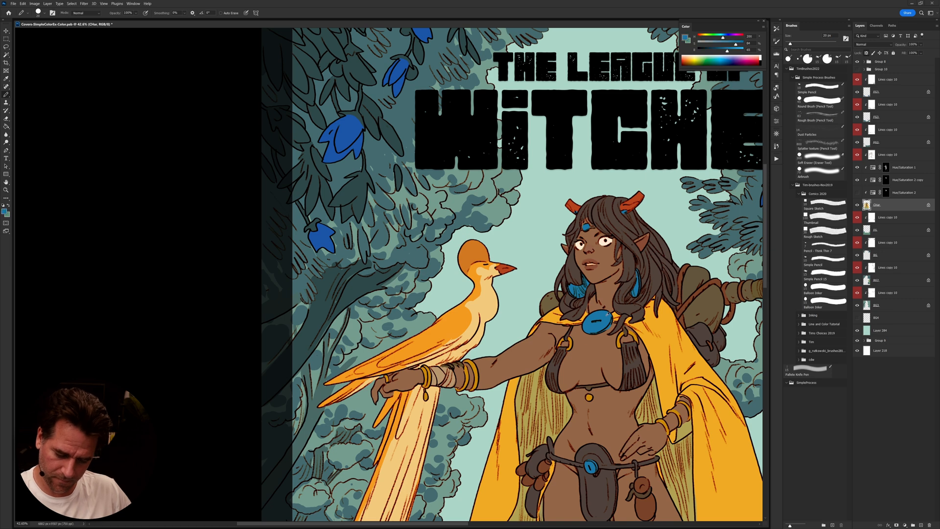
left_click_drag(736, 44, 732, 50)
key("g")
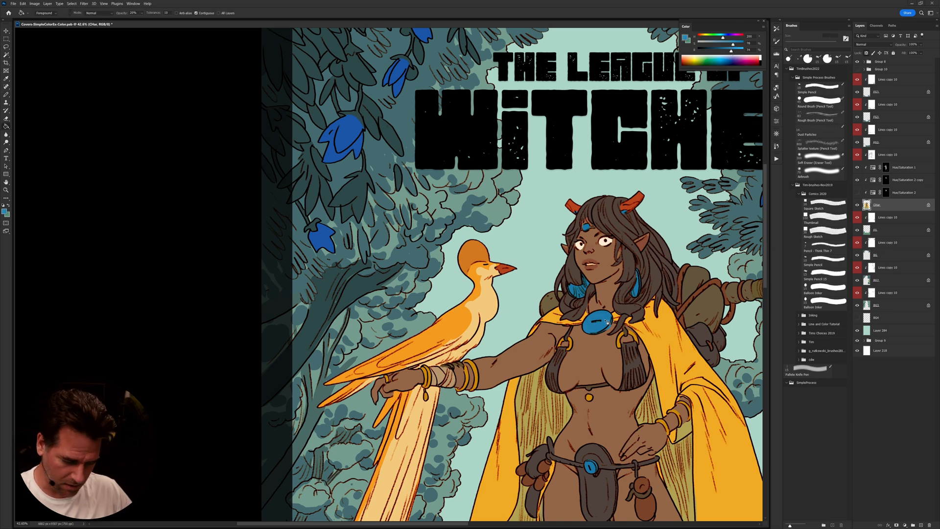
key("0")
left_click(608, 320)
left_click(635, 294)
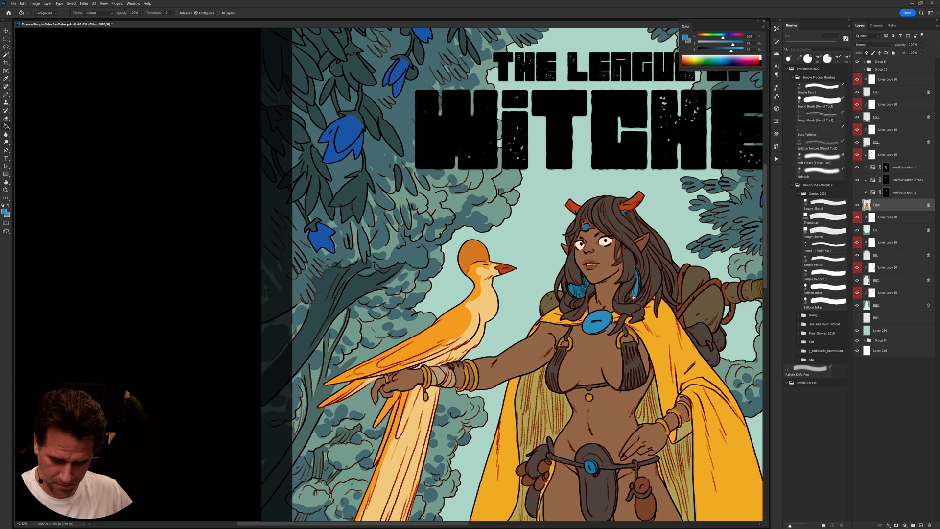
left_click(583, 294)
scroll(618, 318, "down", 3)
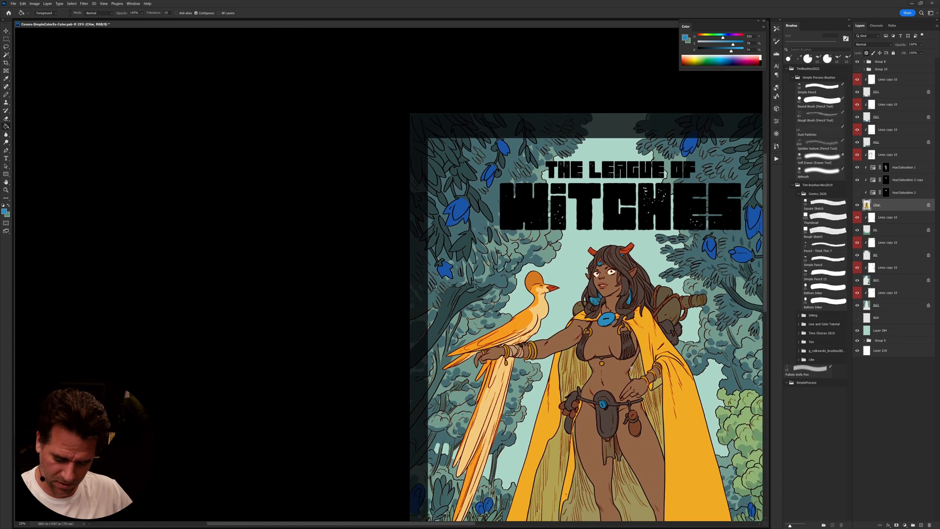
scroll(622, 343, "down", 2)
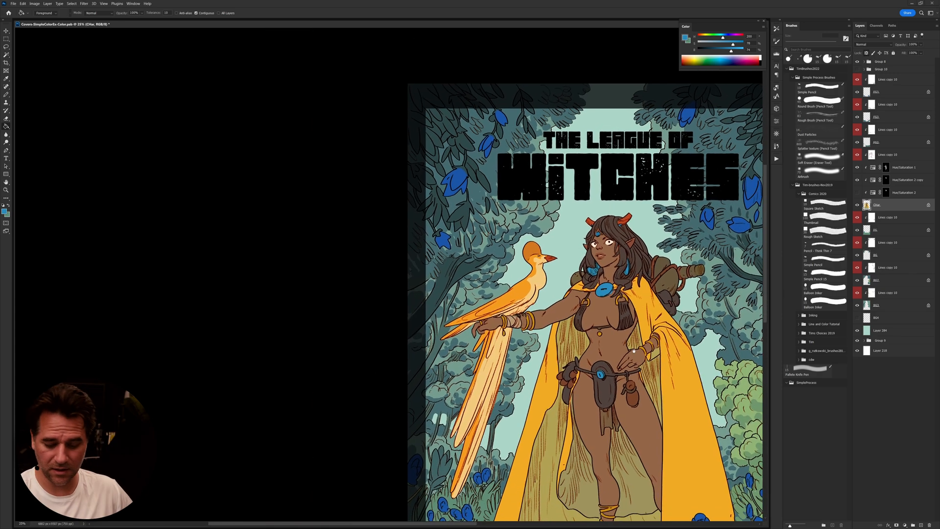
Step: Lower the blue's saturation further and fill the cloak brooch and belt ornament with the paler blue
left_click(723, 45)
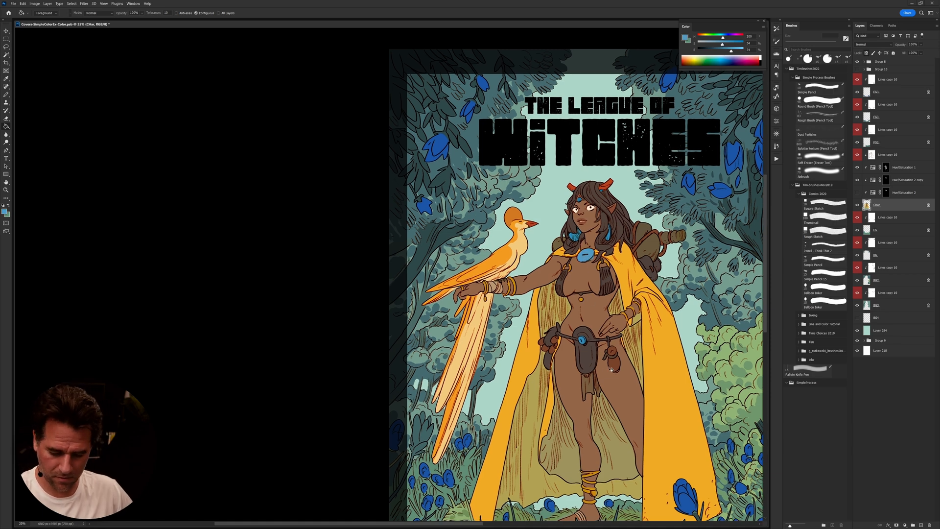
key("ctrl+minus")
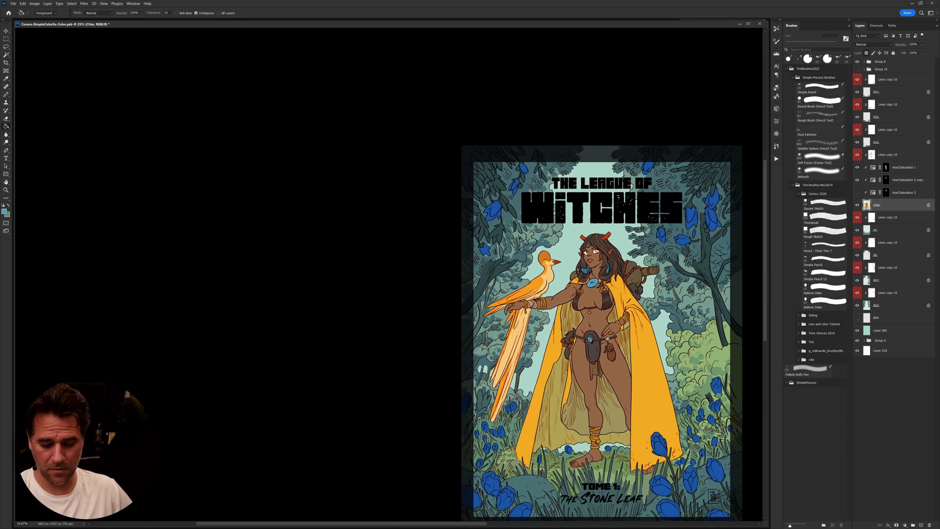
scroll(607, 339, "down", 1)
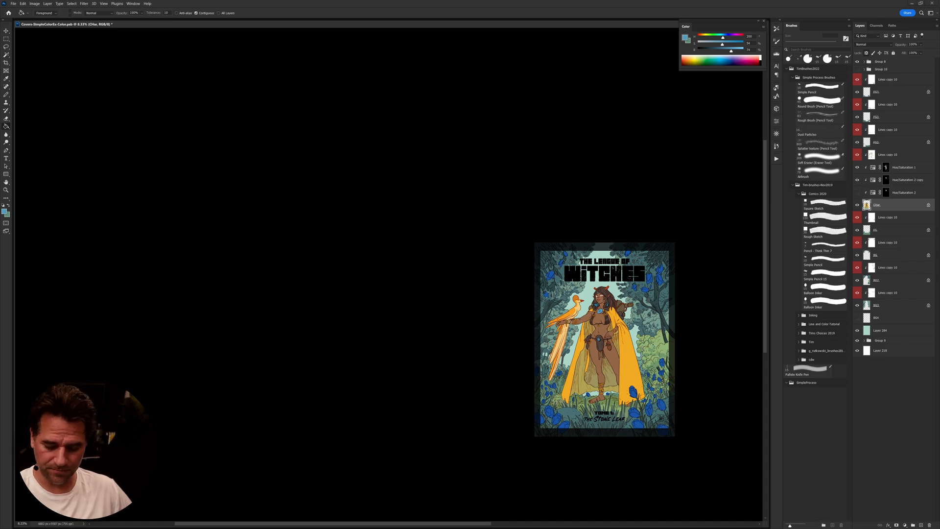
scroll(654, 345, "up", 3)
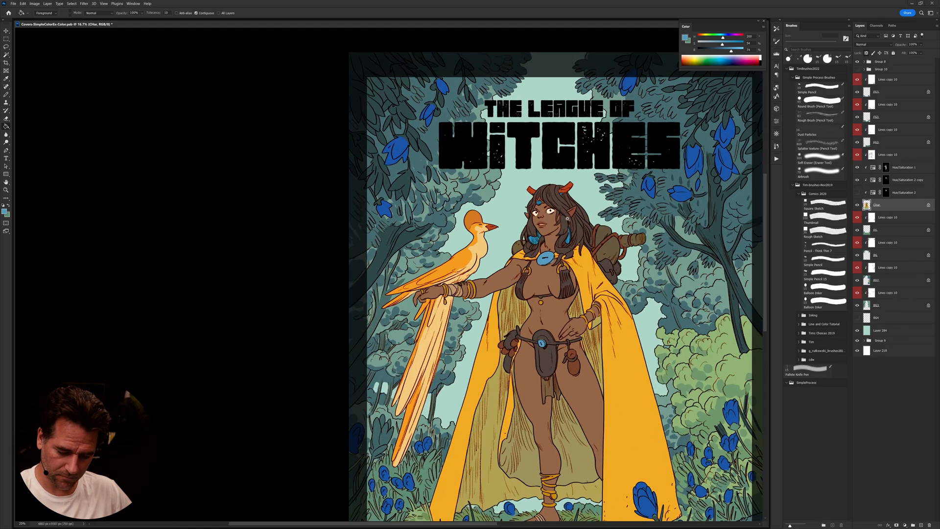
Step: Sample the horns' red, brighten it slightly, and fill both horns with the brighter red
scroll(568, 219, "up", 1)
left_click(570, 186, "alt")
left_click_drag(731, 51, 735, 51)
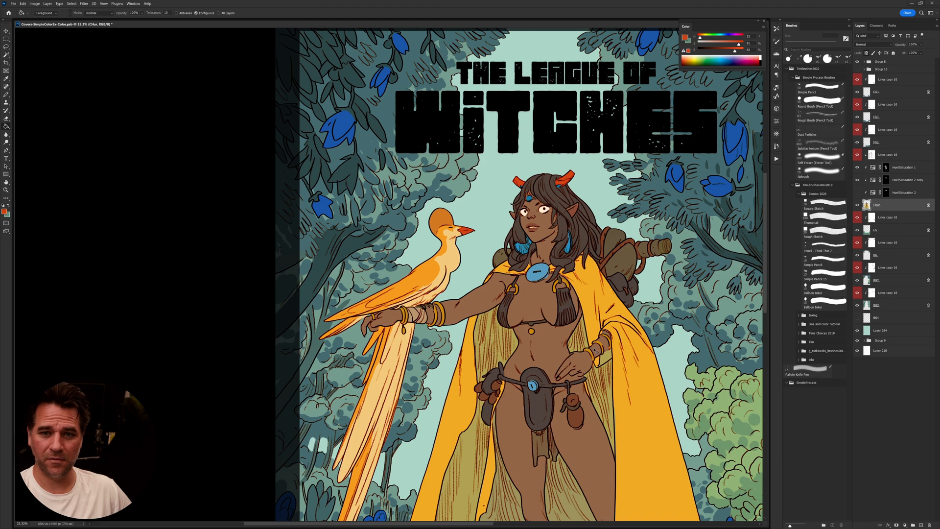
key("b")
mouse_move(623, 287)
left_mouse_down()
mouse_move(654, 229)
mouse_move(650, 239)
left_mouse_up()
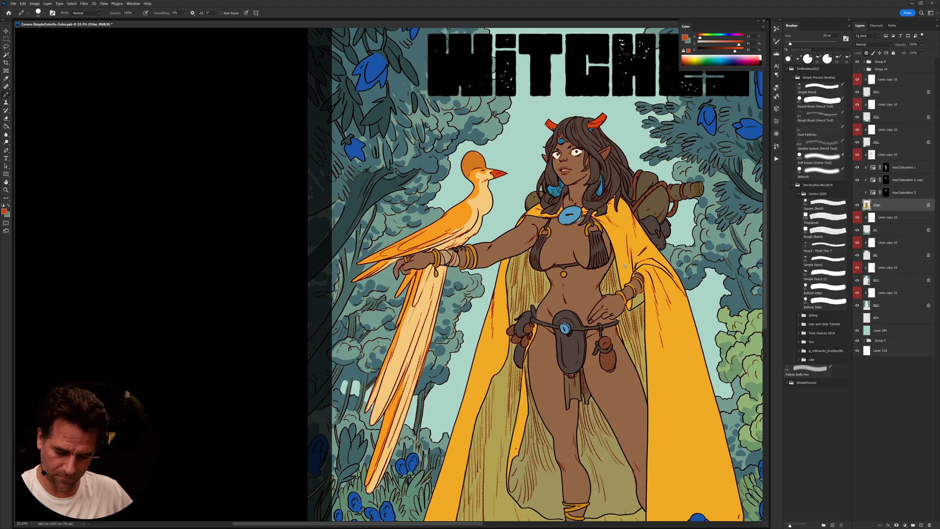
Step: Try filling the cloak brooch with the dark brown sampled from the character's top
scroll(626, 266, "down", 5)
scroll(628, 257, "up", 3)
left_click(619, 251, "alt")
key("g")
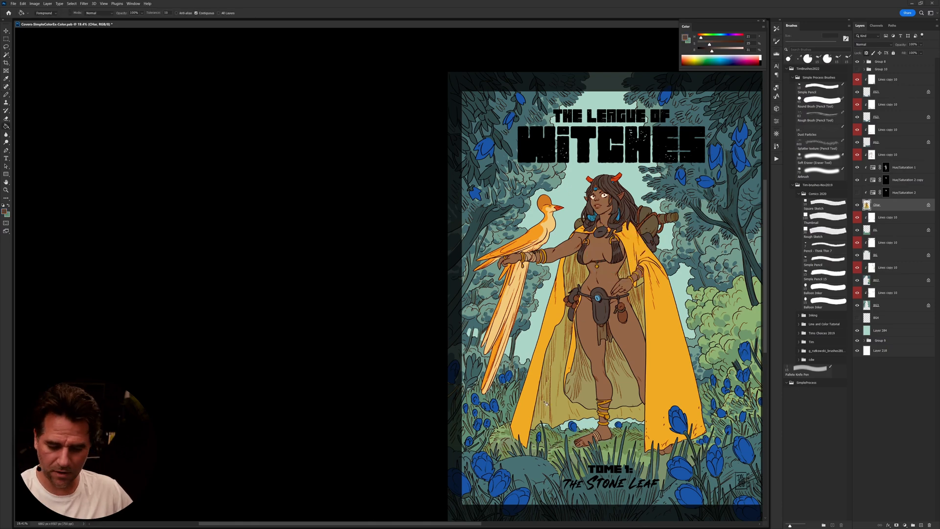
scroll(685, 312, "down", 4)
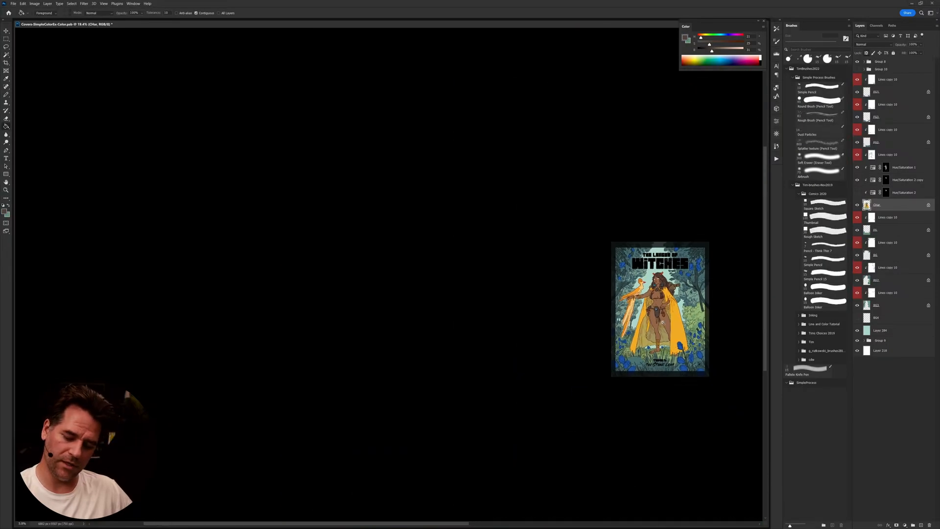
scroll(681, 315, "up", 3)
scroll(681, 315, "up", 3)
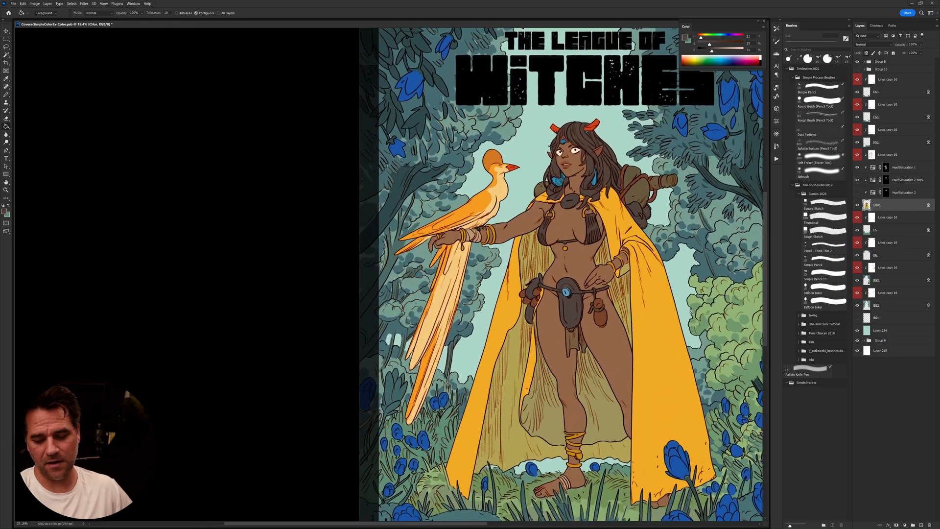
scroll(687, 313, "up", 4)
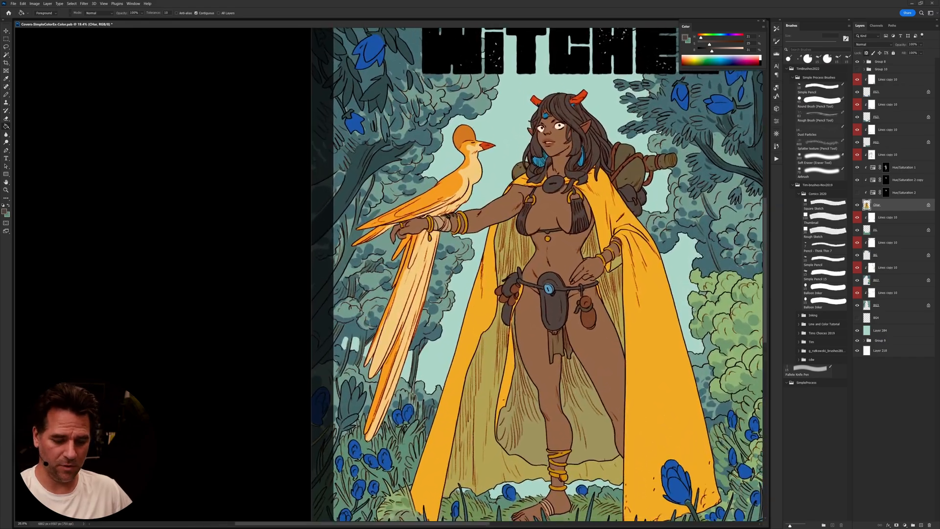
scroll(687, 313, "down", 4)
scroll(688, 312, "up", 8)
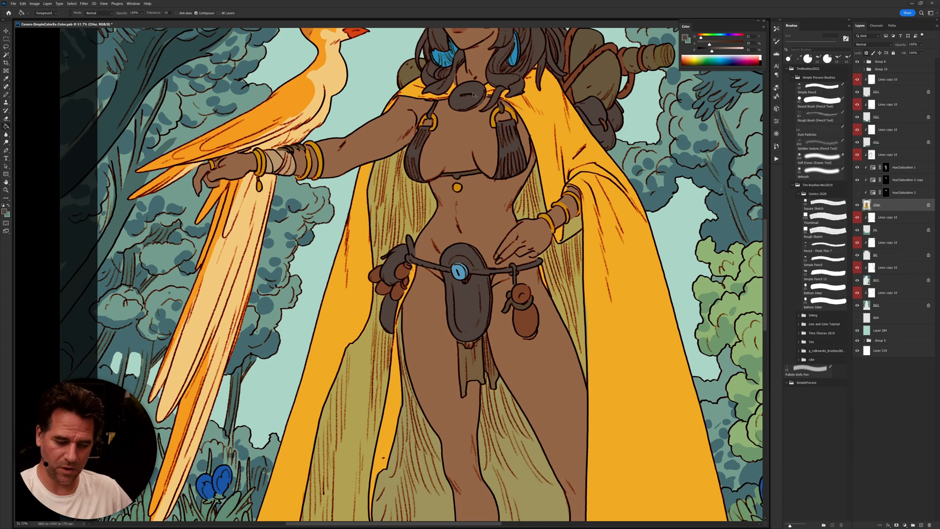
left_click(474, 96)
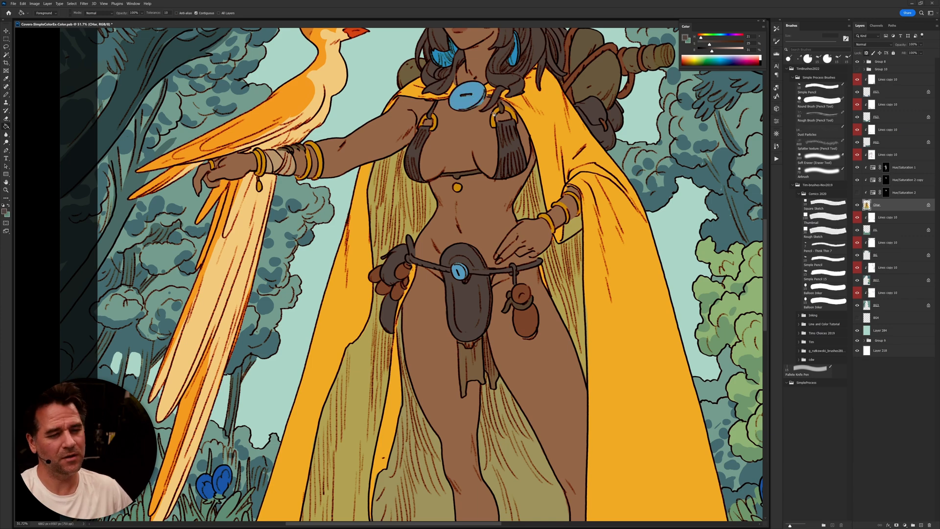
Step: Mute the cloak brooch's blue with a reduced-opacity fill of the sampled dark brown
scroll(653, 224, "down", 15)
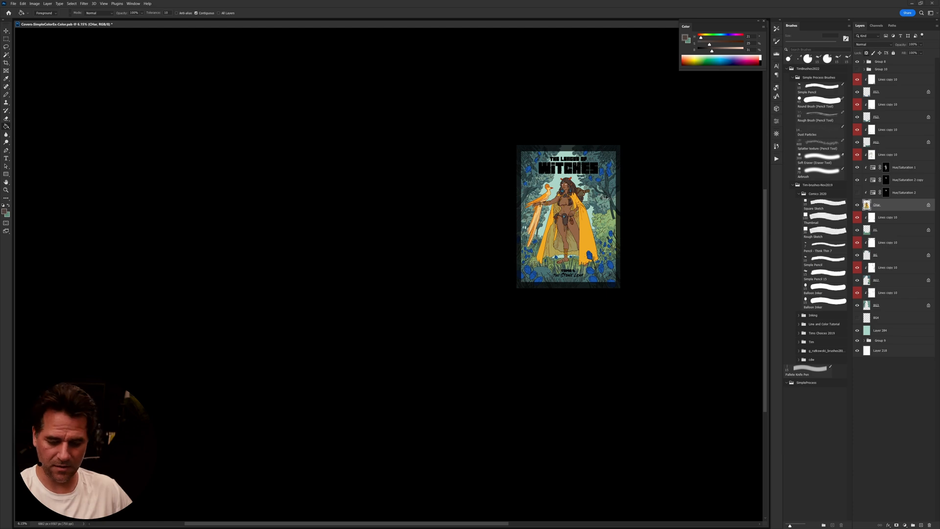
scroll(569, 195, "up", 2)
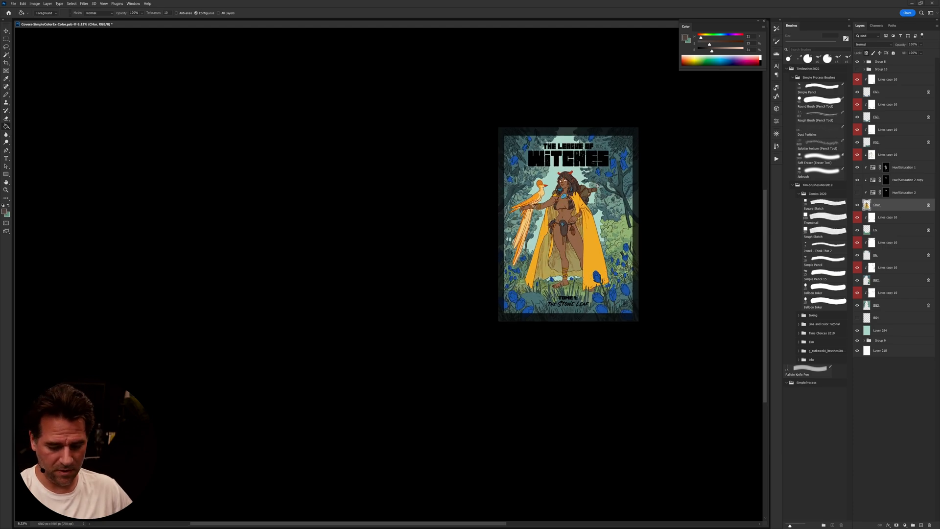
scroll(597, 186, "up", 5)
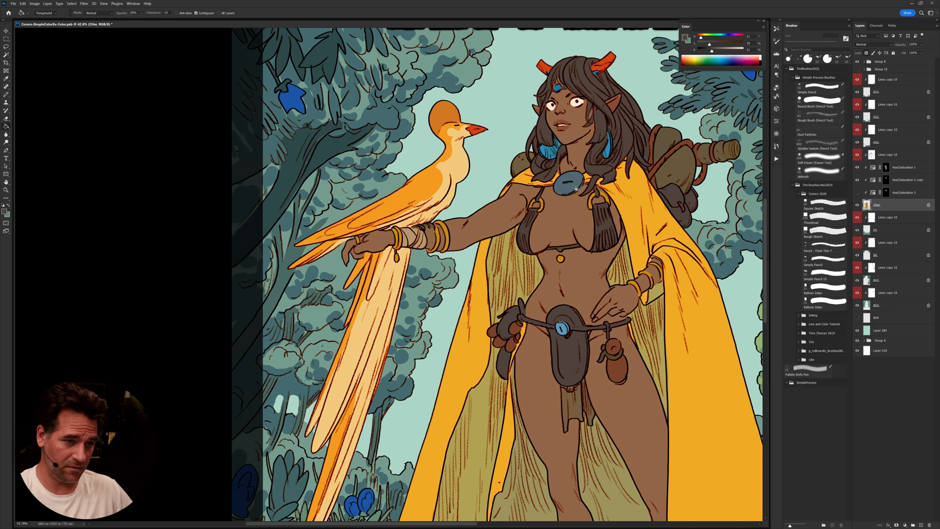
scroll(576, 214, "down", 5)
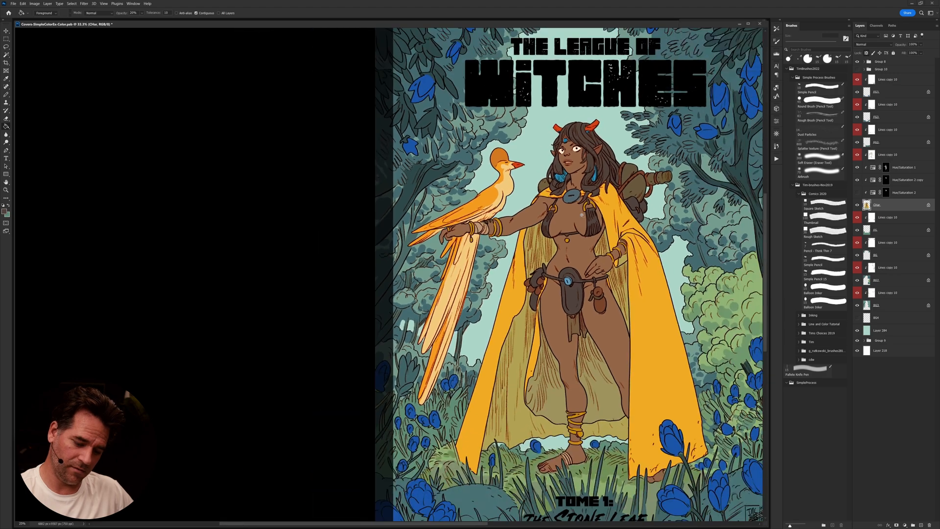
scroll(591, 245, "down", 1)
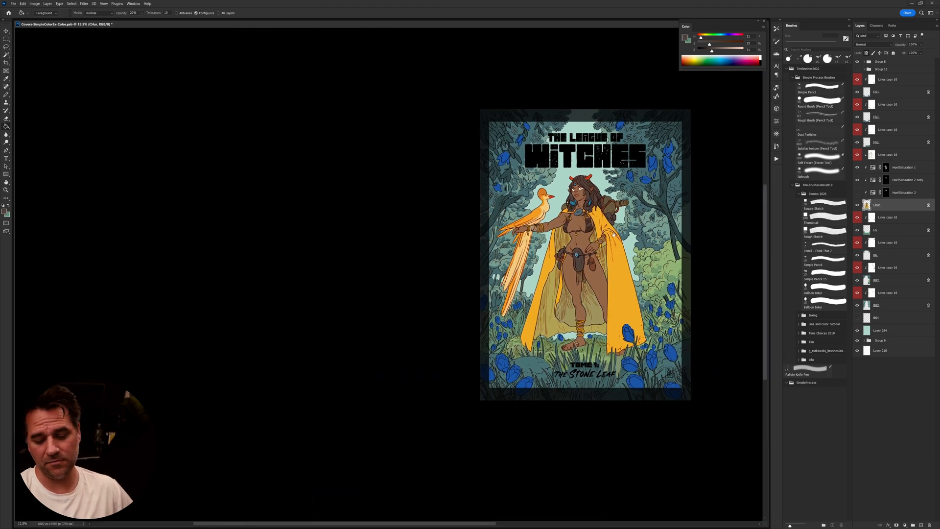
Step: Sample the cloak brooch's muted blue and fill the round belt ornament with it
scroll(592, 239, "up", 2)
scroll(577, 265, "up", 1)
left_click(571, 174, "alt")
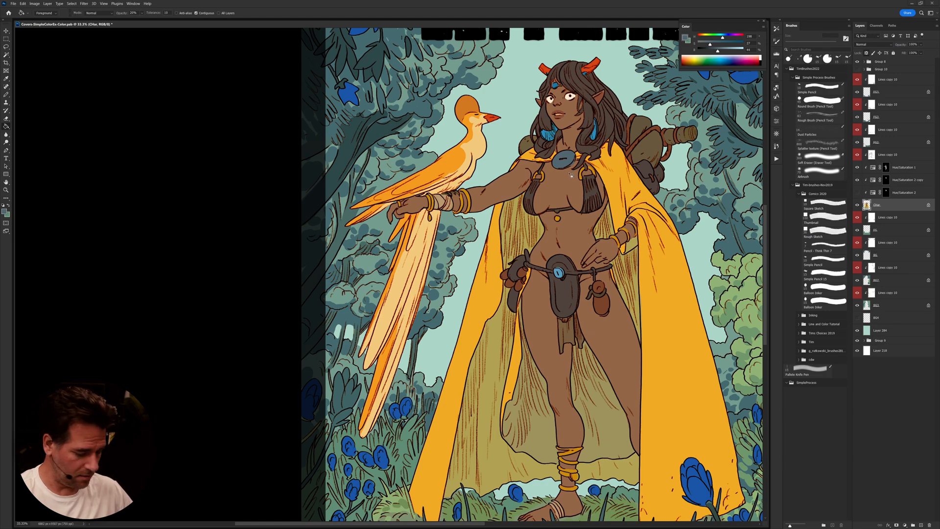
left_click(561, 276)
Step: Isolate the character color layer and select all reddish-brown straps and pouches with the Magic Wand, Contiguous turned off
left_click_drag(587, 334, 590, 387)
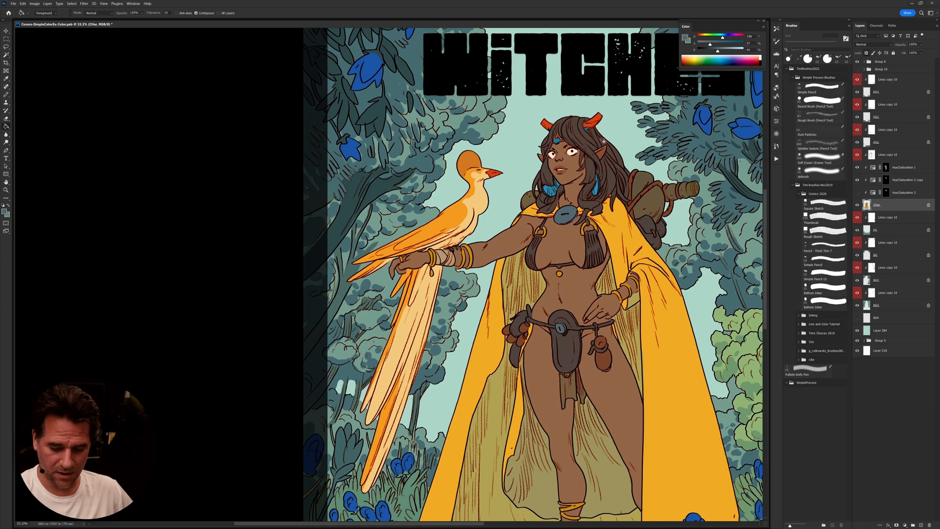
scroll(625, 256, "down", 3)
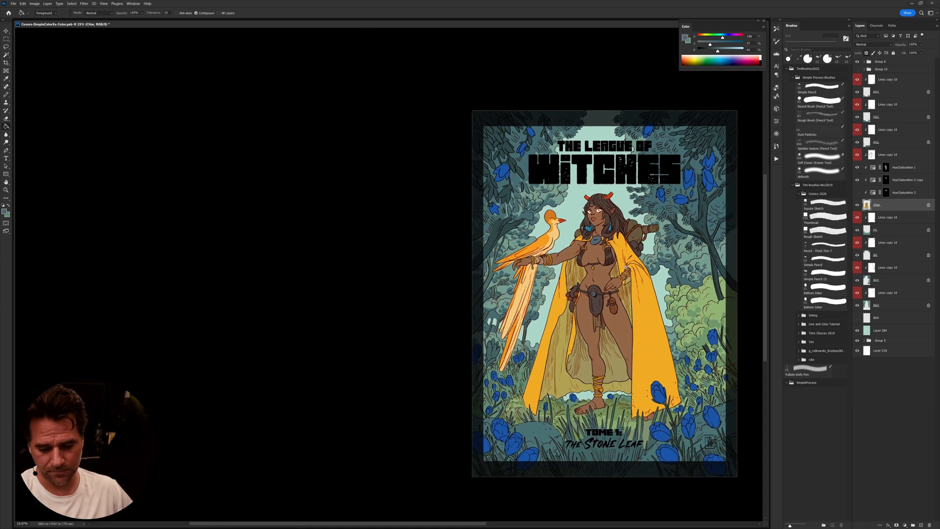
left_click_drag(645, 285, 664, 275)
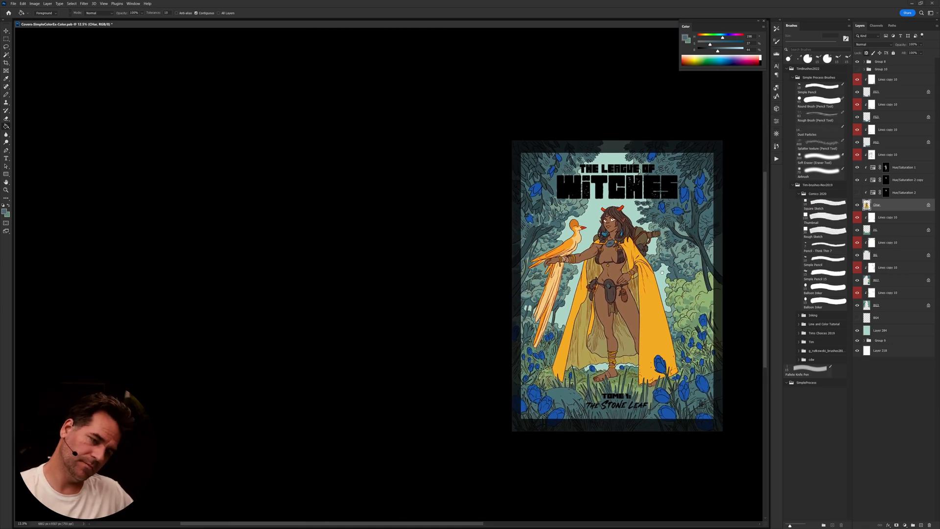
scroll(639, 294, "down", 3)
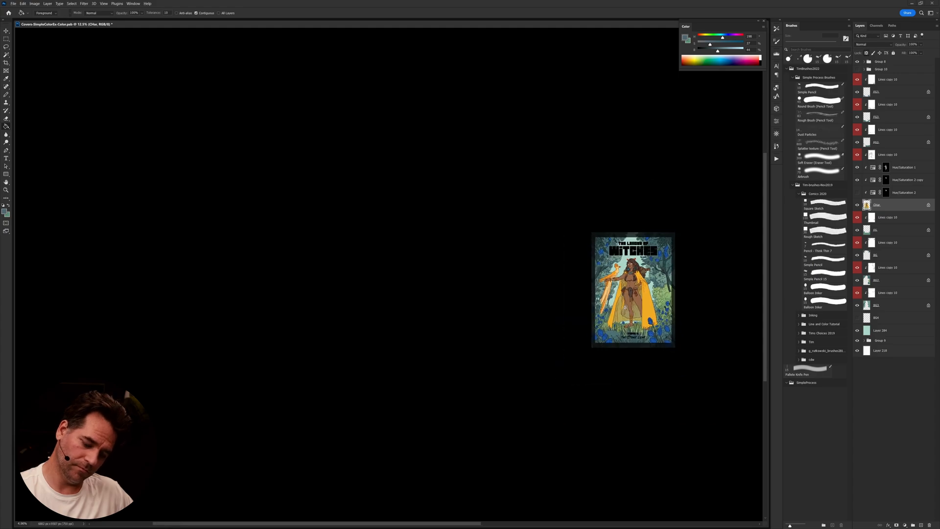
scroll(648, 284, "up", 6)
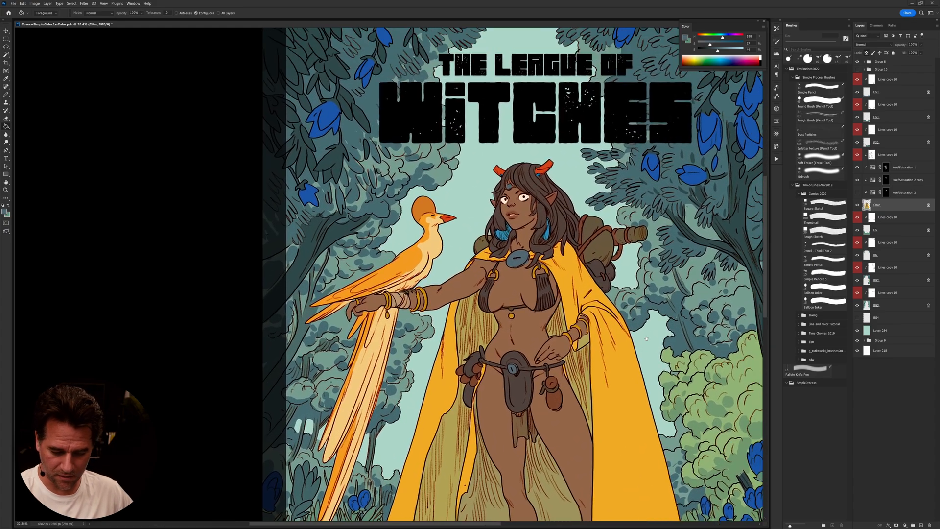
left_click_drag(647, 338, 661, 261)
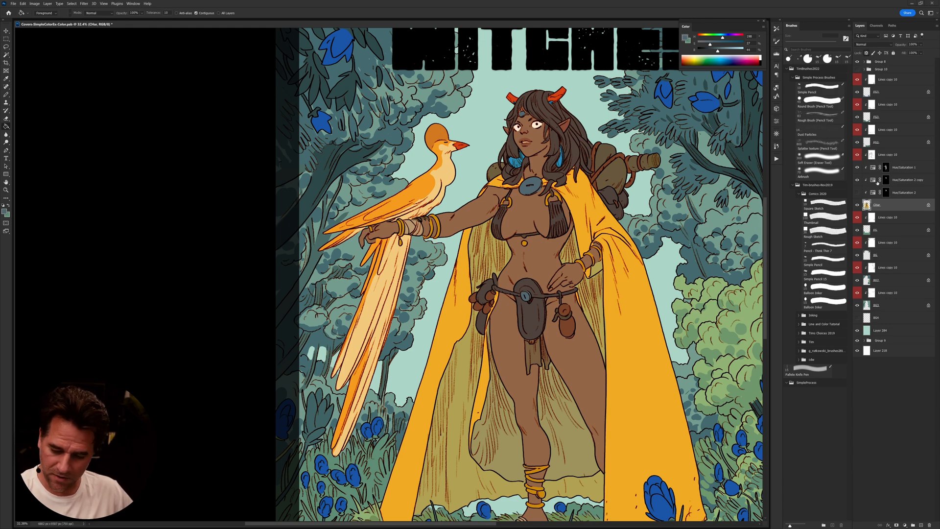
left_click(858, 205, "alt")
key("e")
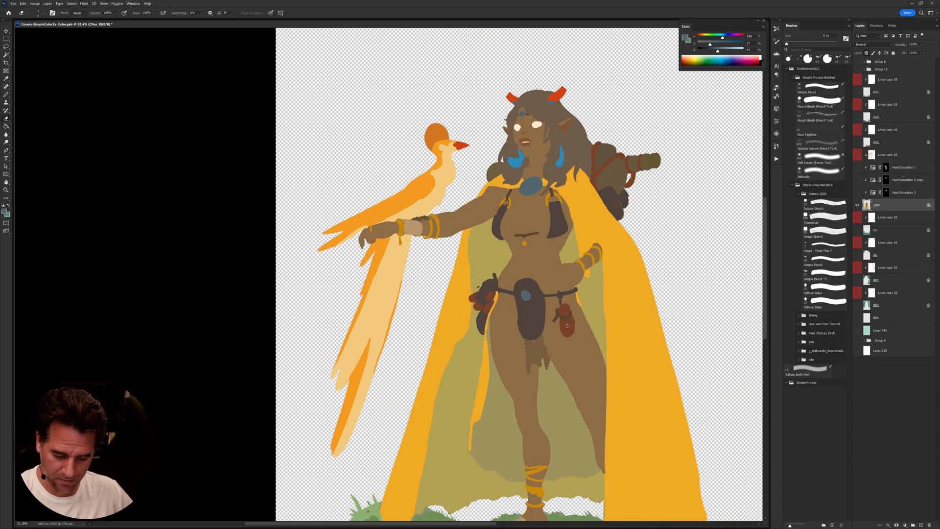
key("w")
left_click(186, 14)
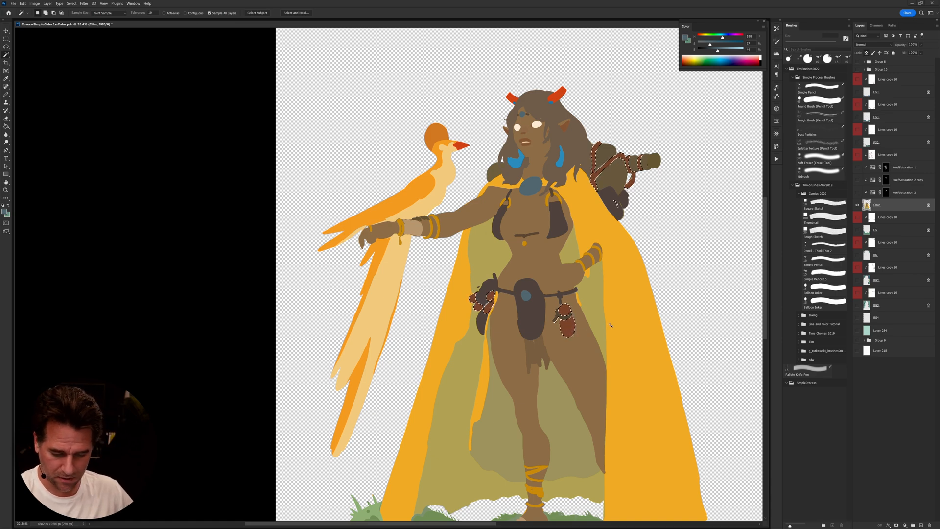
Step: Show all layers again, darken the belt pouches with the top's dark brown using a 175 px brush at 30% opacity, and clear the selection
left_click(858, 205, "alt")
key("b")
left_click(559, 216, "alt")
key("3")
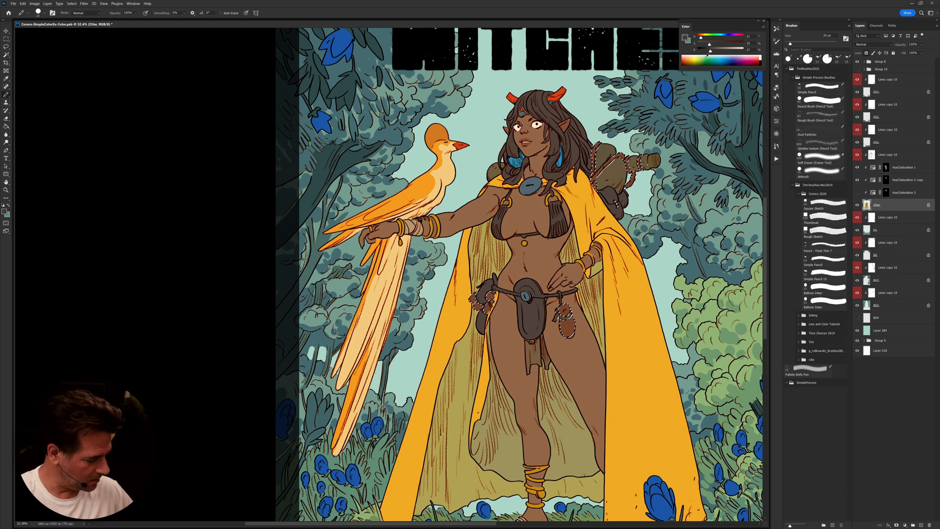
key("bracketright")
key("bracketright")
key("bracketright")
key("bracketright")
key("bracketright")
key("bracketright")
key("bracketright")
key("bracketright")
key("bracketright")
key("bracketright")
key("bracketright")
mouse_move(565, 312)
left_mouse_down()
mouse_move(564, 338)
mouse_move(566, 324)
left_mouse_up()
key("ctrl+d")
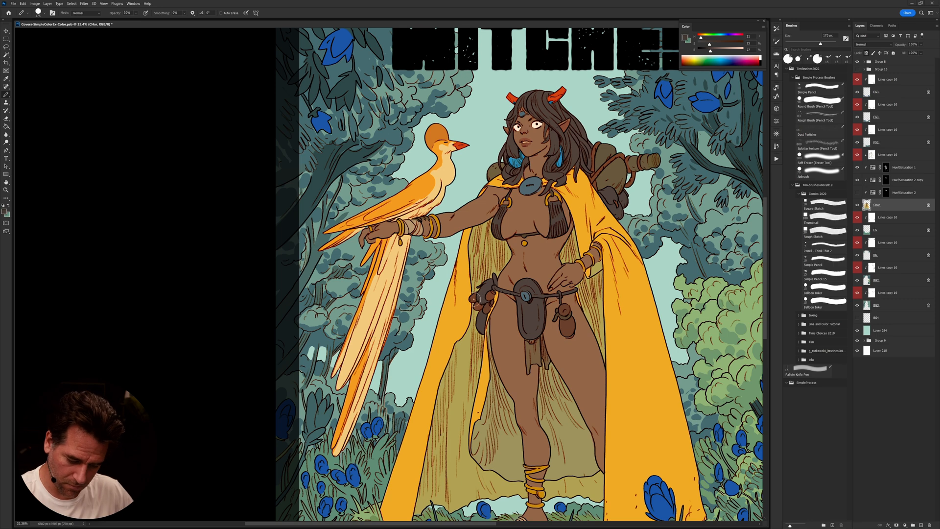
left_click(485, 292, "alt")
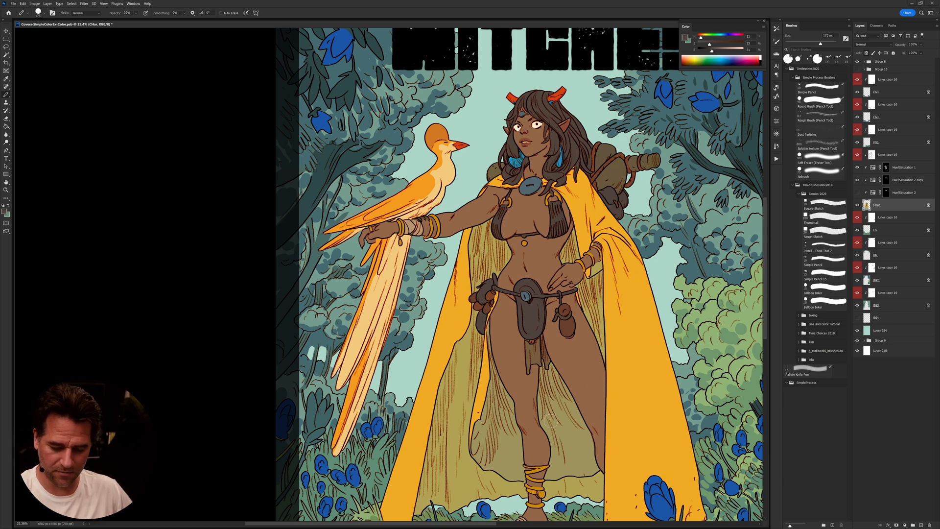
Step: Sample the brooch's muted blue and paint the small ankle ornament with a 75 px brush at 100% opacity
left_click_drag(615, 358, 610, 280)
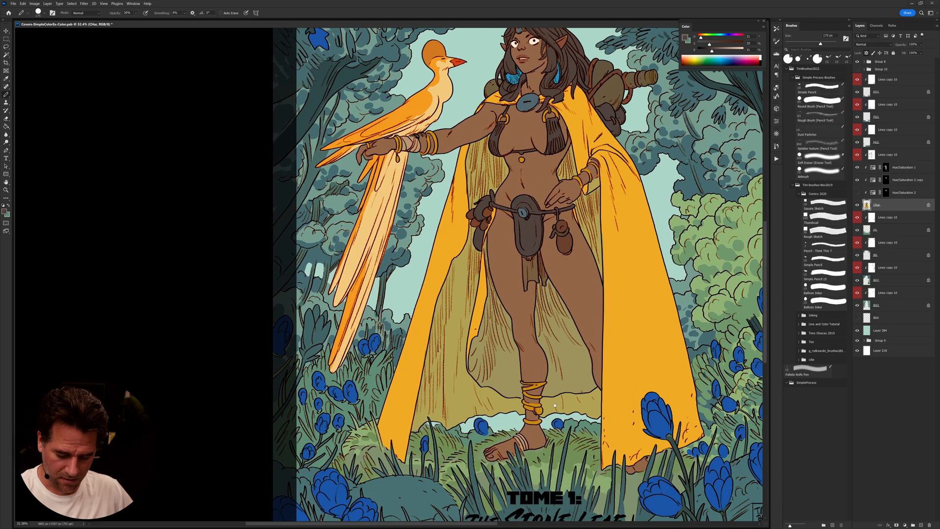
left_click(532, 98, "alt")
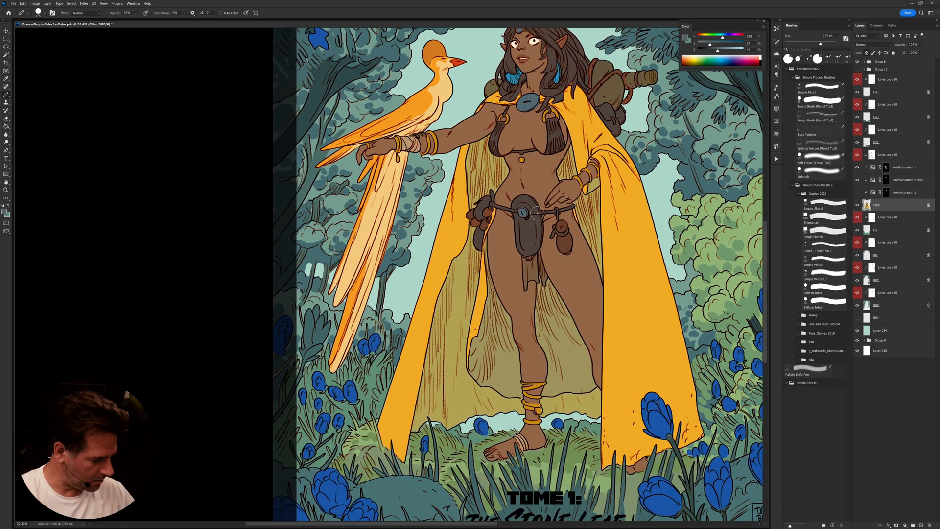
key("0")
key("bracketleft")
key("bracketleft")
key("bracketleft")
key("bracketleft")
key("bracketleft")
key("bracketleft")
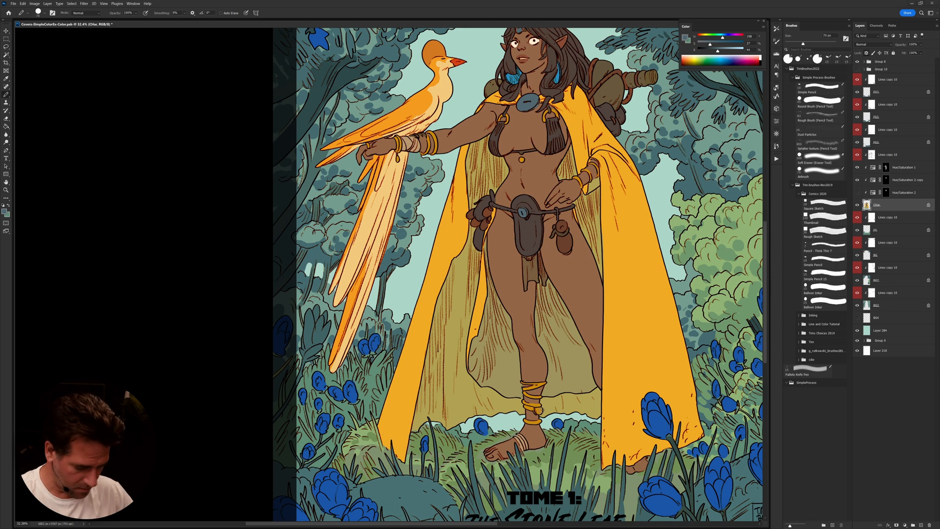
left_click(540, 412)
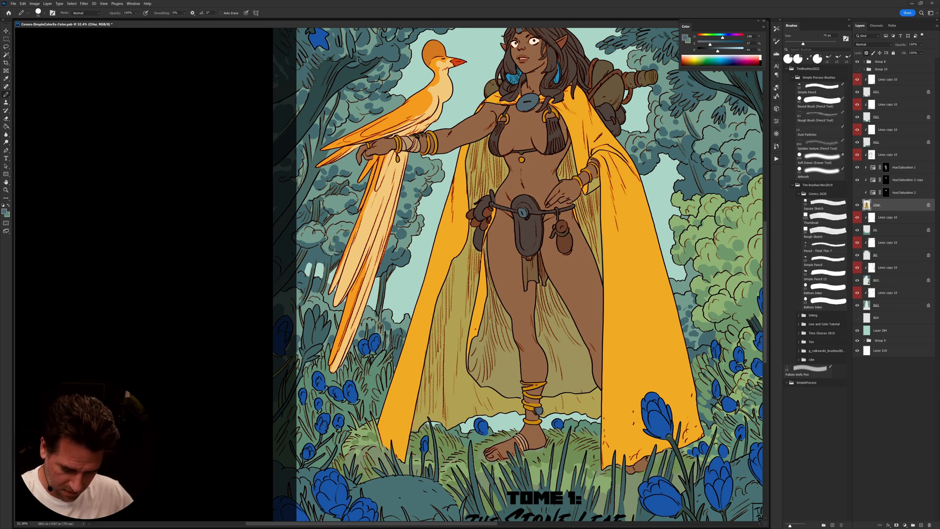
Step: Sample the top's dark brown and touch up the belt beside the character's hand at 60% opacity
left_click_drag(599, 313, 610, 373)
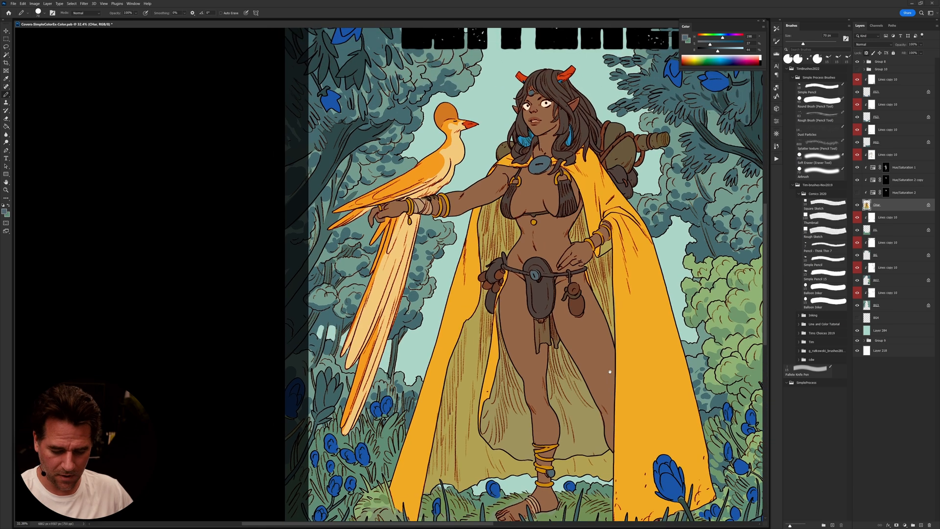
left_click(568, 250, "alt")
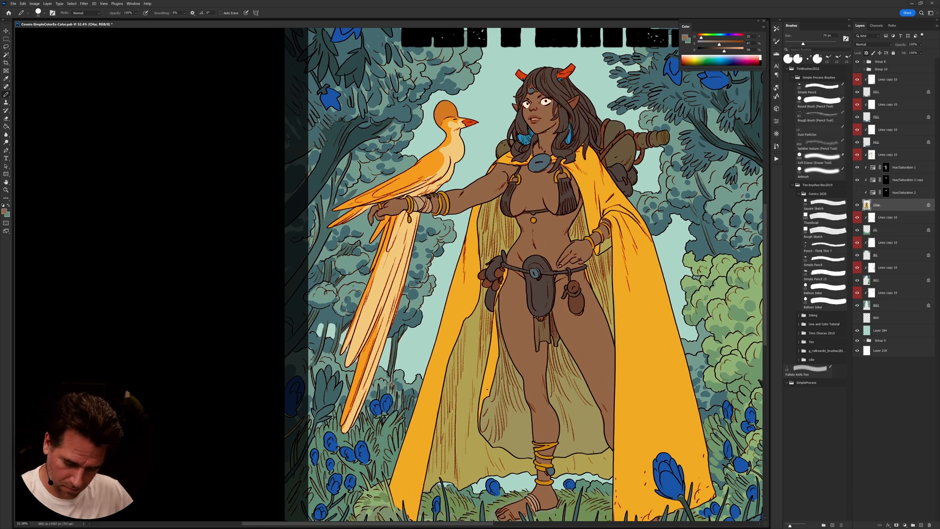
left_click(571, 194, "alt")
key("6")
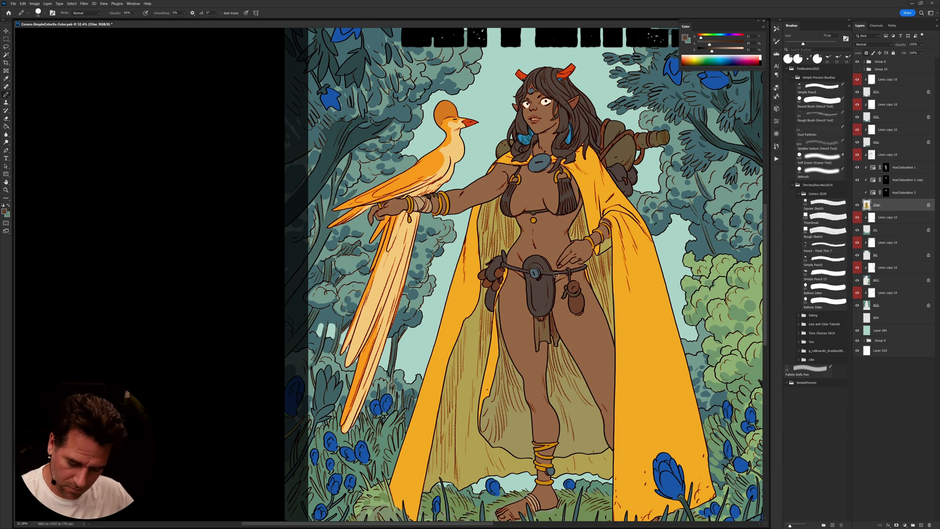
left_click_drag(560, 266, 559, 268)
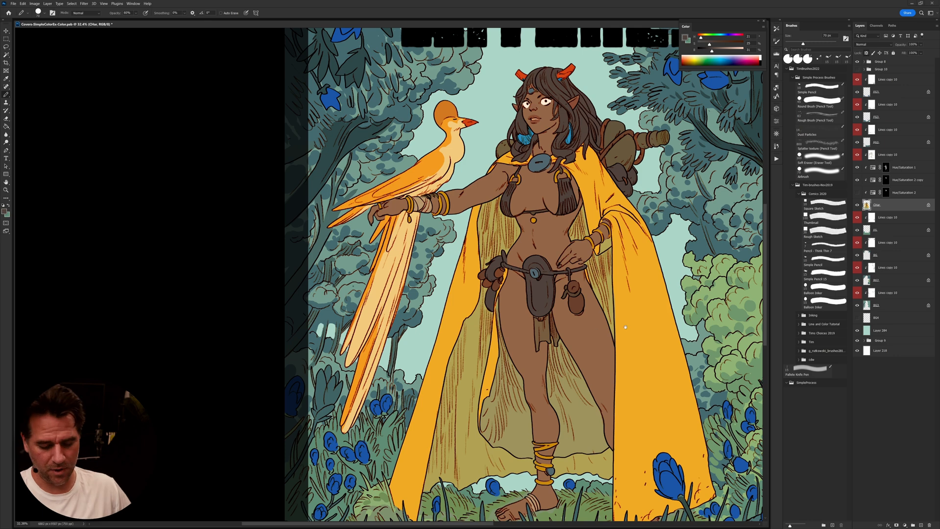
Step: Save the cover document and view the whole page
scroll(609, 399, "up", 3)
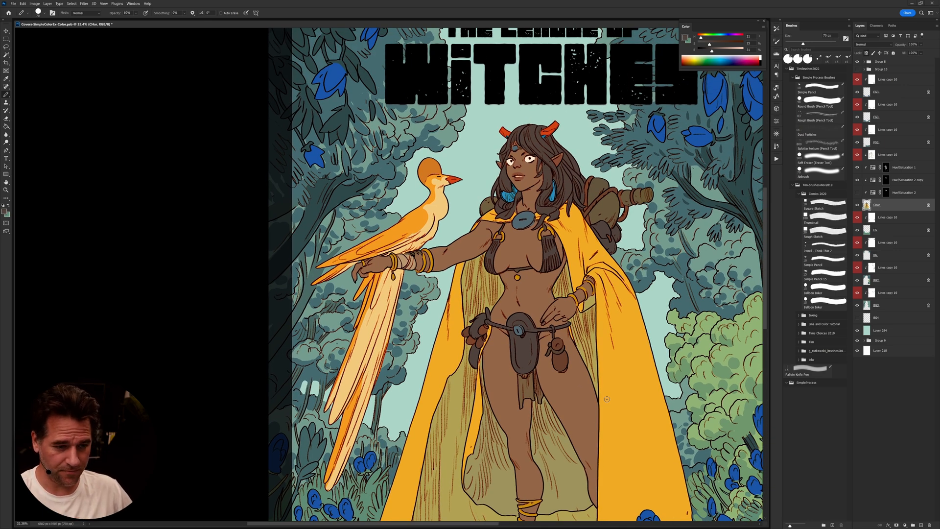
key("ctrl+s")
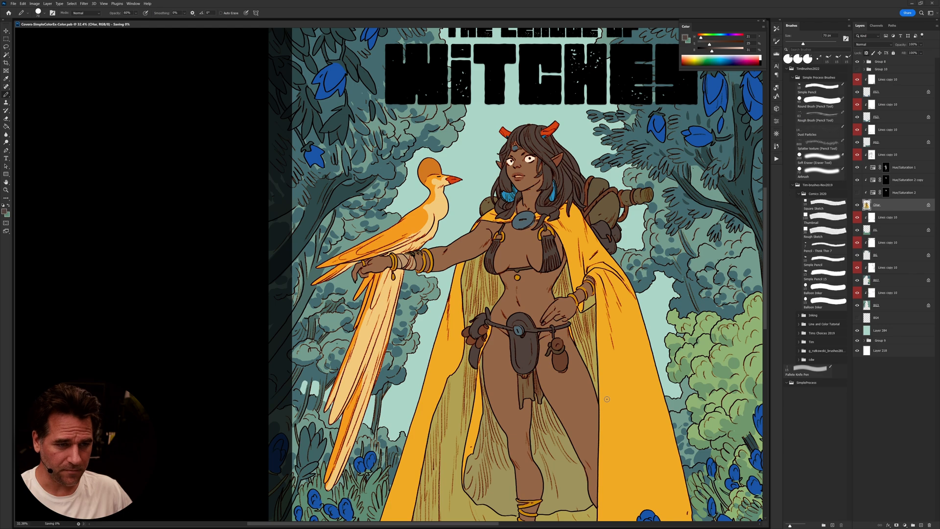
scroll(687, 371, "right", 1)
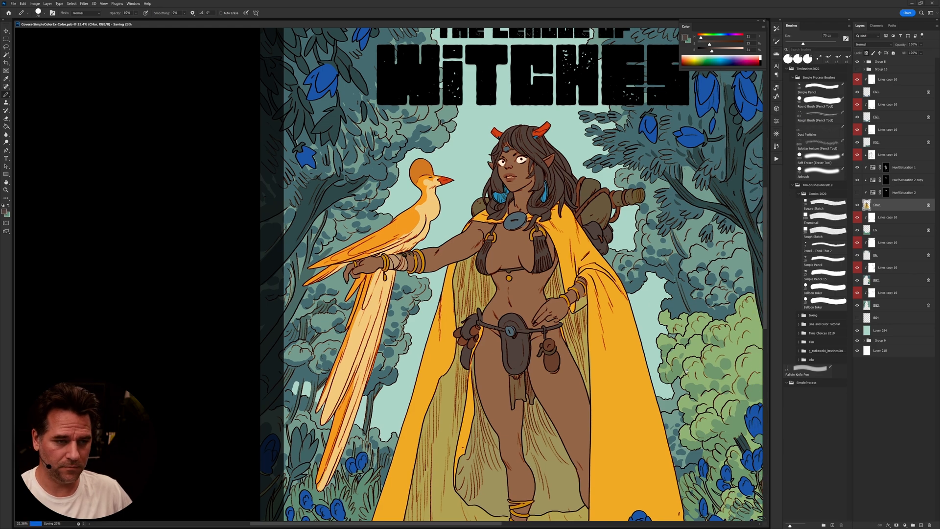
scroll(648, 381, "down", 5)
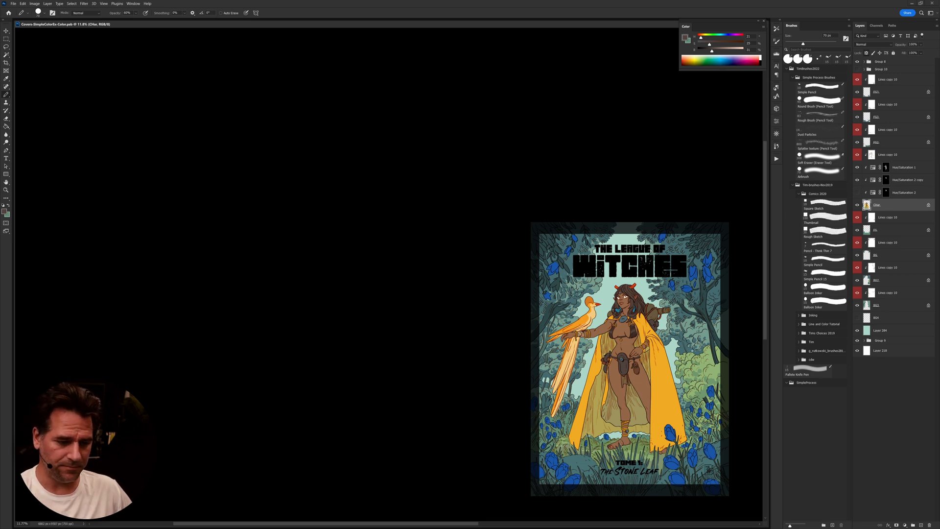
Step: Toggle the Hue/Saturation adjustment affecting the character's hair off and on to compare the colors
left_click_drag(684, 390, 662, 342)
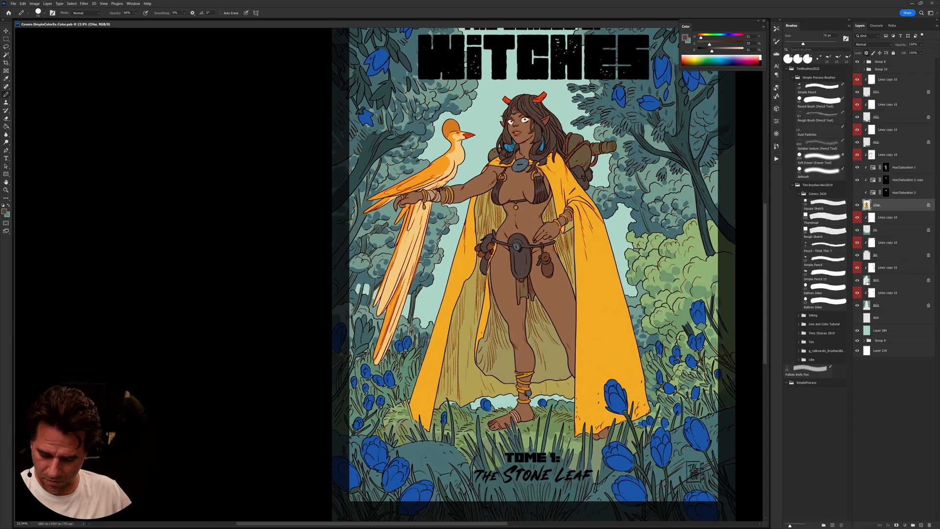
left_click(865, 282)
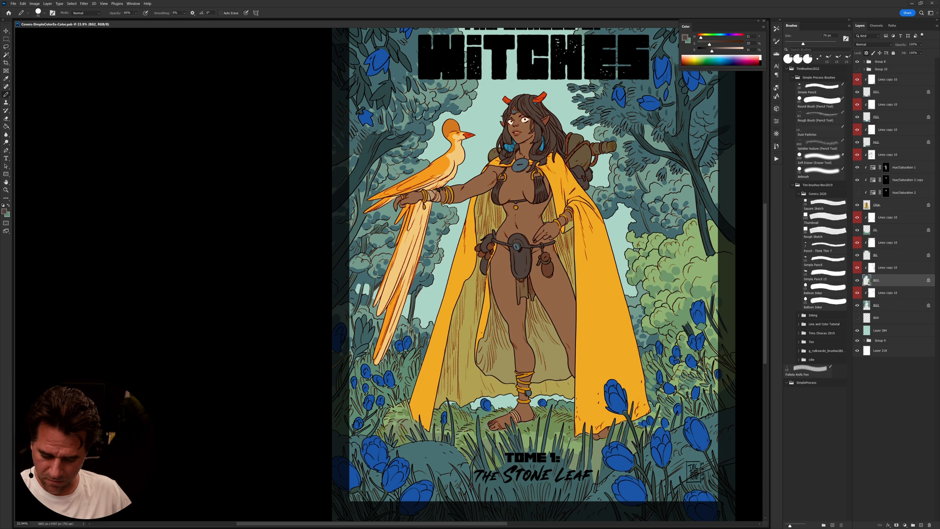
key("alt+bracketleft")
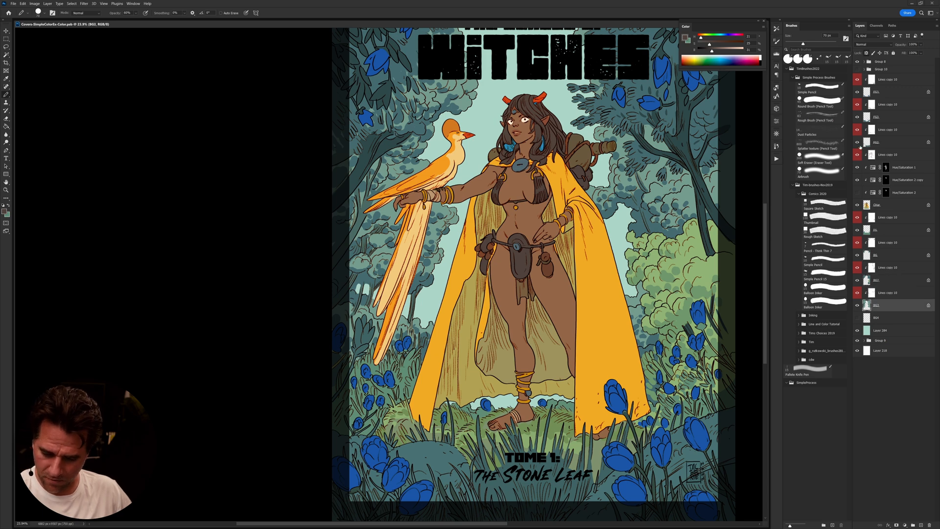
left_click(858, 180)
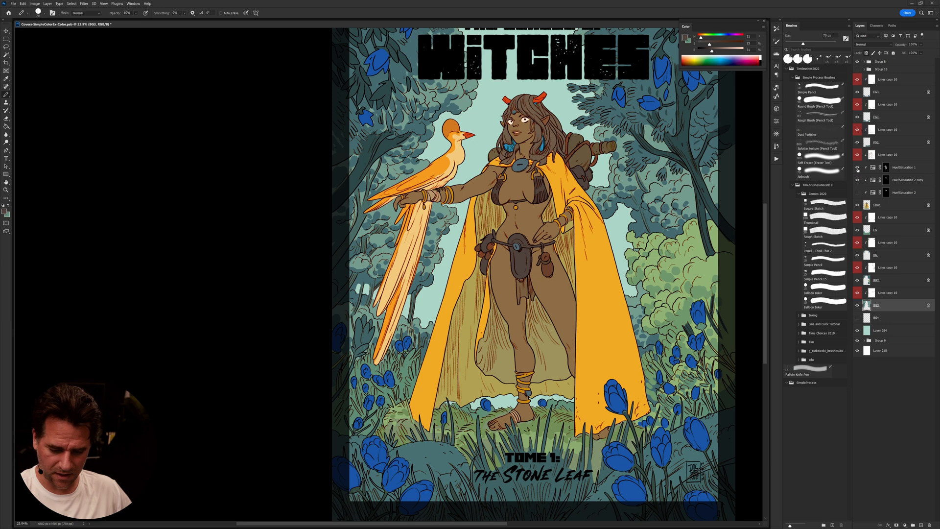
left_click(858, 177)
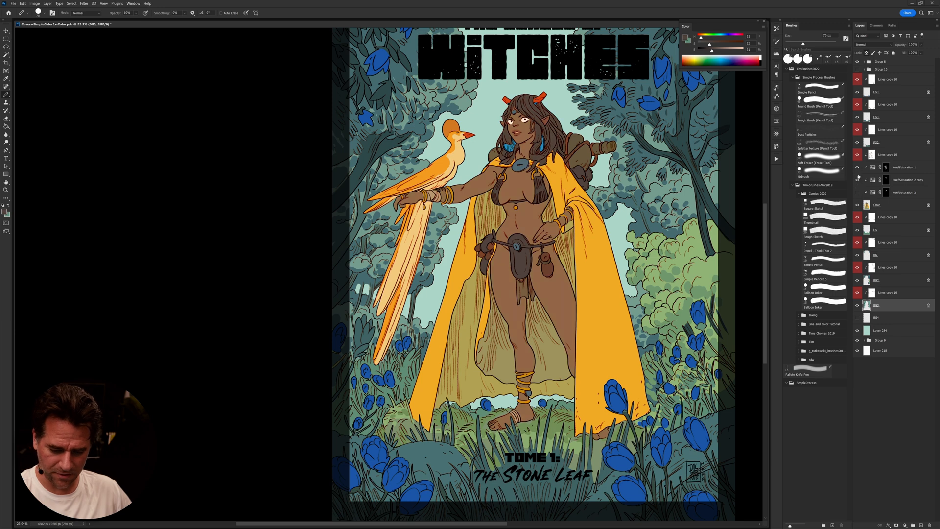
Step: On the foreground plant layer, fill the uncolored tulip beneath the bird's tail with the blue sampled from the flowers
left_click(866, 143)
left_click(857, 142)
left_click(857, 143)
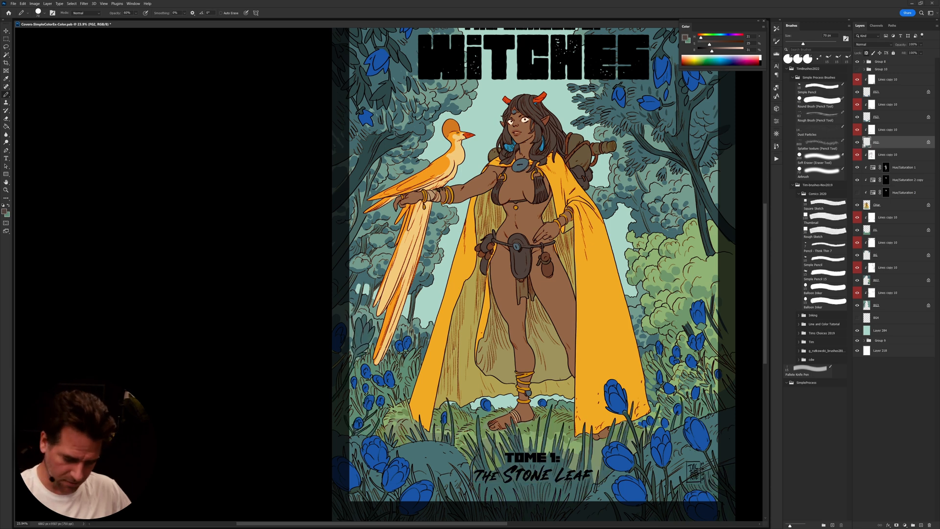
left_click(365, 350, "alt")
key("g")
left_click(365, 348)
key("b")
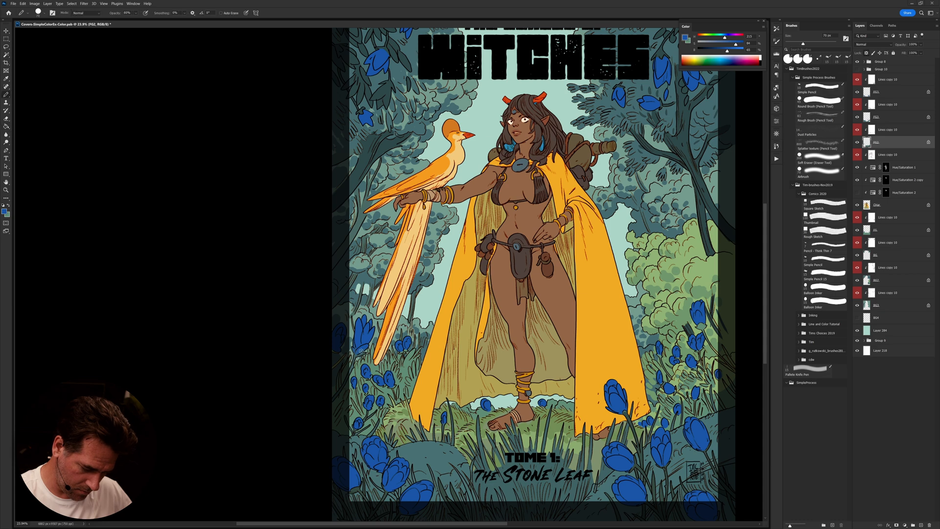
key("g")
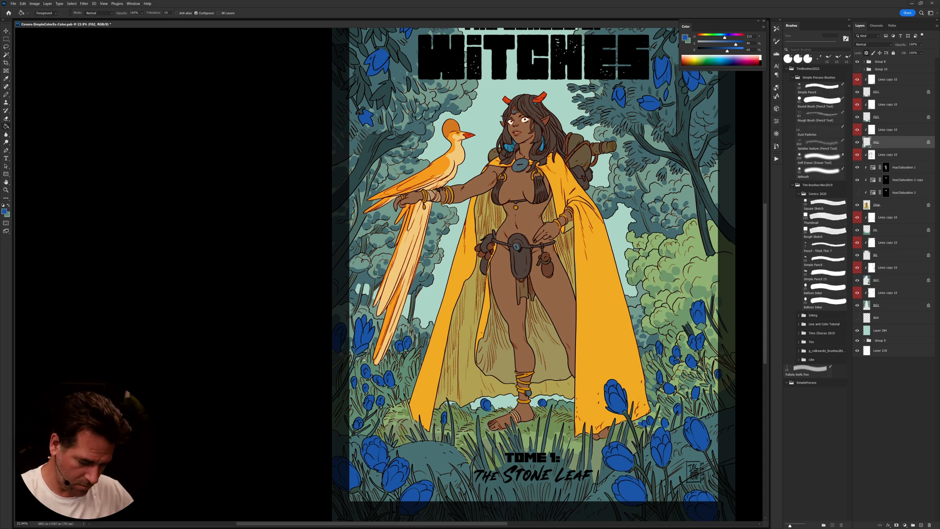
key("b")
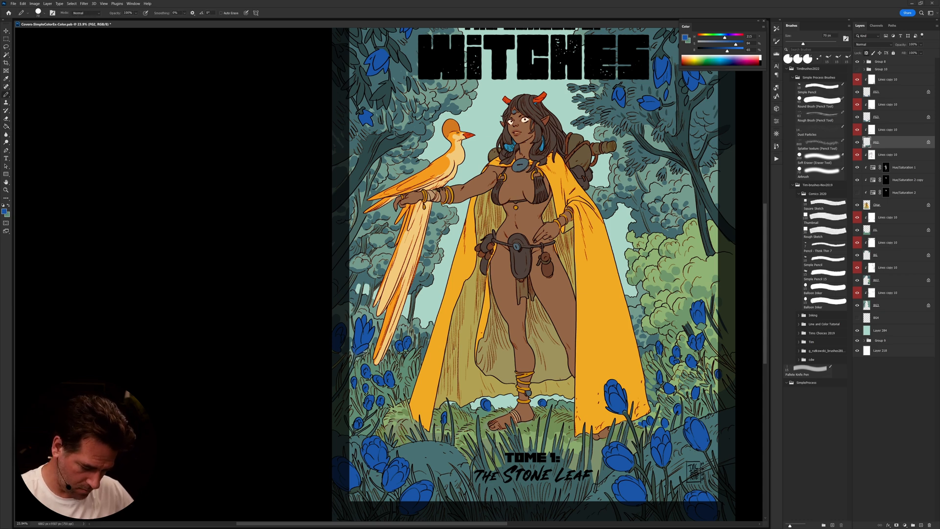
Step: Sample the grass green and isolate the foreground plant layer to check its flats before showing all layers again
left_click_drag(686, 467, 666, 435)
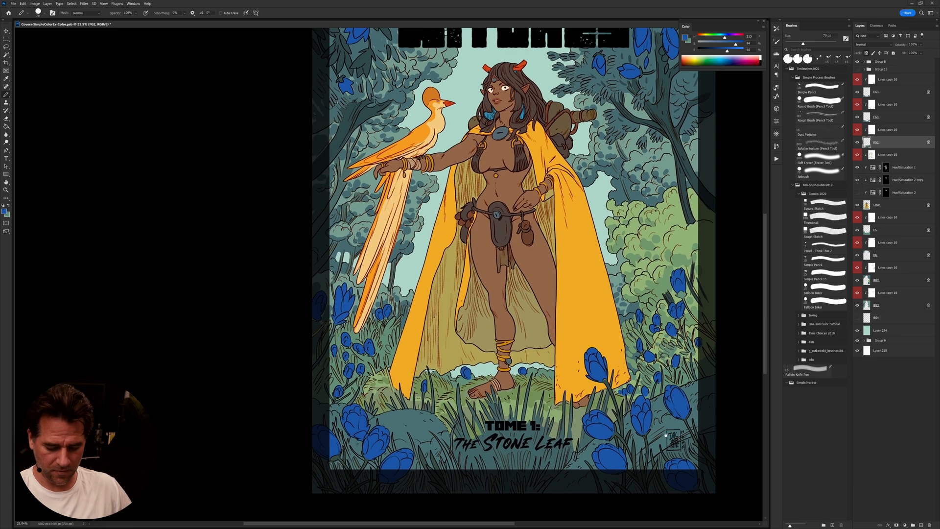
left_click(538, 392, "alt")
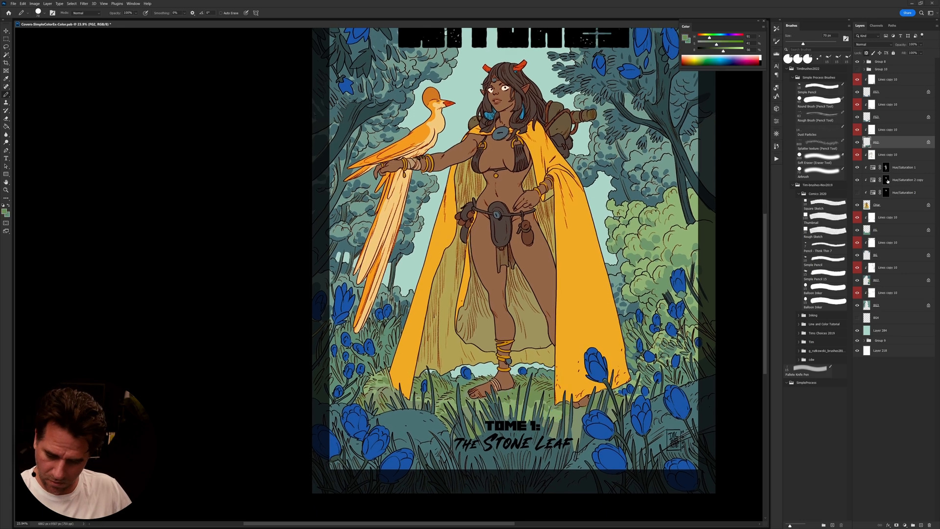
left_click(857, 143, "alt")
left_click(857, 143, "alt")
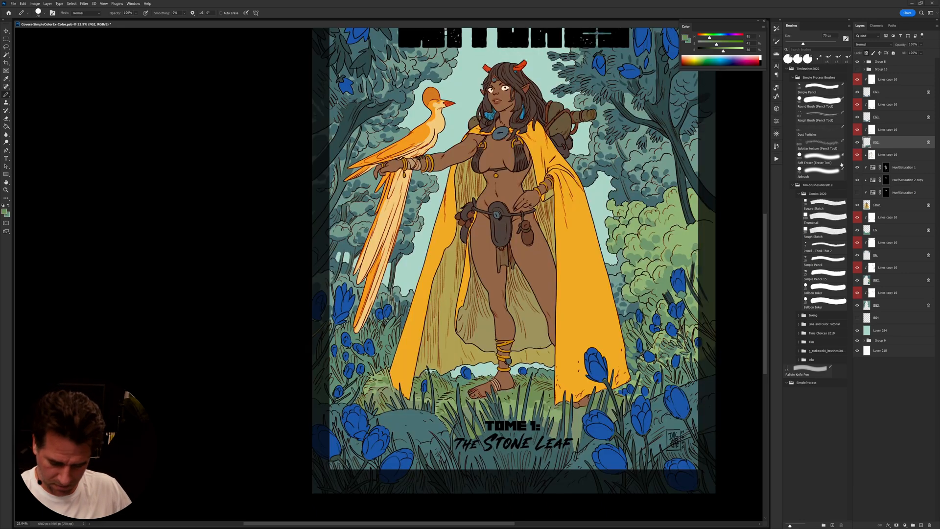
key("c")
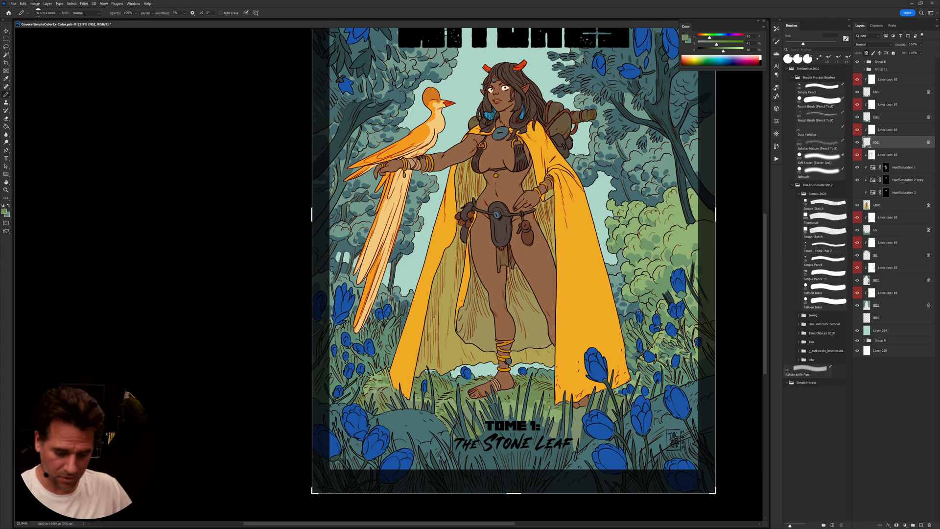
key("f")
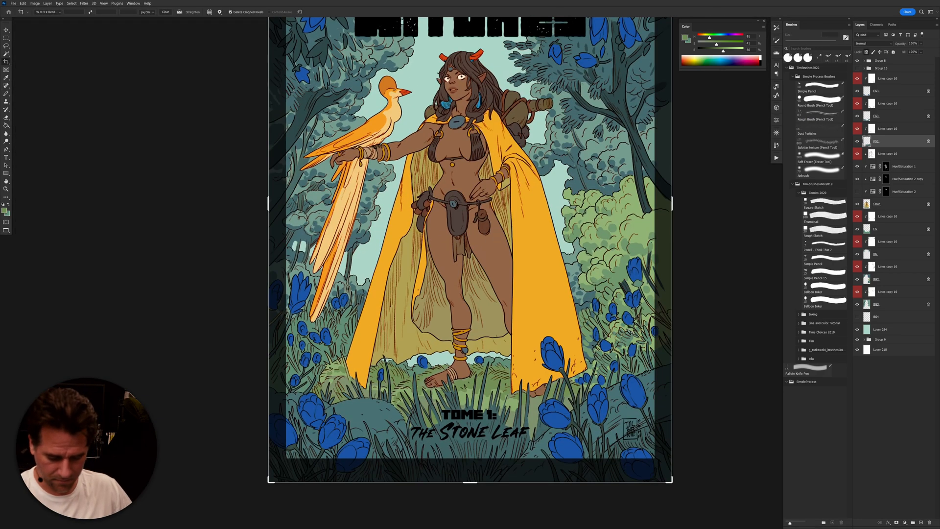
key("f")
key("f")
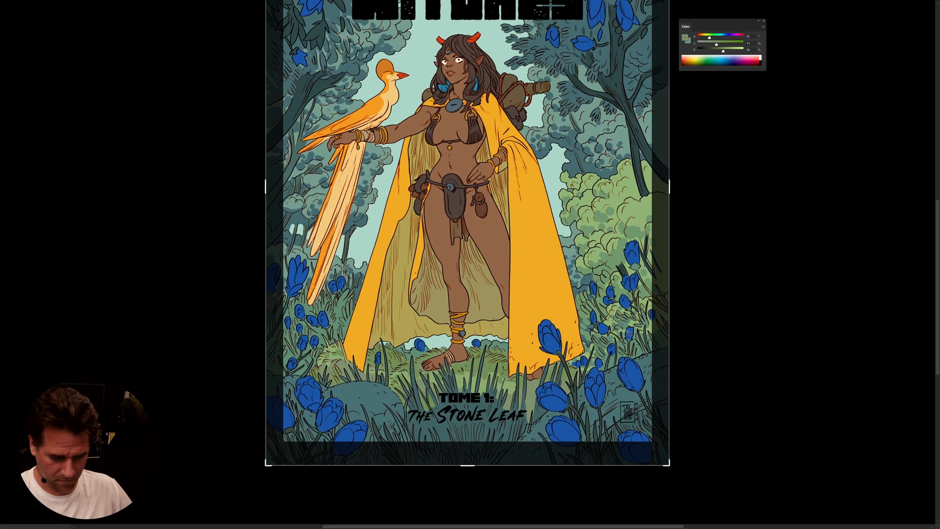
key("f")
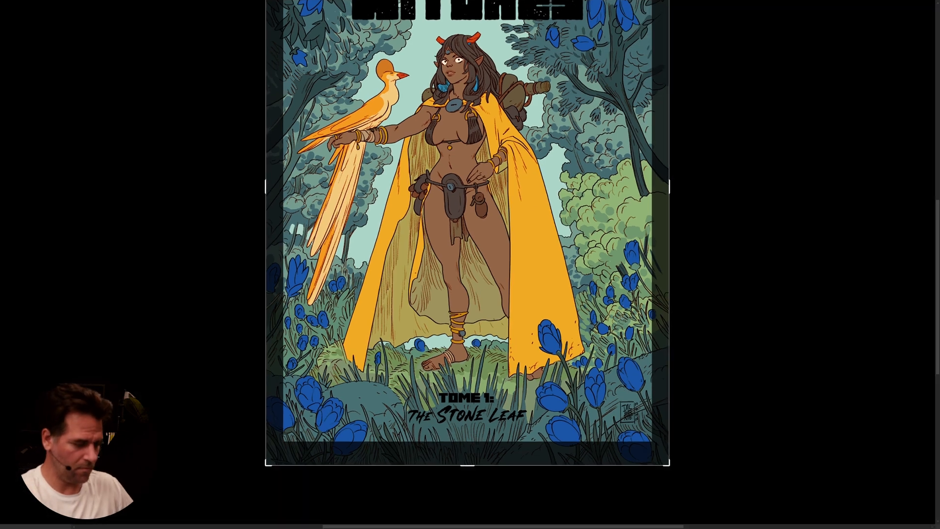
key("f")
Step: Narrow the cover window to reveal the color rough, and sample the rough's dark foreground green
left_click_drag(14, 29, 440, 100)
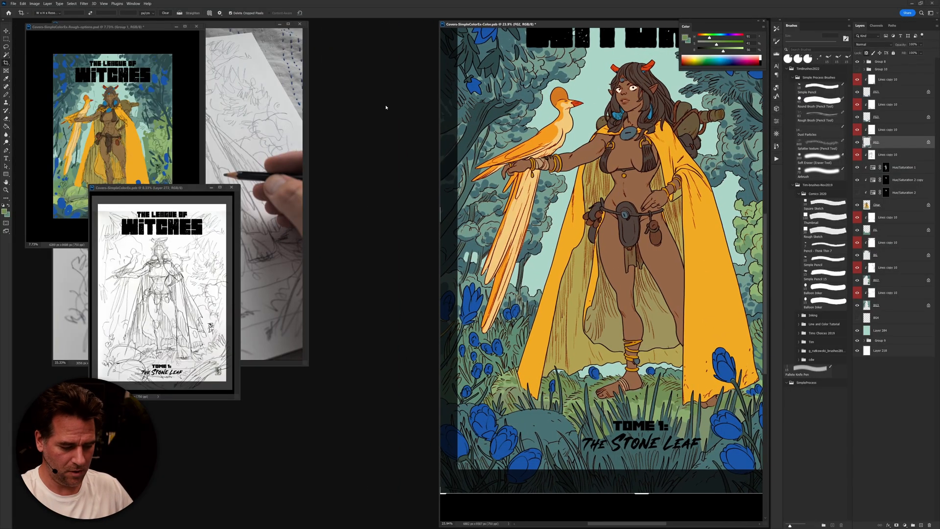
left_click(180, 146)
key("b")
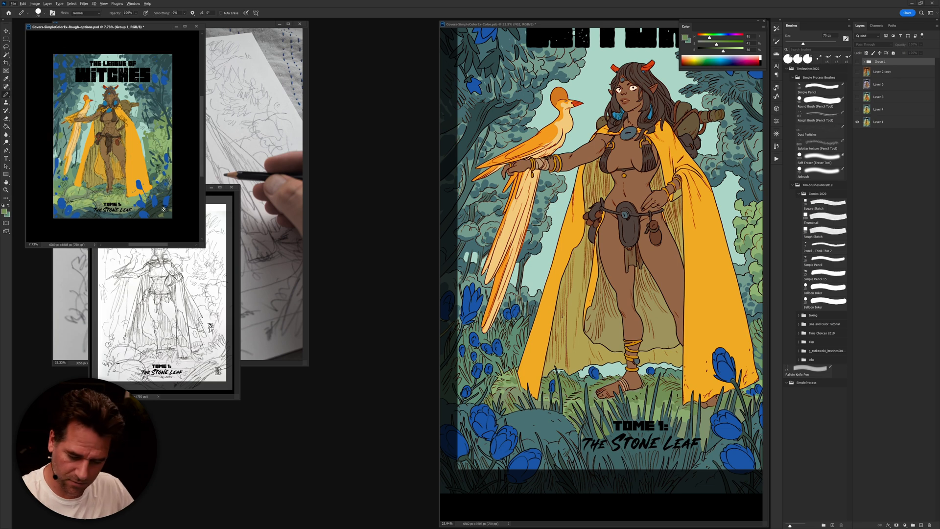
left_click(632, 225, "alt")
left_click(678, 104, "alt")
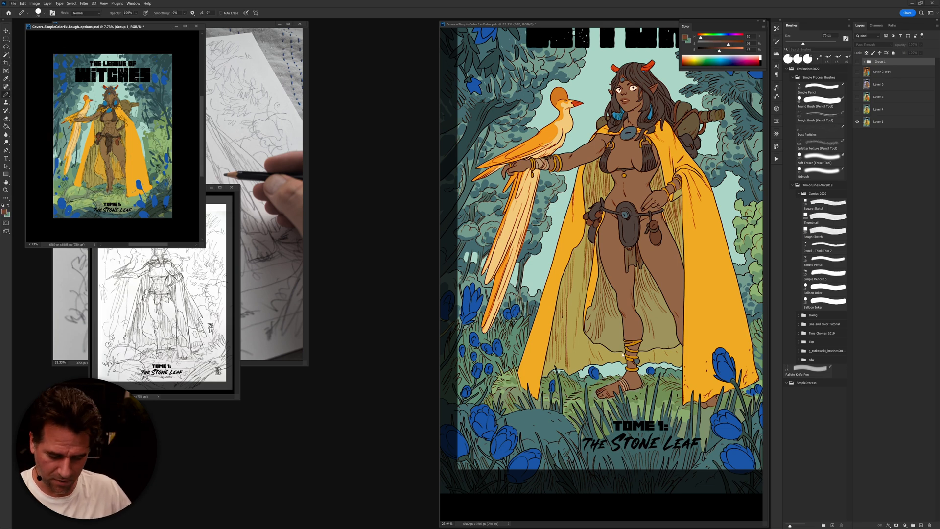
left_click(151, 211, "alt")
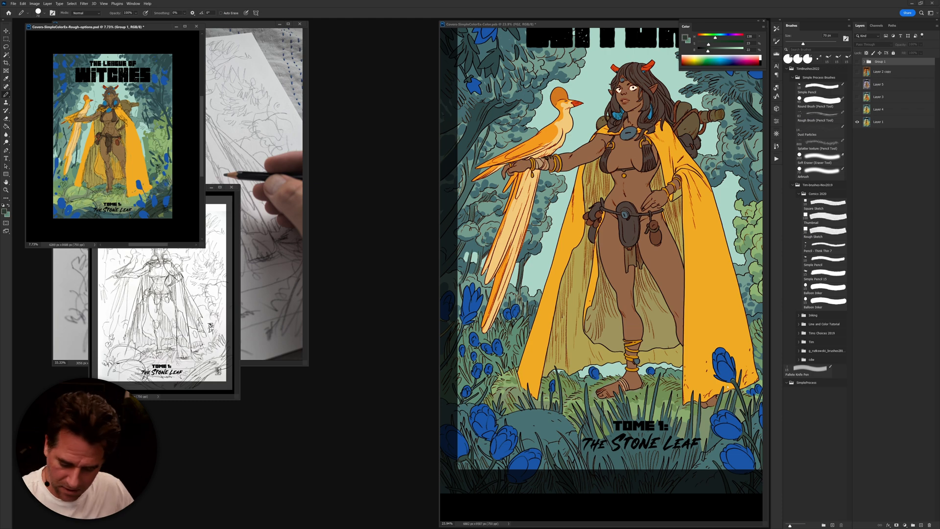
Step: In the cover document, isolate the foreground ground layer, select its teal areas with the Magic Wand, and show all layers again
left_click(730, 399)
left_click_drag(731, 399, 633, 365)
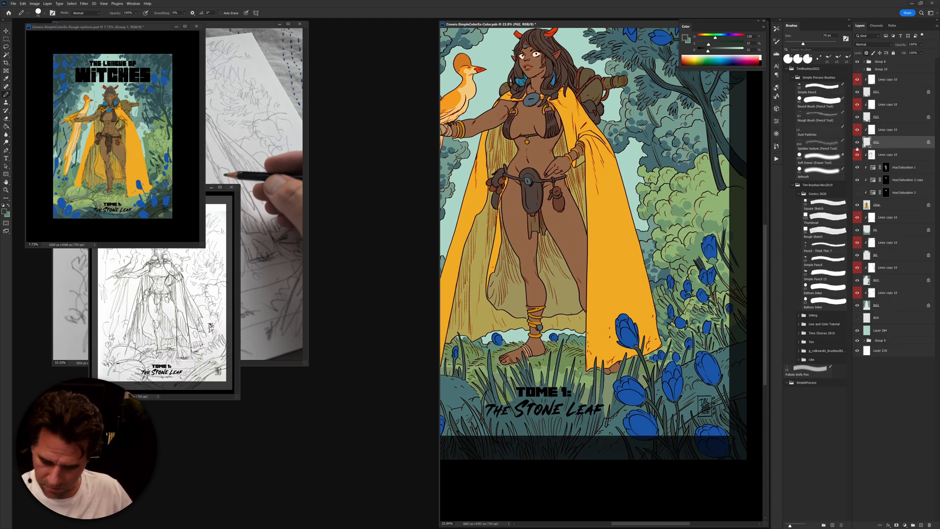
left_click(857, 143, "alt")
left_click(857, 143, "alt")
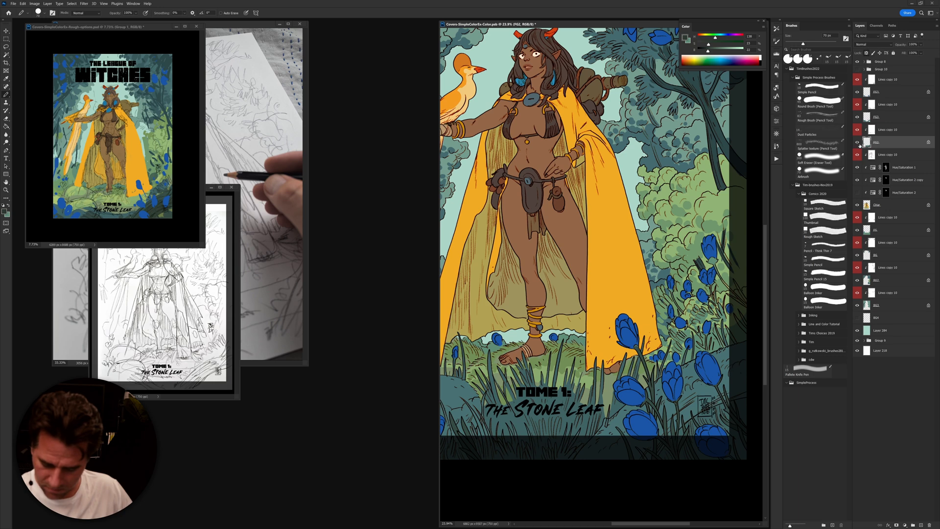
left_click(867, 118)
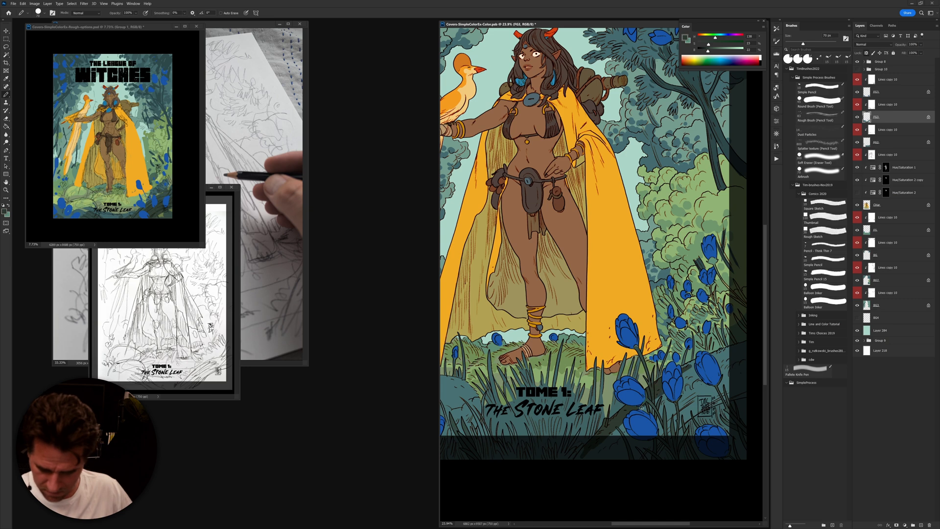
left_click(858, 117, "alt")
key("w")
left_click(691, 389)
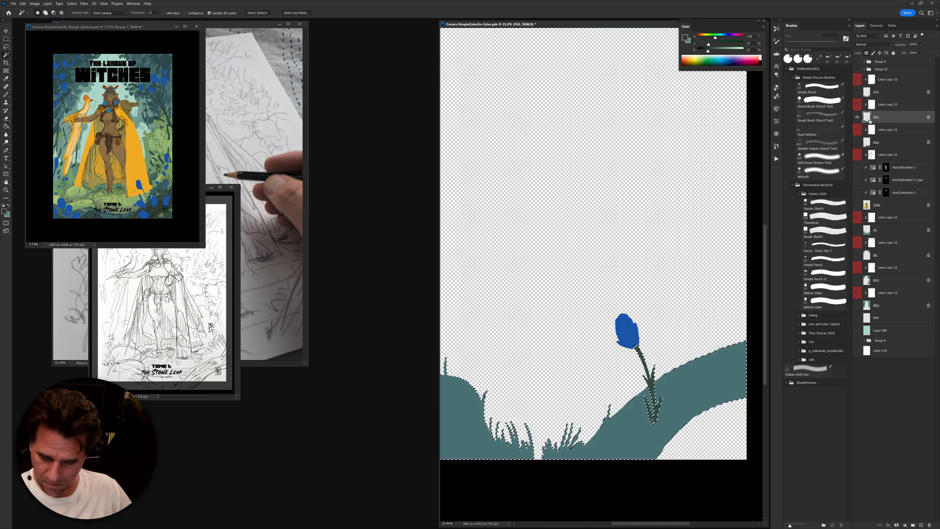
left_click(859, 117, "alt")
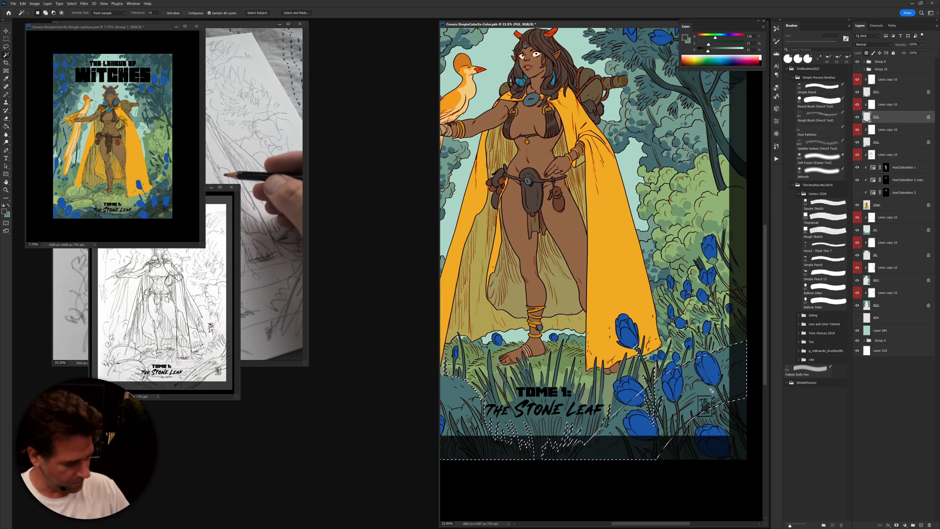
Step: Paint the ground behind the large tulips near the signature dark green with a 600 px brush, then clear the selection
key("b")
key("bracketright")
key("bracketright")
key("bracketright")
key("bracketright")
key("bracketright")
key("bracketright")
key("bracketright")
key("bracketright")
key("bracketright")
key("bracketright")
key("bracketright")
key("bracketright")
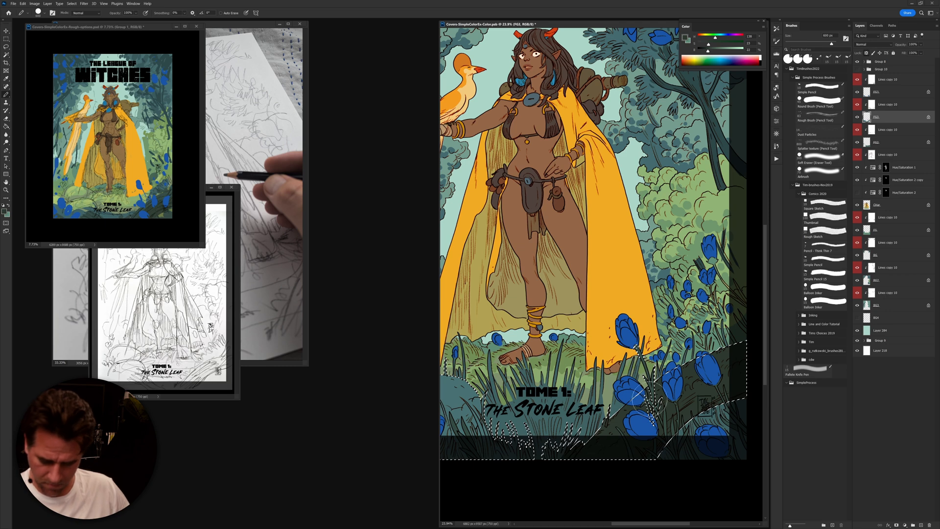
key("ctrl+d")
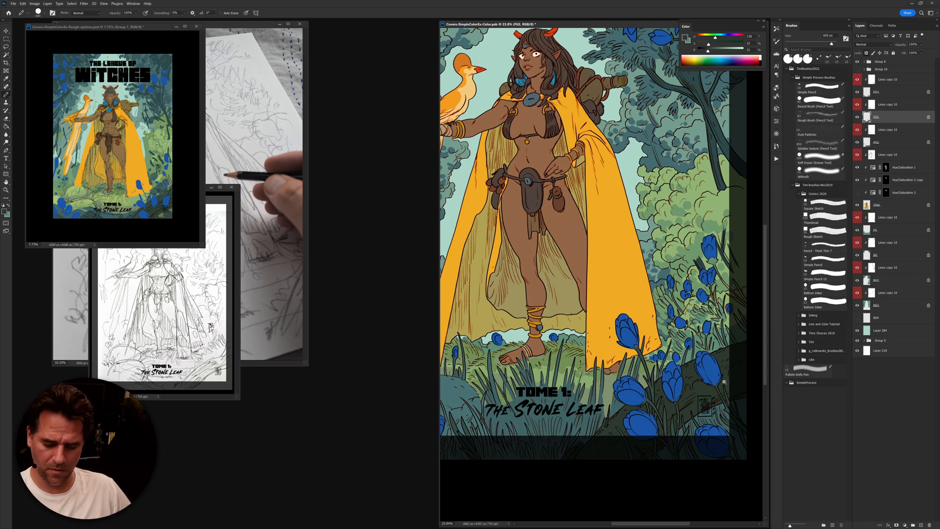
Step: Widen the cover window and darken the mound beside the Tome 1 lettering with the dark green at 50% opacity
scroll(724, 381, "down", 1)
mouse_move(701, 390)
left_mouse_down()
mouse_move(686, 391)
mouse_move(707, 390)
left_mouse_up()
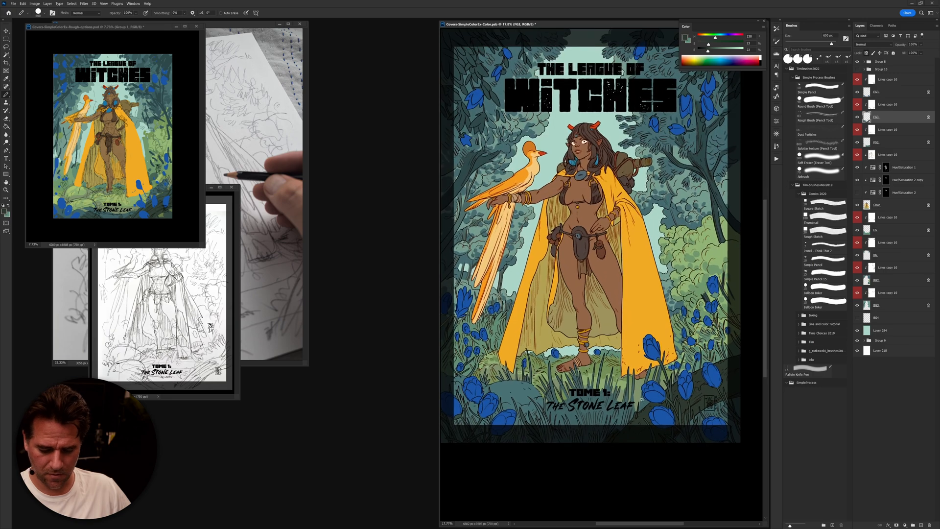
left_click_drag(439, 456, 315, 456)
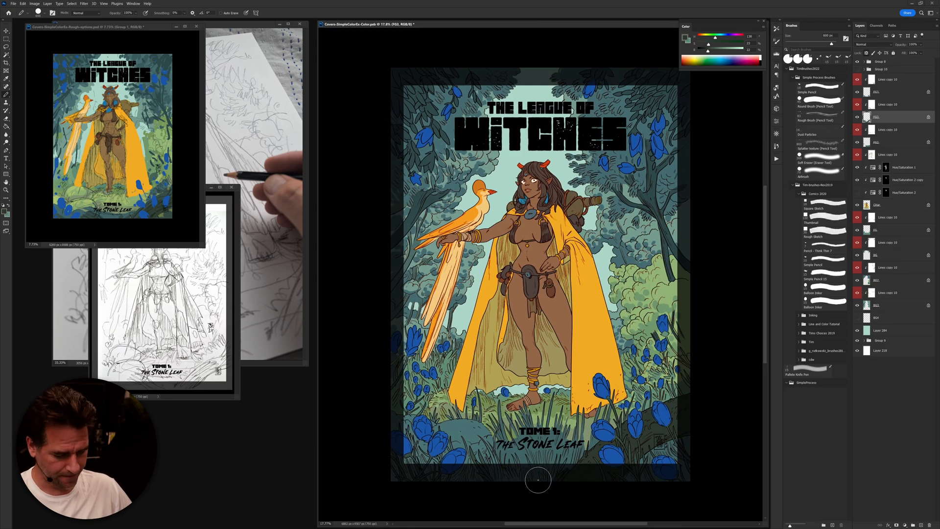
mouse_move(458, 473)
left_mouse_down()
mouse_move(462, 442)
mouse_move(453, 474)
mouse_move(432, 477)
mouse_move(479, 454)
left_mouse_up()
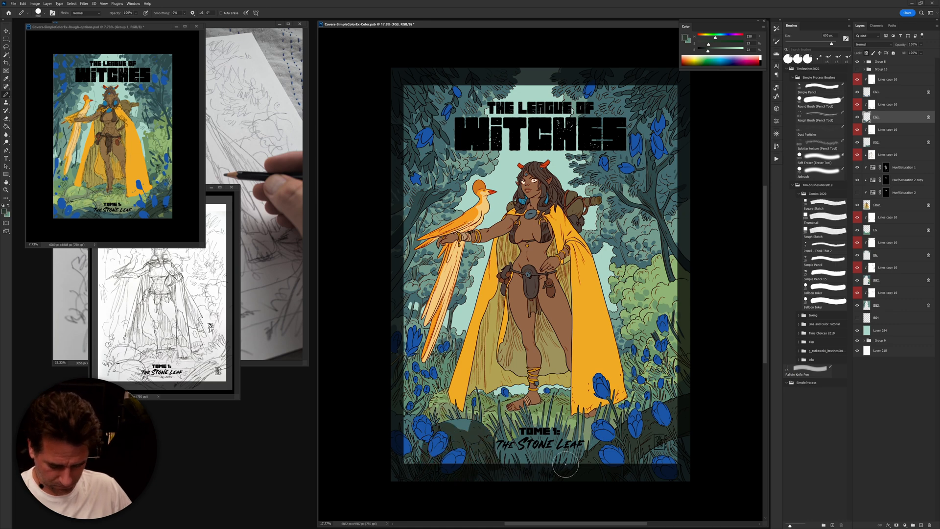
key("ctrl+z")
key("5")
left_click_drag(482, 460, 476, 440)
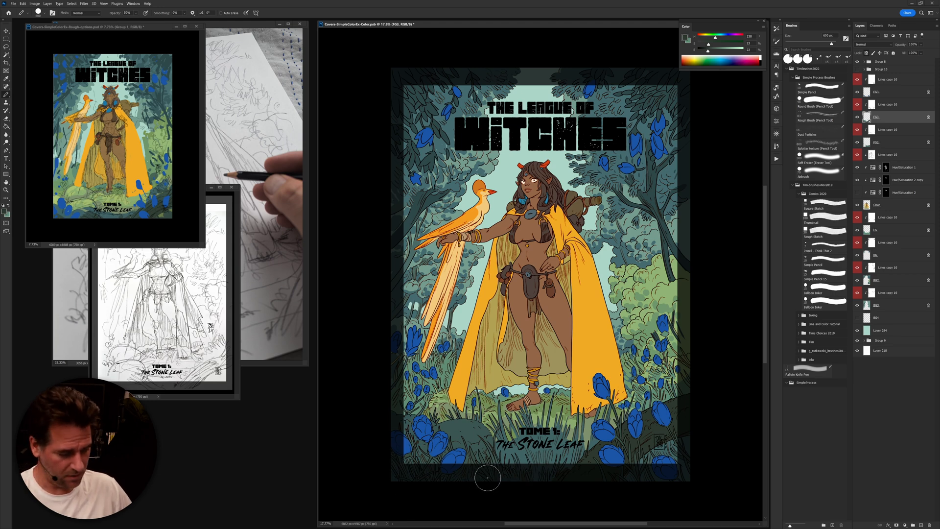
Step: Sample the grass green and paint it over the mound beside the Tome 1 lettering with a 175 px brush at 50% opacity
left_click(562, 405, "alt")
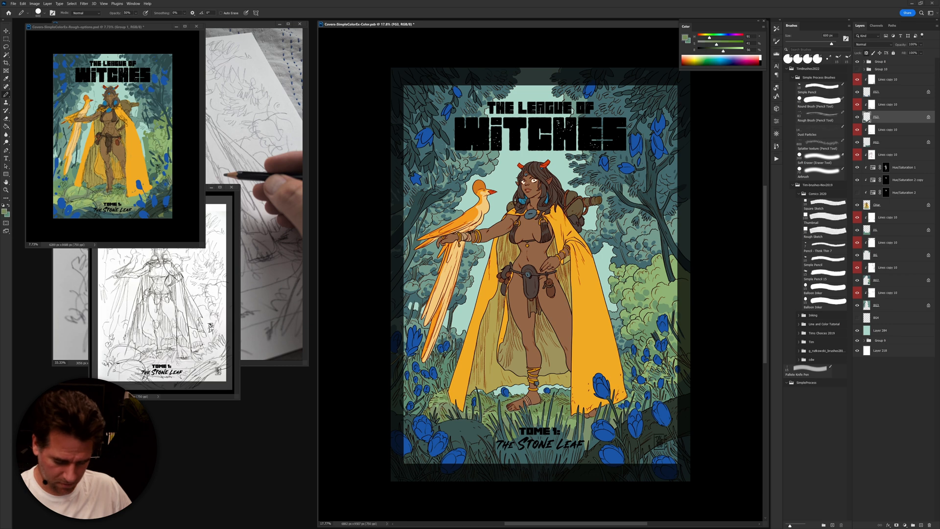
left_click(476, 427, "alt")
left_click_drag(719, 38, 716, 52)
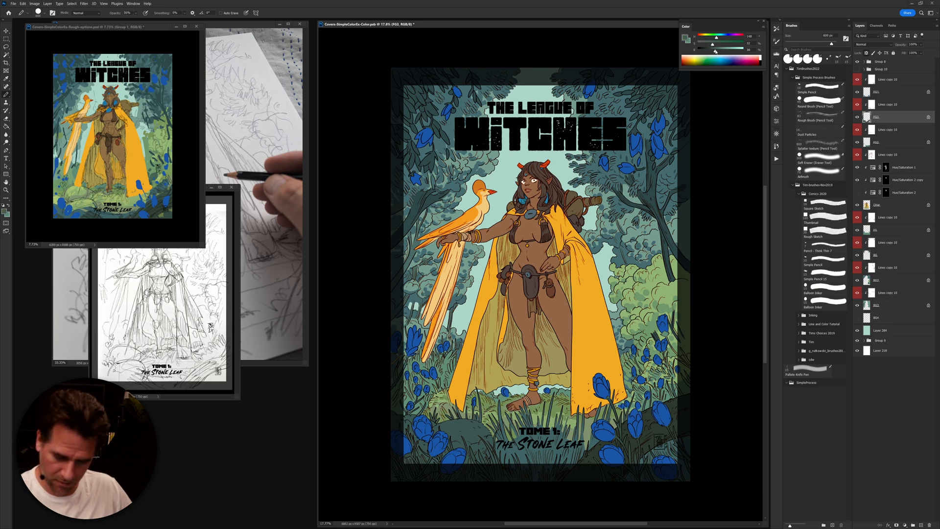
key("bracketleft")
key("bracketleft")
key("bracketleft")
key("bracketleft")
key("bracketleft")
key("bracketleft")
key("bracketleft")
key("bracketleft")
key("bracketleft")
key("bracketright")
key("bracketright")
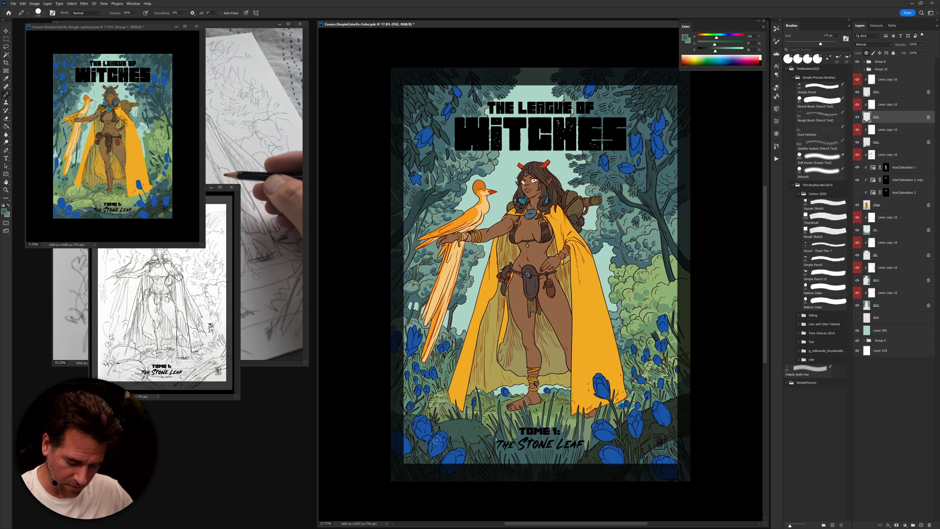
left_click(495, 407, "alt")
mouse_move(490, 432)
left_mouse_down()
mouse_move(474, 440)
mouse_move(437, 431)
mouse_move(485, 429)
left_mouse_up()
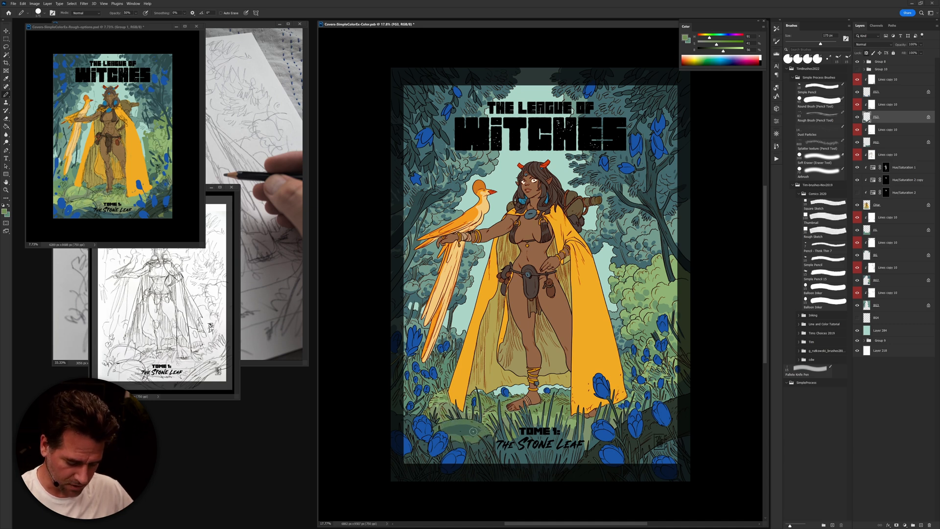
Step: Sample the green of the mound beside the Tome 1 lettering and switch the color display to the Color Wheel
key("g")
left_click(483, 430, "alt")
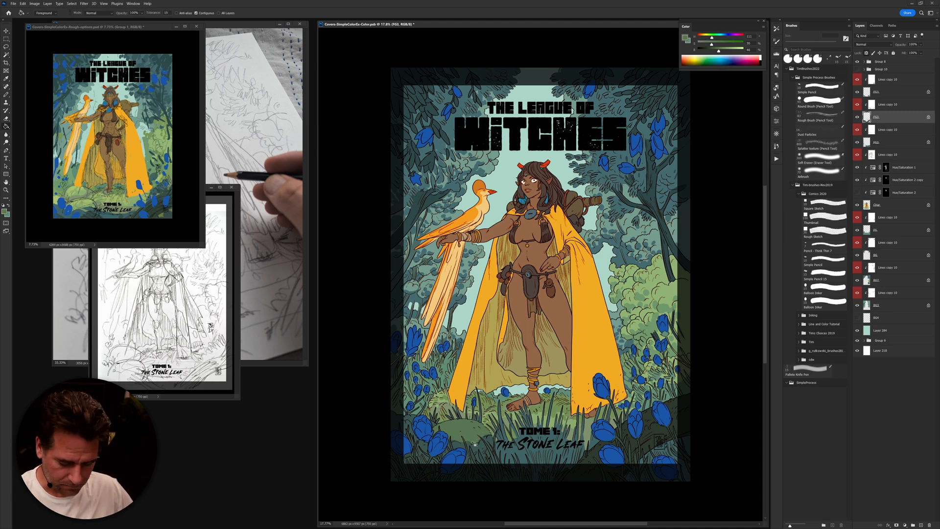
key("b")
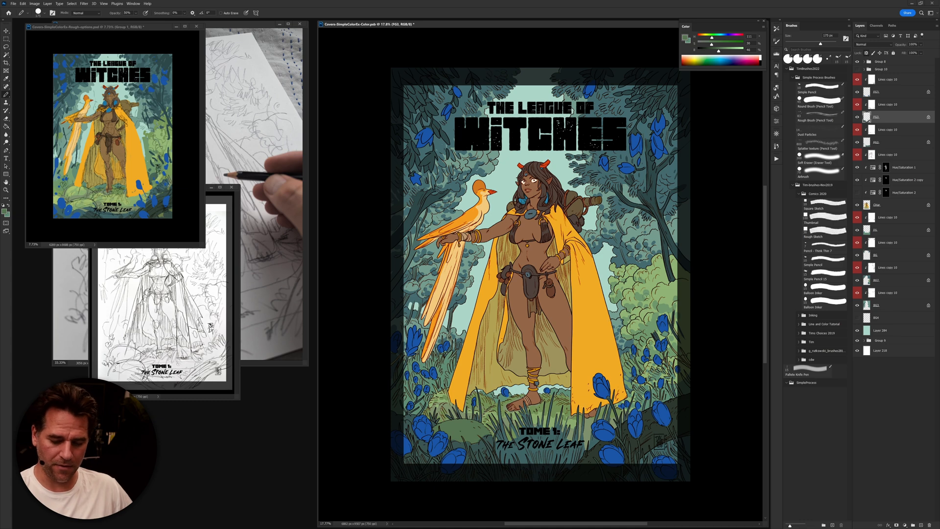
left_click(764, 30)
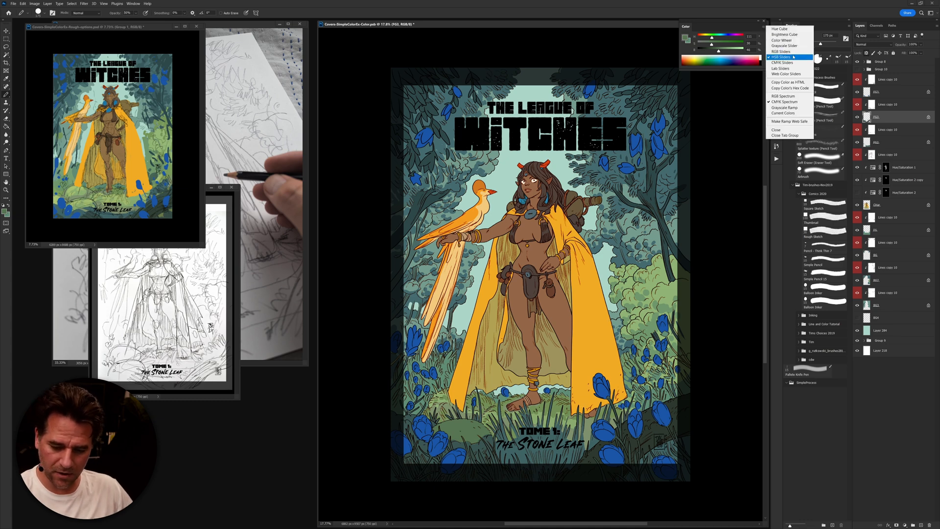
left_click(783, 40)
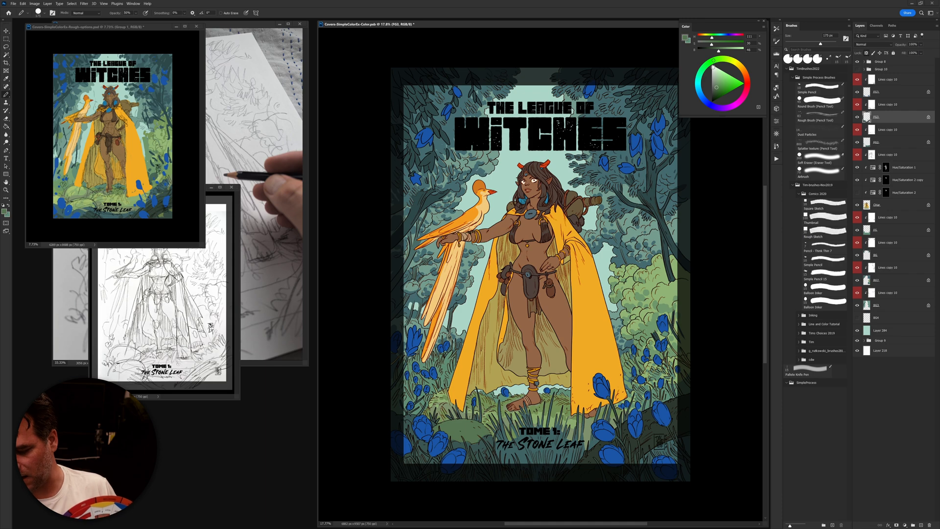
Step: Try different hue, saturation and brightness settings for the sampled mound green, comparing them on the color wheel
scroll(541, 274, "up", 1)
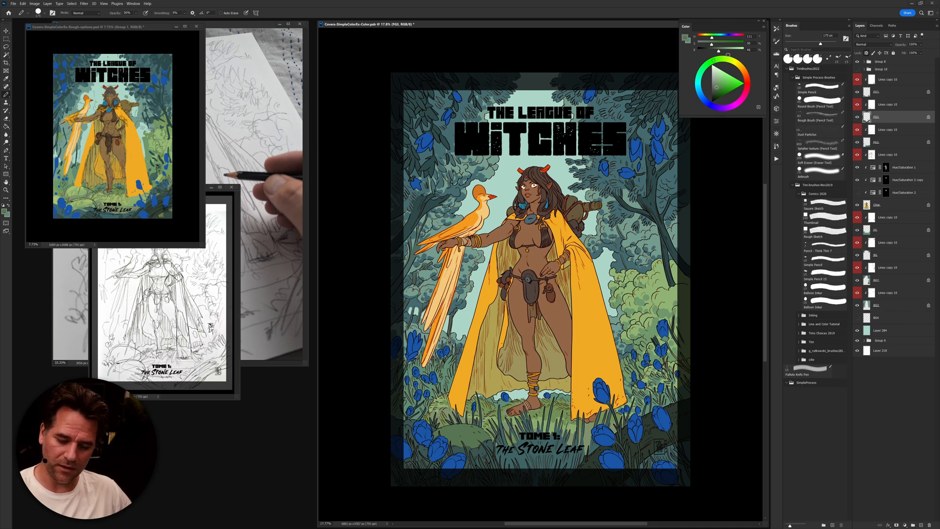
mouse_move(715, 37)
left_mouse_down()
mouse_move(706, 37)
mouse_move(715, 37)
left_mouse_up()
mouse_move(700, 71)
left_mouse_down()
mouse_move(715, 63)
mouse_move(714, 37)
left_mouse_up()
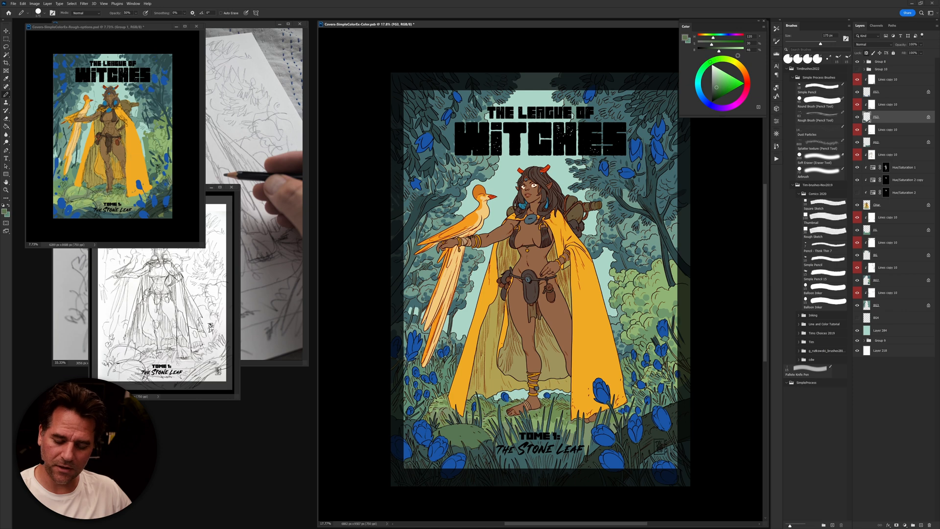
mouse_move(713, 38)
left_mouse_down()
mouse_move(705, 40)
mouse_move(716, 42)
left_mouse_up()
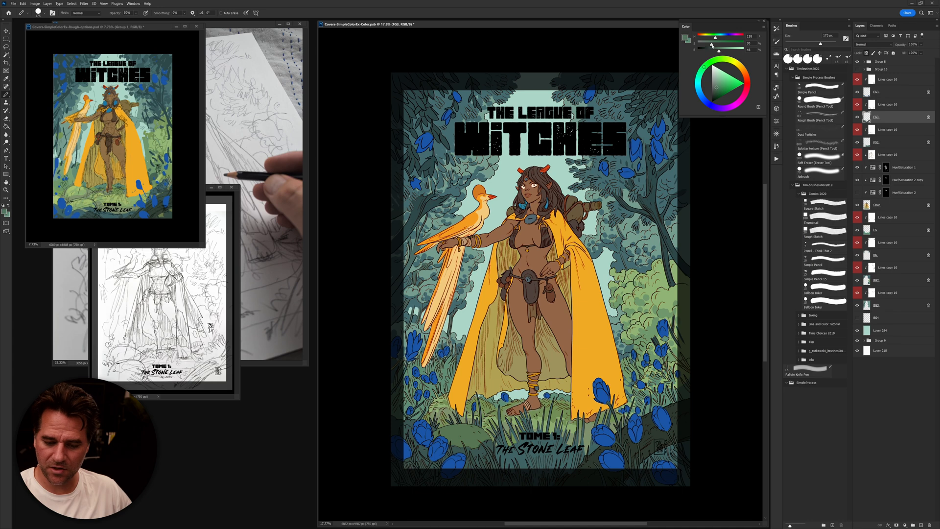
left_click_drag(723, 45, 711, 45)
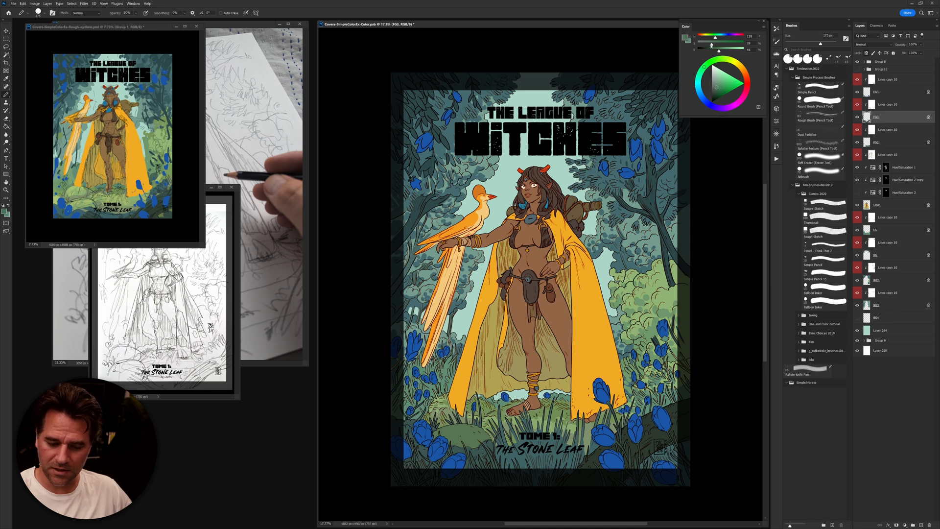
mouse_move(703, 49)
left_mouse_down()
mouse_move(726, 51)
mouse_move(701, 52)
left_mouse_up()
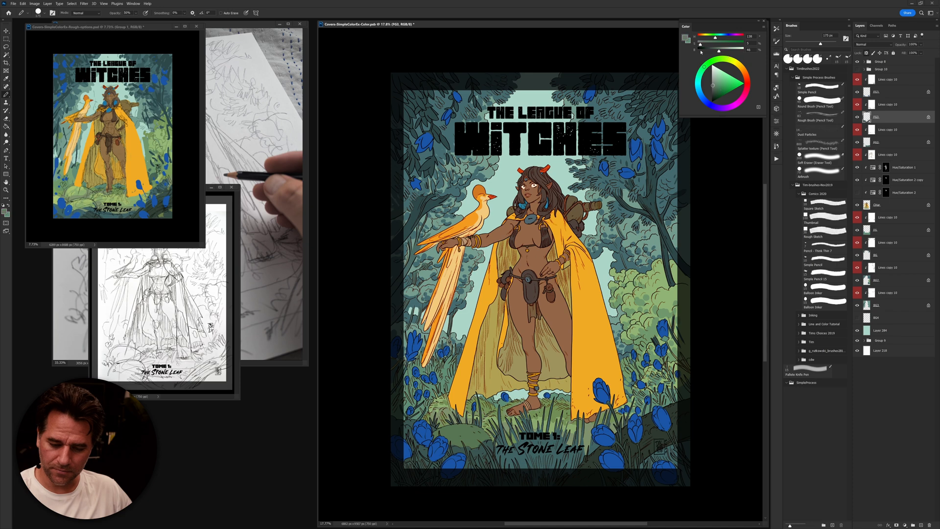
mouse_move(701, 51)
left_mouse_down()
mouse_move(740, 57)
mouse_move(707, 58)
mouse_move(711, 45)
left_mouse_up()
mouse_move(712, 81)
left_mouse_down()
mouse_move(727, 84)
mouse_move(715, 66)
left_mouse_up()
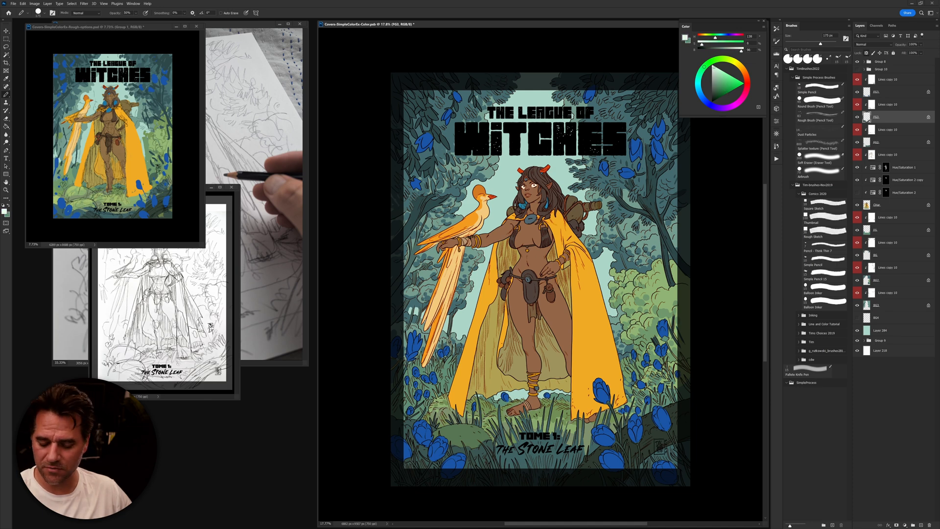
mouse_move(714, 71)
left_mouse_down()
mouse_move(711, 102)
mouse_move(715, 77)
left_mouse_up()
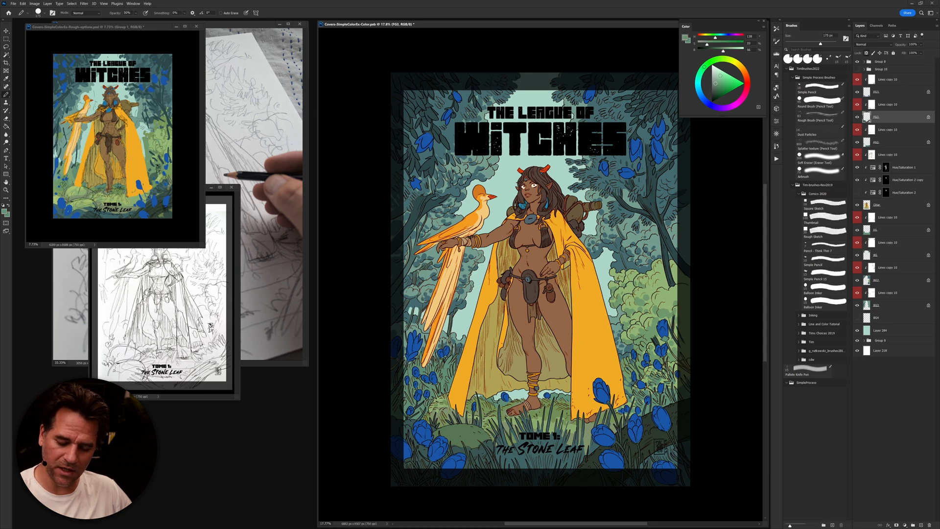
mouse_move(724, 51)
left_mouse_down()
mouse_move(701, 51)
mouse_move(738, 51)
mouse_move(705, 57)
mouse_move(732, 58)
mouse_move(706, 45)
mouse_move(737, 46)
mouse_move(706, 45)
left_mouse_up()
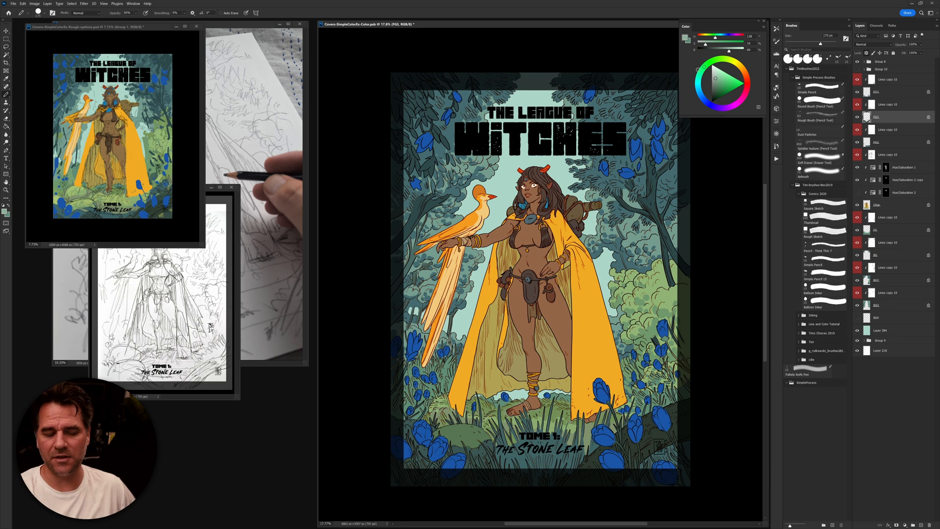
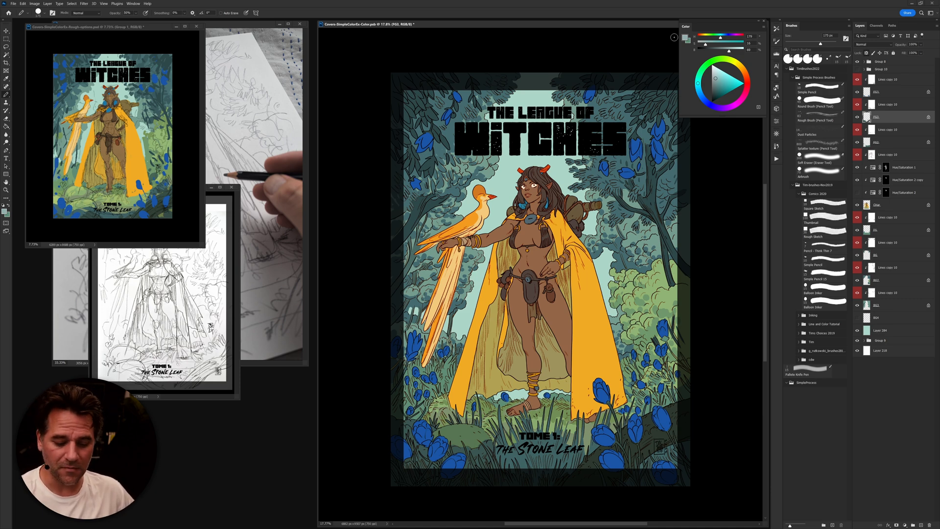
Step: Compare the mound green with the teal ground below it by sampling both colors
left_click(468, 438, "alt")
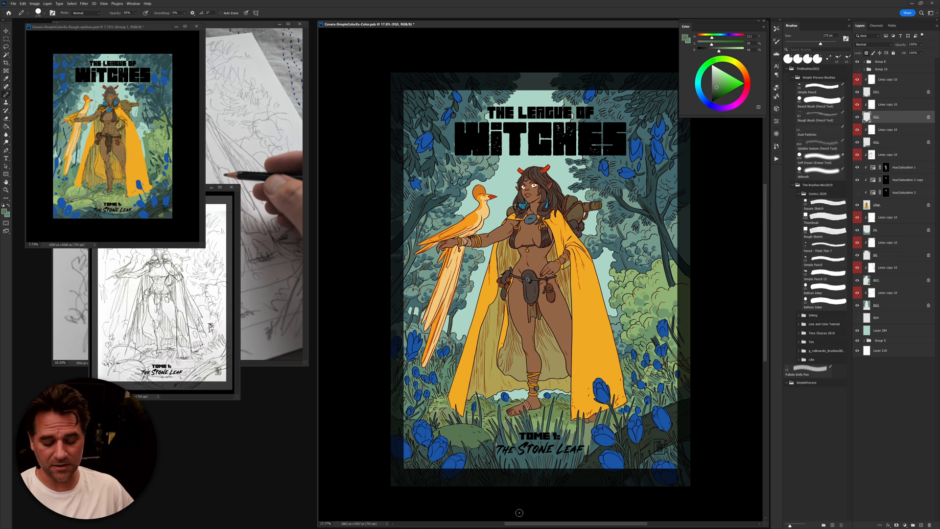
left_click(476, 451, "alt")
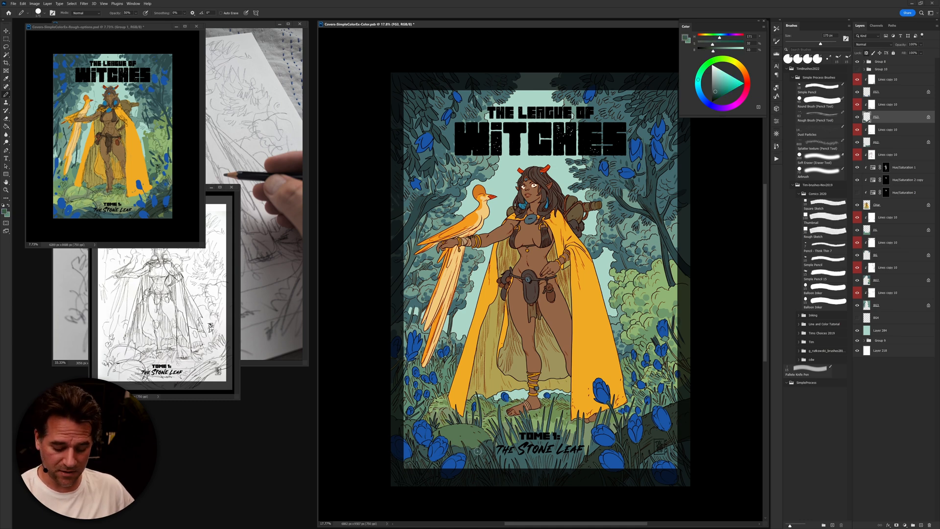
left_click(459, 482, "alt")
left_click_drag(459, 482, 434, 444)
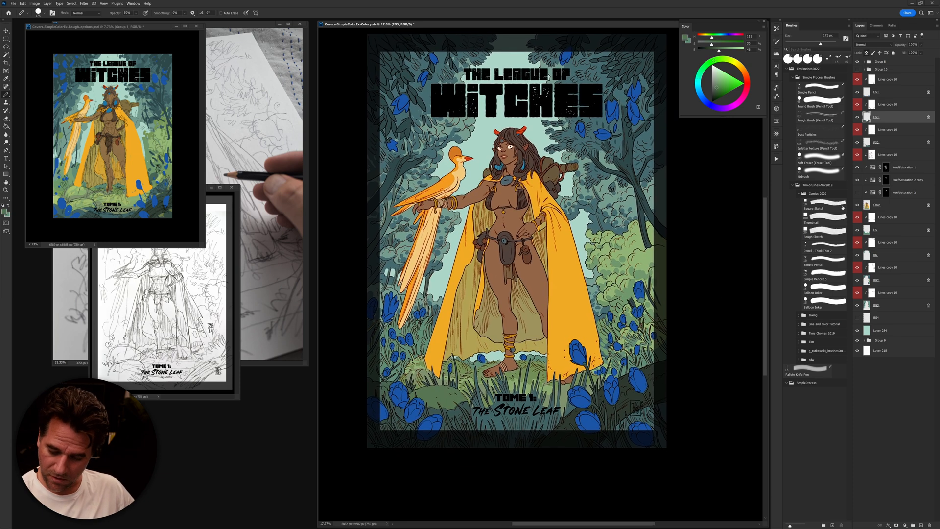
Step: Isolate the foreground layer, select its dark green ground with the Magic Wand, show all layers again and clear the selection
left_click(858, 117, "alt")
key("w")
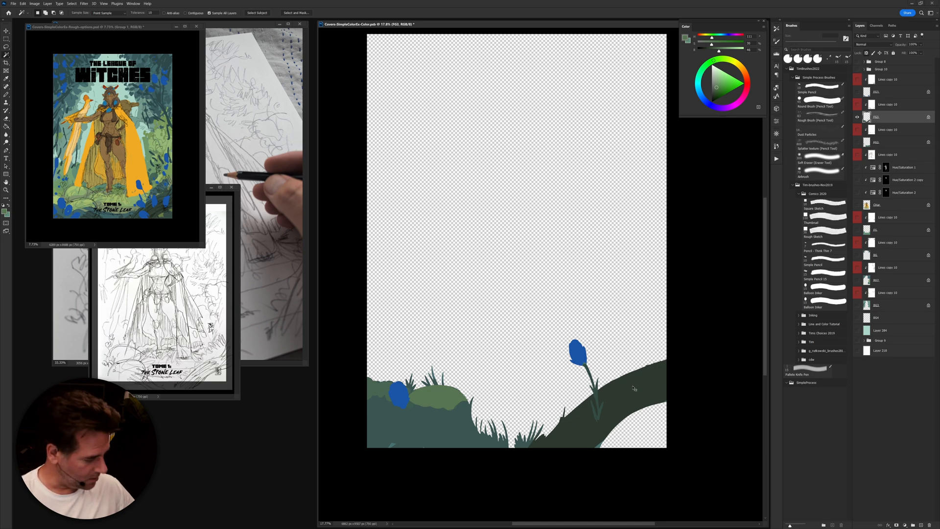
left_click(634, 387)
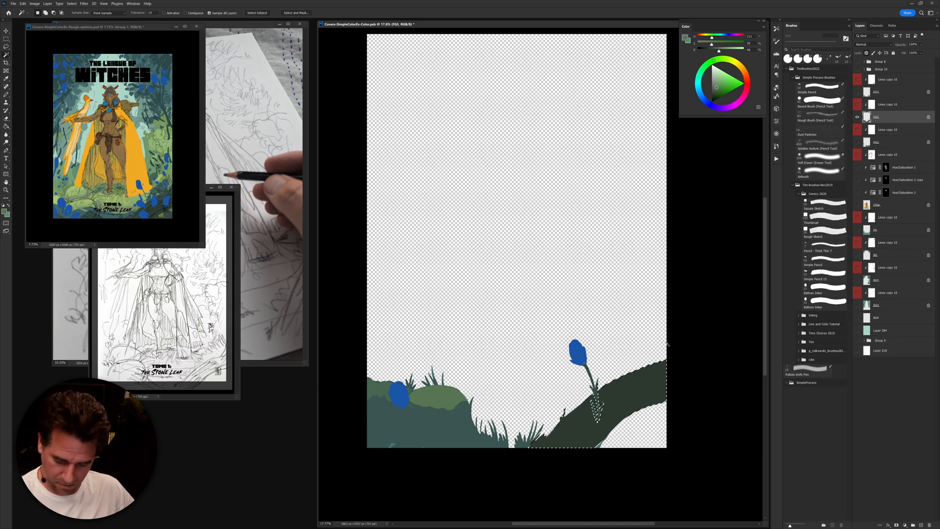
left_click(857, 117, "alt")
key("b")
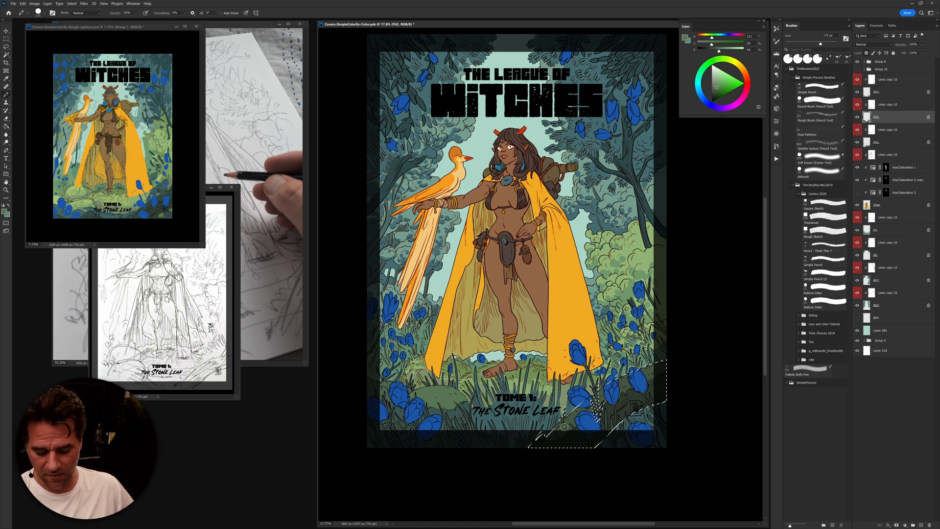
key("ctrl+d")
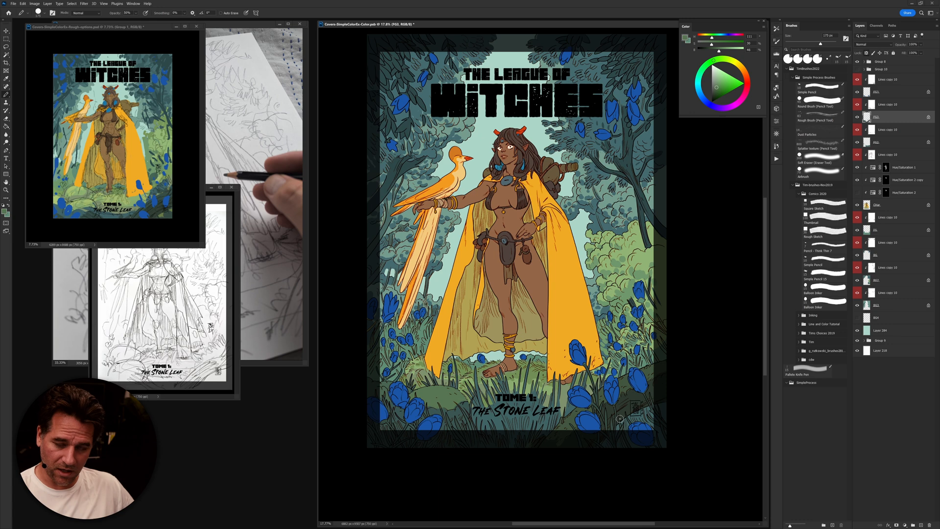
Step: Set the brush opacity to 100%, dab sampled ground teal onto the mound's lower edge, and cover it with the mound green
left_click(452, 410, "alt")
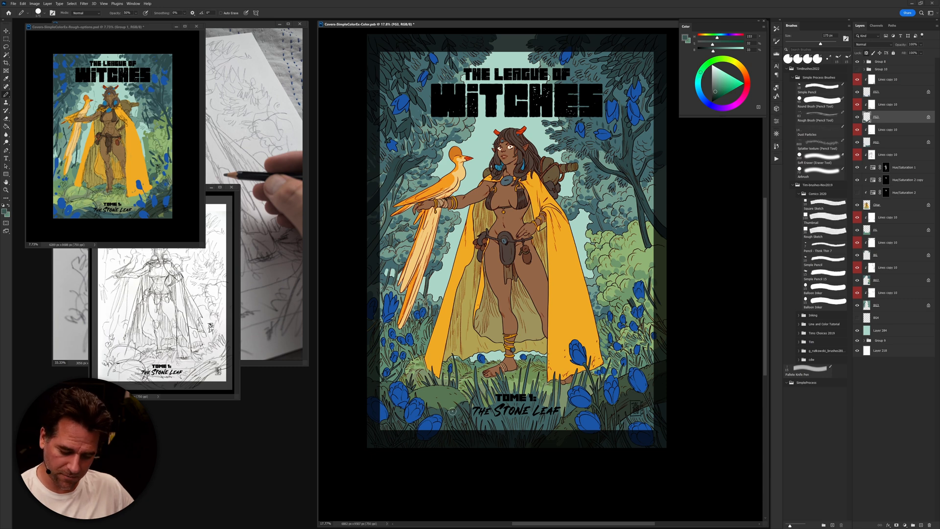
key("0")
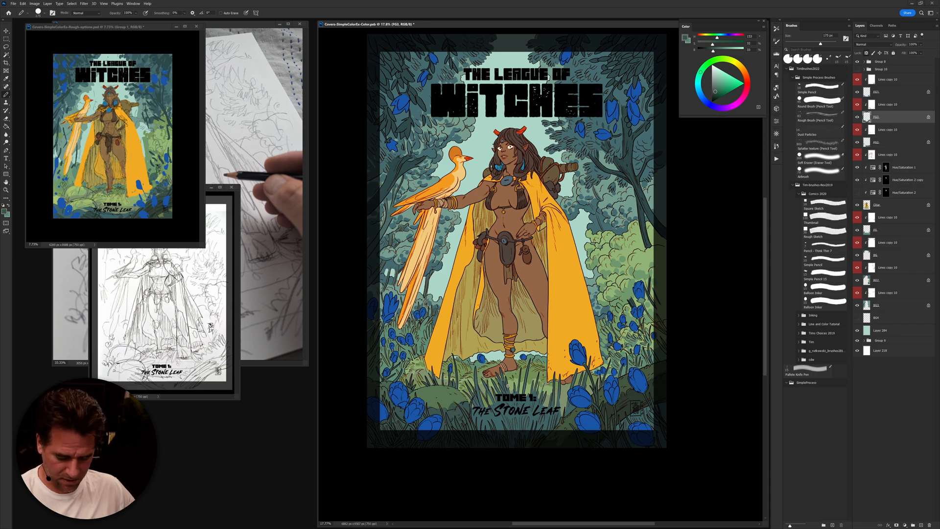
left_click_drag(460, 406, 629, 406)
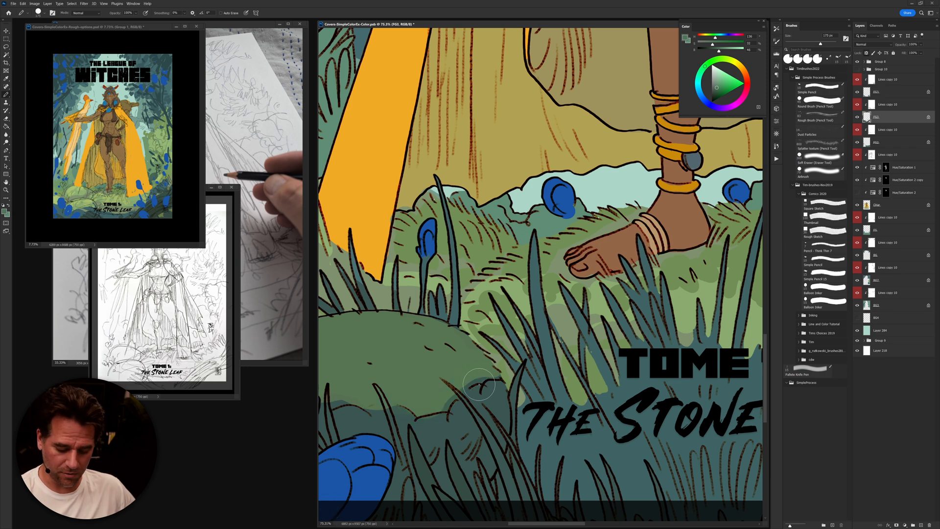
left_click(477, 377, "alt")
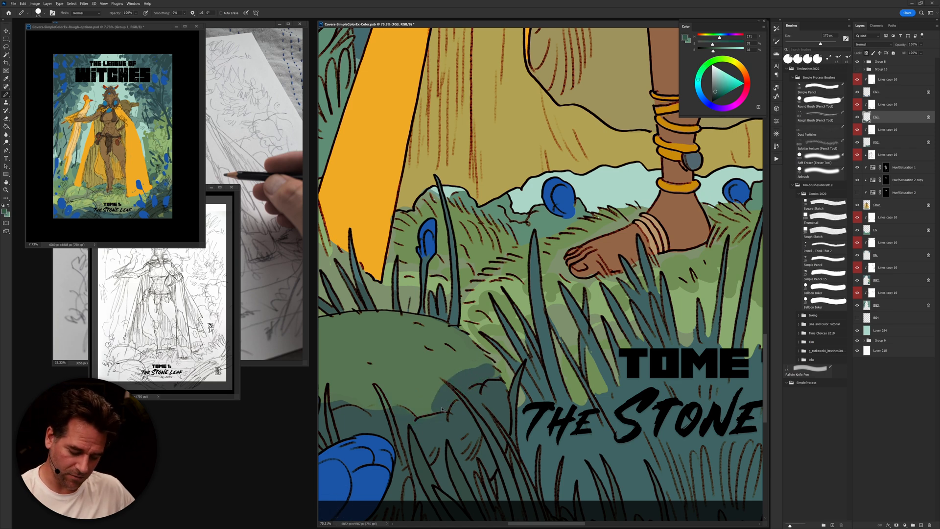
left_click(489, 369, "alt")
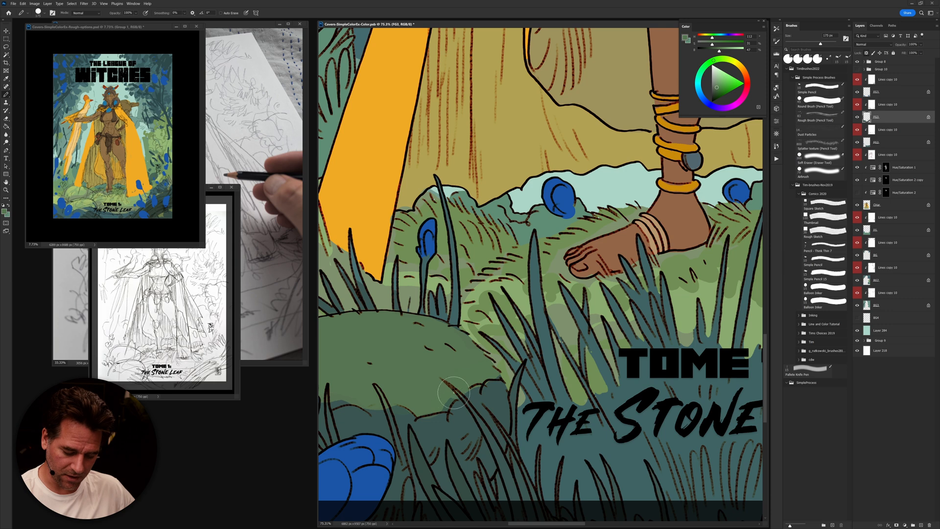
Step: Sample a green near the mound's lower edge, adjust its saturation, dab it over the teal ground and undo the stroke
left_click(444, 419, "alt")
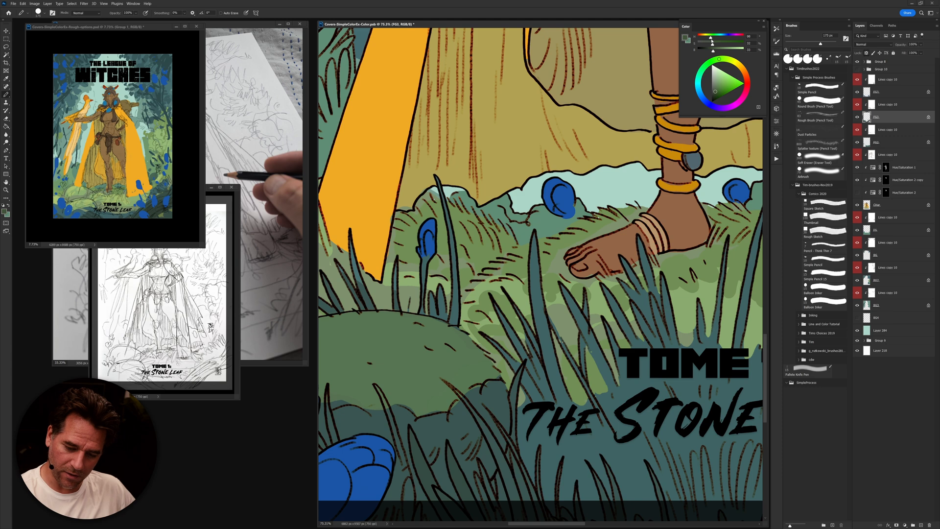
left_click_drag(713, 41, 712, 42)
left_click_drag(451, 421, 435, 420)
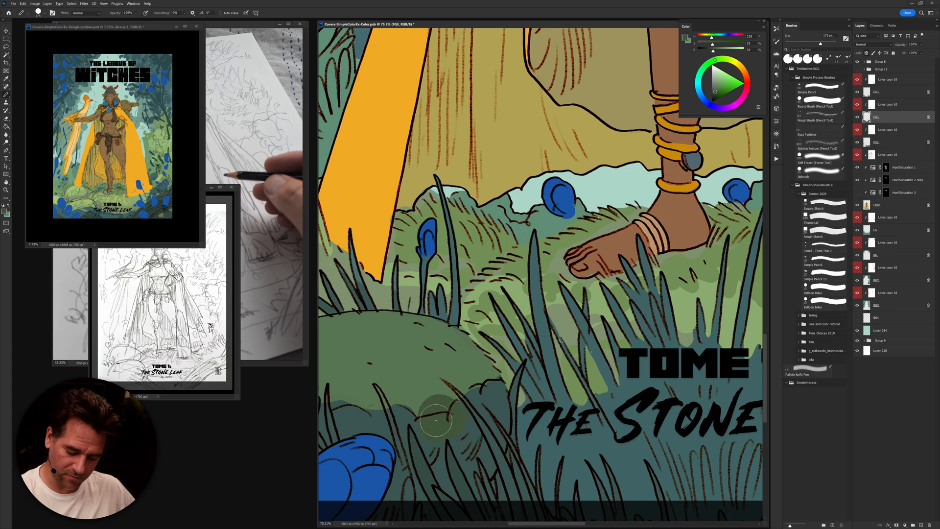
key("ctrl+z")
Step: Try a bright, saturated green in dabs across the mound and its lower edge, and undo all the strokes
left_click(737, 44)
left_click(734, 50)
mouse_move(454, 415)
left_mouse_down()
mouse_move(439, 421)
mouse_move(414, 392)
mouse_move(417, 409)
left_mouse_up()
left_click(446, 369)
left_click(402, 367)
left_click(409, 343)
left_click(375, 365)
key("ctrl+z")
key("ctrl+z")
key("ctrl+z")
key("ctrl+z")
key("ctrl+z")
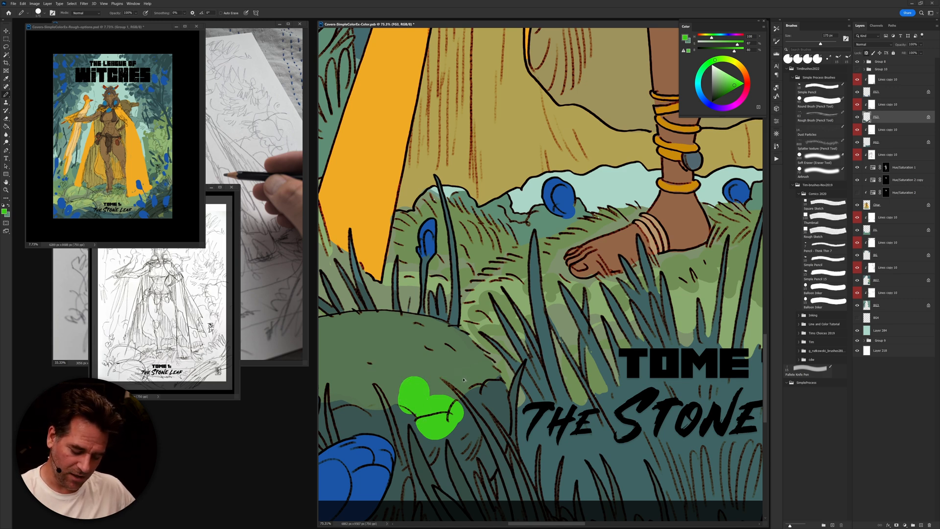
key("ctrl+z")
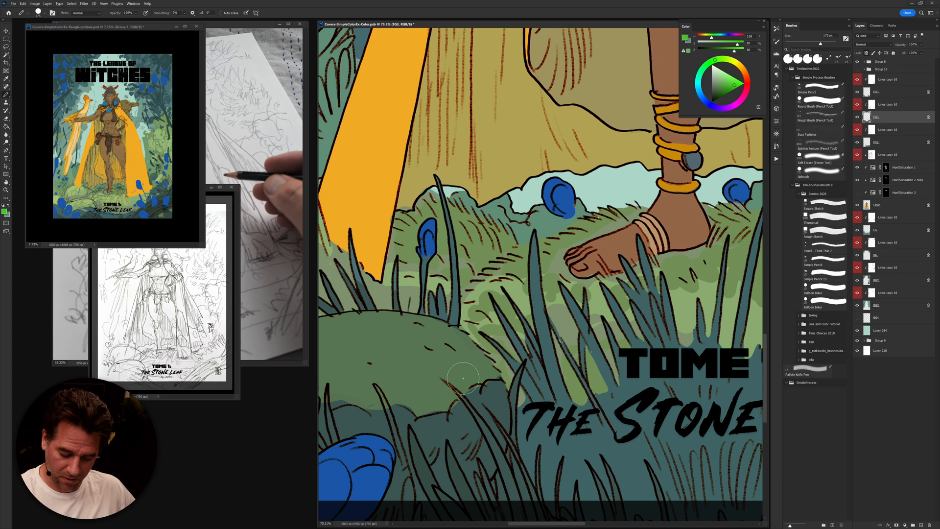
Step: Sample the ground teal and the mound green again, and reduce the brush size to 45 px
left_click(462, 413, "alt")
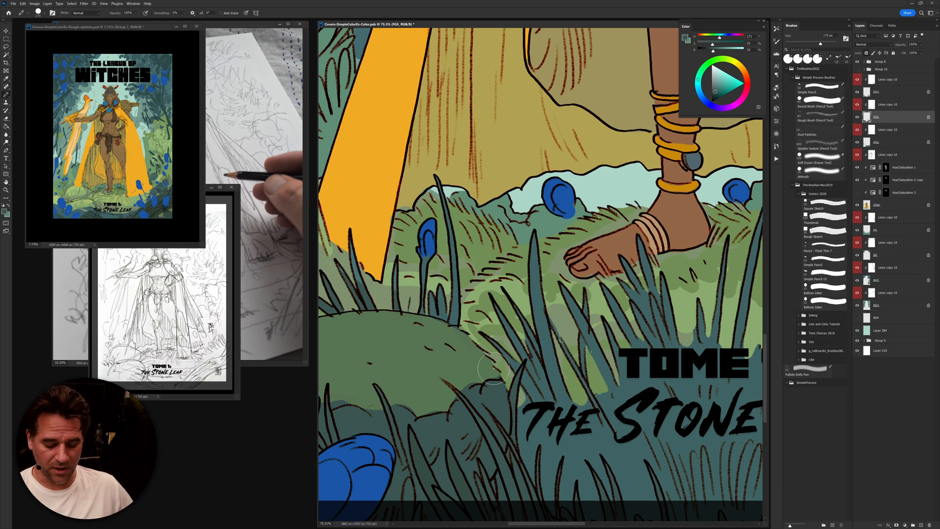
left_click(424, 383, "alt")
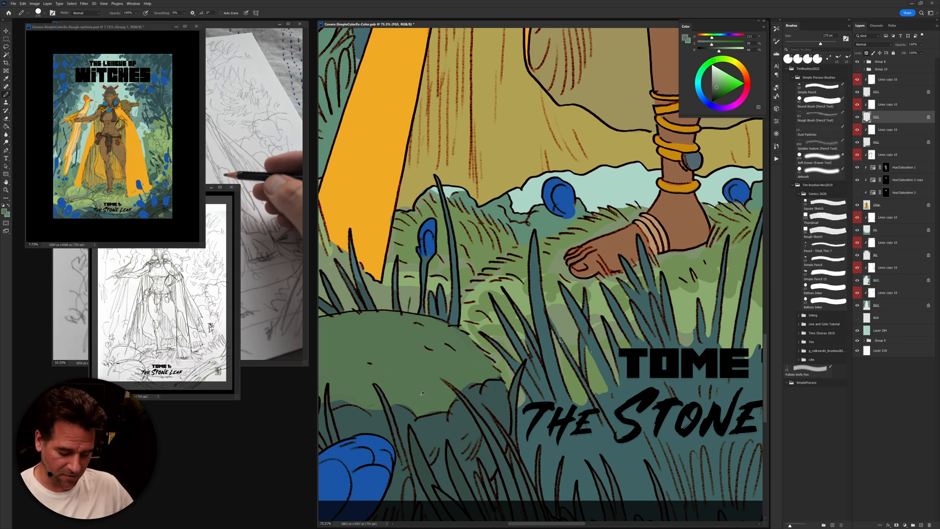
left_click_drag(425, 382, 669, 427)
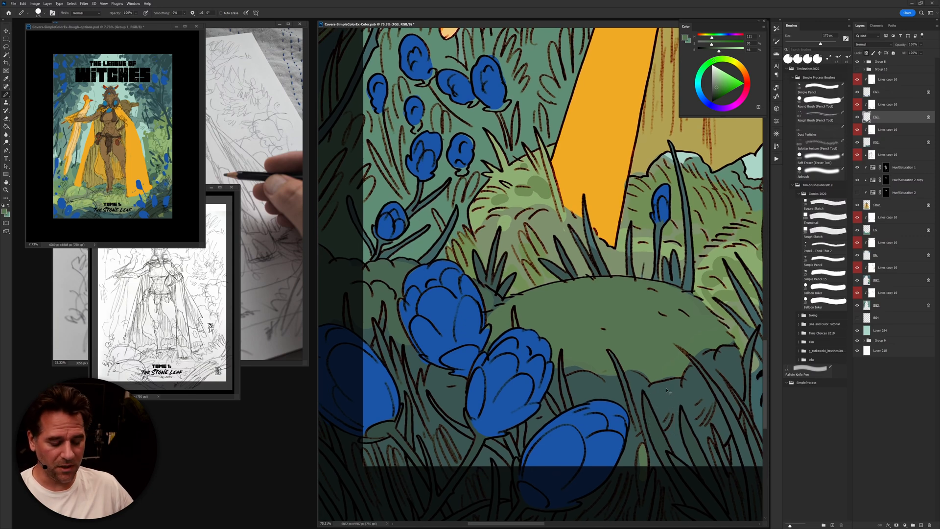
key("bracketleft")
key("bracketleft")
key("bracketleft")
key("bracketleft")
key("bracketleft")
key("bracketleft")
key("bracketleft")
key("bracketleft")
key("bracketleft")
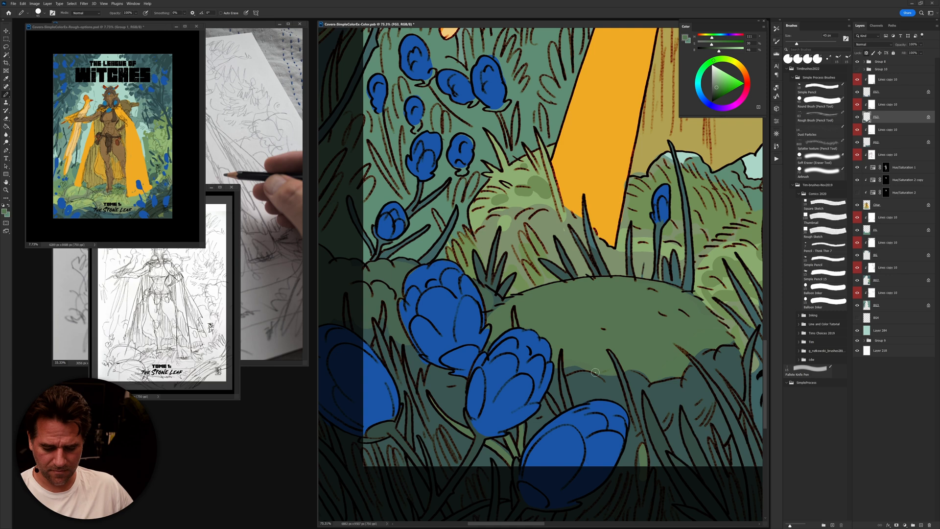
Step: Try a sampled dark line color at the mound's edge beside the tulips, undo the stroke and resample the mound green
left_click(492, 297, "alt")
left_click_drag(491, 301, 487, 295)
key("ctrl+z")
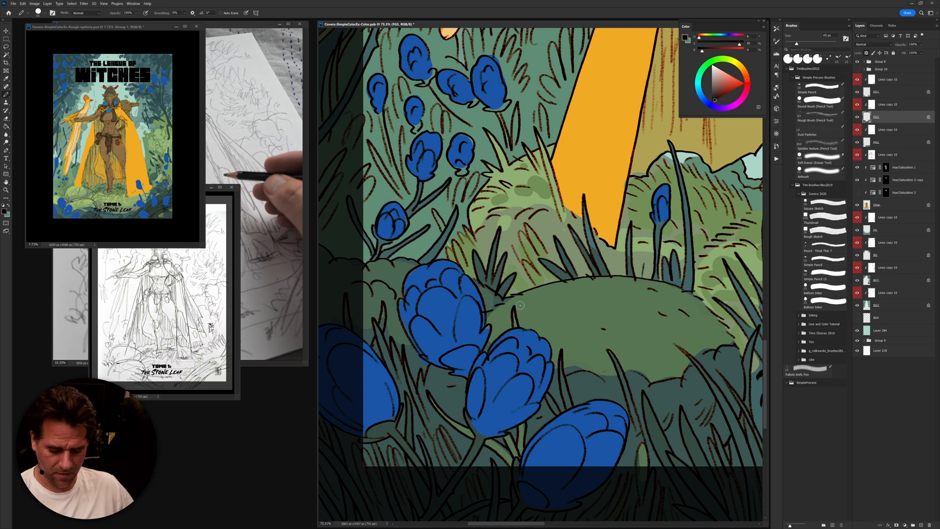
left_click(524, 304, "alt")
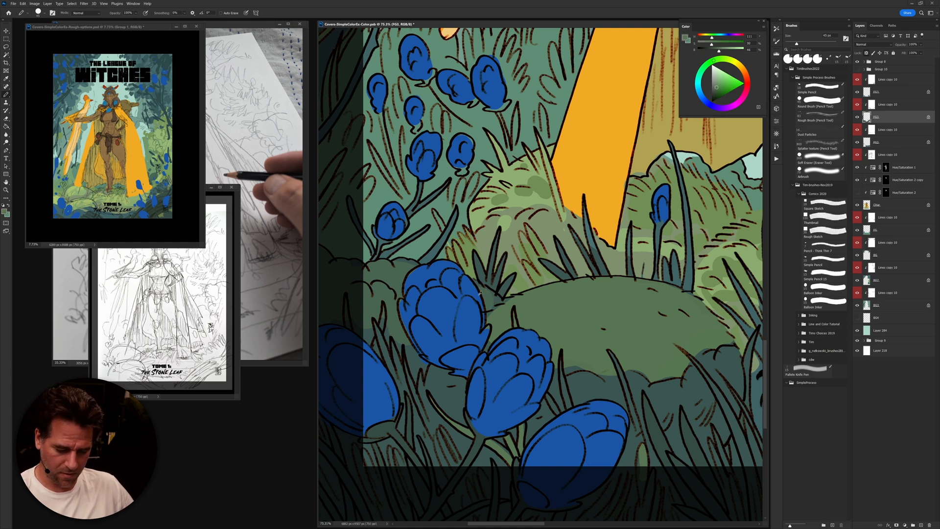
Step: Sample the tulip blue, the teal ground and the mound's green in turn to compare the foreground colors
left_click(476, 296, "alt")
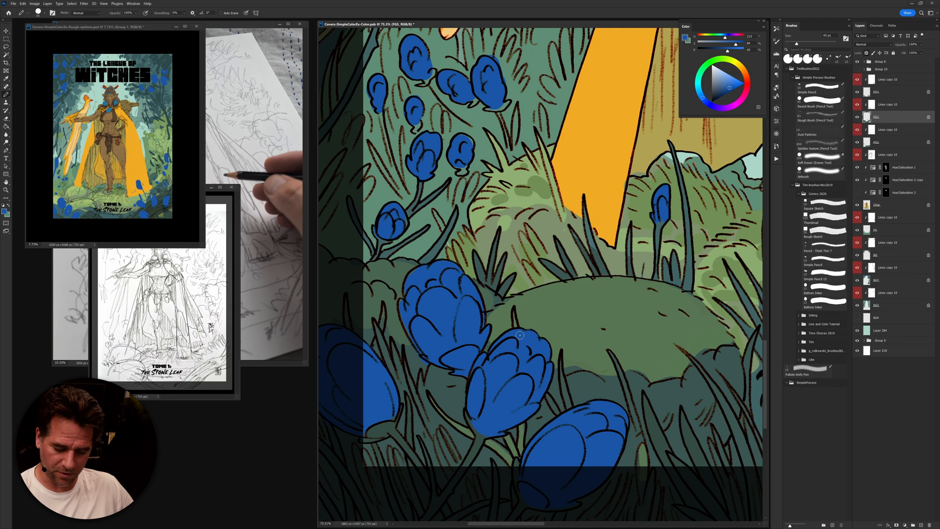
left_click(549, 406, "alt")
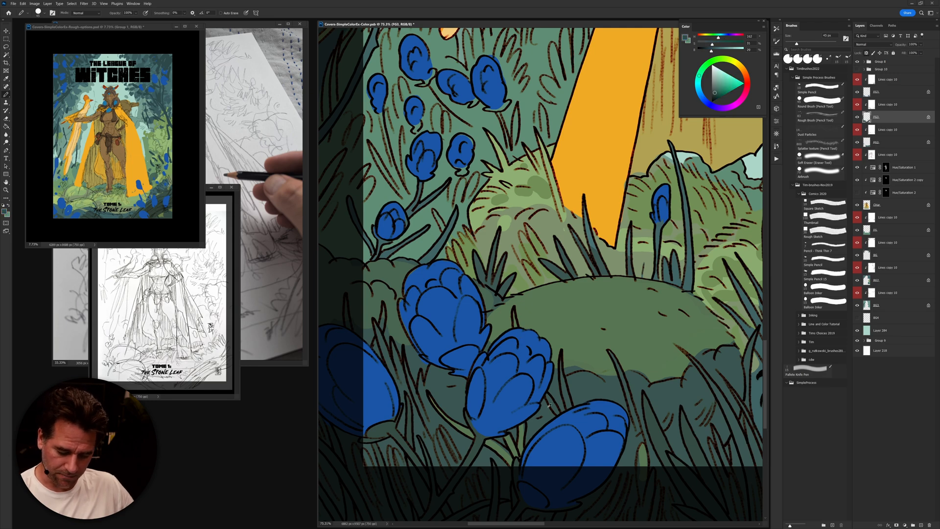
left_click(585, 339, "alt")
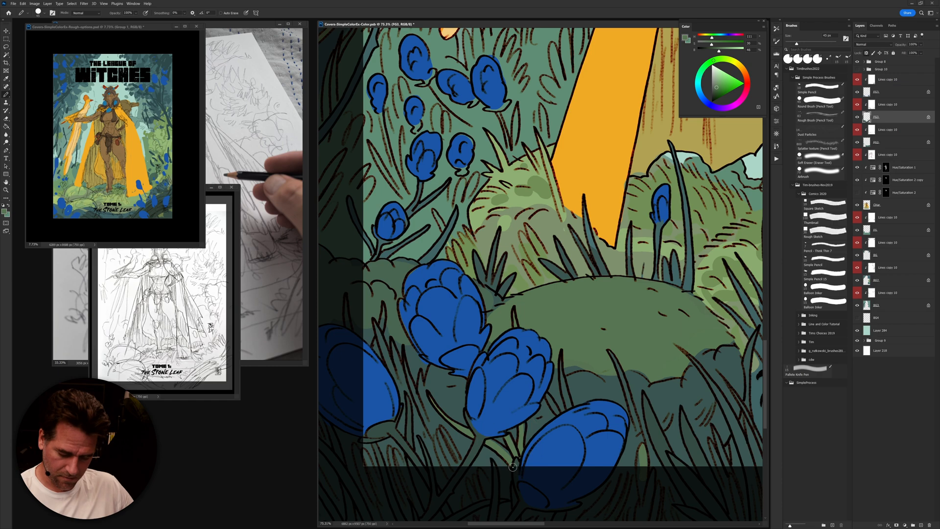
scroll(514, 448, "right", 5)
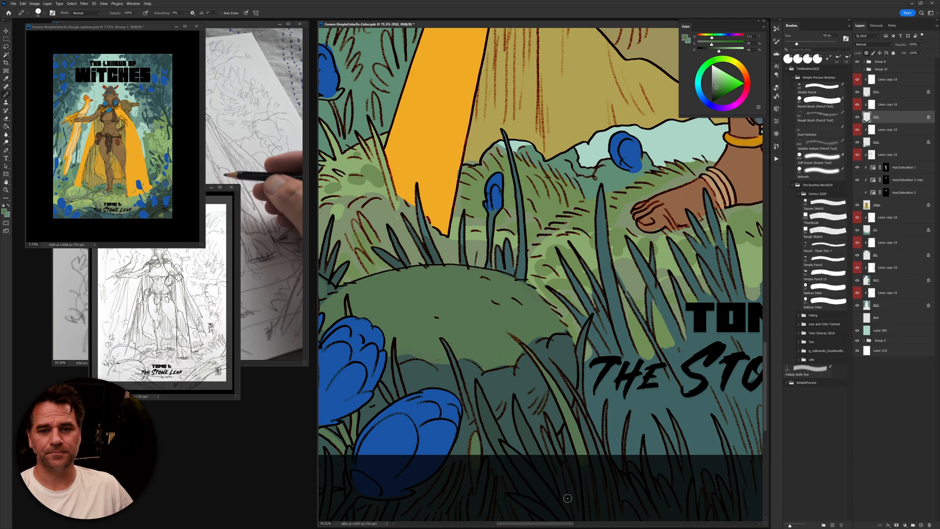
scroll(568, 498, "left", 3)
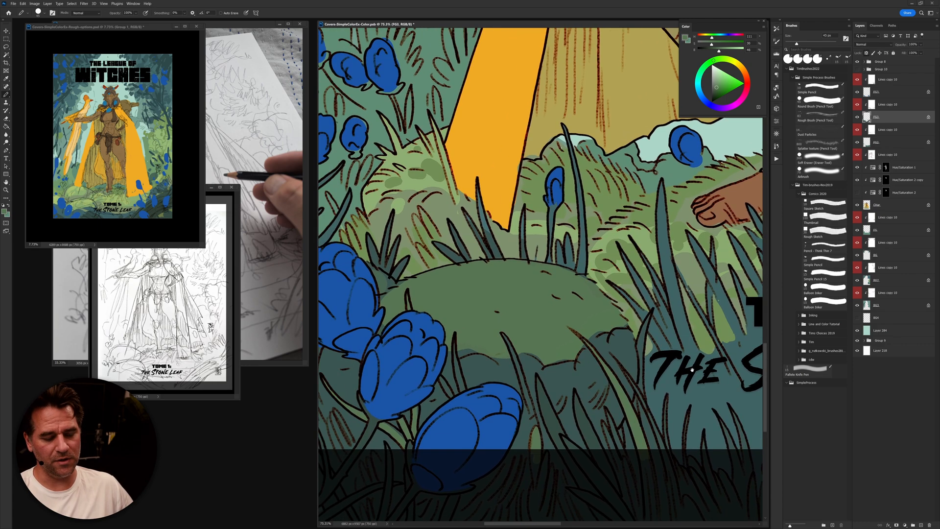
scroll(685, 371, "left", 5)
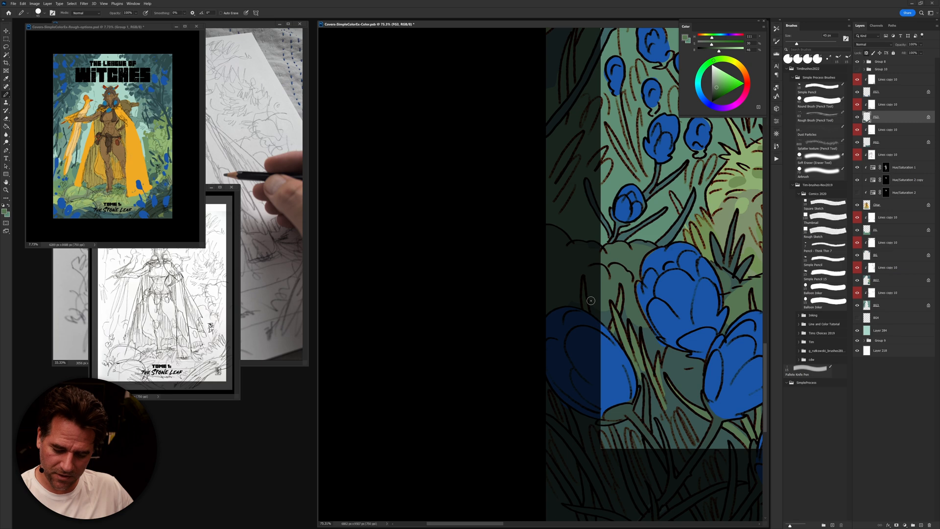
Step: Sample the dark bush green and tulip blue beside the upper tulips, and resample the mound's green
left_click(643, 248, "alt")
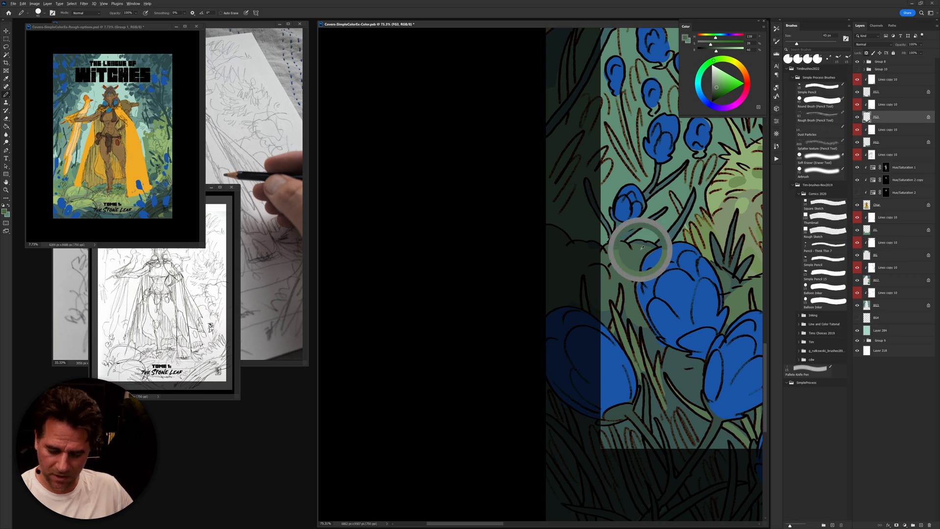
left_click(647, 247, "alt")
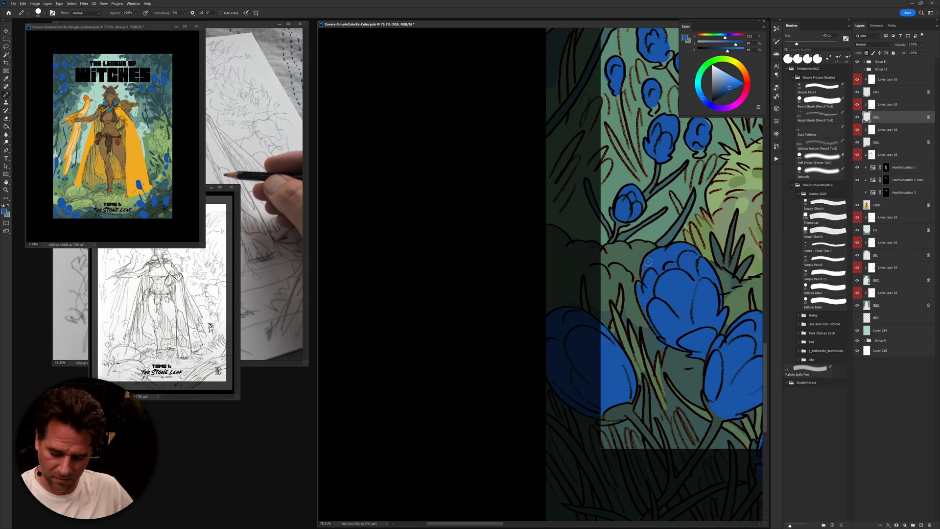
left_click(642, 249, "alt")
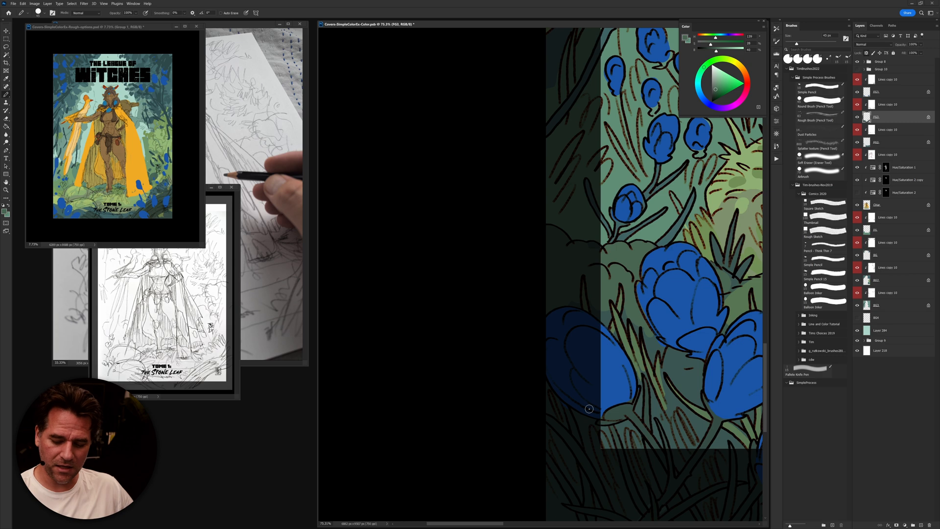
scroll(589, 408, "right", 5)
left_click(634, 357, "alt")
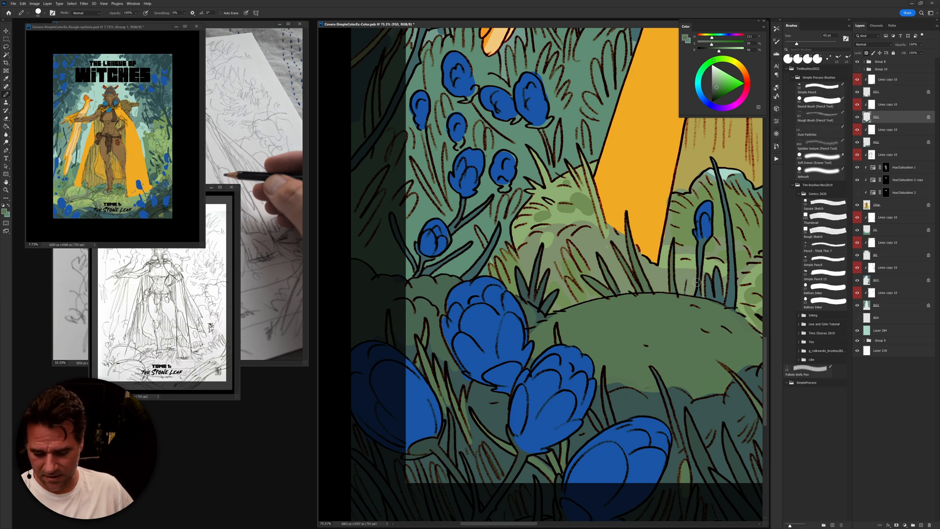
scroll(715, 294, "down", 5)
scroll(686, 319, "right", 5)
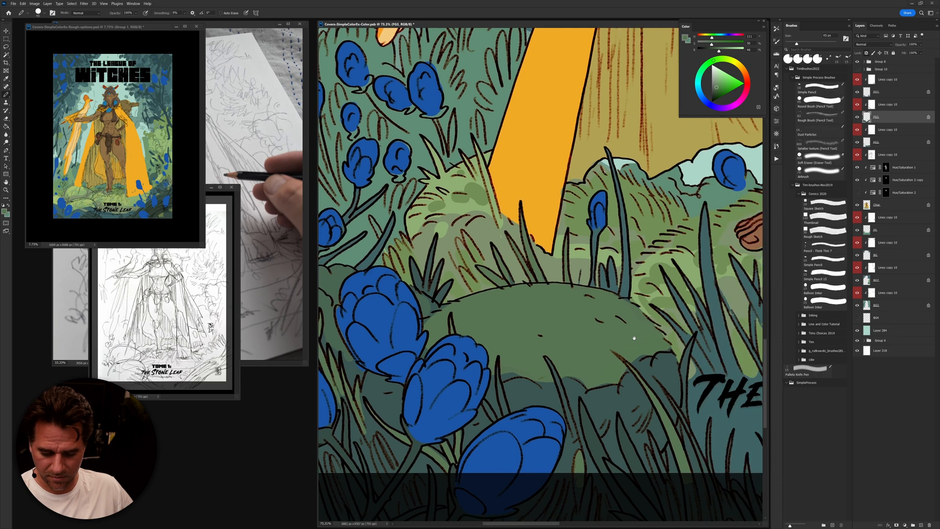
scroll(633, 361, "right", 2)
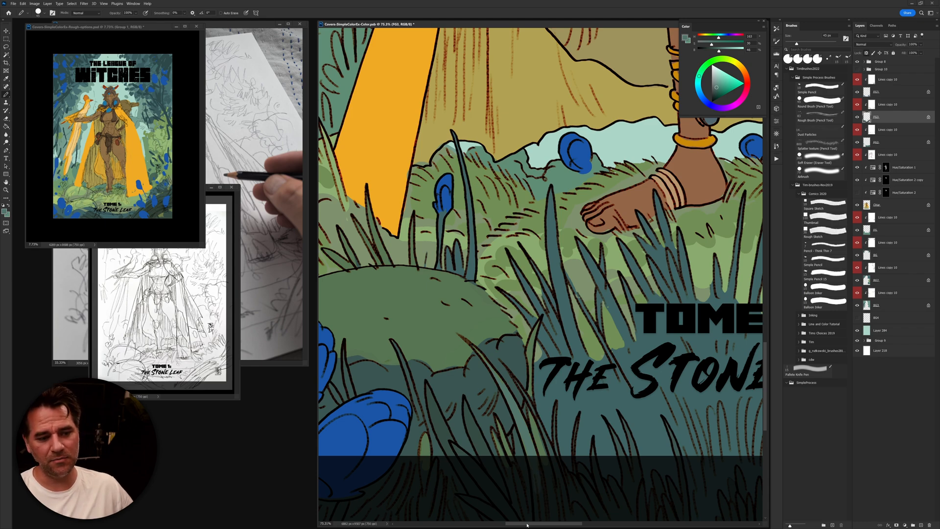
Step: Sample the dark teal beside the mound, dab it on the mound's green face, and undo the dab
mouse_move(674, 409)
left_mouse_down()
mouse_move(486, 397)
mouse_move(612, 379)
left_mouse_up()
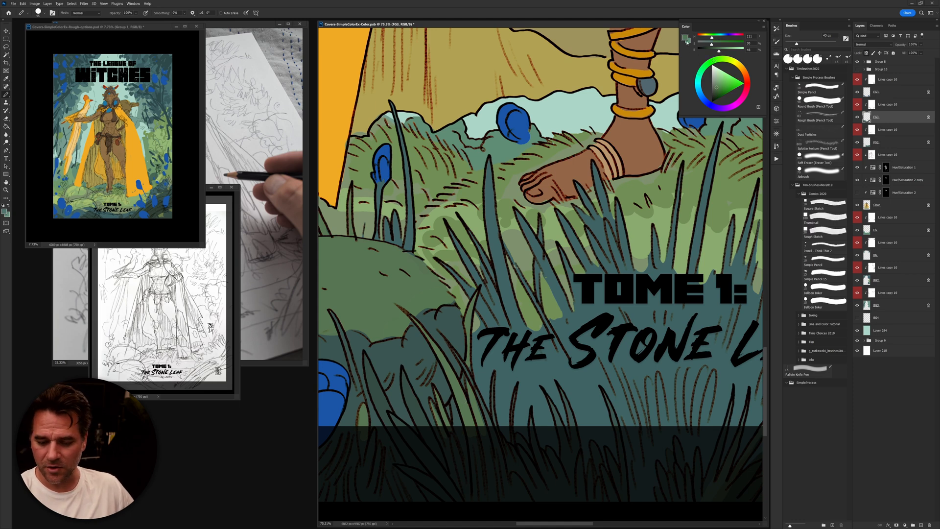
left_click(453, 325, "alt")
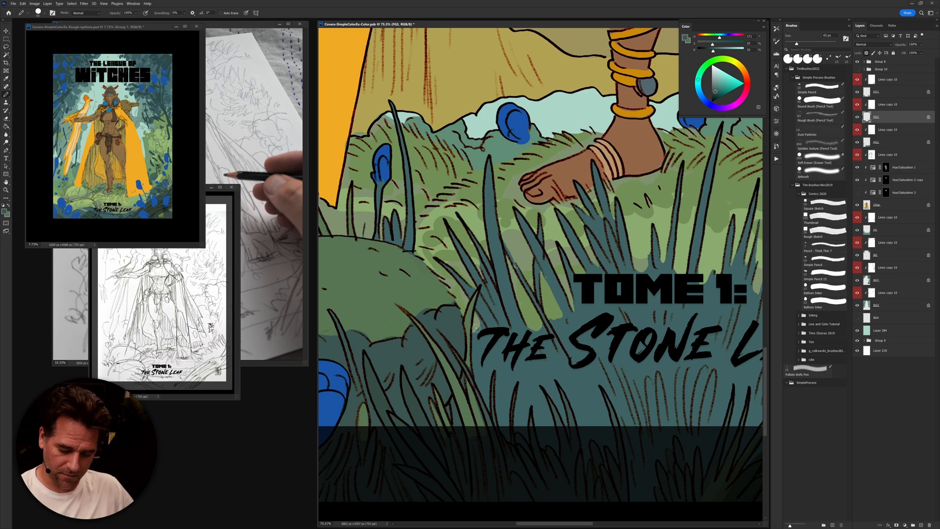
left_click_drag(375, 302, 387, 297)
left_click(387, 297, "alt")
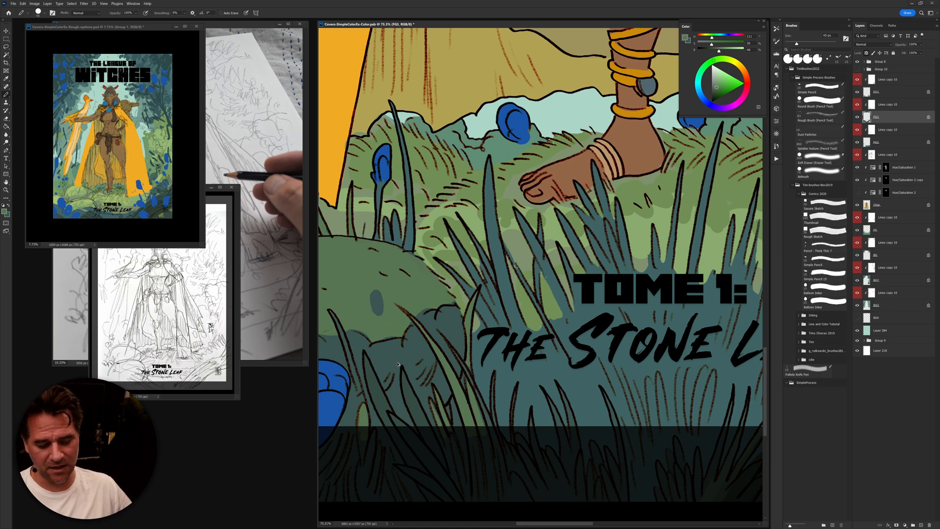
key("ctrl+z")
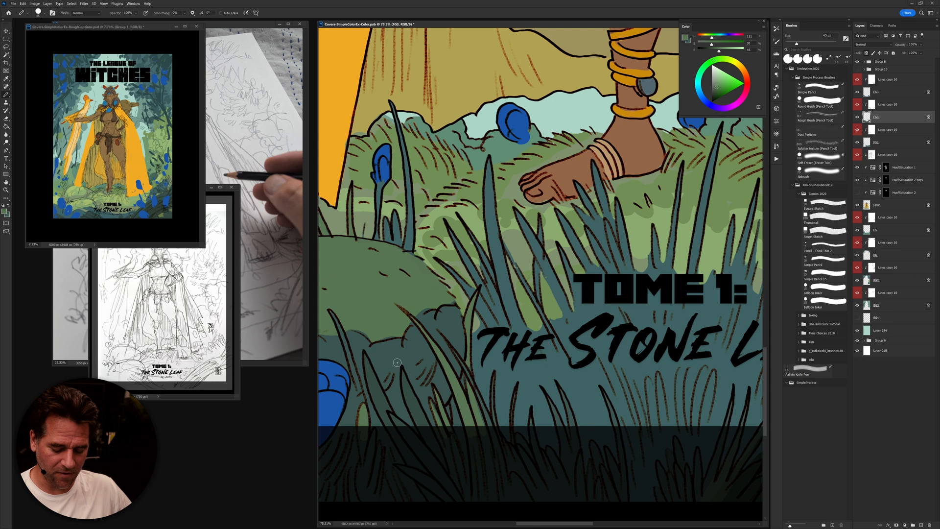
Step: Sample the mid and light greens of the grass between the blades above the TOME 1 lettering
left_click_drag(636, 376, 487, 383)
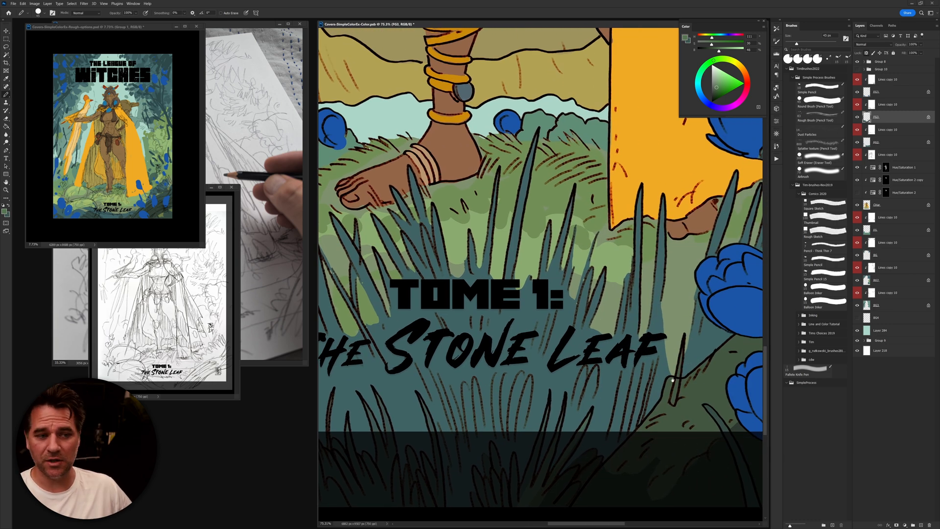
left_click(539, 208, "alt")
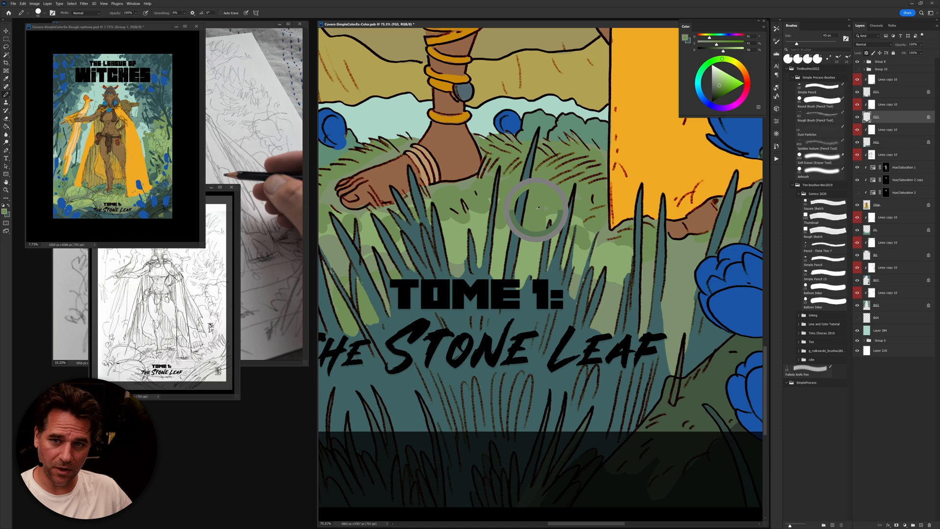
left_click(538, 216, "alt")
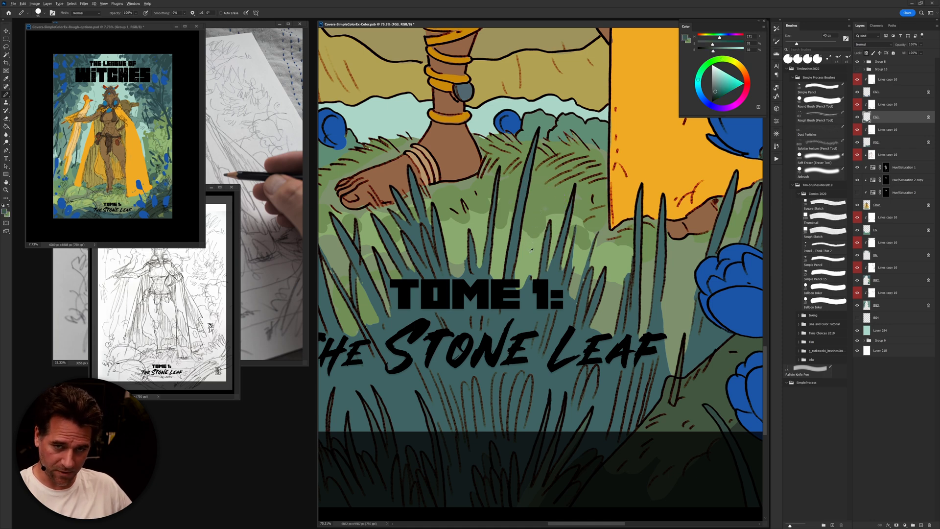
left_click(533, 250, "alt")
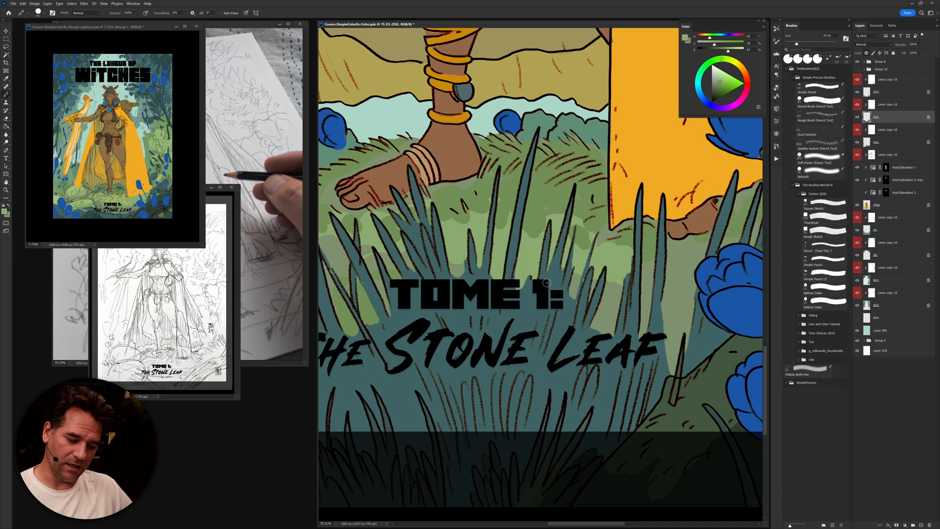
left_click(489, 200, "alt")
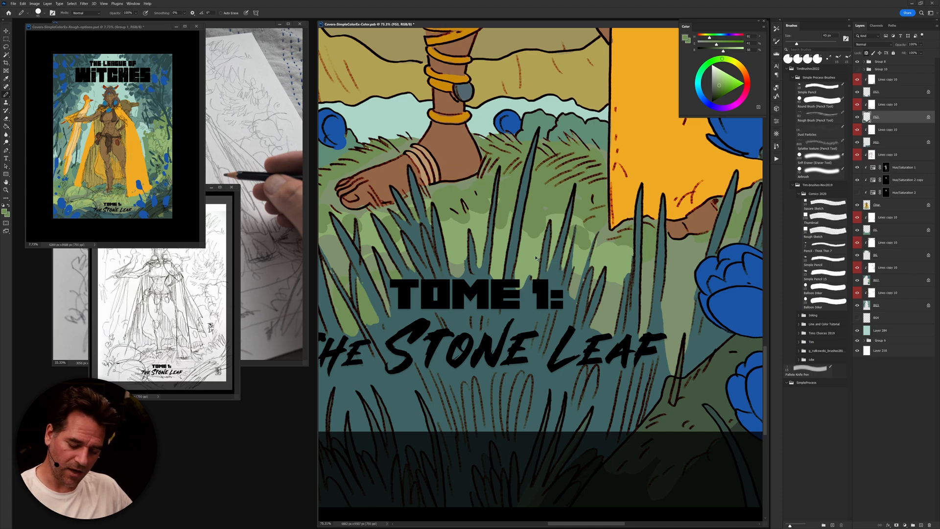
Step: View the whole cover at reduced size to judge how the foreground greens and teals work together
left_click_drag(695, 387, 628, 389)
left_click(628, 393, "alt")
left_click(629, 393, "alt")
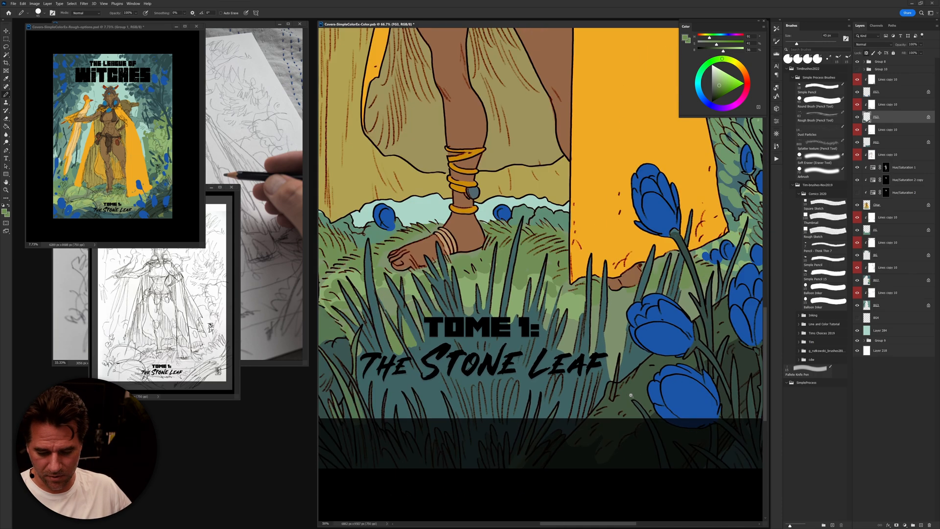
left_click(632, 395, "alt")
left_click(630, 399, "alt")
left_click(631, 406, "alt")
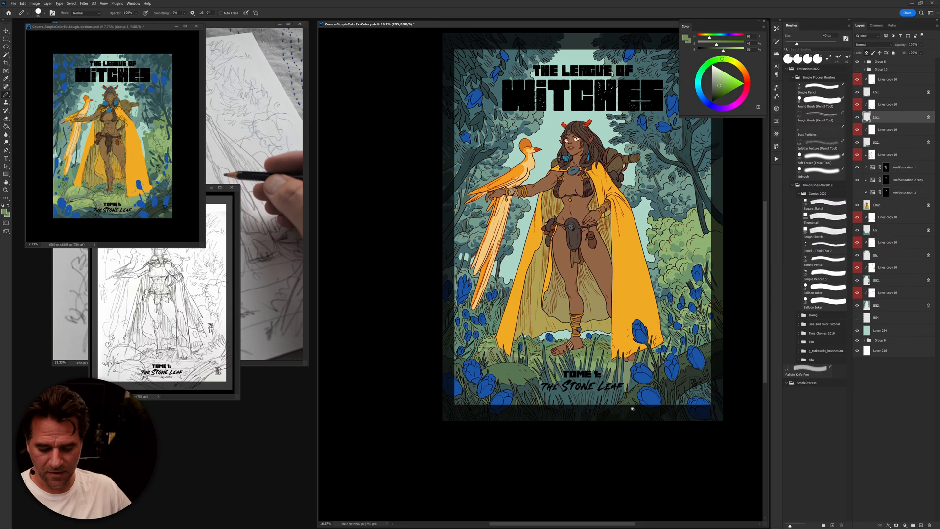
left_click(700, 405)
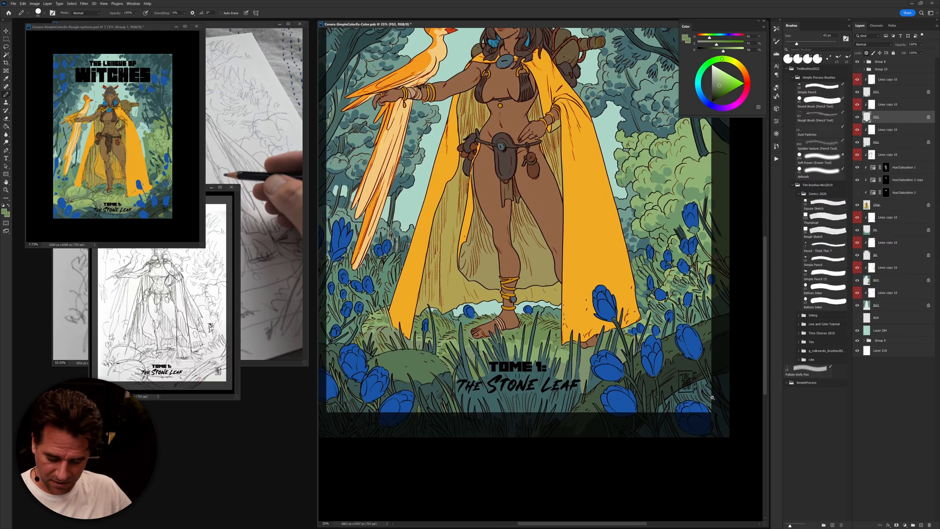
left_click(689, 388, "alt")
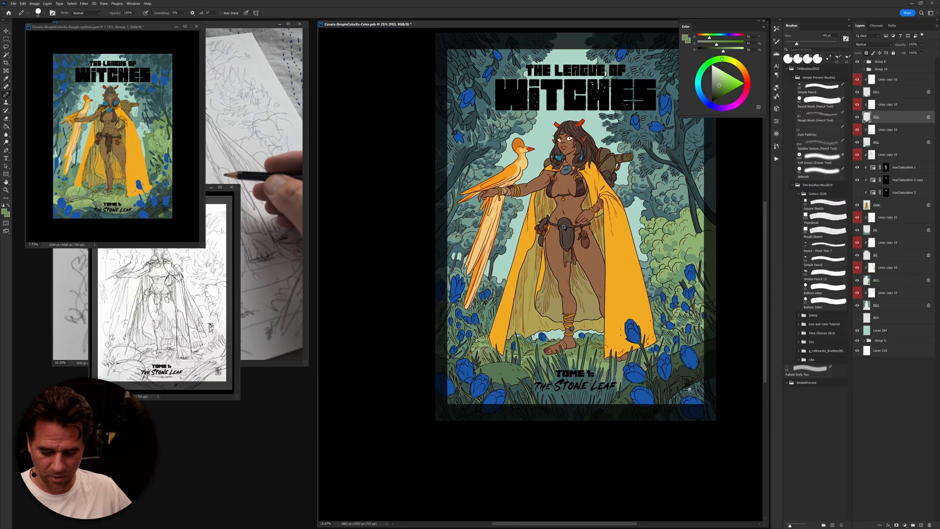
left_click(689, 392, "alt")
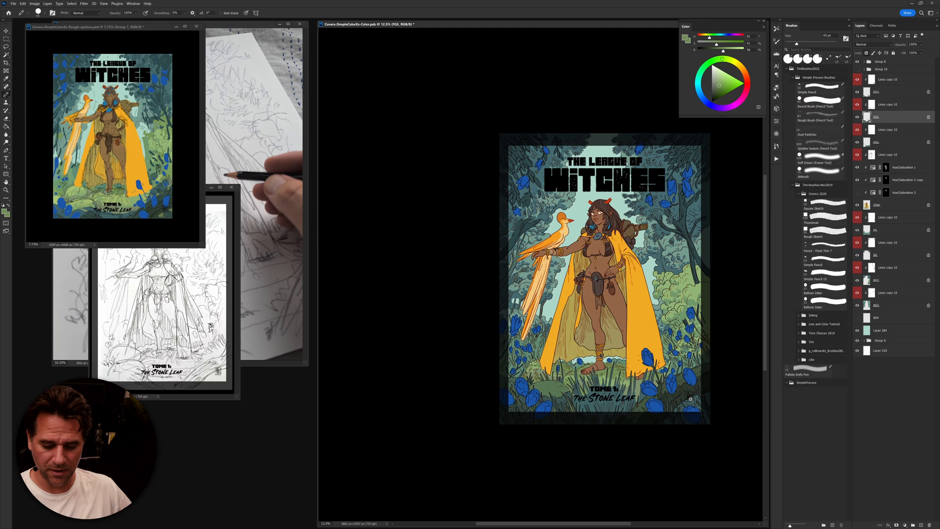
left_click(689, 397)
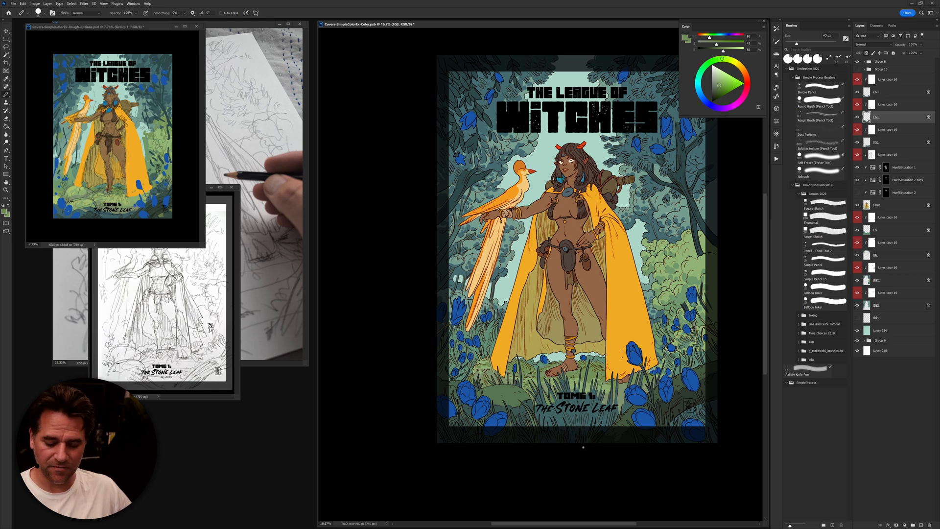
Step: Save the cover file, then select the BG4 background layer and make it visible
left_click(889, 282)
key("ctrl+s")
key("g")
key("shift+g")
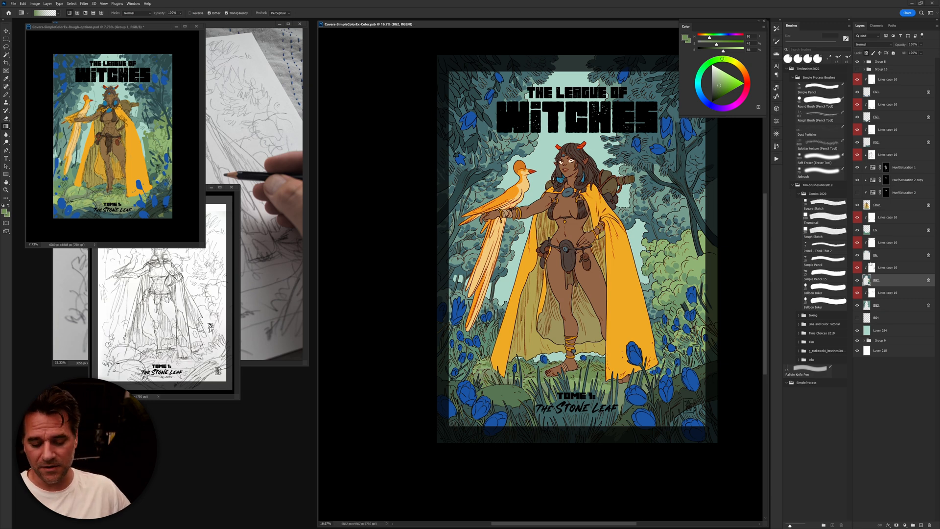
left_click(882, 305)
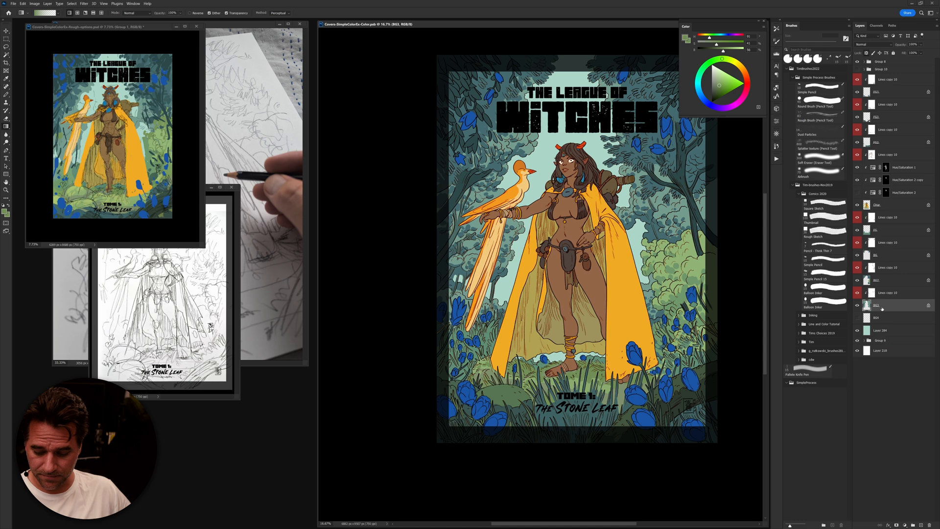
left_click(882, 317)
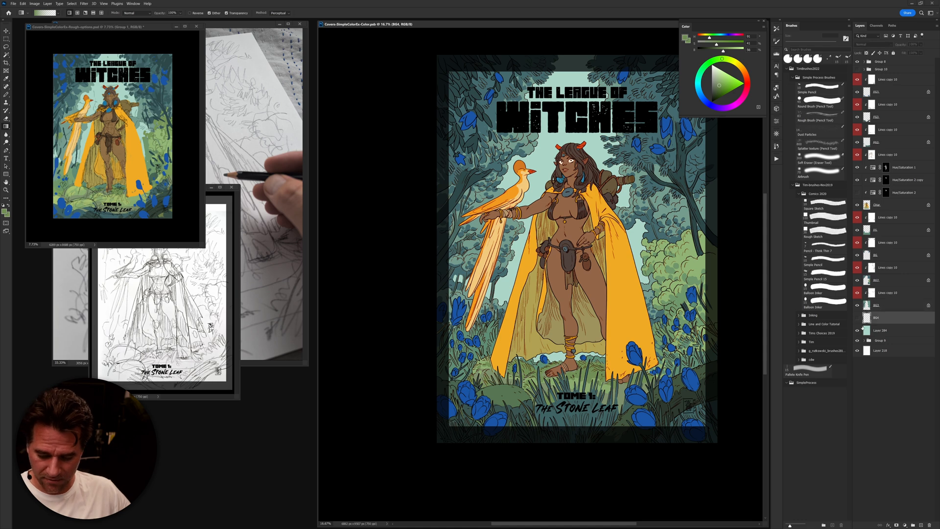
Step: Switch to the drawing brush, sample a color from the trees beside the figure, and set the brush size to 125 px
key("b")
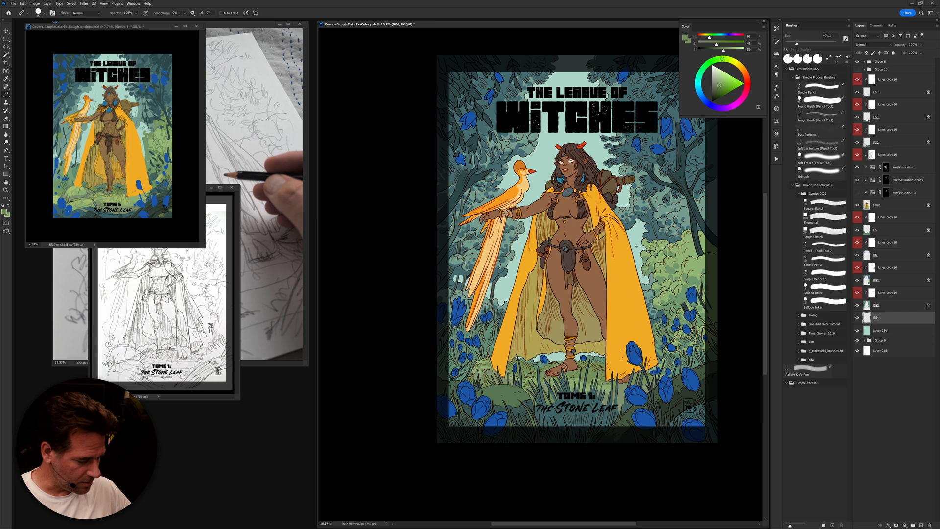
key("bracketright")
key("bracketright")
key("bracketright")
key("bracketright")
key("bracketright")
key("bracketright")
key("bracketright")
key("bracketright")
key("bracketright")
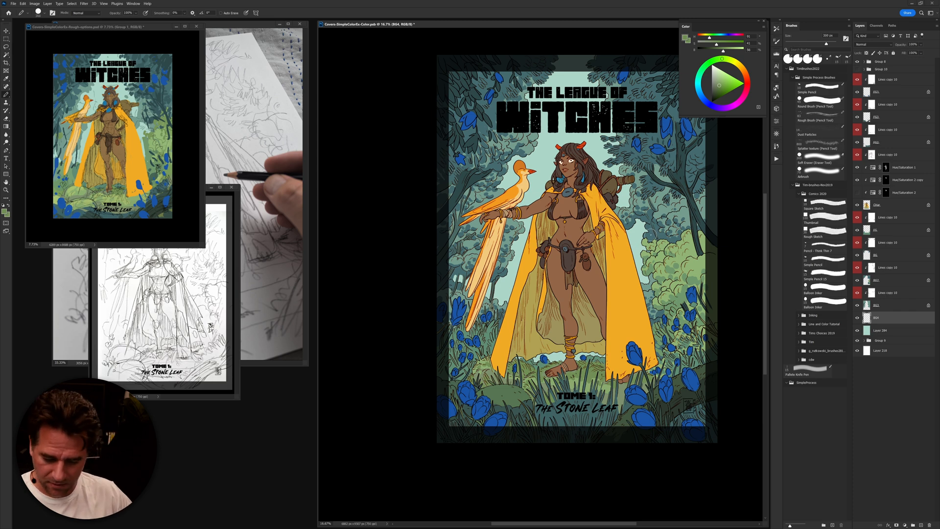
left_click(652, 235, "alt")
key("bracketleft")
key("bracketleft")
Step: Sample lighter teals from the background near the figure's feet and the bird's tail, and select the Lines copy layer above BG3
left_click(590, 358, "alt")
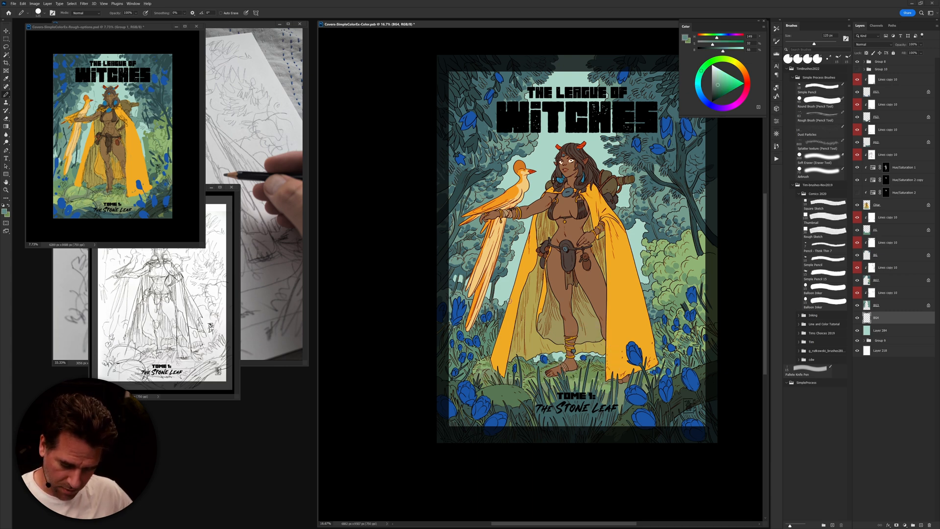
left_click(498, 298, "alt")
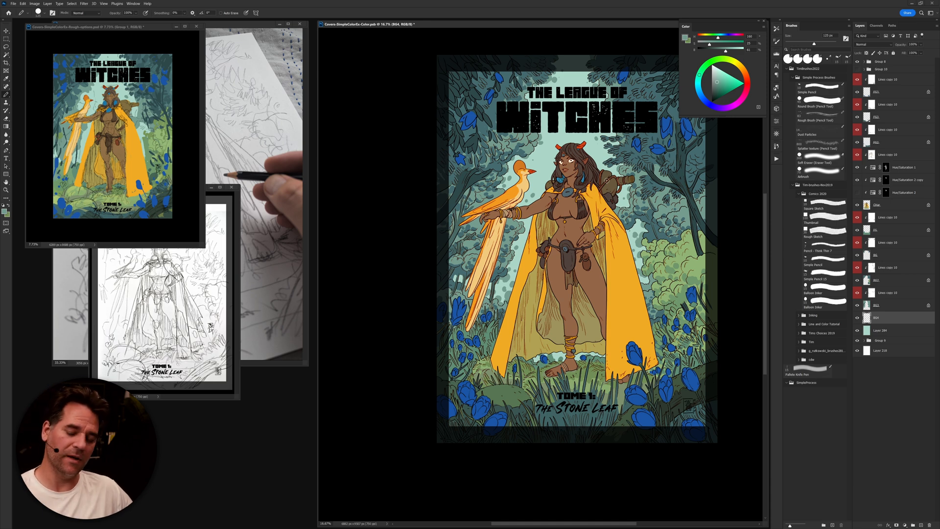
left_click(887, 292)
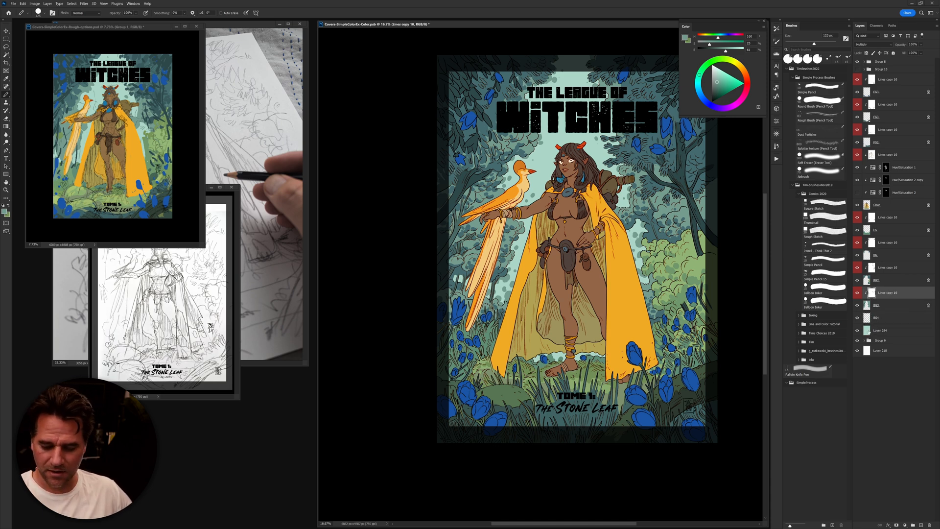
Step: Select Layer 284 and isolate it, BG4 and BG3 in turn to check what each one contains
left_click(868, 331)
left_click(858, 332, "alt")
left_click(858, 332, "alt")
left_click(858, 318, "alt")
left_click(858, 318, "alt")
left_click(858, 306, "alt")
left_click(858, 306, "alt")
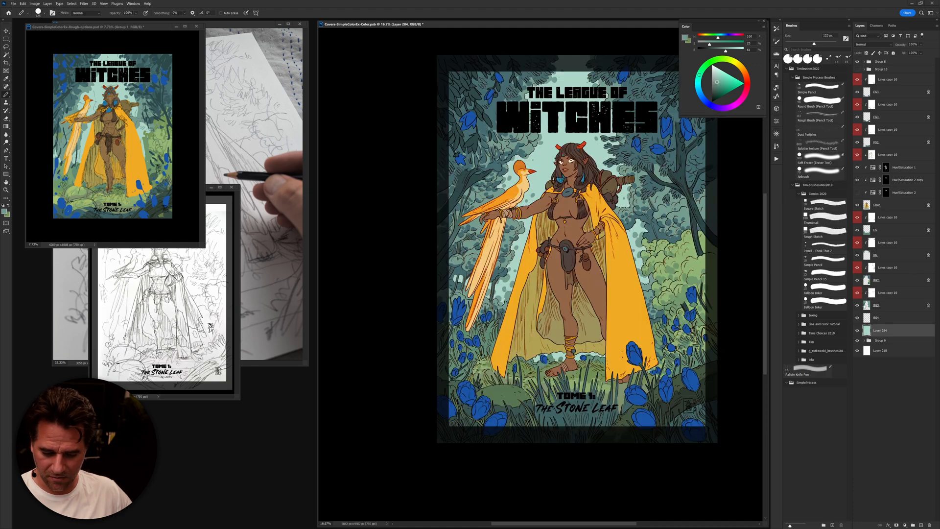
Step: Add an empty layer above the BG3 line layer and place a copy of it above each nearer depth plane
left_click(875, 295)
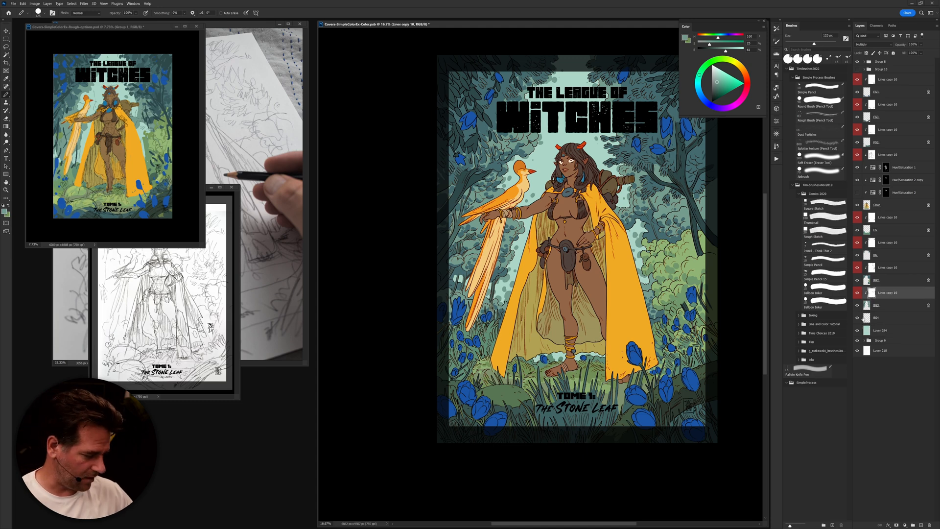
key("ctrl+shift+alt+n")
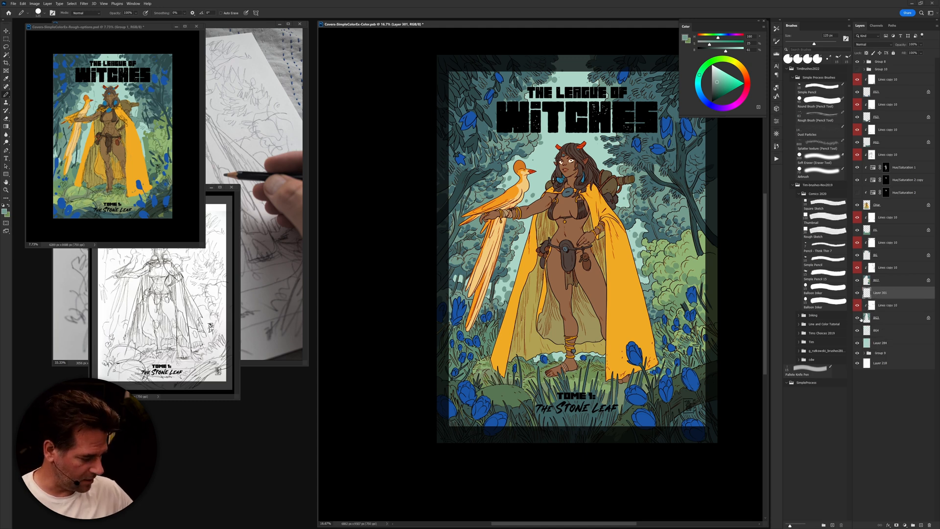
key("g")
left_click_drag(878, 293, 890, 80)
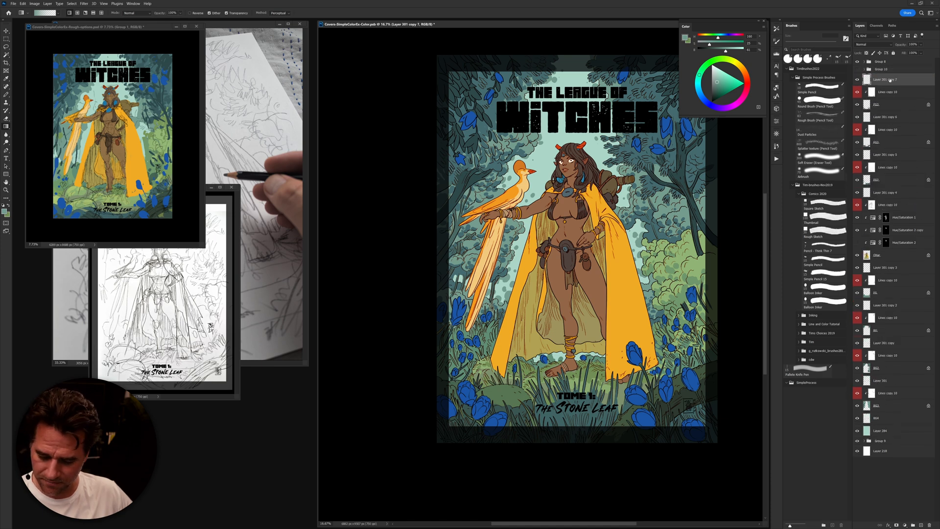
Step: On Layer 301 above BG3, draw a gradient in the pale teal sampled from the sky and lower the layer's opacity
left_click(879, 385)
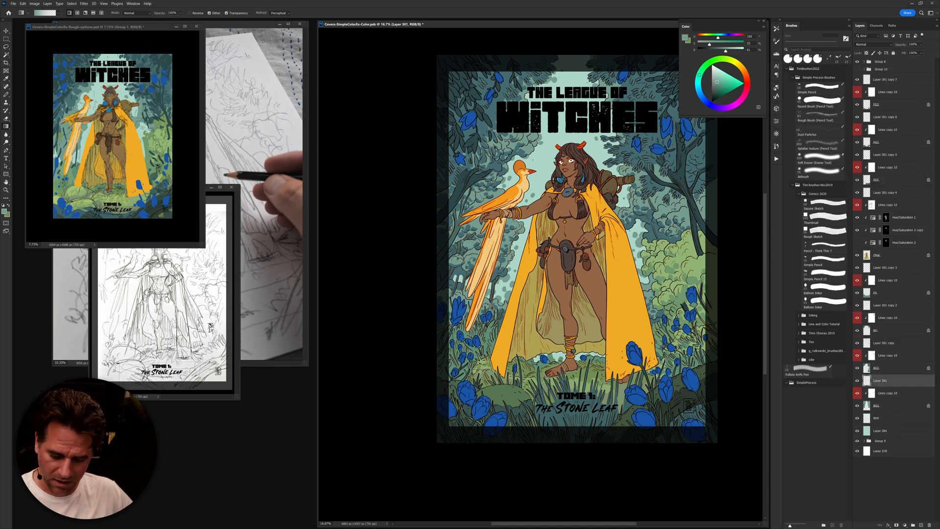
left_click(596, 146, "alt")
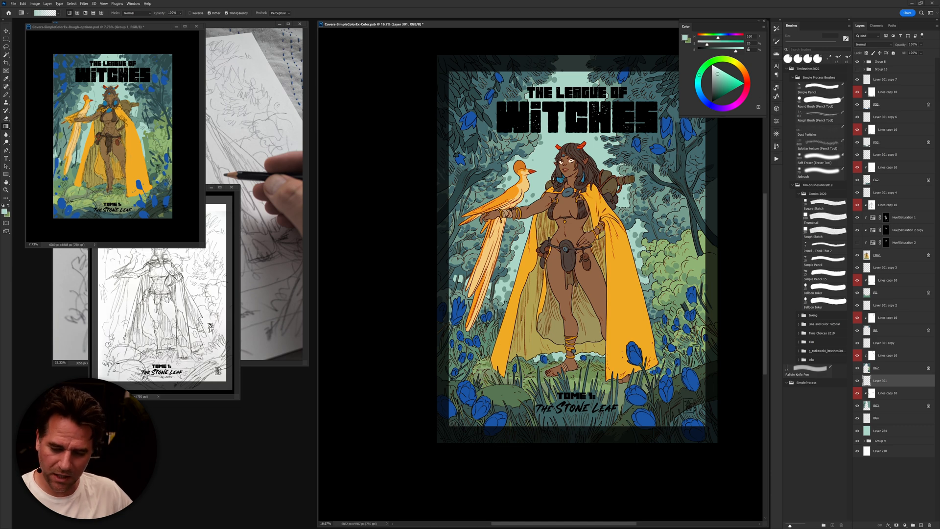
left_click(738, 51)
left_click_drag(635, 245, 586, 286)
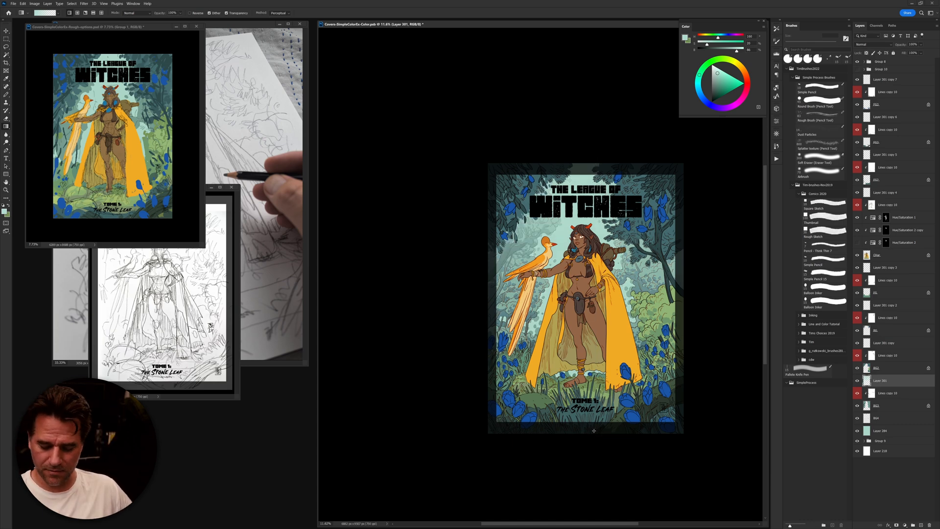
left_click_drag(904, 45, 893, 44)
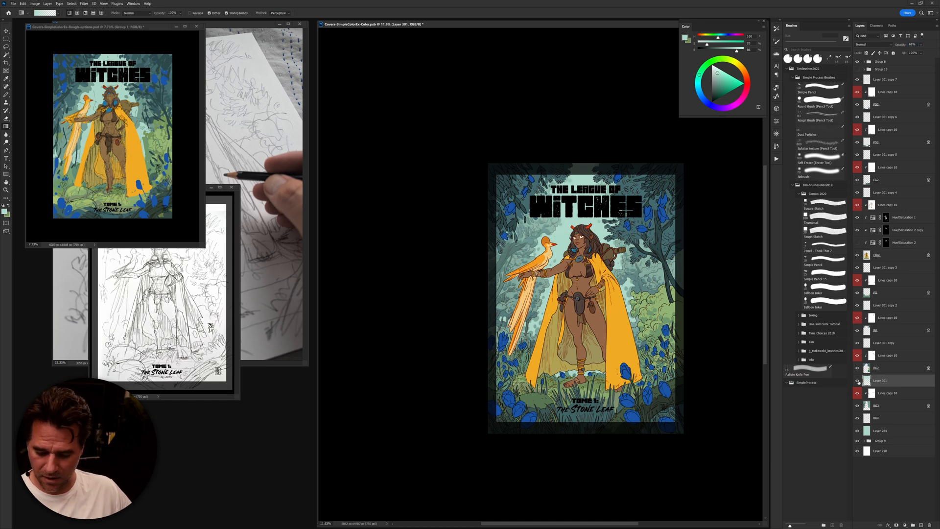
Step: Try a vertically flipped duplicate of the Layer 301 gradient with the original hidden
key("ctrl+0")
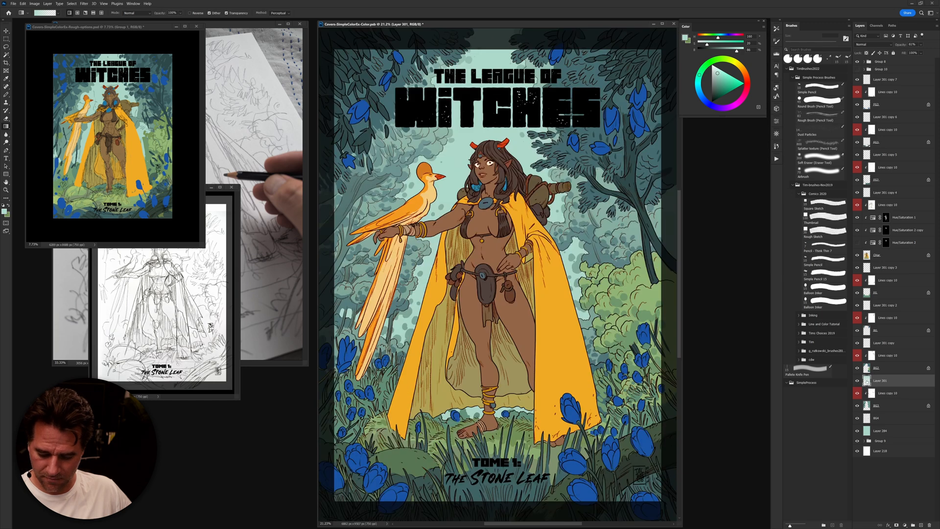
key("ctrl+j")
left_click(858, 393)
key("ctrl+t")
right_click(572, 304)
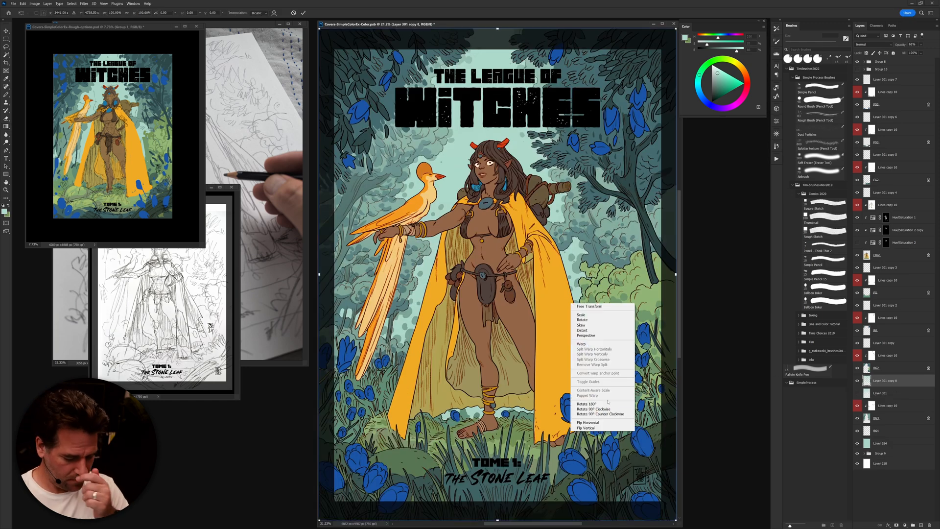
left_click(608, 429)
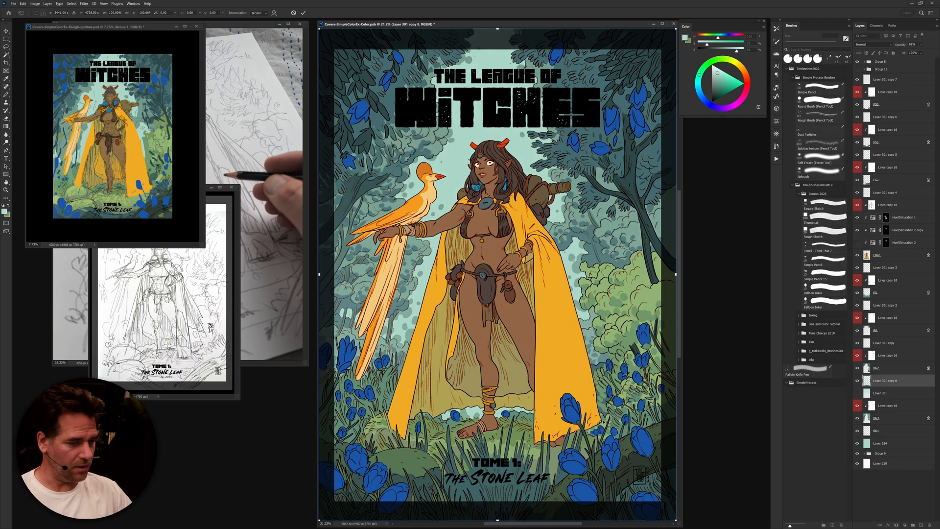
key("Return")
key("g")
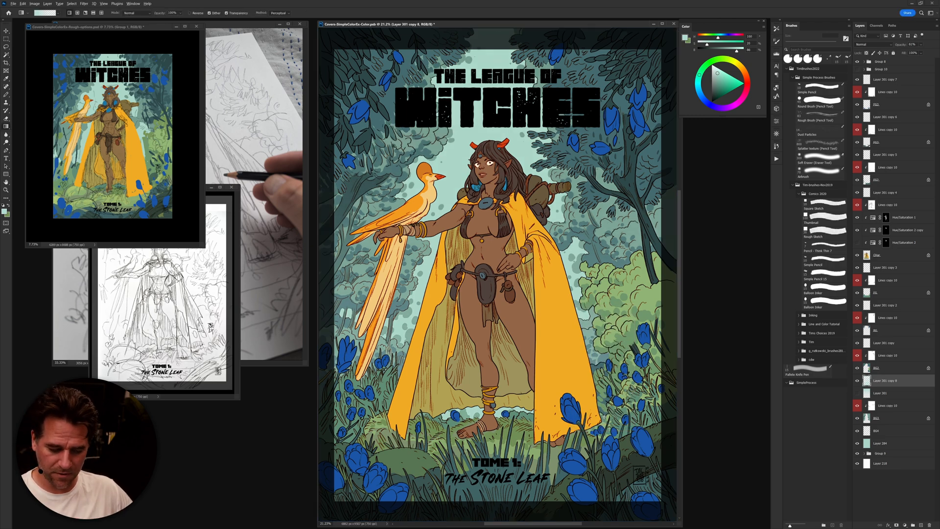
Step: Delete the flipped gradient copy and make the original Layer 301 visible again
scroll(604, 417, "down", 5)
scroll(589, 422, "down", 1)
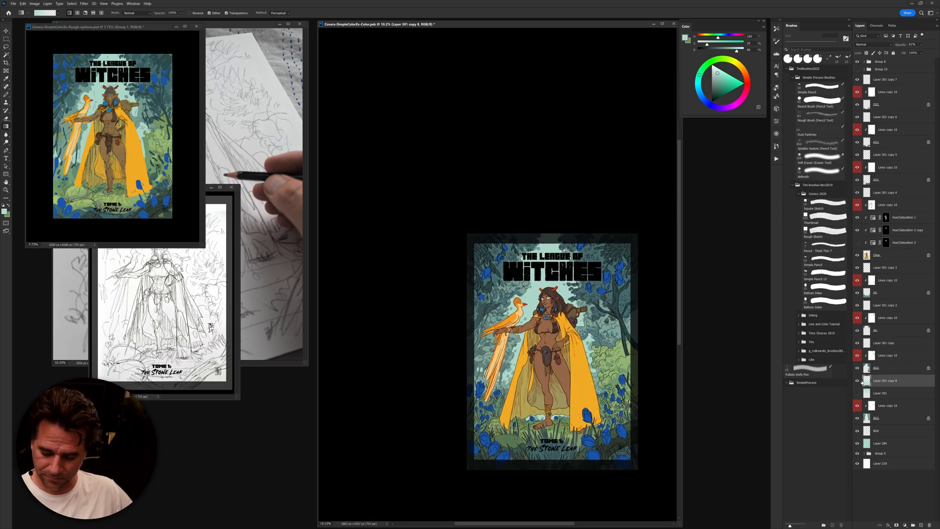
key("Delete")
left_click(857, 381)
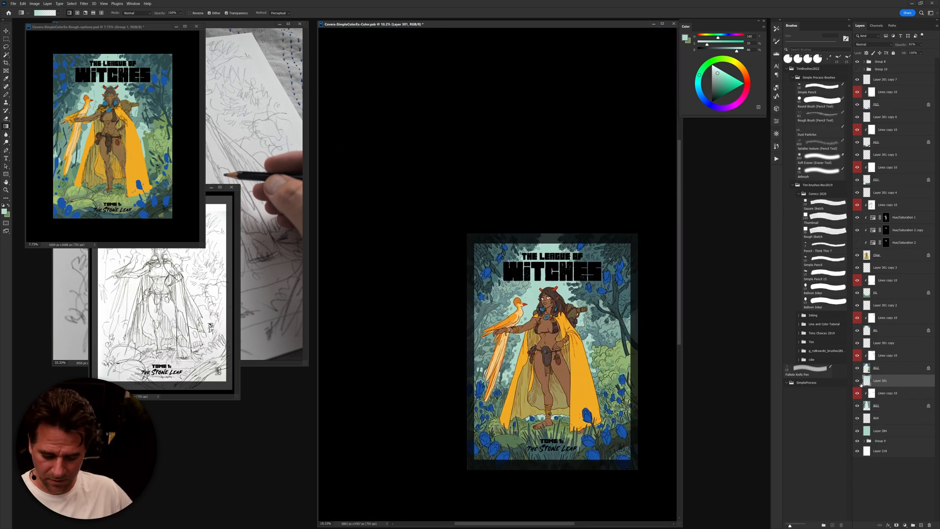
Step: Duplicate the pale teal gradient layer above the BG2 line layer and clip it to BG2
left_click_drag(867, 380, 873, 357)
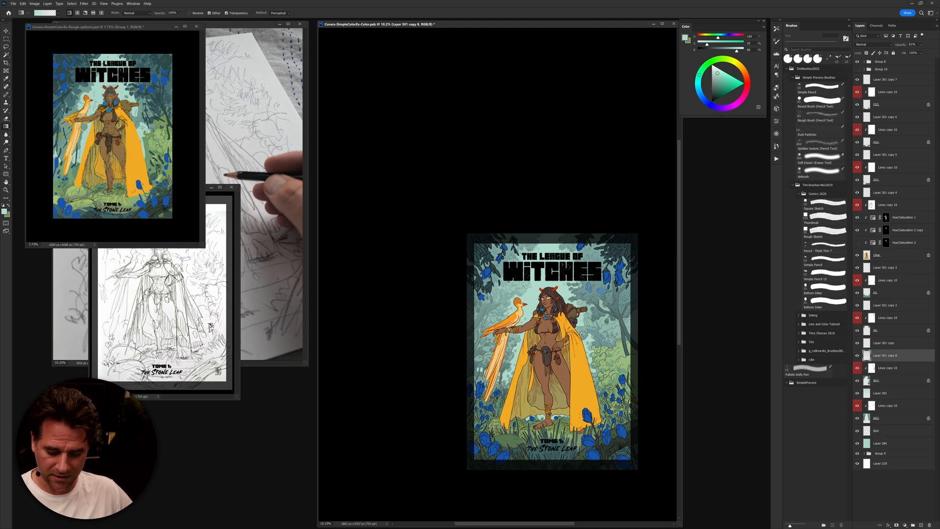
left_click_drag(582, 335, 605, 338)
left_click(876, 361, "alt")
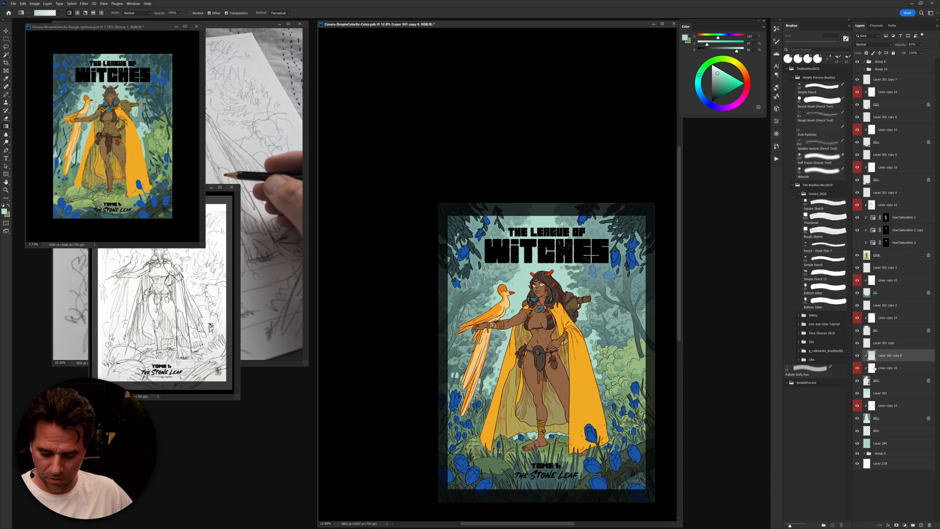
Step: Check BG2 in isolation, compare it with and without its gradient copy, and lower the copy's opacity
left_click(858, 381, "alt")
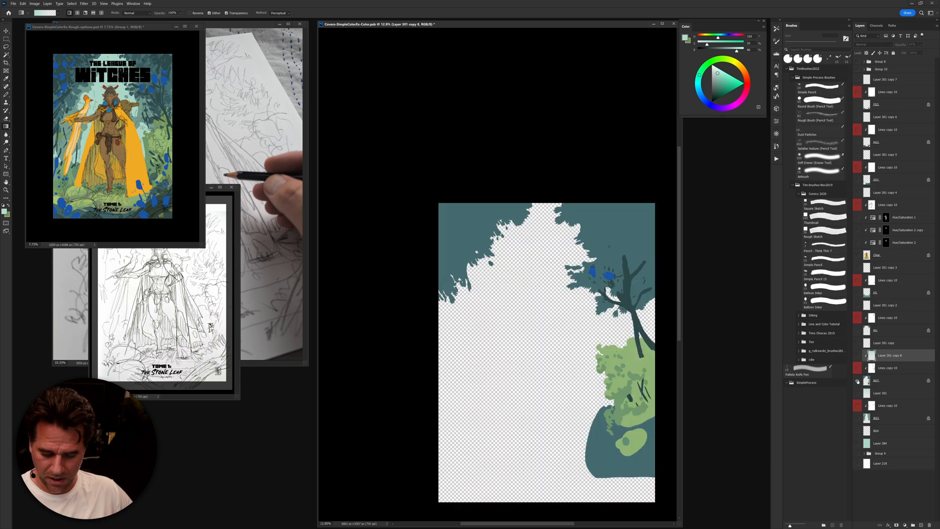
left_click(858, 381, "alt")
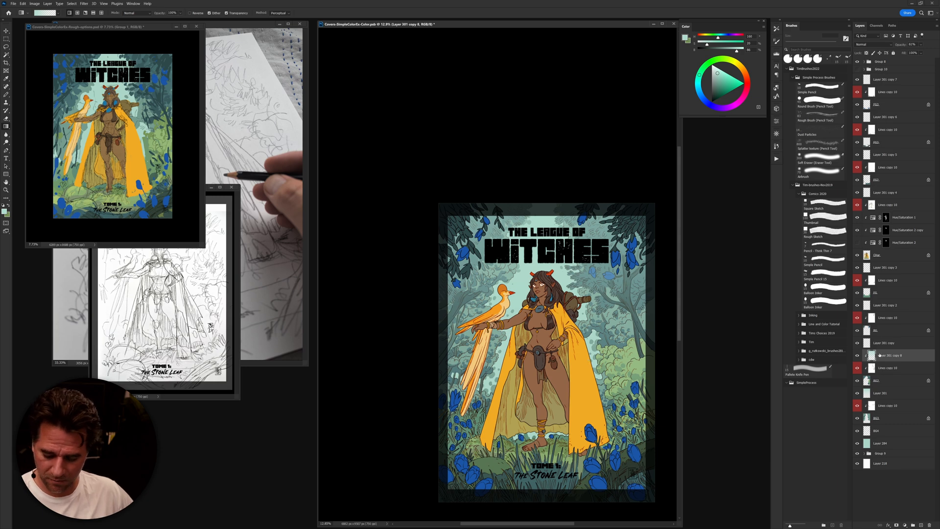
left_click(858, 356)
left_click(858, 356)
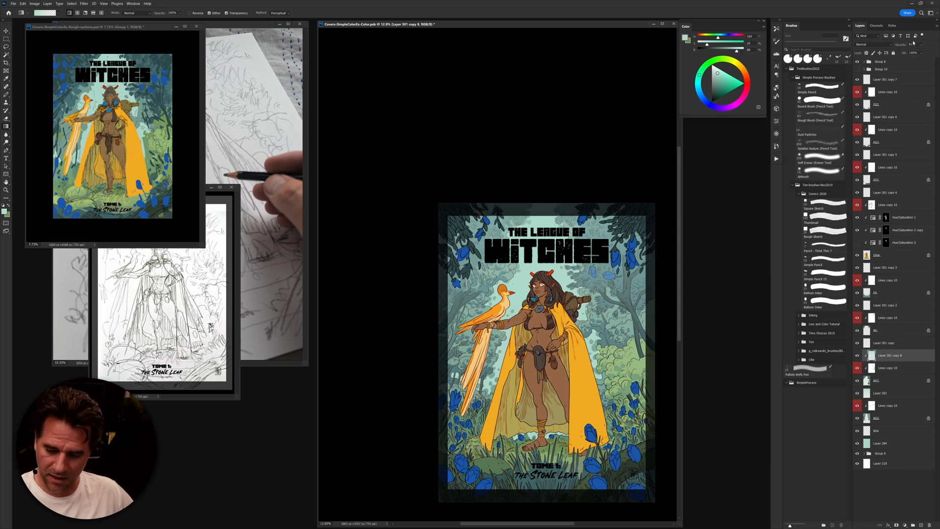
left_click_drag(903, 46, 897, 46)
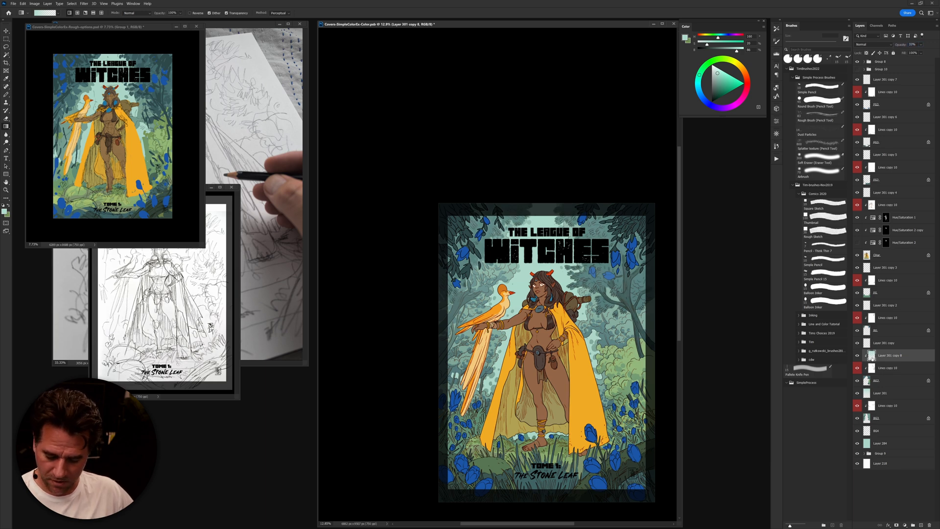
Step: Duplicate BG2's pale gradient above the lines of the nearer BG layer, clip it there, and lower its opacity
left_click_drag(872, 356, 879, 322)
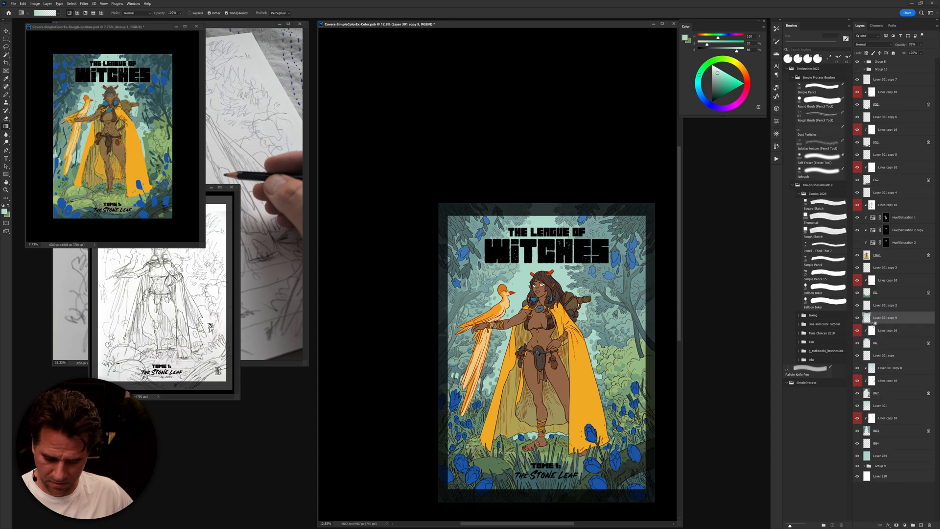
left_click(875, 323, "alt")
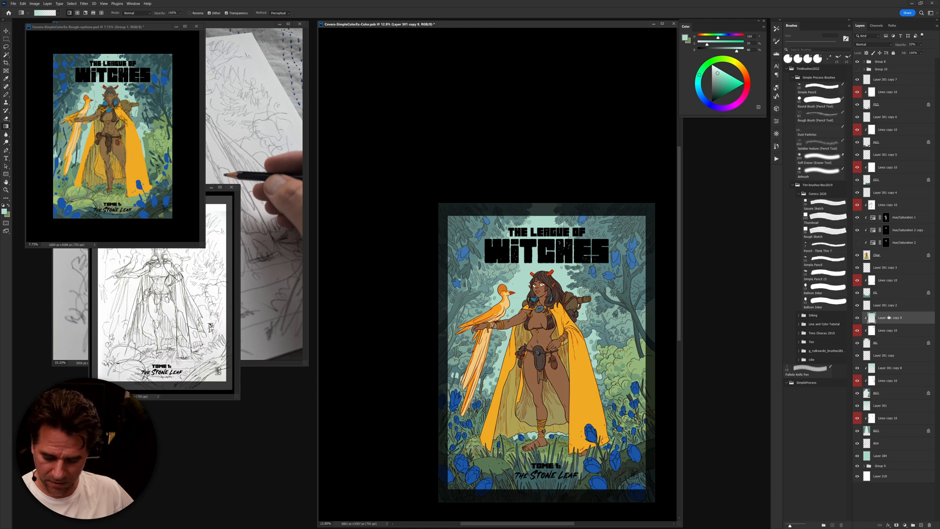
left_click_drag(903, 46, 899, 47)
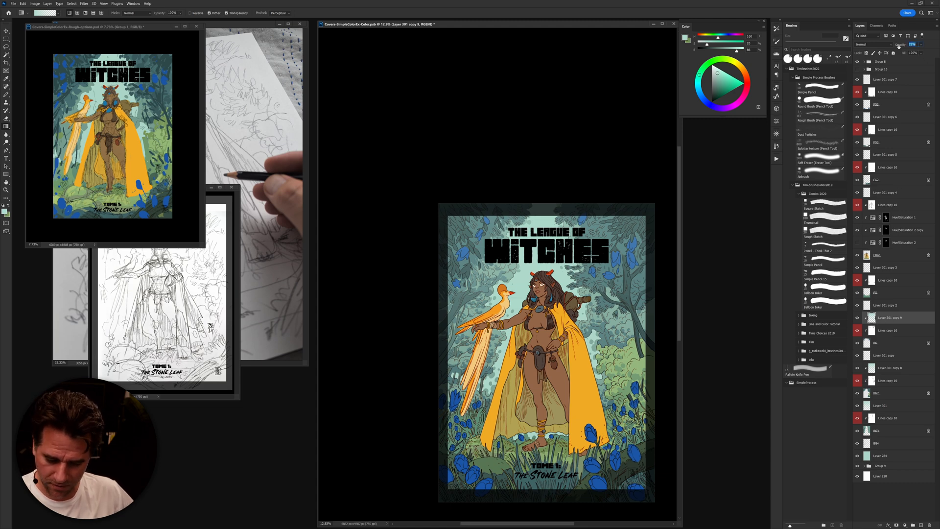
key("Return")
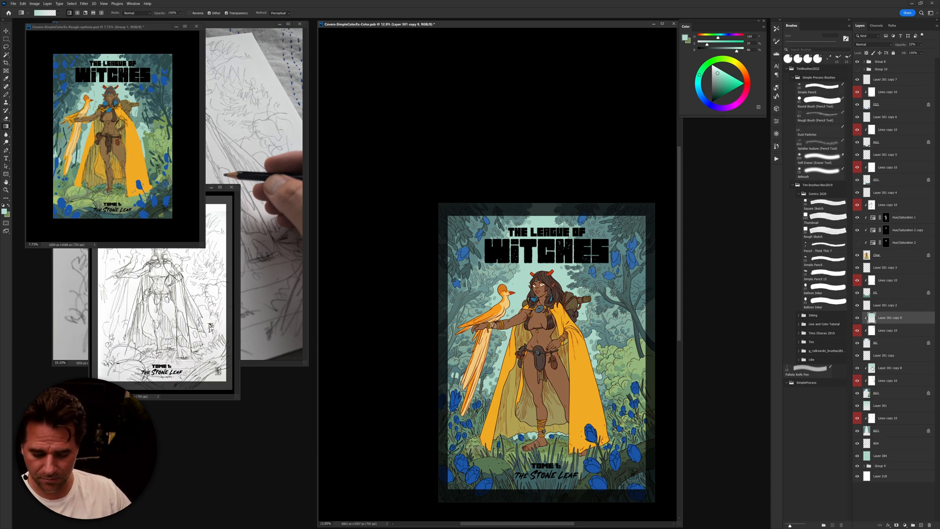
Step: Add a clipped Hard Light layer above the BG layer's pale gradient and draw a gradient in a dark blue shifted from the sampled foliage color
key("ctrl+shift+alt+n")
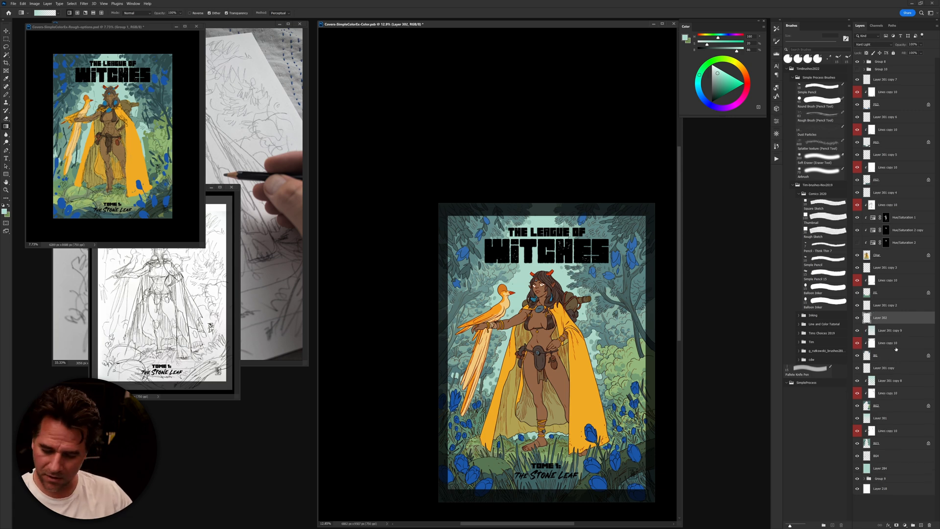
key("ctrl+alt+g")
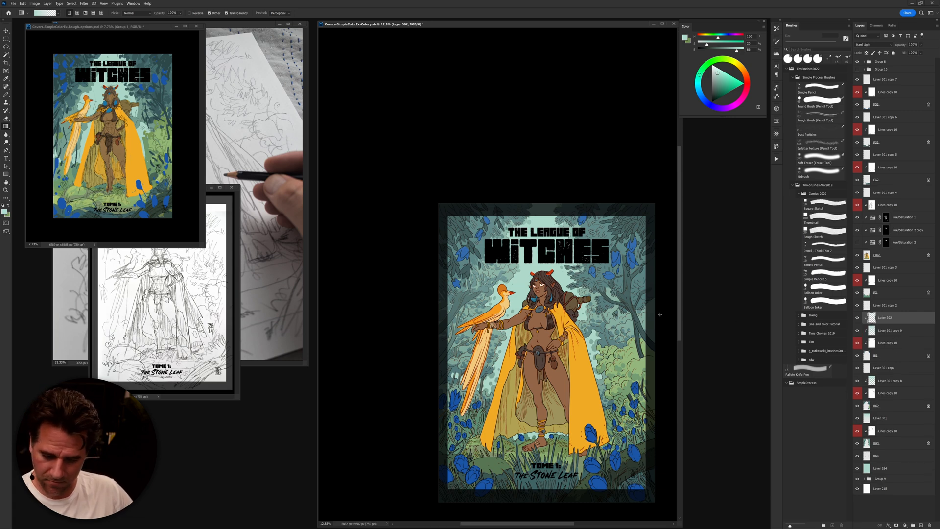
left_click(631, 269, "alt")
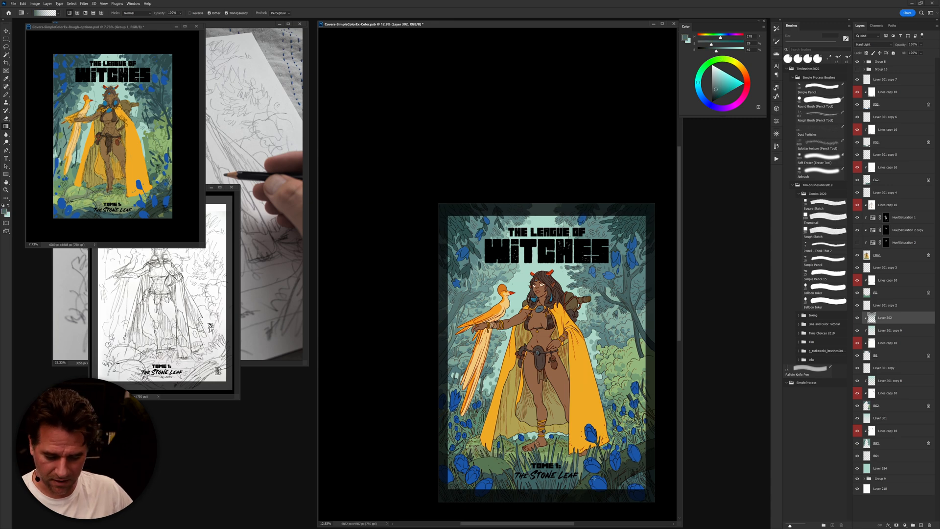
left_click_drag(716, 50, 724, 37)
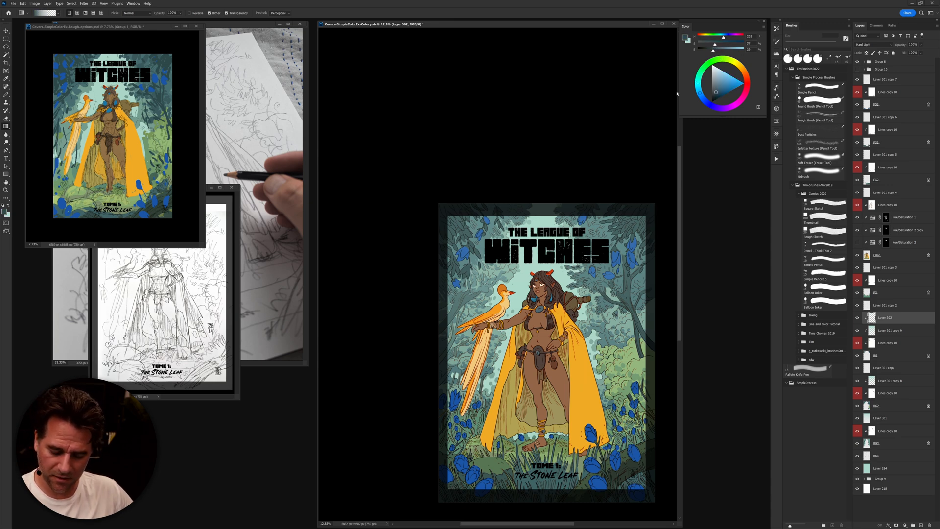
left_click_drag(575, 493, 574, 489)
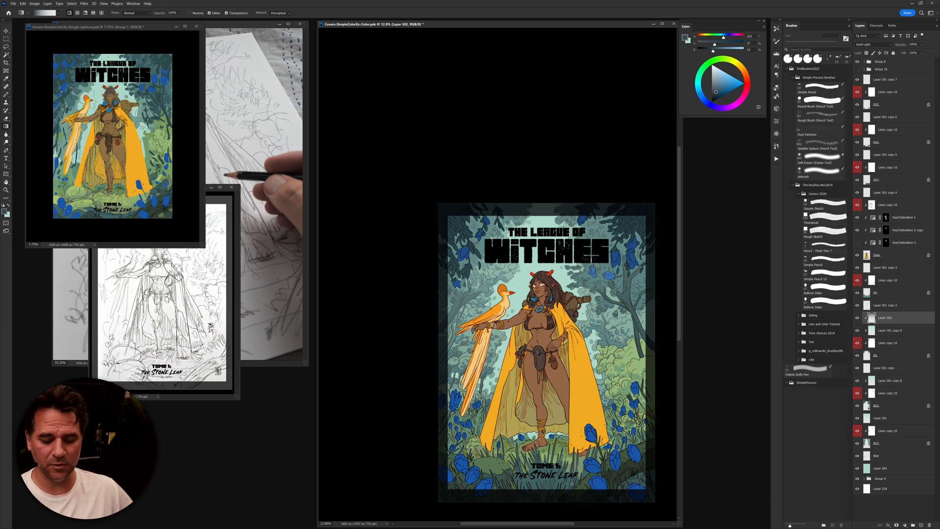
Step: Add a clipped layer above BG2's pale gradient copy and fill it with the dark blue gradient
left_click(884, 358)
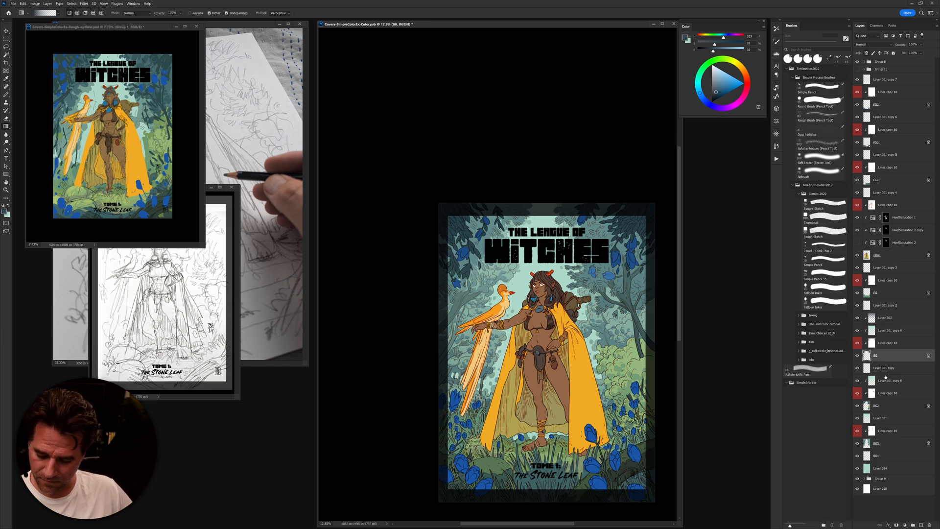
left_click(888, 382)
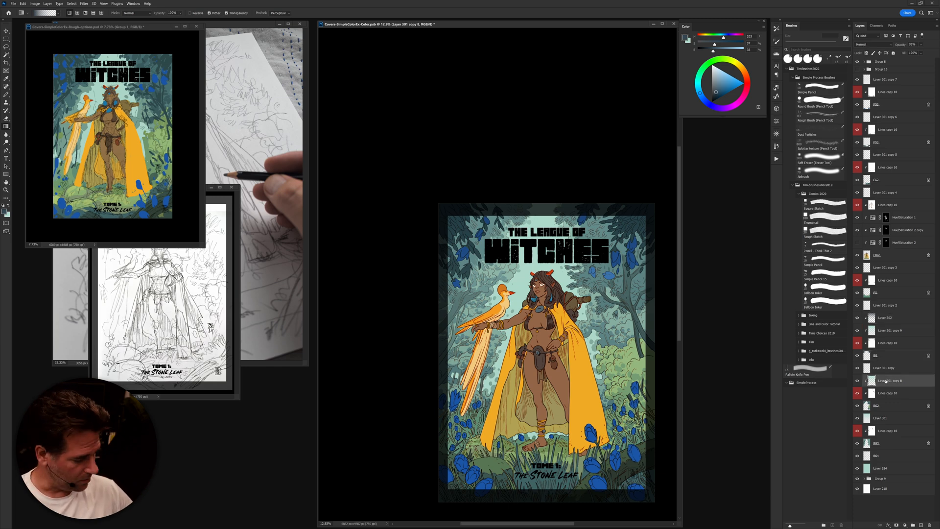
key("ctrl+shift+alt+n")
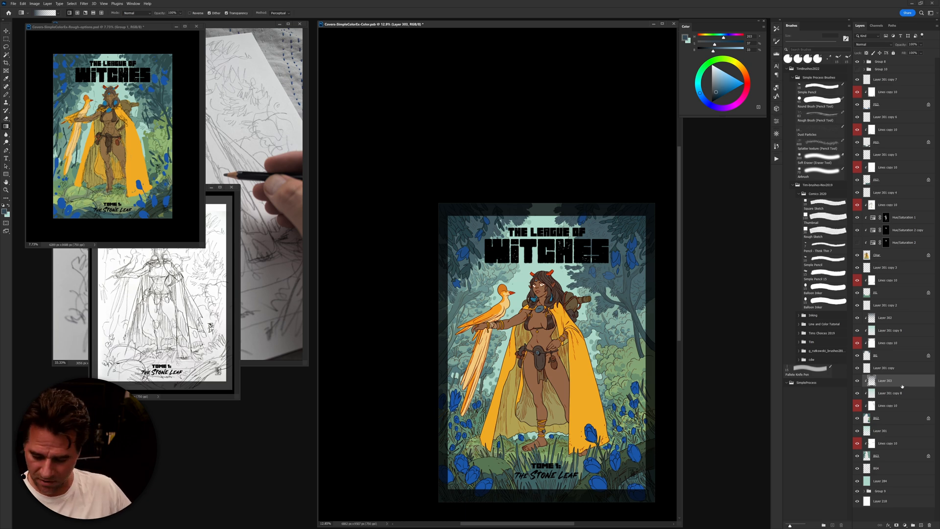
Step: Duplicate BG2's dark blue gradient layer below Layer 301 so that it is clipped to BG3
left_click_drag(885, 381, 889, 425)
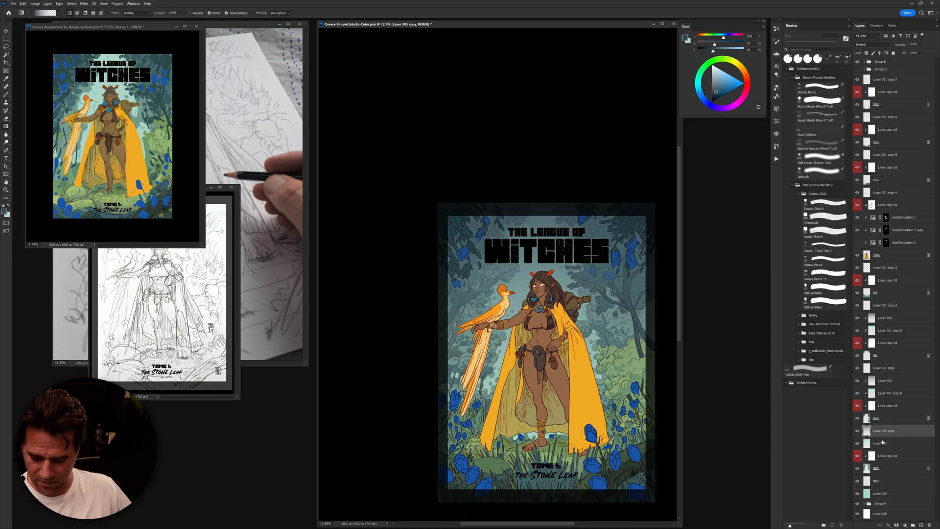
left_click_drag(880, 433, 880, 447)
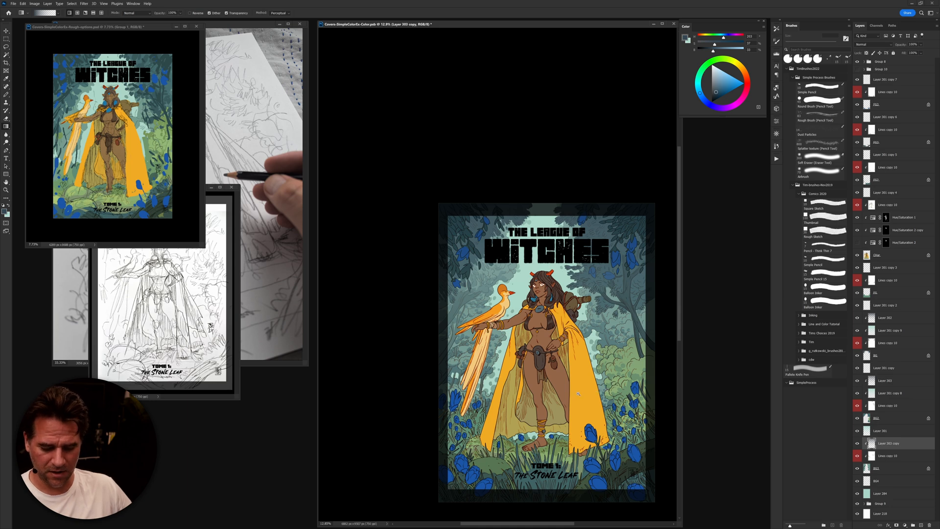
left_click_drag(568, 393, 601, 397)
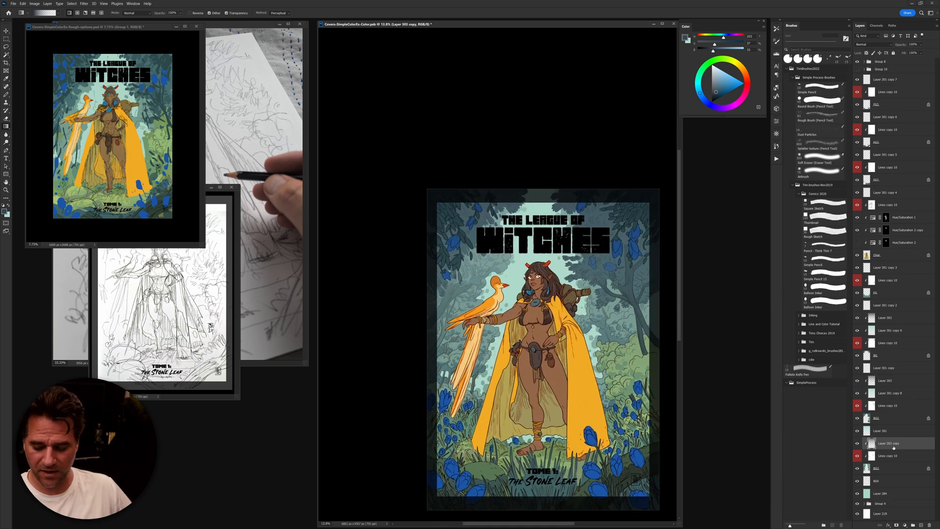
Step: Delete the dark blue gradient layers clipped to BG3 and BG2
left_click(871, 450, "alt")
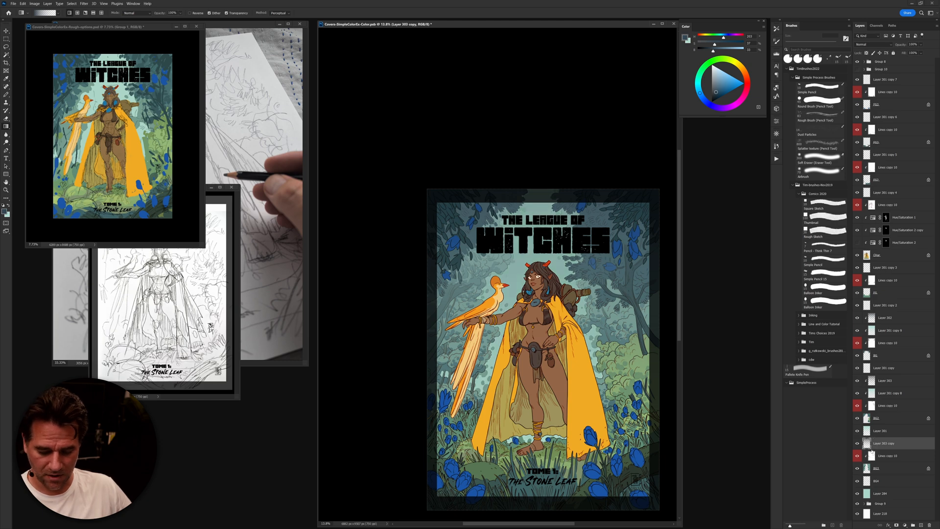
left_click(871, 449, "alt")
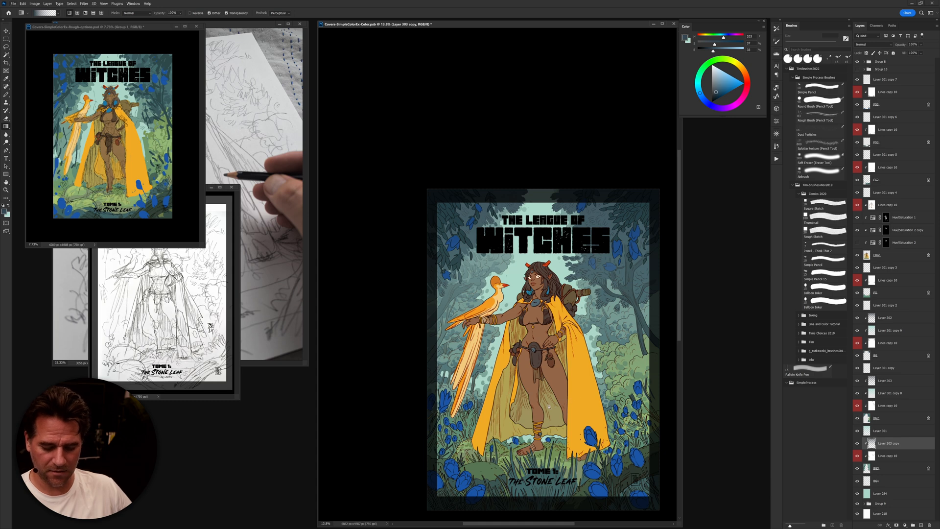
left_click_drag(539, 409, 556, 398)
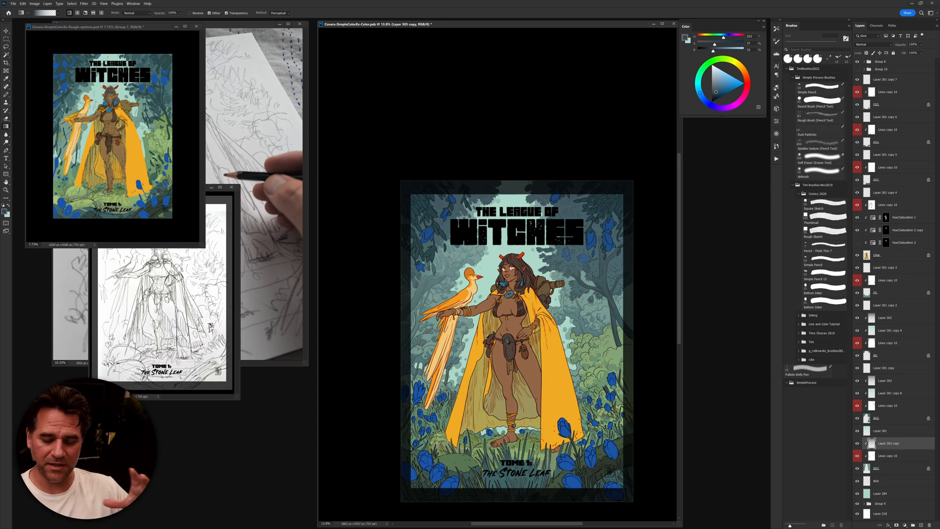
left_click(858, 443)
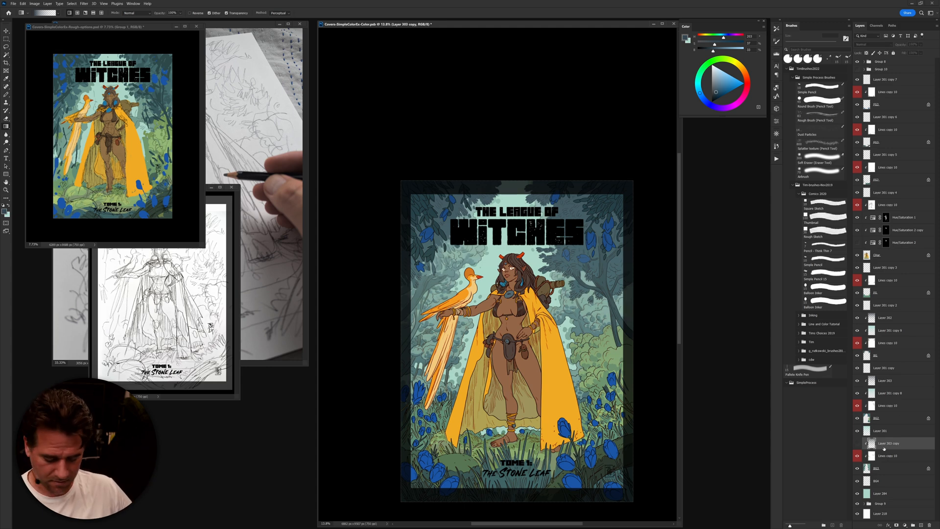
key("Delete")
left_click(883, 382)
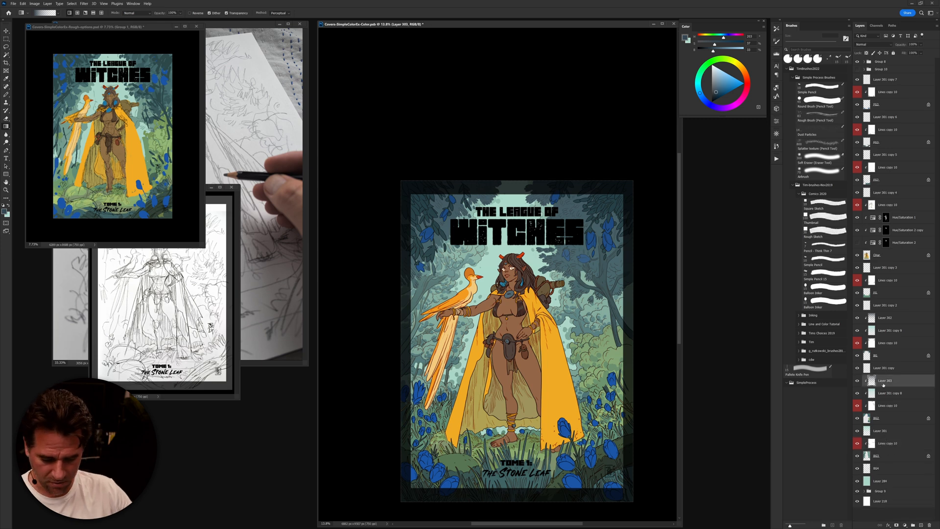
key("Delete")
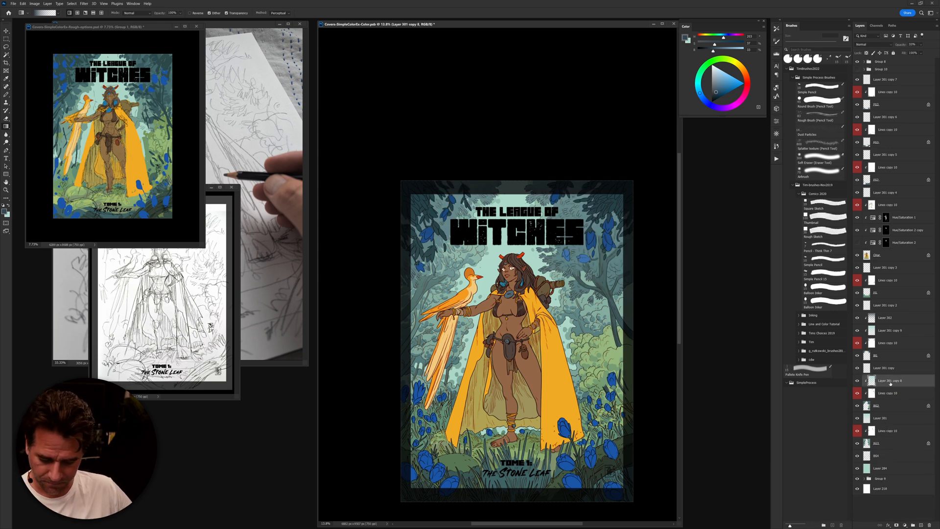
Step: Check which artwork the FG layer holds, duplicate a pale gradient layer above FG's lines, and raise the copy's opacity
left_click(880, 319)
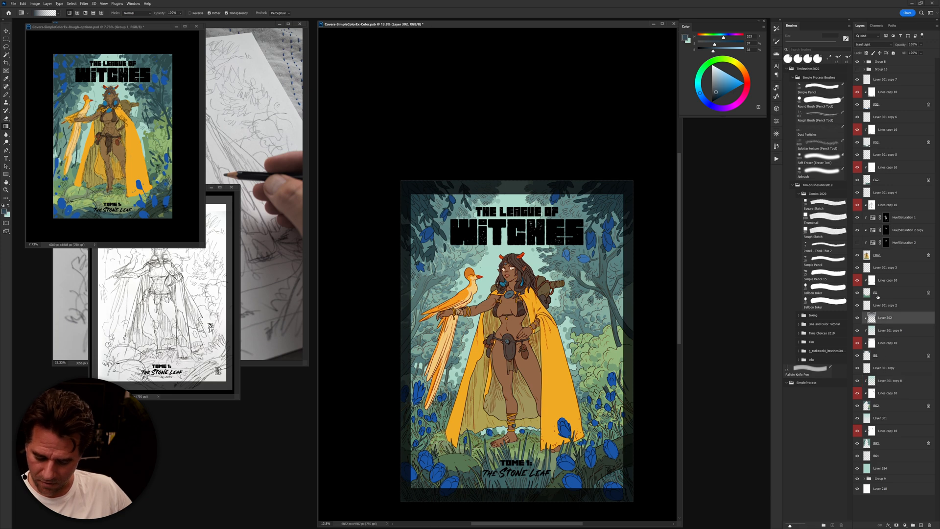
left_click(875, 306)
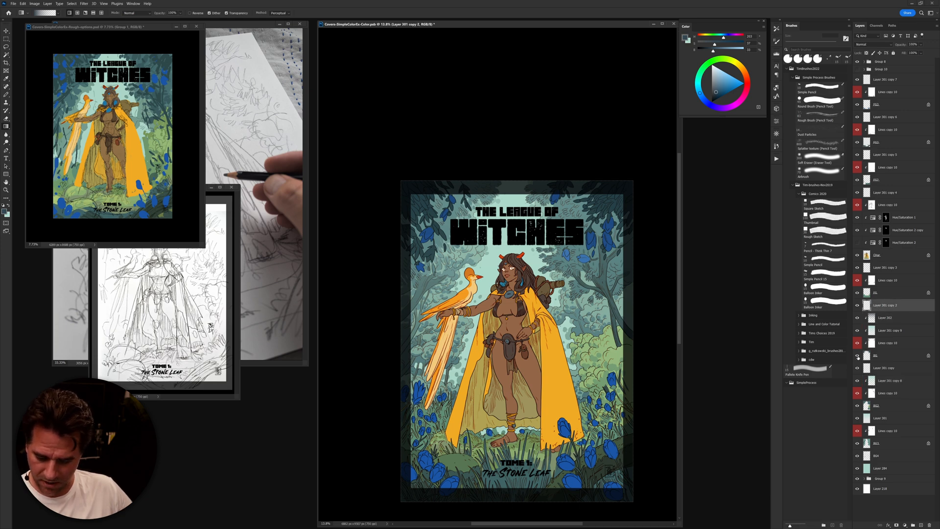
left_click(877, 293)
left_click(859, 292)
left_click(858, 293)
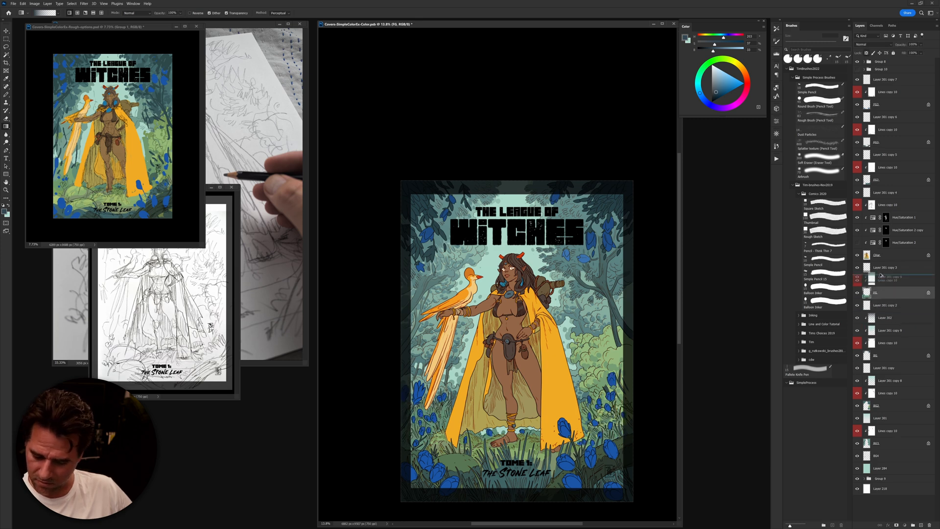
left_click_drag(884, 267, 883, 273)
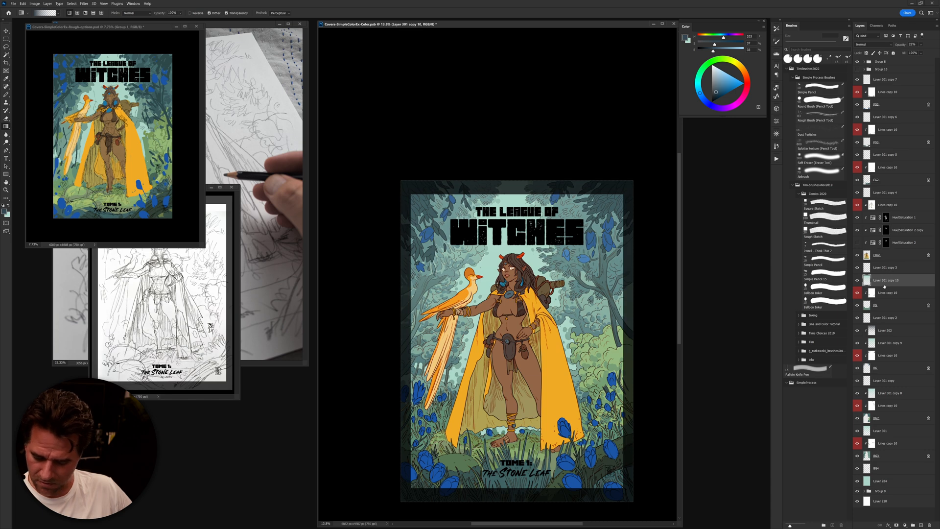
left_click(912, 43)
type("67")
key("Return")
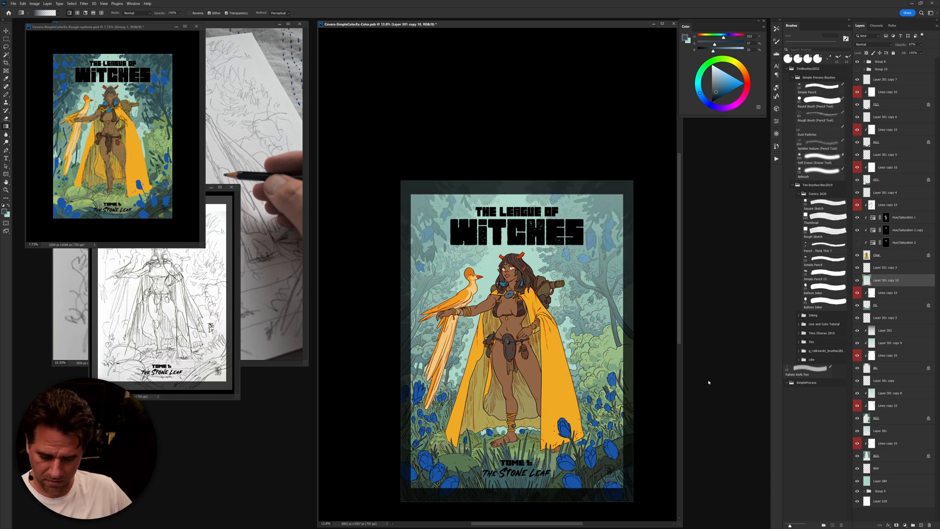
Step: Hide the pale gradient copy above FG and add a new empty layer directly above FG's lines
left_click(858, 280)
left_click(880, 292)
key("ctrl+shift+alt+n")
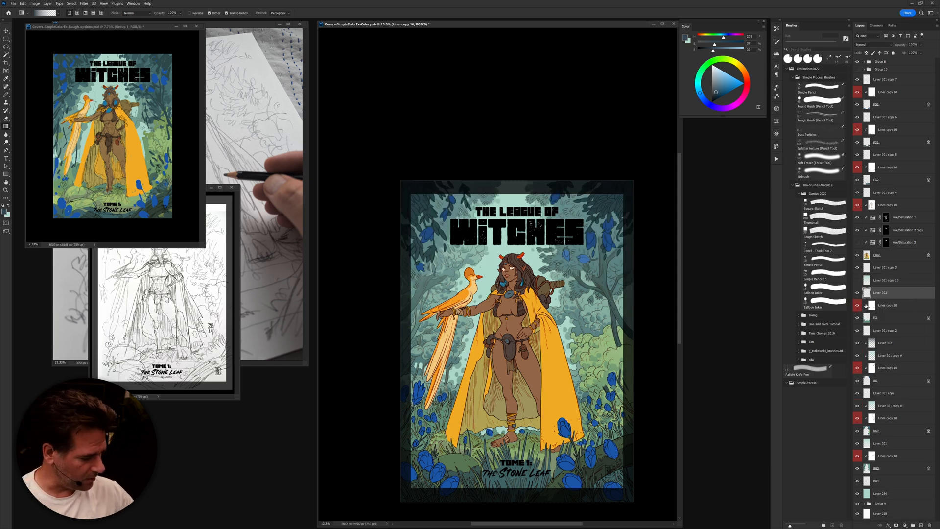
Step: Isolate Layer 301 copy 10, sample its pale mint as the painting colour, and show all the layers again
key("b")
left_click(858, 281, "alt")
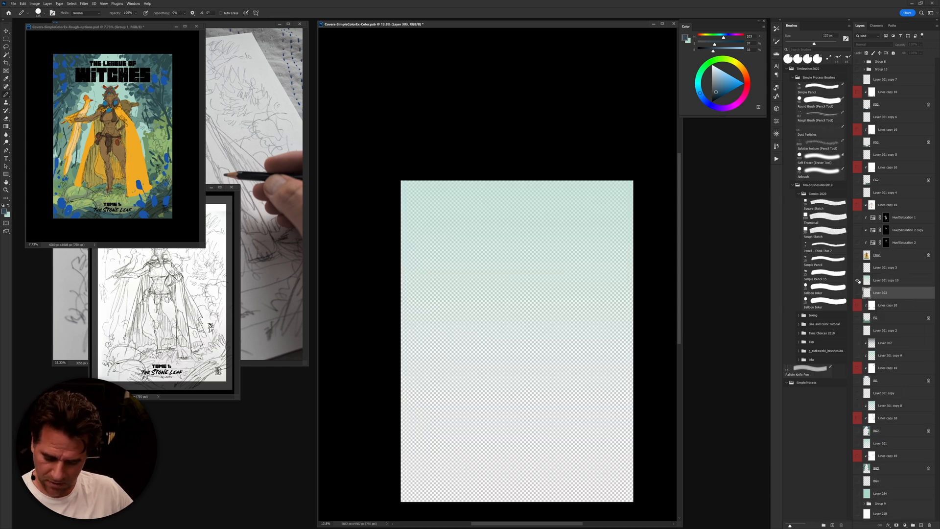
left_click(546, 193, "alt")
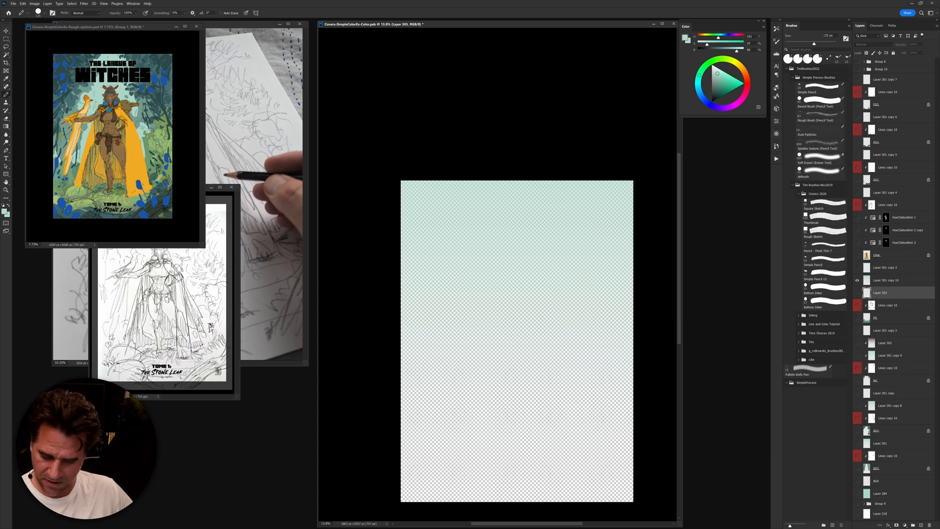
left_click(858, 281, "alt")
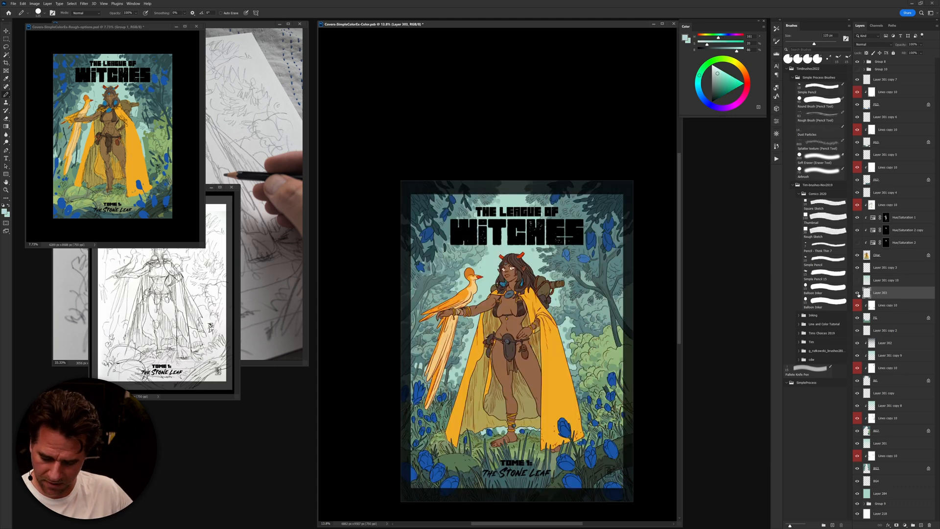
Step: Paint soft pale mint haze on Layer 303 over the lower background foliage behind the witch with a 3000 px soft brush
left_click(826, 273)
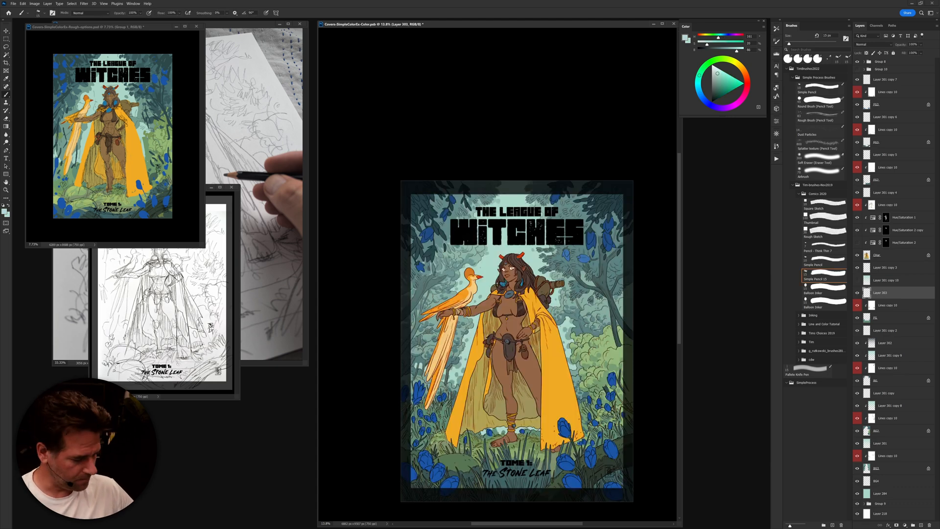
key("F2")
key("]")
key("]")
key("]")
key("]")
key("]")
key("]")
key("]")
key("]")
key("]")
key("]")
key("]")
key("]")
key("]")
key("]")
key("]")
key("]")
key("]")
key("]")
key("]")
key("]")
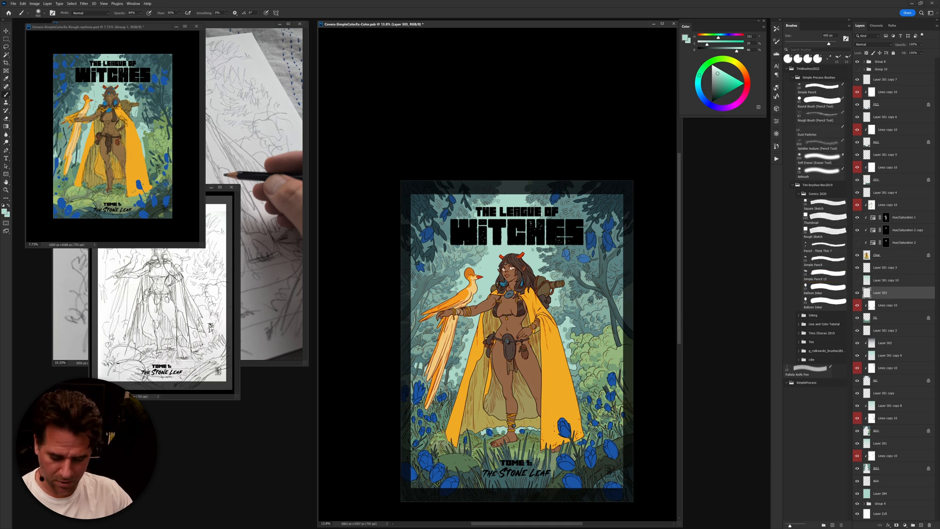
key("]")
key("]")
key("]")
key("]")
key("]")
key("]")
key("]")
key("]")
key("]")
key("]")
key("]")
key("]")
key("]")
key("]")
key("]")
key("]")
key("]")
key("]")
key("]")
key("]")
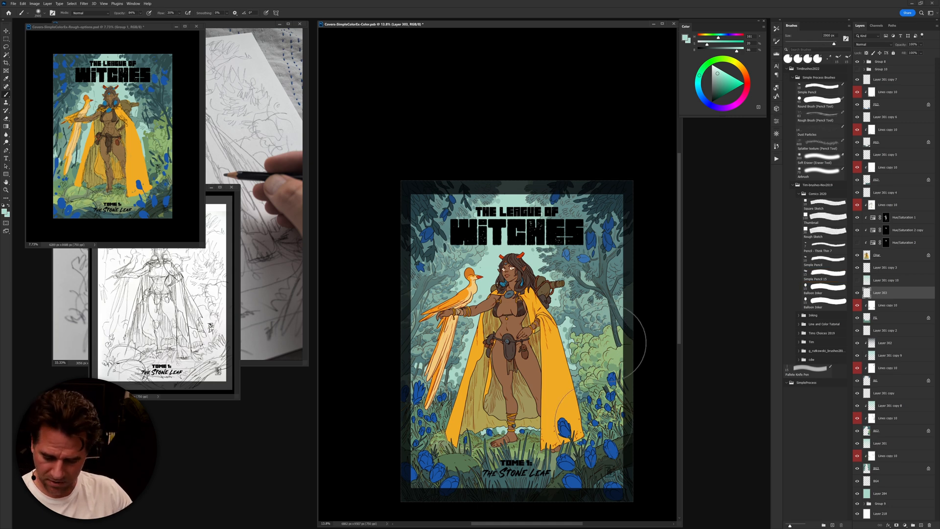
key("]")
key("]")
key("]")
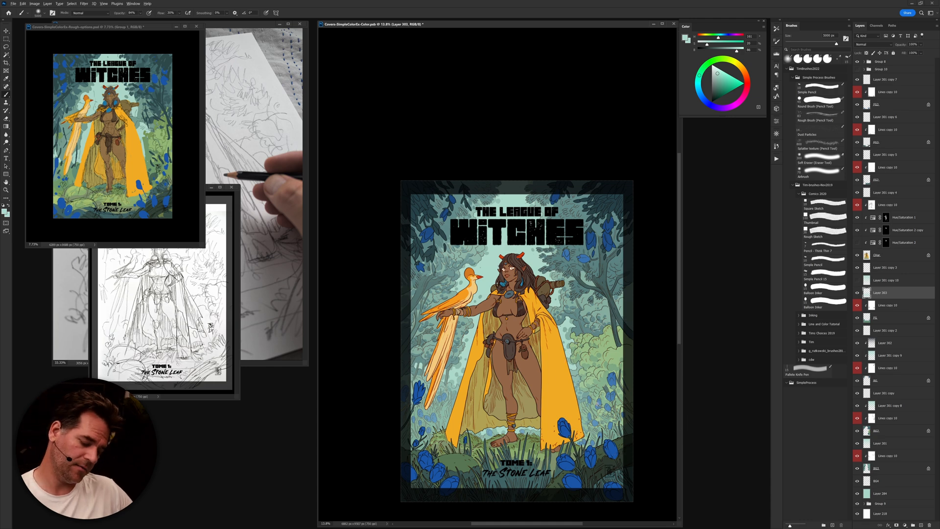
scroll(572, 419, "down", 3)
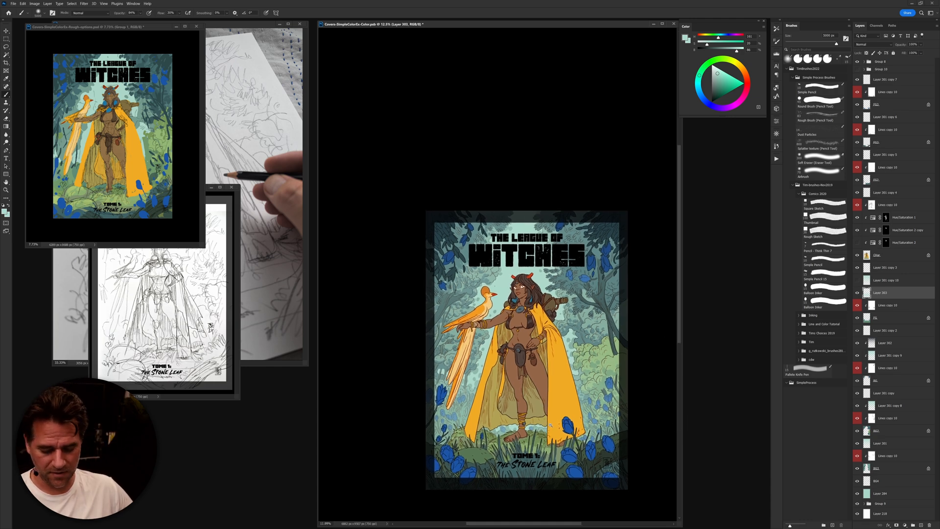
key("f")
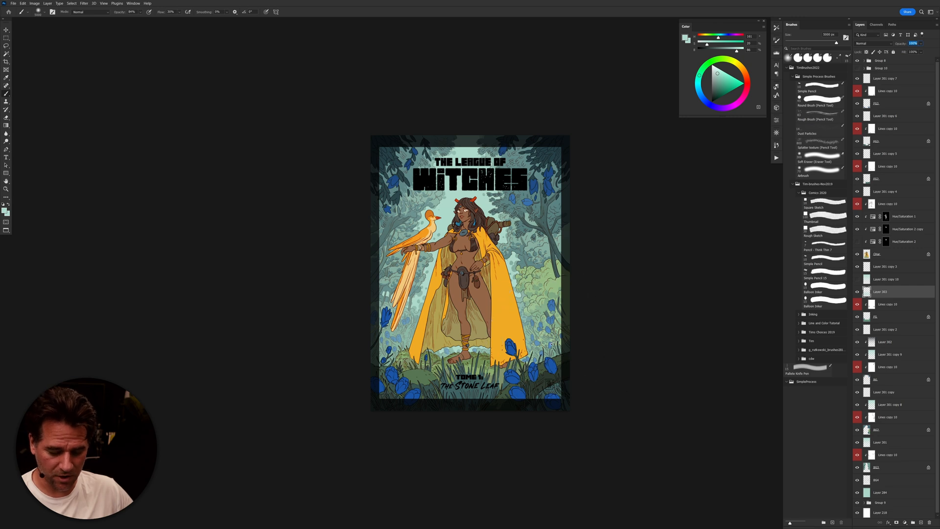
scroll(558, 346, "up", 1)
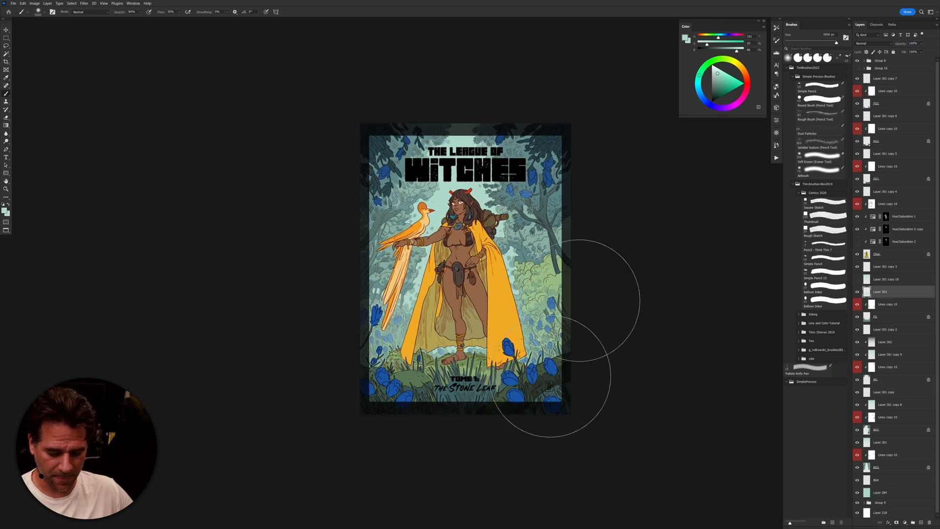
Step: Reduce the opacity of the mint haze on Layer 303 to 72%
key("e")
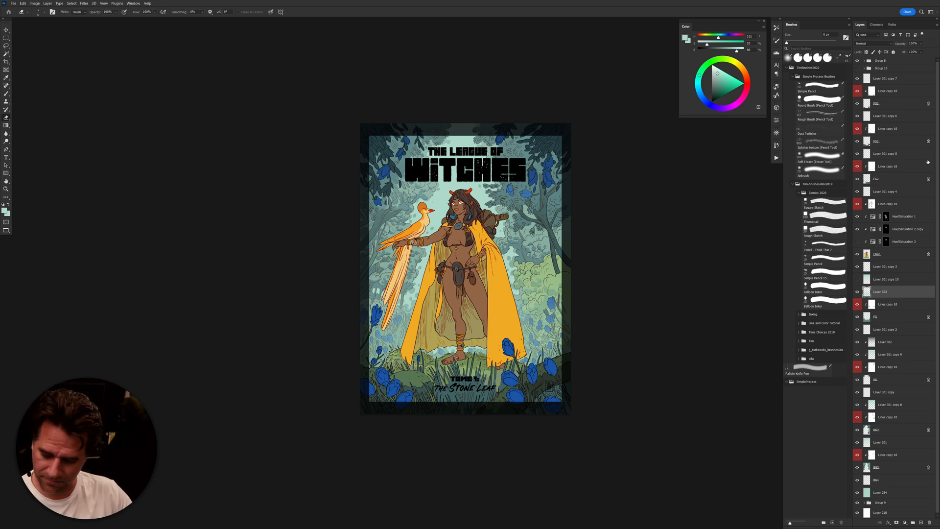
left_click_drag(902, 45, 894, 44)
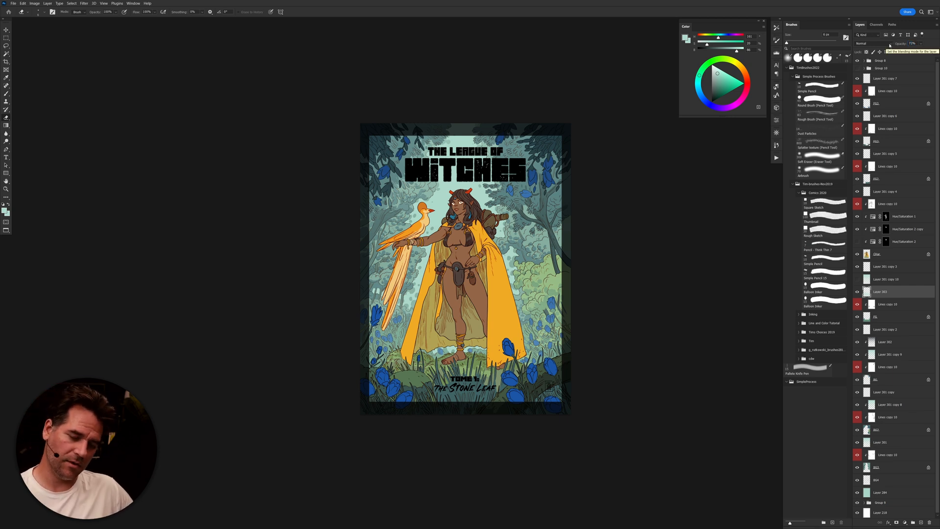
key("b")
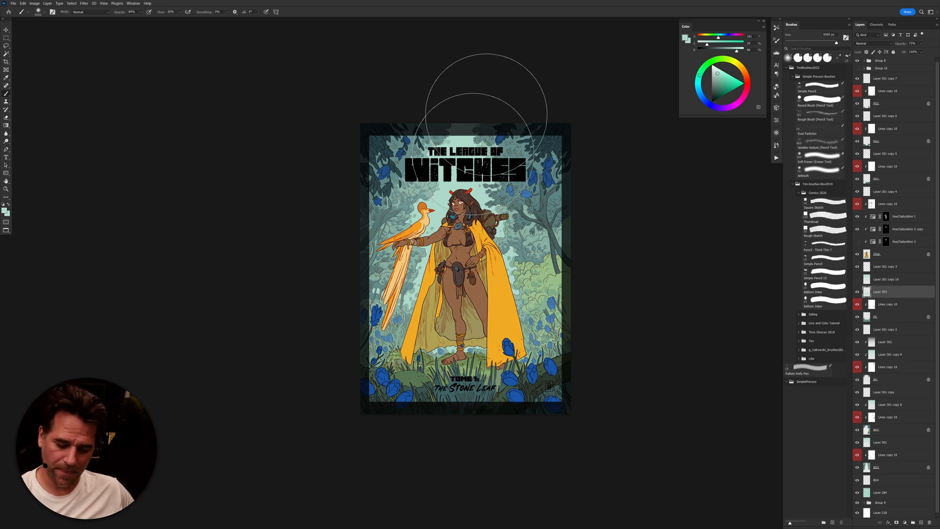
left_click_drag(526, 305, 524, 310)
scroll(525, 309, "down", 6)
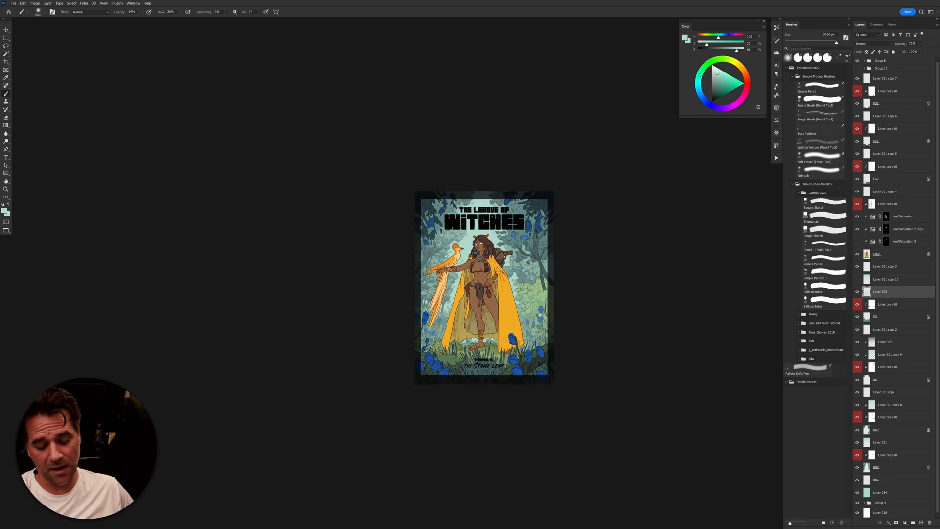
scroll(540, 318, "up", 6)
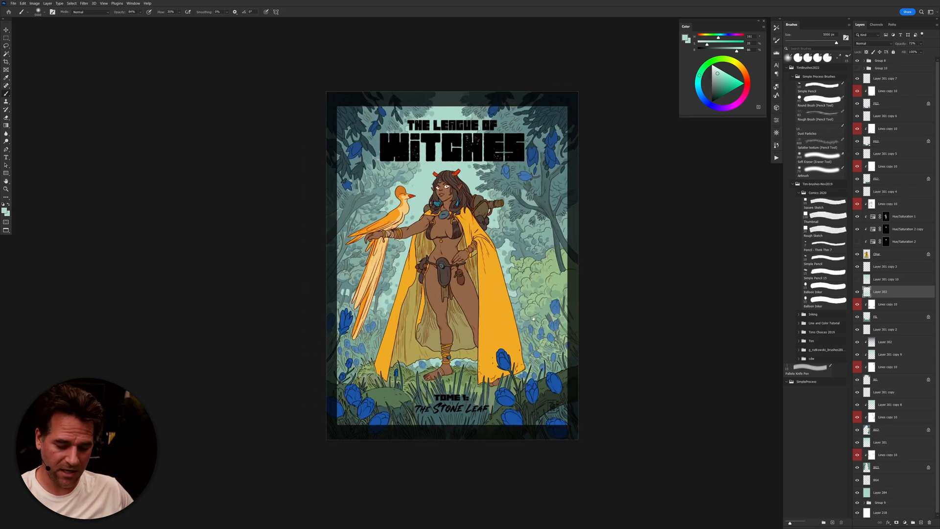
left_click_drag(534, 319, 534, 333)
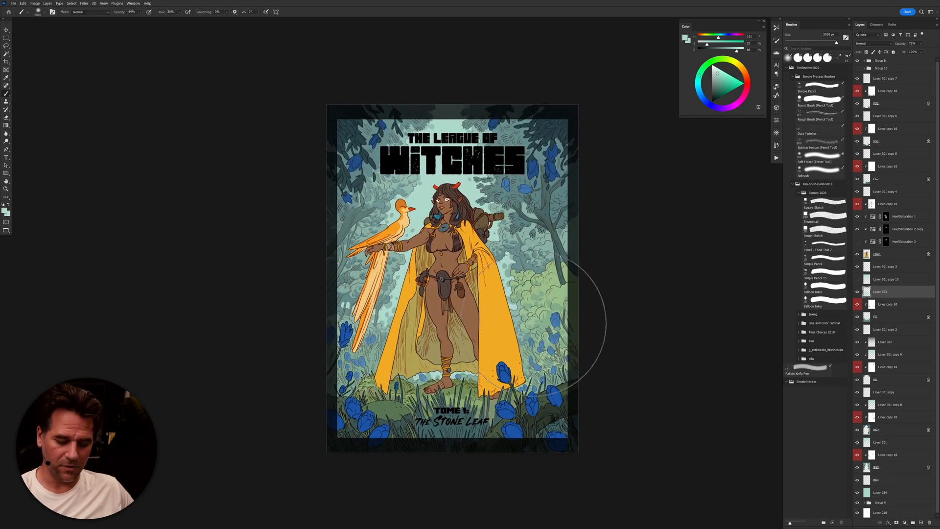
Step: Add a new clipped layer above Hue/Saturation 1 in the character's layer stack
left_click(886, 254)
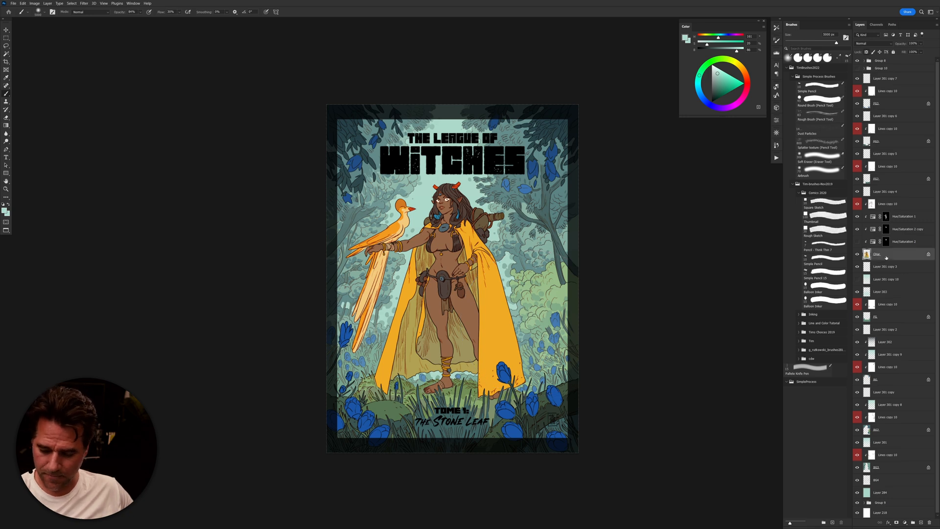
left_click(905, 216)
key("ctrl+shift+alt+n")
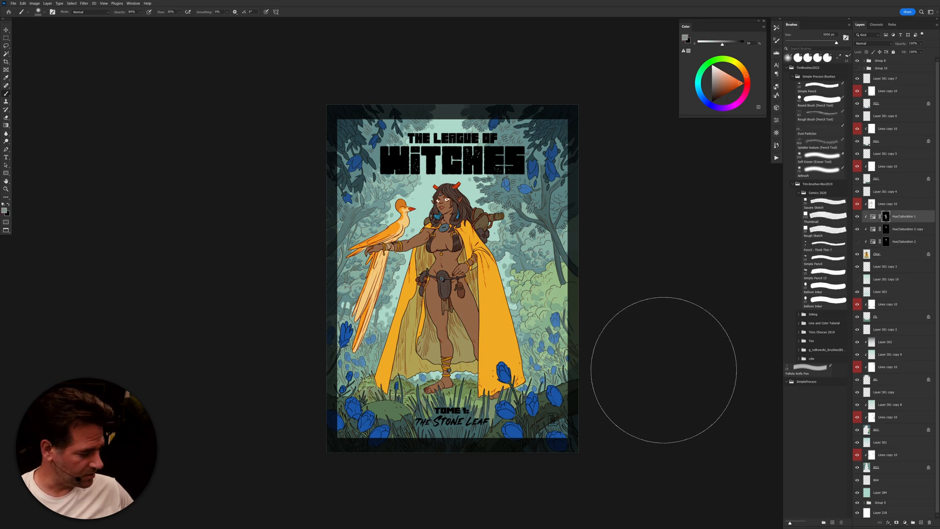
Step: Sample a muted green from the ground, draw a gradient upward over the character from below her feet, and lower the layer's opacity
key("g")
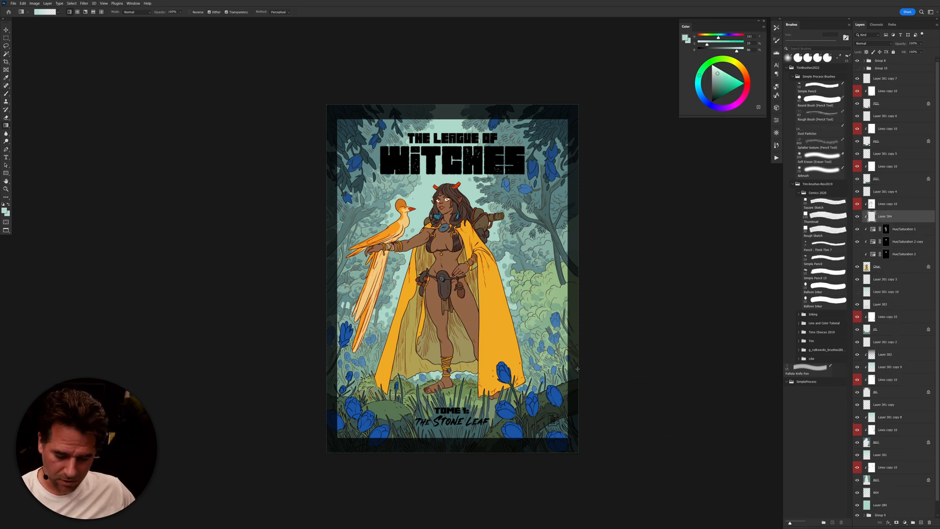
left_click(465, 394, "alt")
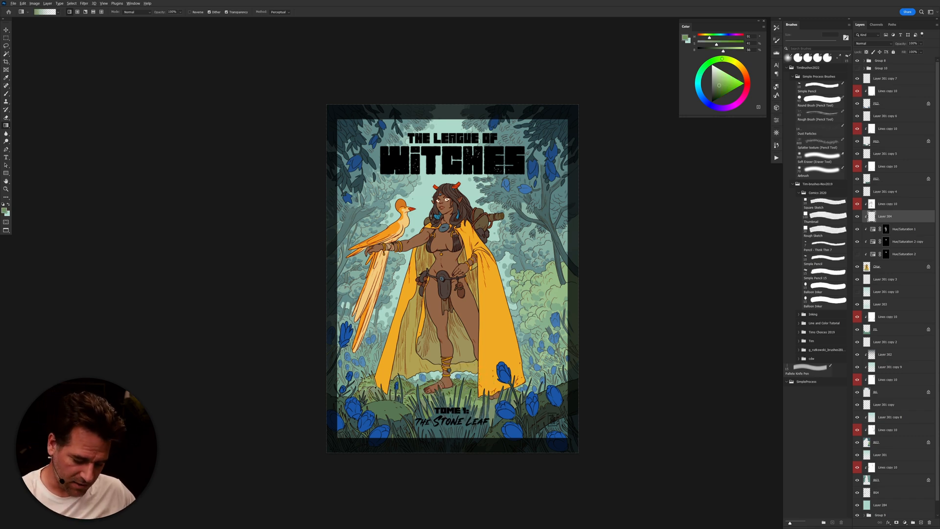
left_click(374, 390, "alt")
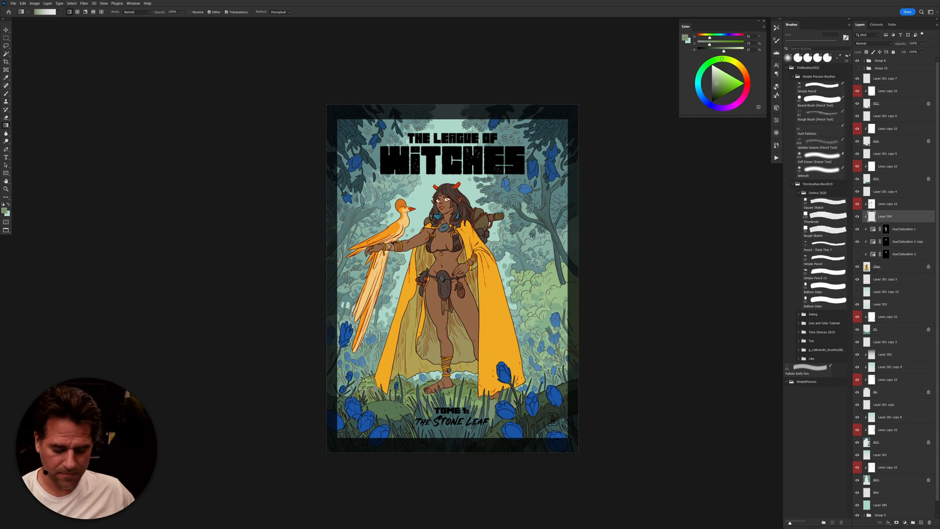
left_click_drag(466, 466, 481, 59)
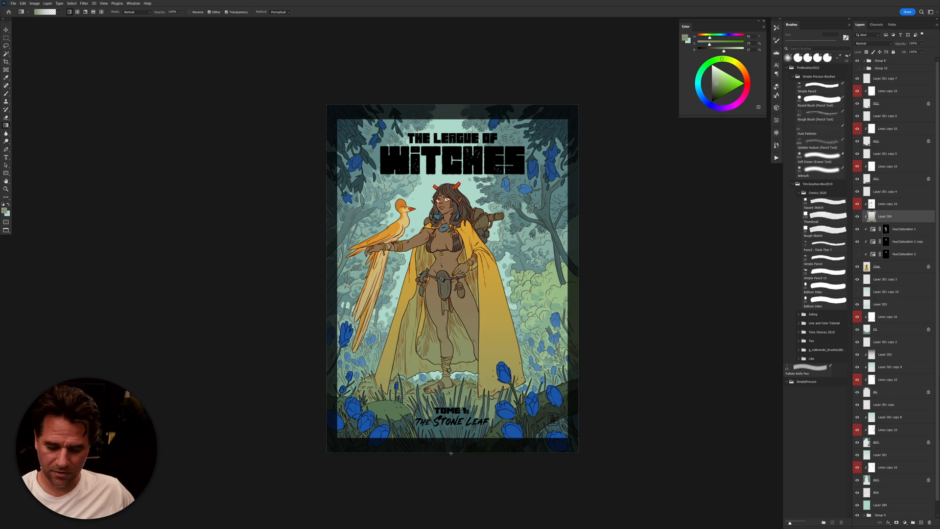
left_click_drag(910, 43, 895, 45)
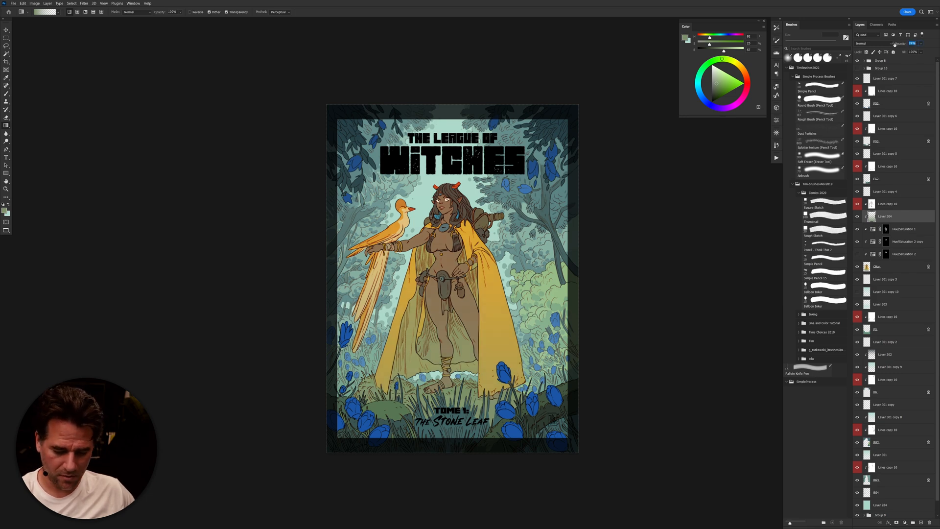
left_click_drag(893, 44, 894, 44)
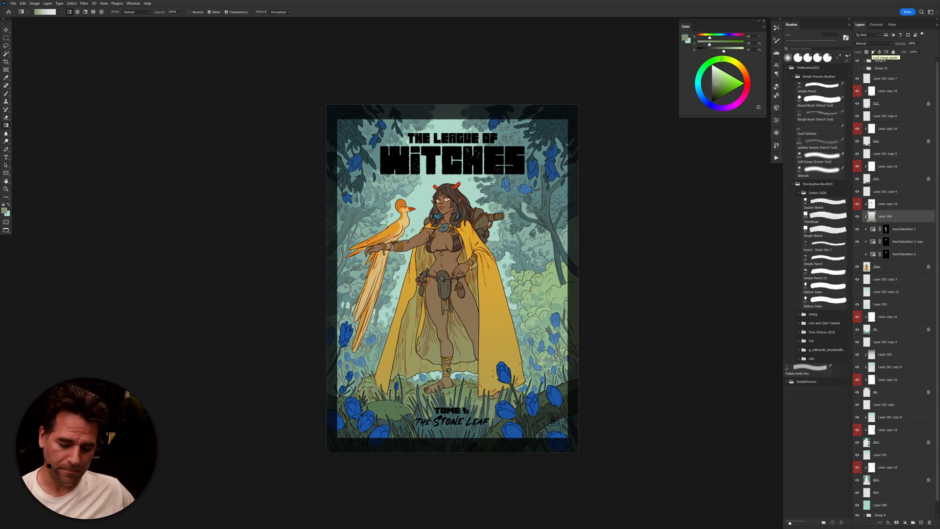
Step: Select the cape's yellow outer colour from the isolated character flats layer, and show all layers again
left_click(858, 266, "alt")
key("w")
key("shift+w")
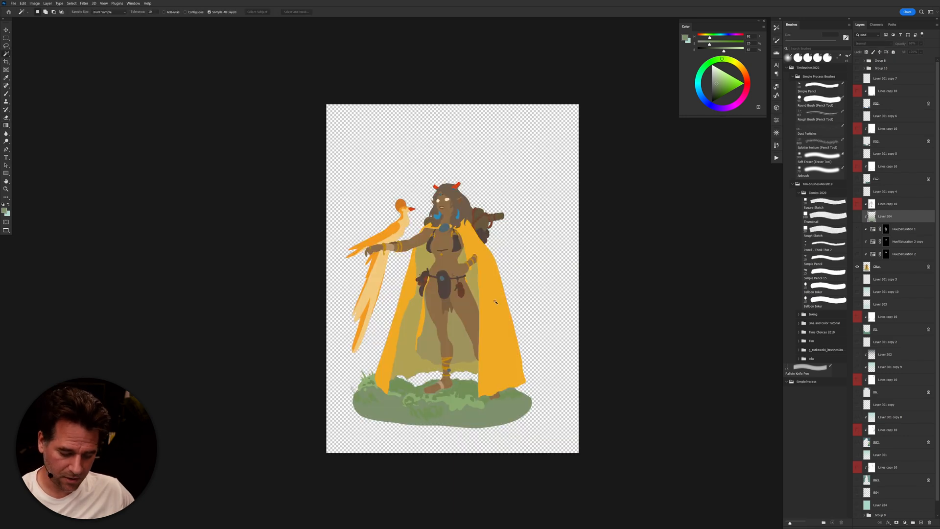
left_click(495, 303)
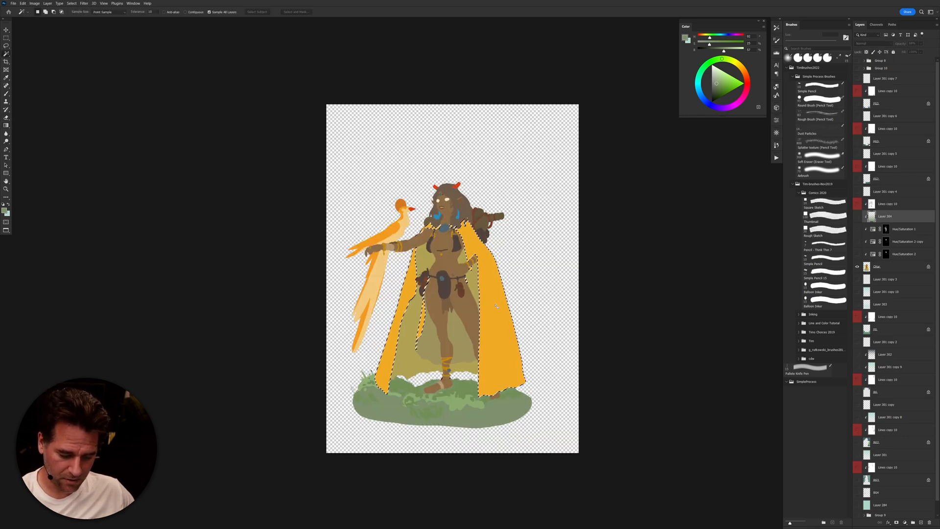
left_click(858, 267, "alt")
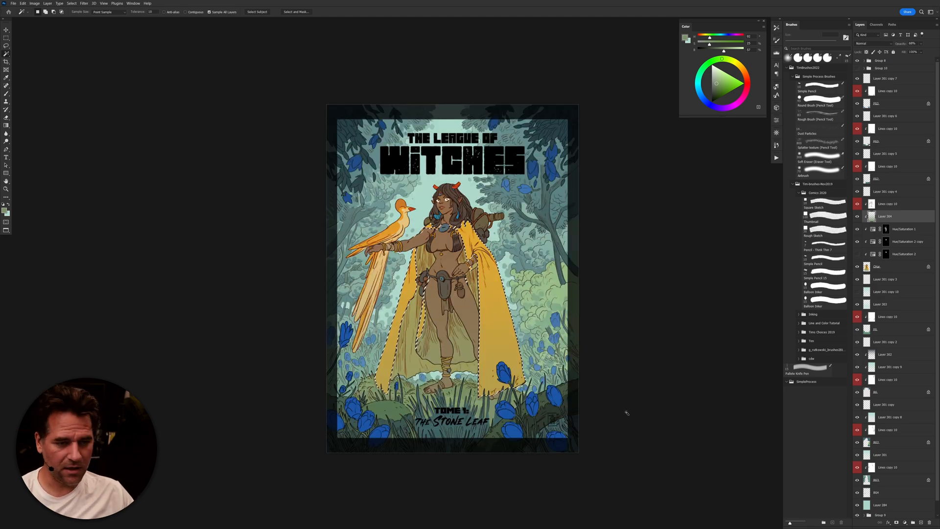
Step: Try deleting the green gradient inside the cape selection, undo it, and hide that area with a layer mask on Layer 304
key("Delete")
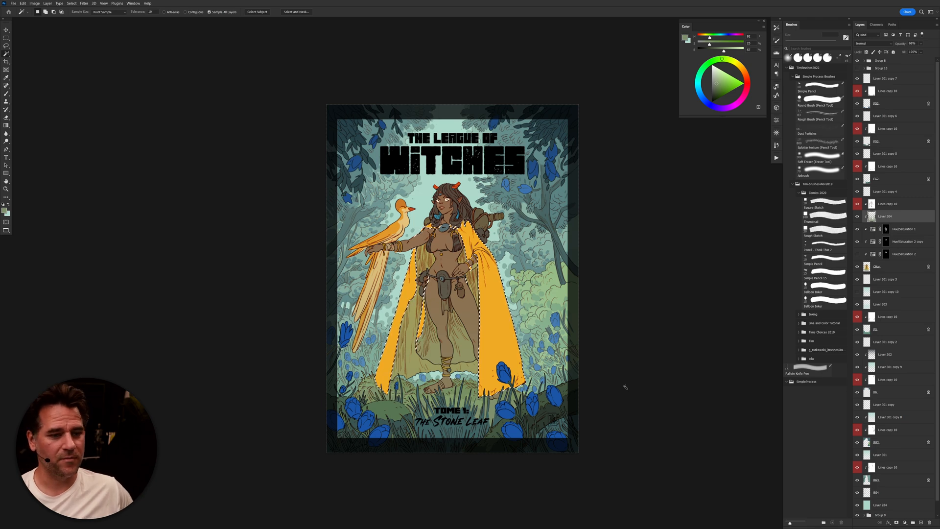
key("ctrl+z")
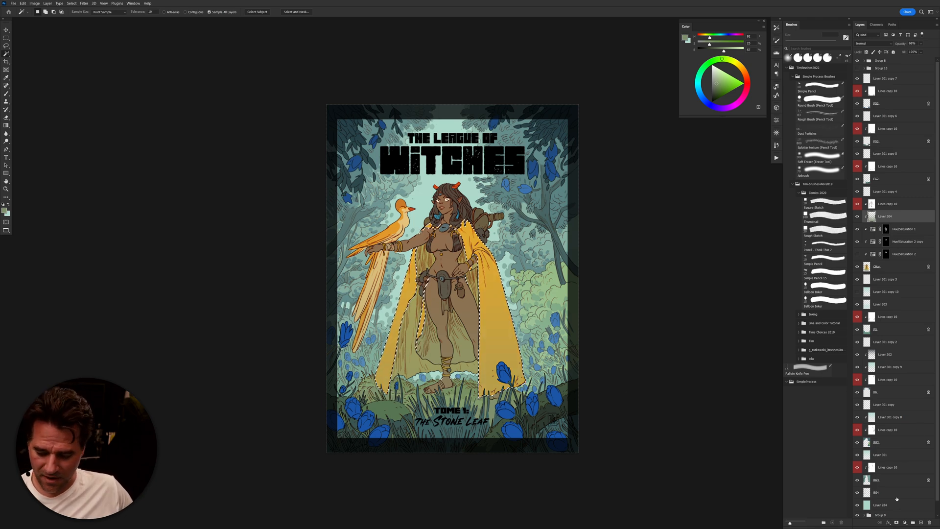
left_click(900, 524)
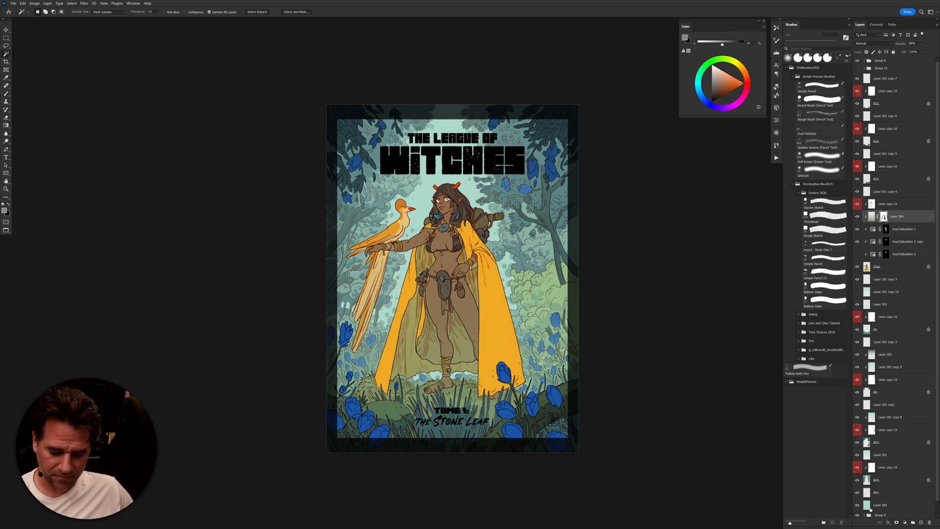
Step: Compare the cape with the gradient layer's mask switched off and on
left_click(884, 217, "shift")
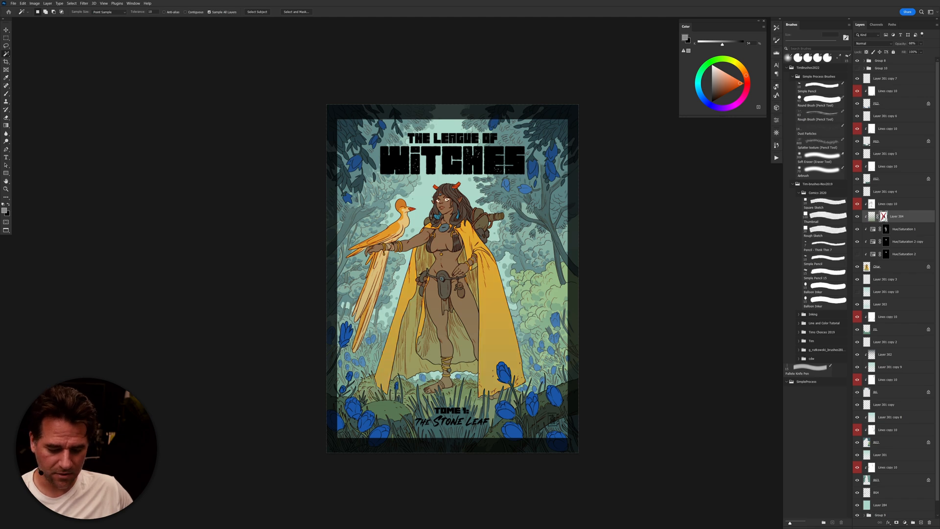
left_click(884, 217, "shift")
left_click(884, 217, "shift")
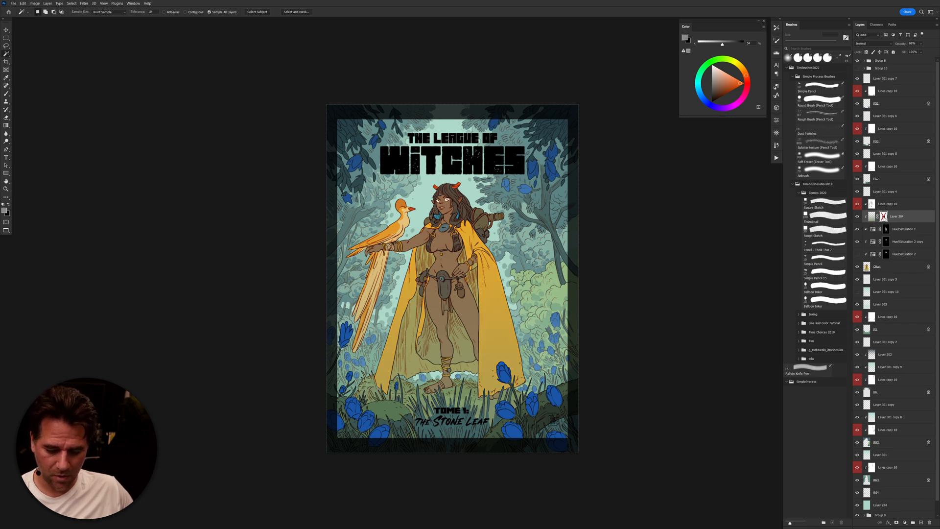
left_click(884, 217, "shift")
left_click(884, 217, "alt")
left_click(884, 217, "alt")
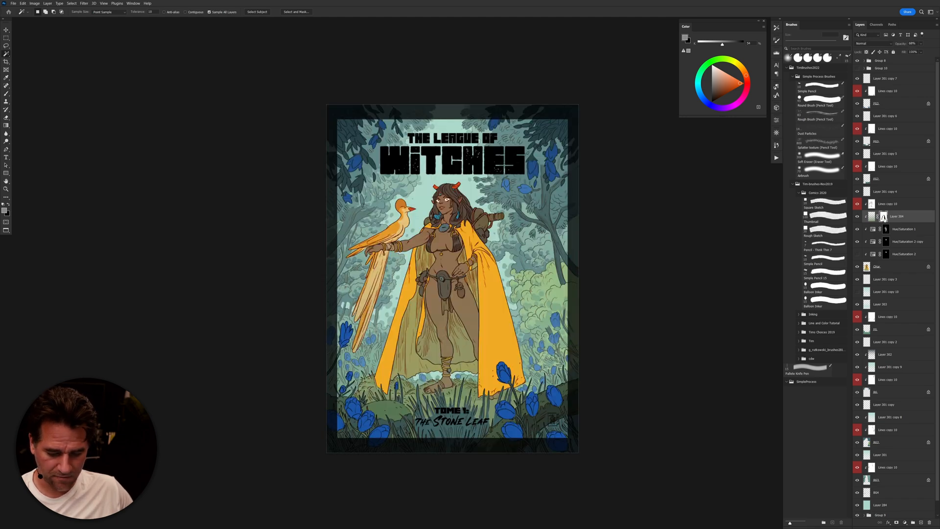
Step: Lighten the black areas of Layer 304's mask with a Levels adjustment so the green gradient partly covers the cape
key("ctrl+l")
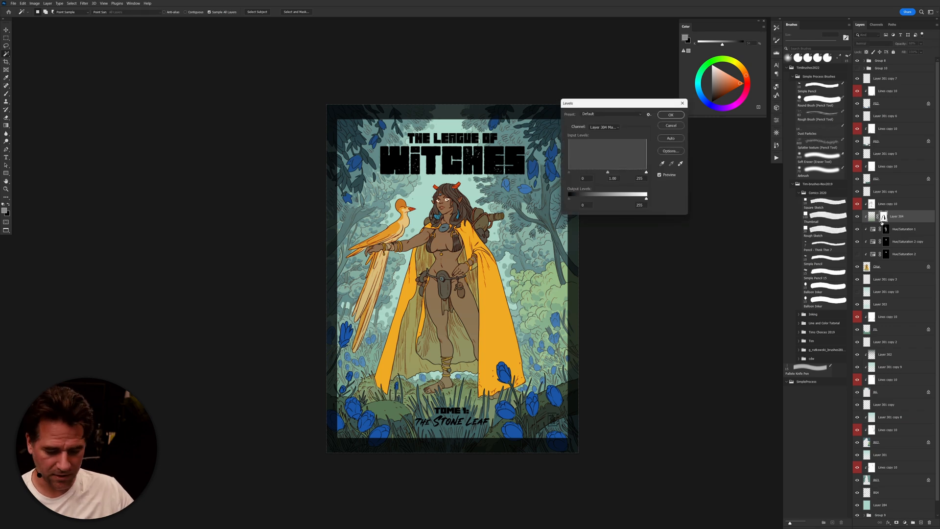
left_click_drag(647, 200, 632, 200)
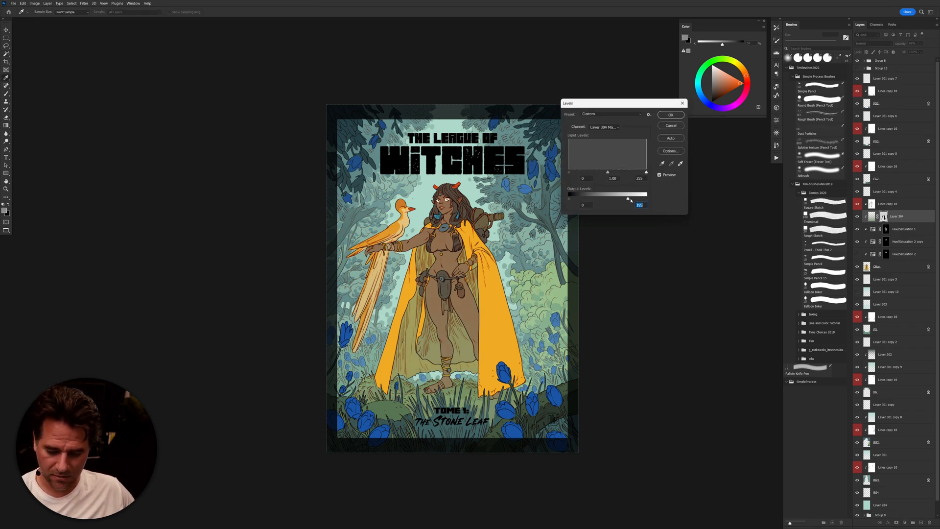
left_click_drag(570, 200, 587, 200)
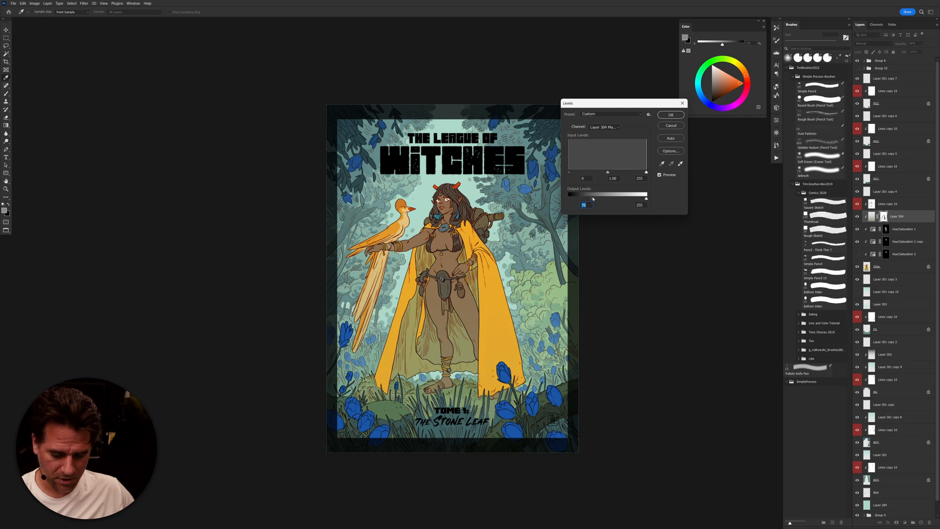
left_click_drag(598, 199, 601, 198)
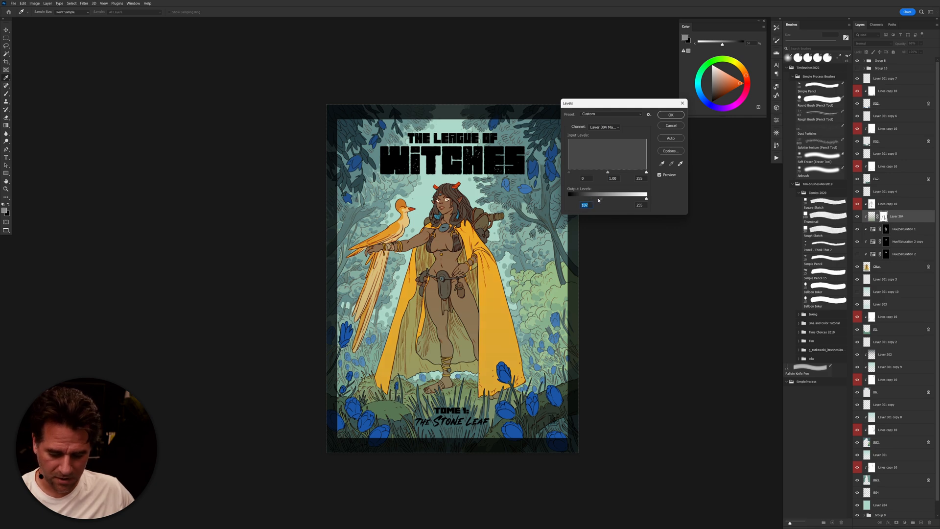
left_click(673, 117)
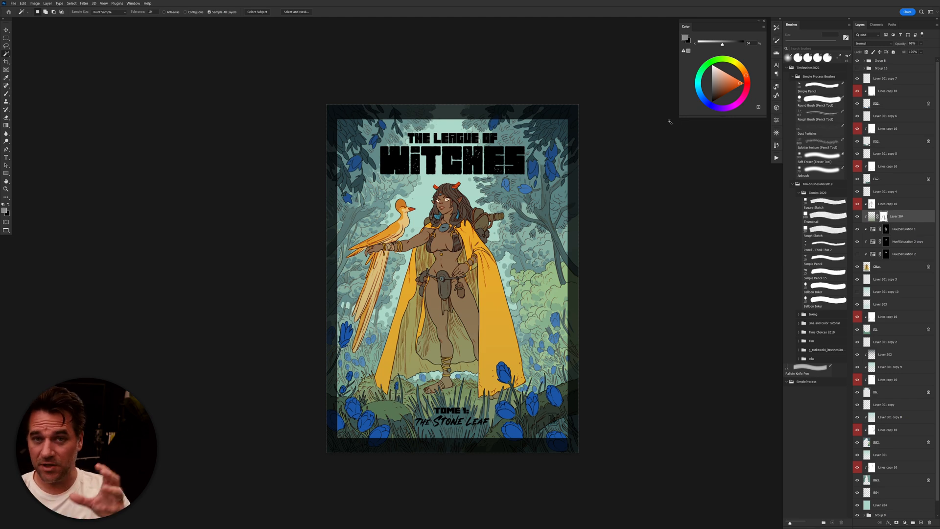
Step: Examine the isolated character flats and the whole cover, and compare the cape with Layer 304's mask switched off and on
left_click(858, 267, "alt")
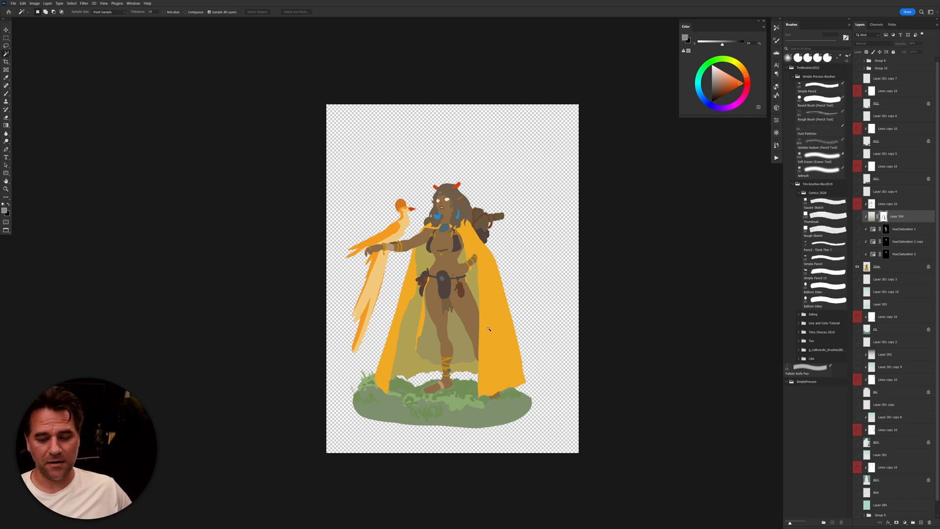
left_click(857, 266, "alt")
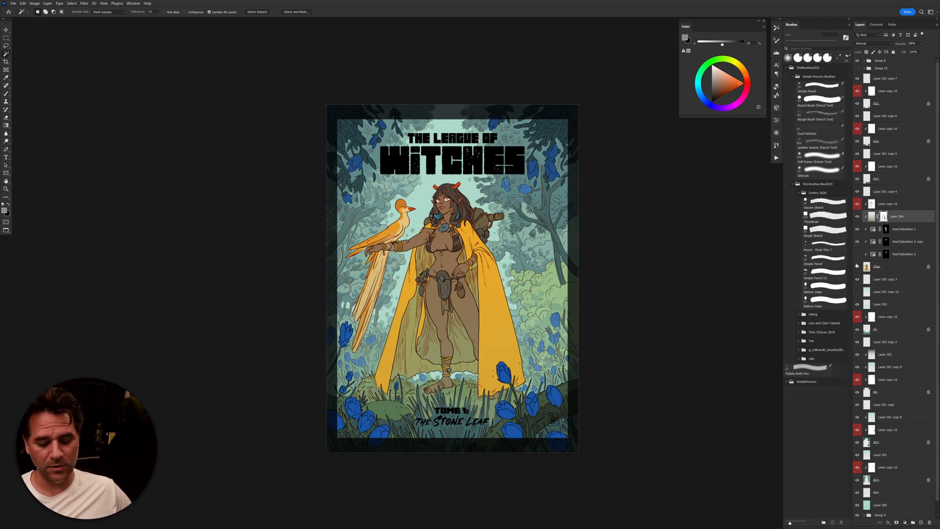
scroll(502, 332, "down", 5)
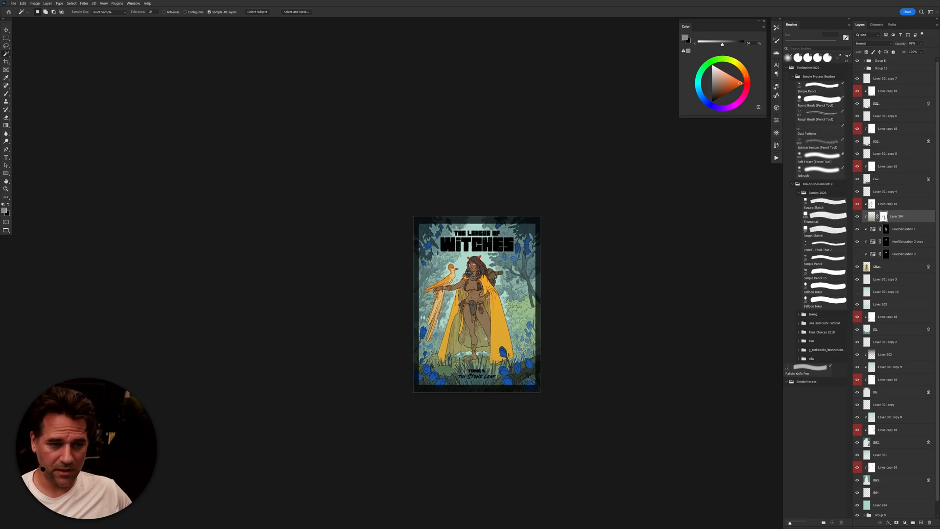
scroll(484, 320, "up", 5)
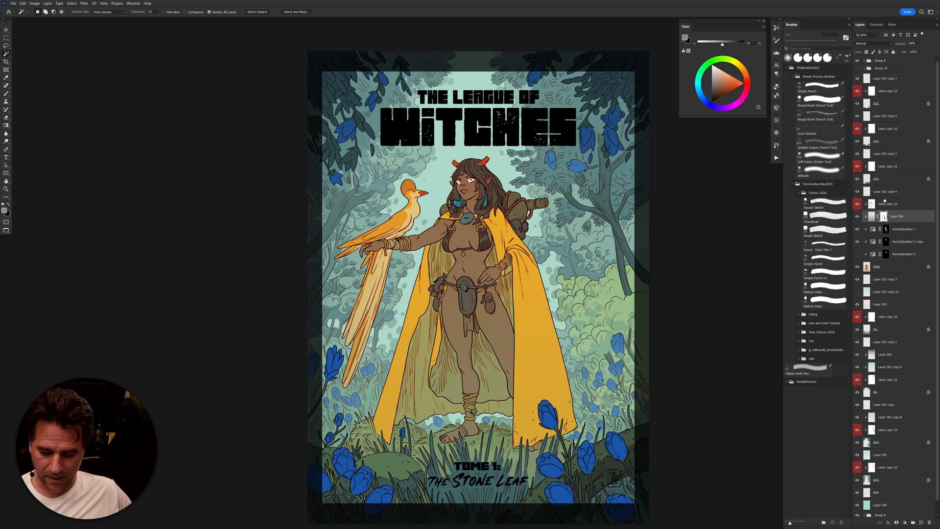
left_click(884, 216, "alt")
left_click(884, 216, "alt")
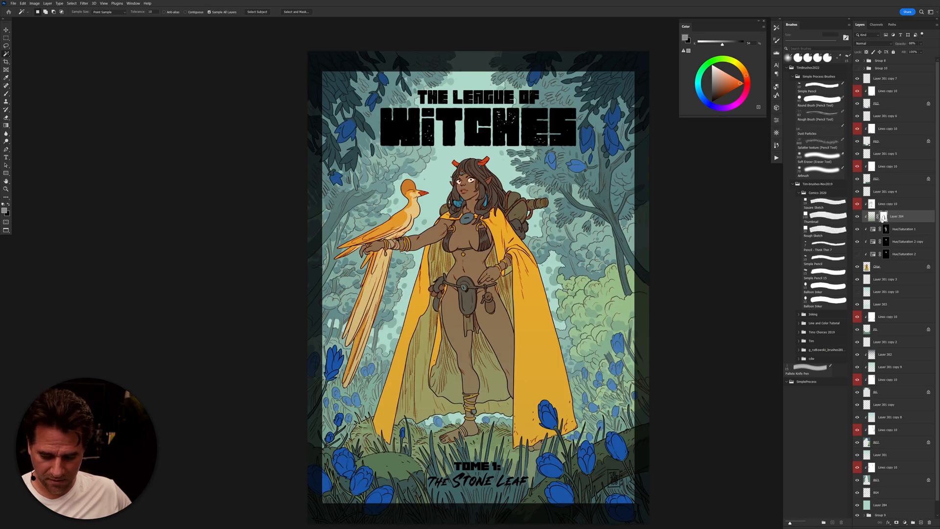
left_click(885, 216, "shift")
left_click(885, 216, "shift")
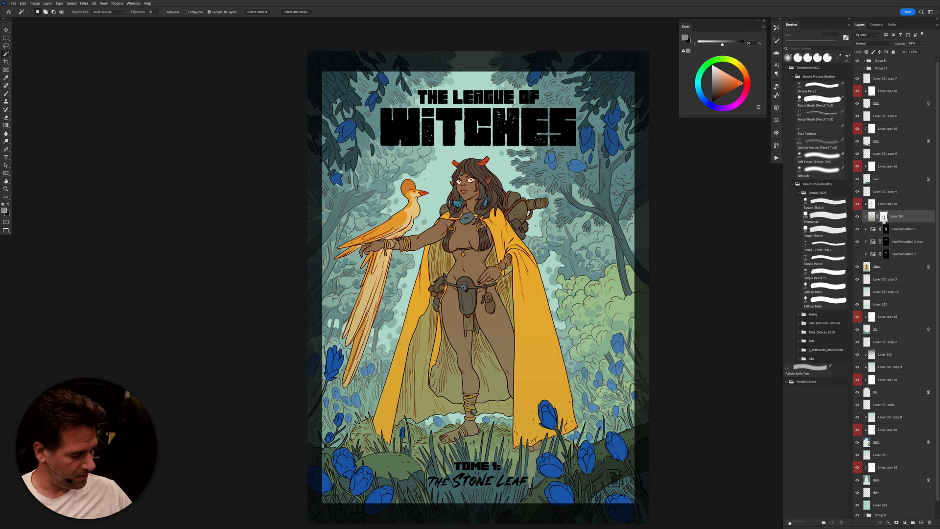
Step: Raise the output black level of Layer 304's mask to 95 with Levels, and compare the result without the mask and without the layer
key("ctrl+l")
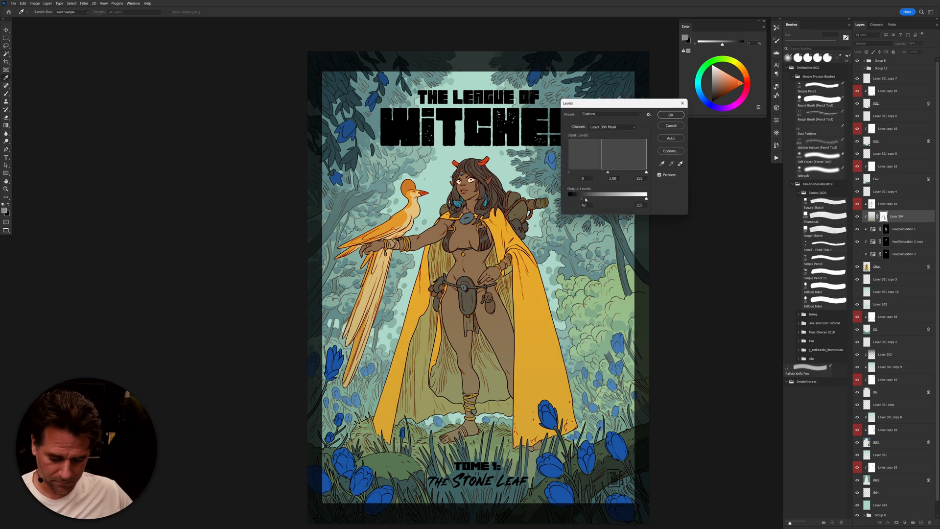
left_click_drag(580, 200, 594, 199)
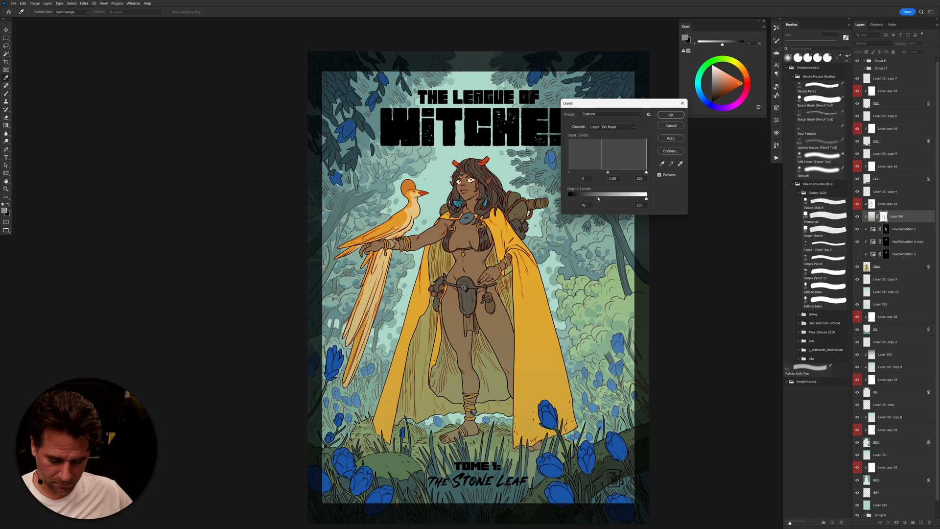
left_click(671, 115)
left_click(884, 216, "shift")
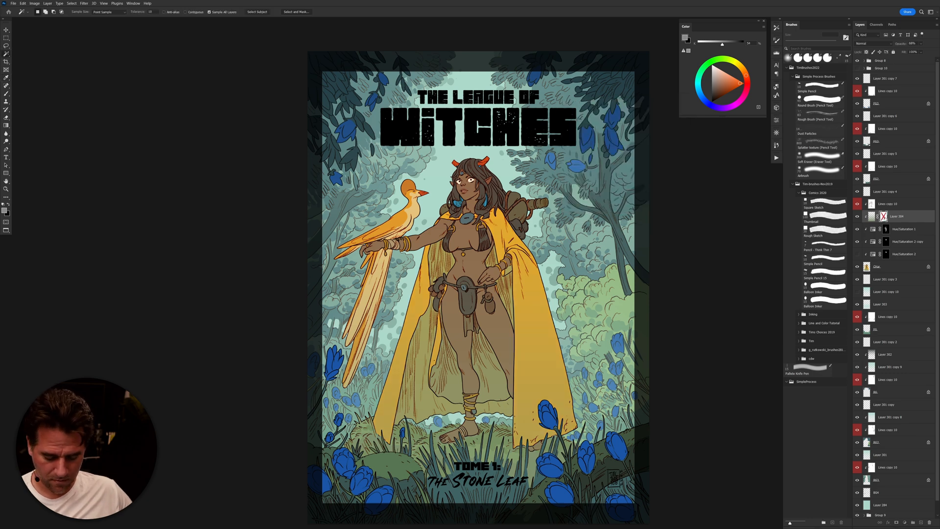
left_click(884, 216, "shift")
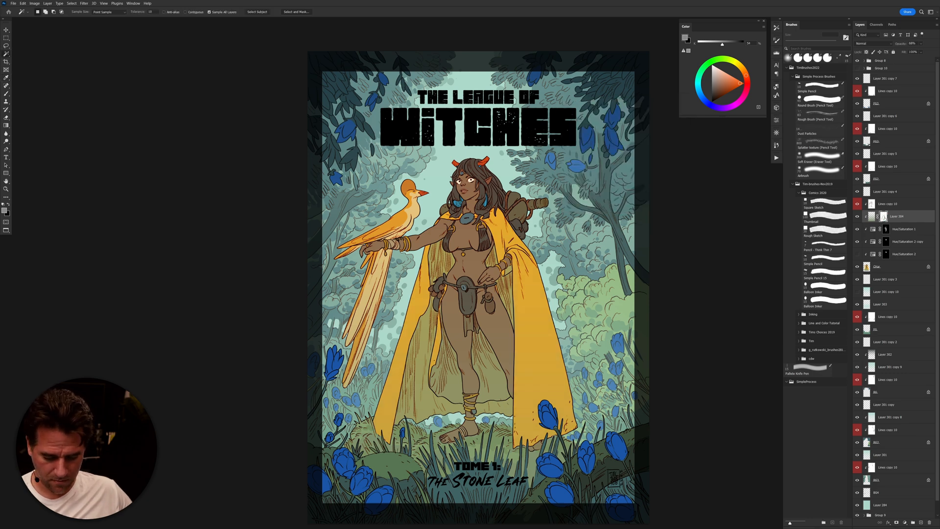
left_click(858, 216)
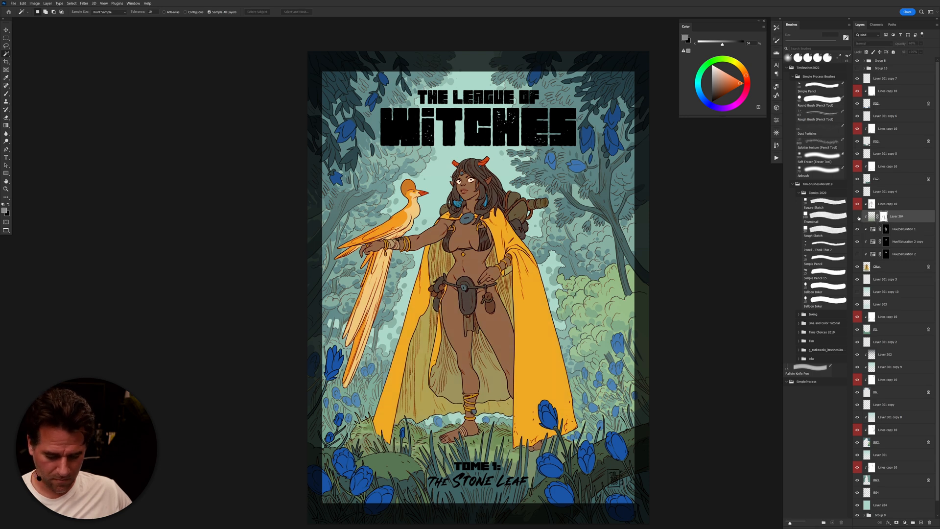
left_click(857, 217)
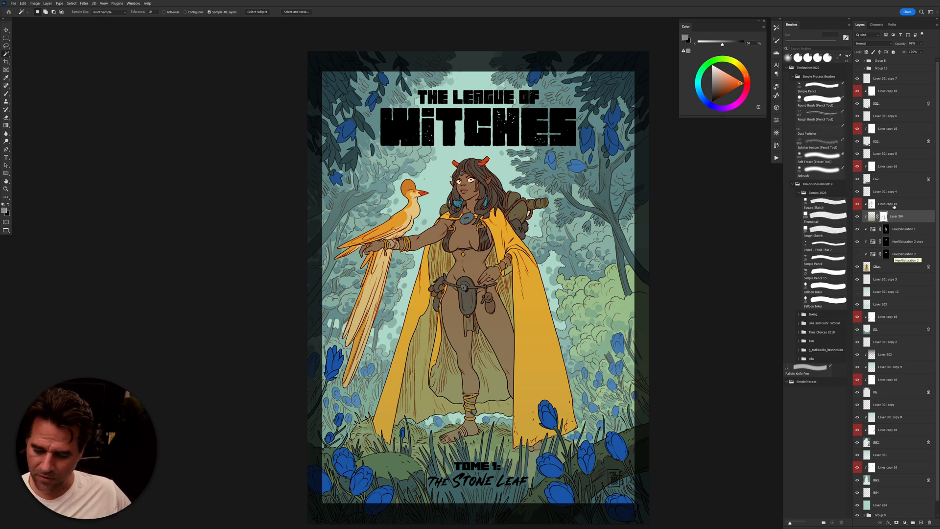
Step: Add a clipped layer above the character's line layer and brush sampled pale mint haze over the figure with a very large soft brush
left_click(887, 204)
key("ctrl+shift+alt+n")
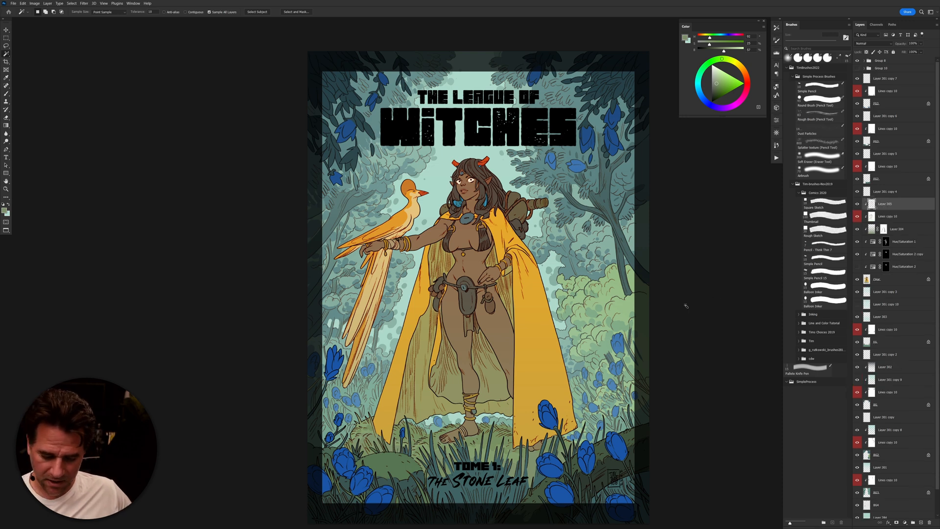
key("b")
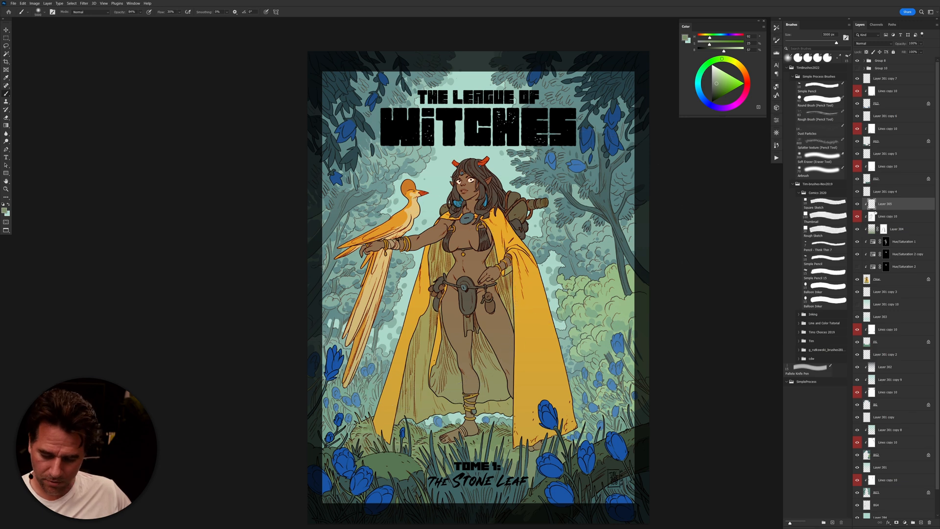
left_click(876, 208, "alt")
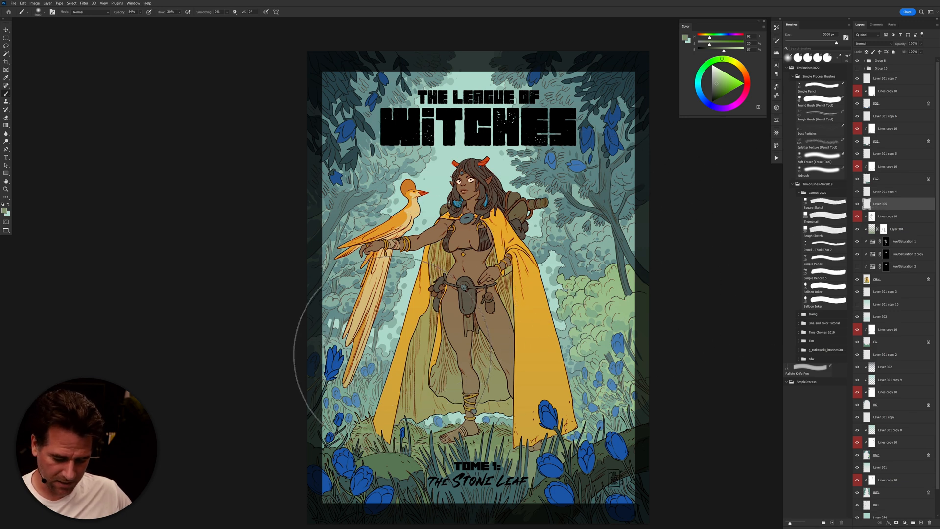
left_click(392, 346, "alt")
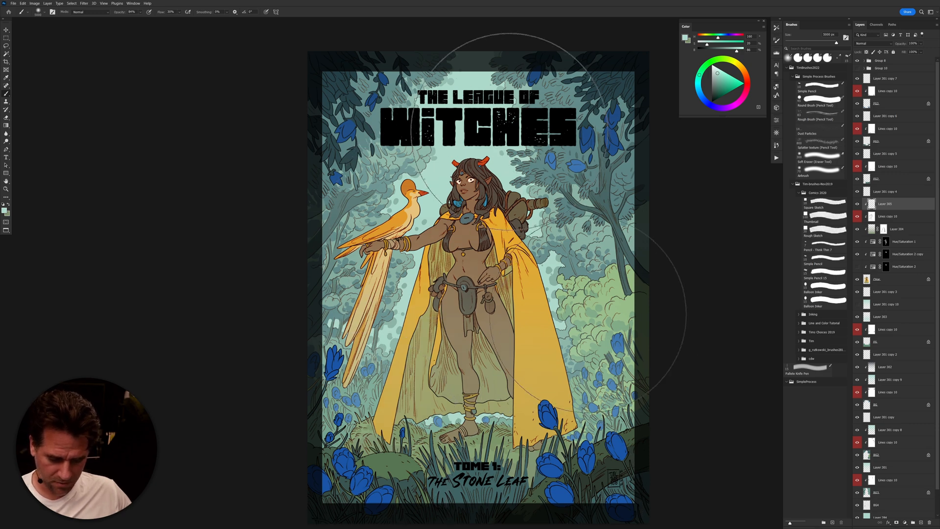
Step: Enlarge the eraser greatly and erase some haze from the character's head down to her hips
key("e")
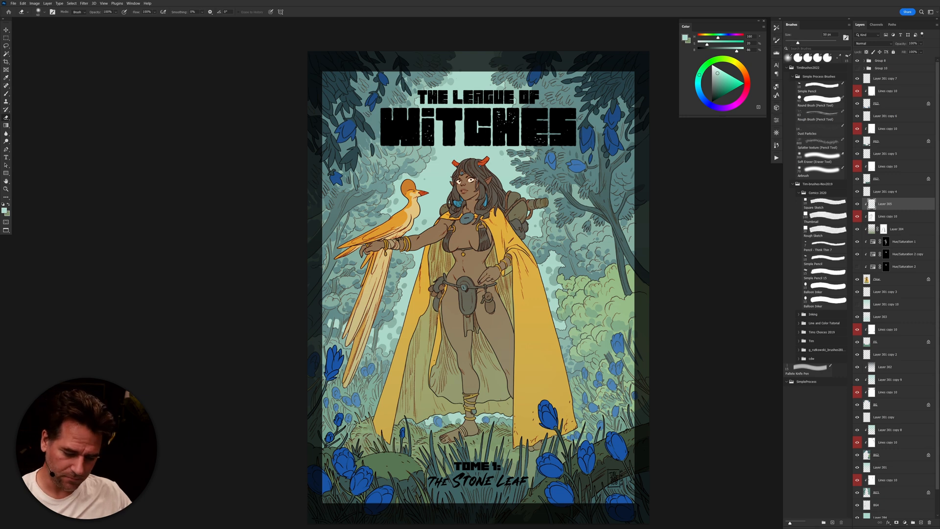
key("bracketright")
key("bracketright")
key("bracketright")
key("bracketright")
key("bracketright")
key("bracketright")
key("bracketright")
key("bracketright")
key("bracketright")
key("bracketright")
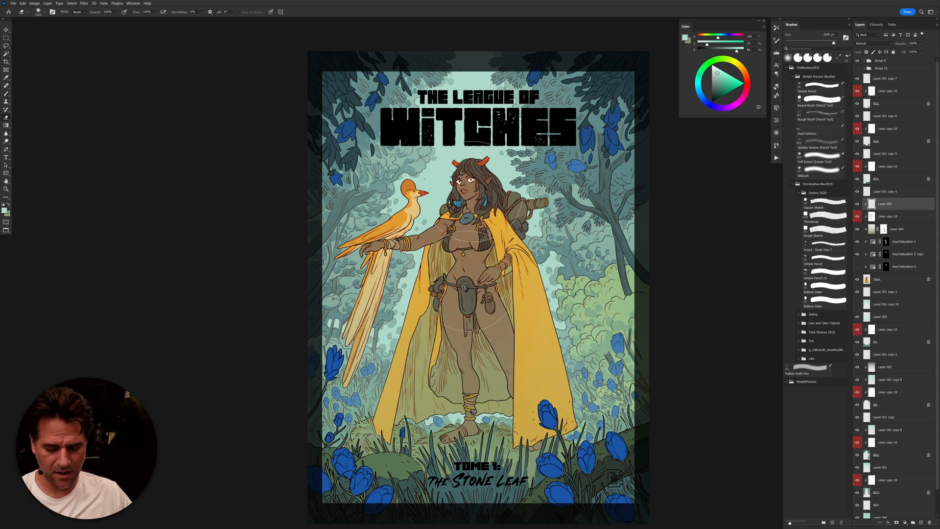
left_click_drag(467, 171, 467, 314)
Step: Build up more pale haze over the bird, cape and figure, and thin it where needed with the large eraser
key("b")
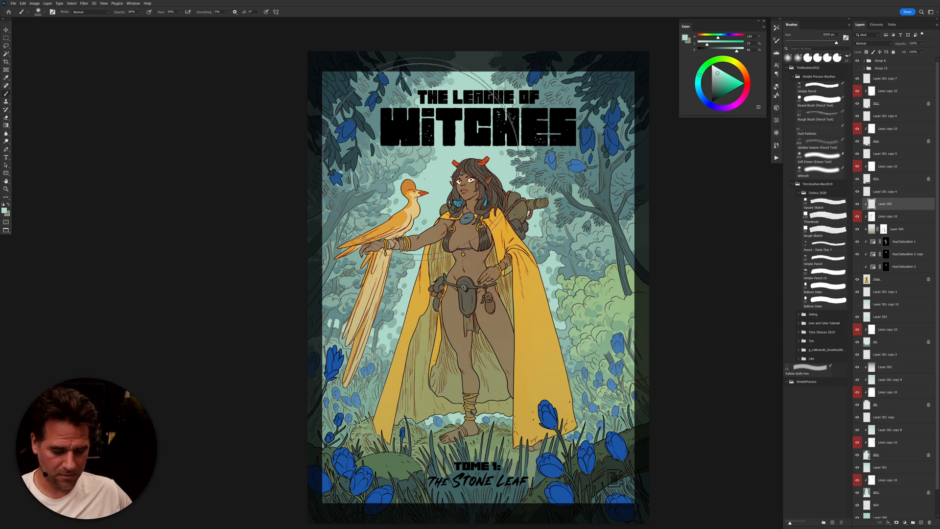
key("r")
key("e")
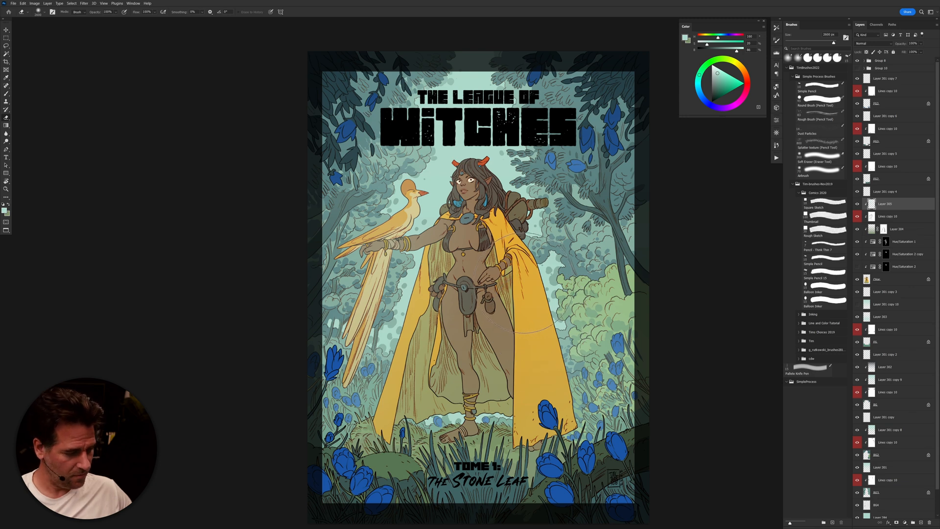
key("b")
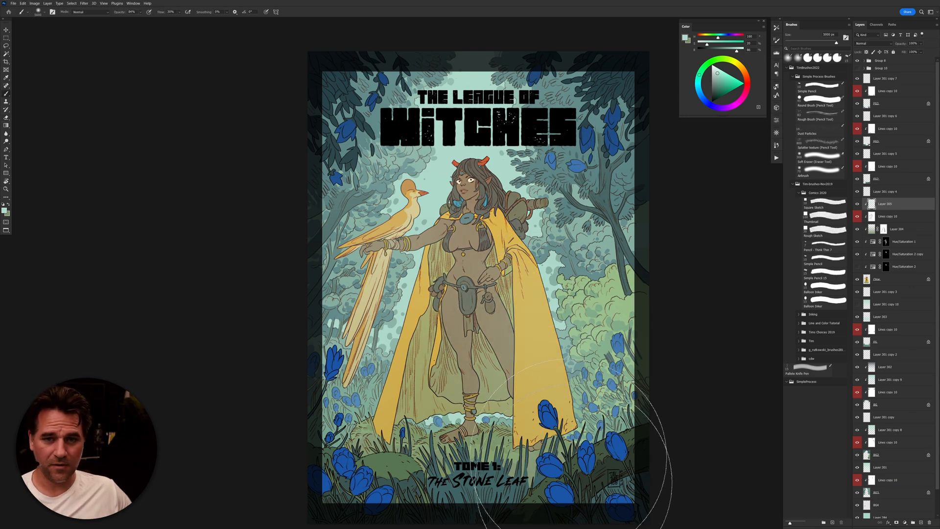
key("e")
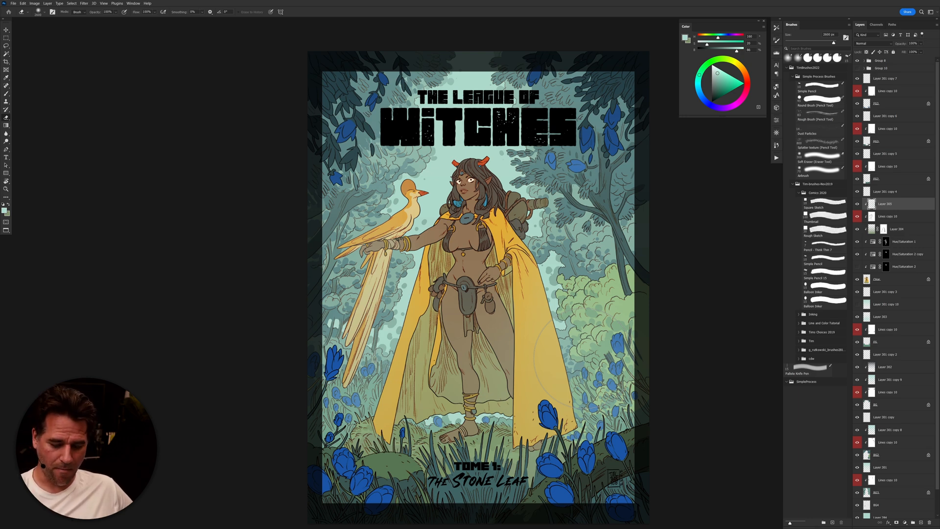
left_click_drag(714, 339, 707, 324)
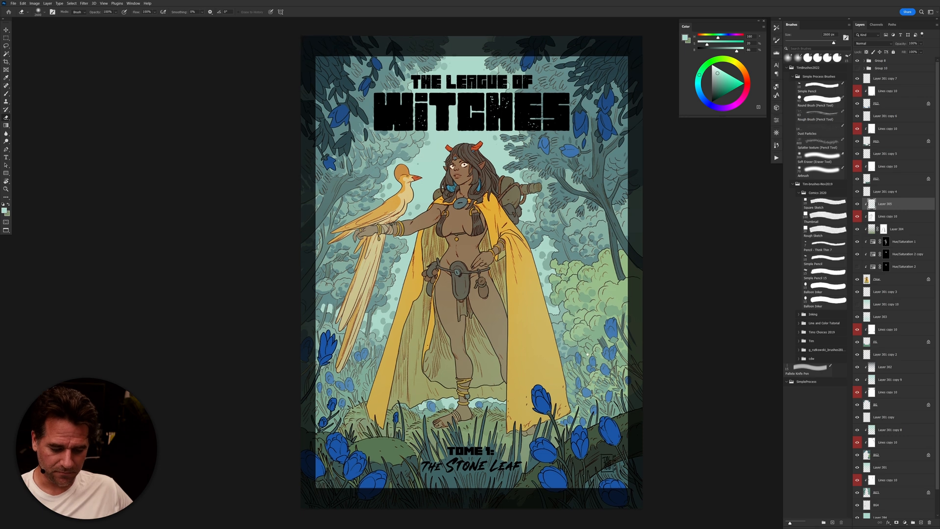
Step: Add a new clipped layer above the line layer of each of the three foreground plant layers
left_click(891, 179)
left_click(890, 167)
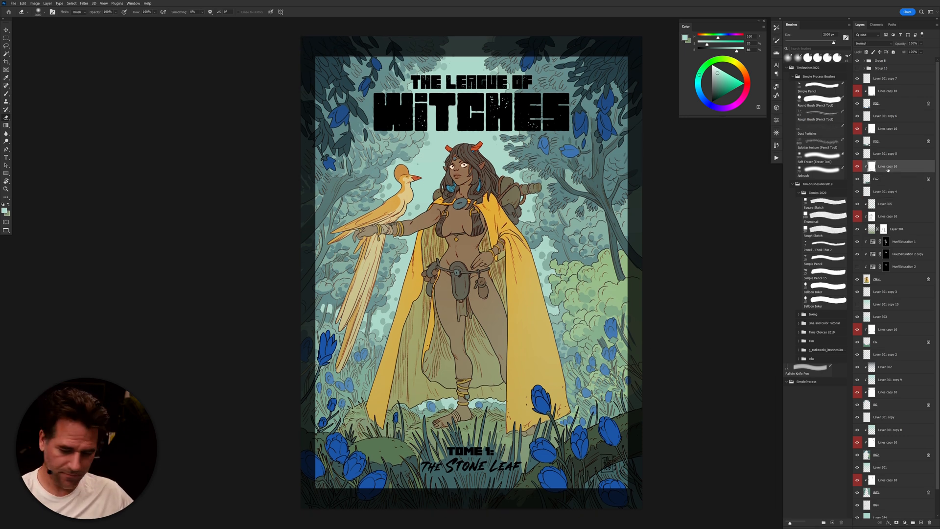
key("ctrl+shift+alt+n")
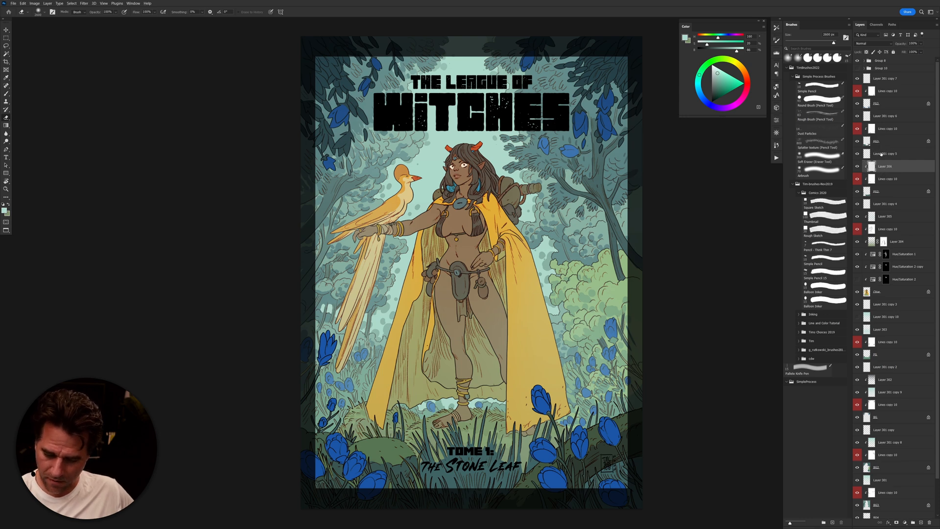
left_click(888, 129)
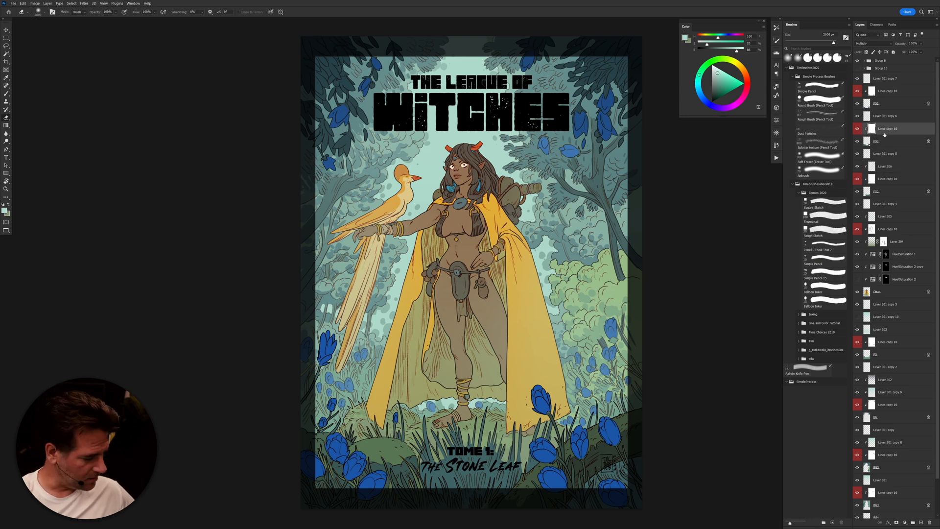
key("ctrl+shift+alt+n")
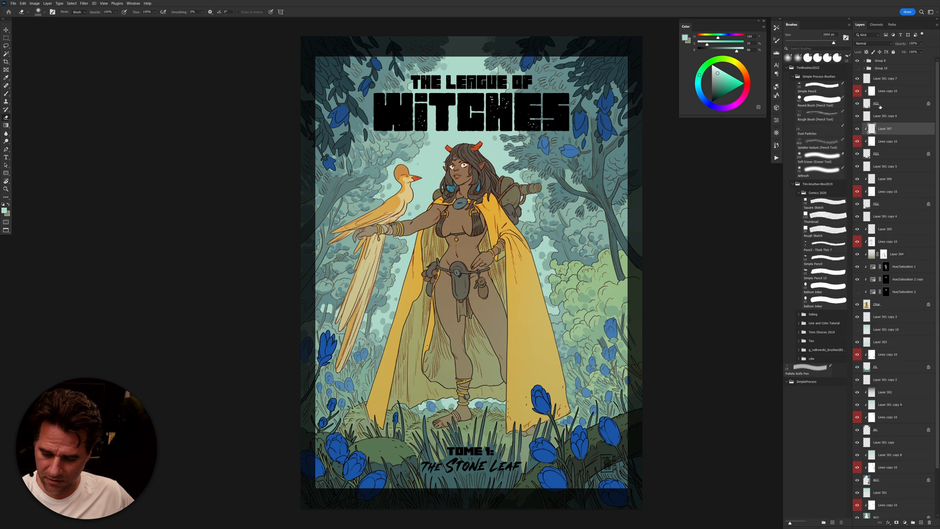
left_click(882, 91)
key("ctrl+shift+alt+n")
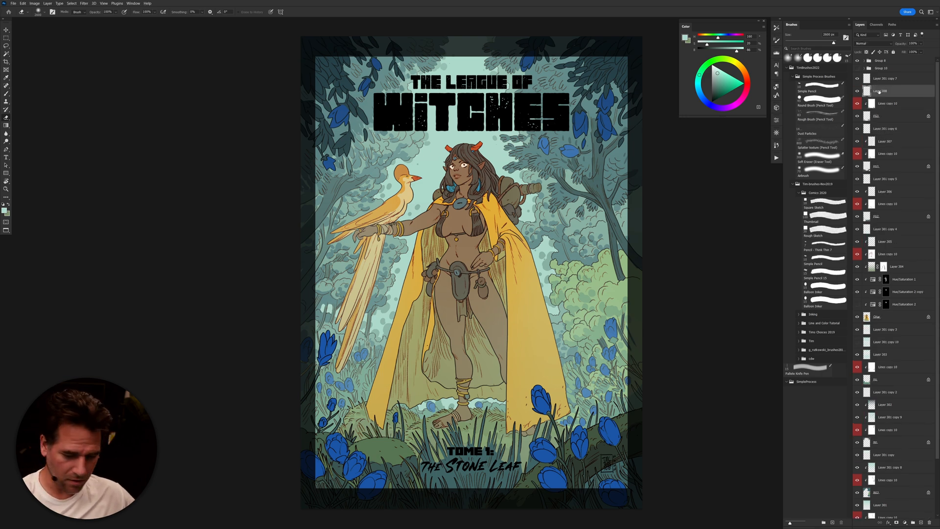
Step: Identify the rearmost foreground plant layer and softly brush sampled teal and muted green ground tones onto its clipped layer
key("b")
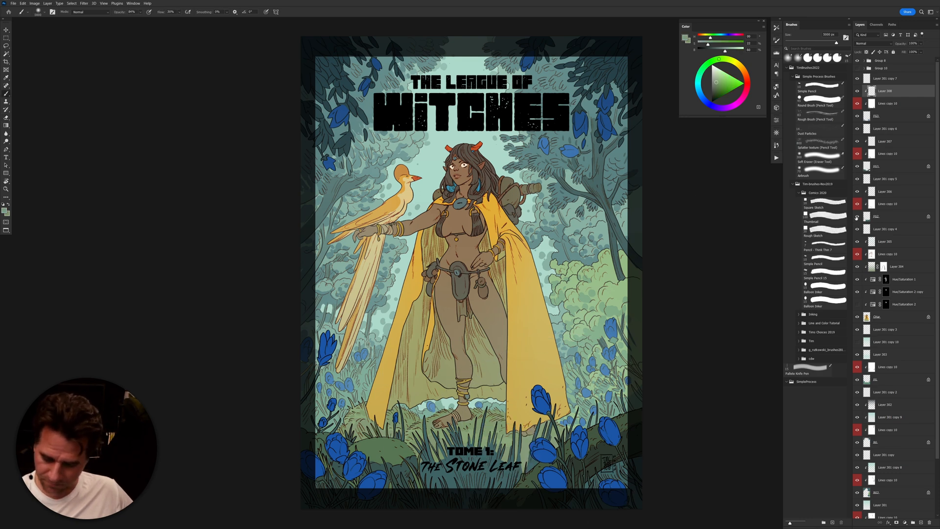
left_click(858, 217)
left_click(857, 217)
left_click(864, 213)
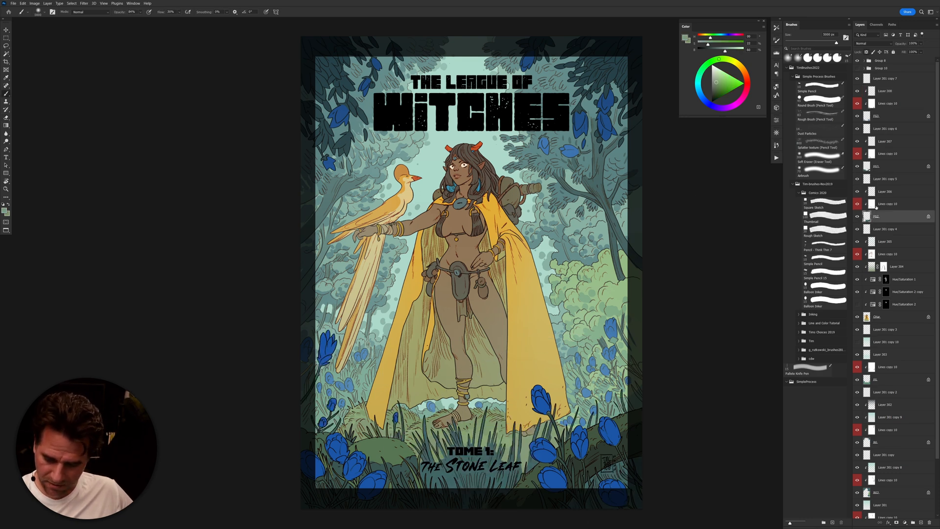
left_click(878, 194)
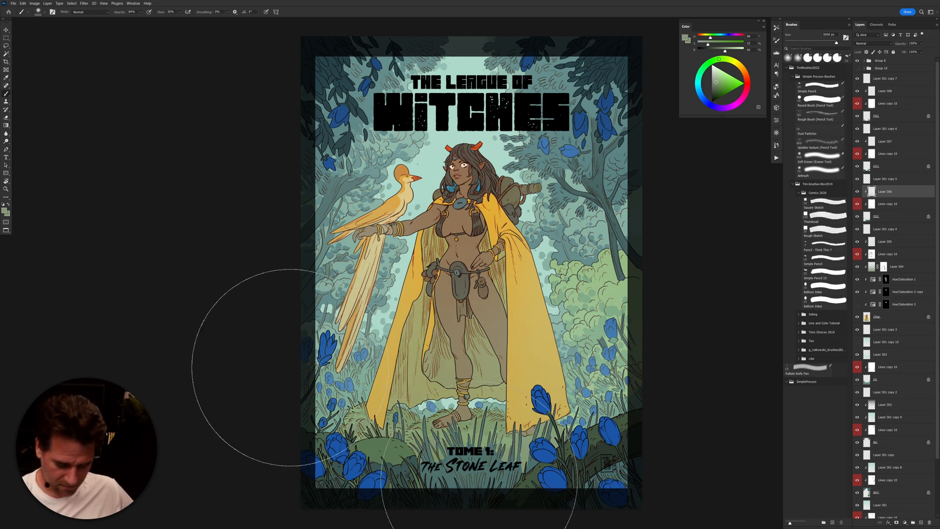
left_click(567, 486, "alt")
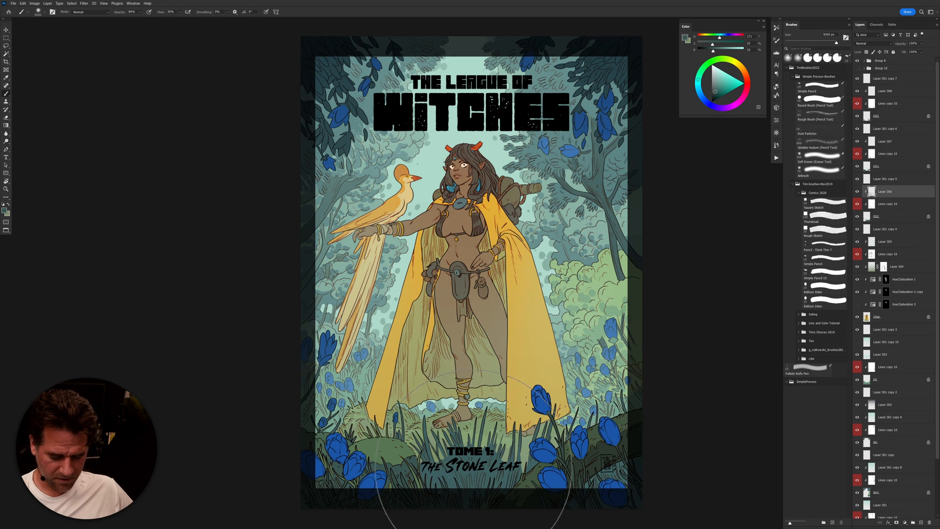
left_click(504, 443, "alt")
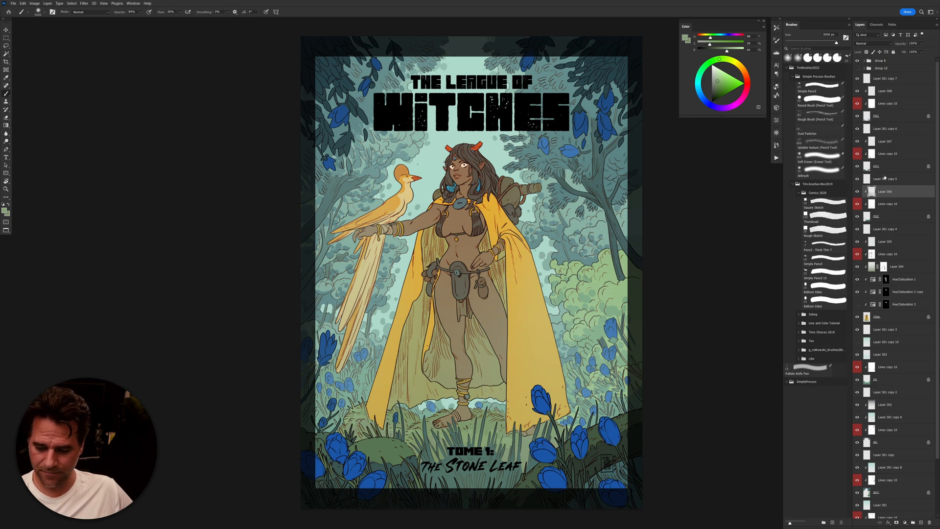
Step: Brush sampled dark green, flower blue and dark teal tones over the middle foreground plants on their clipped layer
left_click(891, 145)
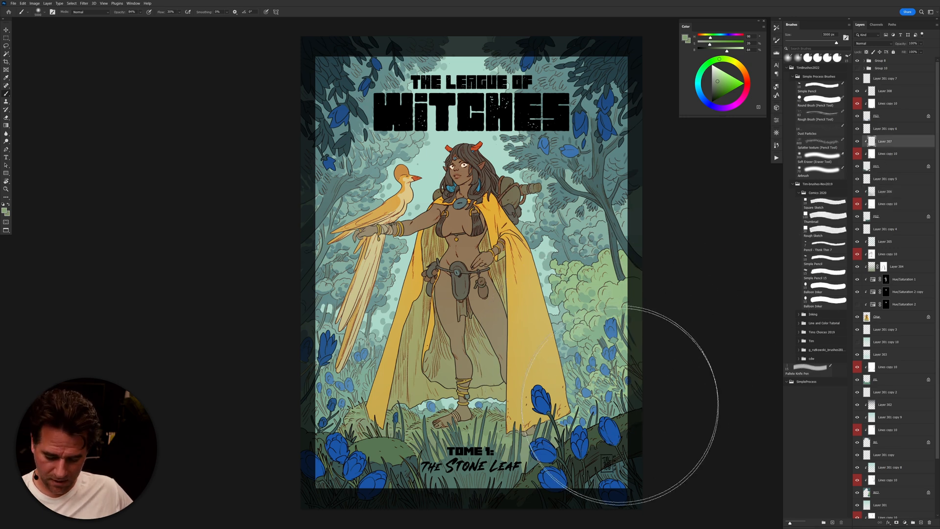
left_click(617, 419, "alt")
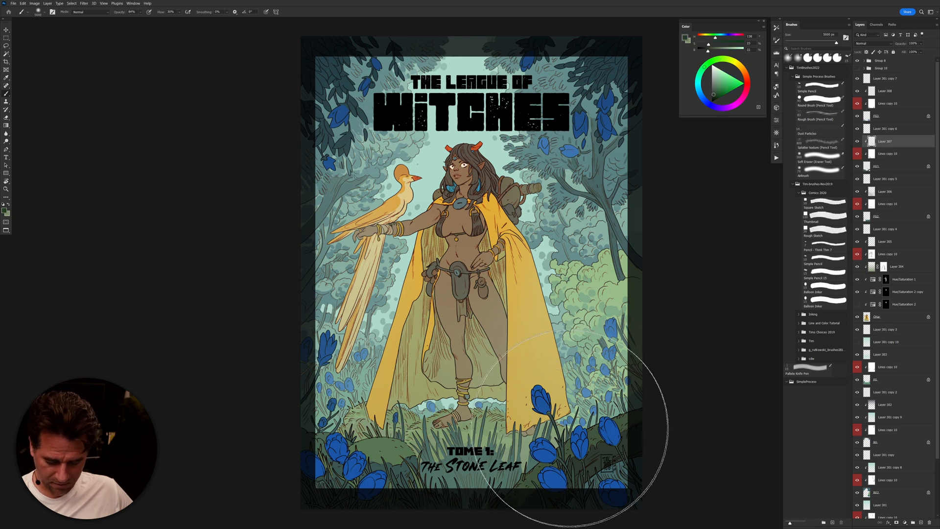
left_click(546, 404, "alt")
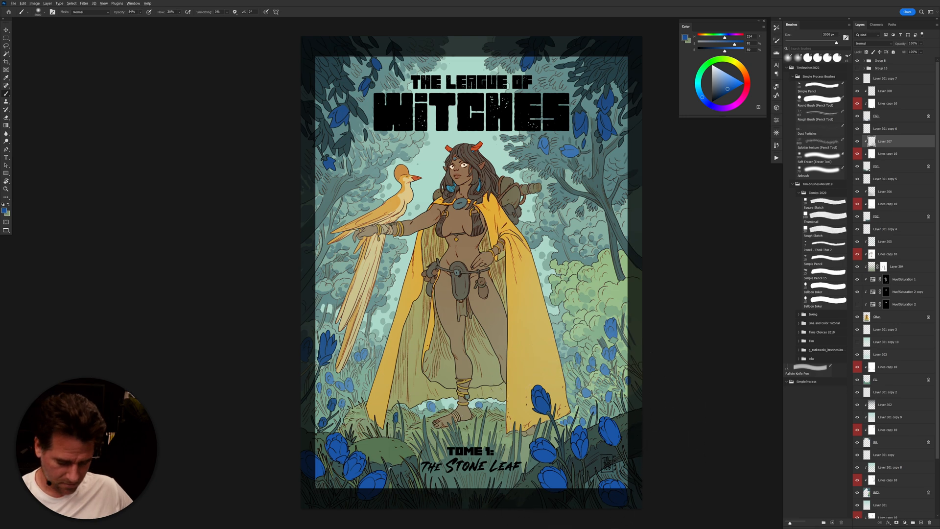
left_click(383, 463, "alt")
left_click(605, 447, "alt")
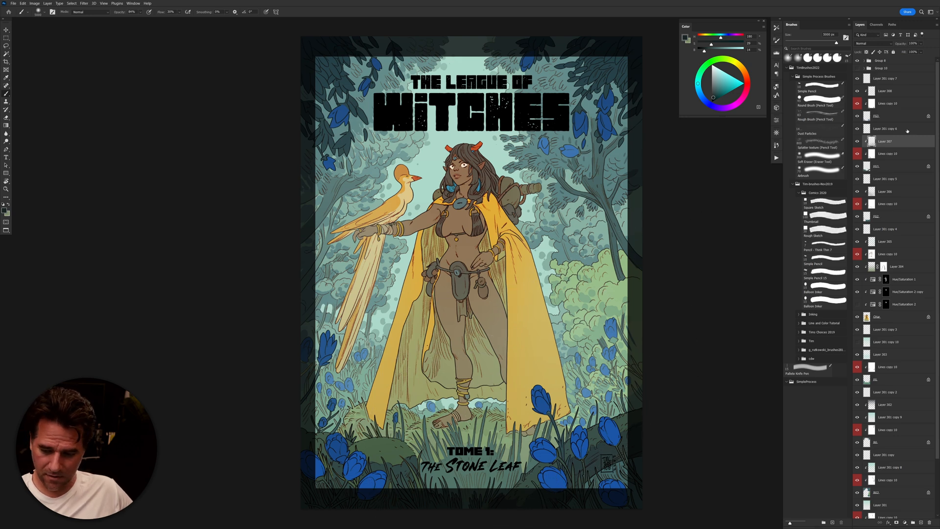
Step: Brush the sampled dark teal over the front foreground plants on their clipped layer and thin it with the eraser
left_click(892, 92)
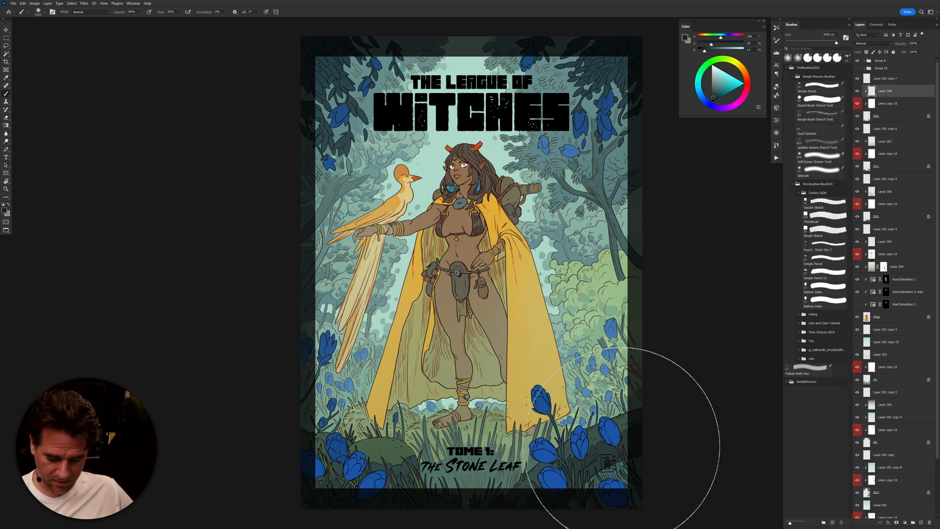
left_click_drag(654, 424, 675, 358)
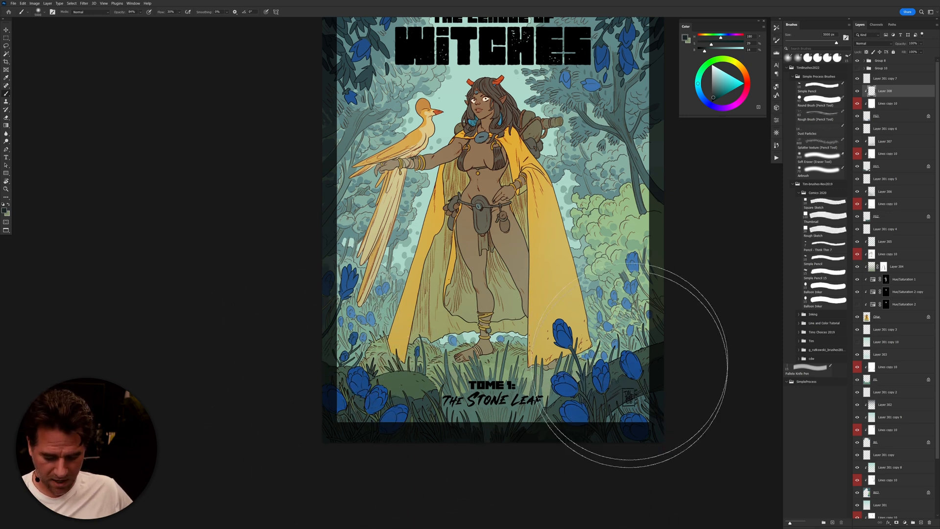
key("e")
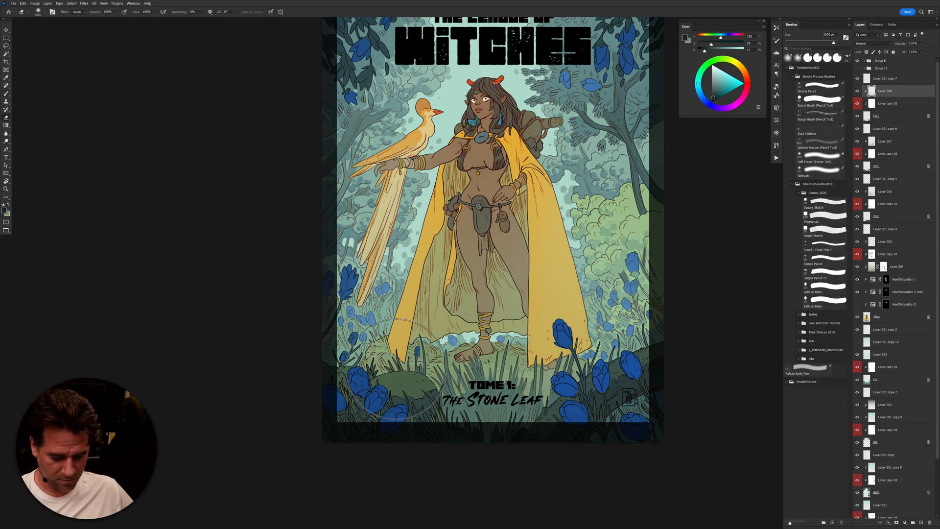
key("b")
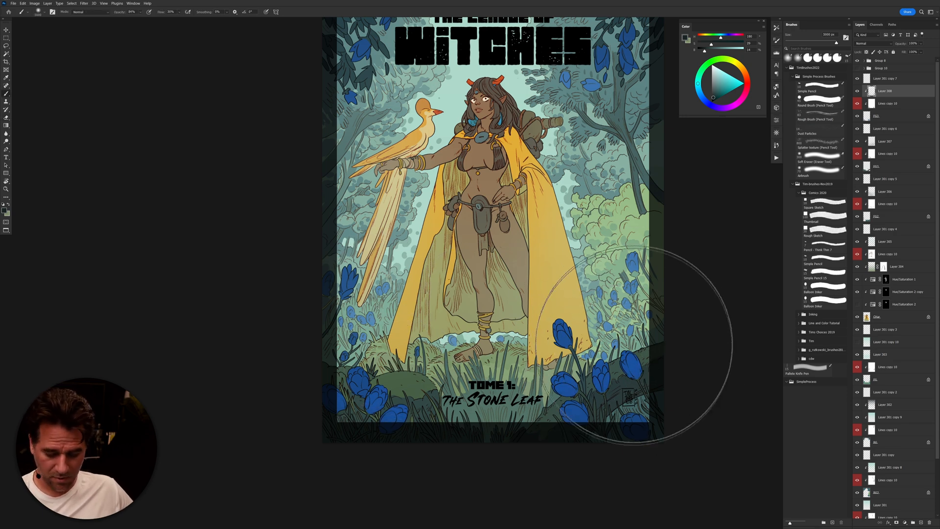
Step: Sample the flower blue, brighten it, and add a new clipped layer directly above the front foreground plants' colour layer
left_click(632, 358, "alt")
left_click(734, 81)
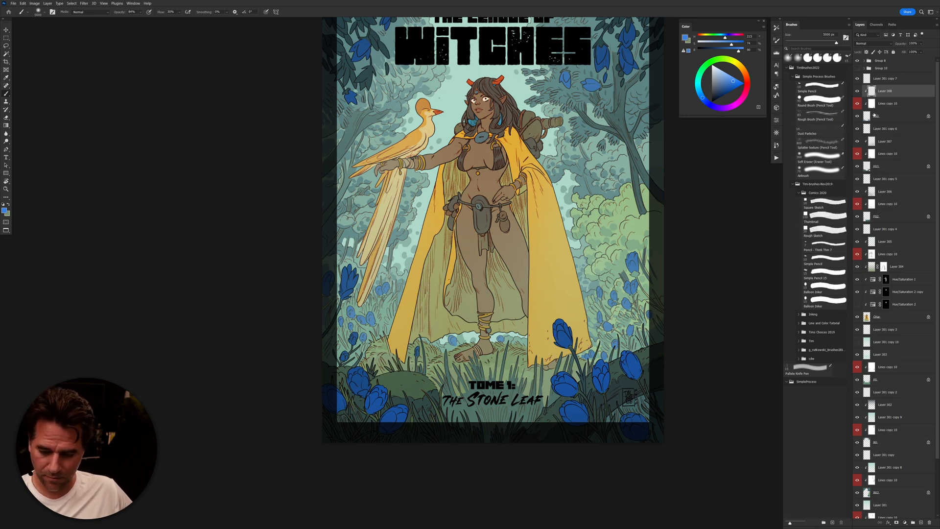
left_click(867, 118)
key("ctrl+shift+alt+n")
key("bracketleft")
key("bracketleft")
key("bracketleft")
key("bracketleft")
key("bracketleft")
key("bracketleft")
key("bracketleft")
key("bracketleft")
key("bracketleft")
key("bracketleft")
key("bracketleft")
key("bracketleft")
key("bracketleft")
key("bracketleft")
key("bracketleft")
key("bracketleft")
key("bracketleft")
key("bracketleft")
key("bracketleft")
key("bracketleft")
key("bracketleft")
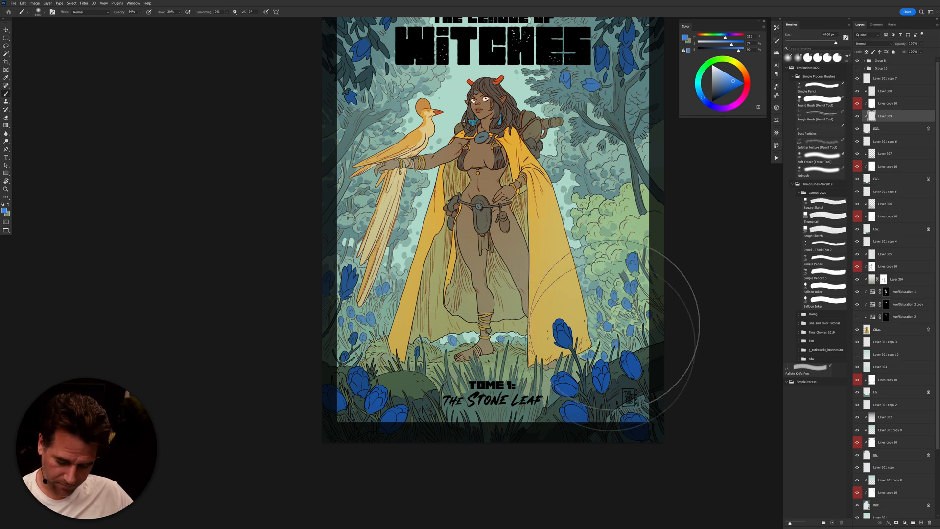
key("bracketleft")
key("bracketleft")
key("bracketleft")
key("bracketleft")
key("bracketleft")
key("bracketleft")
key("bracketleft")
key("bracketleft")
key("bracketleft")
key("bracketleft")
key("bracketleft")
key("bracketleft")
key("bracketleft")
key("bracketleft")
key("bracketleft")
key("bracketleft")
key("bracketleft")
key("bracketleft")
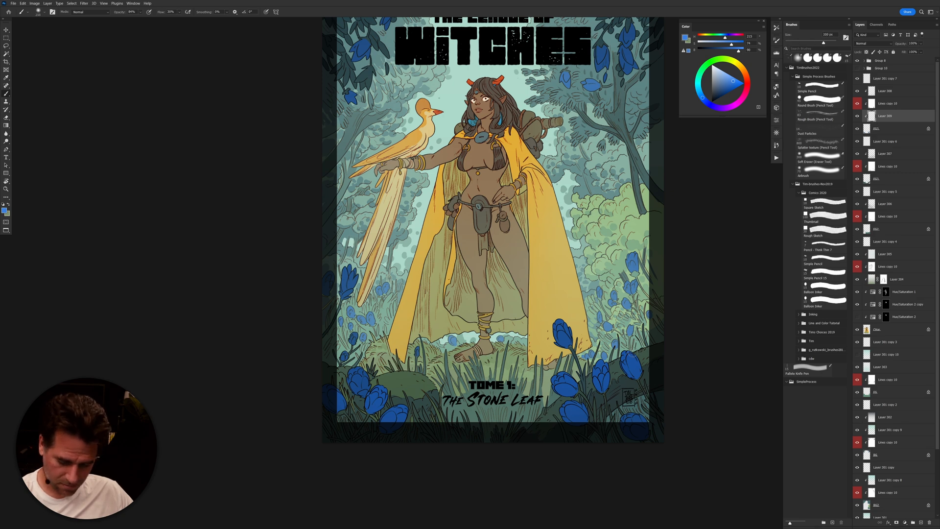
key("bracketright")
key("bracketright")
key("bracketright")
key("bracketright")
key("bracketright")
key("bracketright")
key("bracketright")
key("bracketright")
key("bracketright")
key("bracketright")
key("bracketright")
key("bracketright")
key("bracketright")
key("bracketright")
key("bracketright")
key("bracketright")
key("bracketright")
key("bracketright")
key("bracketright")
key("bracketright")
key("bracketright")
key("bracketright")
key("bracketright")
key("bracketright")
key("bracketright")
key("bracketright")
key("bracketright")
key("bracketright")
key("bracketright")
key("bracketright")
key("bracketright")
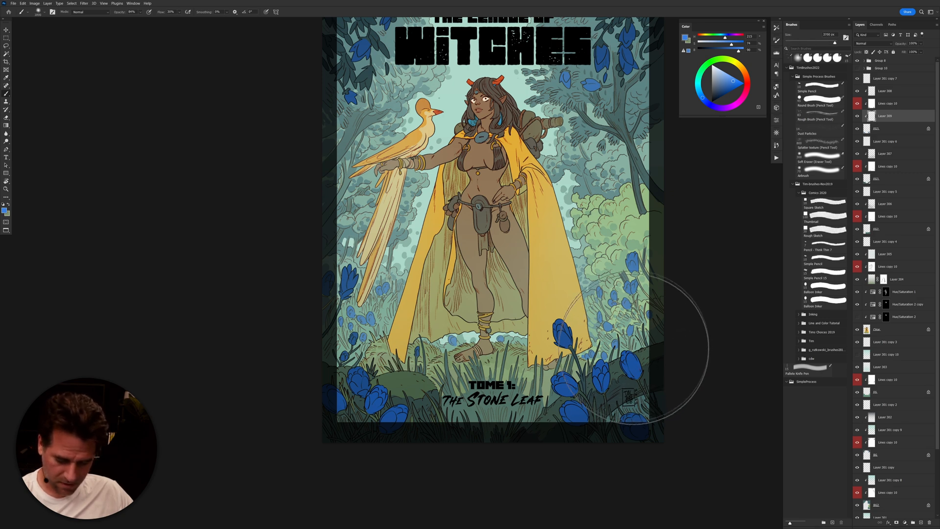
Step: Reduce the brush size to 2 px on the new clipped layer of the front foreground plants
key("bracketleft")
key("bracketleft")
key("bracketleft")
key("bracketleft")
key("bracketleft")
key("bracketleft")
key("bracketleft")
key("bracketleft")
key("bracketleft")
key("bracketleft")
key("bracketleft")
key("bracketleft")
key("bracketleft")
key("bracketleft")
key("bracketleft")
key("bracketleft")
key("bracketleft")
key("bracketleft")
key("bracketleft")
key("bracketleft")
key("bracketleft")
key("bracketleft")
key("bracketleft")
key("bracketleft")
key("bracketleft")
key("bracketleft")
key("bracketleft")
key("bracketleft")
key("bracketleft")
key("bracketleft")
key("bracketleft")
key("bracketleft")
key("bracketleft")
key("bracketleft")
key("bracketleft")
key("bracketleft")
key("bracketleft")
key("bracketleft")
key("bracketleft")
key("bracketleft")
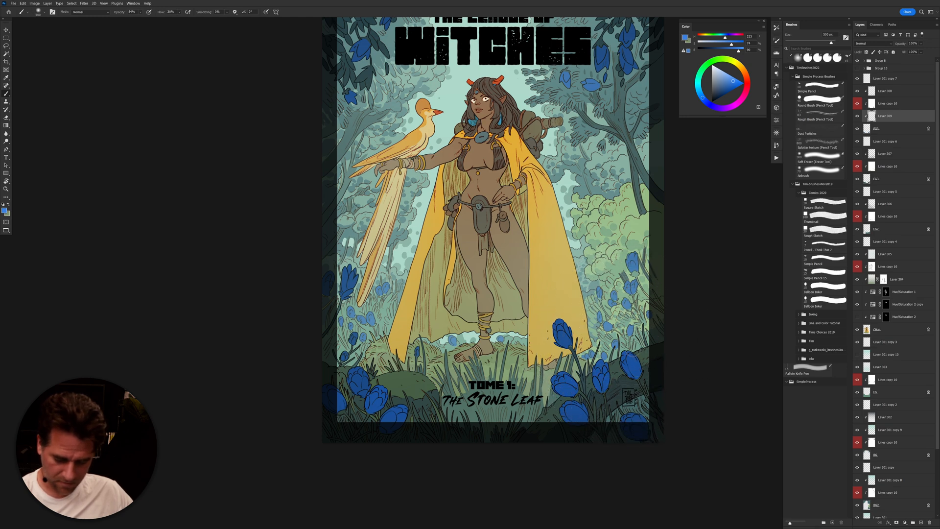
key("bracketleft")
key("bracketleft")
key("bracketleft")
key("bracketleft")
key("bracketleft")
key("bracketleft")
key("bracketleft")
key("bracketleft")
key("bracketleft")
key("bracketleft")
key("bracketleft")
key("bracketleft")
key("bracketleft")
key("bracketleft")
key("bracketleft")
key("bracketleft")
key("bracketleft")
key("bracketleft")
key("bracketleft")
key("bracketleft")
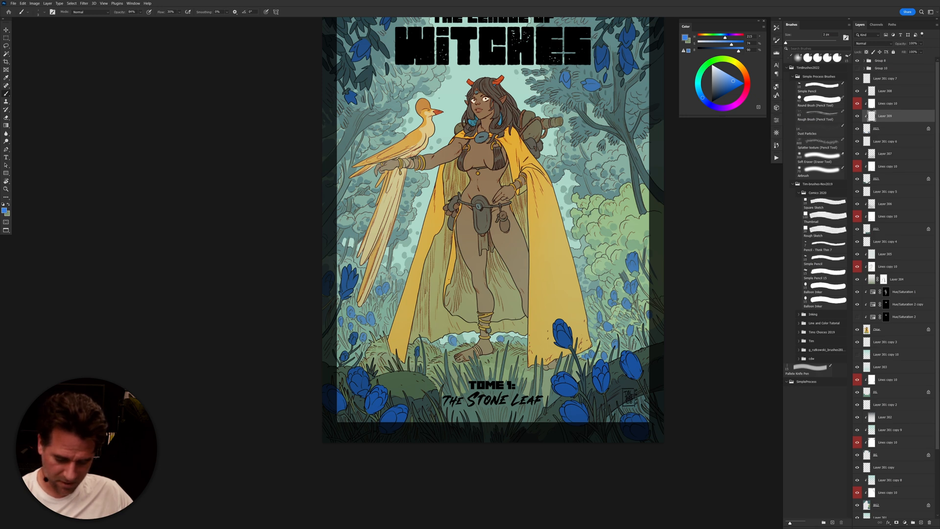
Step: Enlarge the brush to over 1000 px for the brighter blue on the front foreground plants' new clipped layer
key("bracketright")
key("bracketright")
key("bracketright")
key("bracketright")
key("bracketright")
key("bracketright")
key("bracketright")
key("bracketright")
key("bracketright")
key("bracketright")
key("bracketright")
key("bracketright")
key("bracketright")
key("bracketright")
key("bracketright")
key("bracketright")
key("bracketright")
key("bracketright")
key("bracketright")
key("bracketright")
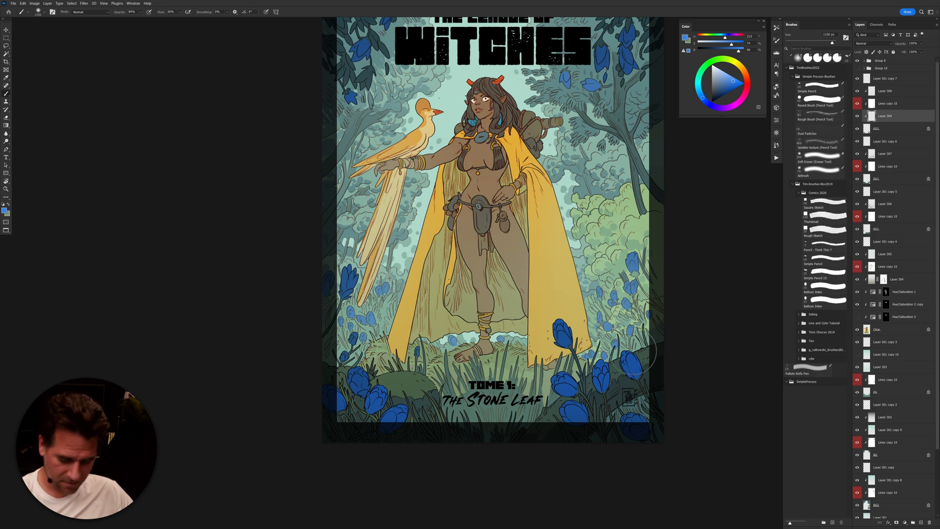
key("bracketleft")
key("bracketleft")
key("bracketleft")
key("bracketleft")
key("bracketleft")
key("bracketleft")
key("bracketleft")
key("bracketleft")
key("bracketleft")
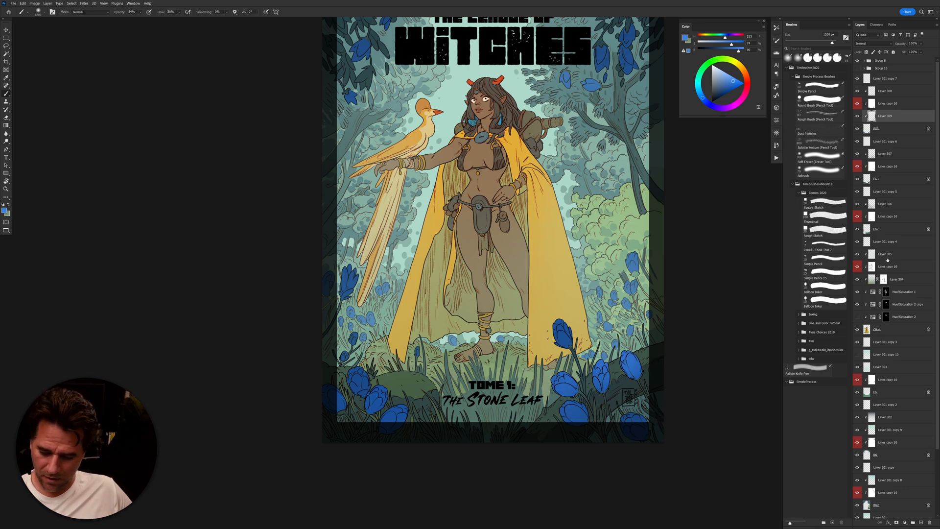
Step: Add a new clipped layer directly above the middle foreground plants' colour layer and reselect the front plants' clipped Layer 309
left_click(879, 178)
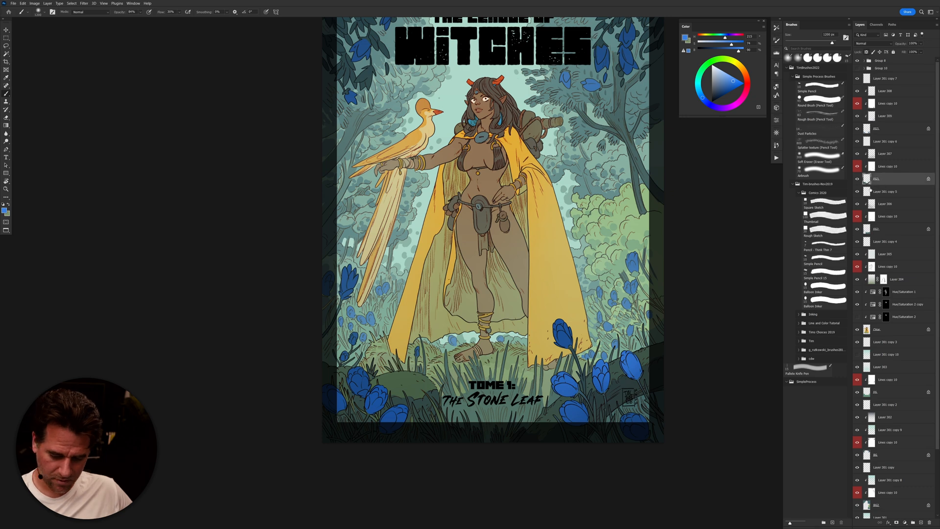
key("ctrl+shift+alt+n")
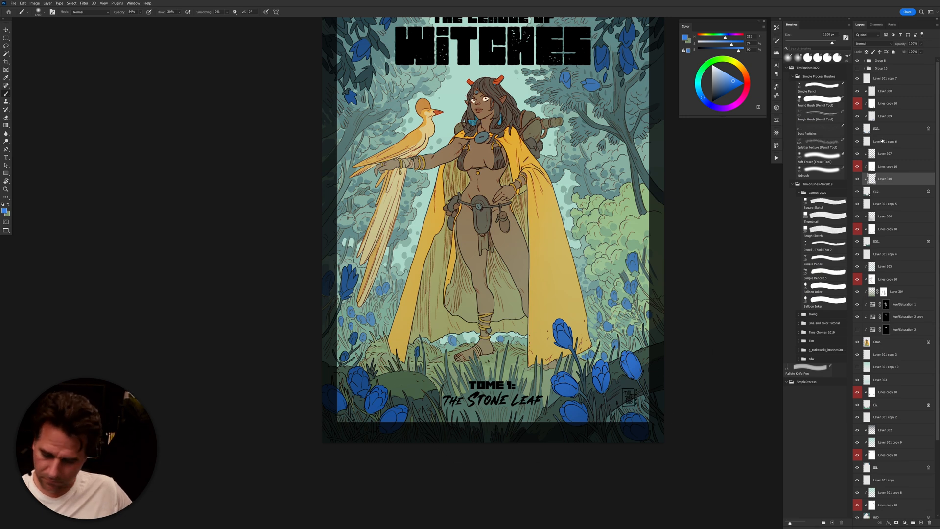
left_click(881, 116)
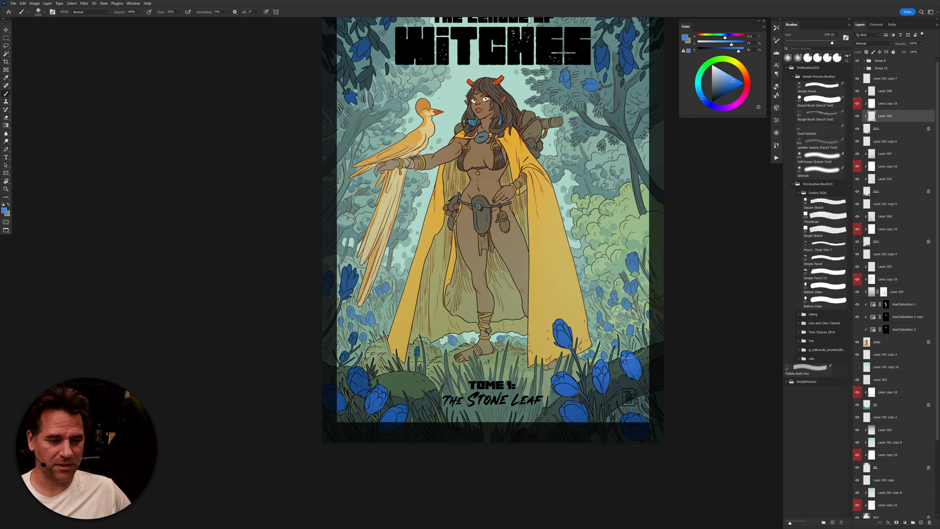
mouse_move(618, 341)
left_mouse_down()
mouse_move(633, 343)
mouse_move(596, 354)
mouse_move(610, 351)
left_mouse_up()
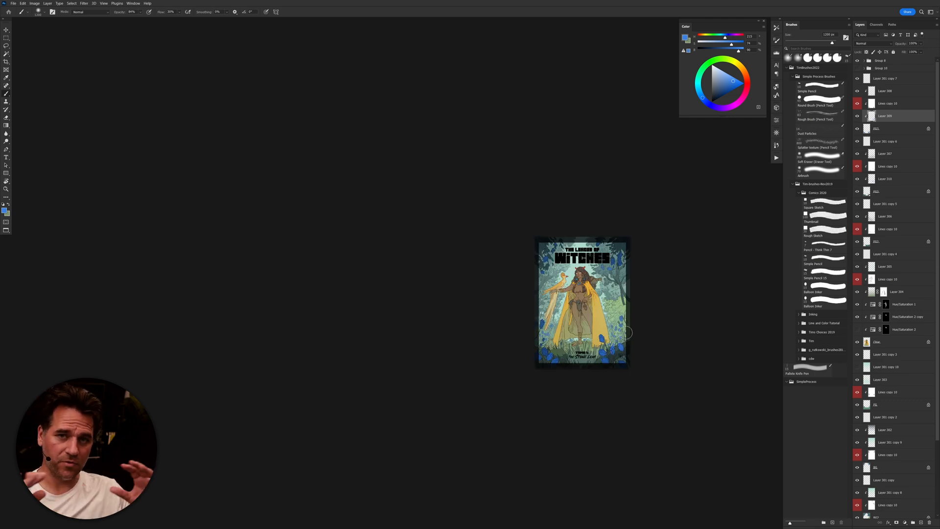
scroll(627, 333, "up", 2)
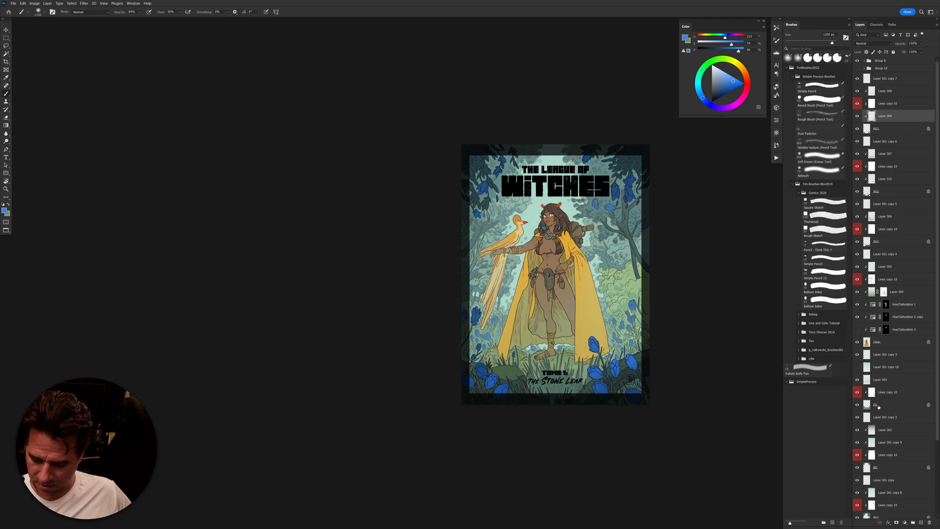
Step: Identify the background trees' colour layer, add a new clipped layer above Layer 302, and sample a muted teal from the trees
left_click(858, 468)
left_click(859, 468)
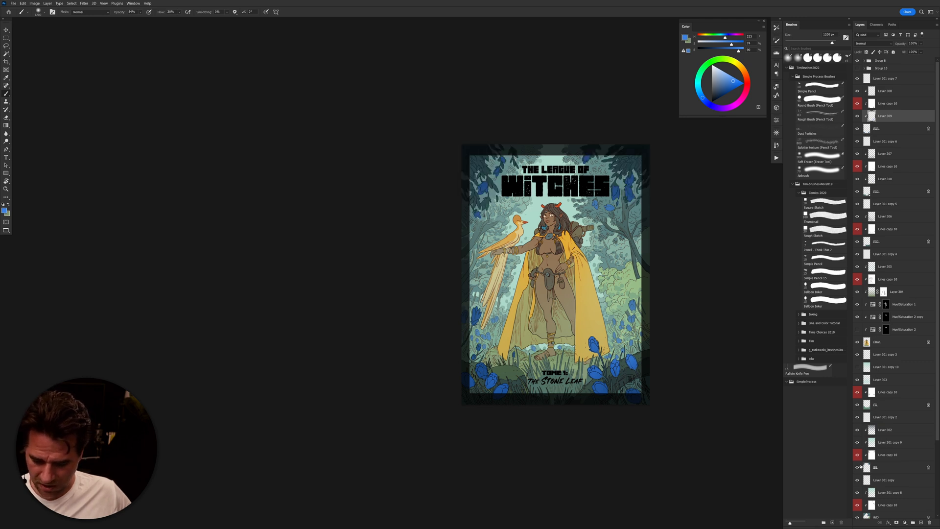
left_click(885, 431)
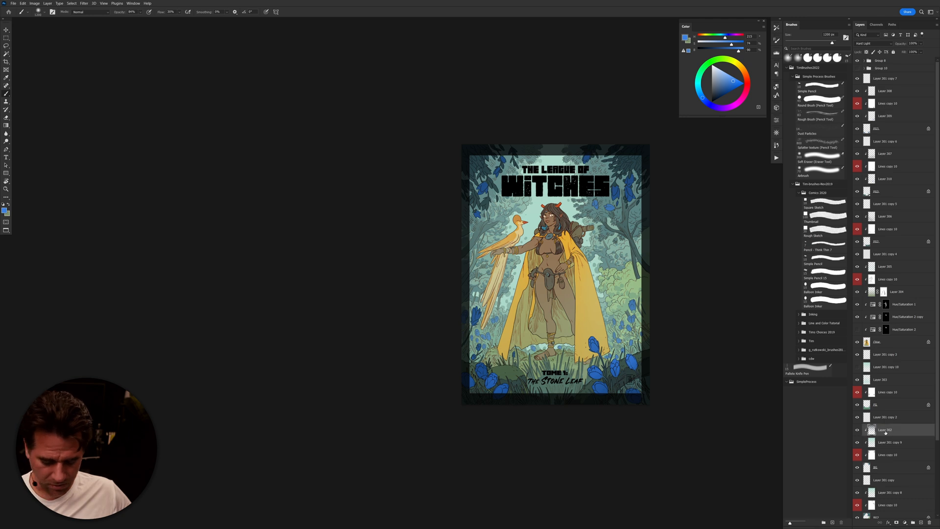
key("ctrl+shift+alt+n")
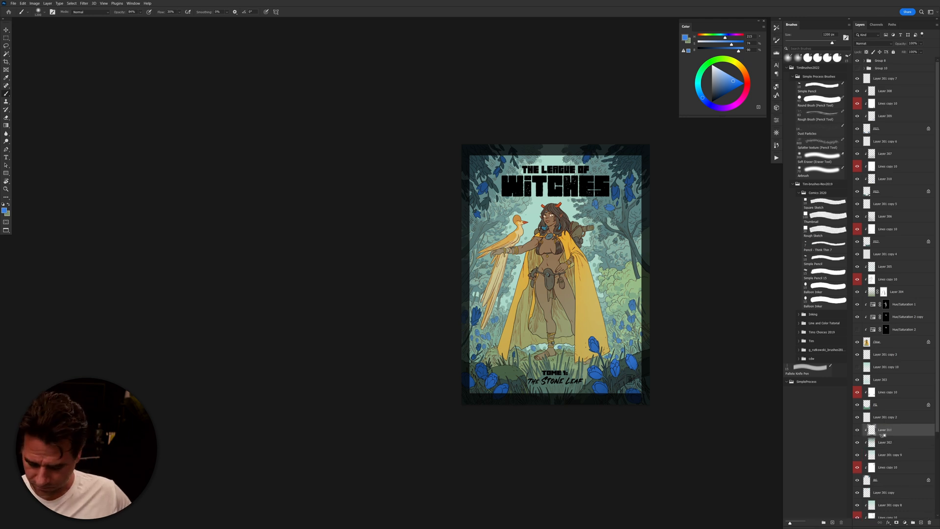
left_click(597, 209, "alt")
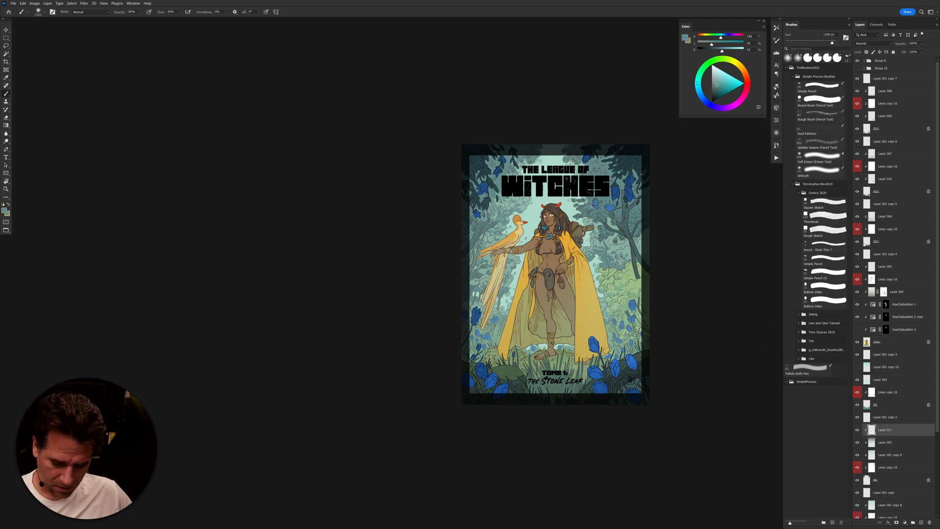
Step: Enlarge the brush to about 2000 px for the background trees' new clipped layer
key("bracketright")
key("bracketright")
key("bracketright")
key("bracketright")
key("bracketright")
key("bracketright")
key("bracketright")
key("bracketright")
key("bracketright")
key("bracketright")
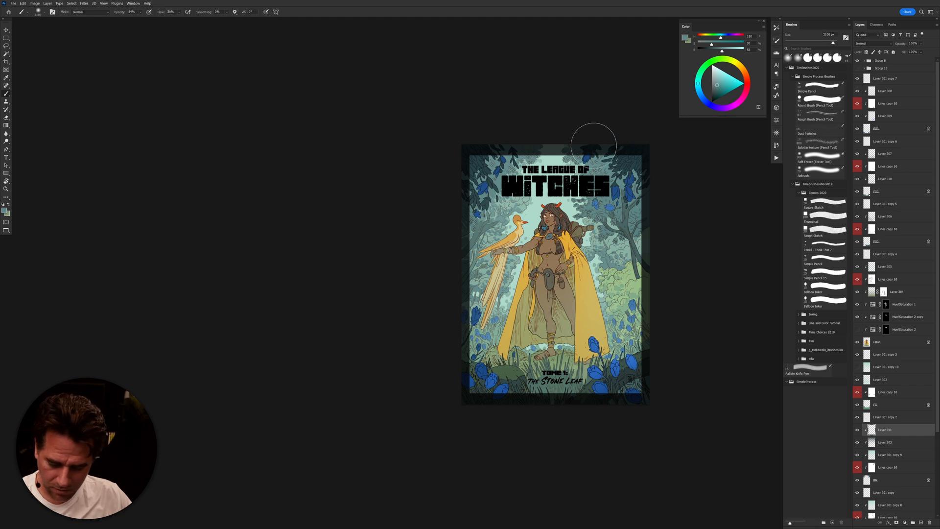
key("bracketright")
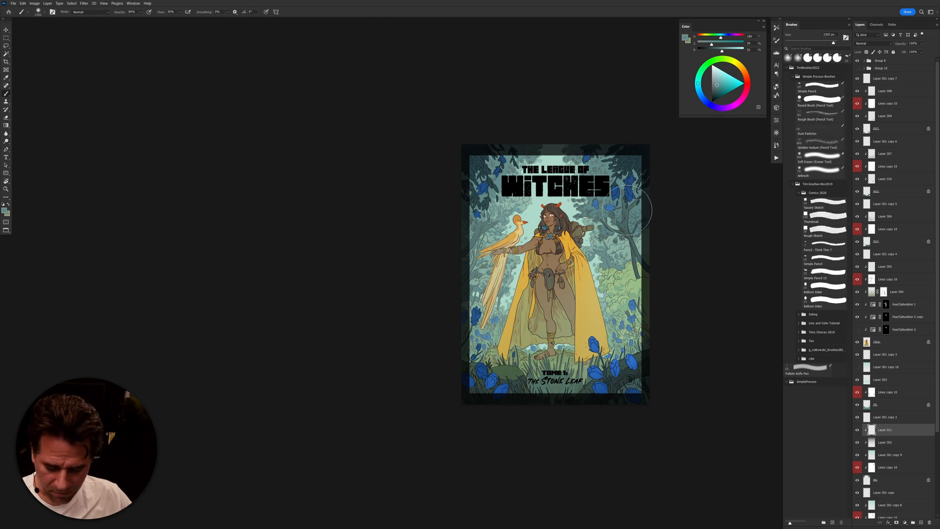
key("bracketright")
key("bracketright")
key("bracketright")
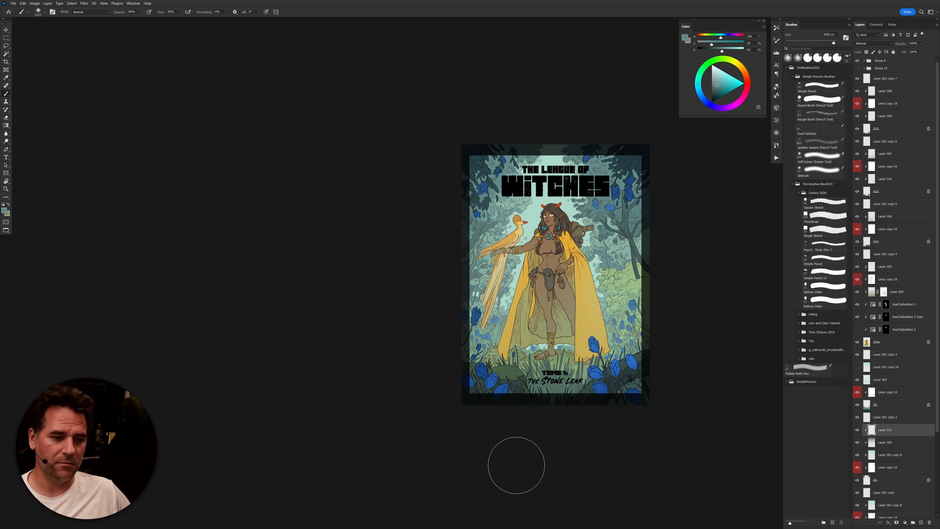
Step: Examine the whole cover at several zoom levels to judge the overall colour balance
left_click_drag(516, 466, 537, 460)
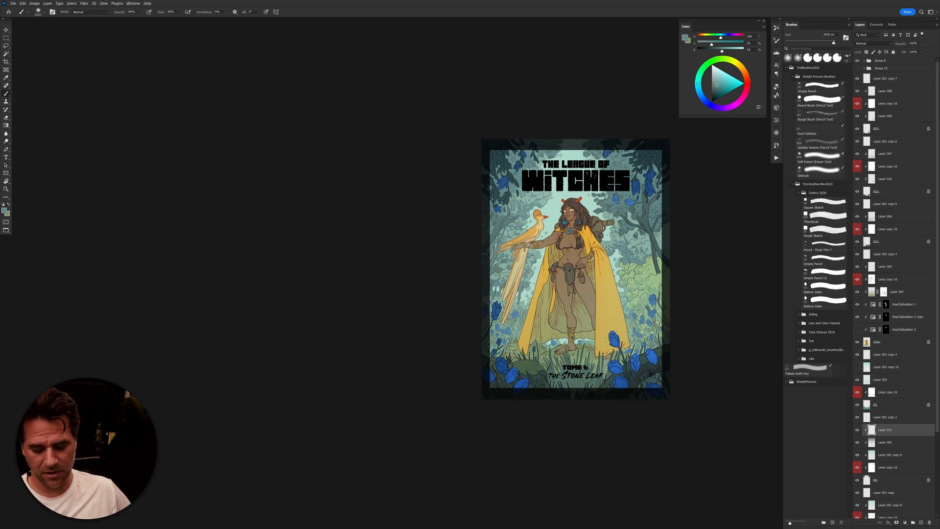
scroll(646, 335, "down", 5)
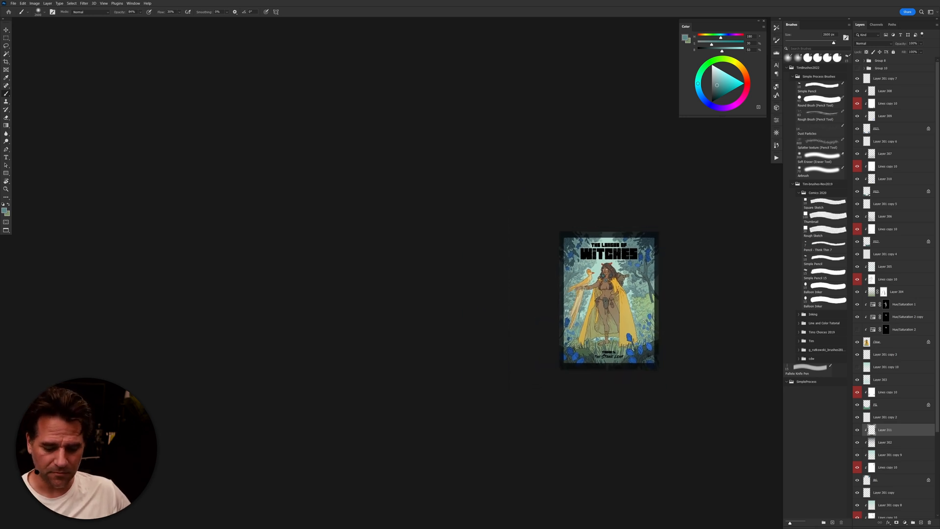
scroll(613, 289, "up", 8)
scroll(620, 293, "down", 6)
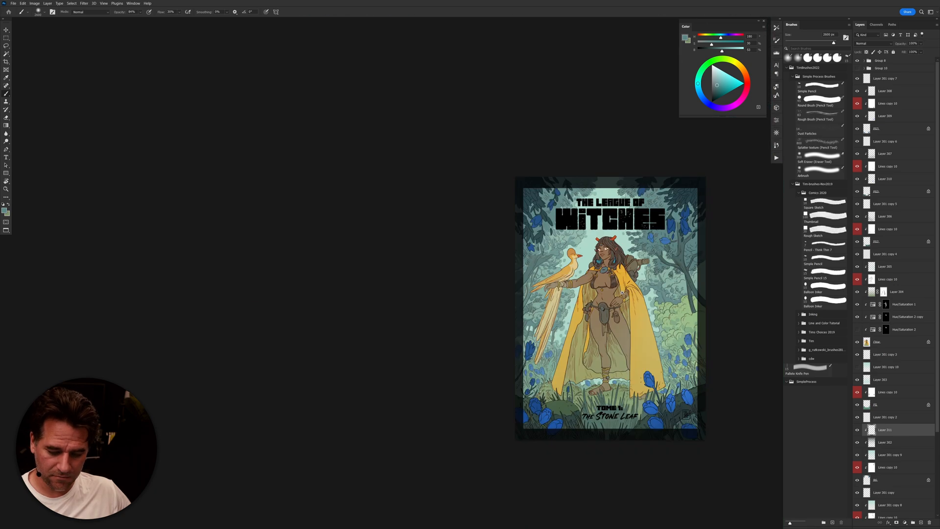
scroll(621, 295, "up", 6)
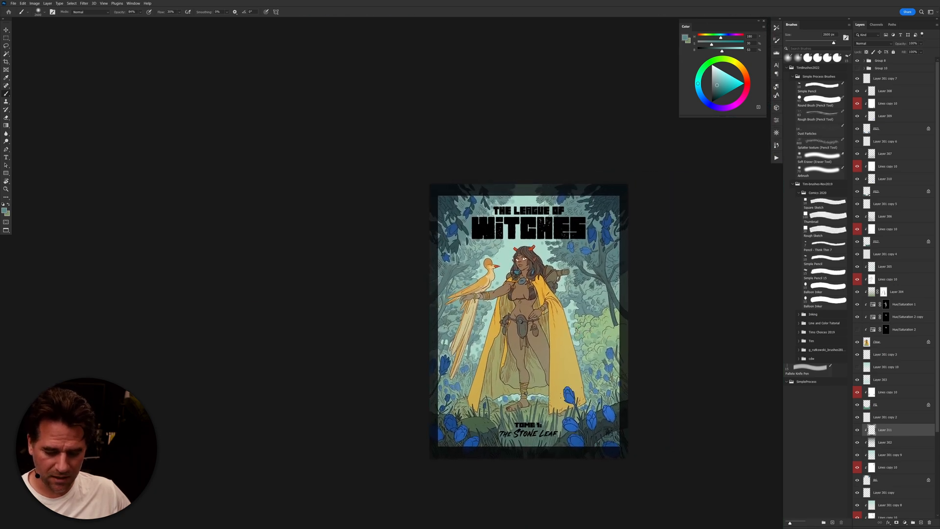
scroll(590, 326, "down", 3)
scroll(530, 302, "up", 3)
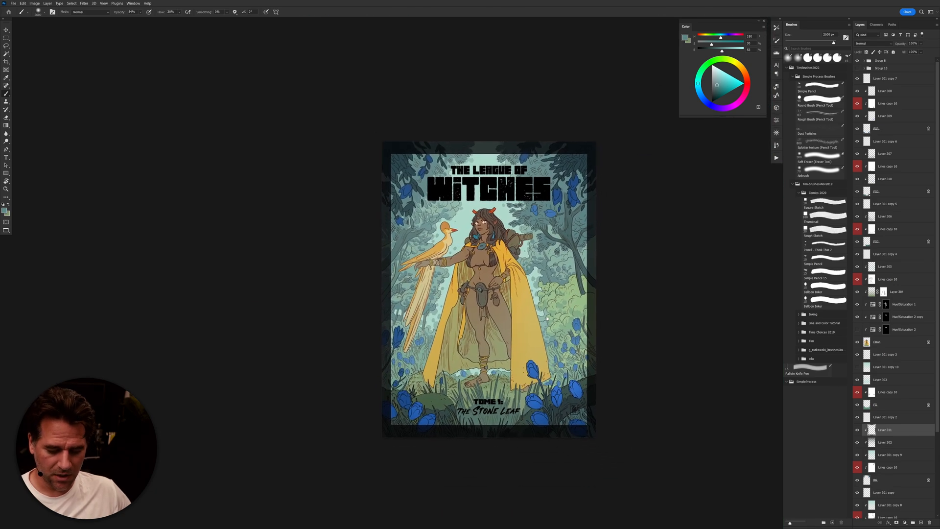
scroll(531, 303, "up", 2)
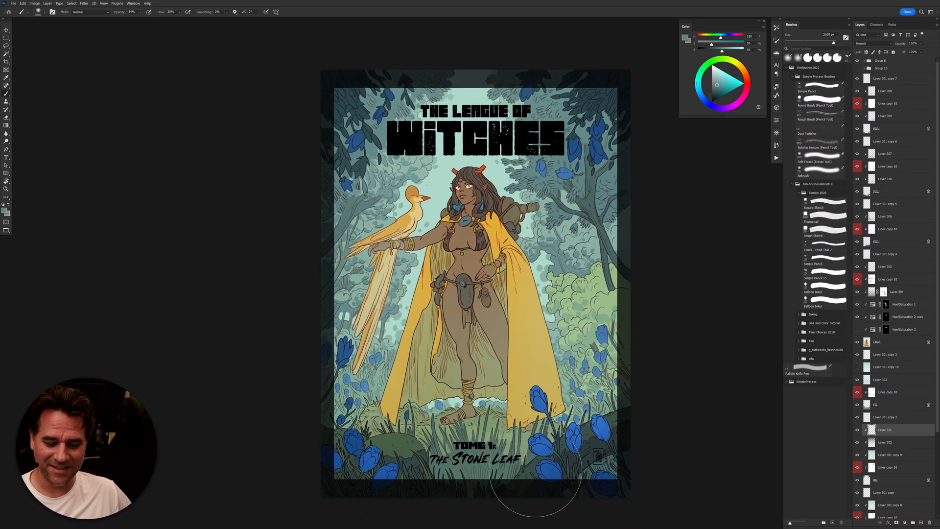
scroll(531, 440, "down", 2)
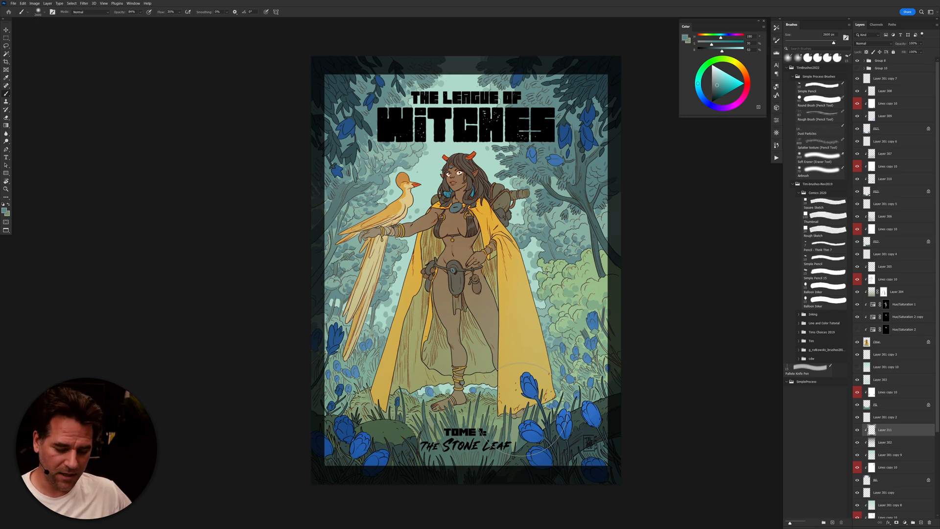
Step: Save the cover document and reposition its floating window in the workspace
key("f")
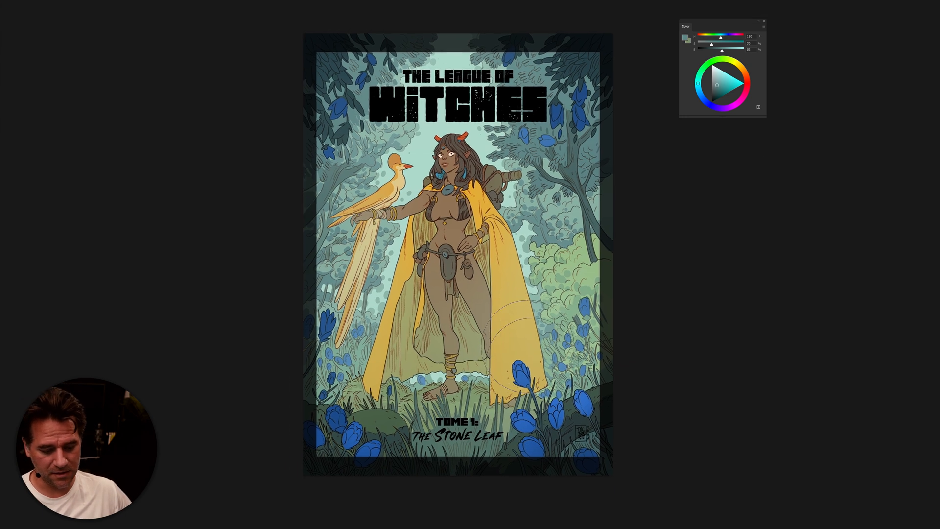
key("ctrl+s")
key("f")
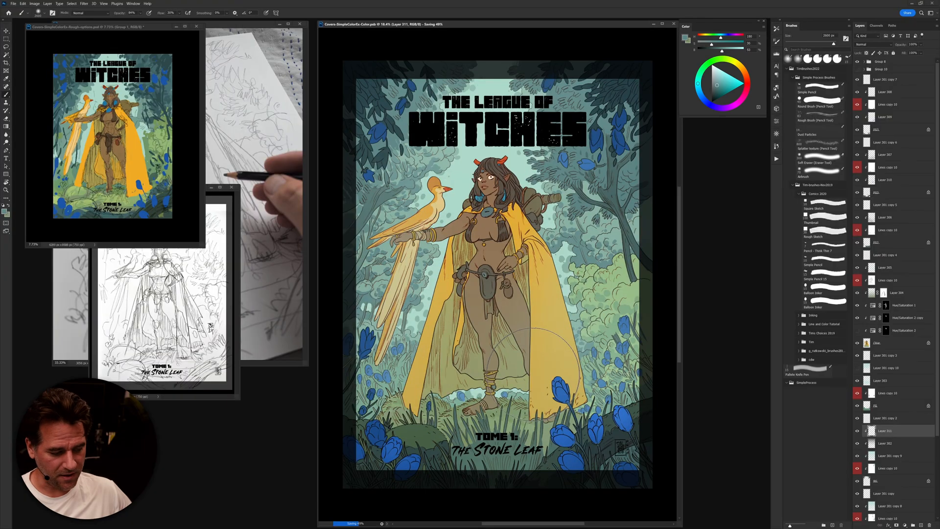
left_click_drag(162, 28, 245, 159)
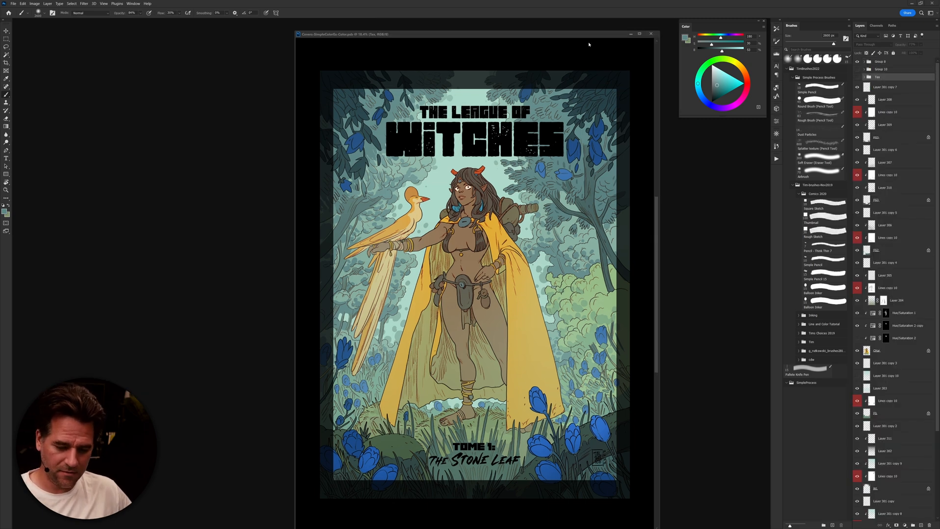
left_click_drag(590, 36, 548, 28)
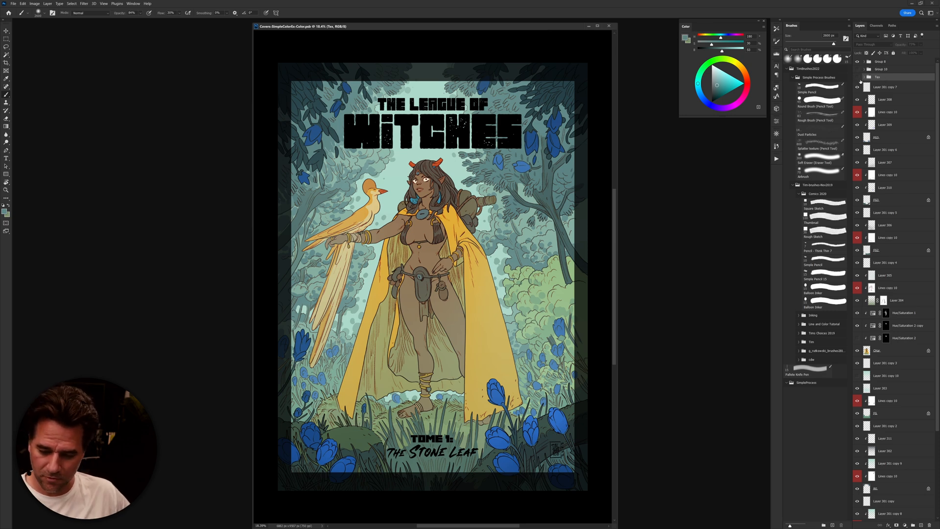
Step: Show the Tex group and inspect its grain up close on the character, full screen
left_click(858, 77)
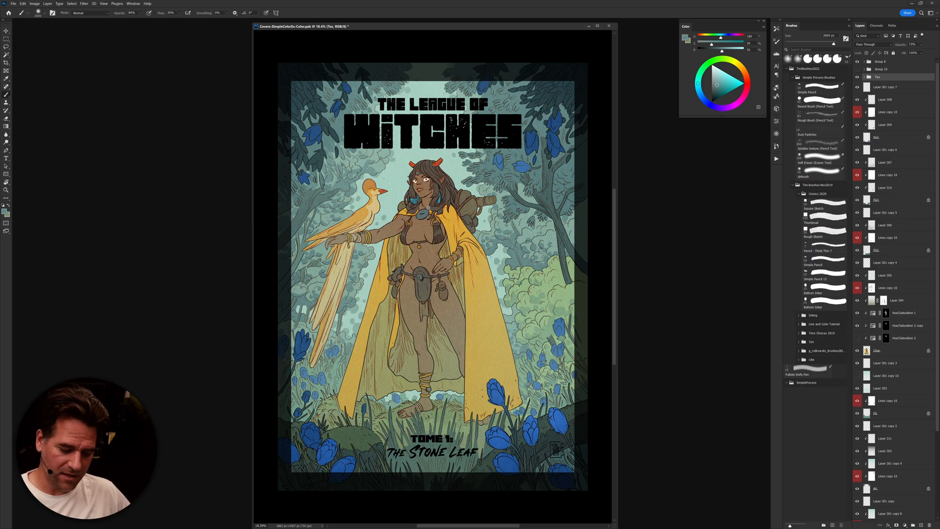
left_click_drag(421, 213, 496, 260)
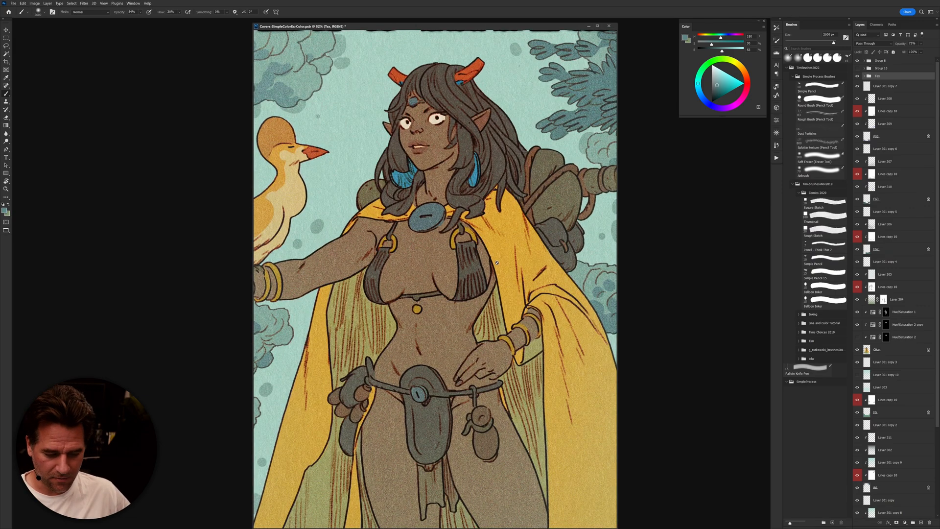
key("f")
left_click_drag(491, 289, 584, 404)
Step: Expand the Tex group, check the Paper Texture by toggling it, and hide and collapse the group again
left_click(865, 76)
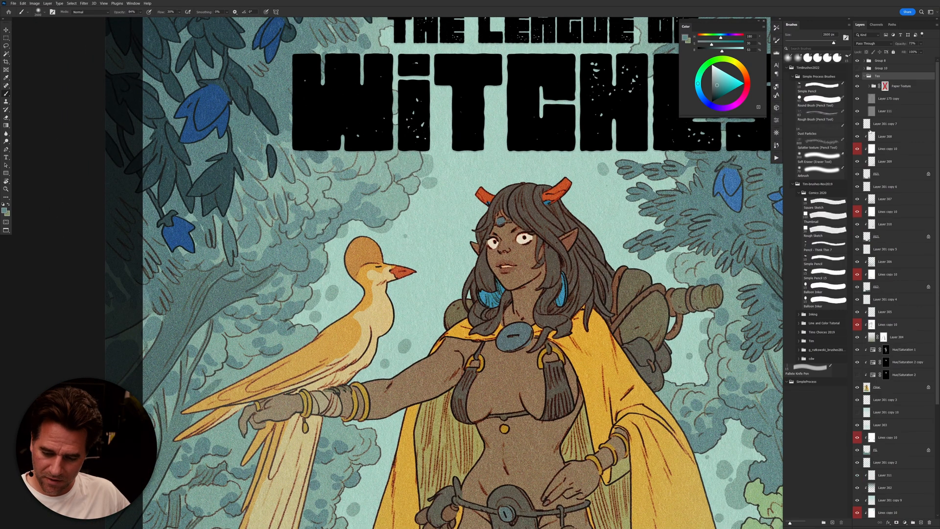
left_click(858, 86)
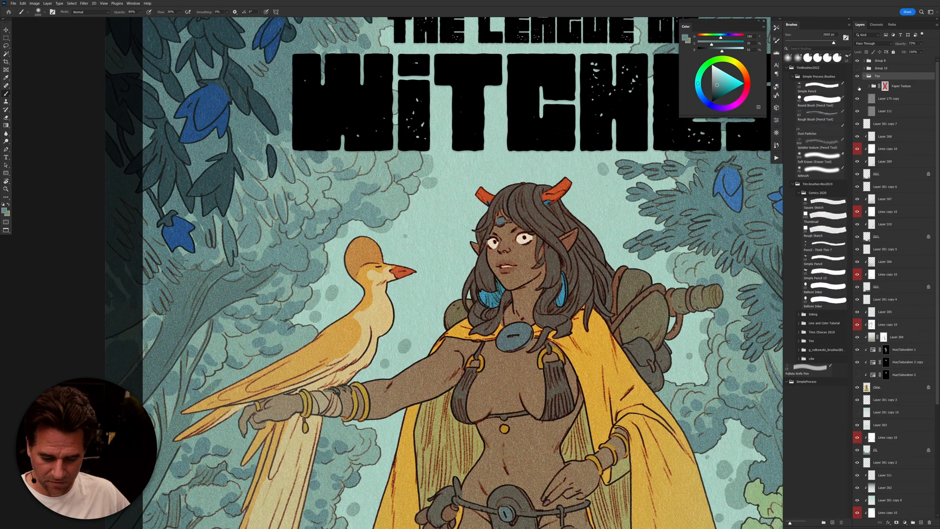
left_click(858, 86)
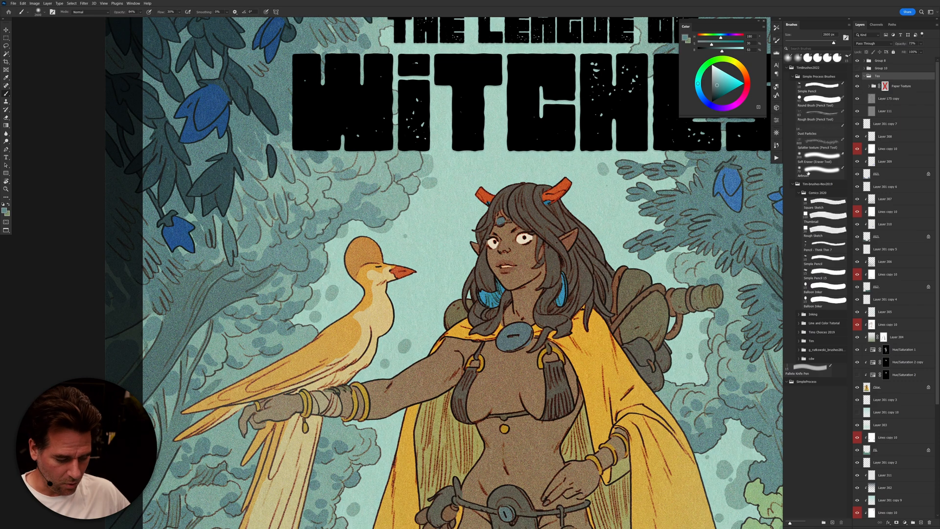
scroll(609, 407, "down", 10)
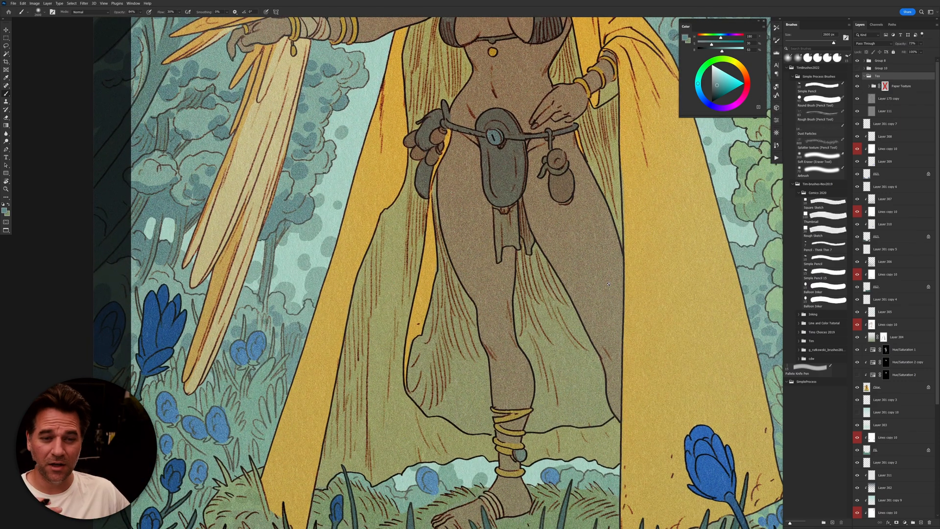
left_click_drag(673, 345, 620, 307)
left_click(857, 76)
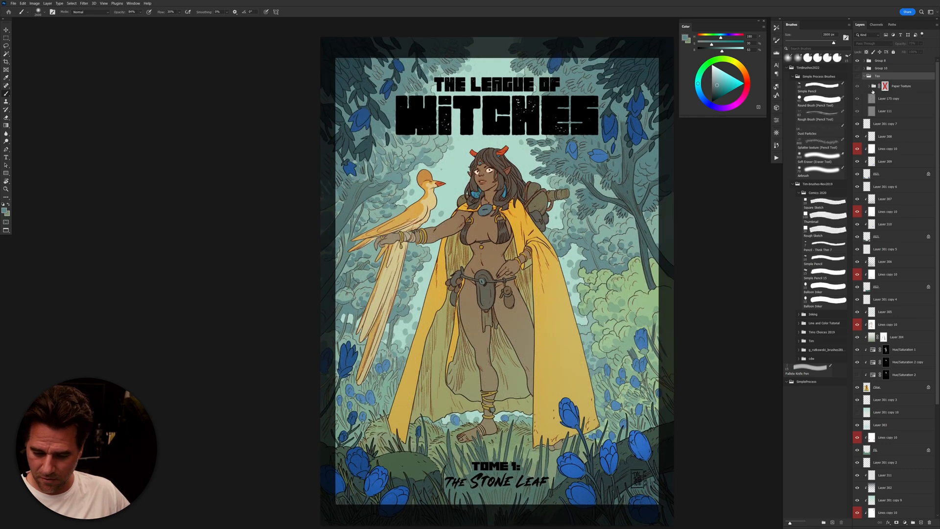
left_click(865, 77)
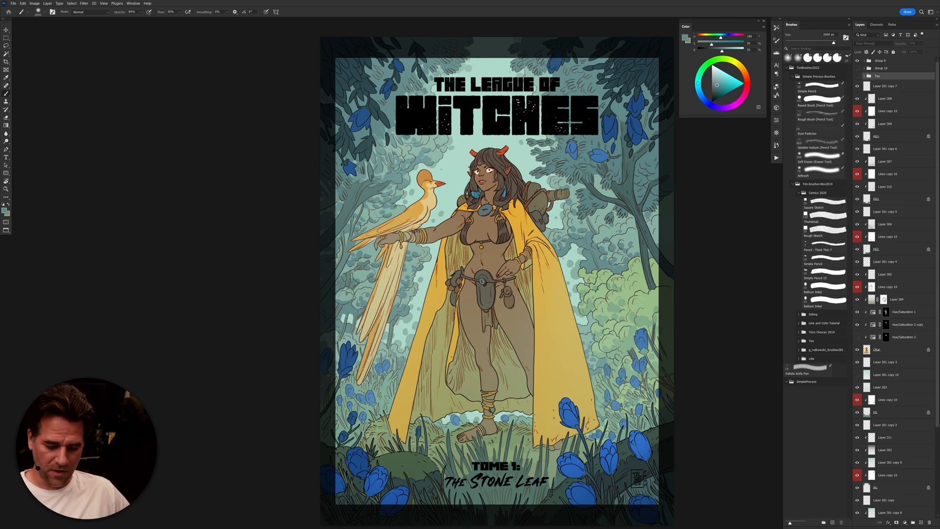
Step: Select Layer 301 copy 3 and toggle the visibility of the colour layer beneath Layer 303 to identify its contents
left_click(889, 362)
scroll(895, 356, "down", 3)
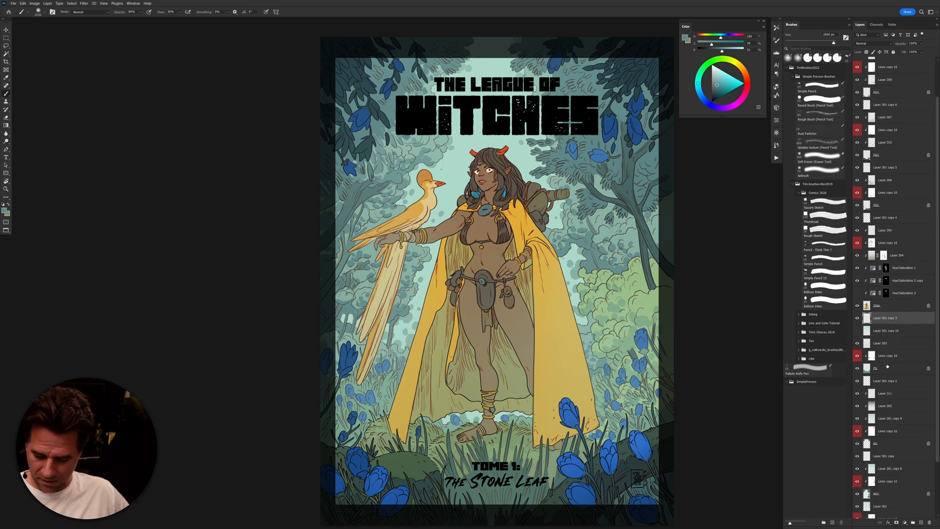
left_click(858, 369)
left_click(858, 369)
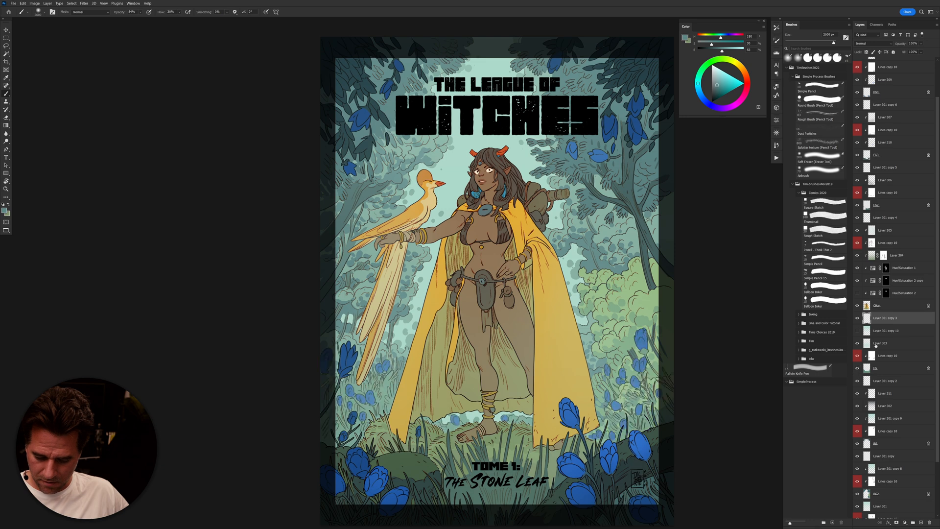
Step: Check Layer 301 copy 3 by toggling its visibility, and scatter Dust Particles specks on it in teal tones sampled from the forest
left_click(858, 318)
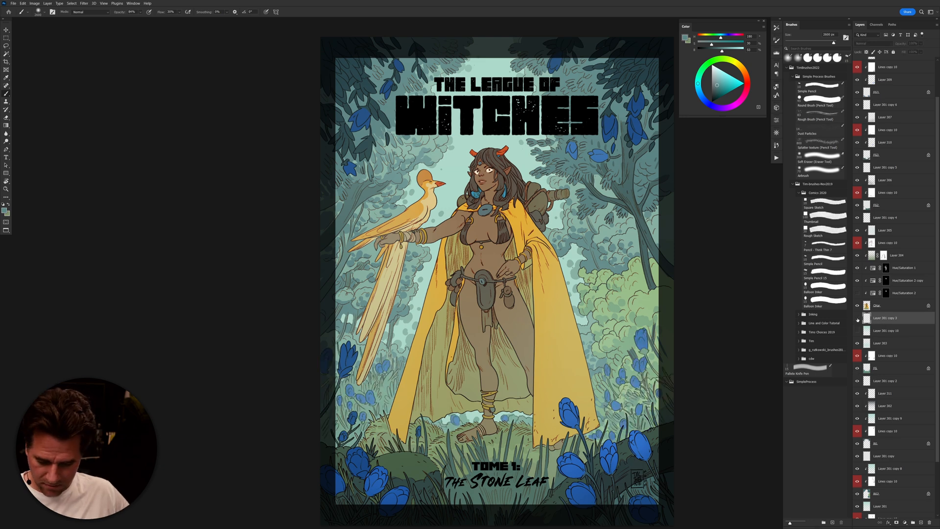
left_click(857, 319)
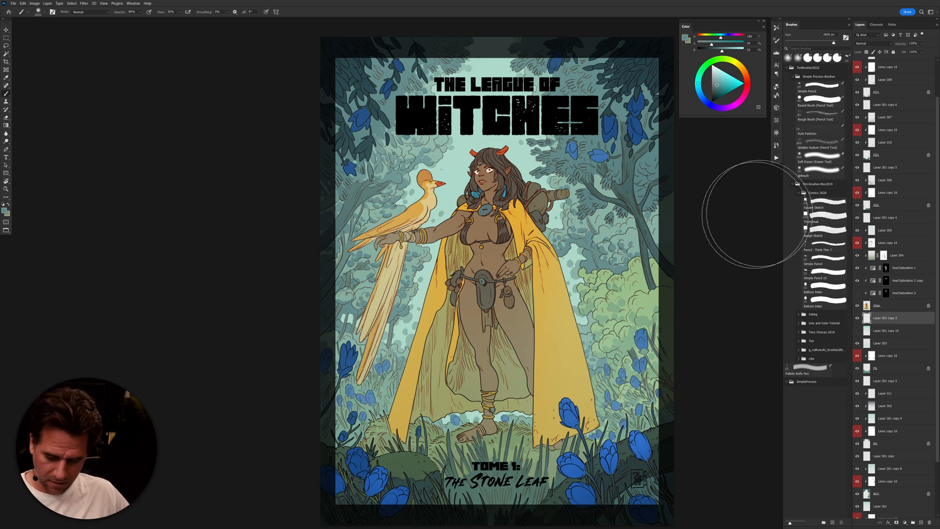
left_click(810, 135)
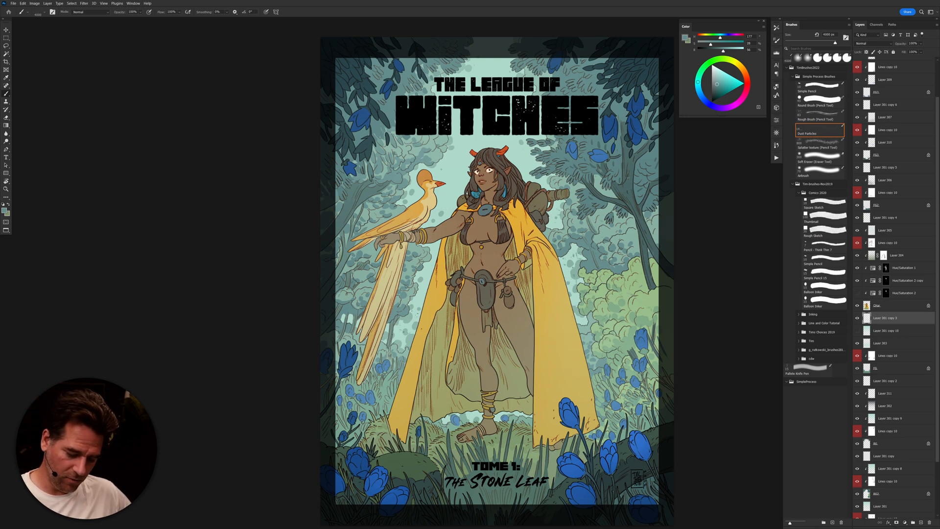
left_click(434, 291, "alt")
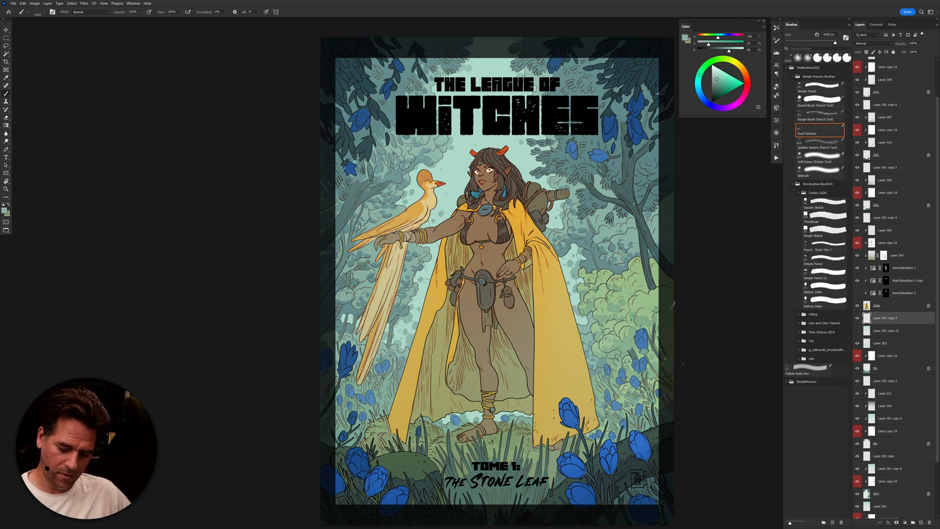
left_click(639, 302, "alt")
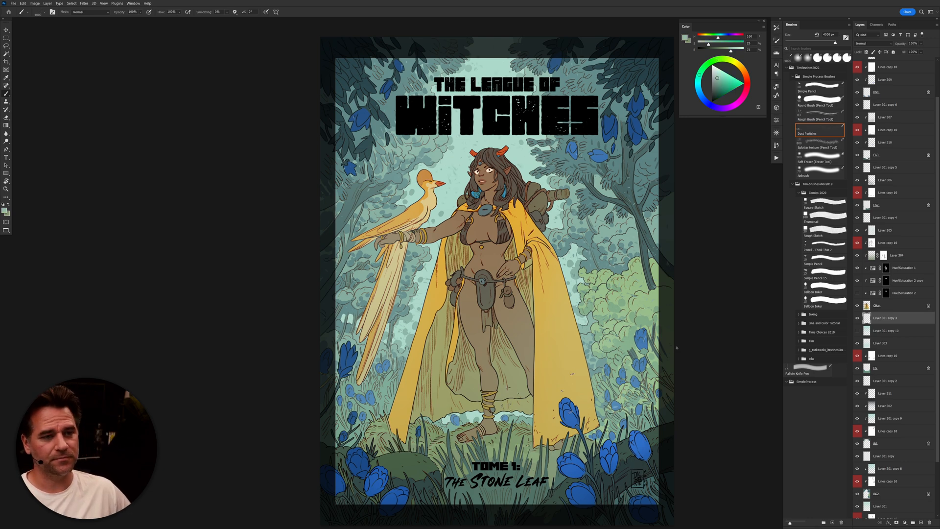
Step: Erase excess specks around the figure and add more dust in lighter and darker teals sampled from the background
key("e")
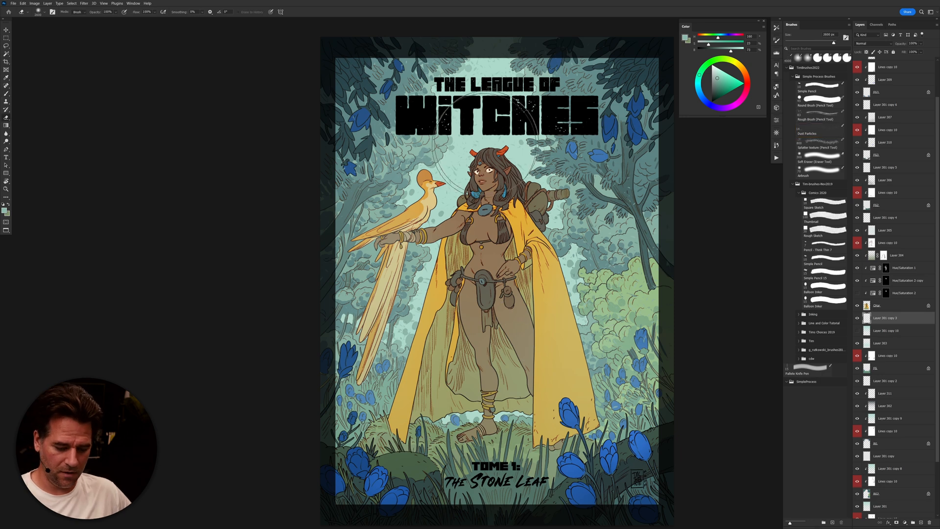
key("b")
left_click(407, 349, "alt")
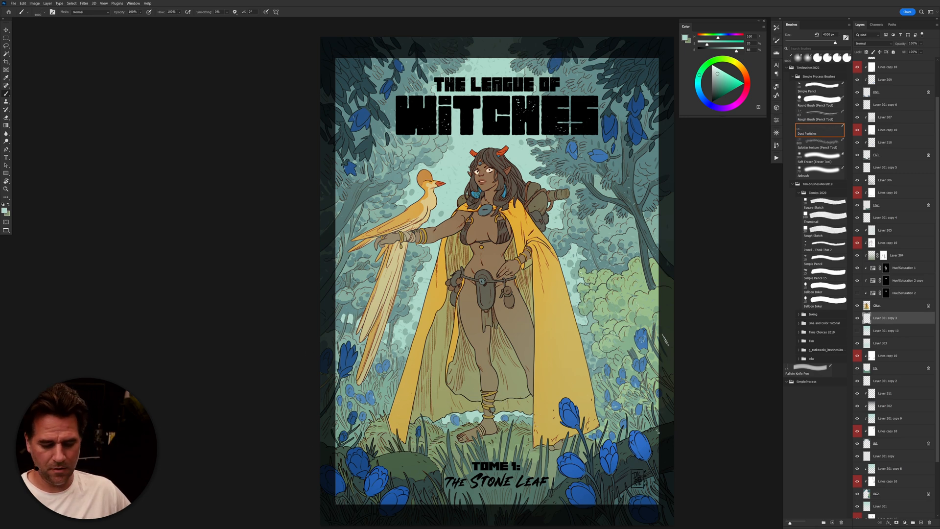
left_click(418, 146, "alt")
left_click(416, 148, "alt")
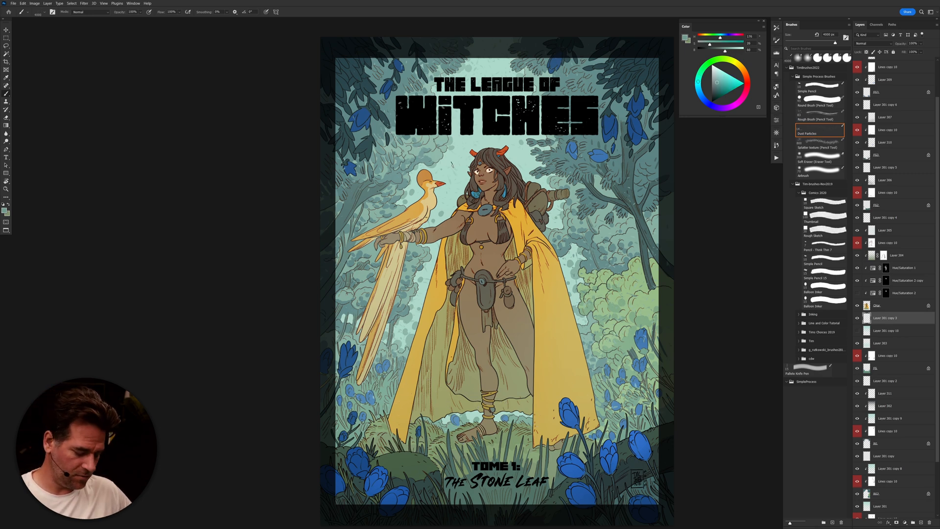
Step: Reduce the Dust Particles brush size and dab finer teal specks around the bird
key("[")
key("bracketleft")
key("bracketleft")
key("bracketleft")
key("bracketleft")
key("bracketleft")
key("bracketleft")
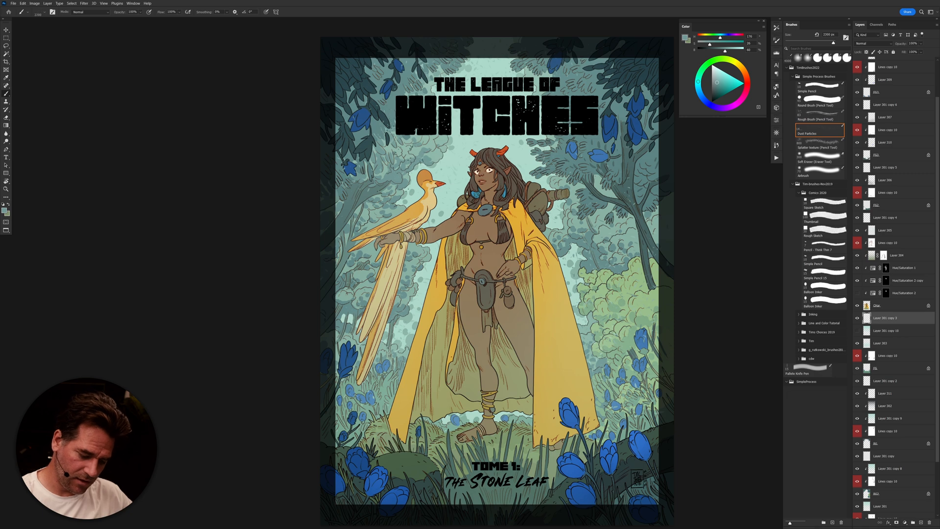
left_click(417, 214)
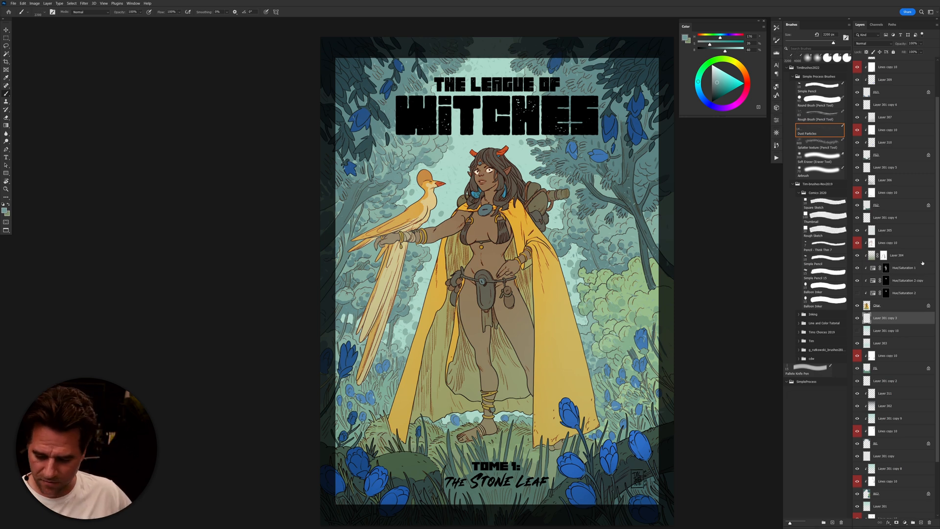
Step: Move Layer 301 copy 3 directly above Layer 301 copy and rework its dust specks with a darker sampled teal
left_click_drag(880, 319, 889, 446)
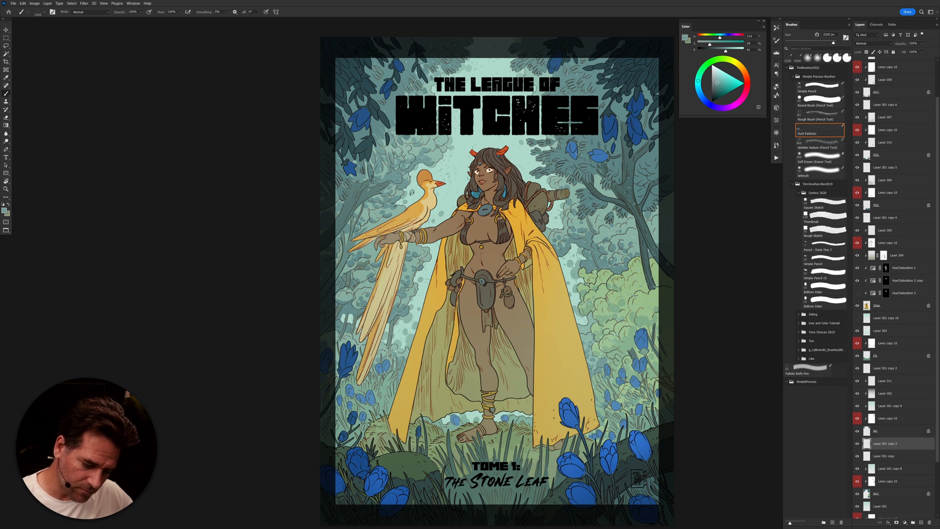
left_click(370, 193, "alt")
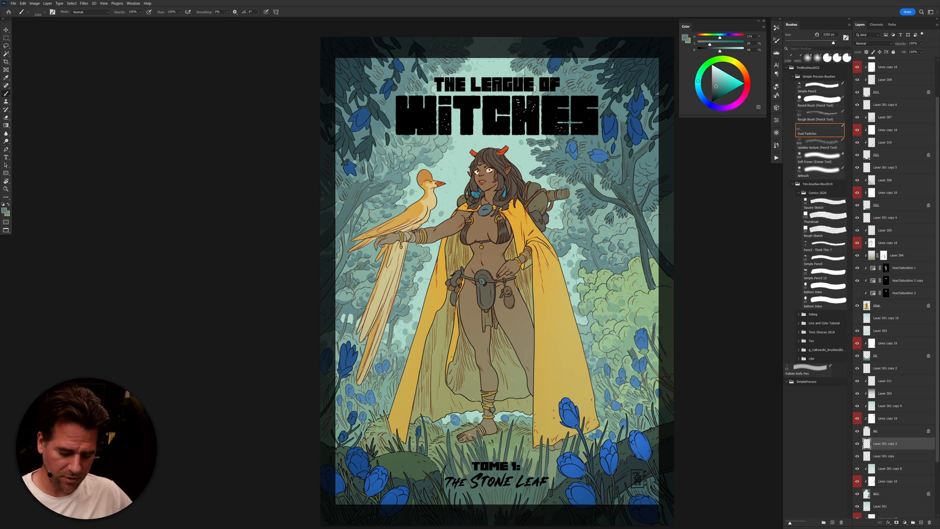
key("e")
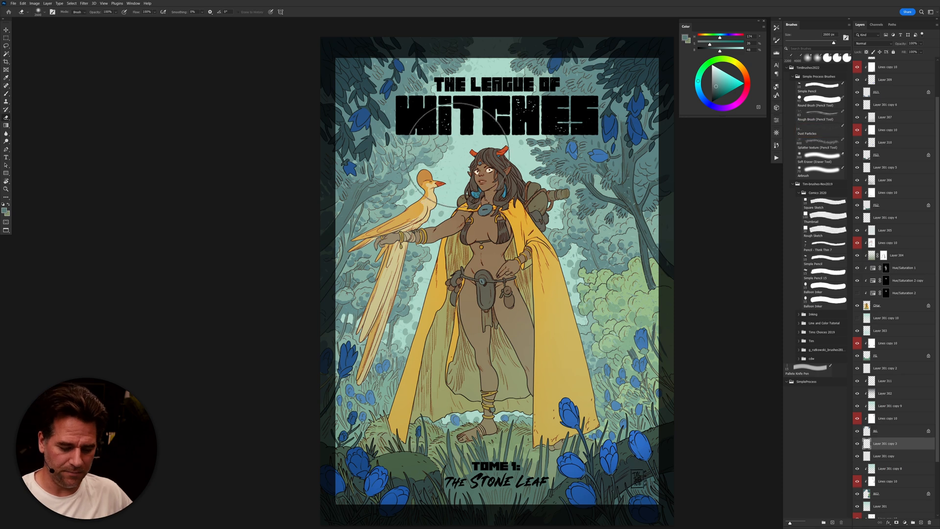
key("b")
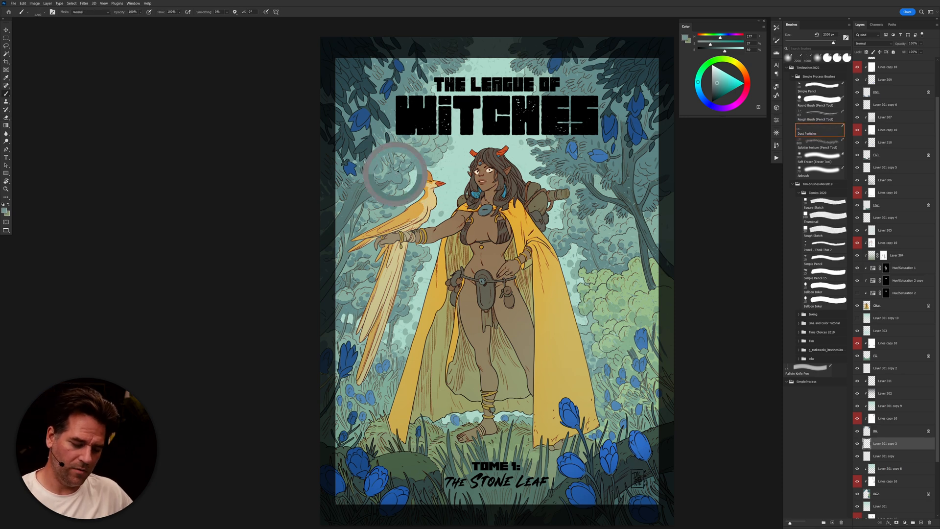
left_click(333, 271)
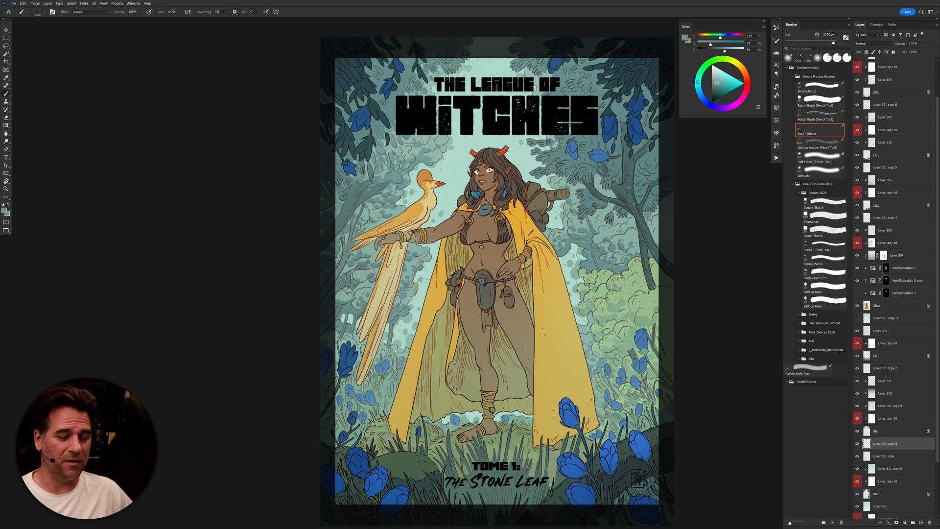
Step: Scatter more dust over the upper background with colours sampled near the title, and erase the excess specks
left_click(525, 57, "alt")
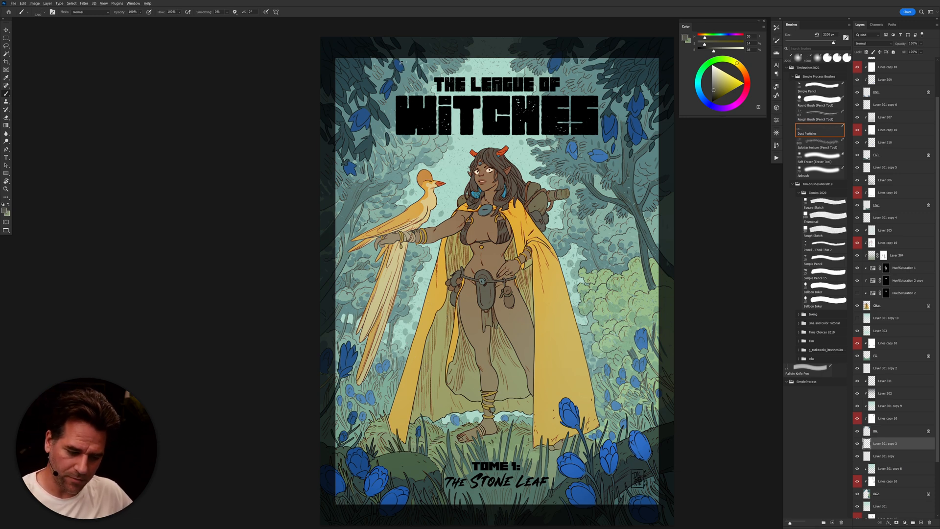
left_click(399, 63, "alt")
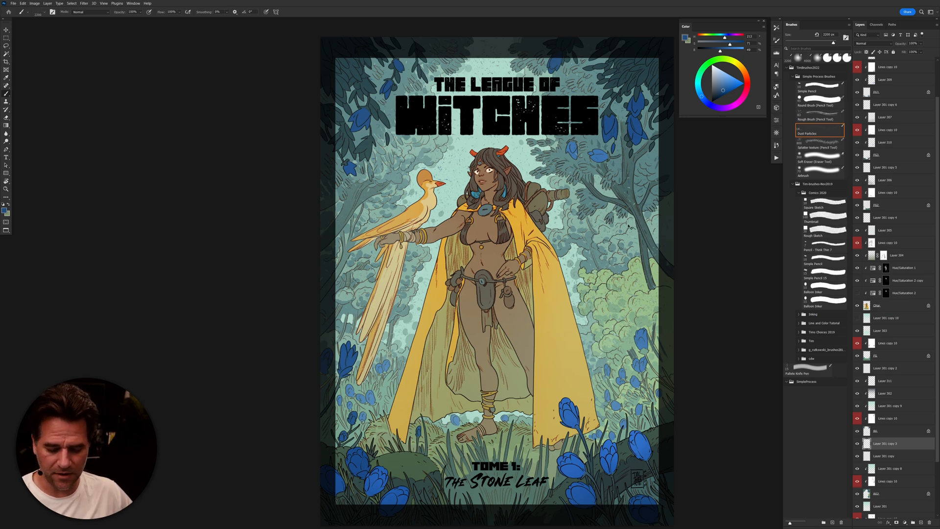
key("e")
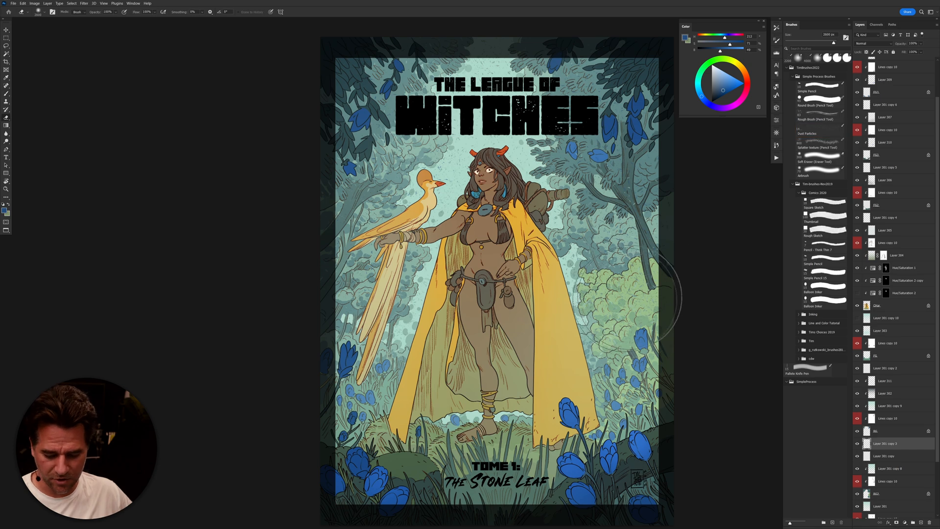
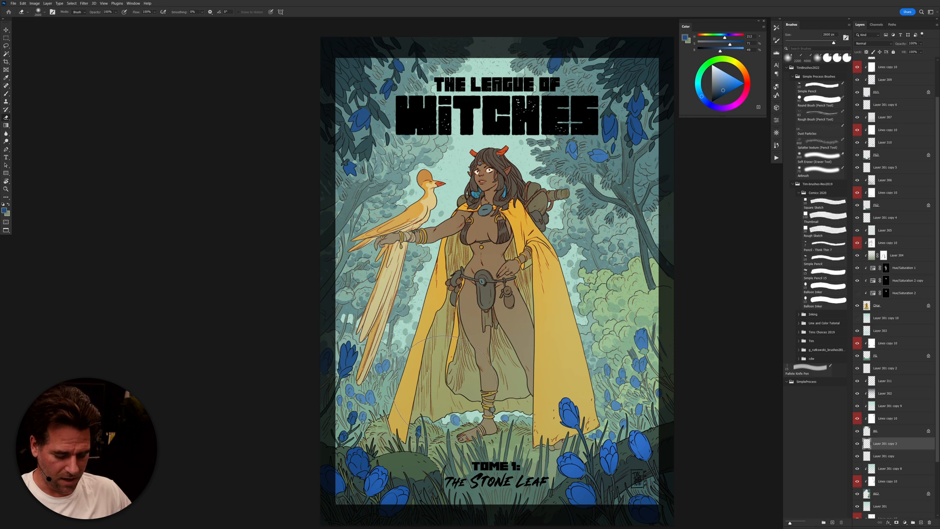
Step: Switch from the dust brush back to the soft brush and enlarge it to 1000 px
key("b")
key("b")
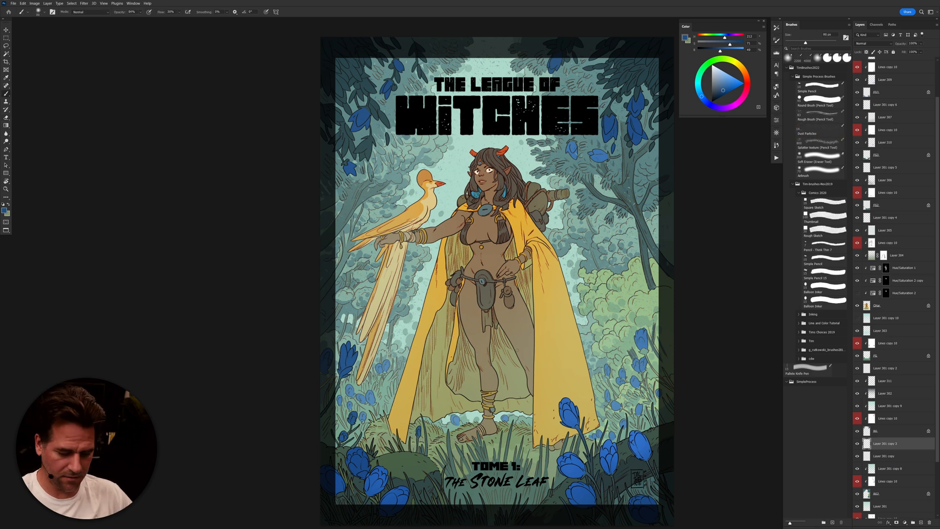
key("bracketright")
key("bracketright")
key("bracketright")
key("bracketright")
key("bracketright")
key("bracketright")
key("bracketright")
key("bracketright")
key("bracketright")
key("bracketright")
key("bracketright")
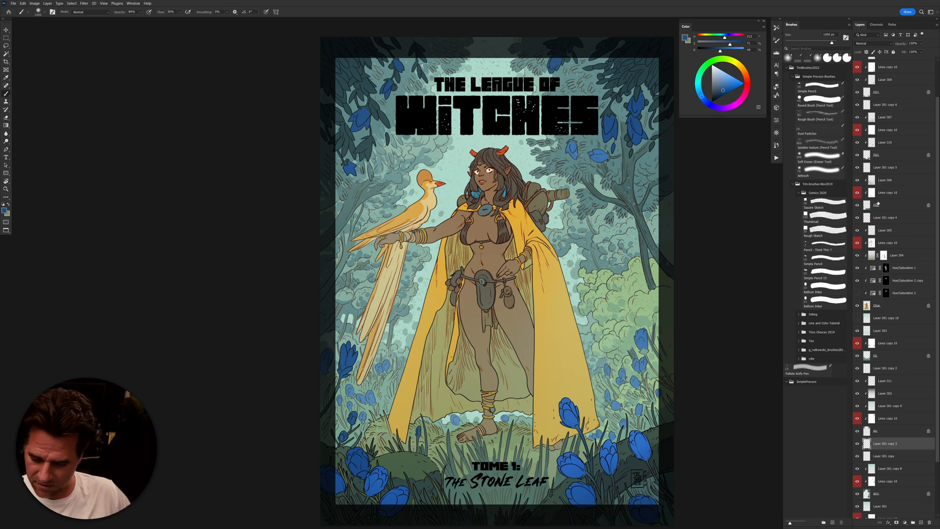
Step: Isolate the foreground and ground colour layers one at a time to identify the tulips and foliage each holds
left_click(859, 157, "alt")
left_click(861, 158, "alt")
left_click(858, 92, "alt")
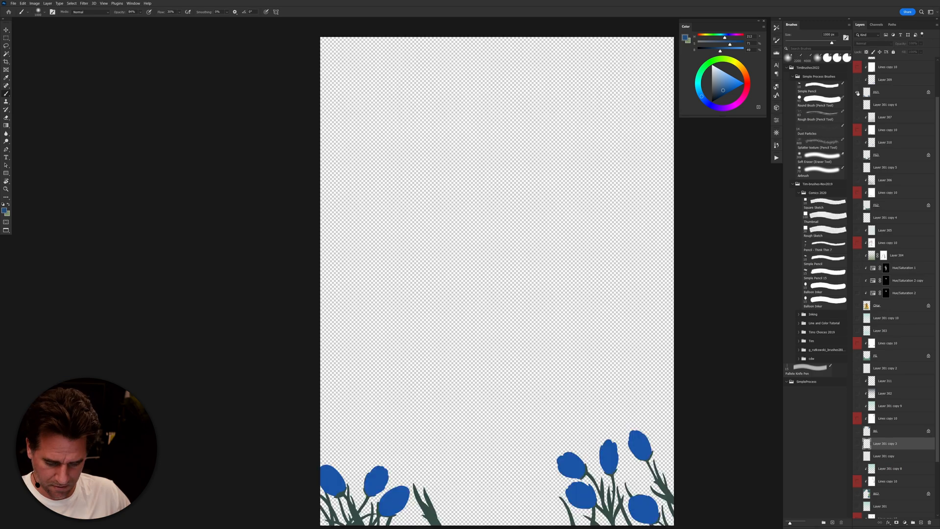
left_click(858, 93, "alt")
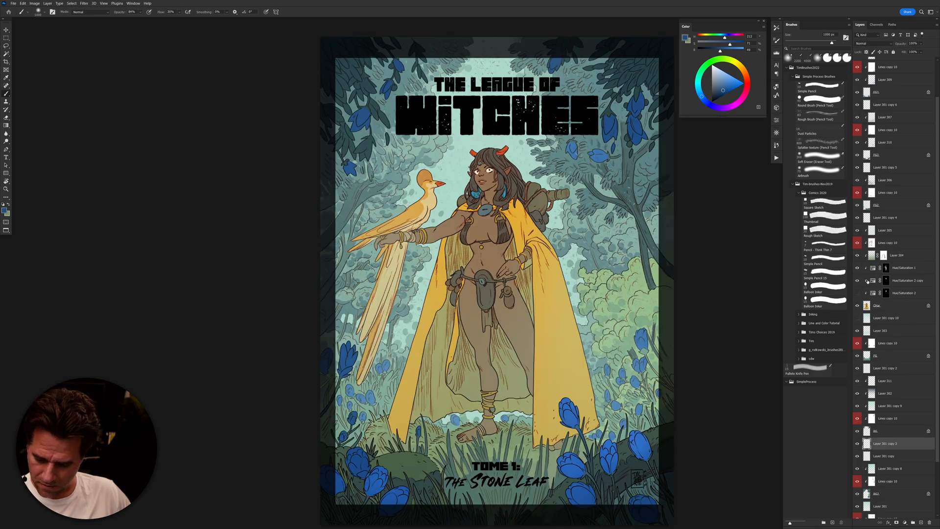
left_click(857, 356, "alt")
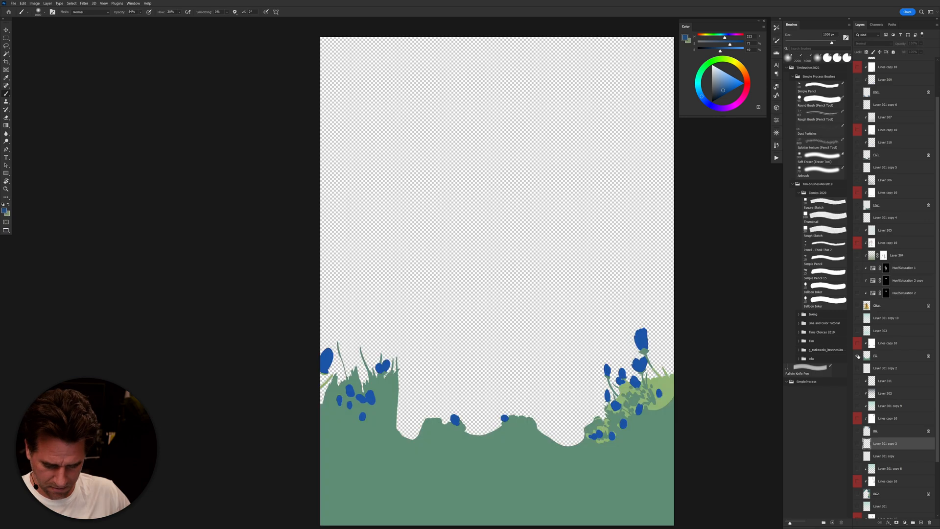
left_click(858, 357, "alt")
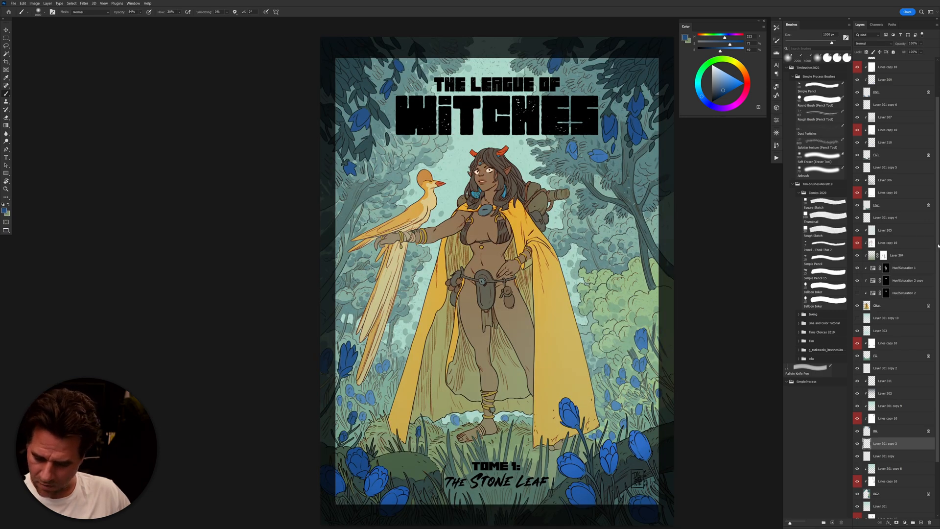
scroll(931, 156, "up", 3)
left_click(857, 136, "alt")
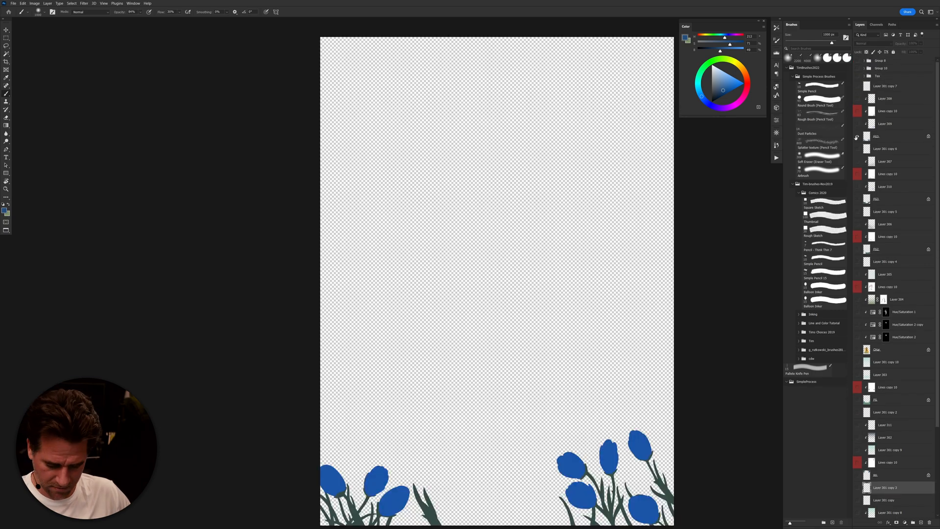
left_click(857, 137, "alt")
left_click(857, 199, "alt")
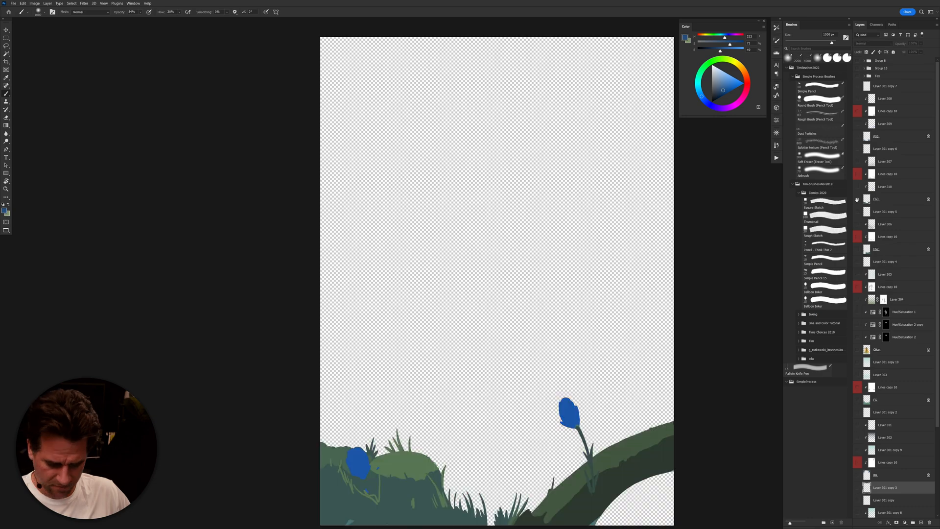
left_click(857, 199, "alt")
left_click(857, 249, "alt")
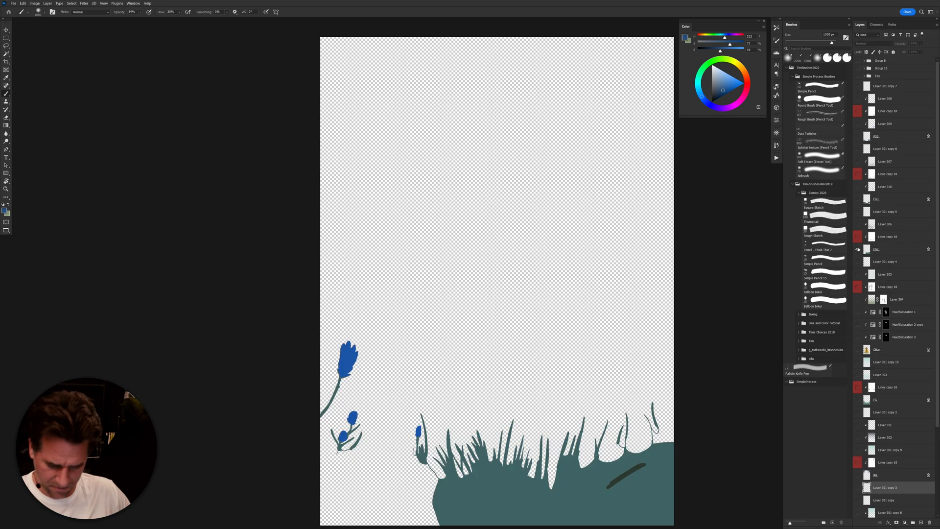
left_click(857, 250, "alt")
Step: Add a layer clipped to the flat layer of foreground grass and left tulips, and paint it with a brightened blue sampled from the flowers
left_click(865, 249)
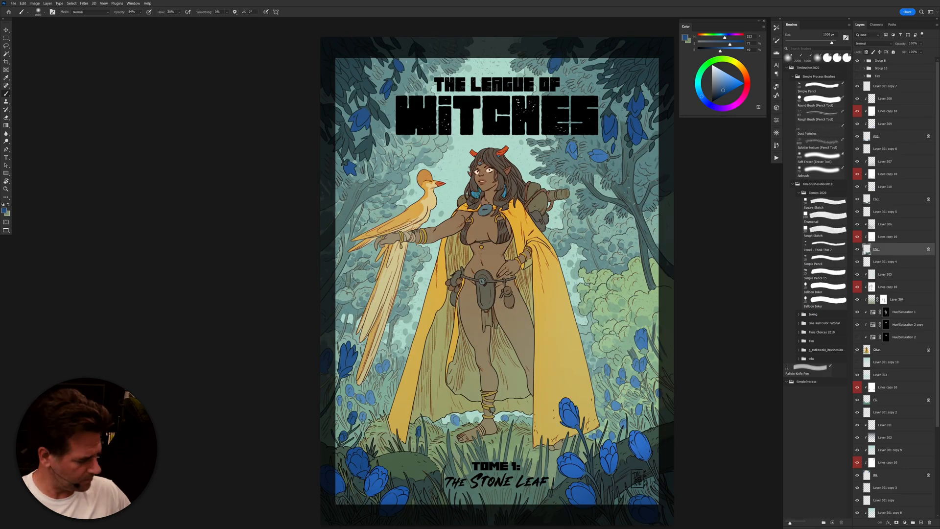
key("ctrl+shift+alt+n")
left_click(569, 413, "alt")
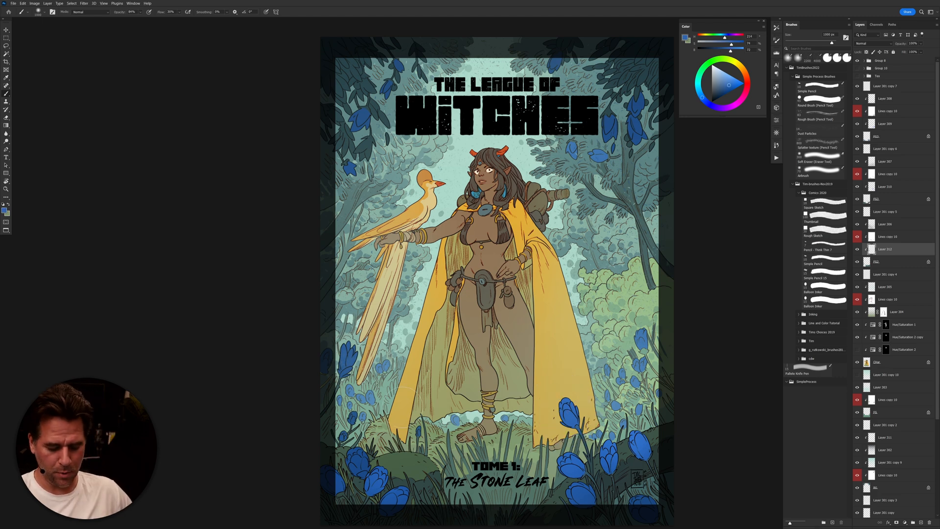
left_click_drag(731, 50, 735, 49)
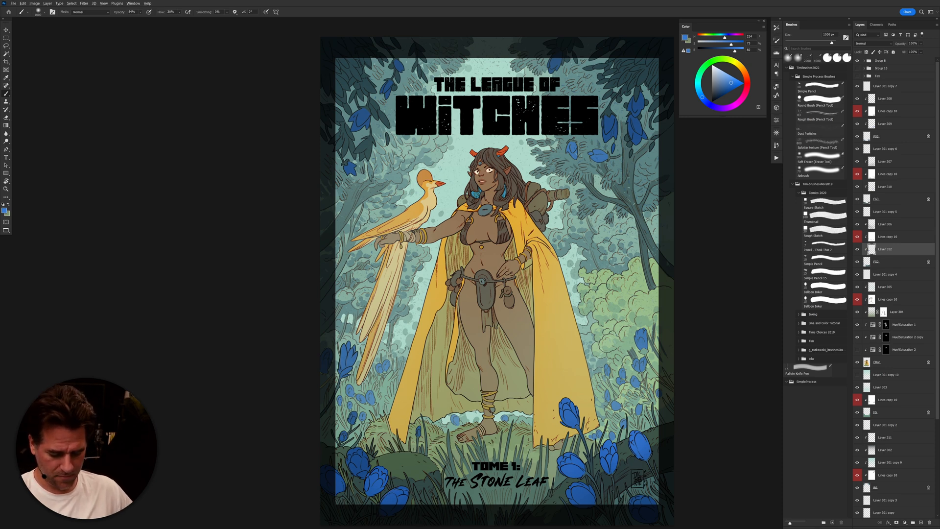
Step: Scatter dust on Layer 301 copy 4 with the Dust Particles brush, using a pale green sampled beside the character's feet
scroll(503, 406, "down", 5)
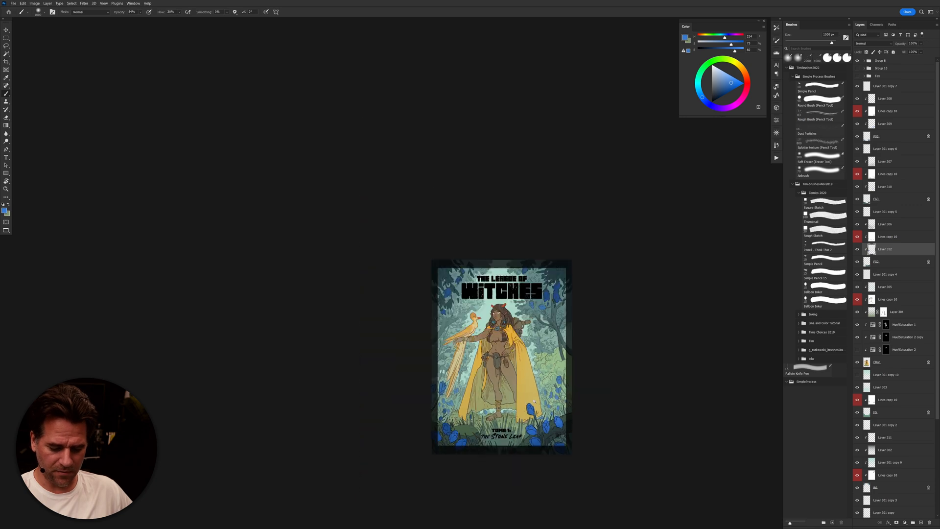
scroll(534, 402, "up", 5)
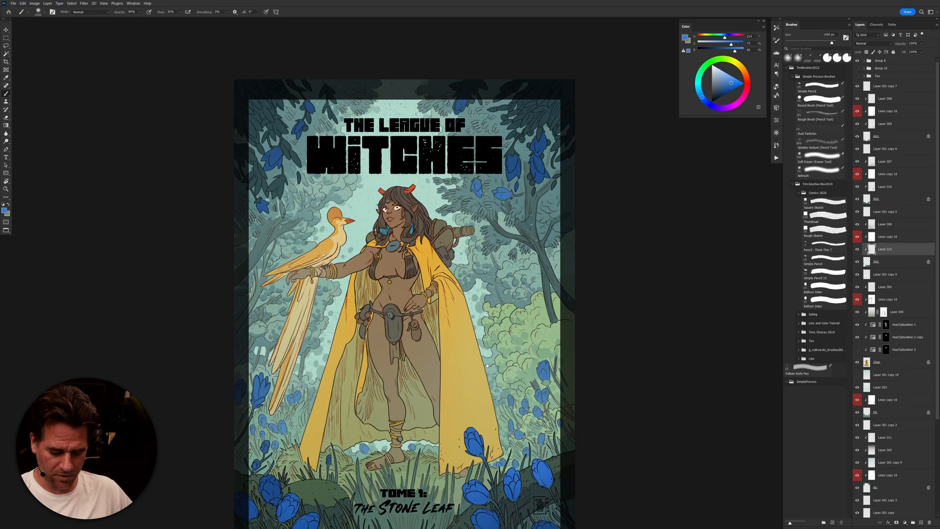
left_click_drag(486, 367, 527, 350)
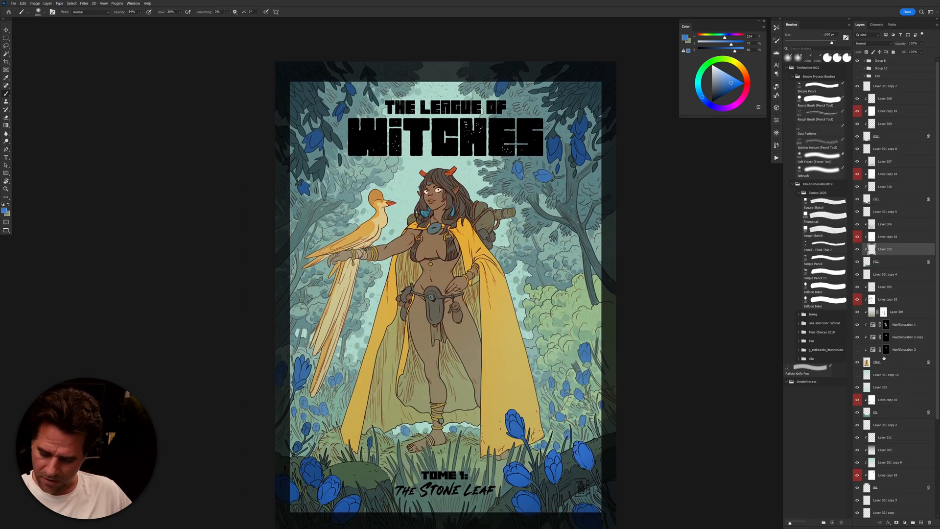
left_click(890, 274)
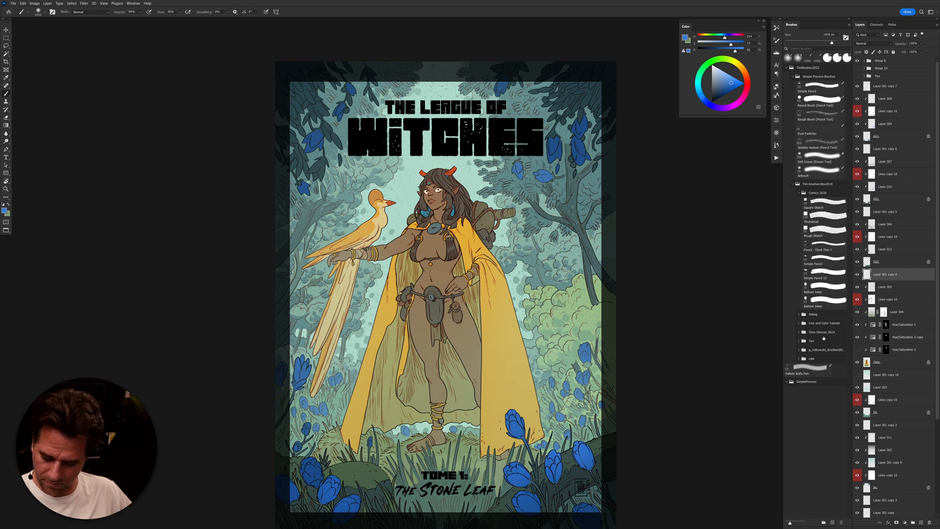
left_click(822, 127)
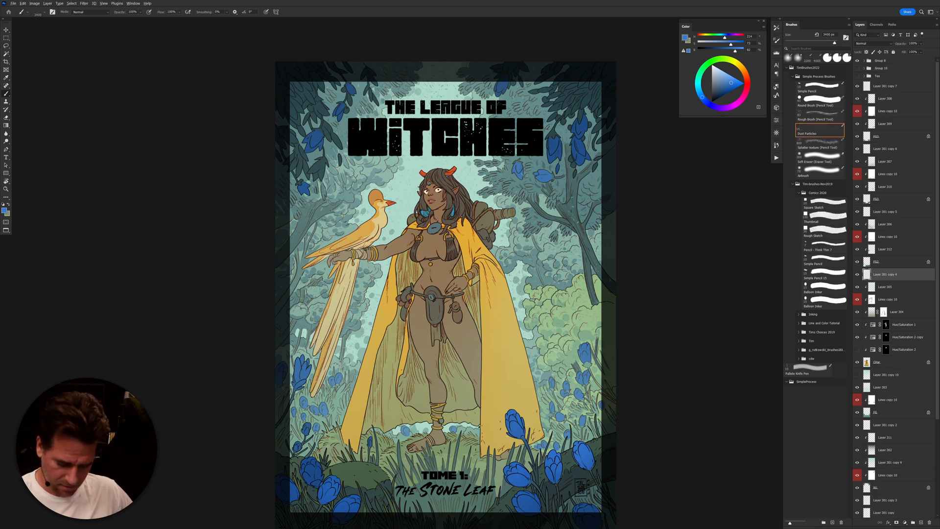
left_click(476, 431, "alt")
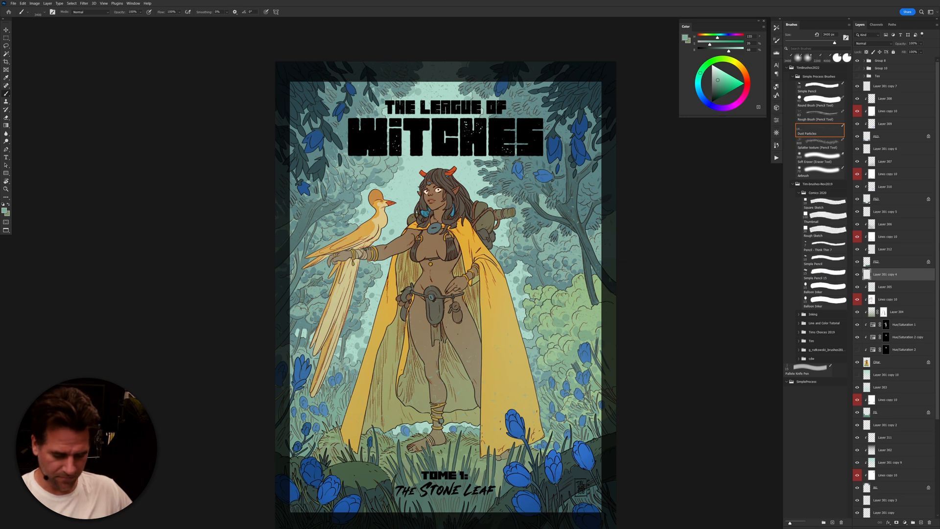
Step: Shrink the eraser to 1000 px and erase the excess dust over the character's waist and cape
key("e")
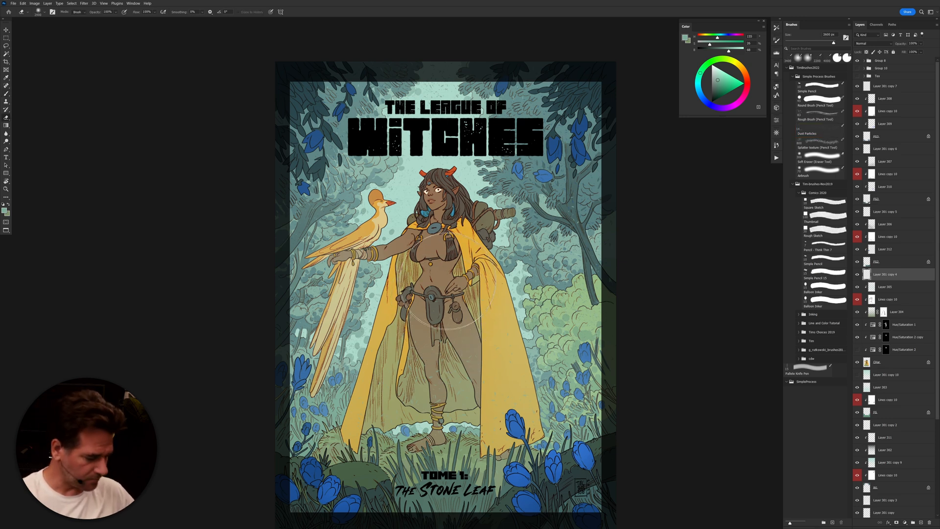
key("bracketleft")
key("bracketleft")
key("bracketleft")
left_click_drag(433, 310, 450, 299)
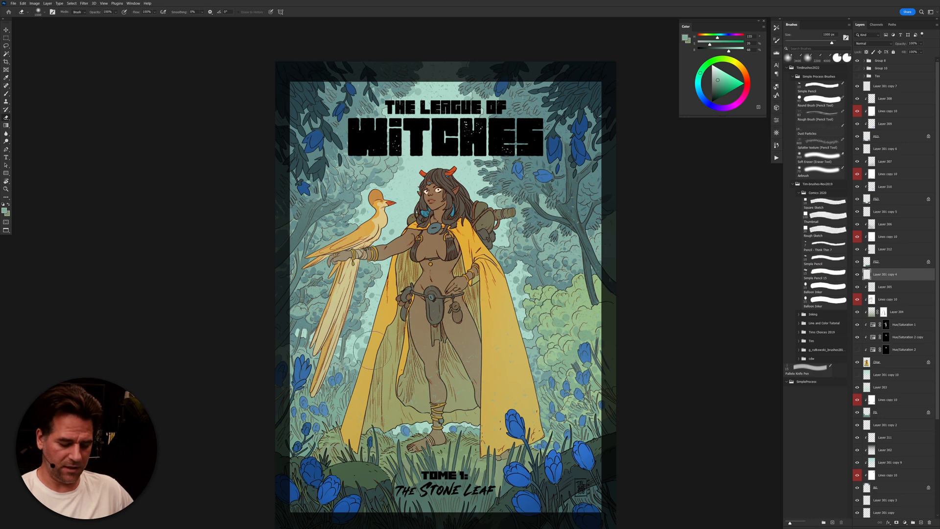
Step: Select Layer 301 copy 7 and show the Tex group to lay its texture over the whole cover
key("b")
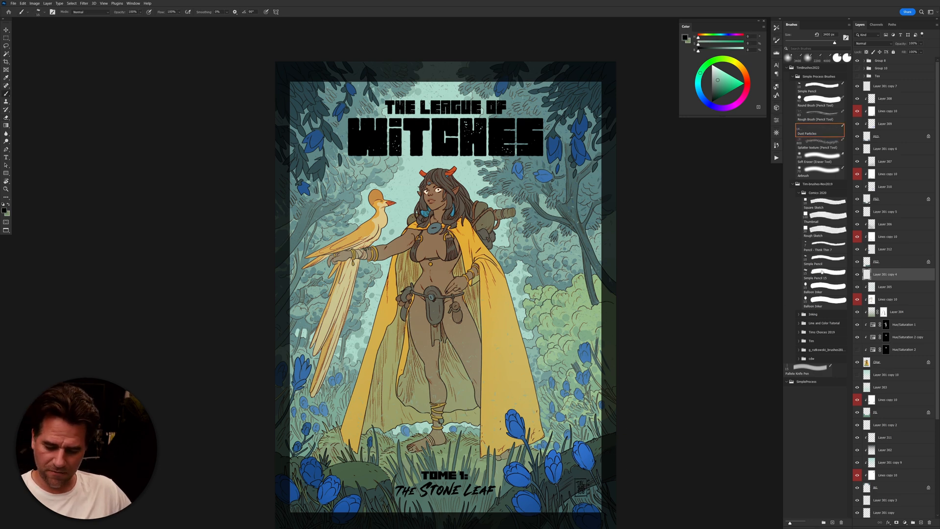
left_click(886, 87)
left_click(857, 77)
left_click_drag(500, 288, 503, 289)
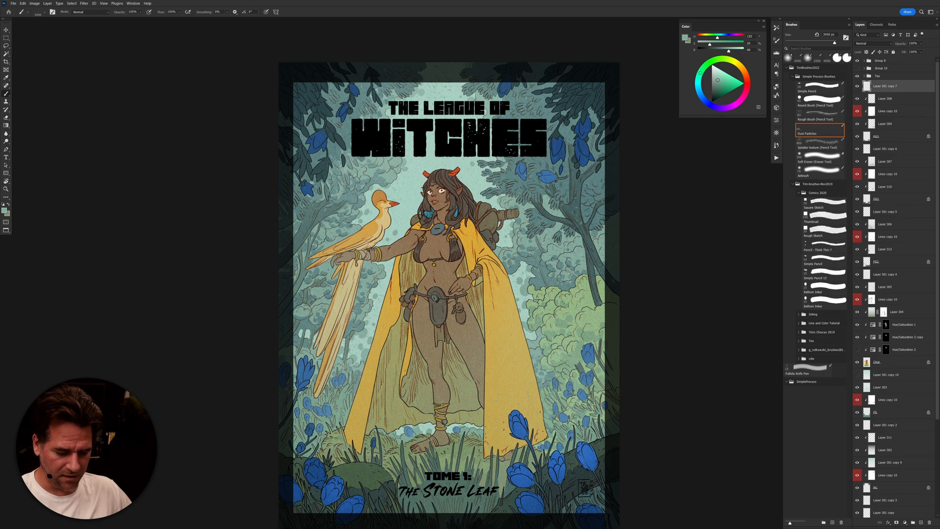
scroll(497, 186, "up", 3)
scroll(493, 192, "down", 3)
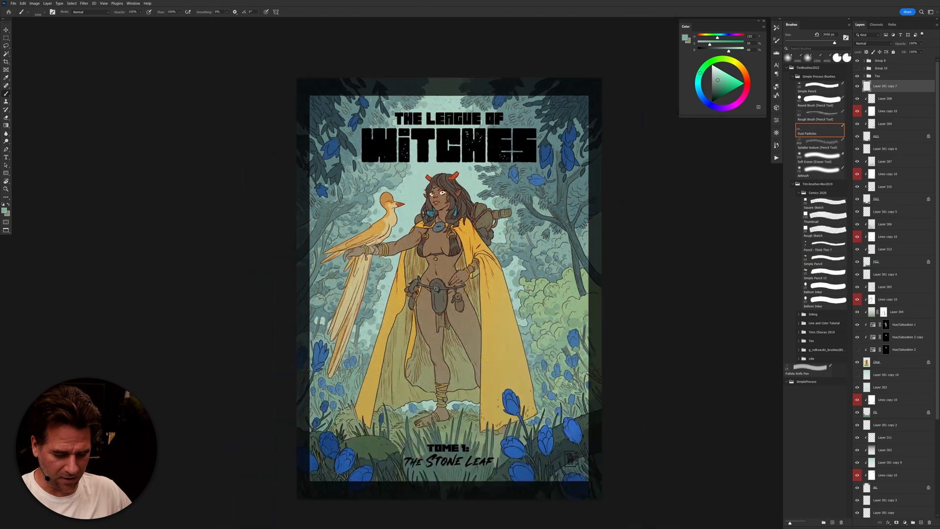
scroll(493, 193, "down", 3)
scroll(492, 193, "up", 3)
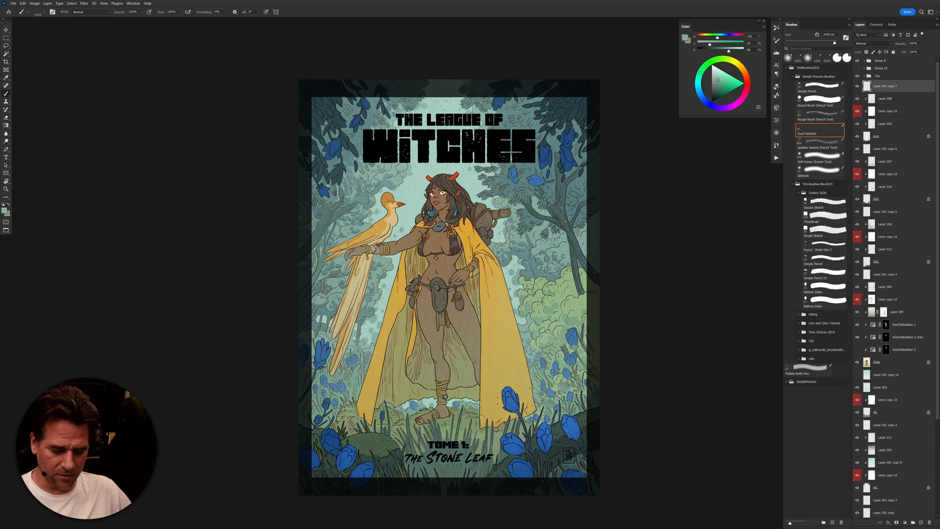
Step: Add a Selective Color adjustment above Layer 301 copy 7, setting Neutrals to about -11 cyan, +44 magenta and +48 yellow
left_click(906, 523)
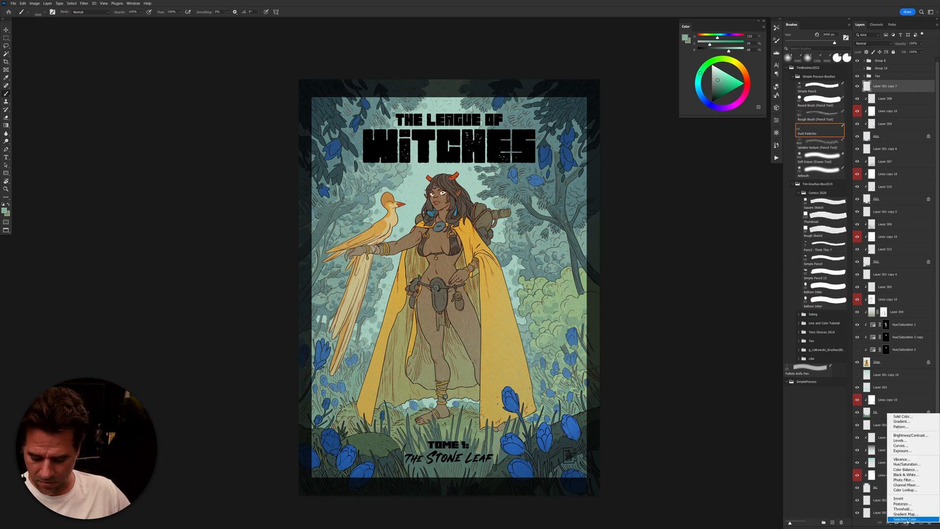
left_click(904, 520)
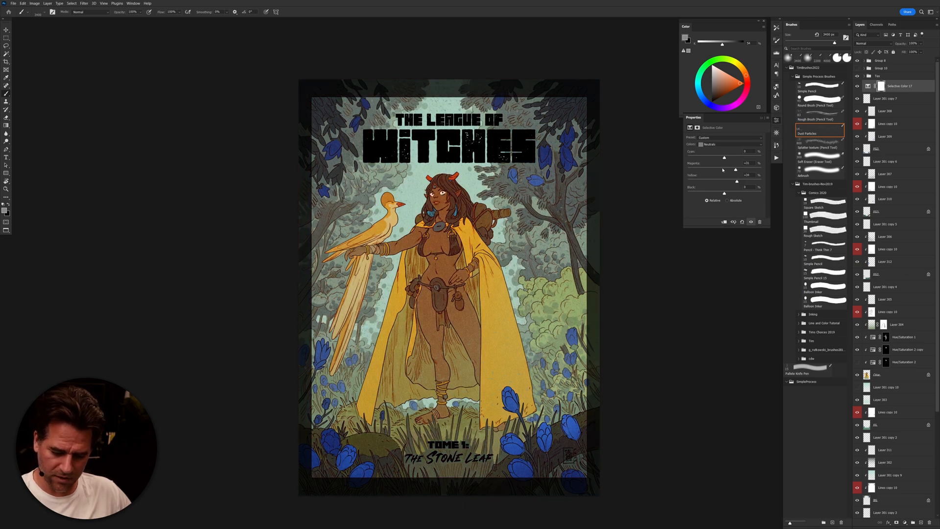
left_click(718, 170)
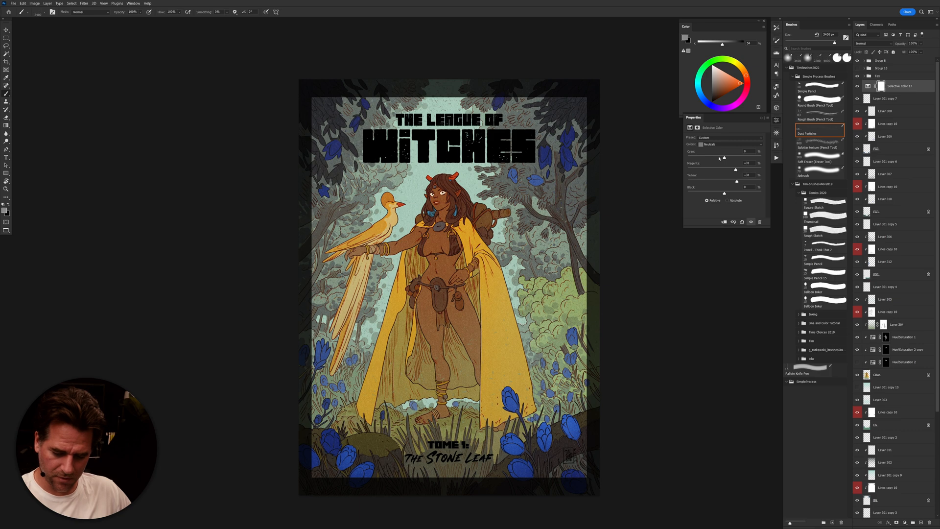
left_click(720, 158)
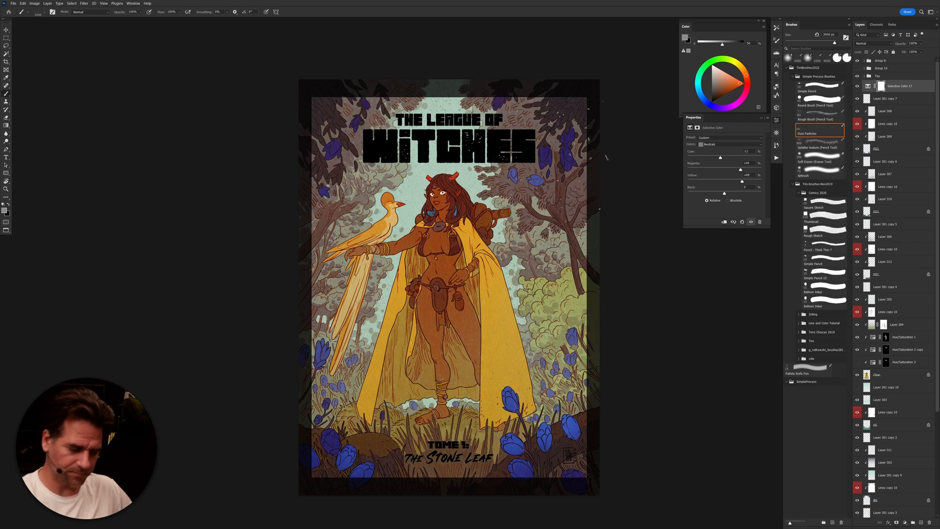
Step: Restrict the Selective Color mask to the yellow-orange cape and bird using Color Range with fuzziness 67, and try to save the file
left_click(72, 4)
left_click(93, 59)
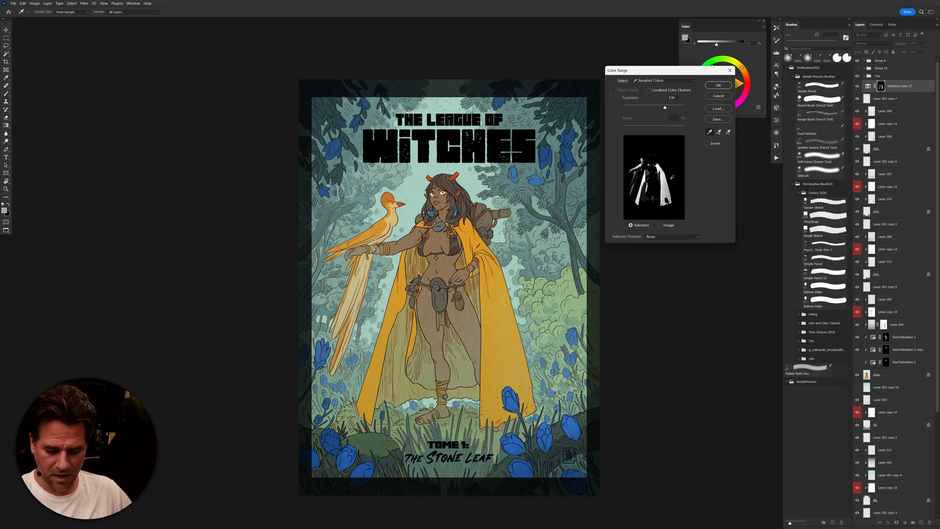
left_click(662, 175)
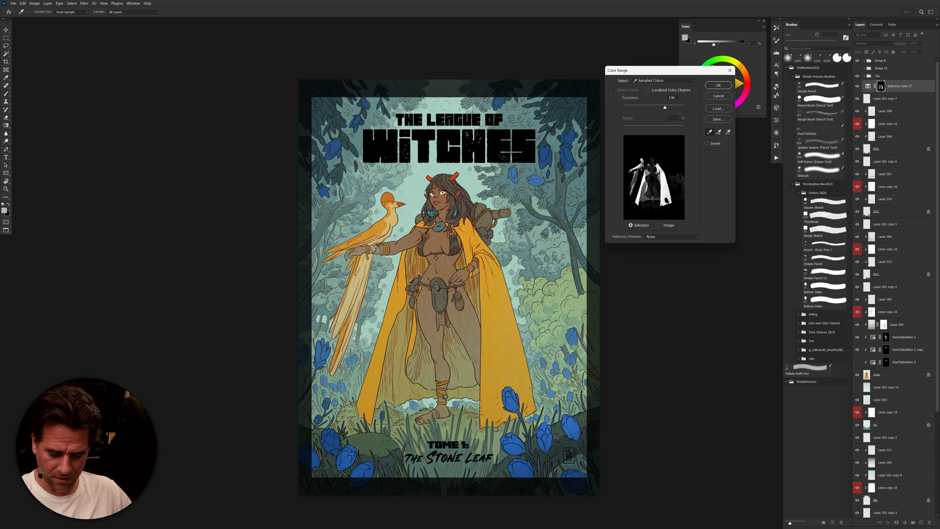
left_click_drag(665, 108, 654, 110)
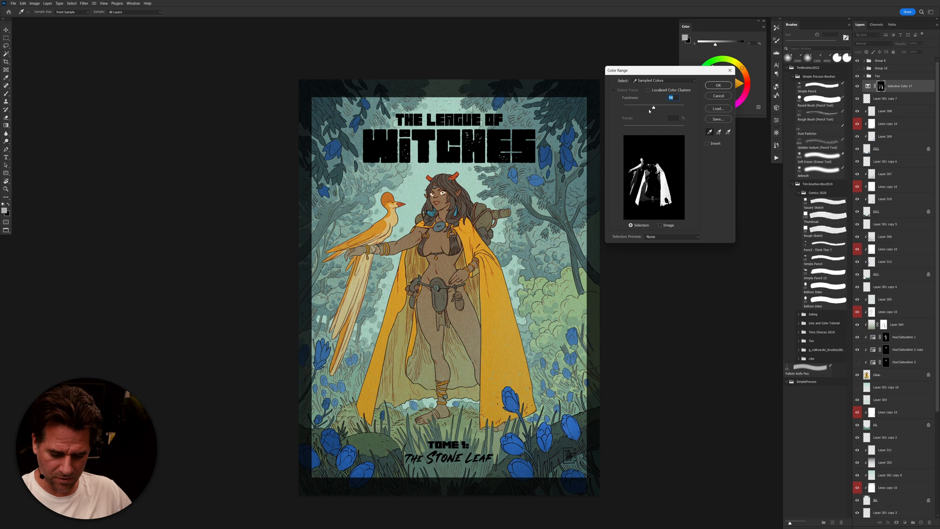
left_click_drag(657, 111, 645, 108)
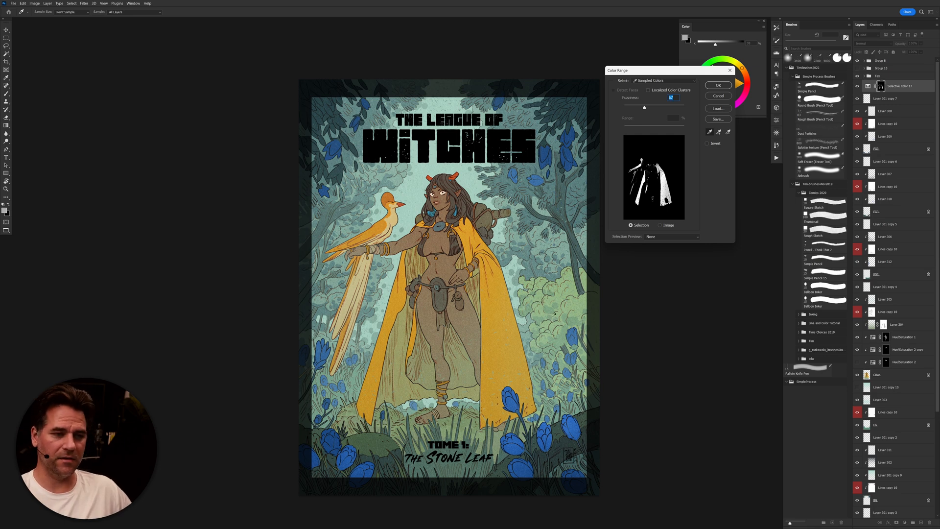
key("Return")
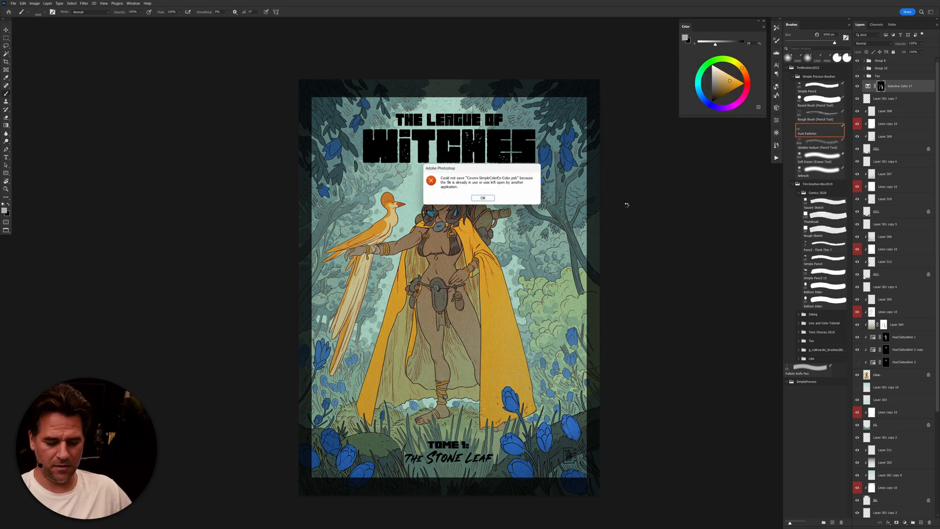
left_click(495, 198)
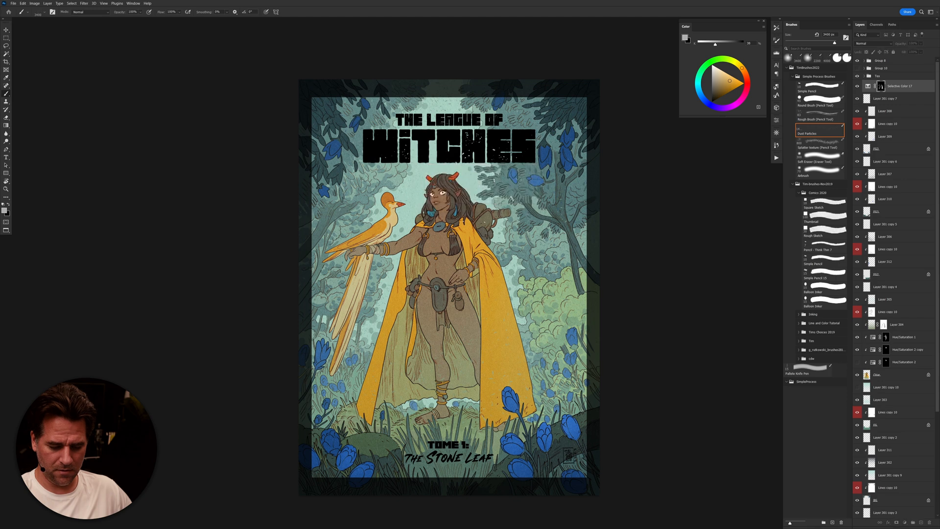
Step: Retune the Neutrals of the masked Selective Color adjustment to about -22 cyan, +10 magenta and +22 yellow
key("e")
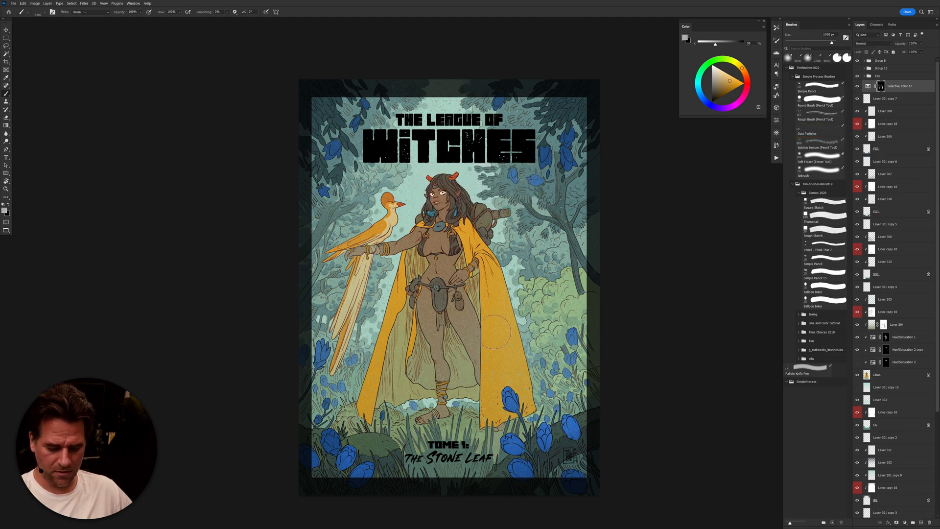
left_click(858, 87)
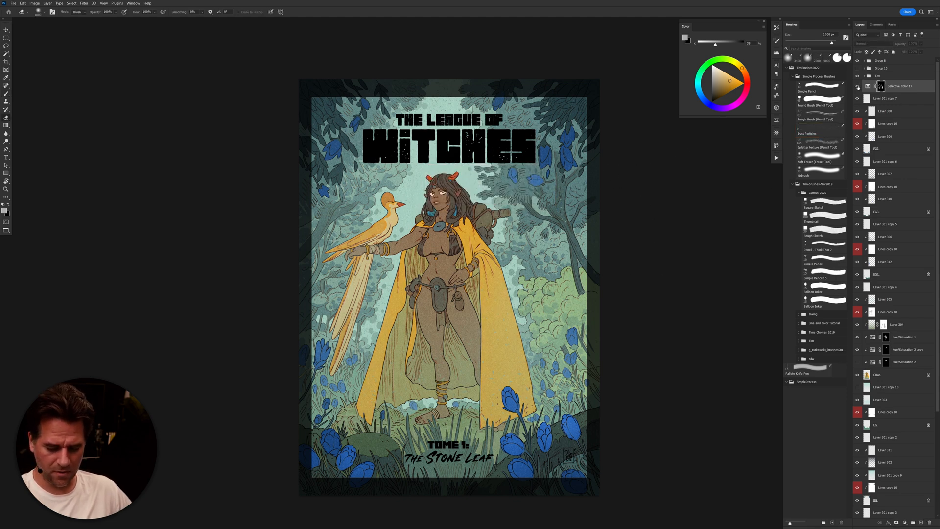
left_click(858, 87)
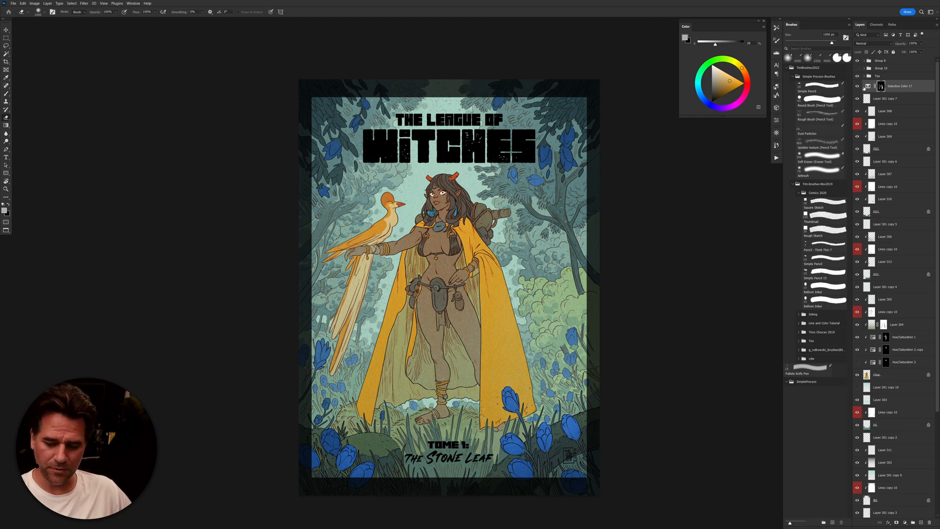
double_click(868, 86)
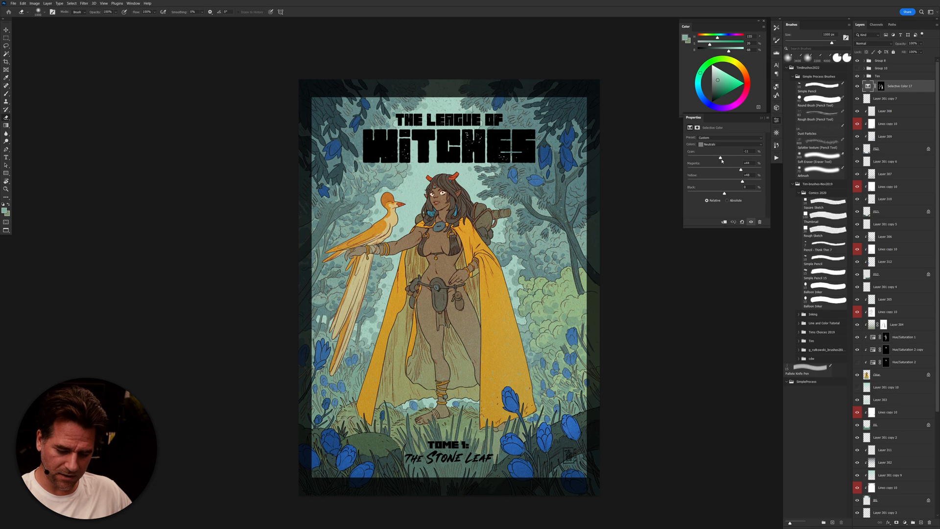
left_click_drag(741, 170, 728, 173)
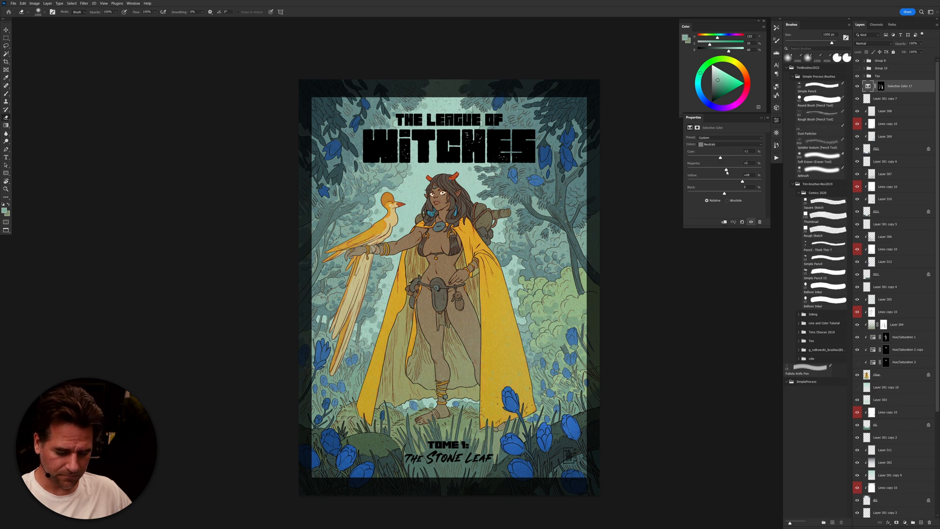
left_click_drag(728, 172, 730, 171)
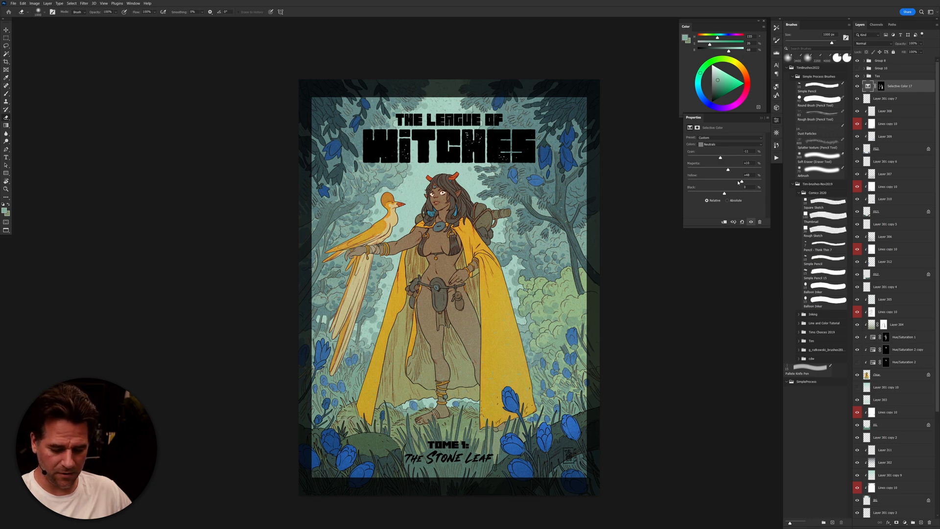
left_click_drag(735, 181, 733, 182)
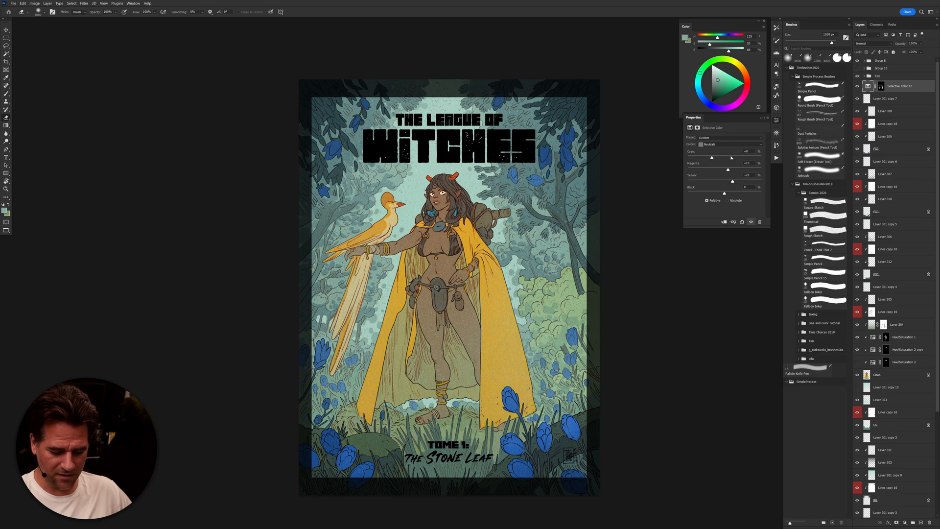
left_click_drag(715, 159, 732, 157)
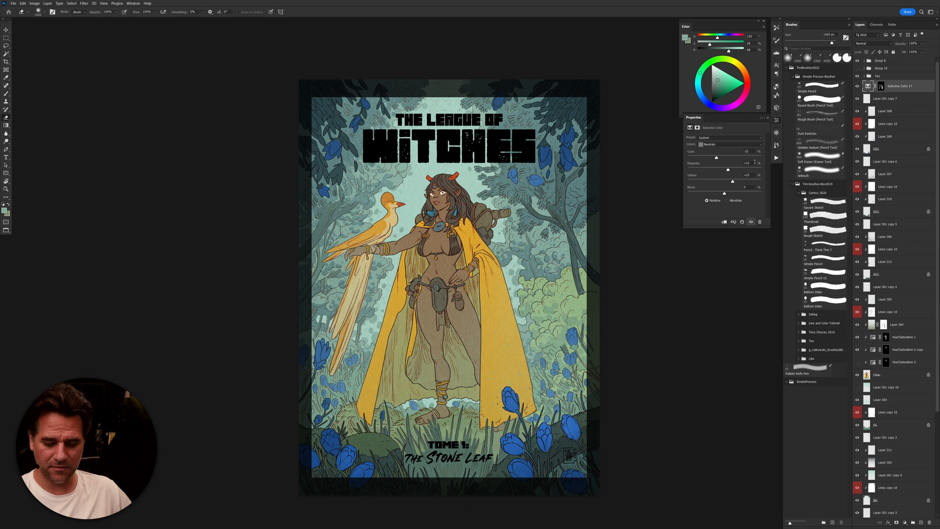
Step: Compare the cape and bird with and without the Selective Color adjustment
left_click(858, 87)
left_click(858, 88)
left_click(858, 87)
left_click(857, 88)
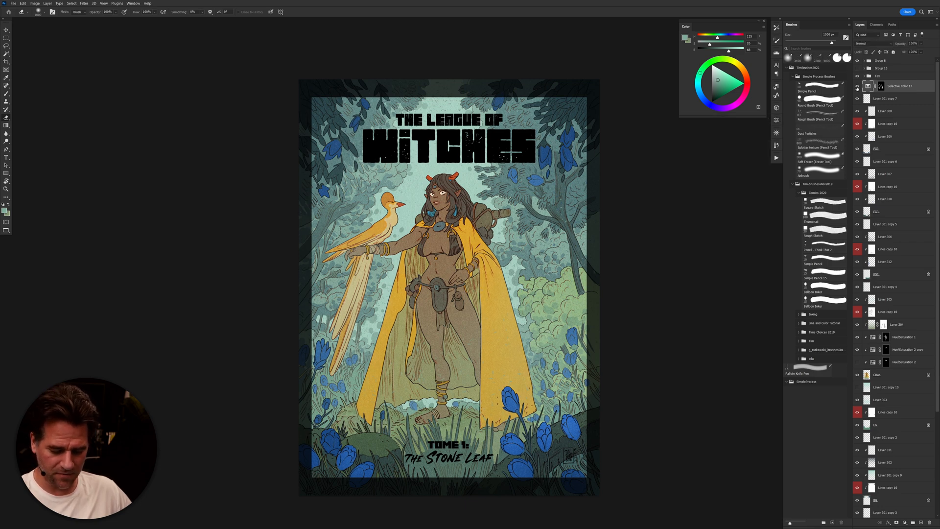
left_click(857, 87)
left_click(857, 87)
Step: Set the Yellows of the Selective Color adjustment to about -25 cyan and -42 magenta
double_click(869, 87)
left_click(739, 147)
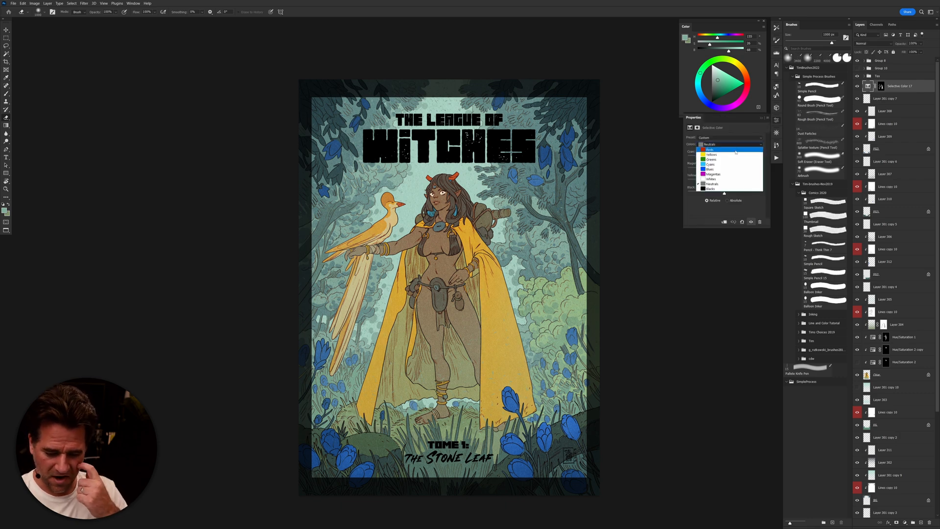
left_click(735, 157)
left_click_drag(725, 170, 729, 170)
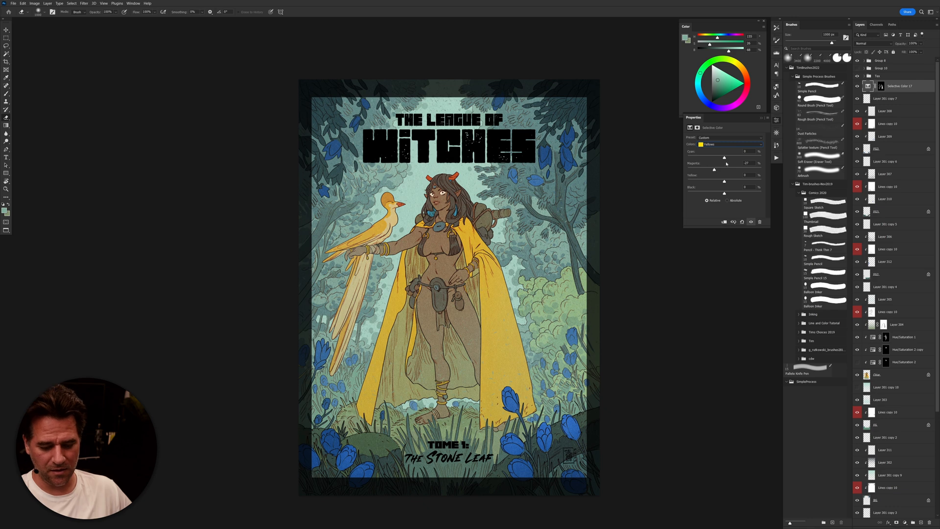
mouse_move(725, 159)
left_mouse_down()
mouse_move(713, 159)
mouse_move(735, 160)
mouse_move(716, 161)
left_mouse_up()
mouse_move(725, 193)
left_mouse_down()
mouse_move(711, 194)
mouse_move(735, 193)
mouse_move(715, 182)
mouse_move(724, 182)
left_mouse_up()
key("ctrl+z")
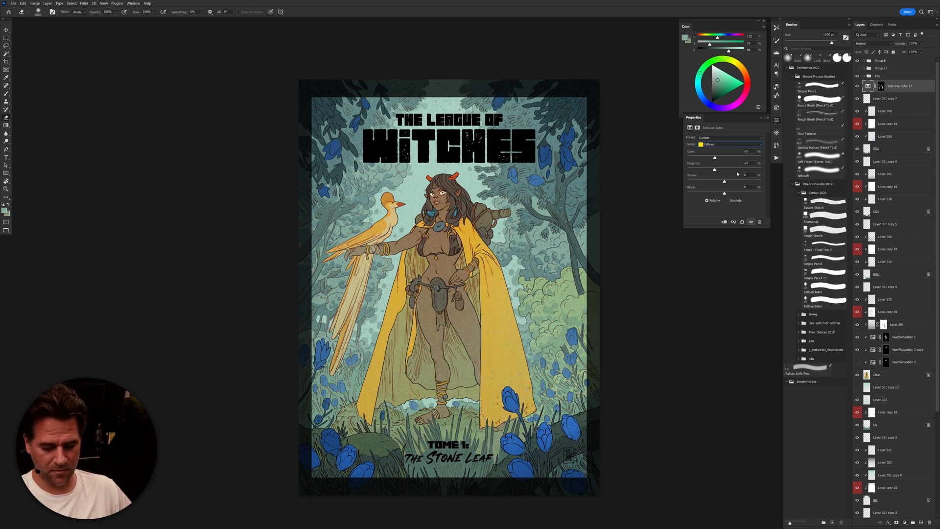
left_click_drag(711, 170, 708, 170)
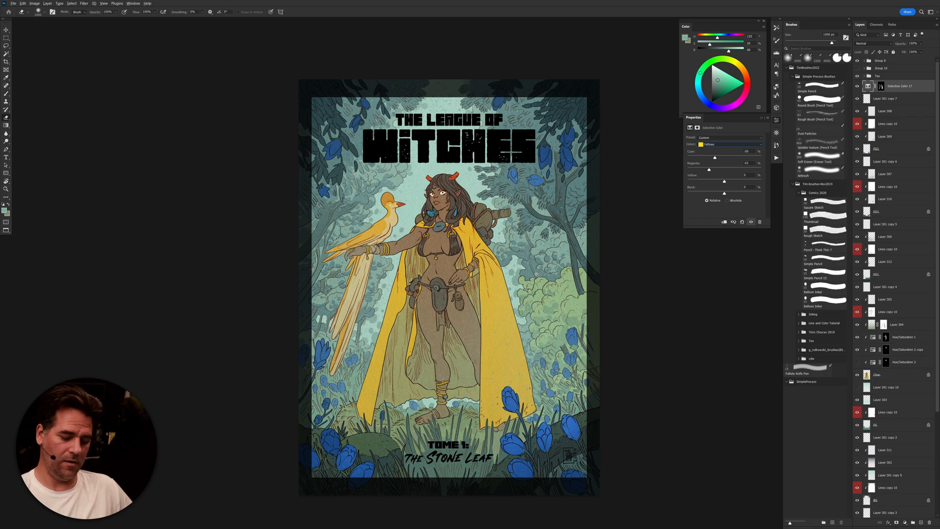
Step: Review the whole cover at a reduced size in full-screen view and return to the windowed workspace
left_click(872, 87)
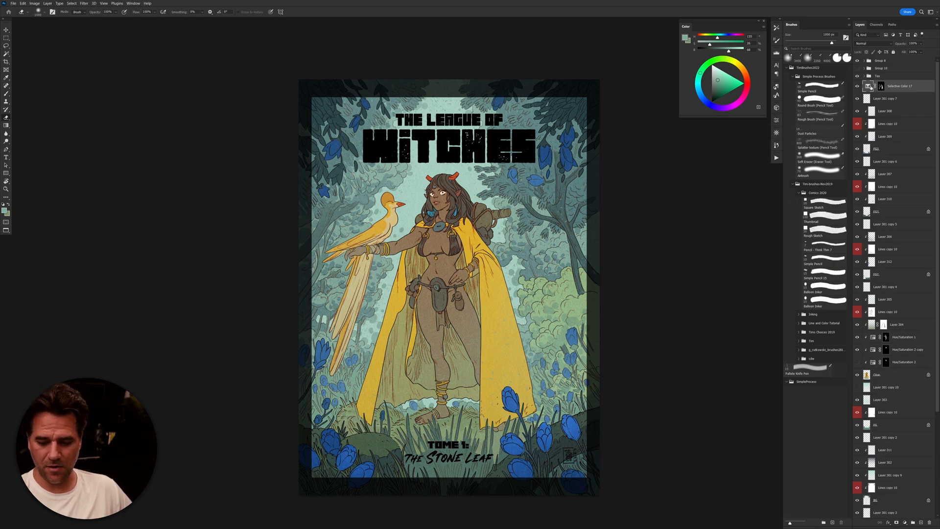
scroll(525, 320, "up", 4)
scroll(525, 321, "down", 6)
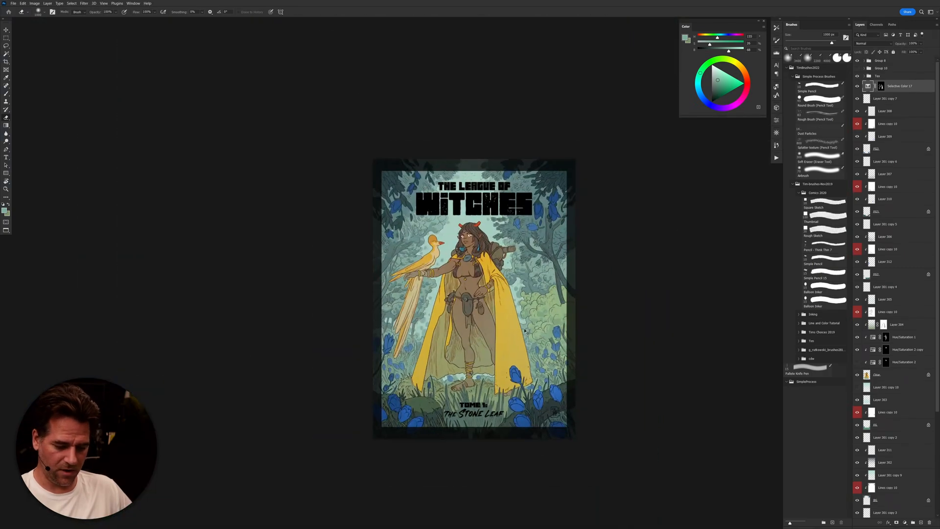
key("f")
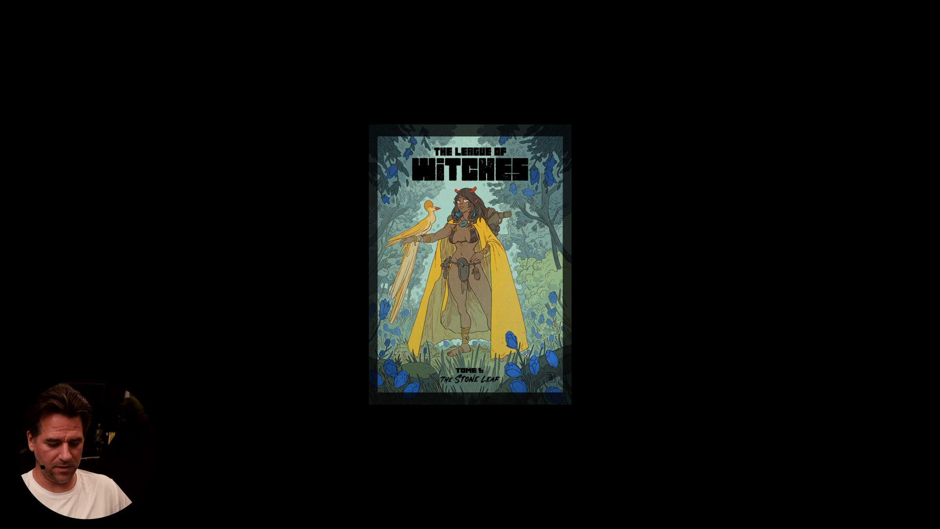
key("f")
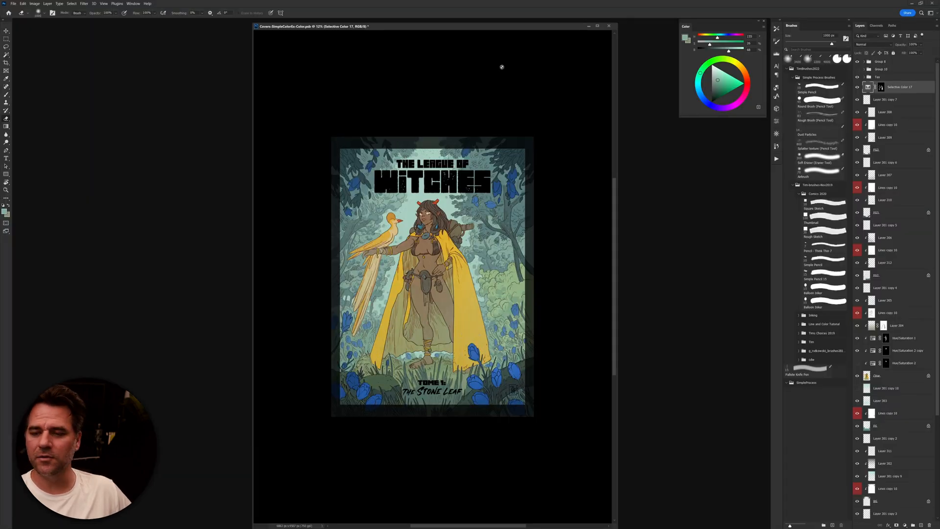
Step: Open the colour rough "Rough-options_0004_Layer 1.jpg" as a reference, shrink it to 12.5%, and arrange it beside the cover window
key("alt+Tab")
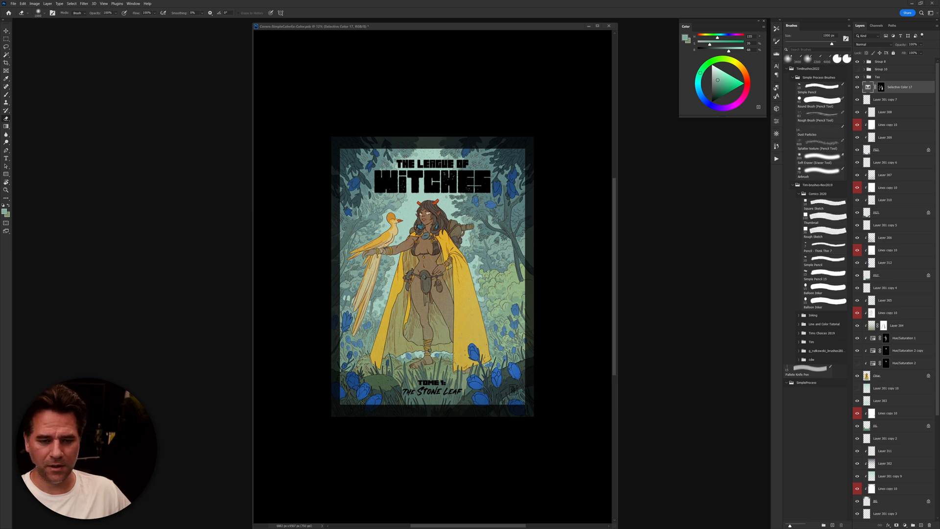
left_click(164, 186)
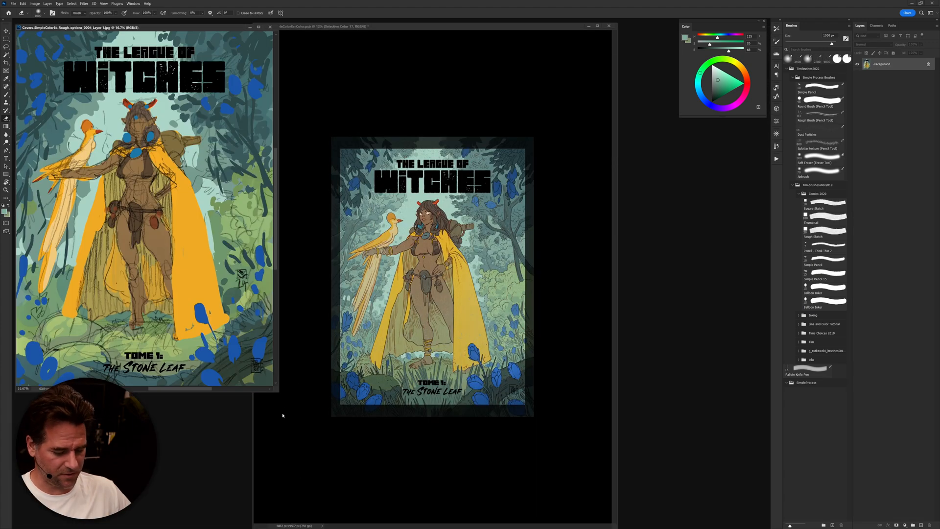
left_click_drag(278, 391, 226, 344)
key("ctrl+minus")
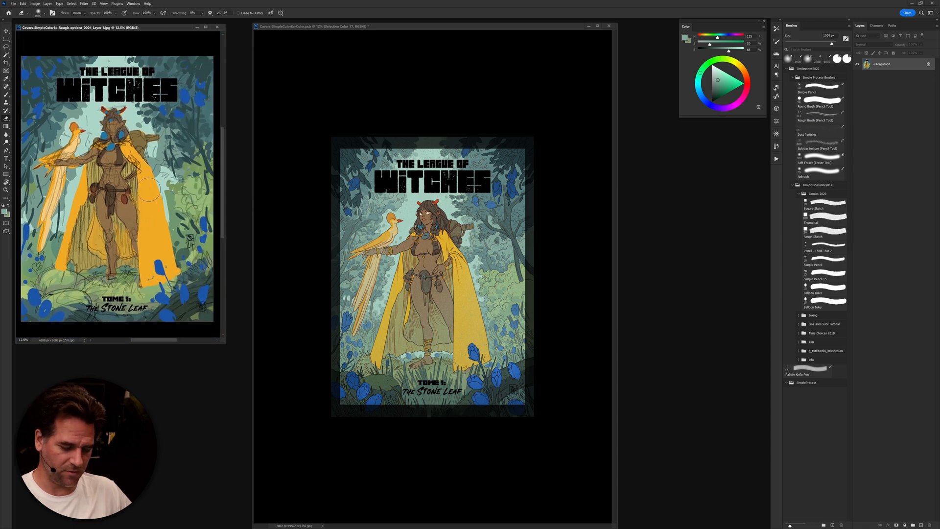
left_click_drag(503, 26, 513, 24)
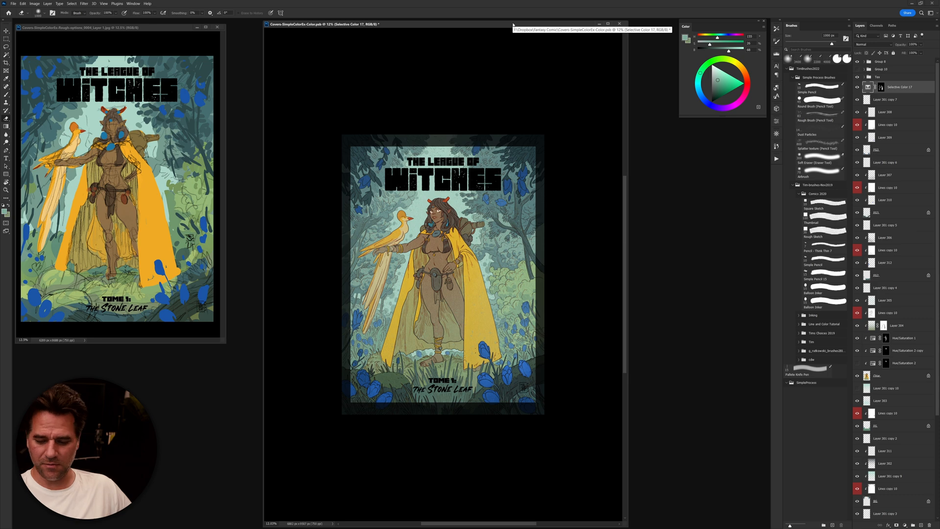
Step: Duplicate Selective Color 17, hide the original, and set the copy's Yellows to about +22 cyan, +34 magenta and +13 yellow
key("ctrl+j")
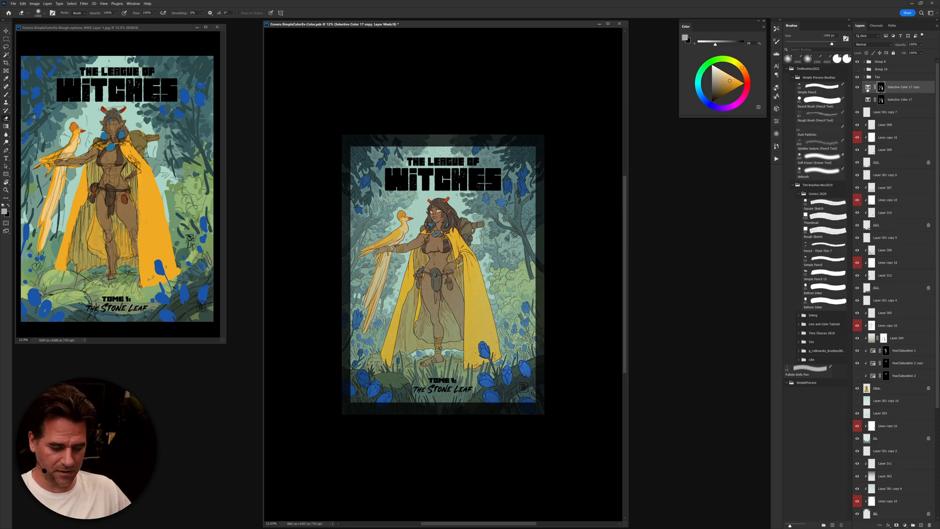
double_click(868, 88)
left_click_drag(726, 171, 731, 171)
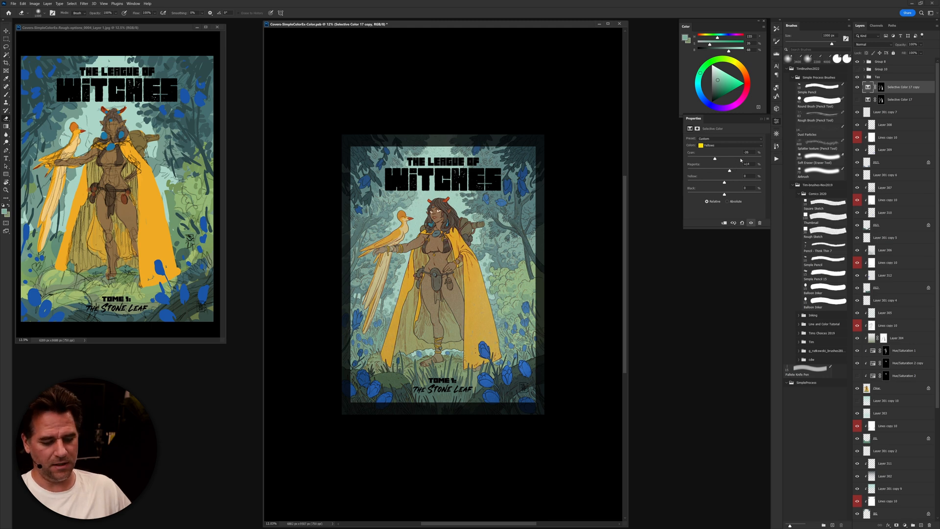
left_click_drag(712, 160, 712, 159)
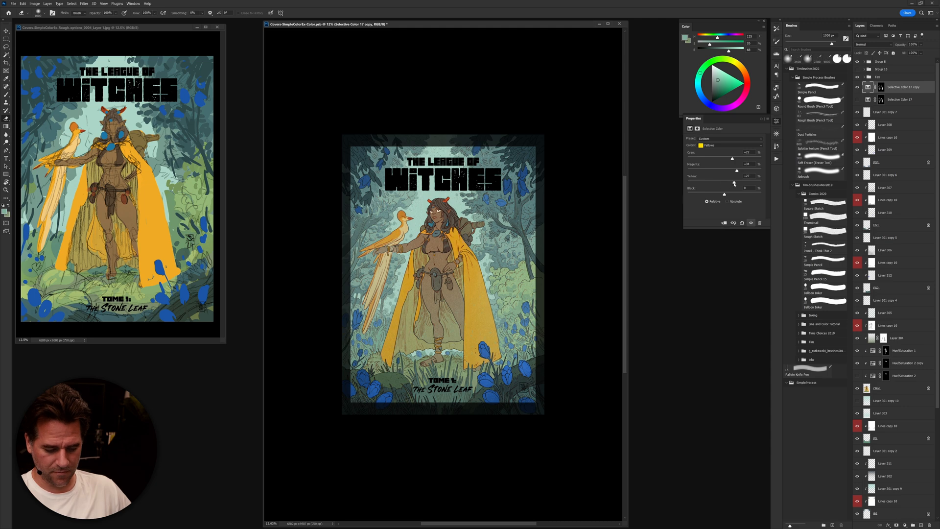
left_click_drag(733, 184, 730, 184)
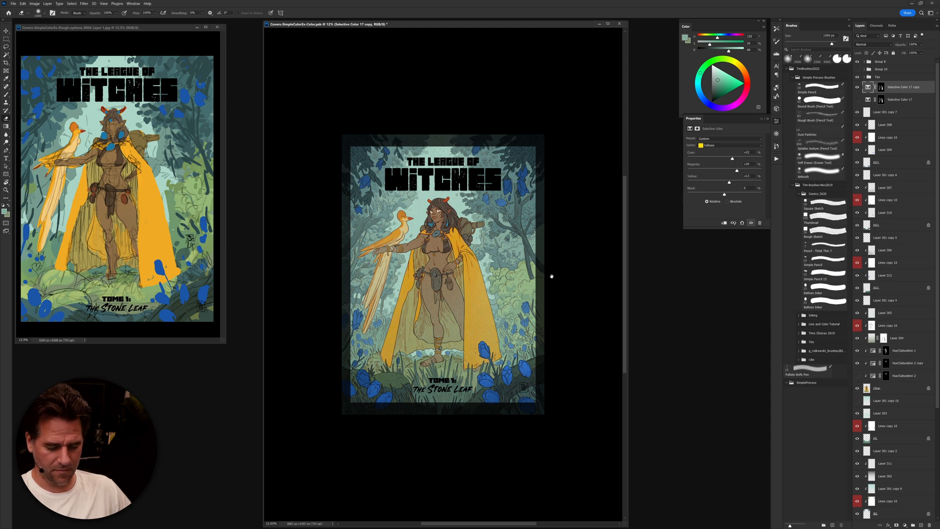
left_click_drag(567, 259, 568, 259)
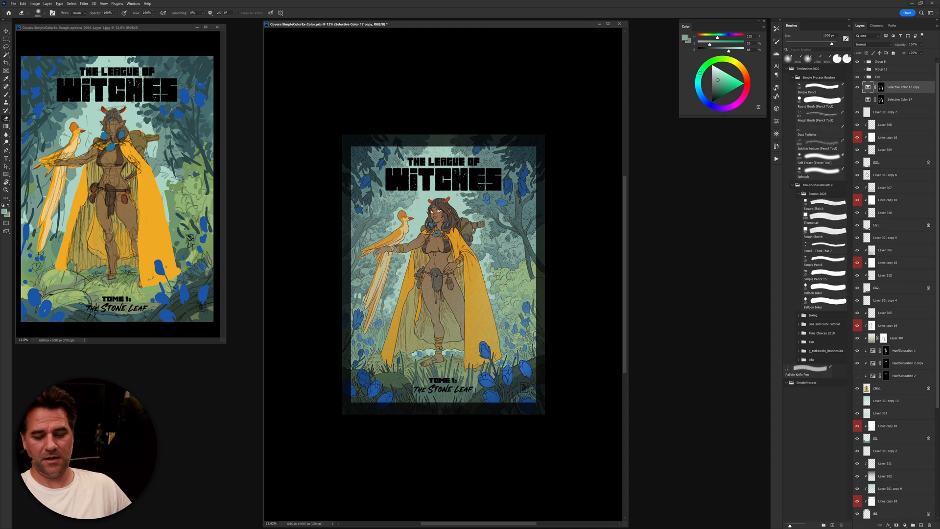
left_click(858, 89)
left_click(858, 89)
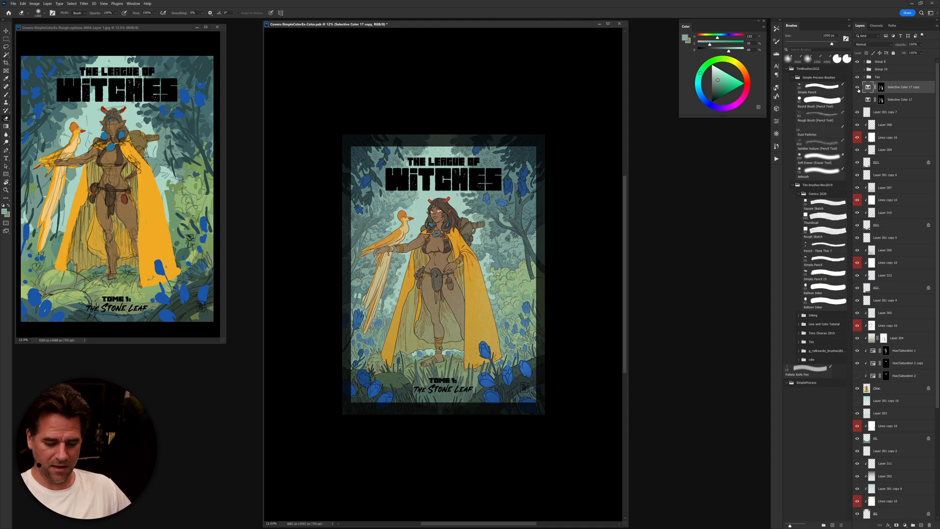
Step: Enlarge the eraser to 5000 px and softly fade the Selective Color copy's mask over the lower part of the cape
left_click(881, 88)
left_click(868, 91)
left_click(881, 88)
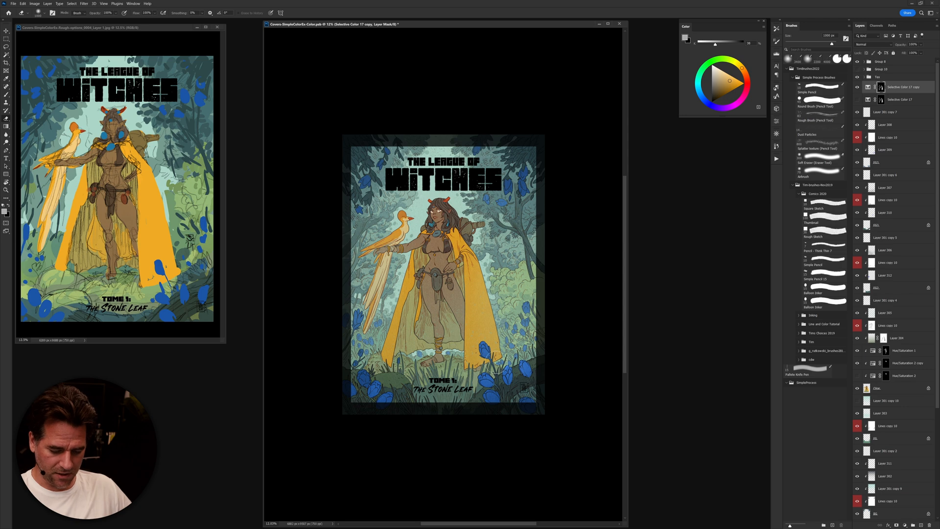
key("bracketright")
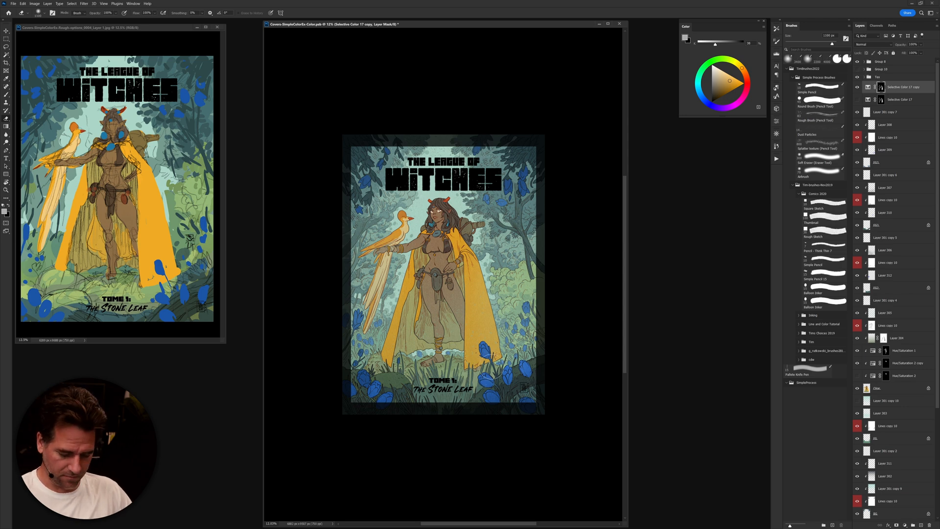
key("bracketright")
key("bracketright")
key("bracketright")
key("bracketright")
key("bracketright")
key("bracketright")
key("bracketright")
key("bracketright")
key("bracketright")
key("bracketright")
key("bracketright")
key("bracketright")
key("bracketright")
key("bracketright")
key("bracketright")
key("bracketright")
key("bracketright")
key("bracketright")
key("bracketright")
key("bracketright")
key("bracketright")
key("bracketright")
key("bracketright")
key("bracketright")
key("bracketright")
key("bracketright")
key("bracketright")
key("bracketright")
key("bracketright")
key("bracketright")
key("bracketright")
key("bracketright")
key("bracketright")
key("bracketright")
key("bracketright")
key("bracketright")
key("bracketright")
key("bracketright")
key("bracketright")
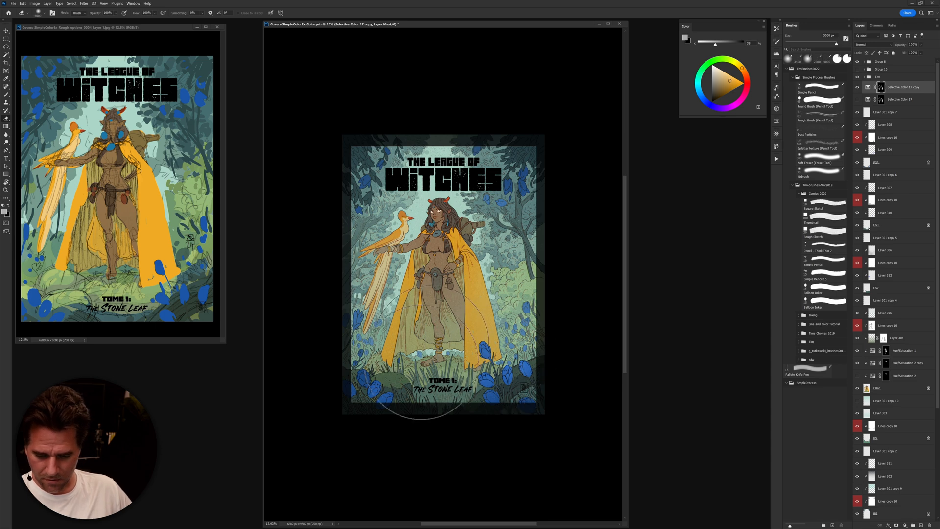
key("d")
key("x")
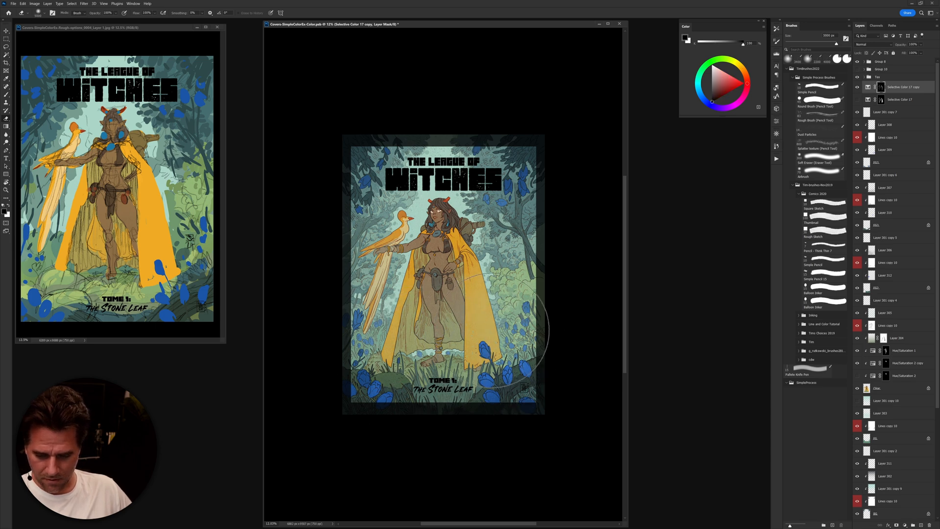
left_click(858, 113)
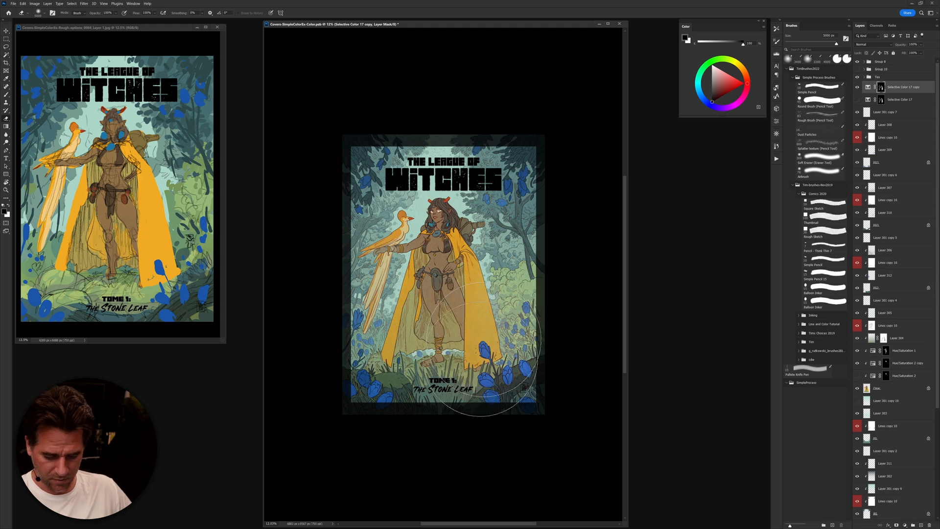
key("x")
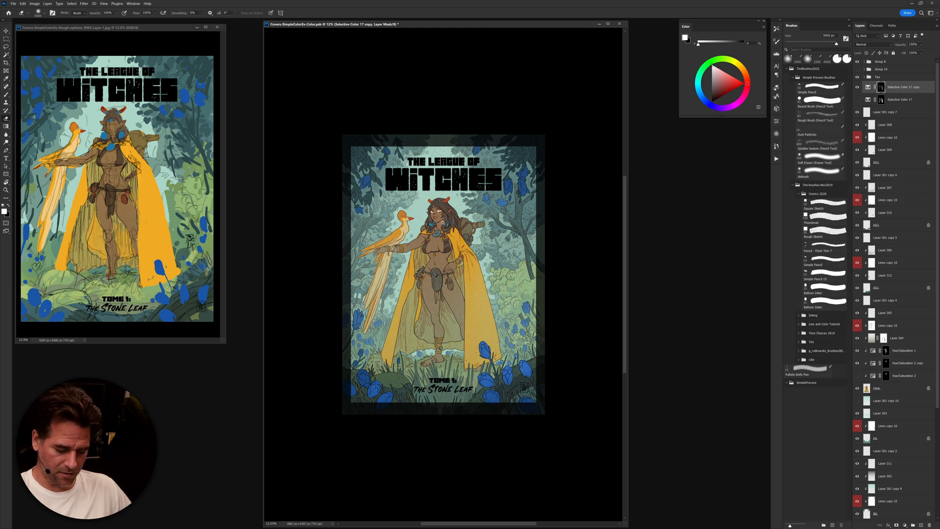
Step: Save the cover file and reposition its window beside the colour rough
left_click_drag(443, 223, 480, 214)
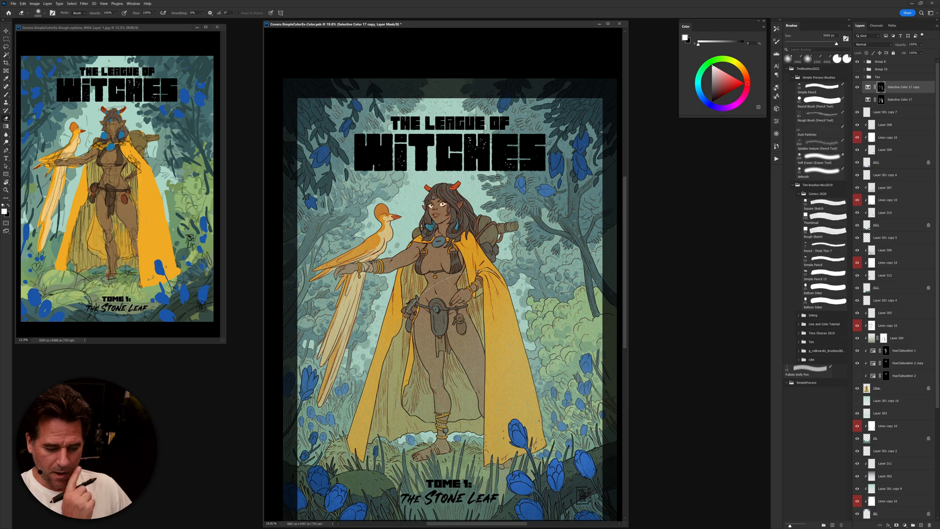
key("ctrl+s")
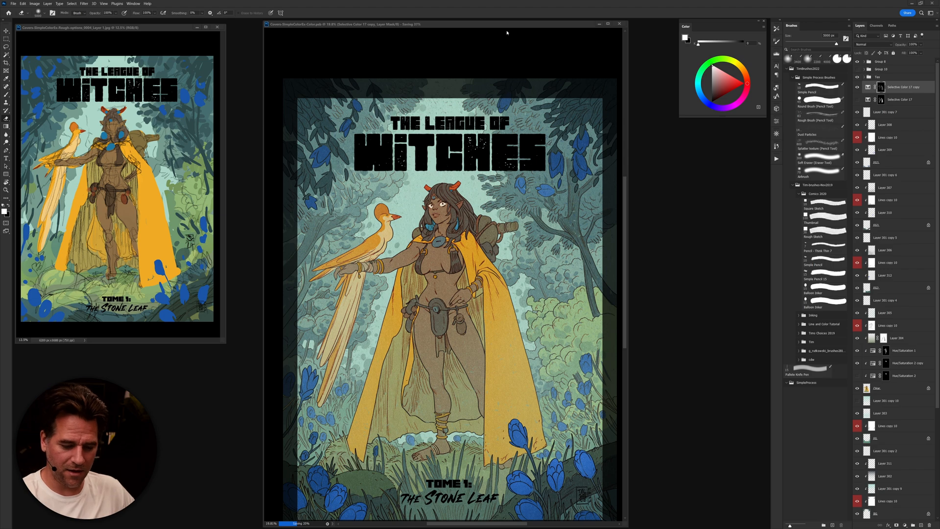
left_click_drag(505, 24, 494, 25)
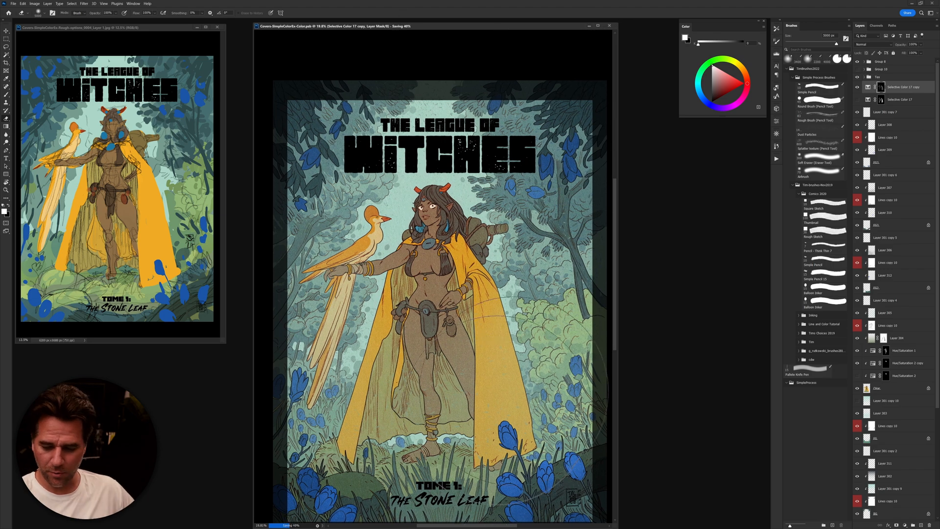
Step: Add an Overlay layer above the Selective Color copy and fade a red-orange gradient sampled from the horns downward from the cover's top
key("ctrl+shift+alt+n")
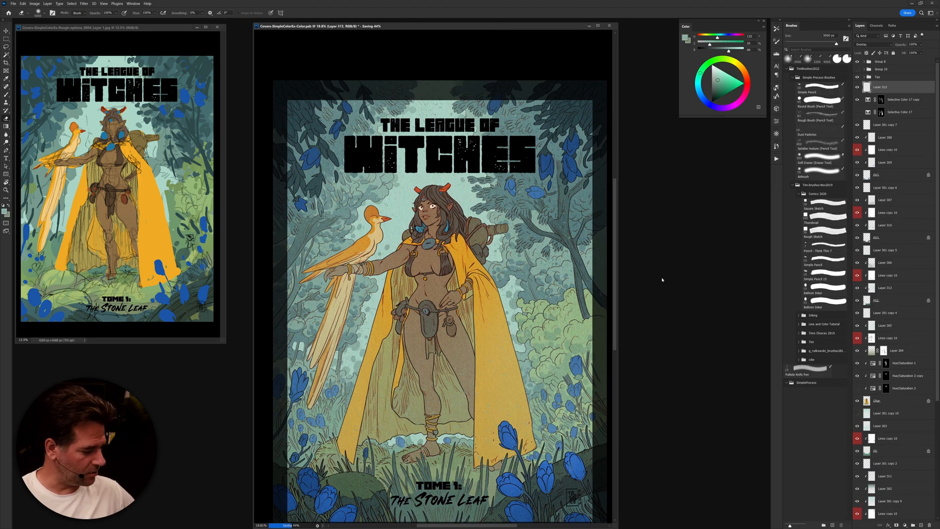
key("g")
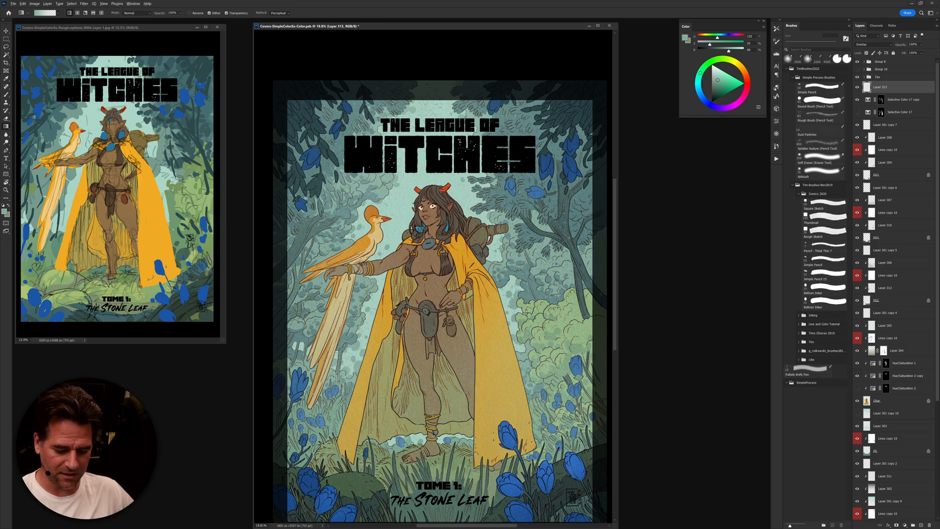
scroll(428, 353, "down", 3)
scroll(514, 294, "up", 2)
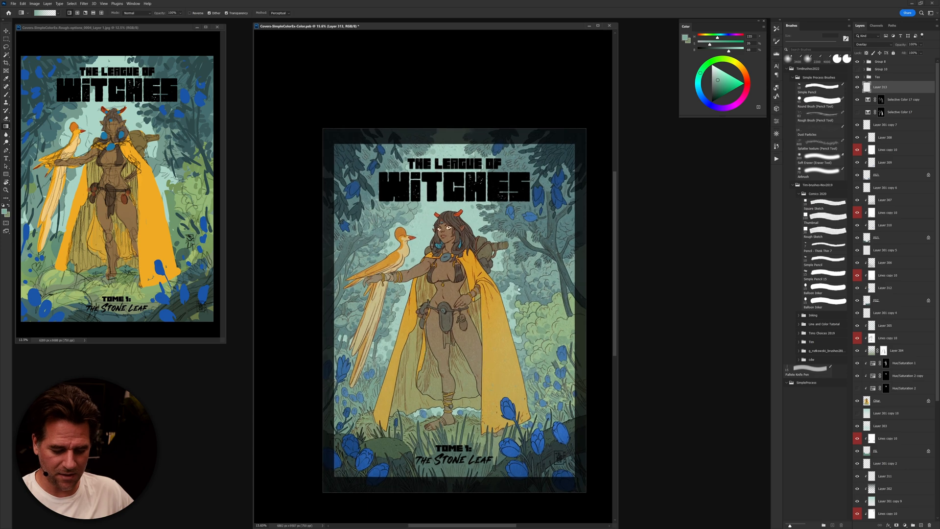
scroll(490, 313, "down", 2)
left_click_drag(467, 149, 465, 145)
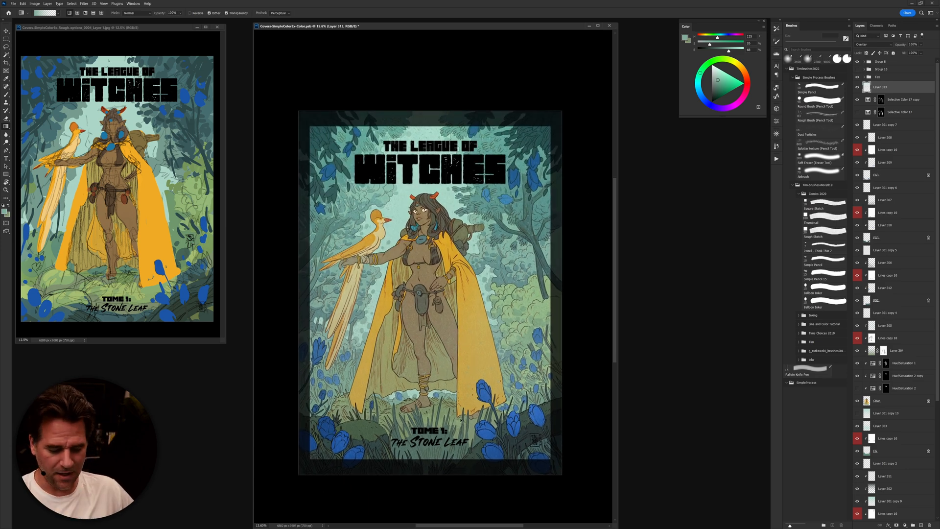
left_click(437, 192, "alt")
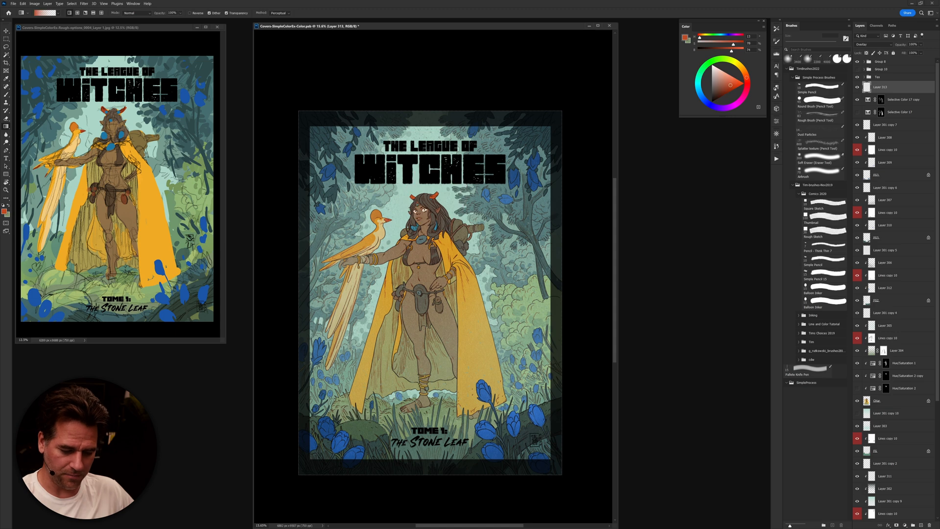
left_click_drag(442, 95, 441, 206)
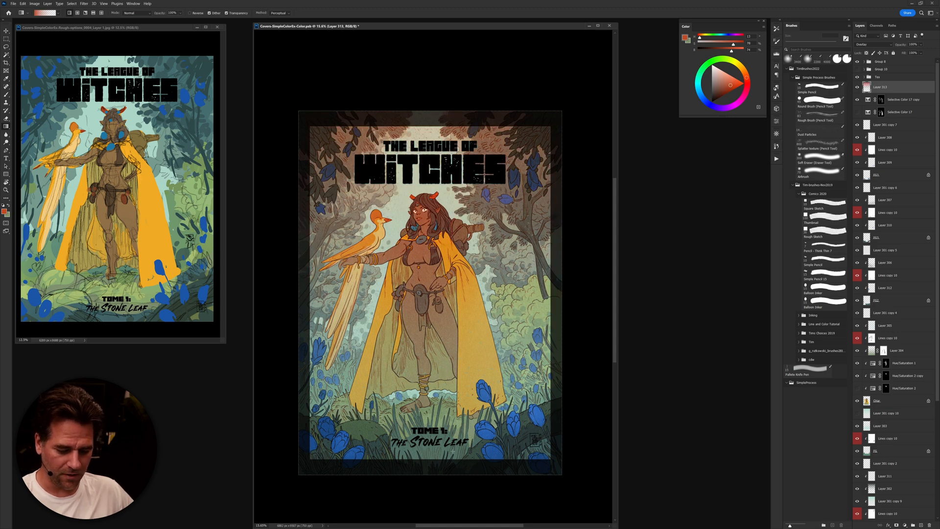
Step: Compare the cover at a small size with and without the red-orange Overlay gradient
scroll(510, 335, "down", 2)
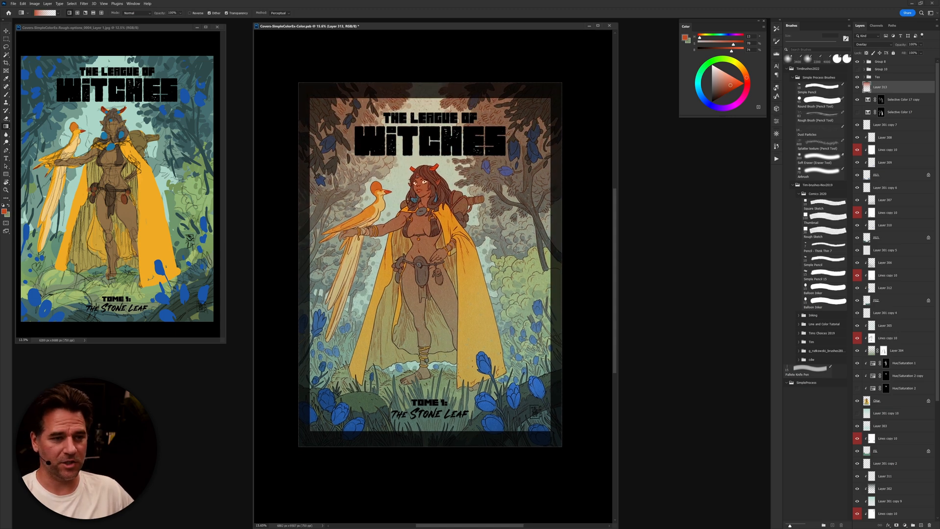
scroll(508, 342, "down", 5)
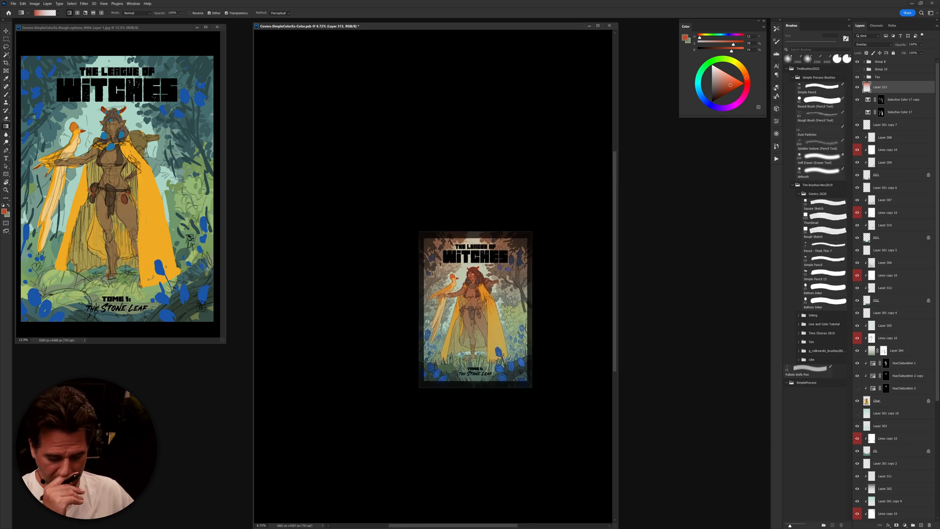
scroll(475, 287, "up", 4)
scroll(486, 284, "down", 2)
key("ctrl+z")
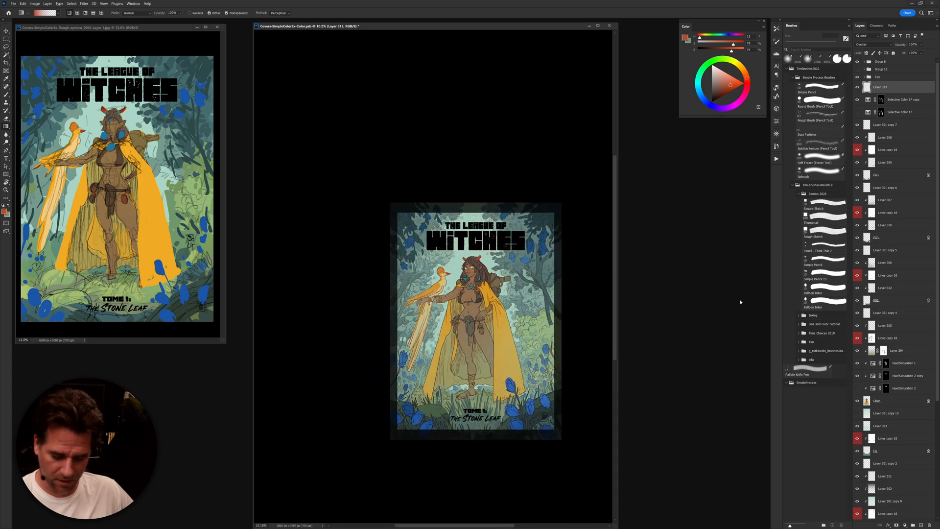
key("ctrl+shift+z")
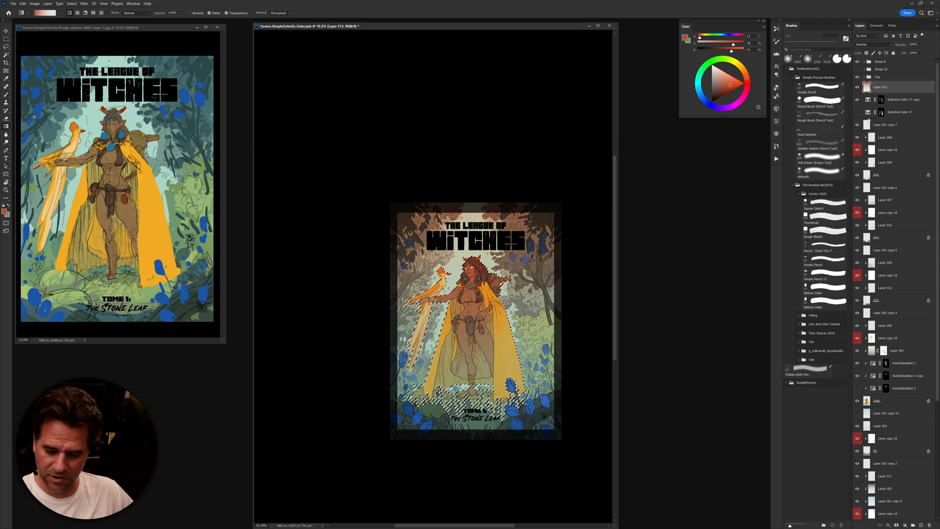
Step: Mask the Overlay gradient to the selected witch and bird, and add a new layer above it
left_click(897, 525)
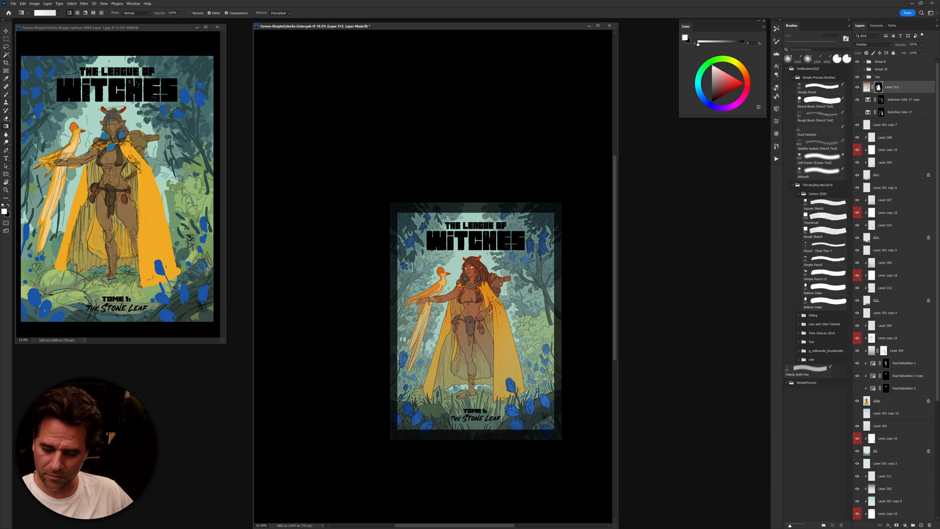
left_click(868, 89)
key("ctrl+alt+shift+n")
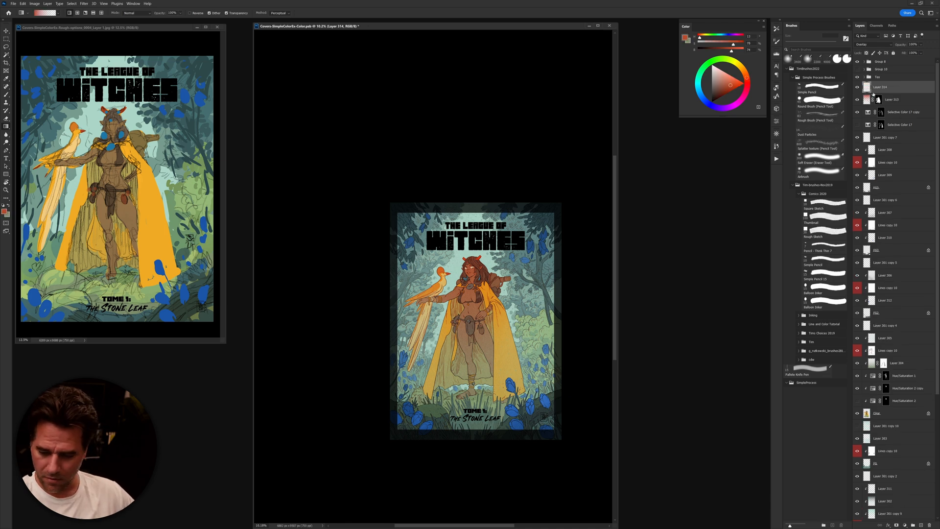
Step: Move the figure mask from Layer 313 up to Layer 314 and lower the opacity of Layer 313's unmasked Overlay gradient
left_click(857, 100)
left_click_drag(880, 100, 880, 92)
left_click(857, 99)
left_click(889, 100)
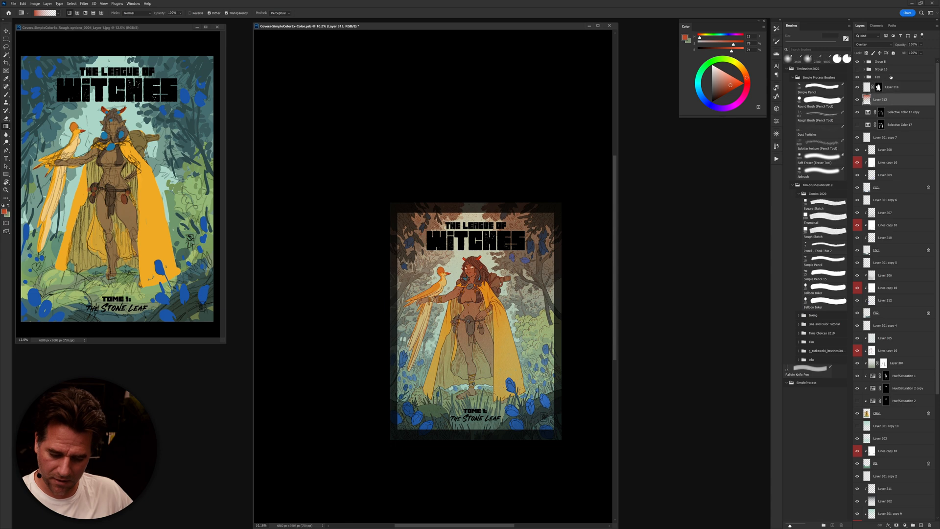
left_click_drag(904, 45, 894, 44)
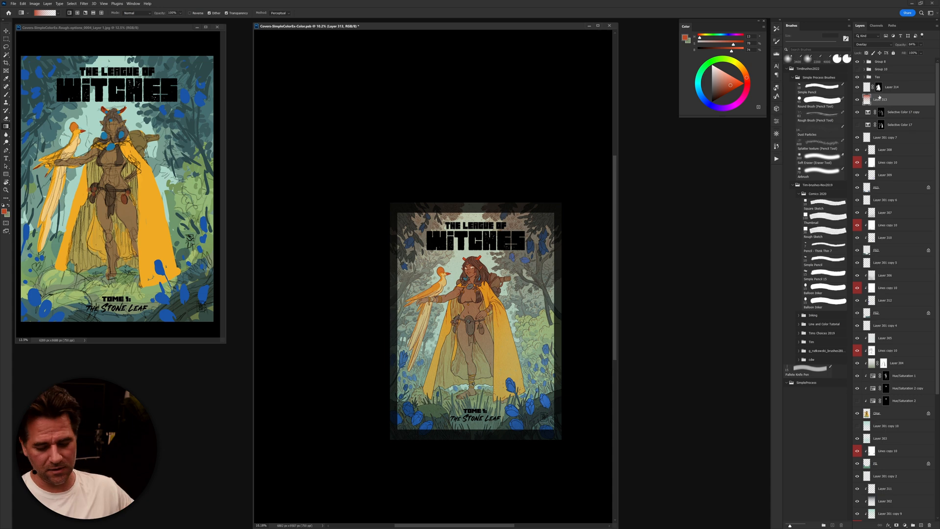
Step: Fade a red-orange gradient on masked Layer 314 from above the cover to below its lower edge, and reduce the layer's opacity
key("alt+bracketright")
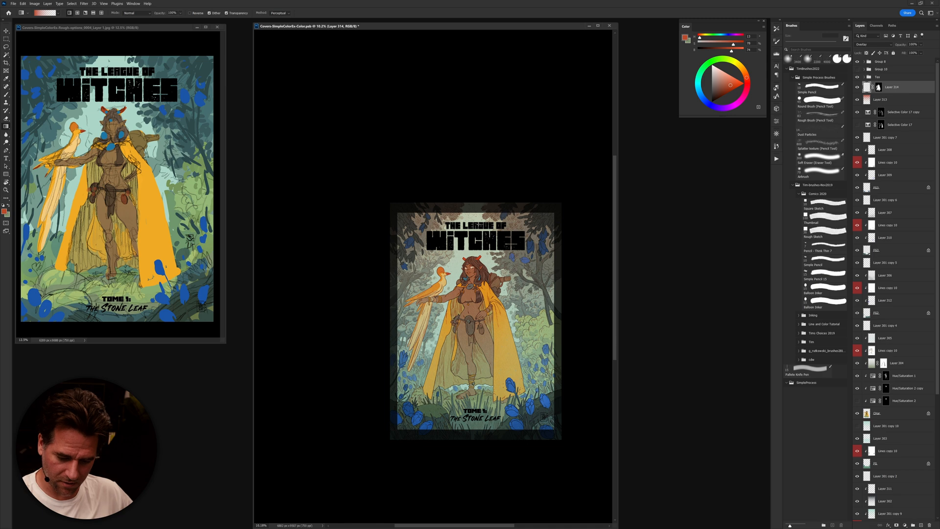
left_click_drag(474, 226, 474, 471)
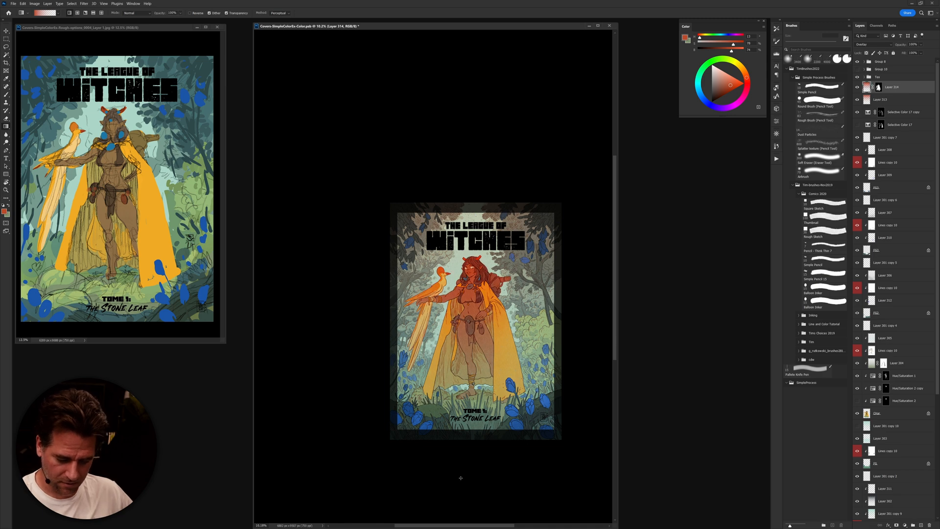
key("ctrl+z")
left_click_drag(477, 179, 466, 470)
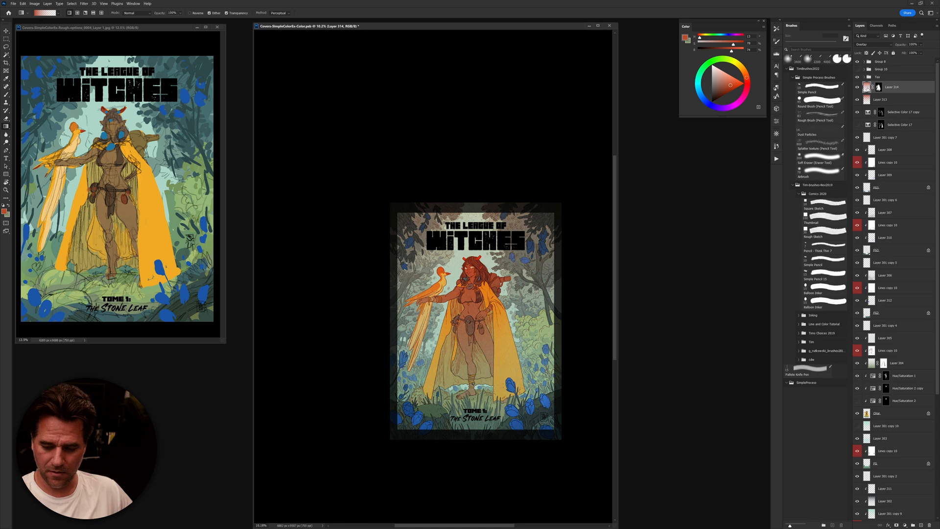
left_click_drag(902, 45, 880, 45)
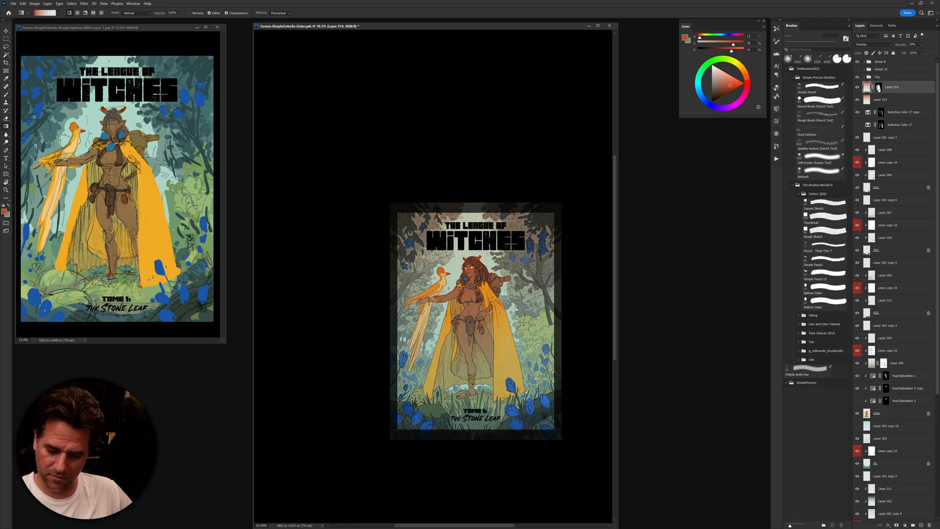
Step: Give Layer 313 an inverted copy of the figure mask and raise Layer 314's opacity to strengthen the warmth on the witch and bird
left_click_drag(880, 99, 879, 101)
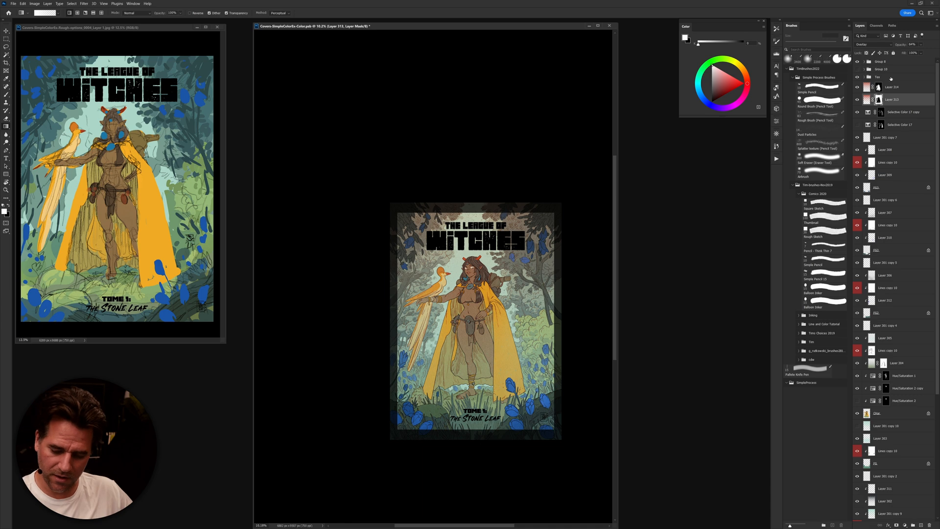
left_click(868, 87)
left_click_drag(900, 45, 911, 45)
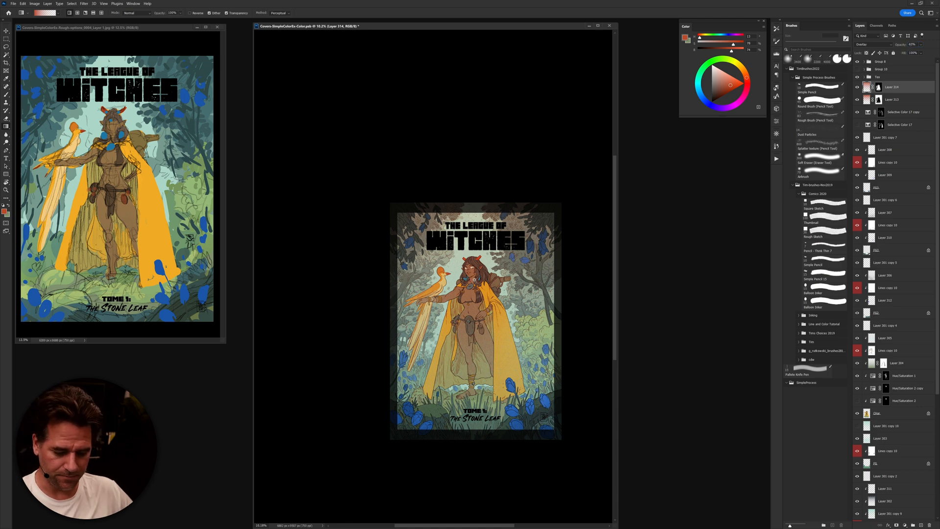
Step: Examine the cover enlarged in the full-screen views and return to the side-by-side view with the colour rough
left_click_drag(515, 271, 523, 270)
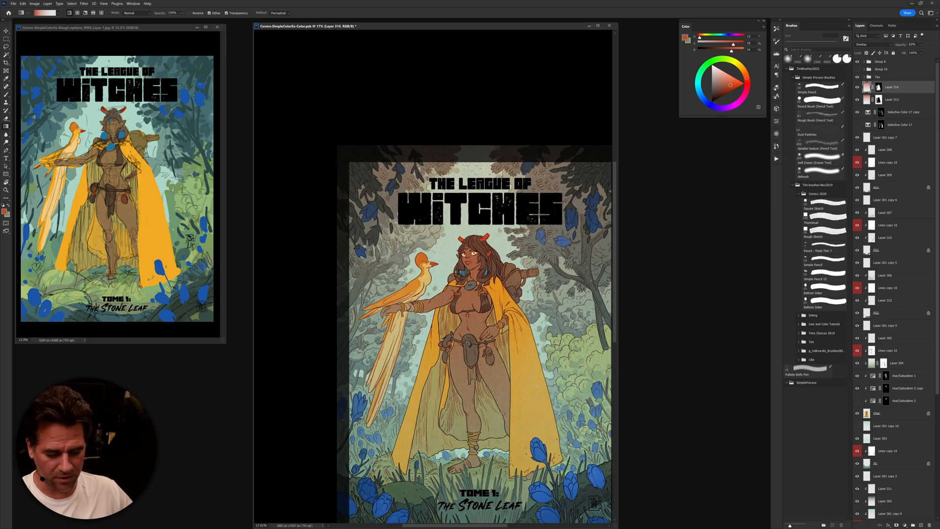
key("f")
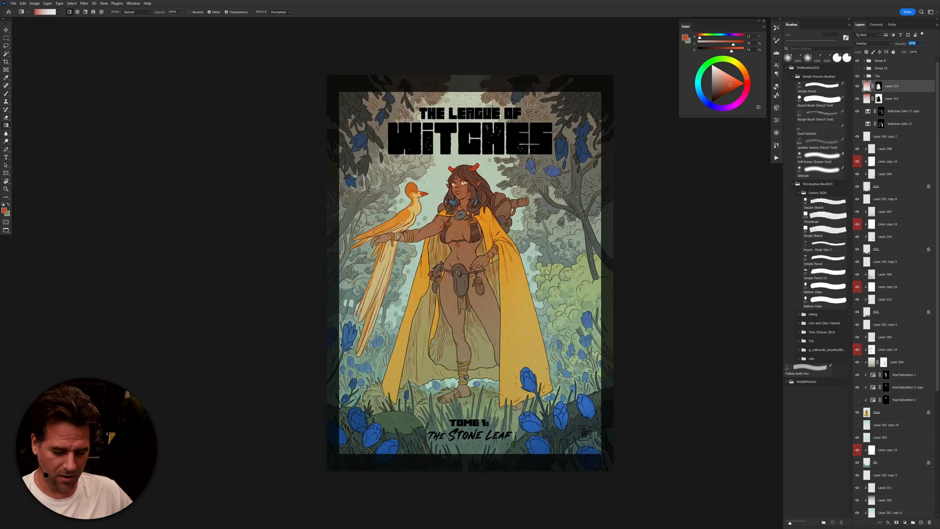
left_click_drag(536, 324, 555, 347)
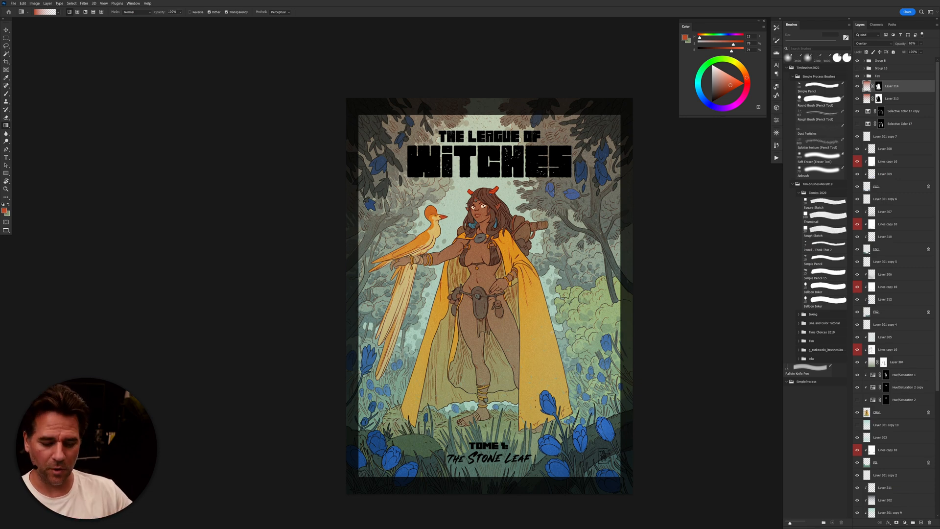
key("f")
key("f")
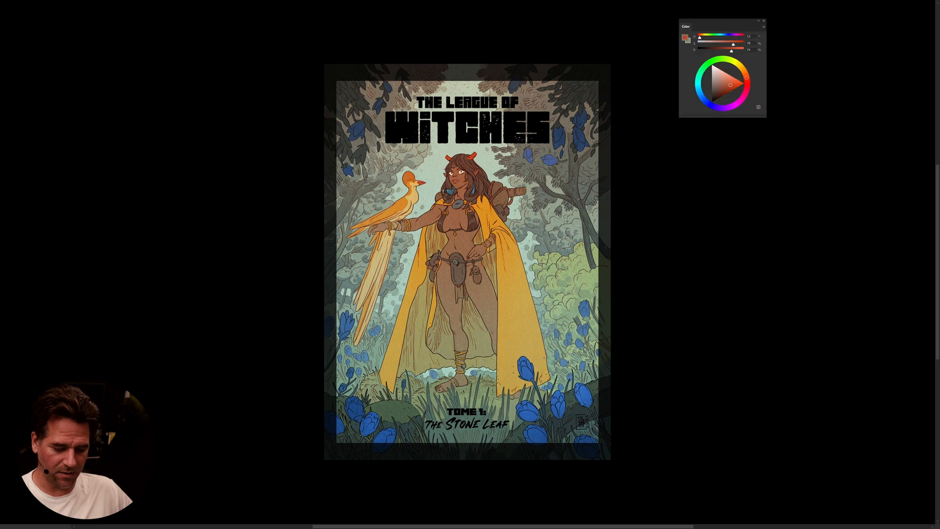
scroll(535, 329, "down", 3)
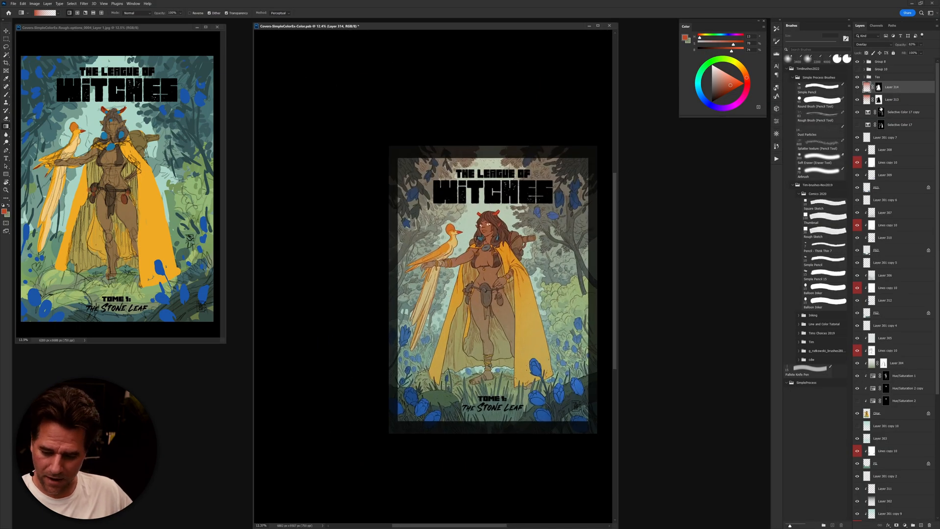
Step: Check Layer 313's mask and compare the cover with and without the background Overlay gradient and the Selective Color copy
left_click(857, 112)
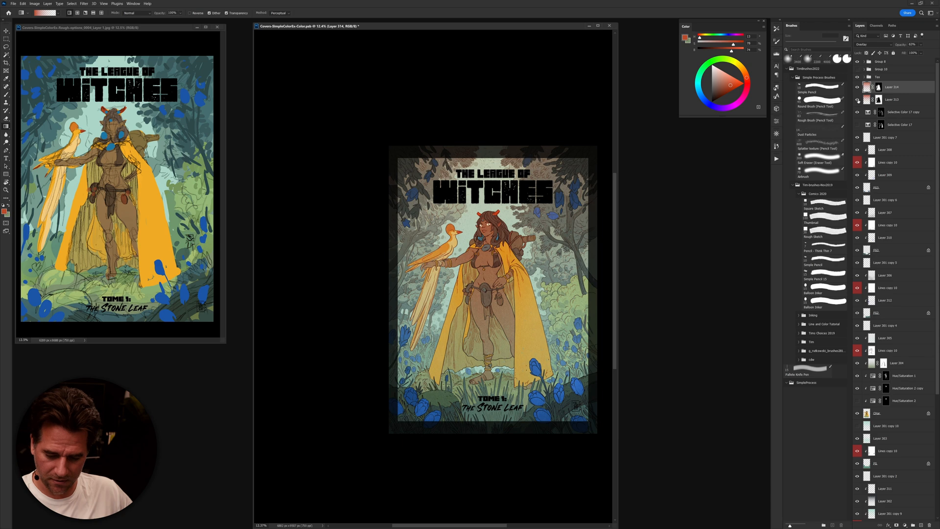
left_click(858, 100)
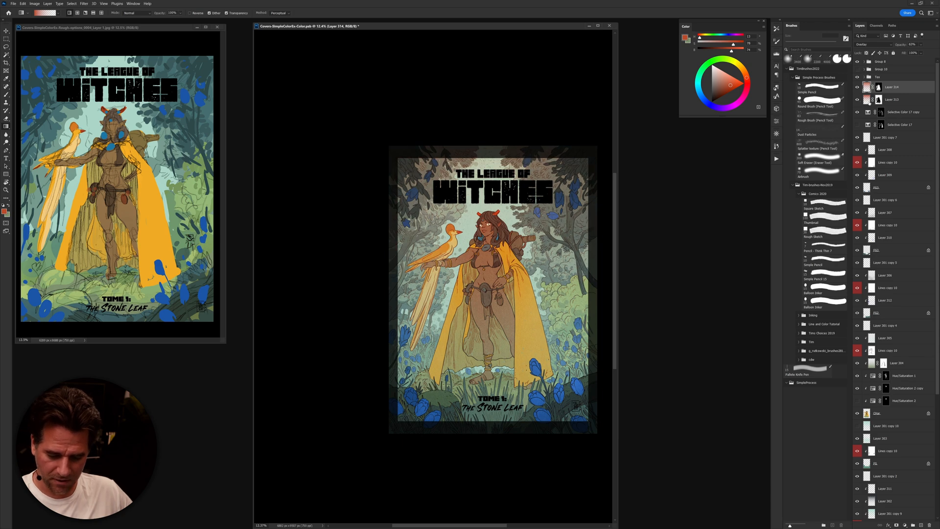
left_click(879, 100)
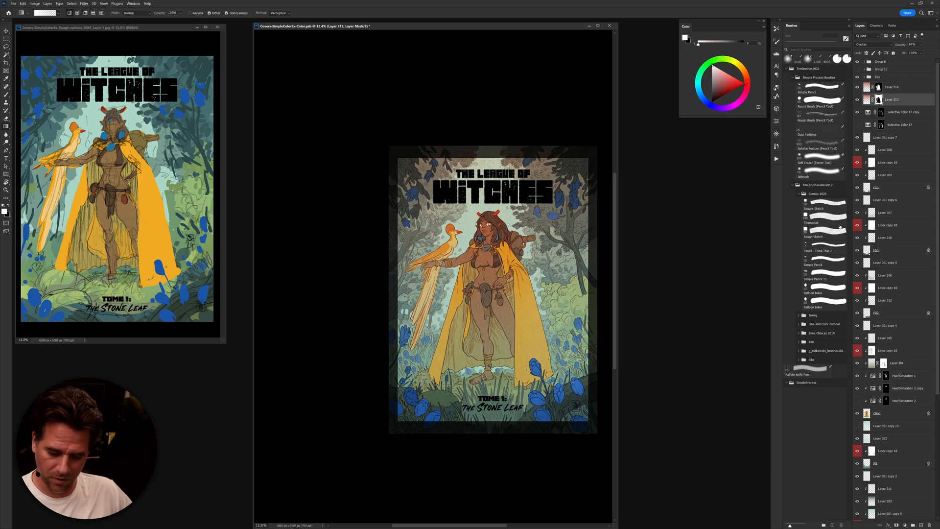
left_click(841, 227)
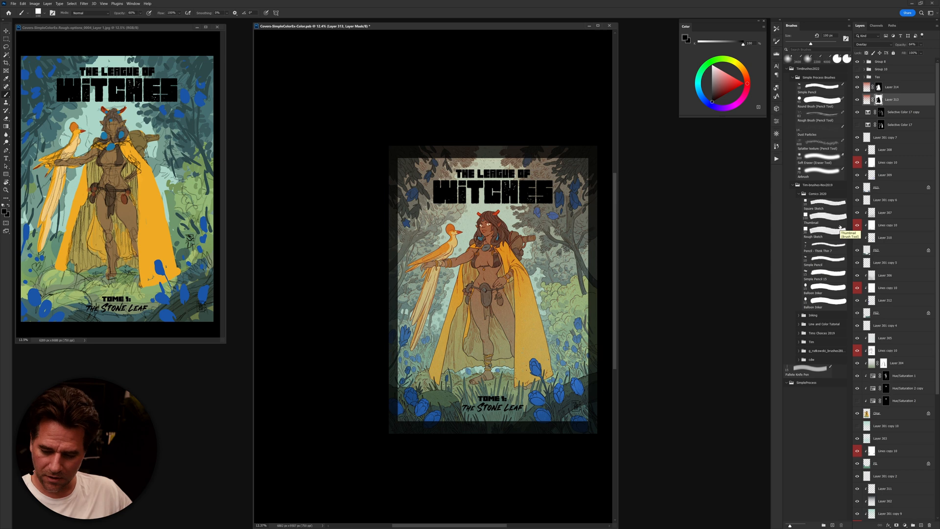
key("g")
key("x")
left_click(879, 101, "alt")
left_click(879, 101, "alt")
left_click(858, 100)
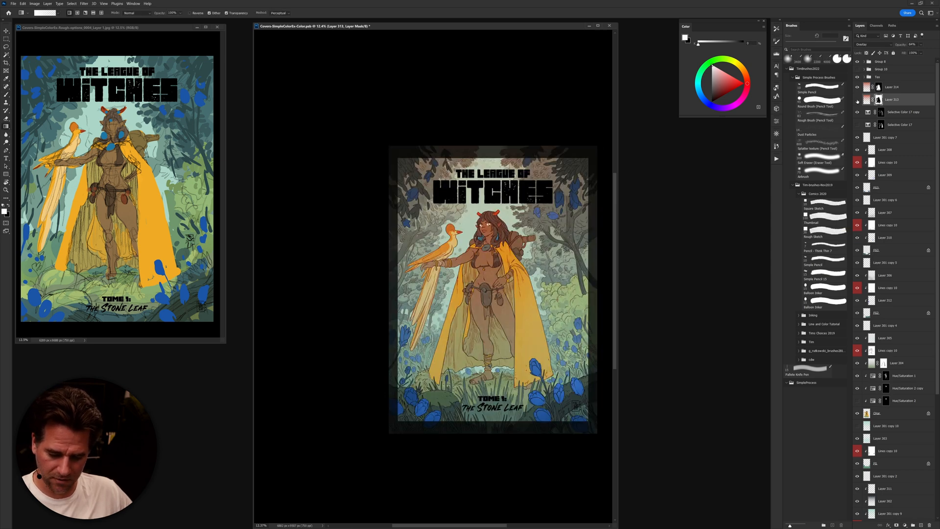
left_click(858, 100)
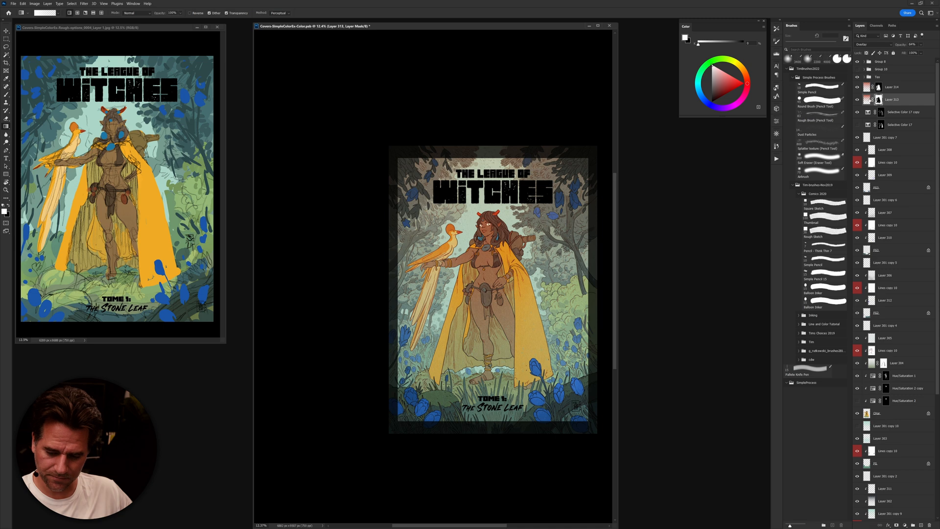
Step: Set Layer 313's opacity to 44% and compare the cover with and without its background gradient
left_click(897, 45)
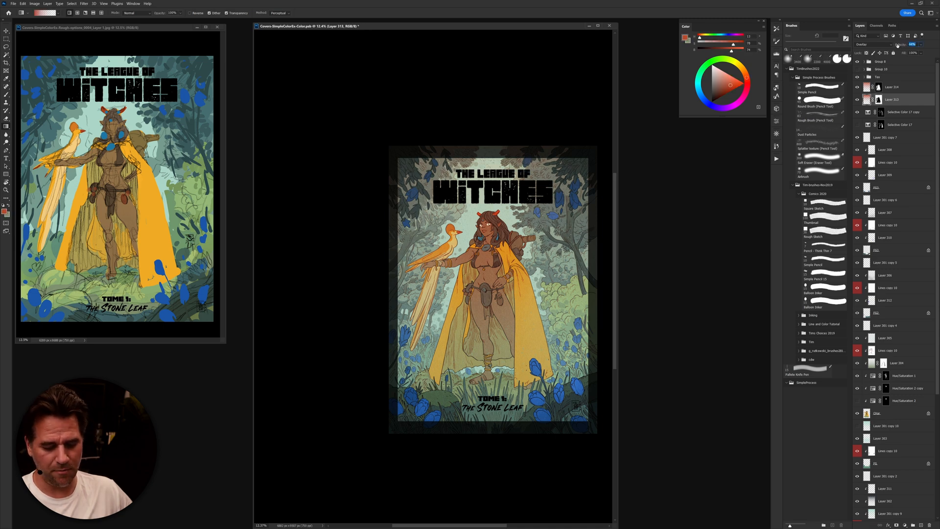
type("44")
key("Return")
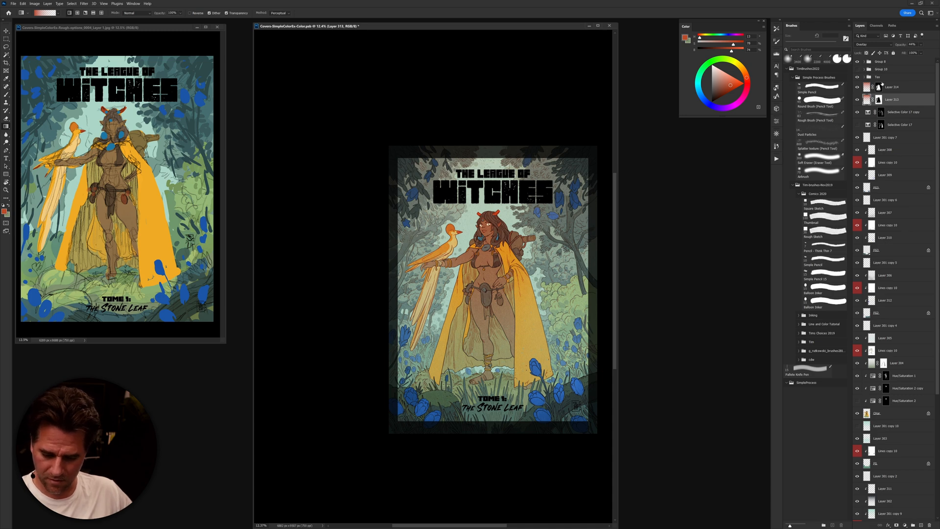
left_click(858, 100)
left_click(858, 100)
scroll(500, 348, "down", 5)
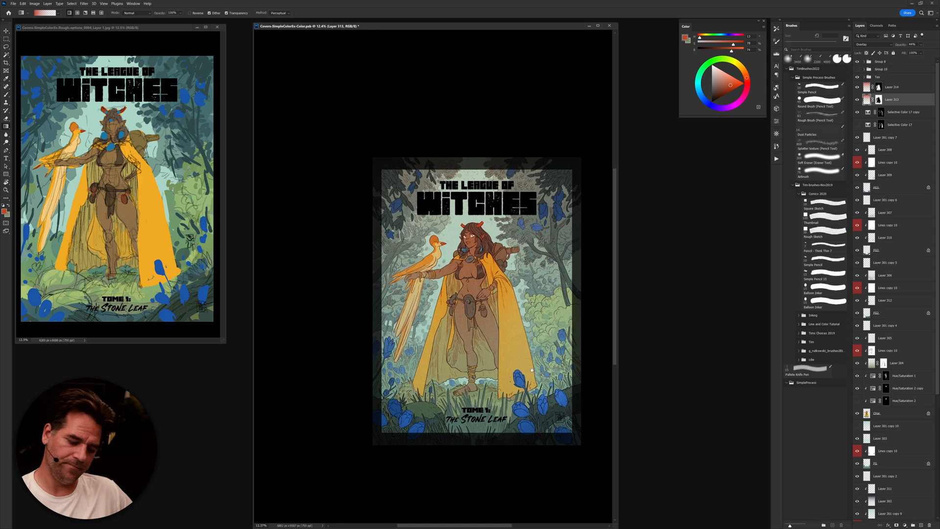
scroll(499, 348, "up", 6)
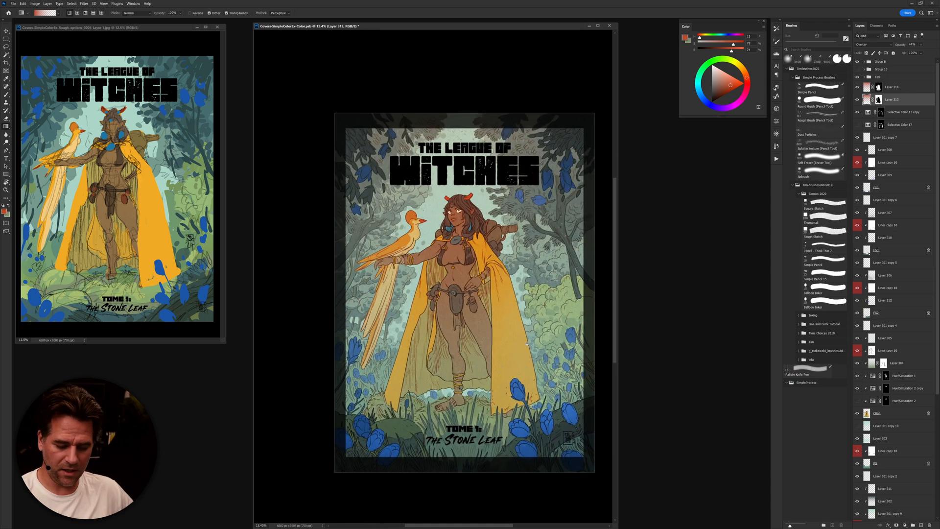
Step: Save the cover file and compare the artwork with and without both Overlay gradient layers
key("ctrl+s")
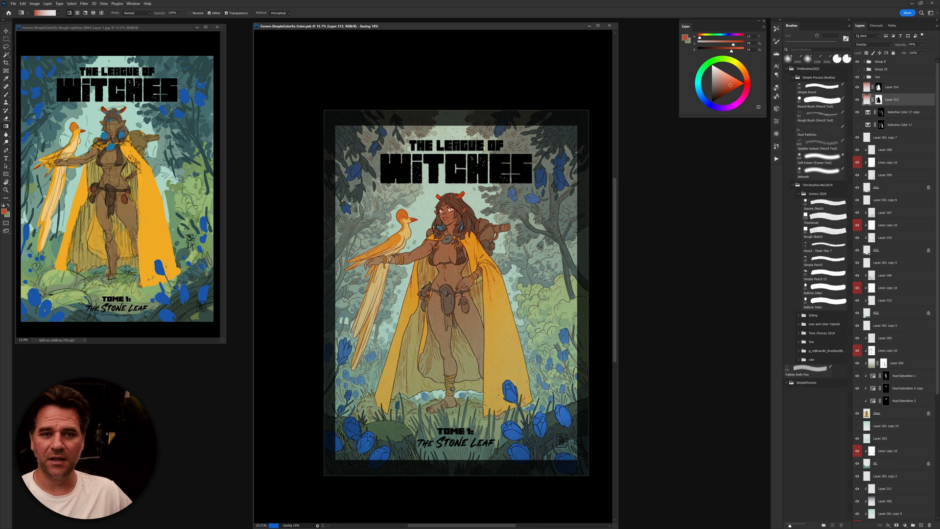
left_click(858, 87)
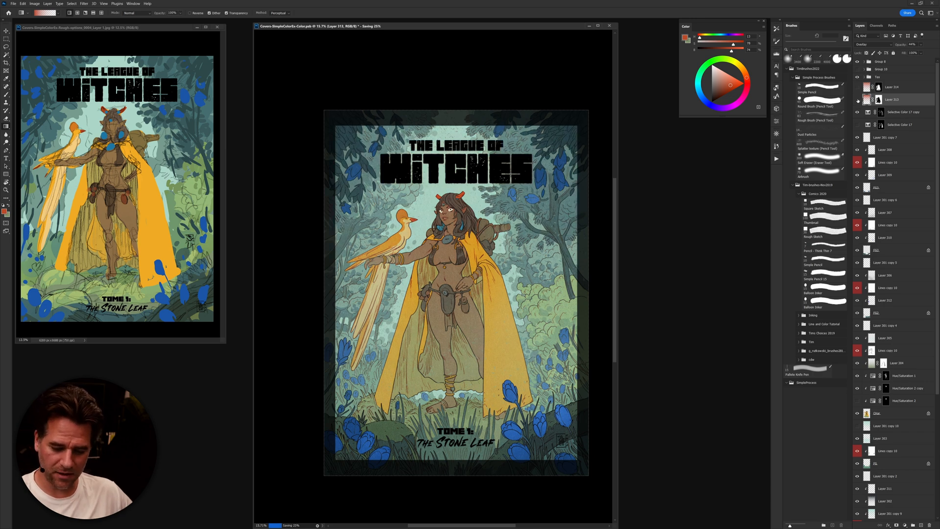
left_click(858, 88)
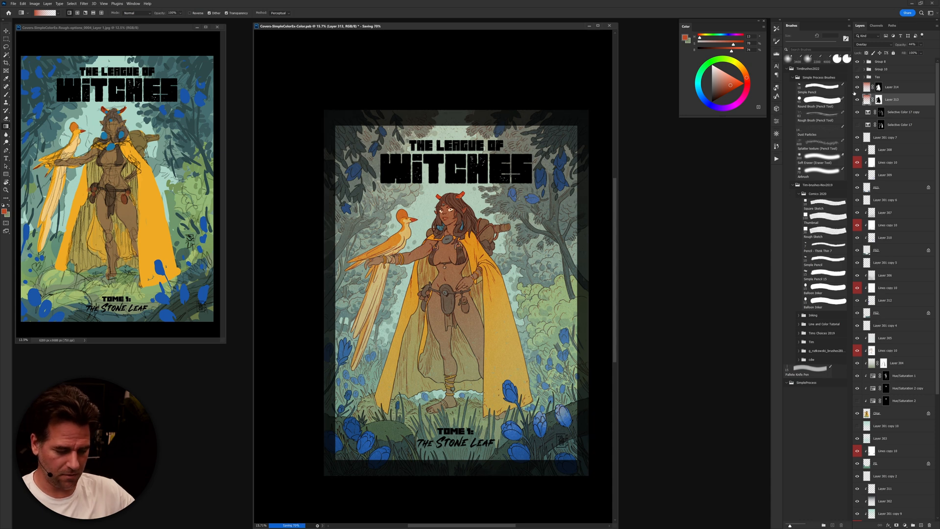
Step: Preview the cover with Proof Colors and compare the CMYK soft proof with the normal RGB view
left_click(85, 4)
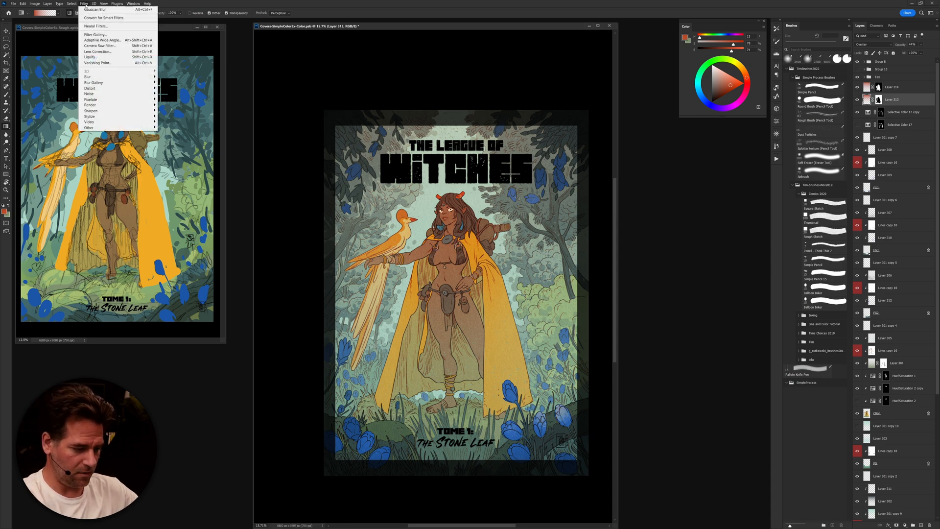
left_click(104, 3)
mouse_move(147, 9)
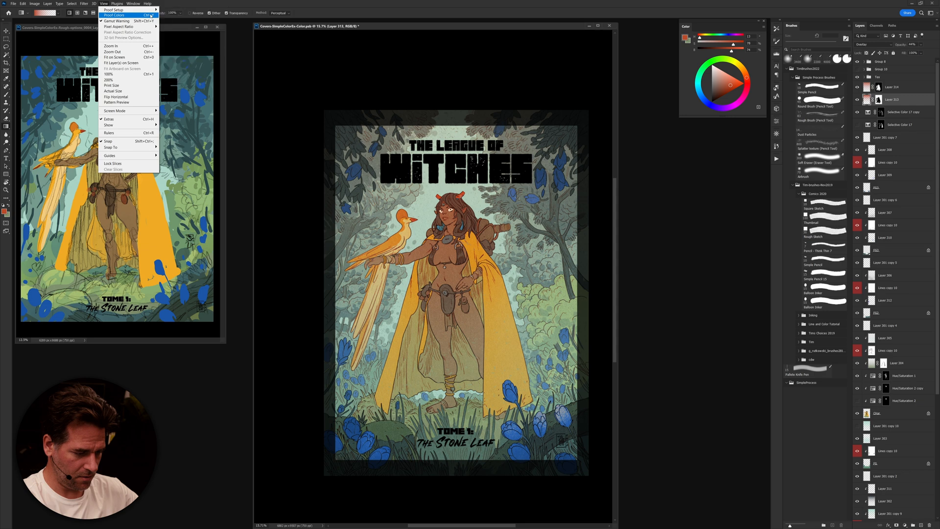
left_click(151, 15)
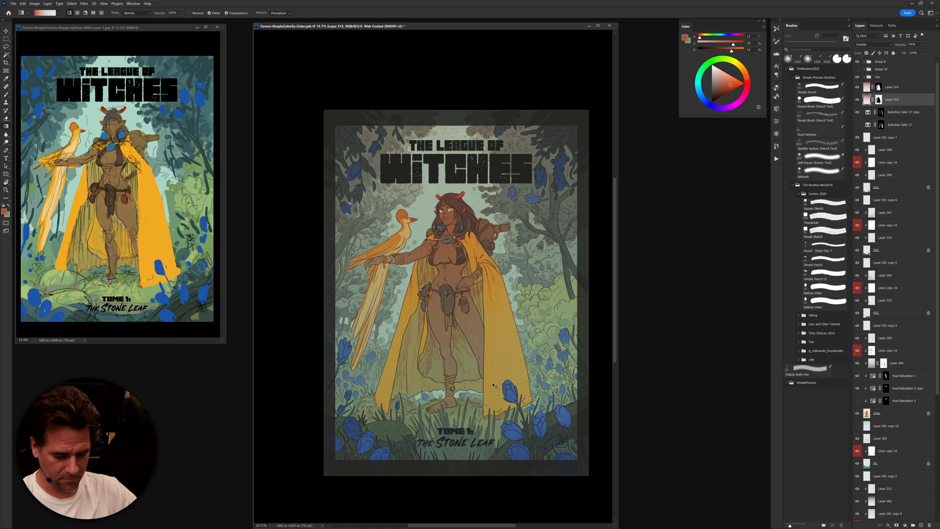
key("ctrl+y")
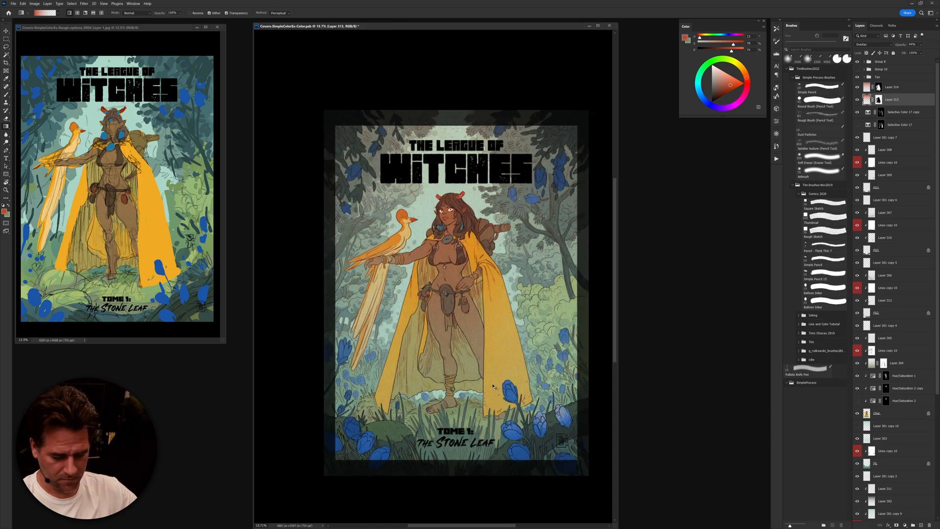
key("ctrl+y")
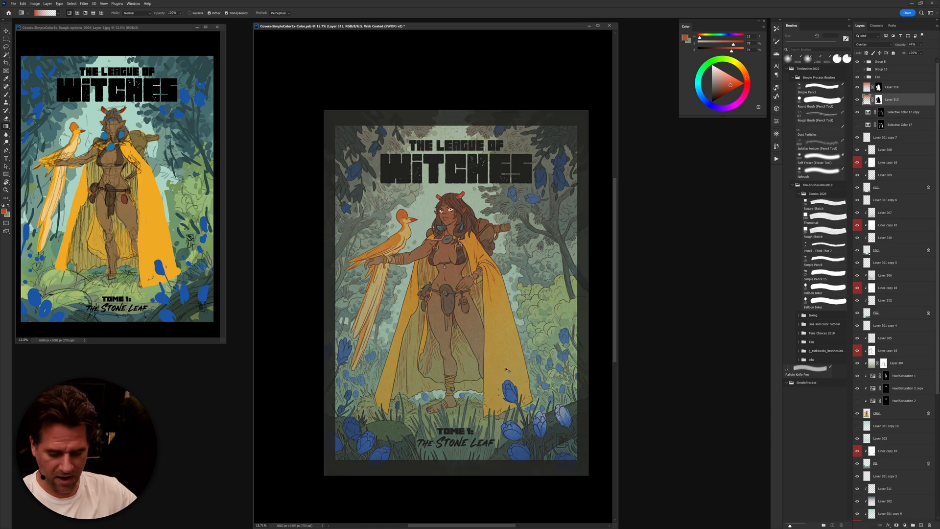
Step: Compare the cover with and without the Overlay gradient layers in the CMYK proof, and repeat the comparison with Proof Colors off
left_click(858, 99)
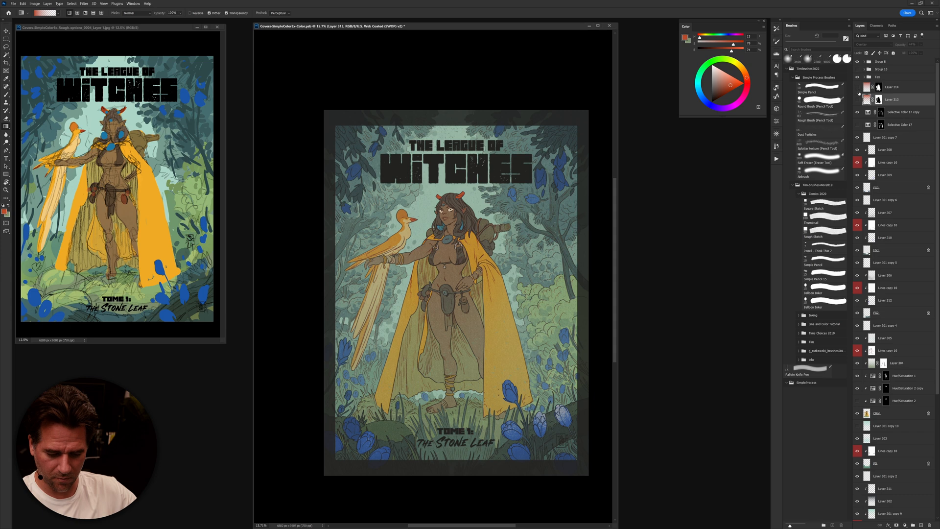
left_click(858, 100)
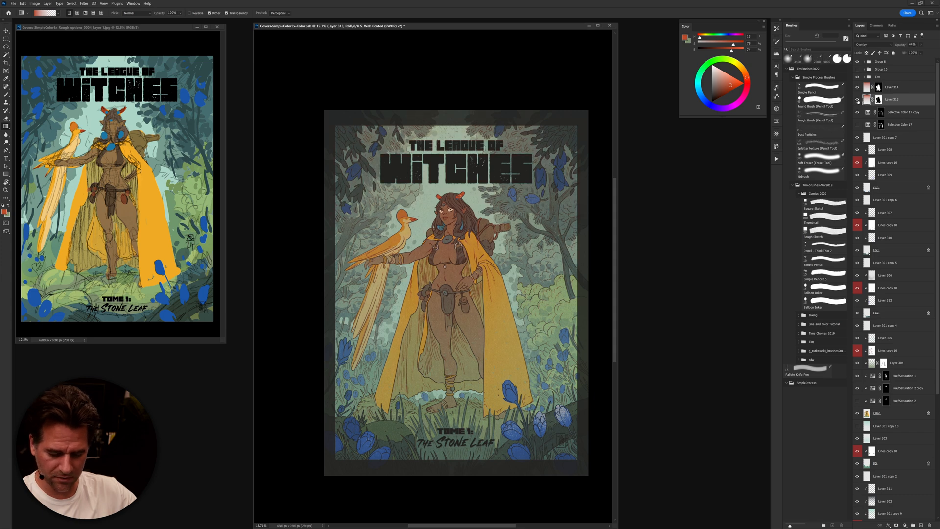
key("ctrl+y")
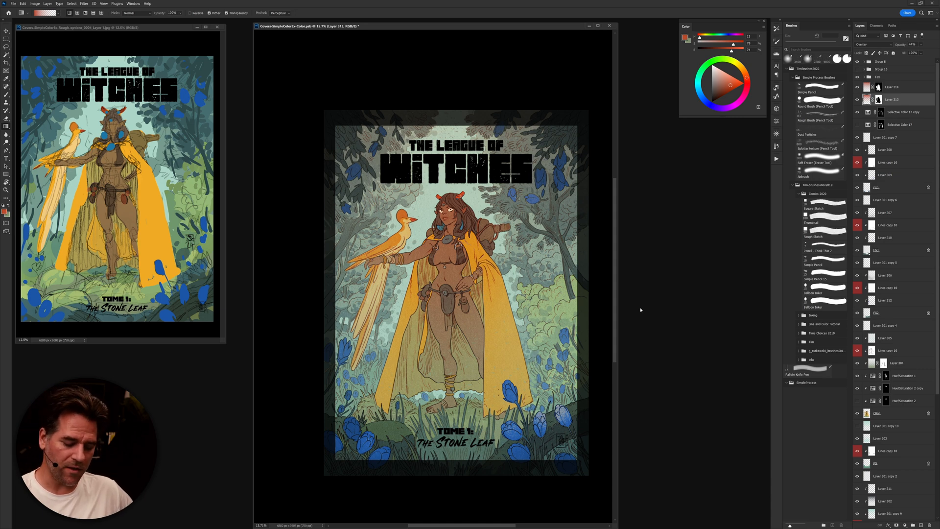
left_click(858, 89)
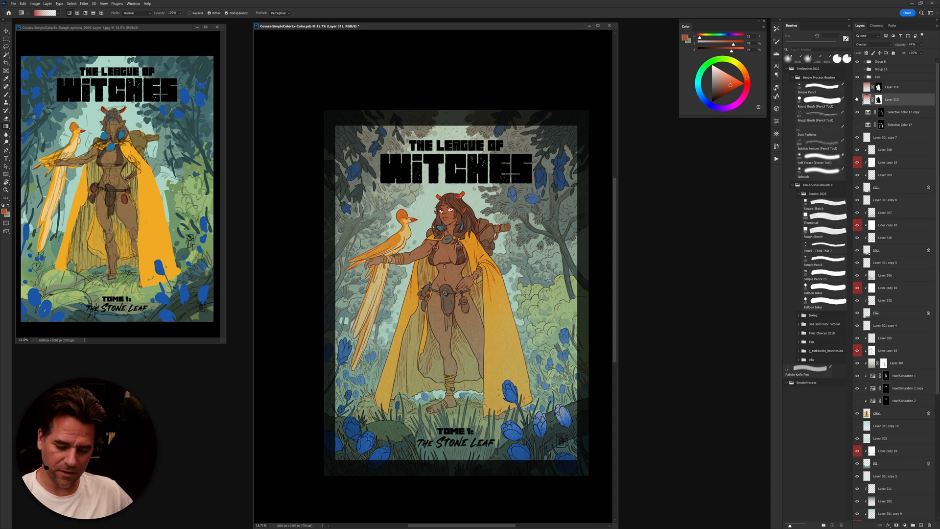
left_click(858, 100)
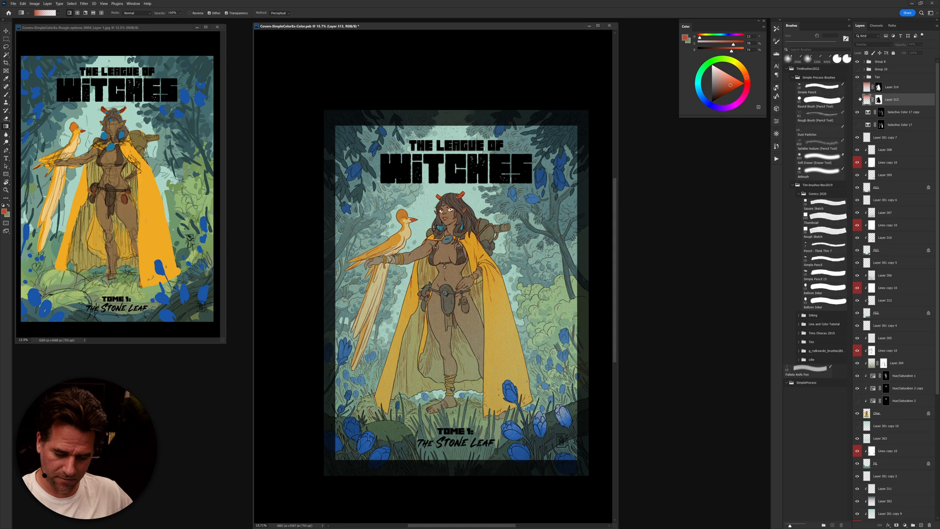
left_click(857, 100)
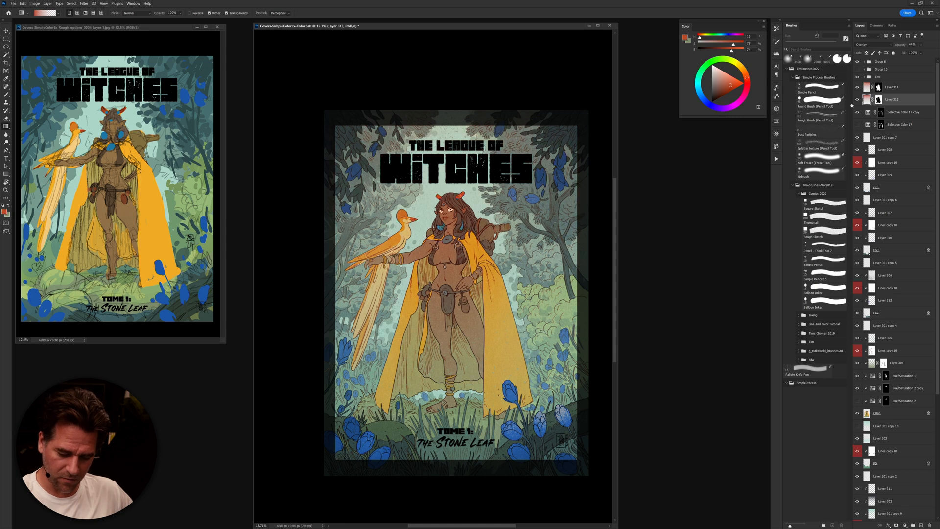
left_click(838, 127)
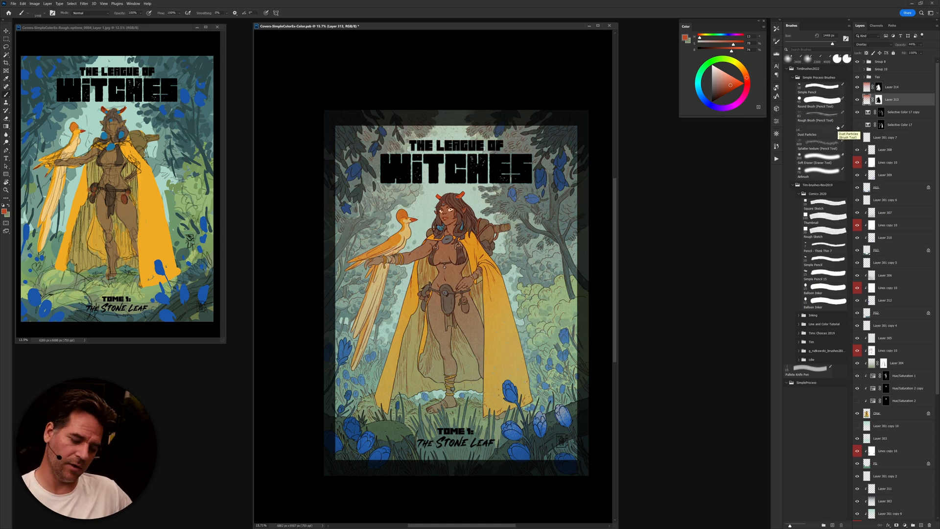
key("g")
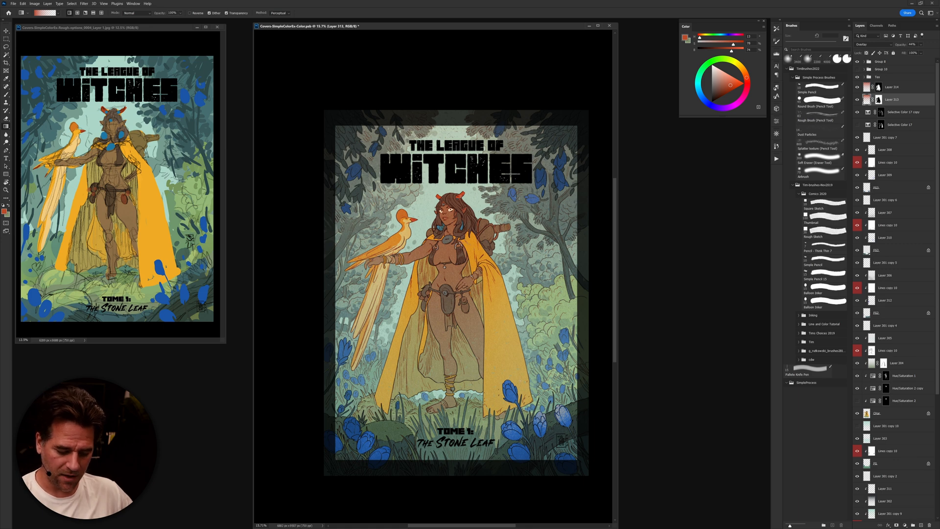
key("ctrl+z")
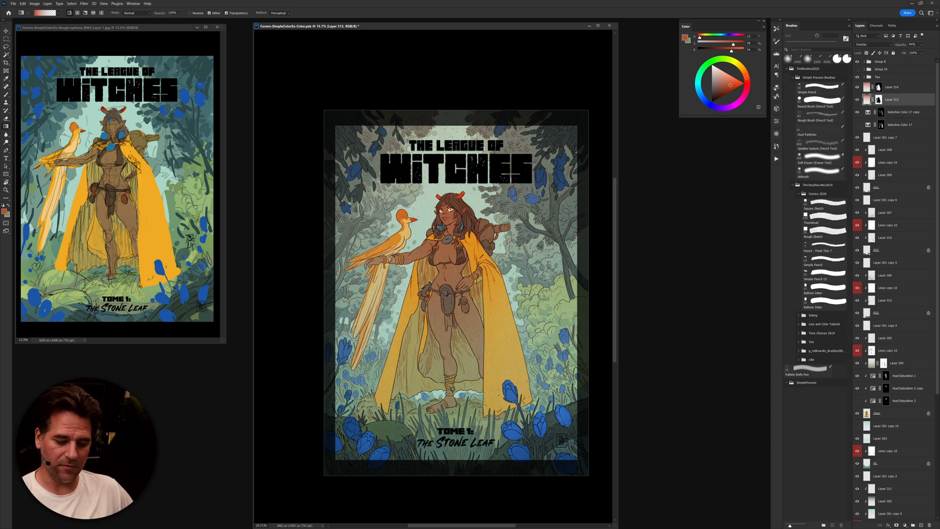
Step: Compare the cover with and without Layer 313 and lower that layer's opacity to soften the warm background gradient
left_click(858, 101)
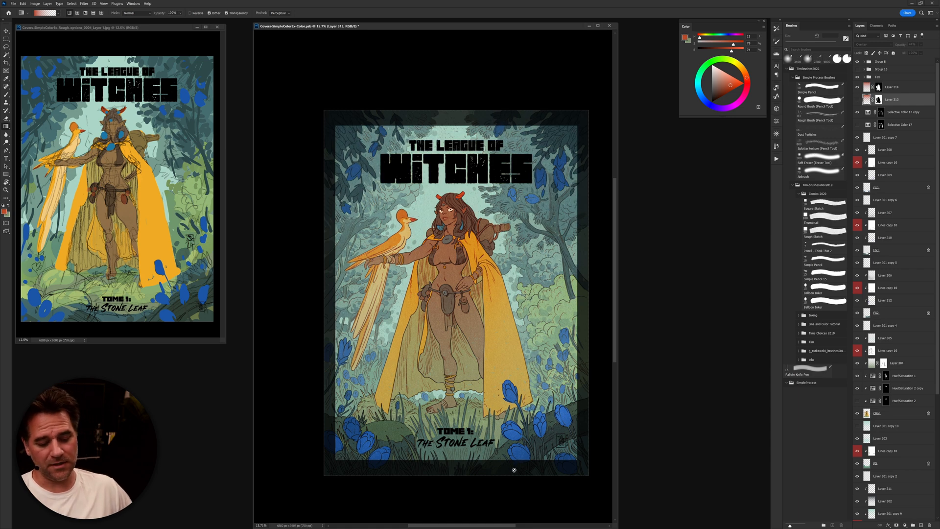
left_click(857, 101)
left_click_drag(904, 45, 898, 46)
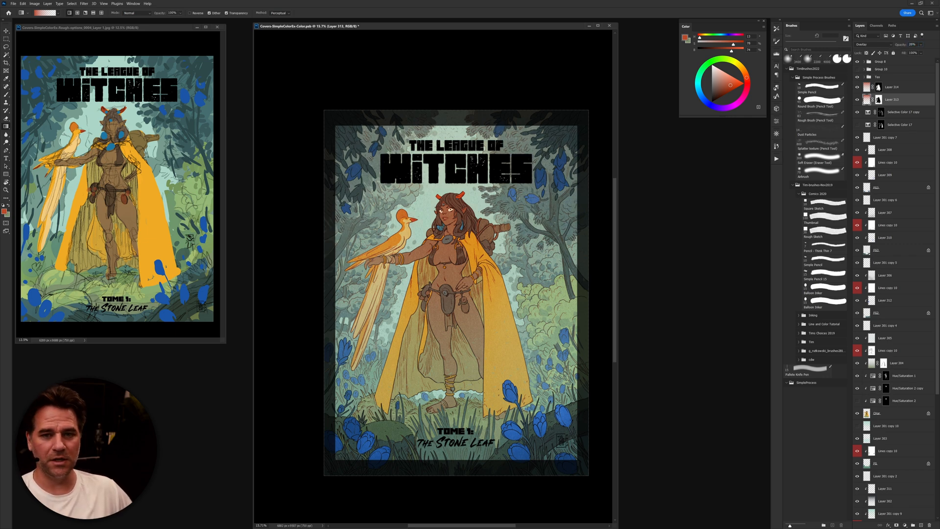
Step: Save the cover file and review the artwork full screen, both close up on the figure and as a whole page
key("ctrl+s")
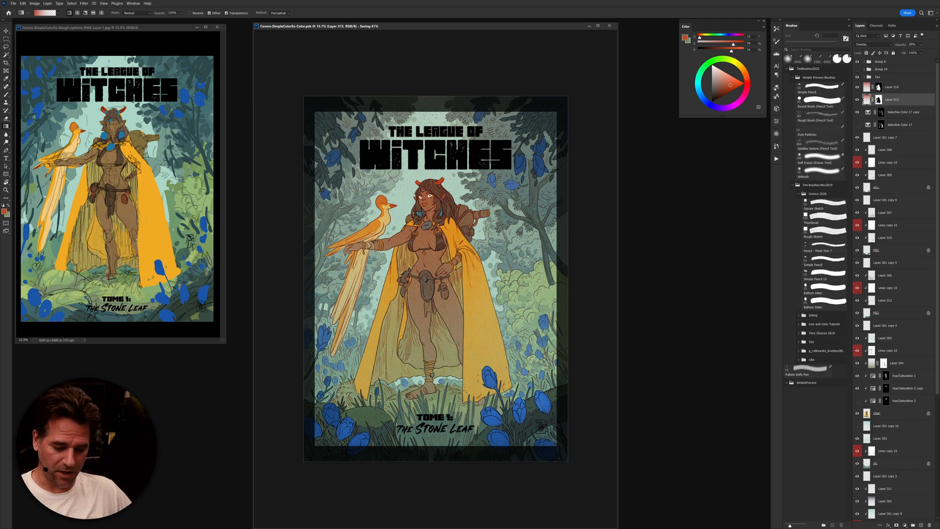
key("f")
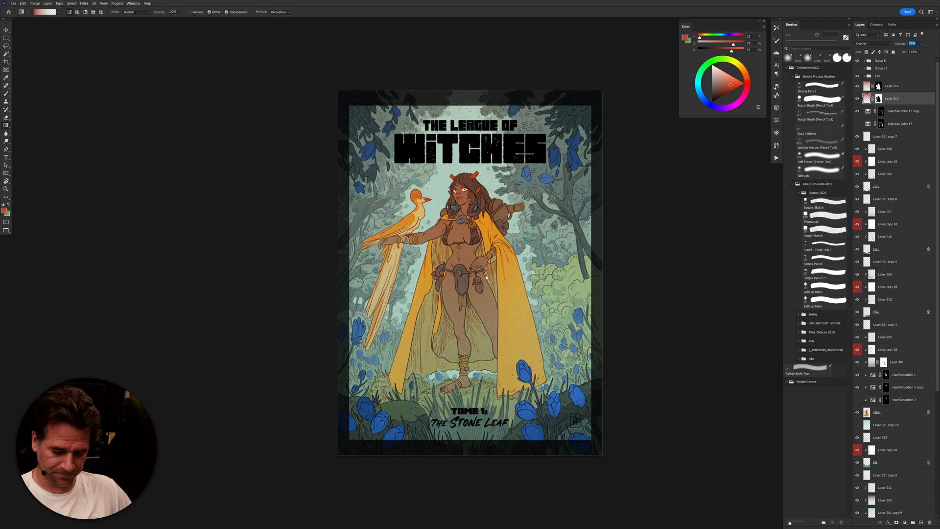
scroll(485, 292, "up", 3)
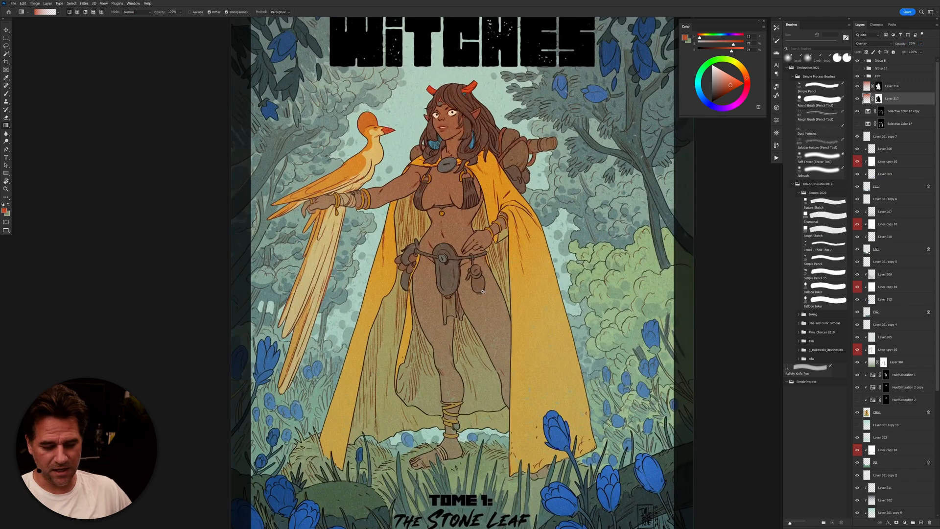
key("ctrl+0")
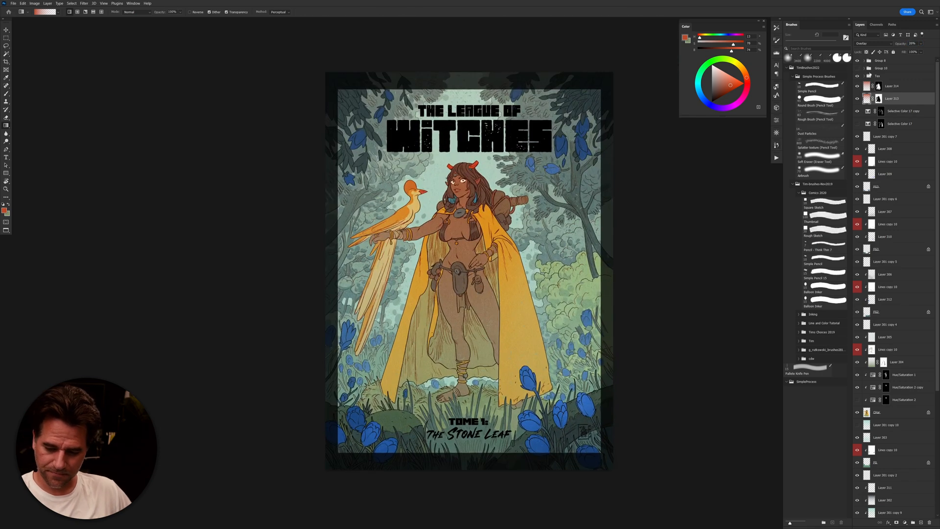
Step: Expand the lettering group, marquee-select the "Tome 1: The Stone Leaf" subtitle area and sample the tulip blue as the paint colour
left_click(867, 62)
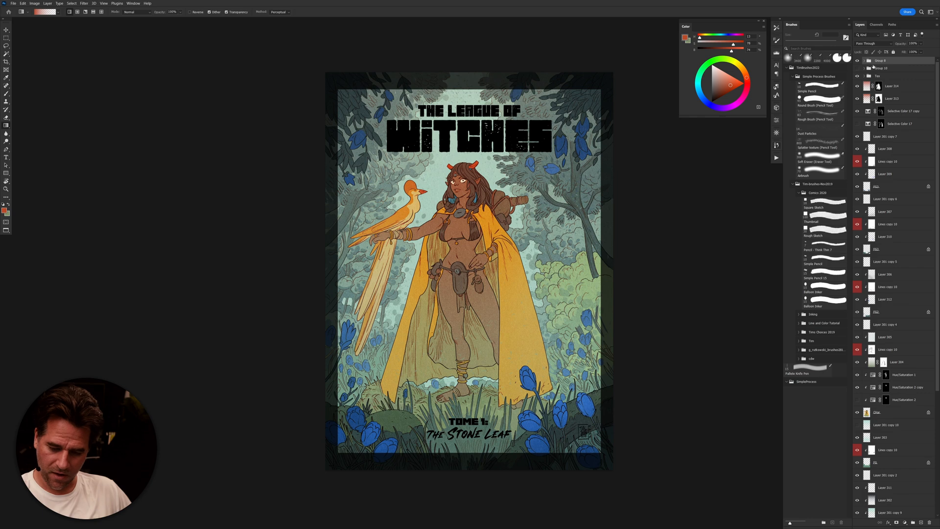
left_click(866, 62)
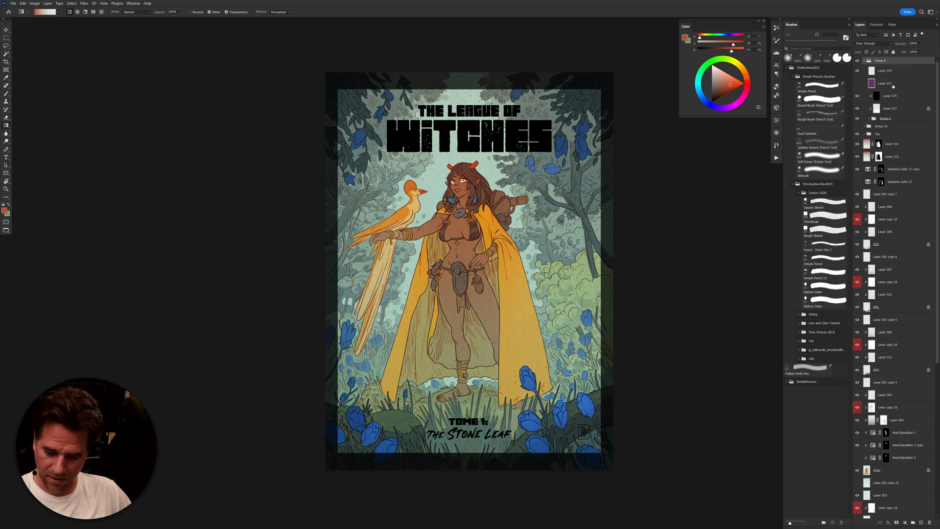
left_click(890, 108)
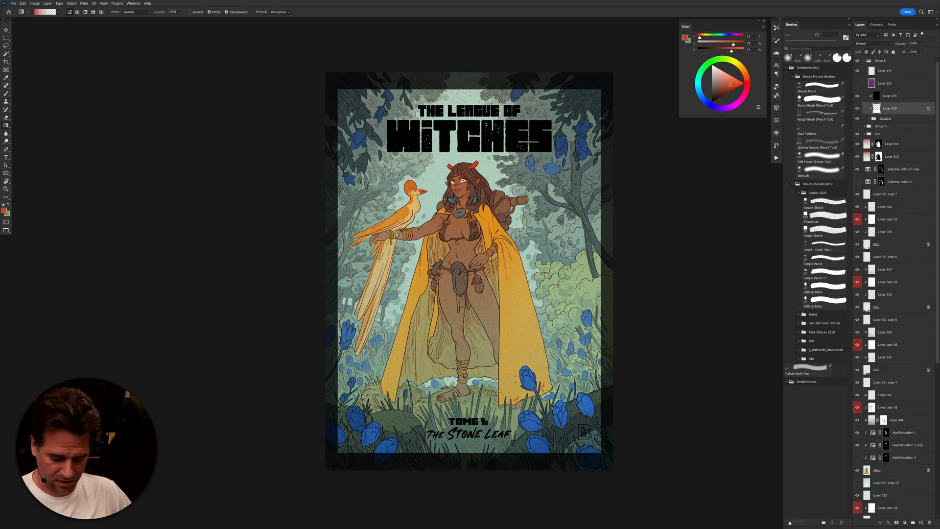
key("m")
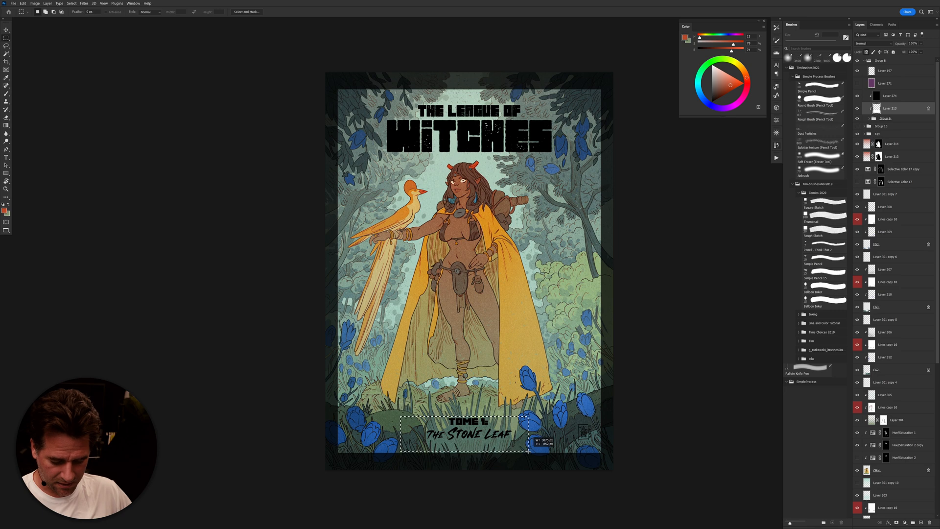
key("b")
left_click(536, 421, "alt")
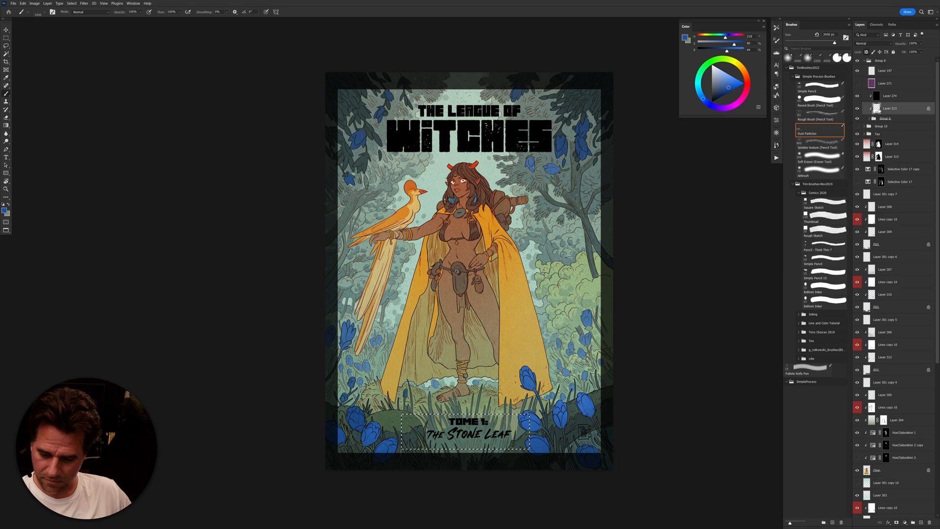
Step: Identify the black clipped lettering layer by toggling its visibility, fill the selected subtitle there with the tulip blue and deselect
left_click(858, 97)
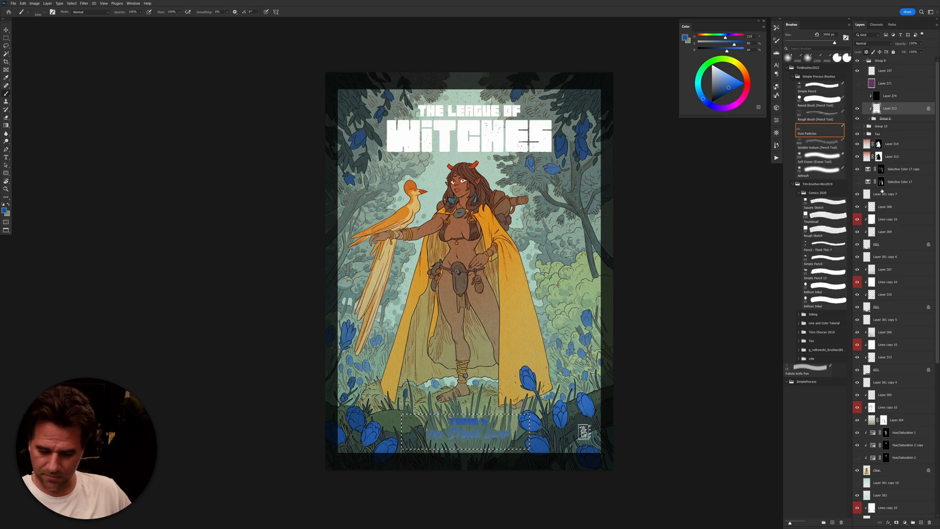
left_click(858, 96)
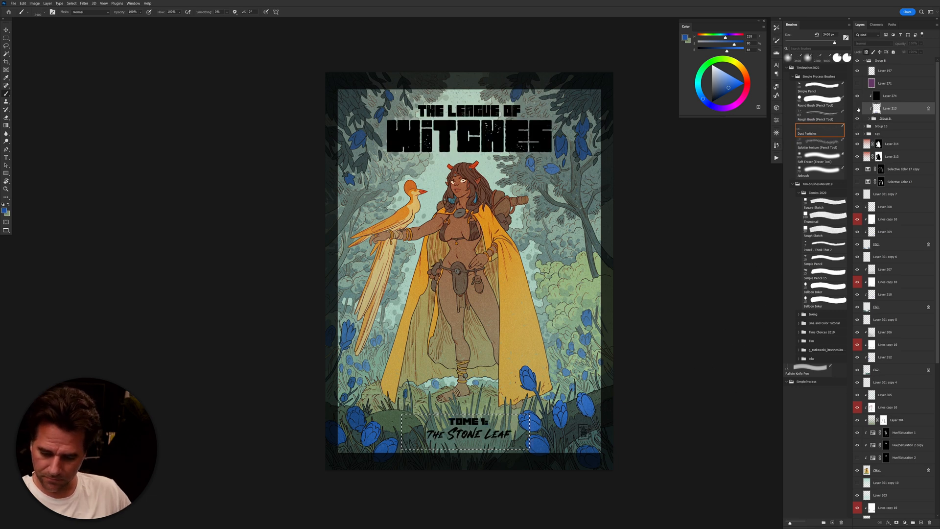
left_click(889, 95)
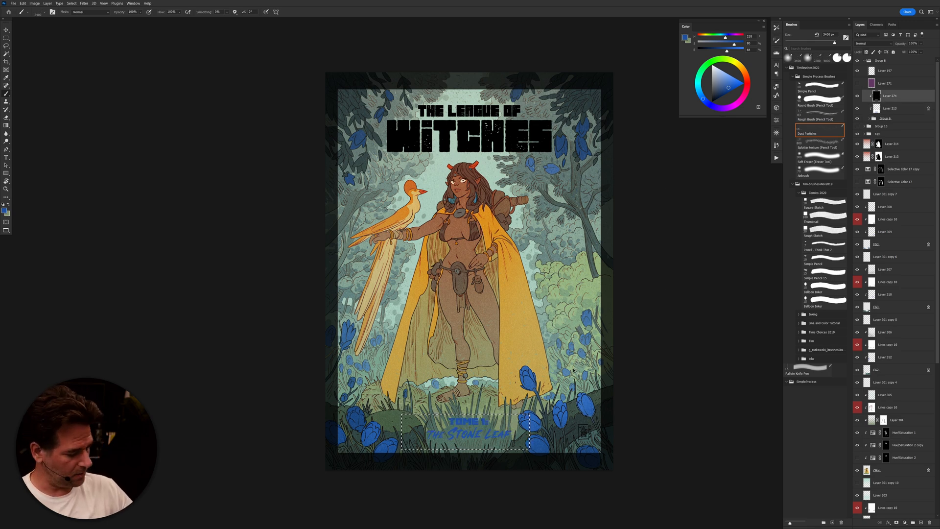
key("ctrl+d")
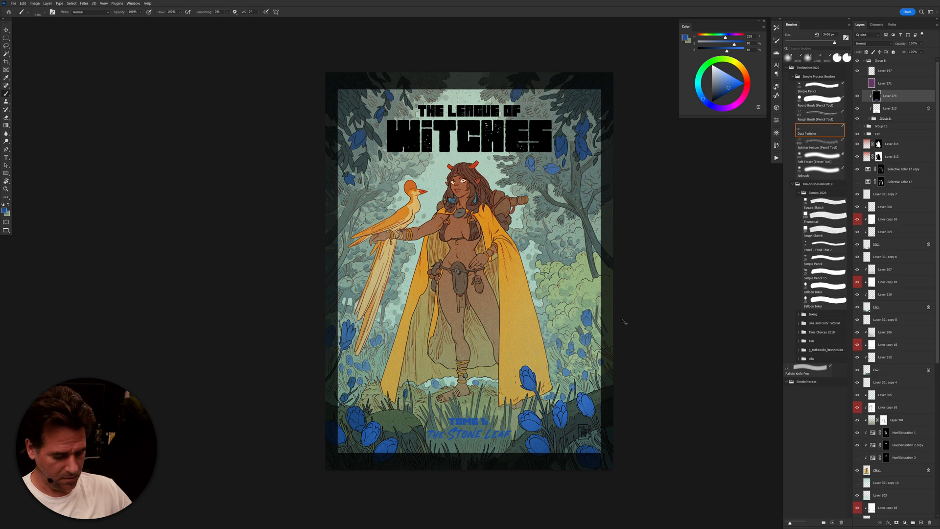
Step: Darken the blue subtitle with a Hue/Saturation adjustment at Lightness -43
key("ctrl+u")
left_click_drag(655, 265, 649, 266)
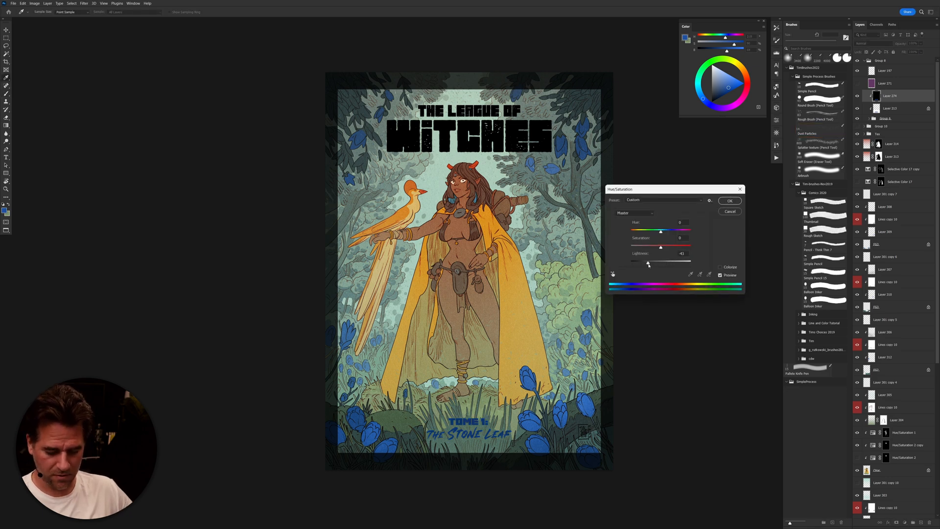
left_click(730, 200)
key("b")
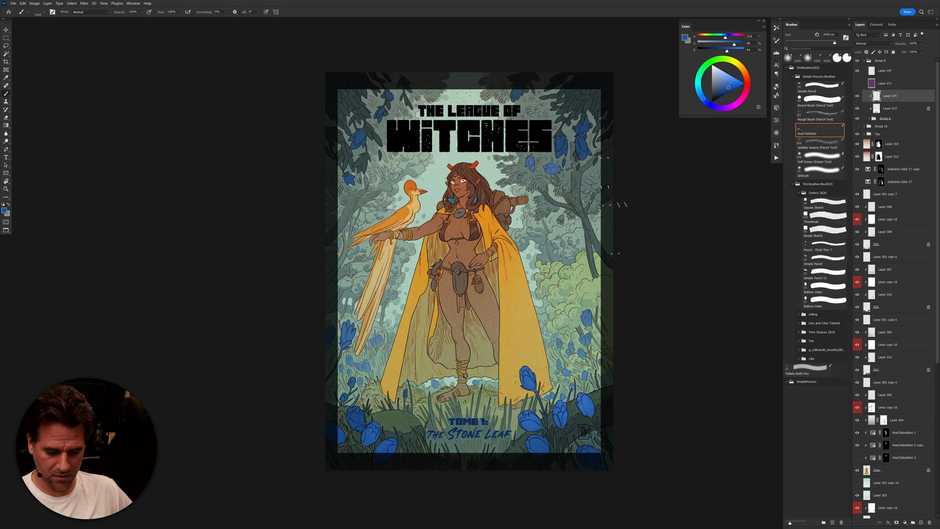
Step: Select the "The League of Witches" title area, apply a blue gradient fading upward from the base of "Witches" to black, and deselect
key("m")
left_click_drag(346, 88, 597, 180)
key("g")
left_click_drag(490, 184, 498, 3)
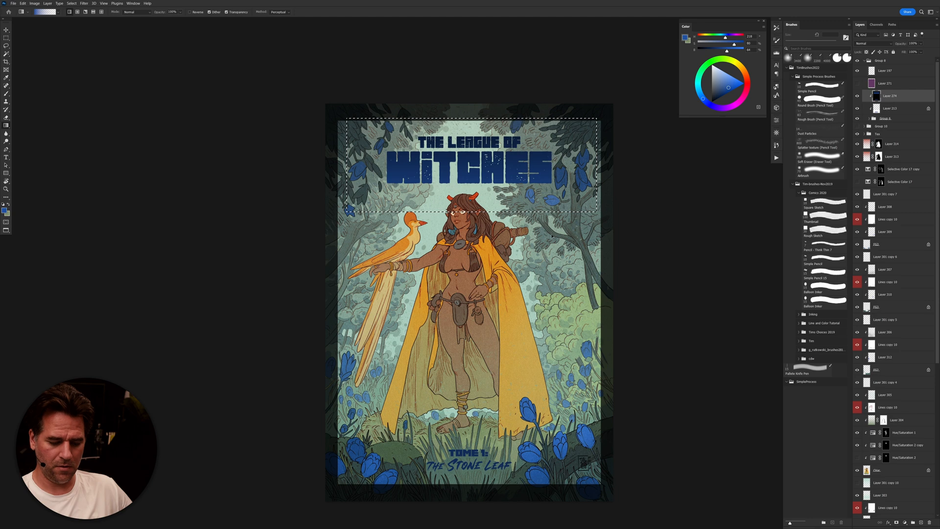
key("ctrl+z")
left_click_drag(497, 186, 500, 106)
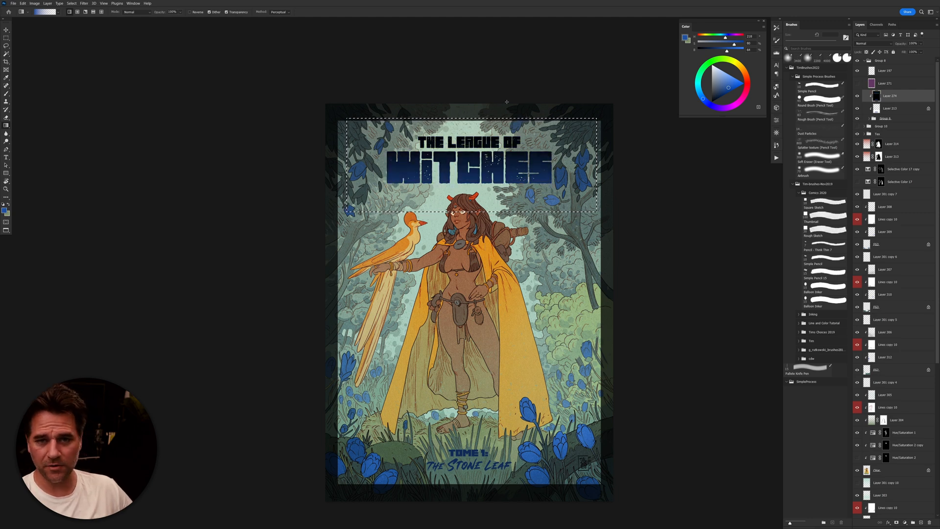
key("ctrl+d")
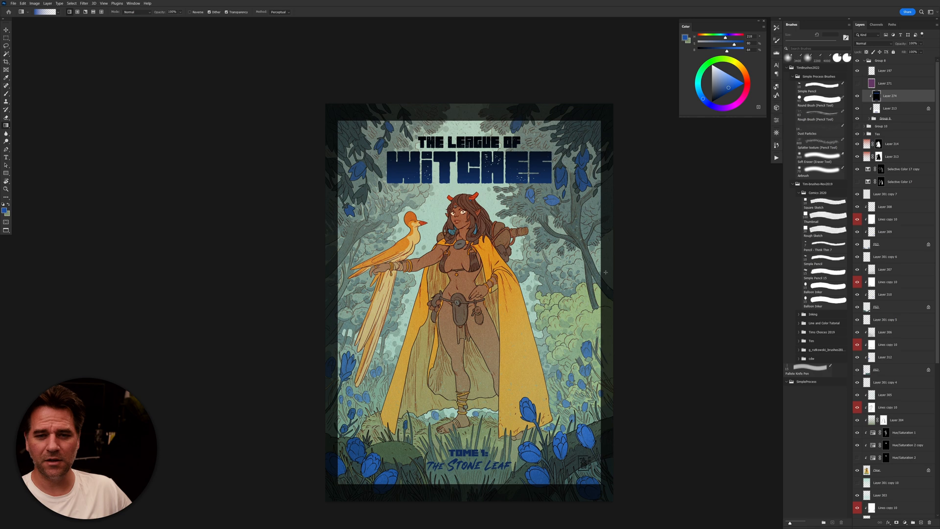
Step: Select the subtitle area, sample the dark navy from the title, grade the blue subtitle with a gradient and deselect
left_click_drag(567, 268, 558, 251)
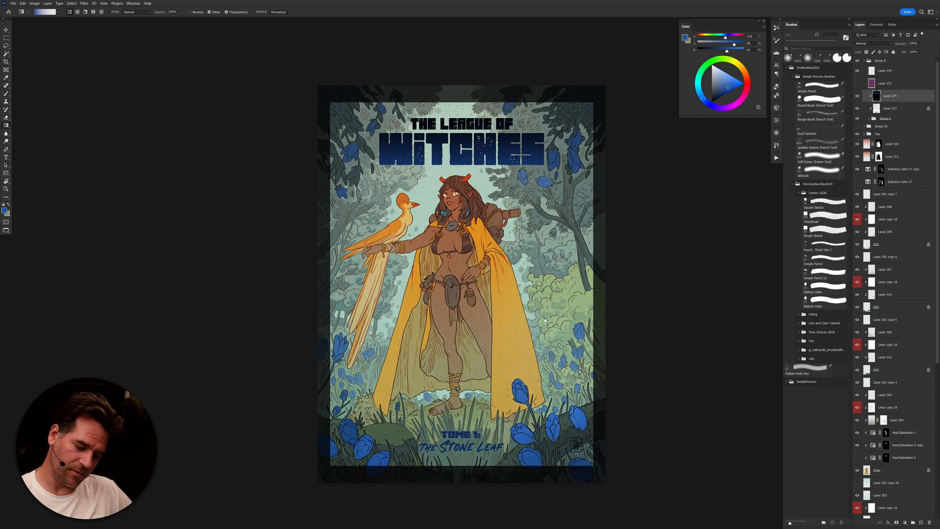
left_click_drag(546, 321, 548, 330)
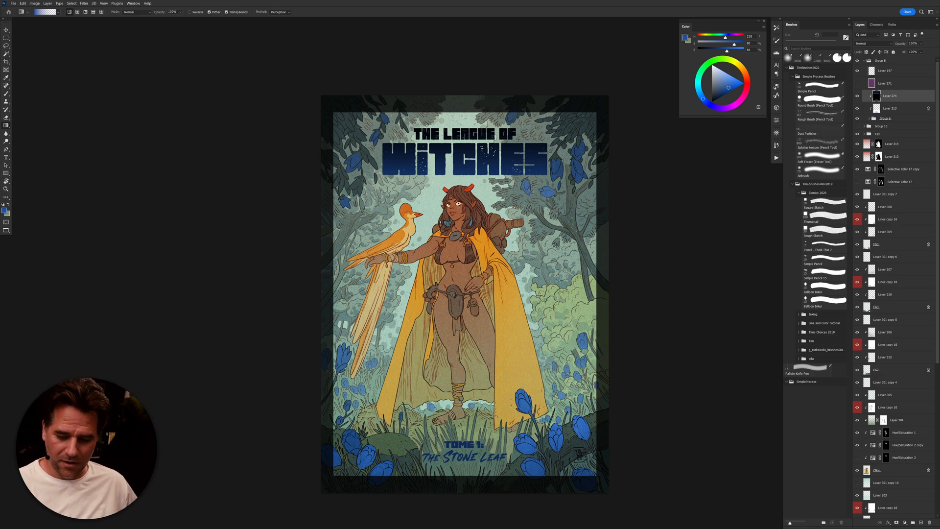
key("m")
left_click_drag(379, 400, 387, 402)
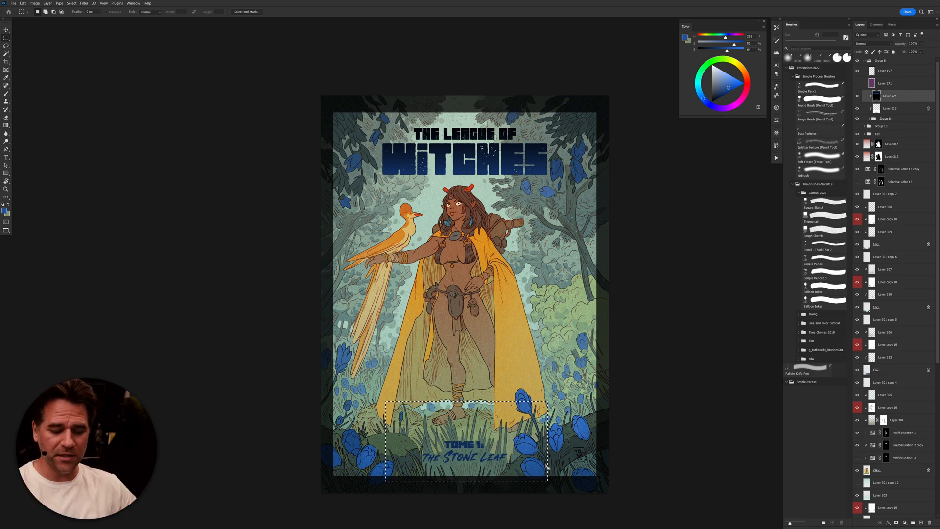
key("g")
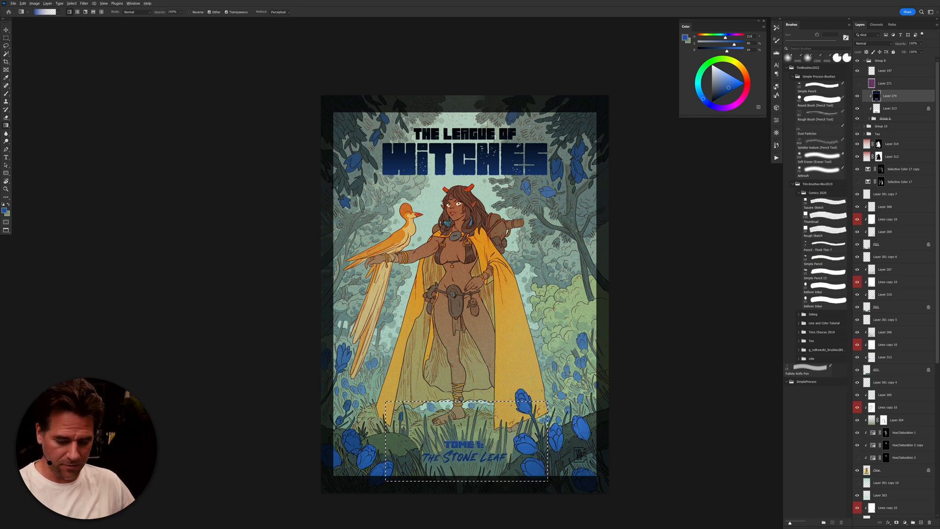
left_click(520, 146, "alt")
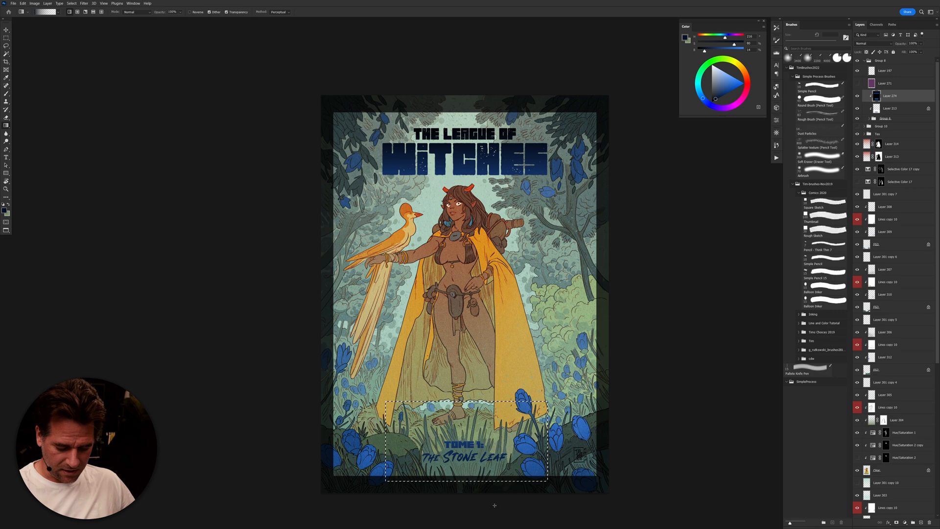
key("ctrl+d")
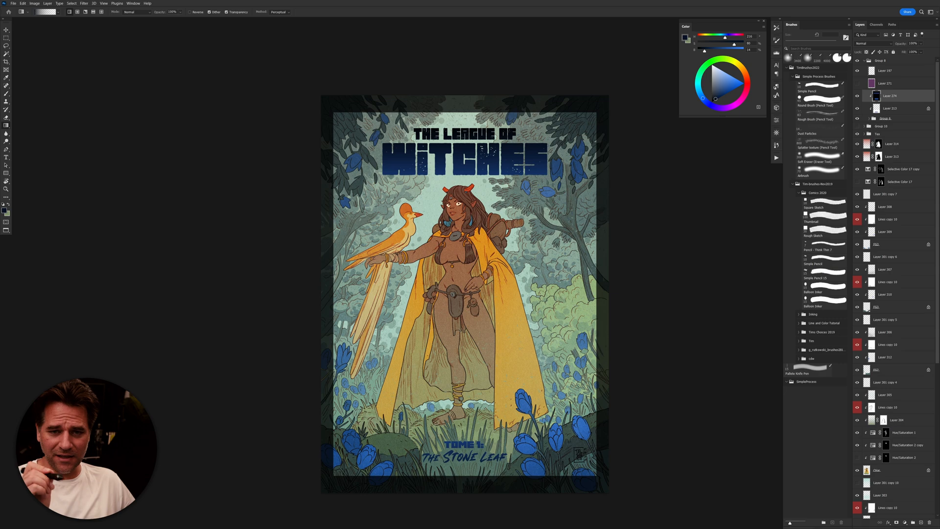
Step: Examine the coloured cover up close around the witch, bird, lettering and blue tulips, and as a whole composition
scroll(472, 295, "up", 5)
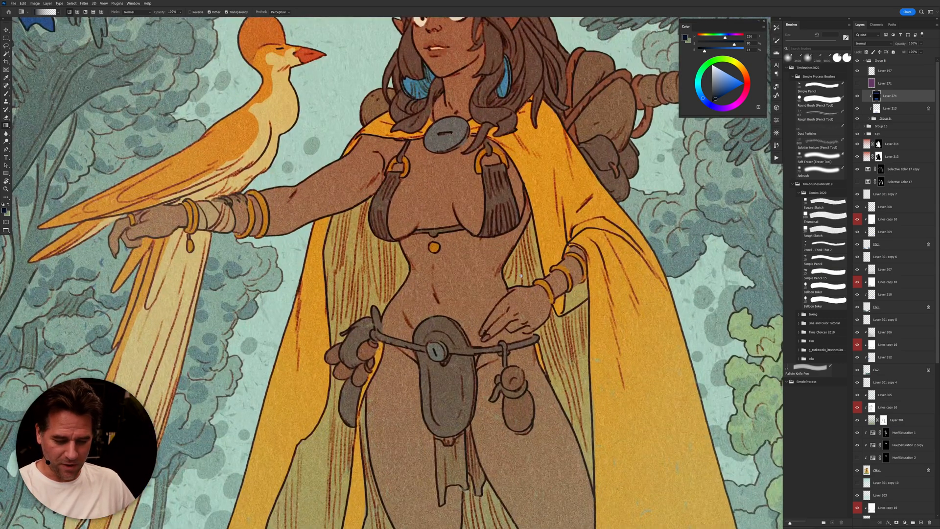
left_click_drag(539, 310, 537, 433)
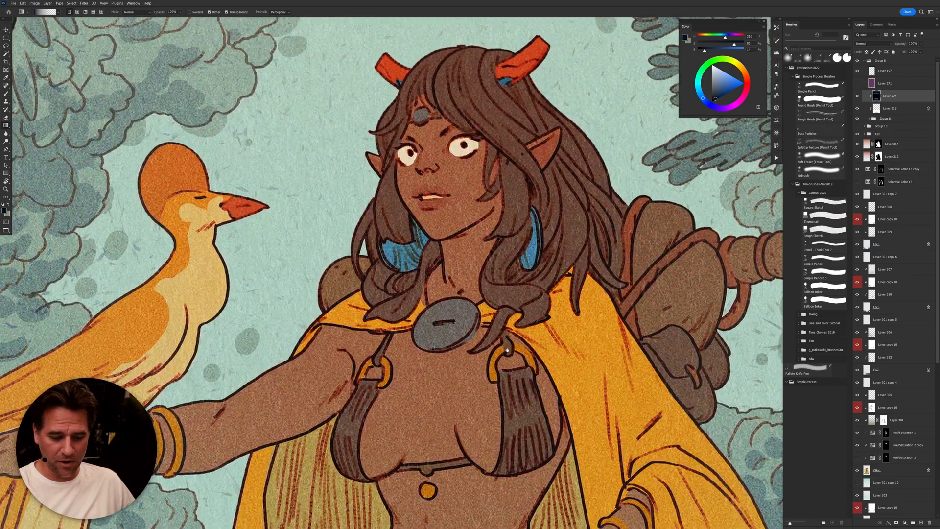
left_click_drag(347, 309, 542, 435)
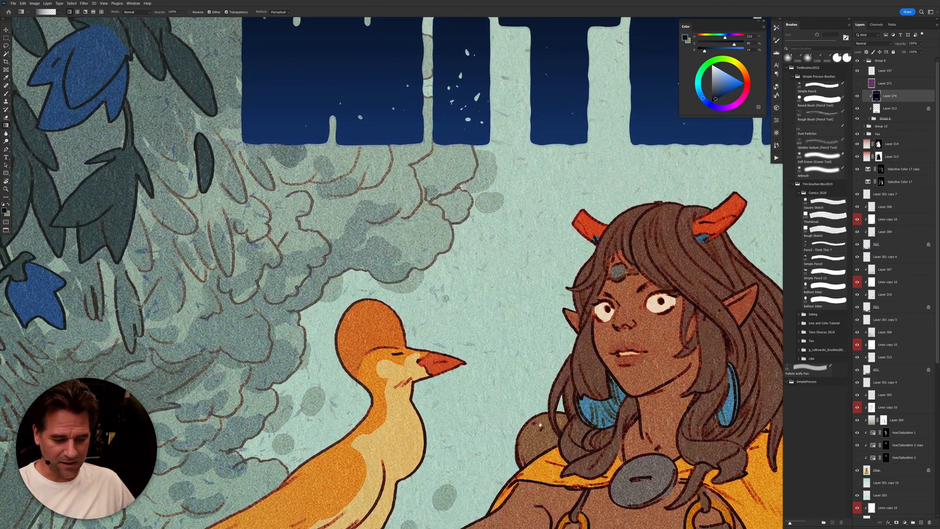
left_click_drag(452, 303, 166, 260)
left_click_drag(588, 274, 294, 264)
left_click_drag(294, 147, 274, 471)
left_click_drag(597, 376, 581, 309)
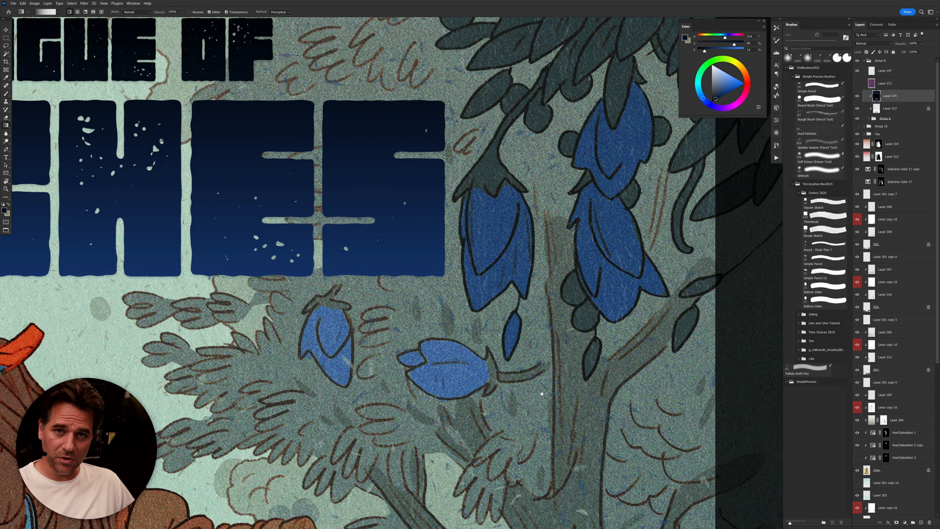
left_click_drag(542, 393, 606, 346)
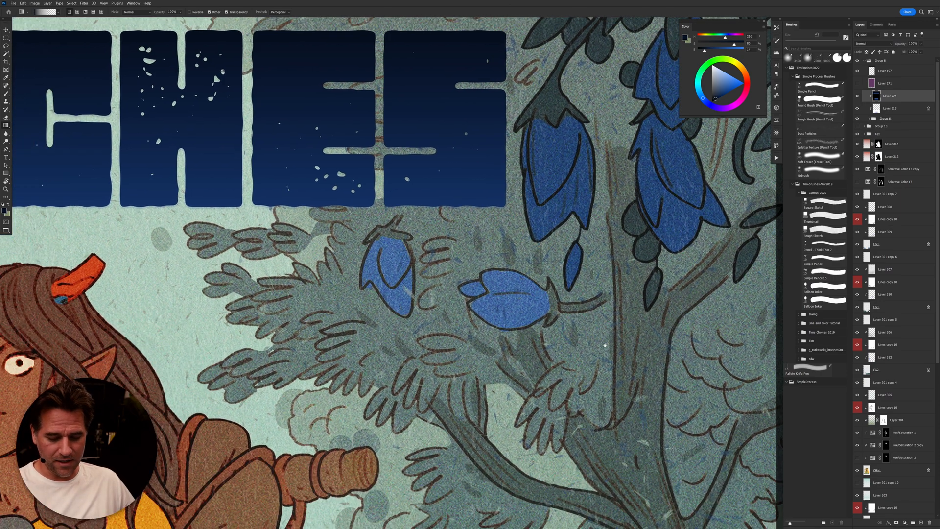
key("ctrl+0")
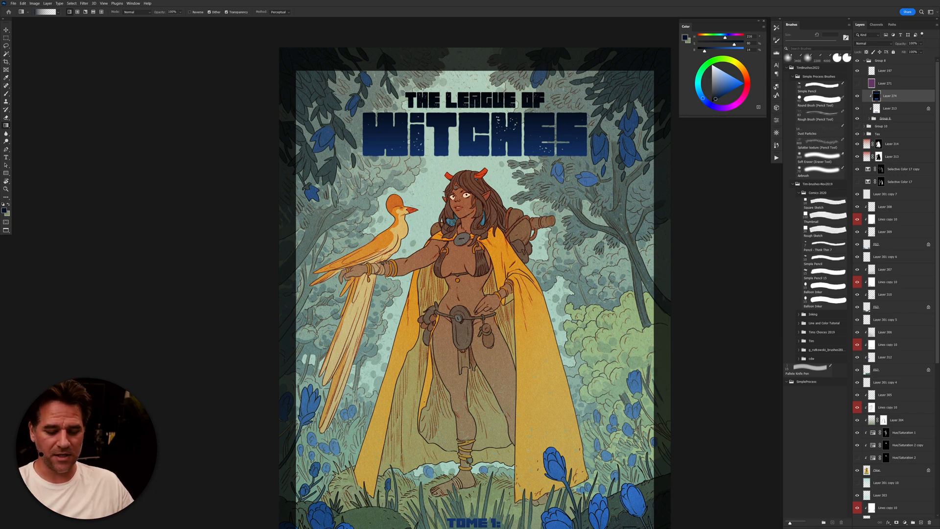
scroll(474, 274, "down", 4)
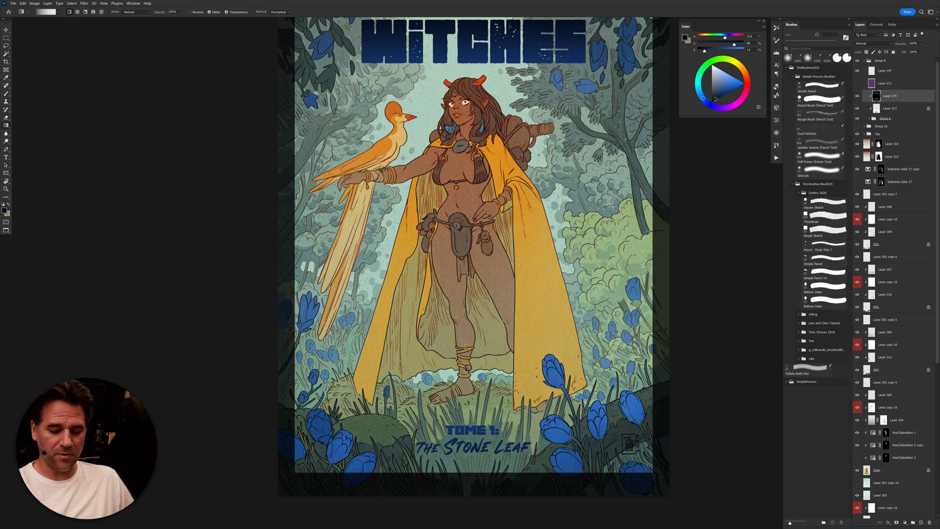
left_click_drag(537, 226, 524, 269)
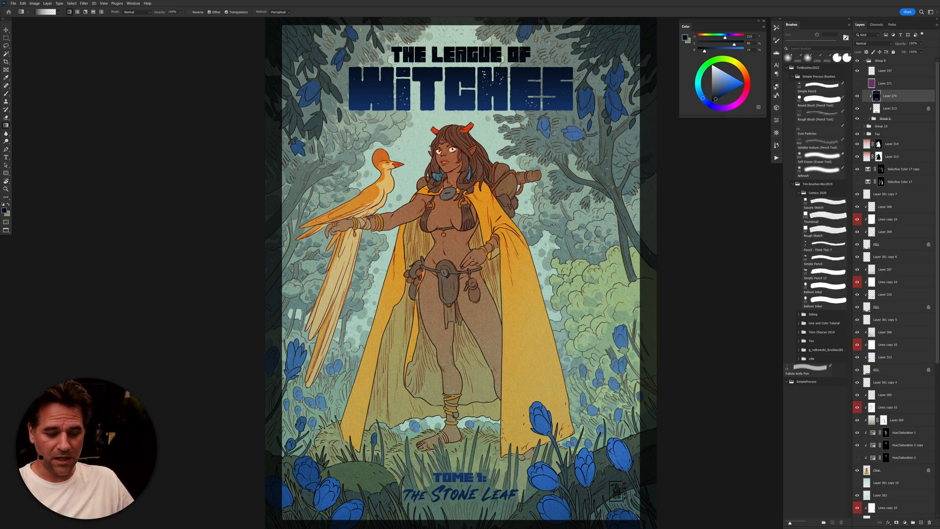
Step: Show the documents in floating windows and arrange the colour rough side by side with the finished cover
key("f")
key("f")
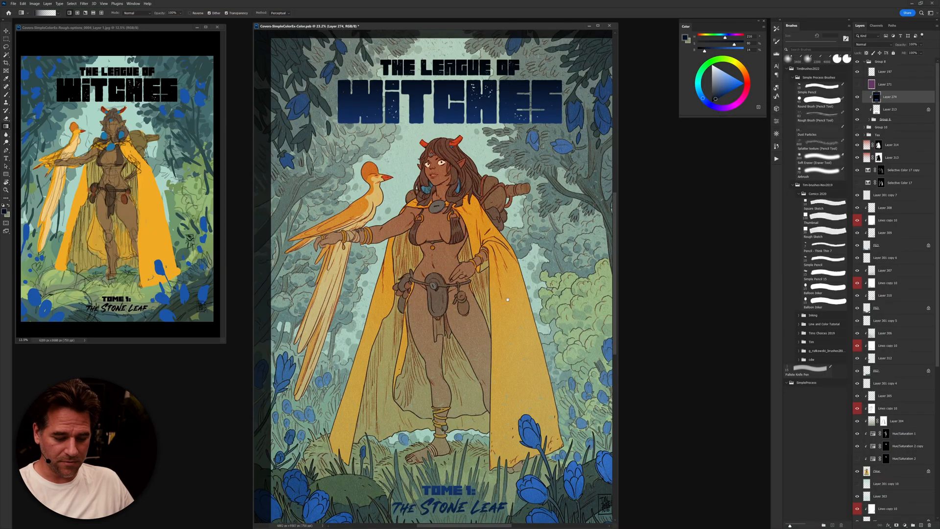
scroll(507, 300, "down", 1)
scroll(502, 291, "down", 2)
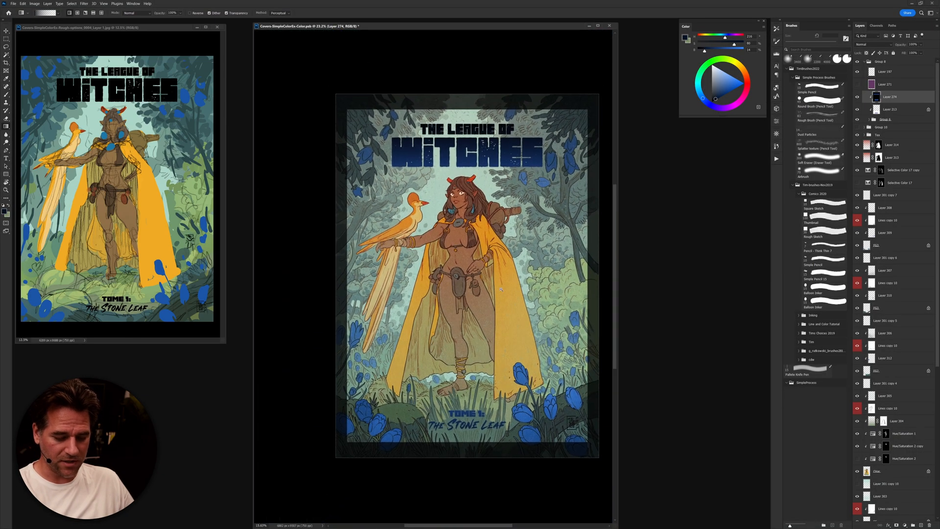
scroll(501, 289, "down", 1)
left_click_drag(186, 28, 193, 44)
left_click_drag(389, 26, 495, 30)
left_click_drag(181, 43, 286, 58)
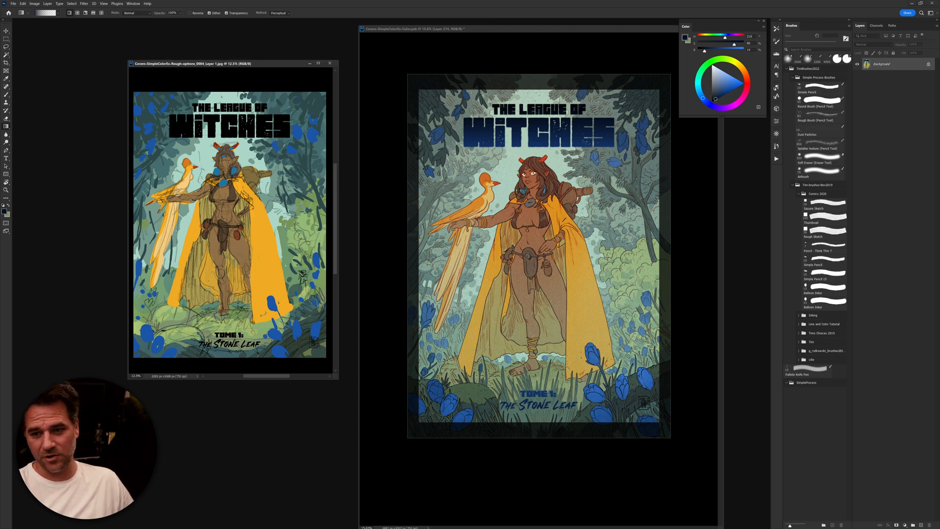
Step: Open the Construction, Lines and pencil-sketch cover files and the pencil-drawing photo as floating windows beside the cover
key("ctrl+Tab")
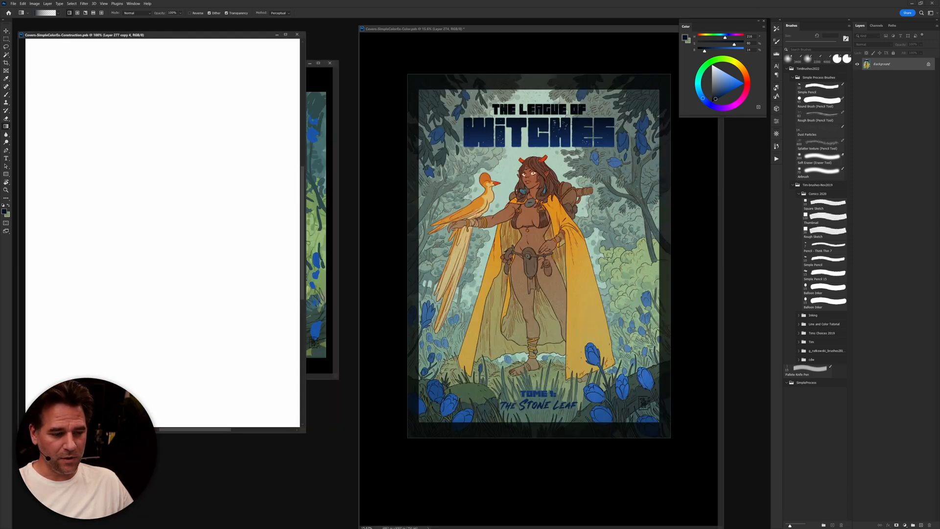
key("ctrl+Tab")
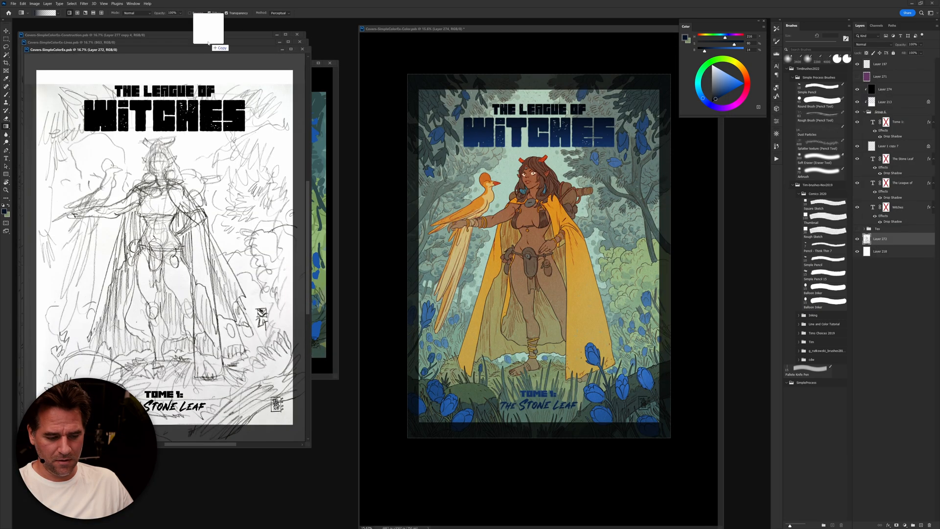
left_click_drag(211, 43, 334, 52)
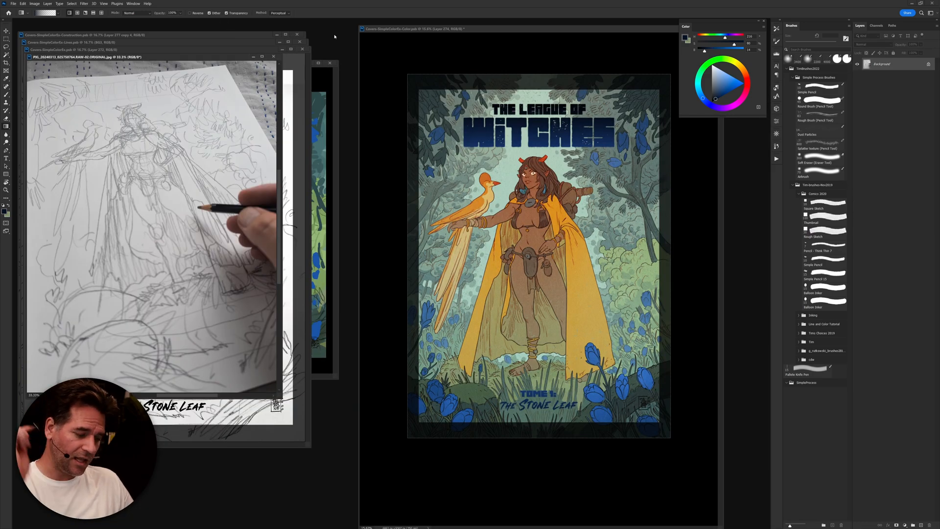
Step: Rearrange the pencil-drawing photo and the lettered pencil sketch to view each beside the finished cover
mouse_move(230, 57)
left_mouse_down()
mouse_move(272, 171)
mouse_move(306, 207)
left_mouse_up()
left_click_drag(254, 46, 293, 55)
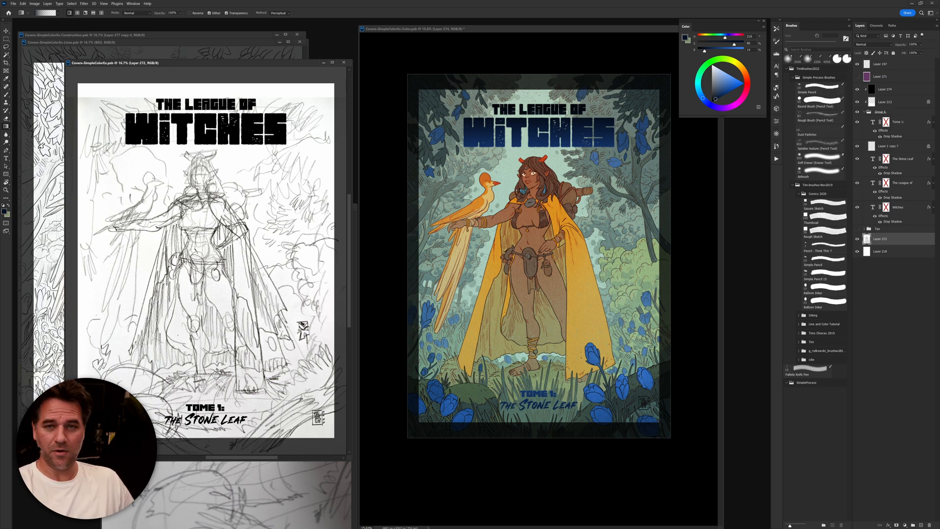
left_click(297, 482)
left_click_drag(299, 210, 282, 128)
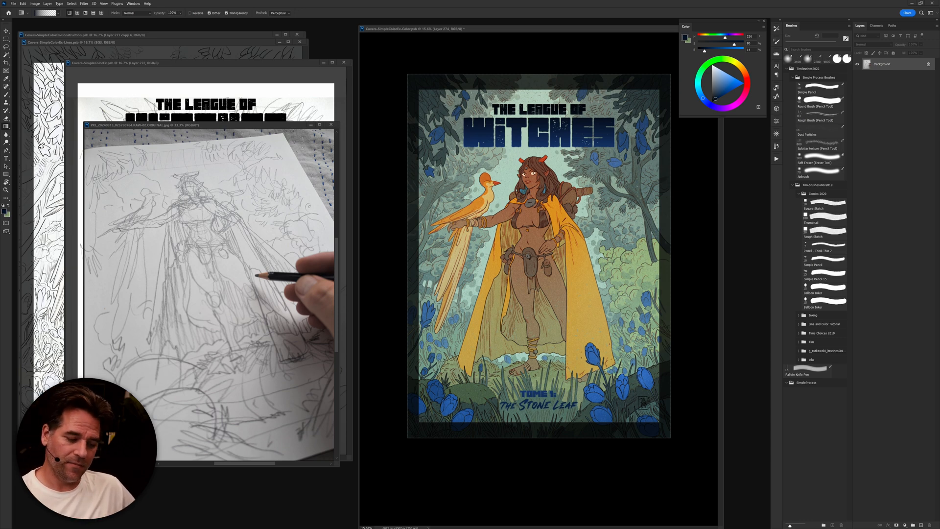
Step: Close the pencil-drawing photo and the lettered pencil-sketch document
left_click(331, 125)
left_click_drag(303, 67, 303, 76)
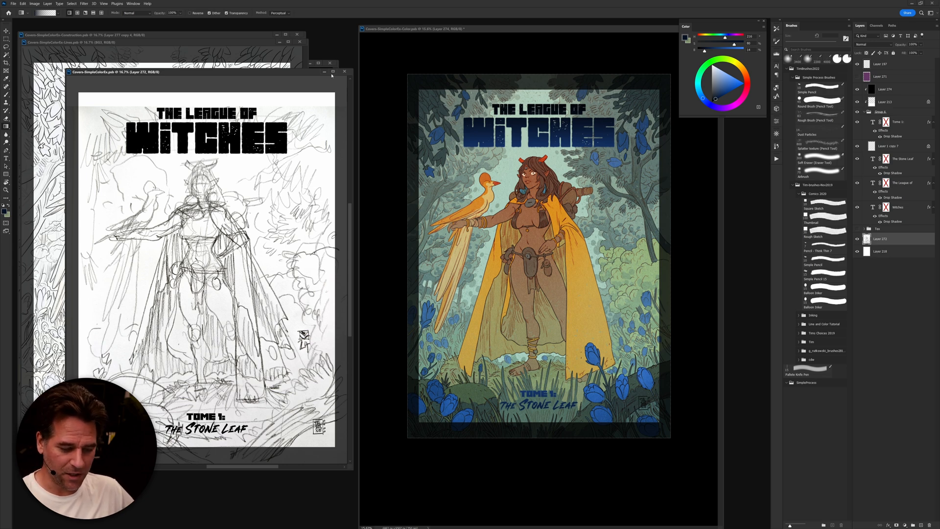
left_click_drag(310, 72, 307, 103)
left_click(321, 102)
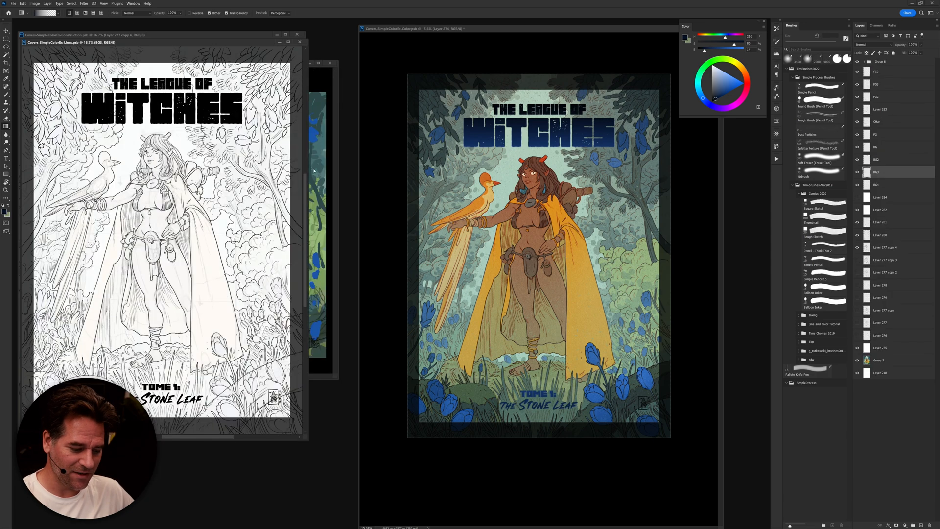
Step: Move the line-art window aside and place the construction drawing beside the finished cover
left_click_drag(263, 44, 292, 54)
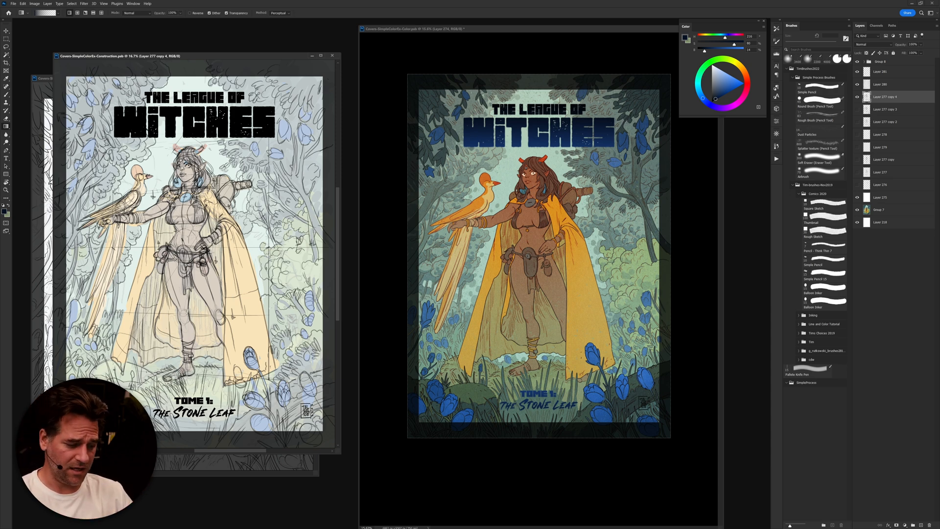
left_click_drag(252, 57, 248, 78)
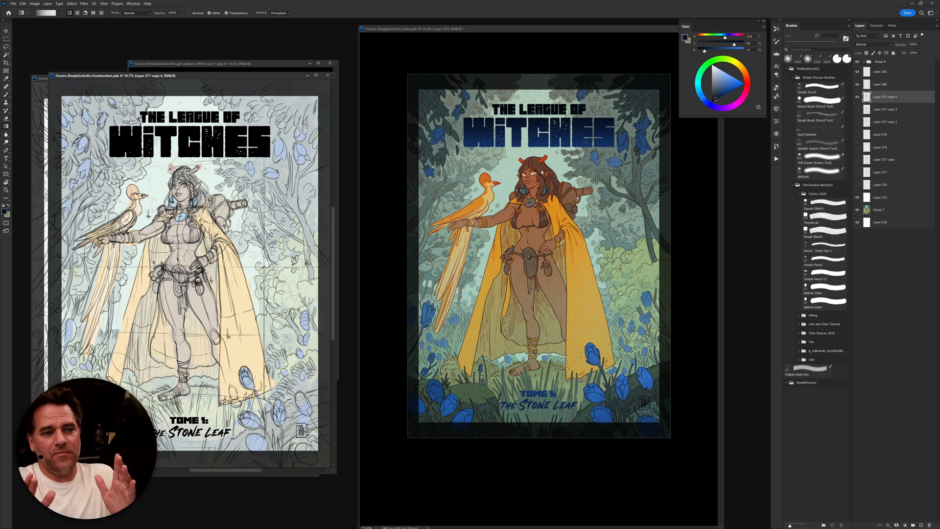
left_click_drag(233, 79, 238, 76)
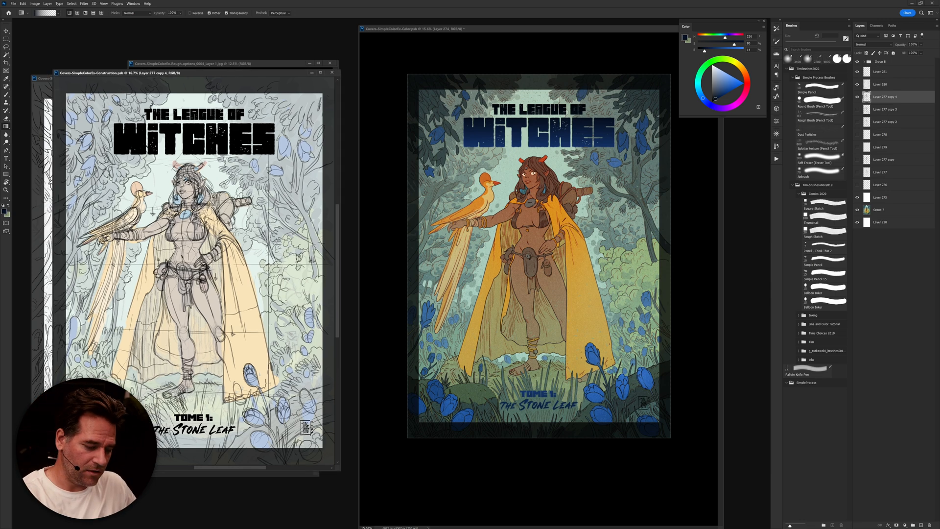
Step: Examine the witch's face and upper body in the construction drawing, and its full page beside the cover
left_click_drag(182, 188, 215, 160)
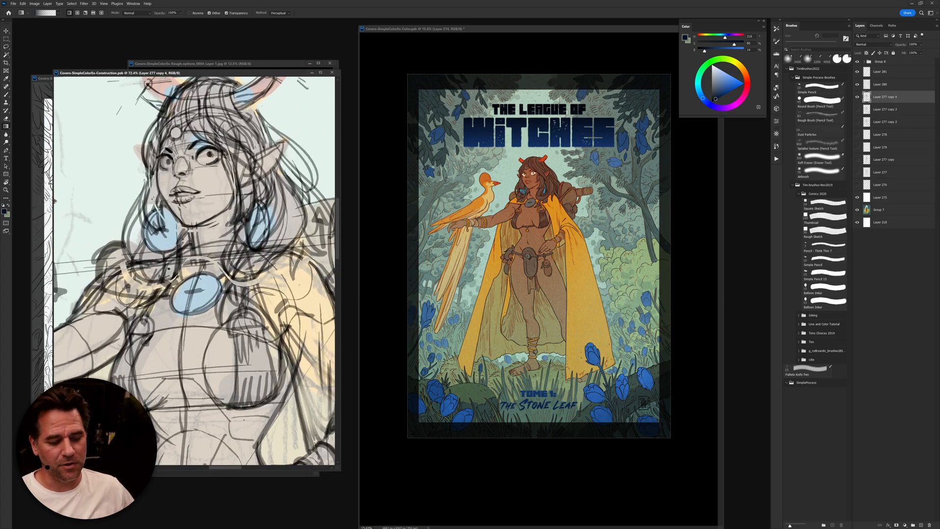
left_click_drag(265, 217, 246, 231)
mouse_move(242, 295)
left_mouse_down()
mouse_move(254, 293)
mouse_move(216, 323)
mouse_move(228, 295)
left_mouse_up()
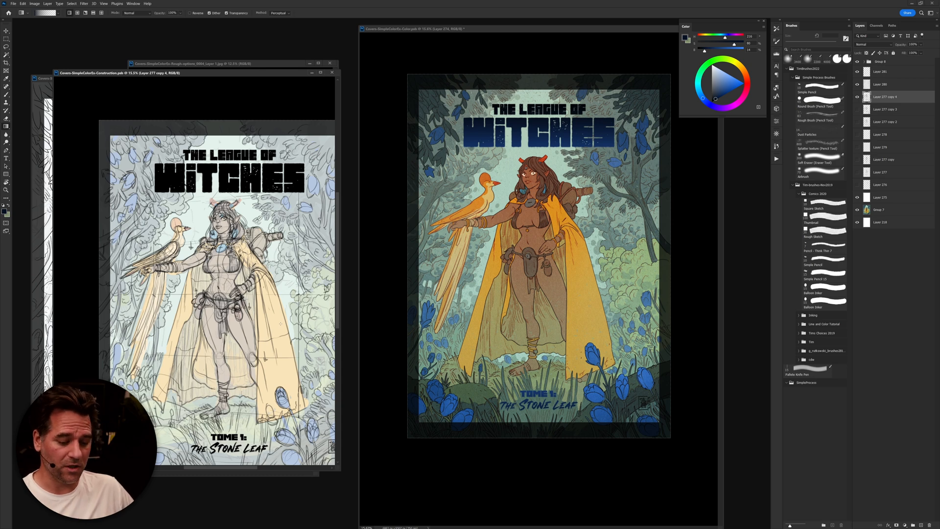
left_click_drag(289, 75, 287, 73)
left_click_drag(233, 196, 202, 161)
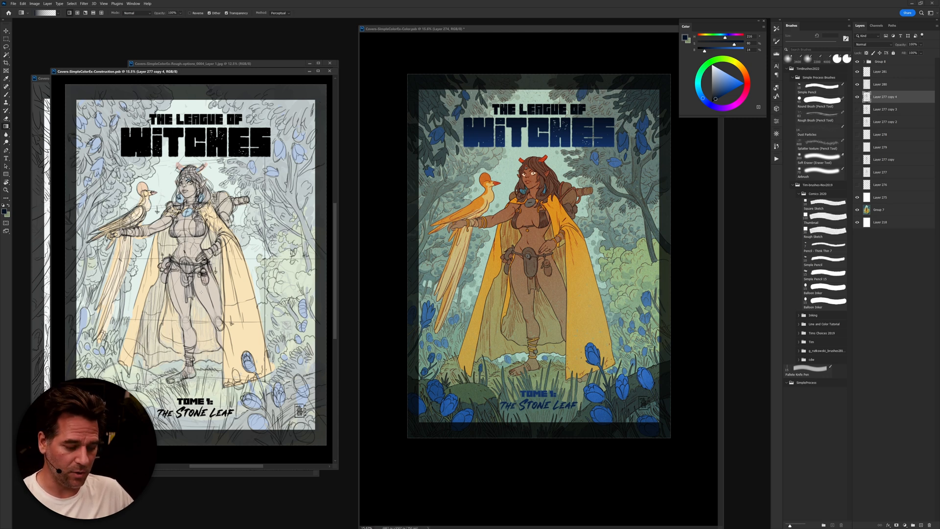
Step: Move the construction drawing out of the way and place the line-art document beside the finished cover
left_click_drag(271, 75, 265, 112)
left_click(250, 81)
left_click_drag(249, 81, 253, 77)
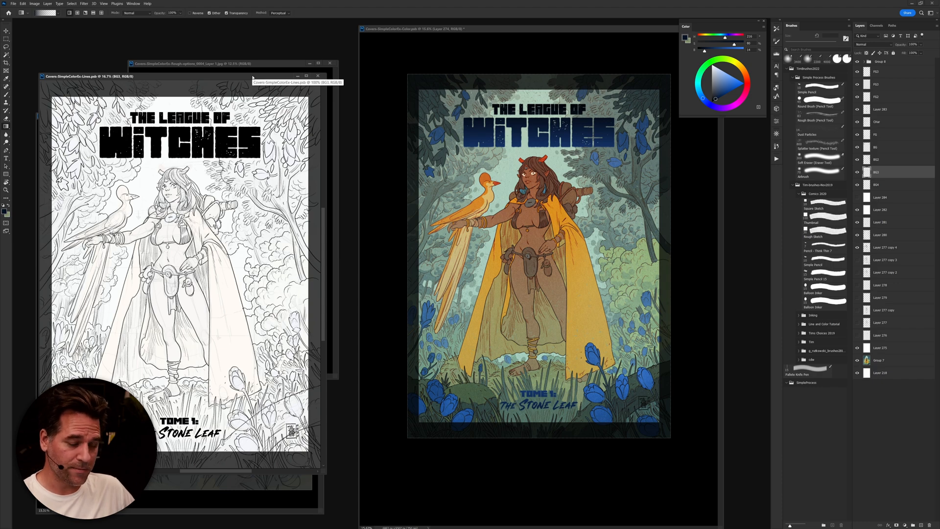
Step: Compare the witch's face in the line art with the coloured version, and review the full line-art figure
mouse_move(167, 182)
left_mouse_down()
mouse_move(212, 152)
mouse_move(183, 176)
mouse_move(198, 169)
left_mouse_up()
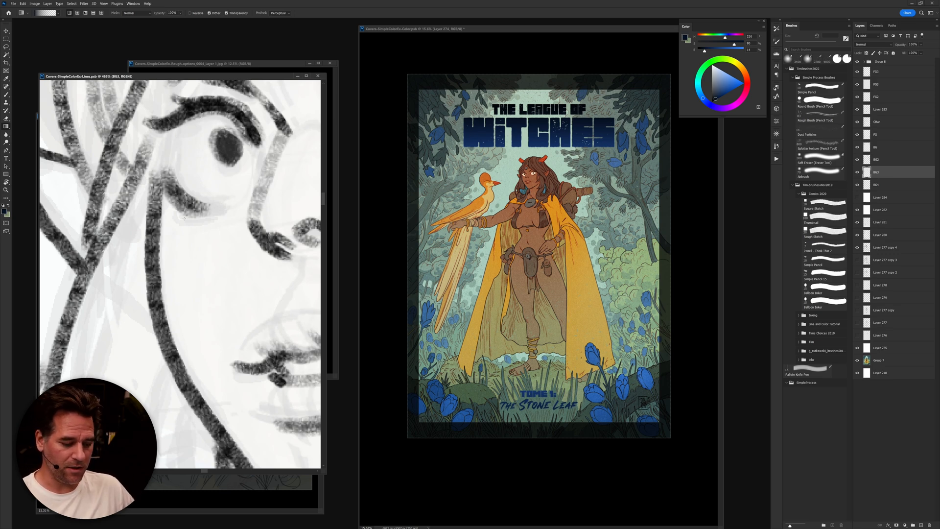
left_click_drag(265, 168, 204, 258)
left_click_drag(312, 393, 229, 436)
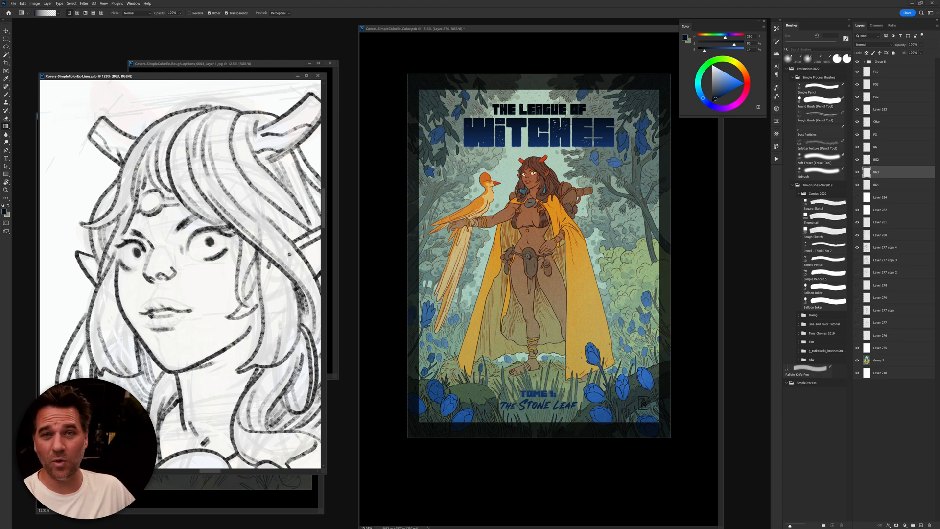
left_click_drag(525, 175, 564, 155)
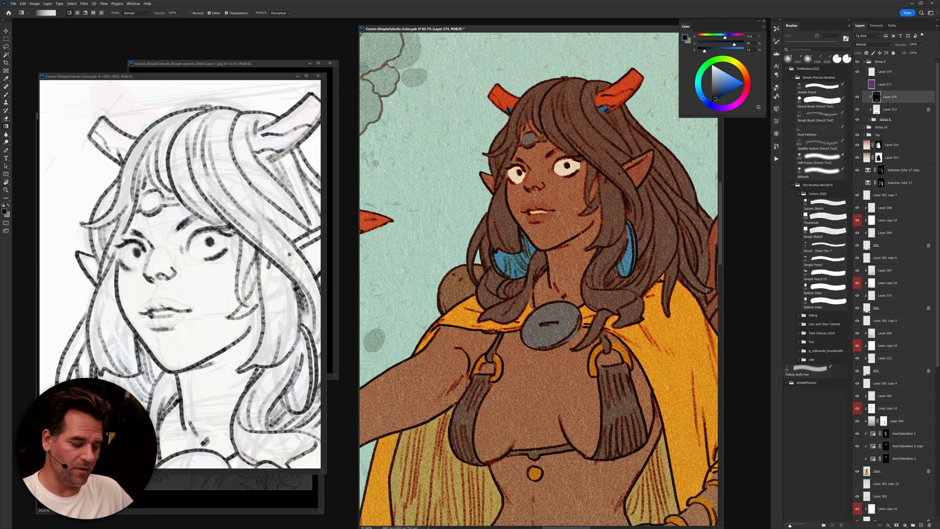
left_click(234, 302)
left_click_drag(223, 338, 224, 298)
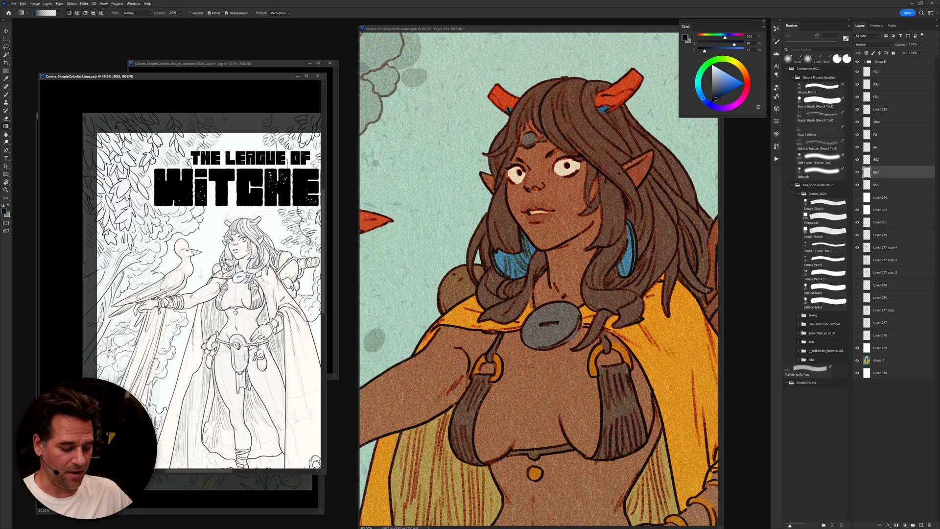
left_click_drag(257, 390, 261, 292)
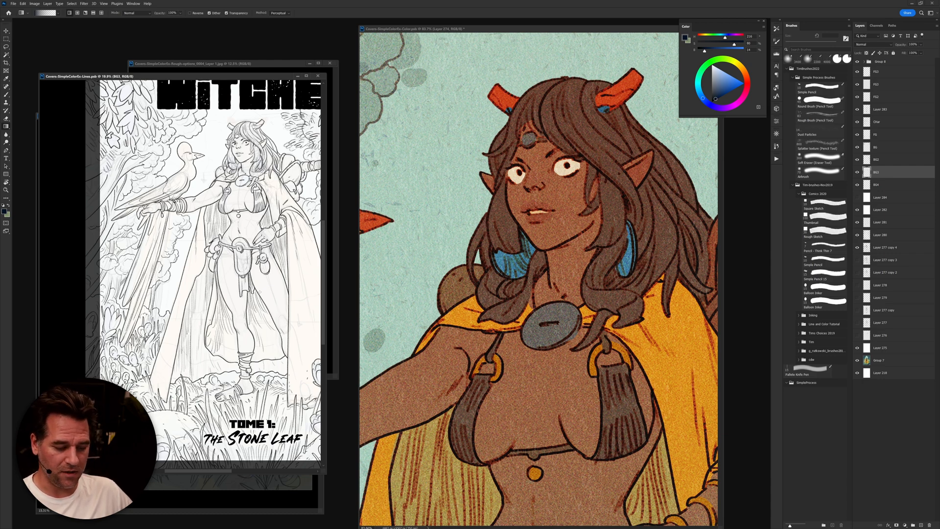
Step: Close the line-art, construction and colour-rough documents, leaving only the finished colour cover open
left_click_drag(283, 78, 271, 95)
left_click_drag(412, 31, 399, 33)
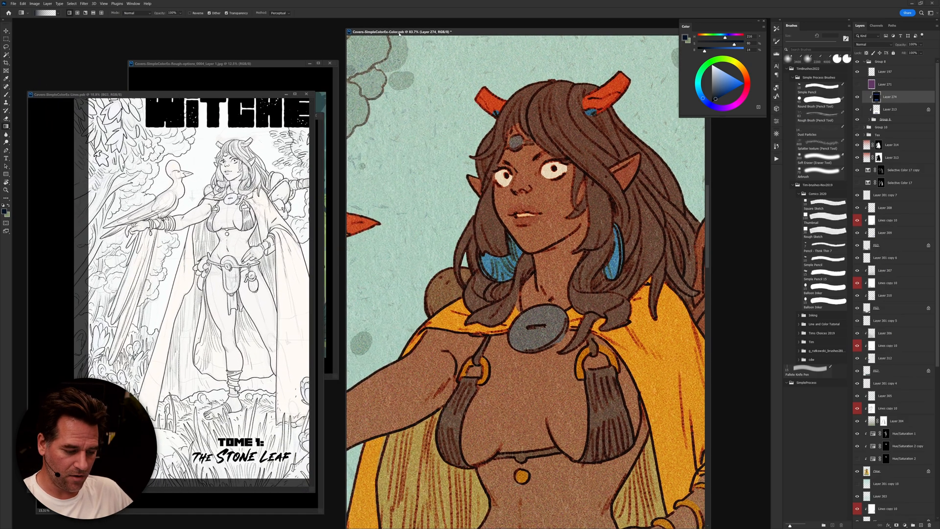
left_click(307, 94)
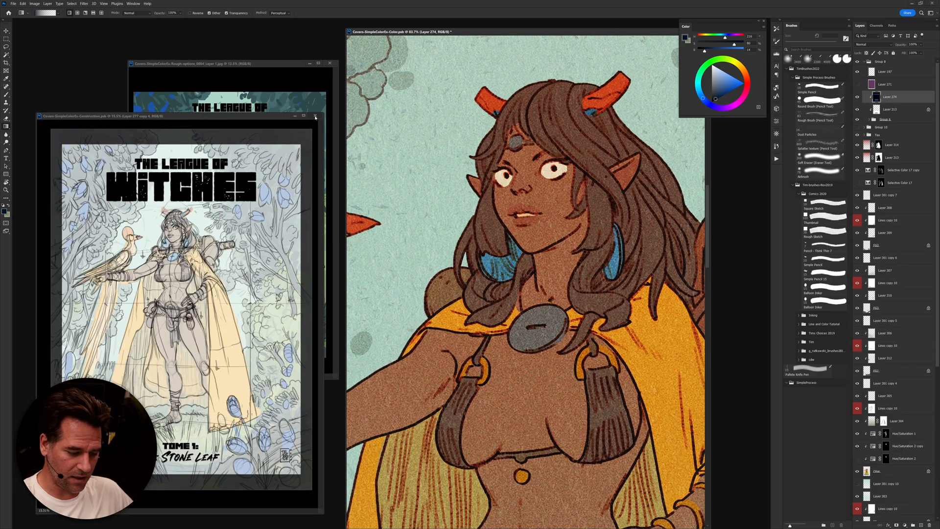
left_click(315, 117)
left_click(330, 63)
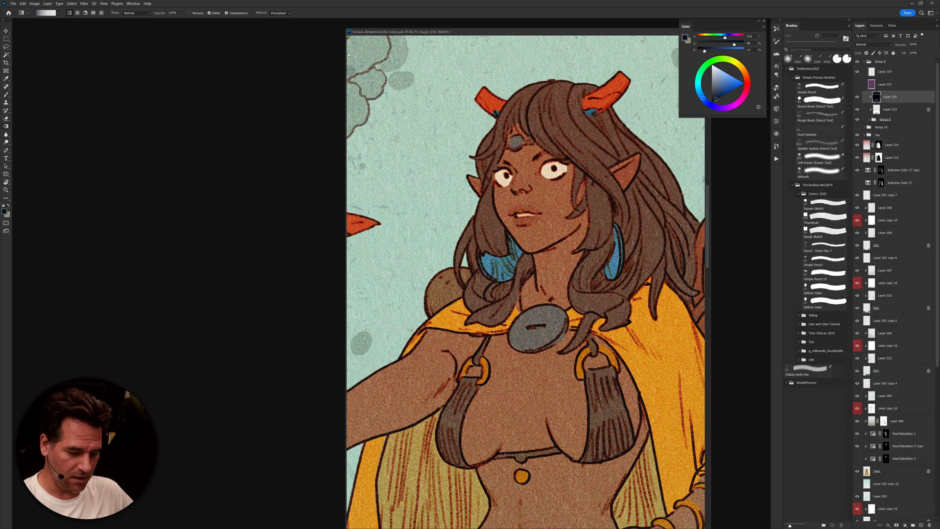
Step: Return the colour cover to the full-screen view and show the whole artwork centred
left_click_drag(403, 33, 388, 37)
key("f")
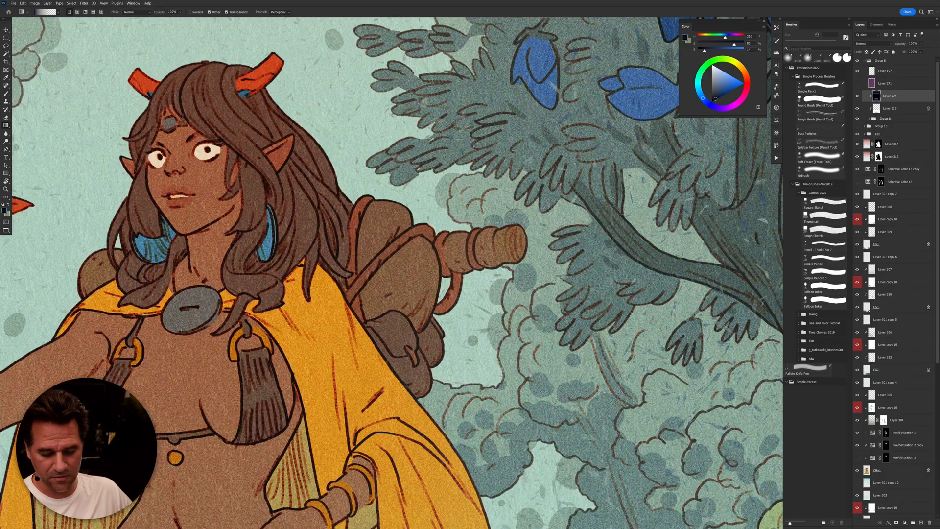
left_click_drag(521, 339, 665, 352)
left_click_drag(533, 358, 499, 219)
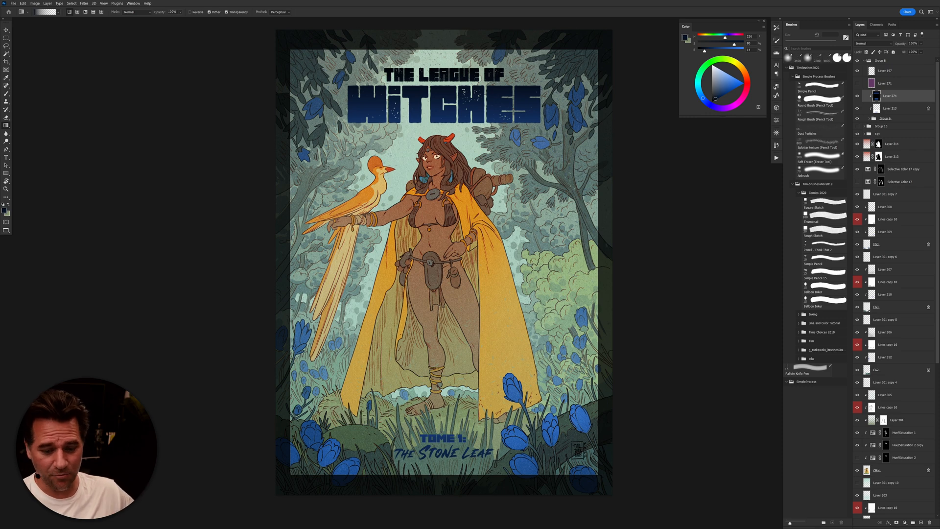
scroll(475, 279, "up", 2)
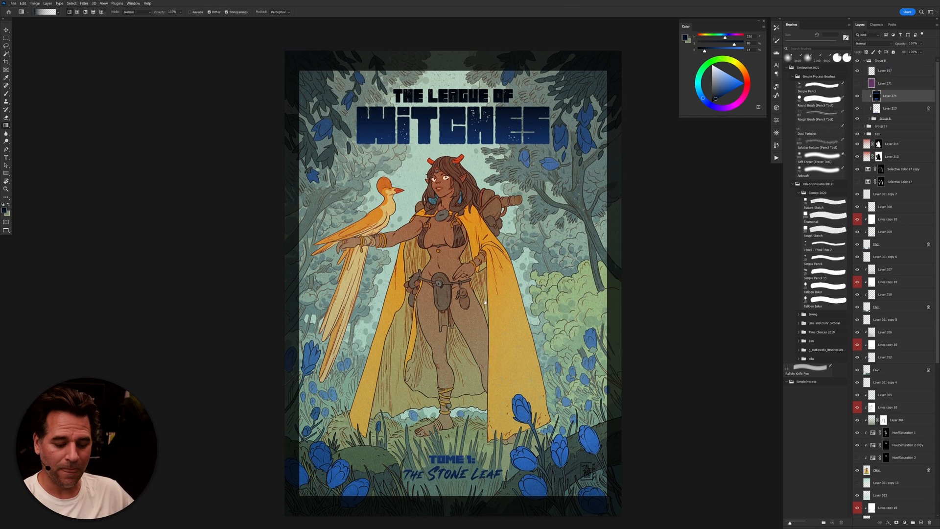